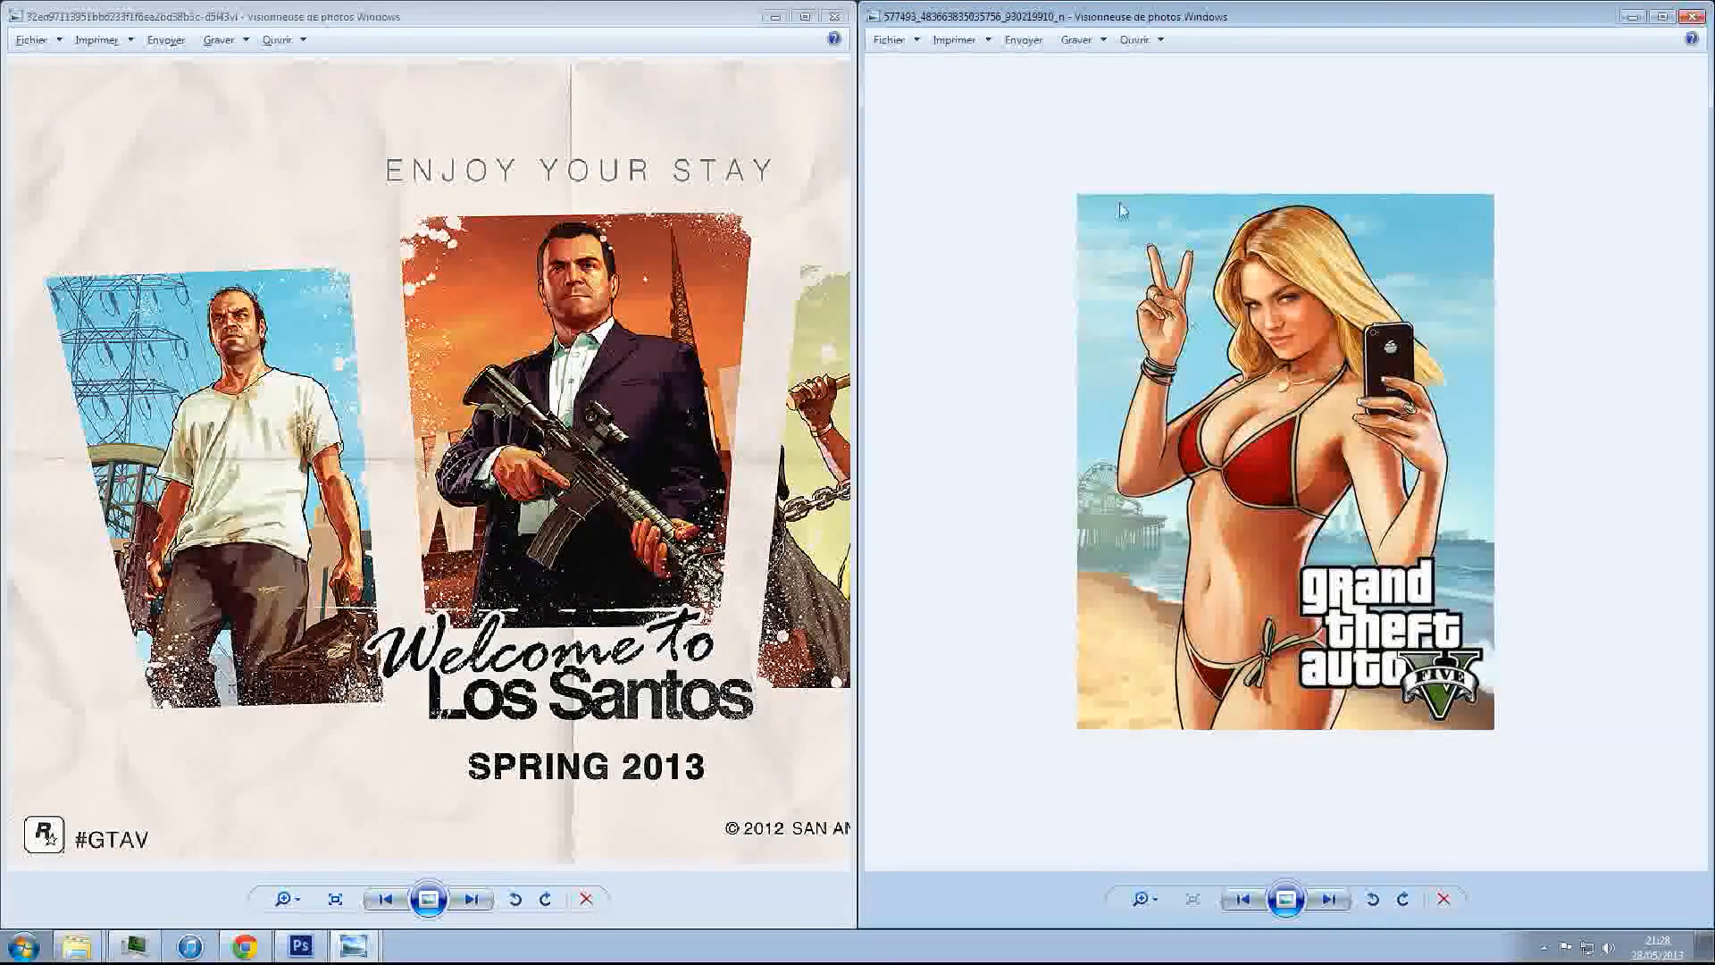
# - Examine the full Los Santos poster, then inspect the outlines, shading and details of the beach selfie artwork up close
pyautogui.click(494, 387)
pyautogui.scroll(-3, 495, 387)
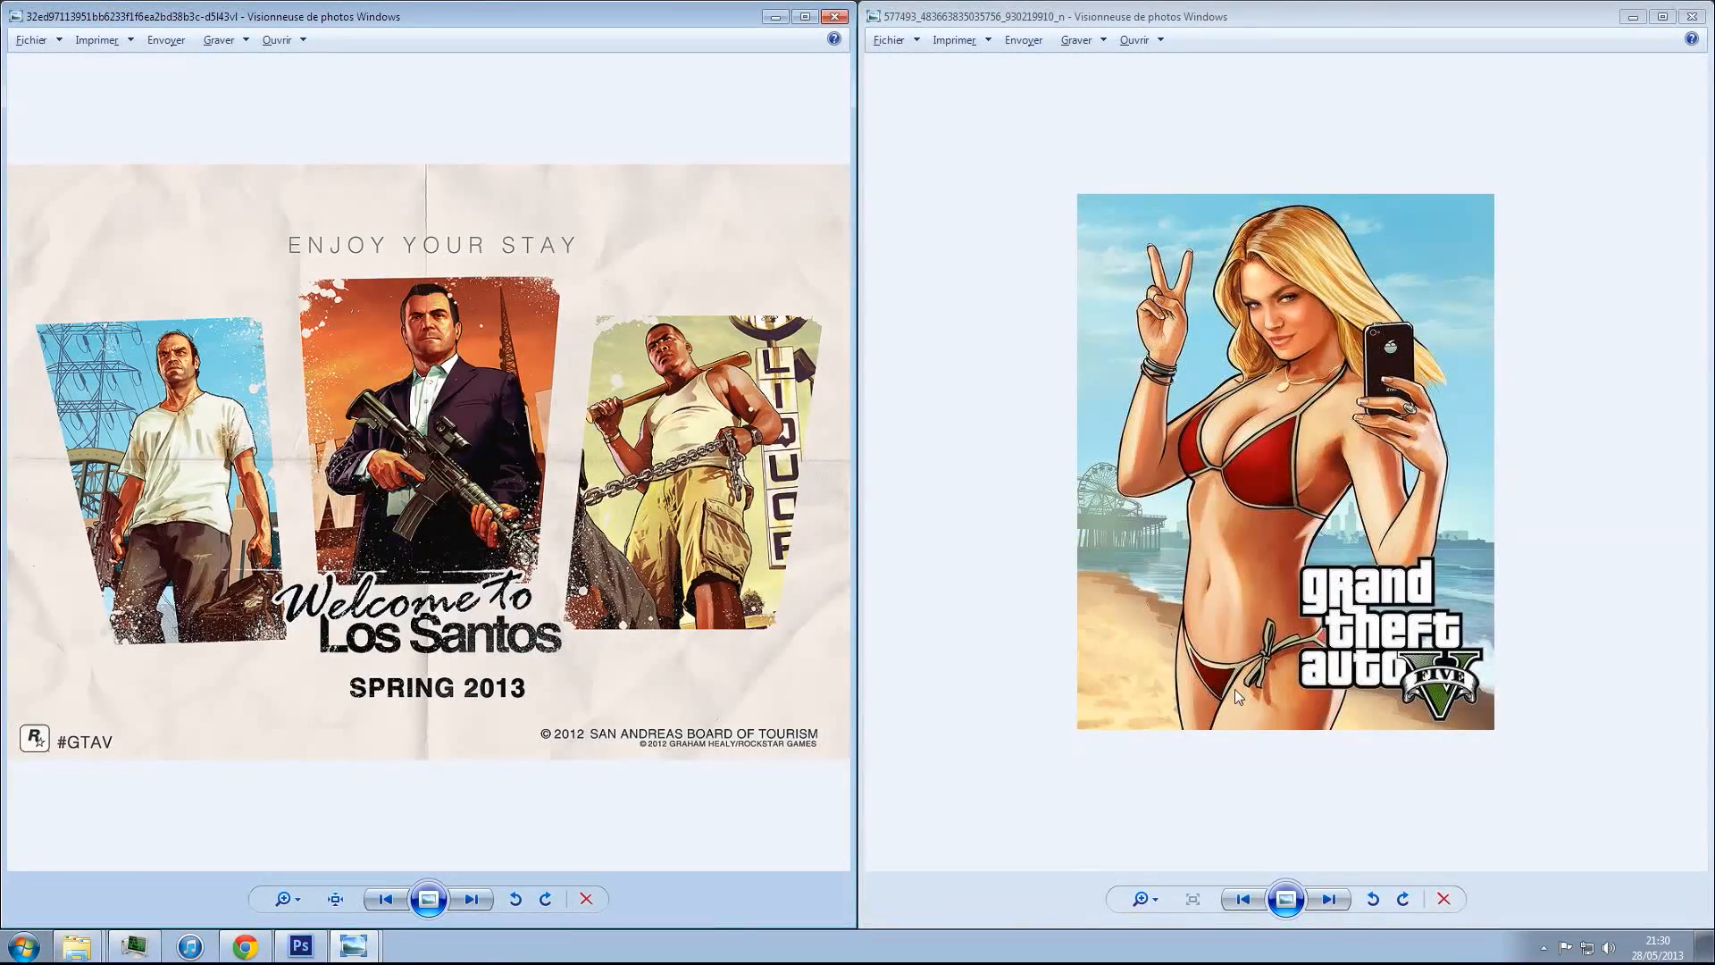
pyautogui.scroll(4, 1235, 688)
pyautogui.scroll(3, 1282, 734)
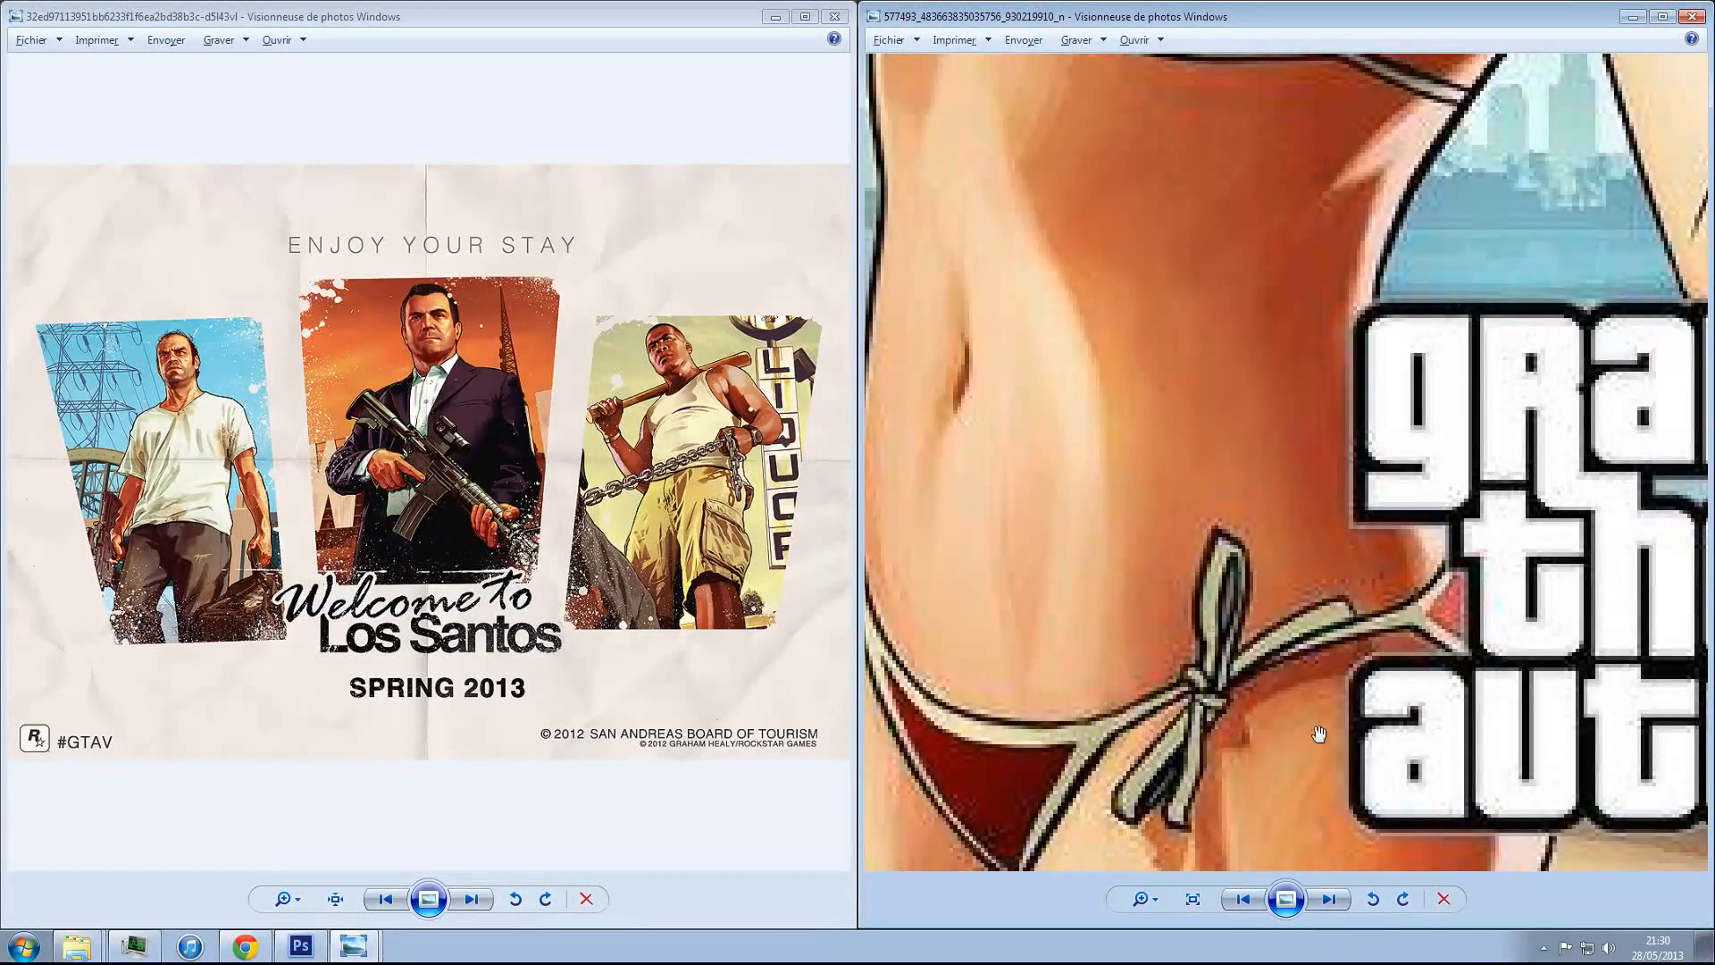
pyautogui.moveTo(1322, 616); pyautogui.dragTo(1005, 906)
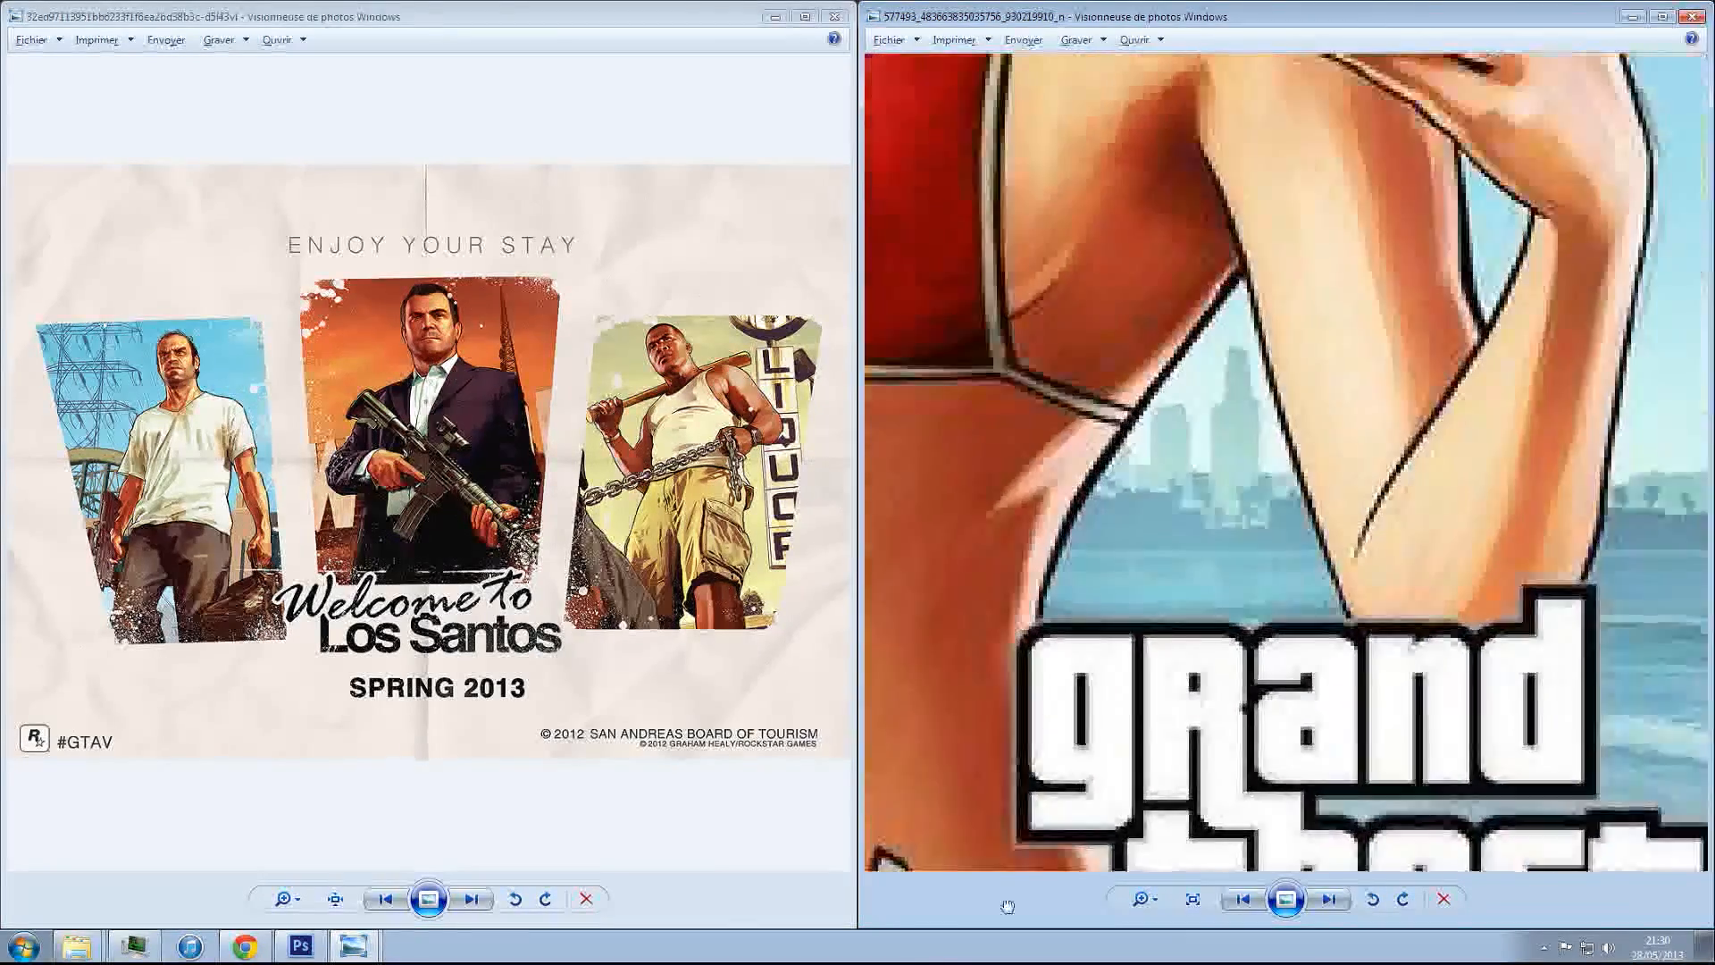
pyautogui.moveTo(1183, 501); pyautogui.dragTo(1035, 783)
pyautogui.moveTo(1157, 410); pyautogui.dragTo(1140, 563)
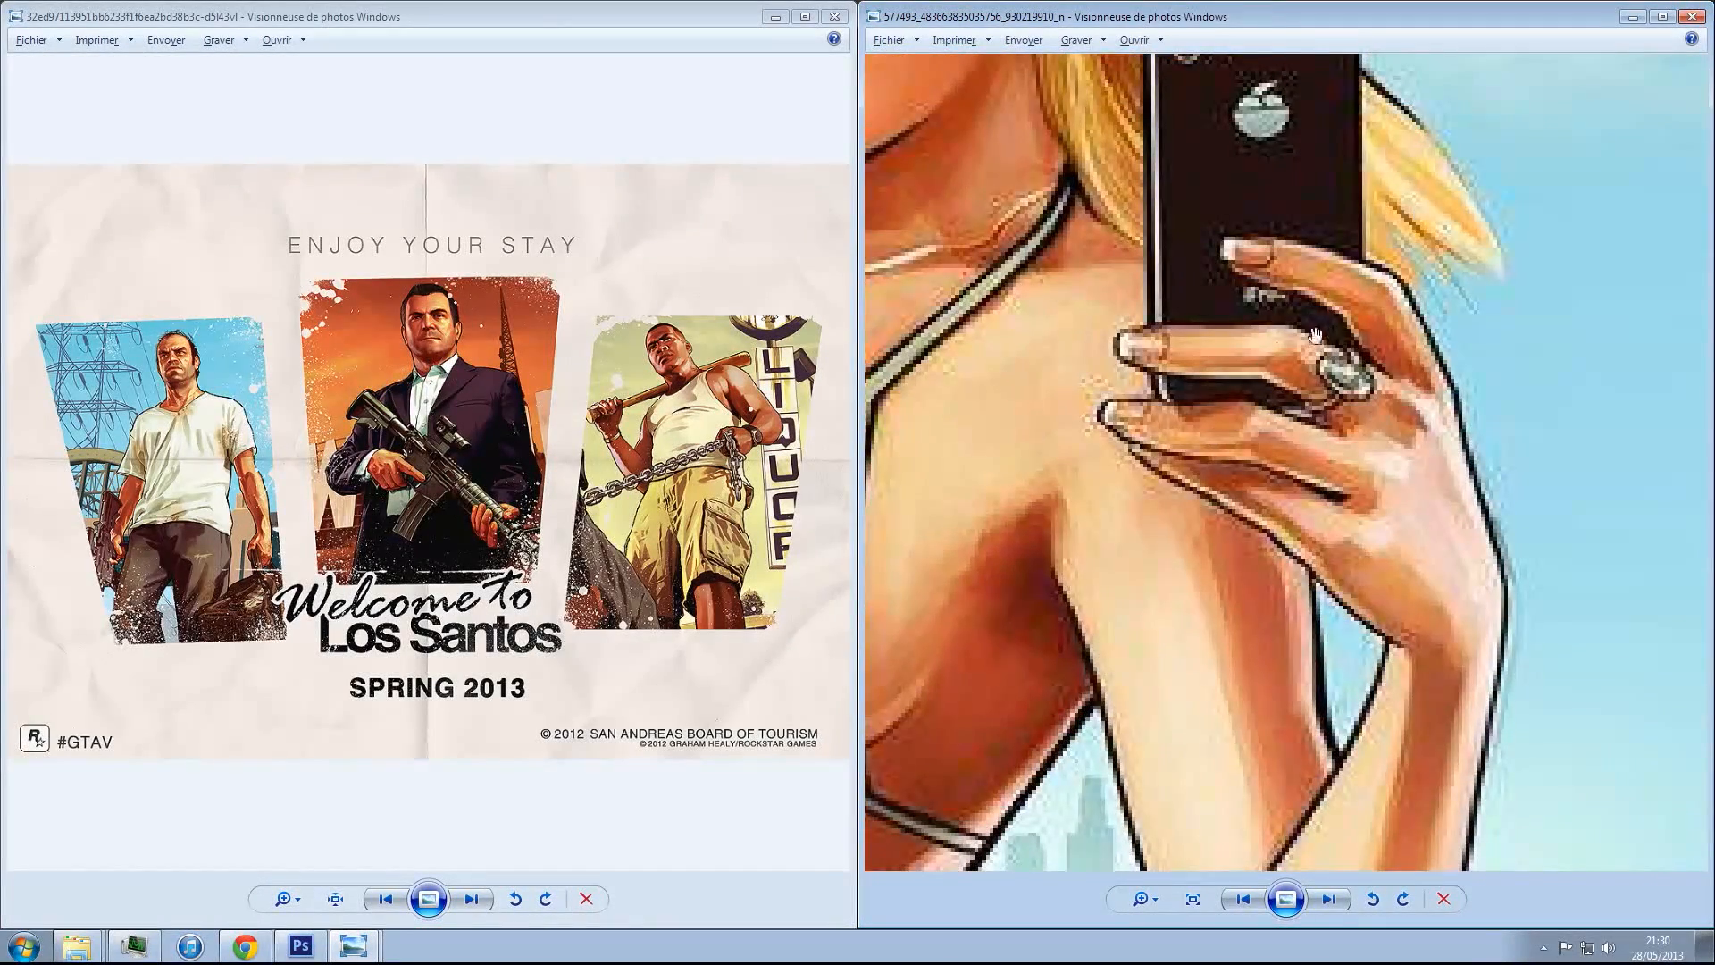
pyautogui.moveTo(1323, 278); pyautogui.dragTo(1343, 469)
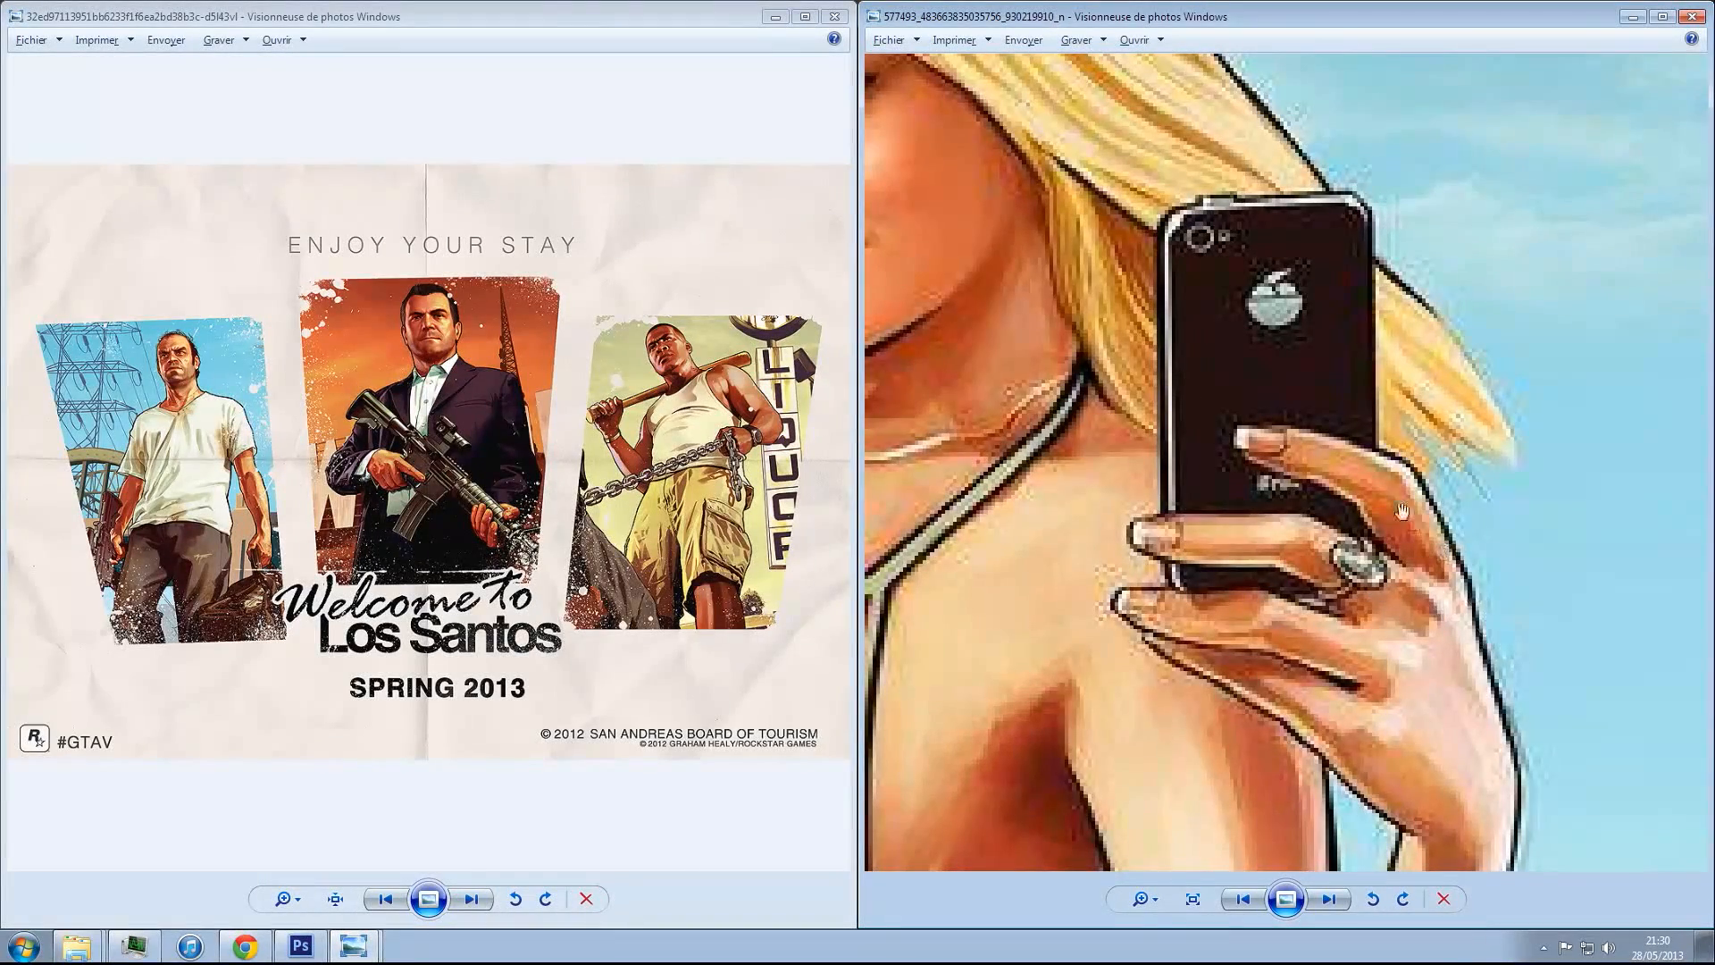
pyautogui.moveTo(1541, 646); pyautogui.dragTo(1487, 494)
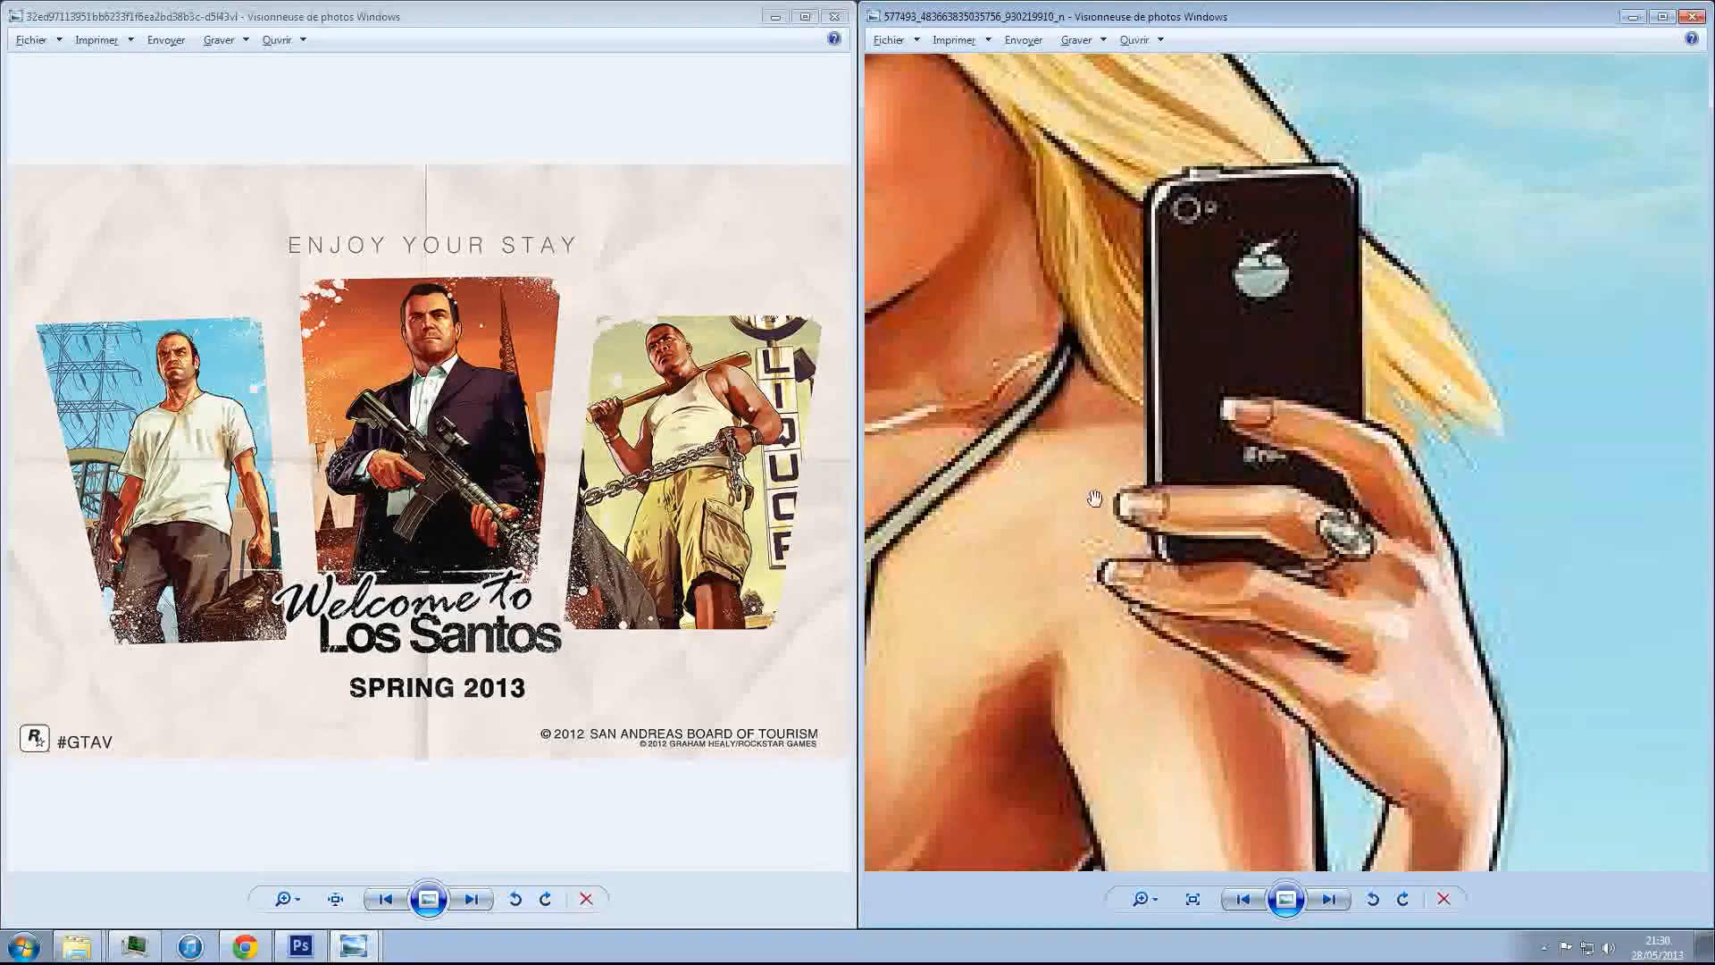
pyautogui.moveTo(1161, 535); pyautogui.dragTo(1708, 665)
pyautogui.scroll(-3, 1286, 625)
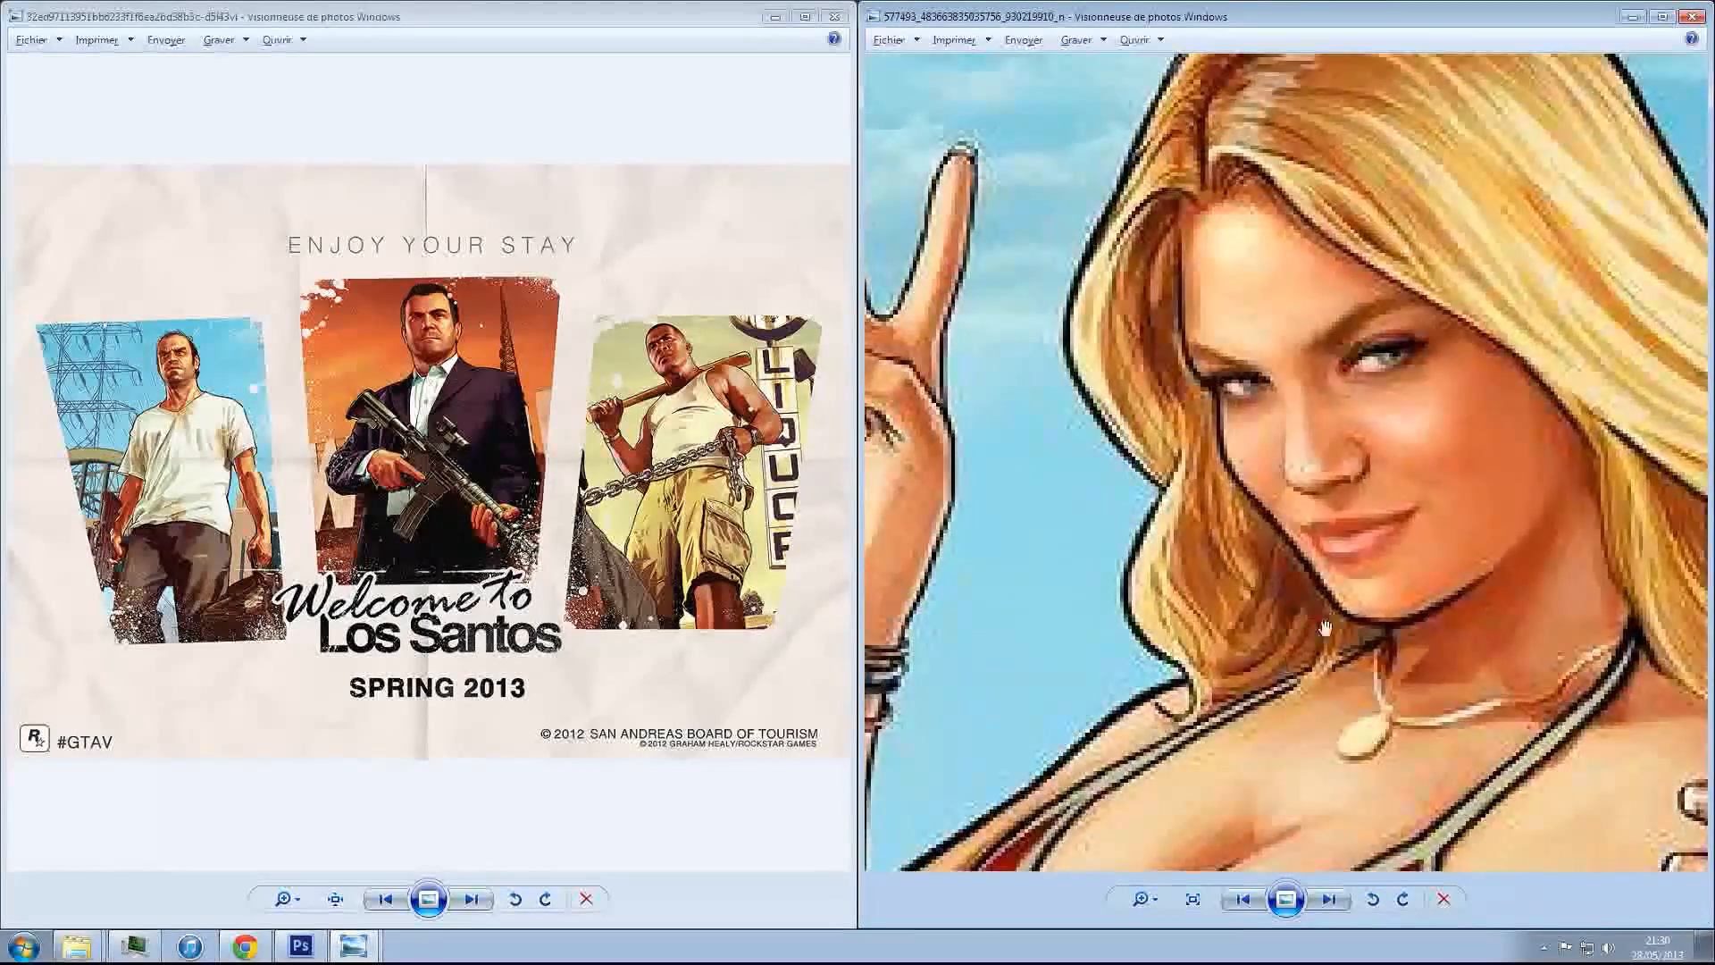
pyautogui.scroll(-1, 1282, 613)
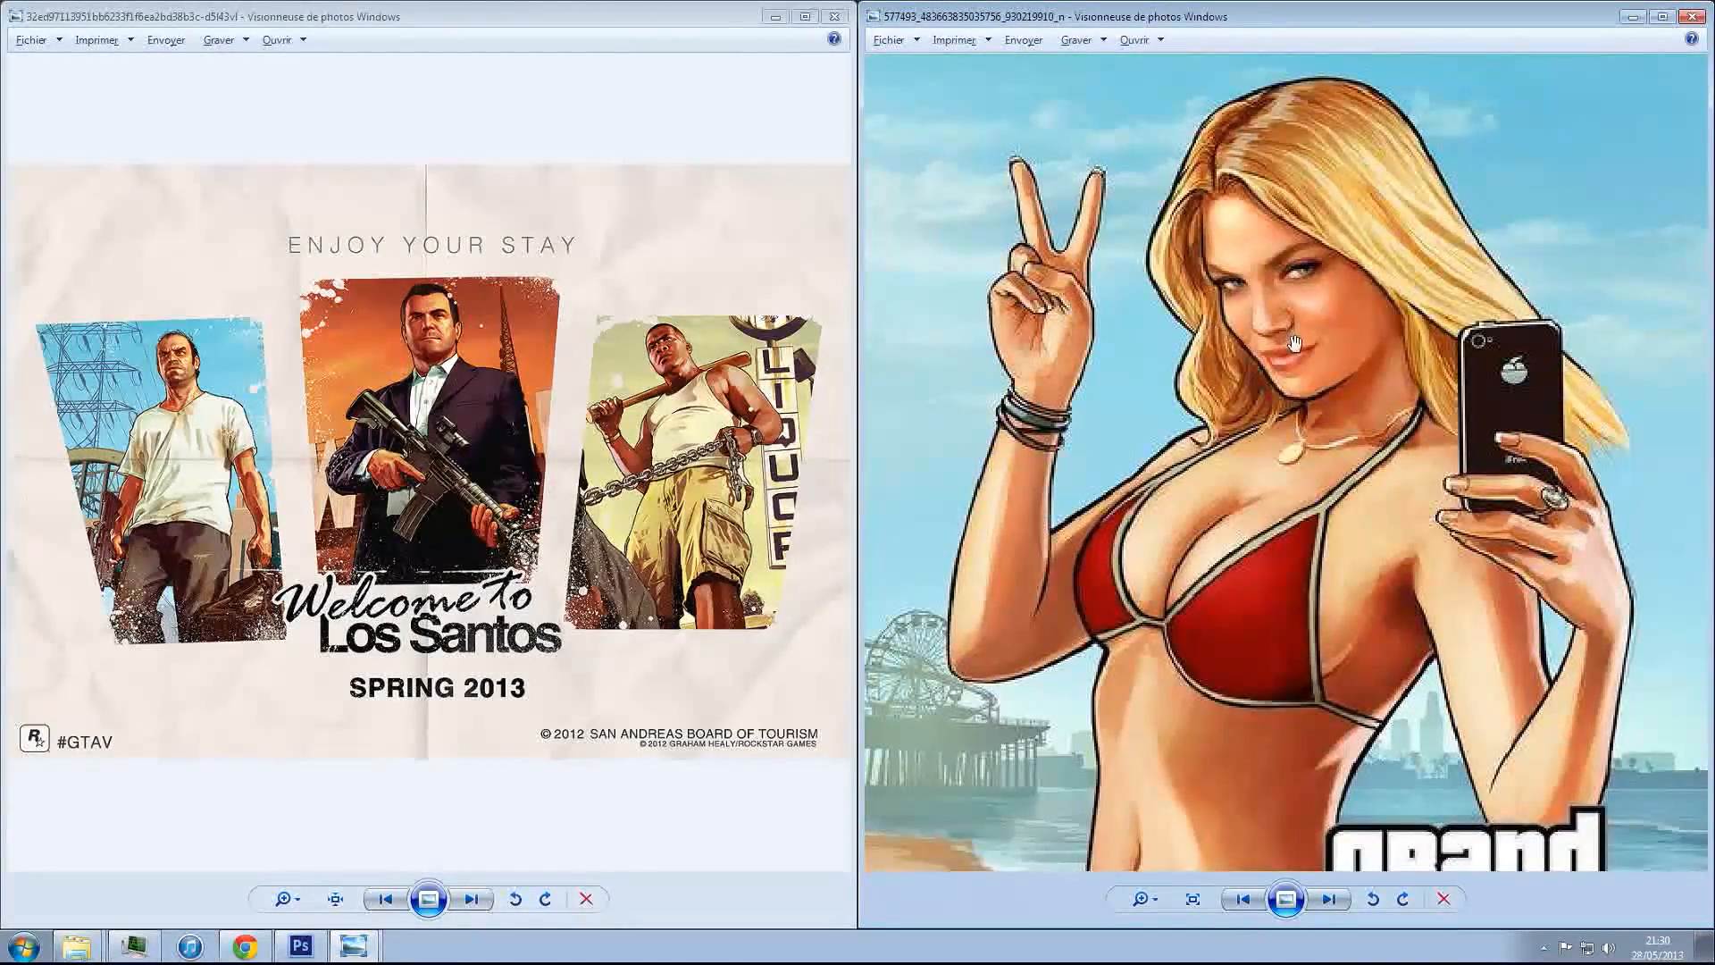
# - Inspect the suited man and the man in the white T-shirt on the Los Santos poster up close
pyautogui.click(338, 464)
pyautogui.scroll(5, 337, 464)
pyautogui.scroll(-2, 326, 411)
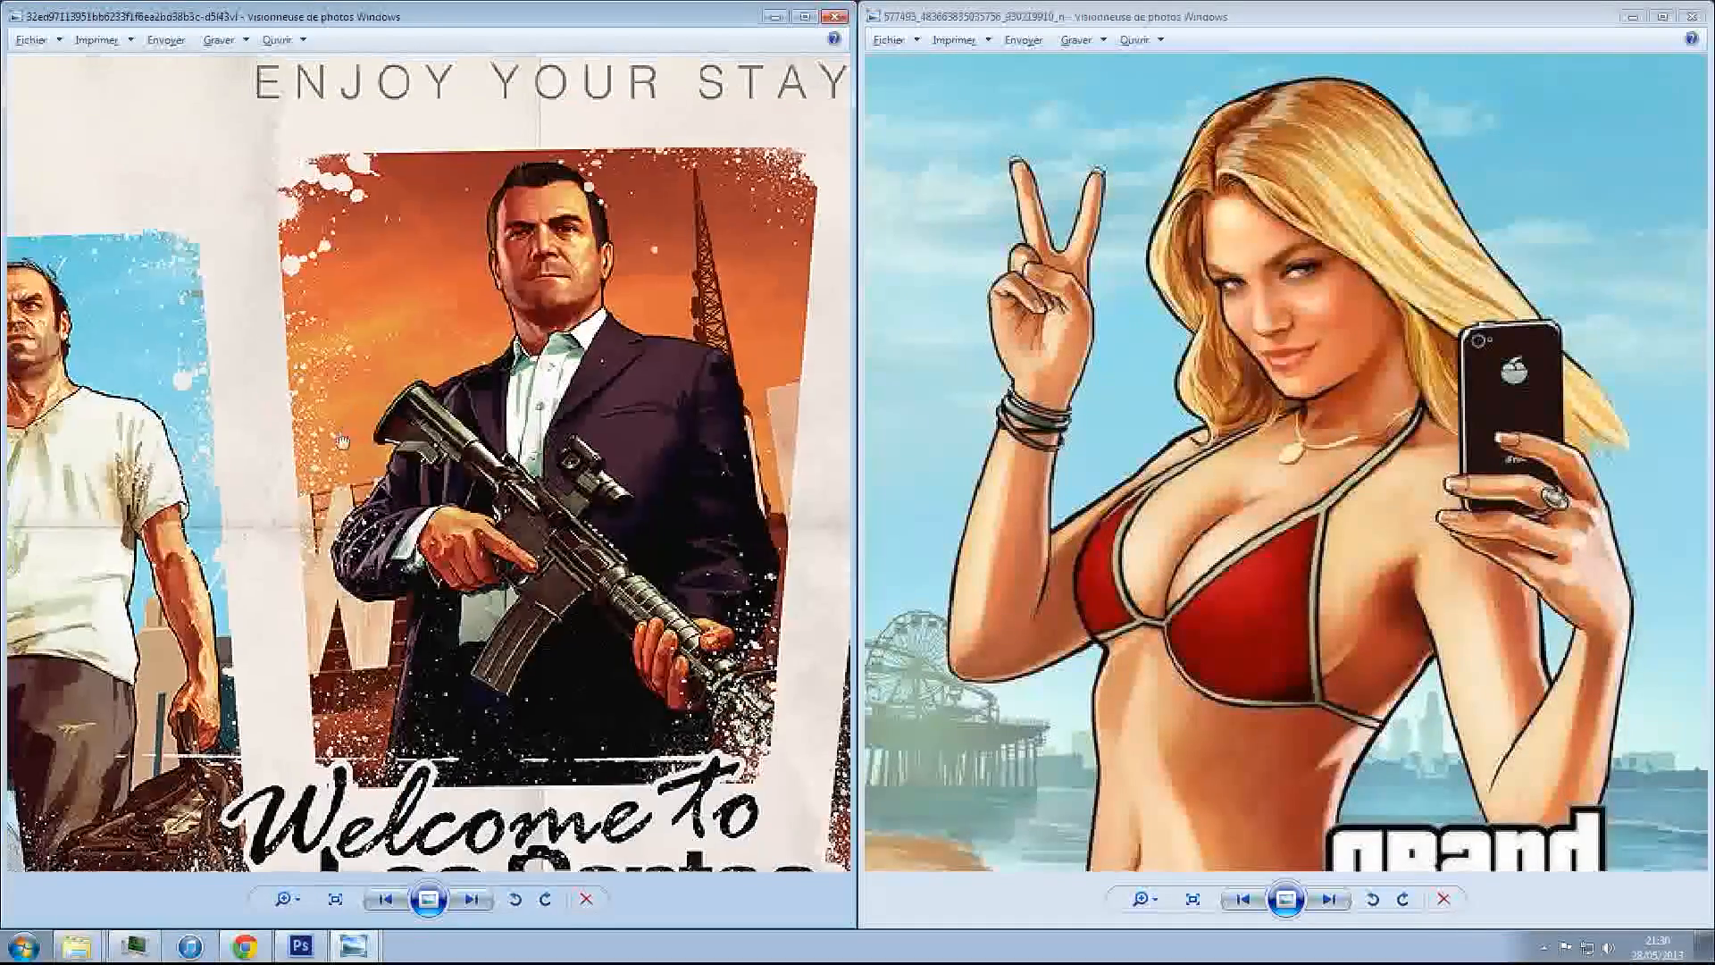
pyautogui.moveTo(335, 438); pyautogui.dragTo(757, 542)
# - Open the gtav3 image from the TUTO GTA V folder and widen its viewer window
pyautogui.moveTo(77, 945)
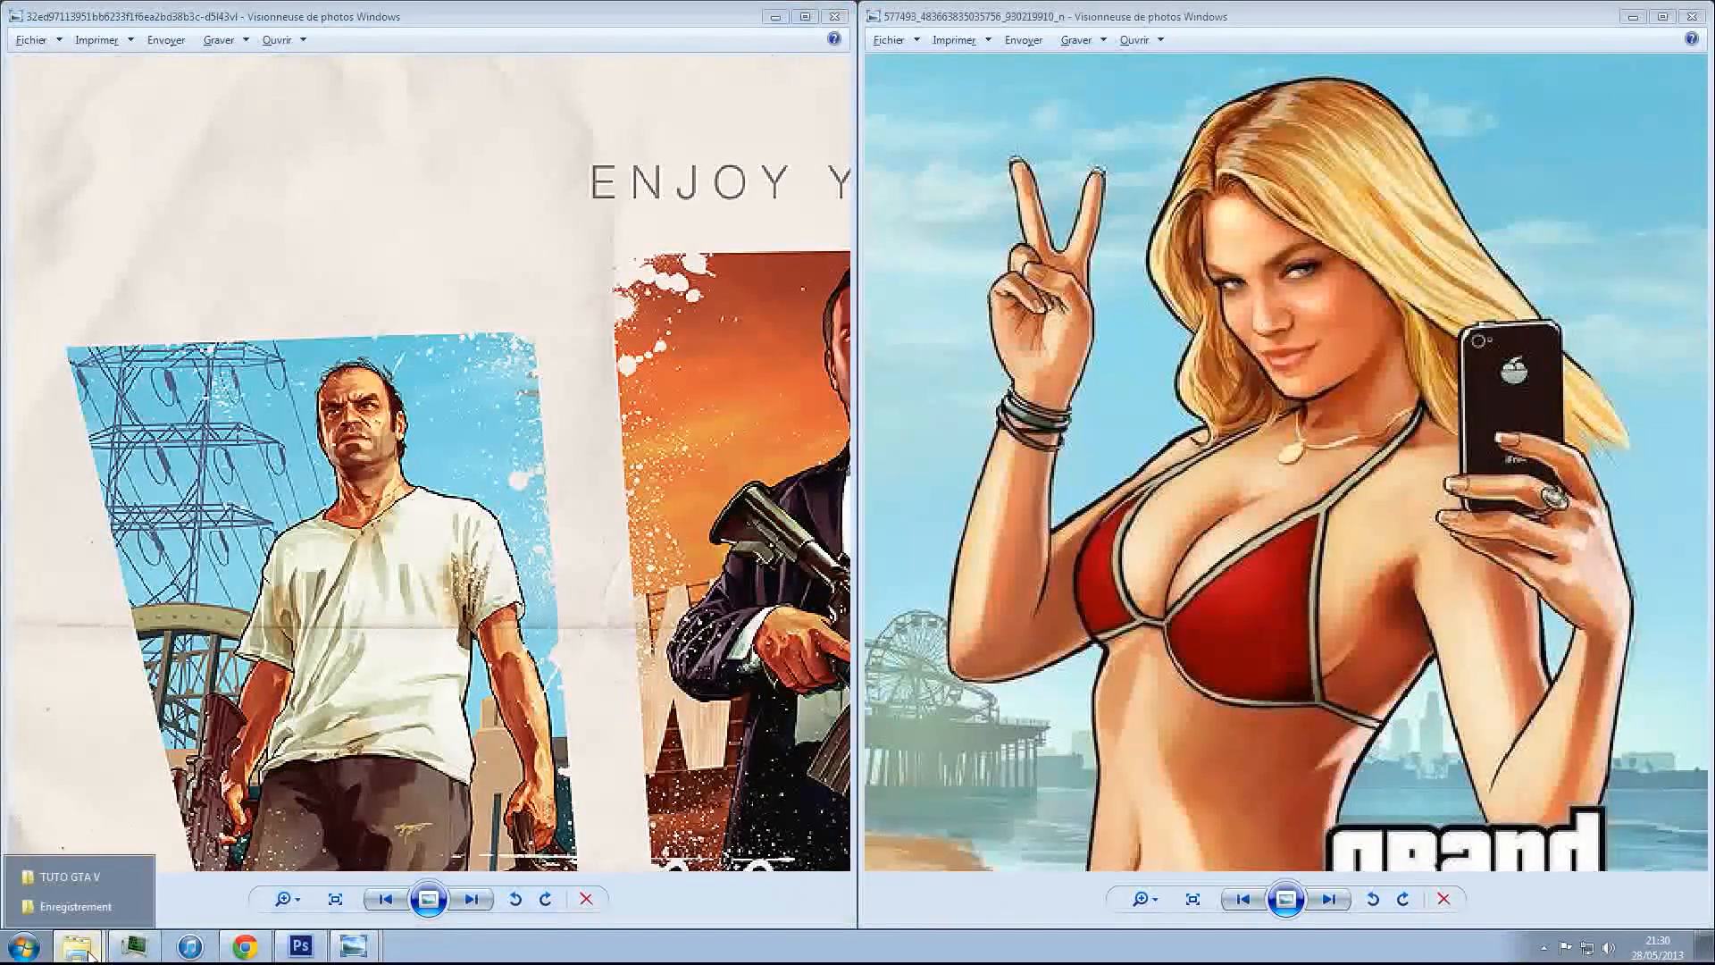
pyautogui.click(72, 881)
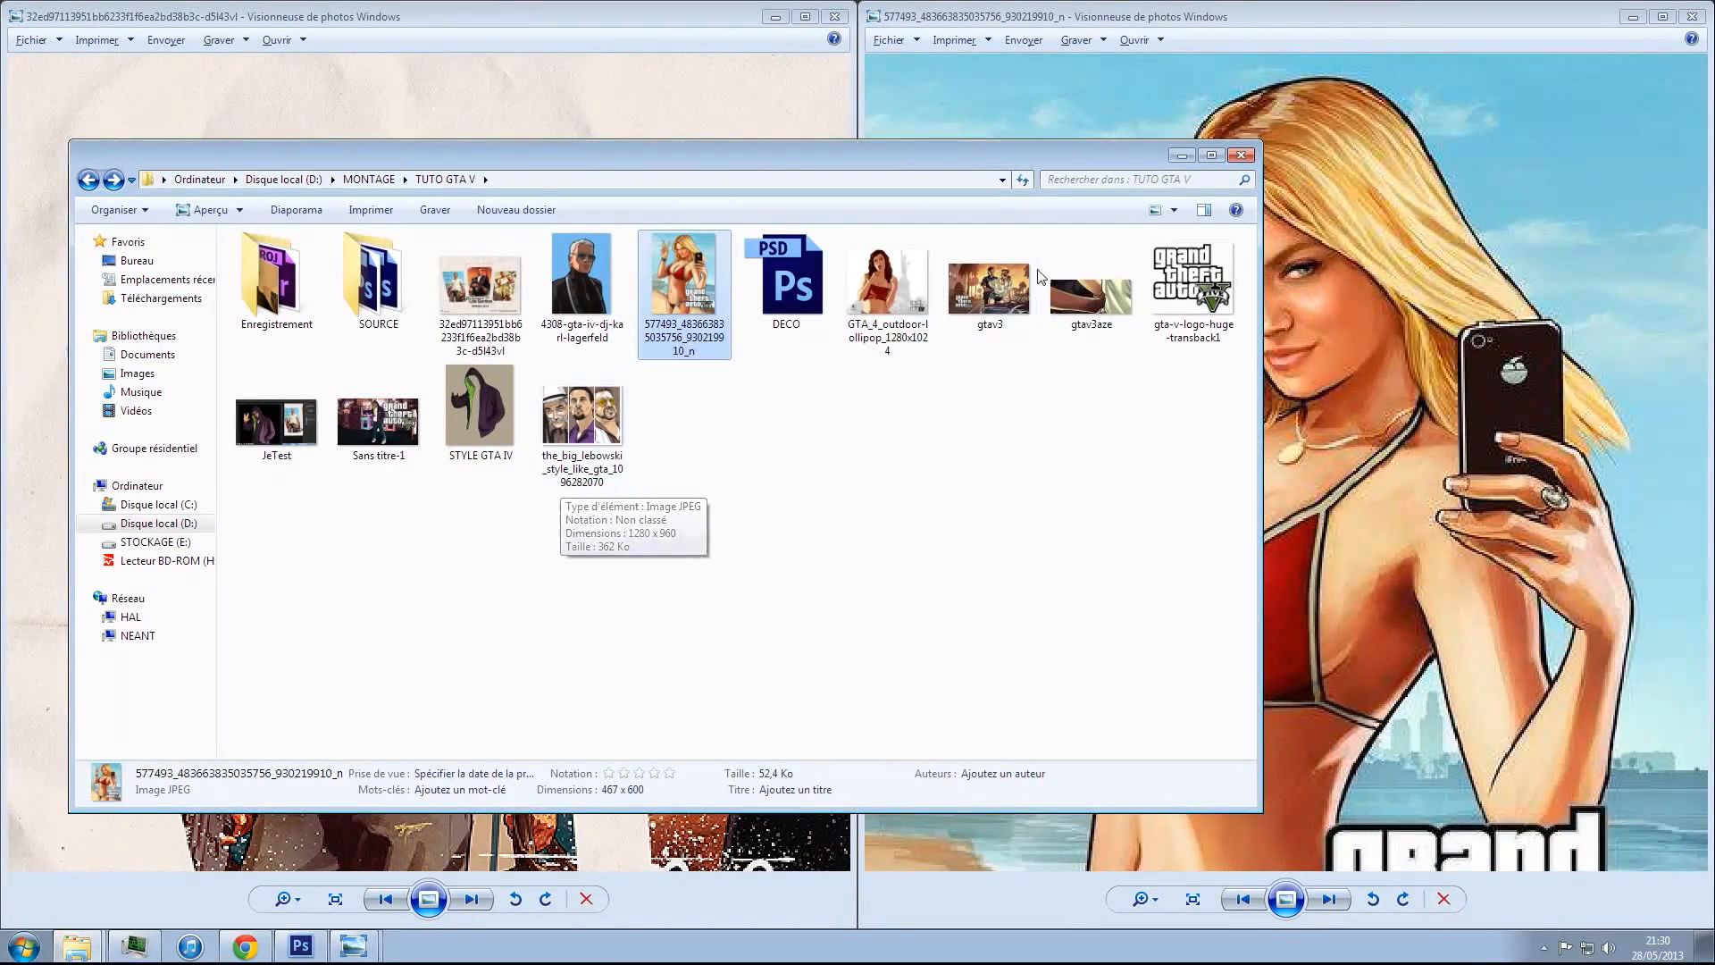
pyautogui.click(1010, 293)
pyautogui.doubleClick(1010, 293)
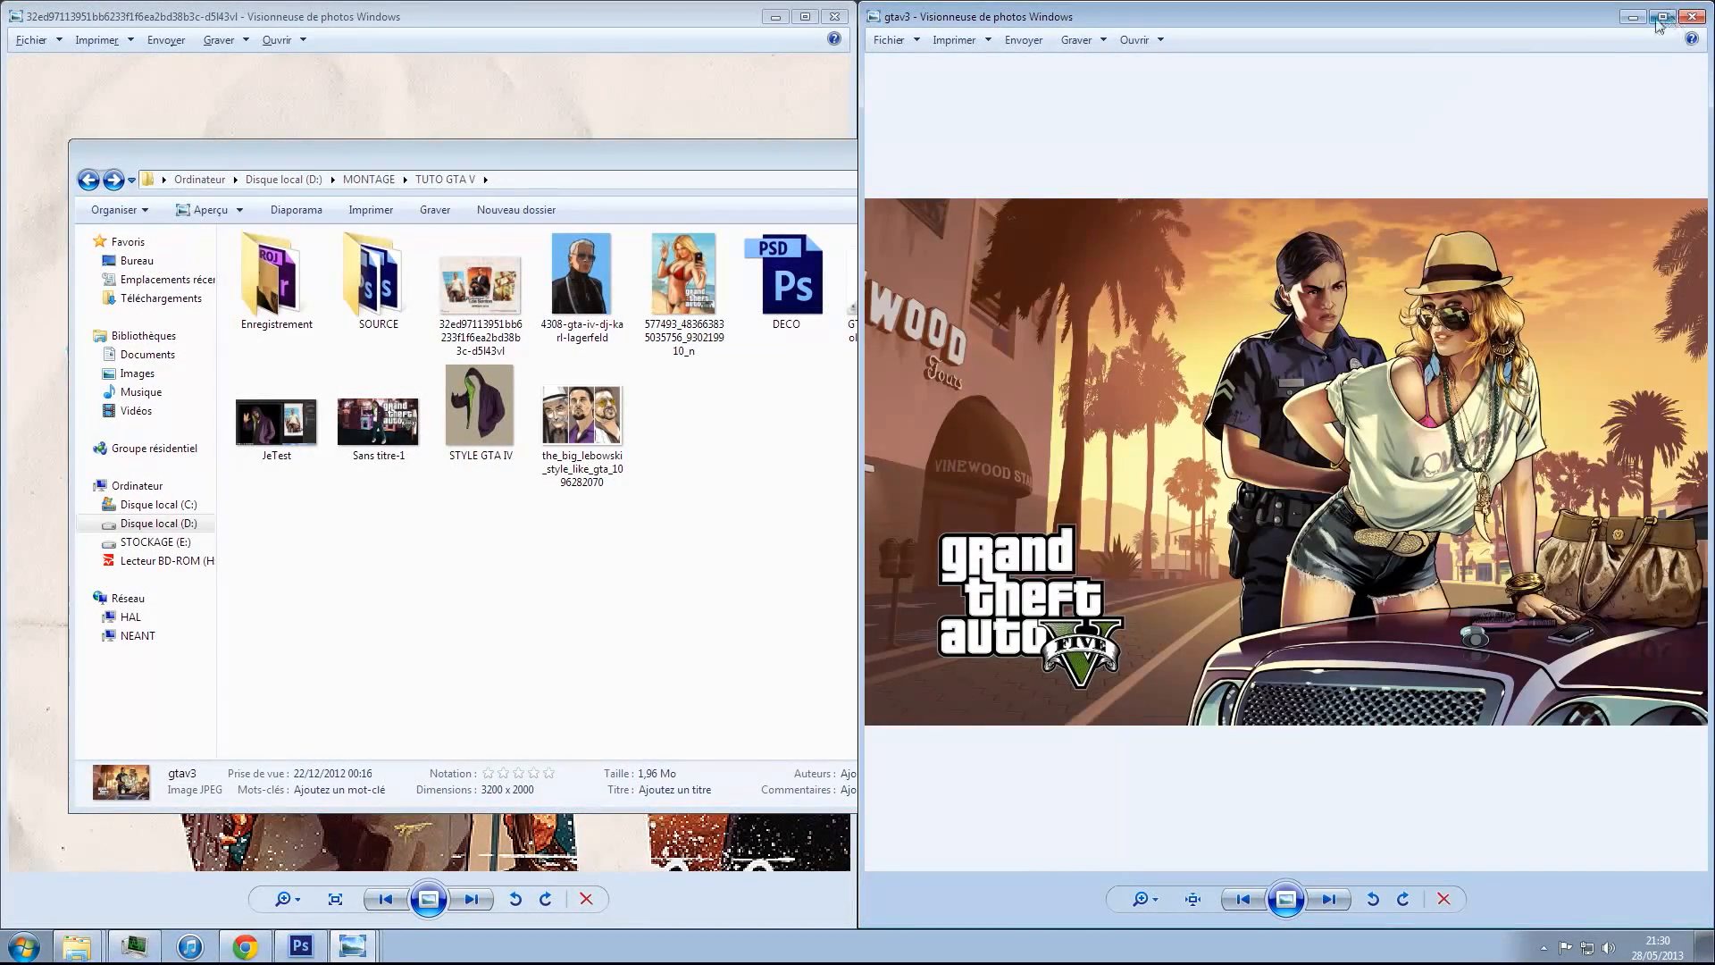
pyautogui.moveTo(859, 328); pyautogui.dragTo(515, 342)
# - Examine the gtav3 artwork up close: faces, hair, clothing folds, accessories, handbag and street background
pyautogui.scroll(4, 1075, 360)
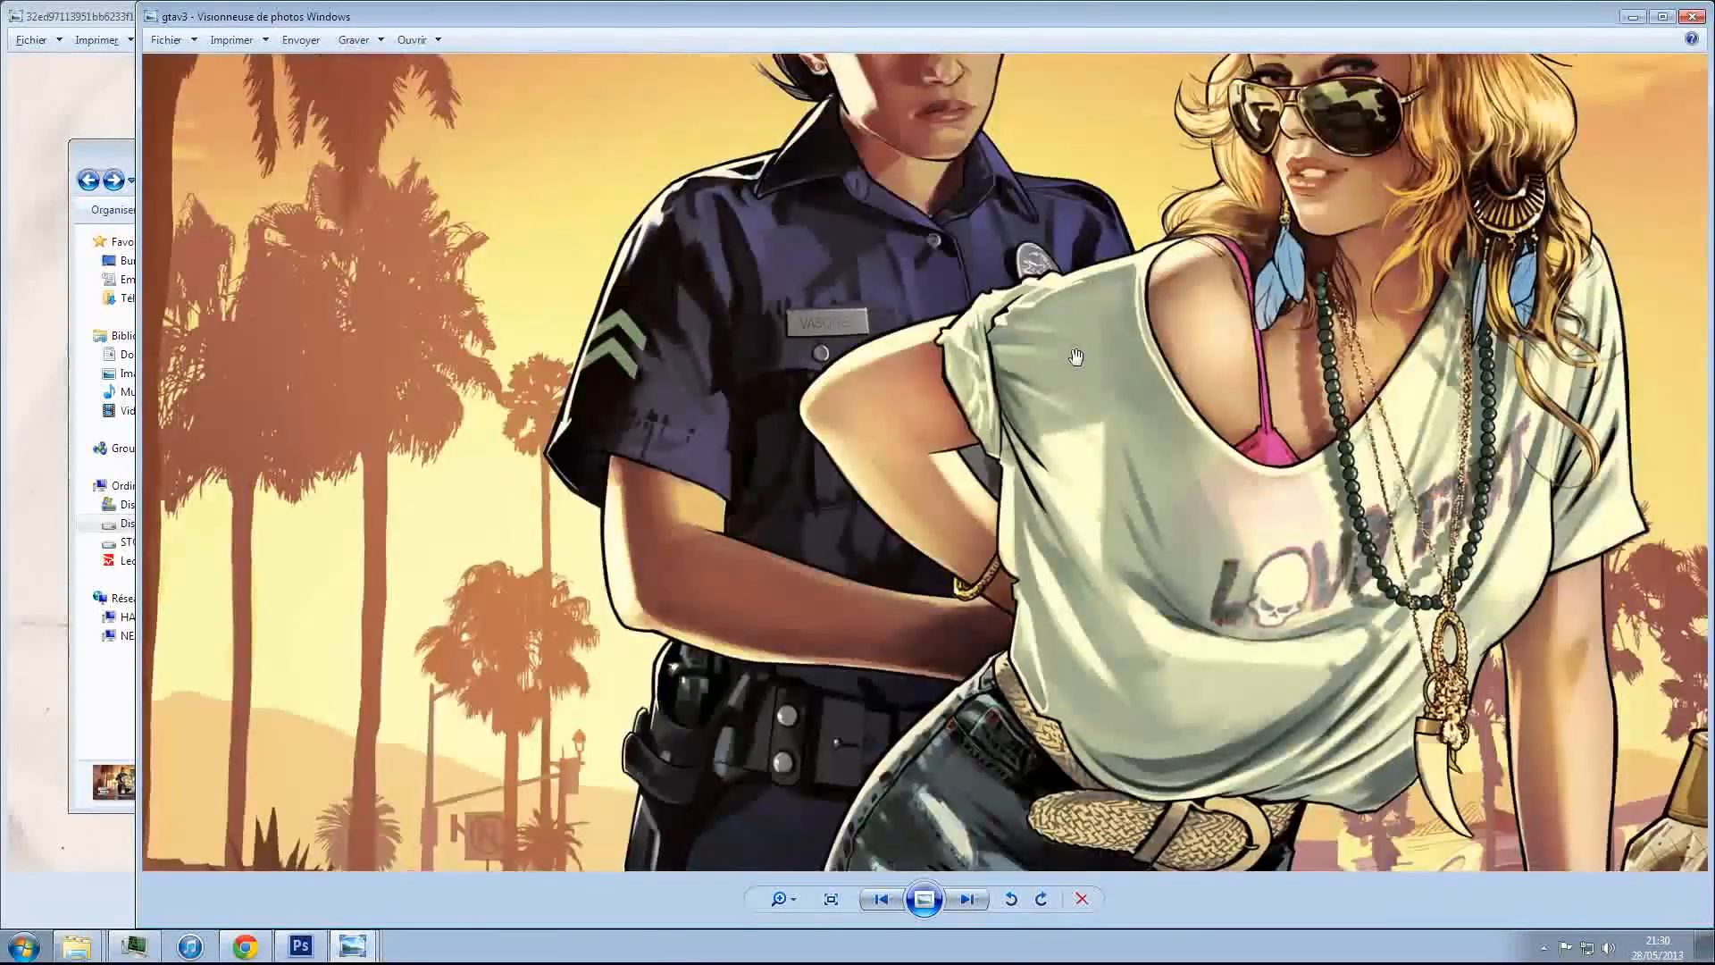
pyautogui.scroll(3, 1026, 659)
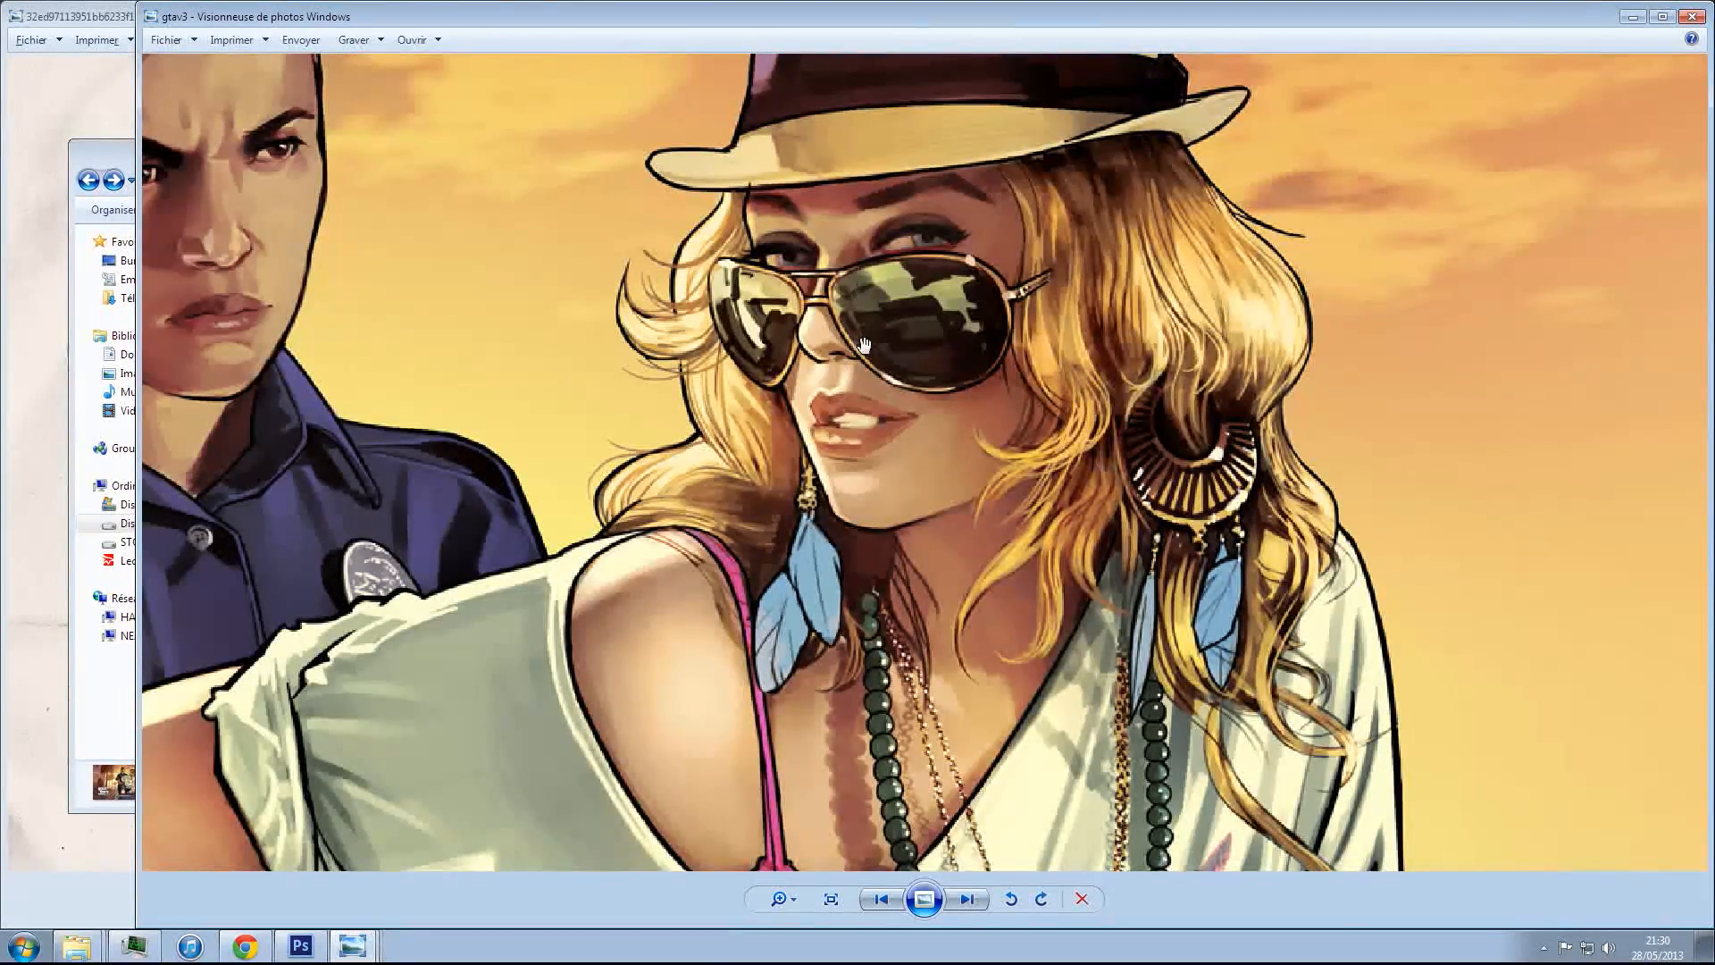
pyautogui.moveTo(865, 347); pyautogui.dragTo(1261, 381)
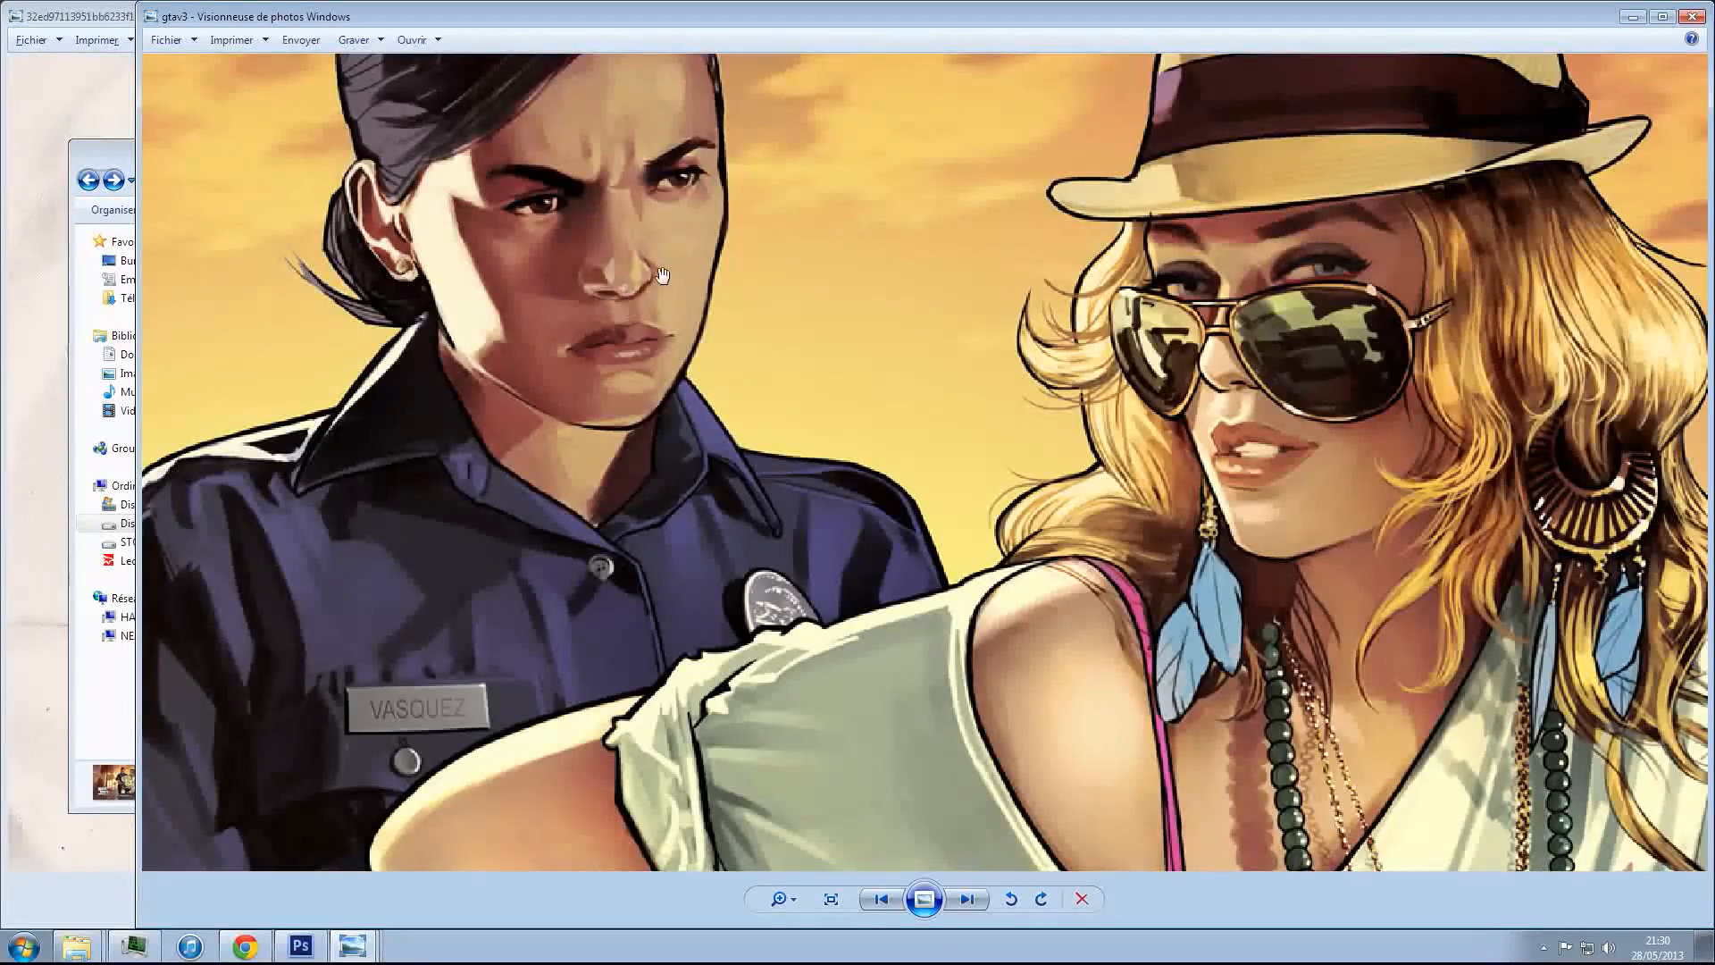
pyautogui.moveTo(625, 288); pyautogui.dragTo(947, 421)
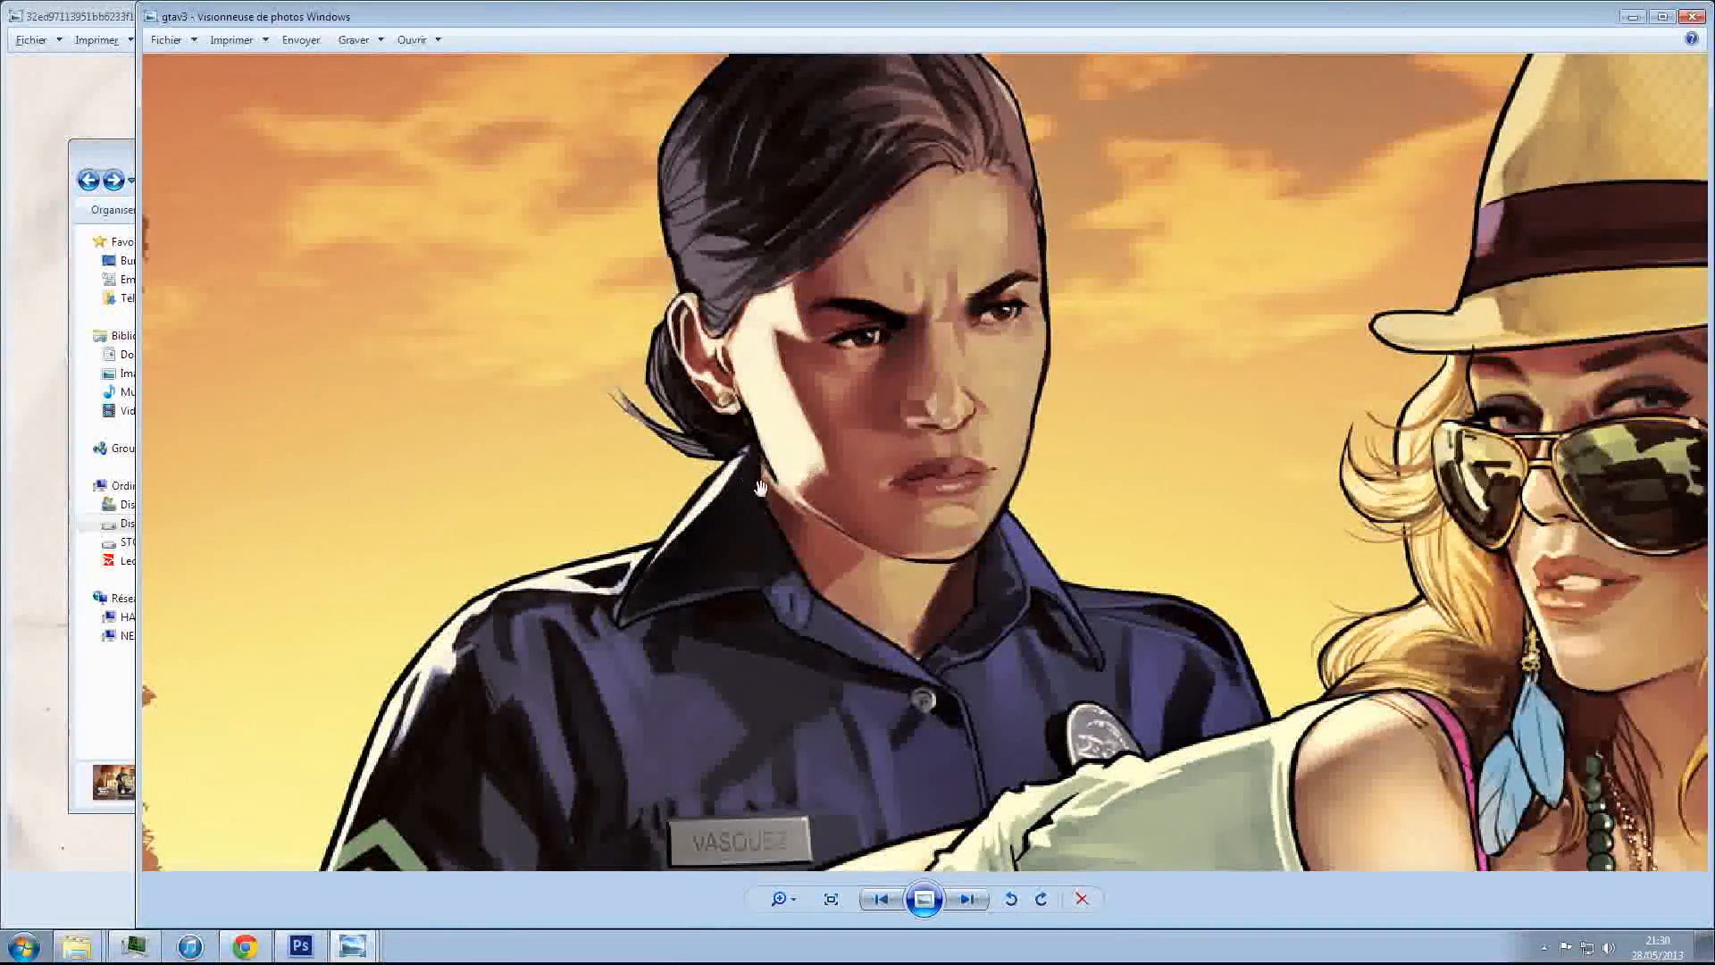
pyautogui.moveTo(759, 487); pyautogui.dragTo(929, 344)
pyautogui.moveTo(554, 792); pyautogui.dragTo(634, 361)
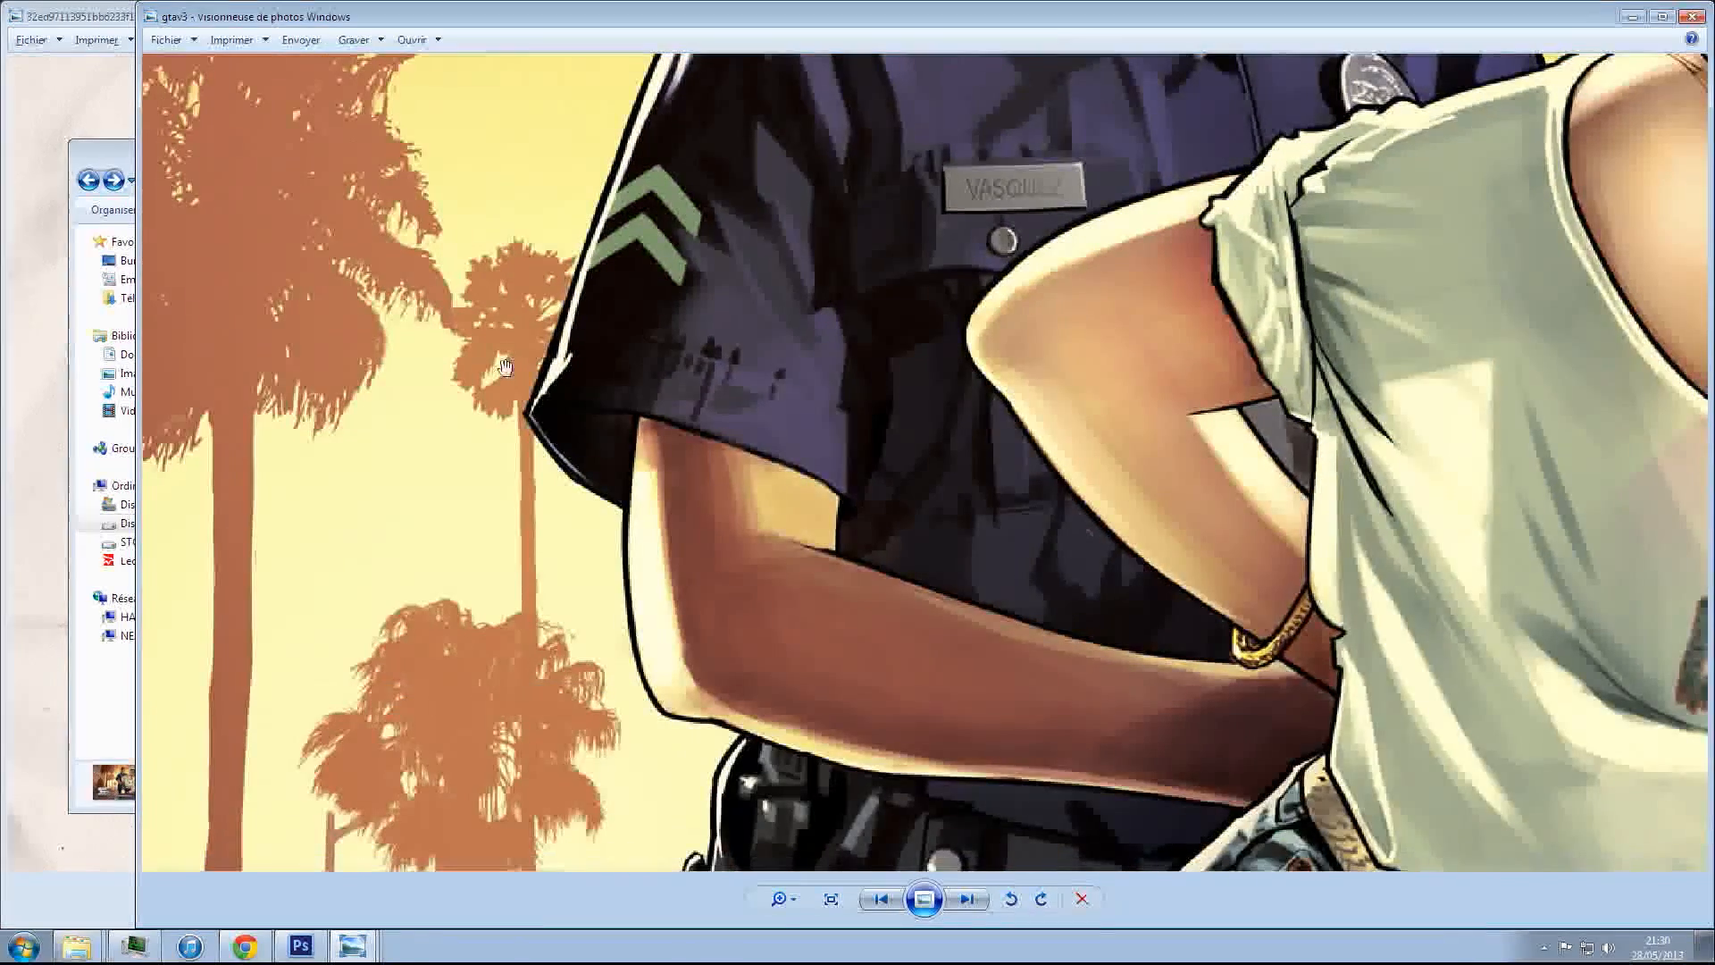
pyautogui.moveTo(1029, 467); pyautogui.dragTo(786, 4)
pyautogui.moveTo(1286, 598); pyautogui.dragTo(774, 458)
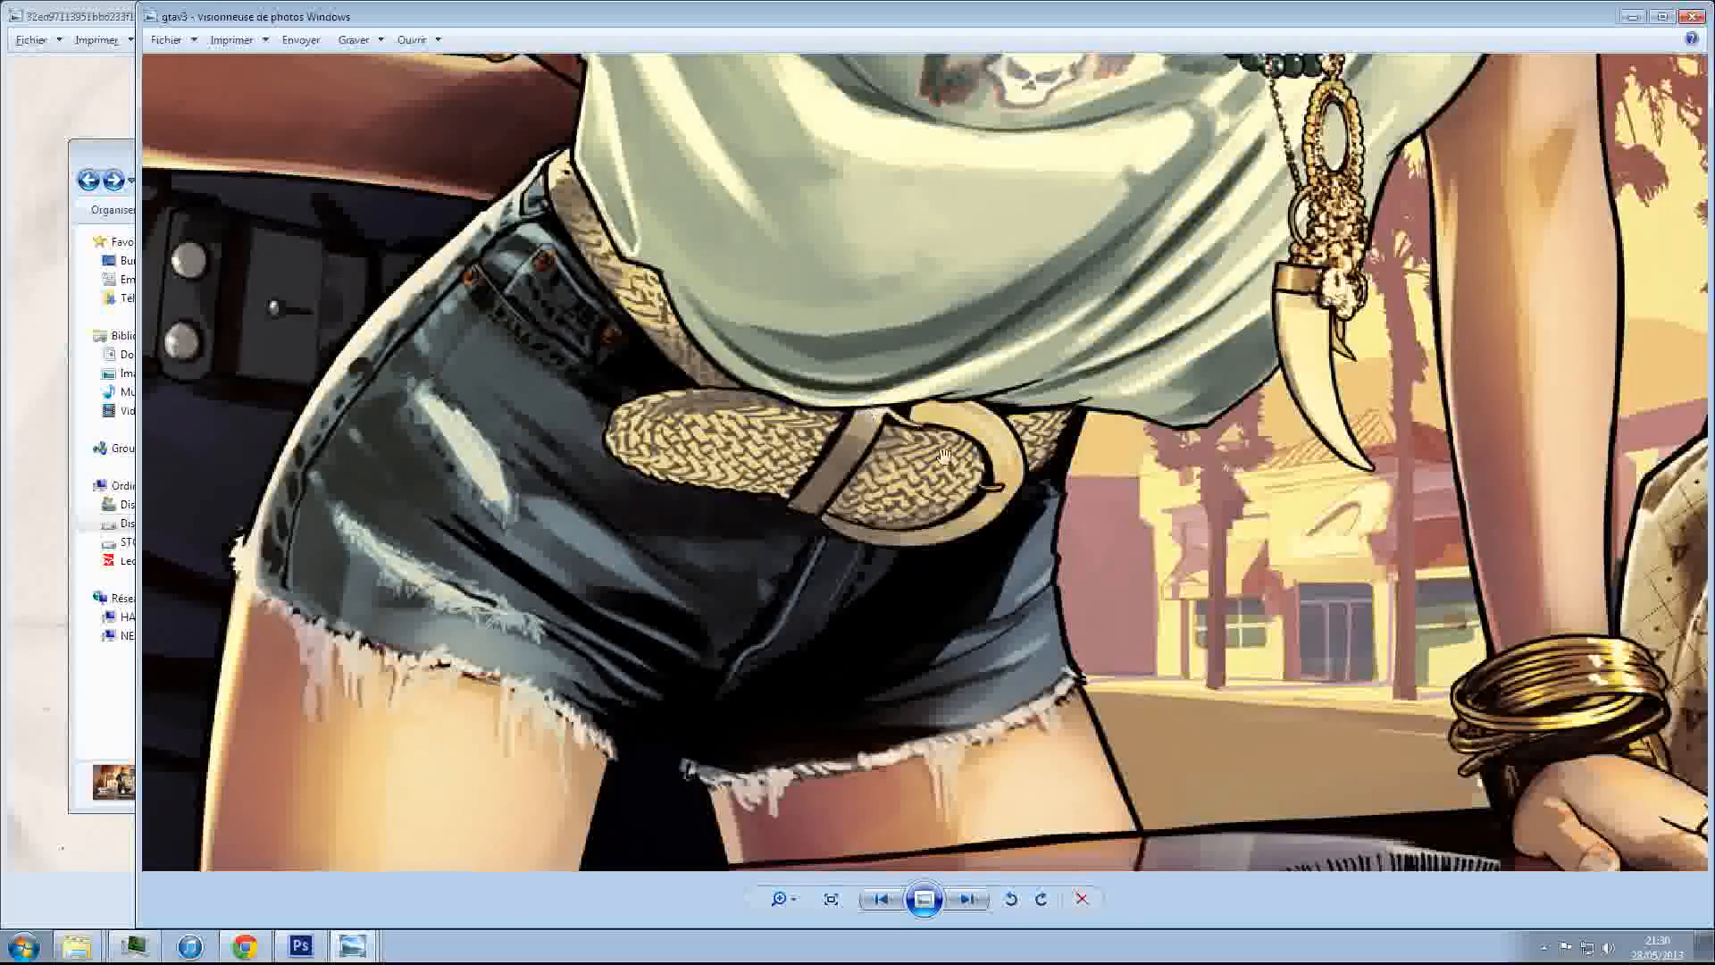
pyautogui.moveTo(1590, 693); pyautogui.dragTo(1063, 594)
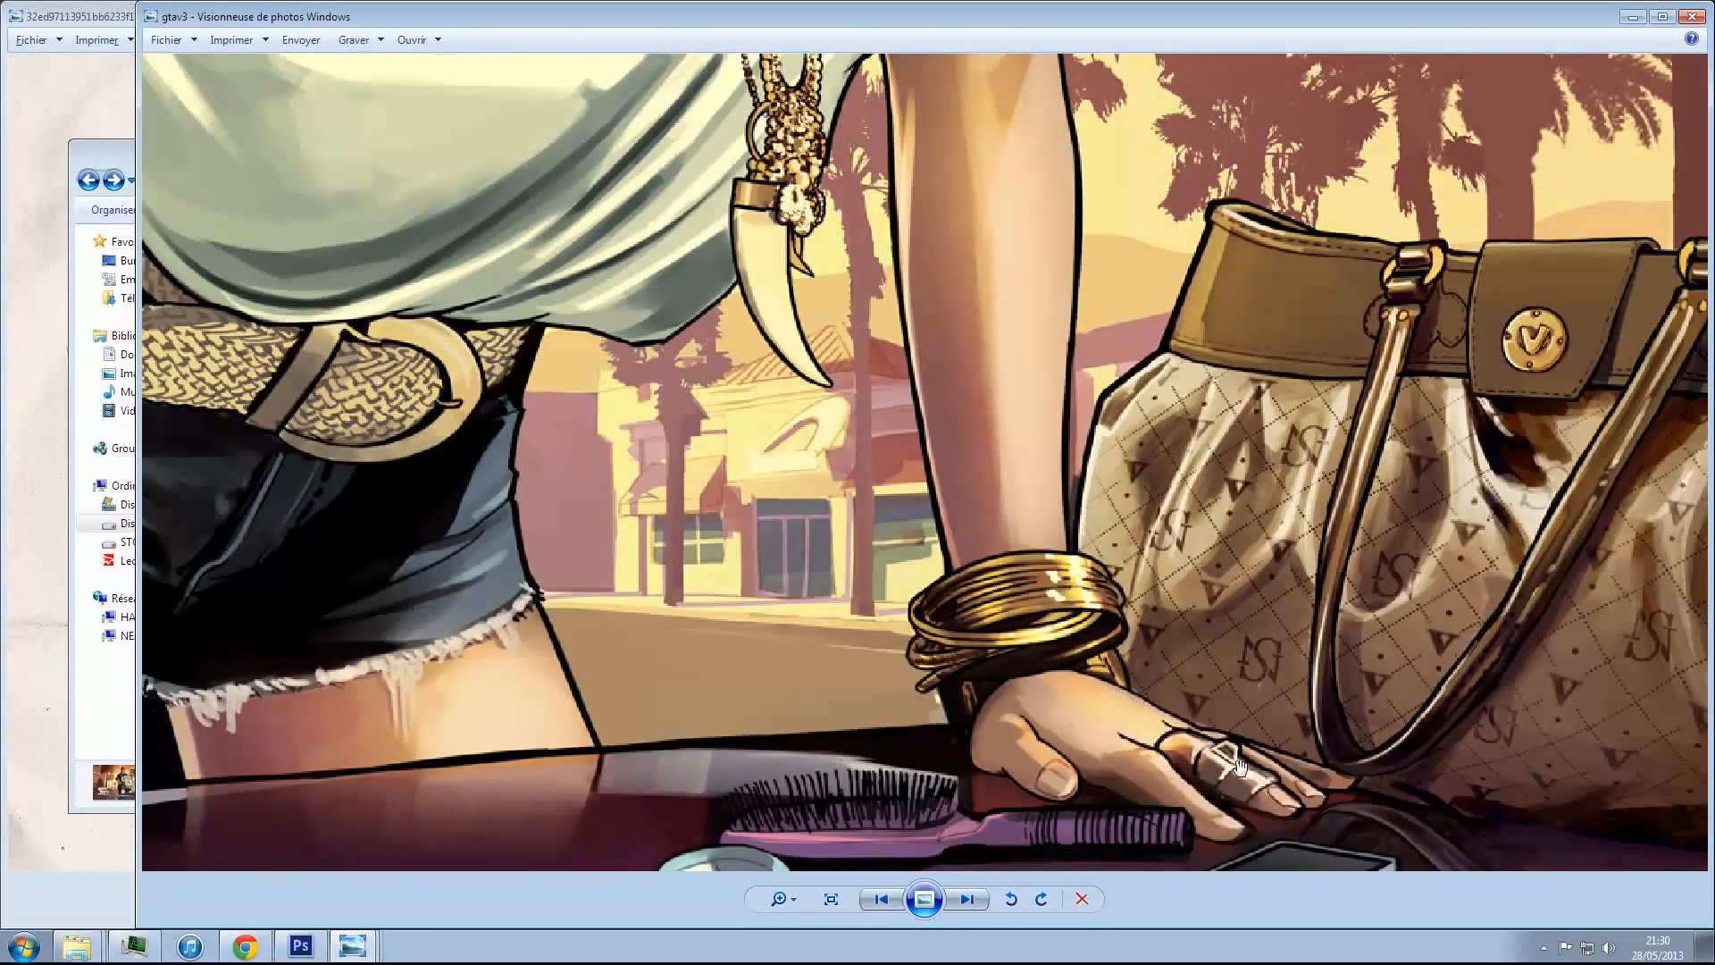
pyautogui.moveTo(942, 617); pyautogui.dragTo(1125, 268)
pyautogui.moveTo(726, 568); pyautogui.dragTo(1311, 657)
pyautogui.moveTo(562, 612); pyautogui.dragTo(805, 905)
pyautogui.moveTo(541, 519); pyautogui.dragTo(1146, 613)
pyautogui.moveTo(969, 554); pyautogui.dragTo(1278, 519)
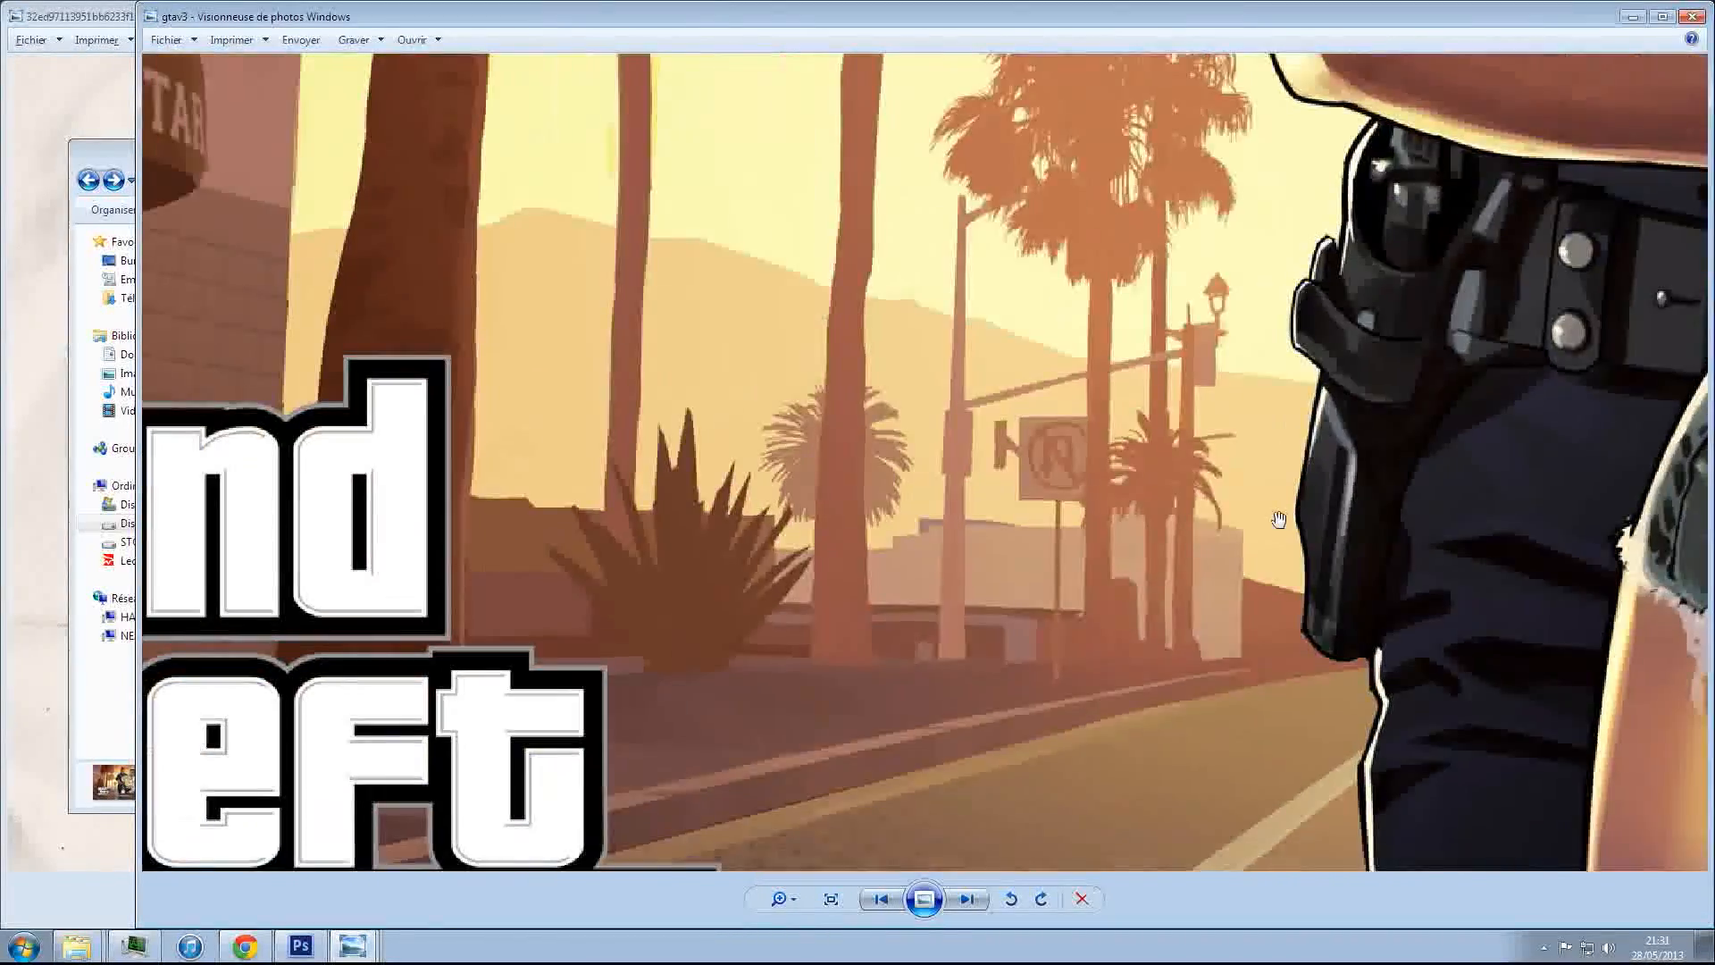
# - Compare the gtav3 artwork's simplified background and logo area with its two outlined characters at a wider view
pyautogui.scroll(-3, 1278, 520)
pyautogui.scroll(-2, 762, 244)
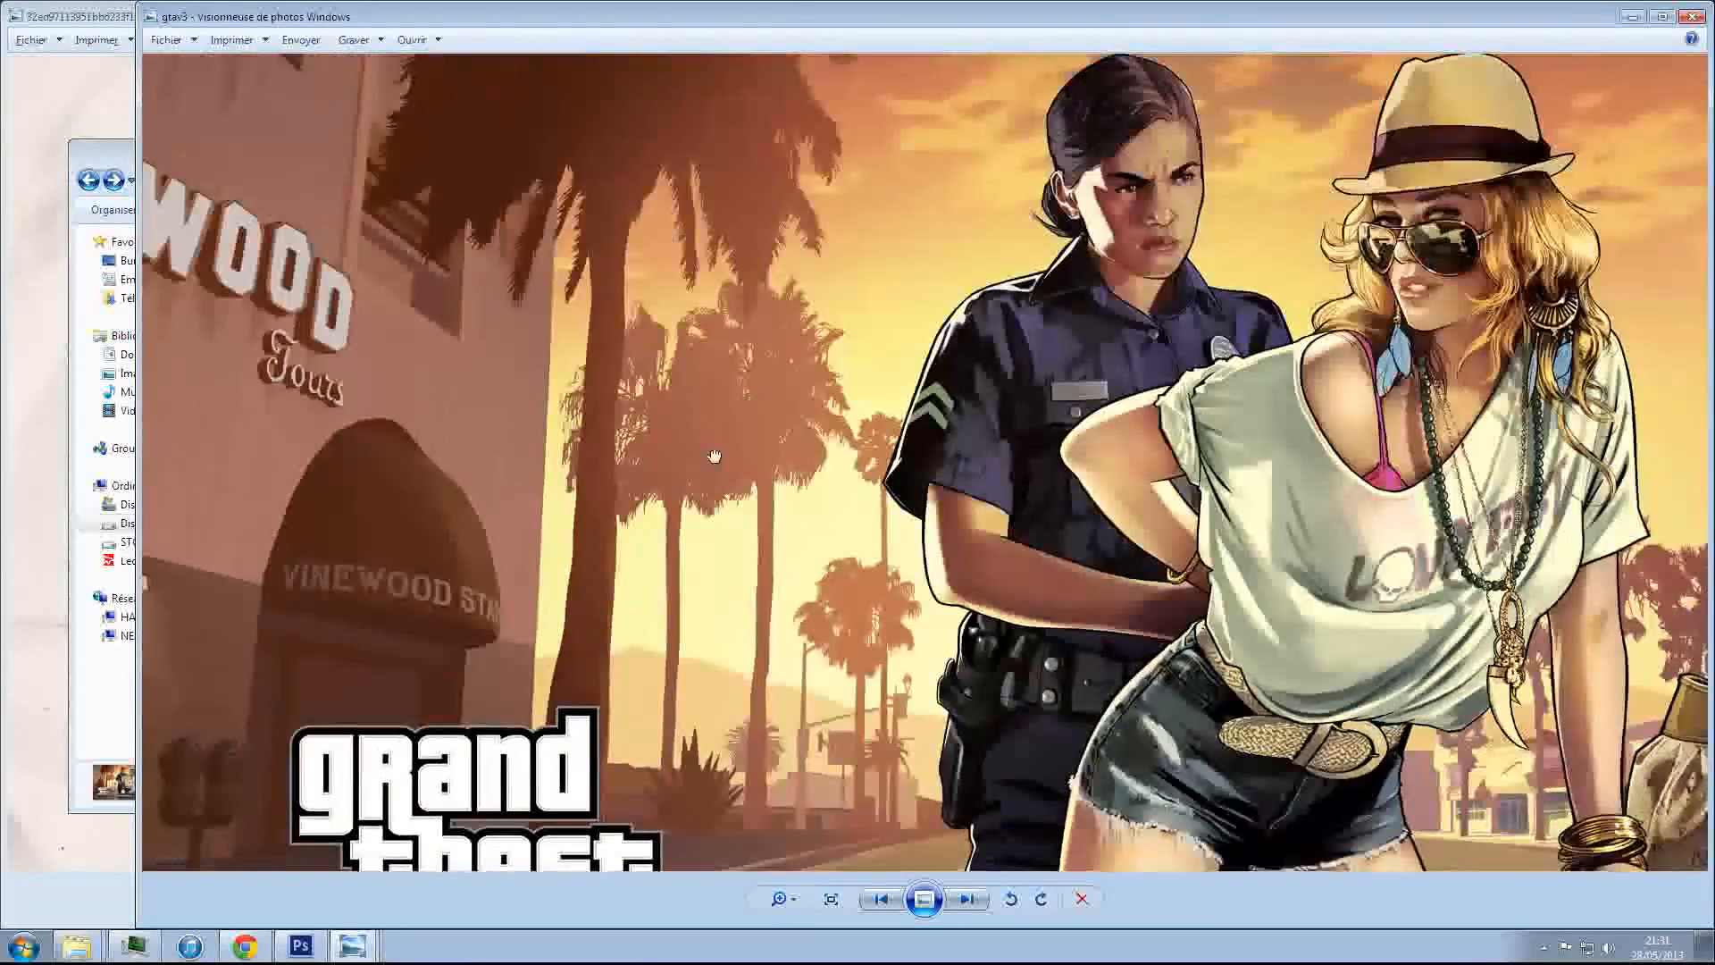
pyautogui.scroll(2, 1092, 277)
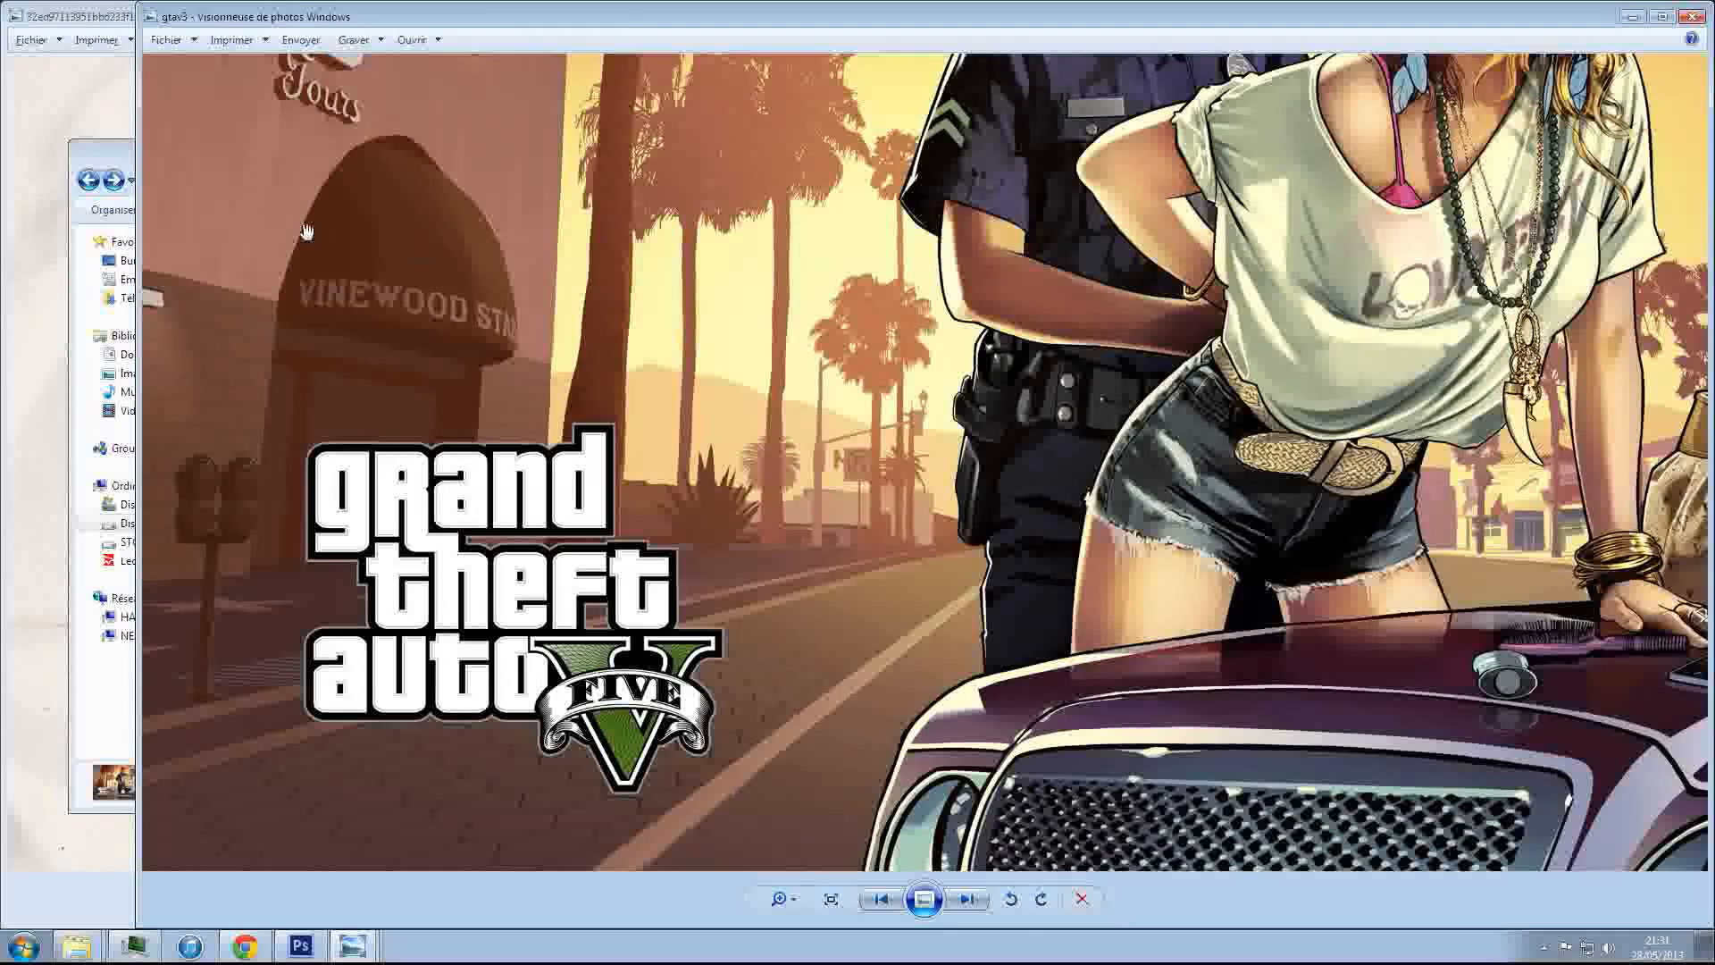
pyautogui.moveTo(820, 317); pyautogui.dragTo(547, 762)
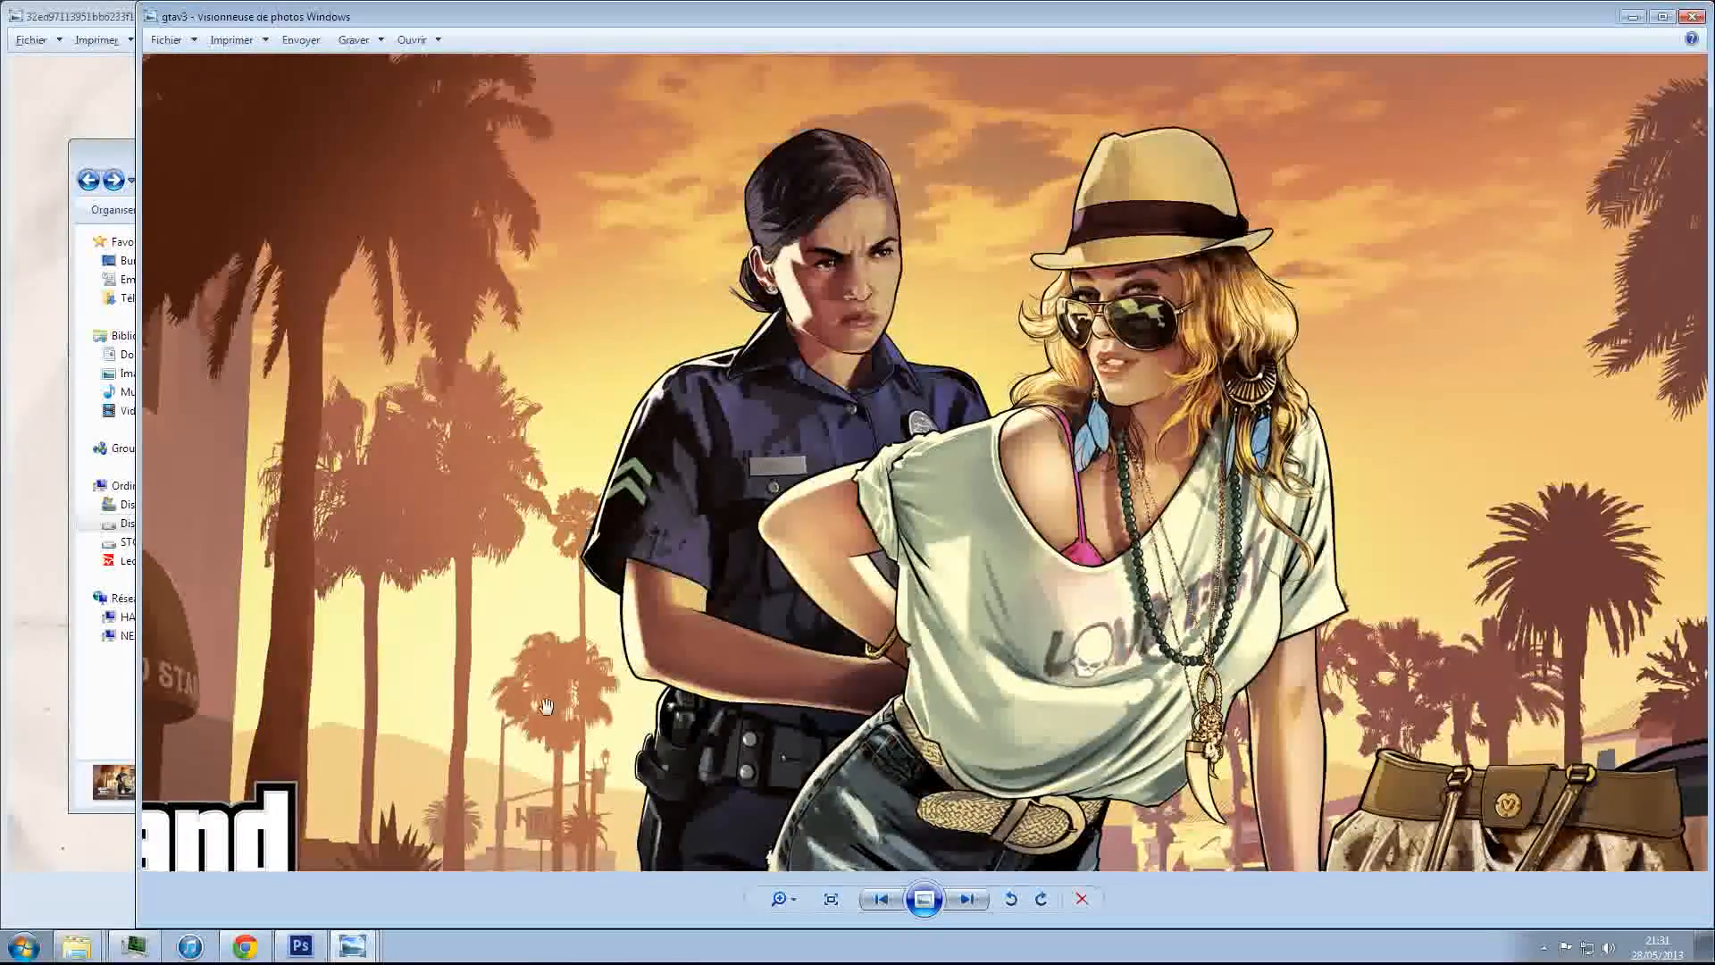
pyautogui.moveTo(955, 647); pyautogui.dragTo(1279, 535)
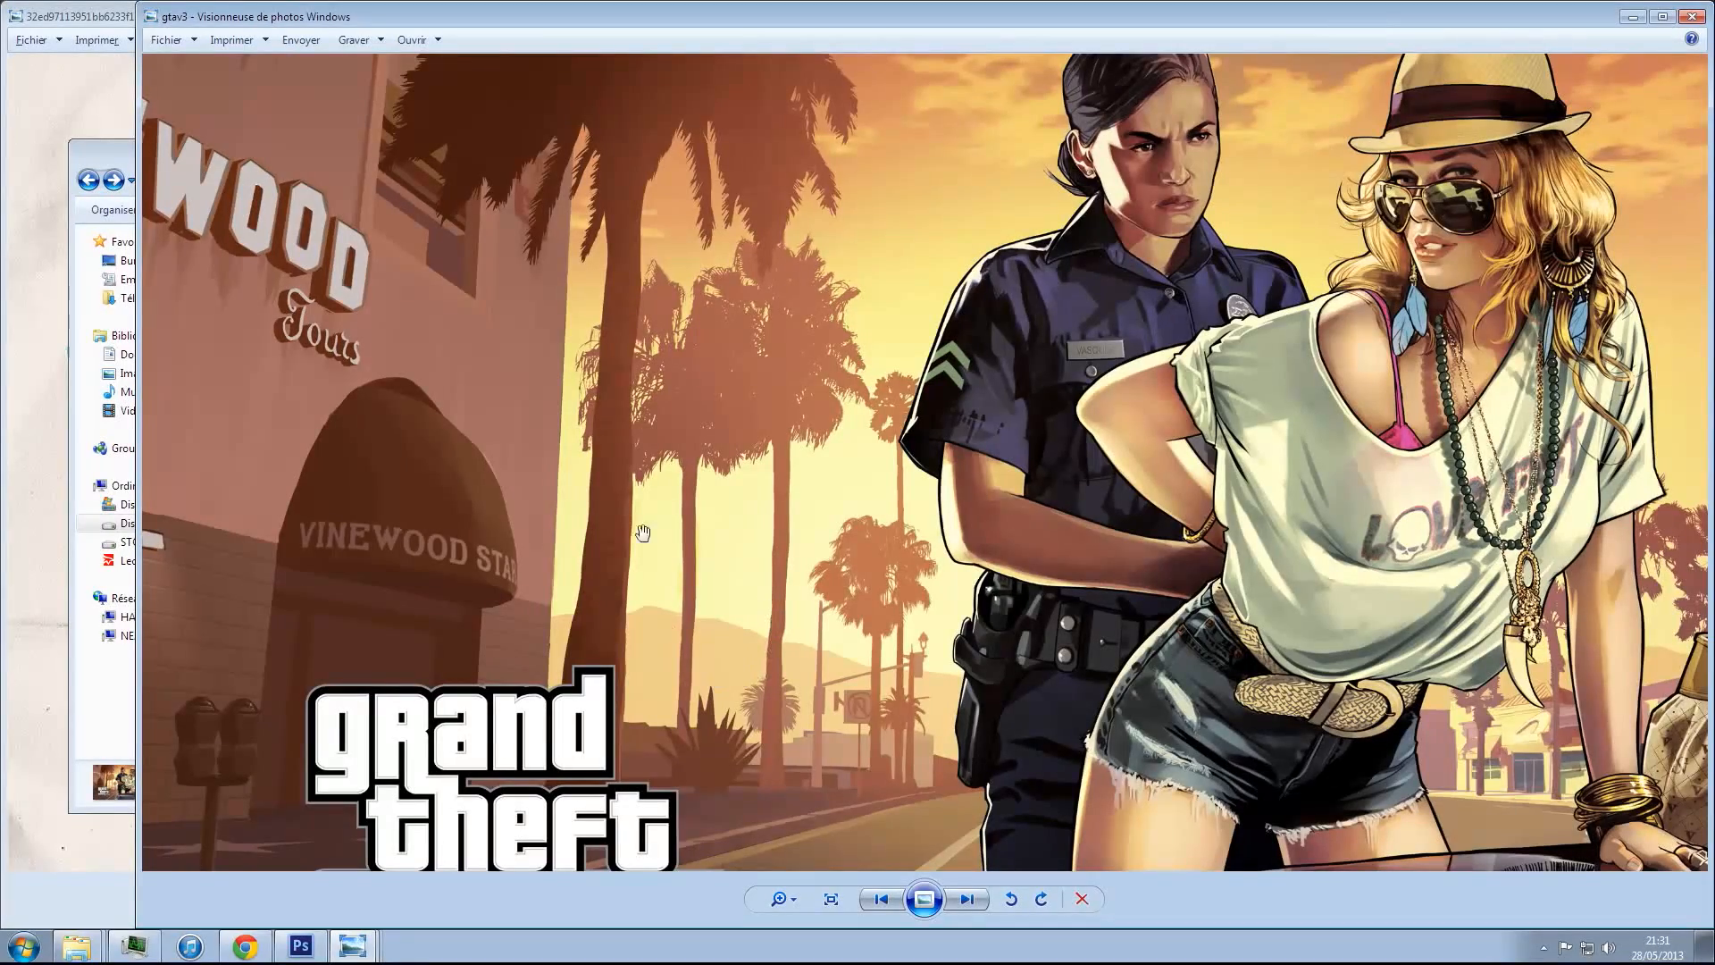
pyautogui.moveTo(837, 702); pyautogui.dragTo(541, 315)
pyautogui.moveTo(1188, 174); pyautogui.dragTo(1175, 386)
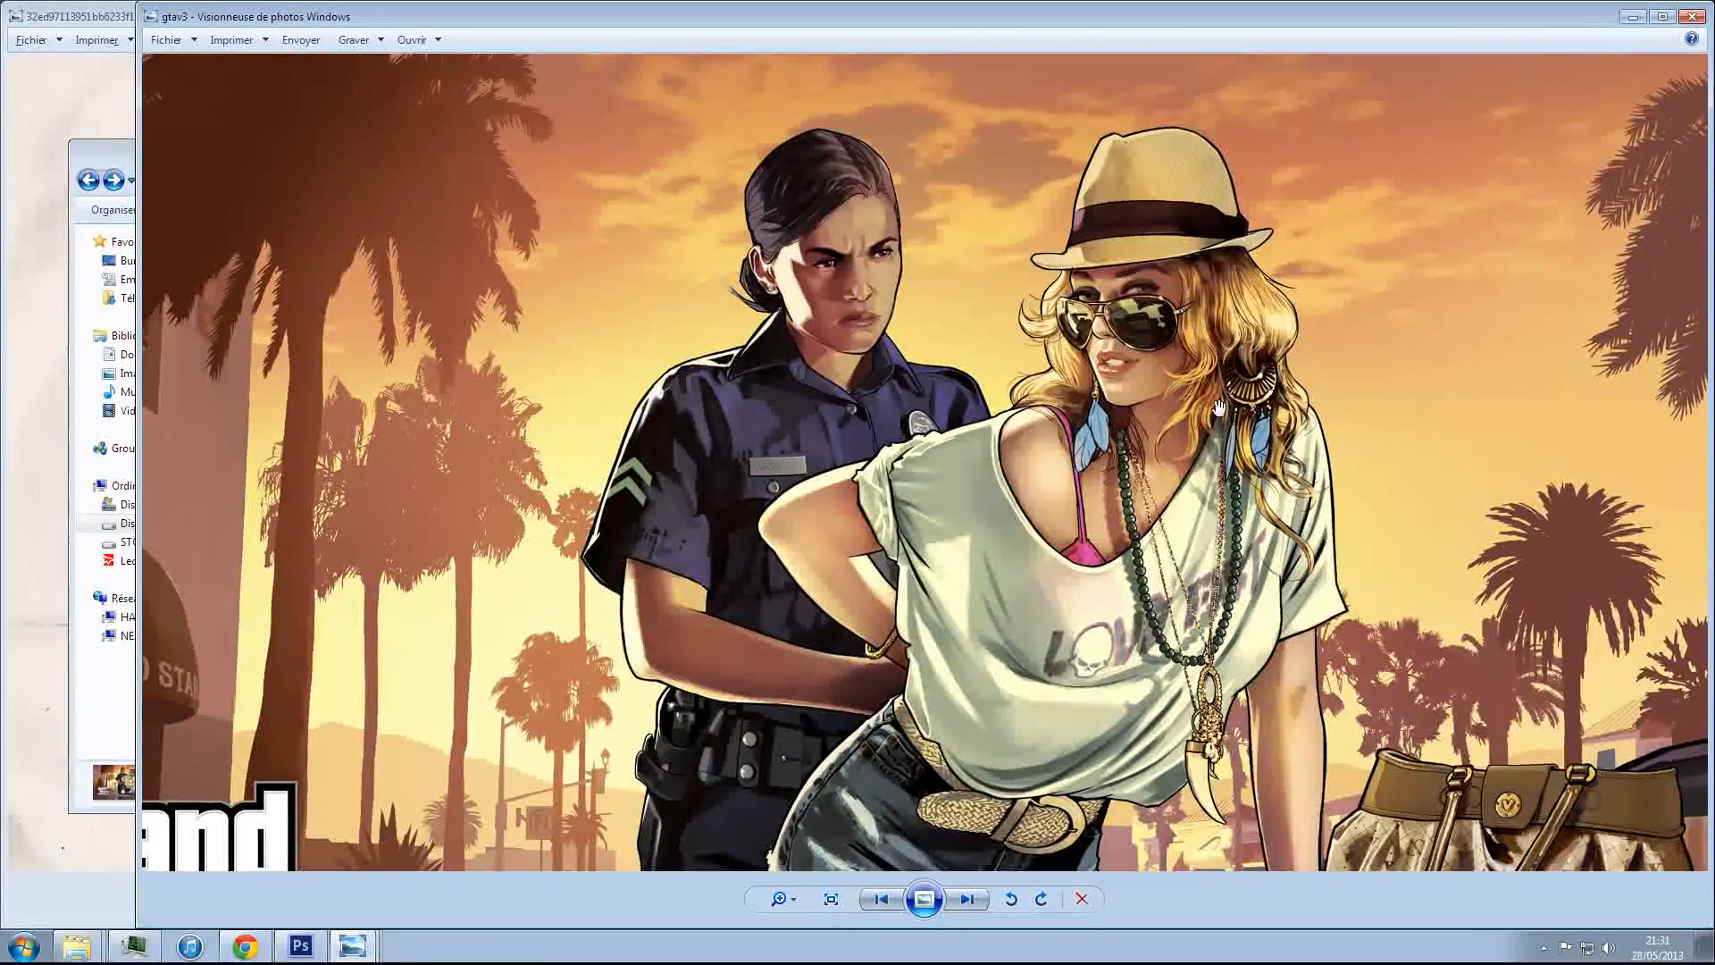
# - Switch to Photoshop and create a new A4 document from the Papier format international preset at 300 pixels/inch
pyautogui.click(288, 942)
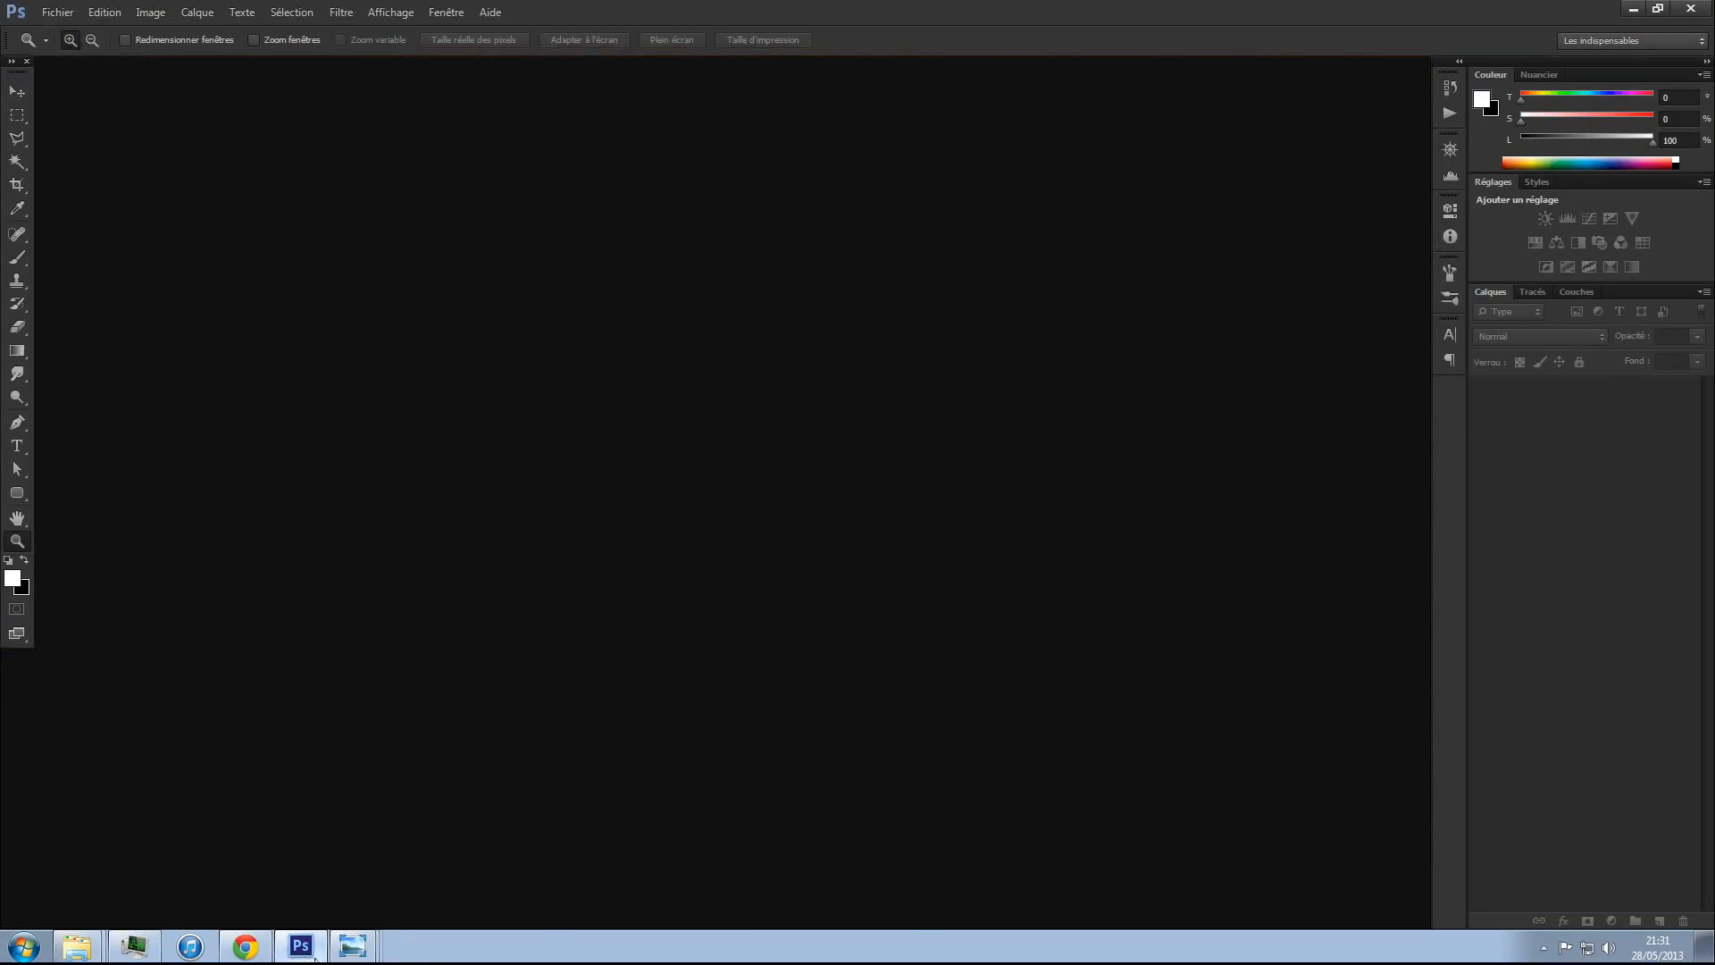
pyautogui.click(59, 14)
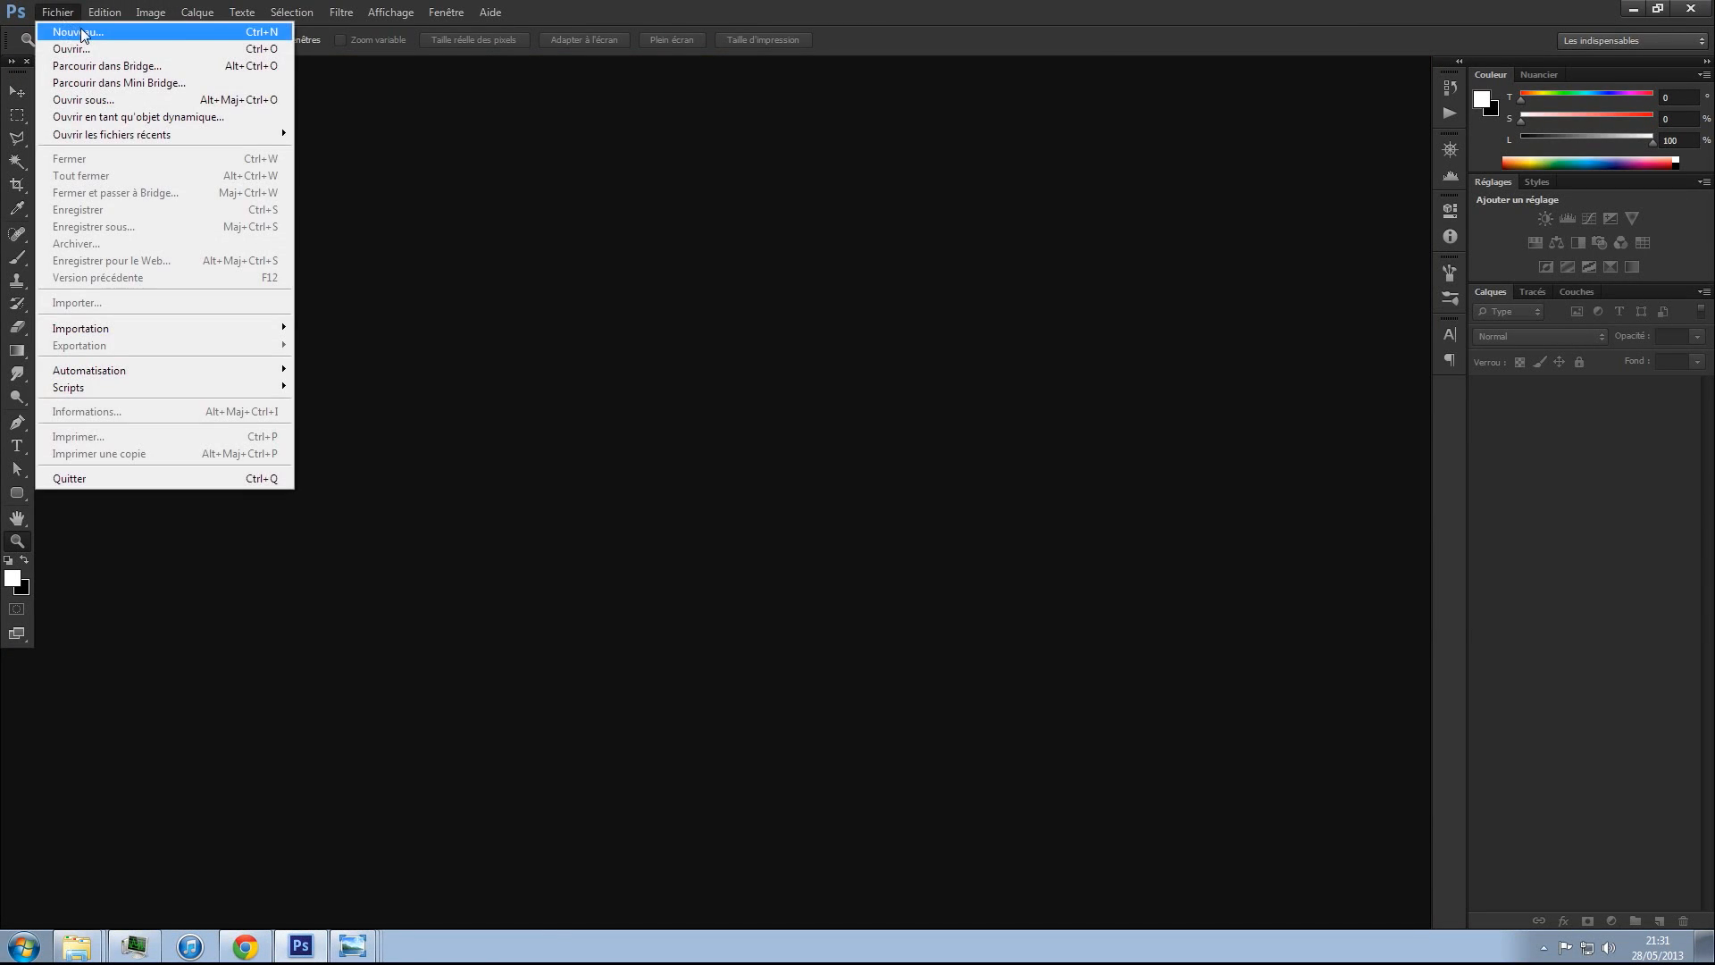
pyautogui.click(82, 34)
pyautogui.click(786, 272)
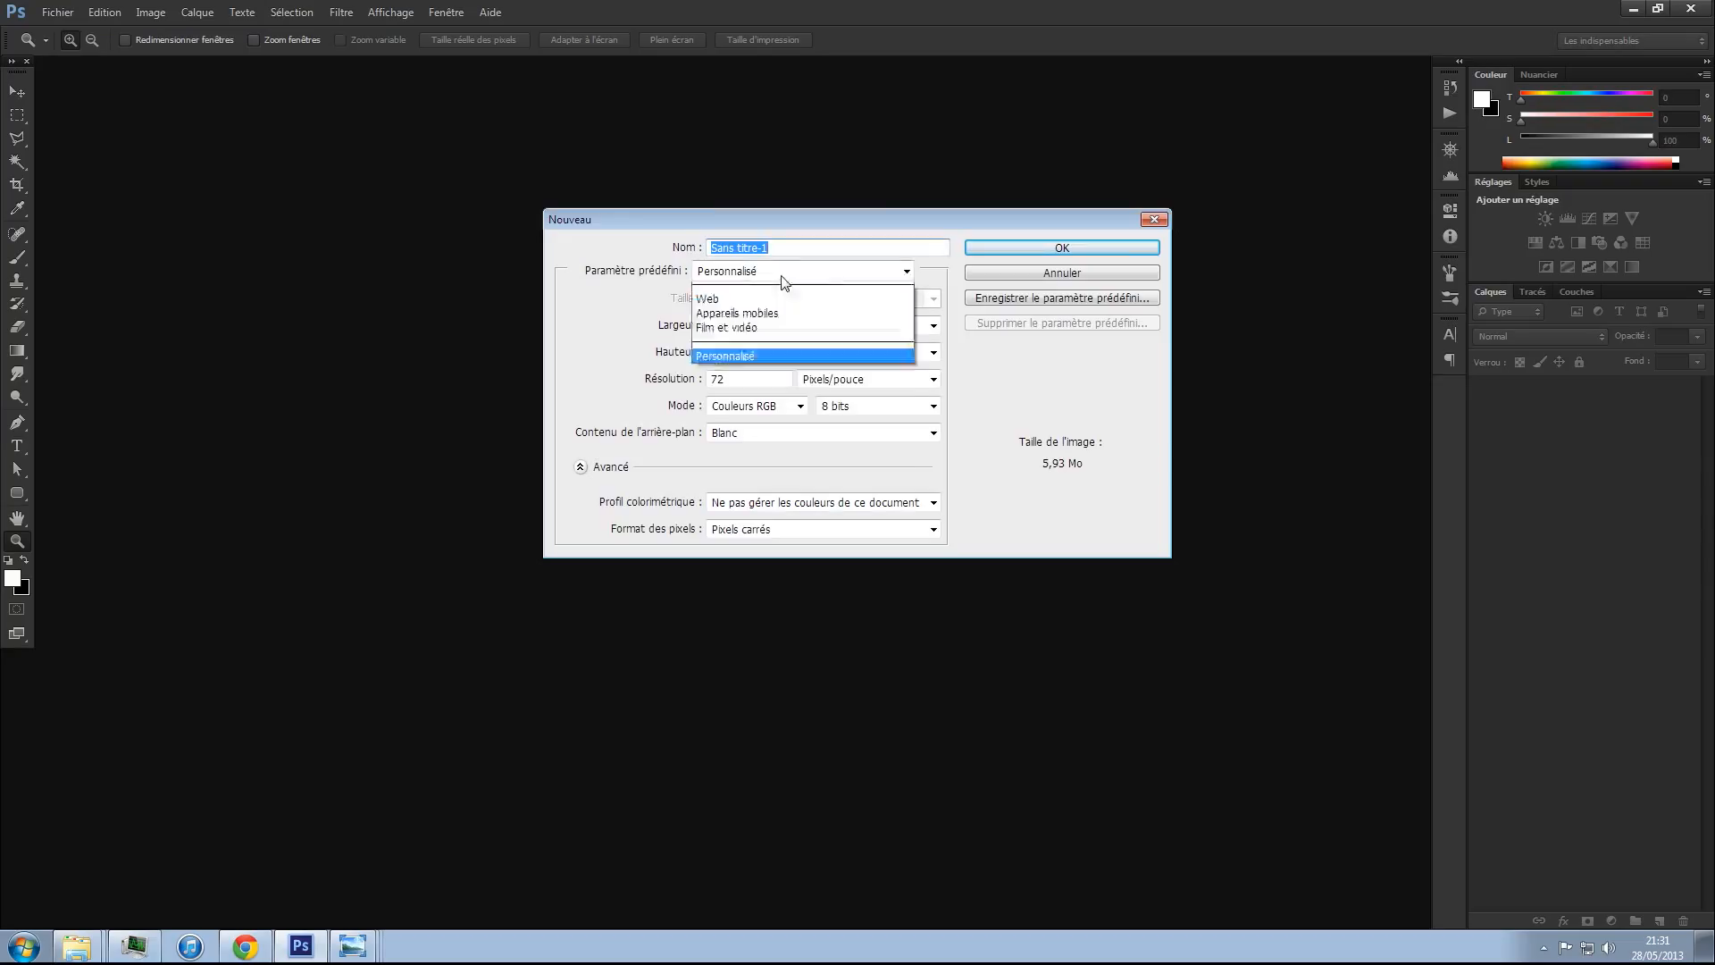
pyautogui.click(786, 347)
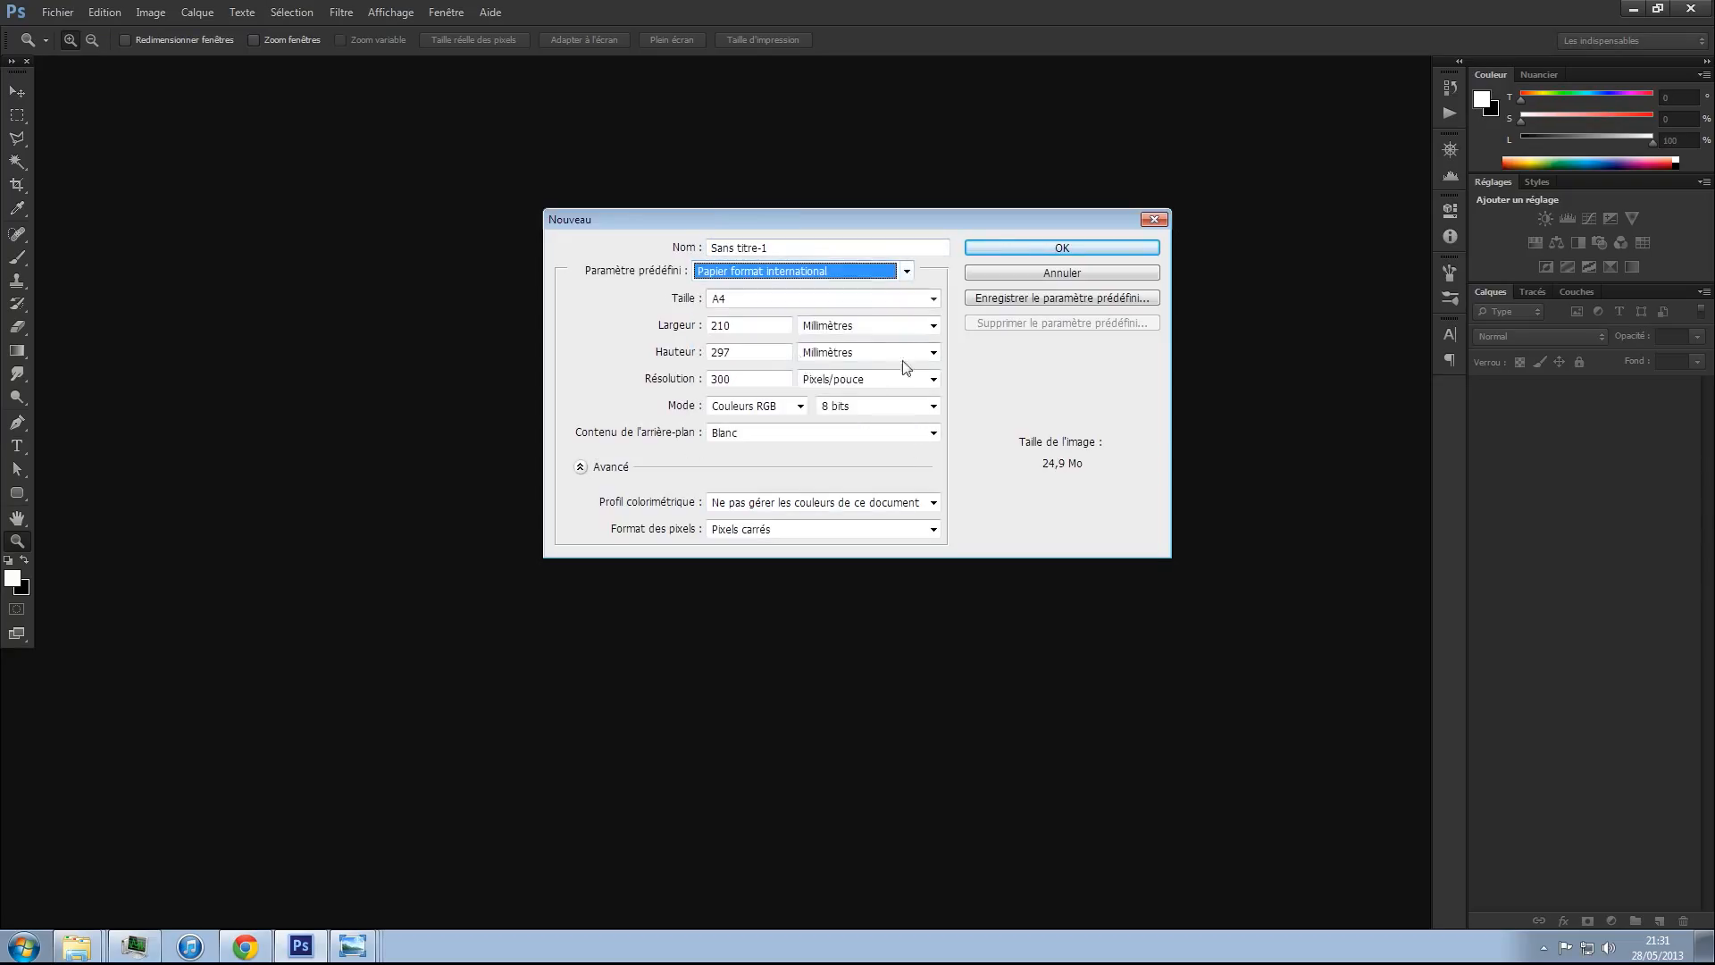
pyautogui.doubleClick(725, 385)
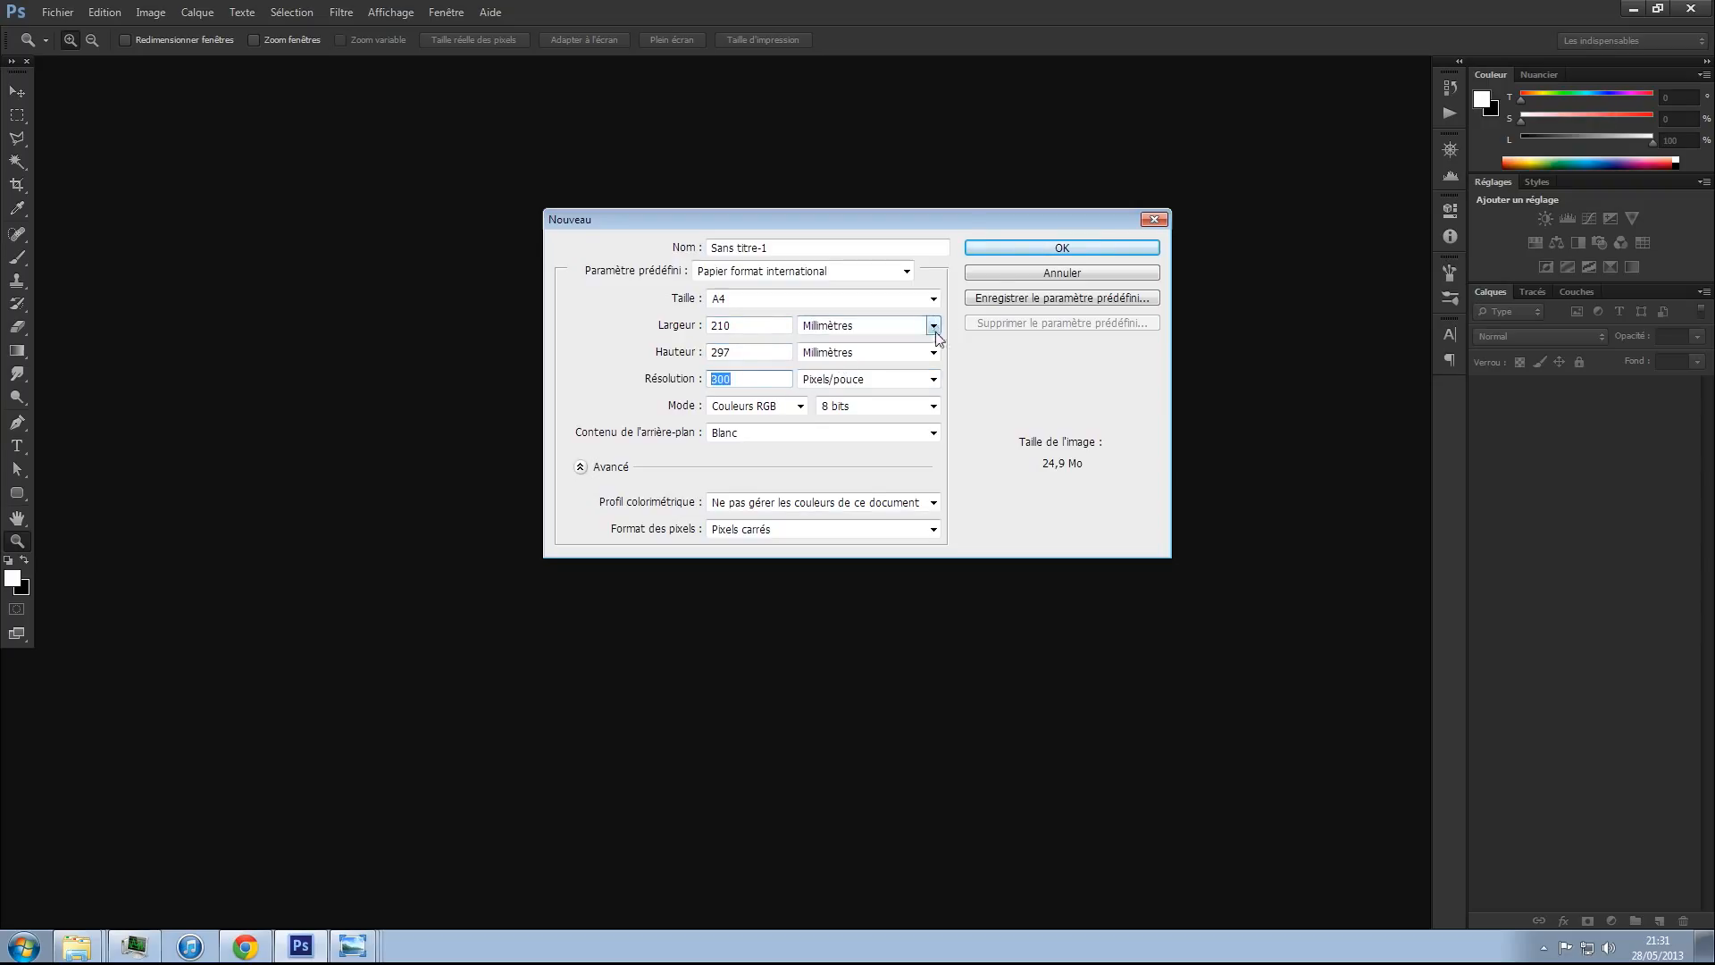
pyautogui.click(1016, 247)
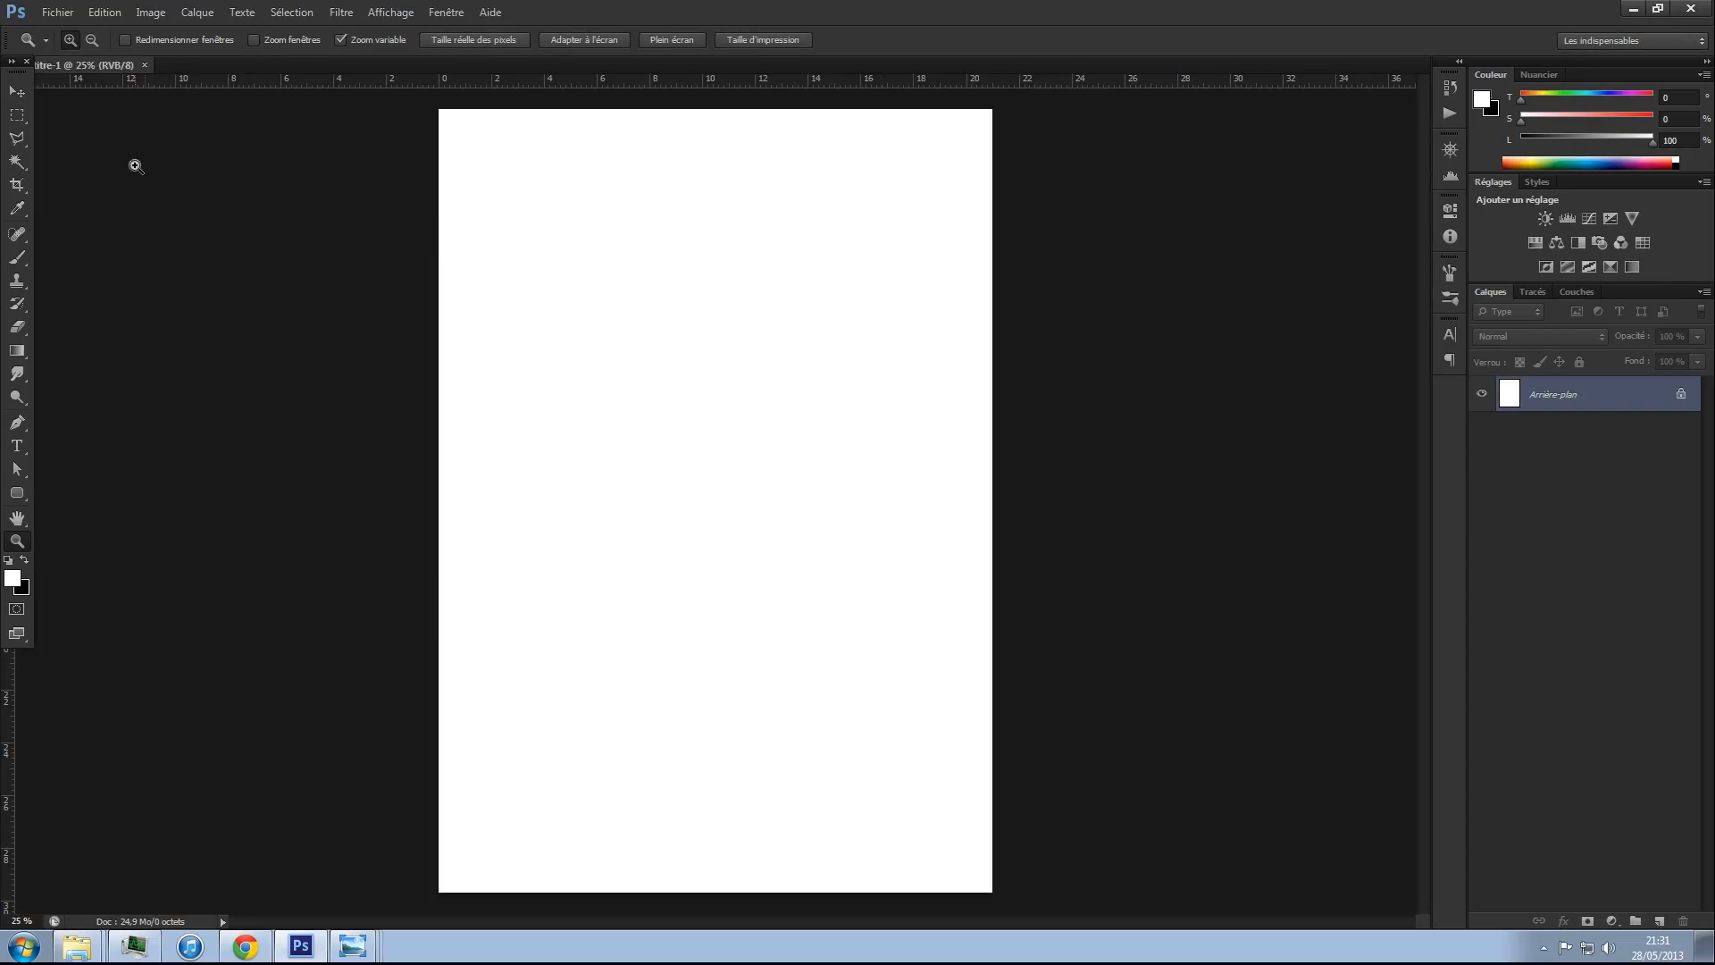
# - Import the IMG_1333 PSD cut-out from the SOURCE folder into the A4 document as its own layer
pyautogui.click(57, 12)
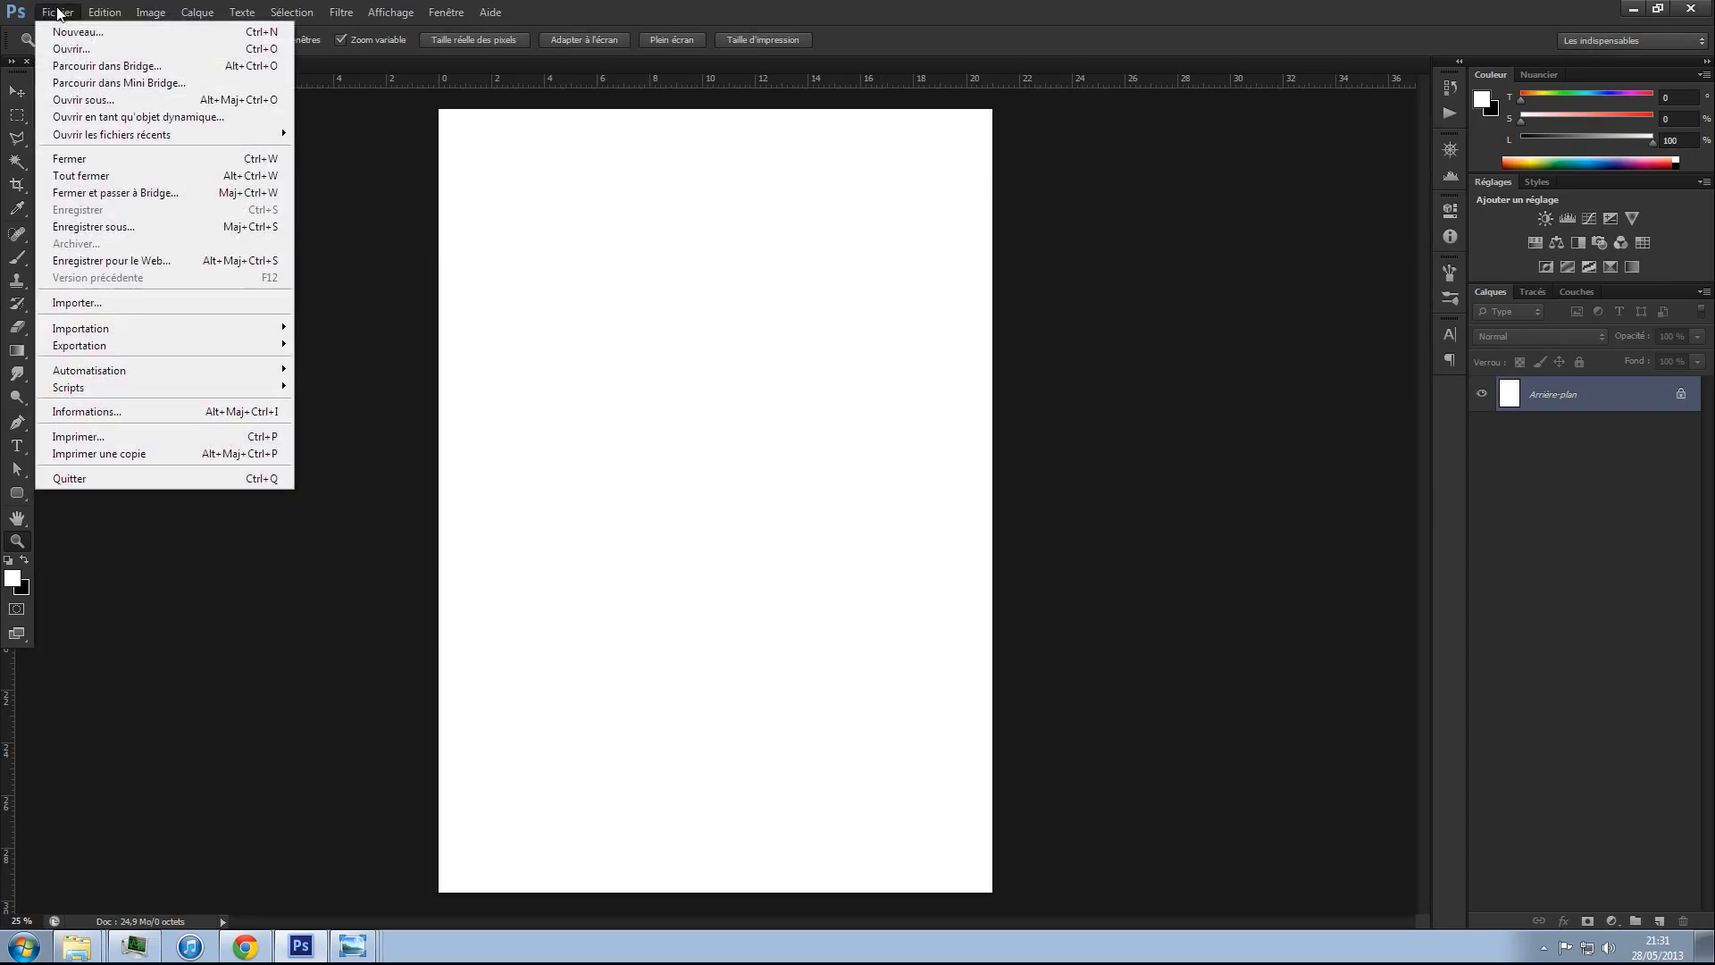
pyautogui.click(132, 300)
pyautogui.doubleClick(767, 163)
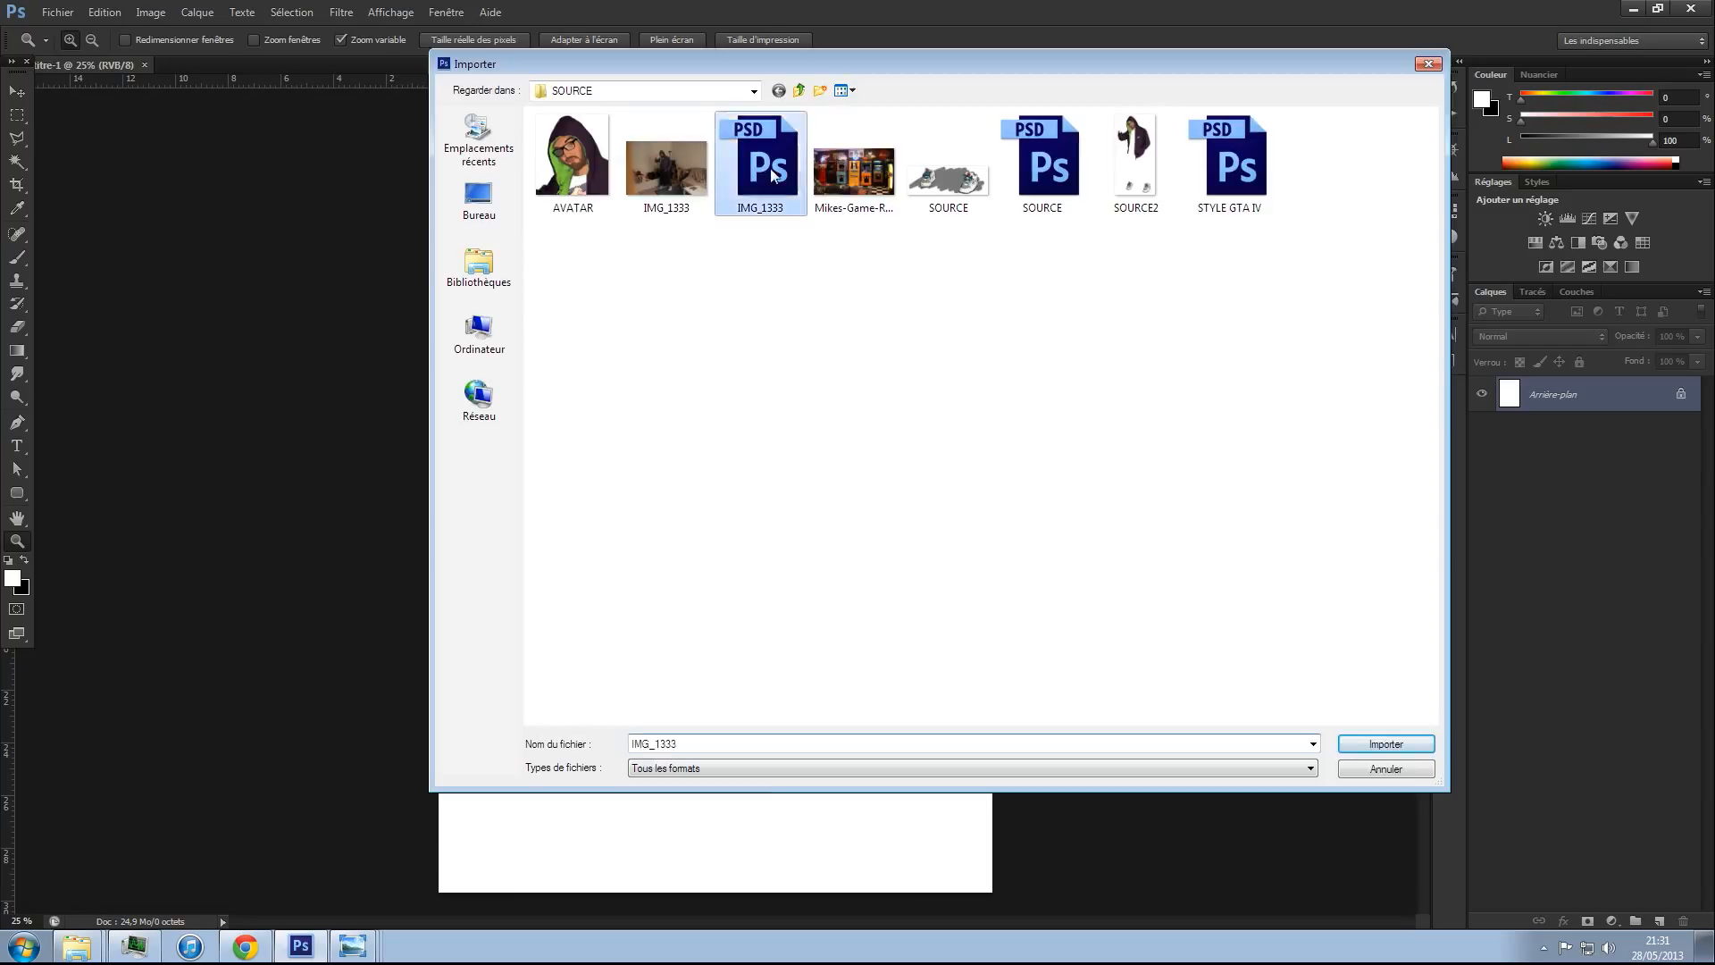
pyautogui.press('z')
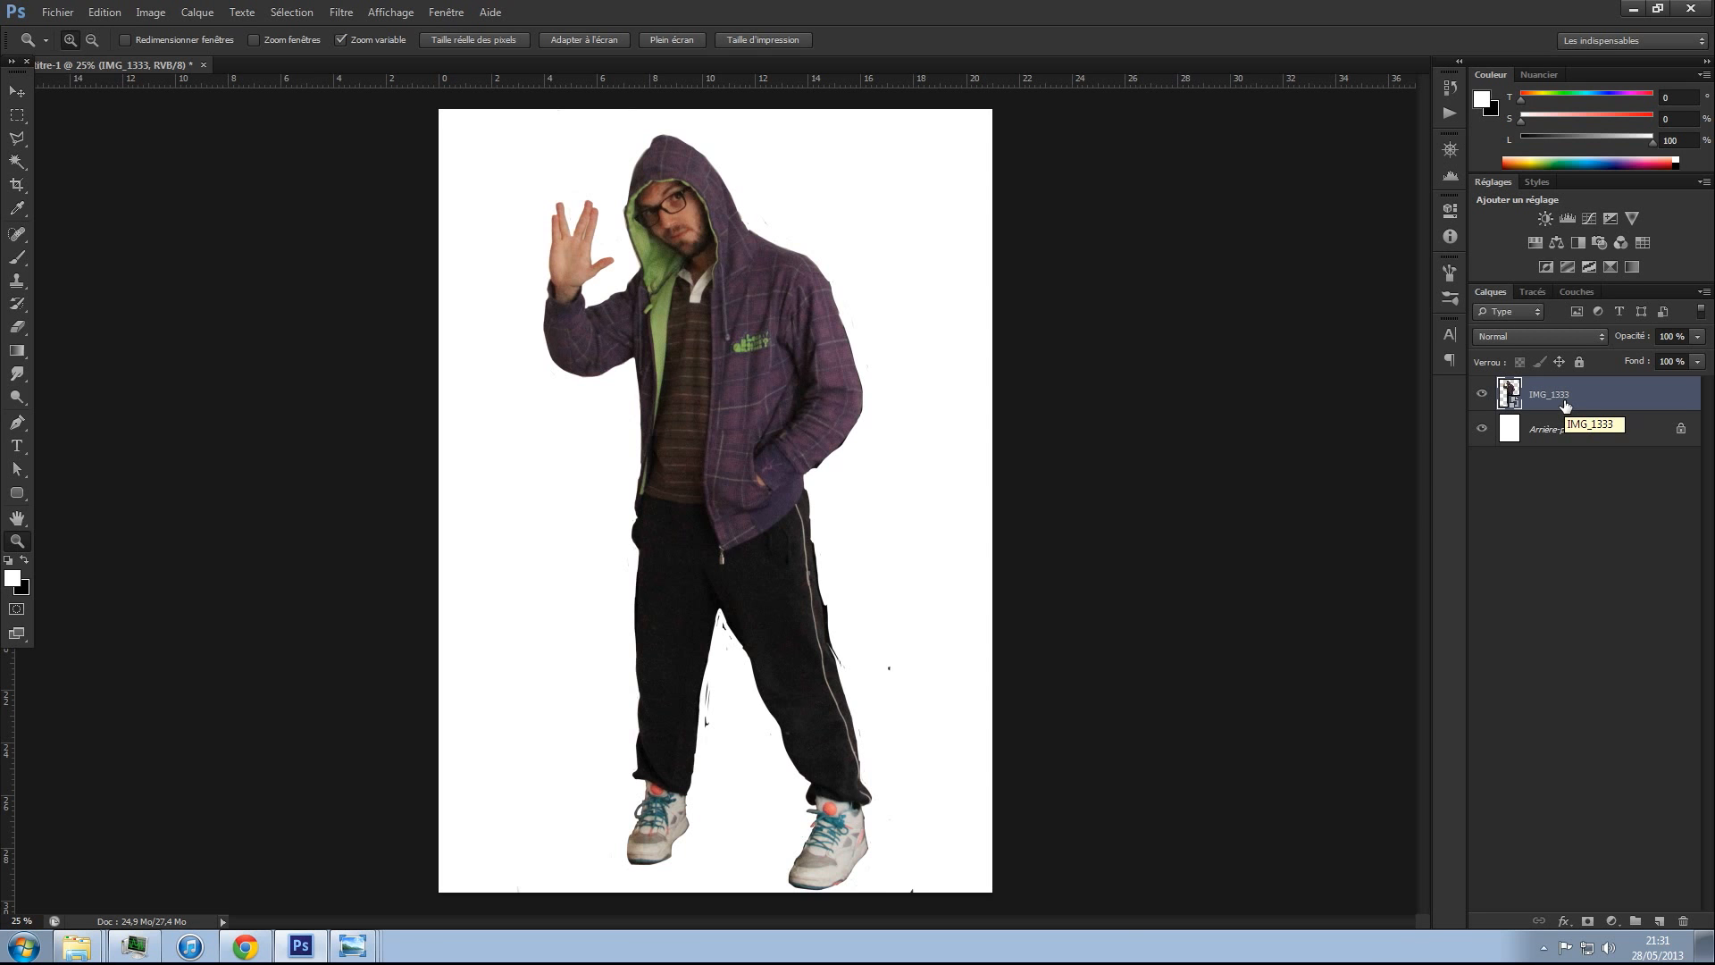
pyautogui.click(704, 276)
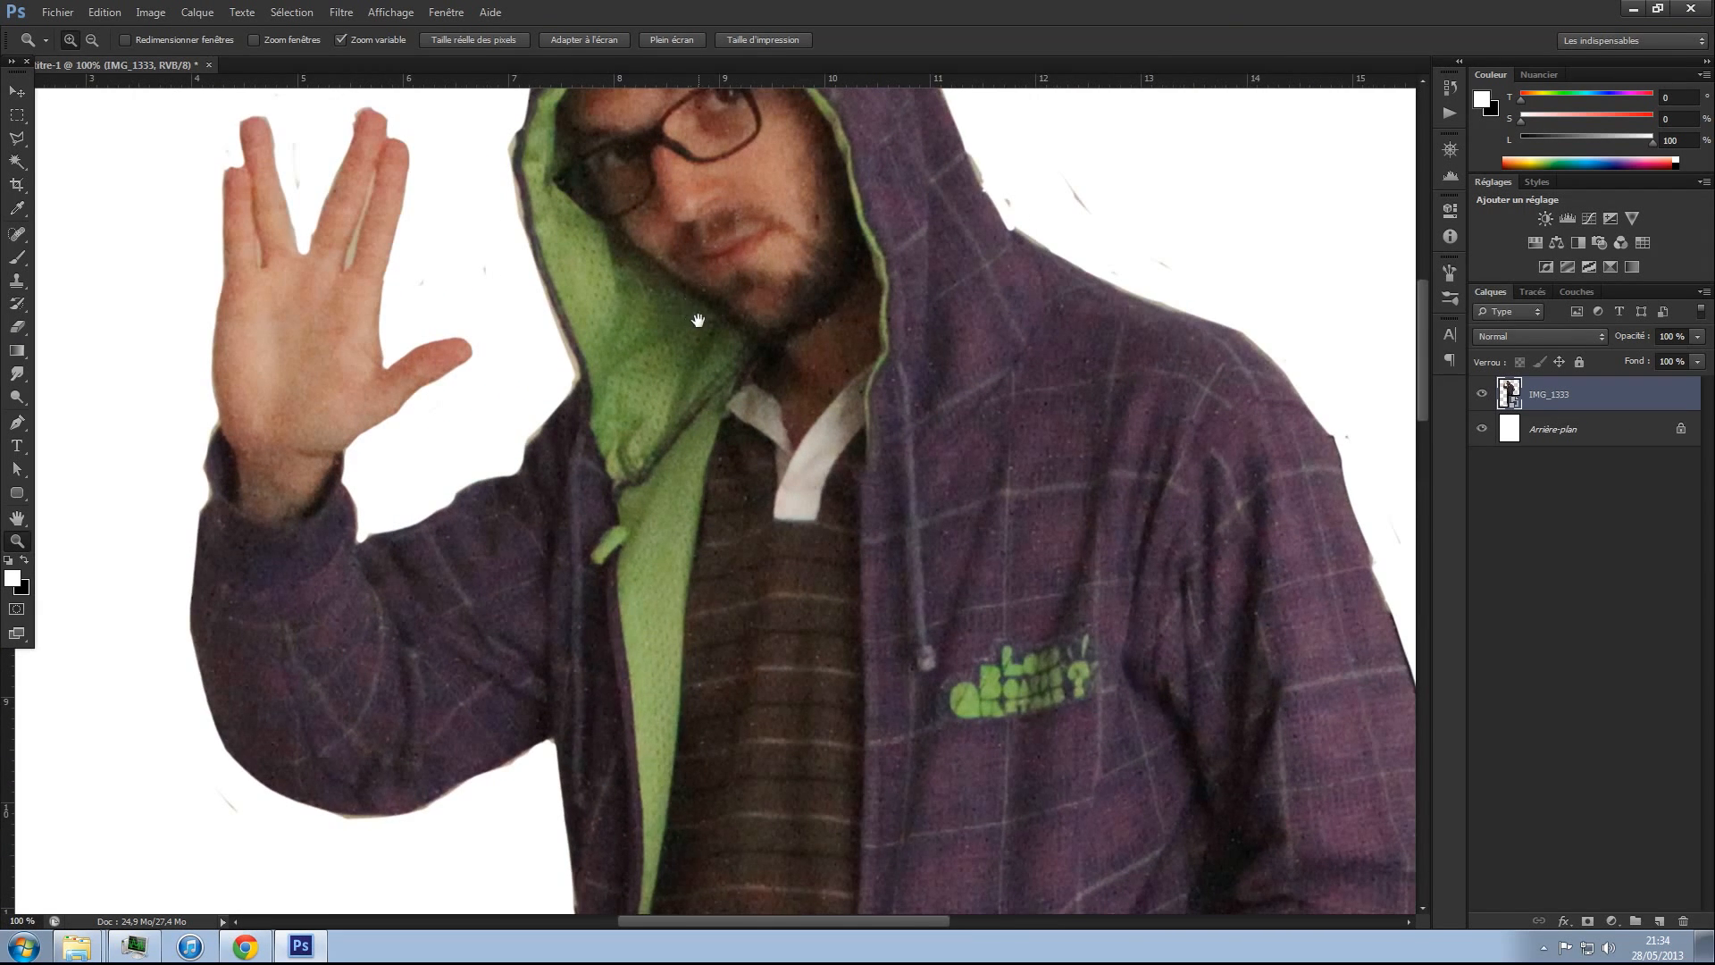
# - Examine the cut-out figure's hood, face, raised hand, sleeves, jacket front and trousers up close
pyautogui.moveTo(698, 319); pyautogui.dragTo(731, 594)
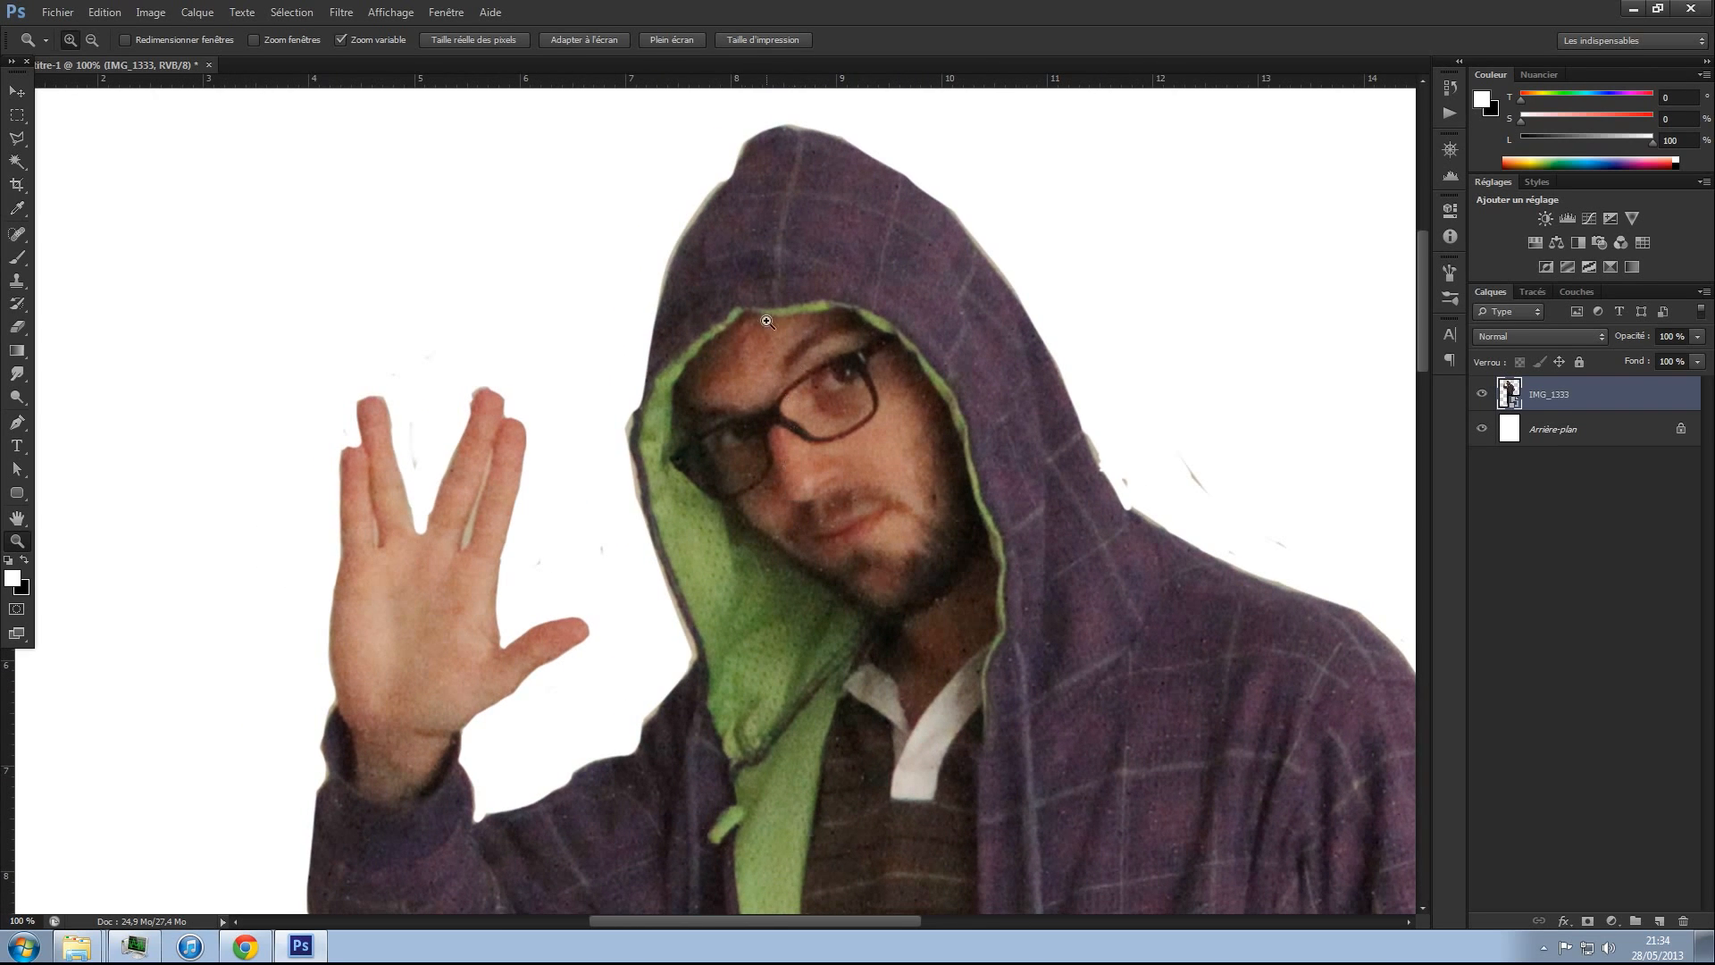
pyautogui.moveTo(812, 429); pyautogui.dragTo(697, 196)
pyautogui.moveTo(791, 475); pyautogui.dragTo(873, 191)
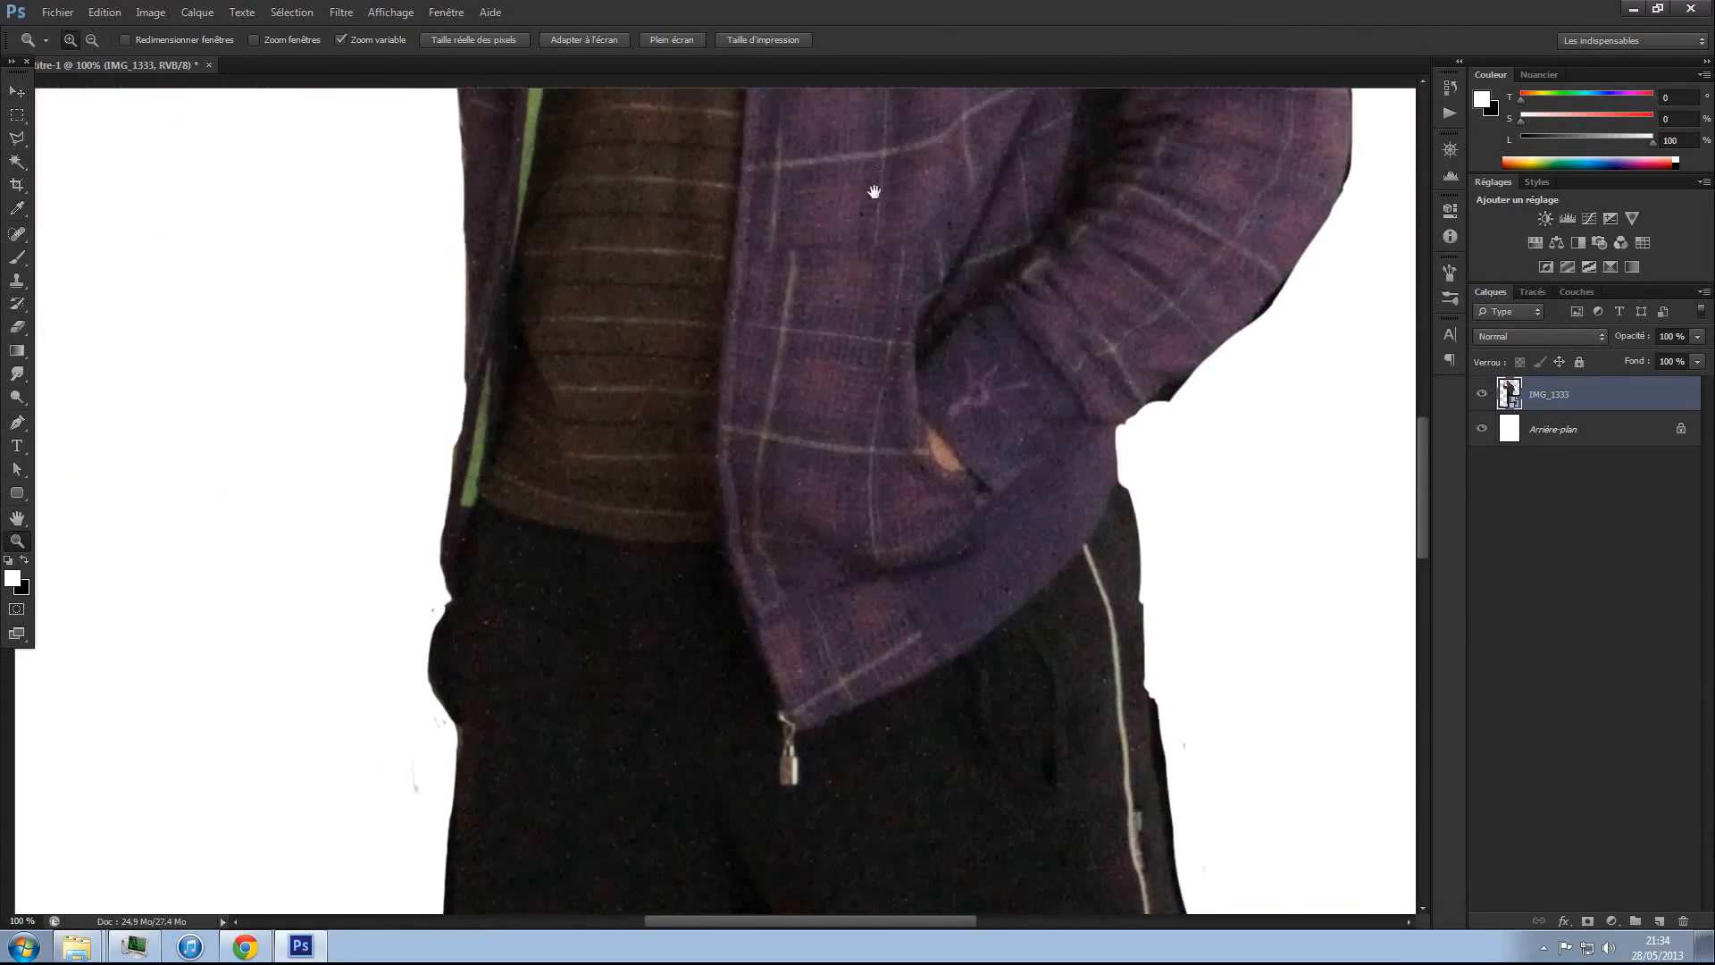
pyautogui.hotkey('ctrl', 'r')
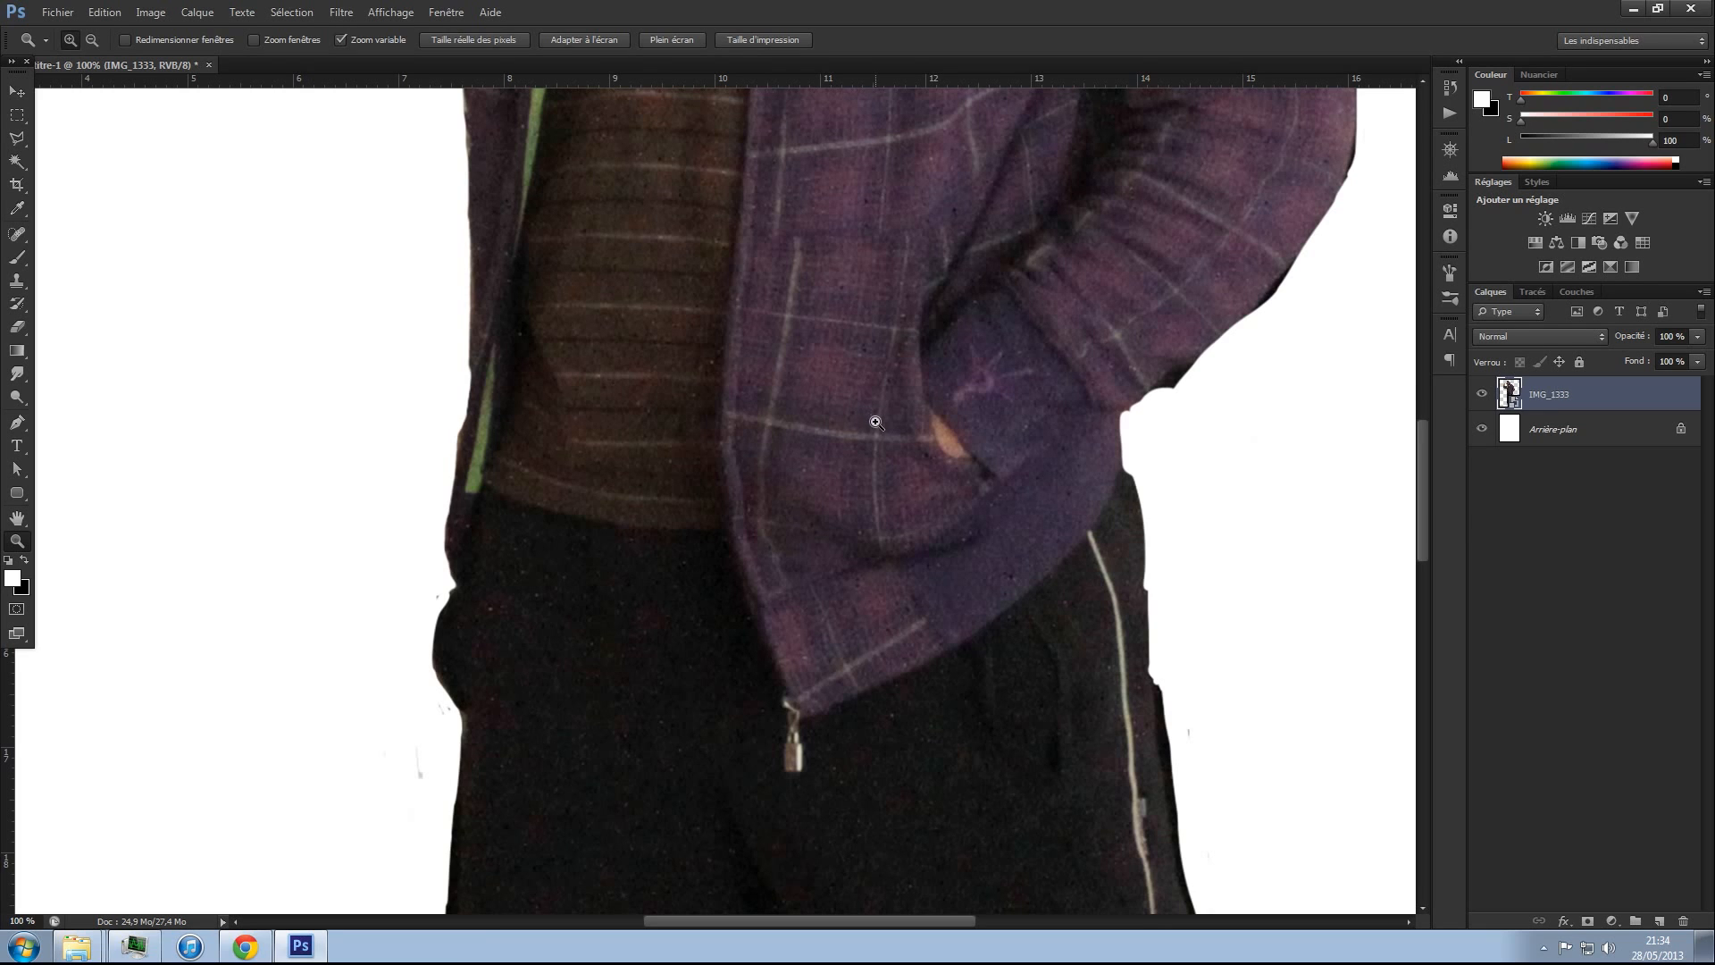
pyautogui.press('p')
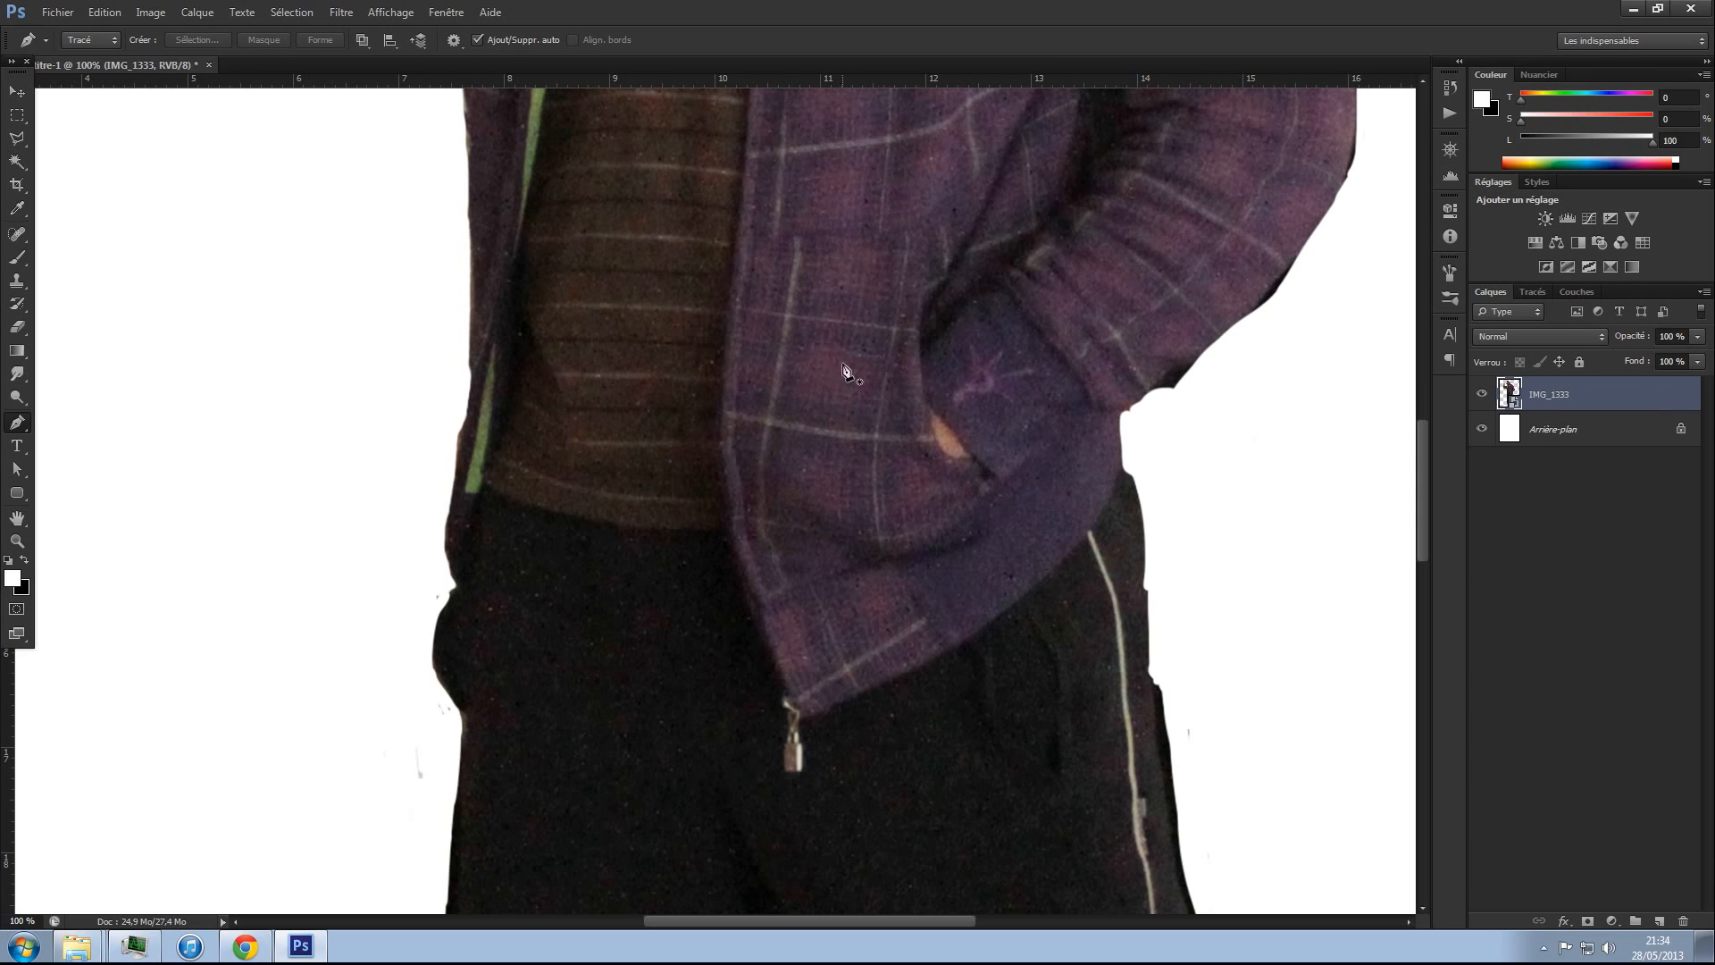
pyautogui.moveTo(670, 298); pyautogui.dragTo(770, 535)
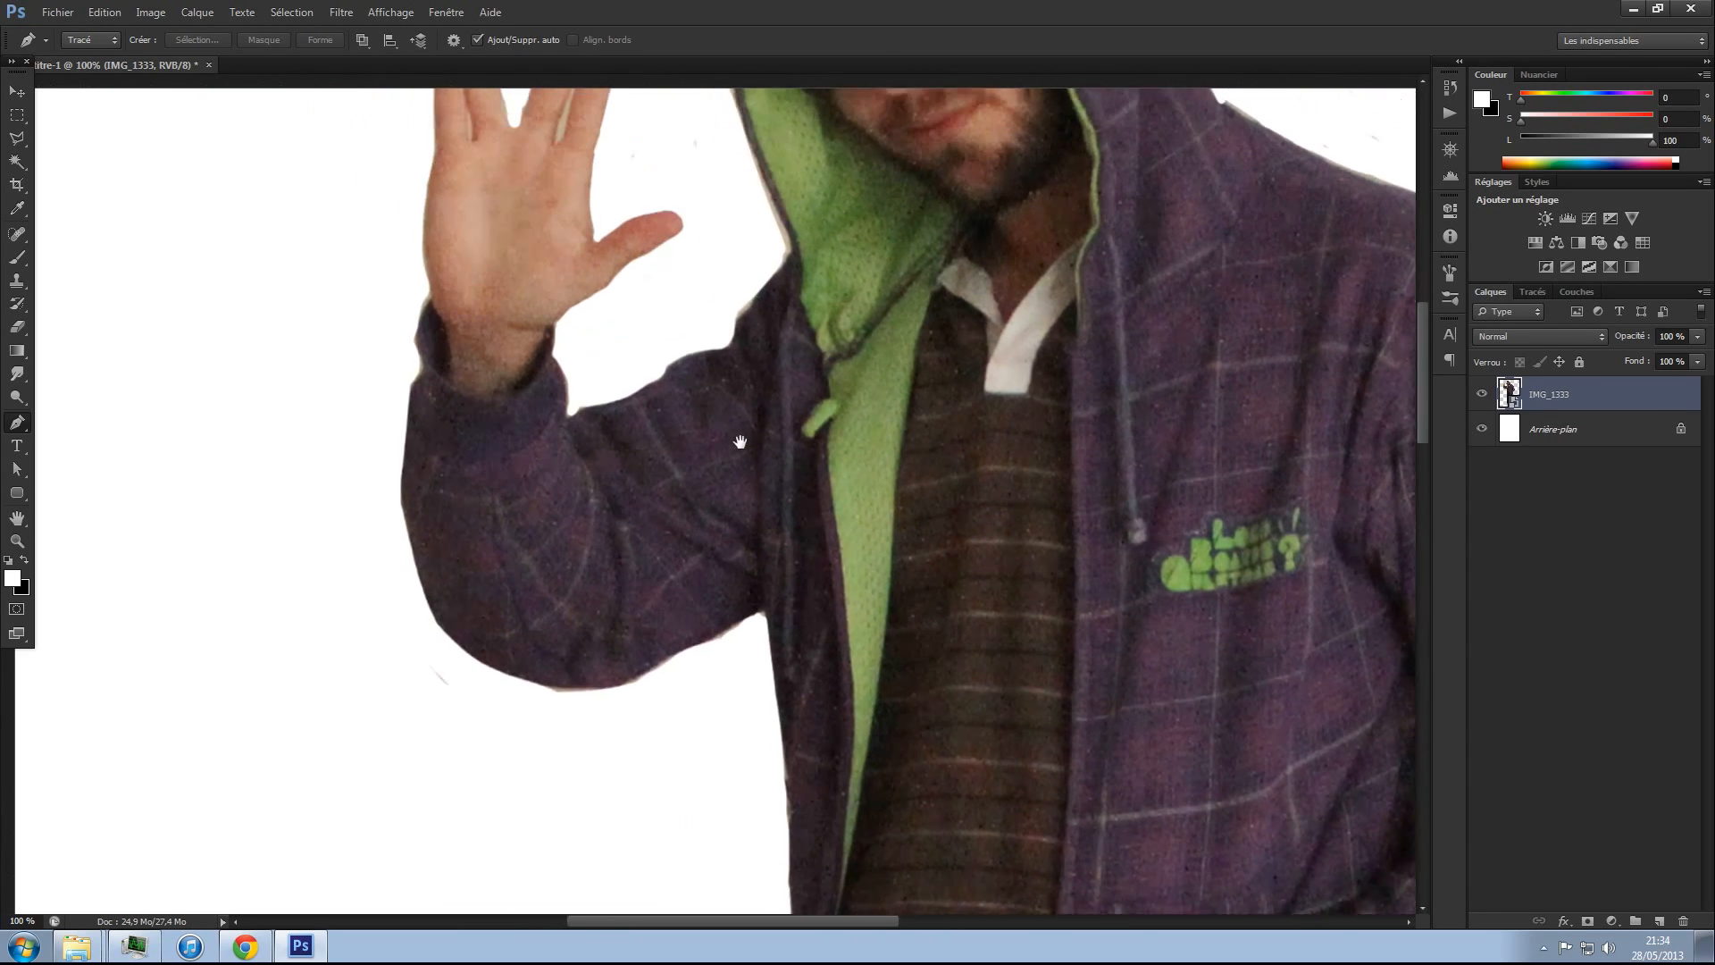
pyautogui.moveTo(809, 437); pyautogui.dragTo(713, 695)
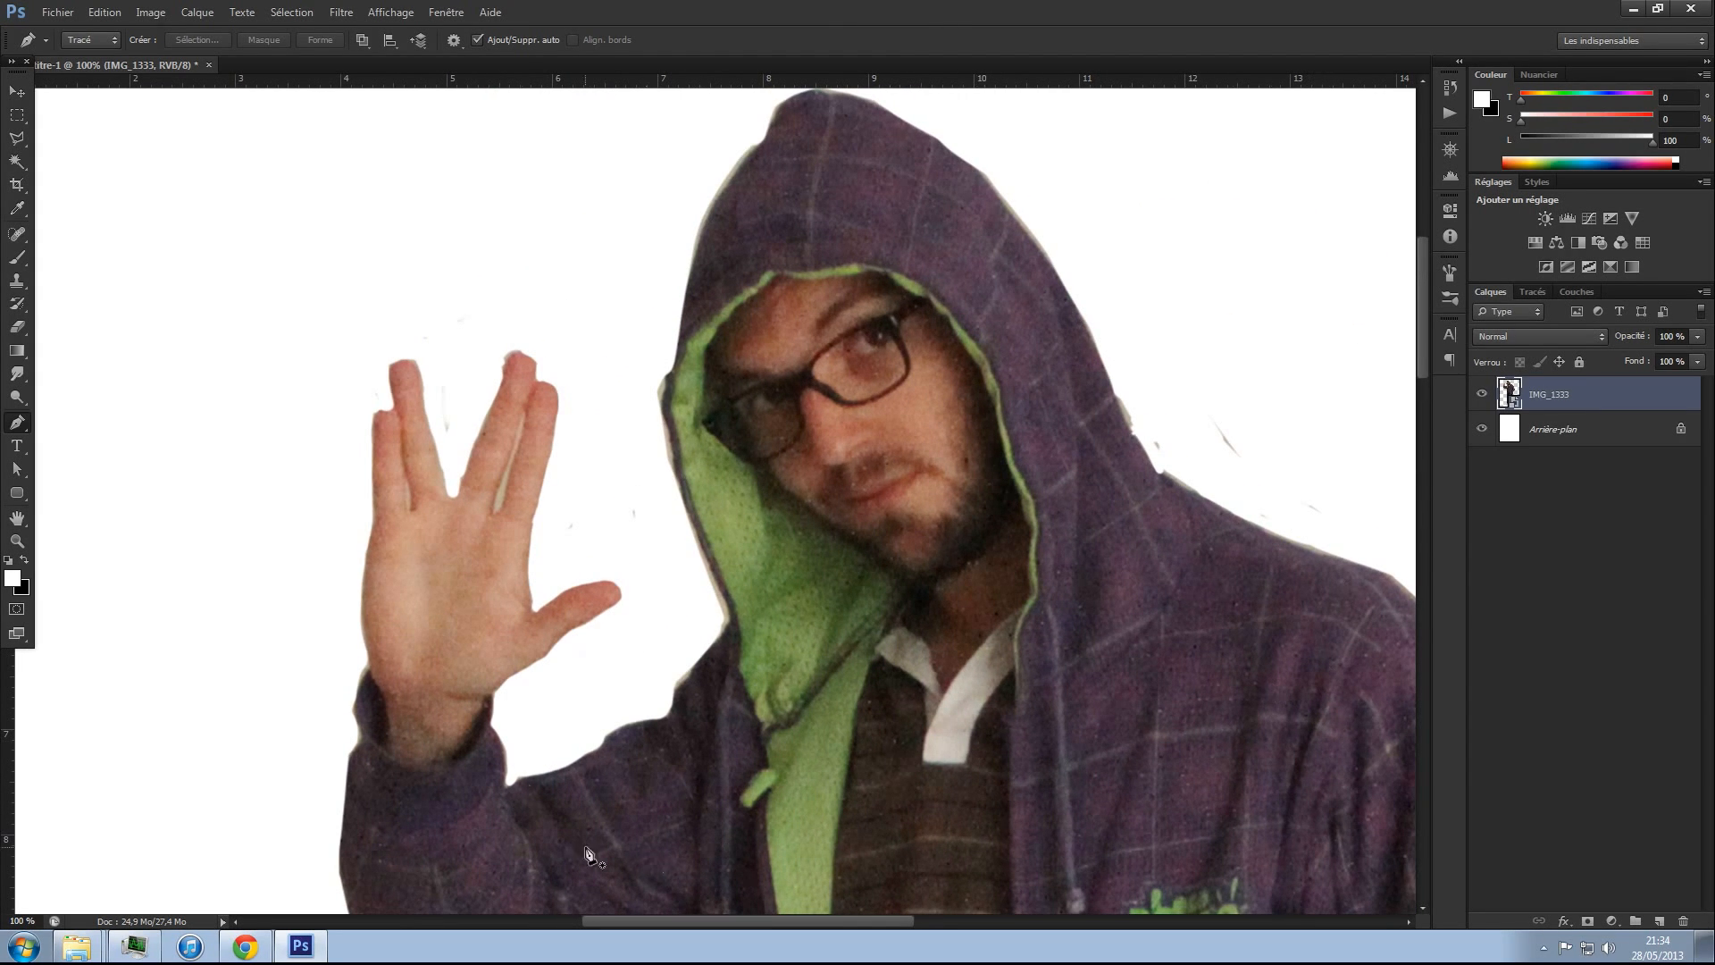
pyautogui.moveTo(679, 694); pyautogui.dragTo(660, 386)
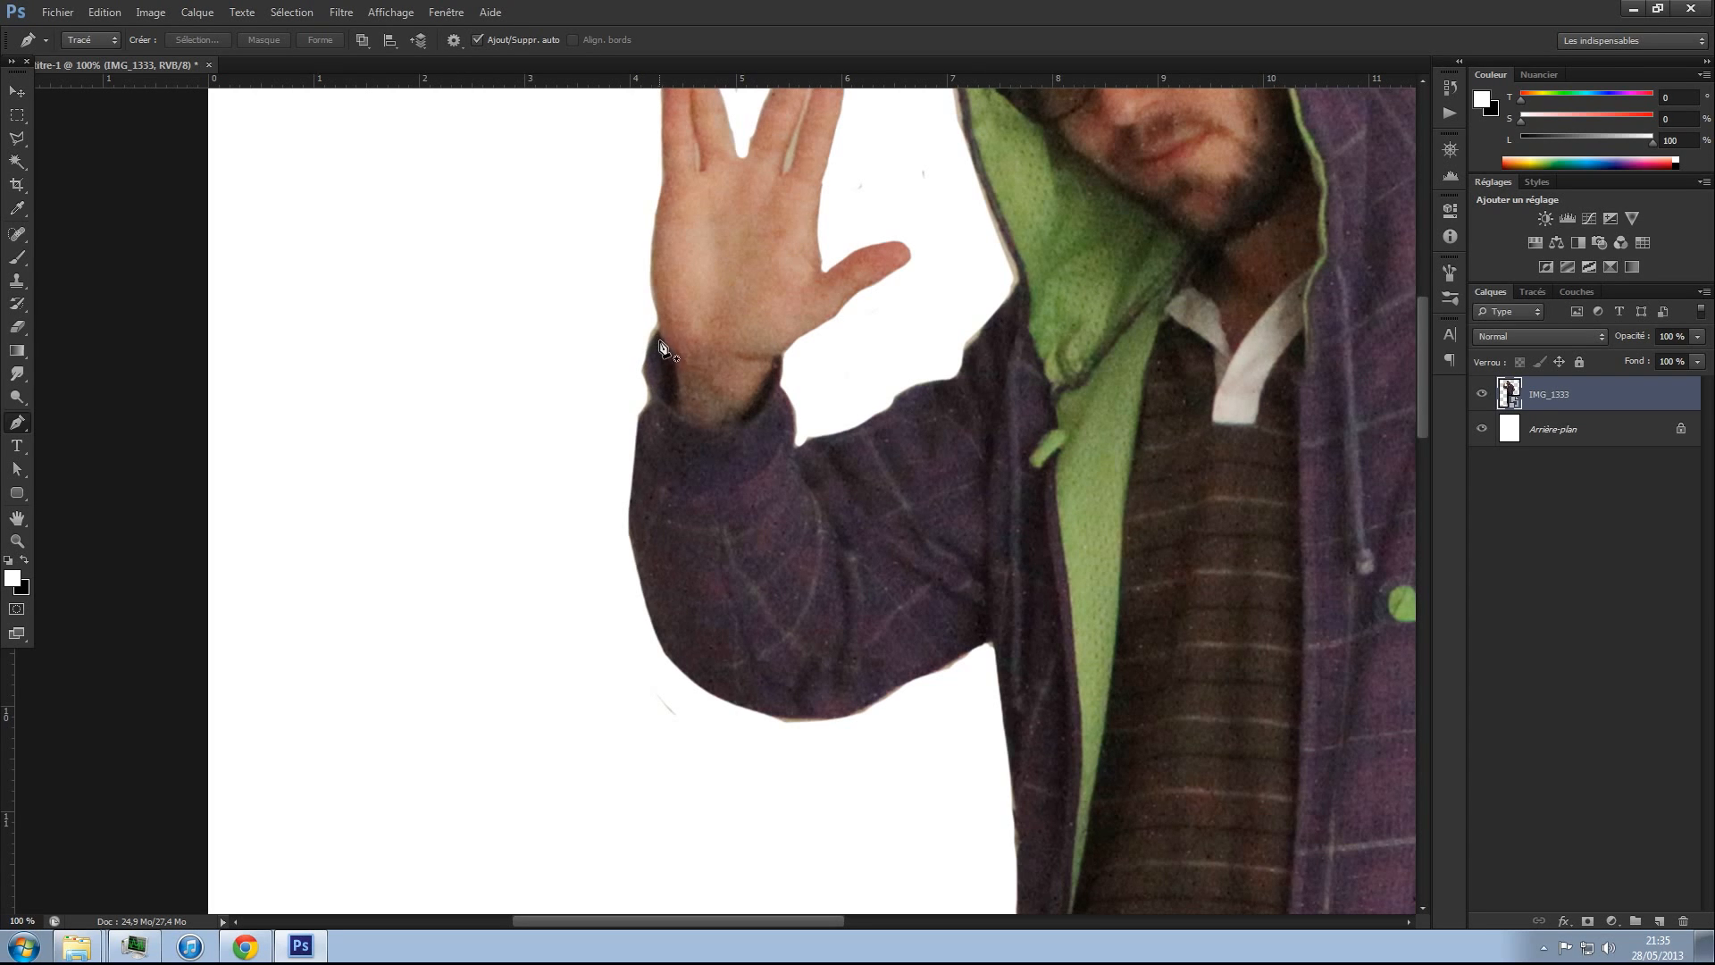
pyautogui.press('z')
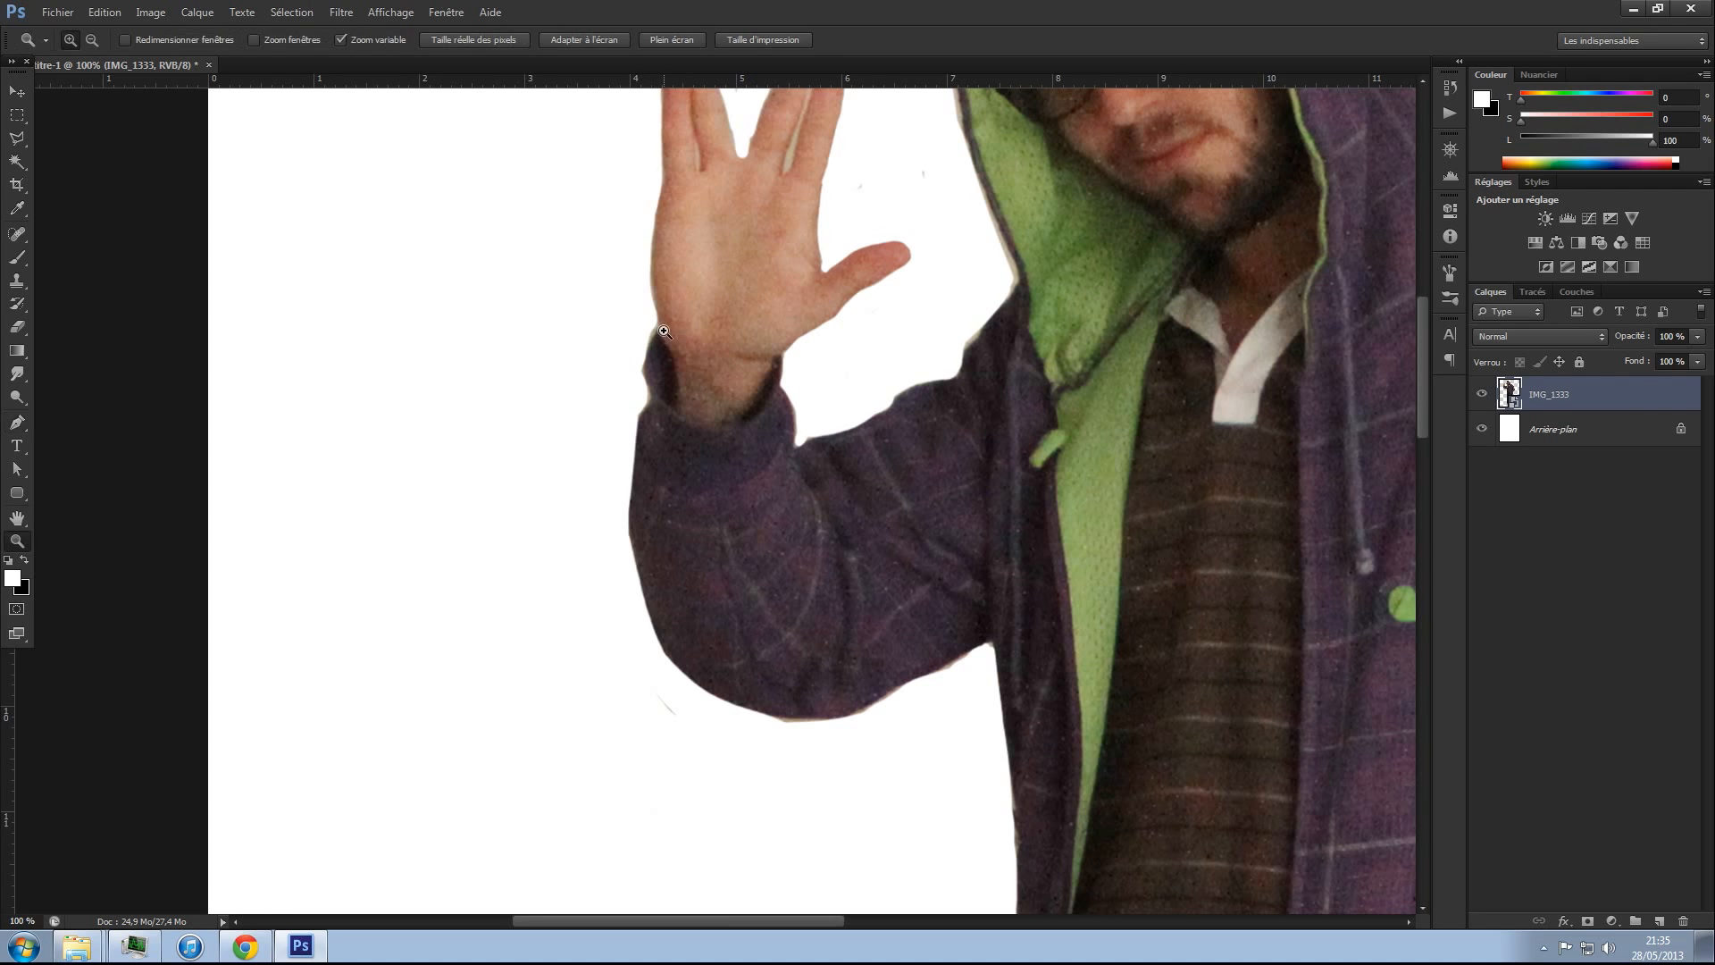
pyautogui.click(659, 332)
pyautogui.click(661, 339)
pyautogui.press('p')
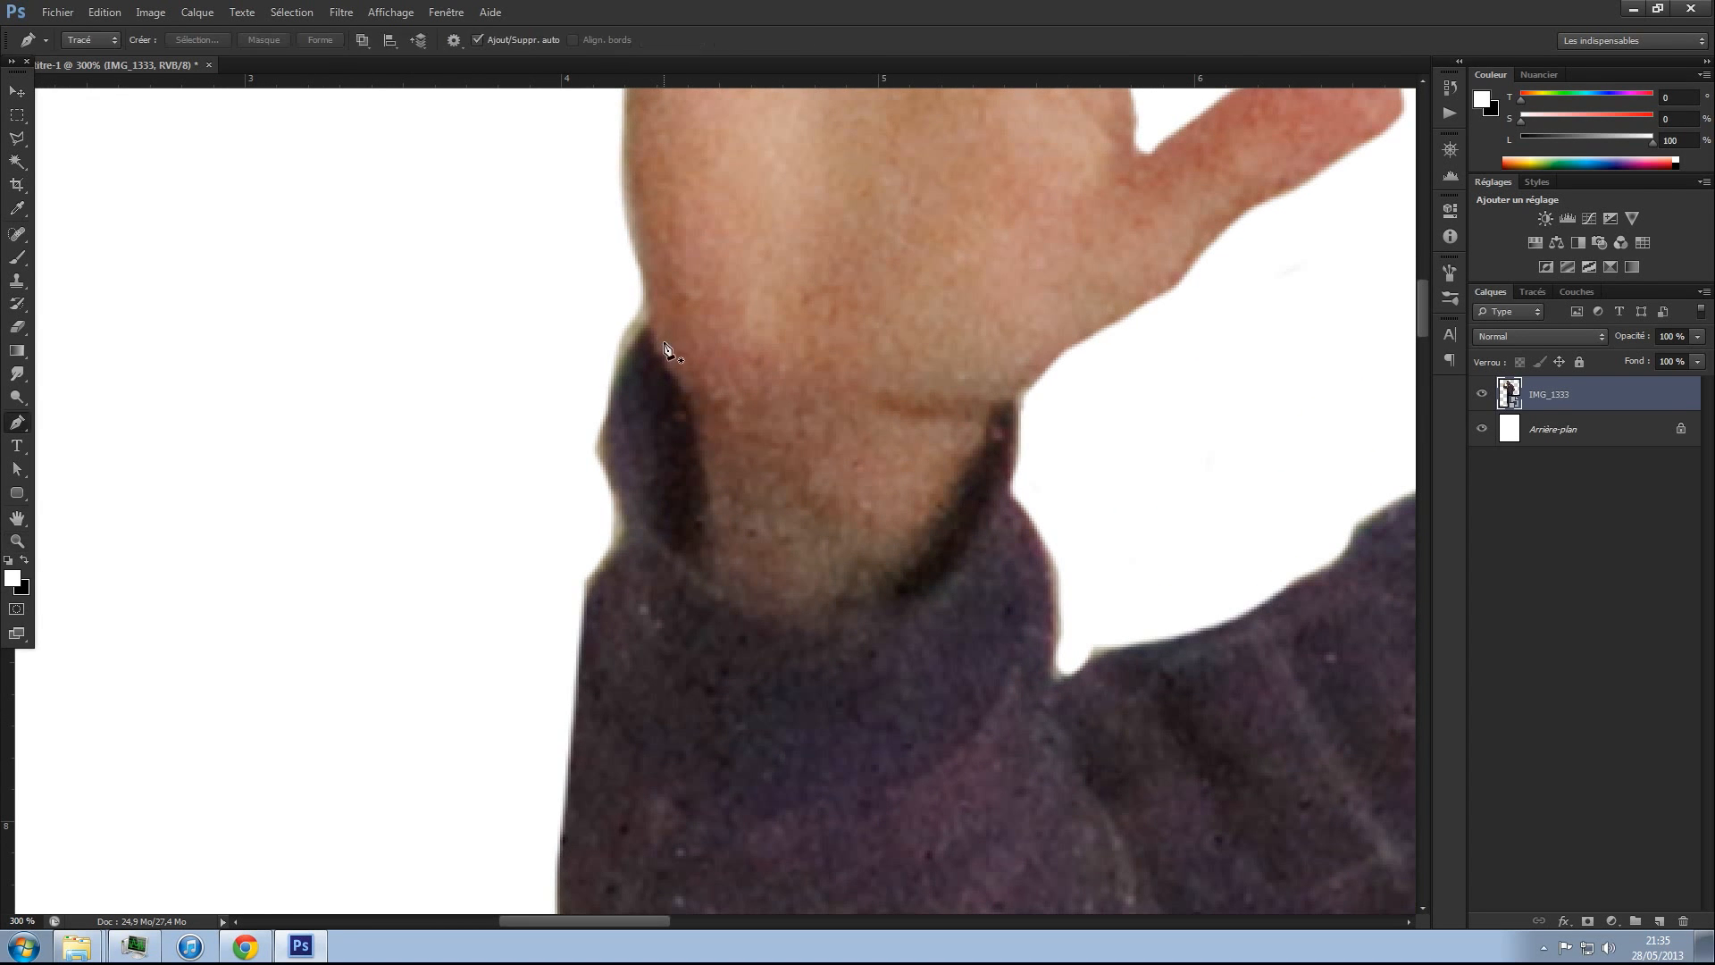
pyautogui.press('z')
pyautogui.press('alt')
pyautogui.keyDown('alt'); pyautogui.click(666, 351); pyautogui.keyUp('alt')
pyautogui.keyDown('alt'); pyautogui.click(667, 356); pyautogui.keyUp('alt')
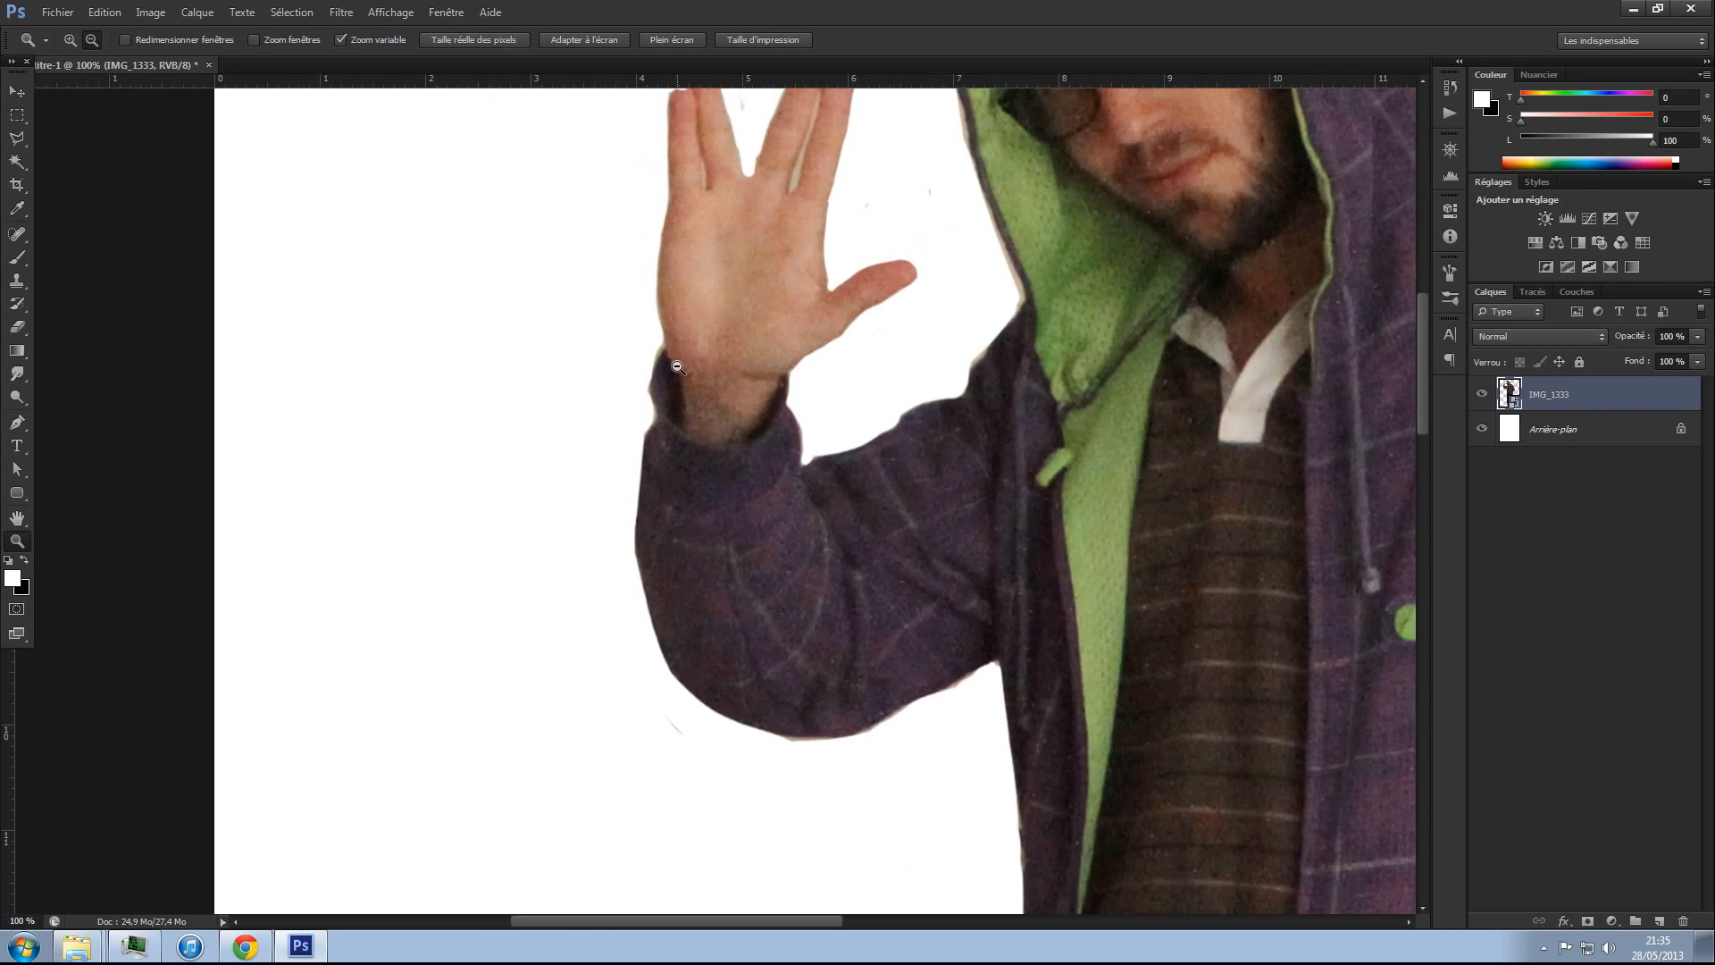
# - Start a Pen tool path where the raised hand meets the cuff and trace the cuff's outer edge down to the sleeve
pyautogui.click(679, 380)
pyautogui.click(678, 381)
pyautogui.click(680, 383)
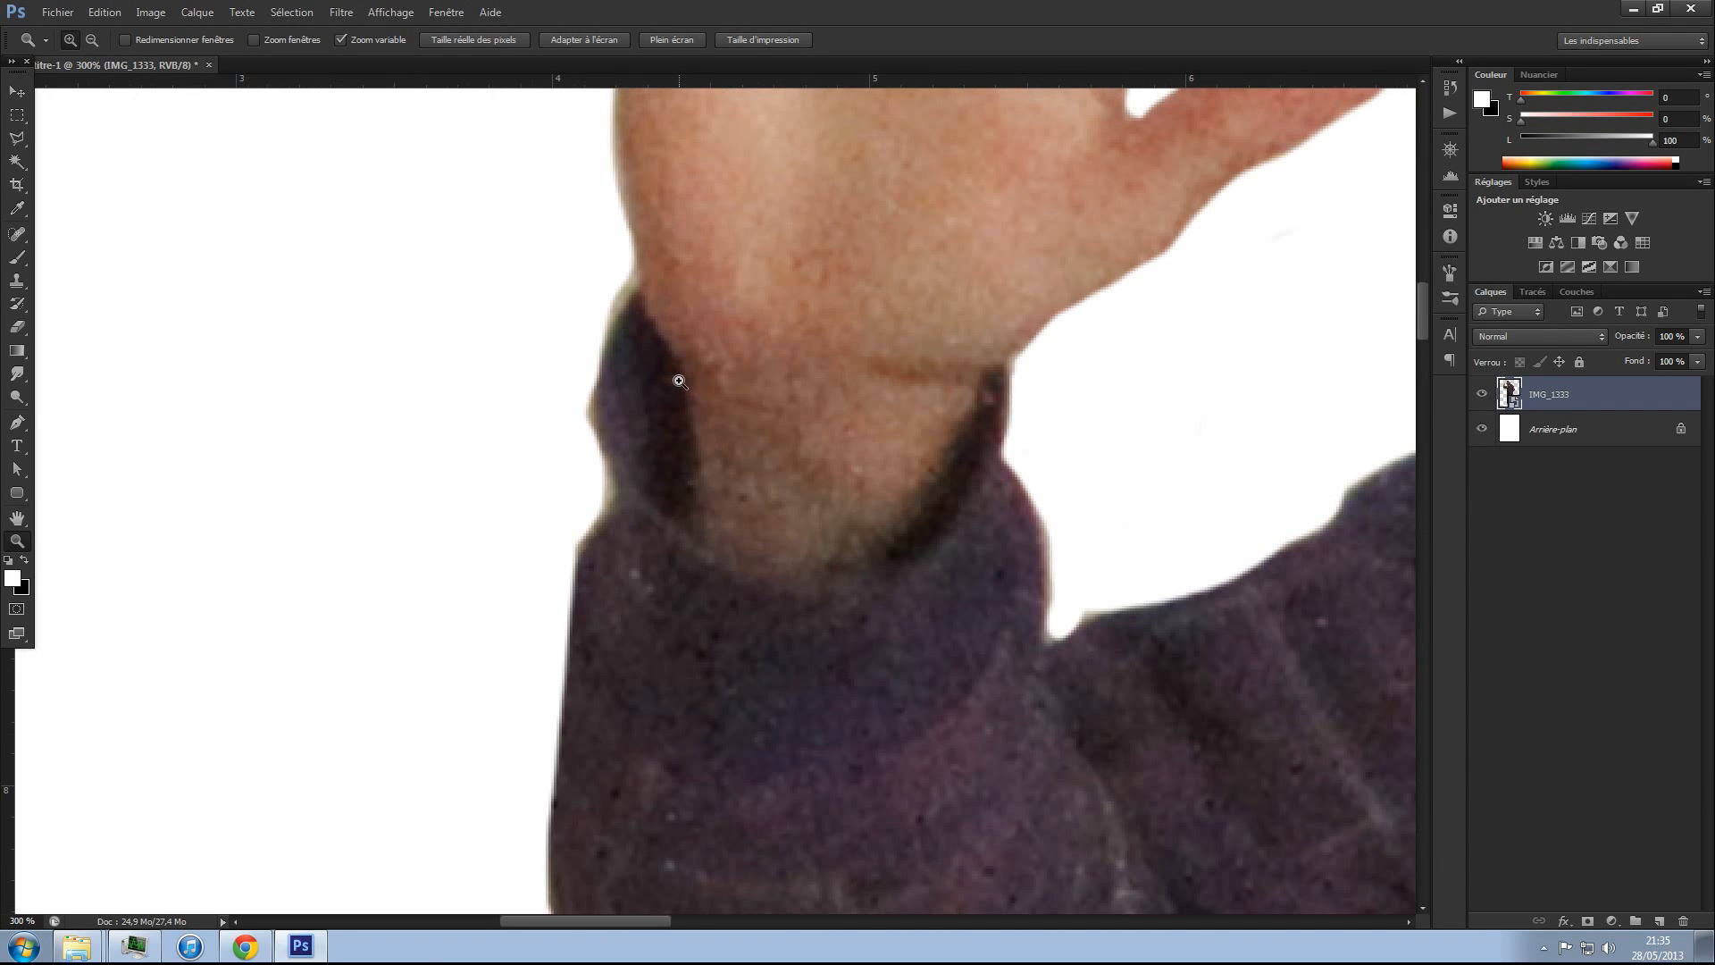
pyautogui.press('p')
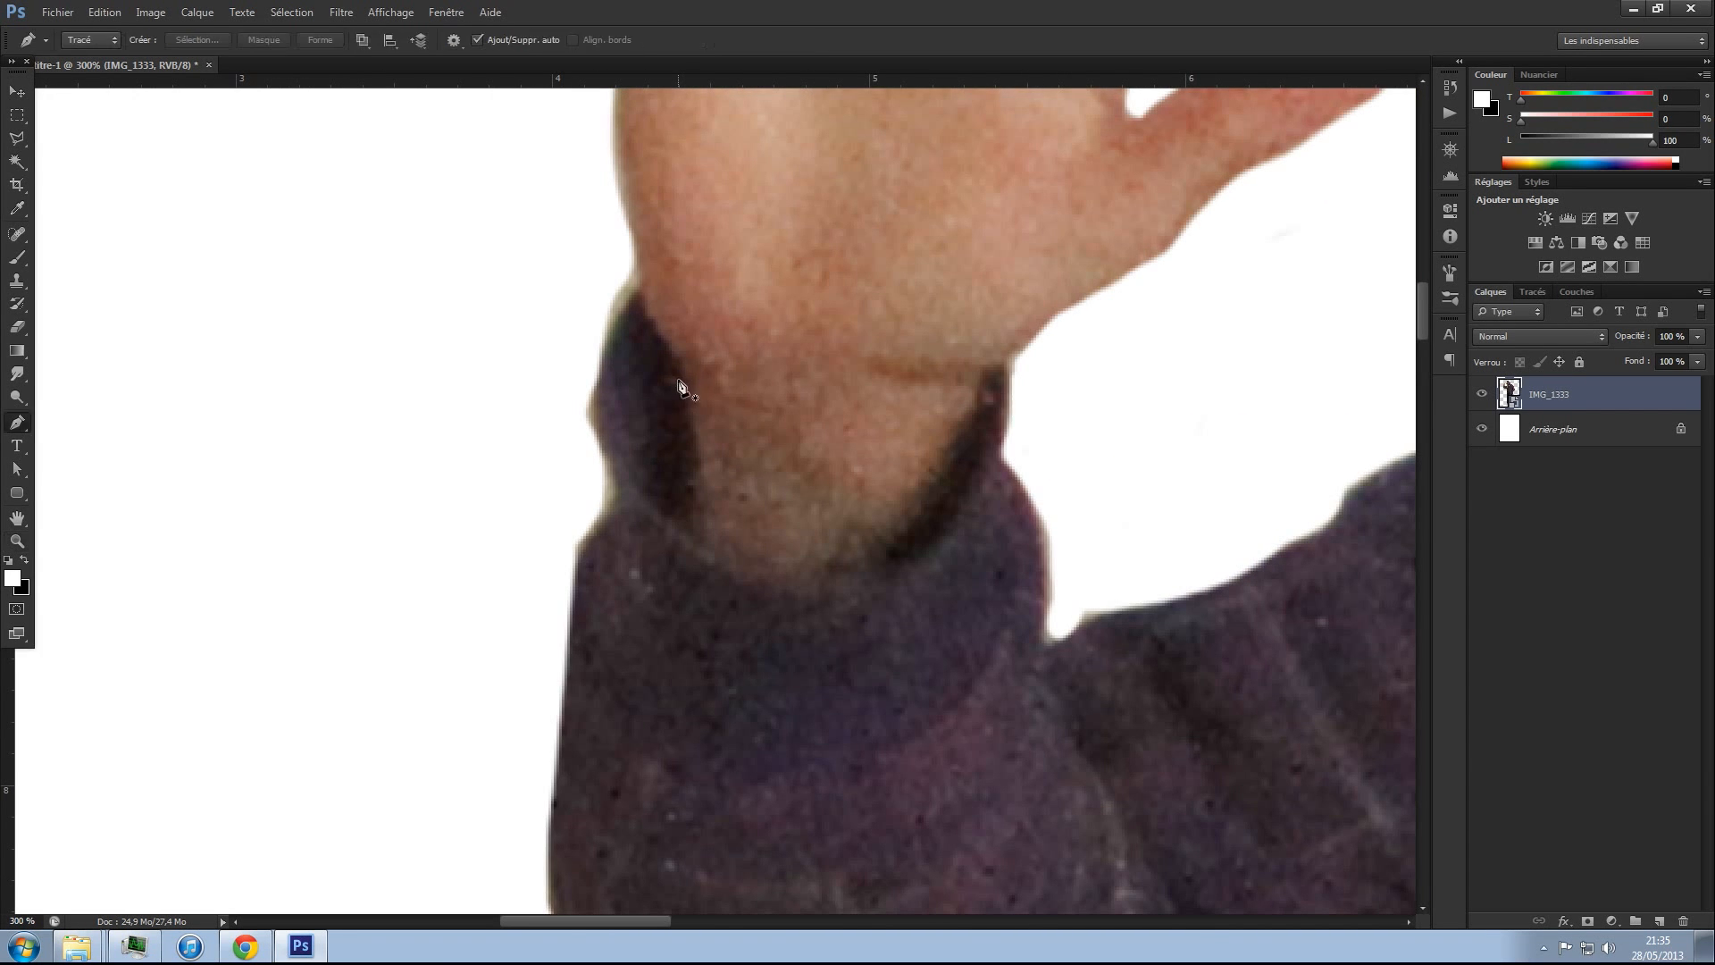
pyautogui.click(640, 288)
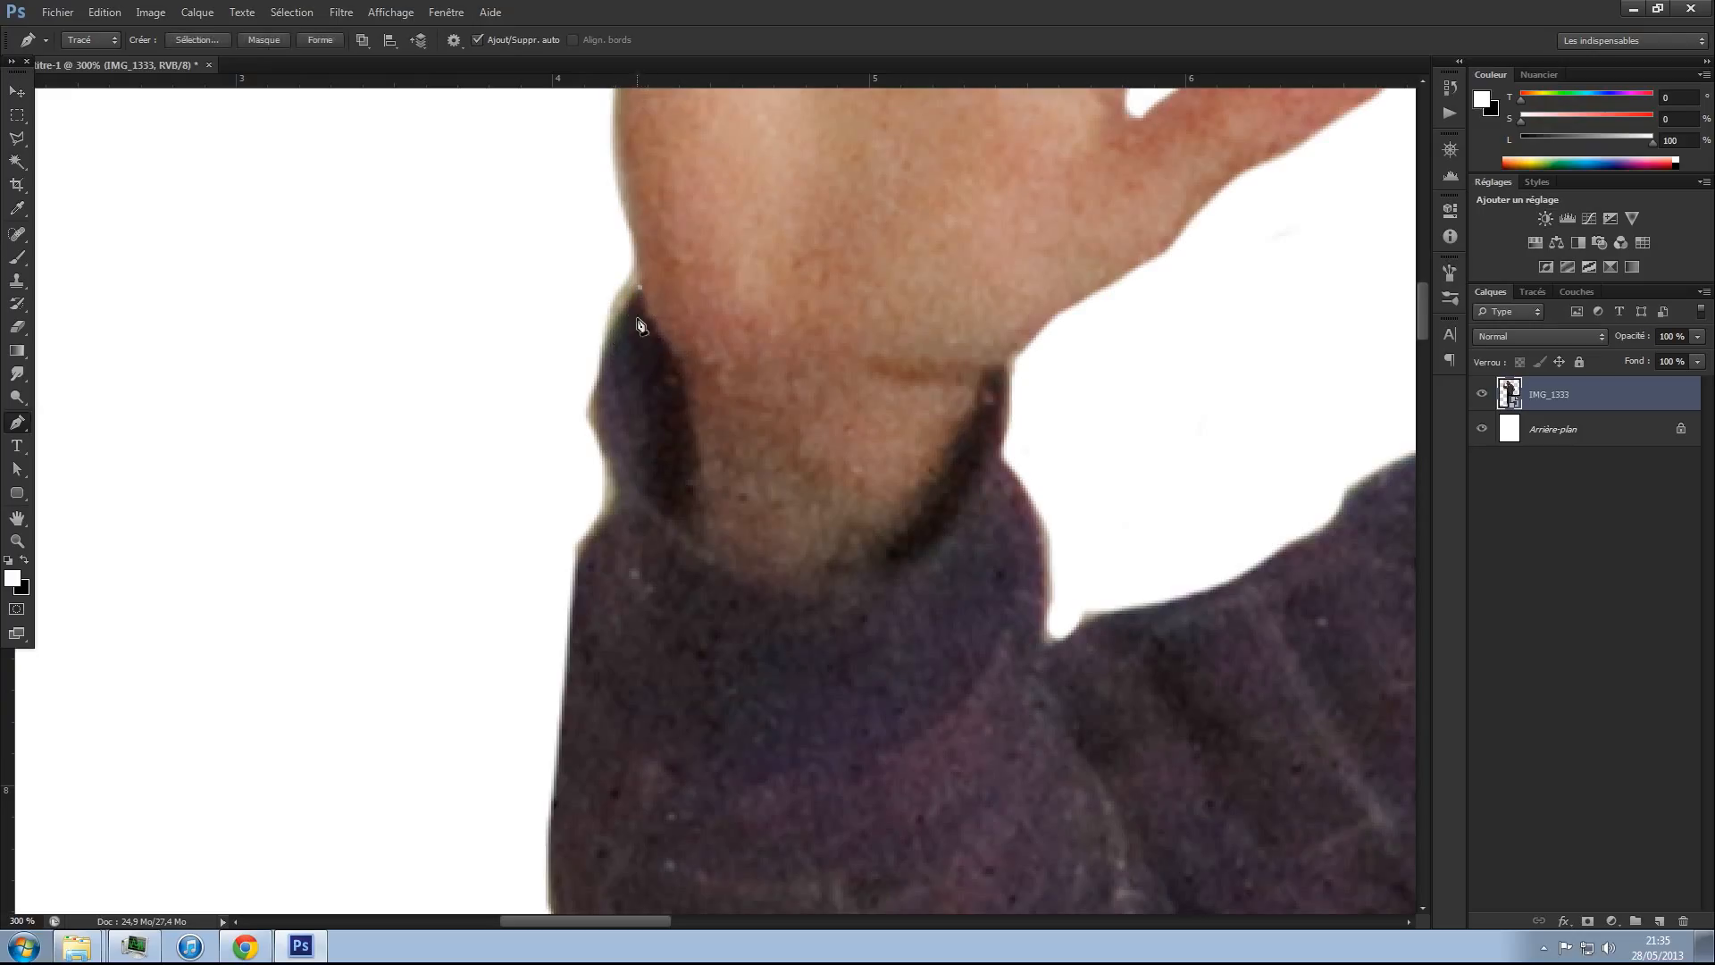
pyautogui.click(597, 413)
pyautogui.moveTo(602, 440)
pyautogui.mouseDown()
pyautogui.moveTo(620, 464)
pyautogui.moveTo(603, 468)
pyautogui.moveTo(628, 458)
pyautogui.moveTo(609, 466)
pyautogui.moveTo(602, 447)
pyautogui.moveTo(609, 496)
pyautogui.moveTo(598, 420)
pyautogui.mouseUp()
pyautogui.click(602, 458)
pyautogui.click(623, 491)
pyautogui.moveTo(576, 557); pyautogui.dragTo(572, 585)
# - Continue the path along the raised arm's outer sleeve edge, down and around the curve of the elbow
pyautogui.moveTo(582, 678); pyautogui.dragTo(625, 380)
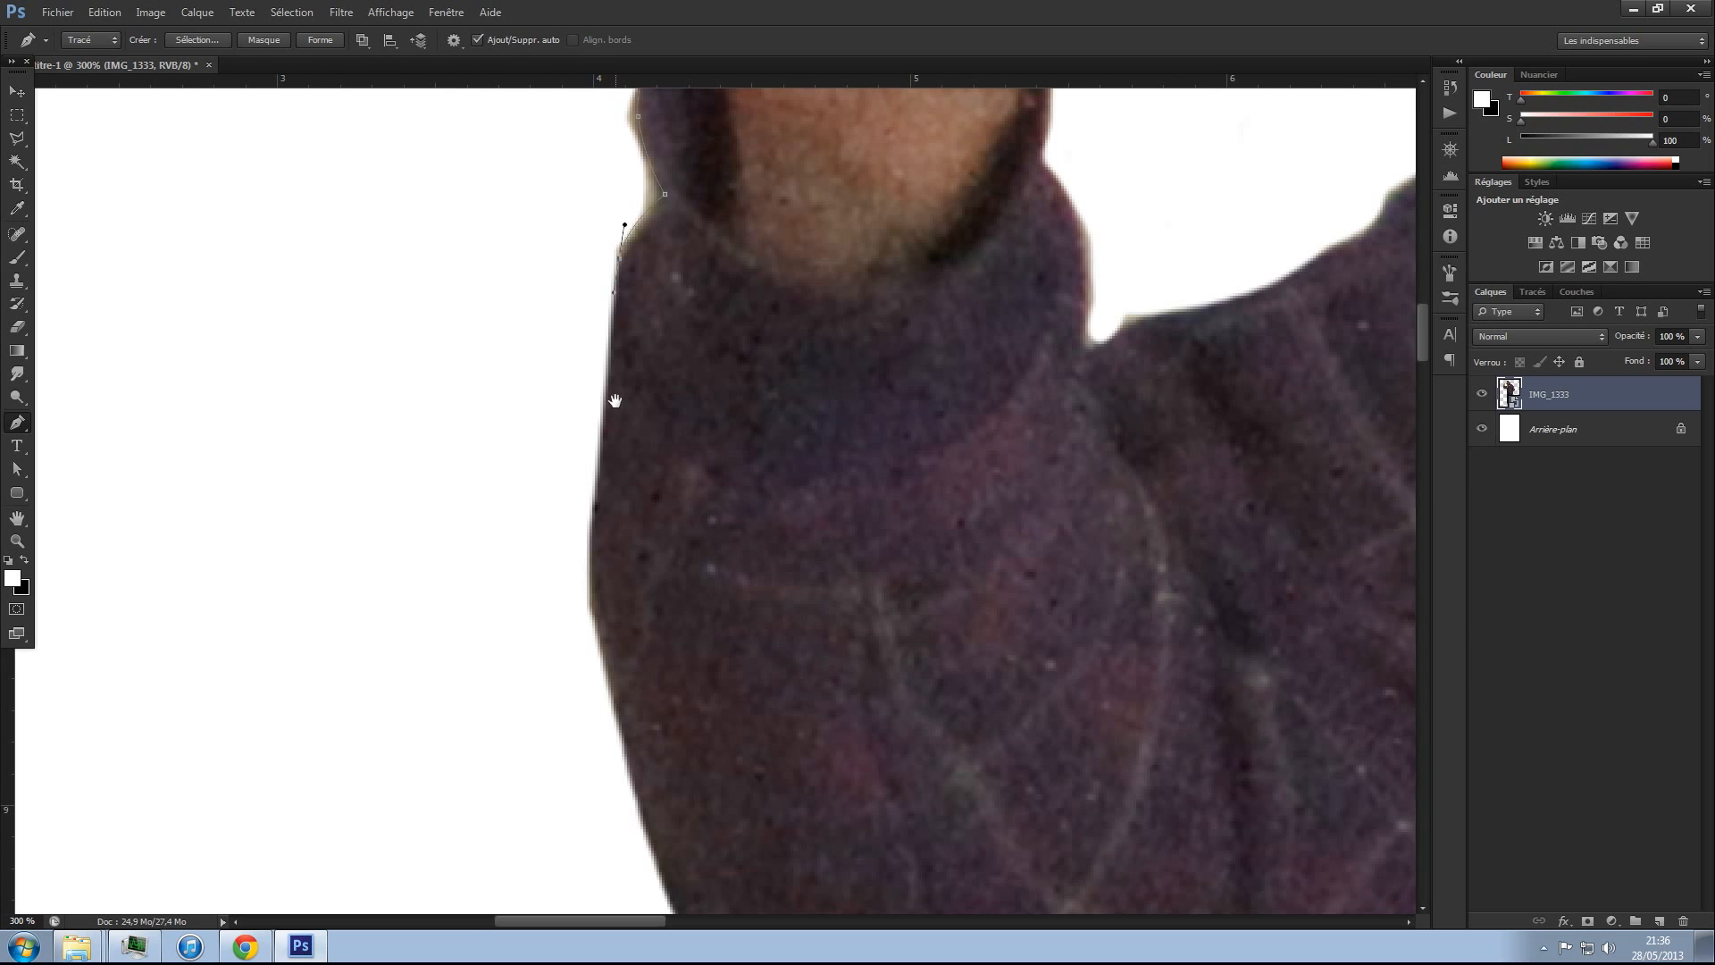
pyautogui.moveTo(665, 433); pyautogui.dragTo(640, 533)
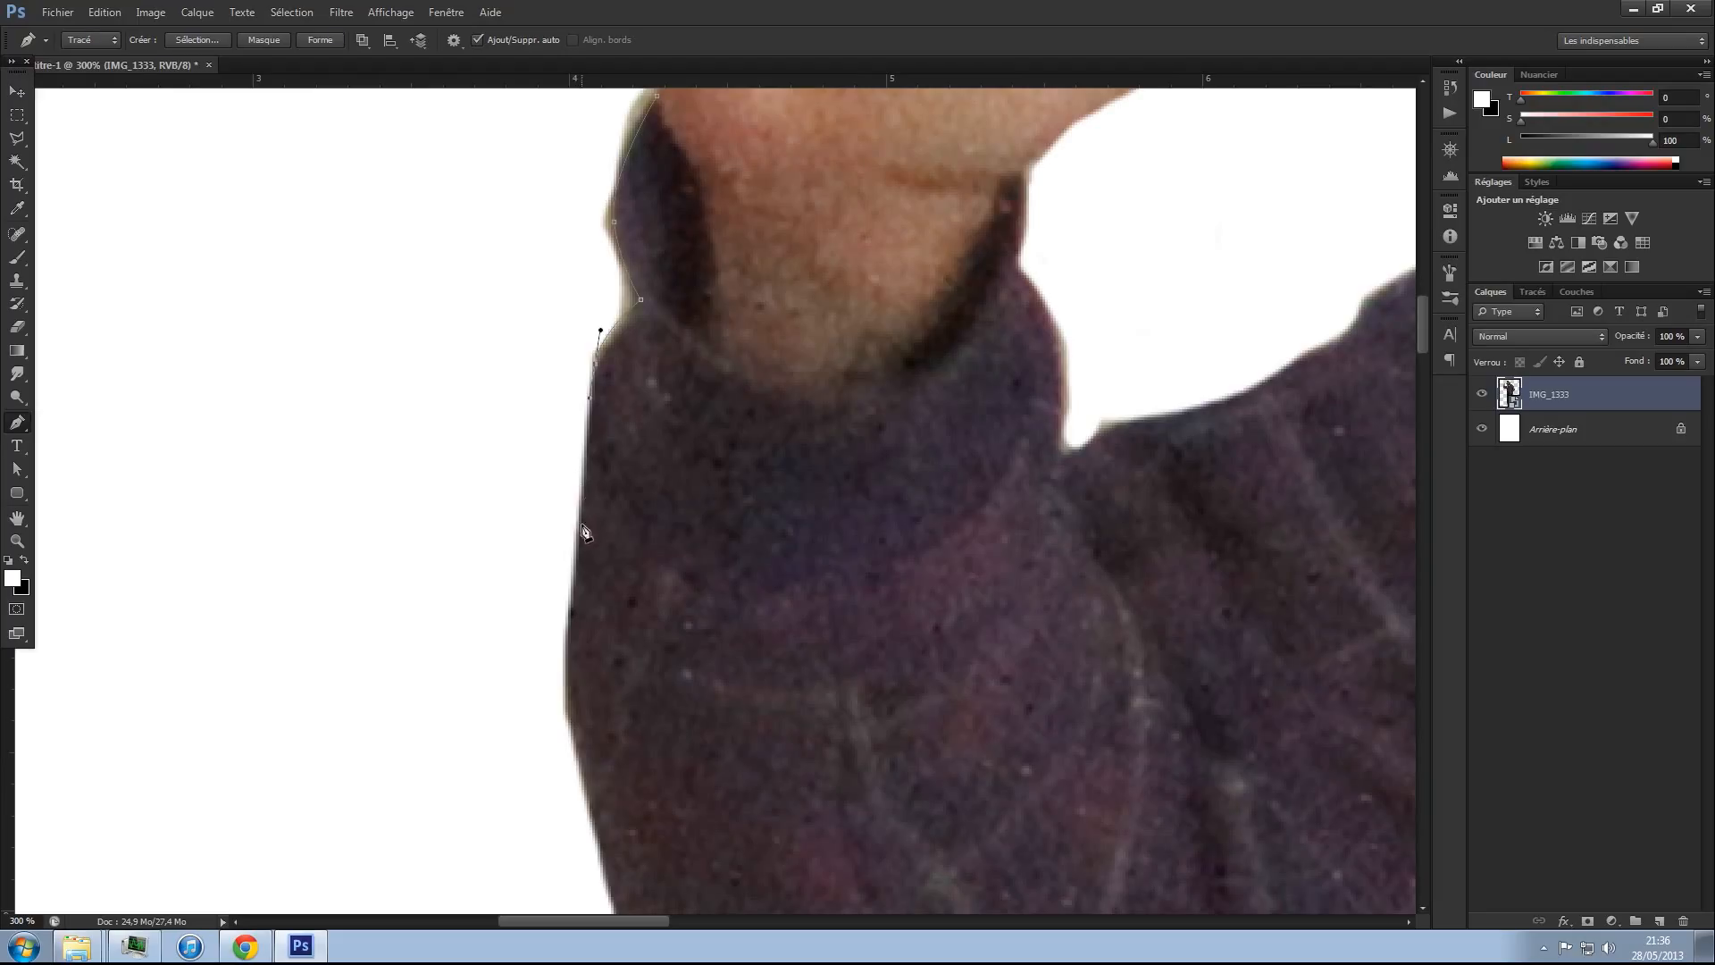
pyautogui.click(576, 576)
pyautogui.moveTo(613, 777); pyautogui.dragTo(613, 367)
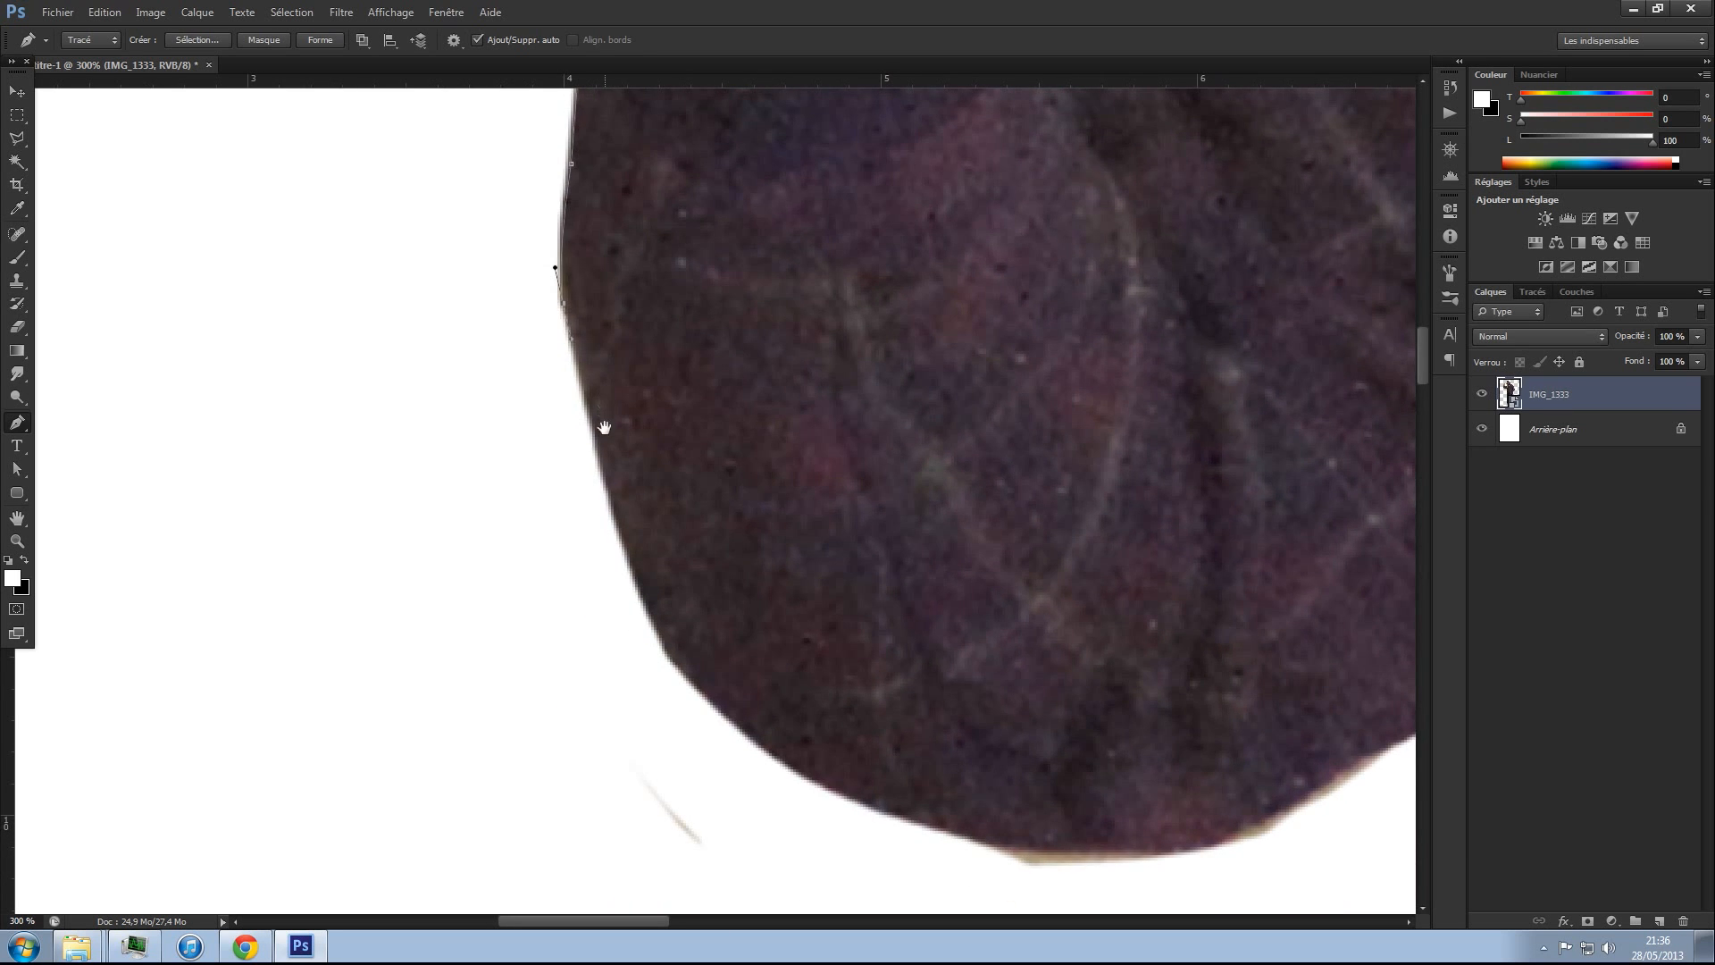
pyautogui.click(622, 534)
pyautogui.moveTo(695, 686); pyautogui.dragTo(743, 733)
pyautogui.moveTo(865, 805); pyautogui.dragTo(538, 591)
pyautogui.press('space')
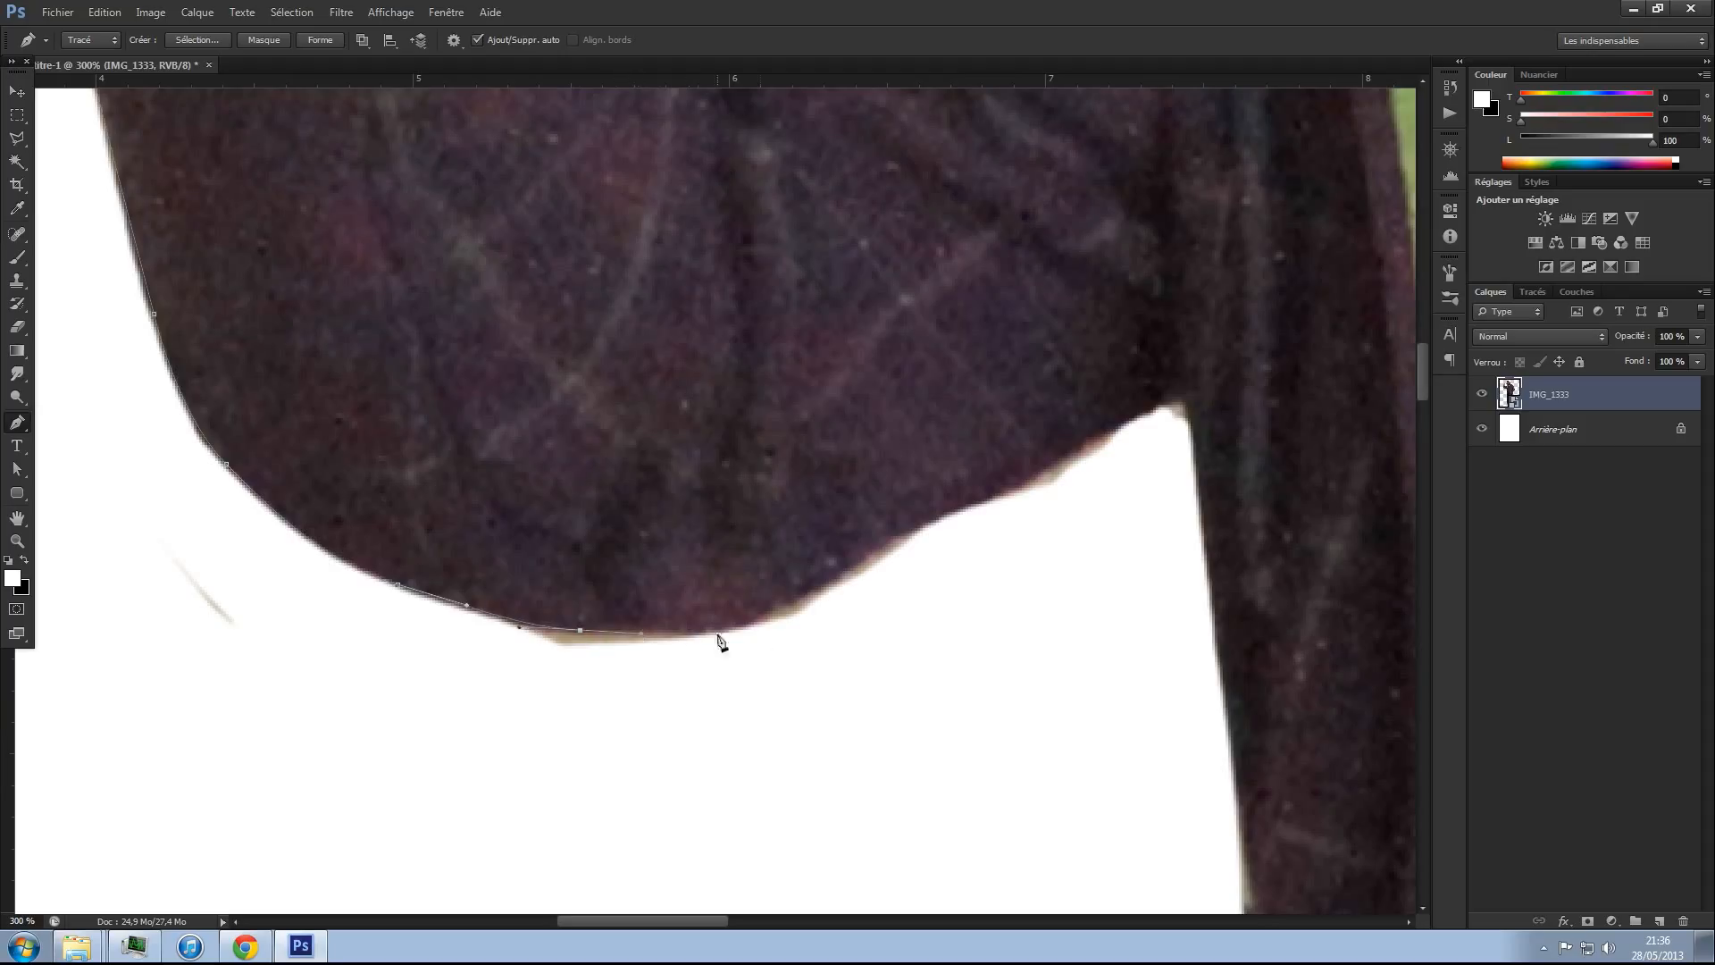
# - Trace the underside of the raised arm's sleeve from the elbow up to the armpit corner
pyautogui.moveTo(752, 622); pyautogui.dragTo(791, 602)
pyautogui.moveTo(878, 554); pyautogui.dragTo(970, 506)
pyautogui.moveTo(1081, 444); pyautogui.dragTo(1195, 448)
# - Trace the jacket's outer side edge from the armpit down to the level of the green lining's lower end
pyautogui.moveTo(1210, 673); pyautogui.dragTo(926, 294)
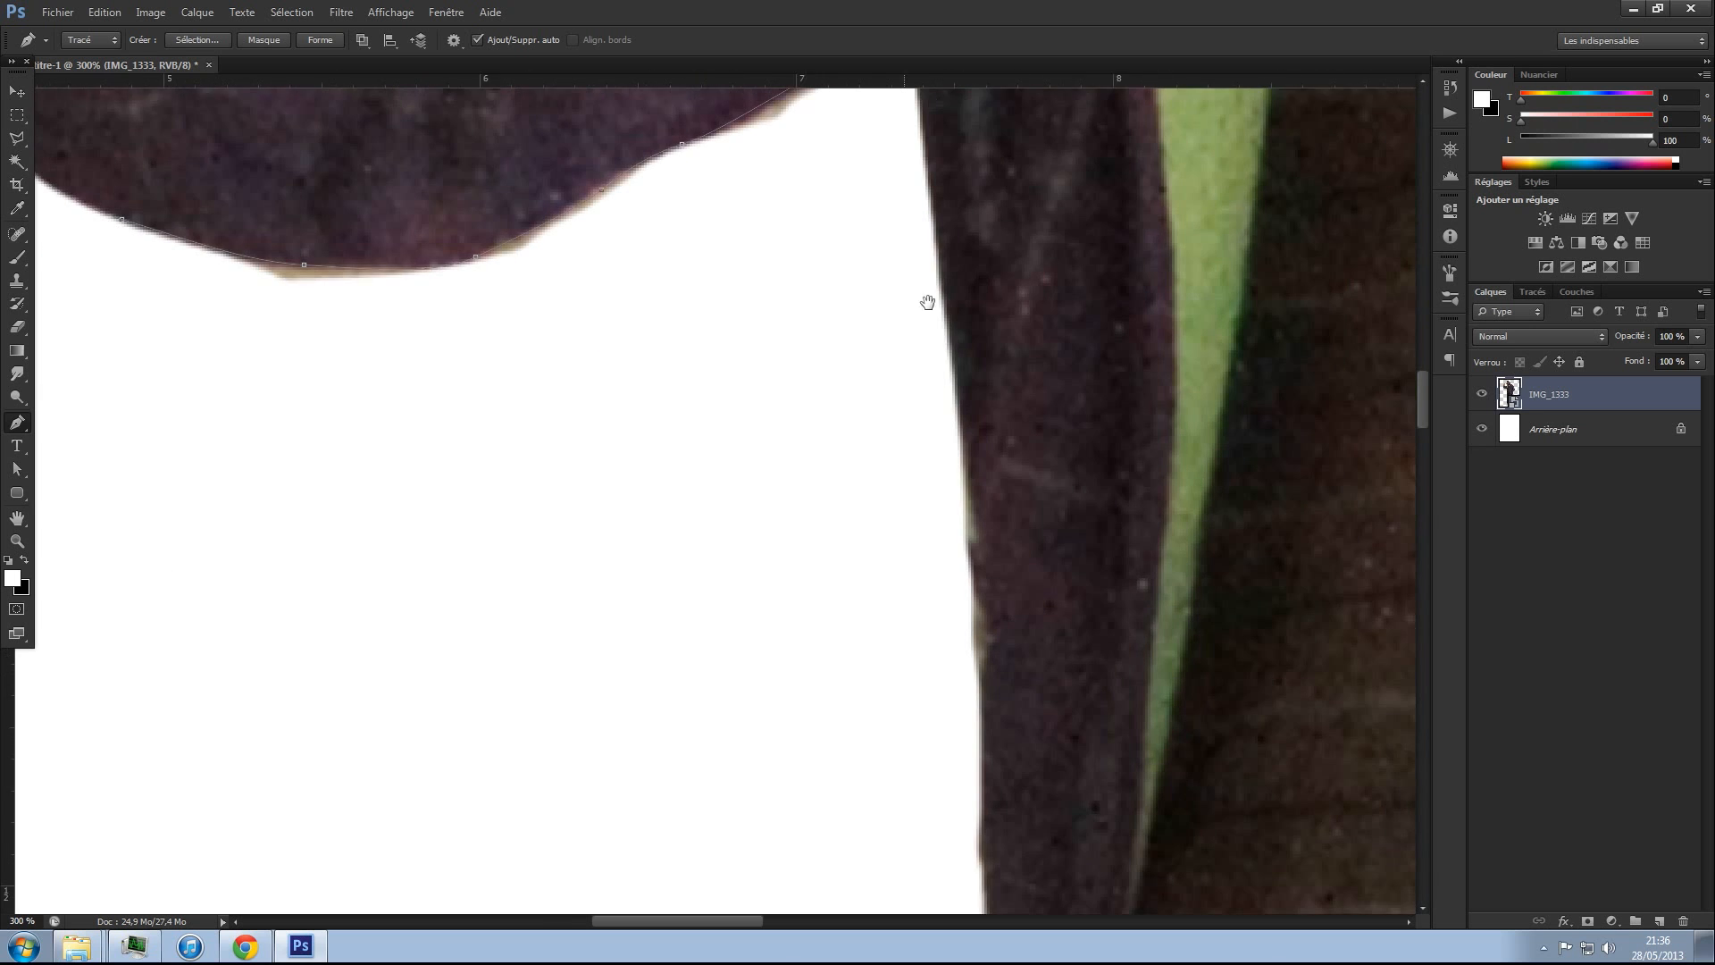
pyautogui.moveTo(951, 356); pyautogui.dragTo(953, 370)
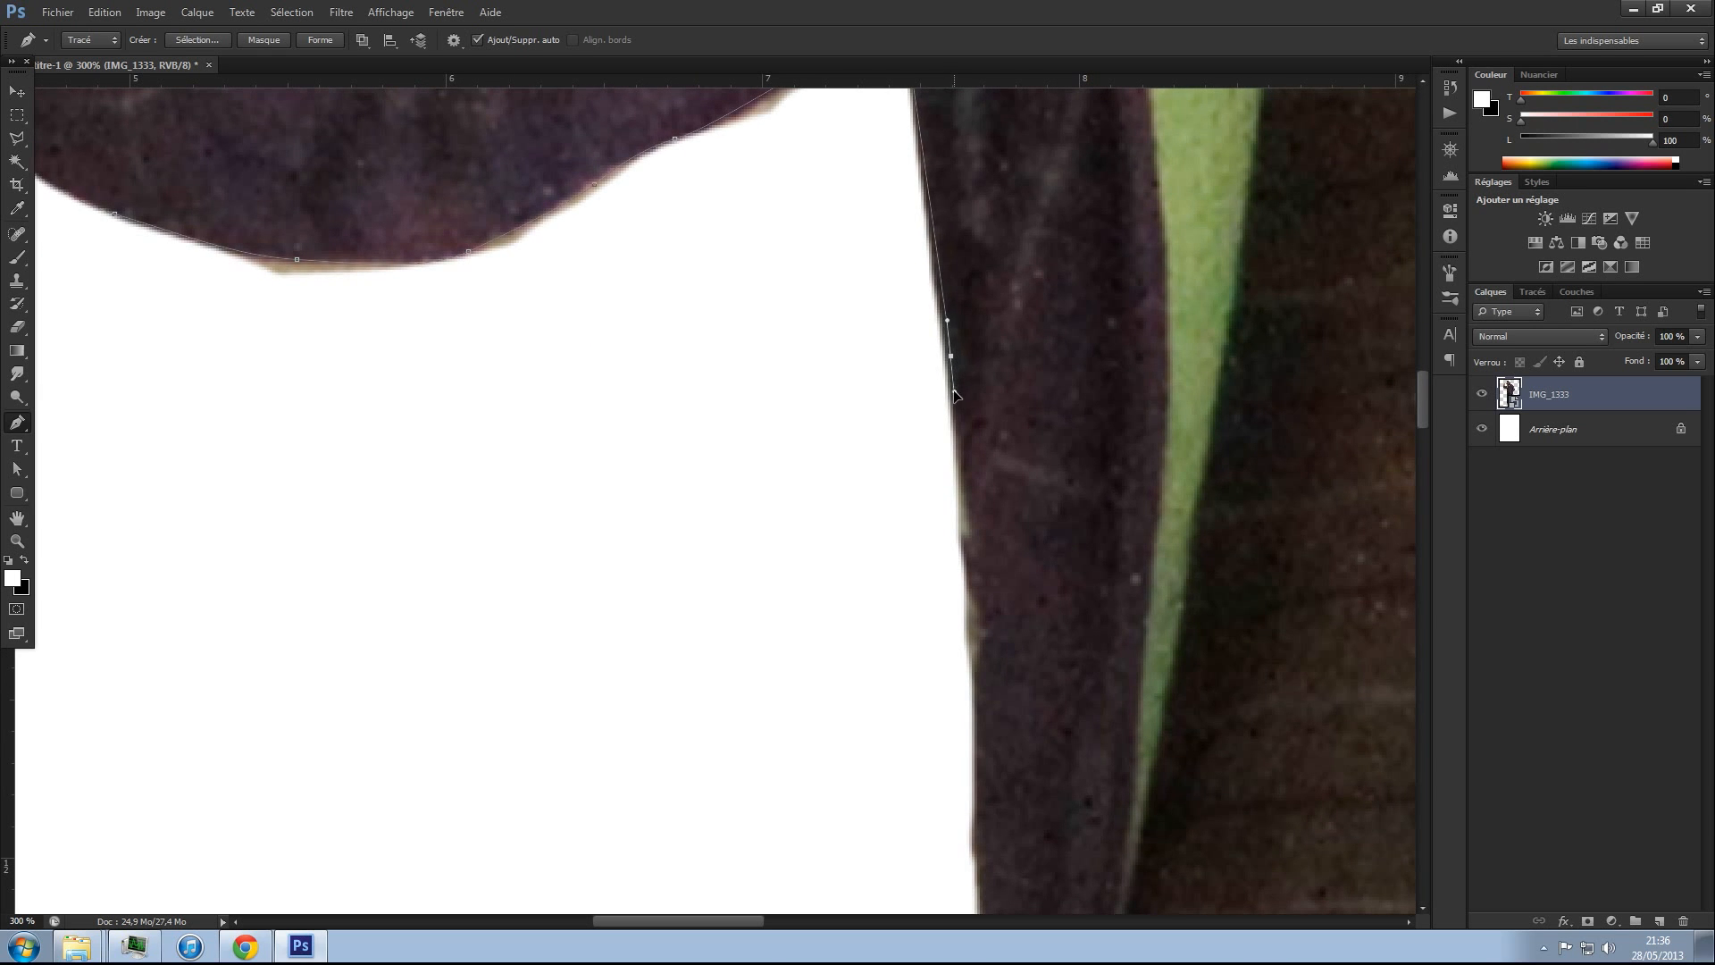
pyautogui.moveTo(970, 550); pyautogui.dragTo(971, 554)
pyautogui.moveTo(980, 734); pyautogui.dragTo(909, 483)
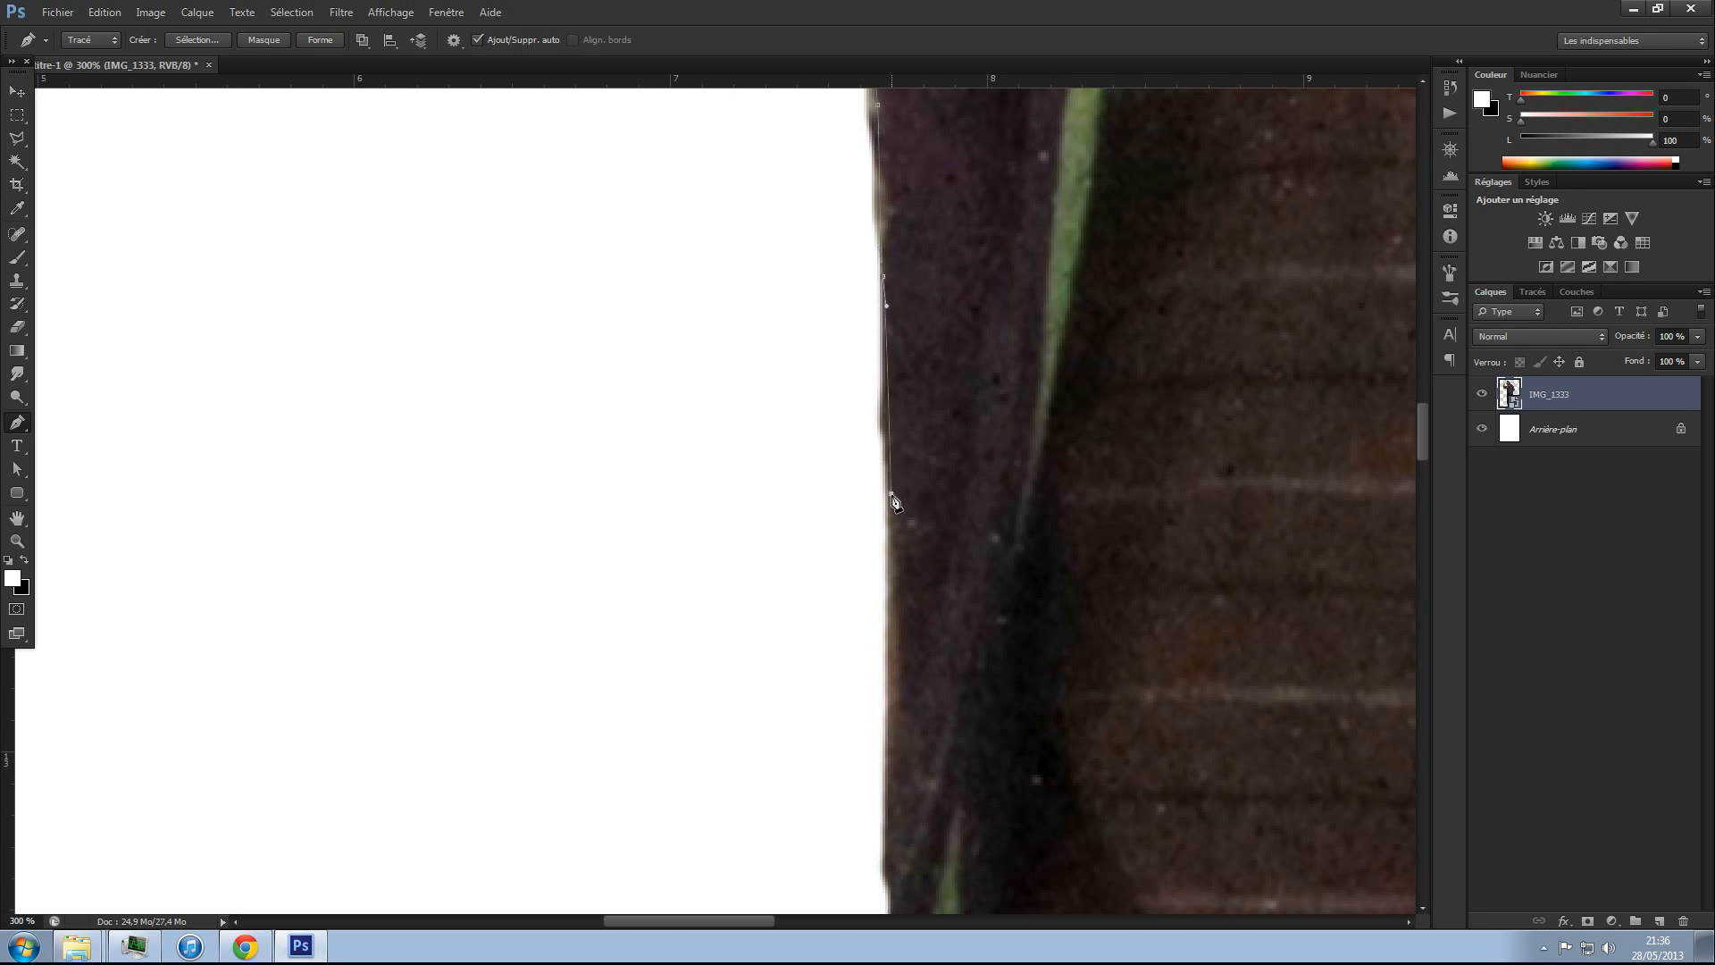
pyautogui.scroll(-2, 889, 533)
pyautogui.moveTo(893, 531); pyautogui.dragTo(891, 547)
pyautogui.moveTo(893, 607); pyautogui.dragTo(893, 623)
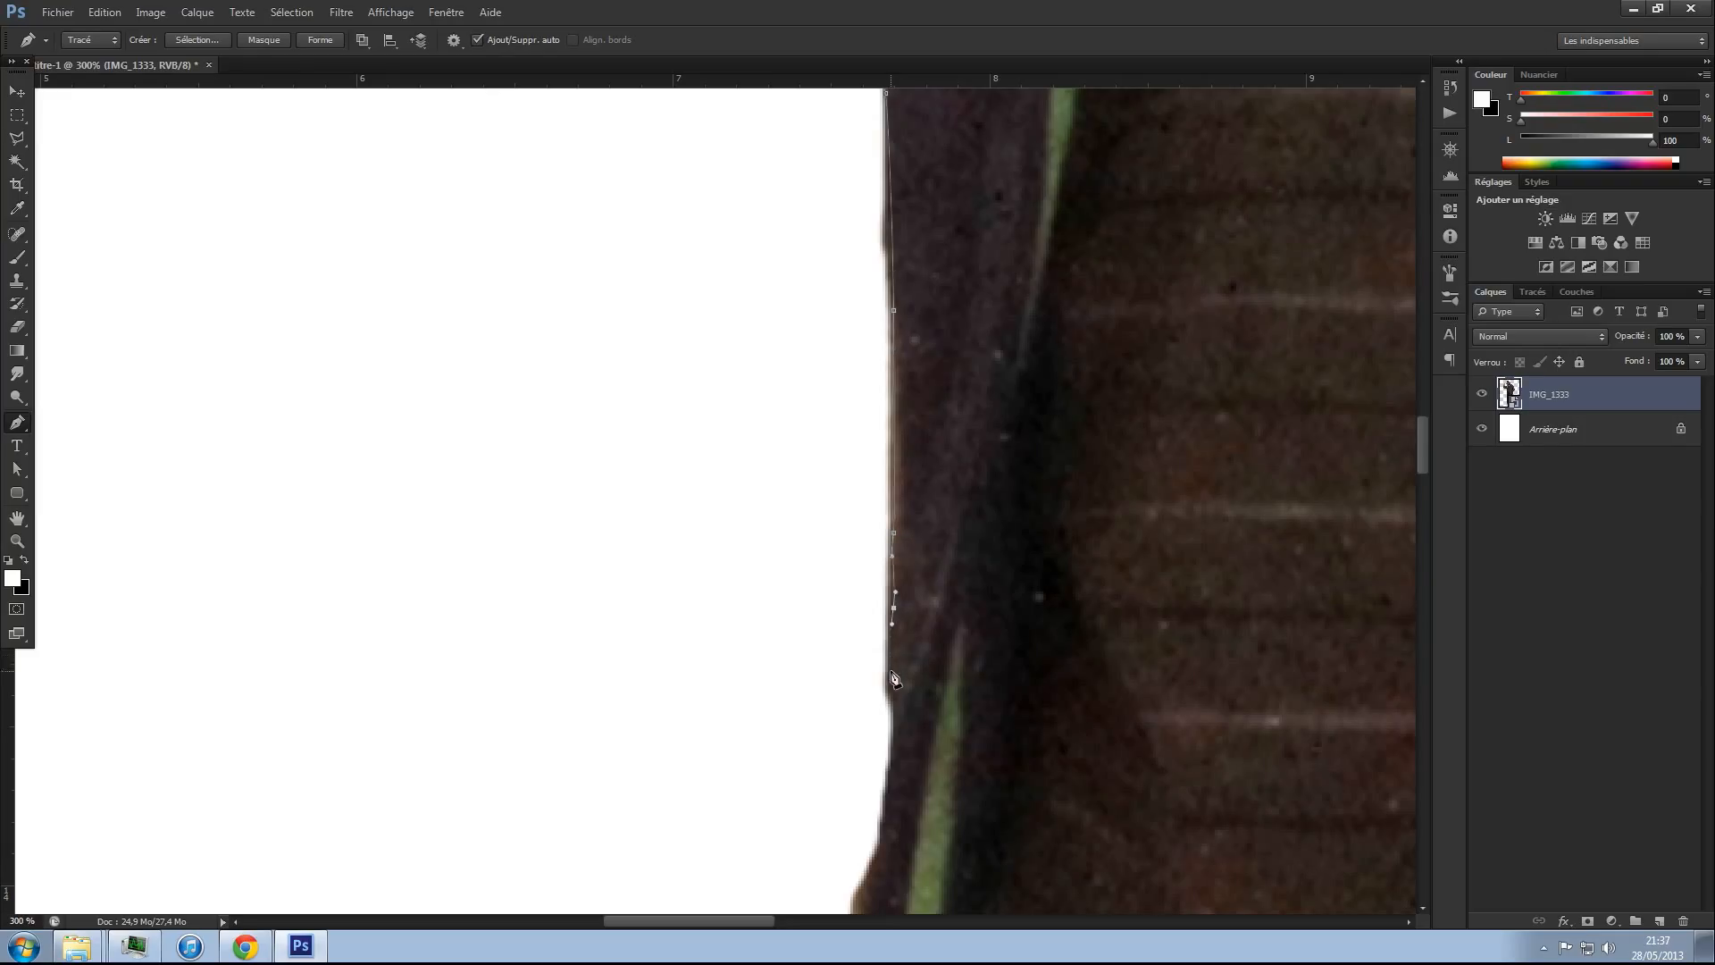
pyautogui.moveTo(896, 709); pyautogui.dragTo(979, 423)
pyautogui.moveTo(967, 503); pyautogui.dragTo(964, 517)
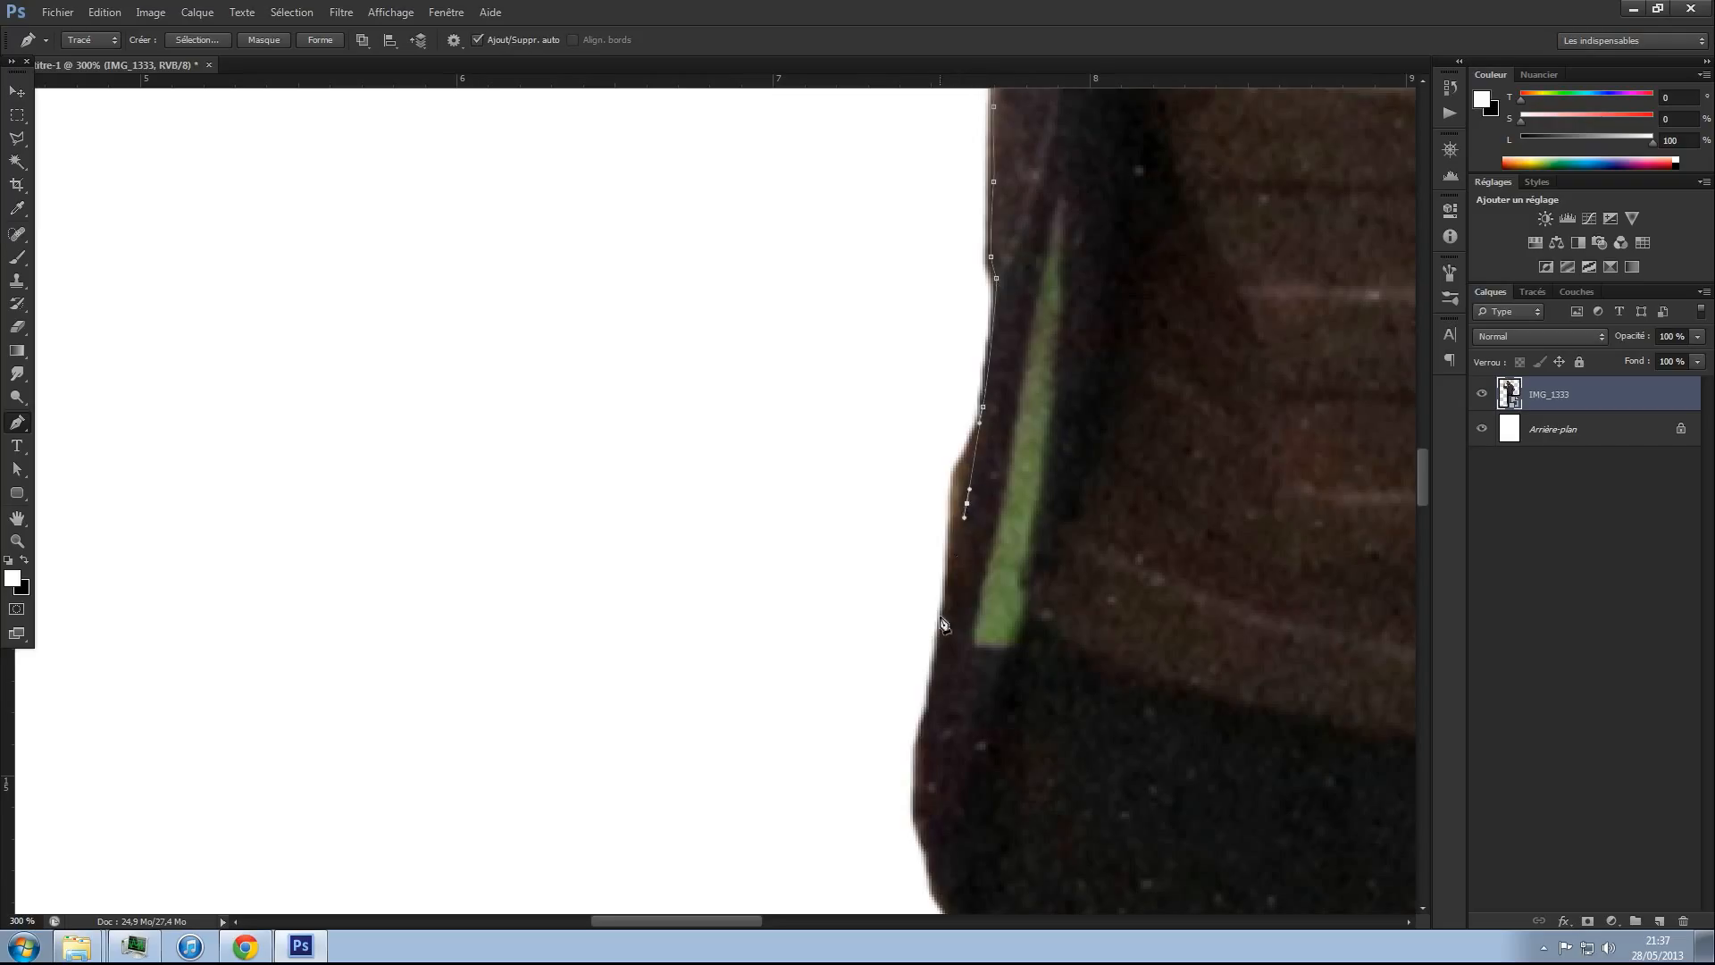
pyautogui.click(942, 631)
# - Continue the path past the jacket's lower edge and down the outer edge of the black trousers
pyautogui.moveTo(937, 688); pyautogui.dragTo(911, 574)
pyautogui.click(905, 604)
pyautogui.click(905, 654)
pyautogui.click(902, 697)
pyautogui.moveTo(904, 724); pyautogui.dragTo(935, 650)
pyautogui.moveTo(937, 683); pyautogui.dragTo(937, 694)
pyautogui.moveTo(934, 774); pyautogui.dragTo(928, 469)
pyautogui.click(917, 349)
pyautogui.click(914, 414)
pyautogui.click(901, 454)
pyautogui.moveTo(888, 572); pyautogui.dragTo(885, 670)
pyautogui.moveTo(879, 732); pyautogui.dragTo(884, 578)
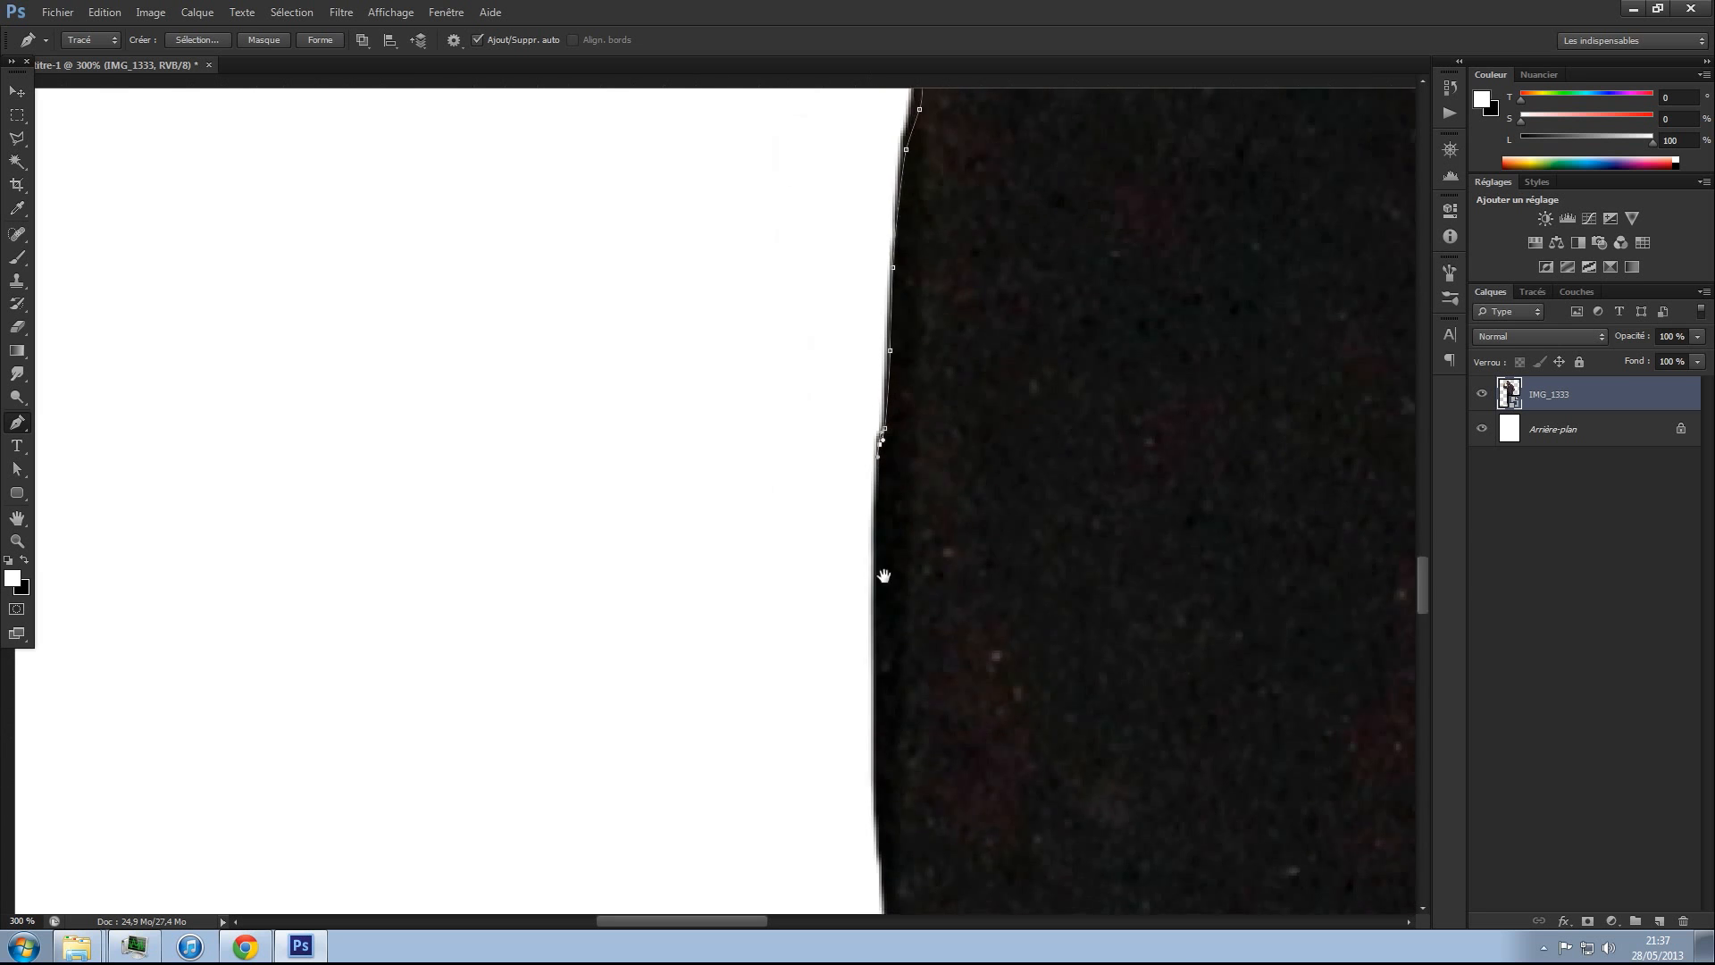
# - Undo the path points along the trousers and delete the remaining anchor points below the green lining's lower end
pyautogui.moveTo(899, 489); pyautogui.dragTo(837, 678)
pyautogui.moveTo(909, 449); pyautogui.dragTo(842, 685)
pyautogui.moveTo(864, 352)
pyautogui.mouseDown()
pyautogui.moveTo(850, 685)
pyautogui.moveTo(861, 624)
pyautogui.moveTo(854, 661)
pyautogui.mouseUp()
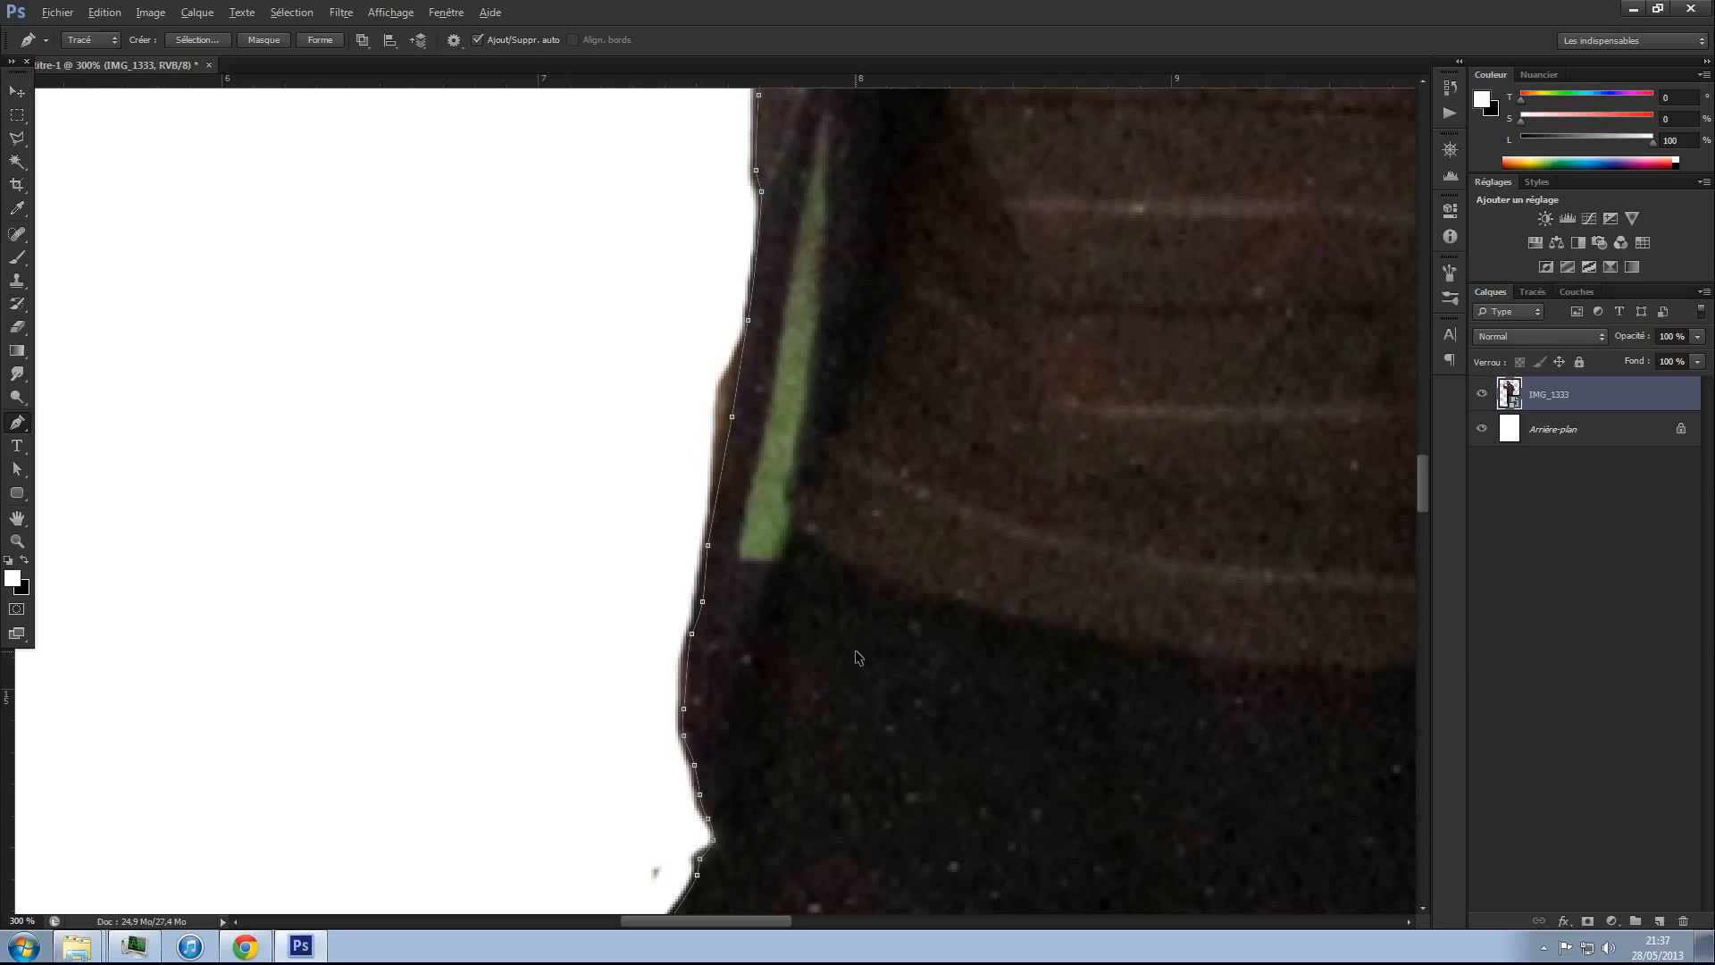
pyautogui.hotkey('ctrl', 'alt', 'z')
pyautogui.hotkey('ctrl', 'alt', 'z')
pyautogui.hotkey('ctrl', 'alt', 'z')
pyautogui.hotkey('ctrl', 'alt', 'z')
pyautogui.press('a')
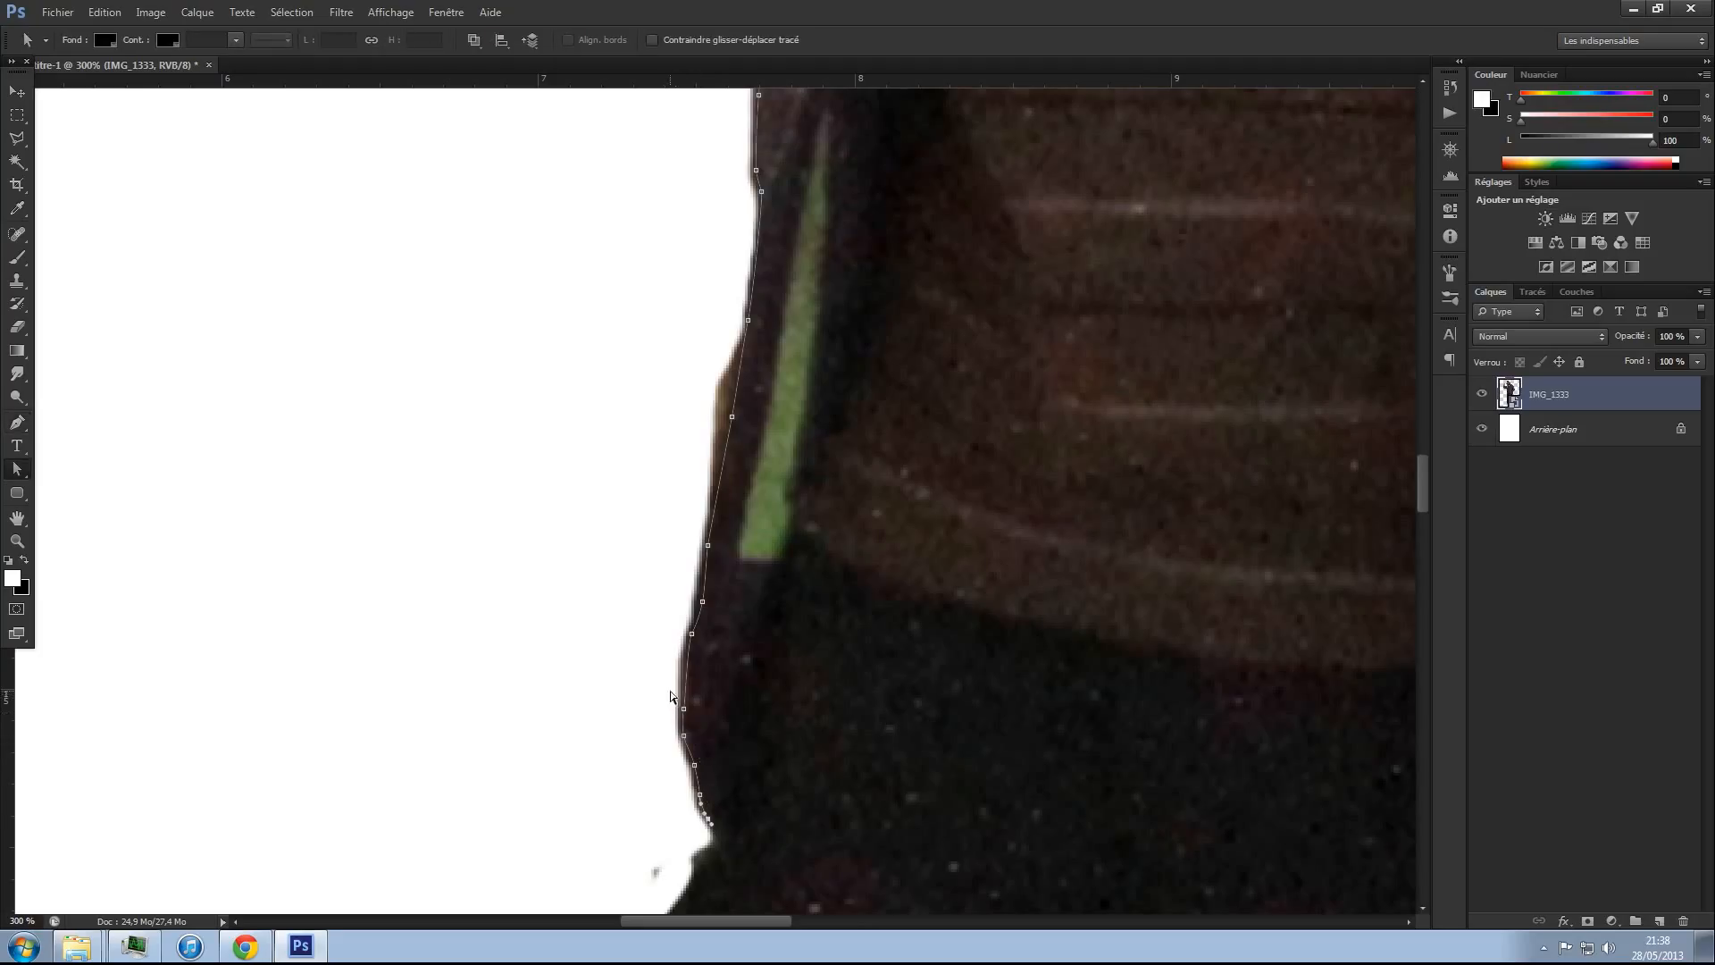
pyautogui.press('g')
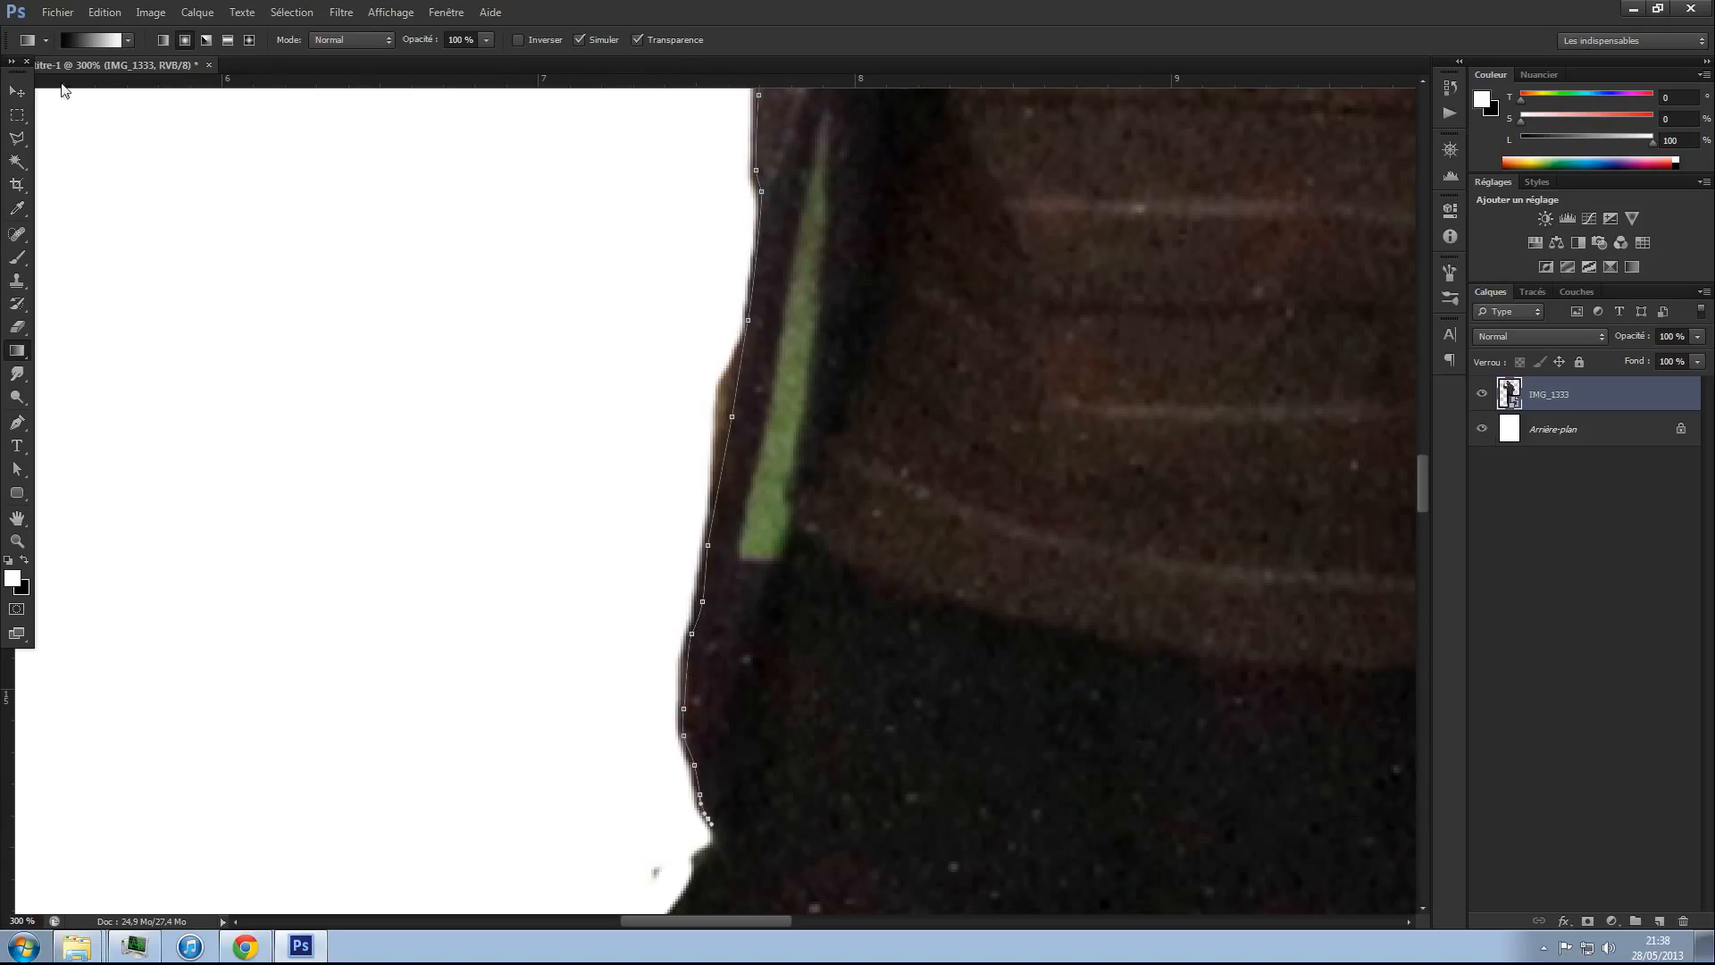
pyautogui.press('a')
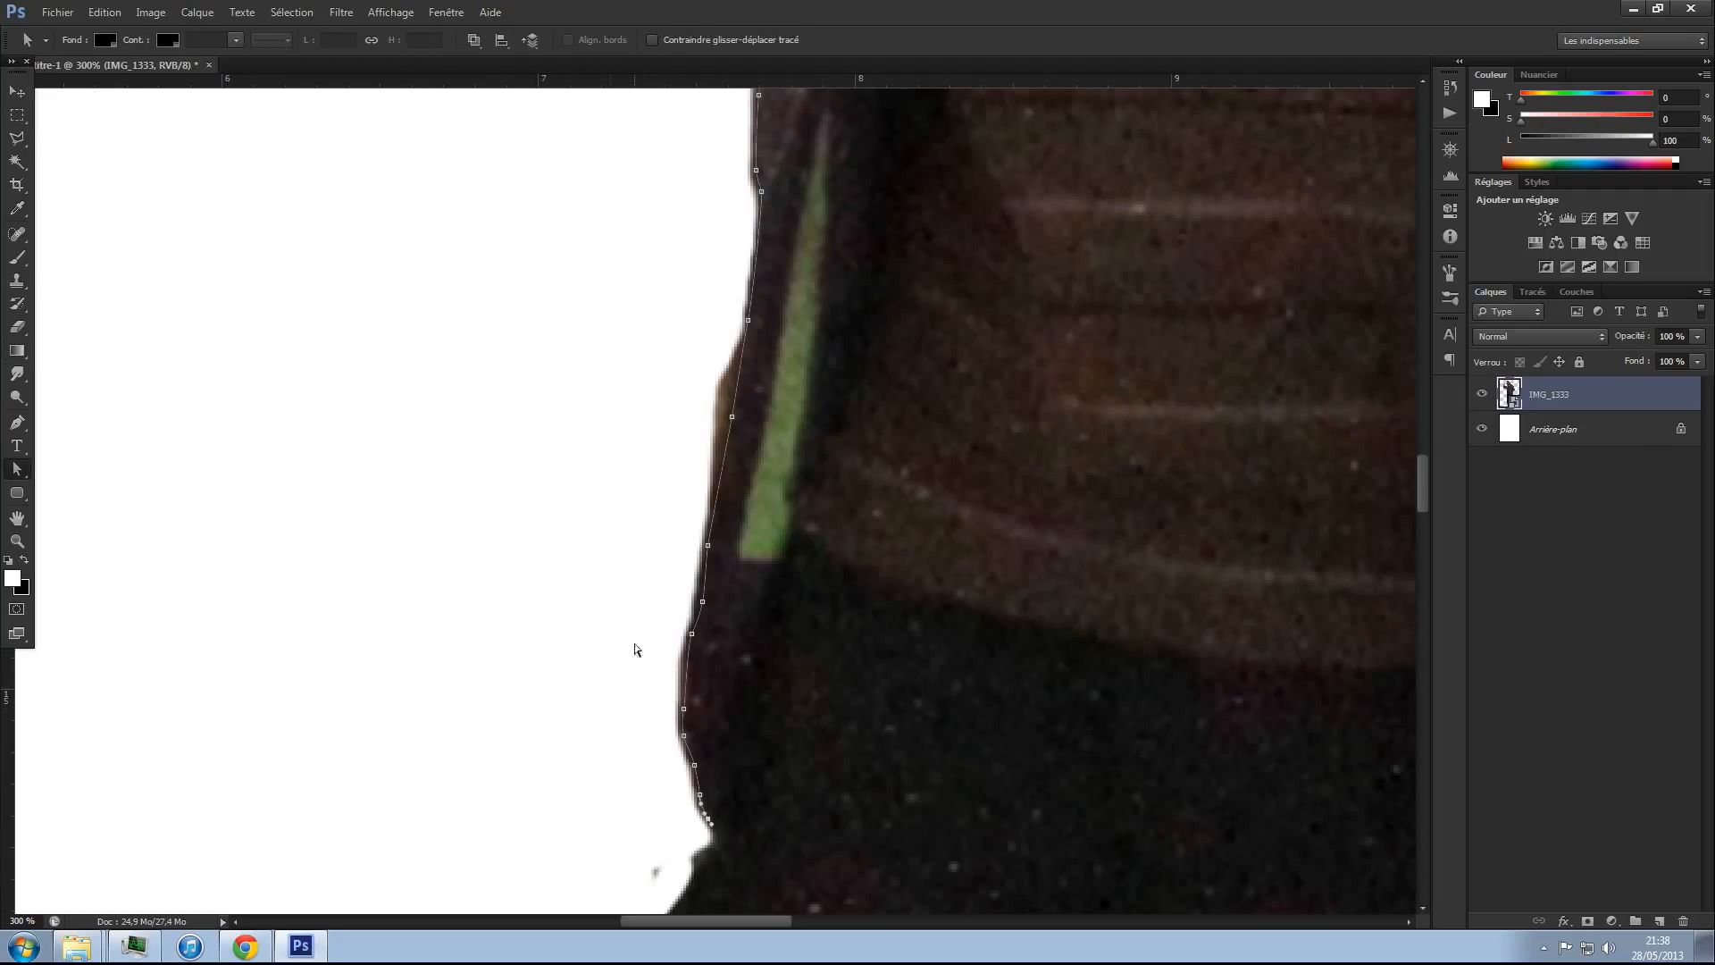
pyautogui.moveTo(669, 861); pyautogui.dragTo(759, 588)
pyautogui.press('Delete')
# - Resume the path from its last anchor, curve it under the green lining's lower end and up the jacket's inner front edge
pyautogui.press('p')
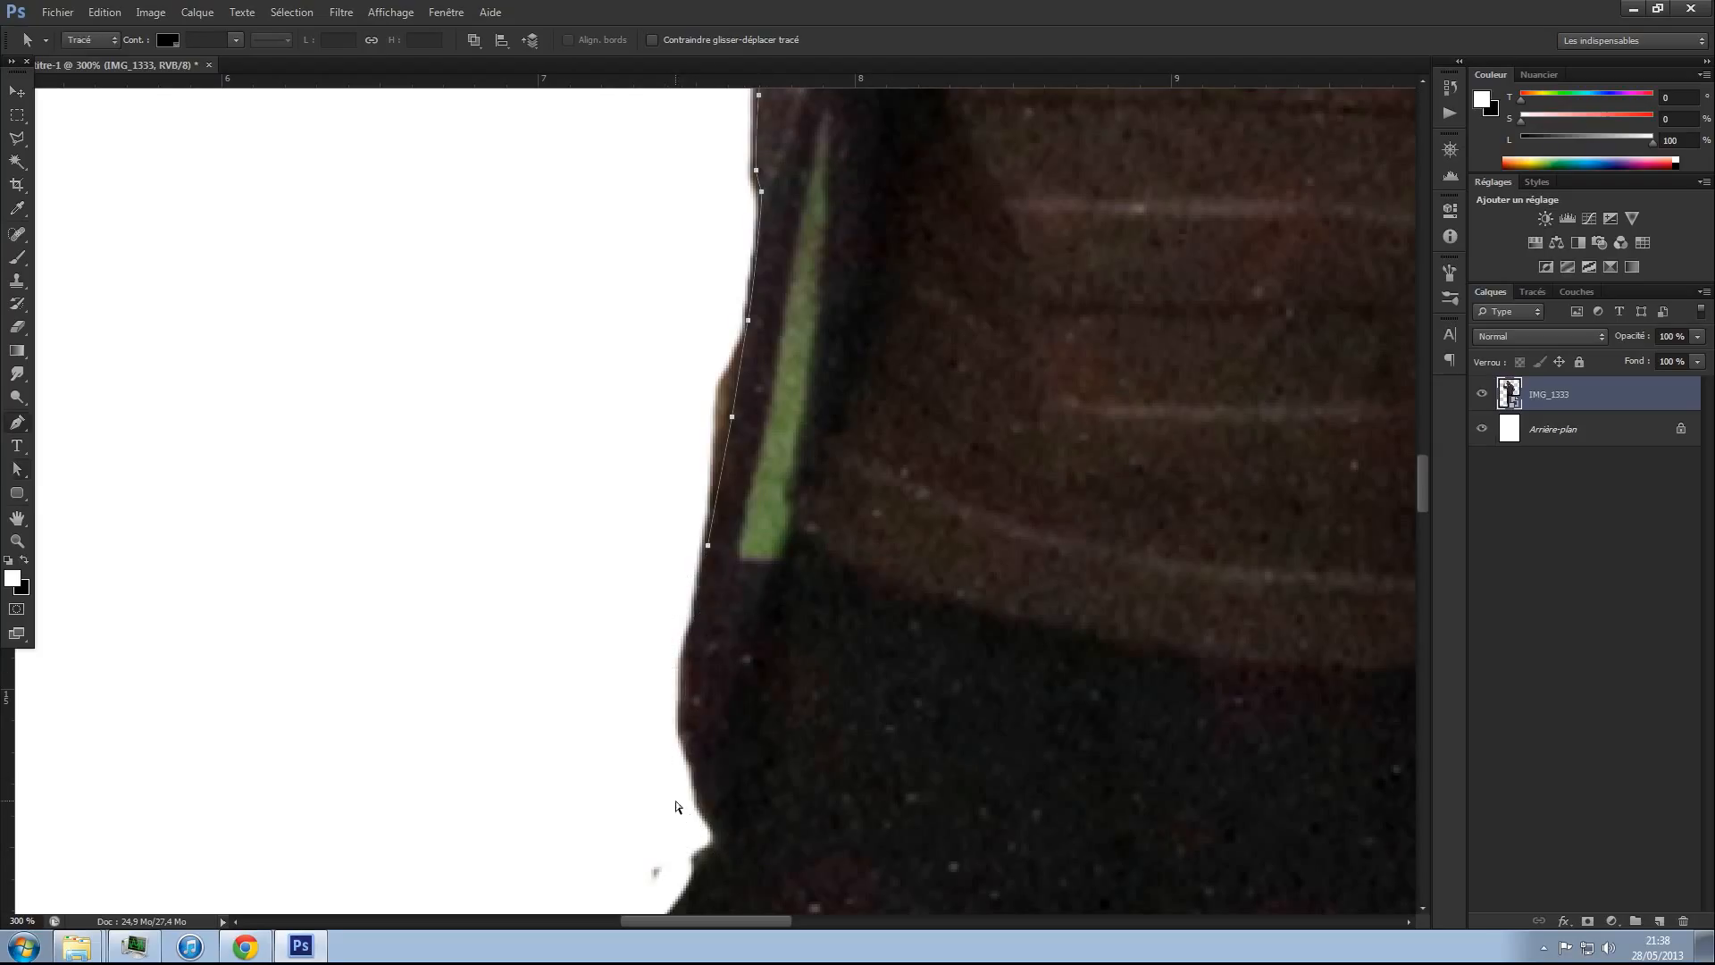
pyautogui.click(708, 547)
pyautogui.moveTo(768, 566); pyautogui.dragTo(796, 540)
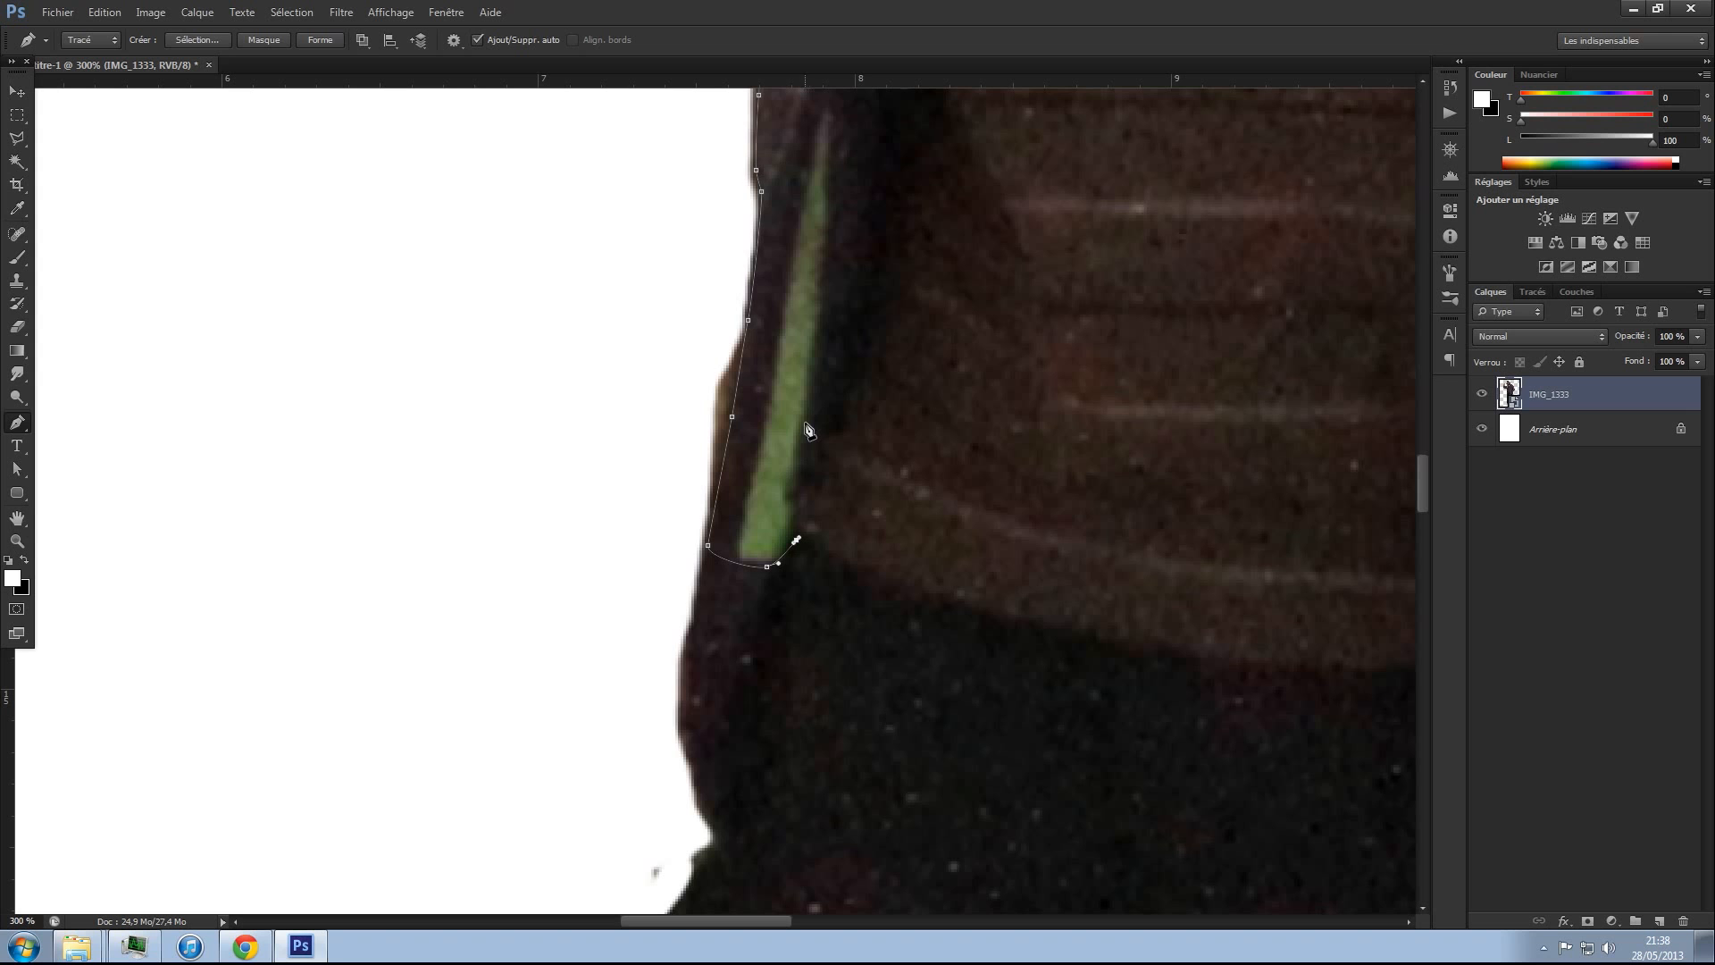
pyautogui.moveTo(787, 475); pyautogui.dragTo(664, 874)
pyautogui.moveTo(702, 749); pyautogui.dragTo(704, 726)
pyautogui.moveTo(718, 695); pyautogui.dragTo(743, 627)
pyautogui.moveTo(765, 486); pyautogui.dragTo(692, 697)
pyautogui.moveTo(710, 516); pyautogui.dragTo(711, 499)
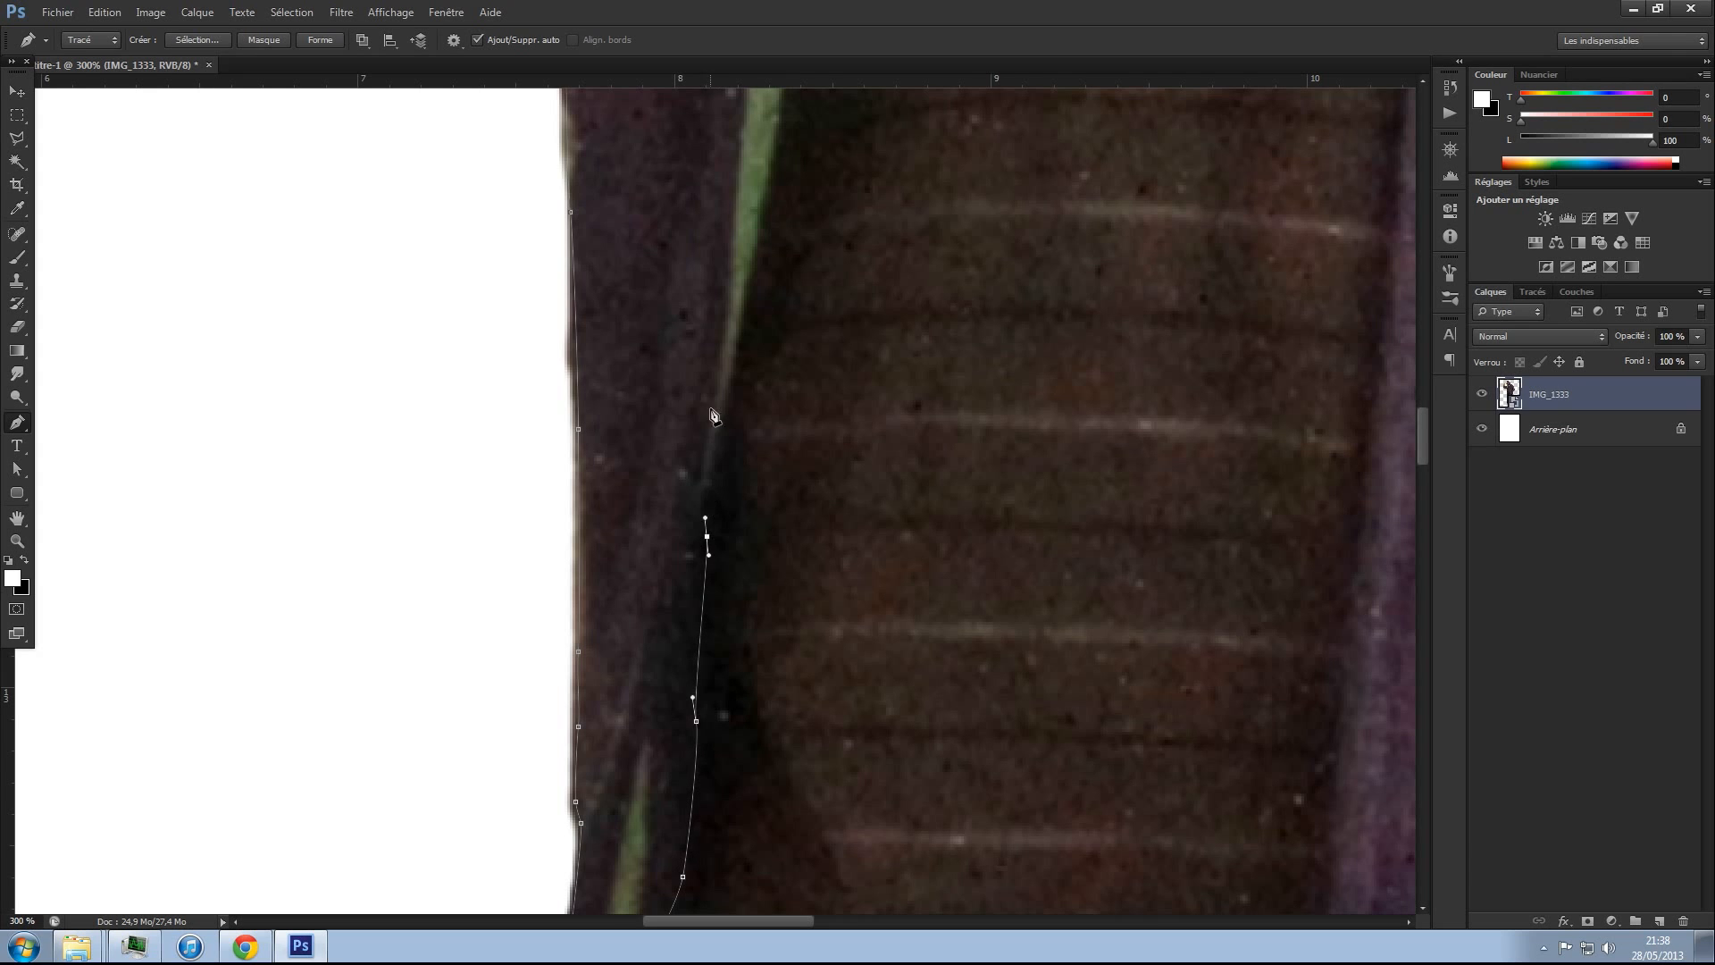
# - Extend the path up along the green lining beside the striped shirt toward the hood
pyautogui.moveTo(730, 335); pyautogui.dragTo(661, 606)
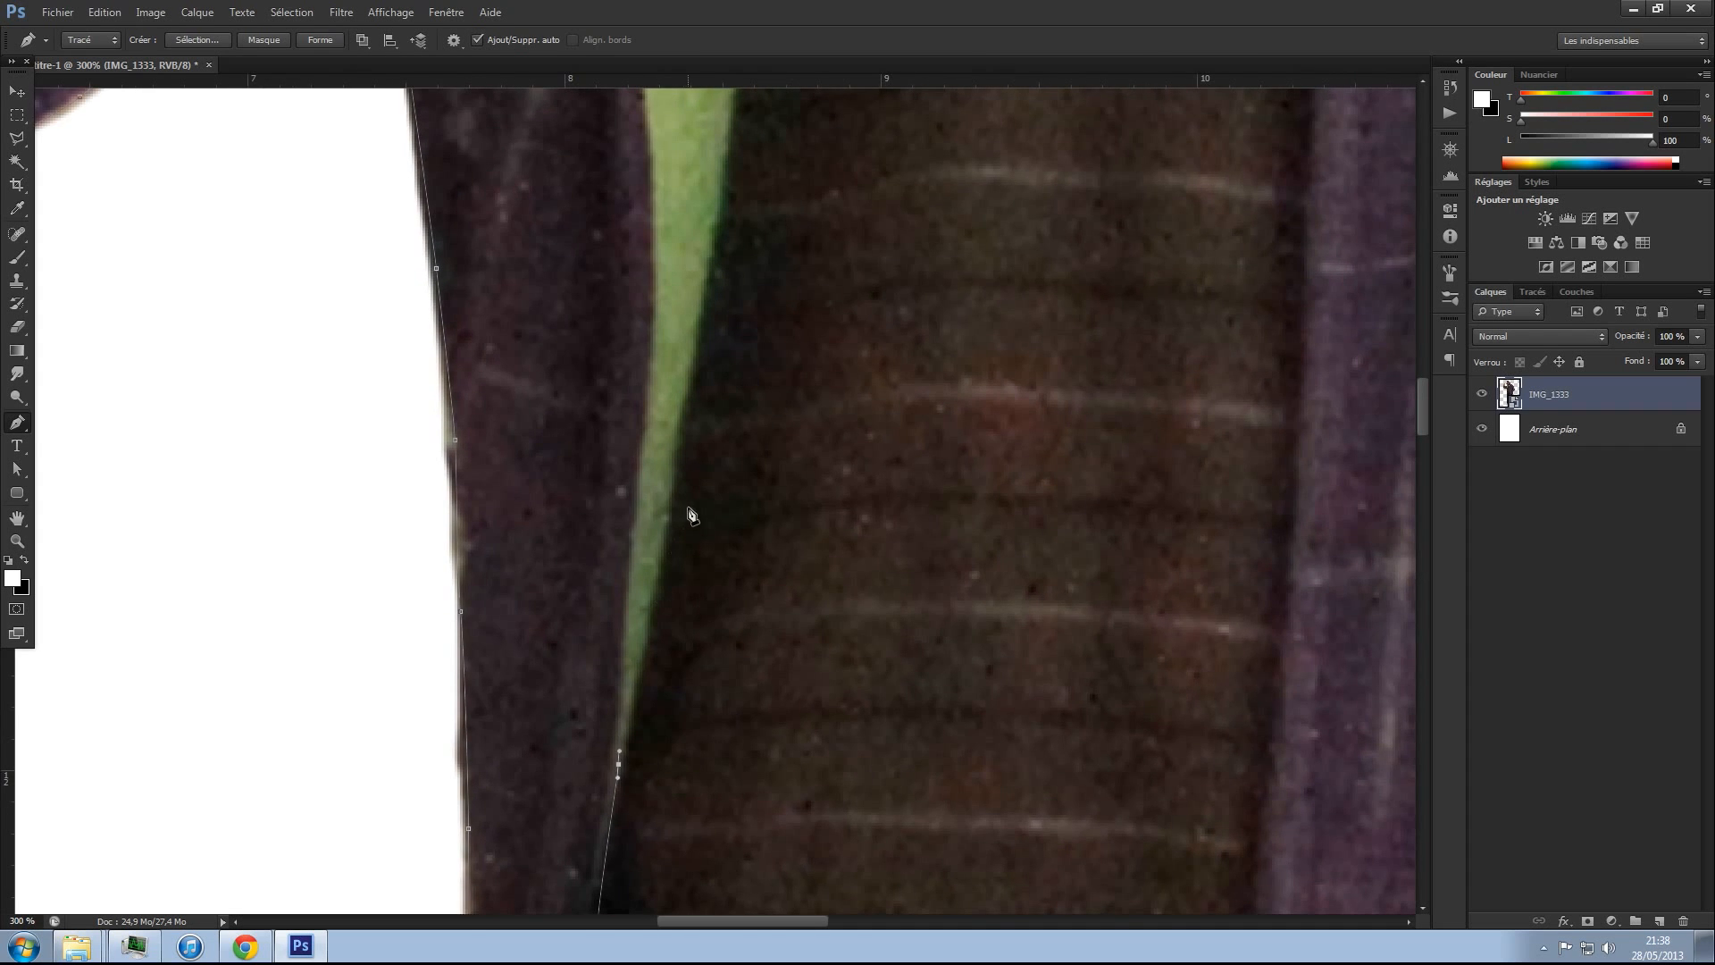
pyautogui.moveTo(677, 444); pyautogui.dragTo(679, 424)
pyautogui.moveTo(701, 252); pyautogui.dragTo(683, 485)
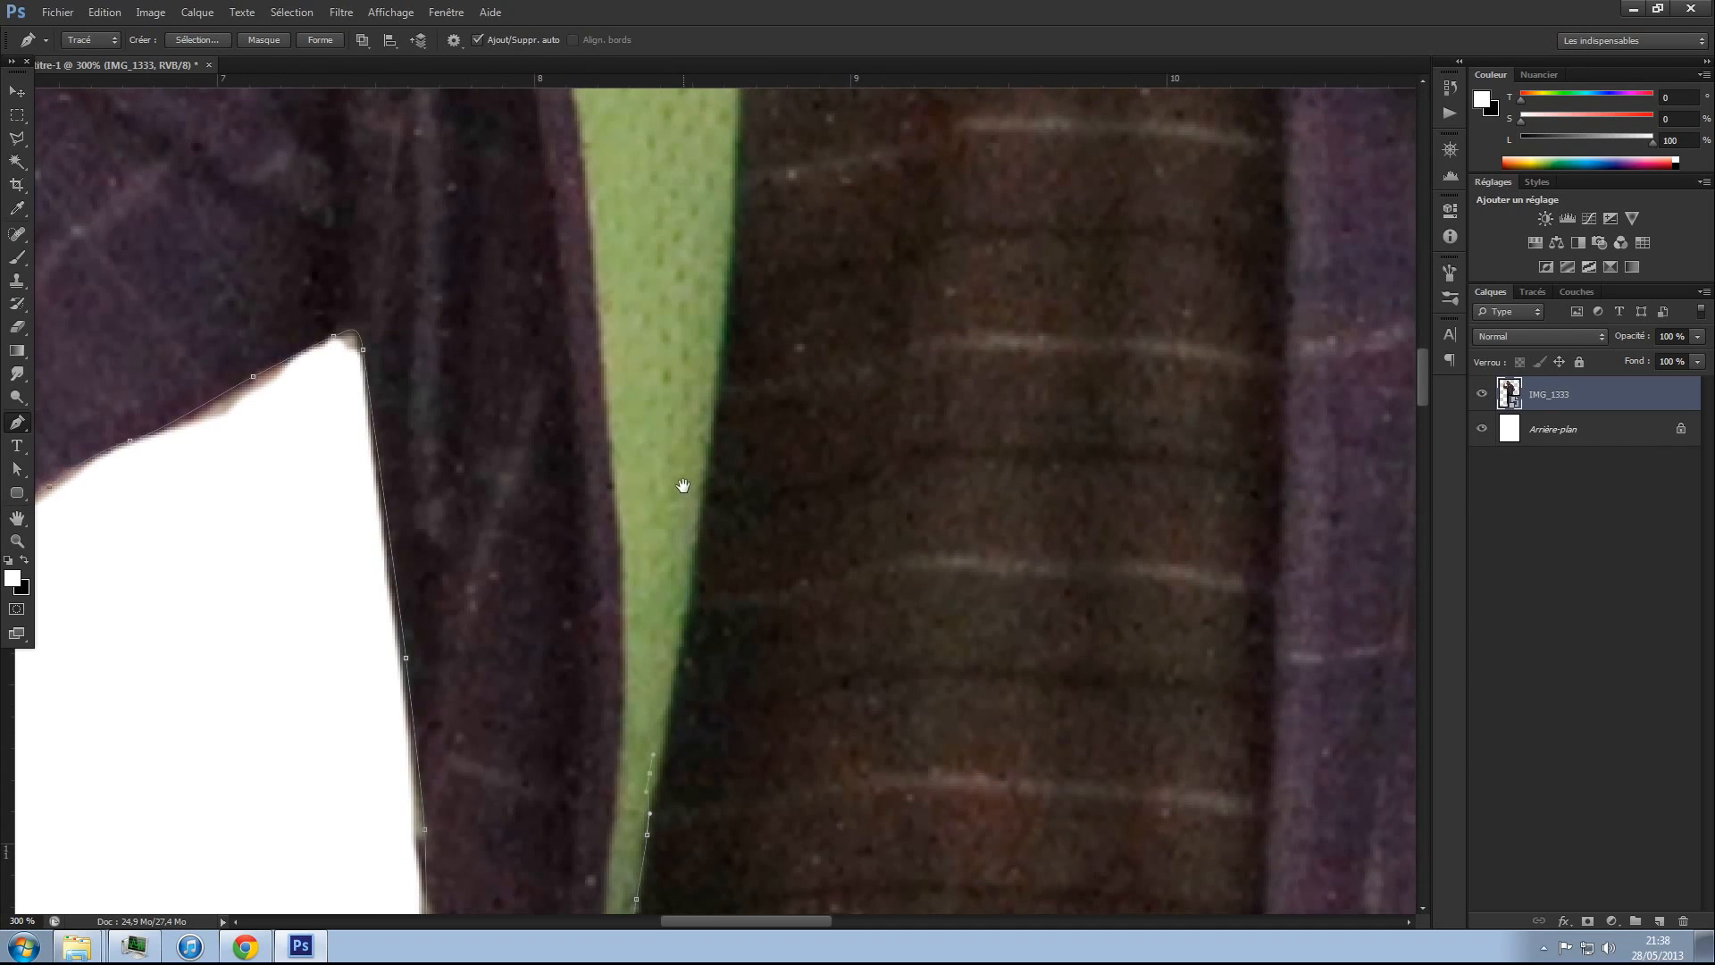
pyautogui.moveTo(712, 280); pyautogui.dragTo(685, 459)
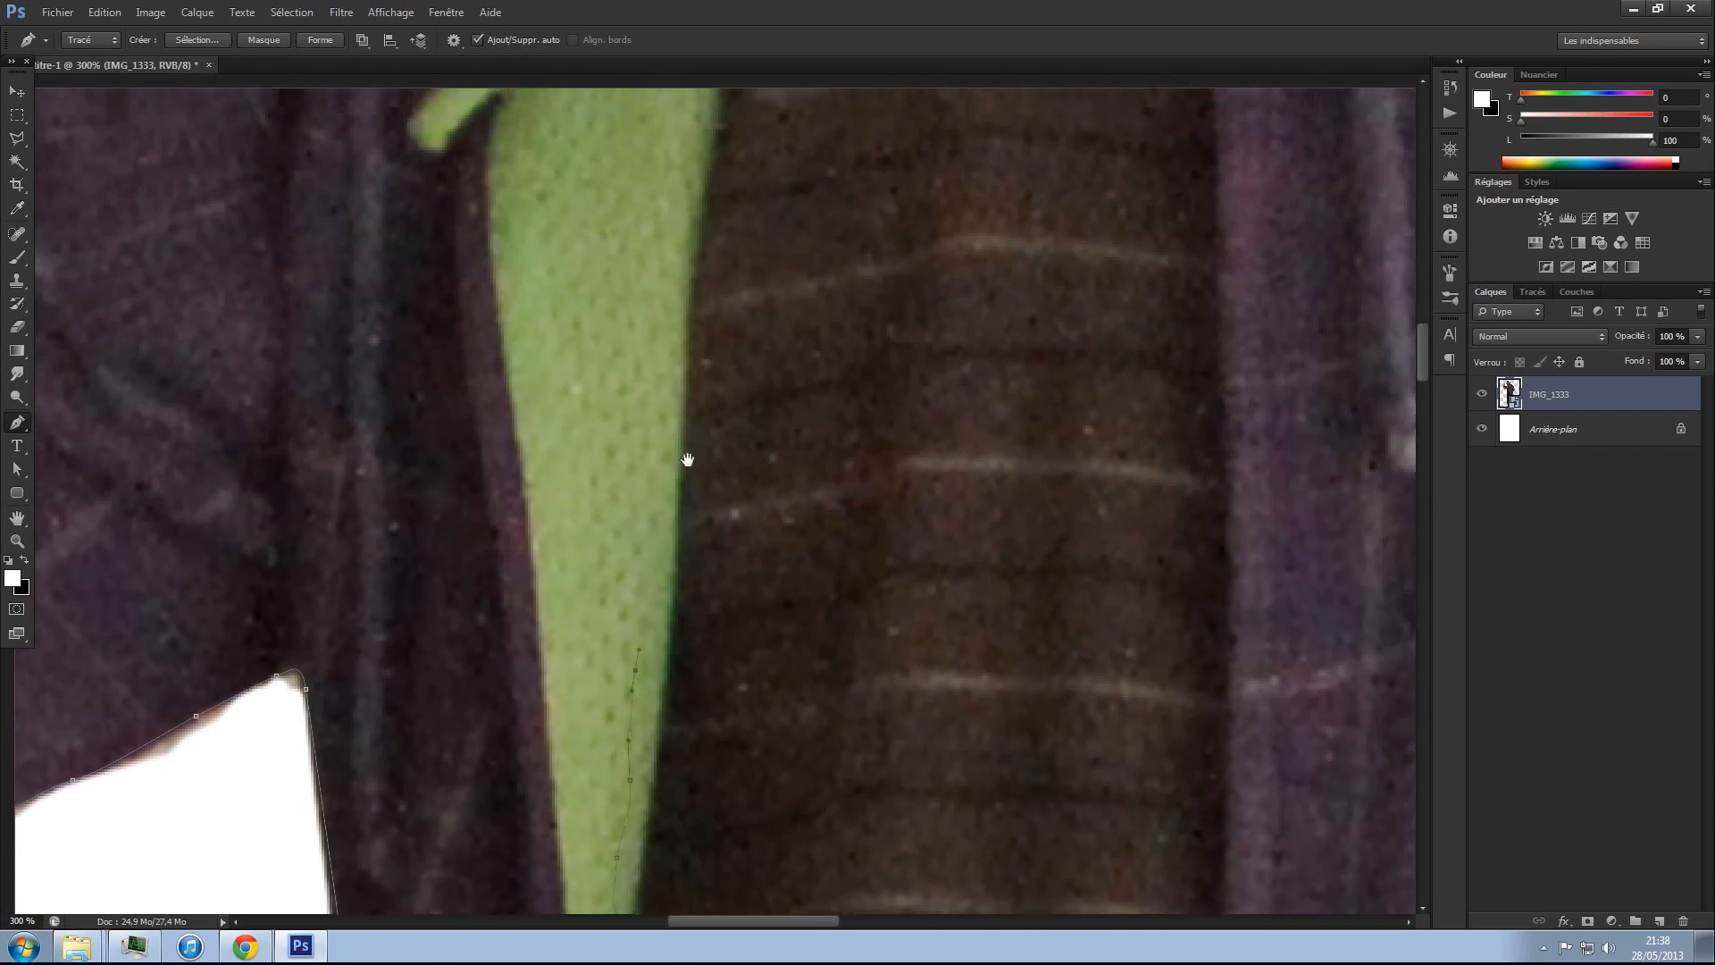
pyautogui.moveTo(661, 241); pyautogui.dragTo(643, 685)
pyautogui.moveTo(655, 436); pyautogui.dragTo(661, 404)
pyautogui.moveTo(678, 345); pyautogui.dragTo(652, 652)
# - Carry the path loosely up through the hood lining and across the face to the opposite side of the hood opening
pyautogui.moveTo(655, 558)
pyautogui.mouseDown()
pyautogui.moveTo(666, 646)
pyautogui.moveTo(668, 565)
pyautogui.mouseUp()
pyautogui.moveTo(656, 480); pyautogui.dragTo(651, 437)
pyautogui.moveTo(650, 364); pyautogui.dragTo(662, 328)
pyautogui.moveTo(677, 308); pyautogui.dragTo(685, 276)
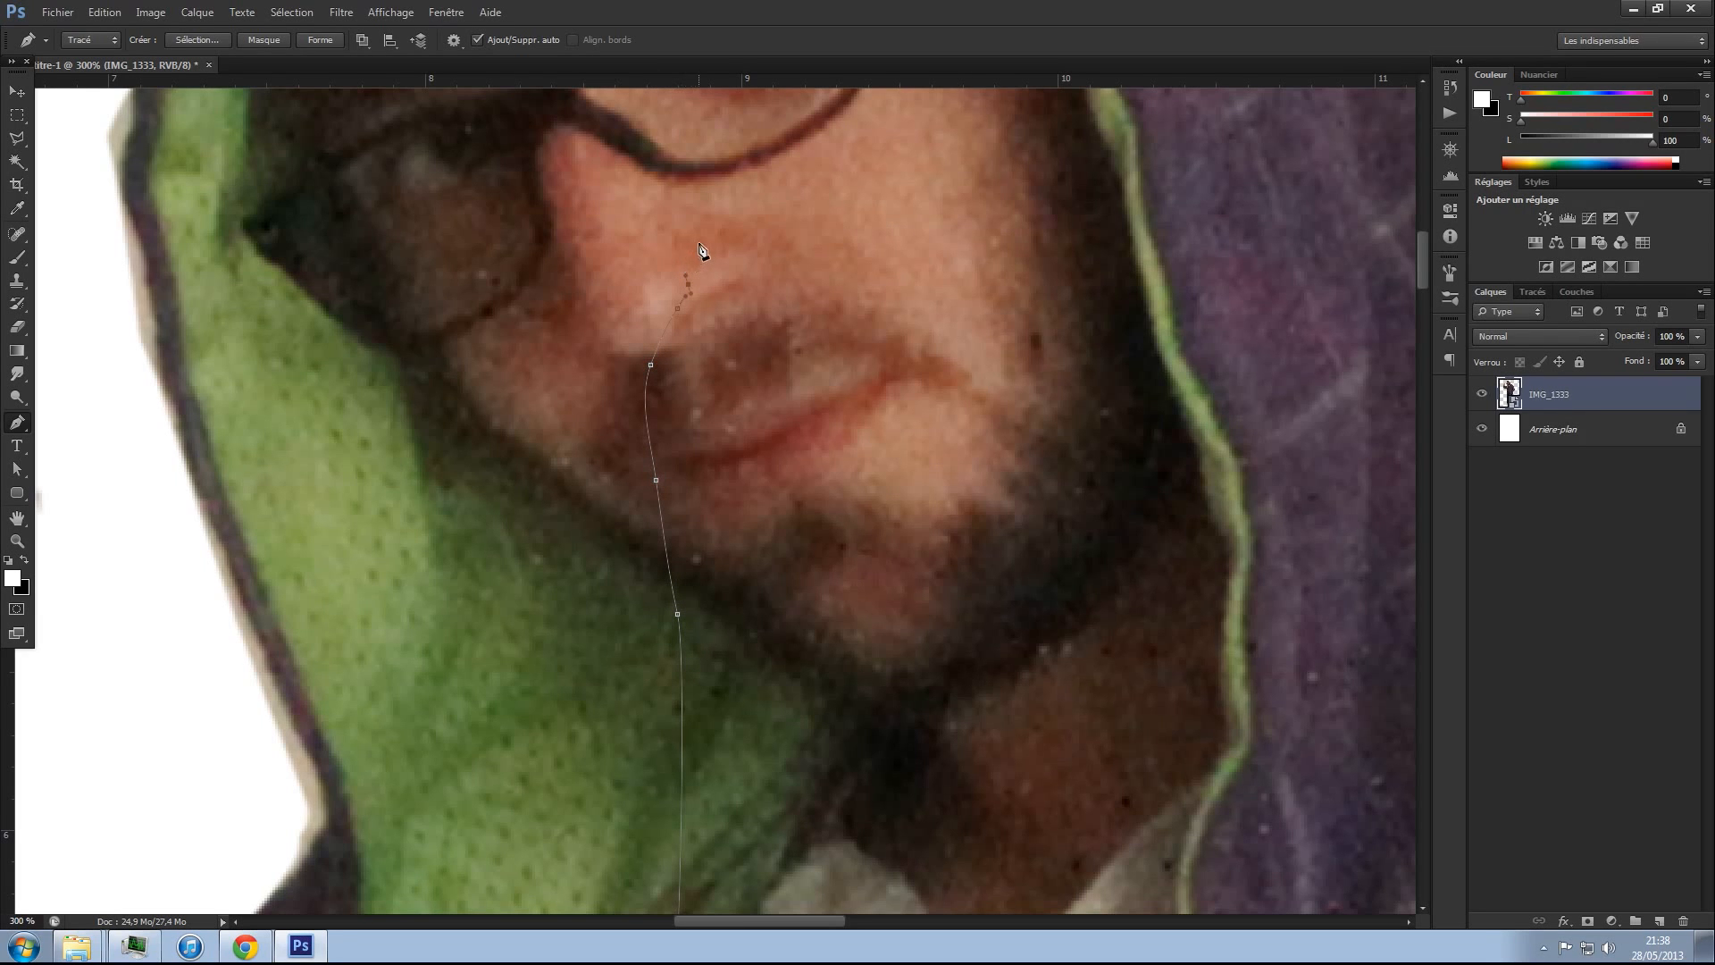
pyautogui.moveTo(969, 305); pyautogui.dragTo(990, 321)
pyautogui.moveTo(1009, 332); pyautogui.dragTo(1019, 336)
pyautogui.moveTo(1034, 340); pyautogui.dragTo(1071, 363)
pyautogui.moveTo(1081, 367); pyautogui.dragTo(1090, 370)
pyautogui.moveTo(1103, 372); pyautogui.dragTo(1150, 389)
pyautogui.moveTo(1162, 394); pyautogui.dragTo(1171, 399)
# - Extend the path down the green edging on the far side of the hood opening to beside the shirt collar
pyautogui.moveTo(1227, 509); pyautogui.dragTo(1227, 513)
pyautogui.moveTo(1232, 613); pyautogui.dragTo(1101, 386)
pyautogui.moveTo(1137, 444); pyautogui.dragTo(1113, 501)
pyautogui.moveTo(1091, 709); pyautogui.dragTo(1094, 741)
pyautogui.moveTo(1088, 755); pyautogui.dragTo(1087, 760)
pyautogui.moveTo(1083, 766); pyautogui.dragTo(913, 251)
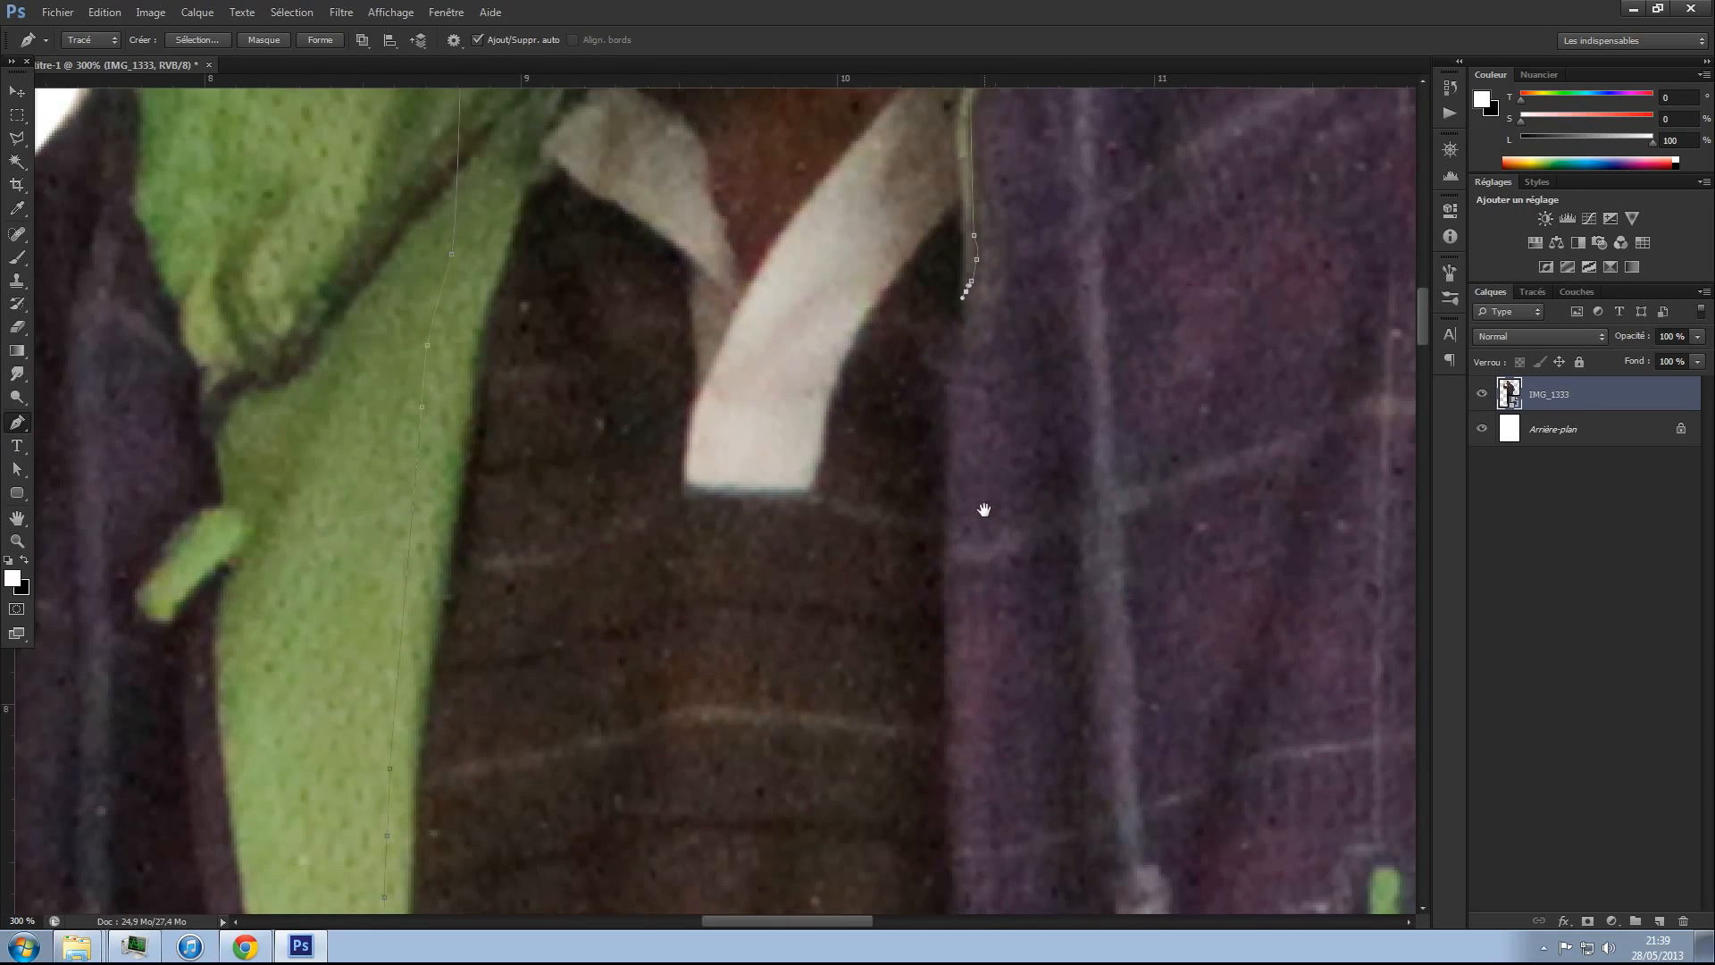
# - Continue the path from the collar down the jacket's front edge along the upper part of the striped shirt
pyautogui.moveTo(953, 329); pyautogui.dragTo(947, 335)
pyautogui.moveTo(936, 343); pyautogui.dragTo(932, 366)
pyautogui.moveTo(941, 385); pyautogui.dragTo(946, 391)
pyautogui.moveTo(947, 552); pyautogui.dragTo(948, 562)
pyautogui.moveTo(958, 800); pyautogui.dragTo(934, 629)
pyautogui.moveTo(936, 701); pyautogui.dragTo(936, 702)
pyautogui.moveTo(934, 712); pyautogui.dragTo(935, 724)
pyautogui.moveTo(934, 741); pyautogui.dragTo(936, 761)
pyautogui.moveTo(915, 863); pyautogui.dragTo(894, 435)
# - Carry the path down the jacket's front edge beside the middle of the striped shirt
pyautogui.click(895, 462)
pyautogui.click(890, 486)
pyautogui.click(897, 504)
pyautogui.click(895, 539)
pyautogui.click(890, 575)
pyautogui.moveTo(887, 612); pyautogui.dragTo(886, 633)
pyautogui.moveTo(883, 823); pyautogui.dragTo(883, 867)
pyautogui.moveTo(922, 801); pyautogui.dragTo(917, 292)
pyautogui.moveTo(893, 357); pyautogui.dragTo(890, 386)
pyautogui.moveTo(855, 768); pyautogui.dragTo(824, 554)
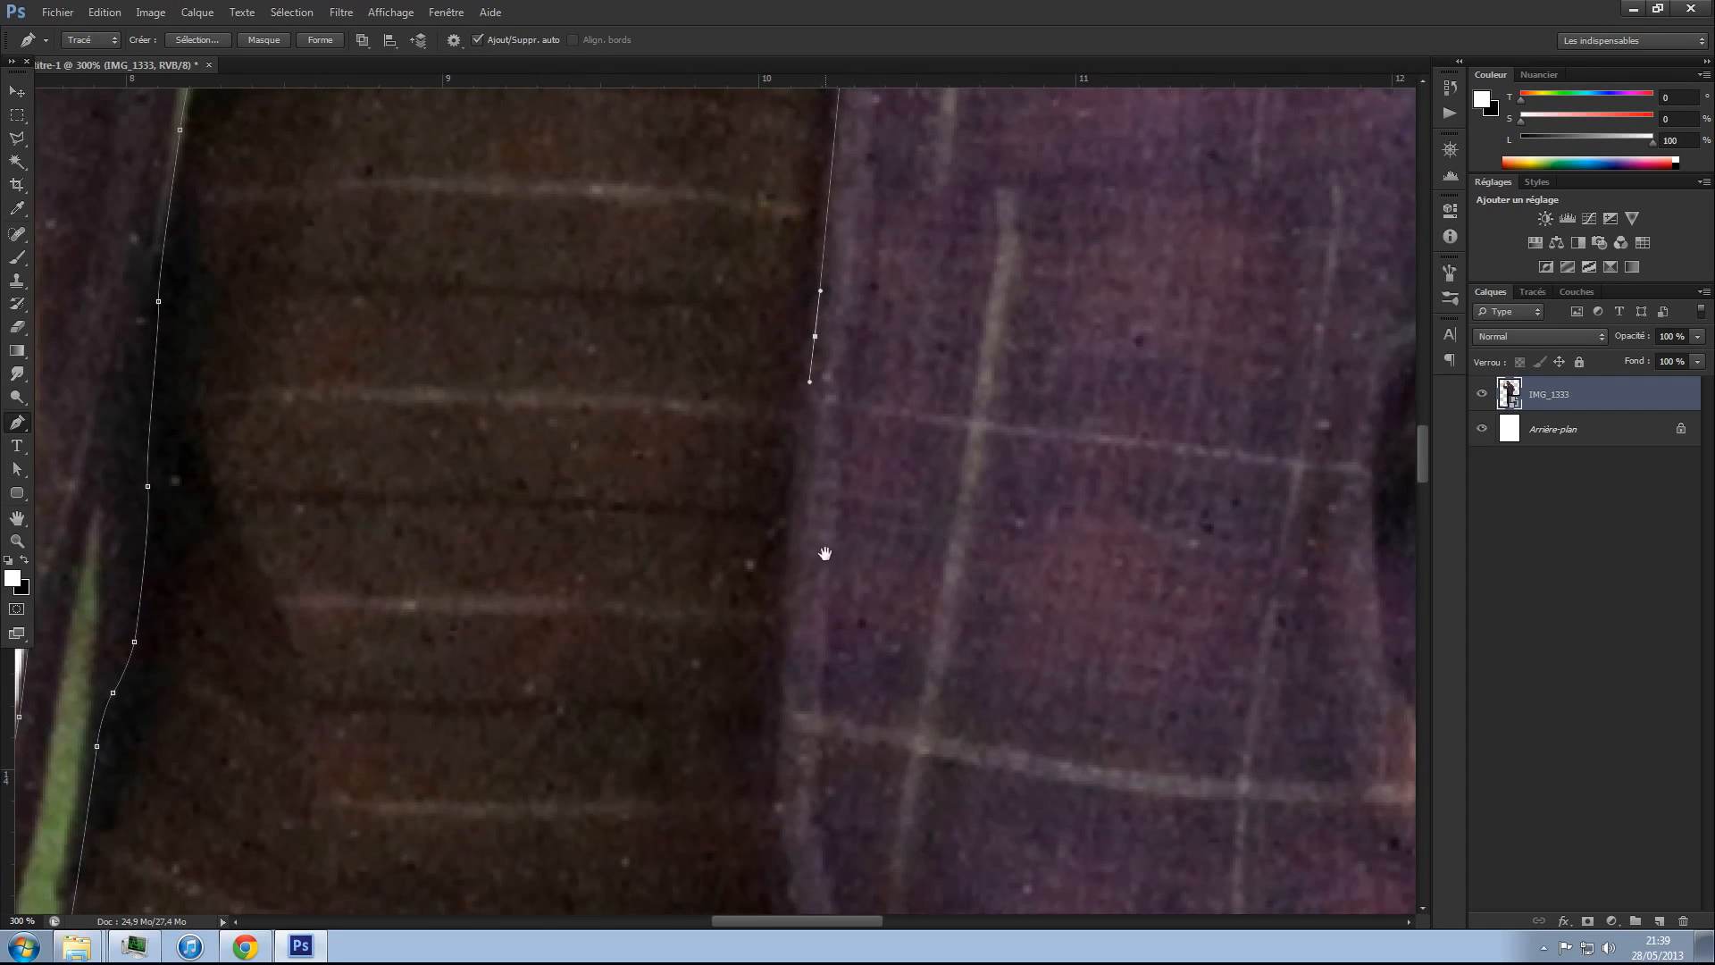
# - Add anchor points along the lower part of the jacket's front edge, following the striped shirt toward the hem
pyautogui.click(785, 609)
pyautogui.click(783, 646)
pyautogui.click(777, 687)
pyautogui.click(777, 716)
pyautogui.click(777, 738)
pyautogui.moveTo(777, 809); pyautogui.dragTo(823, 582)
pyautogui.click(780, 836)
pyautogui.click(786, 857)
pyautogui.moveTo(770, 332); pyautogui.dragTo(772, 339)
pyautogui.moveTo(778, 366); pyautogui.dragTo(780, 381)
pyautogui.click(777, 498)
pyautogui.moveTo(830, 693); pyautogui.dragTo(849, 570)
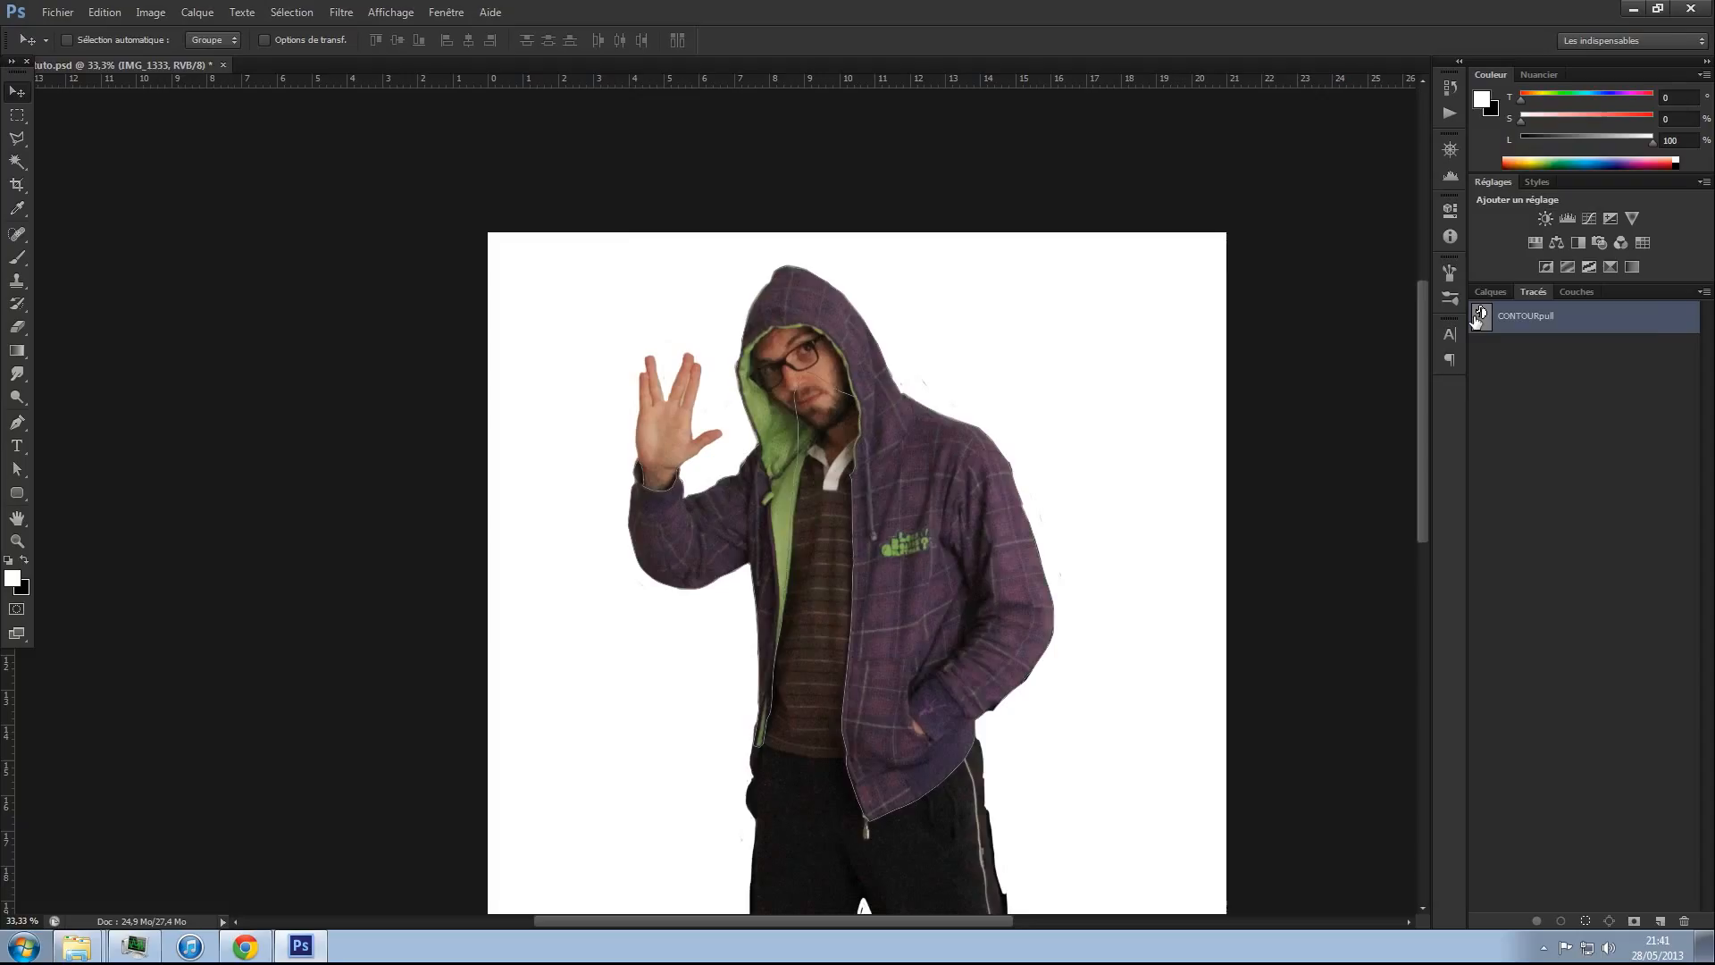
# - Make a new selection from the CONTOURpull path with a 0-pixel radius, and deselect it
pyautogui.rightClick(1477, 322)
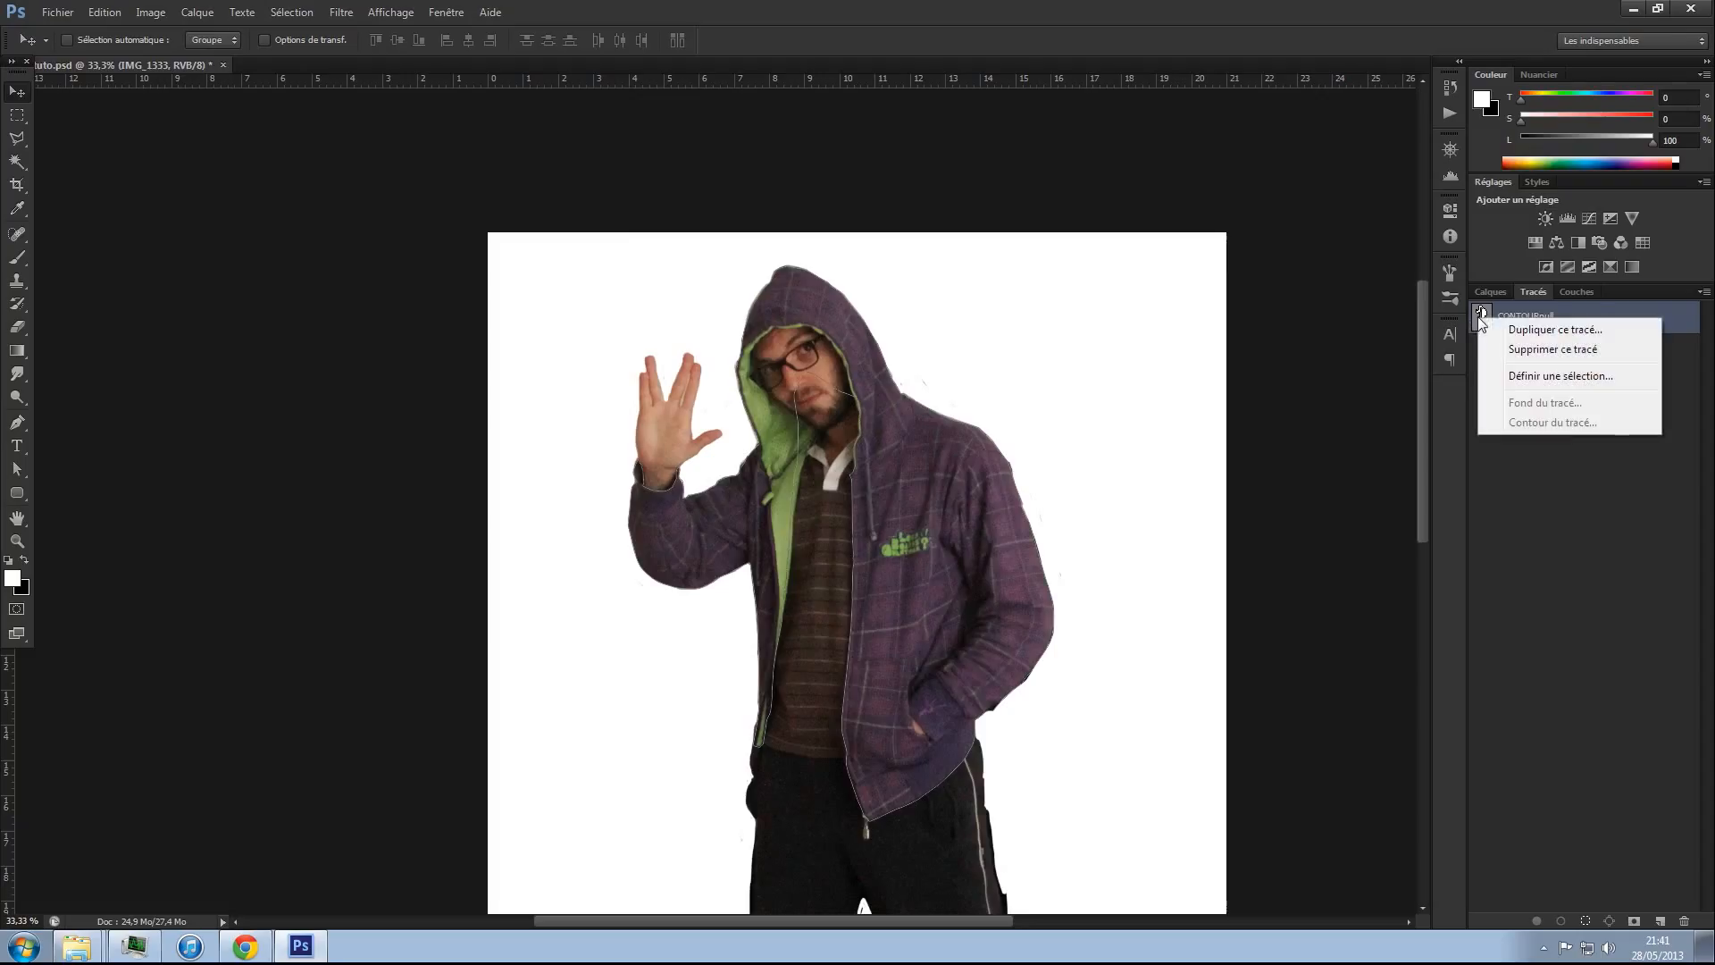
pyautogui.click(1541, 376)
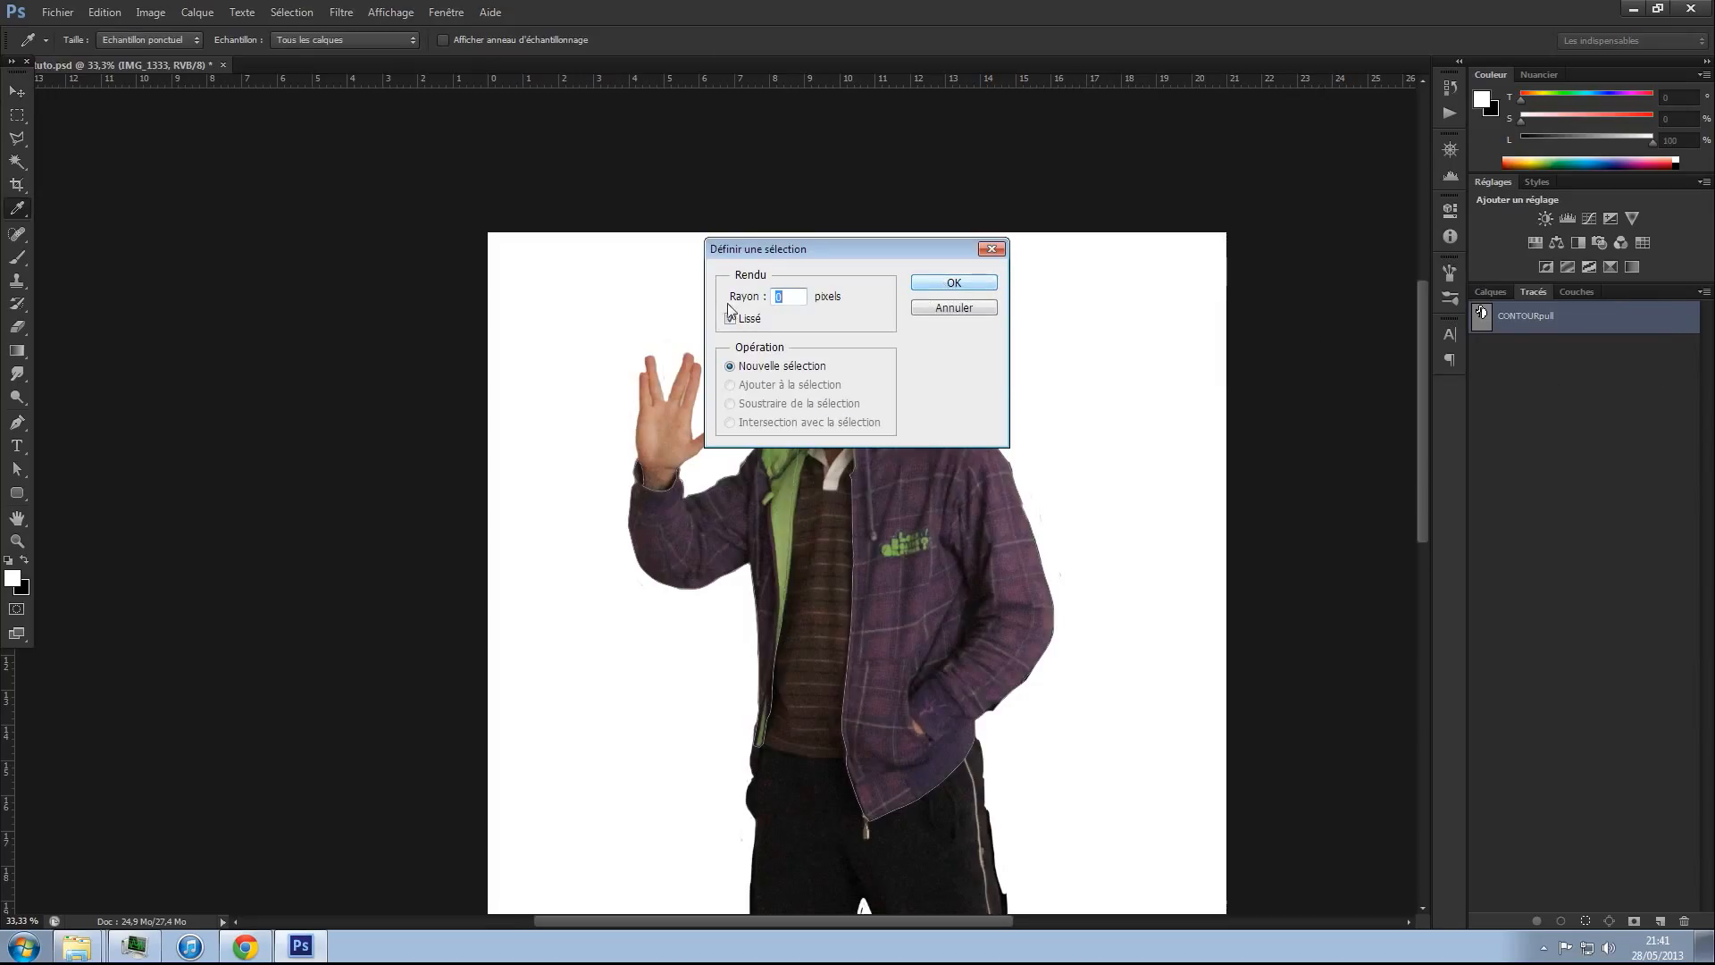
pyautogui.click(941, 286)
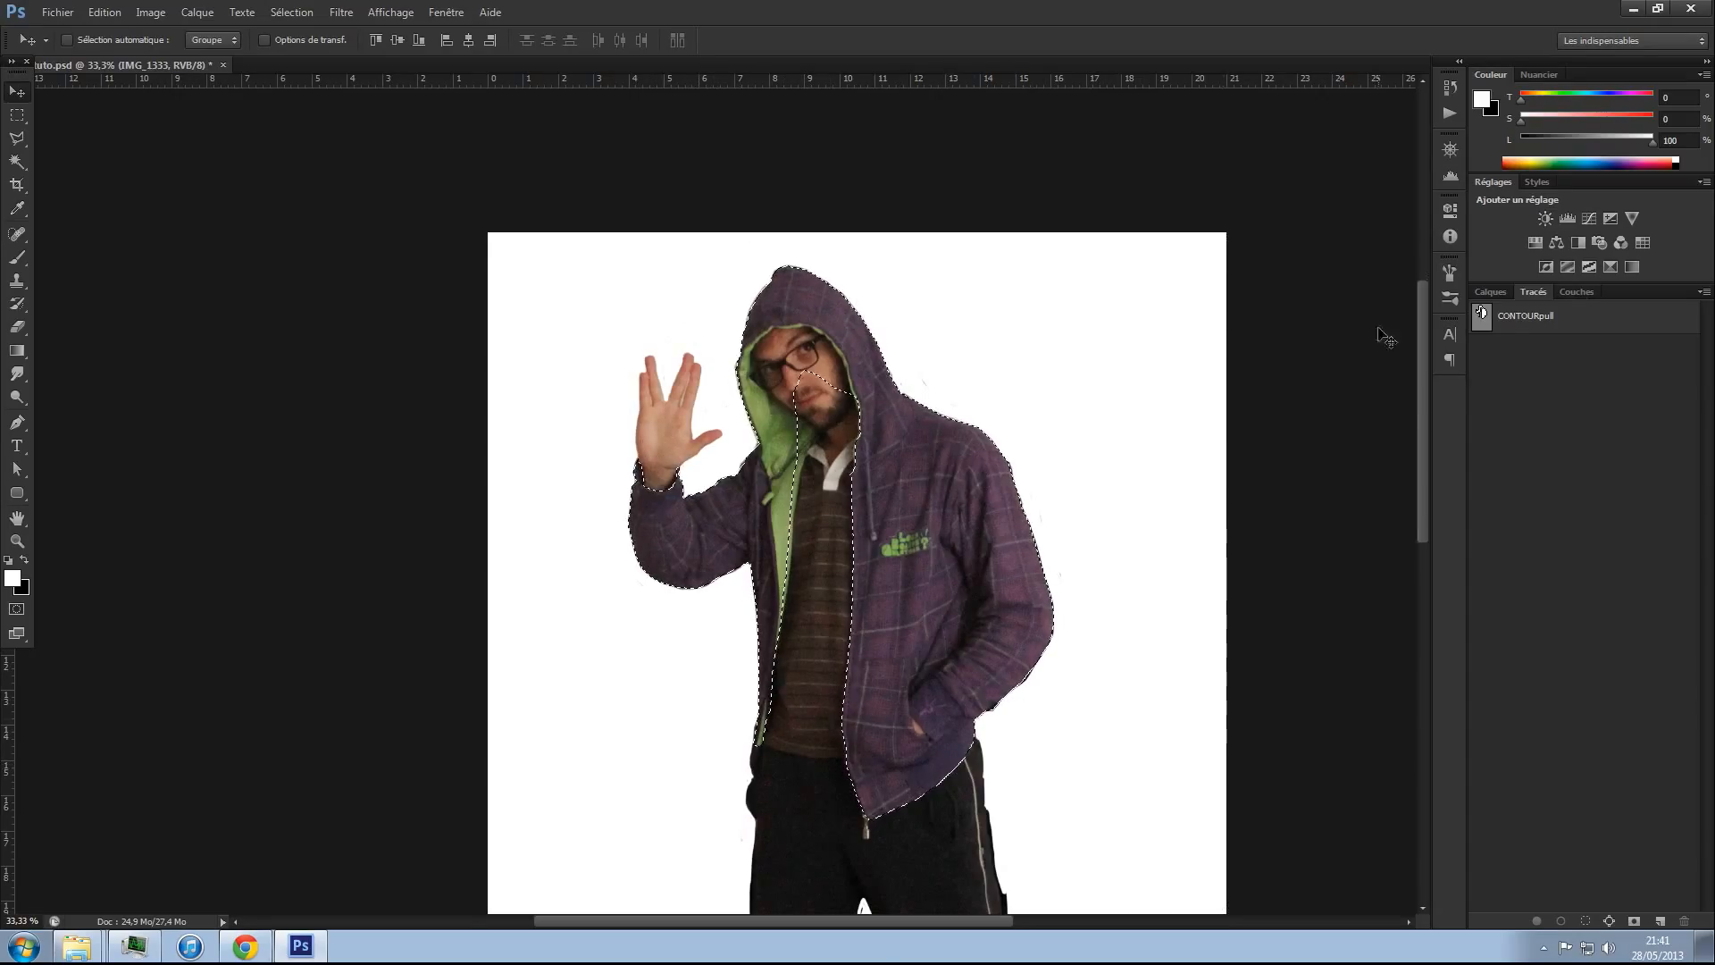
pyautogui.hotkey('ctrl', 'd')
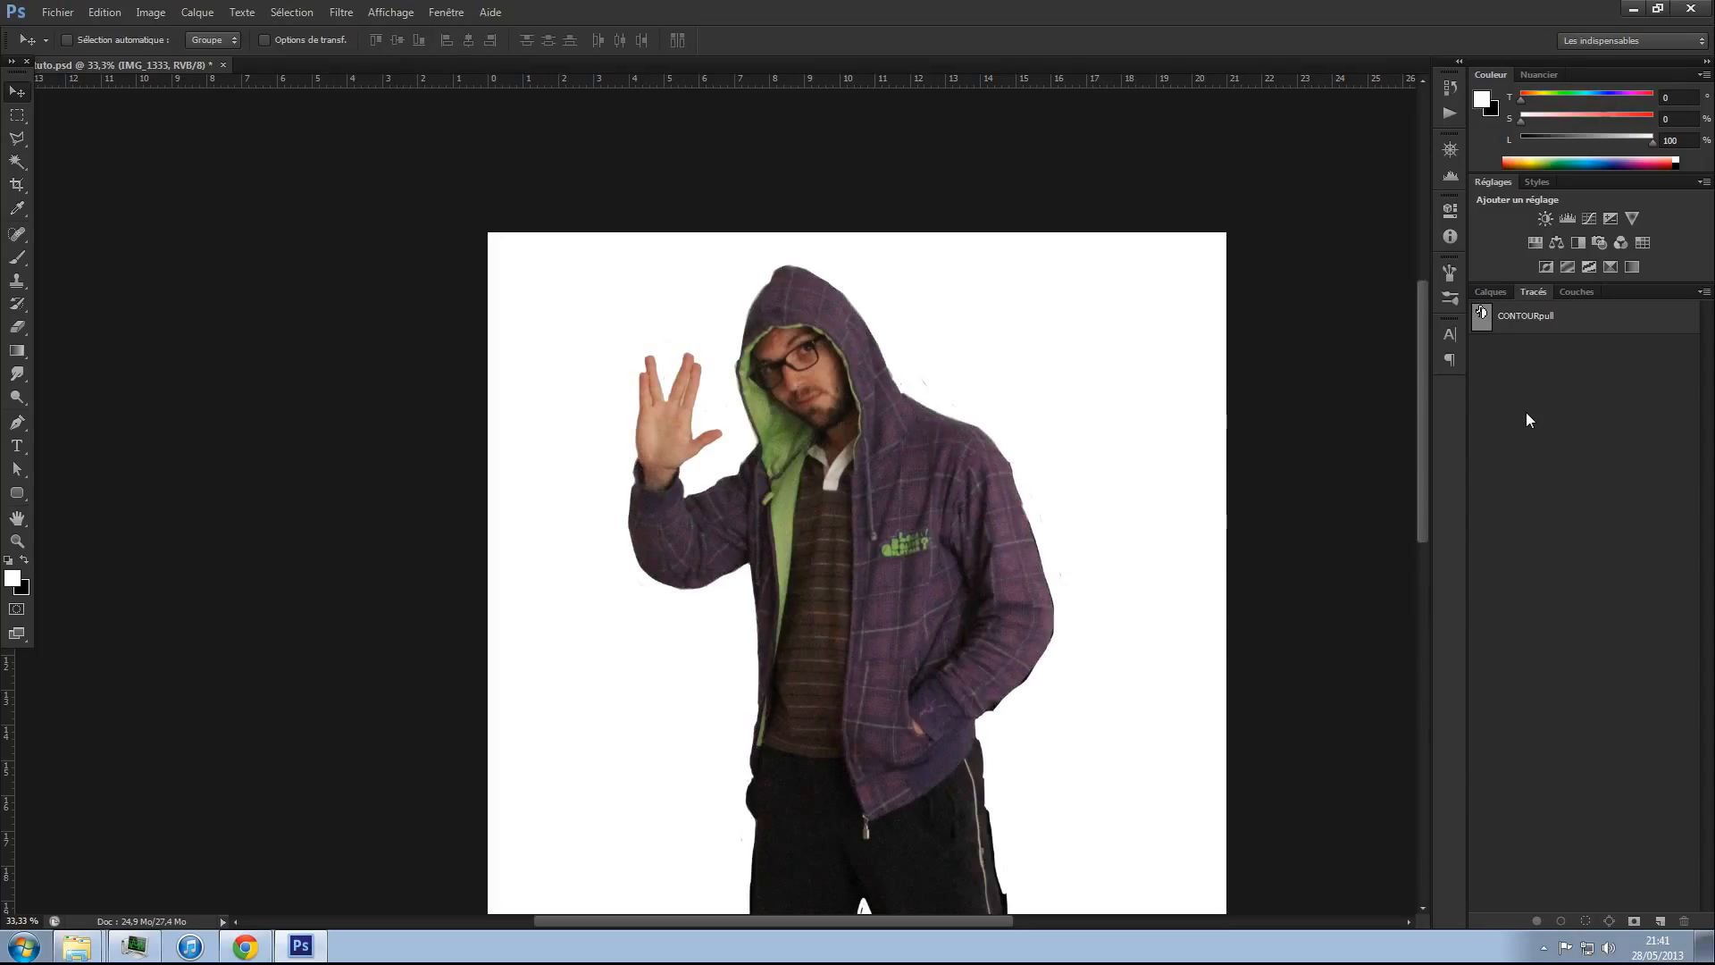
# - Load the CONTOURpull path directly as a selection and clear that selection
pyautogui.keyDown('ctrl'); pyautogui.click(1484, 314); pyautogui.keyUp('ctrl')
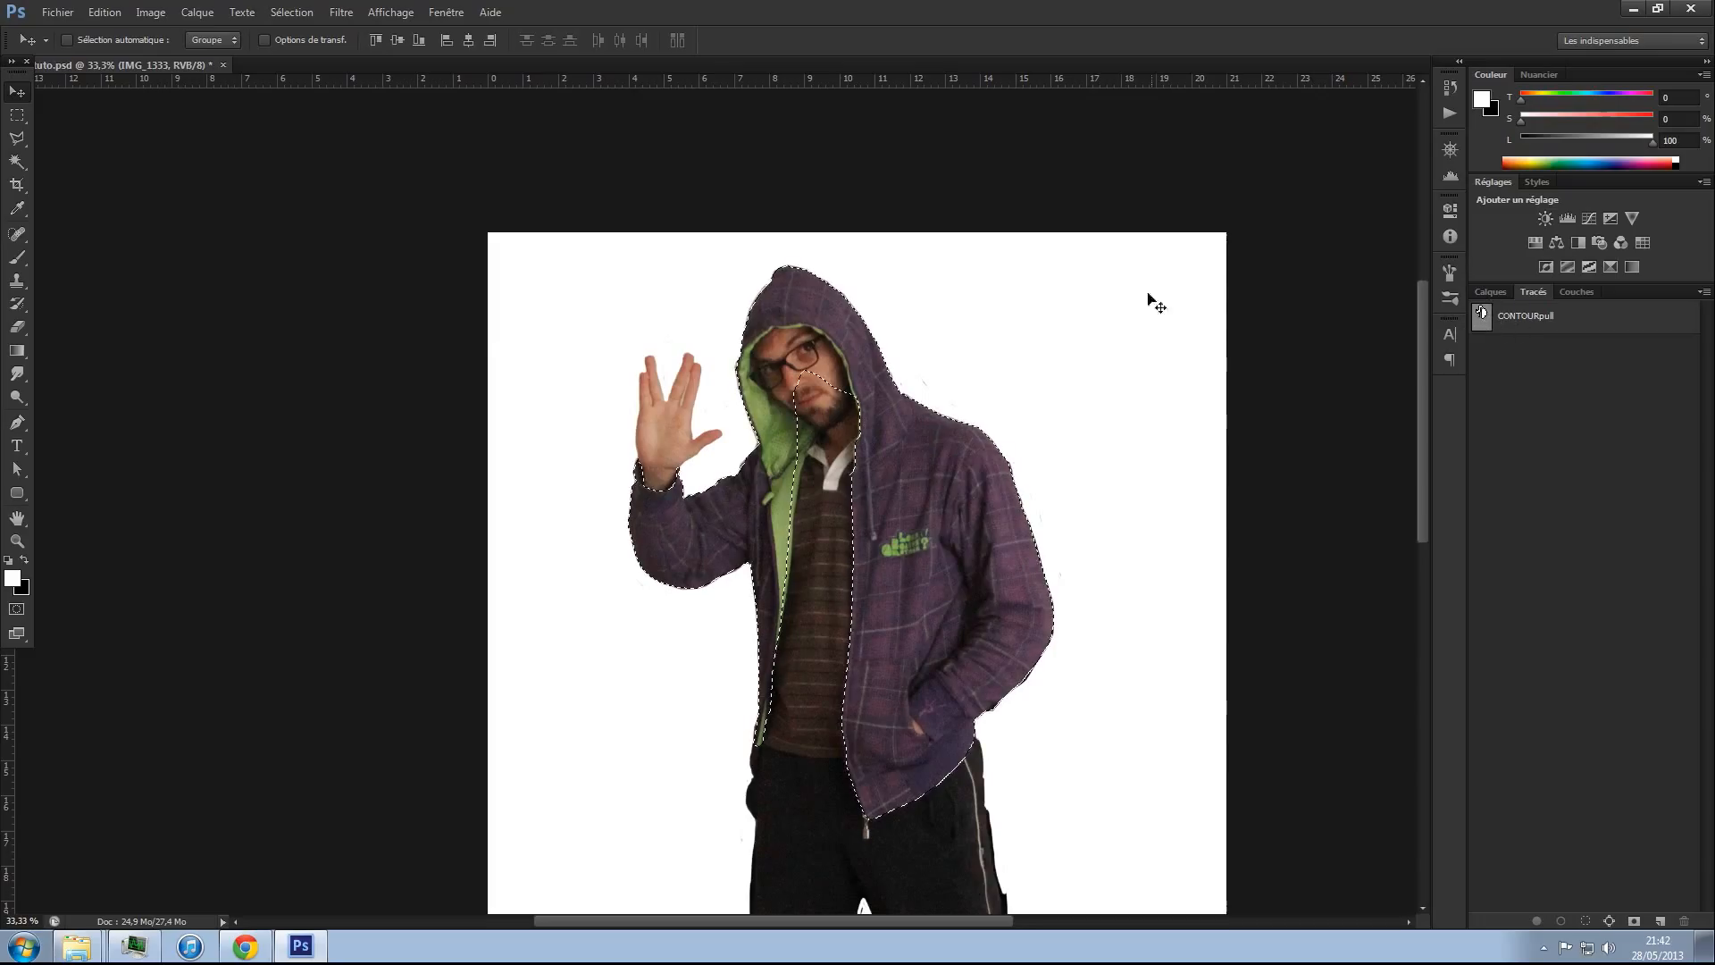
pyautogui.rightClick(1485, 318)
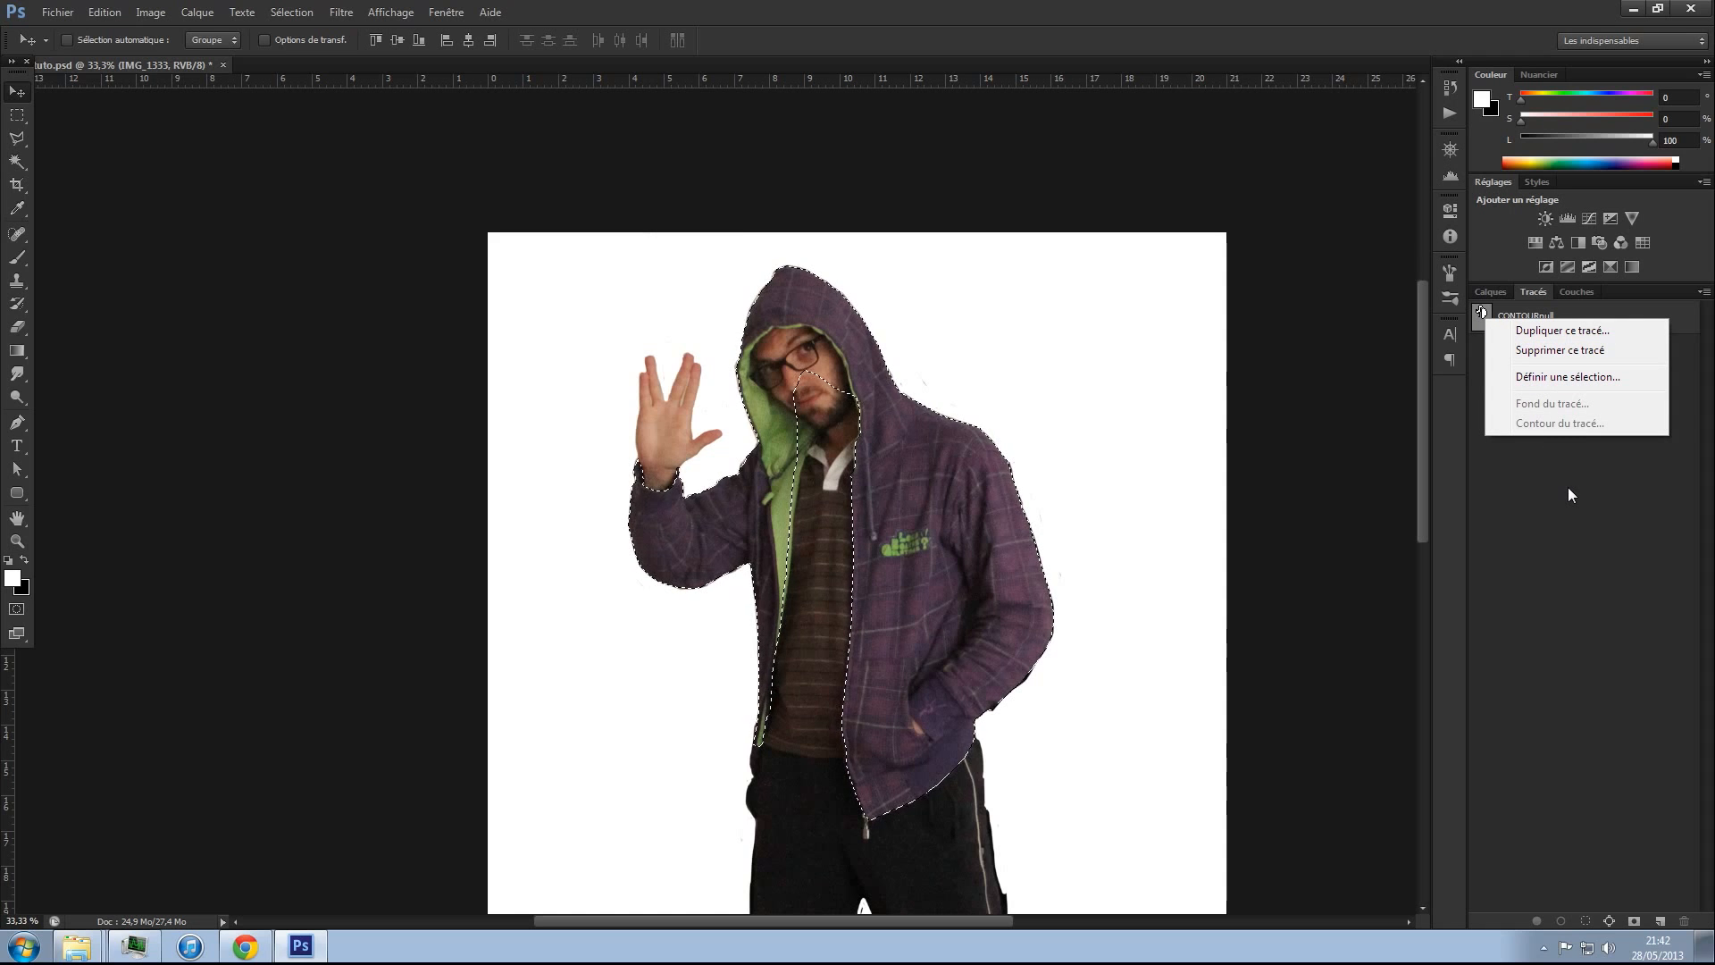
pyautogui.click(1557, 426)
pyautogui.hotkey('ctrl', 'd')
# - Convert the CONTOURpull path to a selection with a 0-pixel radius and add a new layer above IMG_1333
pyautogui.rightClick(1485, 317)
pyautogui.click(1523, 366)
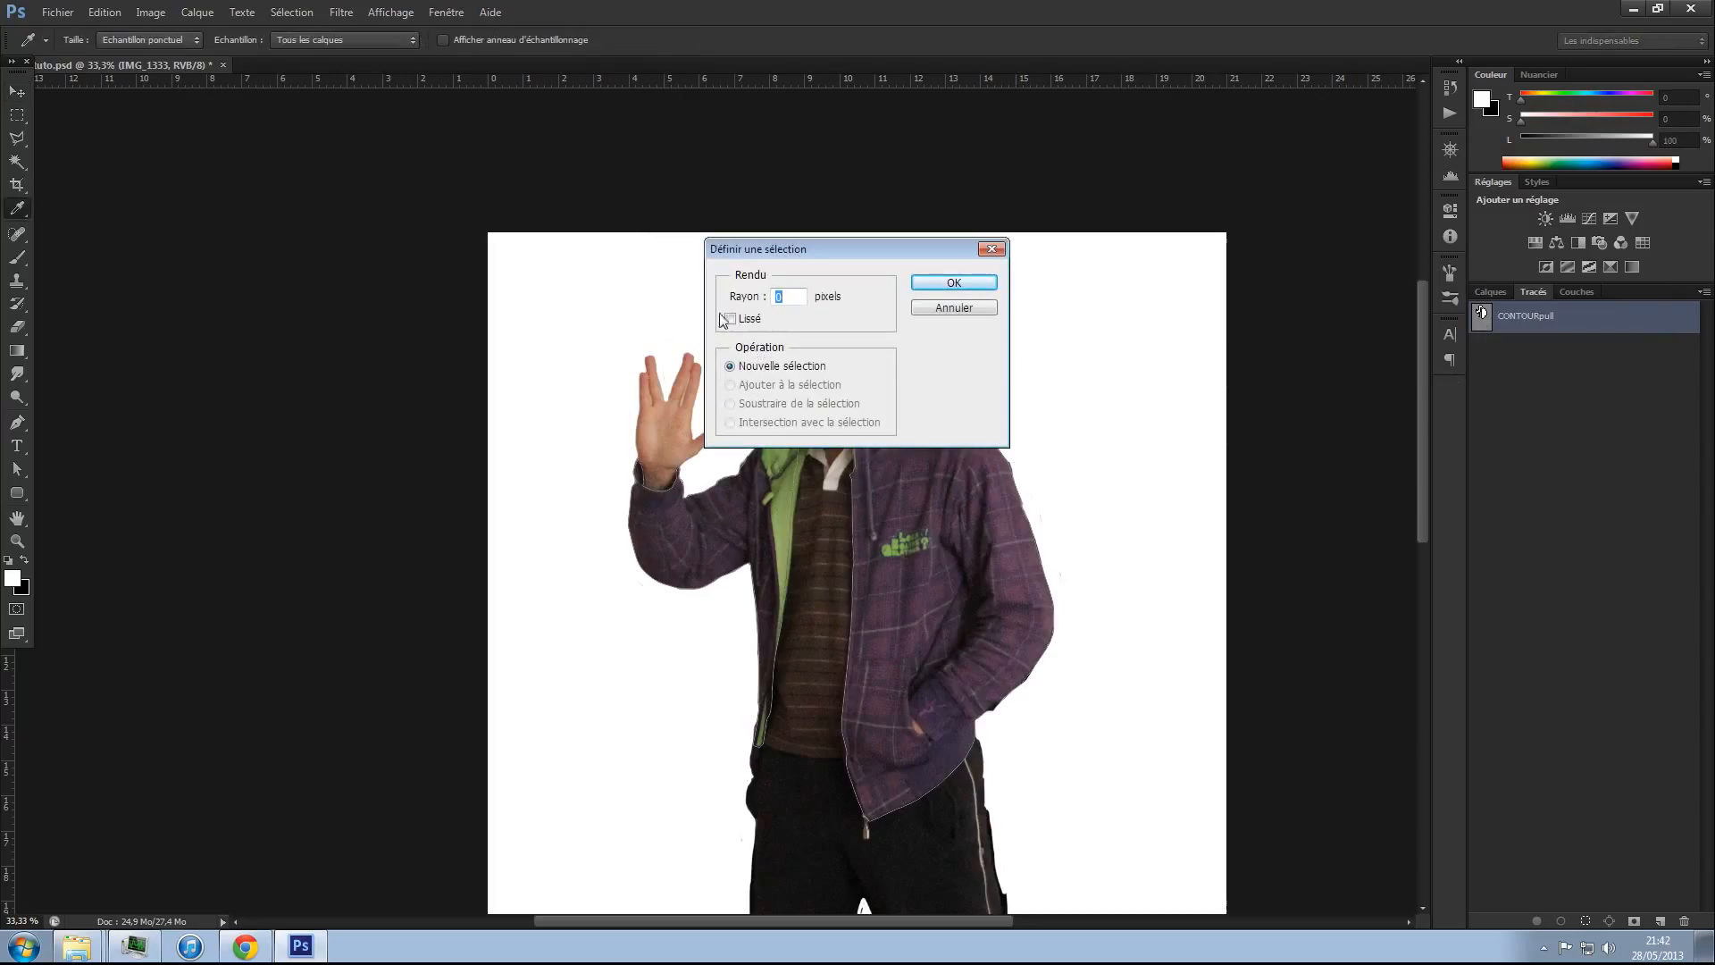
pyautogui.press('Return')
pyautogui.press('v')
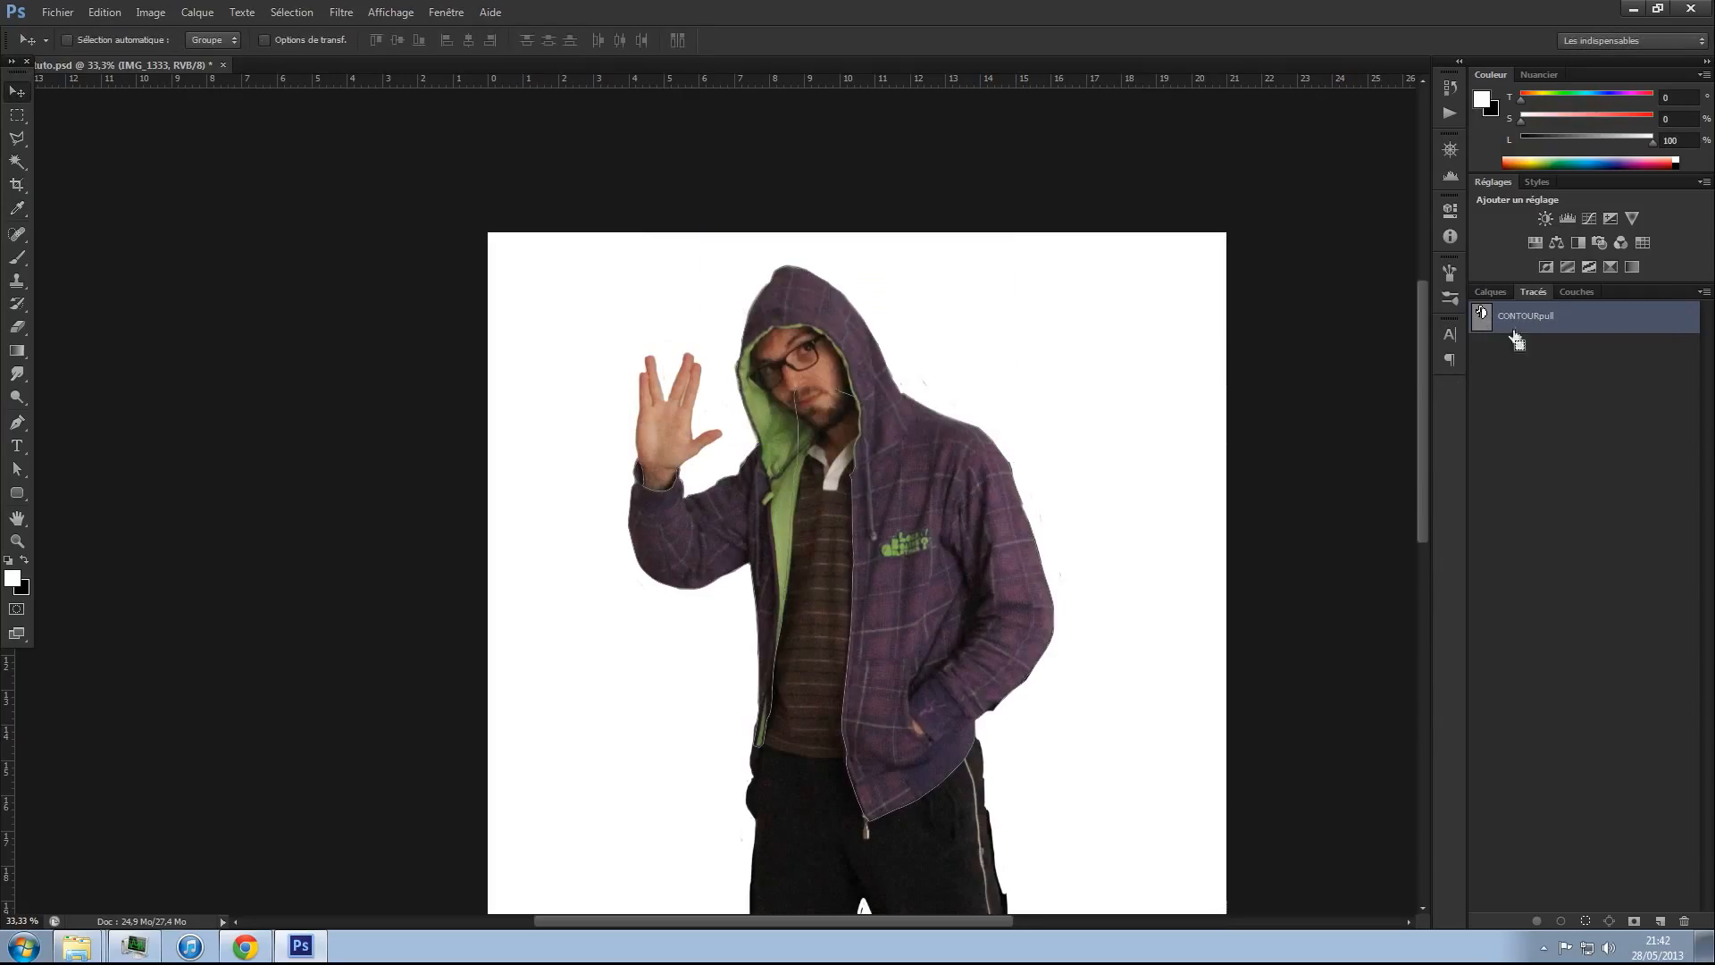
pyautogui.click(1490, 291)
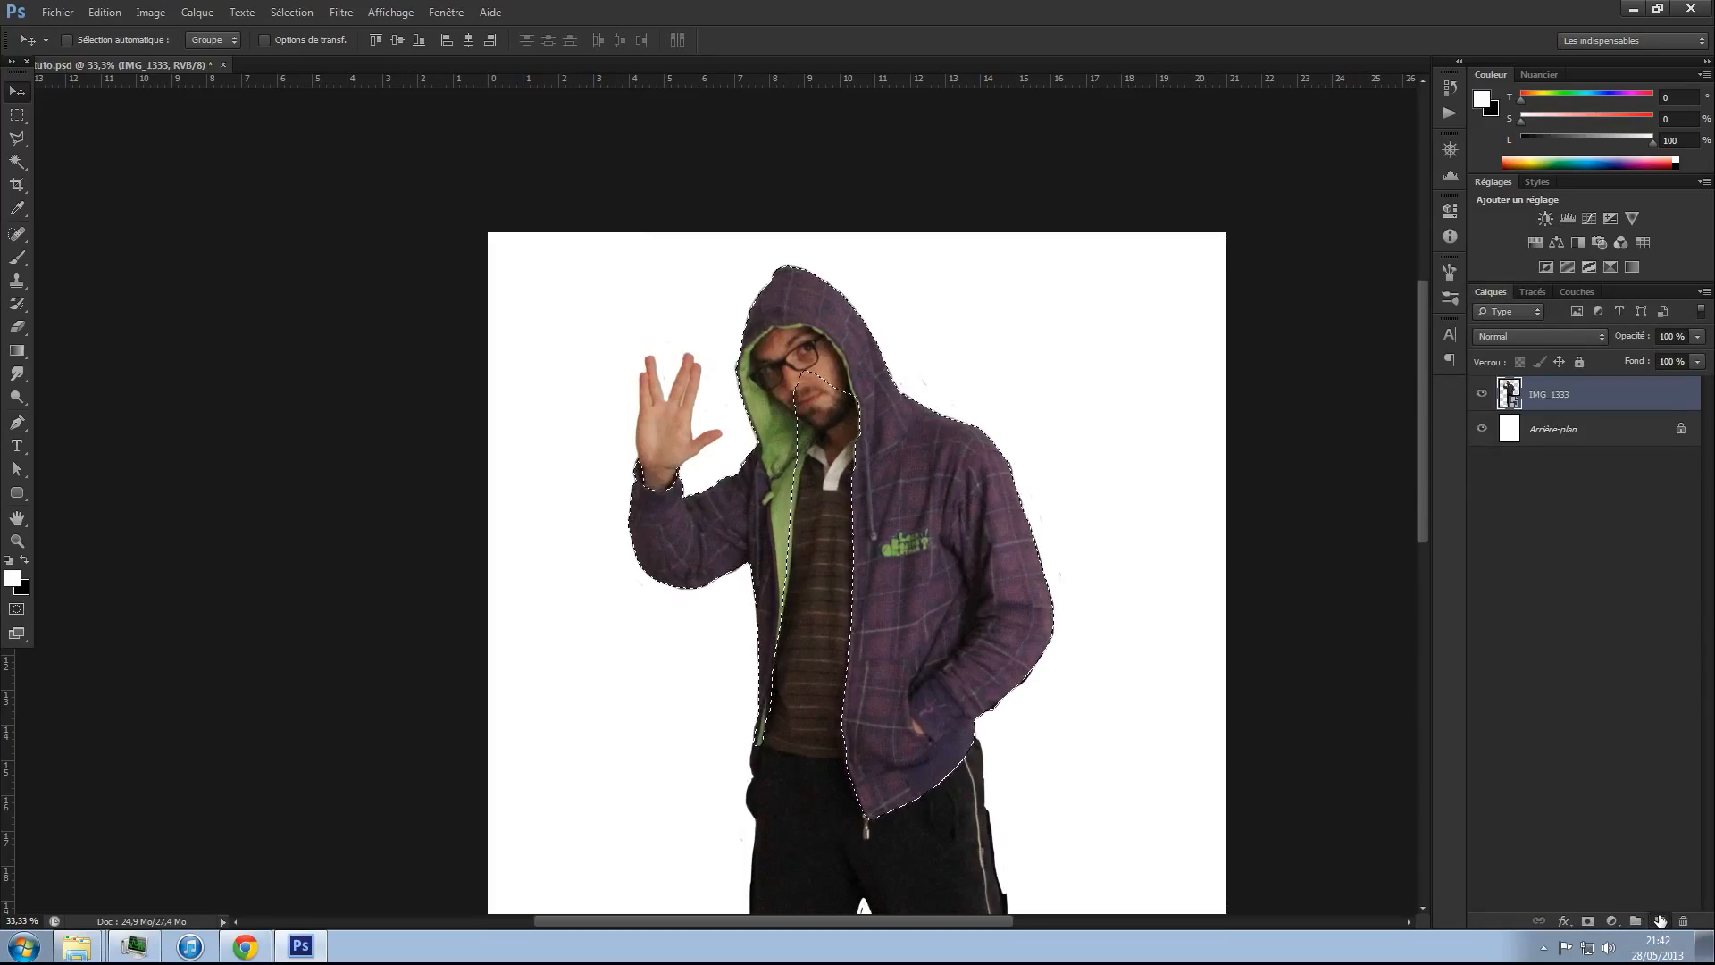
pyautogui.click(1658, 920)
# - Set the Brush to 86 px with 100% hardness and paint a vertical white stroke on the jacket's chest
pyautogui.press('b')
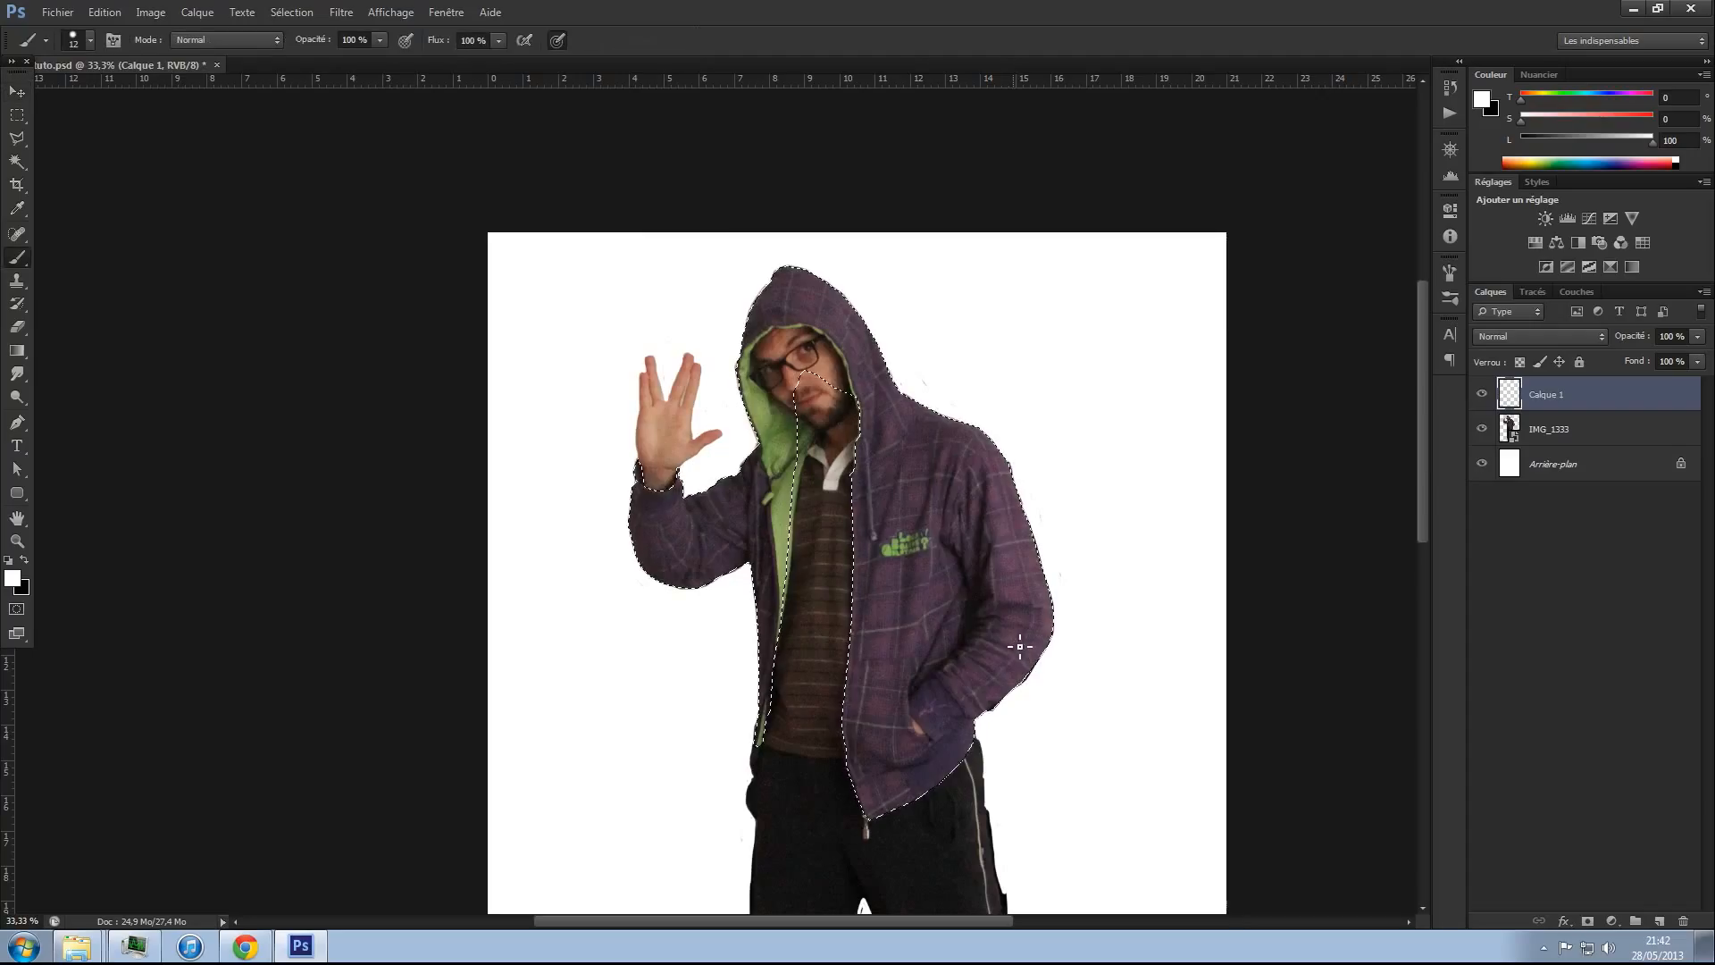
pyautogui.rightClick(944, 535)
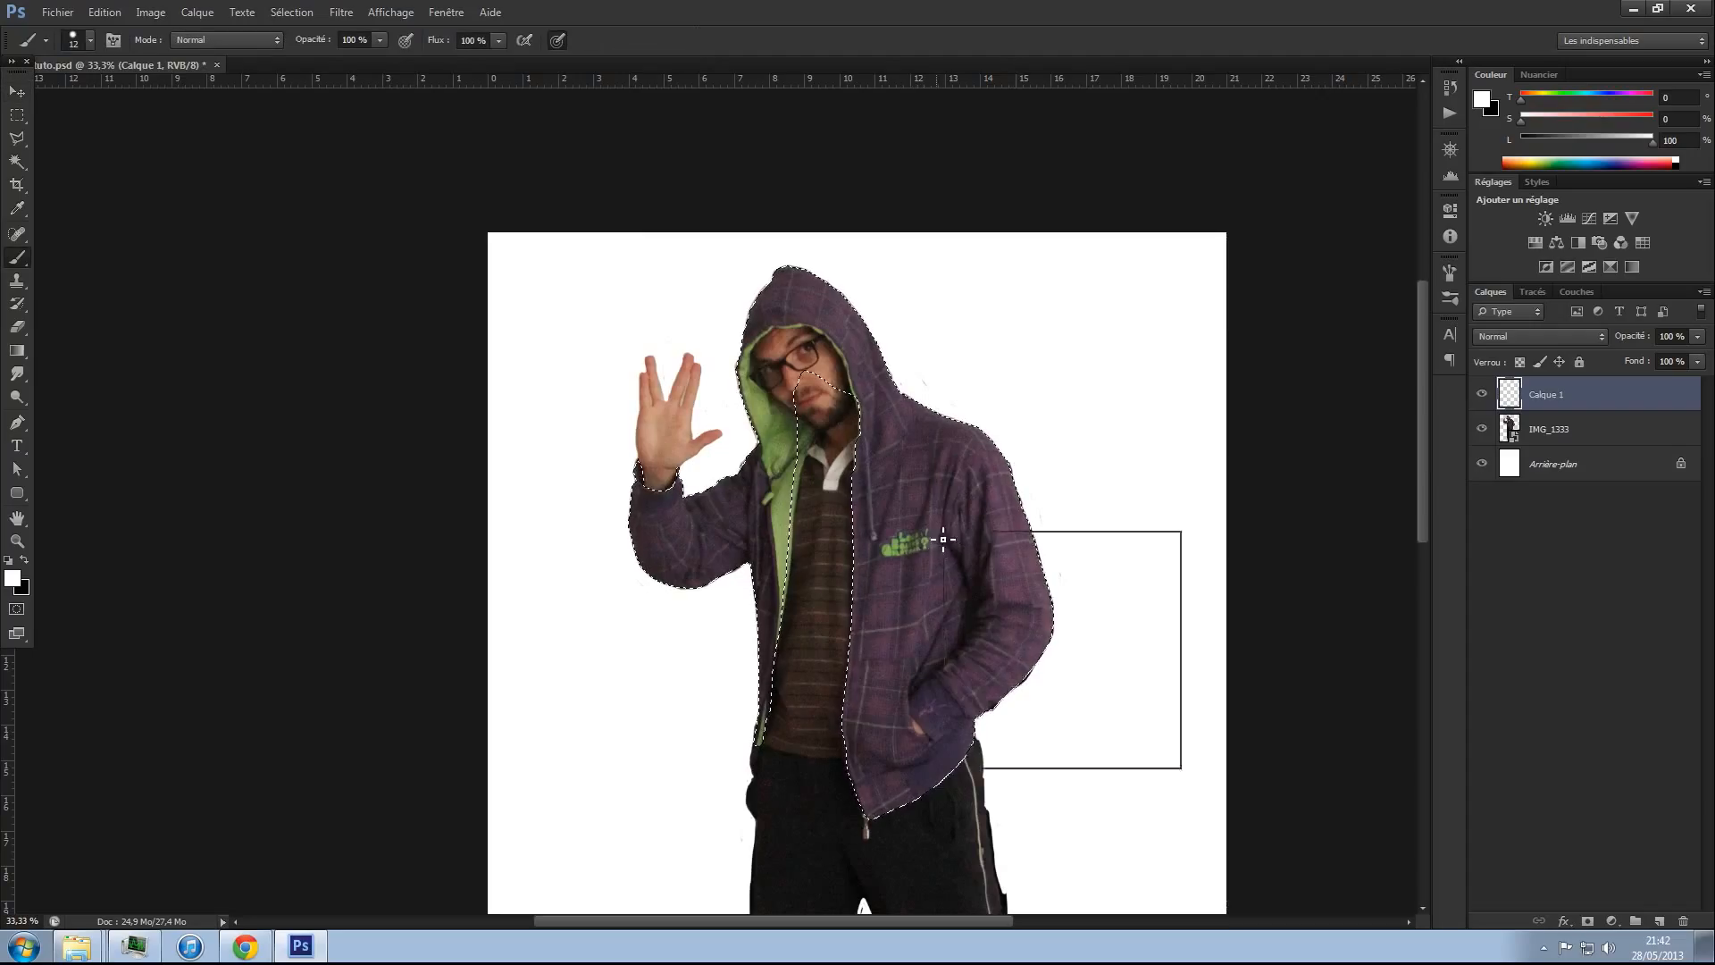
pyautogui.click(917, 494)
pyautogui.rightClick(20, 264)
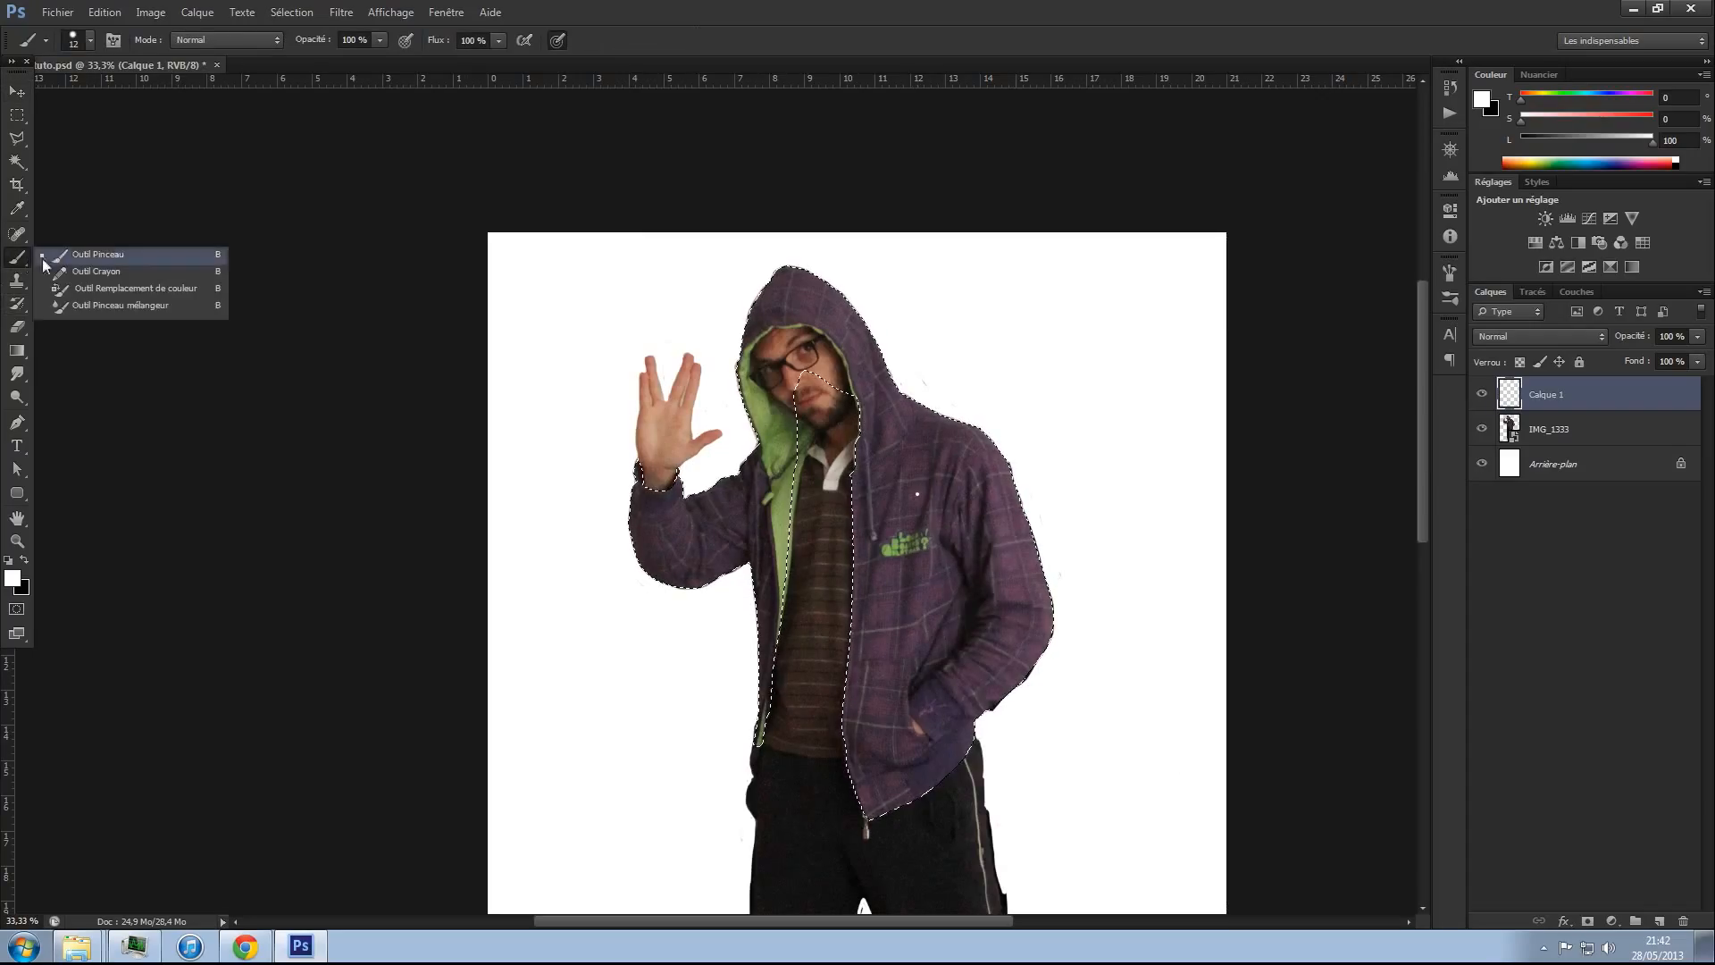
pyautogui.click(43, 259)
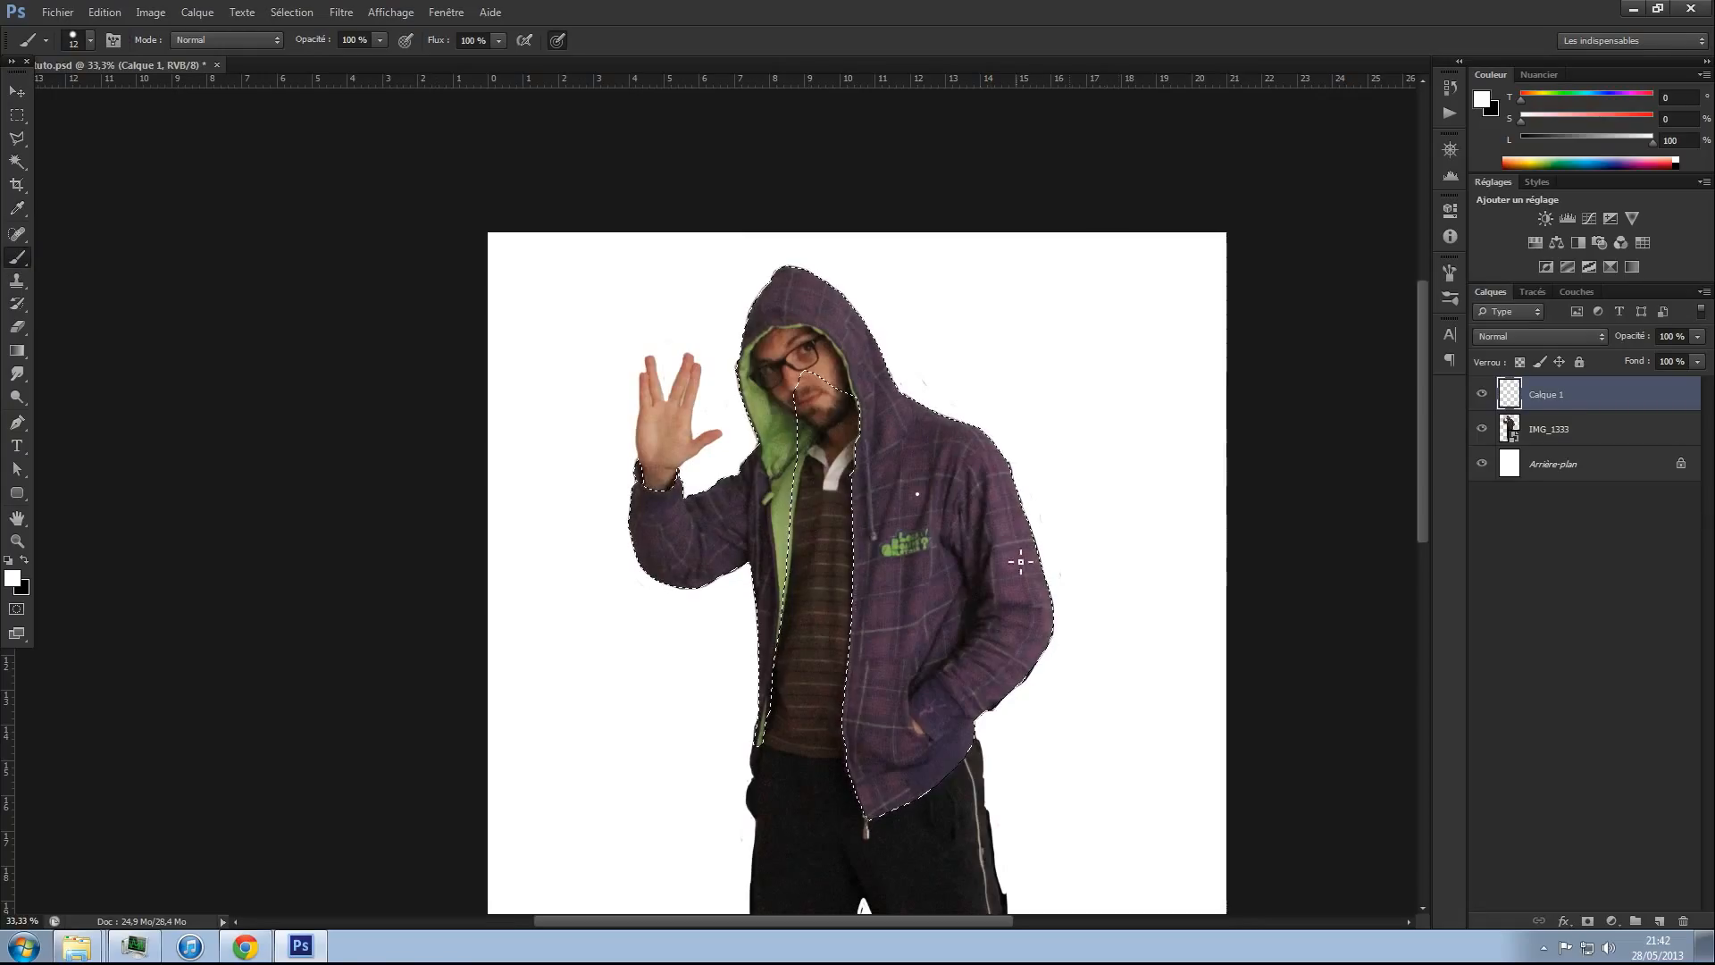
pyautogui.rightClick(941, 581)
pyautogui.moveTo(998, 621); pyautogui.dragTo(1029, 620)
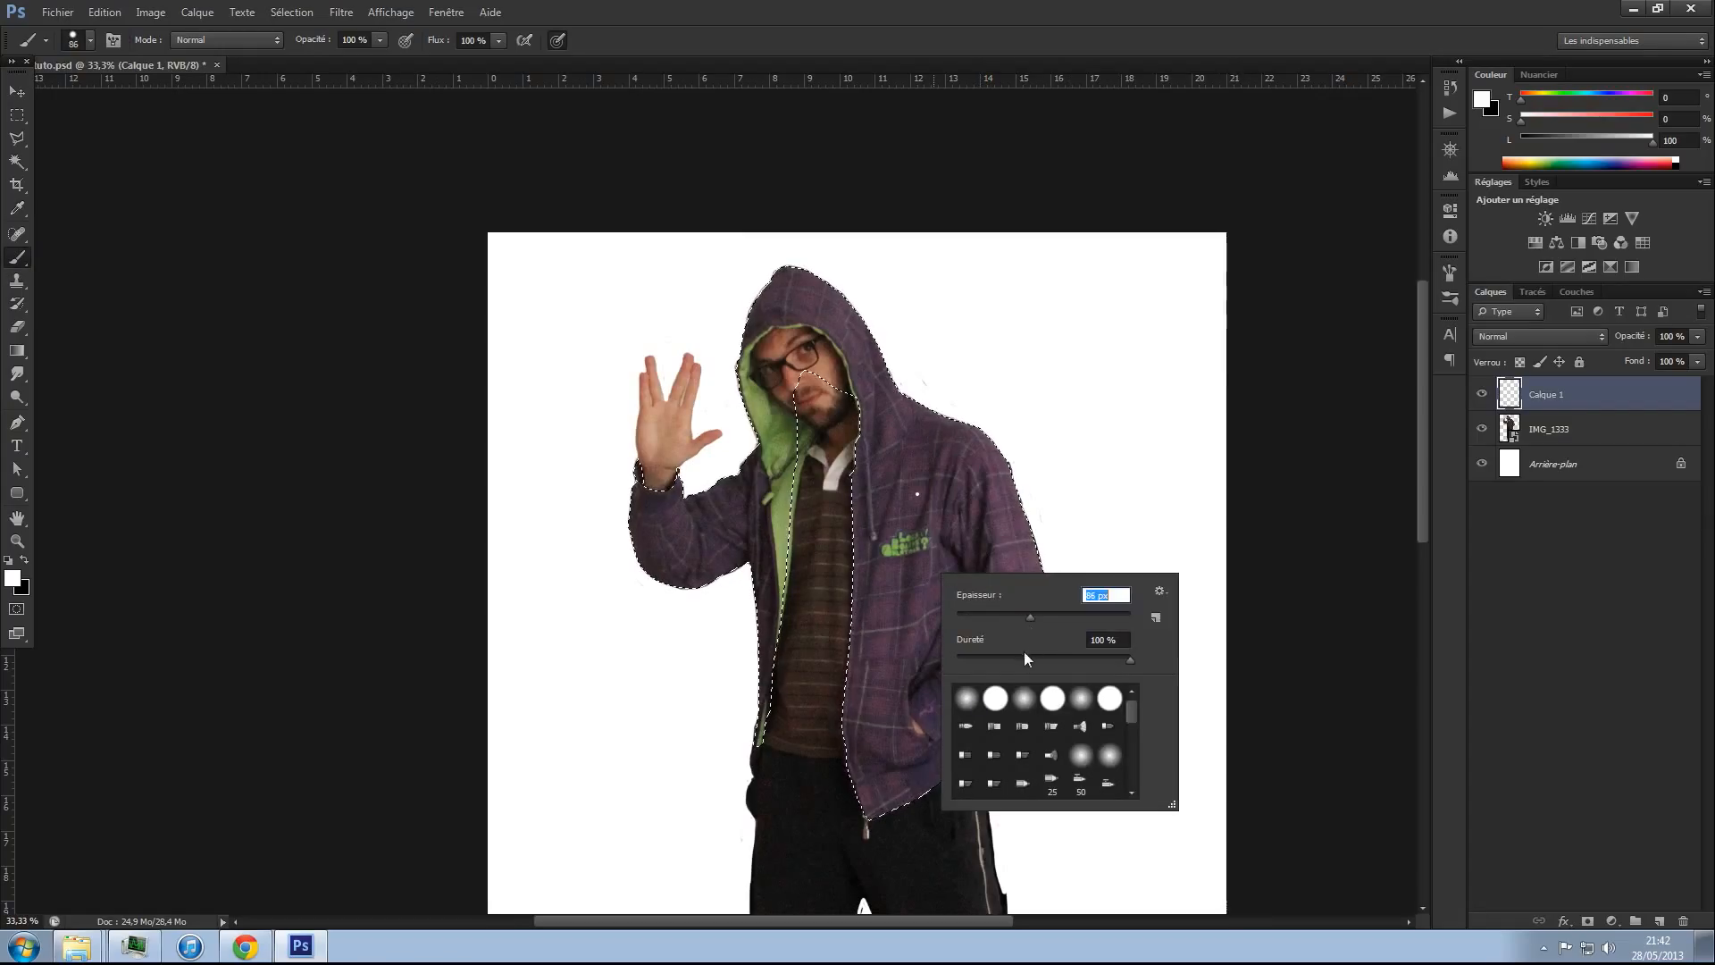
pyautogui.press('Tab')
pyautogui.press('Return')
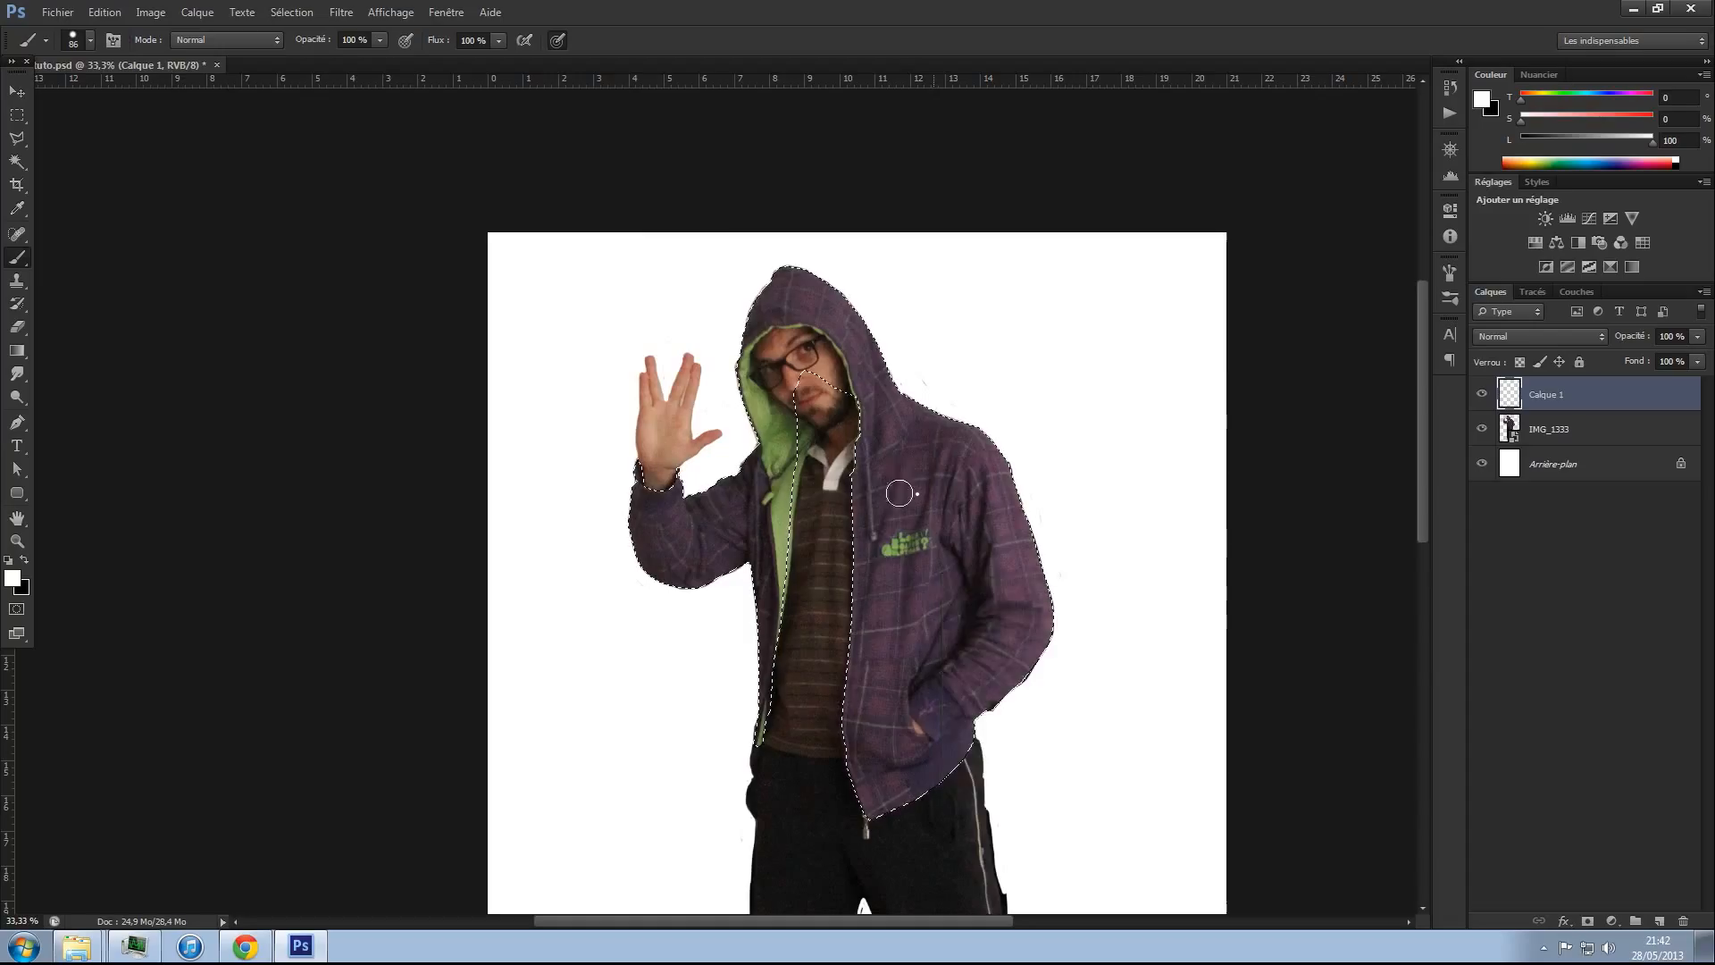
pyautogui.moveTo(899, 484); pyautogui.dragTo(892, 617)
# - Sample the jacket's purple and change the foreground color to the more saturated purple 761467
pyautogui.keyDown('alt'); pyautogui.click(1014, 515); pyautogui.keyUp('alt')
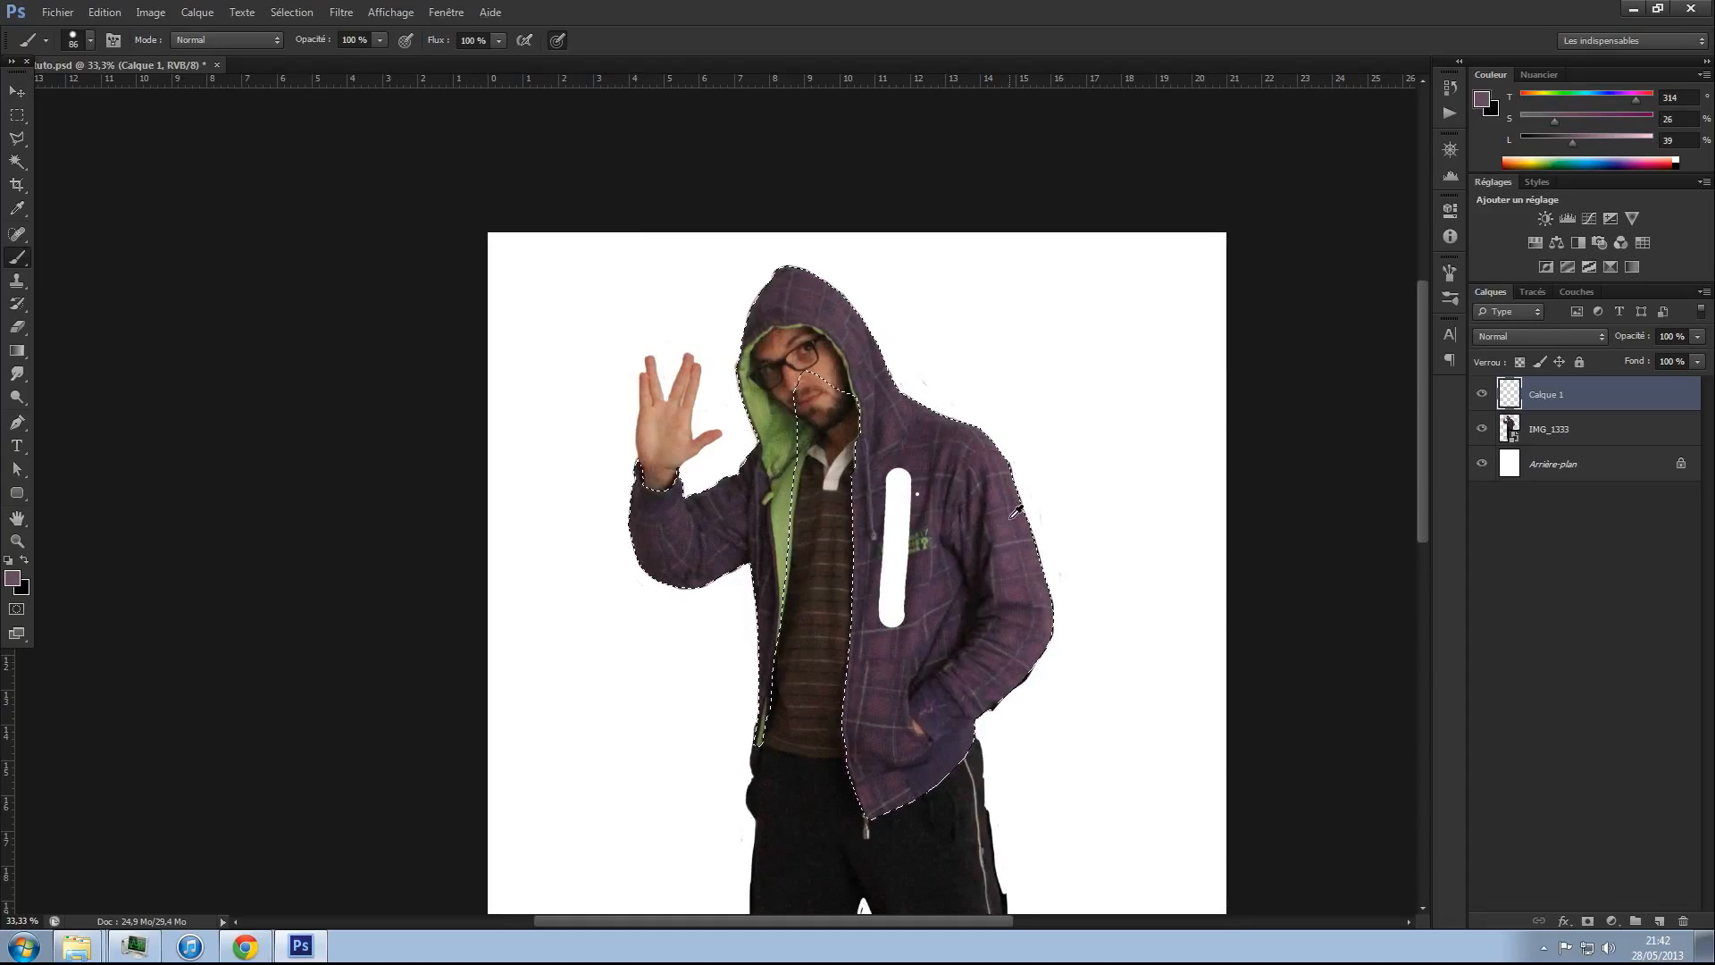
pyautogui.click(1482, 99)
pyautogui.click(1213, 656)
pyautogui.moveTo(1213, 656); pyautogui.dragTo(1282, 630)
pyautogui.click(1331, 539)
pyautogui.moveTo(1384, 755); pyautogui.dragTo(1443, 755)
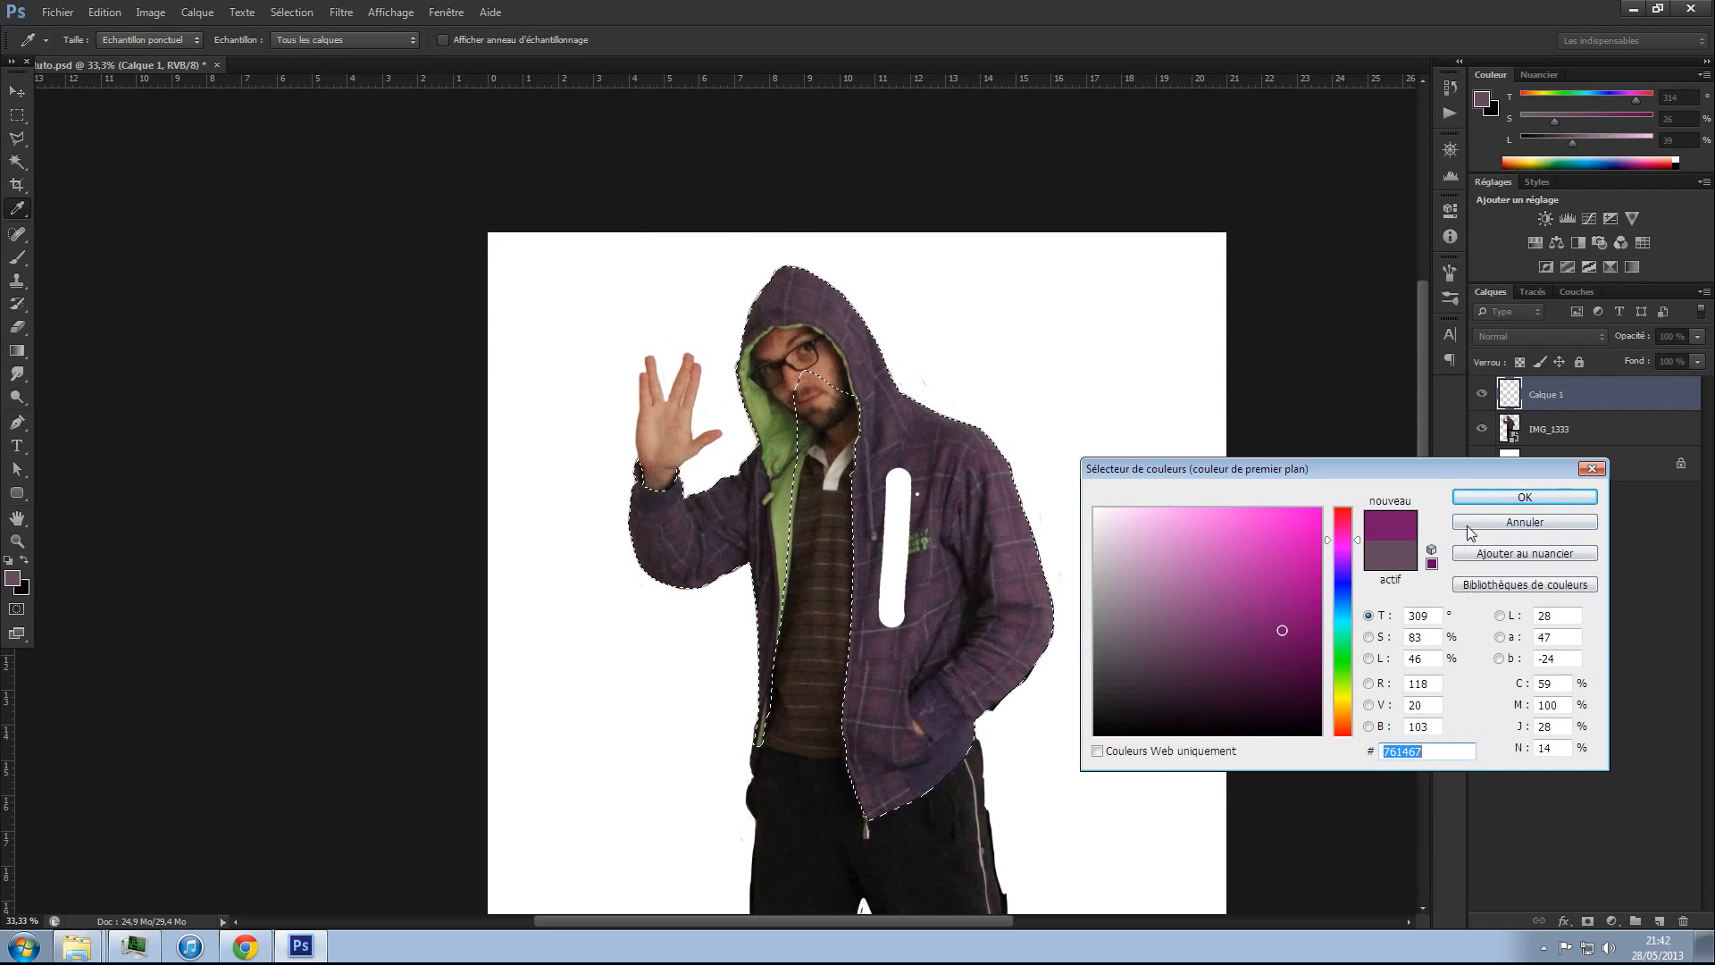
pyautogui.click(1524, 496)
# - Enlarge the Brush to 178 px and paint the hood, raised sleeve and shoulders inside the selection with the saturated purple
pyautogui.press('b')
pyautogui.rightClick(976, 476)
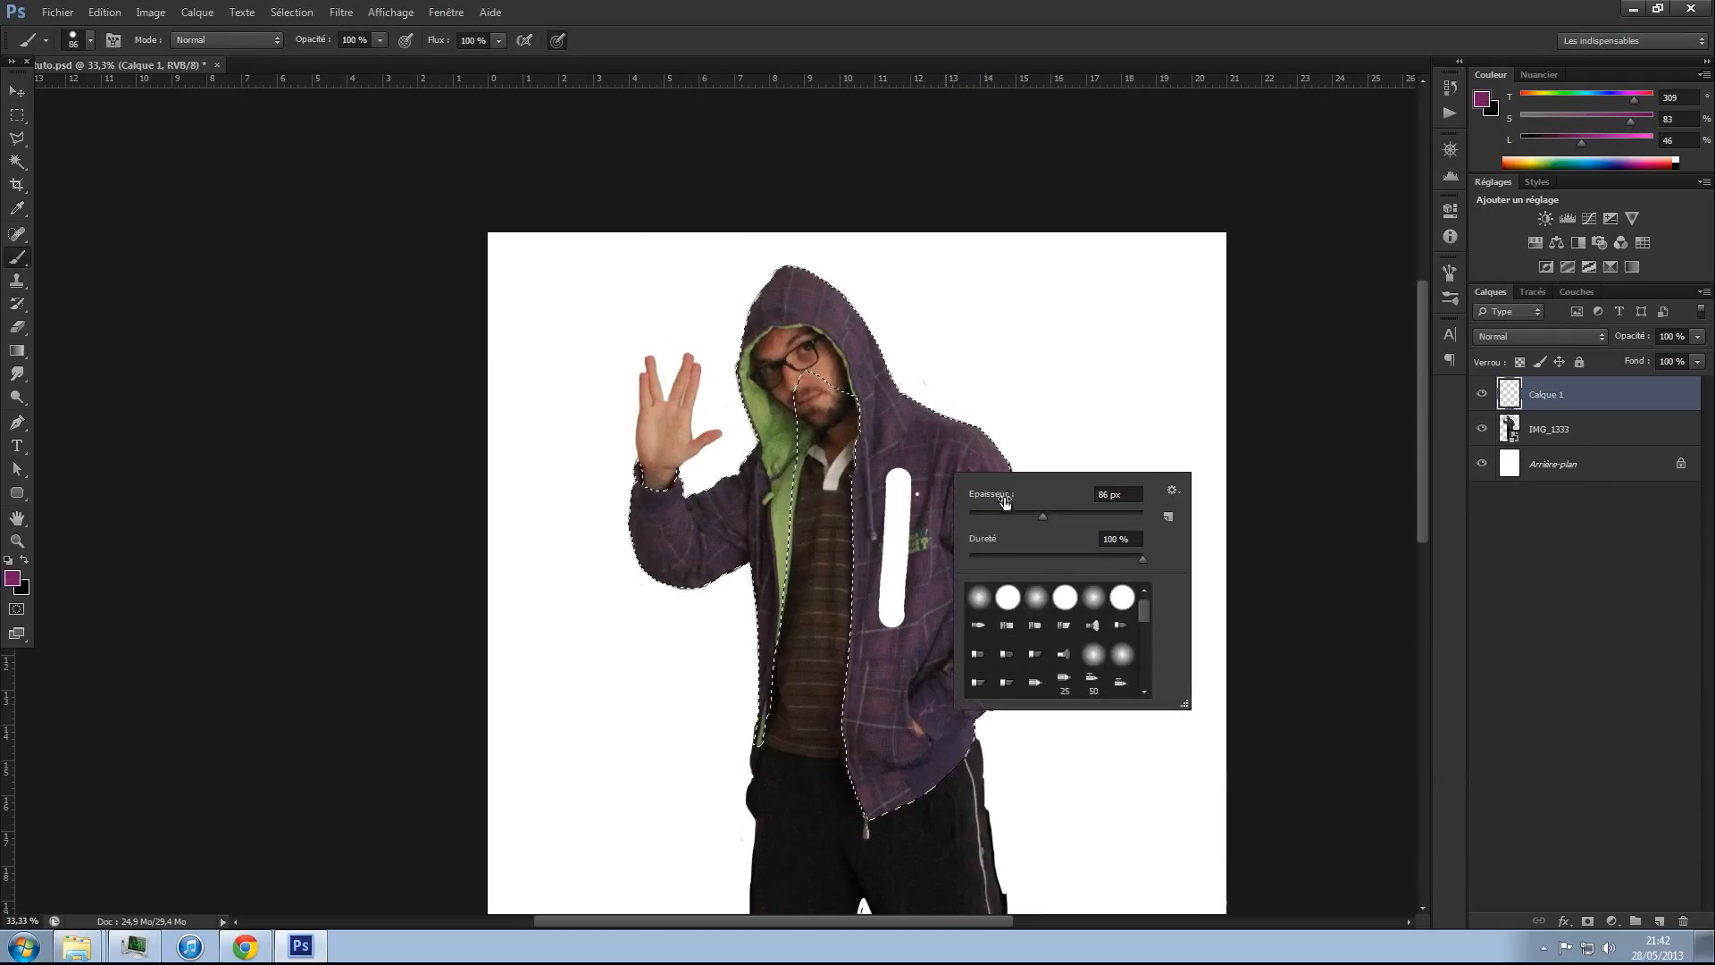
pyautogui.moveTo(837, 390); pyautogui.dragTo(748, 595)
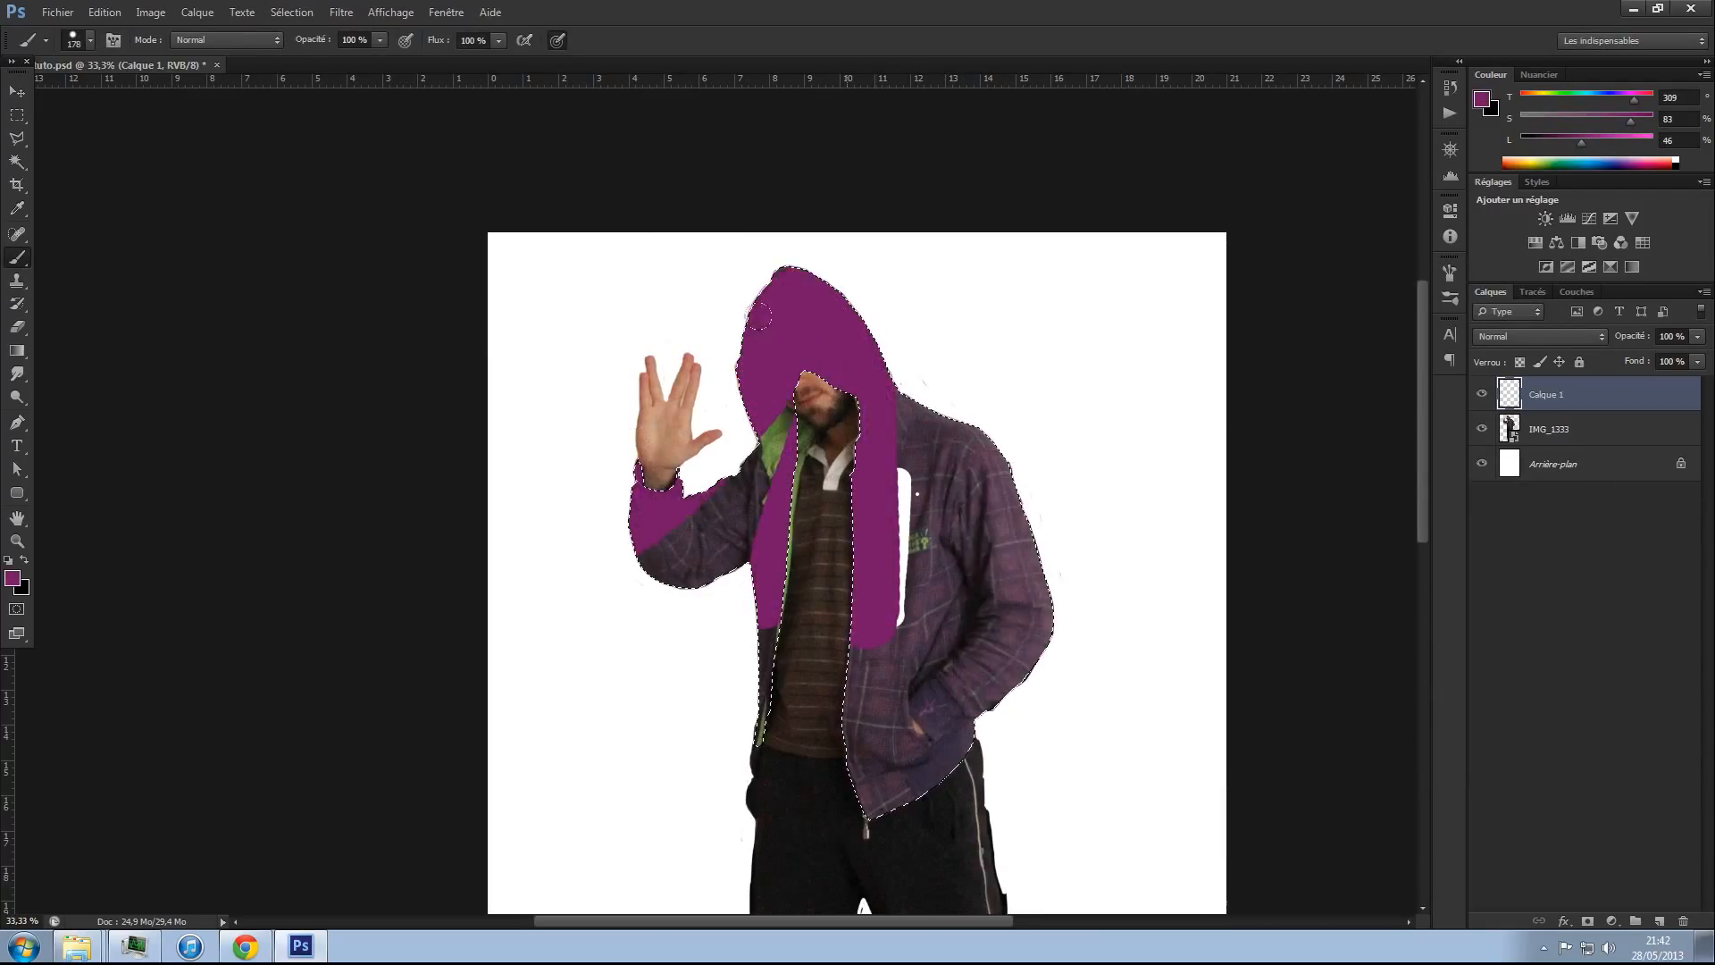
pyautogui.moveTo(628, 545); pyautogui.dragTo(987, 451)
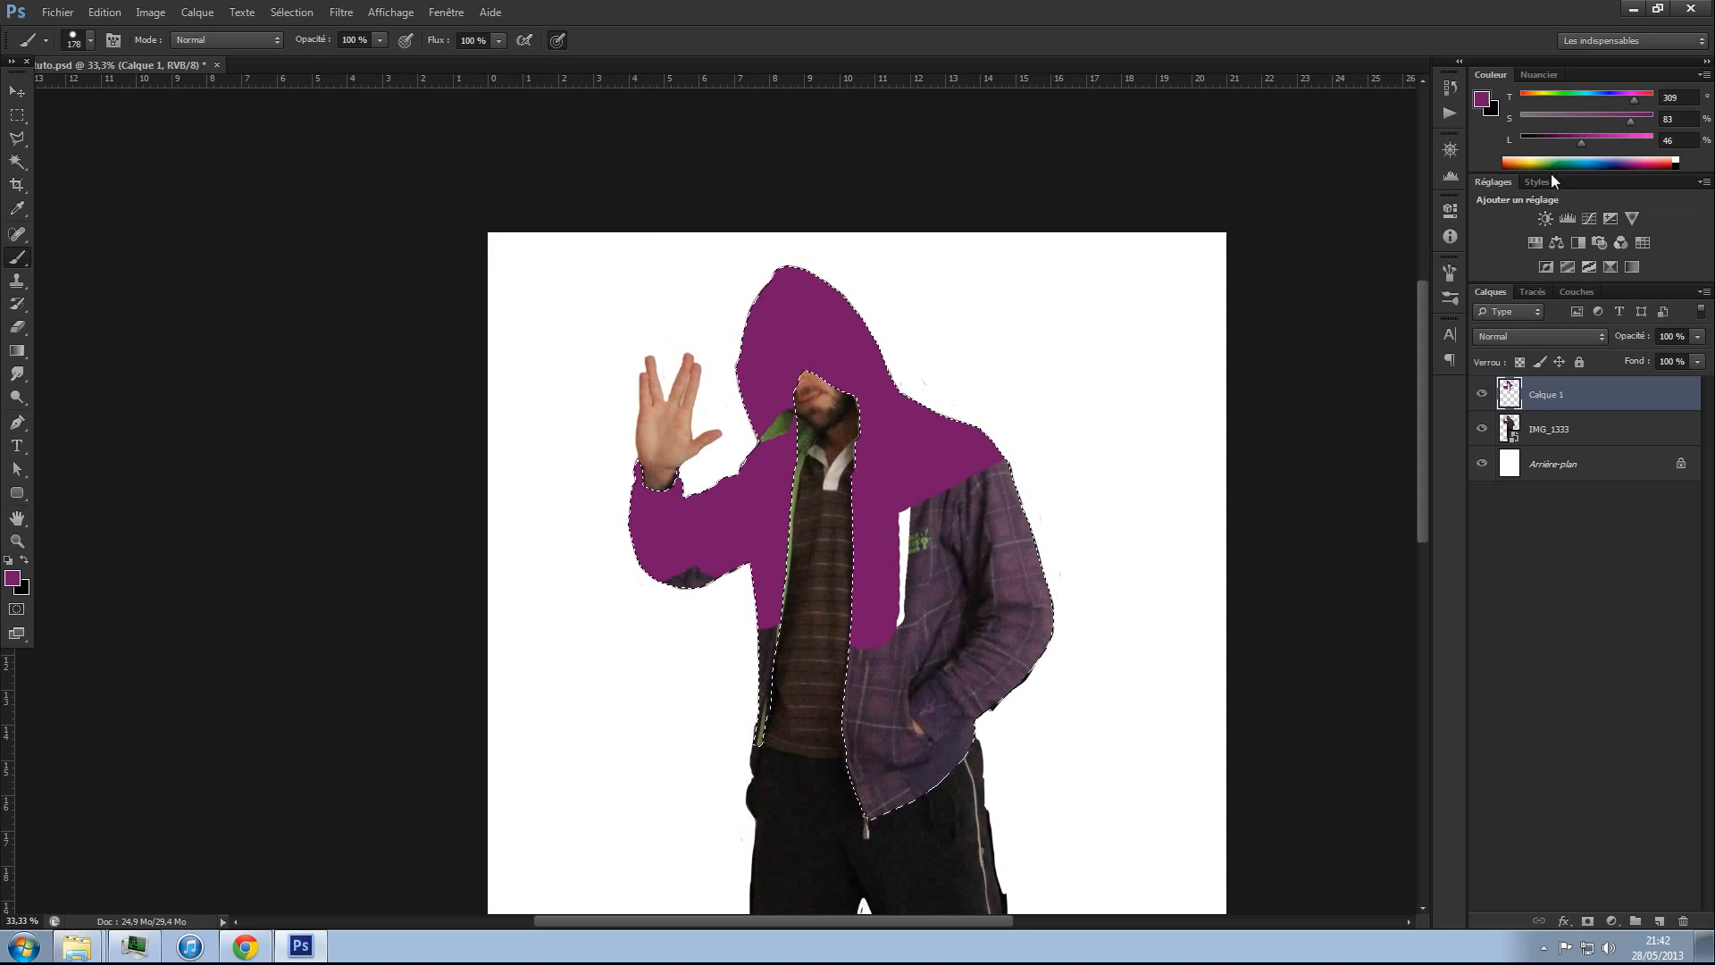
# - Sample a muted purple from the sleeve's edge, paint the whole selected jacket with it, and deselect
pyautogui.keyDown('alt'); pyautogui.click(1042, 637); pyautogui.keyUp('alt')
pyautogui.keyDown('alt'); pyautogui.click(1039, 648); pyautogui.keyUp('alt')
pyautogui.keyDown('alt'); pyautogui.click(1040, 645); pyautogui.keyUp('alt')
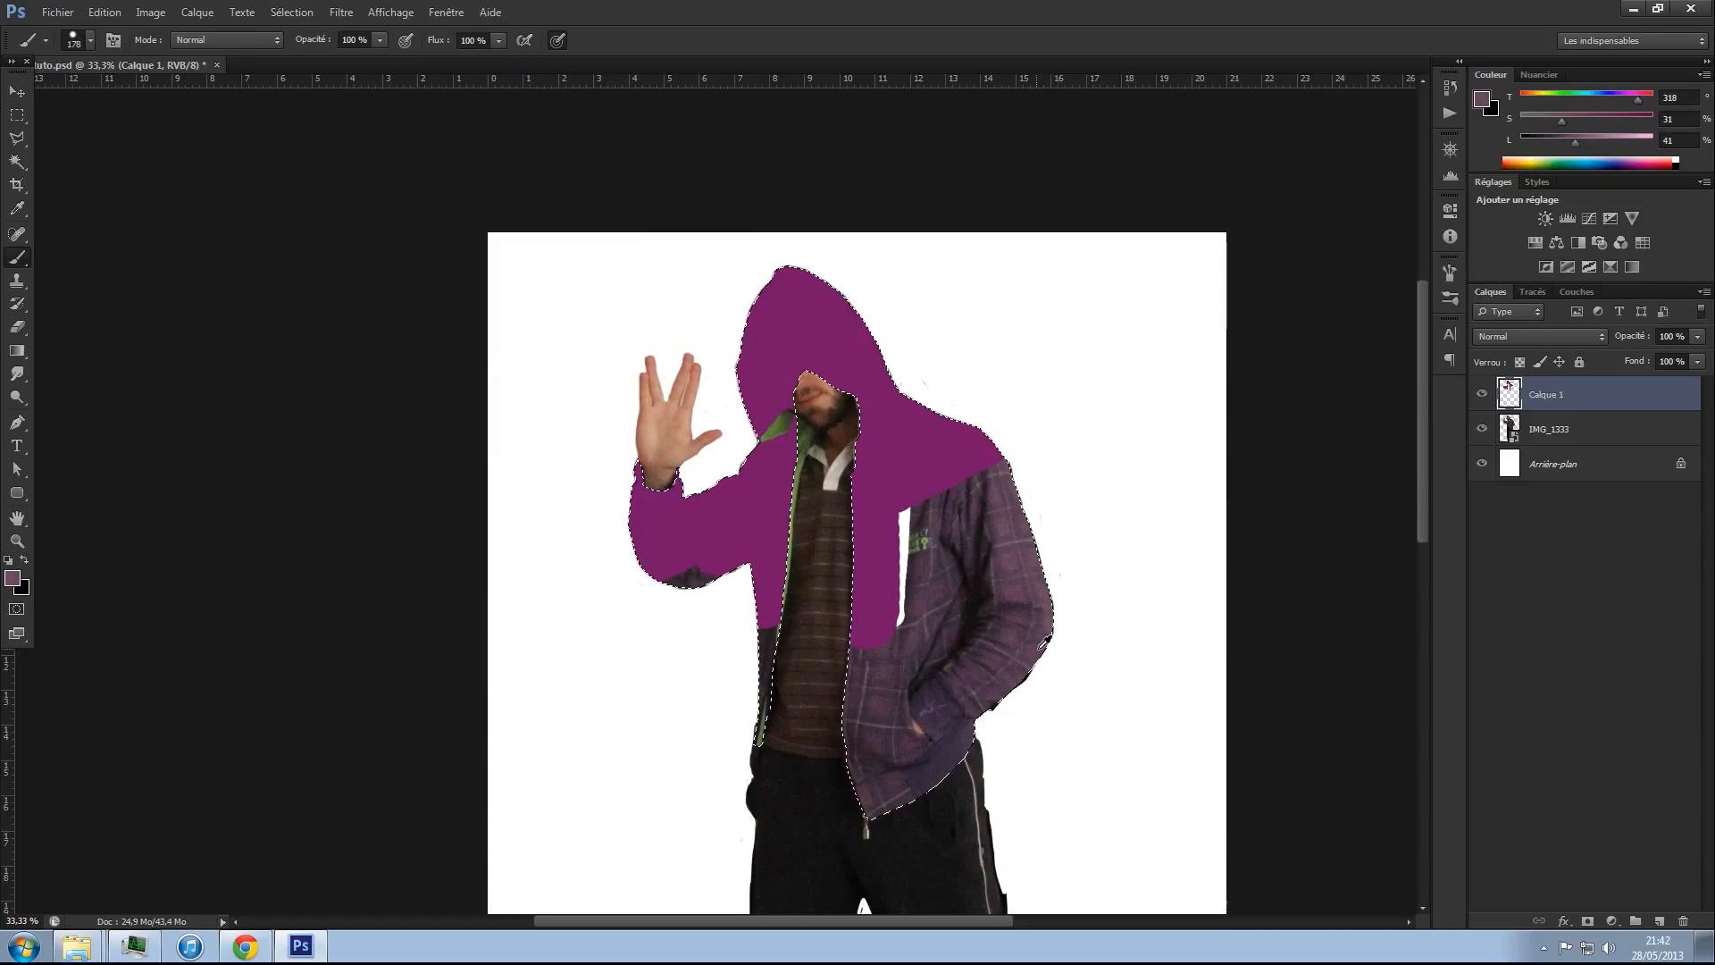
pyautogui.moveTo(958, 479)
pyautogui.mouseDown()
pyautogui.moveTo(786, 527)
pyautogui.moveTo(1037, 337)
pyautogui.moveTo(623, 299)
pyautogui.mouseUp()
pyautogui.moveTo(623, 375); pyautogui.dragTo(860, 411)
pyautogui.moveTo(957, 469)
pyautogui.mouseDown()
pyautogui.moveTo(679, 572)
pyautogui.moveTo(982, 581)
pyautogui.moveTo(455, 625)
pyautogui.moveTo(1054, 684)
pyautogui.moveTo(459, 754)
pyautogui.moveTo(624, 830)
pyautogui.mouseUp()
pyautogui.hotkey('ctrl', 'd')
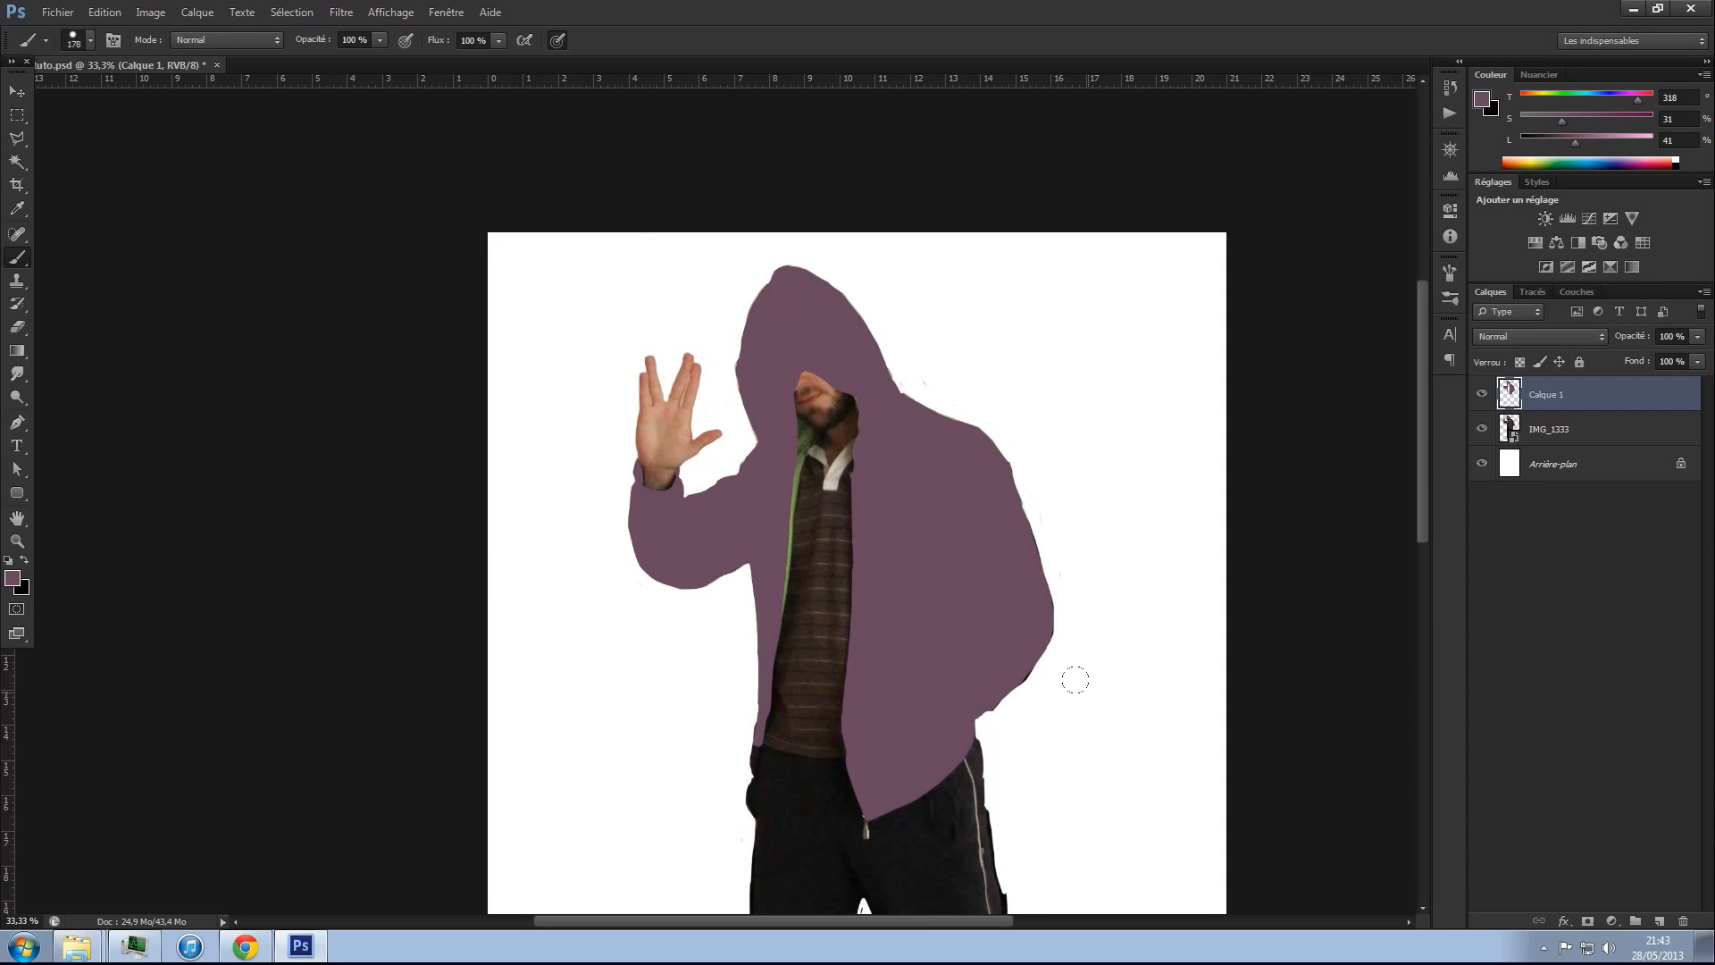
# - Check the painted jacket's edges up close and hide the Calque 1 layer
pyautogui.press('v')
pyautogui.scroll(10, 687, 468)
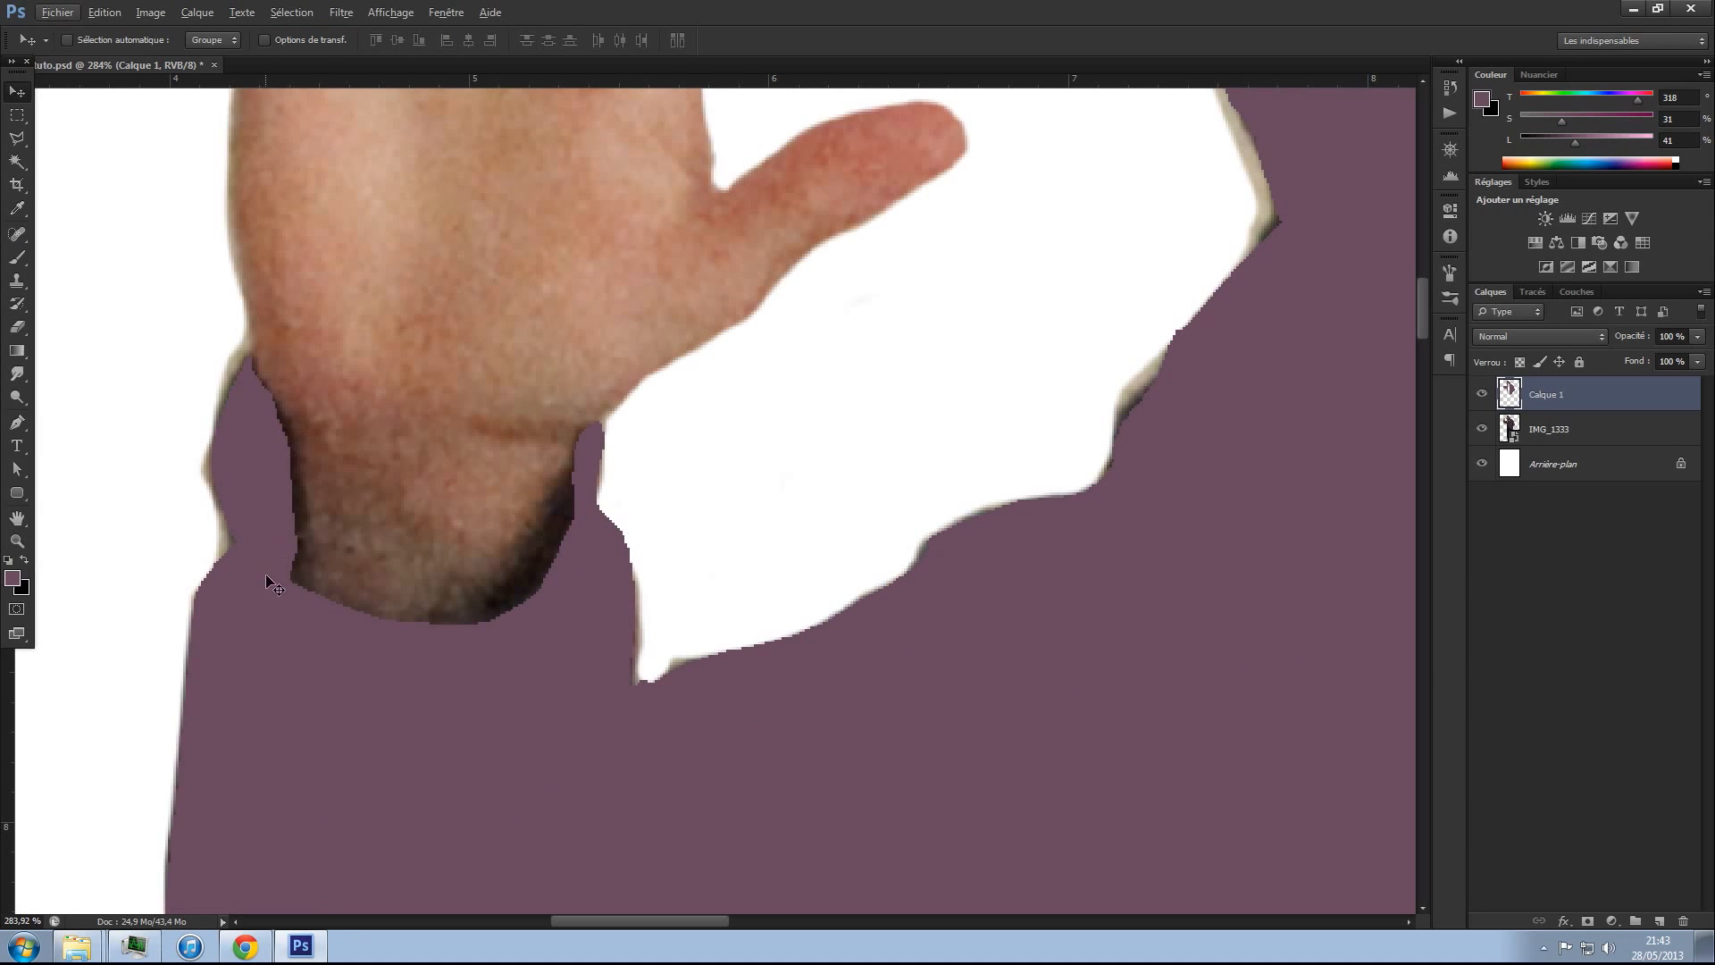
pyautogui.scroll(-6, 741, 638)
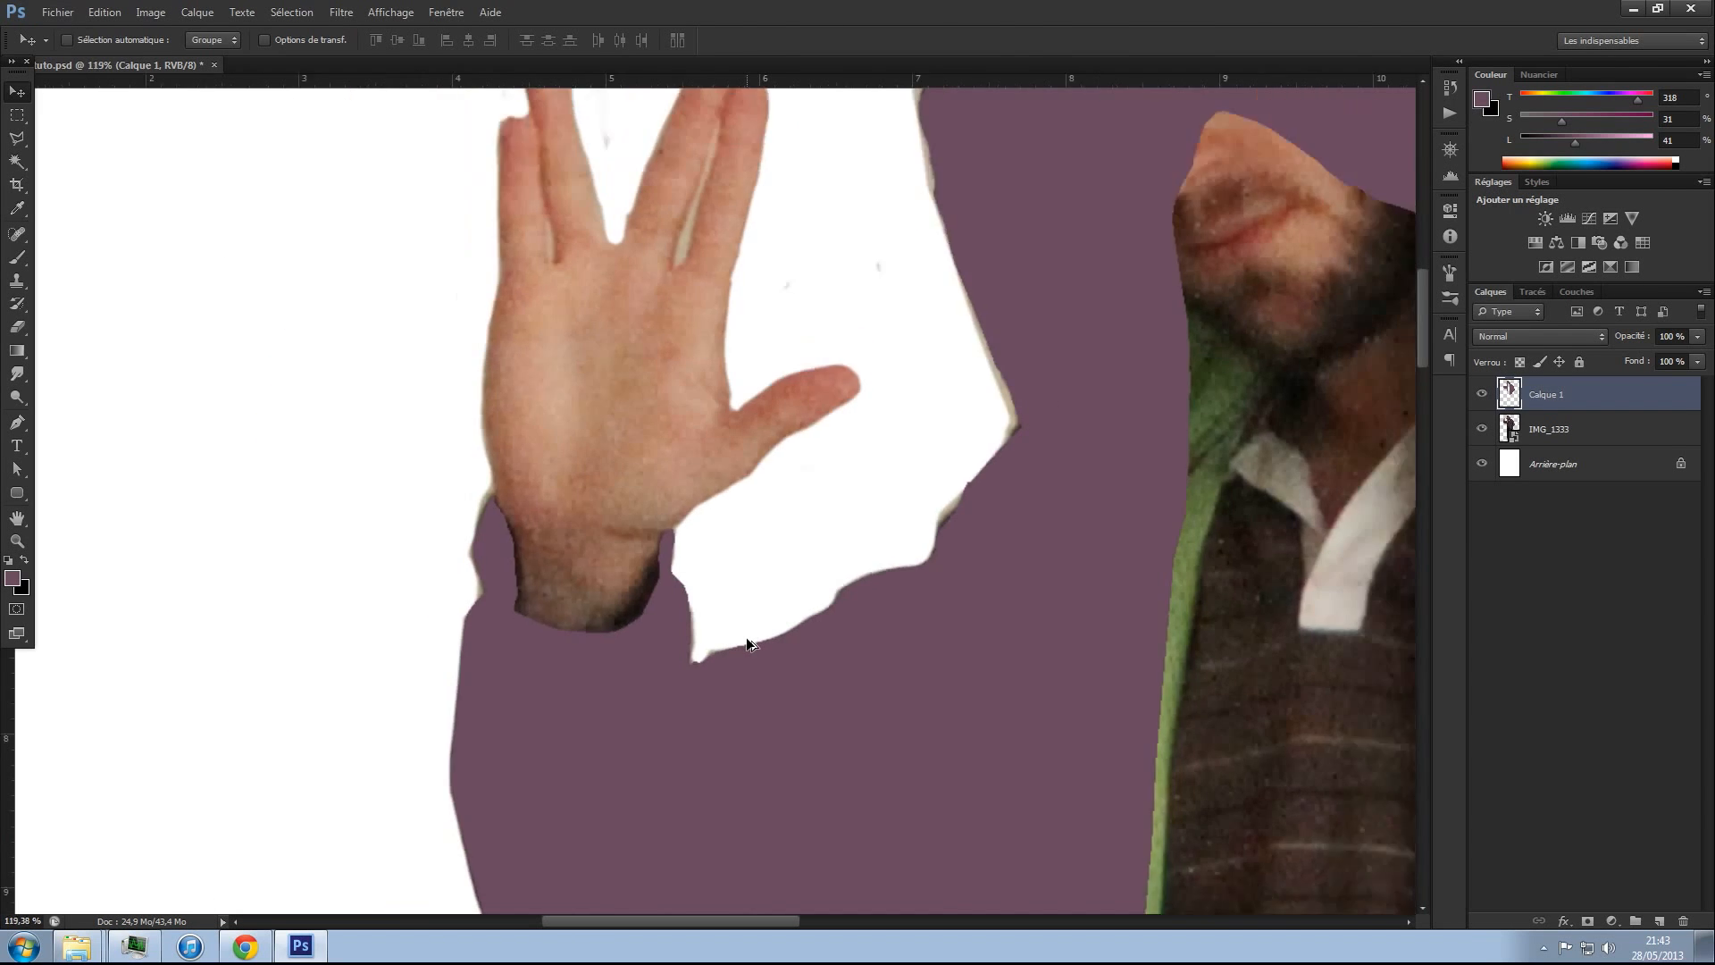
pyautogui.scroll(3, 1244, 706)
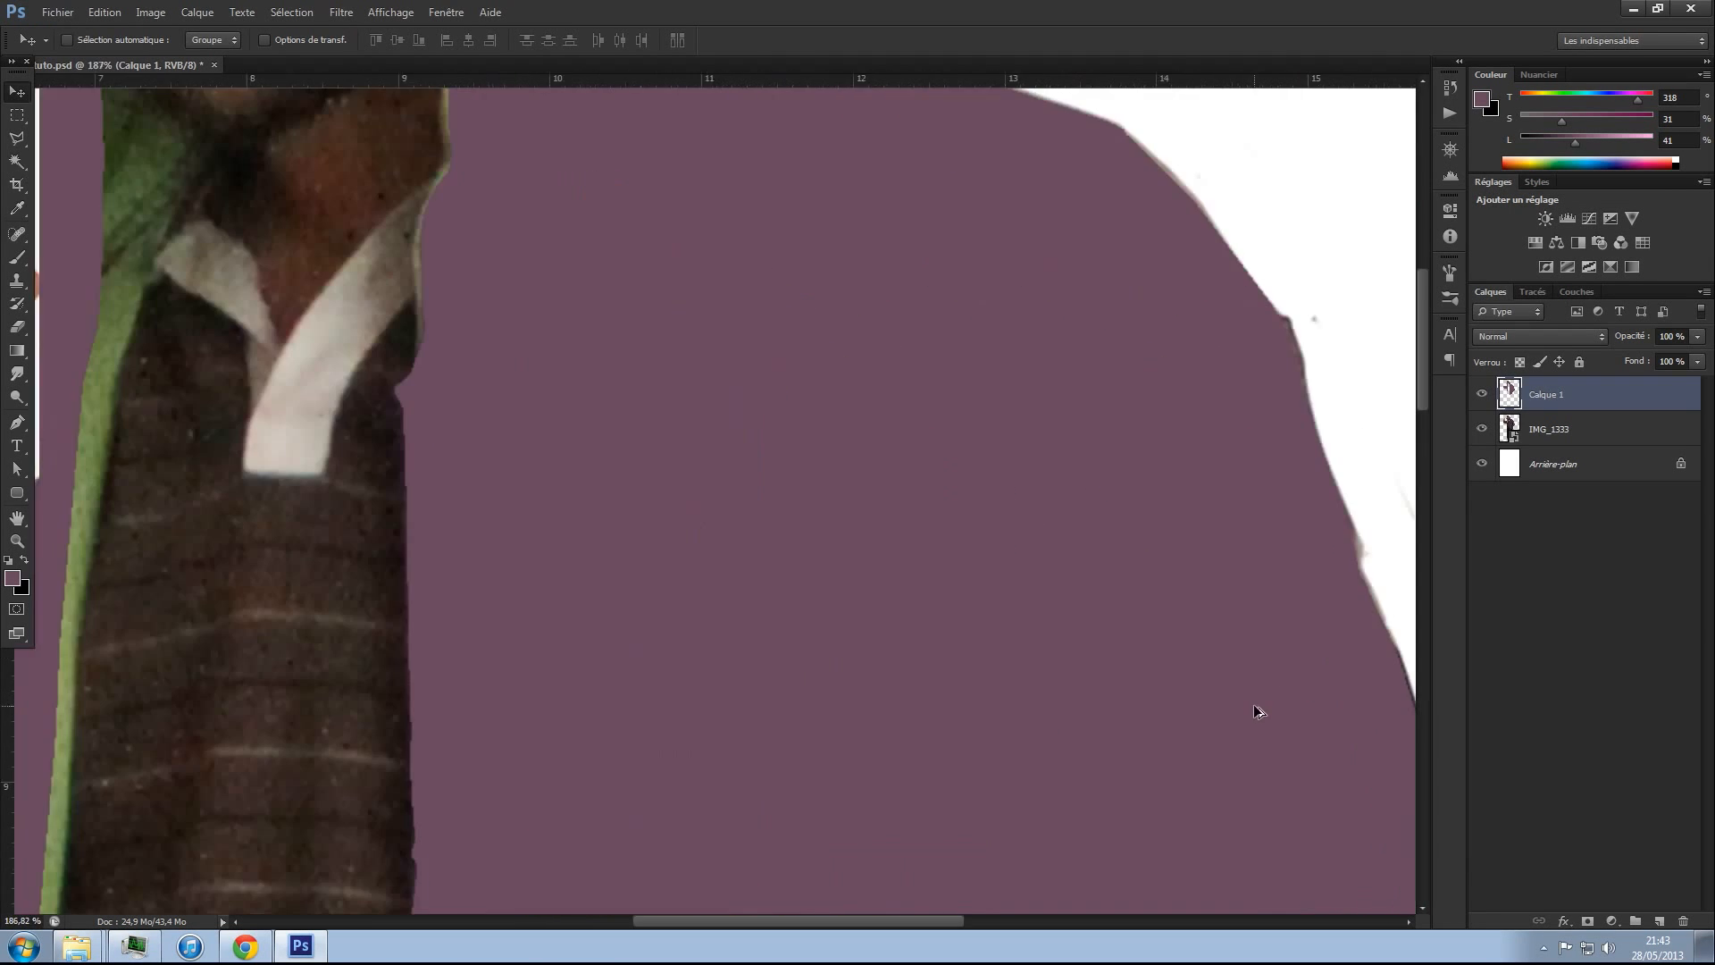
pyautogui.scroll(-1, 1251, 554)
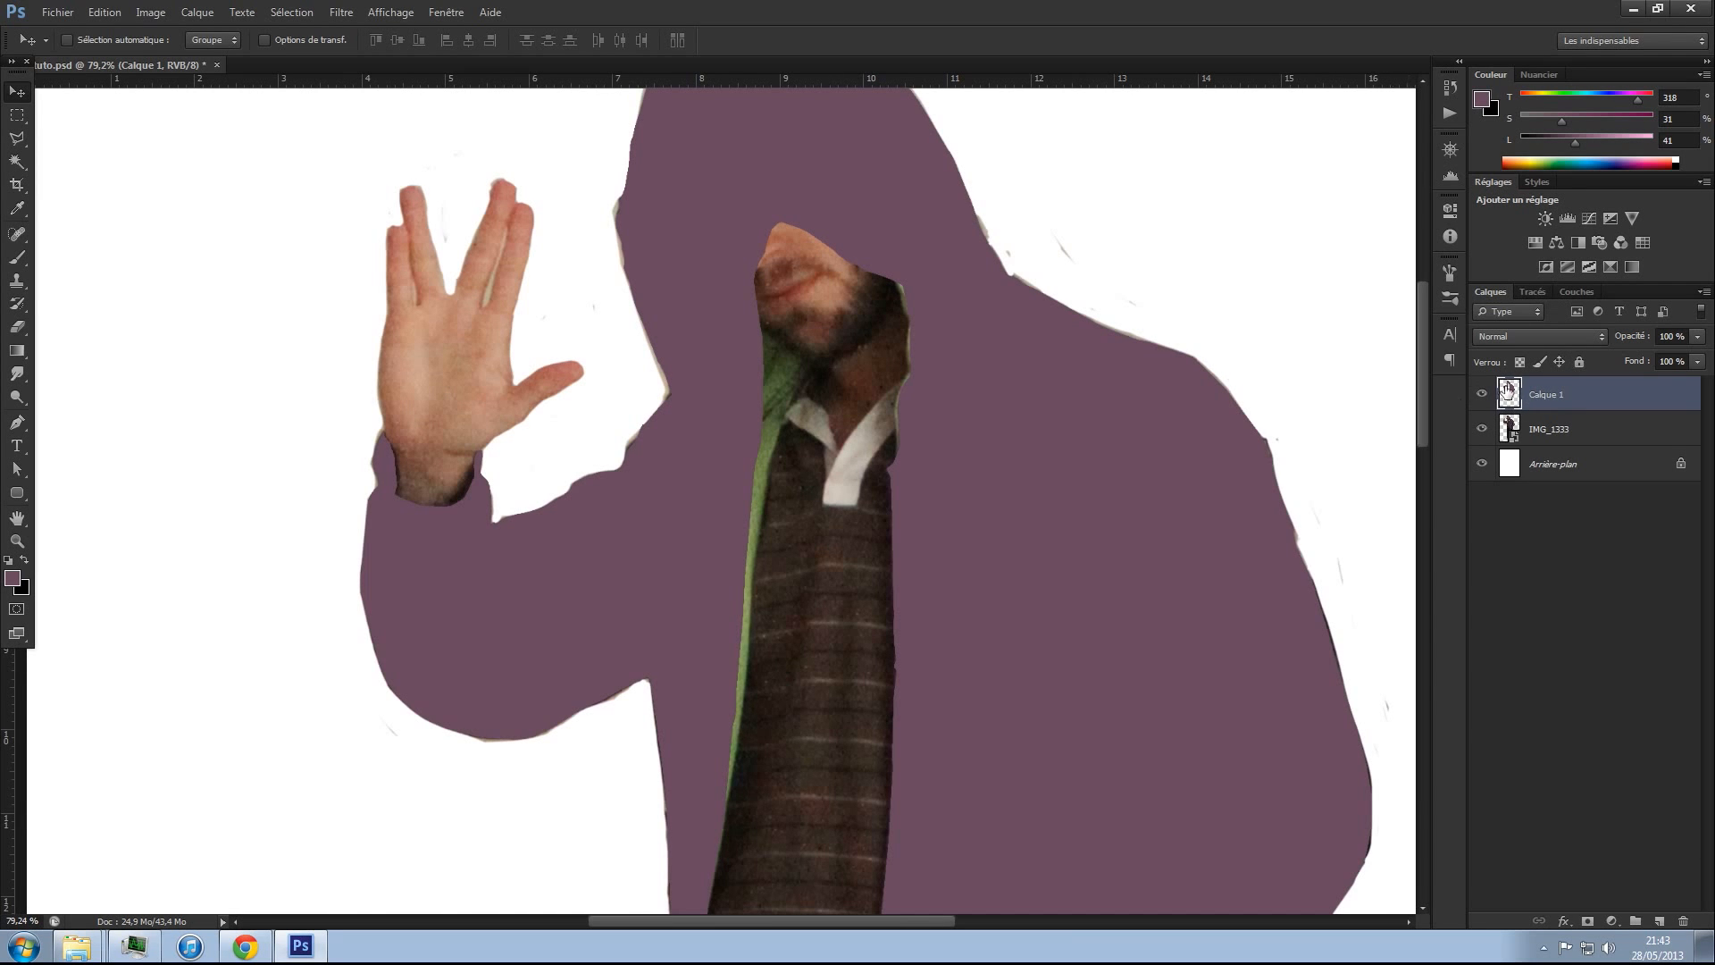
pyautogui.click(1482, 396)
# - Make a new selection from the CONTOURpull path with a 2-pixel radius
pyautogui.click(1533, 291)
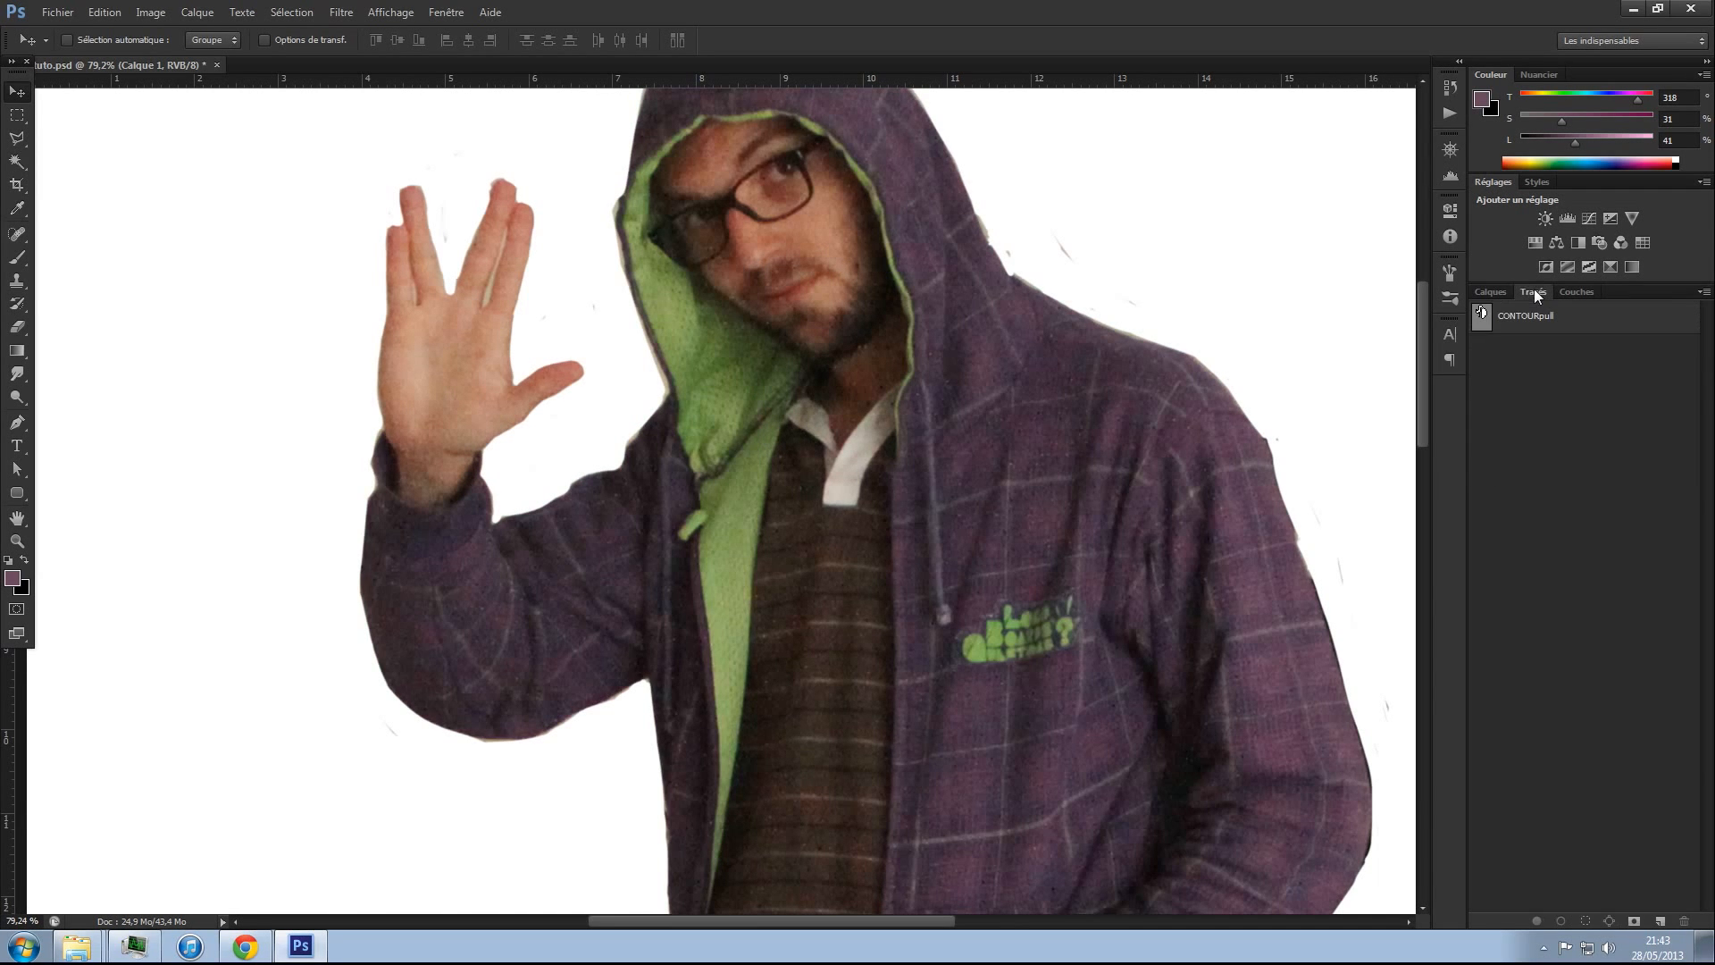
pyautogui.rightClick(1483, 312)
pyautogui.click(1568, 371)
pyautogui.click(744, 321)
pyautogui.click(733, 314)
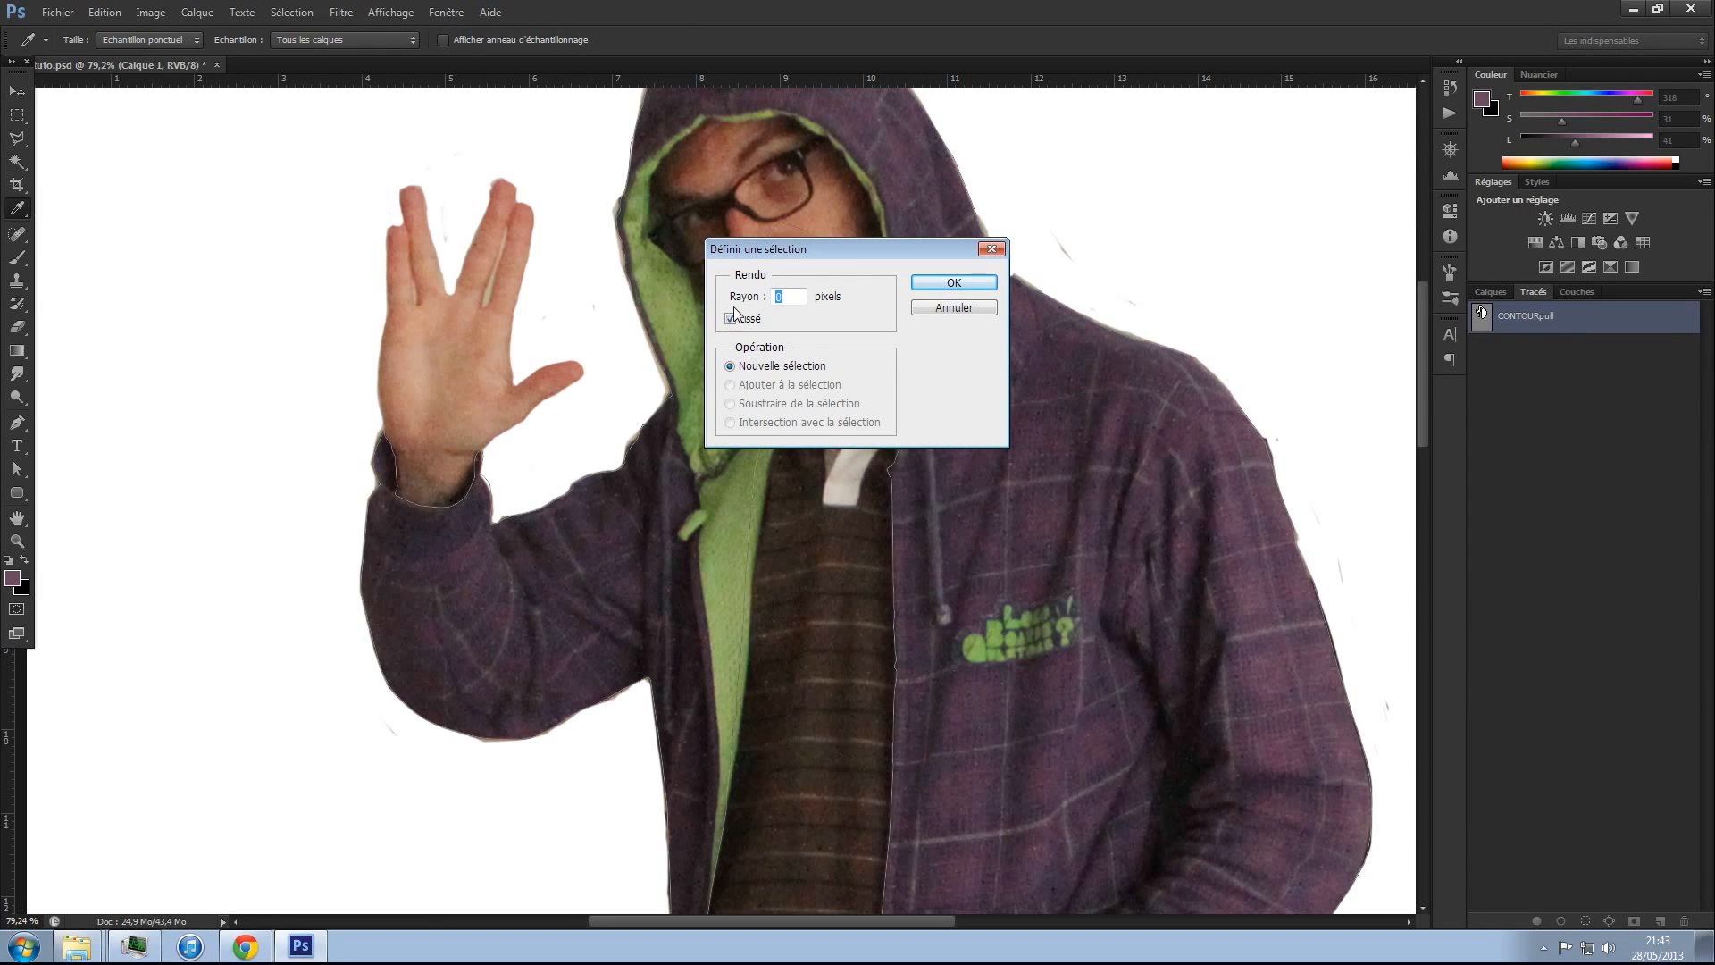
pyautogui.moveTo(788, 296); pyautogui.dragTo(749, 288)
pyautogui.write('2')
pyautogui.click(911, 284)
pyautogui.press('v')
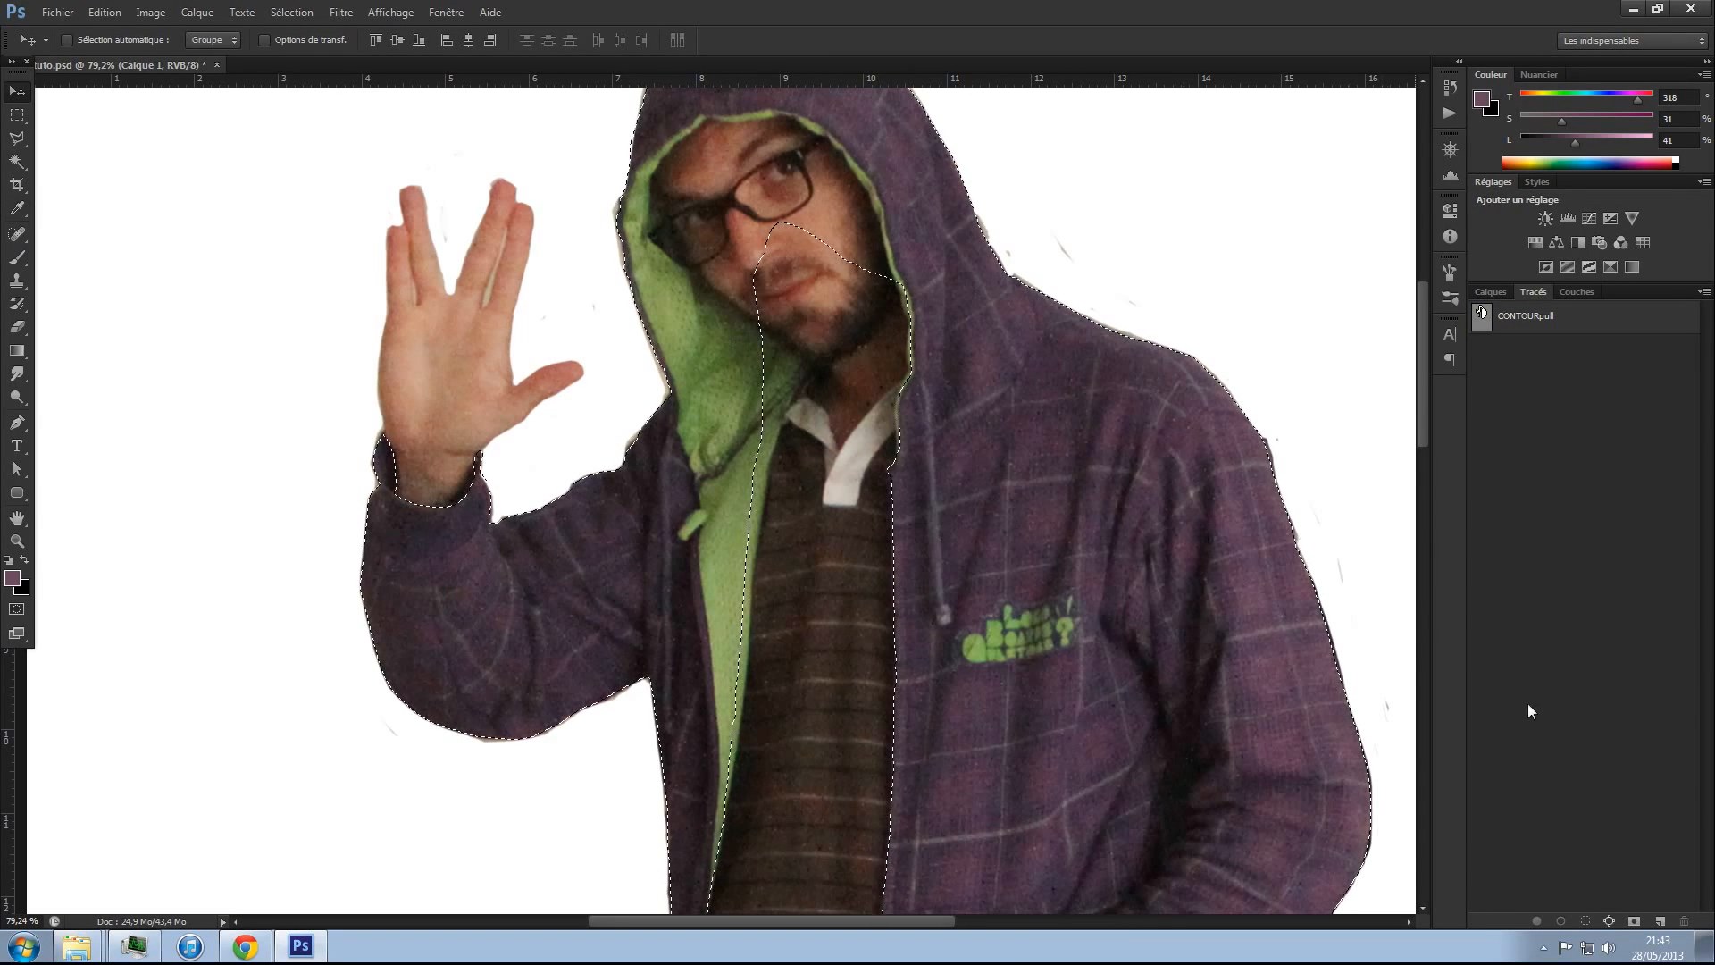
# - Add a new empty layer above Calque 1 while keeping the jacket selection active
pyautogui.click(1507, 291)
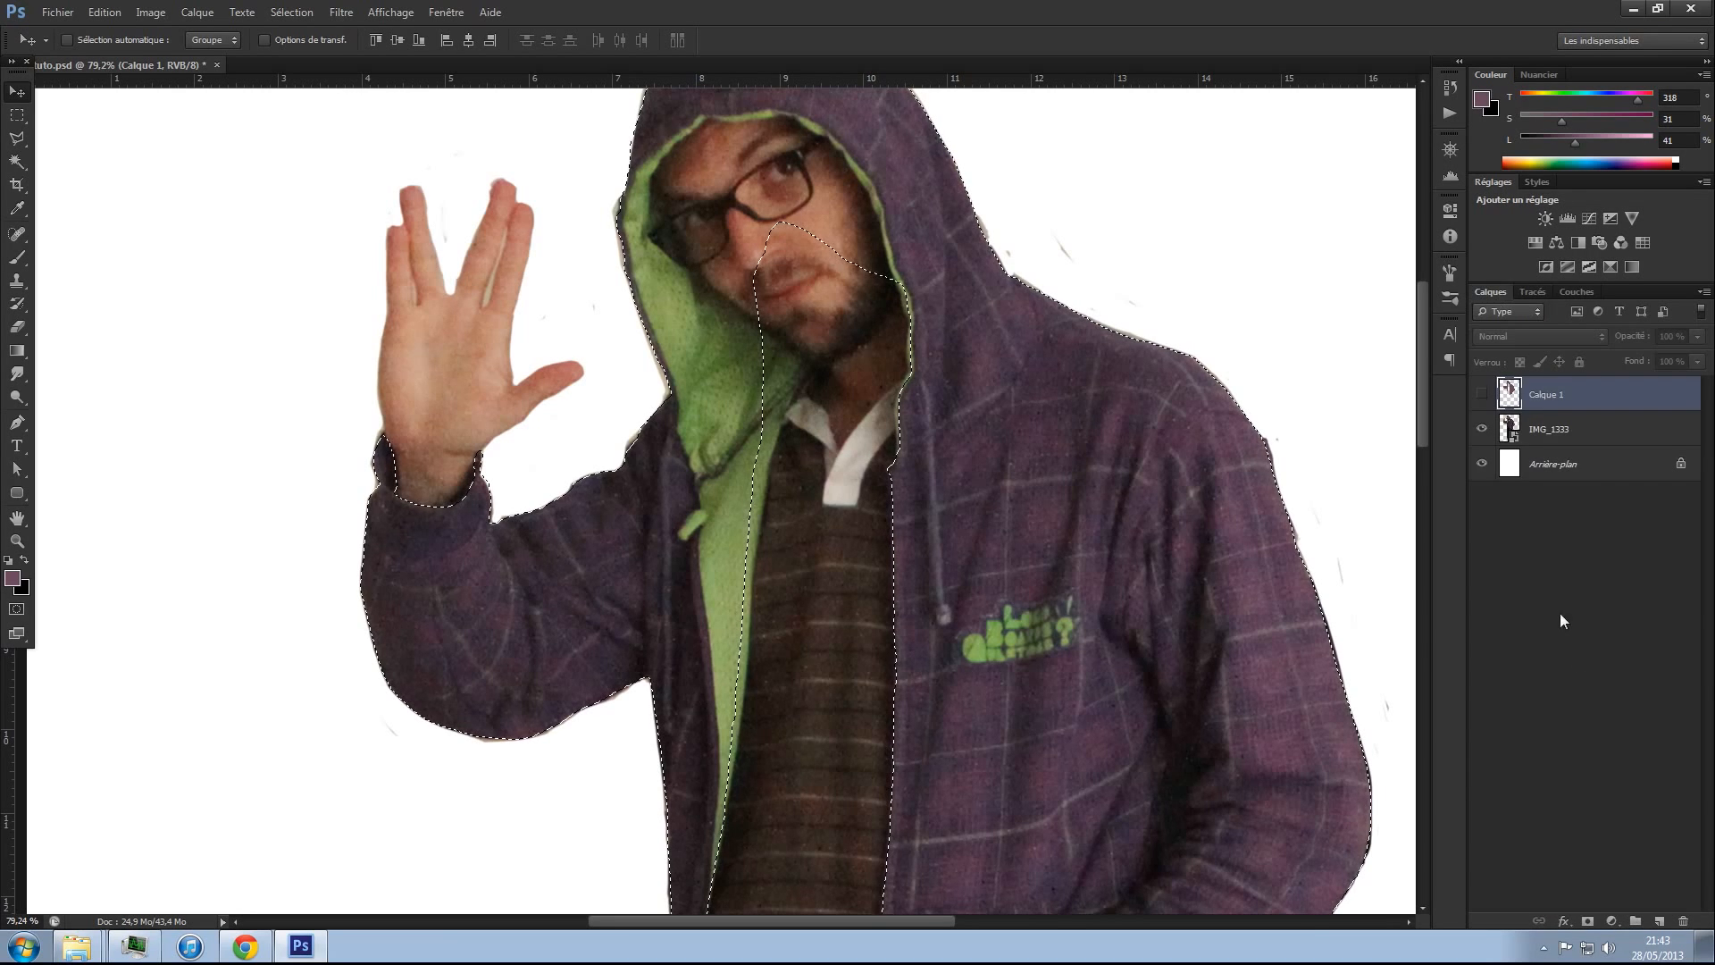
pyautogui.click(1657, 921)
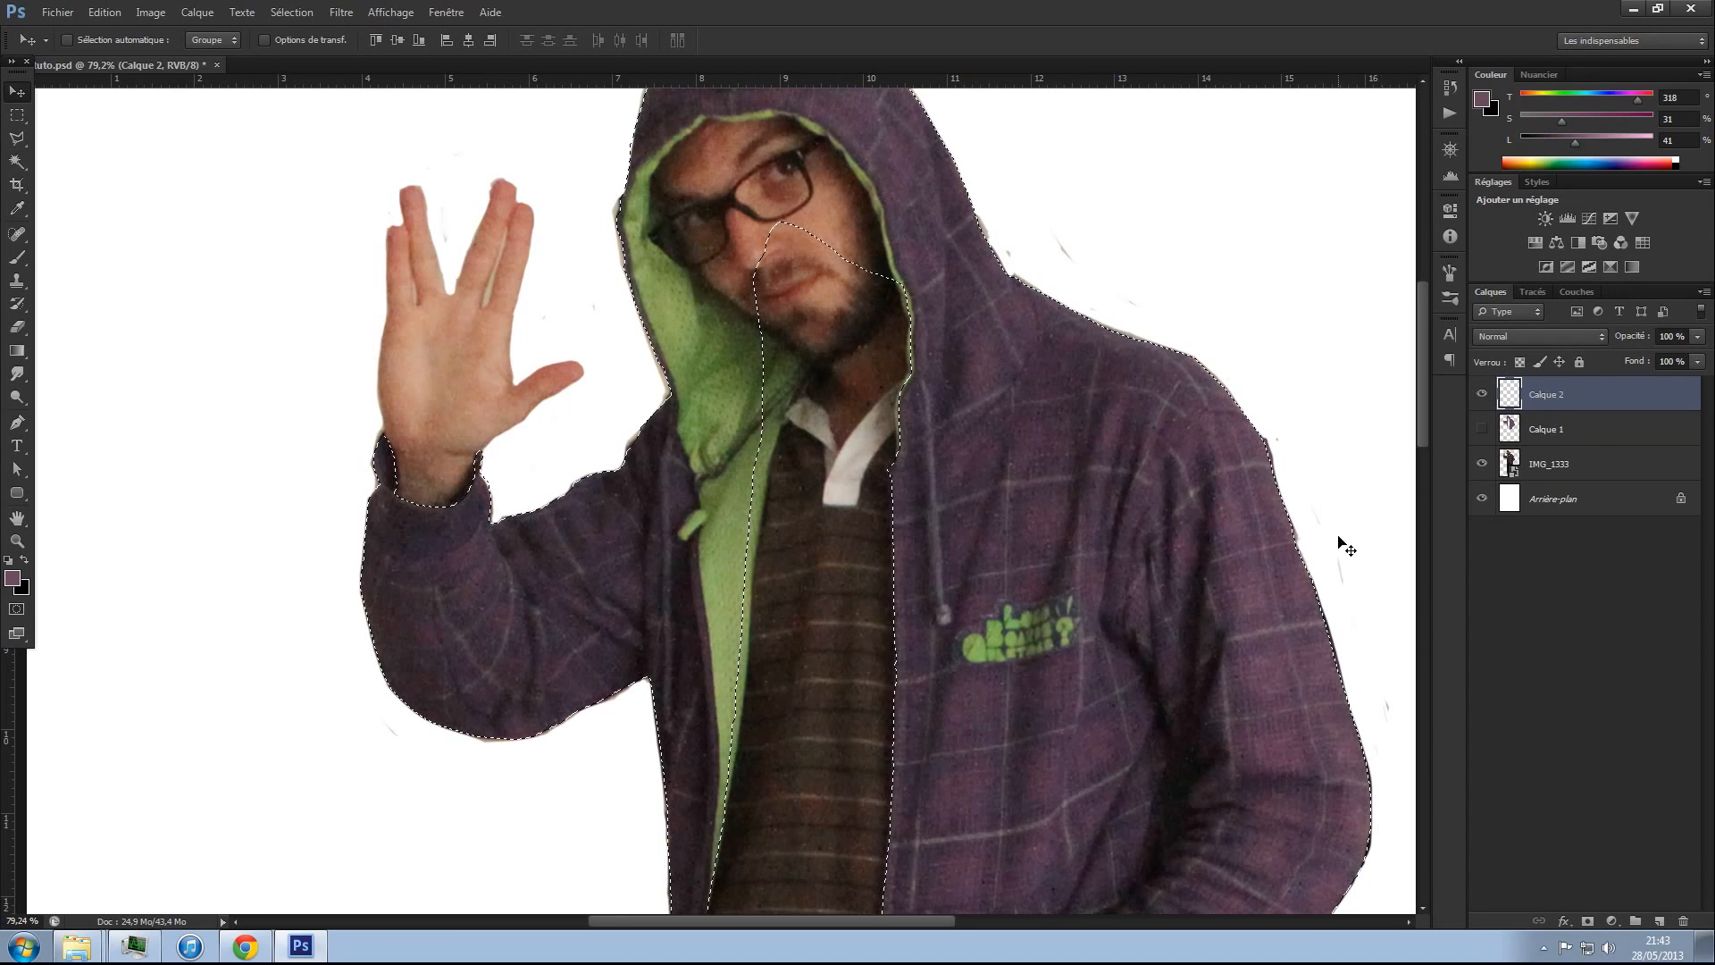
pyautogui.press('b')
pyautogui.moveTo(1104, 445); pyautogui.dragTo(929, 573)
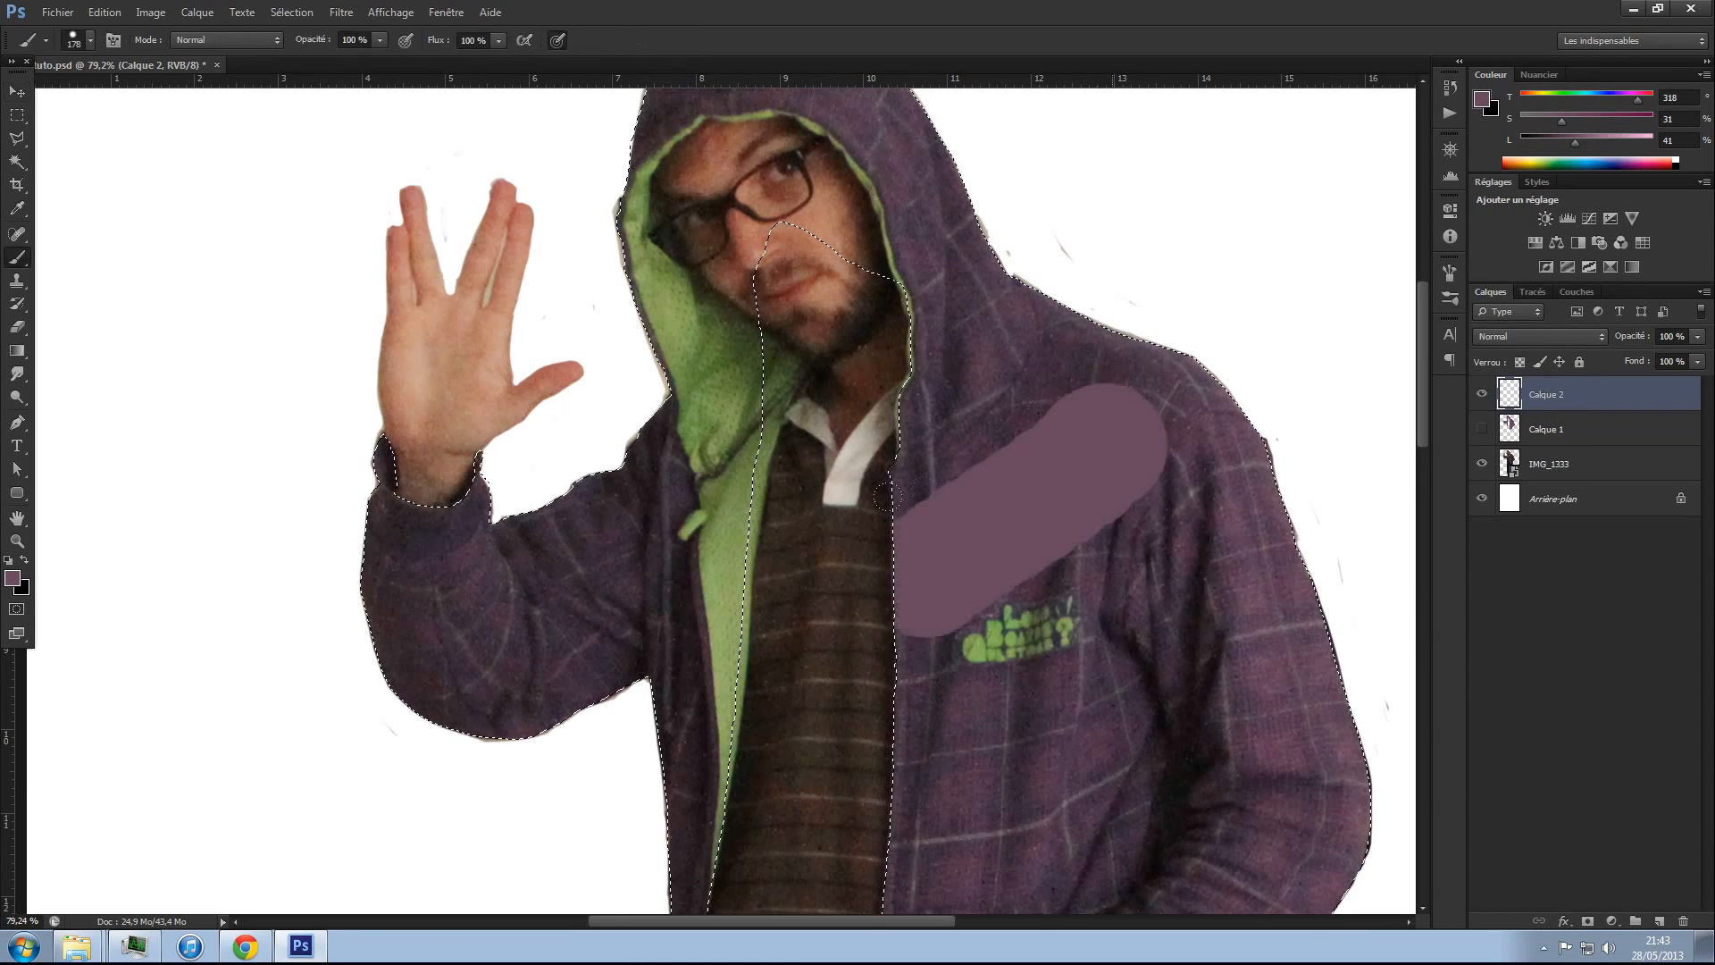
pyautogui.hotkey('ctrl', 'z')
# - Fill the jacket selection on Calque 2 with the muted purple using the Paint Bucket, and deselect
pyautogui.moveTo(17, 351); pyautogui.dragTo(55, 362)
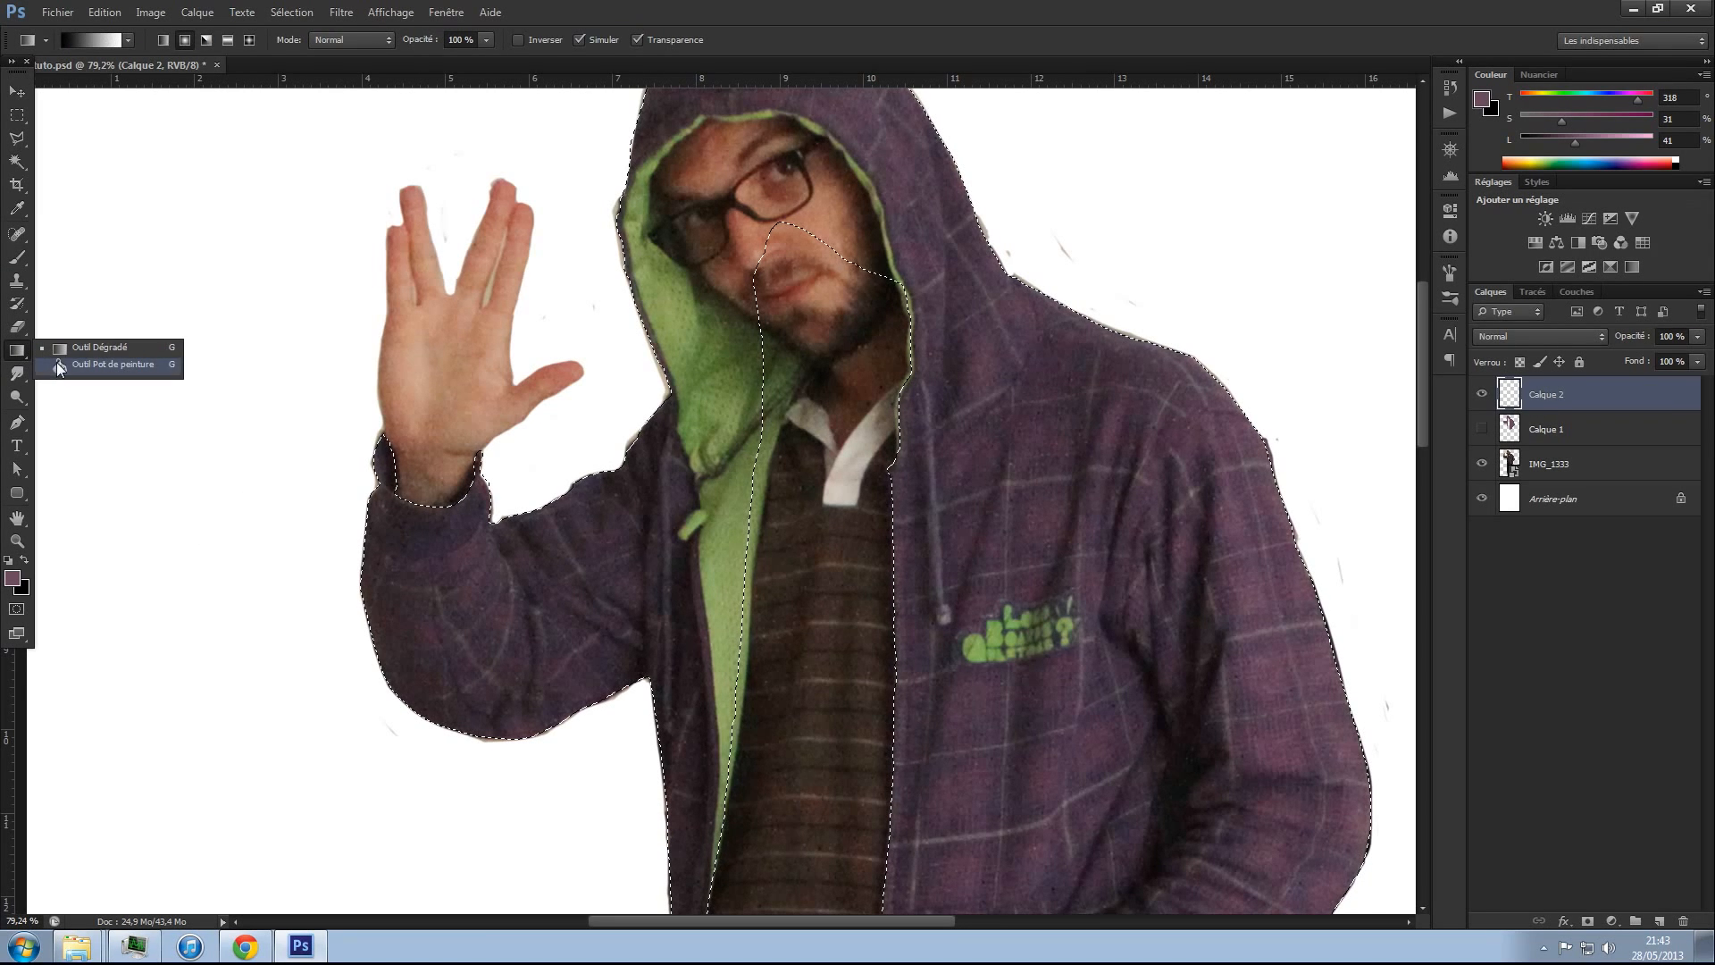
pyautogui.click(57, 362)
pyautogui.click(62, 349)
pyautogui.moveTo(17, 350); pyautogui.dragTo(55, 368)
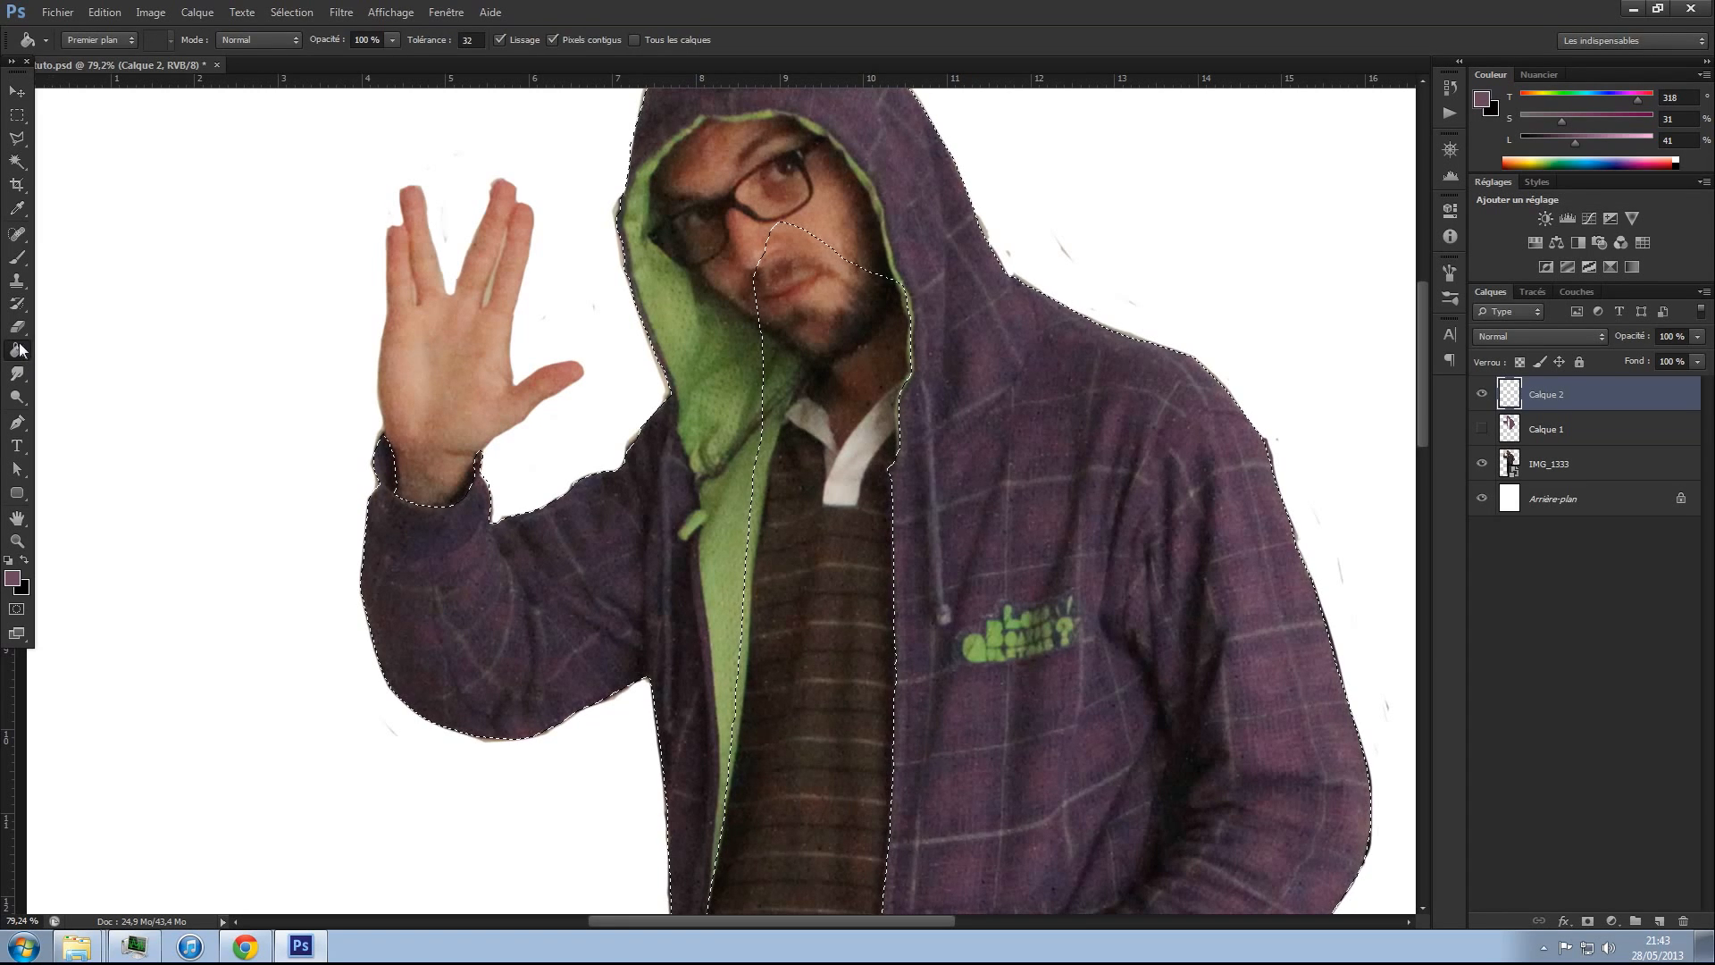
pyautogui.click(938, 471)
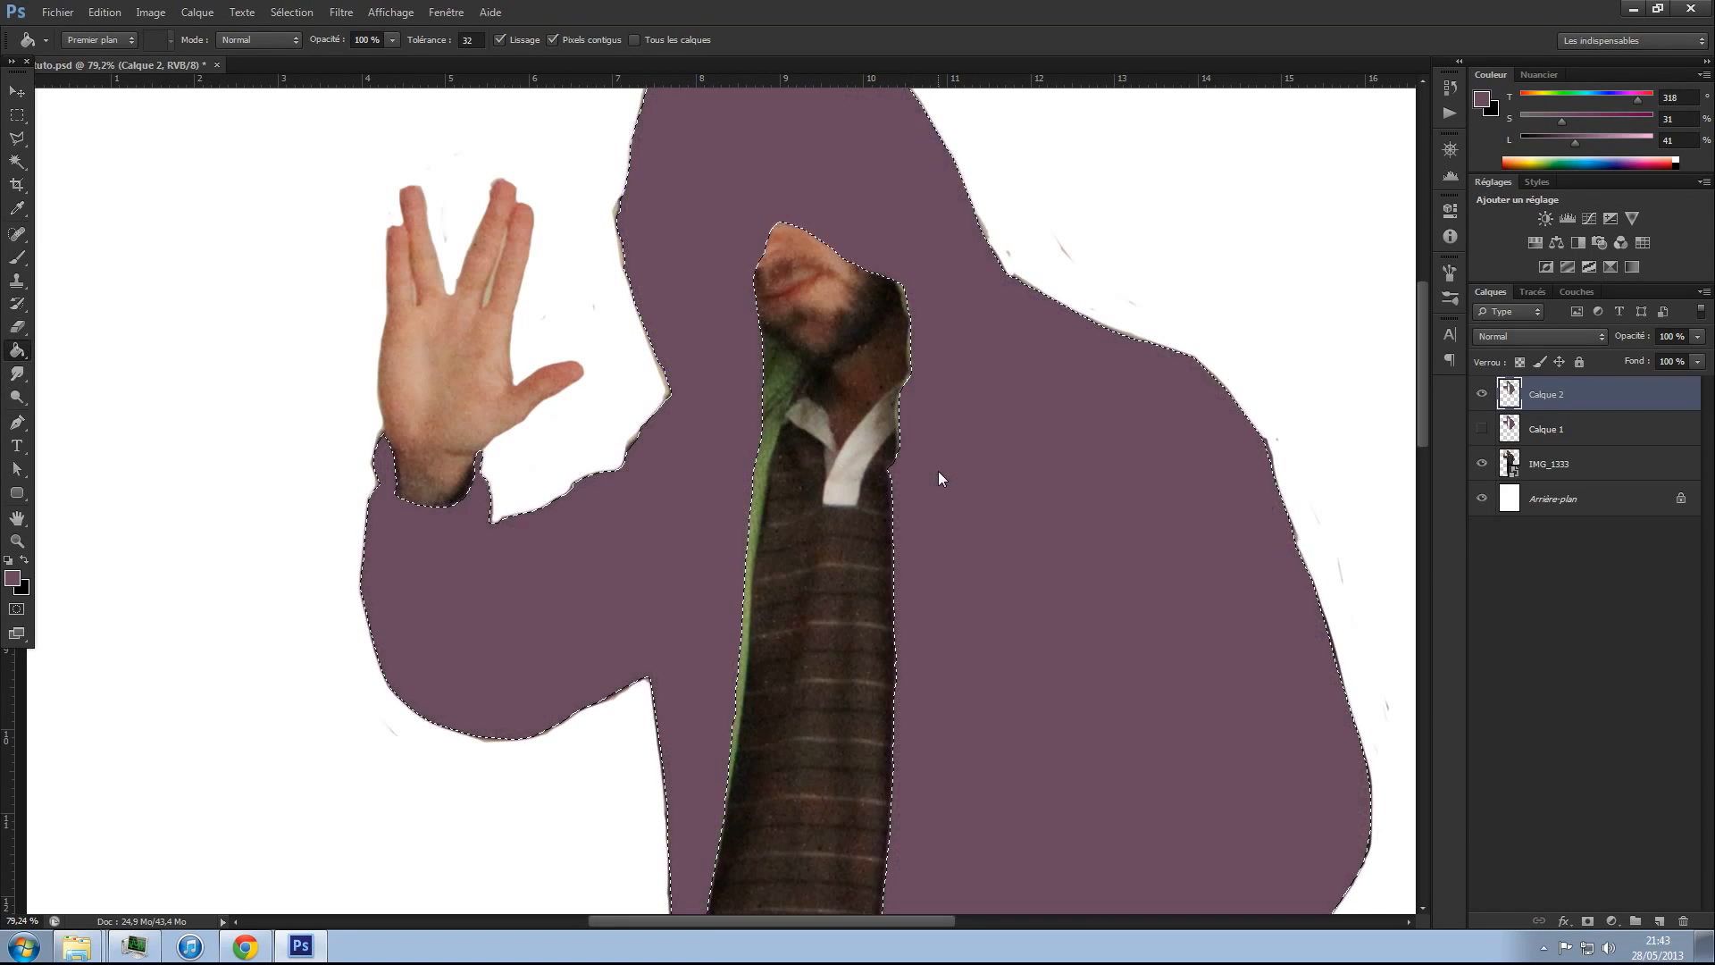
pyautogui.hotkey('ctrl', 'd')
pyautogui.press('v')
# - Compare the jacket edges of Calque 1 and Calque 2 up close around the raised wrist by toggling their visibility
pyautogui.scroll(8, 489, 505)
pyautogui.press('alt')
pyautogui.click(1481, 434)
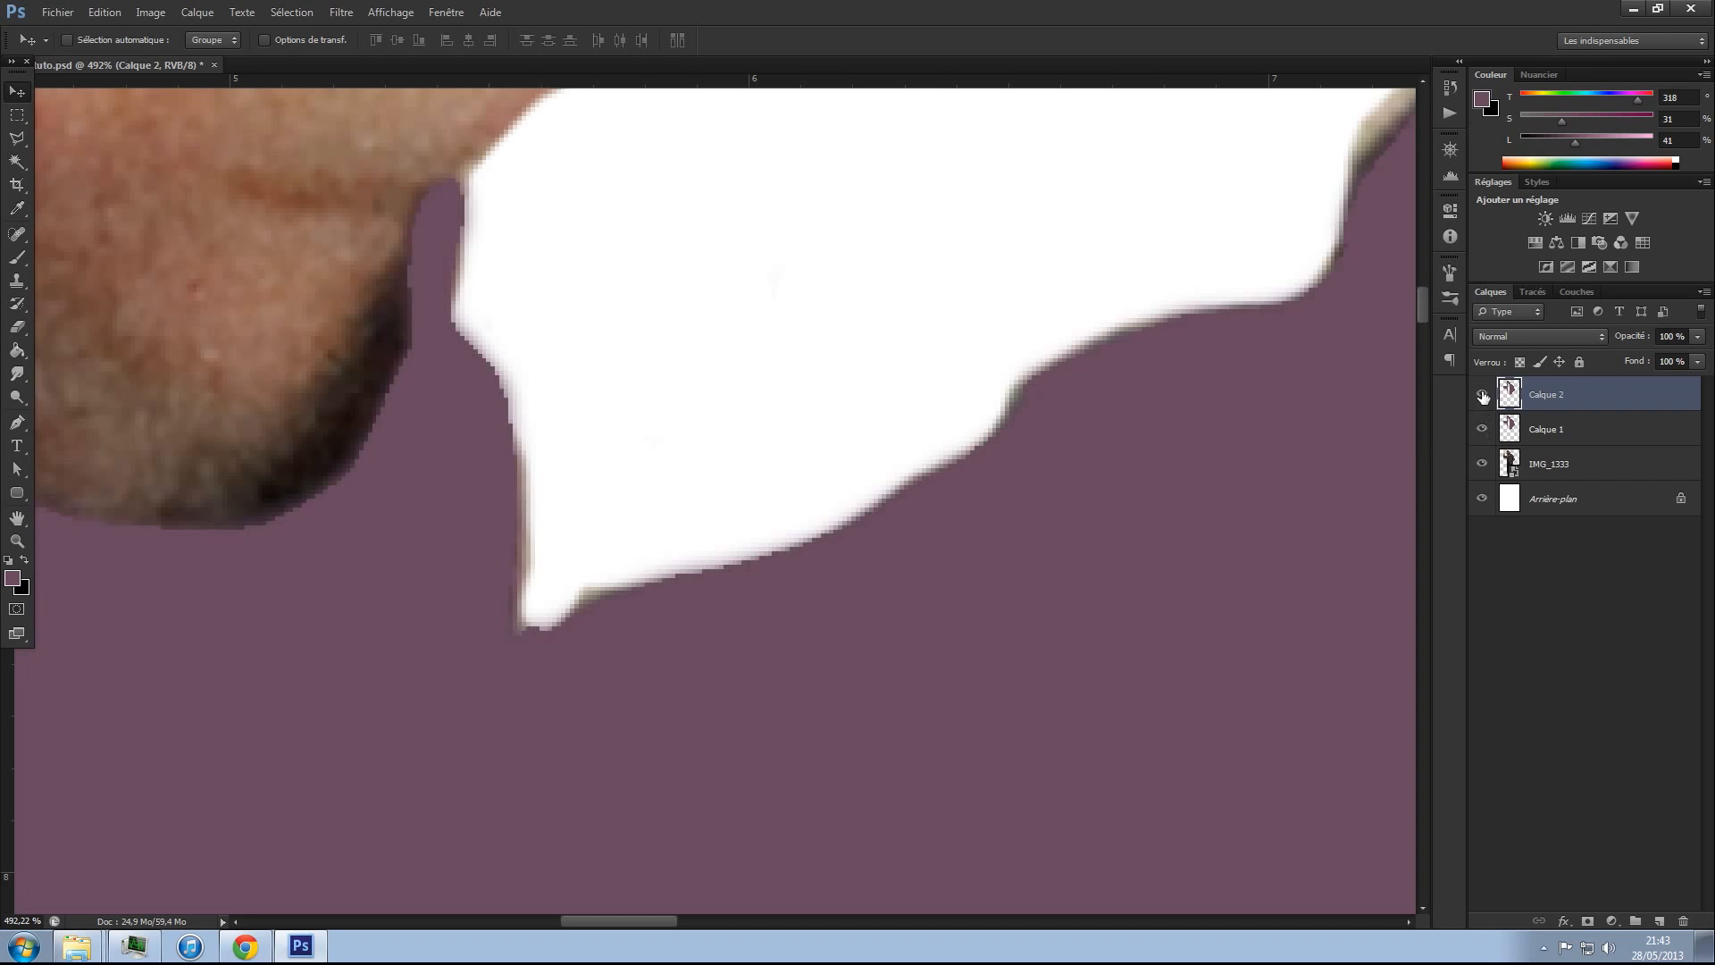
pyautogui.click(1482, 394)
pyautogui.click(1481, 394)
pyautogui.click(1481, 428)
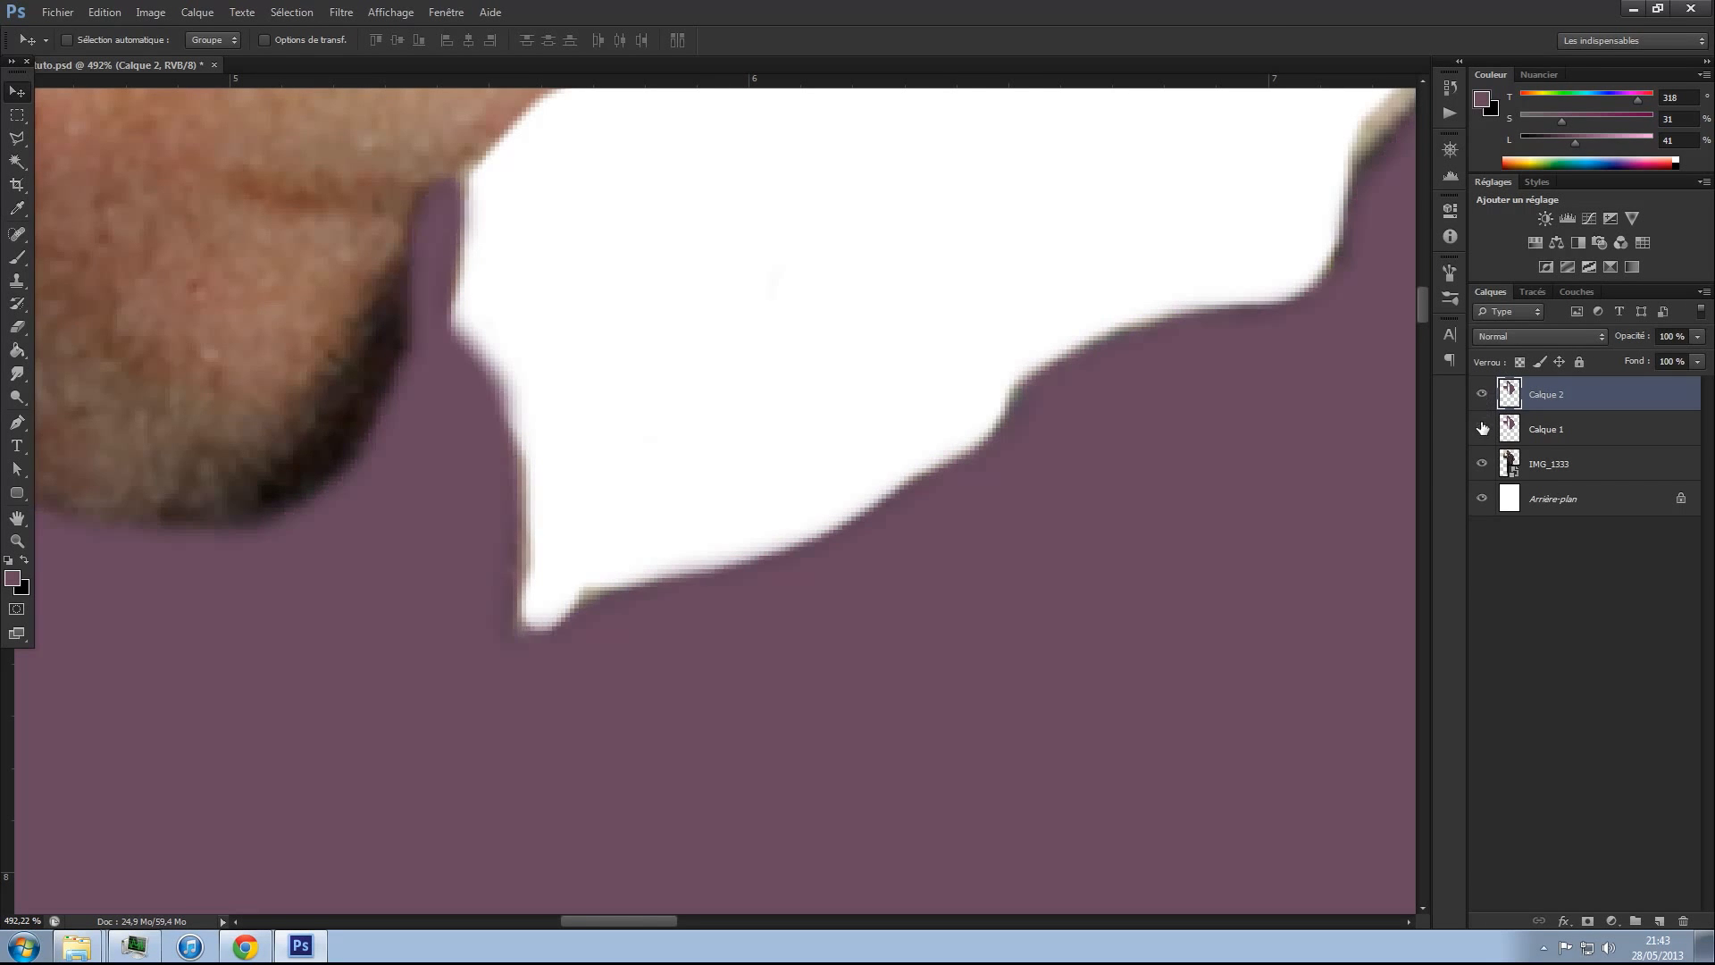
pyautogui.scroll(-3, 800, 519)
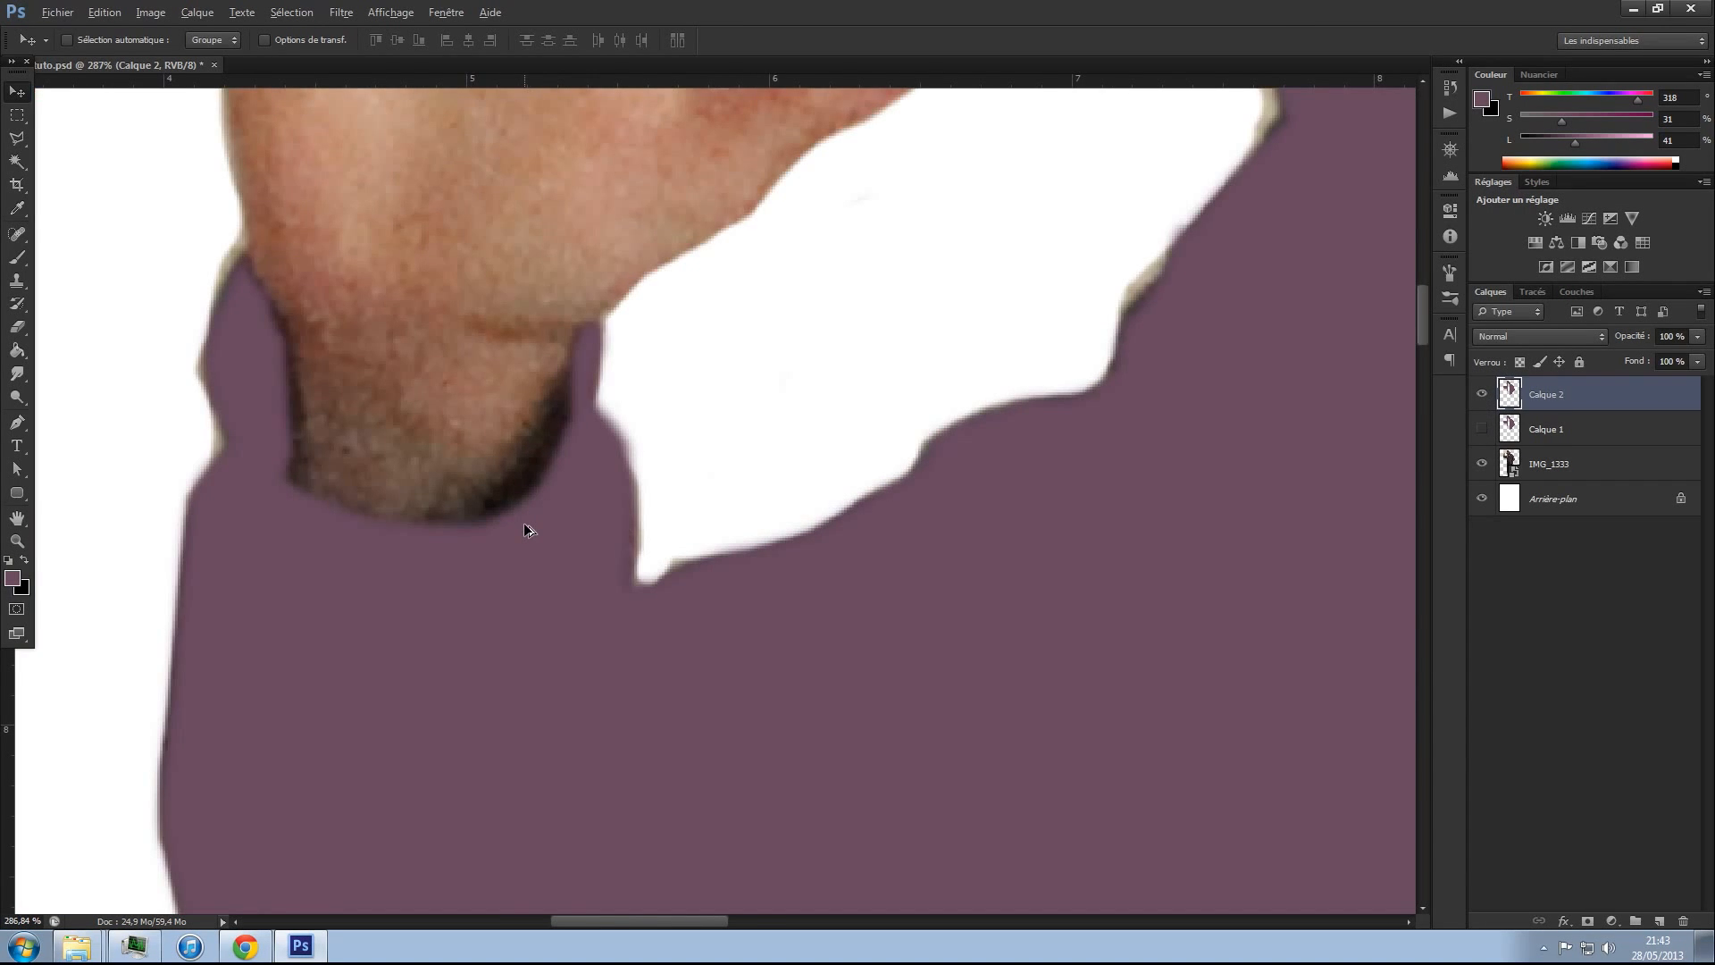
pyautogui.scroll(-2, 525, 523)
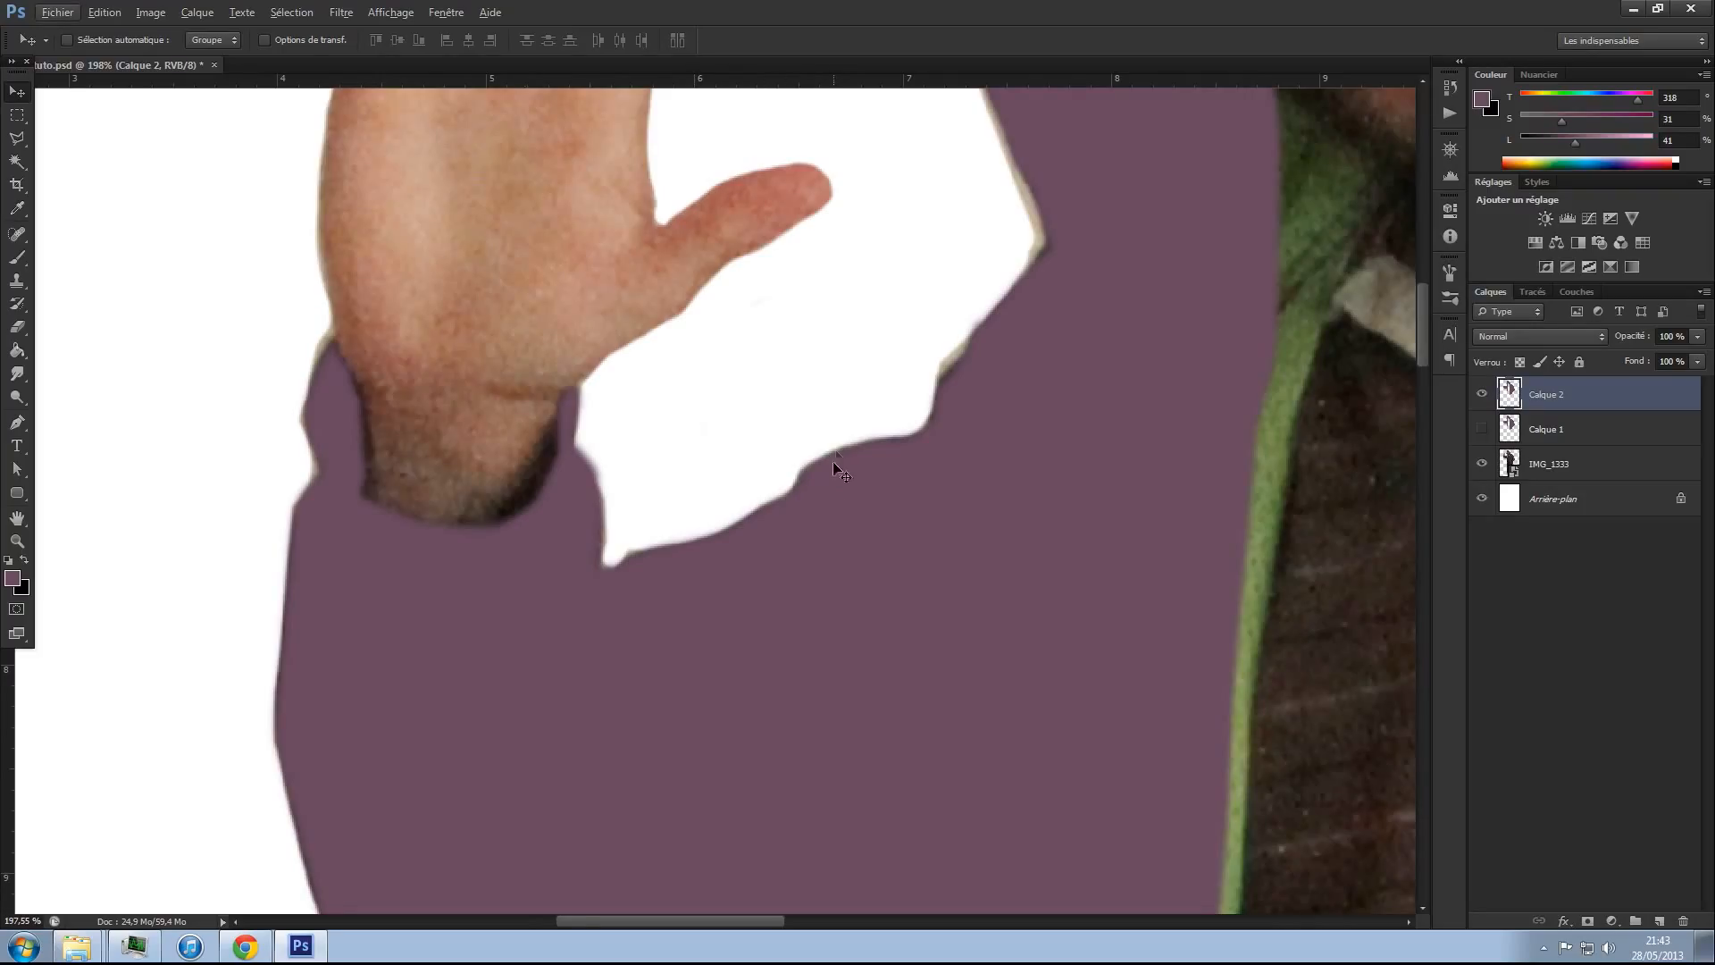
pyautogui.scroll(4, 832, 463)
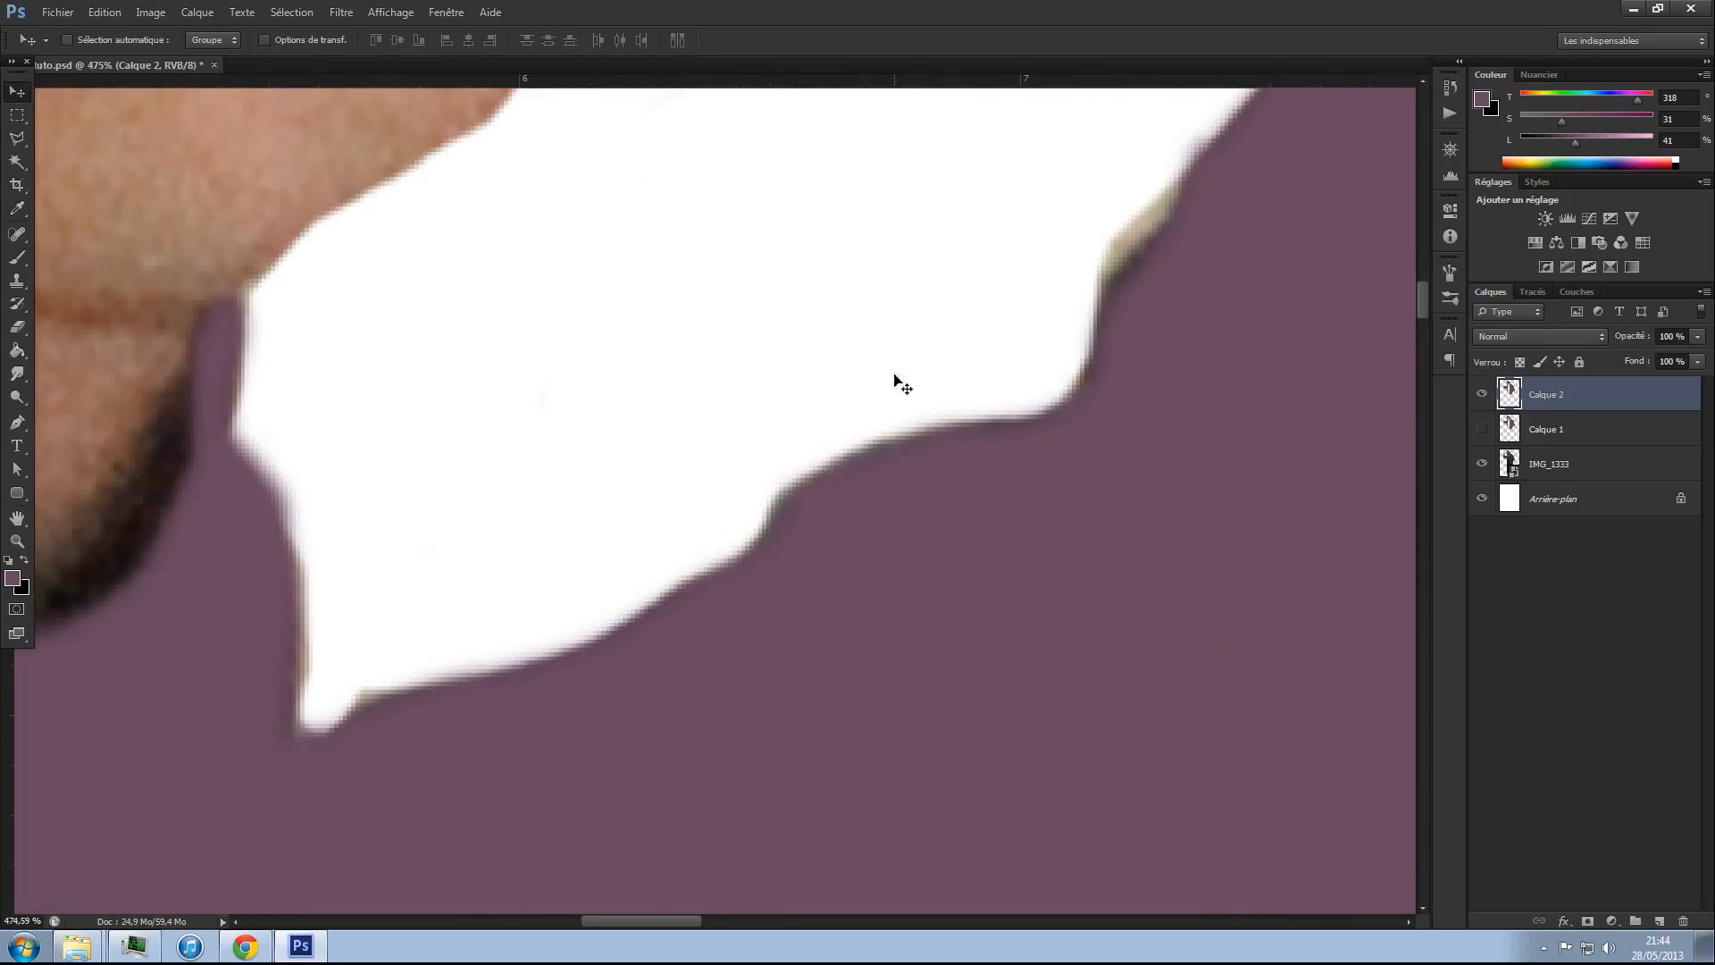
pyautogui.click(1482, 394)
pyautogui.click(1482, 430)
pyautogui.click(1482, 430)
pyautogui.click(1482, 394)
# - Make a new selection from the CONTOURpull path with a smaller radius and anti-aliasing on
pyautogui.click(1533, 292)
pyautogui.rightClick(1474, 314)
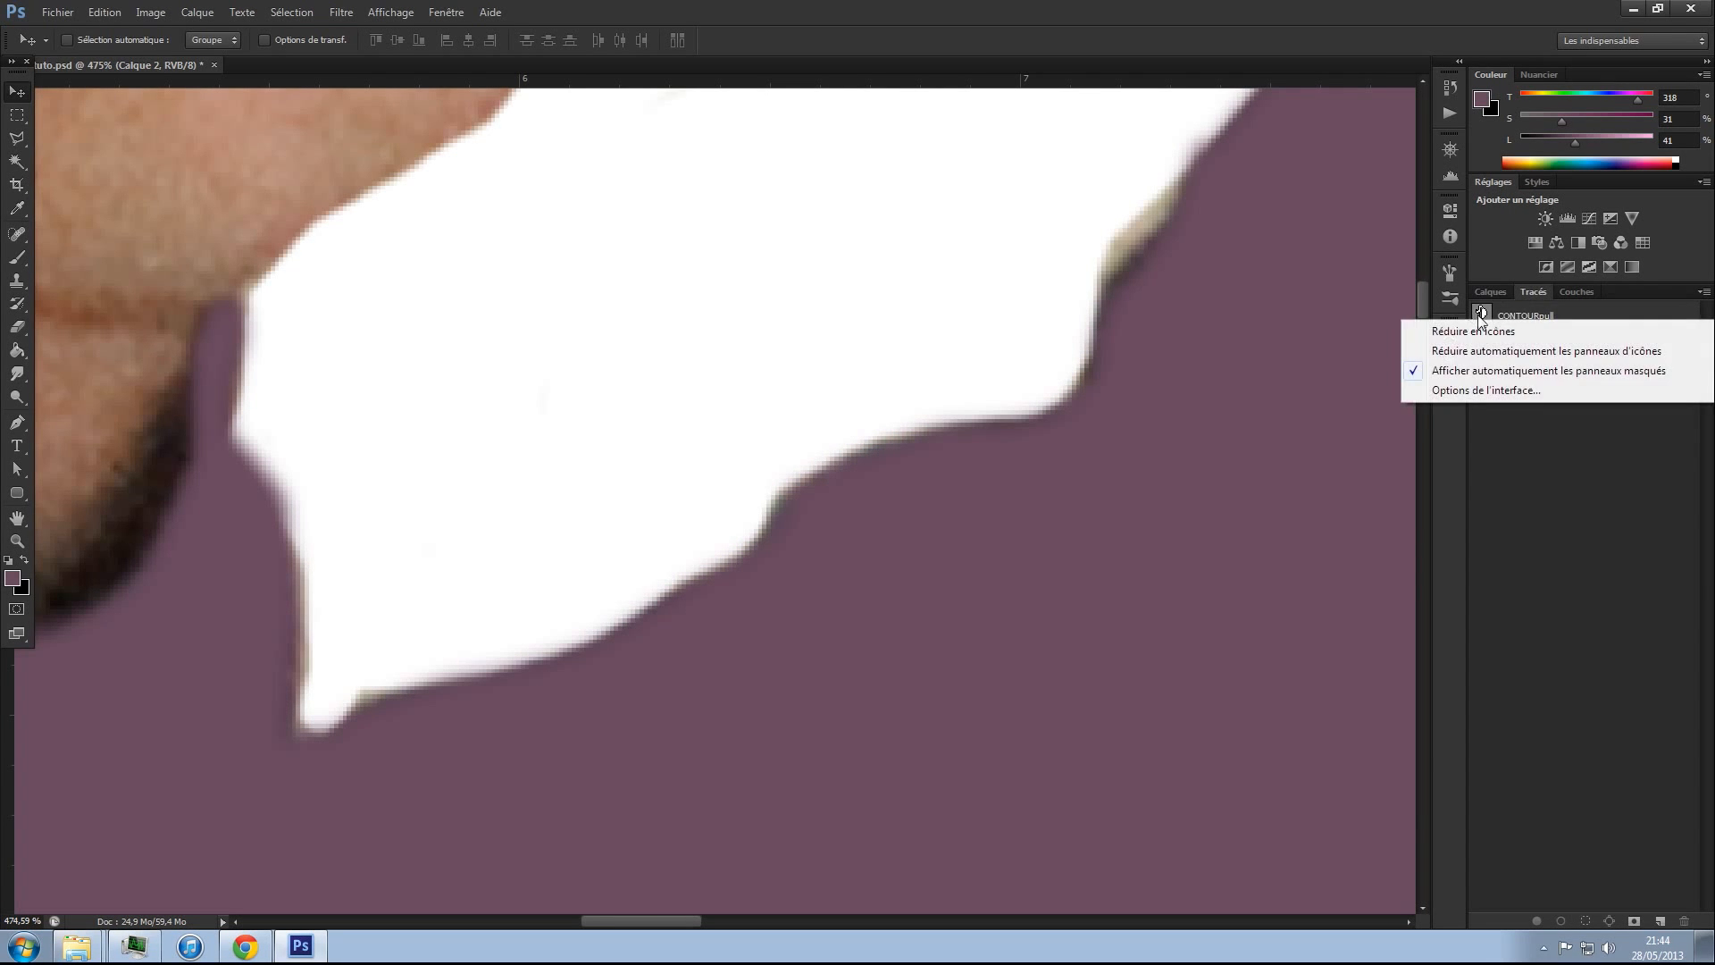
pyautogui.rightClick(1480, 312)
pyautogui.click(1550, 393)
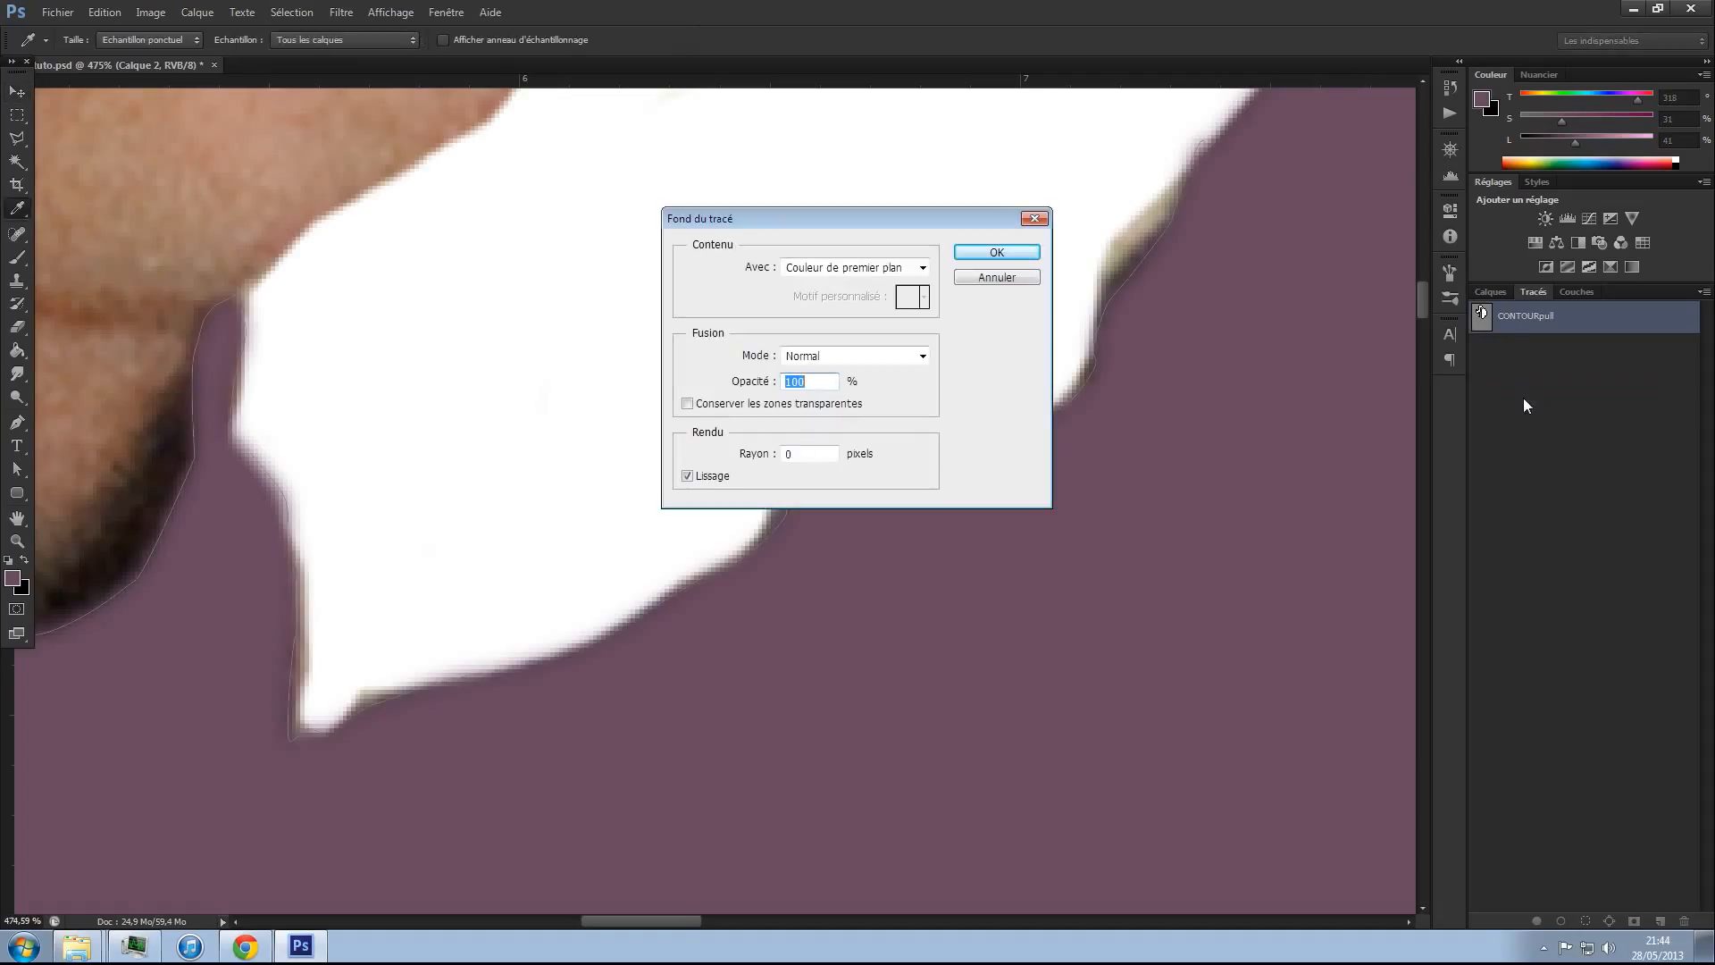
pyautogui.click(1024, 280)
pyautogui.press('v')
pyautogui.rightClick(1483, 319)
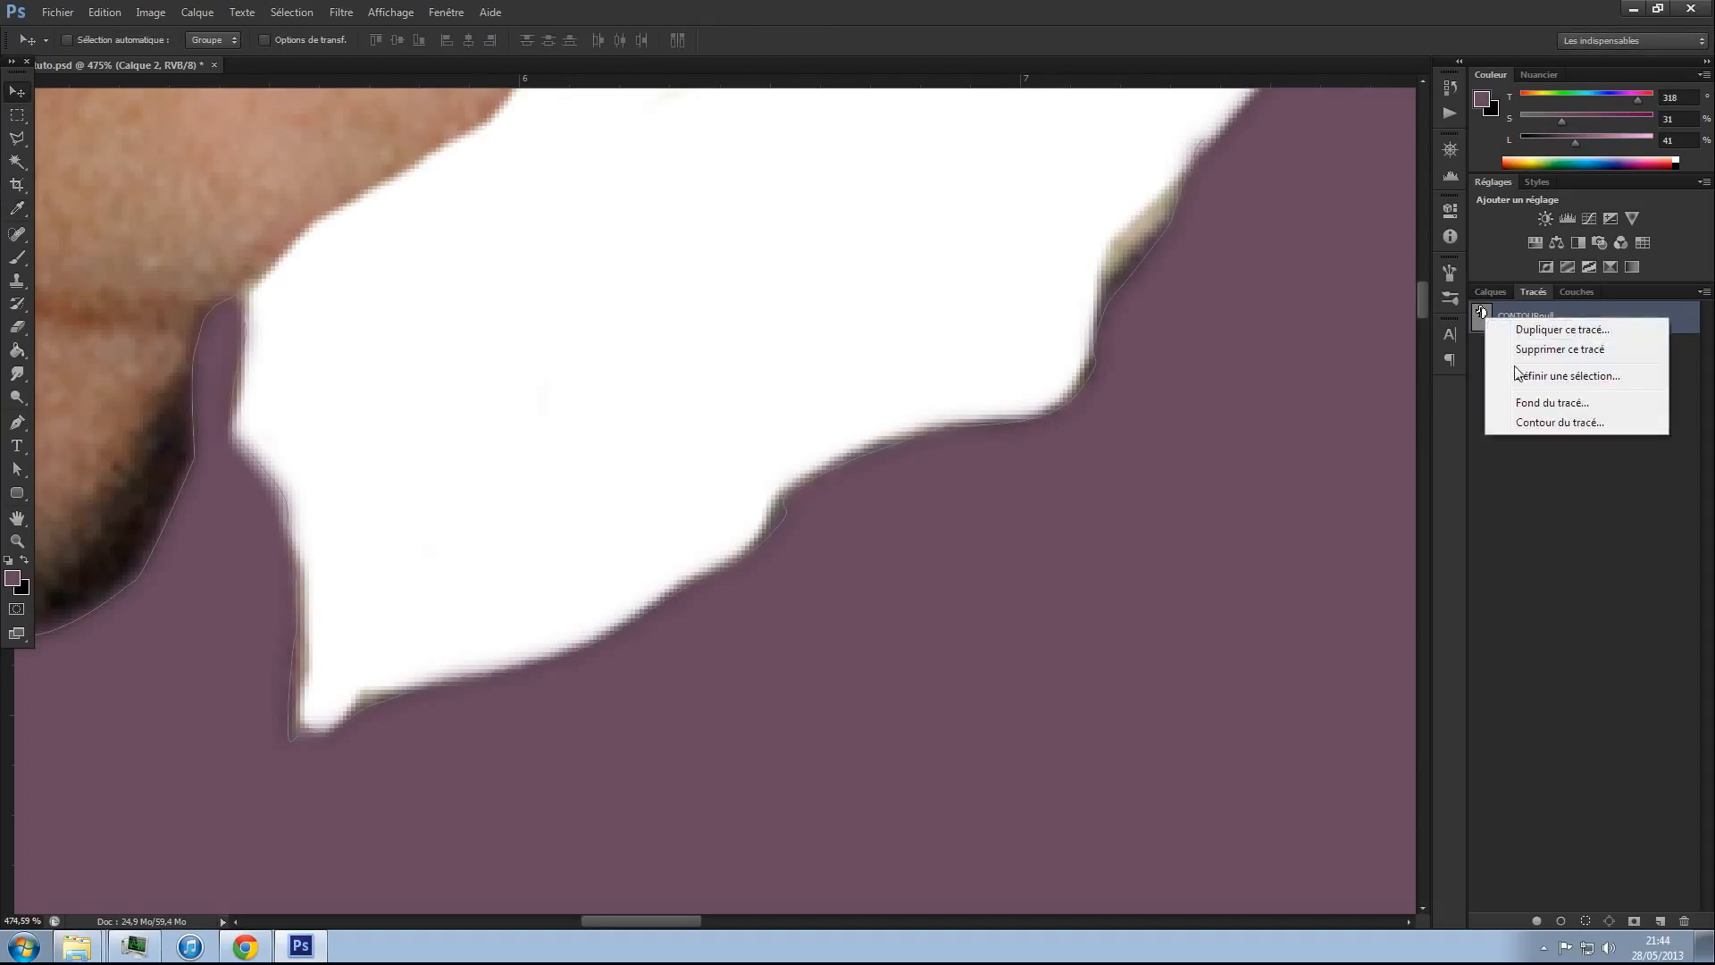
pyautogui.click(1518, 374)
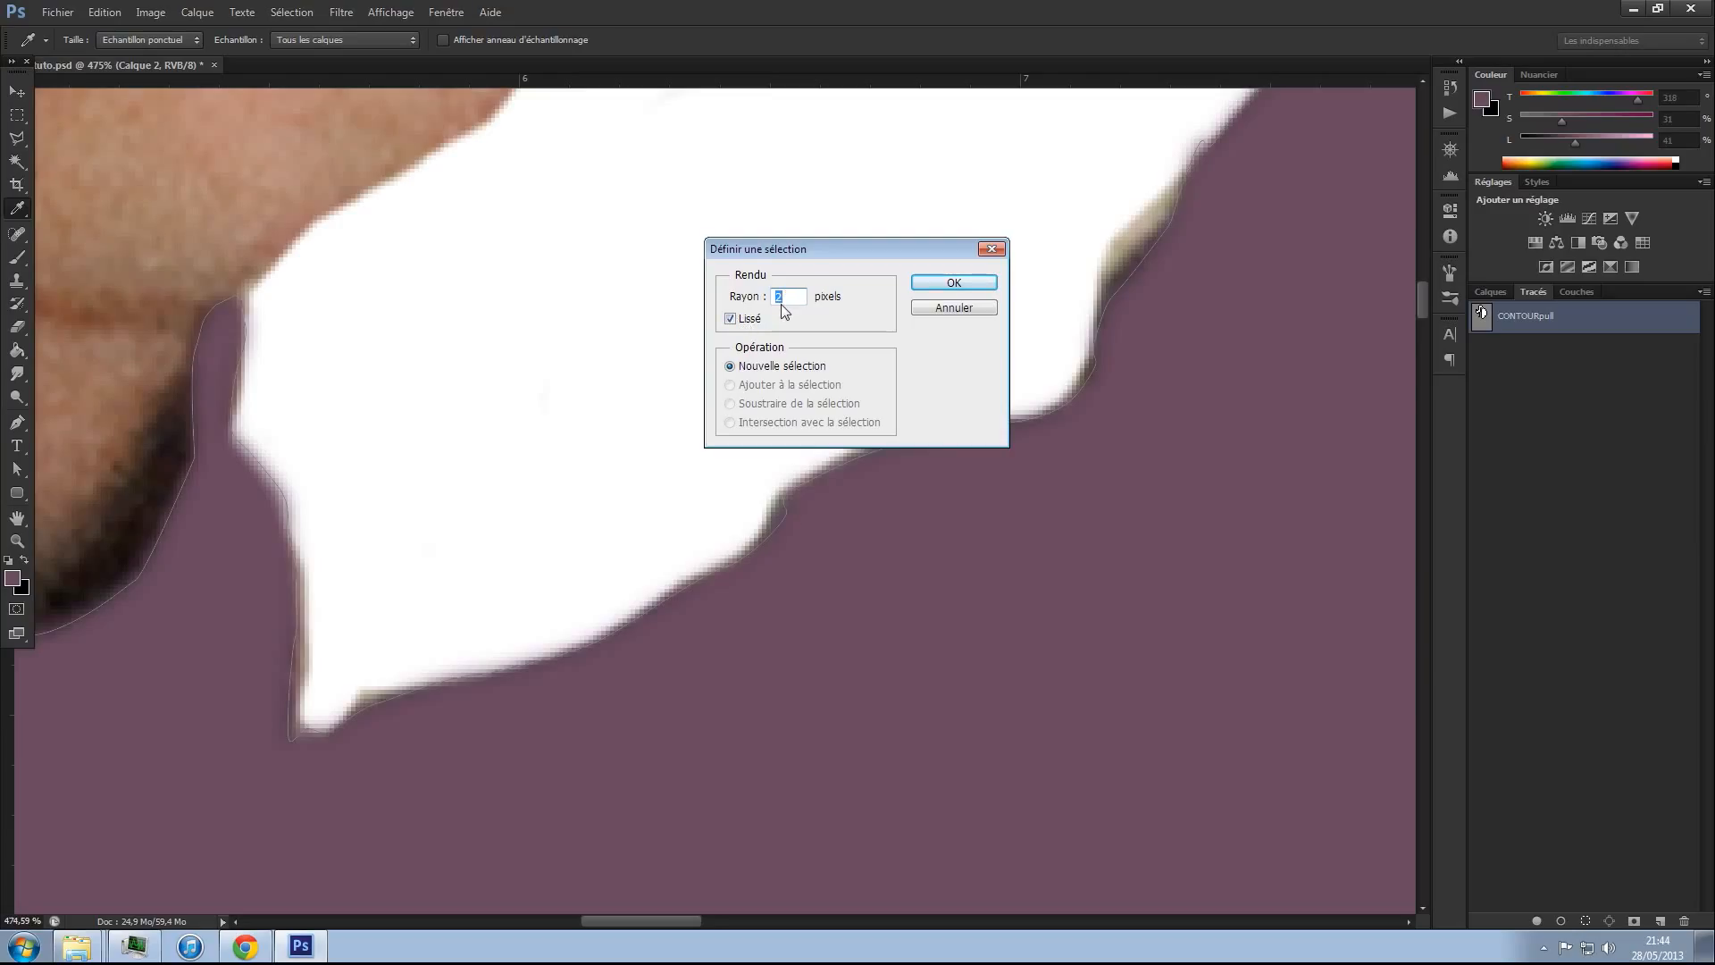
pyautogui.click(945, 281)
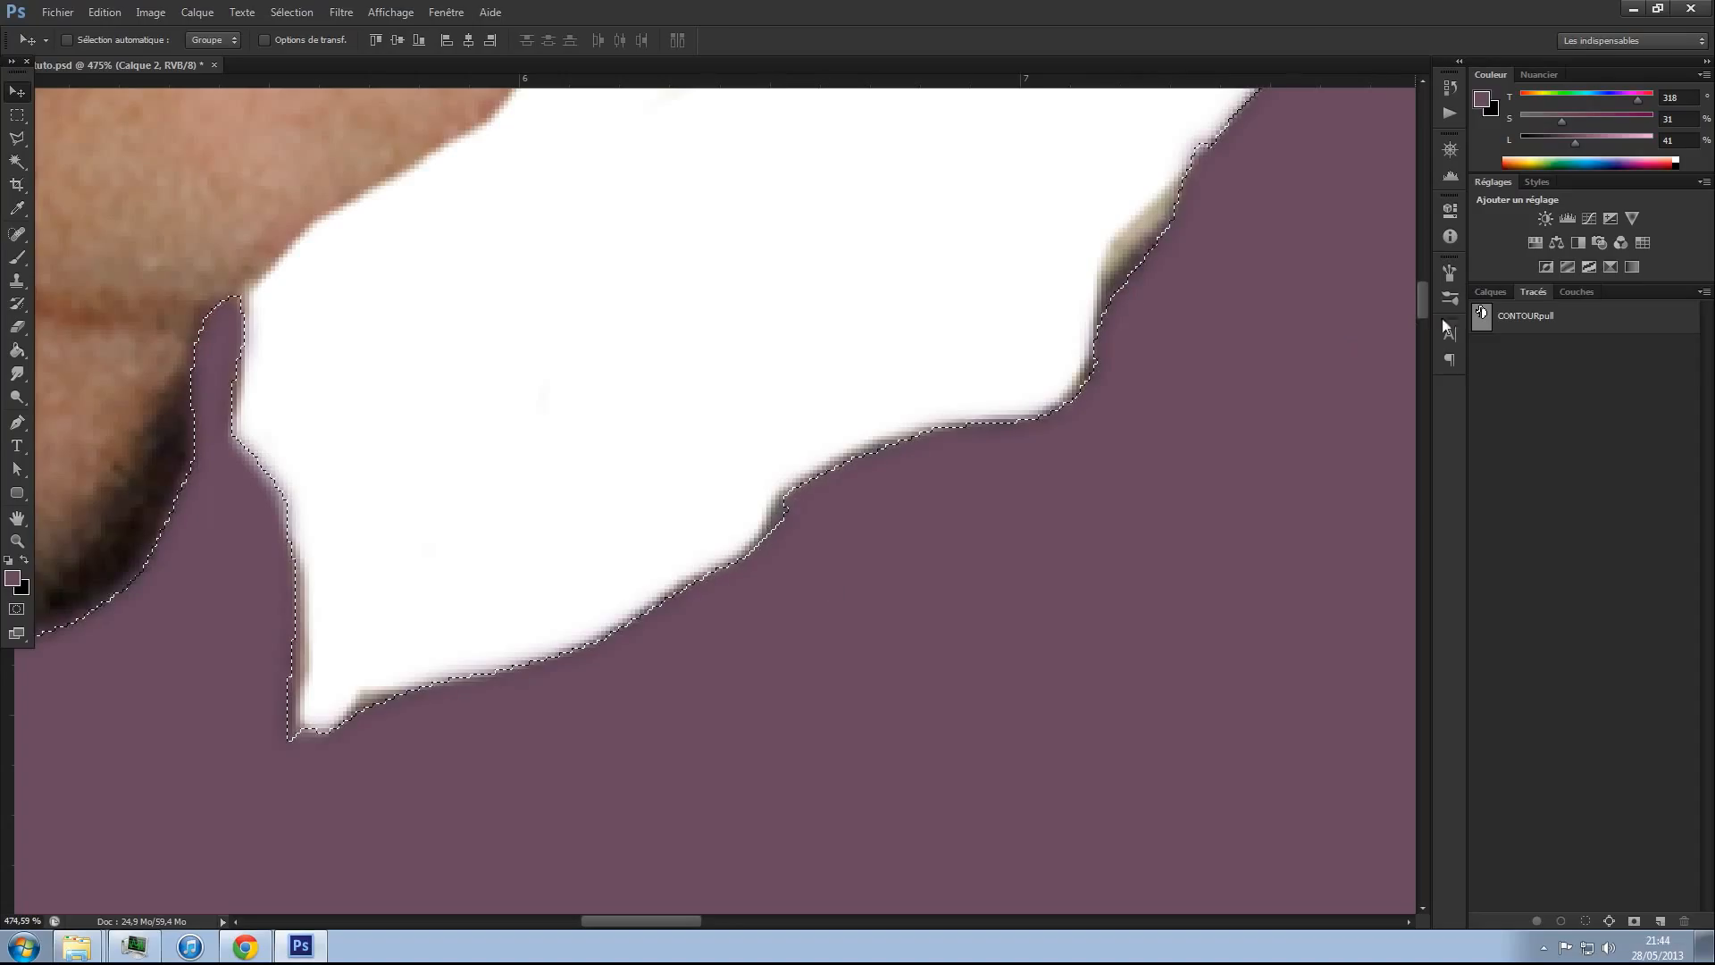
# - Add a new layer, hide Calque 2, fill the jacket selection with the muted purple, and deselect
pyautogui.click(1491, 291)
pyautogui.click(1659, 921)
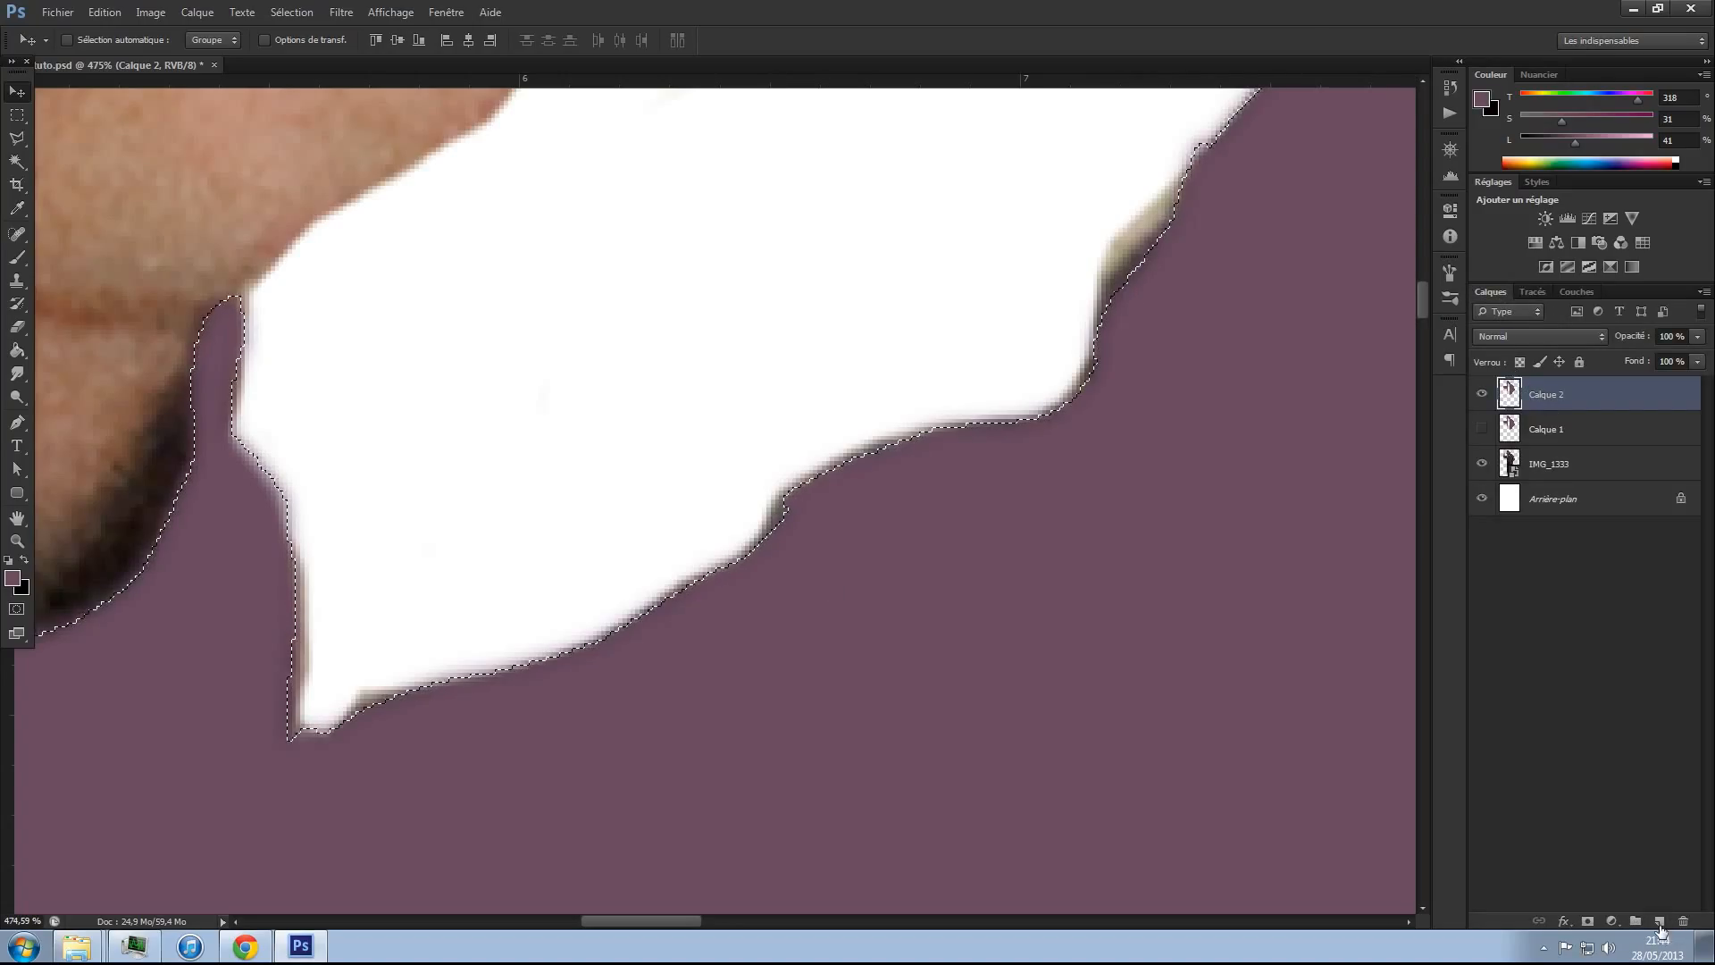
pyautogui.click(1483, 429)
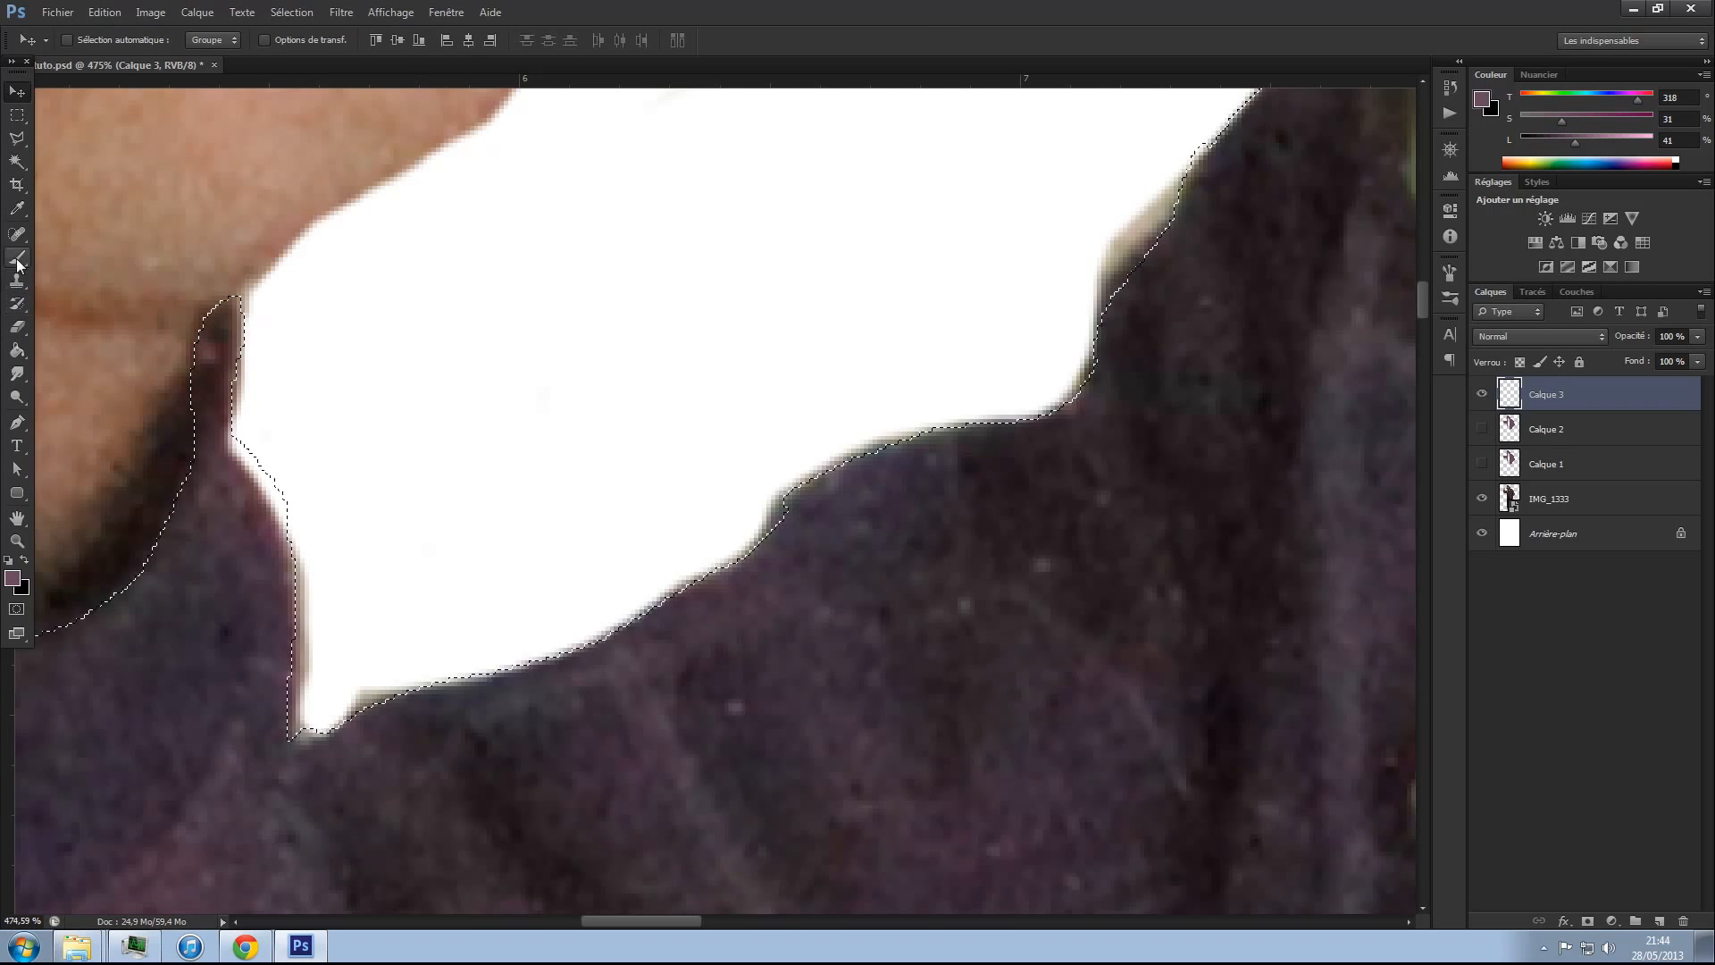
pyautogui.click(17, 350)
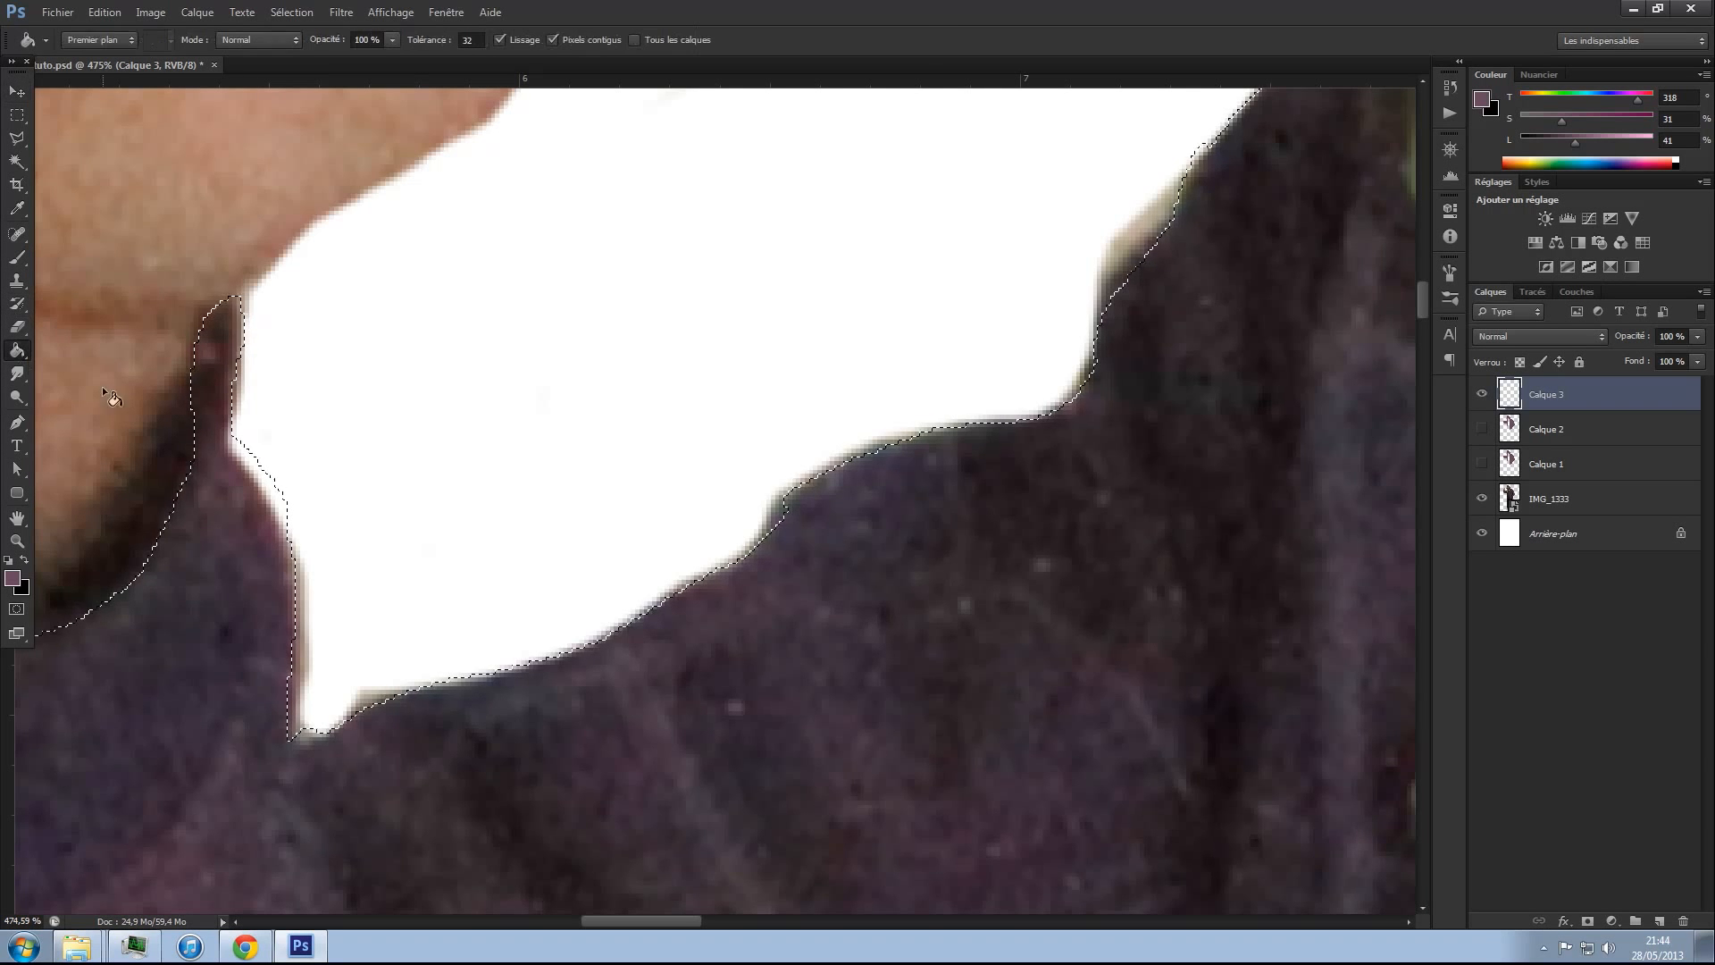
pyautogui.click(831, 667)
pyautogui.hotkey('ctrl', 'd')
pyautogui.press('v')
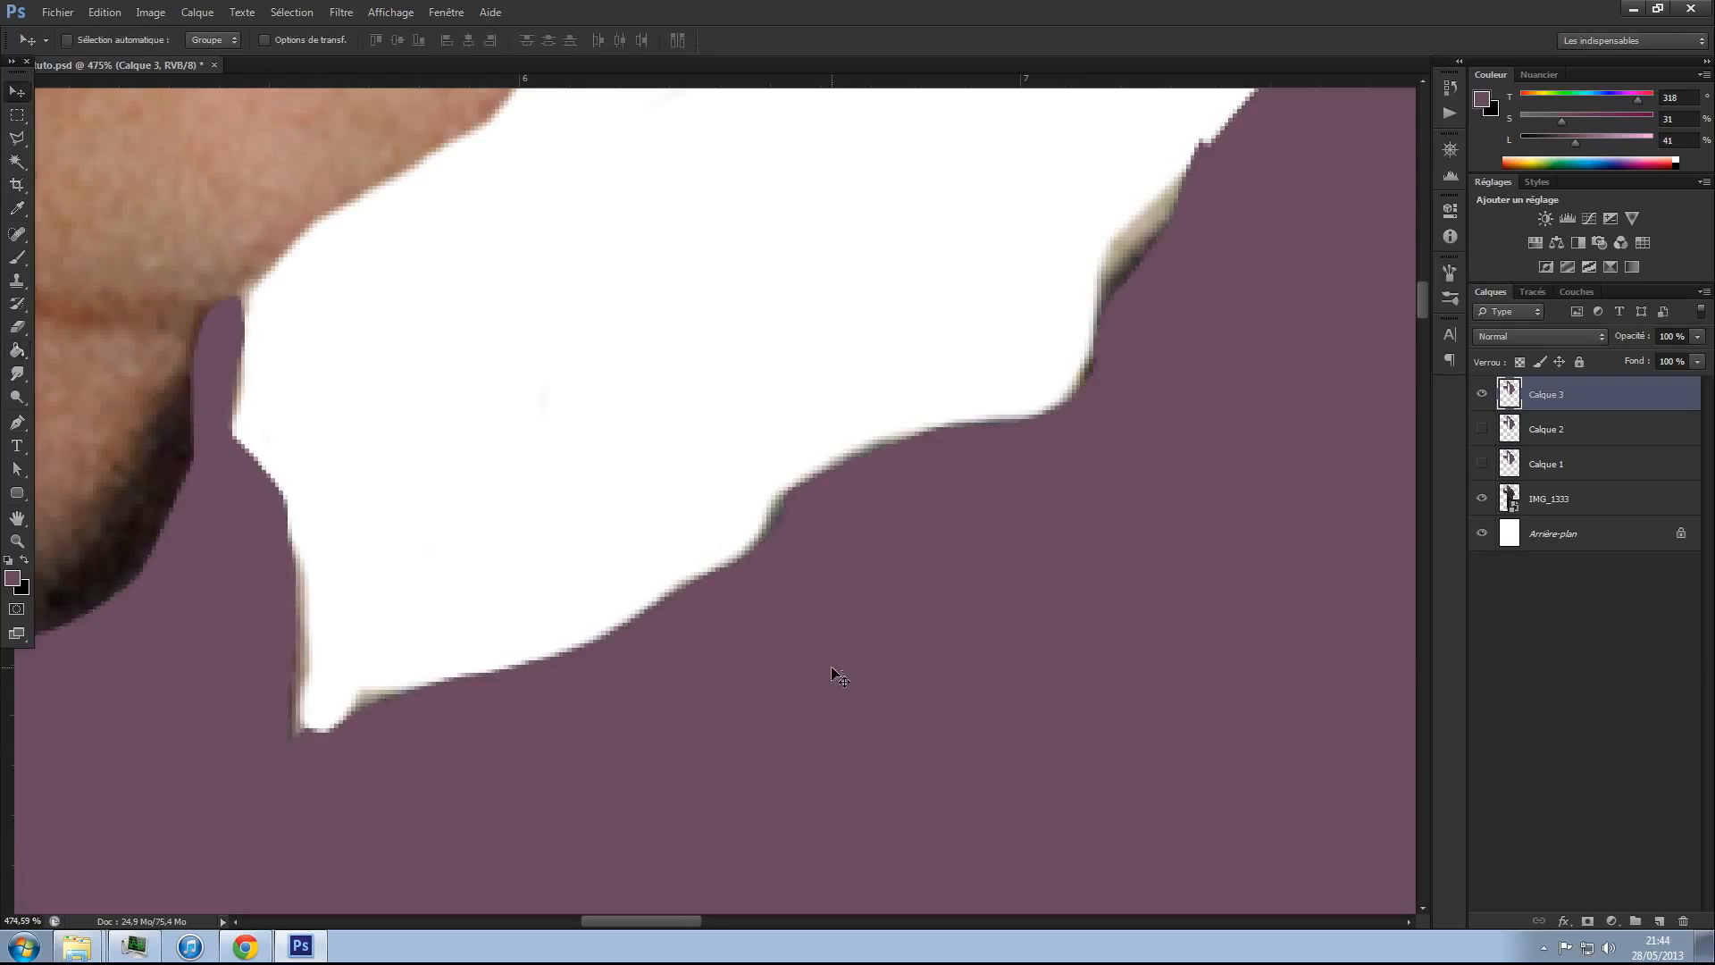
# - Hide the IMG_1333 photo and compare the edge sharpness of Calque 1, Calque 2 and Calque 3 around the wrist
pyautogui.click(1483, 499)
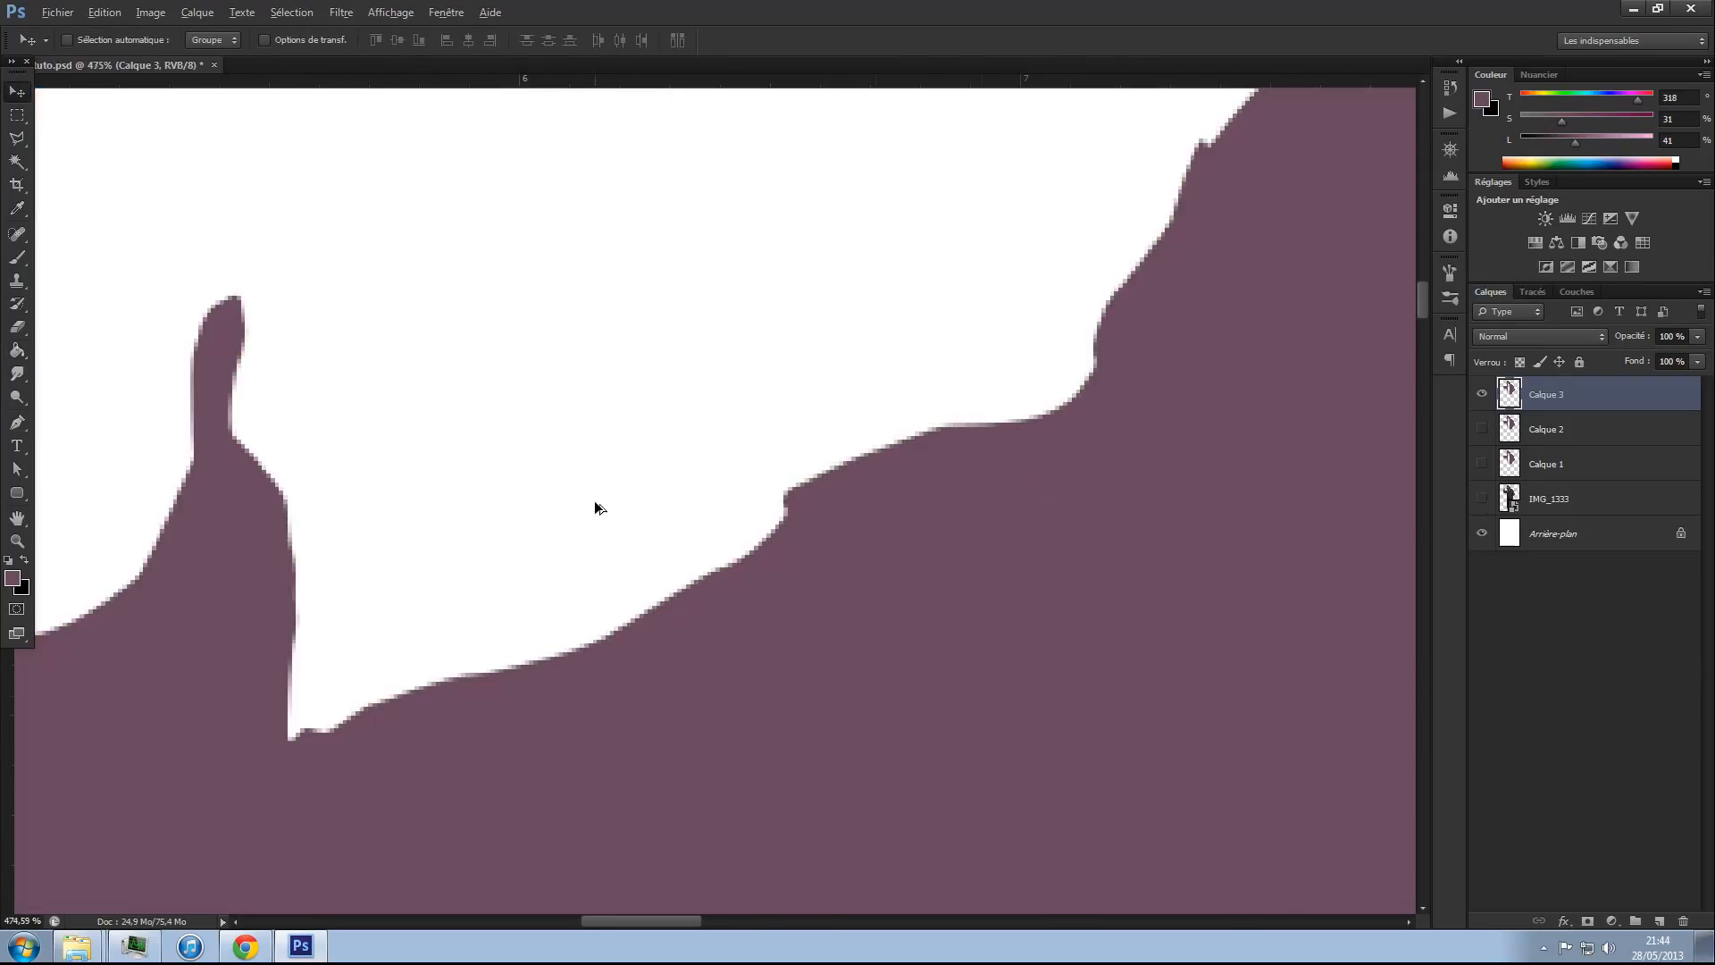
pyautogui.scroll(-4, 593, 500)
pyautogui.scroll(-3, 364, 591)
pyautogui.scroll(6, 117, 594)
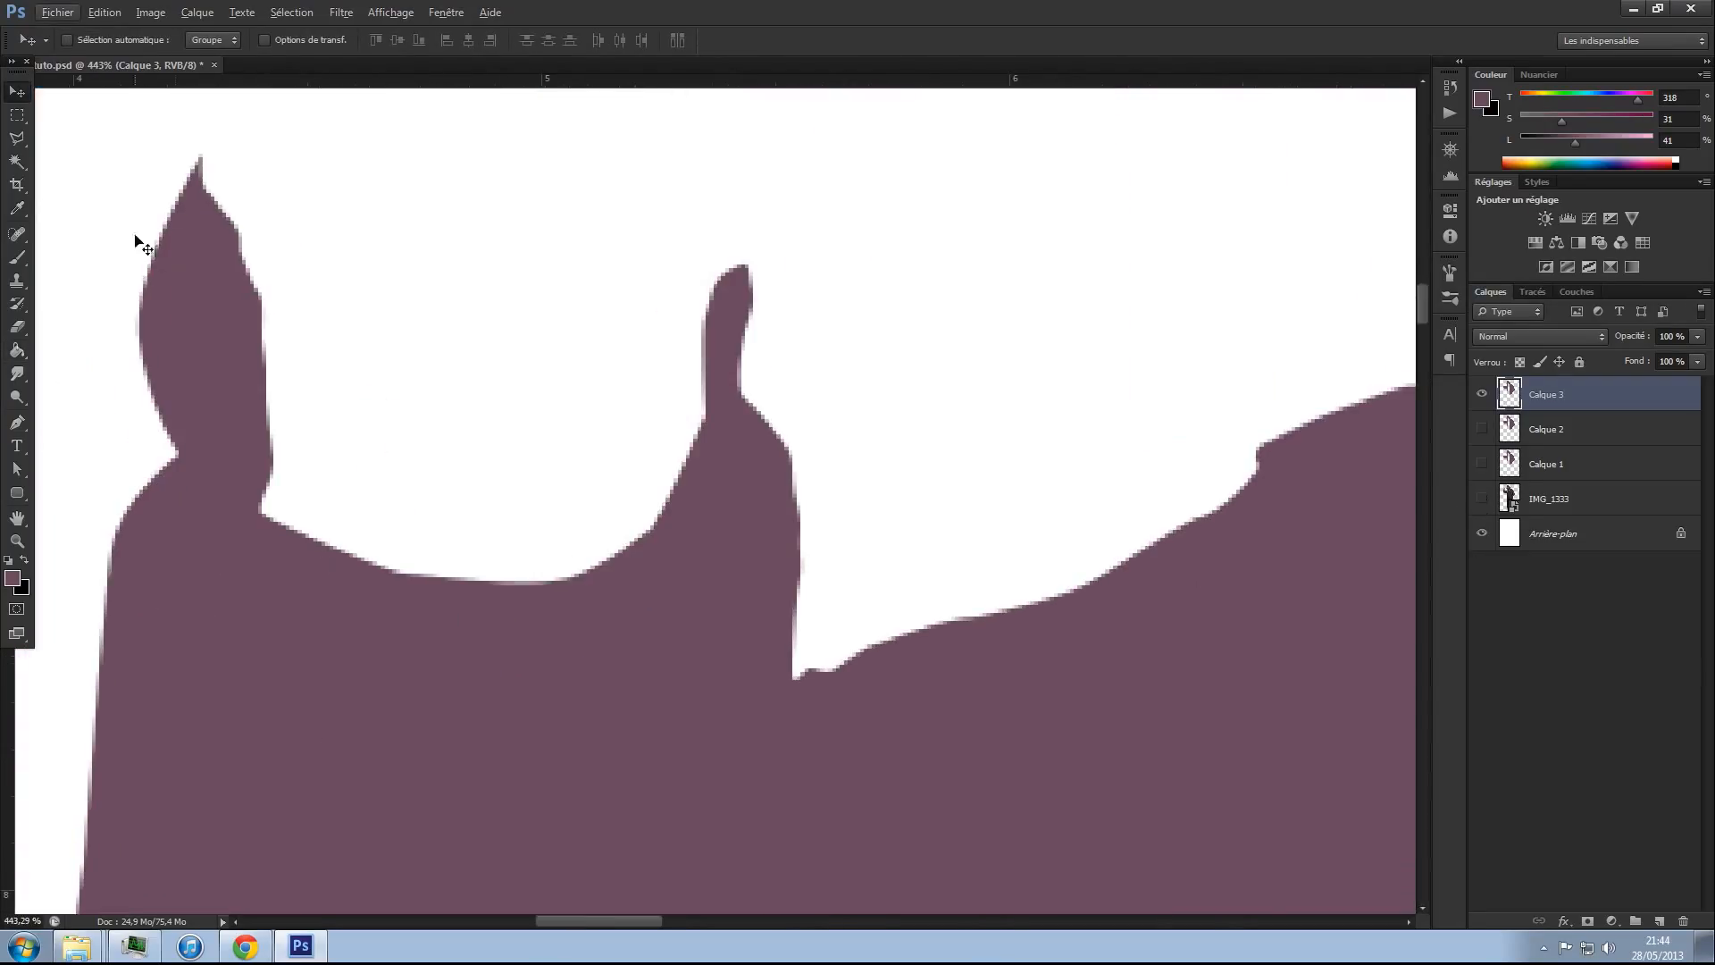
pyautogui.click(1481, 465)
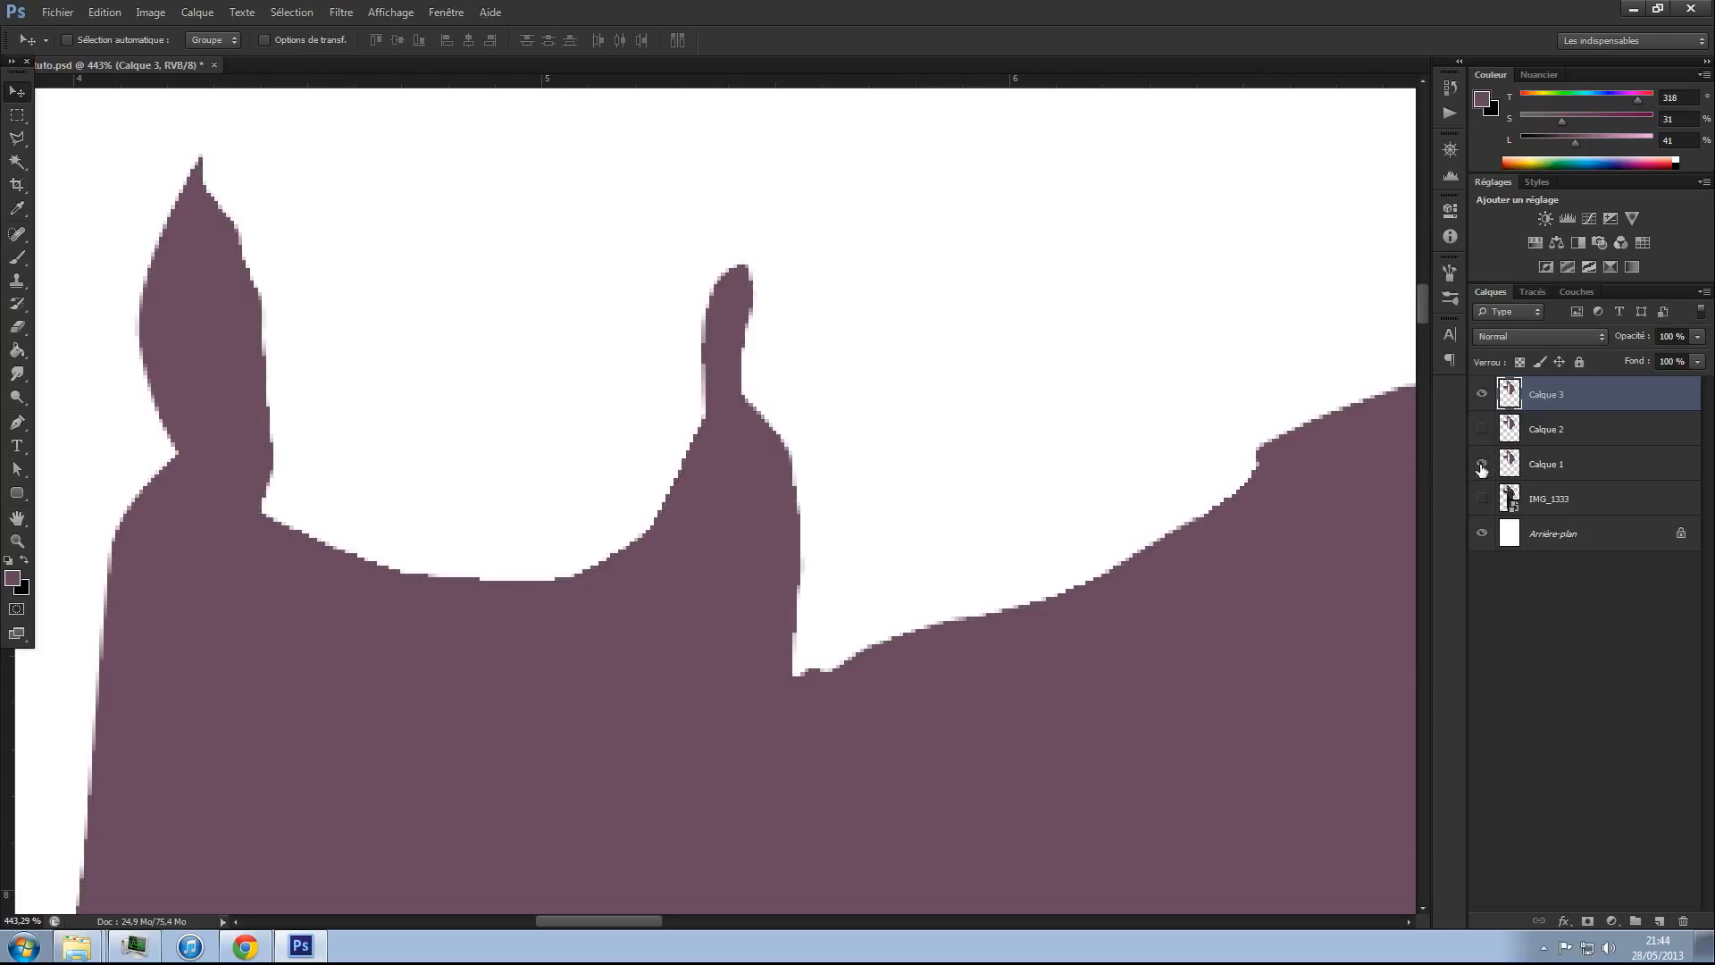
pyautogui.click(1485, 395)
pyautogui.click(1483, 394)
pyautogui.click(1482, 464)
pyautogui.click(1482, 430)
pyautogui.click(1483, 394)
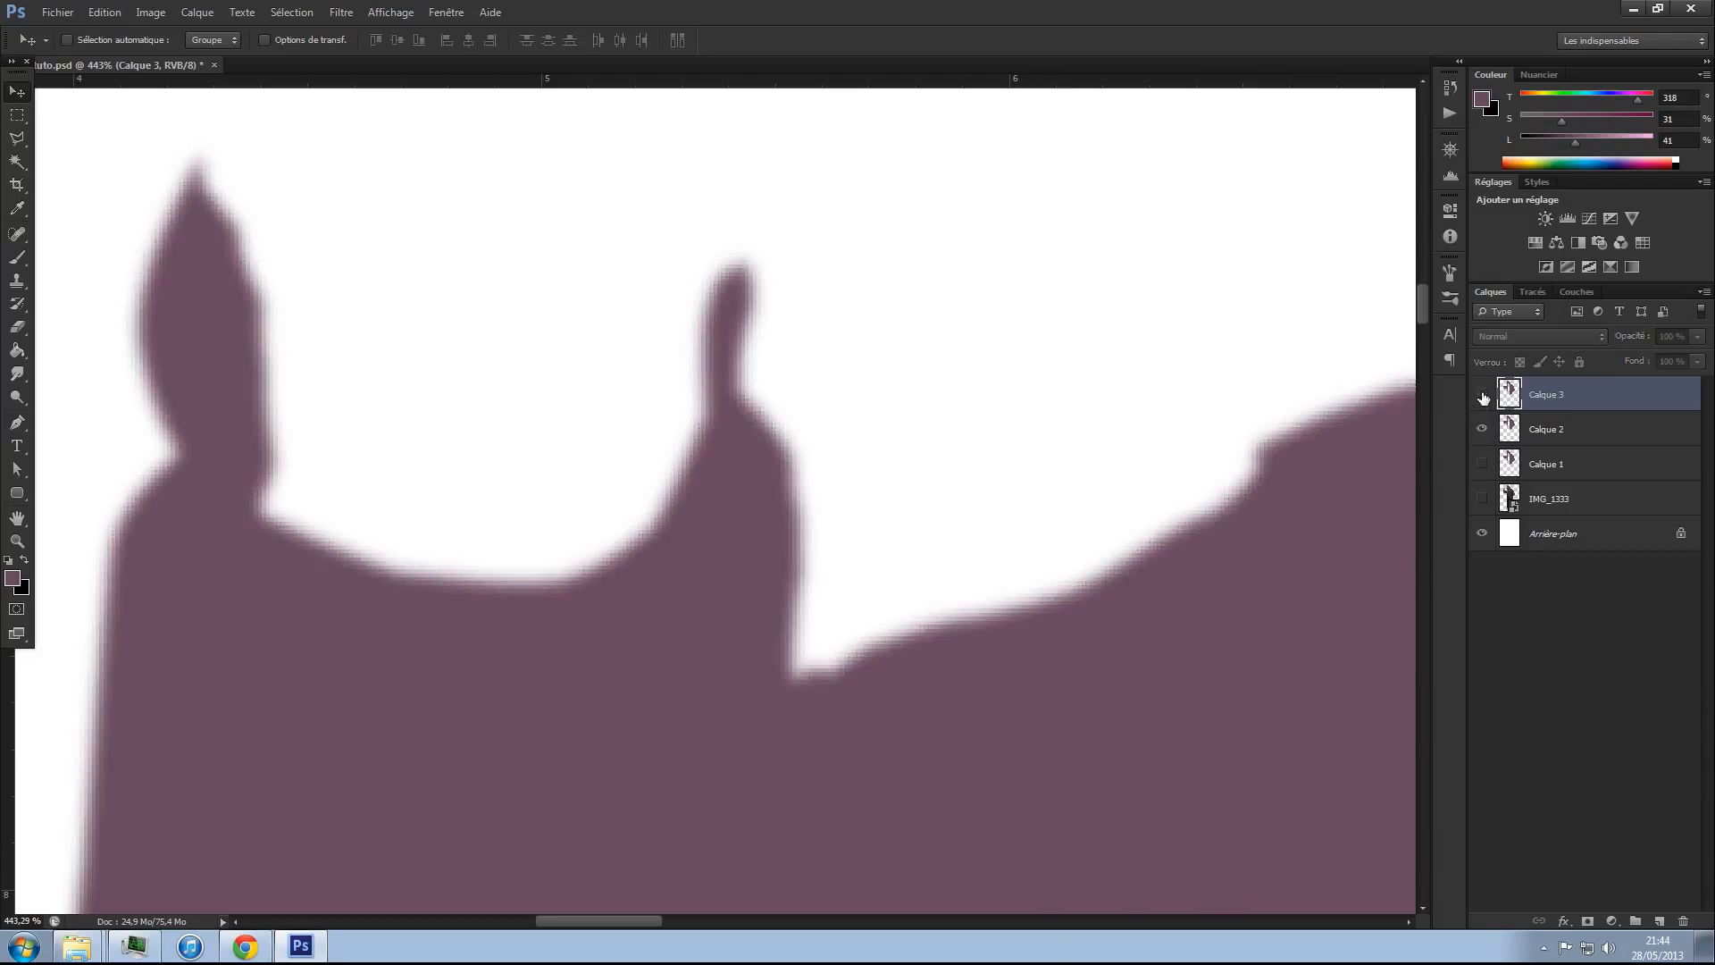
pyautogui.click(1482, 395)
pyautogui.click(1482, 463)
pyautogui.scroll(-3, 1020, 507)
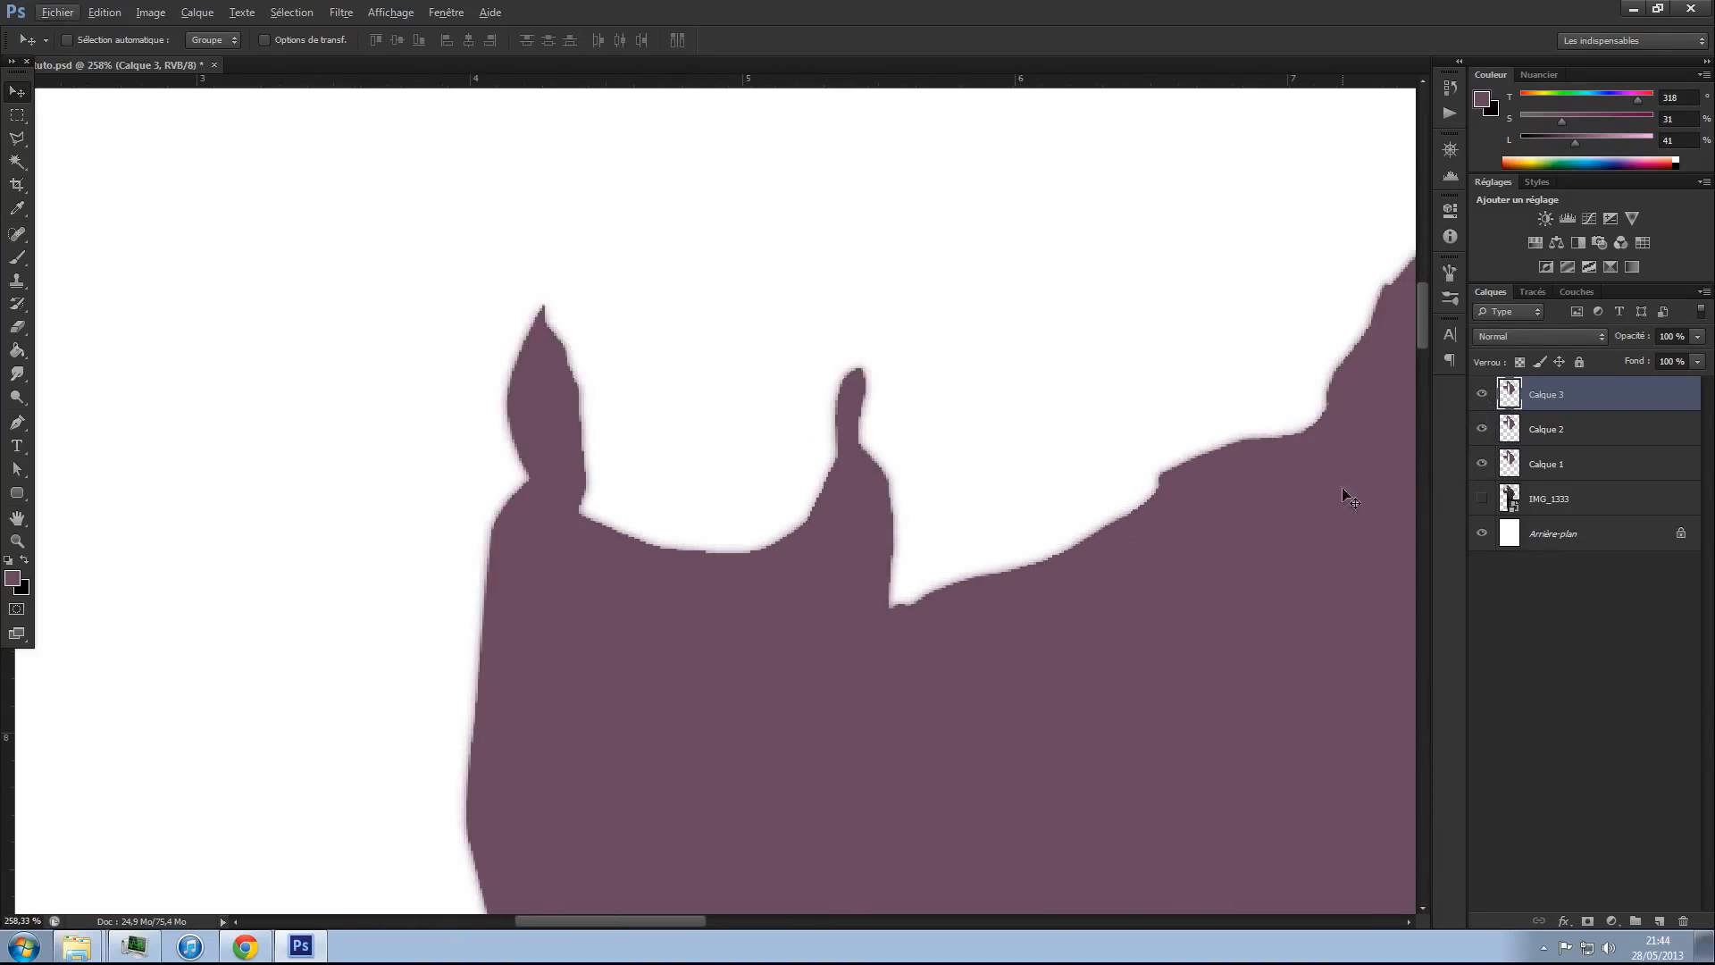
# - Hide the Calque 1 and Calque 2 layers and delete both of them
pyautogui.click(1482, 464)
pyautogui.click(1482, 430)
pyautogui.click(1568, 431)
pyautogui.keyDown('shift'); pyautogui.click(1554, 461); pyautogui.keyUp('shift')
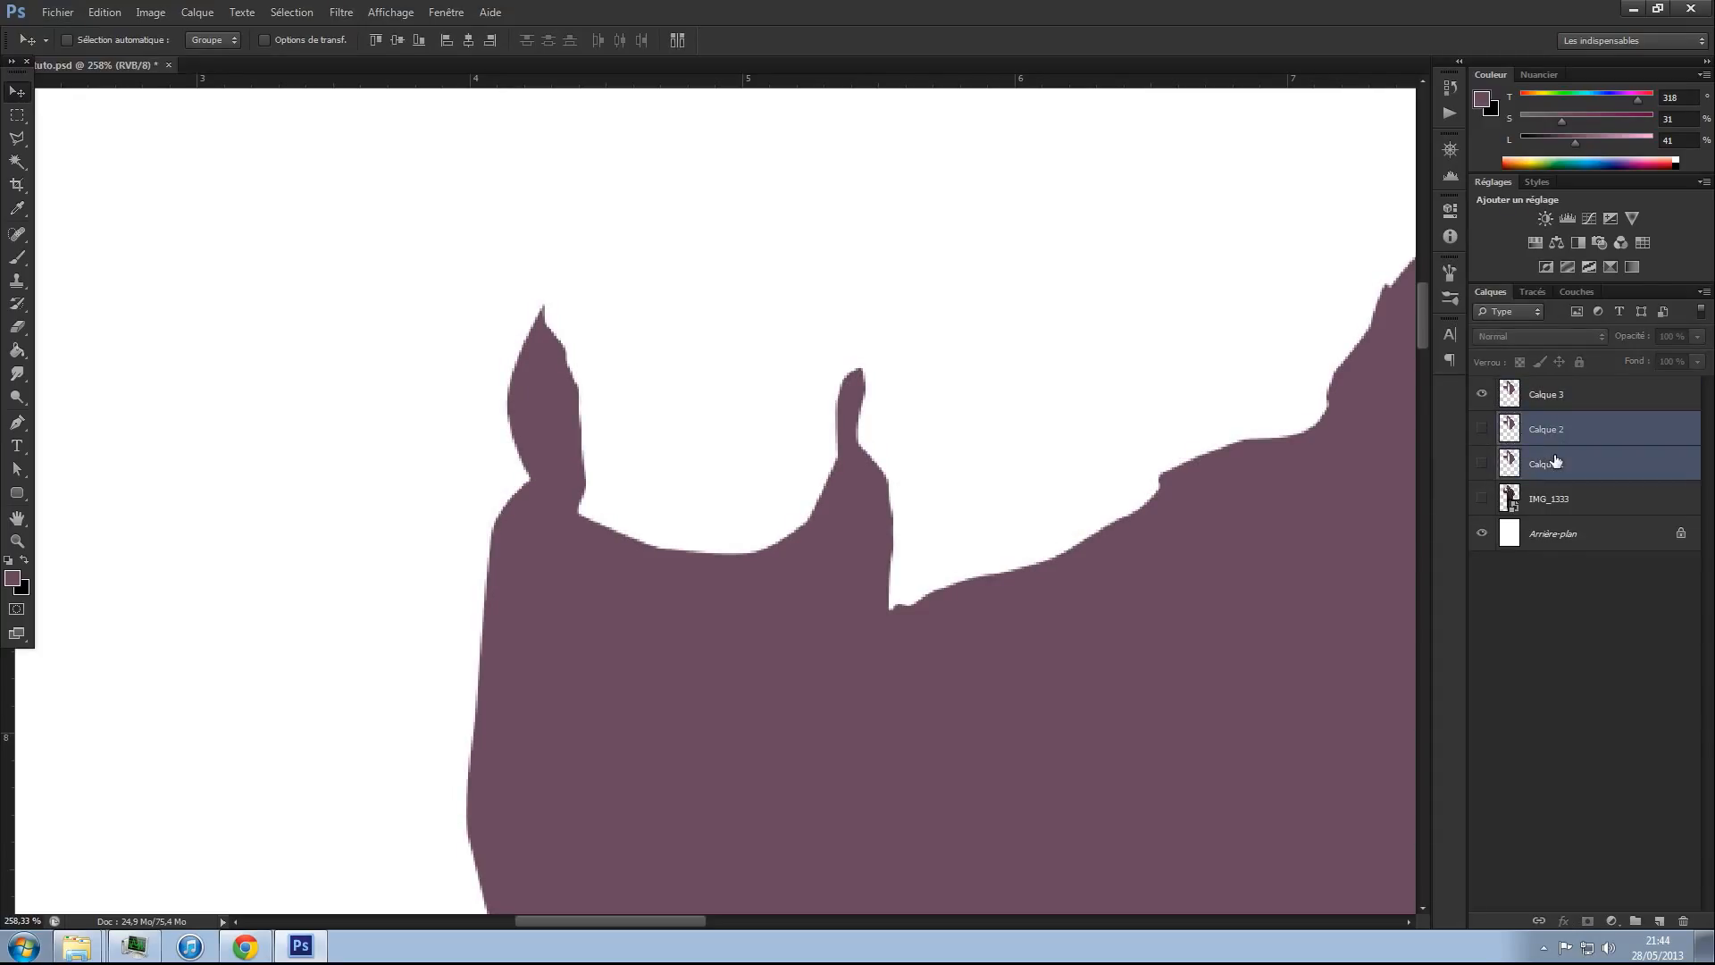
pyautogui.press('Delete')
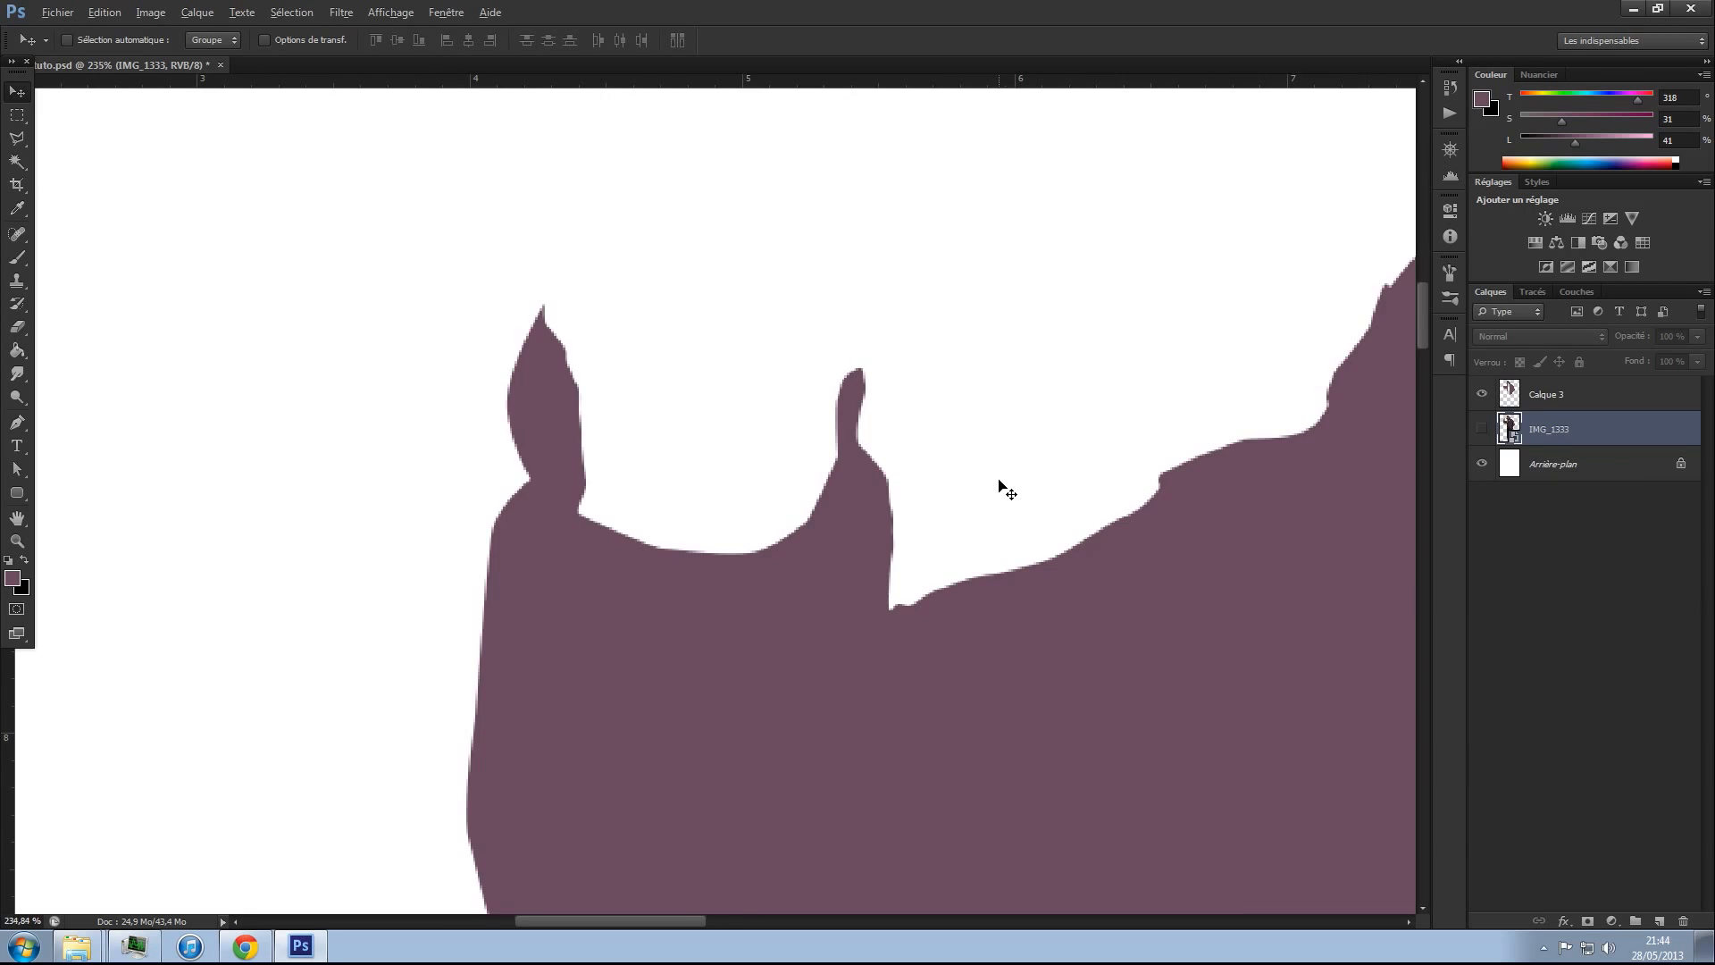
# - Hide the purple Calque 3 layer and show the IMG_1333 photo again
pyautogui.scroll(-10, 999, 483)
pyautogui.scroll(3, 672, 186)
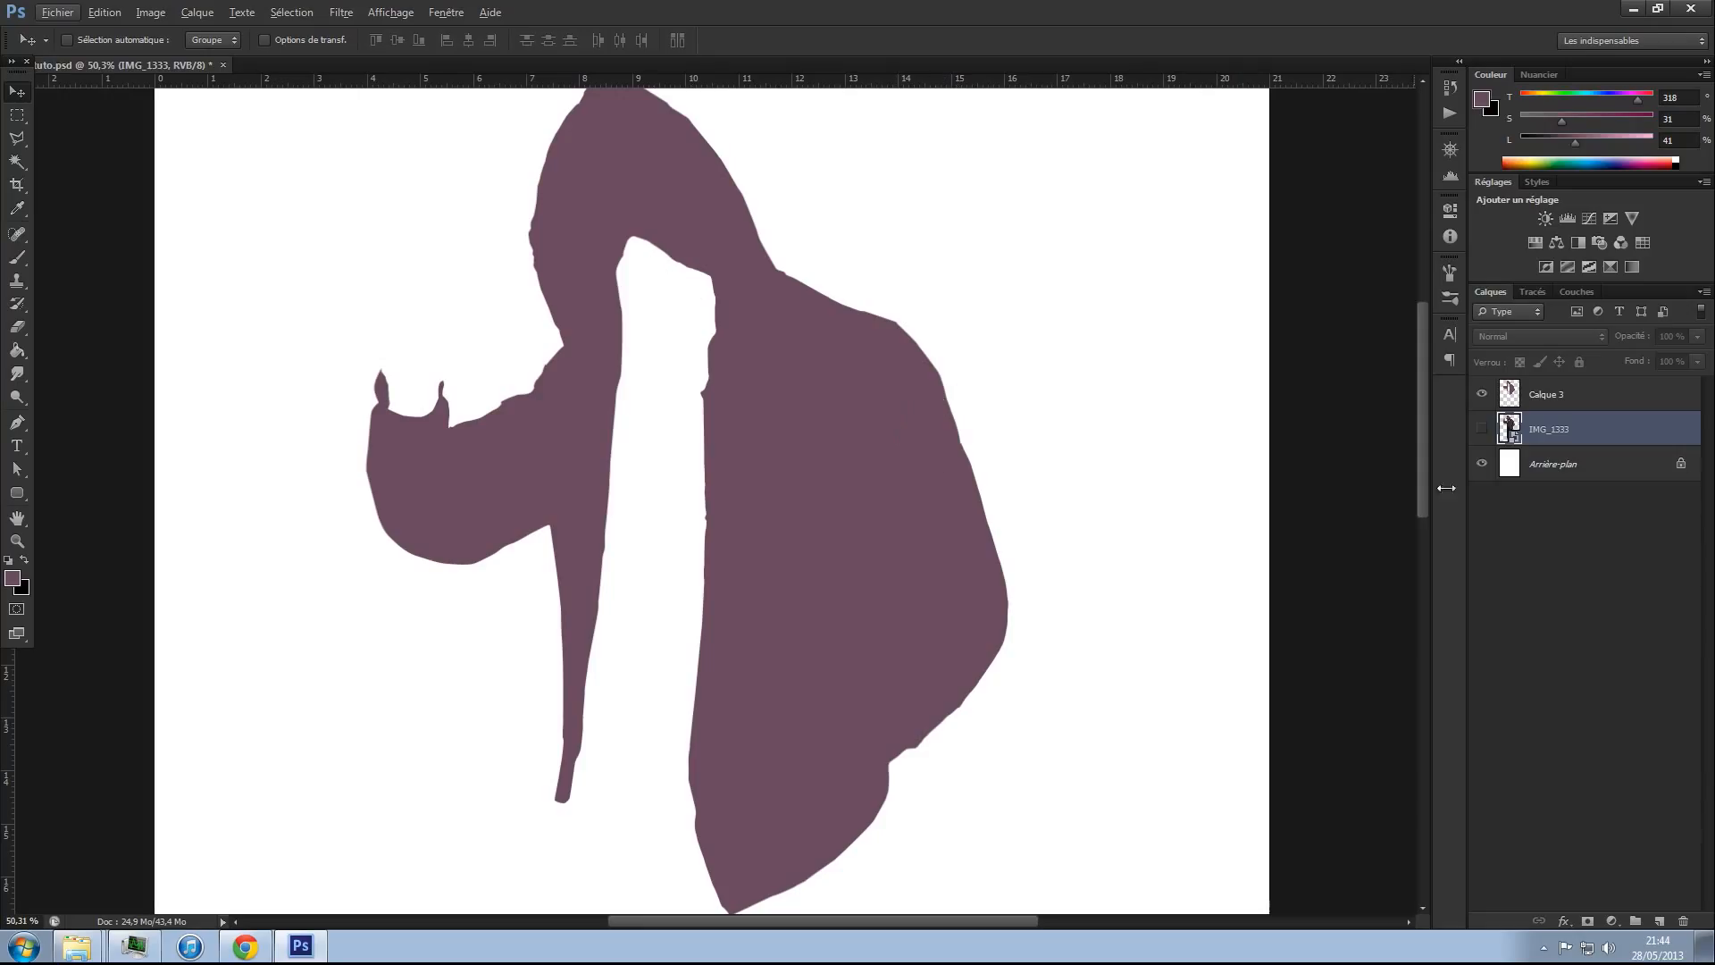
pyautogui.click(1482, 394)
pyautogui.click(1482, 428)
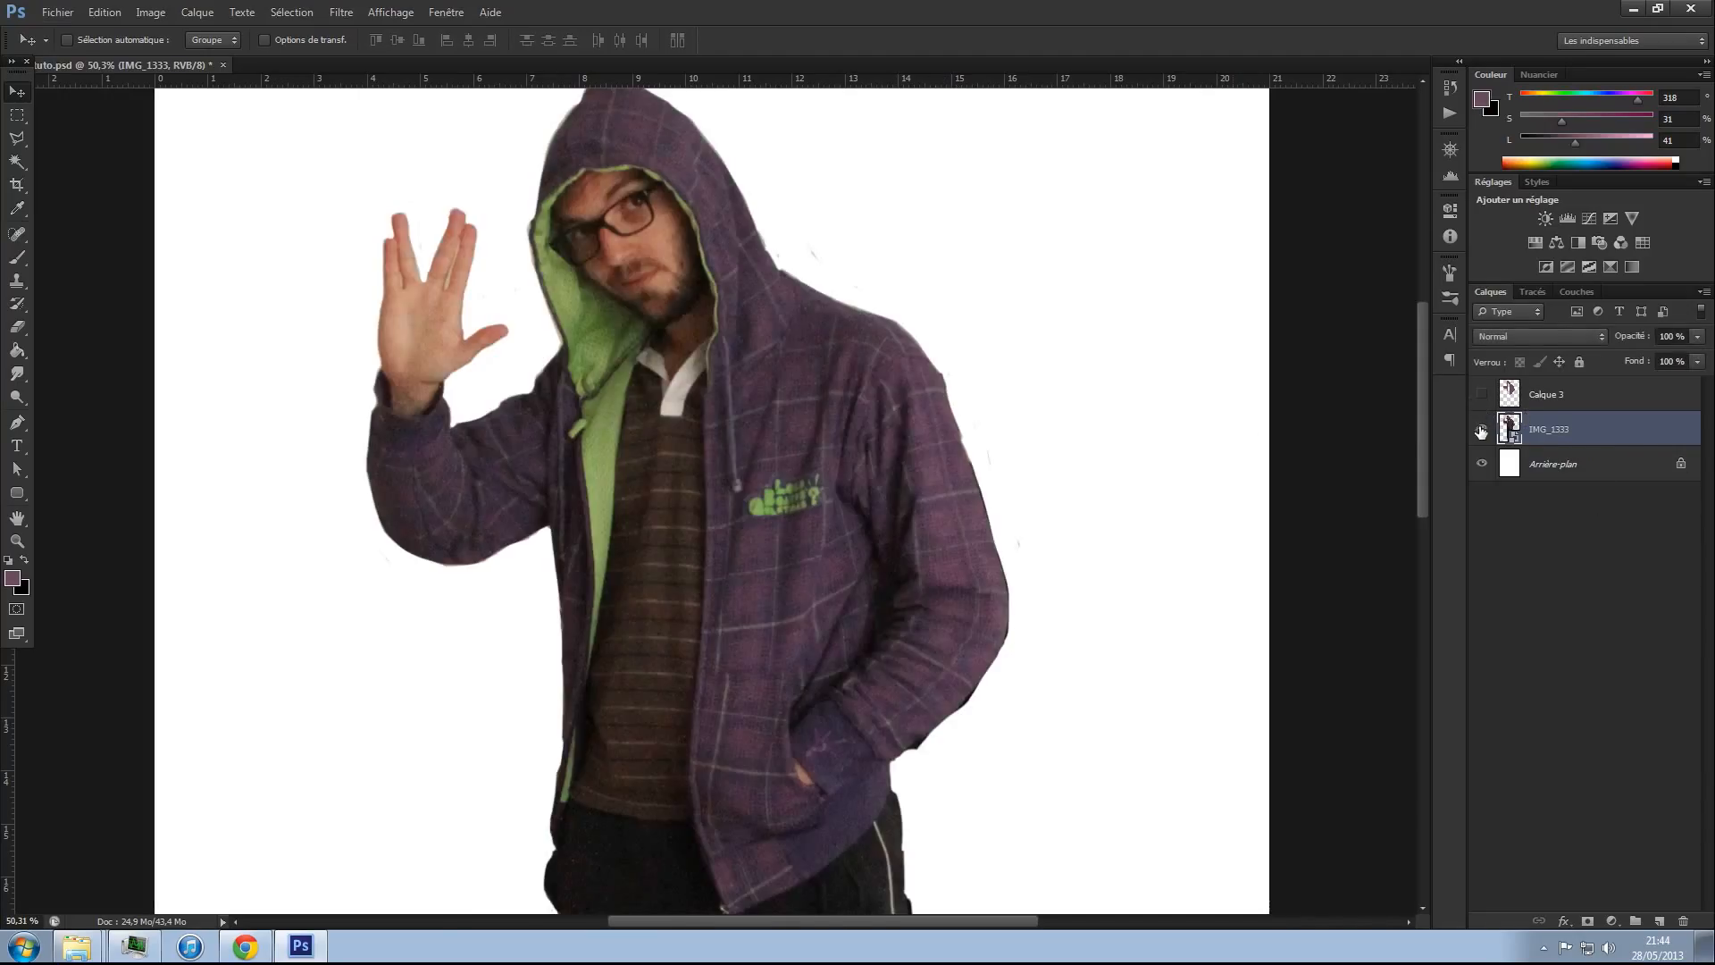
# - Trace a Pen path from the base of the small green lining strip near the jacket's hem up its right edge to the tip
pyautogui.press('alt')
pyautogui.press('z')
pyautogui.click(618, 515)
pyautogui.click(618, 515)
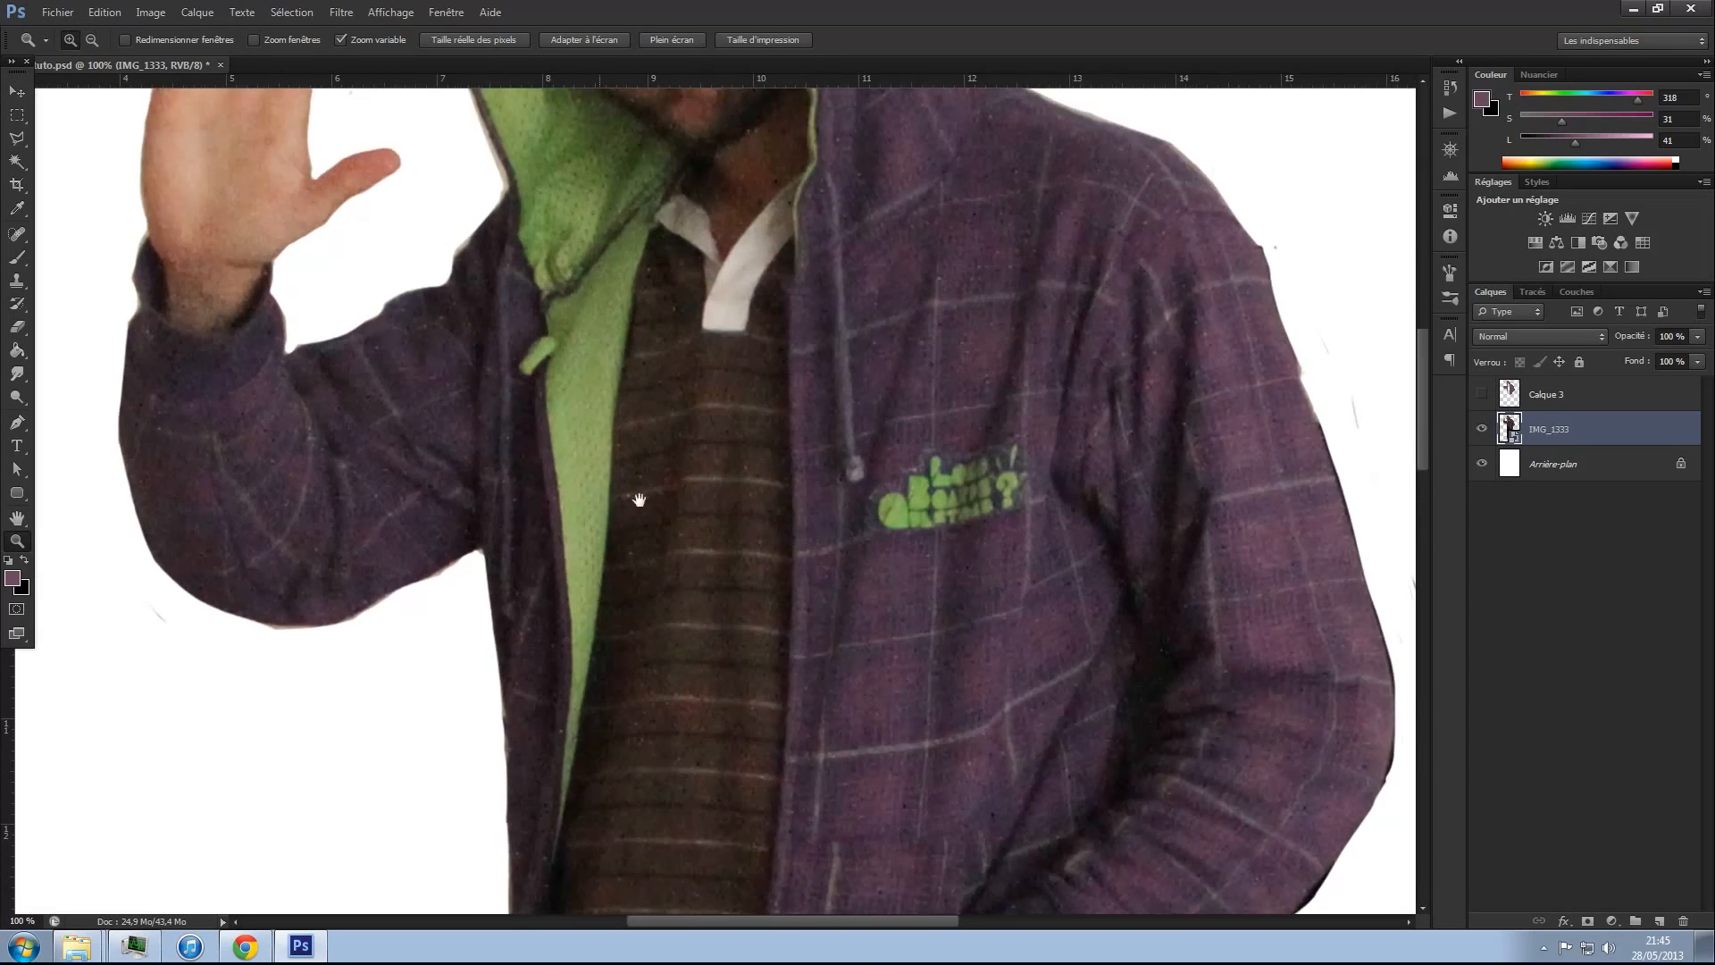
pyautogui.scroll(-5, 635, 498)
pyautogui.click(728, 541)
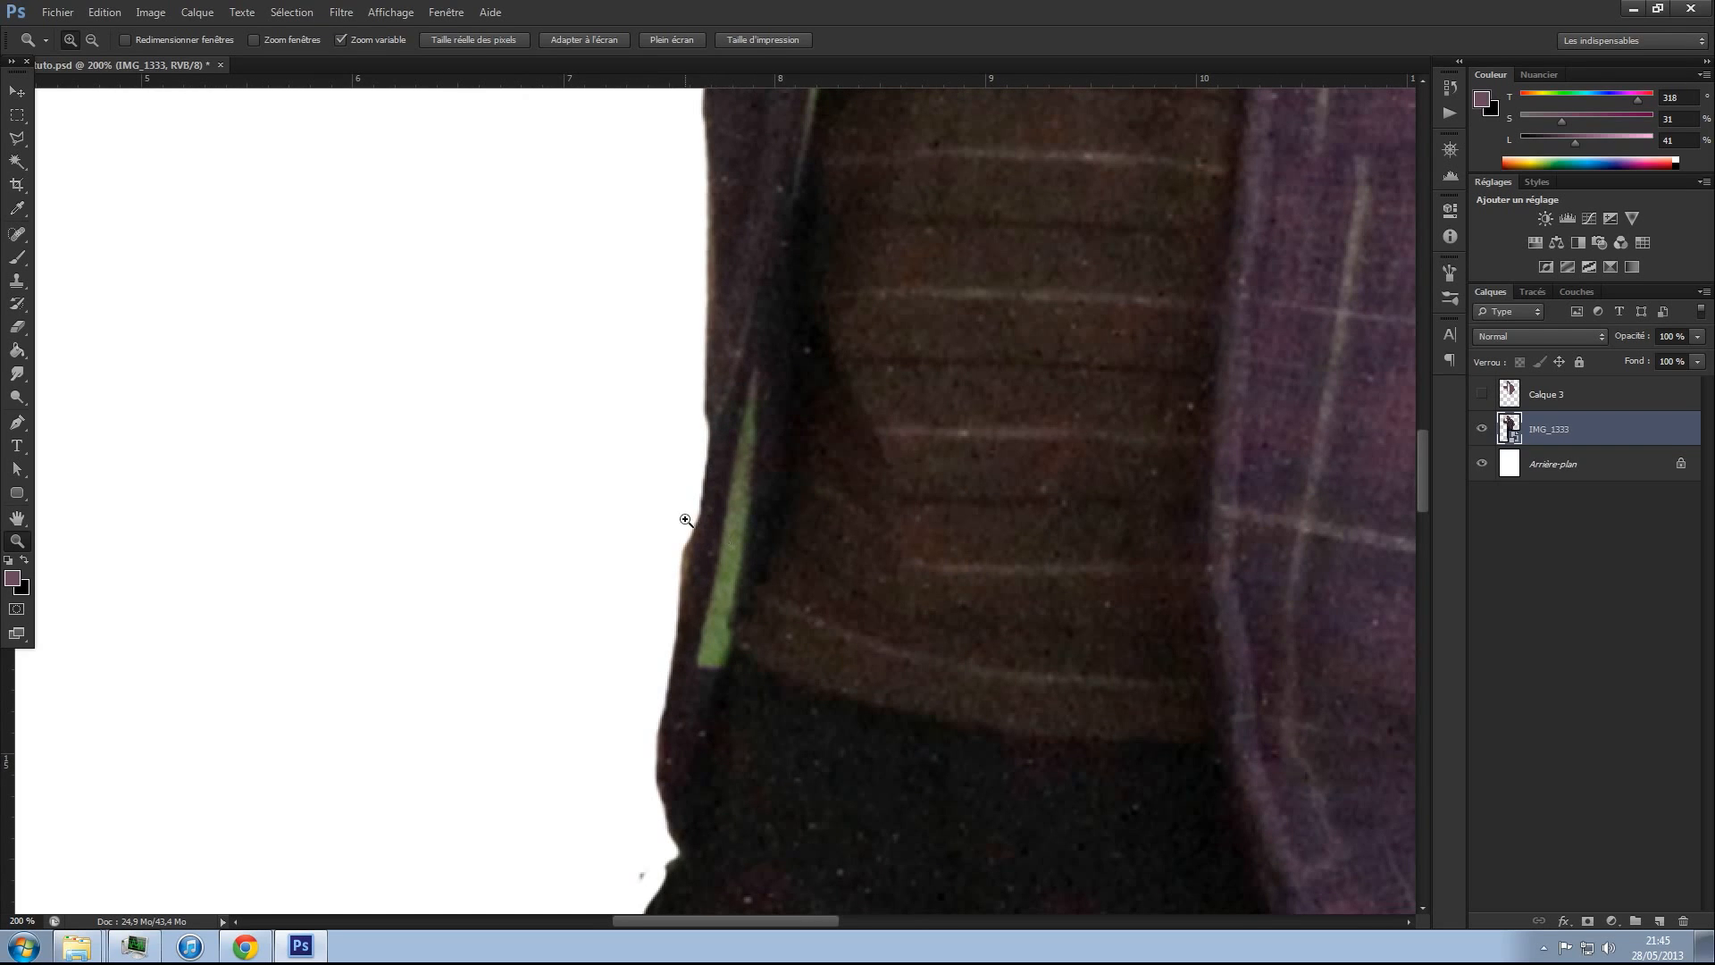
pyautogui.press('p')
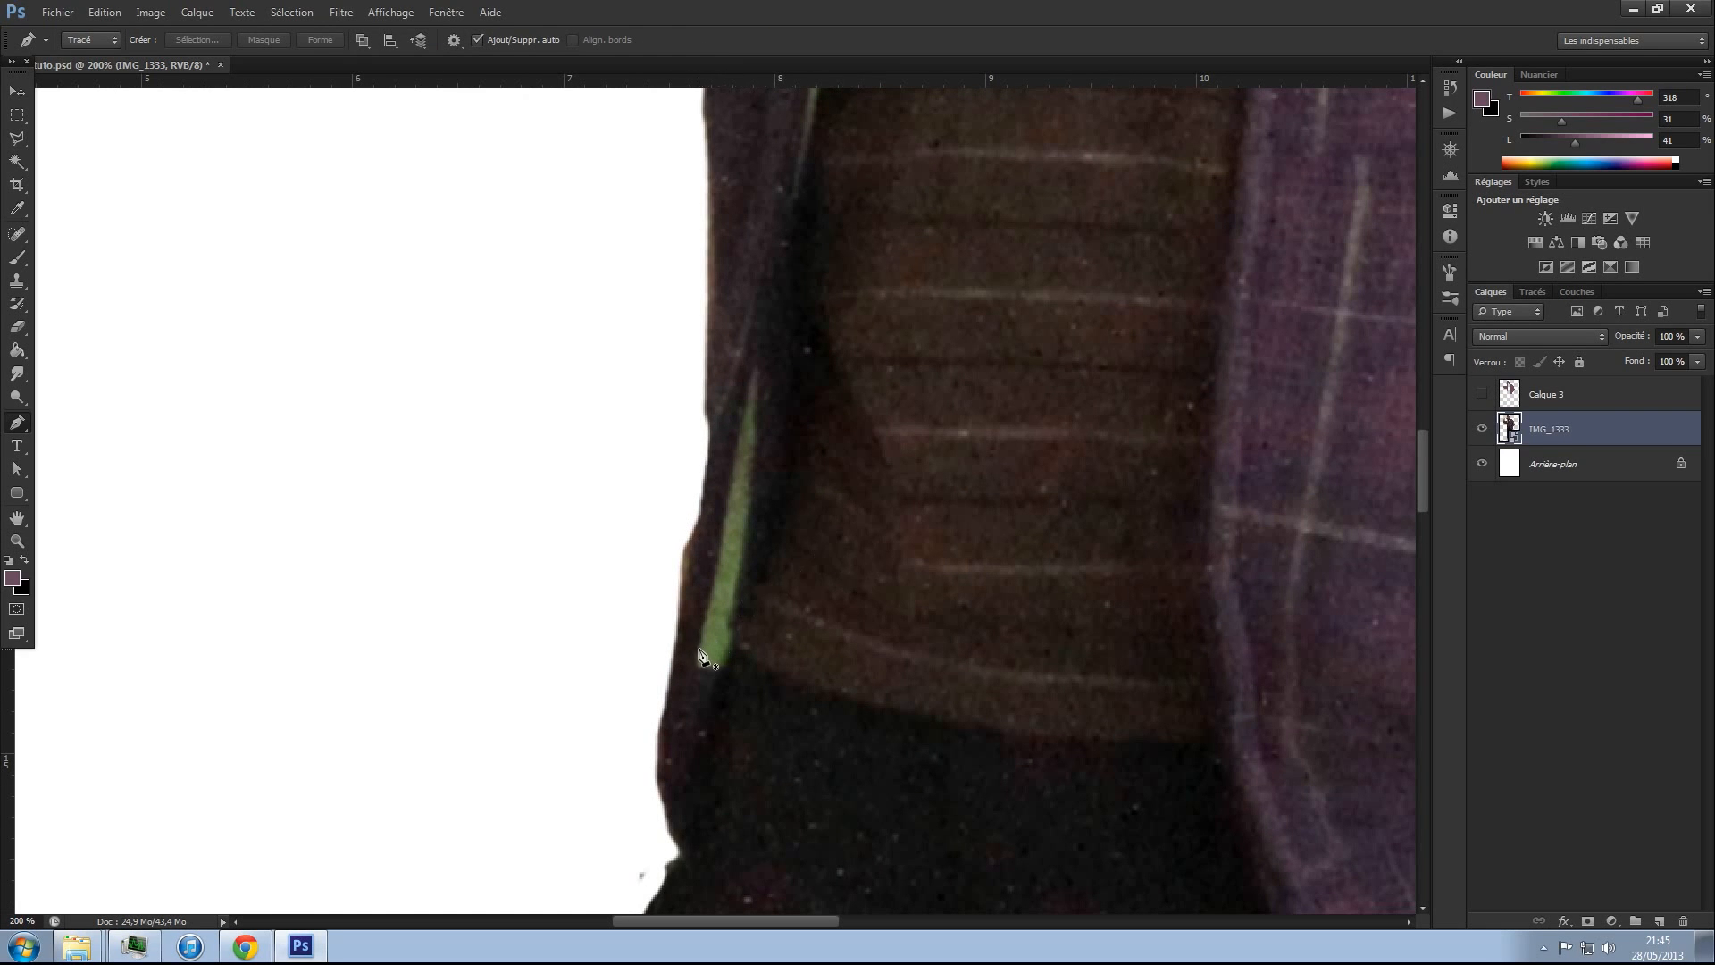
pyautogui.click(697, 664)
pyautogui.moveTo(725, 666); pyautogui.dragTo(737, 588)
pyautogui.click(753, 480)
pyautogui.click(753, 459)
pyautogui.click(753, 438)
pyautogui.click(755, 407)
pyautogui.click(755, 384)
pyautogui.click(756, 364)
# - Continue the path down the left edge of the small green strip and close it at its starting point
pyautogui.click(744, 424)
pyautogui.click(739, 440)
pyautogui.click(731, 470)
pyautogui.click(728, 495)
pyautogui.click(723, 522)
pyautogui.click(717, 579)
pyautogui.click(710, 605)
pyautogui.click(703, 628)
pyautogui.click(700, 663)
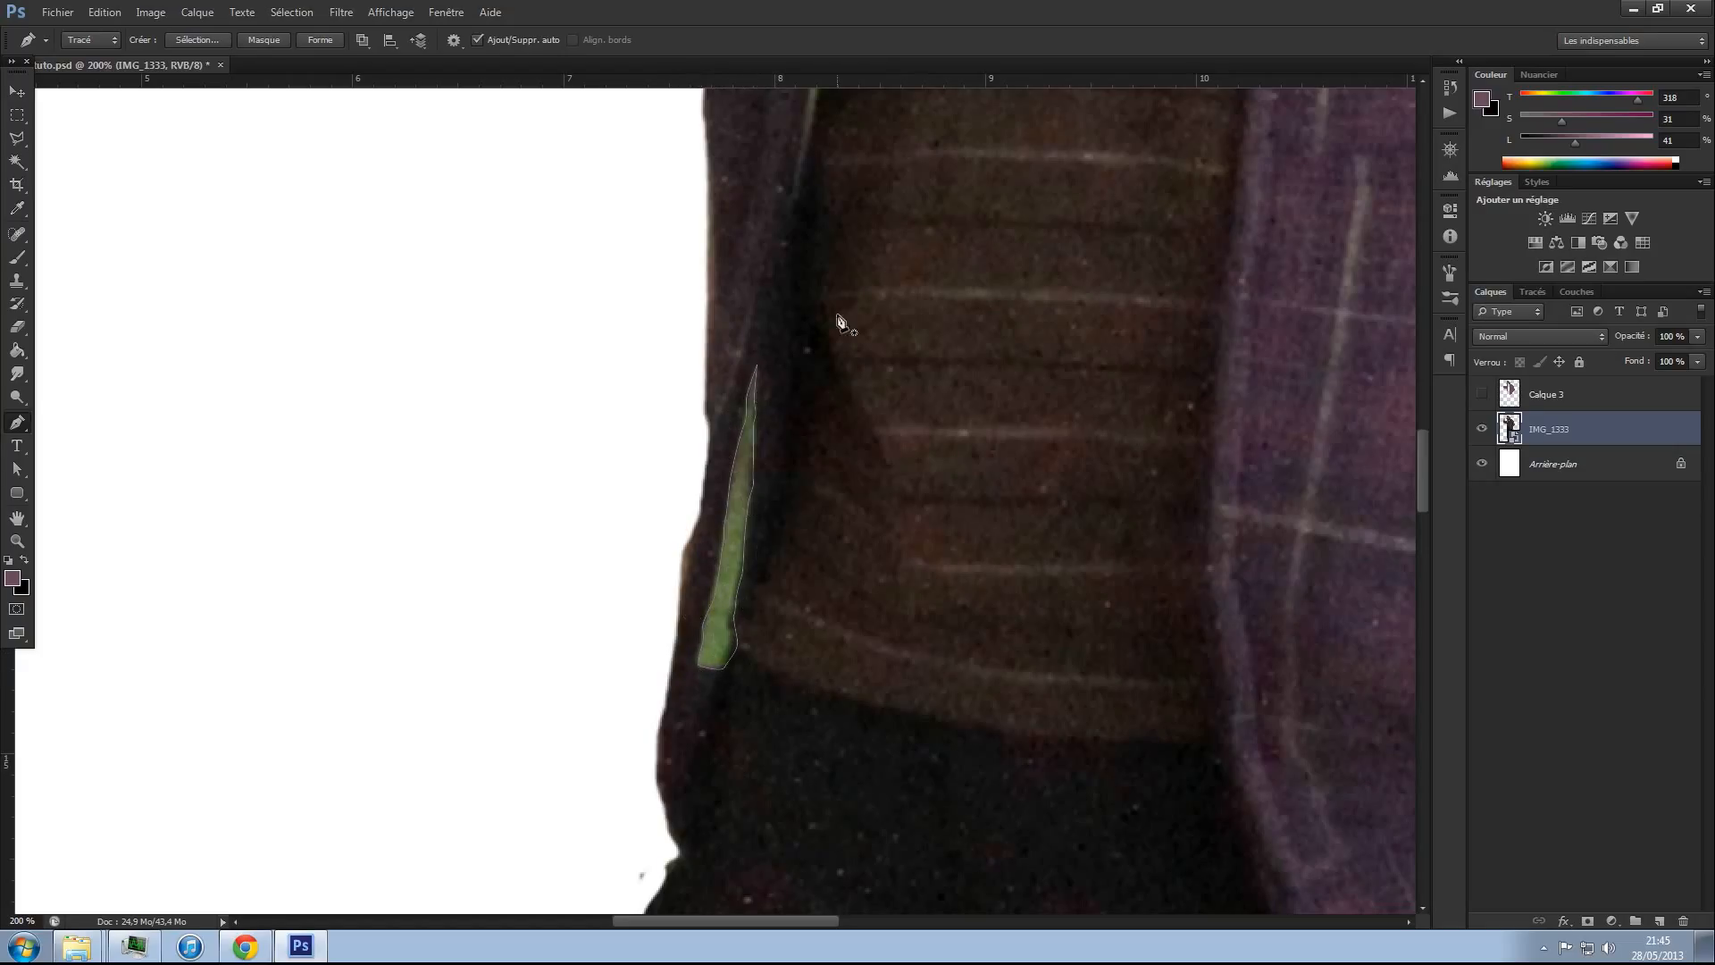
# - Start a Pen path at the lower tip of the large green lining strip and trace up its right edge beside the striped shirt
pyautogui.moveTo(849, 237); pyautogui.dragTo(777, 728)
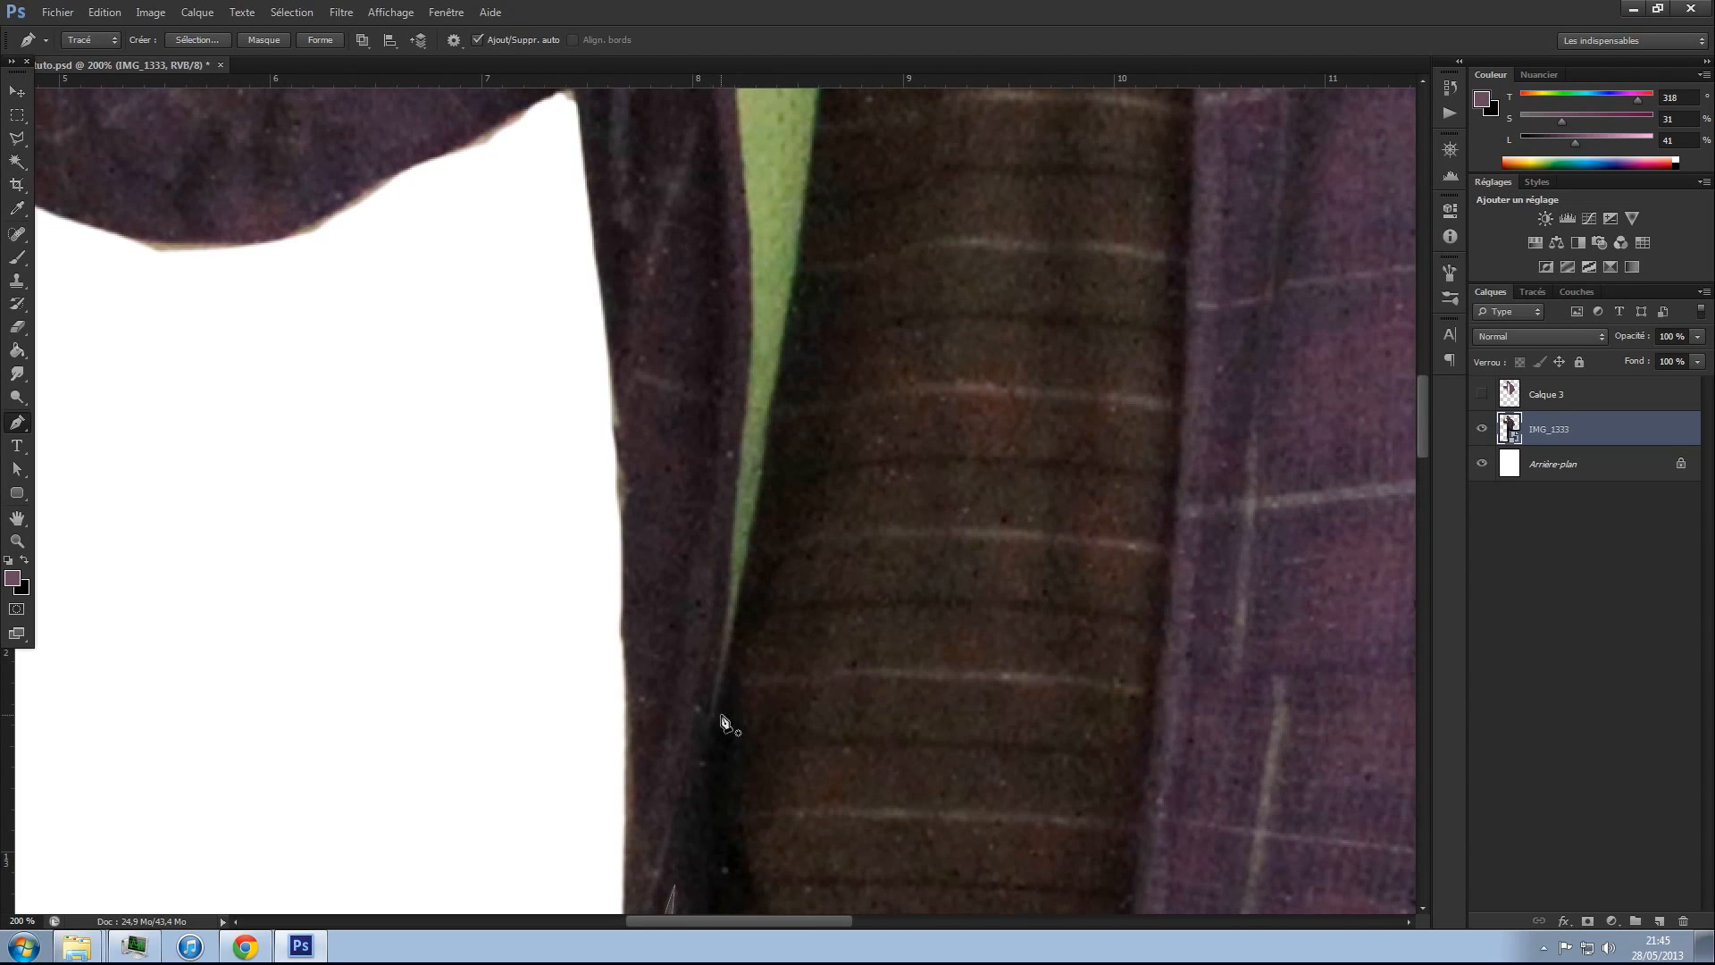
pyautogui.click(756, 514)
pyautogui.moveTo(763, 446); pyautogui.dragTo(763, 430)
pyautogui.moveTo(783, 343); pyautogui.dragTo(783, 331)
pyautogui.moveTo(831, 97); pyautogui.dragTo(775, 420)
pyautogui.moveTo(748, 539); pyautogui.dragTo(759, 439)
pyautogui.moveTo(759, 420); pyautogui.dragTo(761, 390)
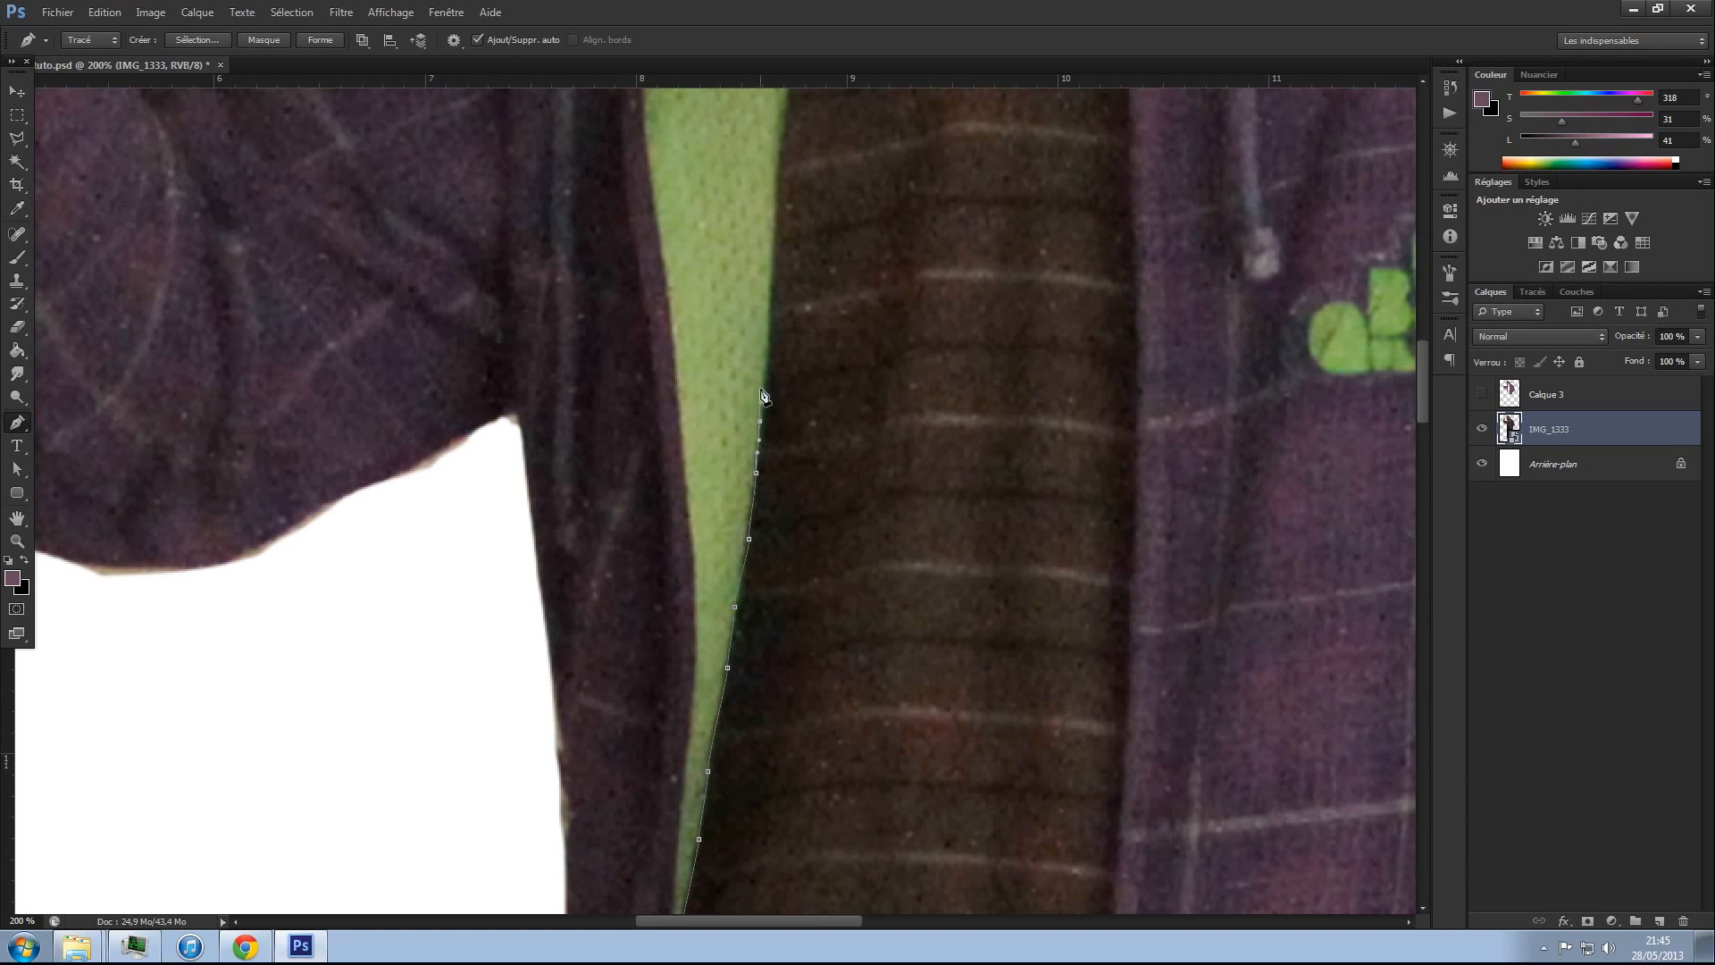
# - Continue the path up the lining's right edge along the shirt to the white collar
pyautogui.moveTo(804, 142); pyautogui.dragTo(786, 486)
pyautogui.click(783, 557)
pyautogui.click(788, 516)
pyautogui.click(795, 468)
pyautogui.click(811, 363)
pyautogui.click(821, 320)
pyautogui.click(831, 281)
pyautogui.click(836, 259)
pyautogui.click(847, 243)
pyautogui.click(850, 234)
pyautogui.click(854, 220)
pyautogui.click(861, 212)
pyautogui.click(865, 196)
# - Trace the path around the lining's fold beside the collar and up to just below the chin
pyautogui.moveTo(867, 189); pyautogui.dragTo(799, 416)
pyautogui.click(812, 406)
pyautogui.click(824, 390)
pyautogui.click(835, 375)
pyautogui.click(840, 368)
pyautogui.click(834, 341)
pyautogui.click(830, 322)
pyautogui.click(822, 304)
# - Continue the path along the border between the green hood lining and the jaw and cheek, up to the glasses
pyautogui.moveTo(805, 253); pyautogui.dragTo(809, 503)
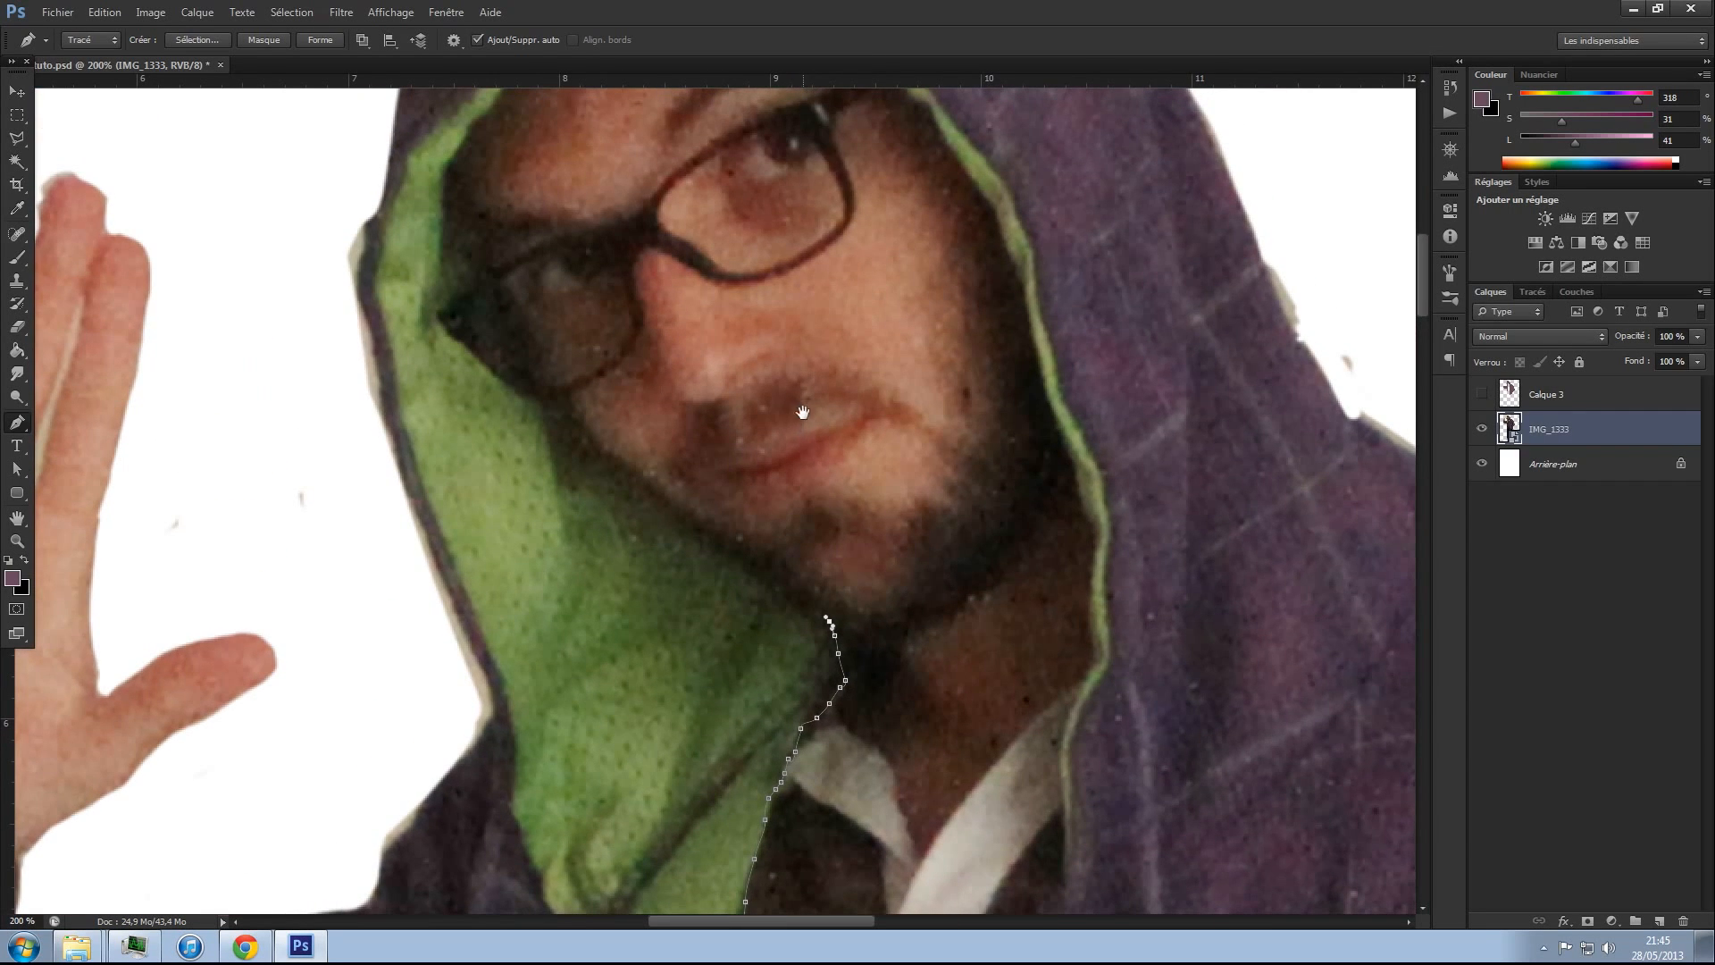
pyautogui.click(732, 557)
pyautogui.click(648, 485)
pyautogui.click(617, 456)
pyautogui.click(589, 432)
pyautogui.click(581, 420)
pyautogui.click(556, 367)
pyautogui.click(541, 349)
pyautogui.click(537, 324)
pyautogui.moveTo(522, 300); pyautogui.dragTo(505, 268)
# - Trace the path past the glasses lens to the hood lining beside the man's temple
pyautogui.moveTo(552, 290); pyautogui.dragTo(625, 498)
pyautogui.click(560, 460)
pyautogui.click(544, 452)
pyautogui.click(550, 437)
pyautogui.click(551, 420)
pyautogui.click(542, 413)
pyautogui.click(522, 371)
# - Continue the path up the inner edge of the hood lining along the left side of the forehead
pyautogui.click(534, 354)
pyautogui.click(544, 329)
pyautogui.click(571, 306)
pyautogui.click(579, 294)
pyautogui.click(588, 287)
pyautogui.click(596, 285)
pyautogui.click(601, 283)
pyautogui.click(605, 276)
pyautogui.click(612, 271)
pyautogui.click(618, 266)
# - Trace the inner edge of the green trim across the top of the forehead
pyautogui.click(654, 233)
pyautogui.click(668, 229)
pyautogui.click(687, 233)
pyautogui.click(696, 235)
pyautogui.click(716, 236)
pyautogui.click(744, 236)
pyautogui.click(771, 233)
pyautogui.click(786, 231)
pyautogui.click(800, 227)
pyautogui.click(867, 225)
# - Continue the path along the trim's inner edge down to the arm of the glasses on the right
pyautogui.click(876, 228)
pyautogui.click(891, 231)
pyautogui.click(916, 253)
pyautogui.click(930, 265)
pyautogui.click(944, 271)
pyautogui.click(956, 275)
pyautogui.click(962, 275)
# - Trace the inner edge of the green trim down the right side of the face from the glasses arm
pyautogui.click(983, 305)
pyautogui.click(997, 311)
pyautogui.click(1014, 338)
pyautogui.click(1024, 358)
pyautogui.click(1042, 387)
pyautogui.click(1058, 407)
pyautogui.click(1065, 417)
pyautogui.click(1078, 451)
pyautogui.click(1084, 469)
pyautogui.click(1095, 480)
# - Continue the path down the trim's inner edge beside the cheek to the bearded jaw
pyautogui.click(1098, 501)
pyautogui.click(1103, 533)
pyautogui.click(1125, 618)
pyautogui.click(1133, 639)
pyautogui.click(1144, 664)
pyautogui.click(1148, 680)
pyautogui.click(1150, 694)
pyautogui.click(1155, 714)
pyautogui.click(1166, 737)
pyautogui.click(1170, 746)
# - Trace the trim's inner edge down past the neck to its lower end beside the white collar
pyautogui.moveTo(1142, 689); pyautogui.dragTo(1108, 482)
pyautogui.click(1036, 287)
pyautogui.click(1033, 320)
pyautogui.click(1036, 344)
pyautogui.click(1040, 369)
pyautogui.click(1040, 390)
pyautogui.click(1031, 411)
pyautogui.click(1019, 422)
pyautogui.click(1009, 437)
pyautogui.click(1000, 479)
pyautogui.click(1002, 501)
pyautogui.click(1006, 527)
pyautogui.click(1009, 548)
pyautogui.click(1007, 583)
pyautogui.click(1008, 603)
# - Turn the path at the trim's lower end and trace back up its outer edge beside the neck
pyautogui.click(1022, 547)
pyautogui.click(1020, 521)
pyautogui.click(1020, 490)
pyautogui.click(1021, 469)
pyautogui.click(1029, 431)
pyautogui.click(1048, 405)
pyautogui.click(1057, 389)
pyautogui.click(1059, 374)
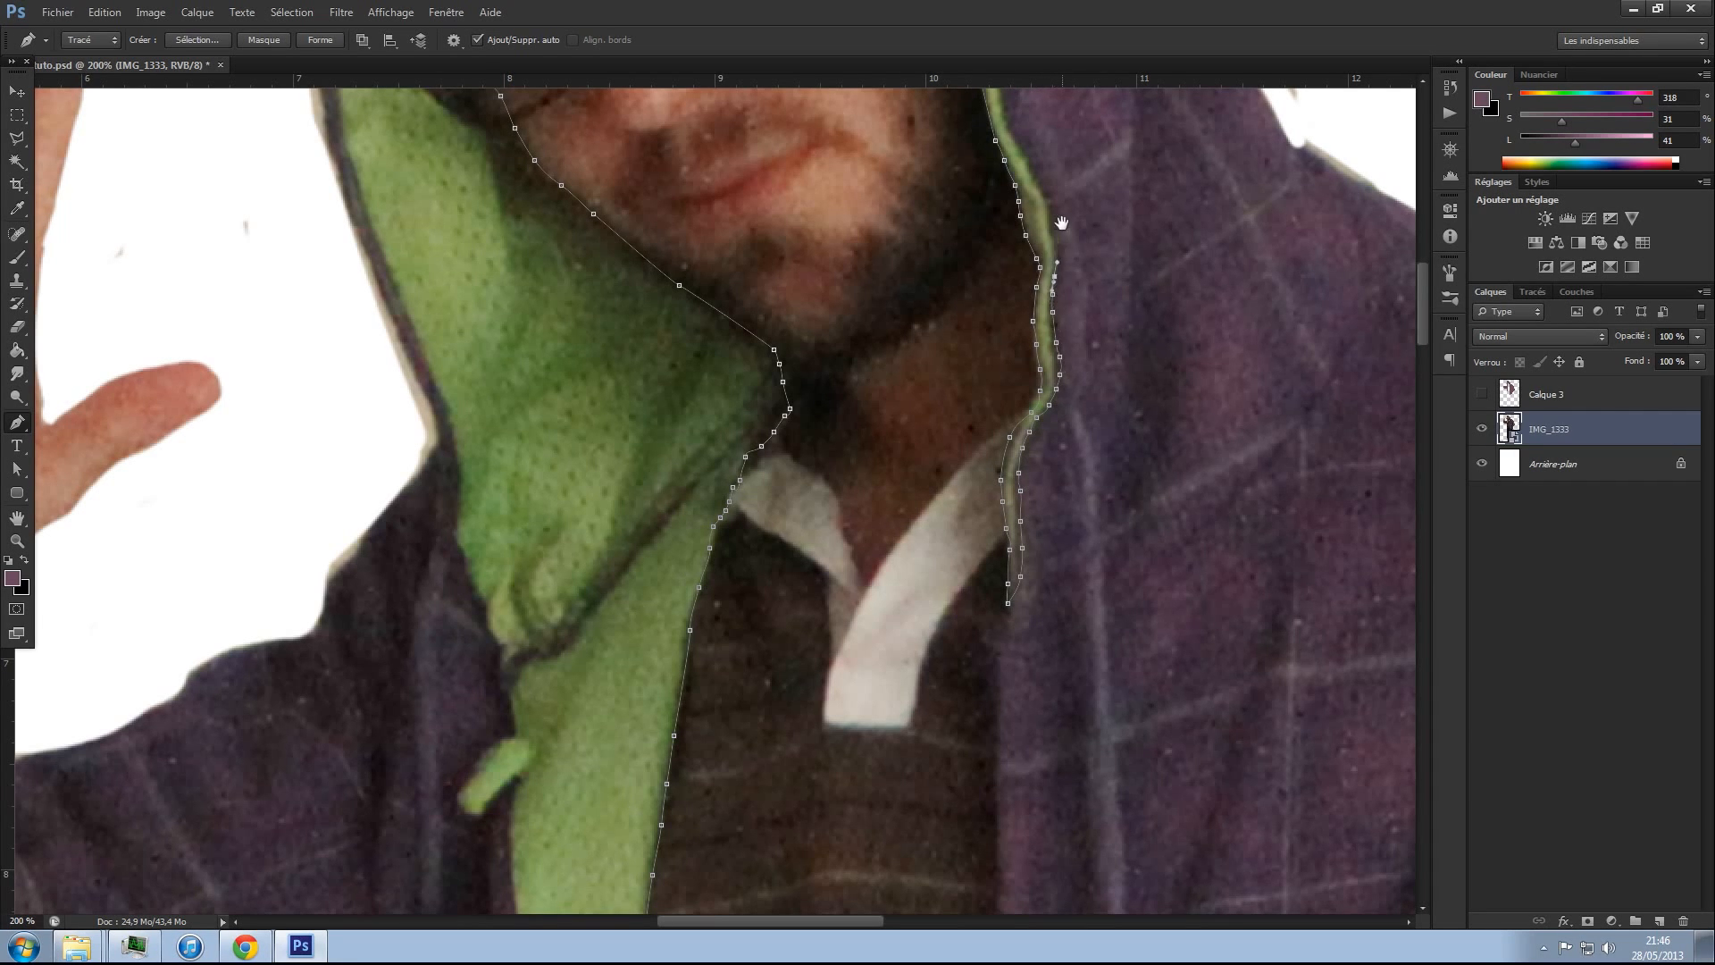
# - Continue the path up the outer edge of the green trim along the right side of the face to the glasses arm
pyautogui.moveTo(1061, 223); pyautogui.dragTo(1058, 674)
pyautogui.click(995, 539)
pyautogui.click(989, 516)
pyautogui.moveTo(981, 468); pyautogui.dragTo(977, 450)
pyautogui.moveTo(977, 431); pyautogui.dragTo(975, 424)
pyautogui.click(960, 394)
pyautogui.click(950, 365)
pyautogui.click(920, 330)
pyautogui.click(901, 315)
pyautogui.moveTo(887, 294); pyautogui.dragTo(875, 275)
# - Trace the lining's outer edge over the top of the hood opening and down onto its left side
pyautogui.click(799, 208)
pyautogui.click(775, 197)
pyautogui.moveTo(697, 175); pyautogui.dragTo(613, 189)
pyautogui.click(534, 193)
pyautogui.click(499, 200)
pyautogui.moveTo(471, 225); pyautogui.dragTo(432, 264)
pyautogui.moveTo(370, 314); pyautogui.dragTo(353, 342)
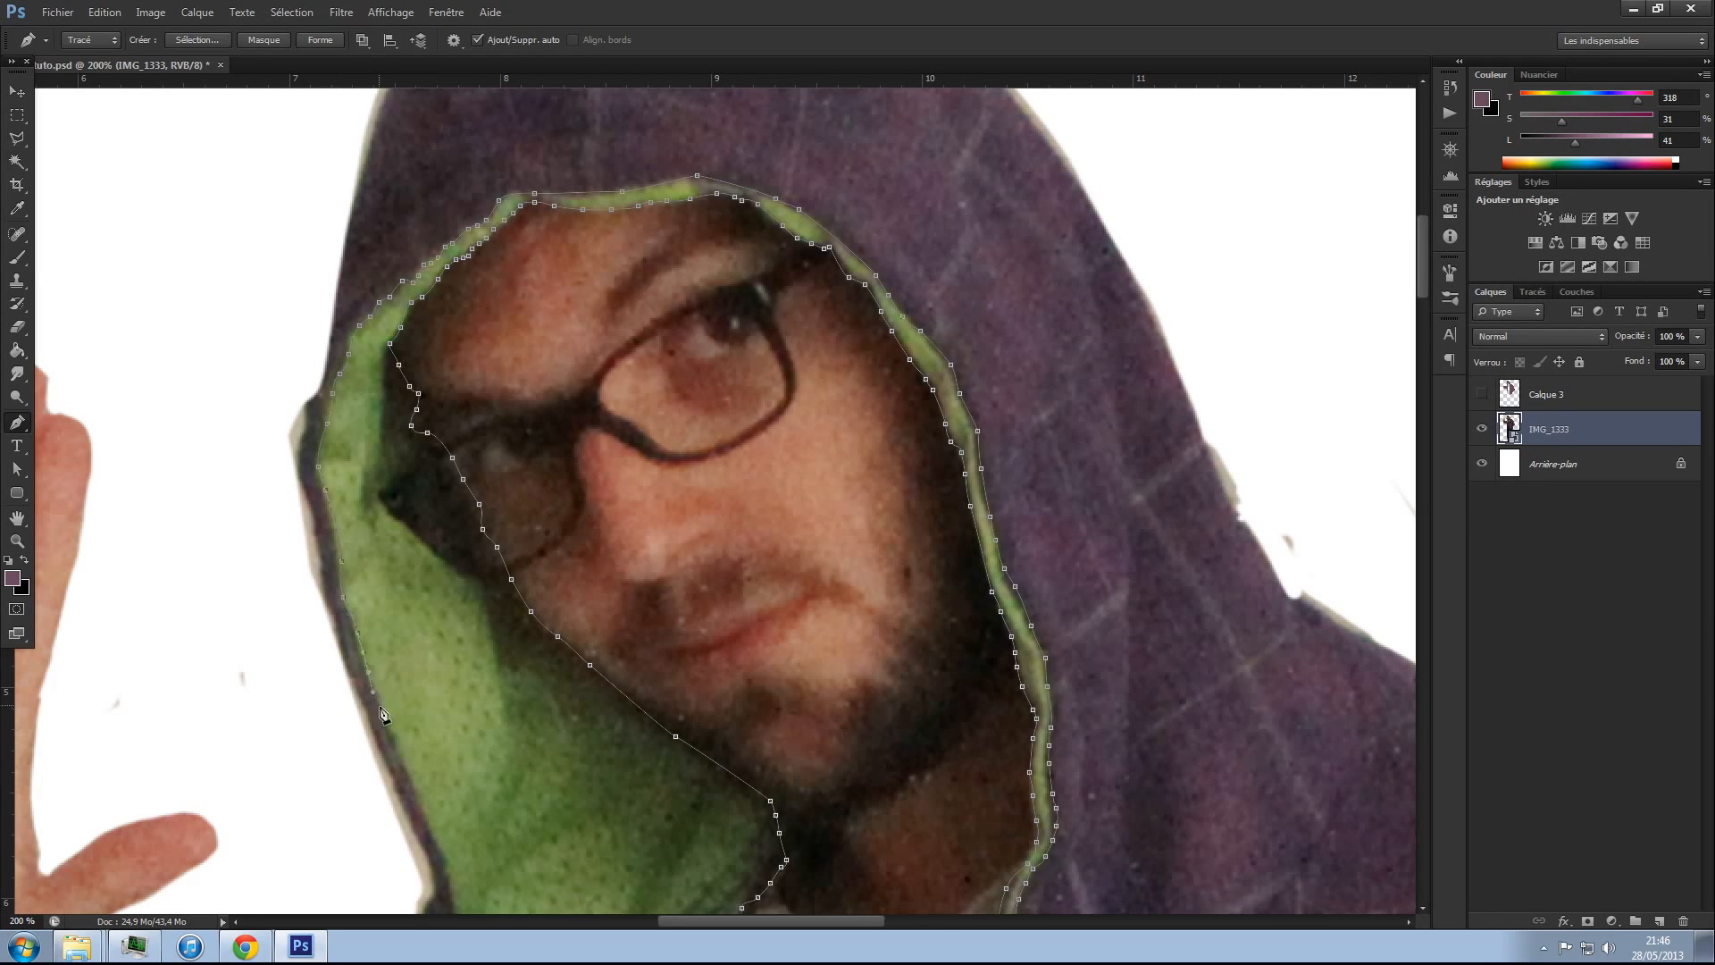
# - Continue the path down the left outer edge of the hood lining to the fold above the small green tab
pyautogui.moveTo(461, 909); pyautogui.dragTo(410, 543)
pyautogui.moveTo(410, 554); pyautogui.dragTo(410, 563)
pyautogui.moveTo(406, 581); pyautogui.dragTo(419, 635)
pyautogui.moveTo(422, 649); pyautogui.dragTo(434, 658)
pyautogui.click(448, 722)
pyautogui.click(451, 742)
pyautogui.click(458, 760)
pyautogui.click(462, 778)
pyautogui.click(465, 792)
# - Trace the path around the small green tab that sticks out from the lining's left edge
pyautogui.moveTo(460, 810); pyautogui.dragTo(572, 576)
pyautogui.click(559, 564)
pyautogui.click(547, 580)
pyautogui.click(537, 593)
pyautogui.click(520, 620)
pyautogui.click(520, 635)
pyautogui.click(529, 642)
pyautogui.click(537, 637)
pyautogui.click(542, 628)
pyautogui.click(576, 600)
pyautogui.click(576, 611)
# - Trace the path down the lining's left edge below the small green tab and close it at the lower tip
pyautogui.moveTo(571, 629); pyautogui.dragTo(620, 532)
pyautogui.moveTo(632, 417); pyautogui.dragTo(631, 423)
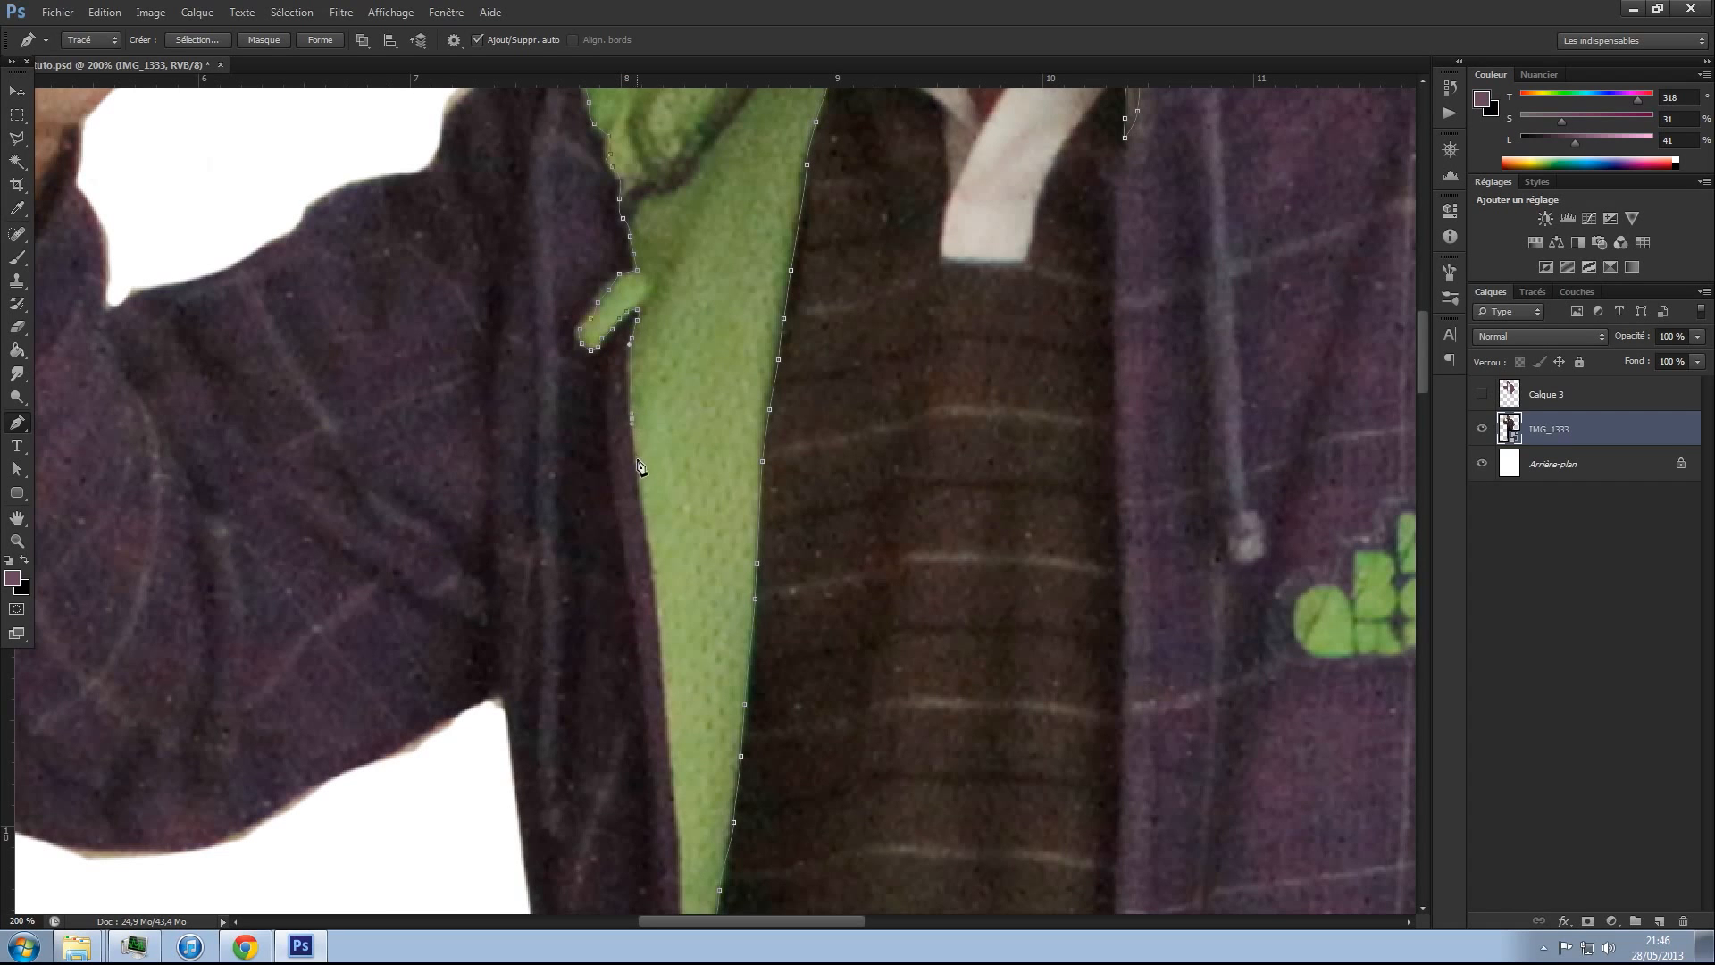
pyautogui.moveTo(671, 773); pyautogui.dragTo(666, 567)
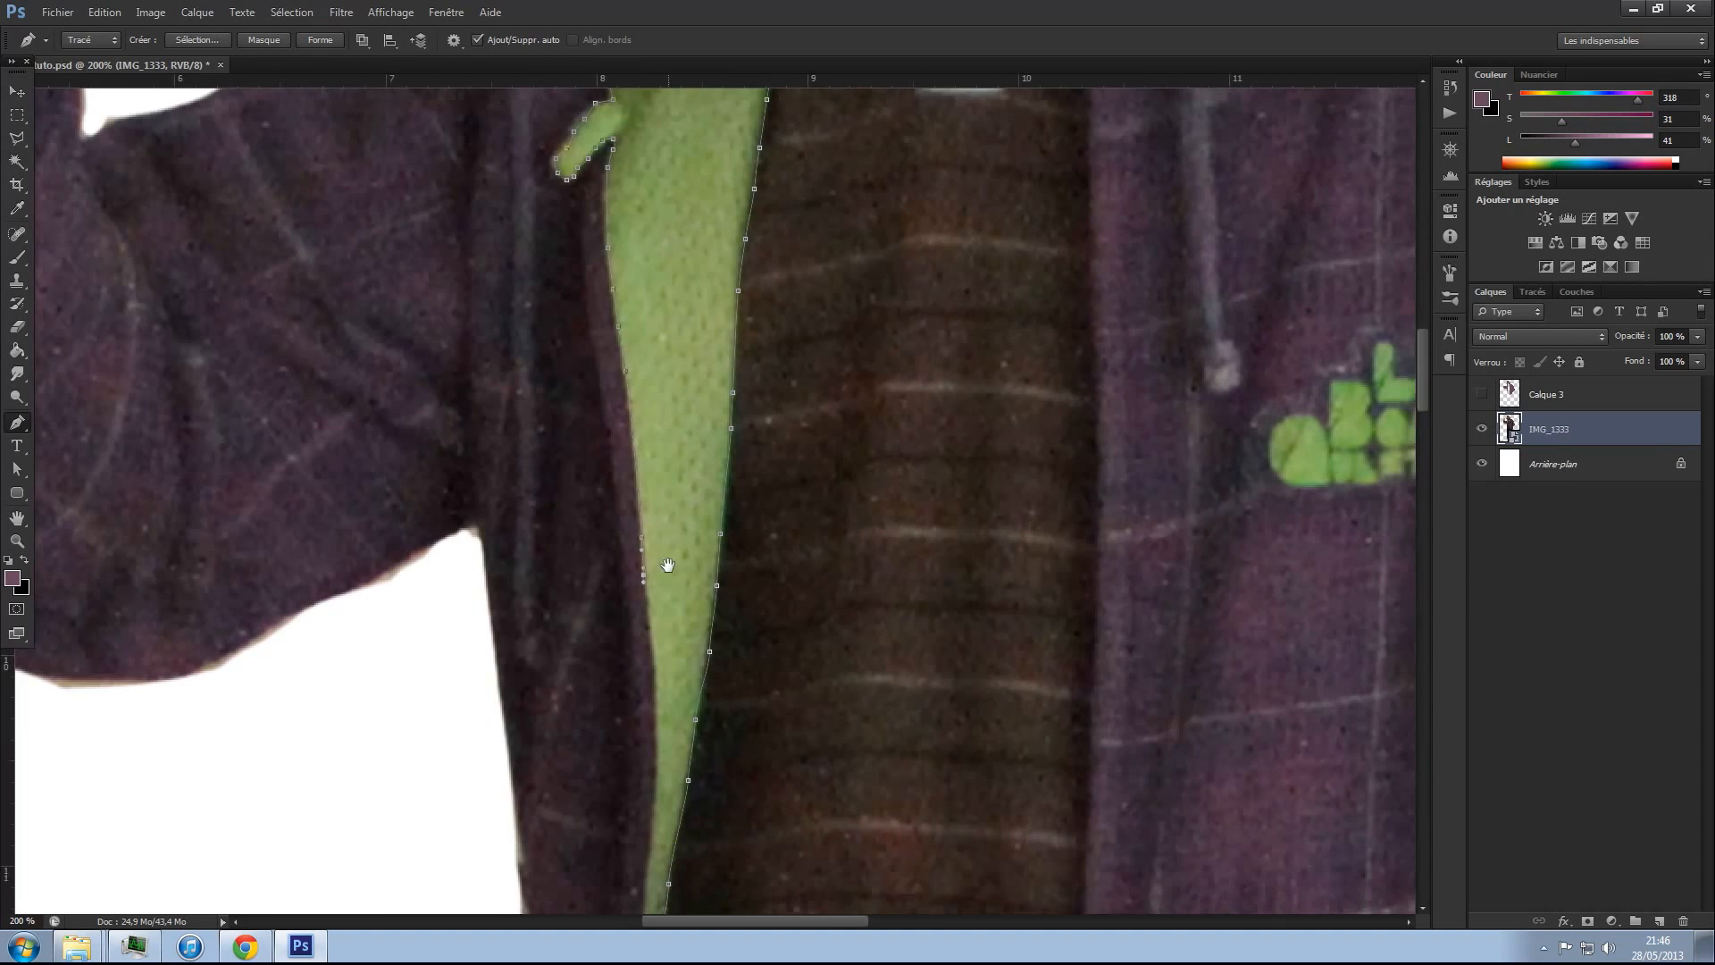
pyautogui.moveTo(660, 670); pyautogui.dragTo(678, 191)
pyautogui.moveTo(660, 437); pyautogui.dragTo(657, 444)
pyautogui.moveTo(649, 509); pyautogui.dragTo(648, 520)
pyautogui.moveTo(648, 532); pyautogui.dragTo(647, 548)
pyautogui.moveTo(649, 568); pyautogui.dragTo(645, 571)
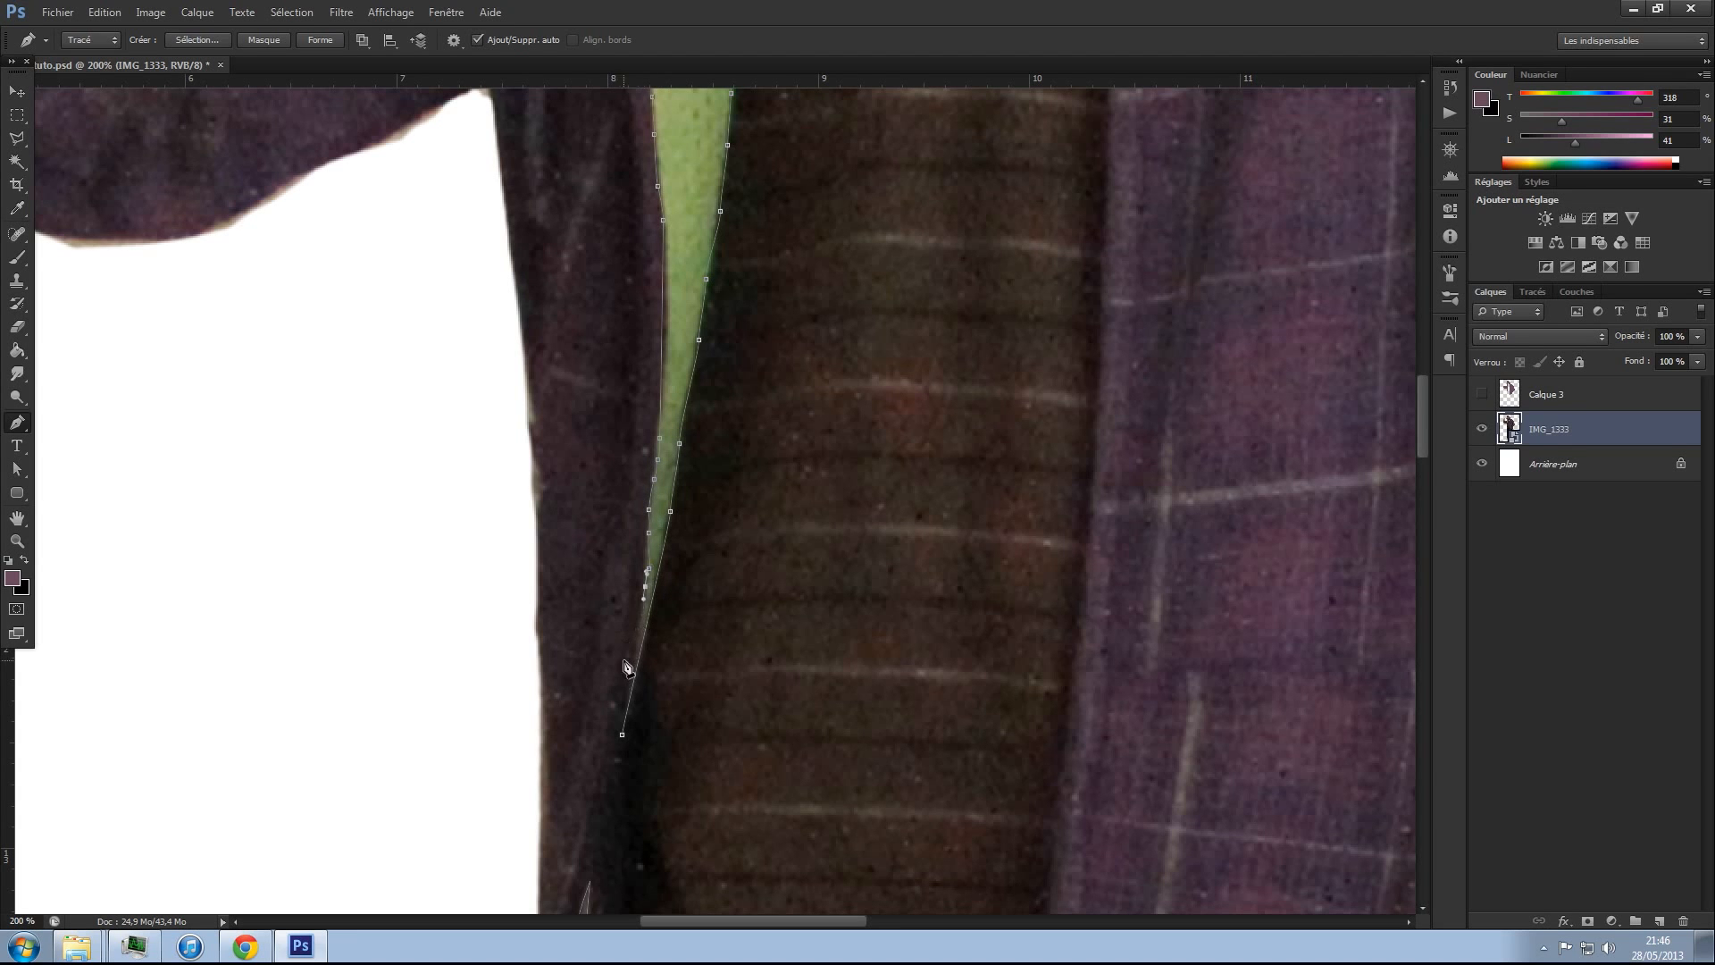
pyautogui.click(622, 735)
# - Trace the outline of the green chest logo's large left letter and its middle row of letters
pyautogui.moveTo(887, 359); pyautogui.dragTo(686, 727)
pyautogui.moveTo(899, 205); pyautogui.dragTo(698, 573)
pyautogui.moveTo(739, 481); pyautogui.dragTo(762, 823)
pyautogui.moveTo(770, 682); pyautogui.dragTo(842, 771)
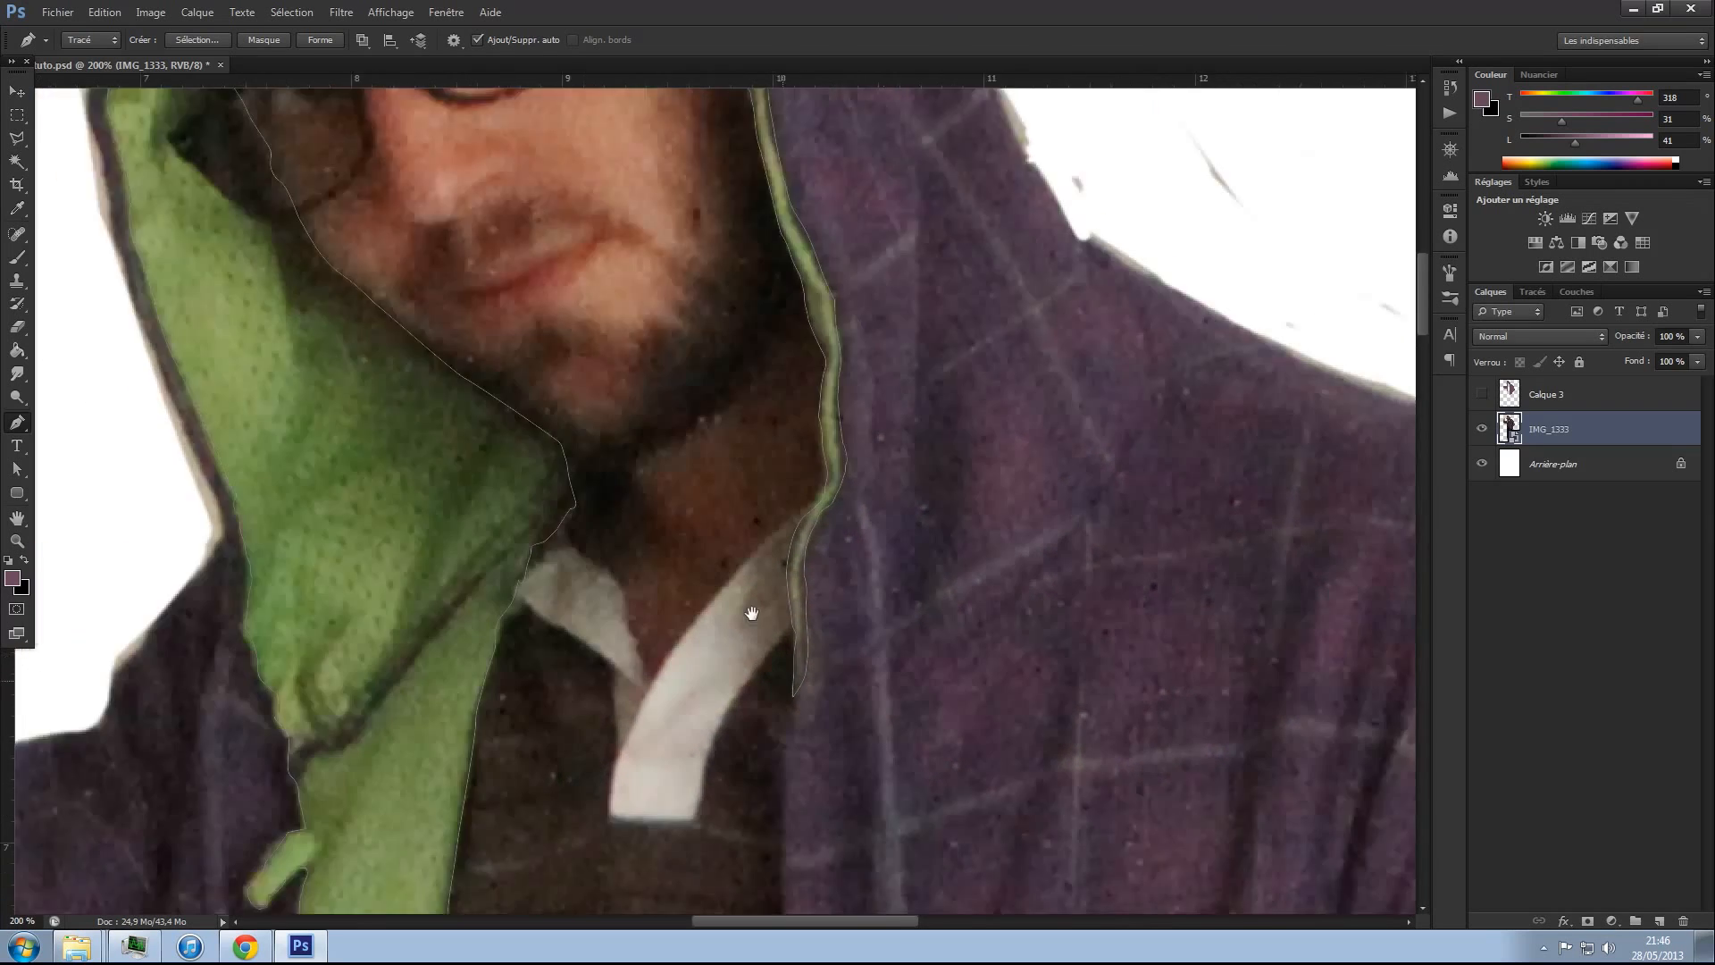
pyautogui.moveTo(752, 613); pyautogui.dragTo(590, 259)
pyautogui.moveTo(893, 880); pyautogui.dragTo(759, 578)
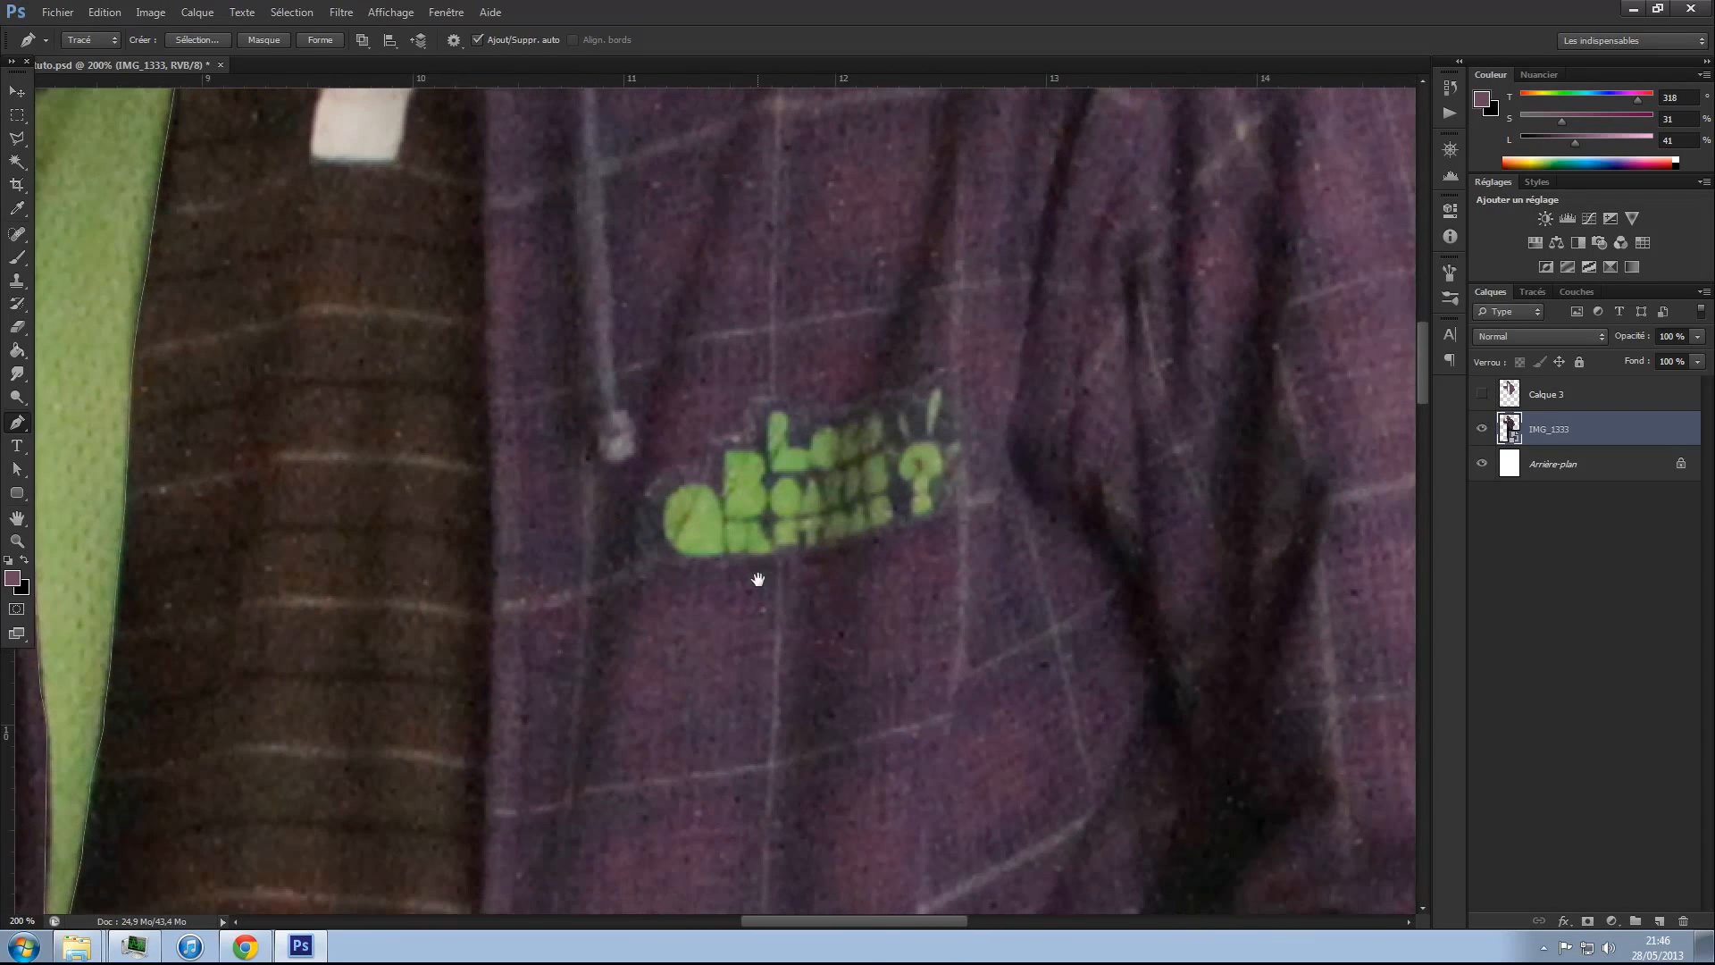
pyautogui.press('z')
pyautogui.click(701, 518)
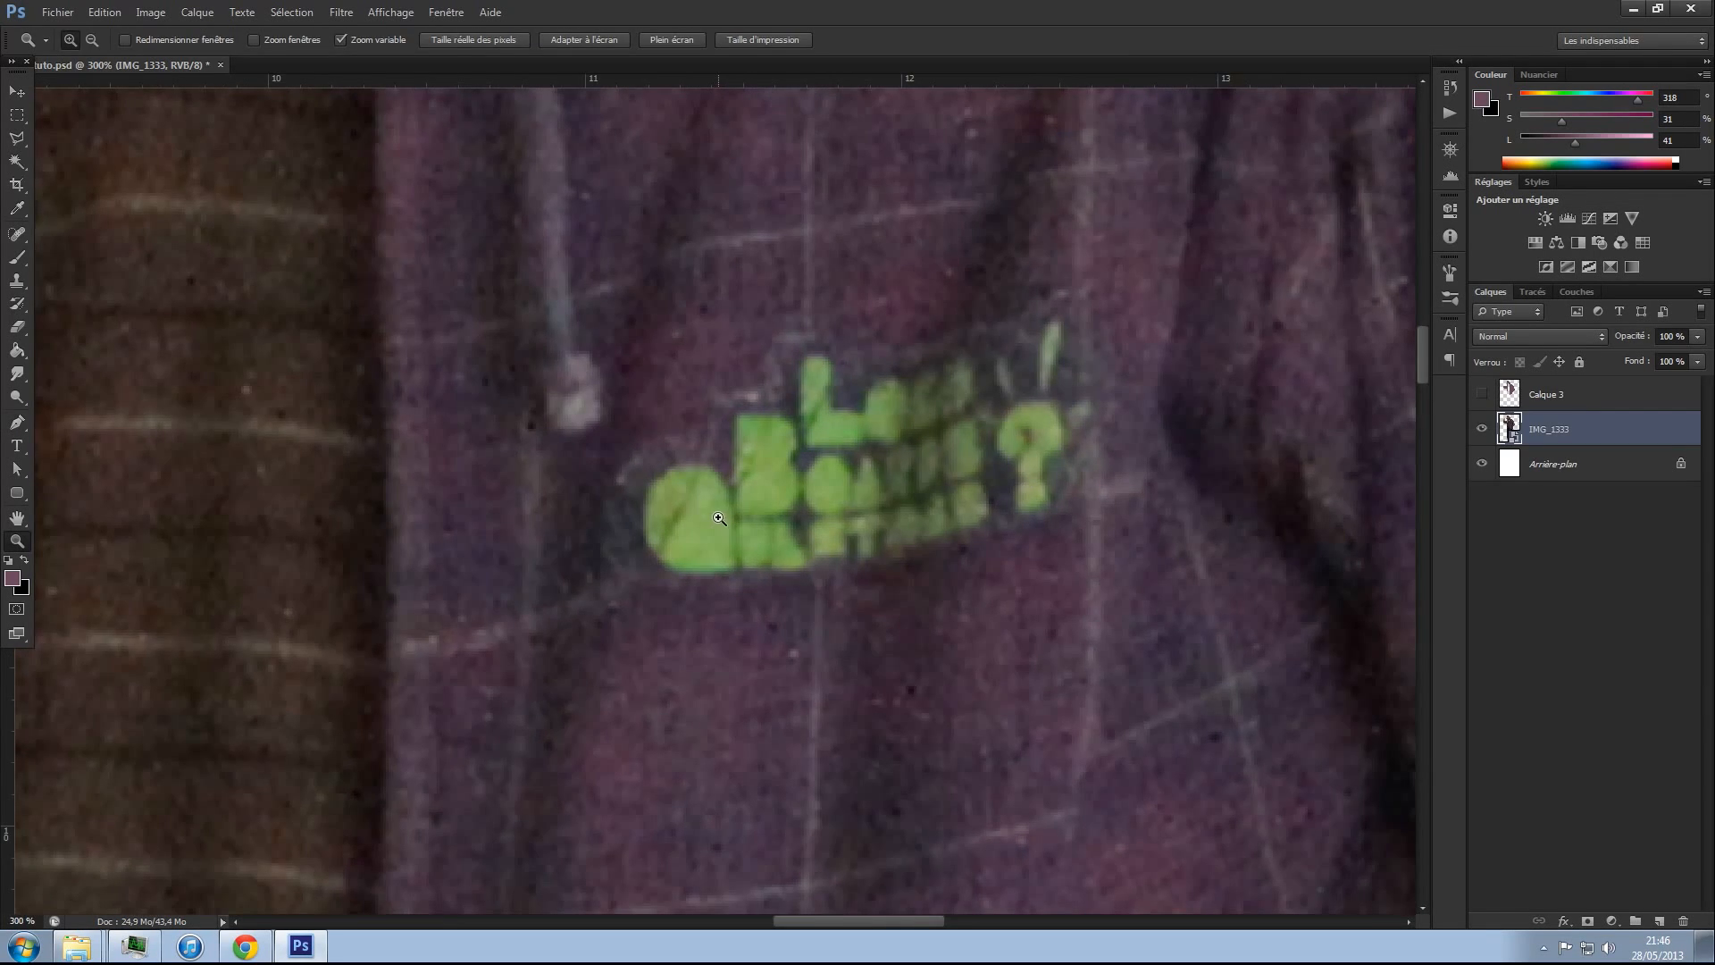
pyautogui.press('p')
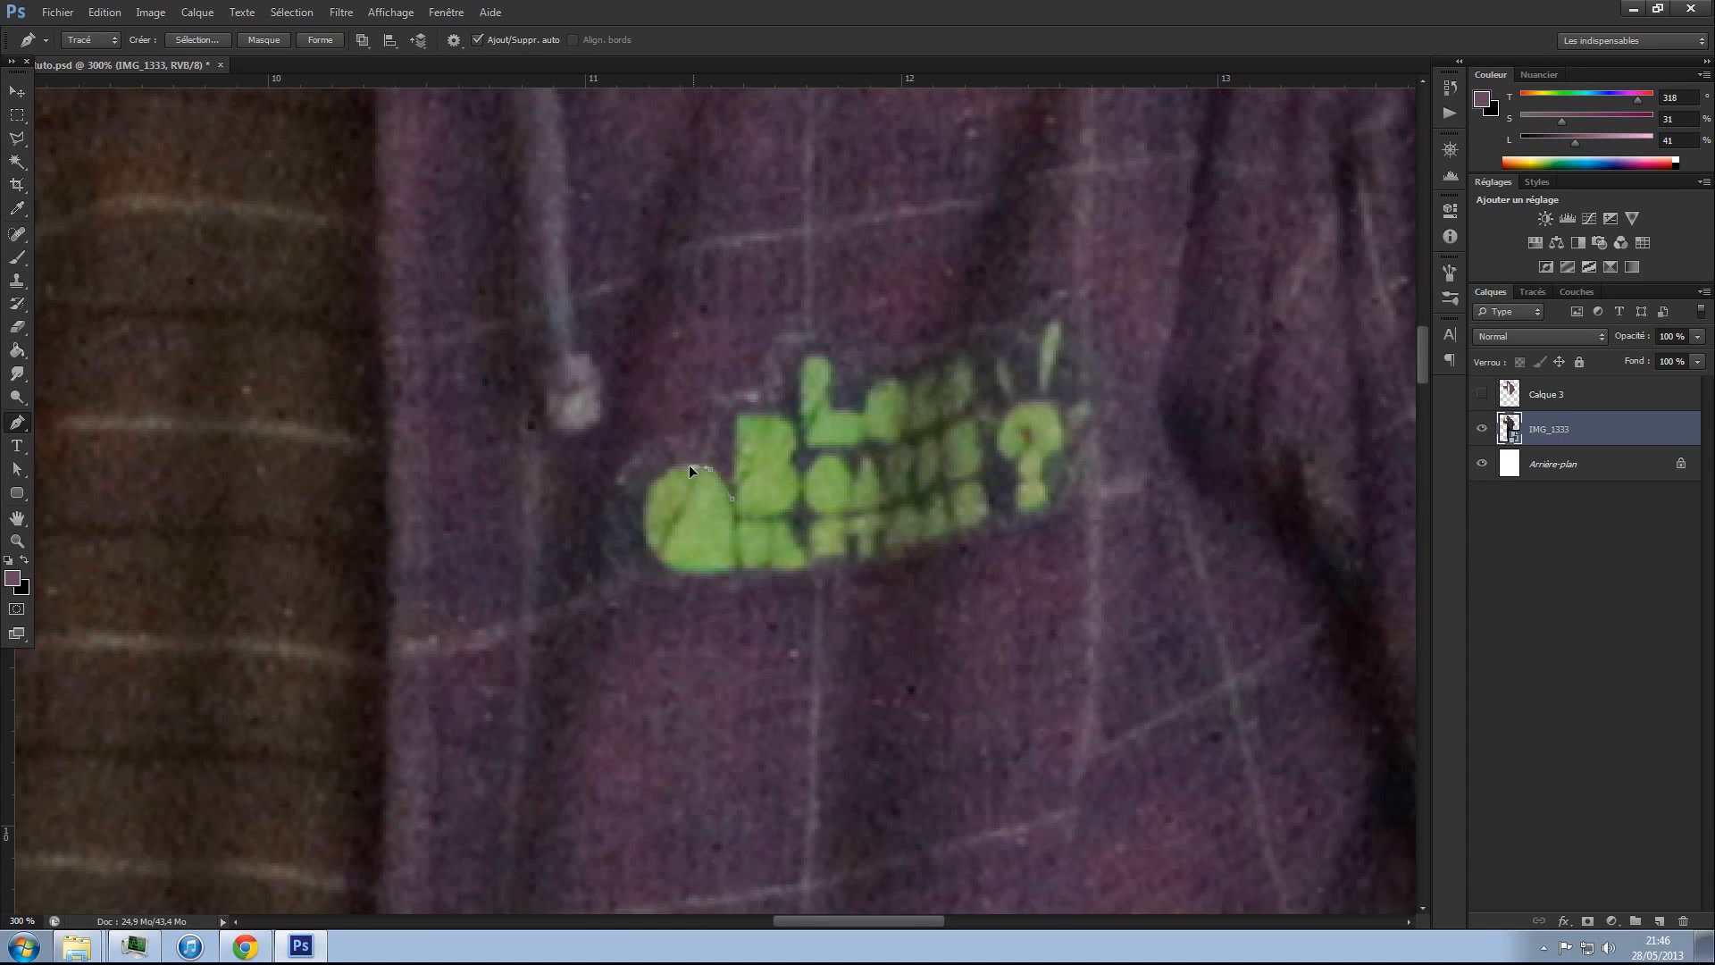
pyautogui.moveTo(655, 491)
pyautogui.mouseDown()
pyautogui.moveTo(659, 566)
pyautogui.moveTo(723, 571)
pyautogui.moveTo(751, 550)
pyautogui.moveTo(742, 567)
pyautogui.moveTo(807, 567)
pyautogui.moveTo(786, 503)
pyautogui.moveTo(786, 520)
pyautogui.moveTo(736, 522)
pyautogui.moveTo(736, 415)
pyautogui.moveTo(795, 427)
pyautogui.moveTo(799, 486)
pyautogui.moveTo(823, 450)
pyautogui.moveTo(855, 476)
pyautogui.moveTo(864, 456)
pyautogui.moveTo(881, 479)
pyautogui.moveTo(882, 457)
pyautogui.moveTo(976, 423)
pyautogui.moveTo(980, 468)
pyautogui.moveTo(918, 466)
pyautogui.moveTo(894, 507)
pyautogui.moveTo(844, 515)
pyautogui.moveTo(801, 493)
pyautogui.moveTo(772, 516)
pyautogui.moveTo(807, 560)
pyautogui.mouseUp()
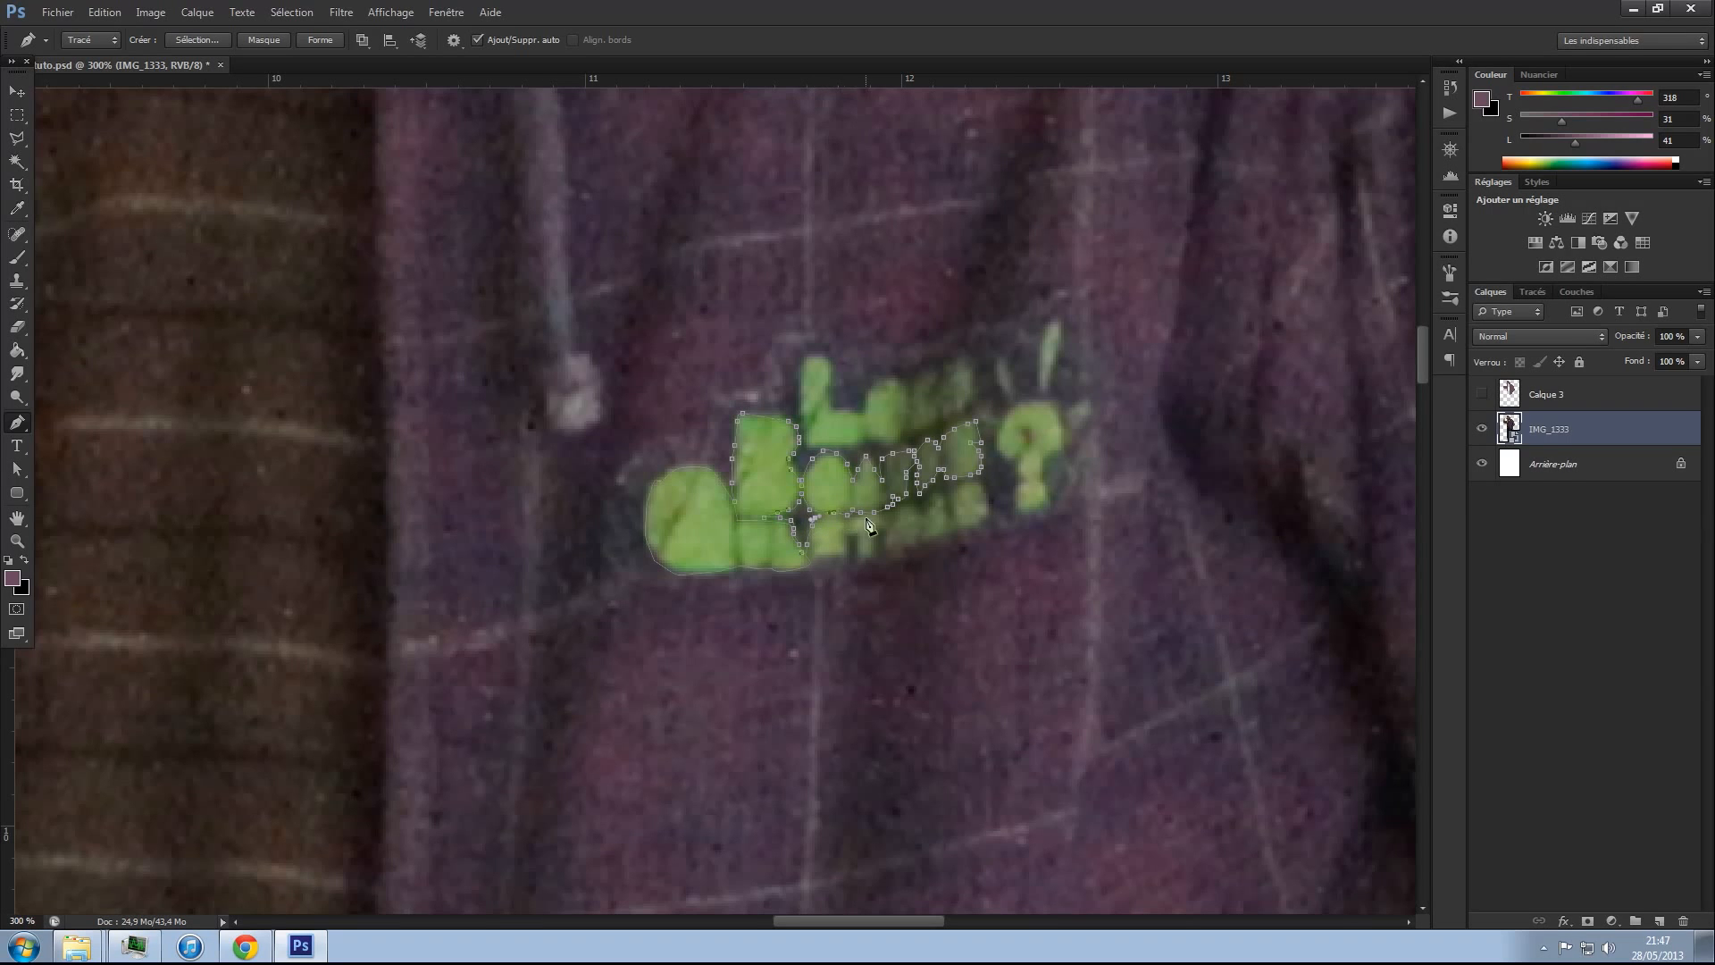
# - Trace the logo's lower row of letters back to the large left letter and close the outline
pyautogui.moveTo(910, 504)
pyautogui.mouseDown()
pyautogui.moveTo(983, 481)
pyautogui.moveTo(988, 516)
pyautogui.moveTo(903, 543)
pyautogui.moveTo(881, 530)
pyautogui.moveTo(868, 556)
pyautogui.moveTo(804, 560)
pyautogui.mouseUp()
pyautogui.press('z')
pyautogui.moveTo(756, 534); pyautogui.dragTo(774, 544)
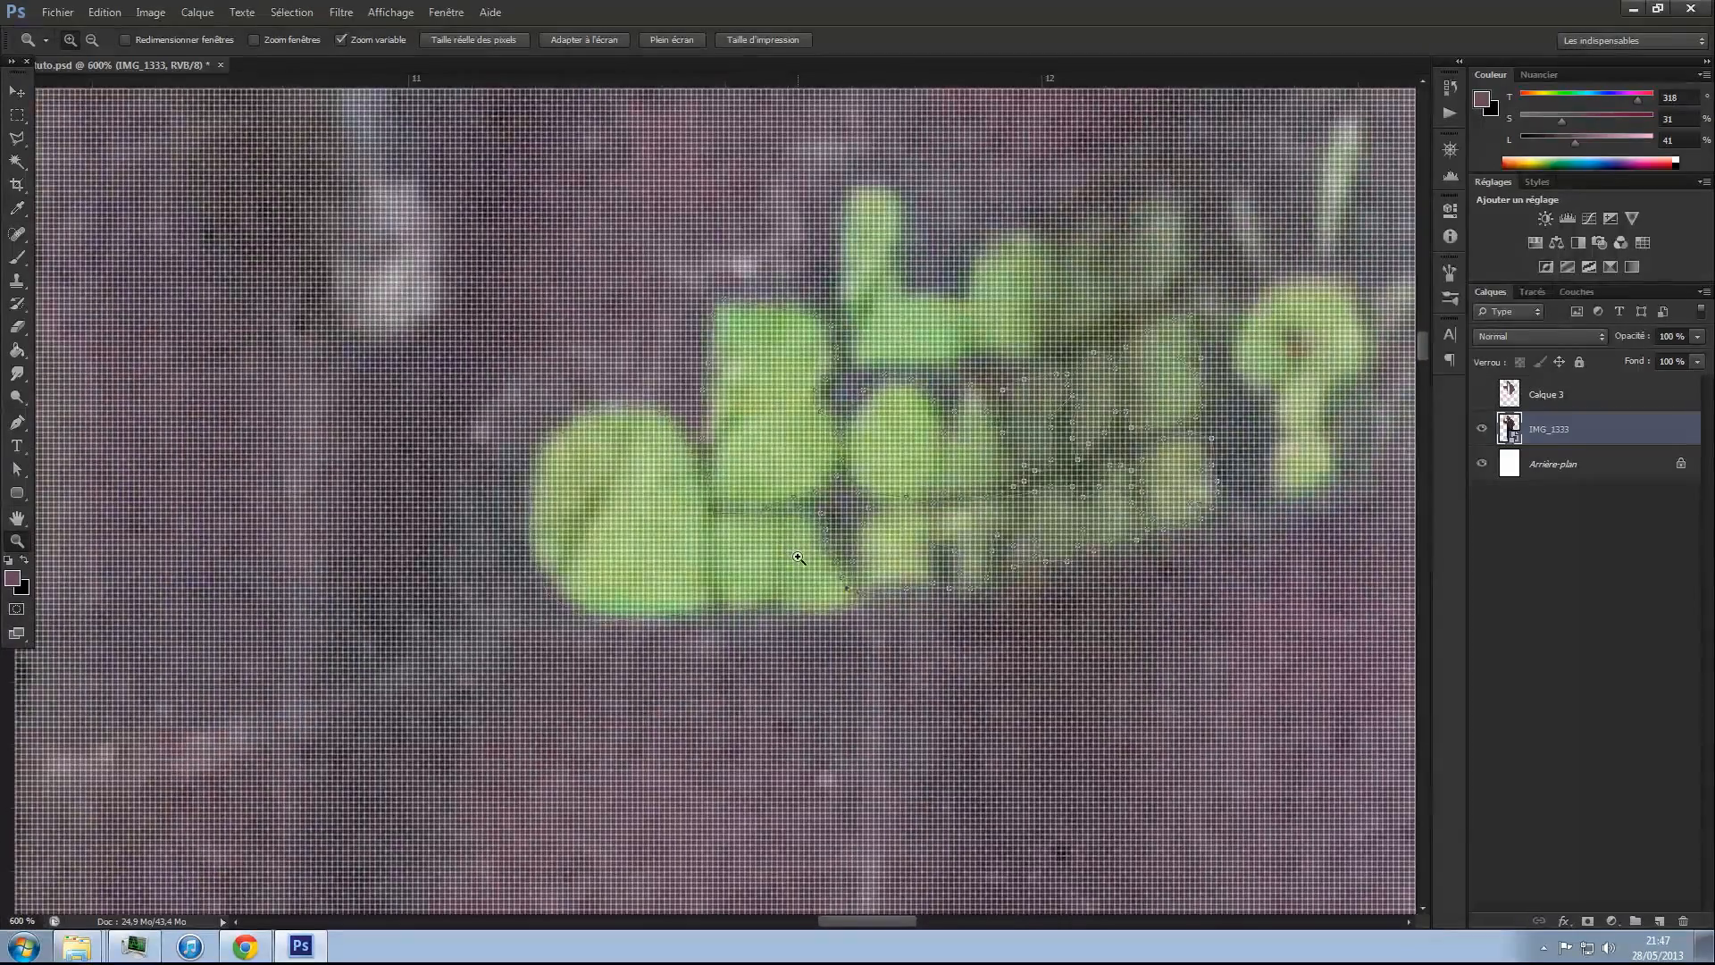
pyautogui.keyDown('alt'); pyautogui.click(799, 558); pyautogui.keyUp('alt')
pyautogui.press('p')
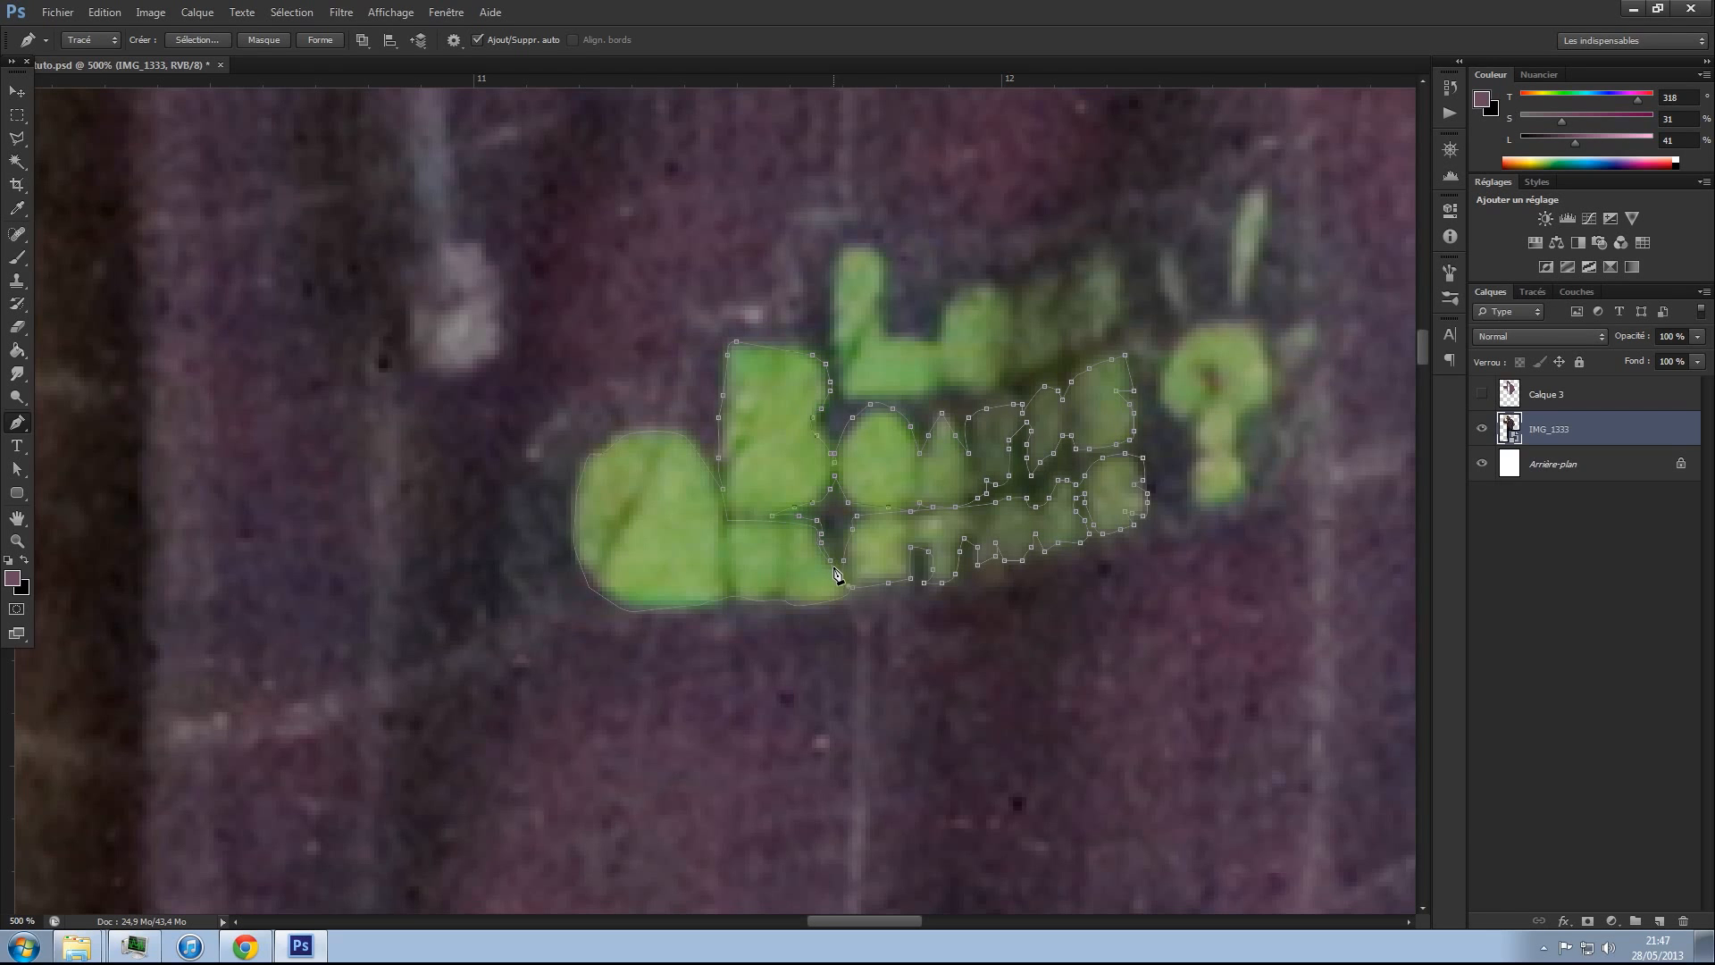
pyautogui.moveTo(831, 563); pyautogui.dragTo(837, 549)
pyautogui.rightClick(841, 590)
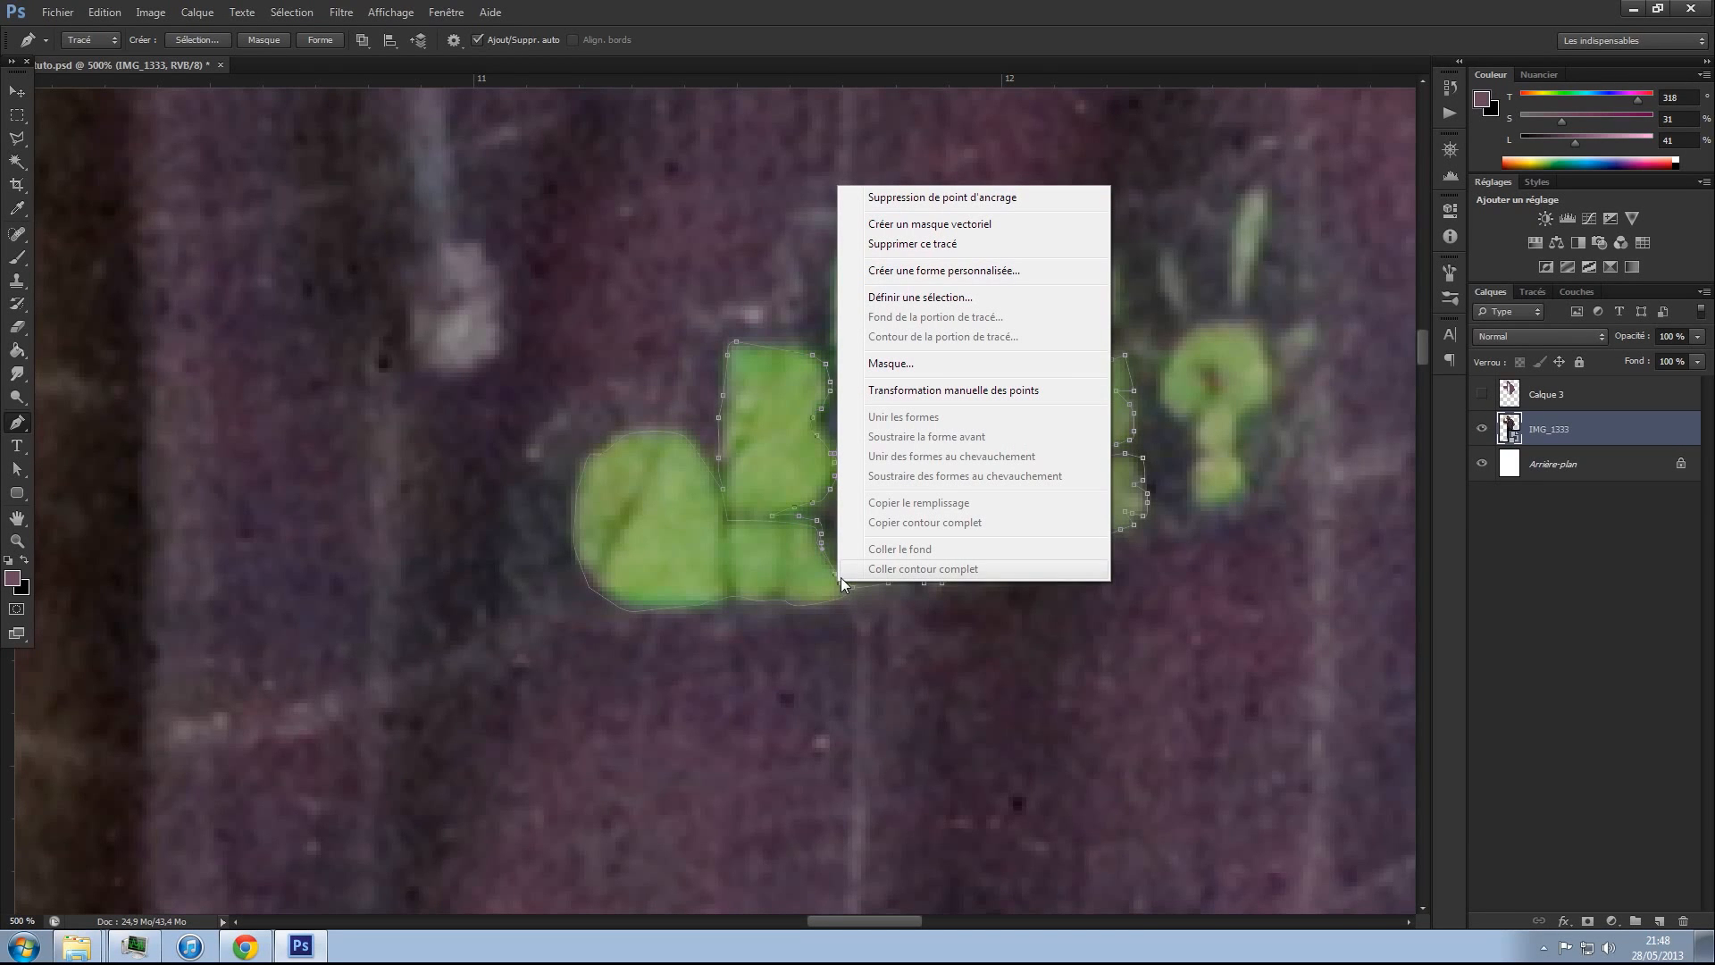
pyautogui.click(863, 591)
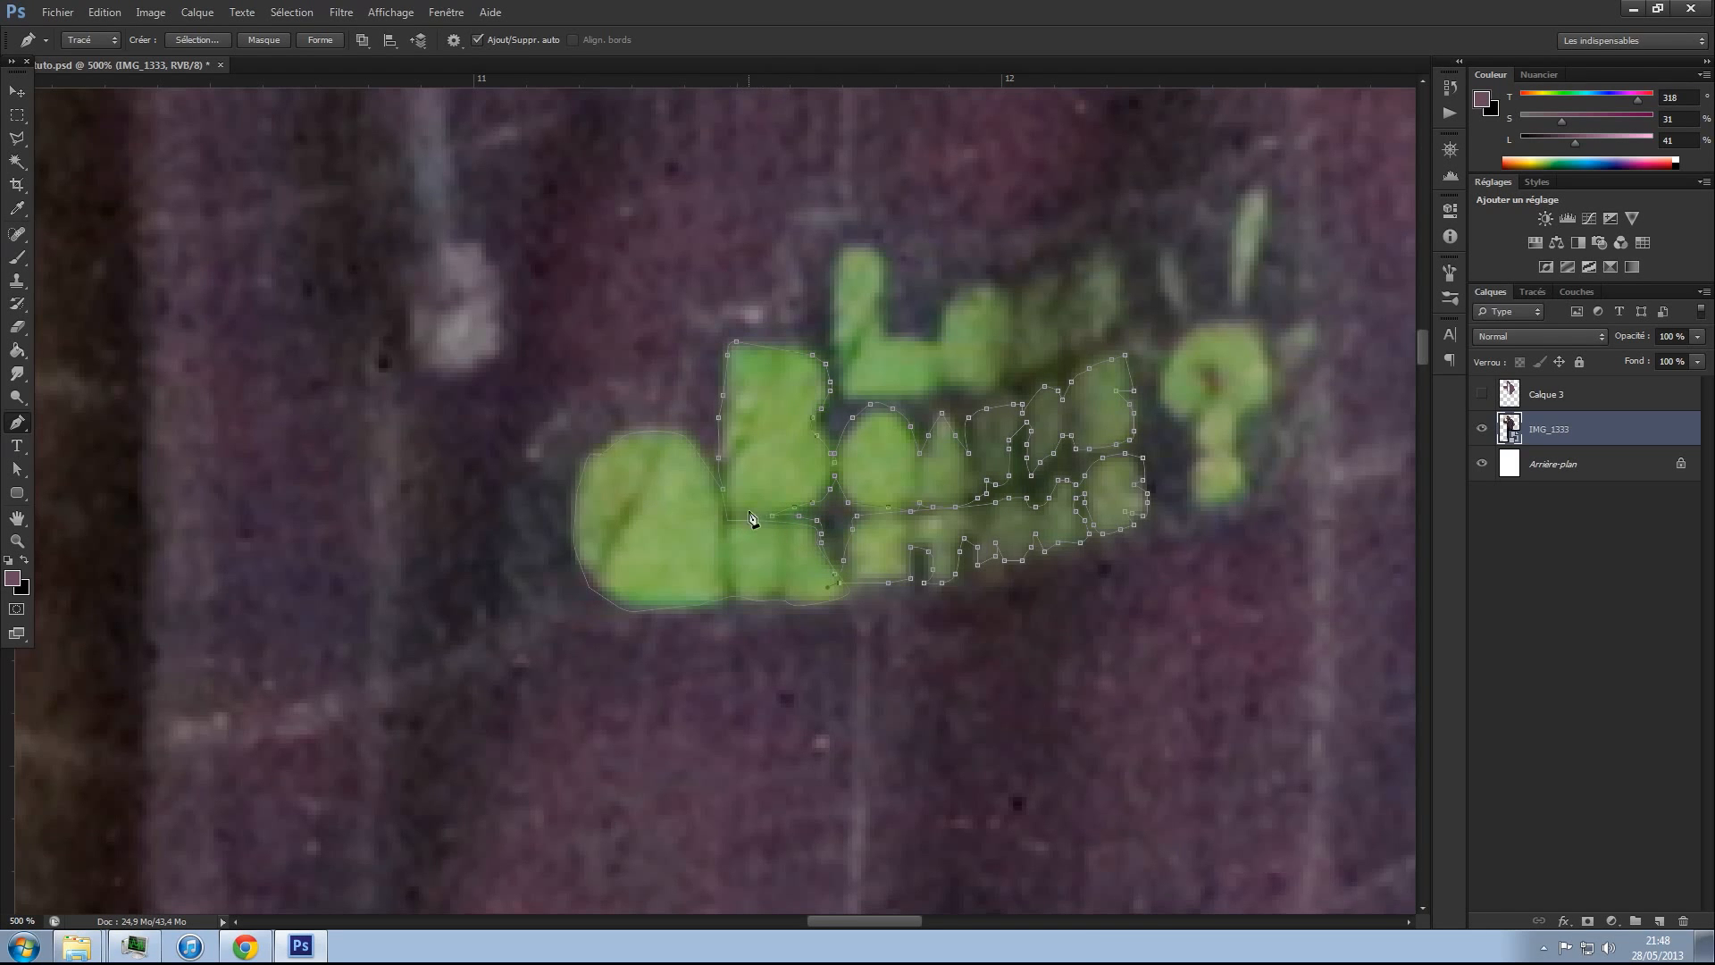
pyautogui.click(725, 514)
# - Trace a closed path around the logo's top row of letters
pyautogui.click(838, 252)
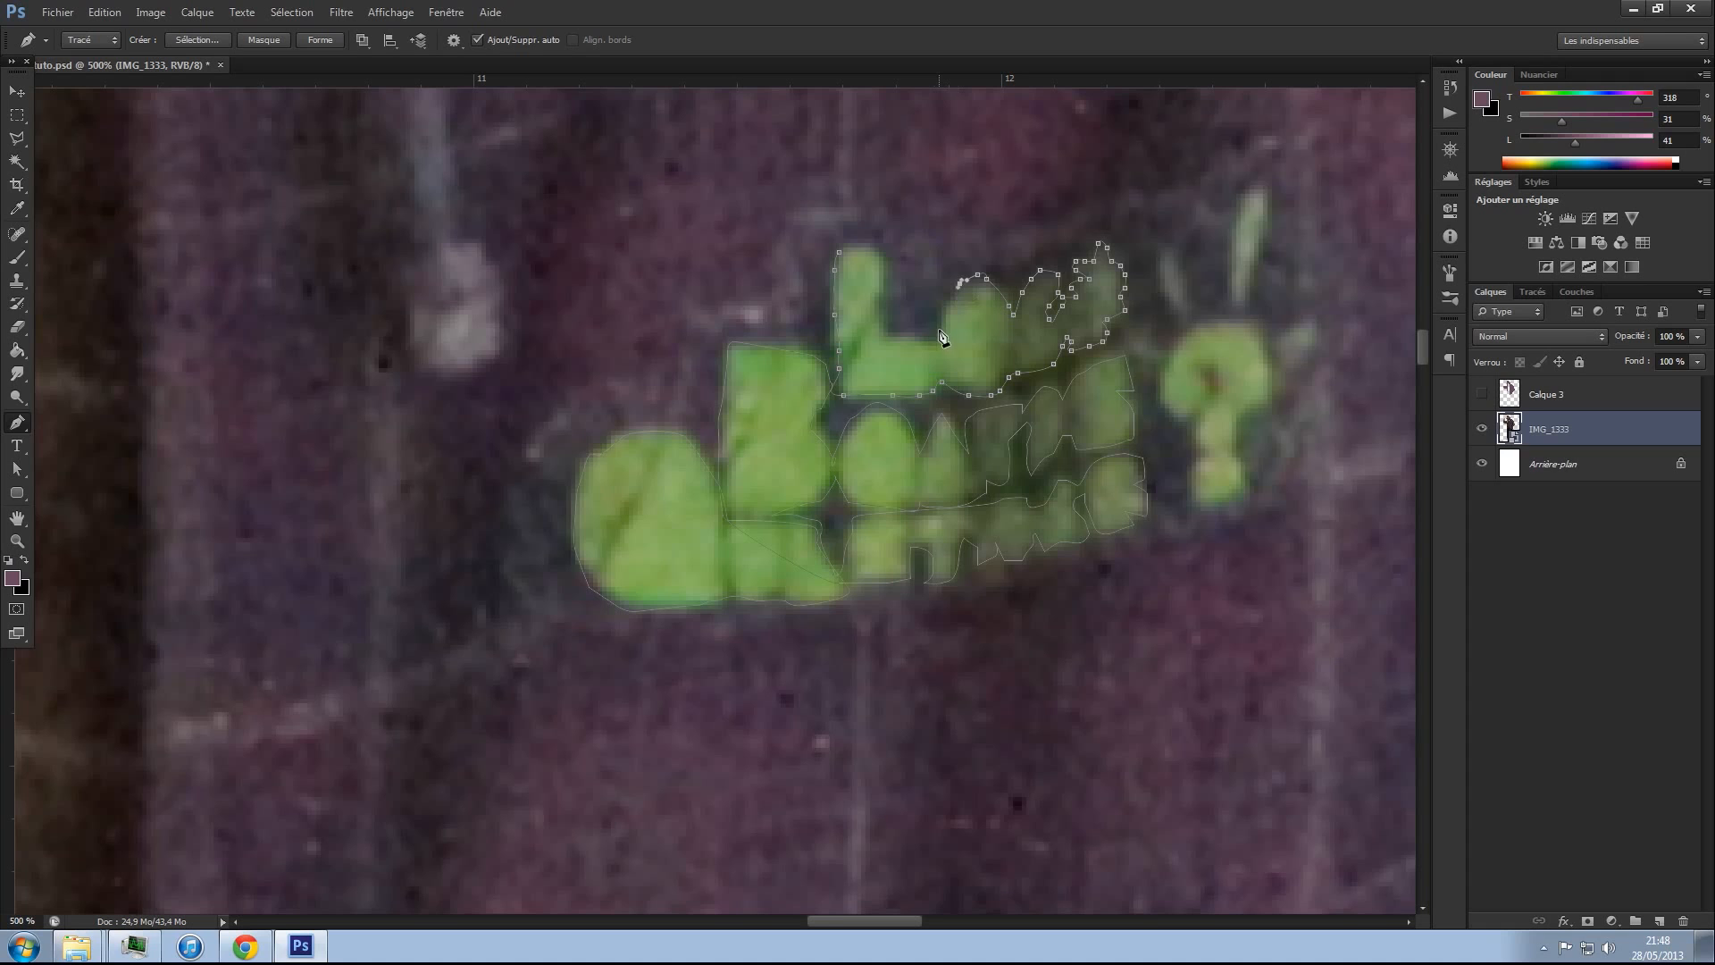
pyautogui.click(879, 247)
pyautogui.click(836, 256)
# - Trace closed paths around the two small marks just above and left of the logo's question mark
pyautogui.click(1160, 350)
pyautogui.click(1142, 332)
pyautogui.click(1133, 328)
pyautogui.click(1124, 337)
pyautogui.click(1160, 350)
pyautogui.click(1183, 319)
pyautogui.click(1164, 296)
pyautogui.click(1156, 274)
pyautogui.click(1156, 252)
pyautogui.click(1165, 248)
pyautogui.click(1175, 253)
pyautogui.click(1178, 273)
pyautogui.click(1183, 319)
# - Trace a closed path around the long slanted stroke above the logo's question mark
pyautogui.click(1231, 306)
pyautogui.click(1228, 269)
pyautogui.click(1232, 230)
pyautogui.click(1242, 208)
pyautogui.click(1251, 190)
pyautogui.click(1261, 191)
pyautogui.click(1267, 201)
pyautogui.click(1266, 220)
pyautogui.click(1263, 242)
pyautogui.click(1256, 265)
pyautogui.click(1251, 293)
pyautogui.click(1233, 309)
# - Trace a closed path around the logo's question mark
pyautogui.click(1196, 449)
pyautogui.click(1236, 502)
pyautogui.moveTo(1196, 503); pyautogui.dragTo(1210, 507)
pyautogui.moveTo(1166, 351); pyautogui.dragTo(1159, 368)
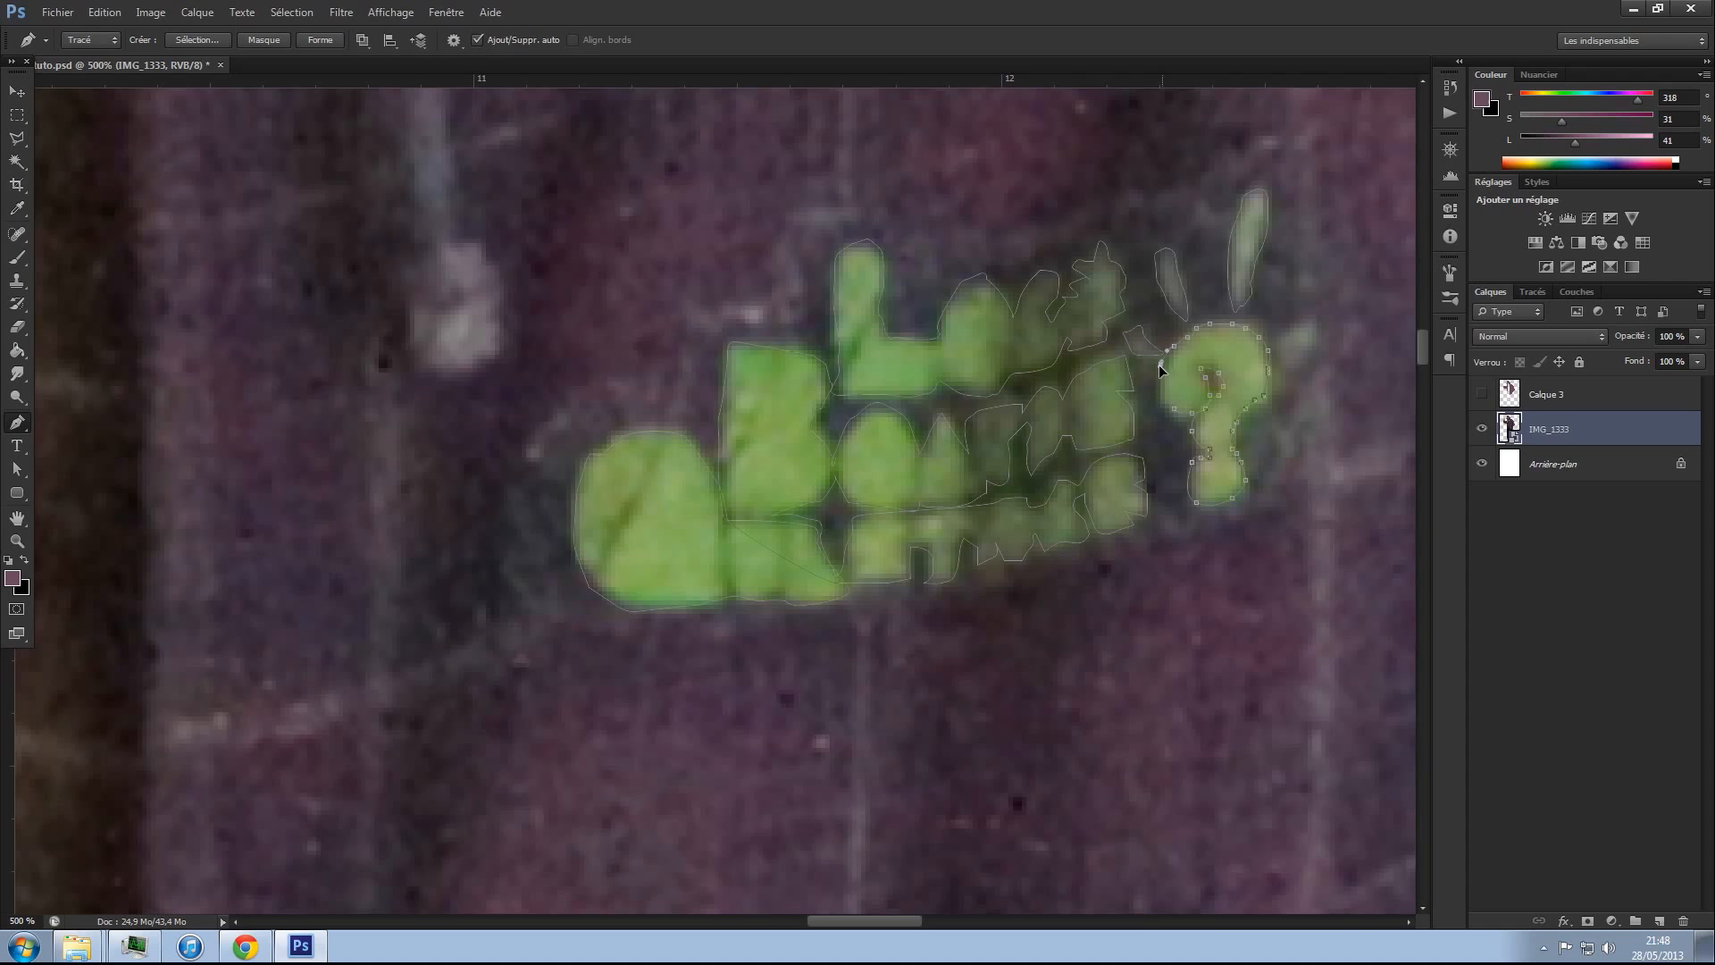
pyautogui.click(1173, 413)
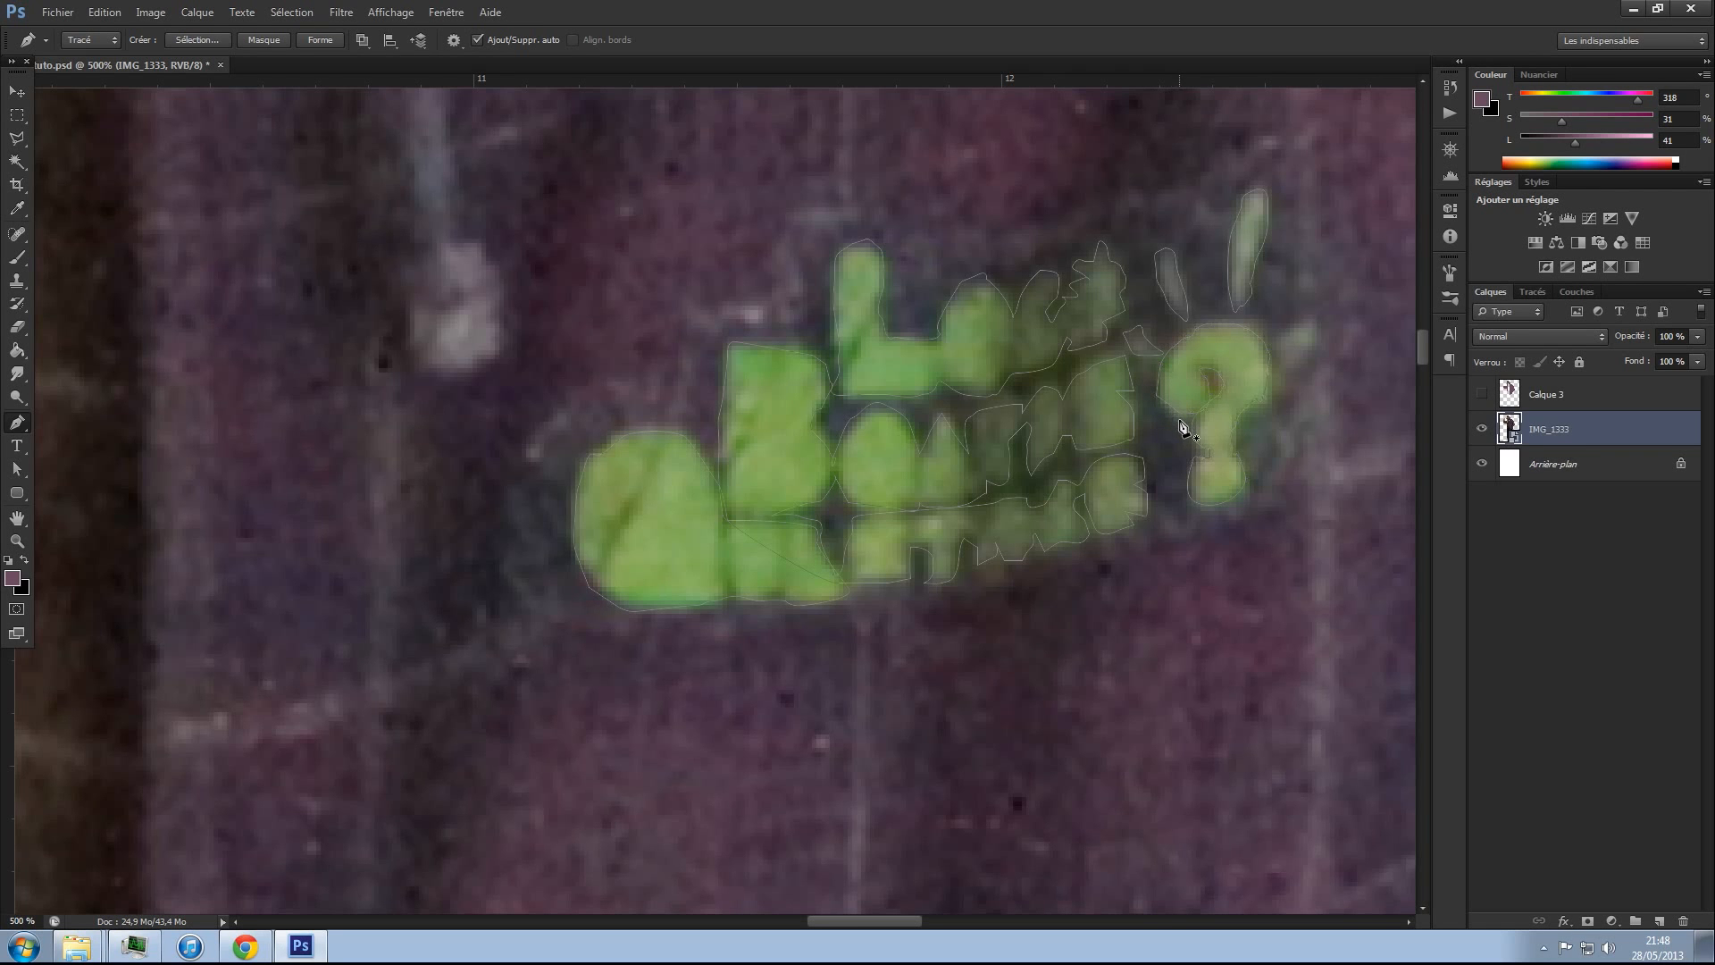
# - Save the work path of the green areas under the name VERTFLUO
pyautogui.press('z')
pyautogui.keyDown('alt'); pyautogui.click(1050, 523); pyautogui.keyUp('alt')
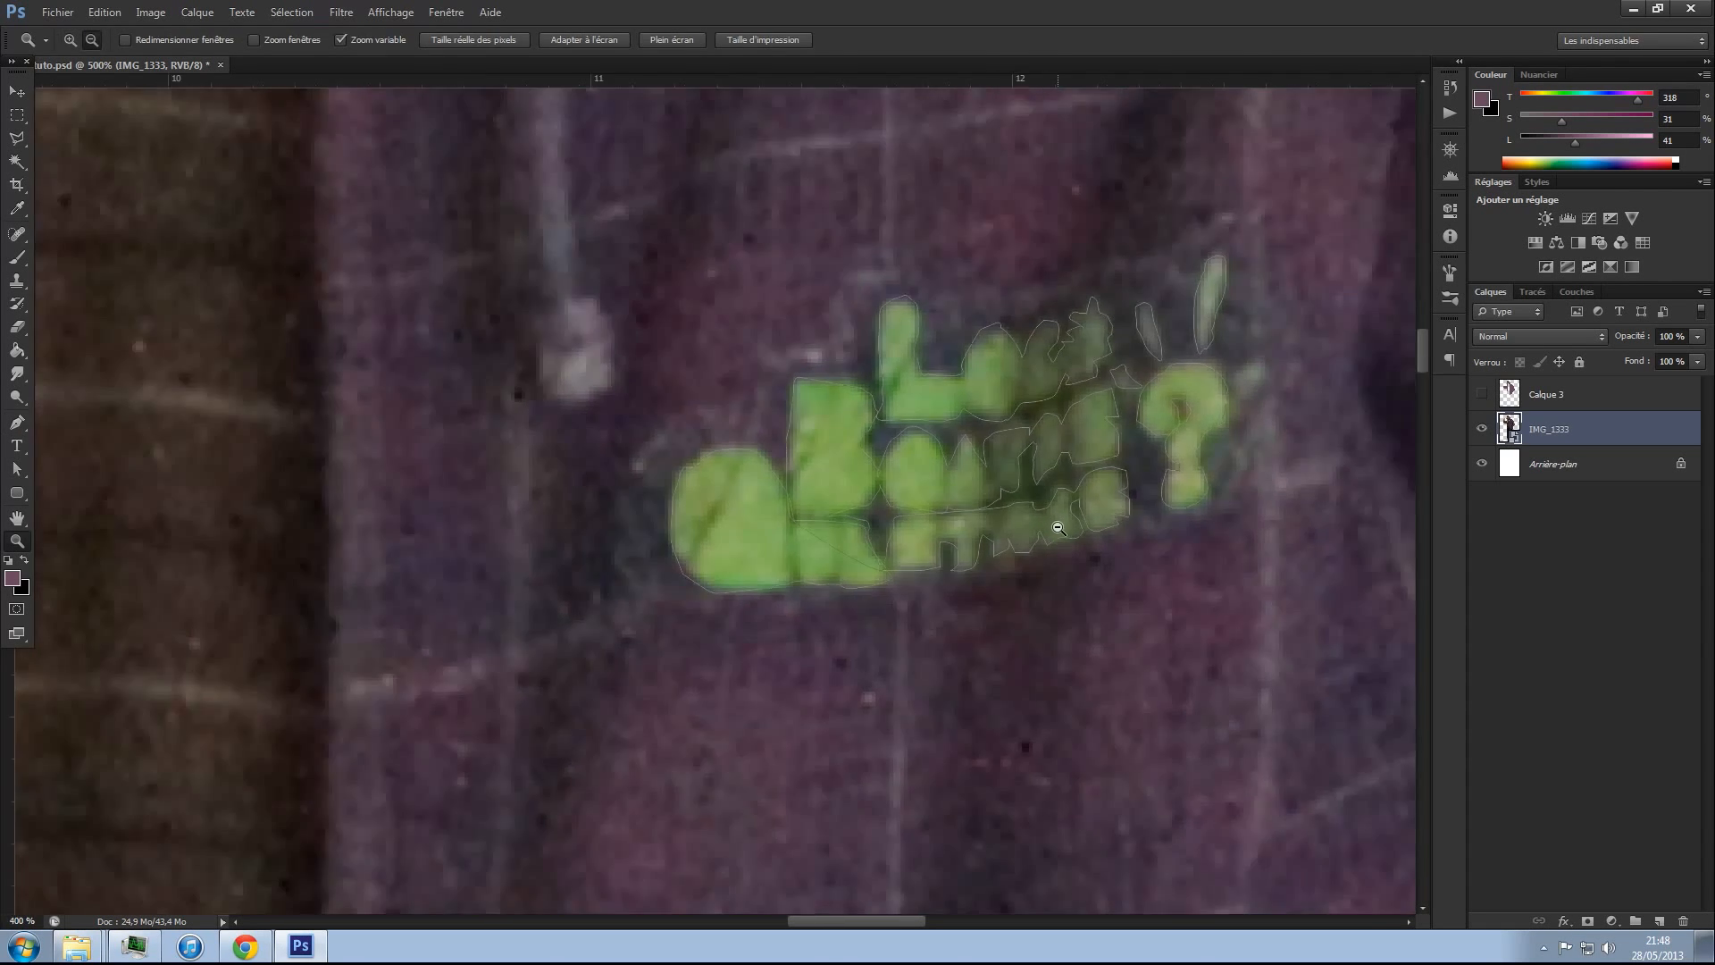
pyautogui.keyDown('alt'); pyautogui.click(1057, 527); pyautogui.keyUp('alt')
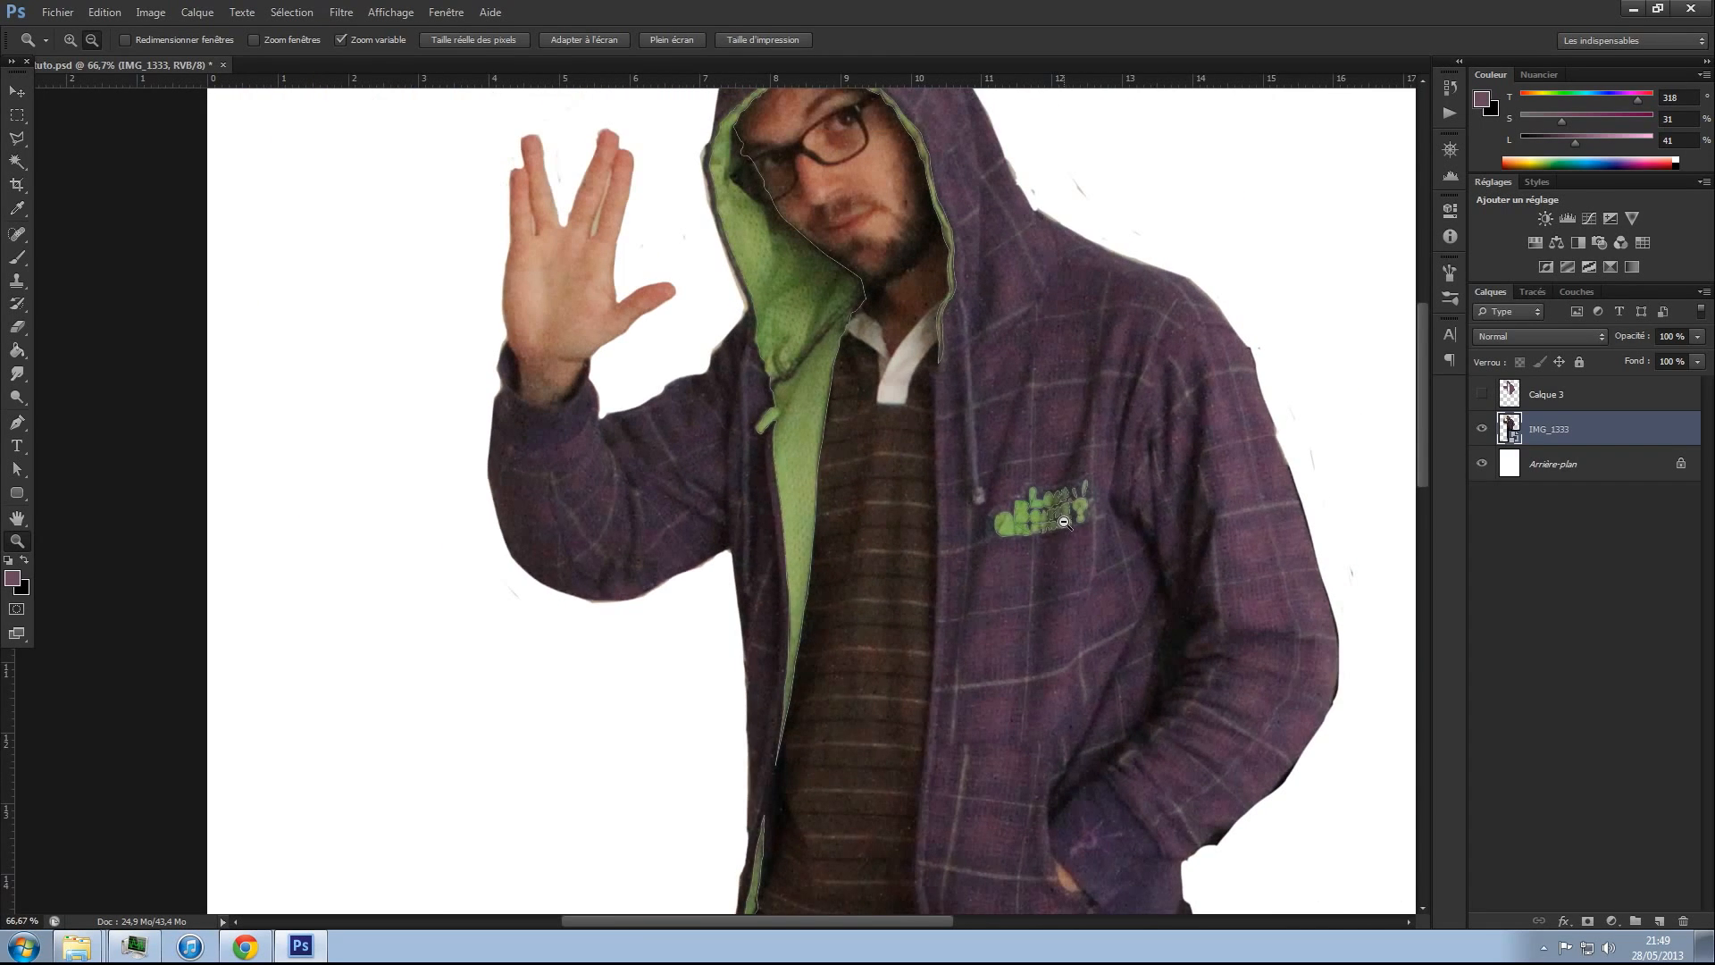
pyautogui.keyDown('alt'); pyautogui.click(1064, 525); pyautogui.keyUp('alt')
pyautogui.click(1531, 292)
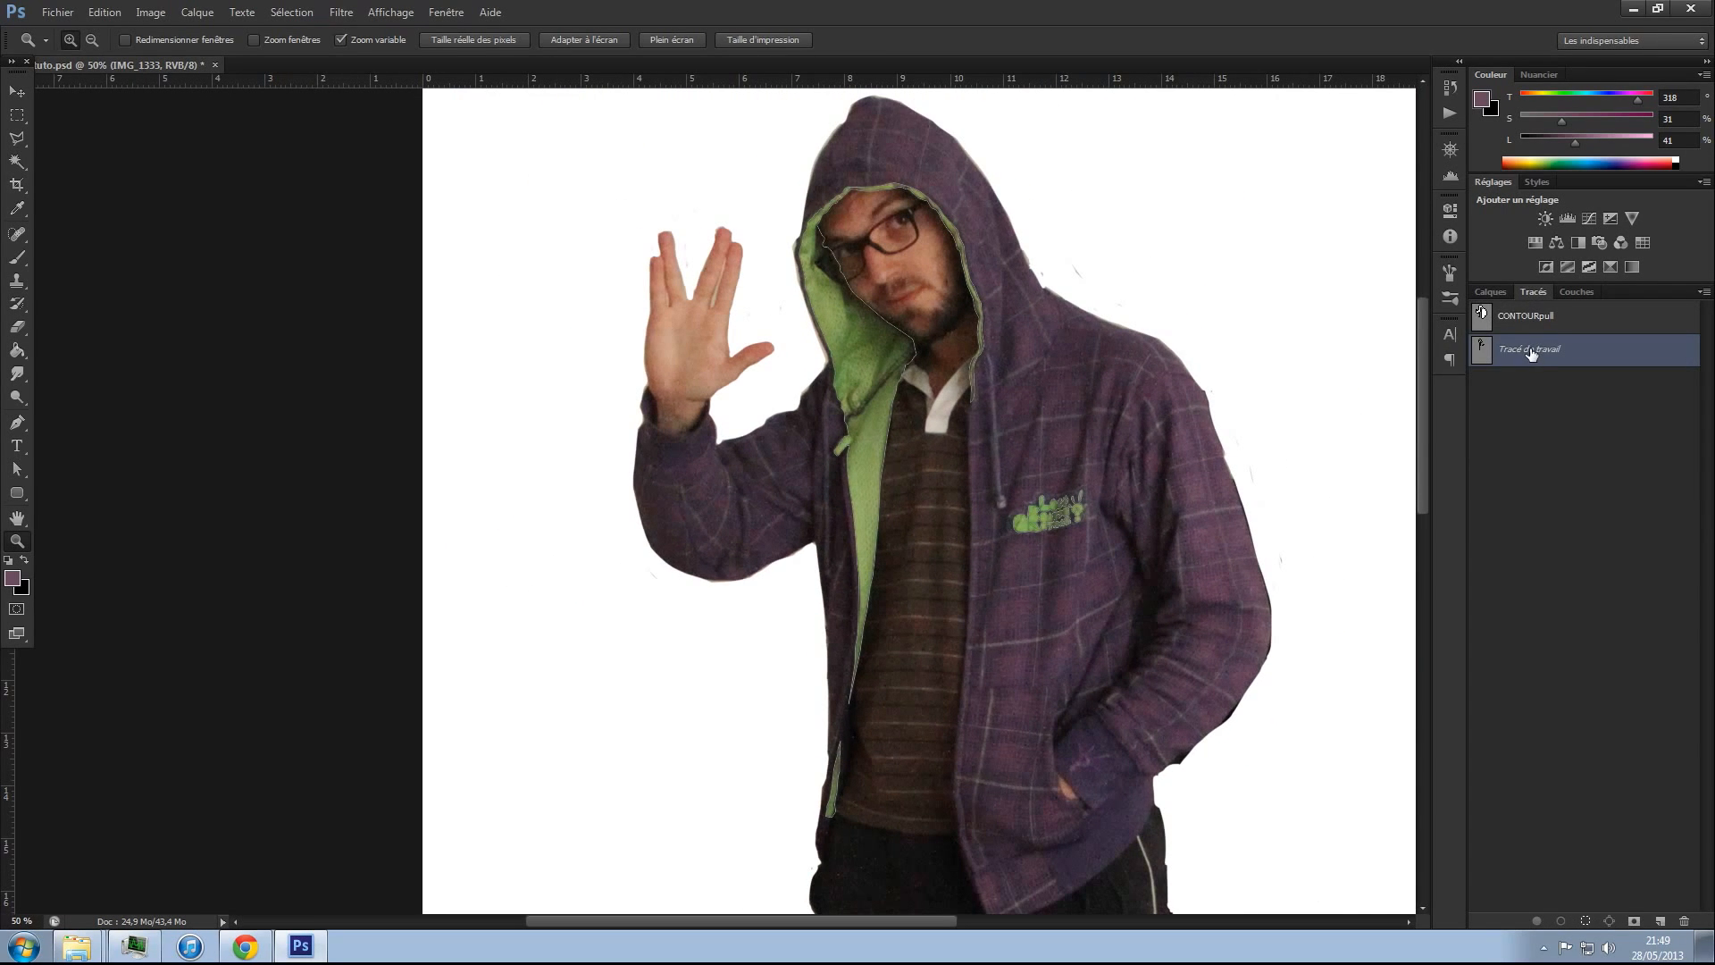
pyautogui.doubleClick(1531, 351)
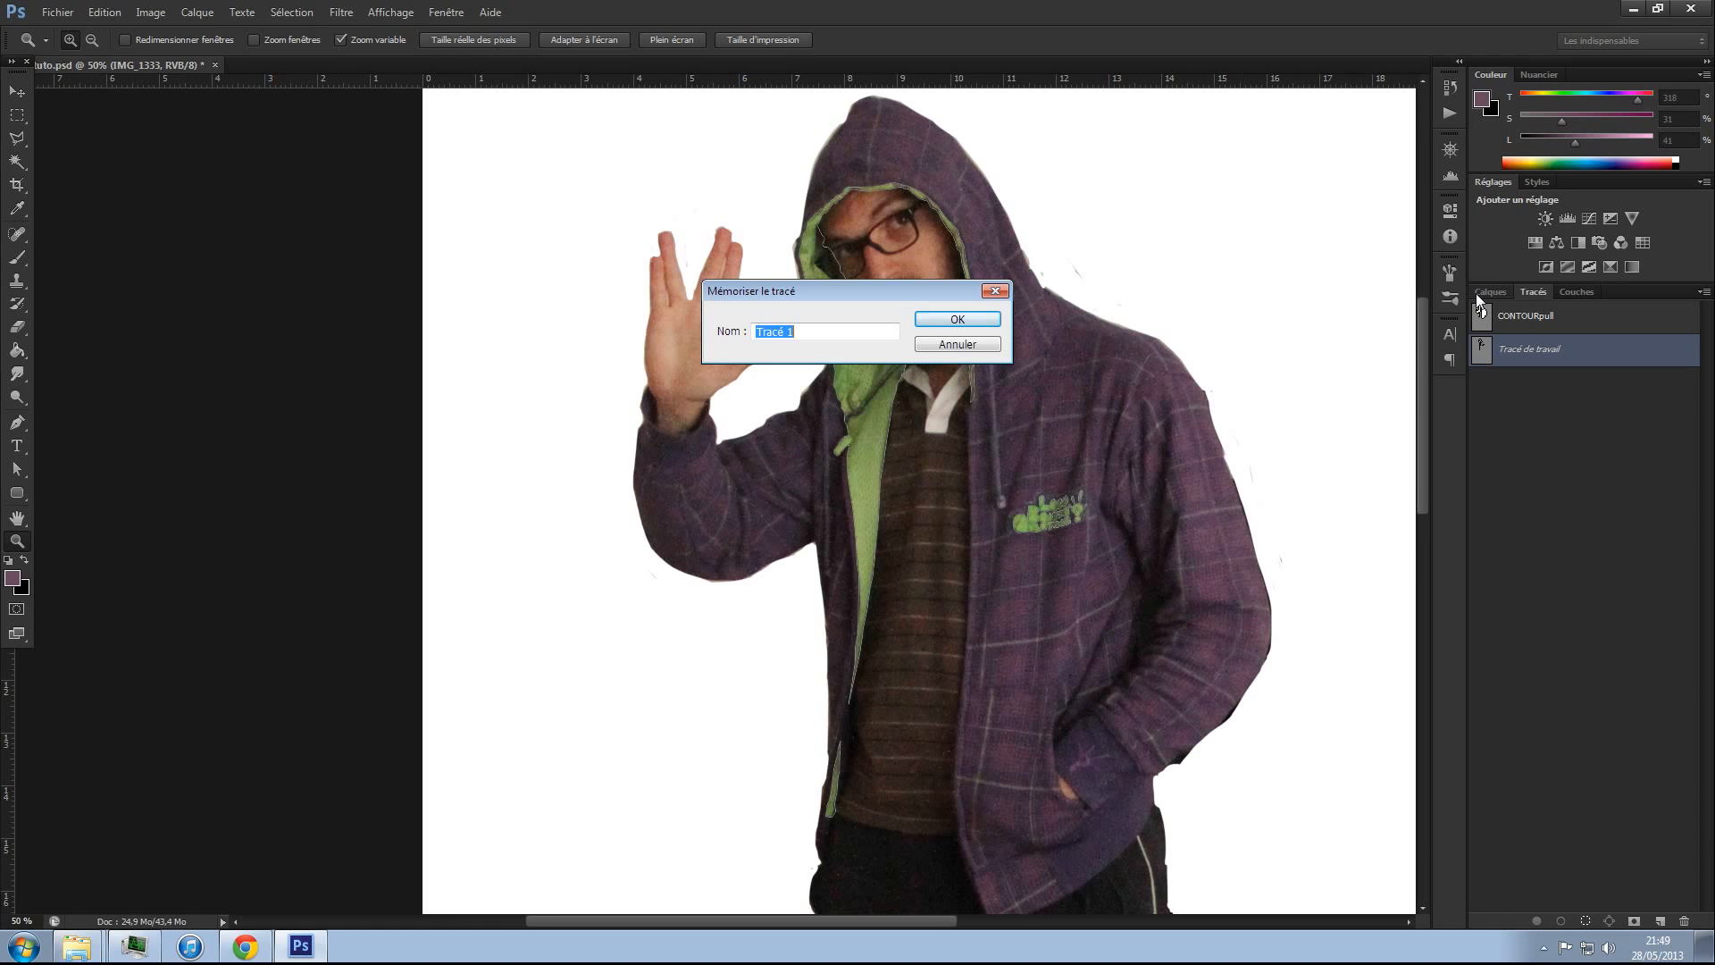
pyautogui.write('P')
pyautogui.write('ERTFLUO')
pyautogui.press('Return')
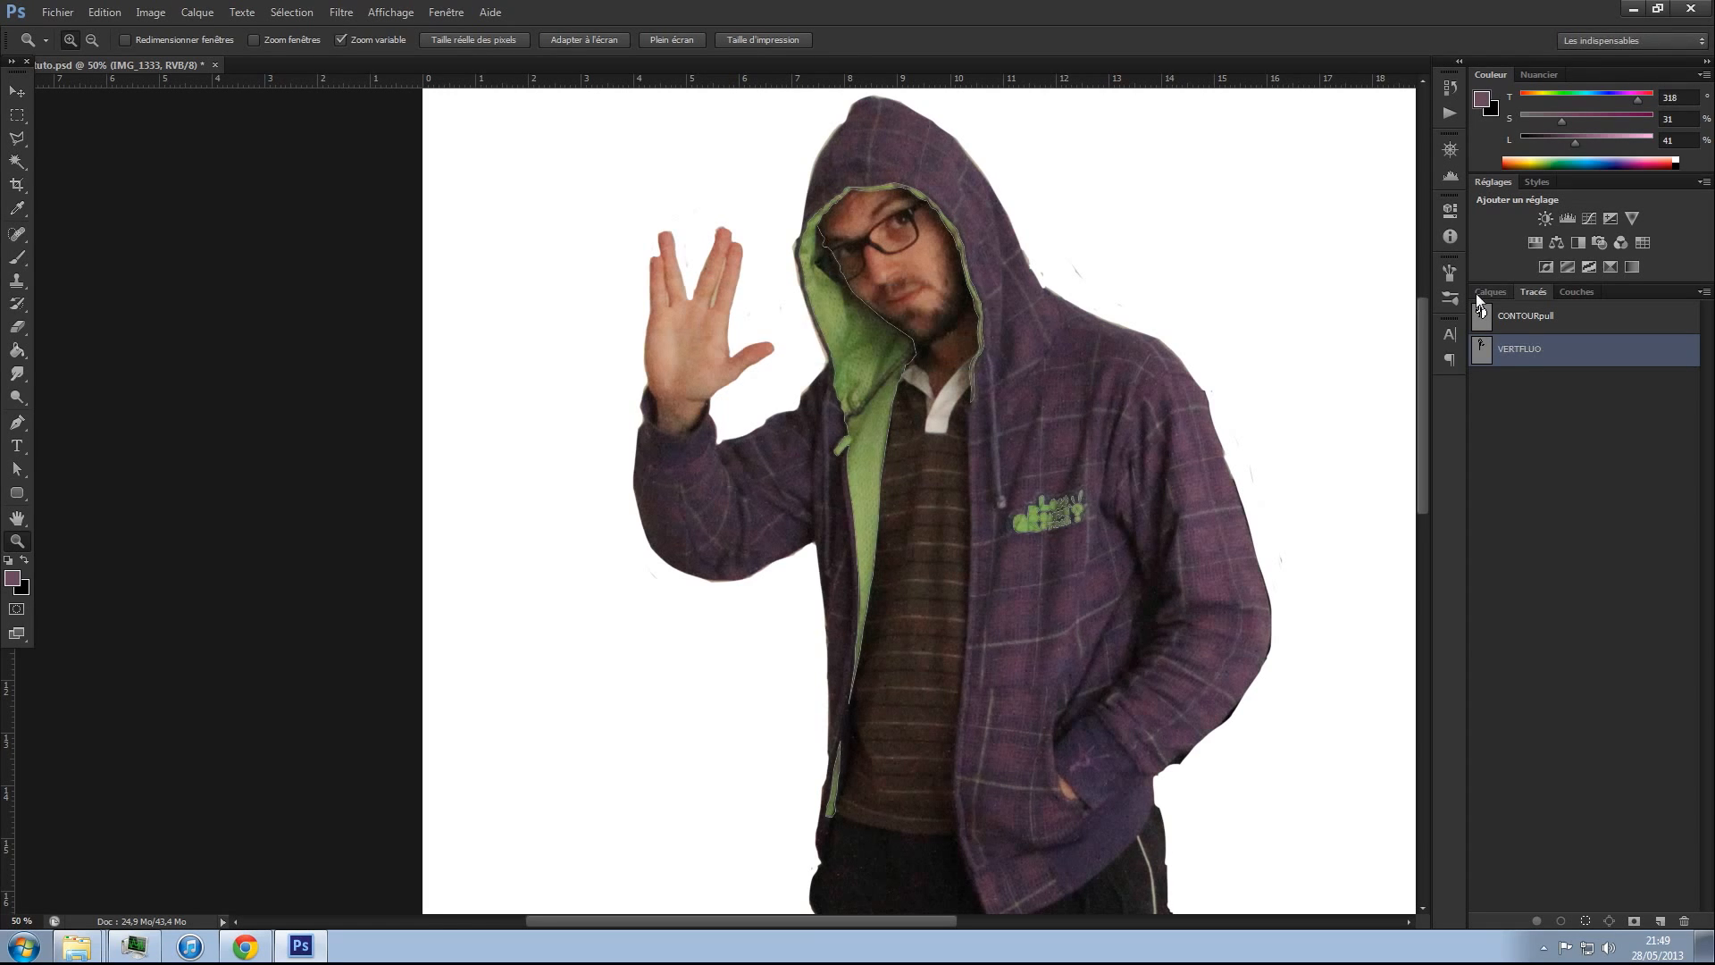
# - Convert the VERTFLUO path into a new anti-aliased selection
pyautogui.rightClick(1481, 353)
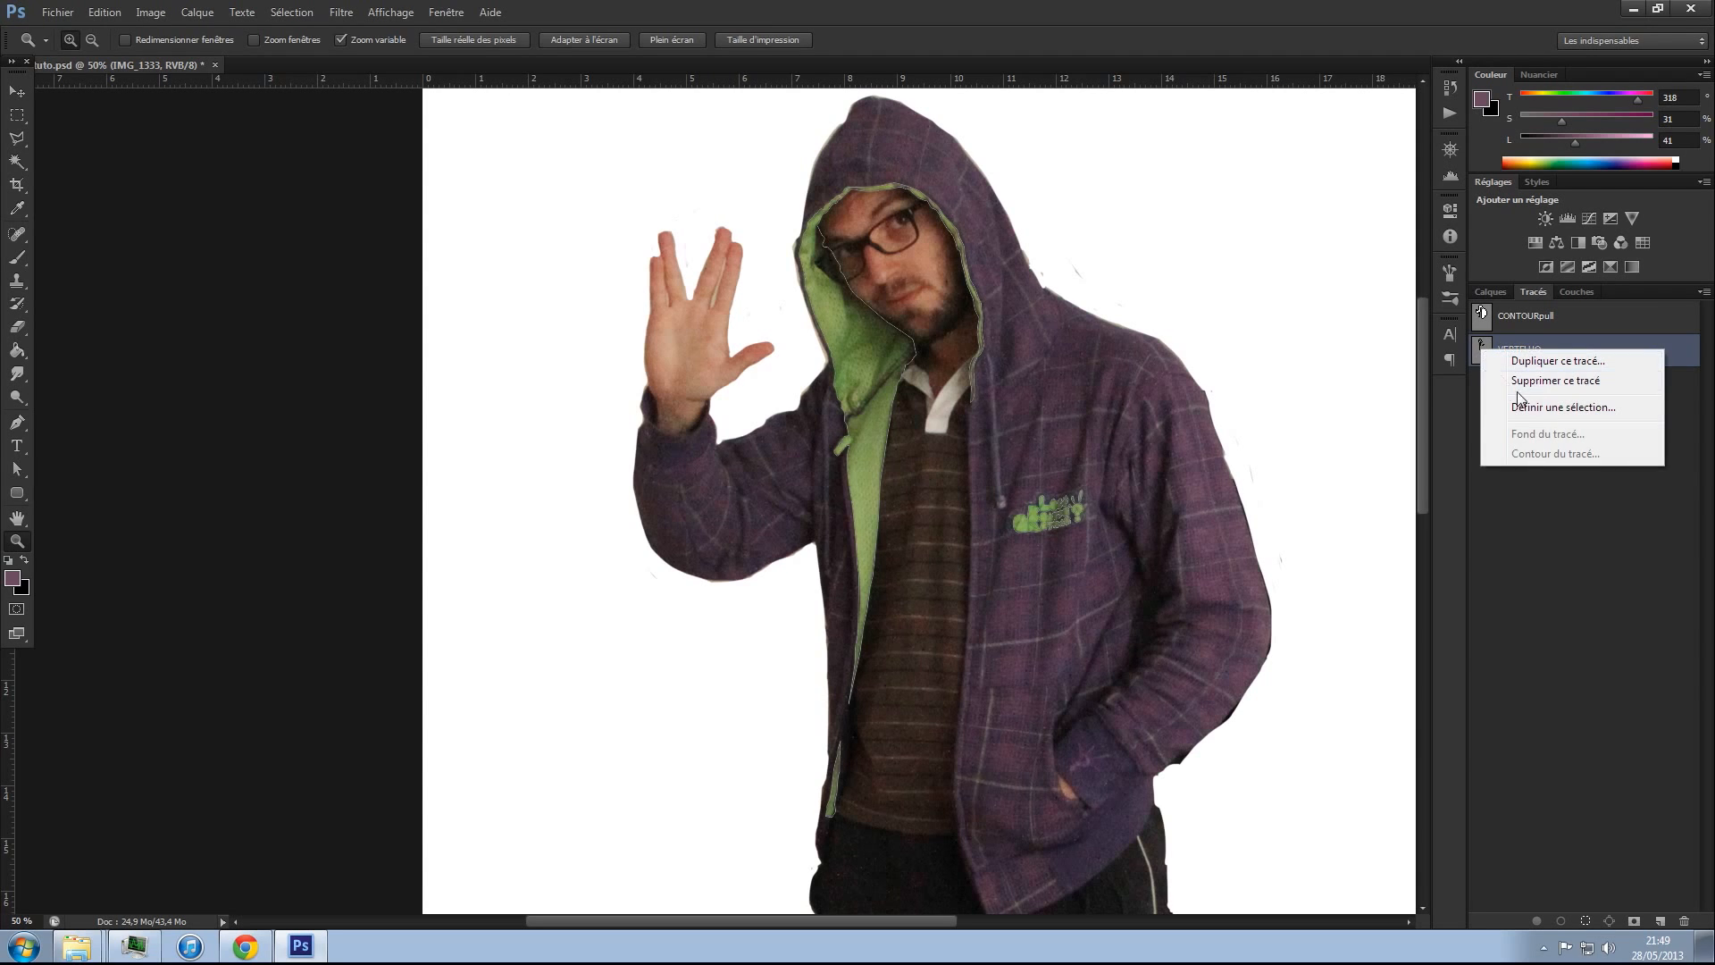
pyautogui.click(1531, 408)
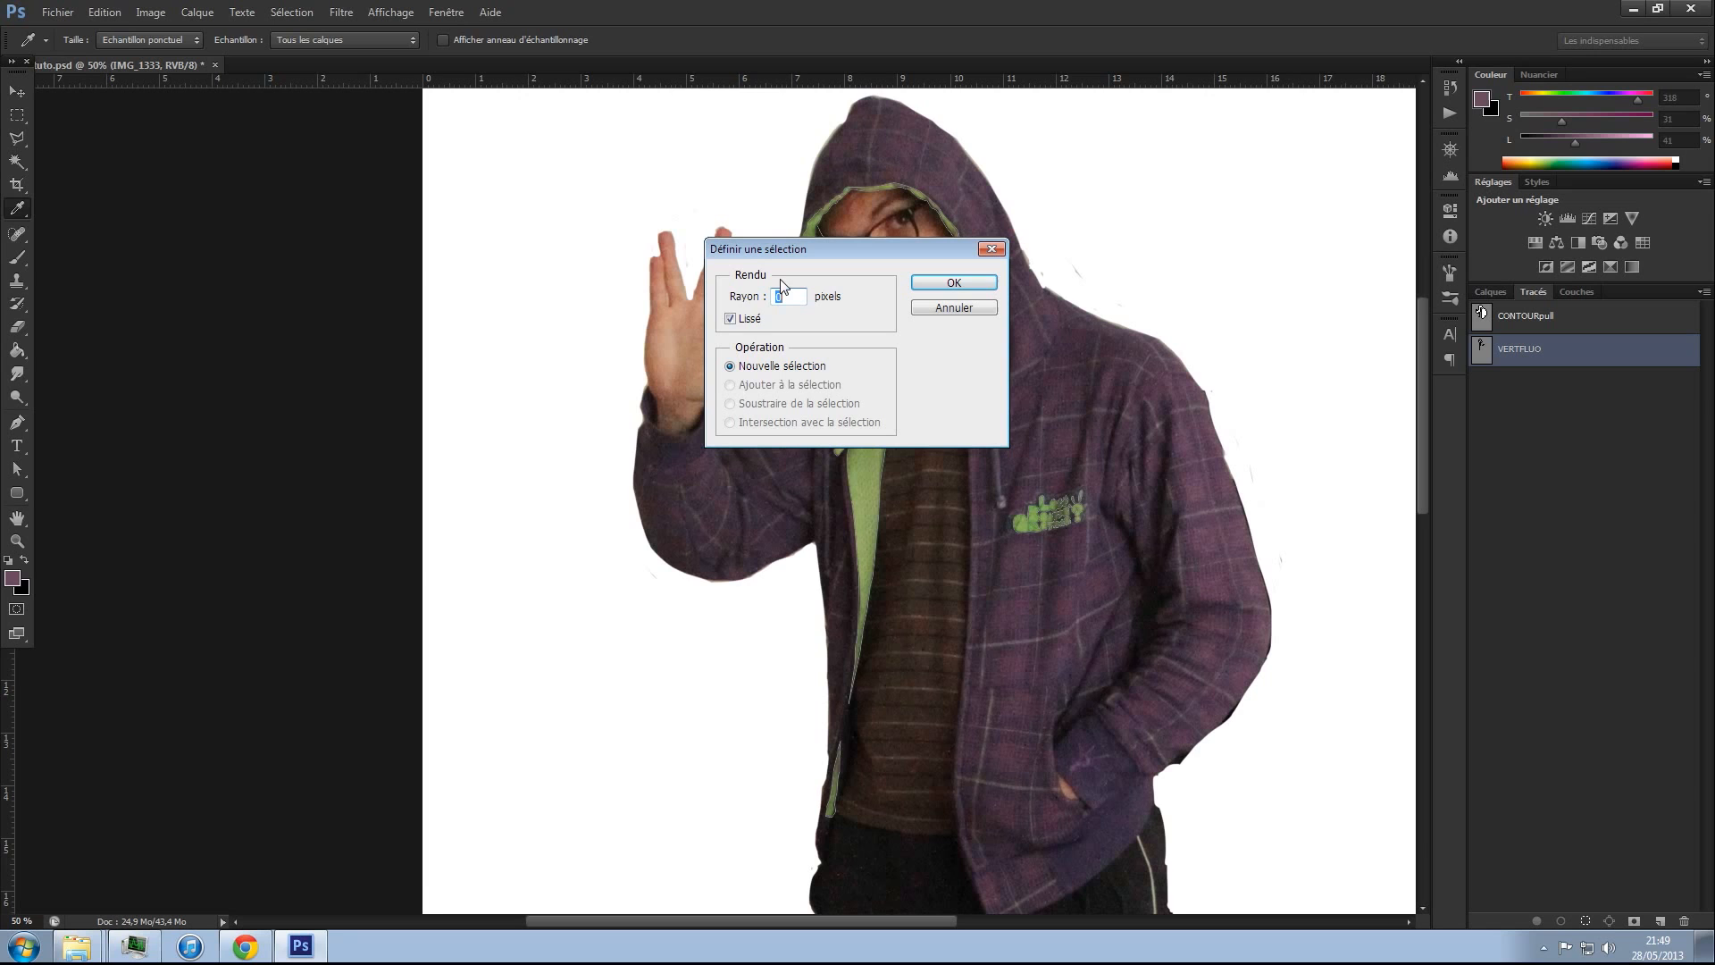
pyautogui.click(930, 282)
pyautogui.press('z')
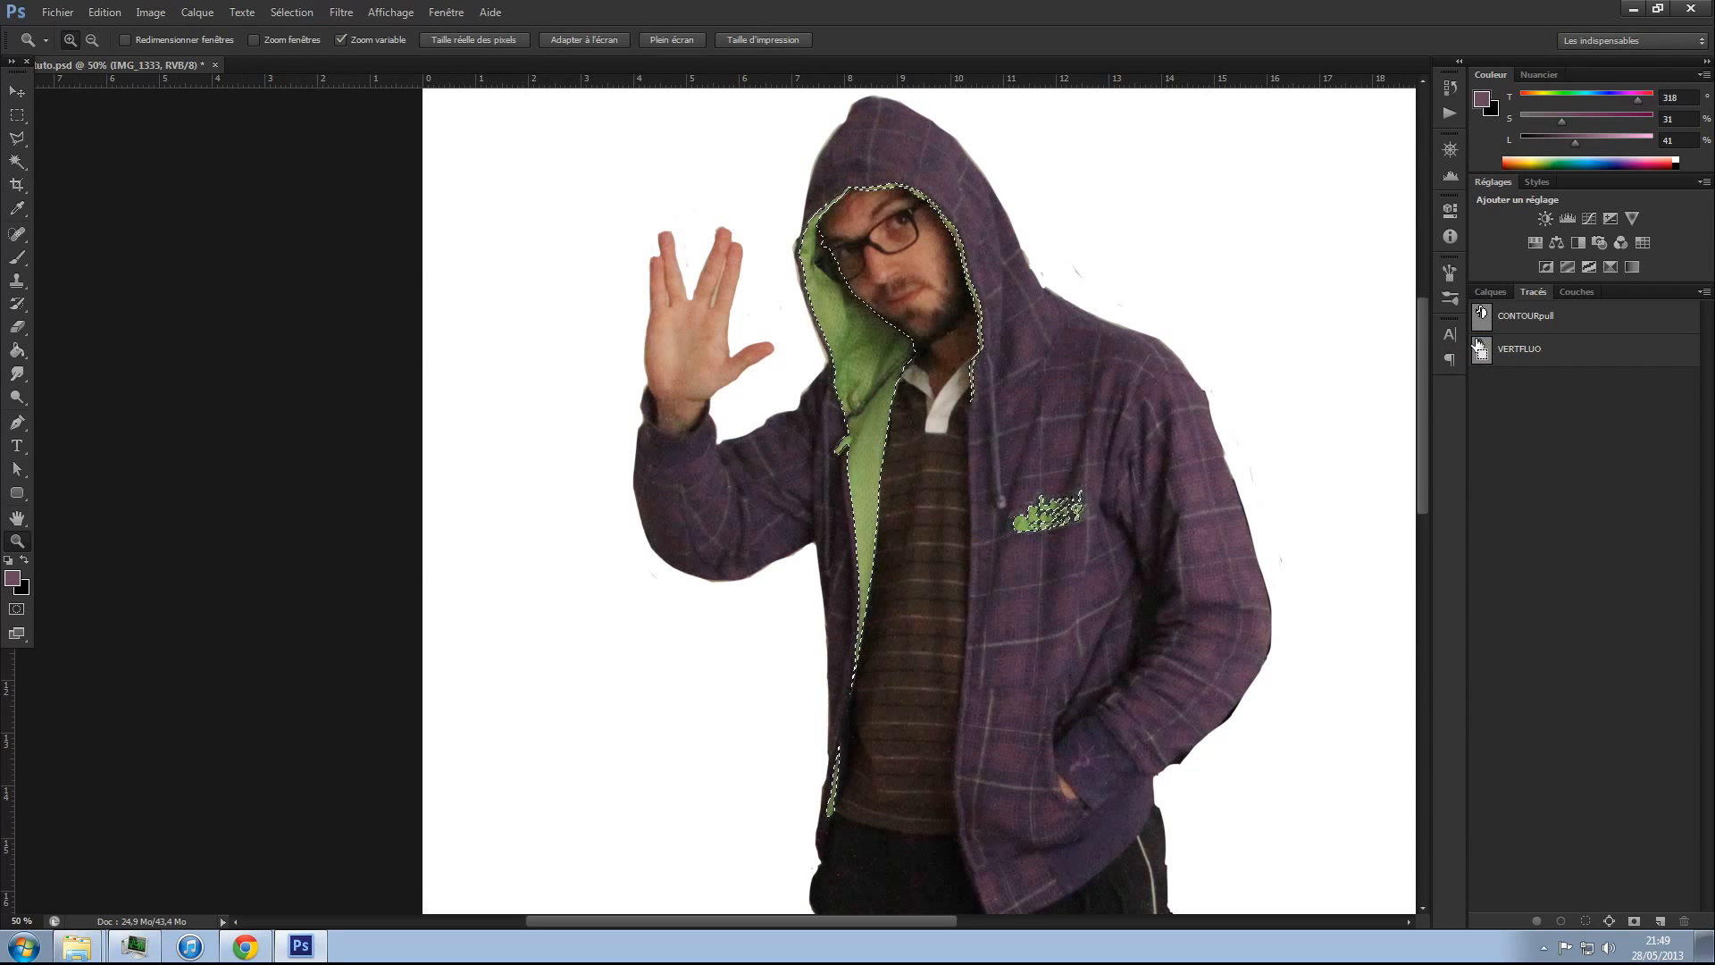
# - Add a new layer above Calque 3 and hide Calque 3 to uncover the photo
pyautogui.click(1489, 291)
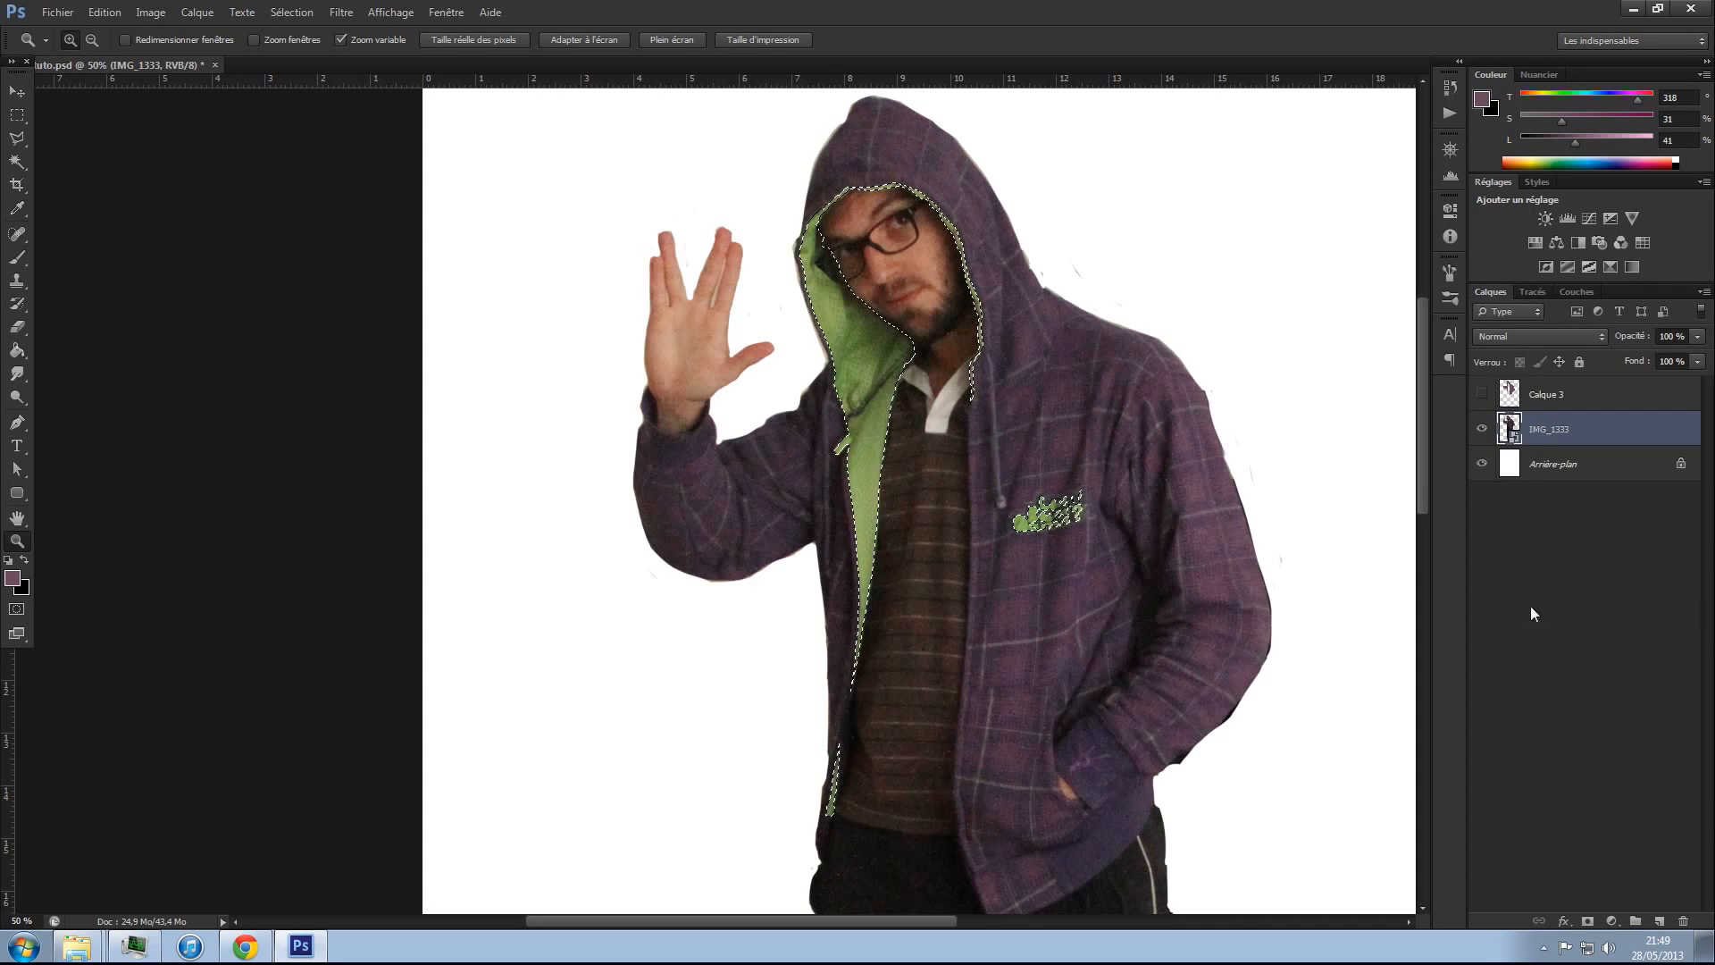
pyautogui.click(1482, 394)
pyautogui.click(1565, 396)
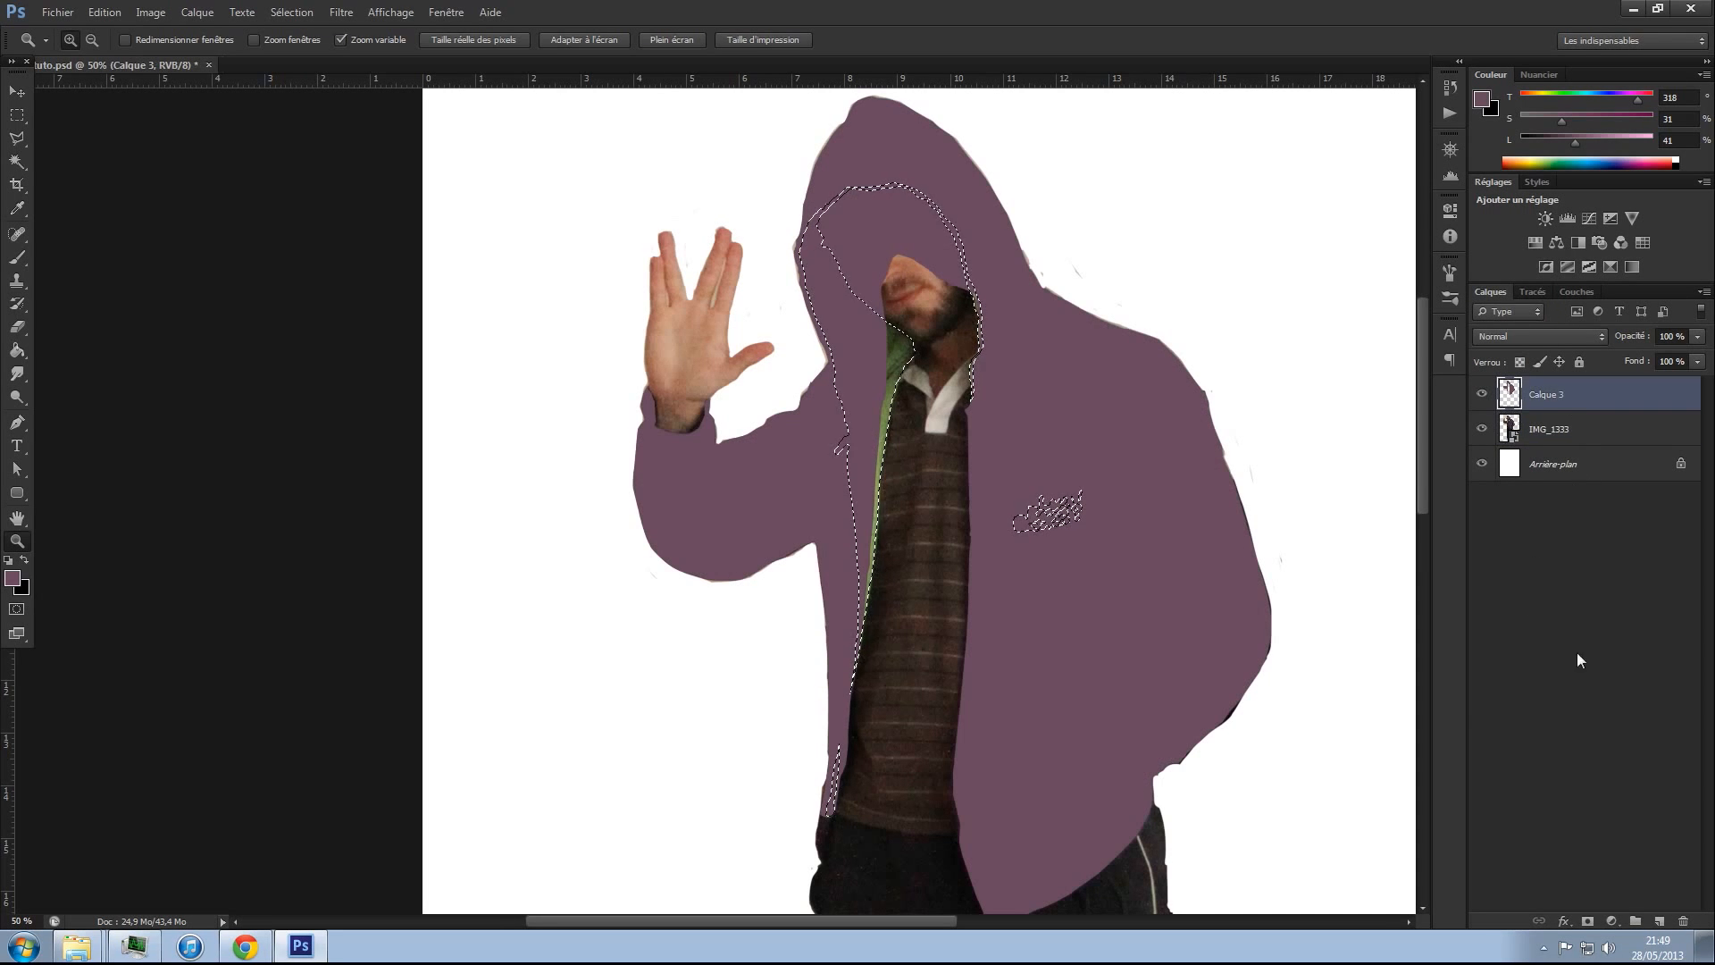
pyautogui.click(1659, 921)
pyautogui.click(1482, 429)
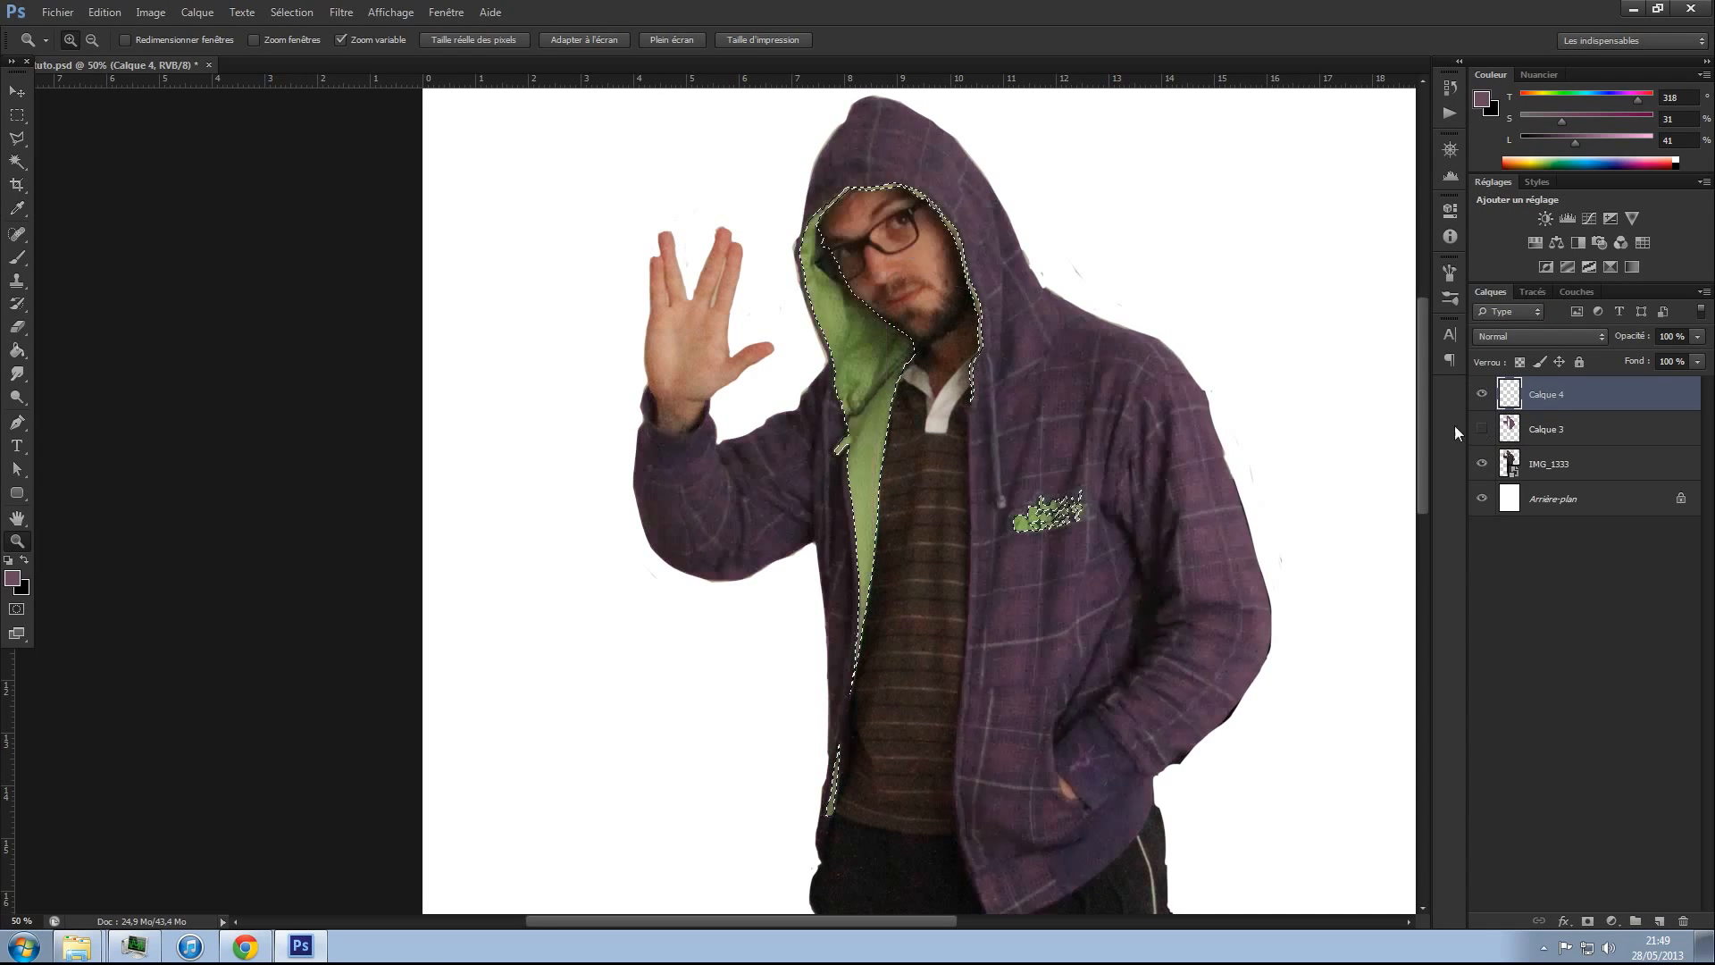
# - Sample the lining's green as the brush colour and brighten it to saturation 64 and luminosity 88
pyautogui.press('b')
pyautogui.keyDown('alt'); pyautogui.click(868, 366); pyautogui.keyUp('alt')
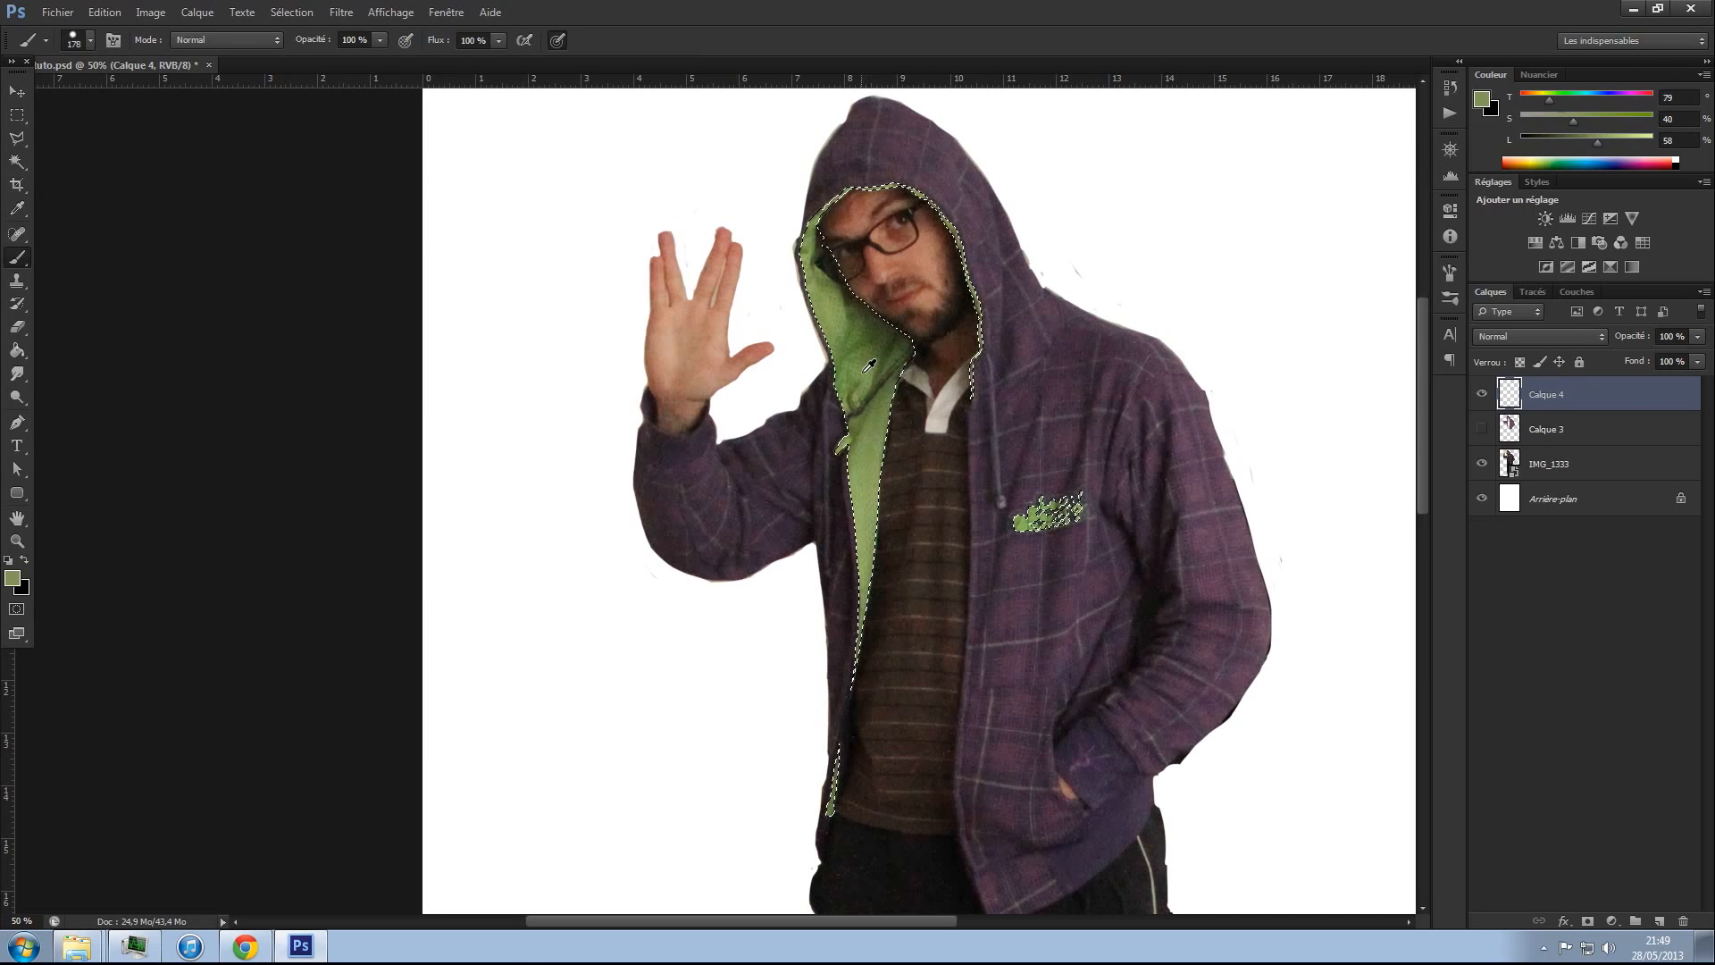
pyautogui.click(1626, 142)
pyautogui.moveTo(1578, 119); pyautogui.dragTo(1604, 120)
pyautogui.click(1635, 140)
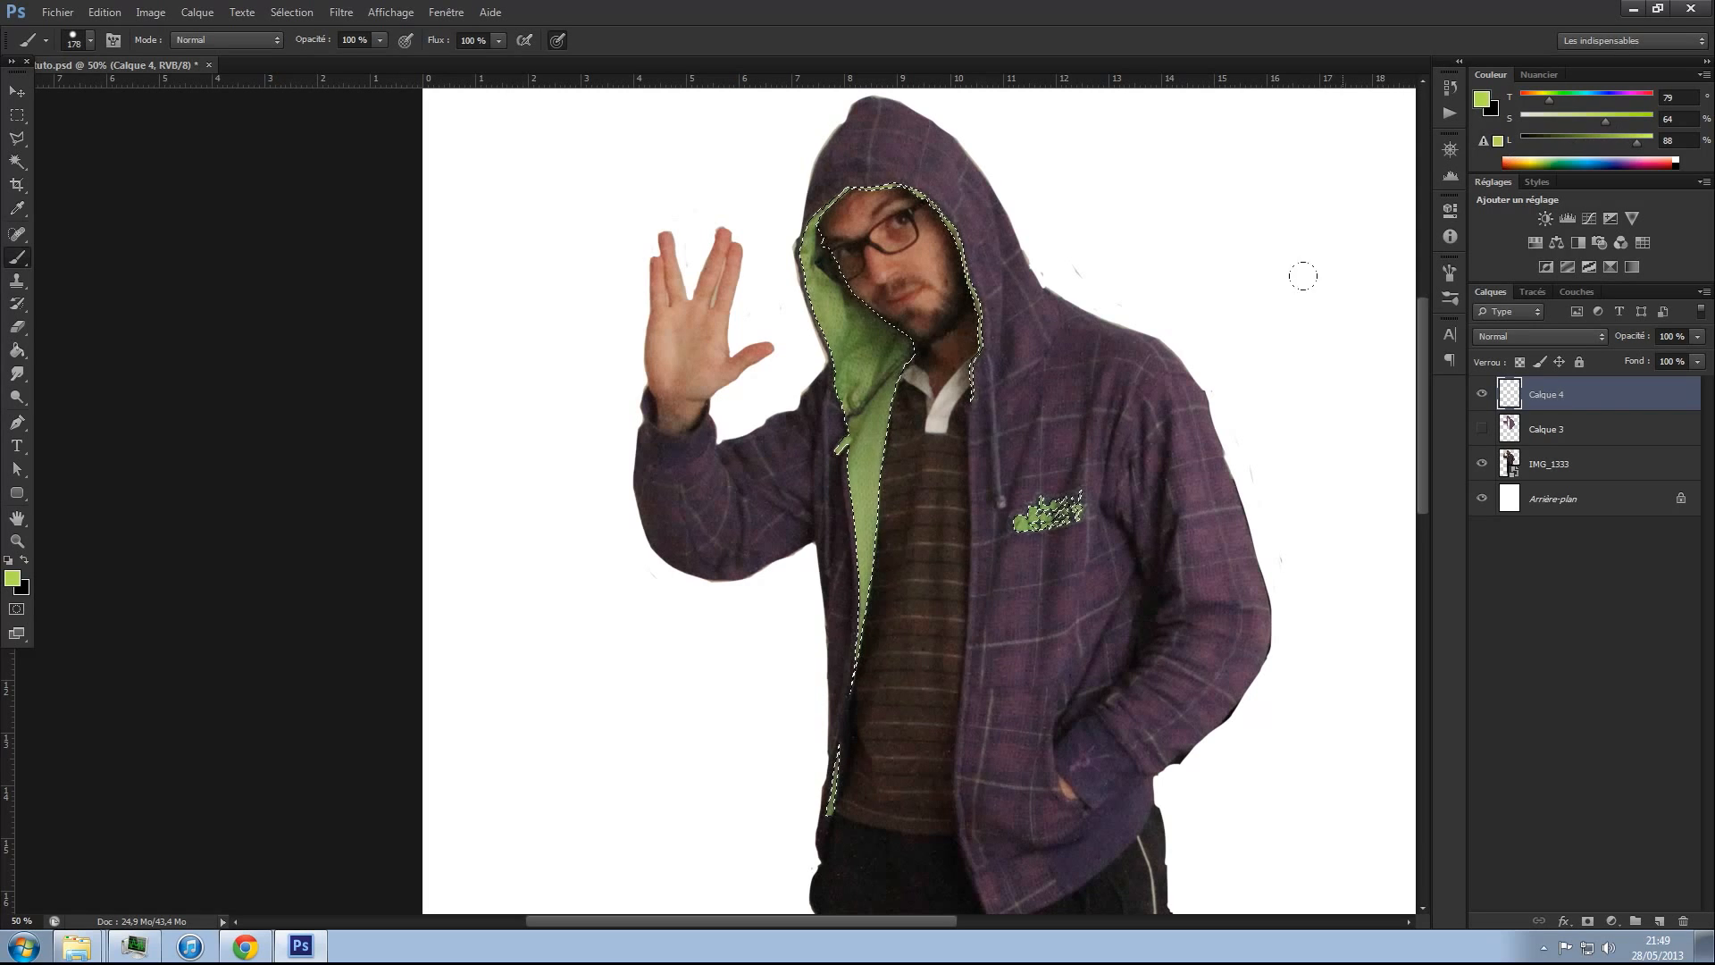
# - Paint the selected lining and logo areas solid bright green on the new layer and deselect
pyautogui.moveTo(865, 527); pyautogui.dragTo(879, 362)
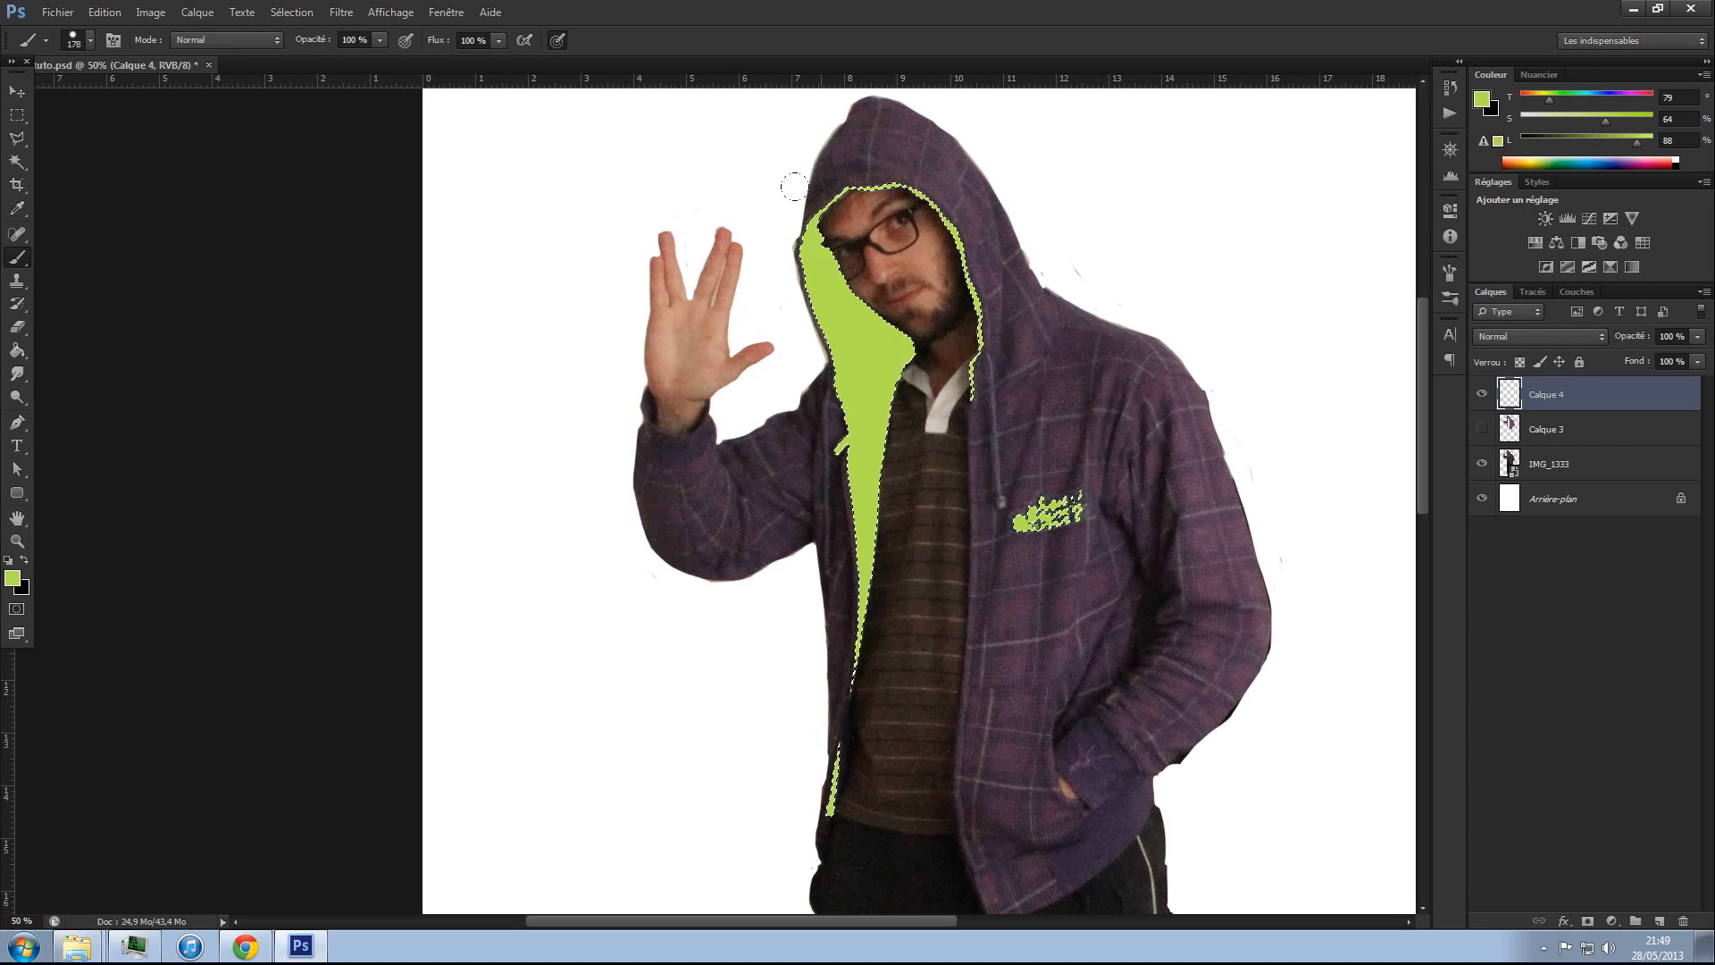
pyautogui.hotkey('ctrl', 'd')
pyautogui.press('v')
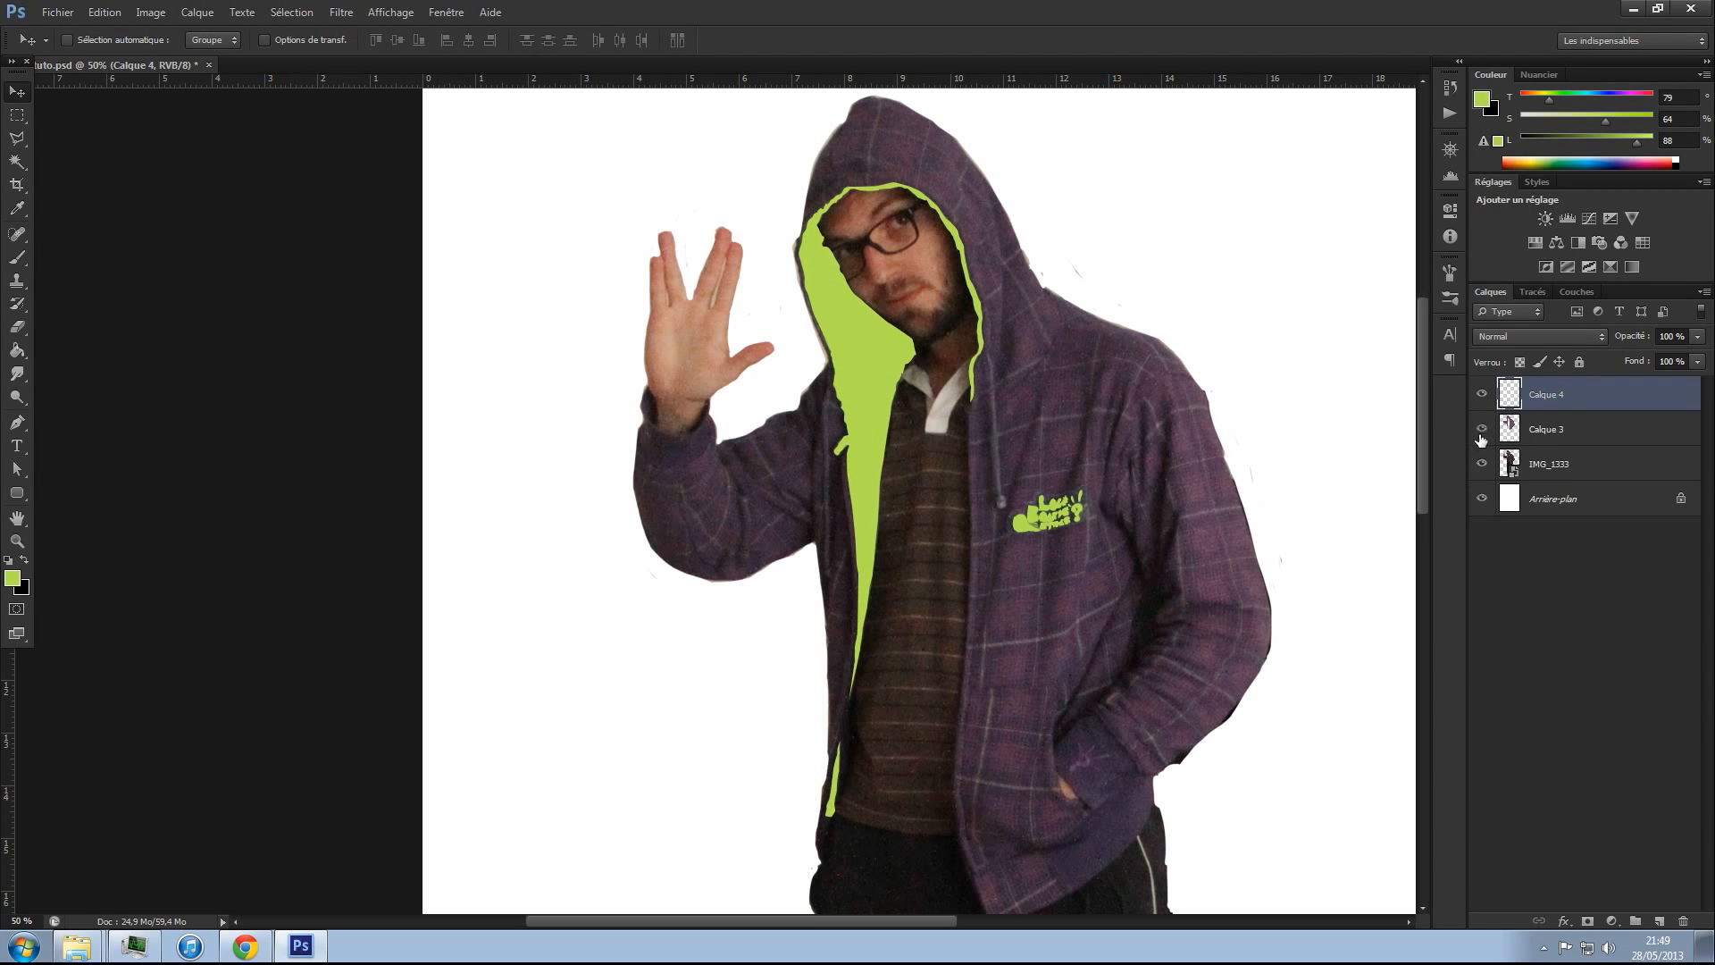
# - Show the purple jacket layer Calque 3, hide the photo layer IMG_1333 and save the document
pyautogui.click(1481, 431)
pyautogui.click(1482, 465)
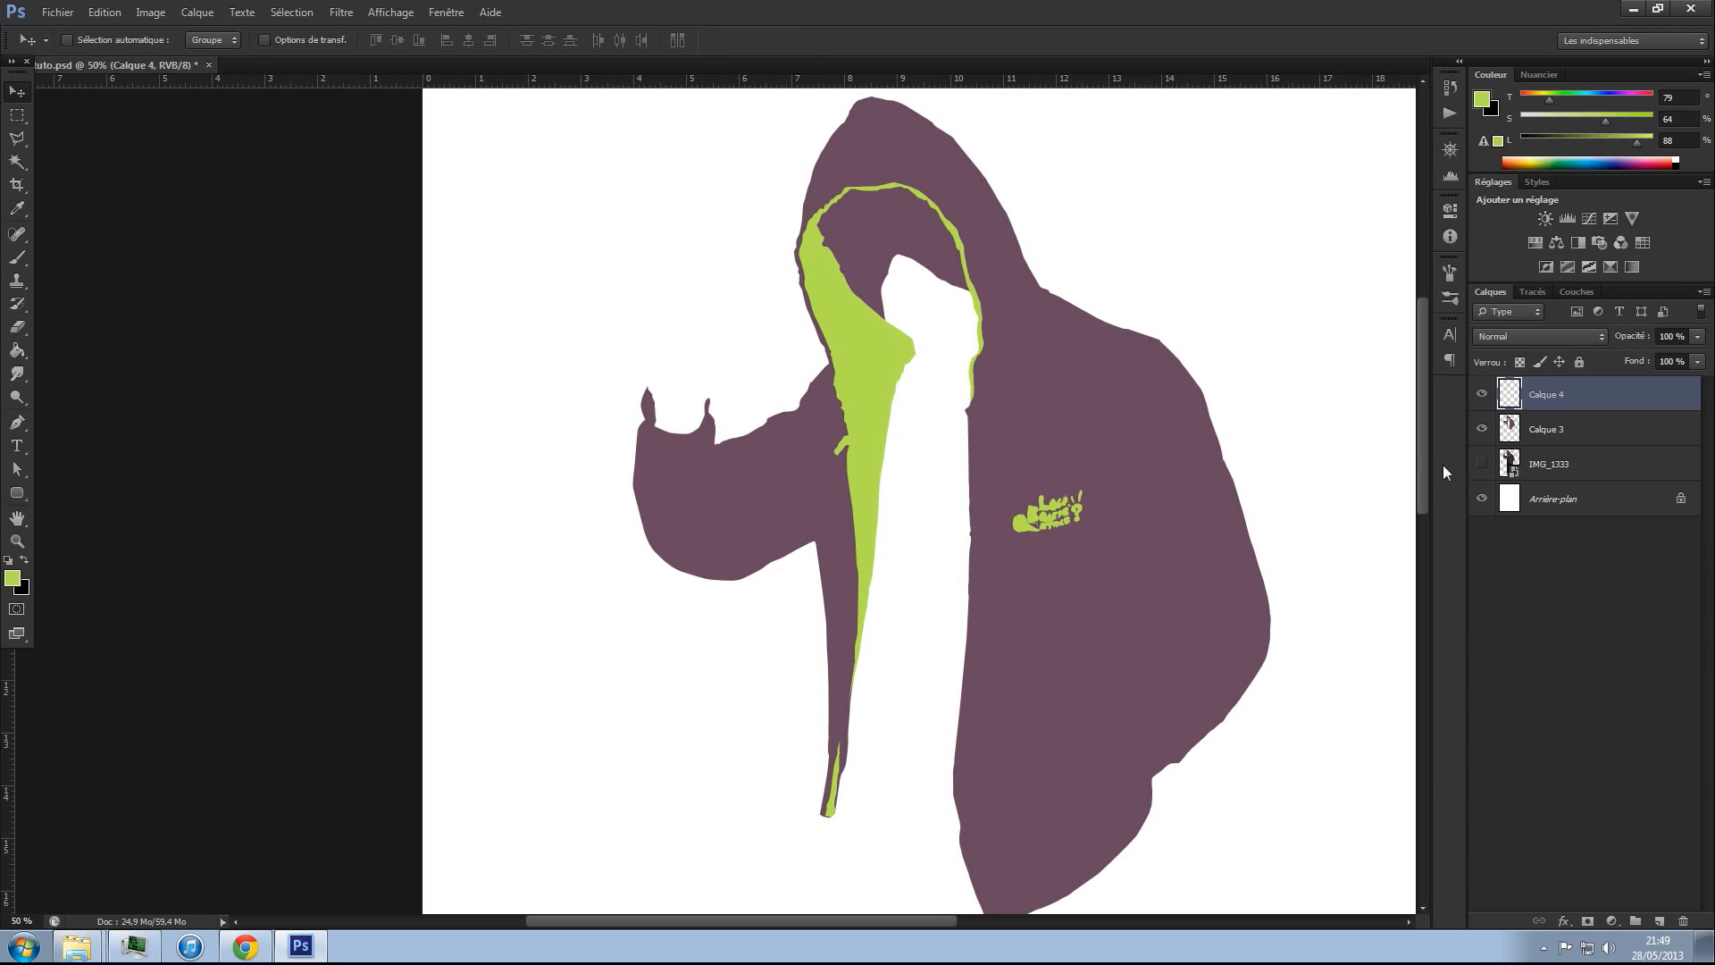
pyautogui.press('z')
pyautogui.keyDown('alt'); pyautogui.click(949, 415); pyautogui.keyUp('alt')
pyautogui.keyDown('alt'); pyautogui.click(938, 413); pyautogui.keyUp('alt')
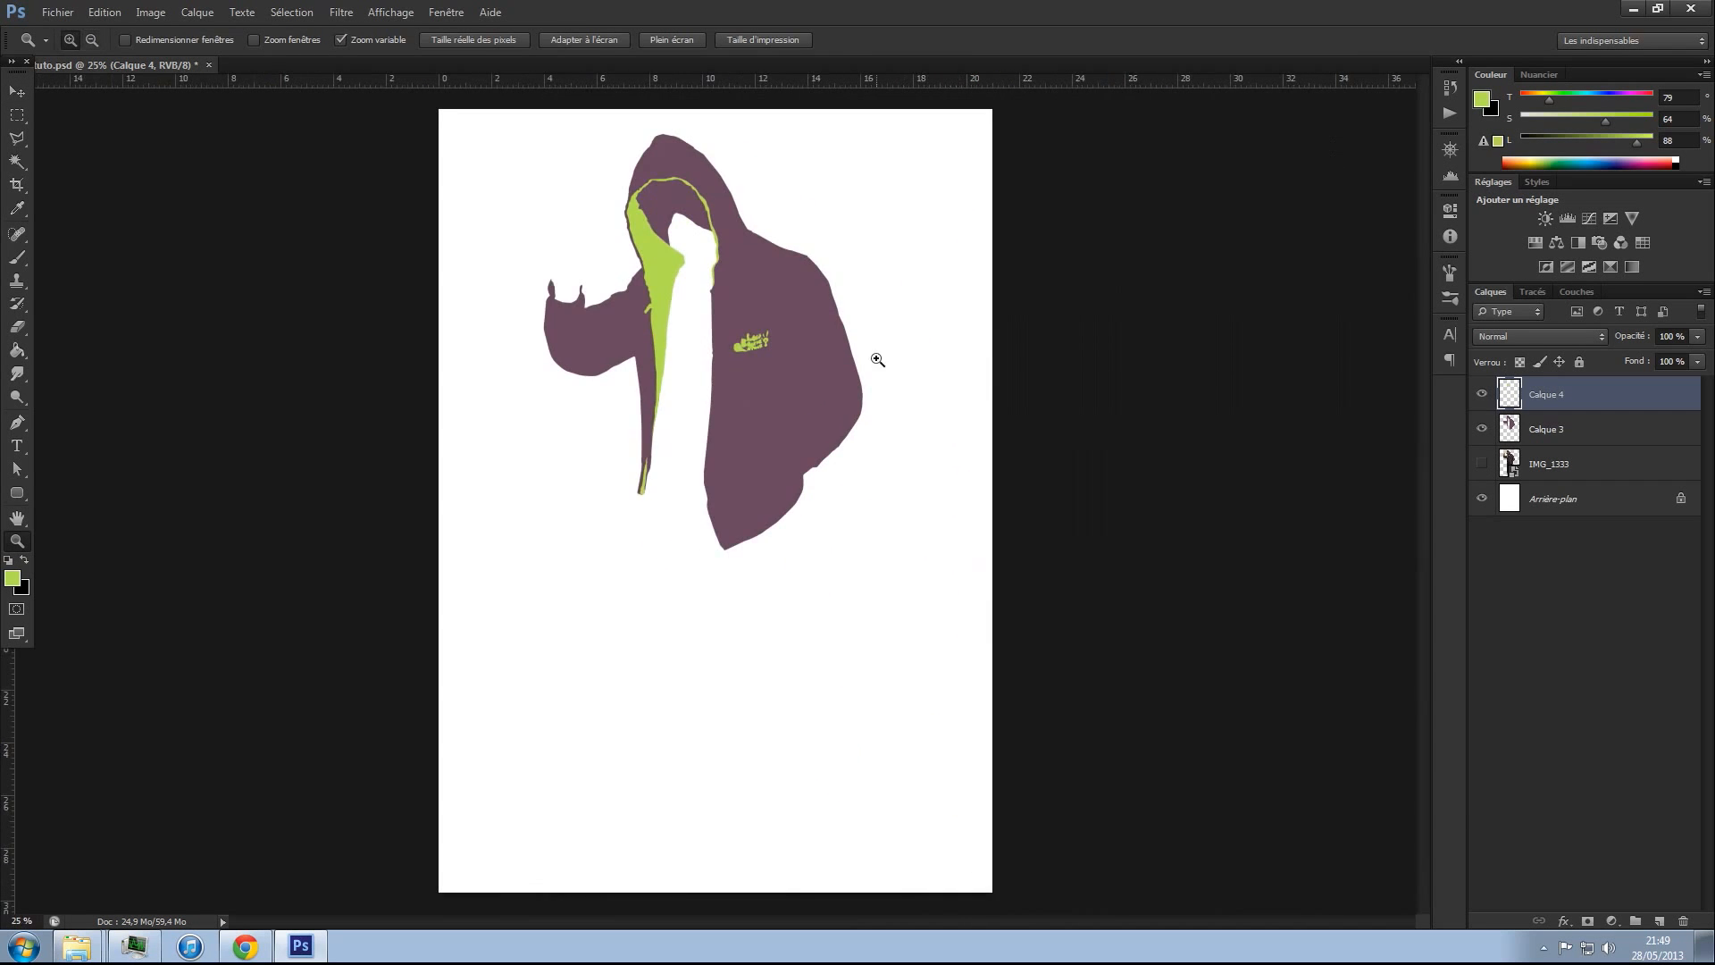
pyautogui.click(672, 258)
pyautogui.click(680, 268)
pyautogui.moveTo(772, 424); pyautogui.dragTo(919, 507)
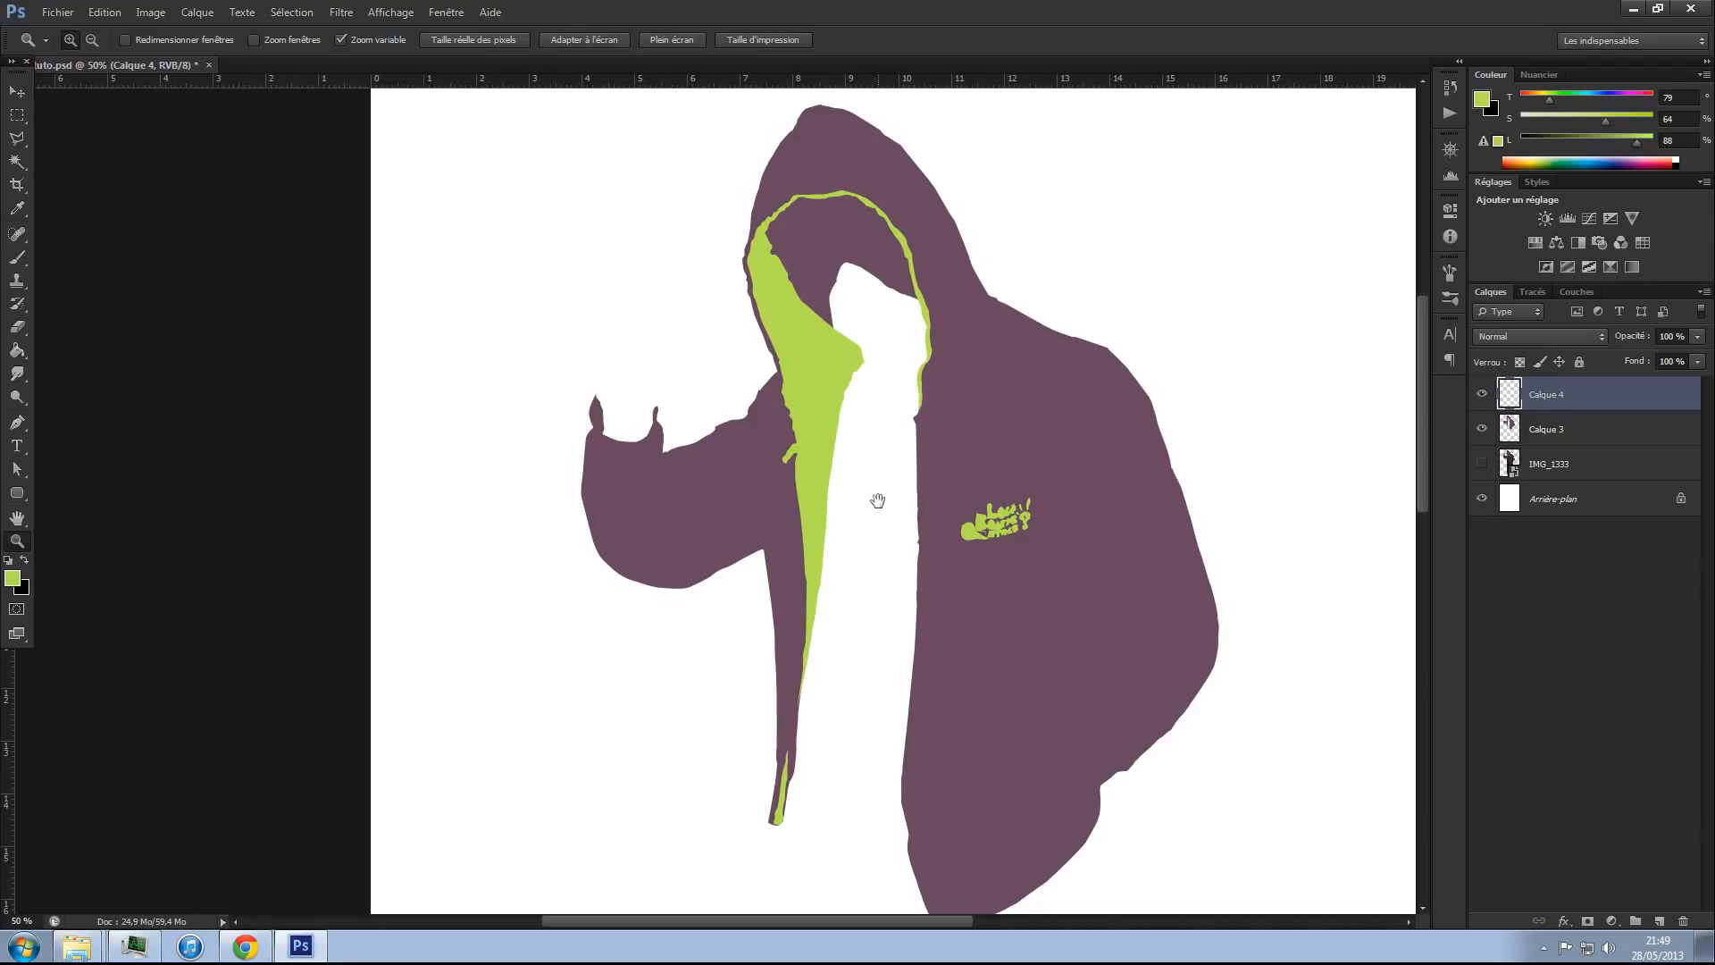
pyautogui.hotkey('ctrl', 's')
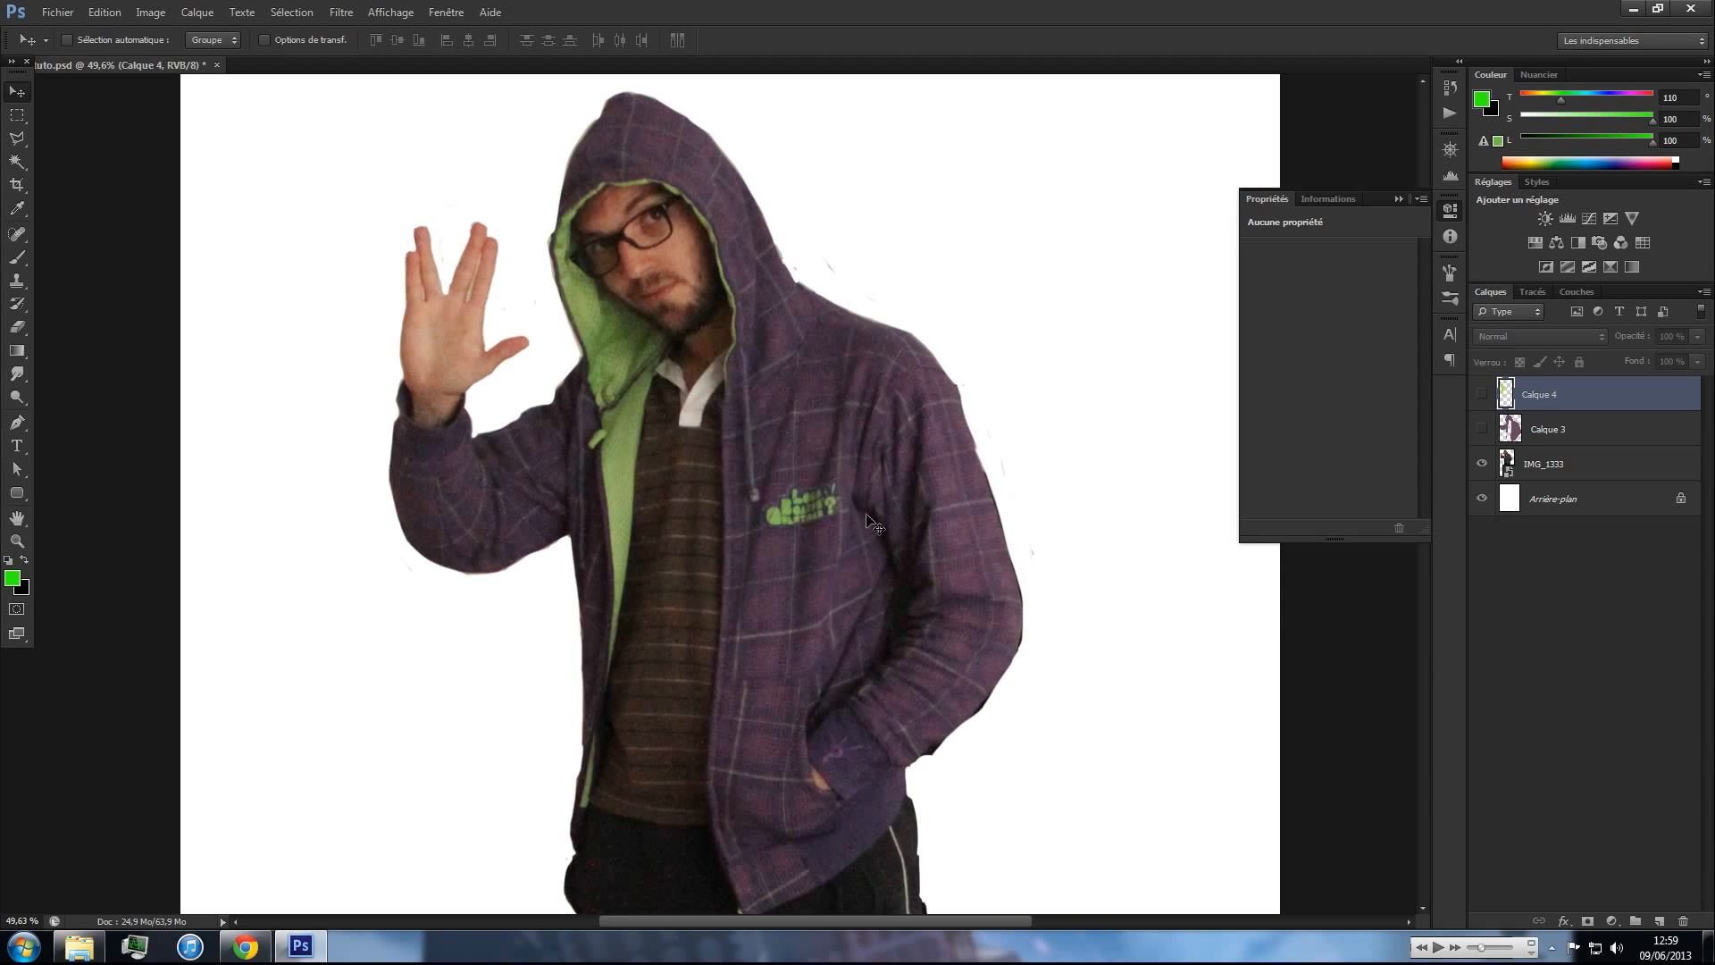
pyautogui.press('z')
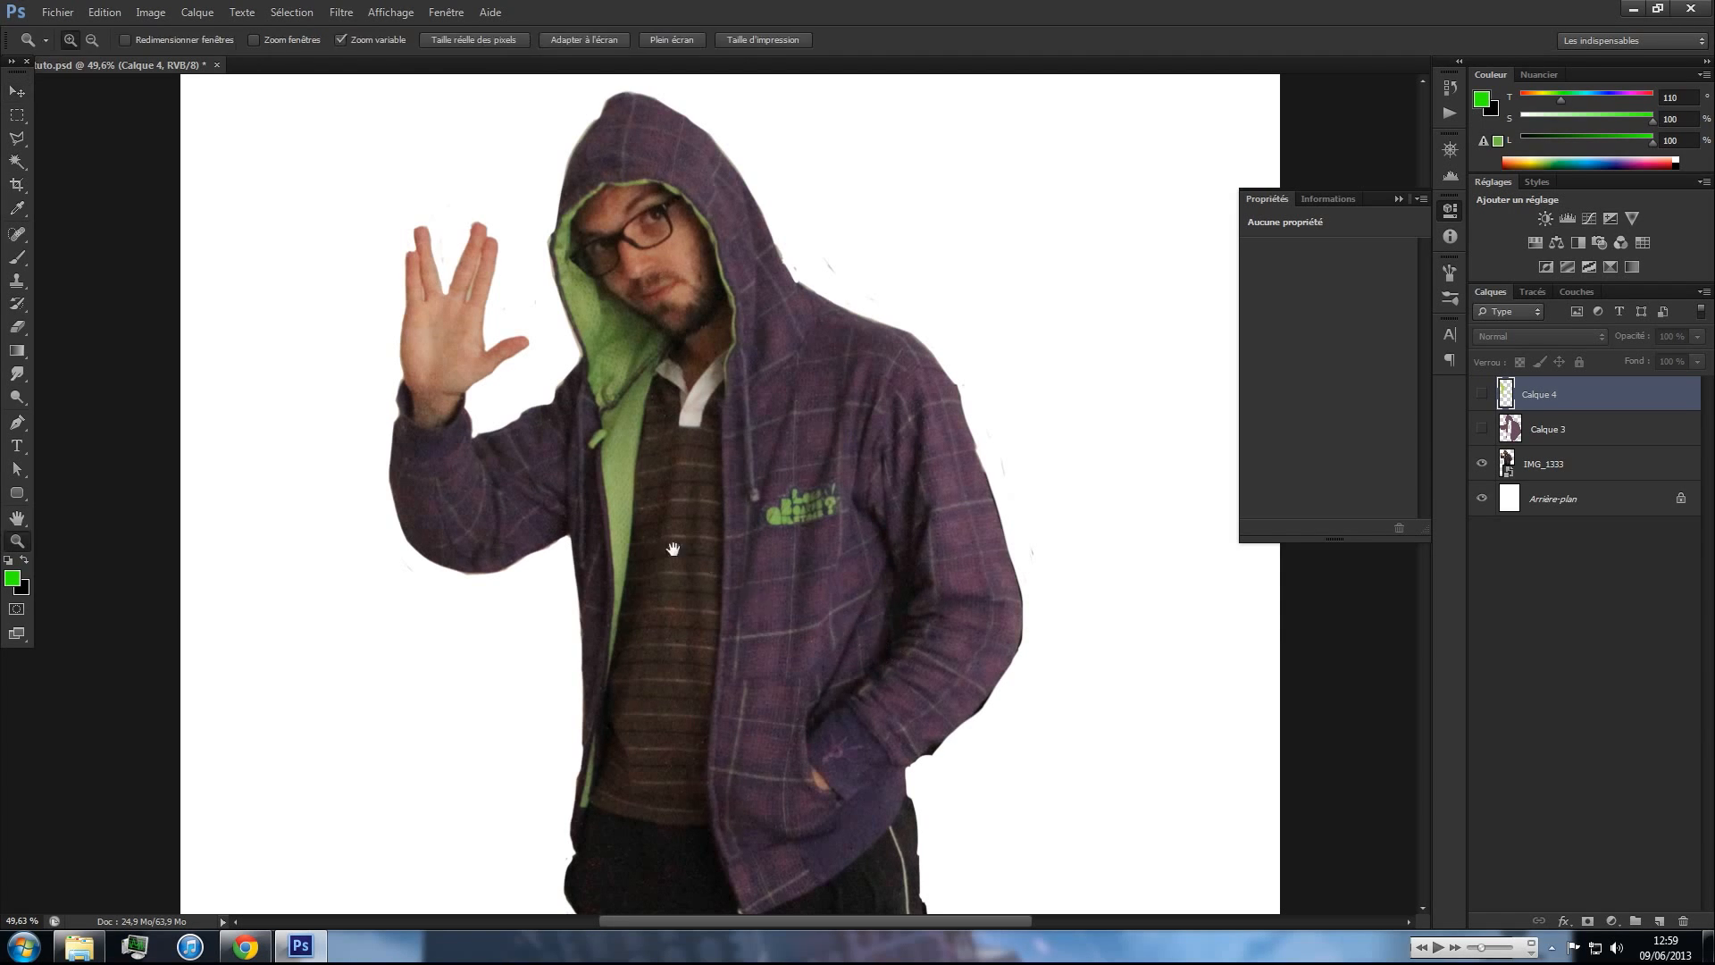
# - Examine the jacket's folds and shadows in the photo across both sleeves, the front and the pocket
pyautogui.moveTo(614, 539); pyautogui.dragTo(681, 603)
pyautogui.moveTo(966, 650); pyautogui.dragTo(677, 434)
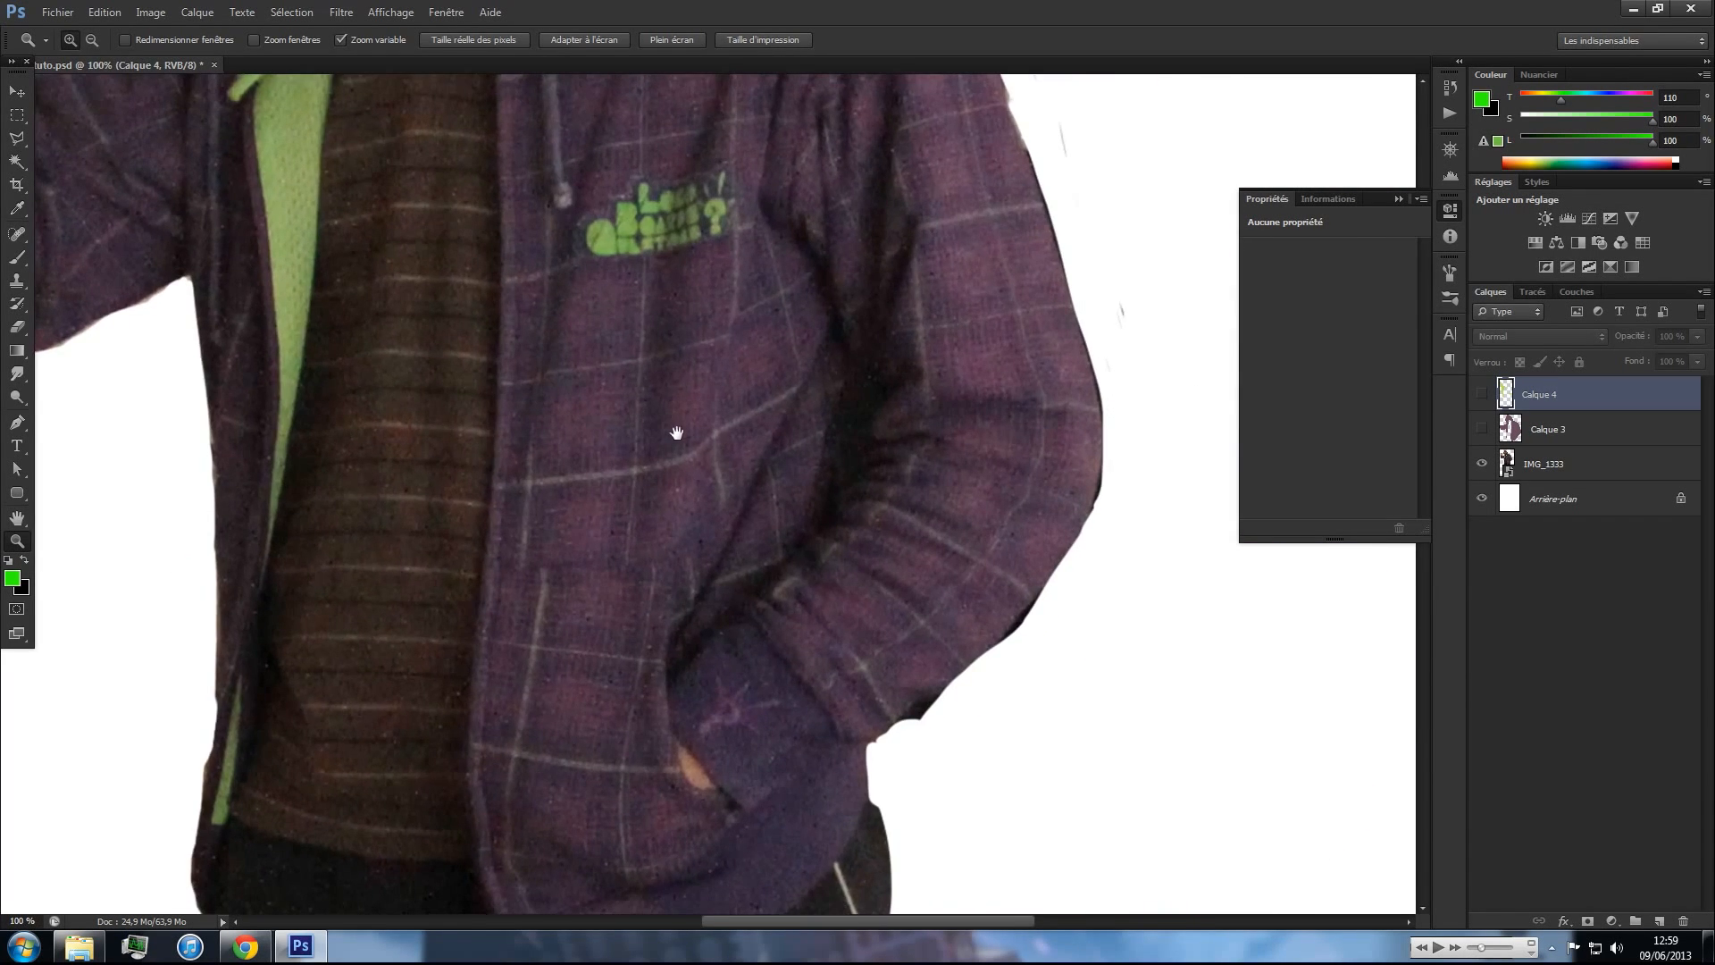
pyautogui.press('p')
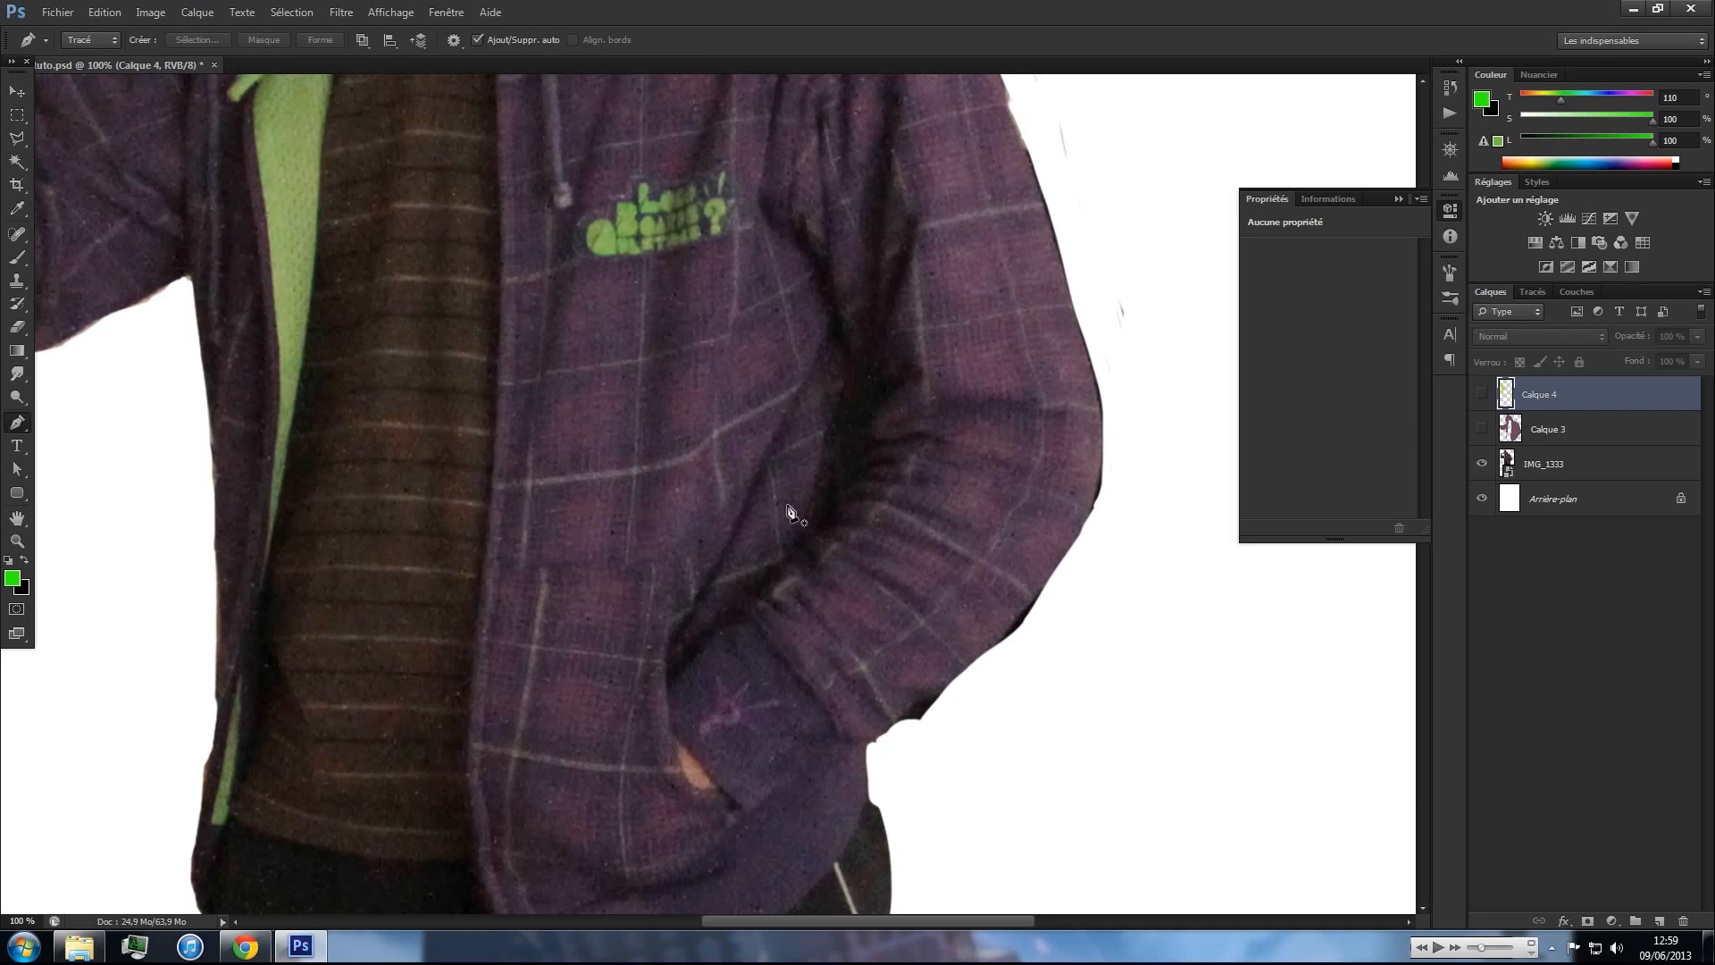
pyautogui.click(1482, 433)
pyautogui.click(1481, 433)
pyautogui.moveTo(635, 397); pyautogui.dragTo(767, 534)
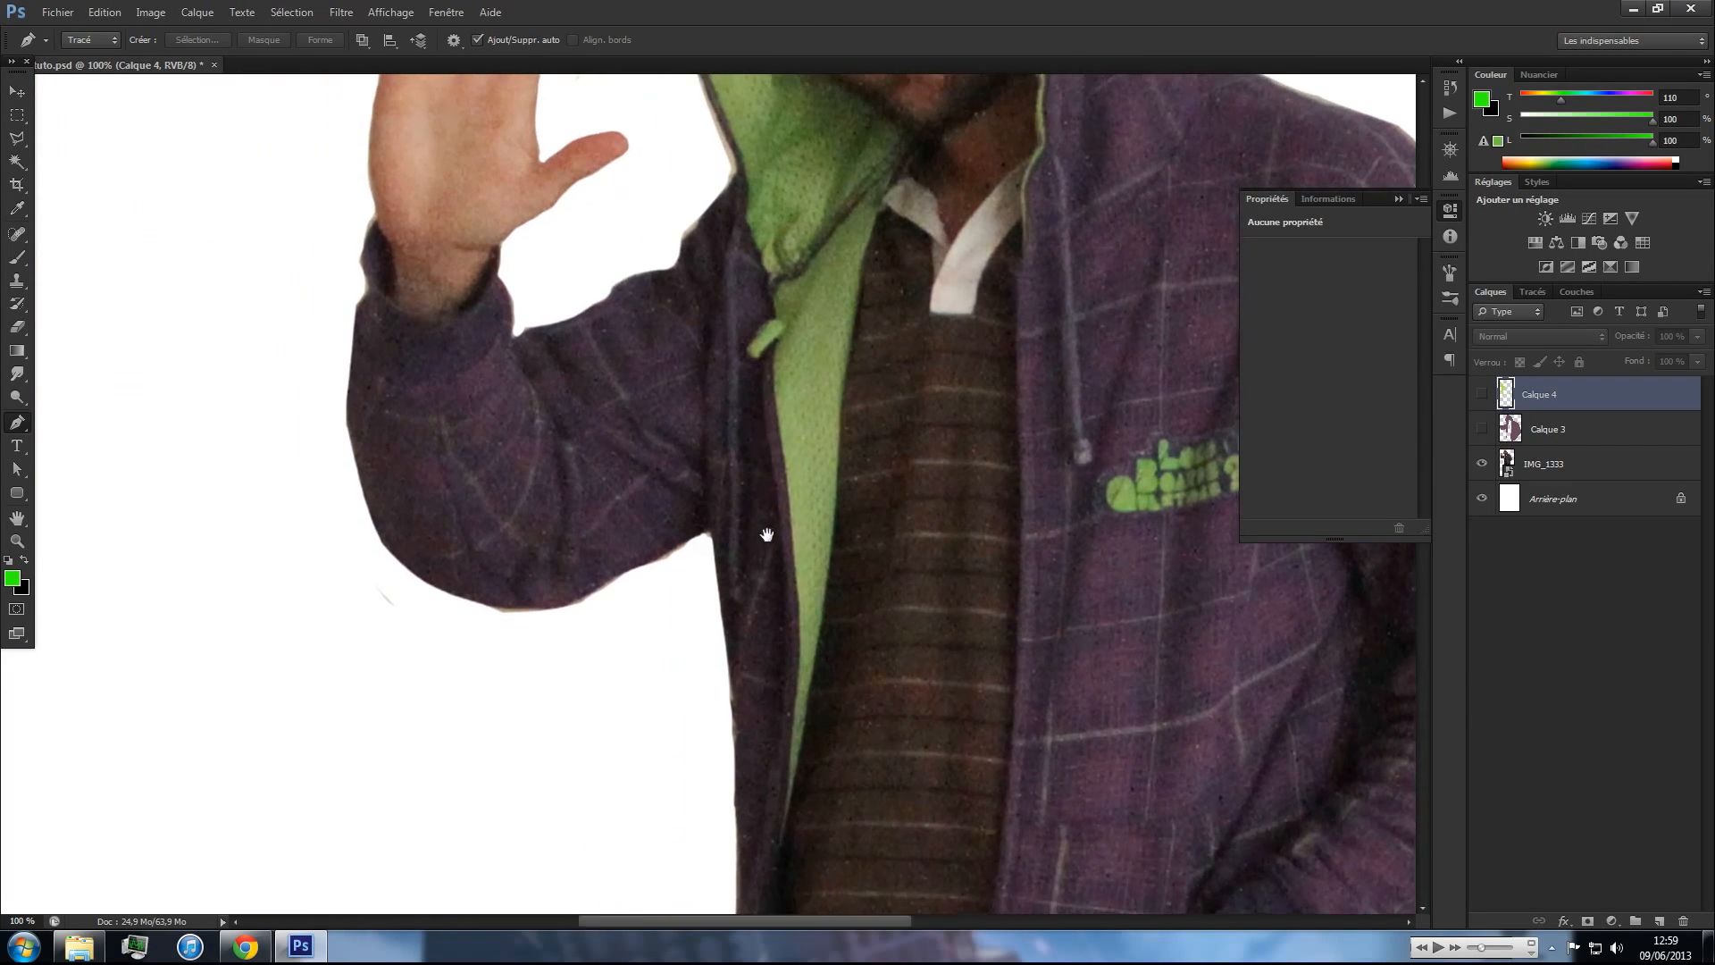
pyautogui.moveTo(720, 480); pyautogui.dragTo(306, 447)
pyautogui.moveTo(934, 620); pyautogui.dragTo(744, 453)
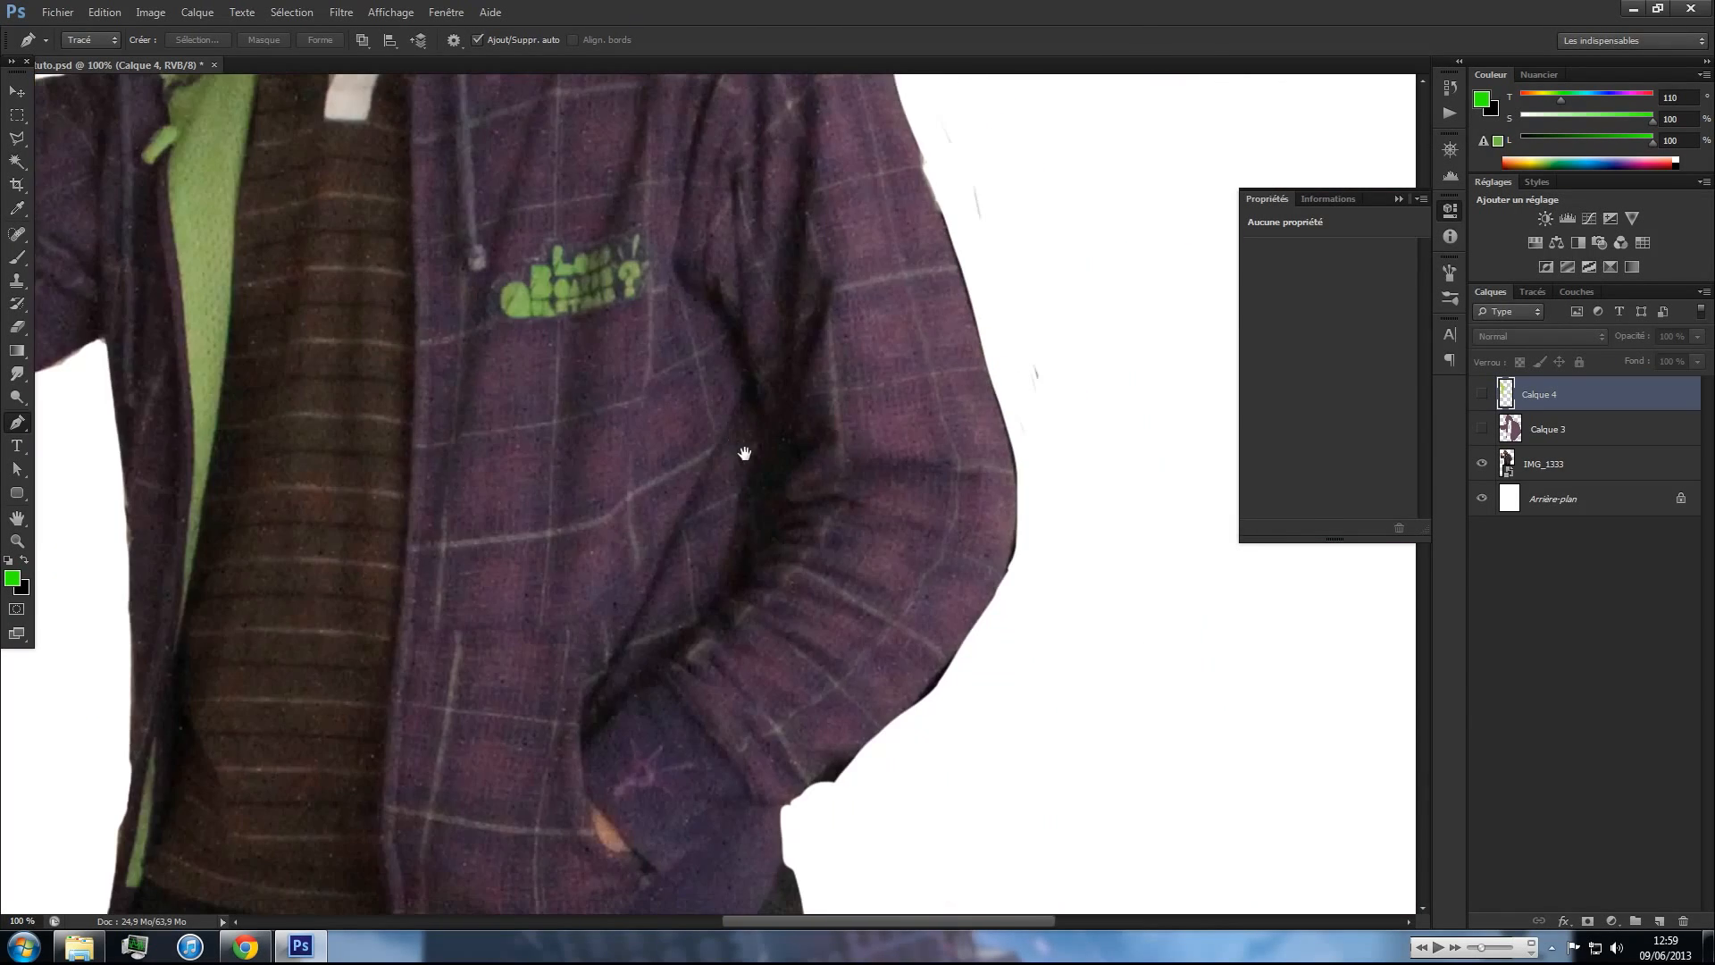
pyautogui.moveTo(772, 546); pyautogui.dragTo(720, 536)
# - Start a Pen path at the pocket opening and trace the diagonal fold up towards the inner elbow shadow
pyautogui.press('z')
pyautogui.click(638, 589)
pyautogui.press('p')
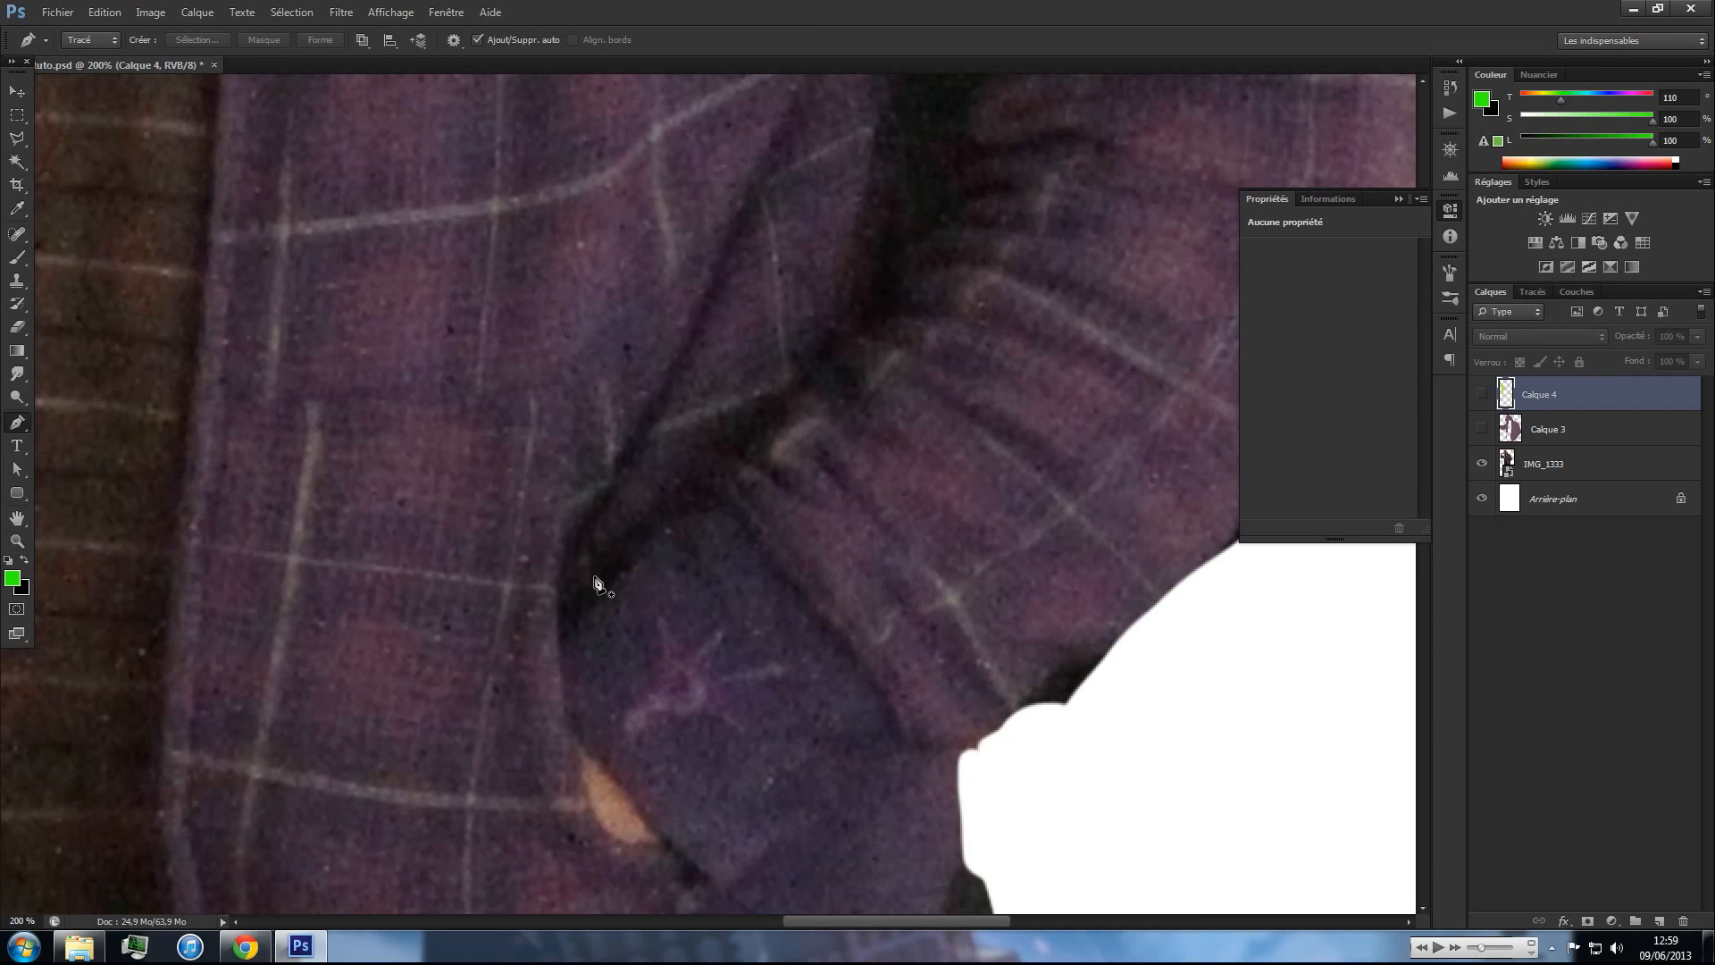
pyautogui.click(557, 643)
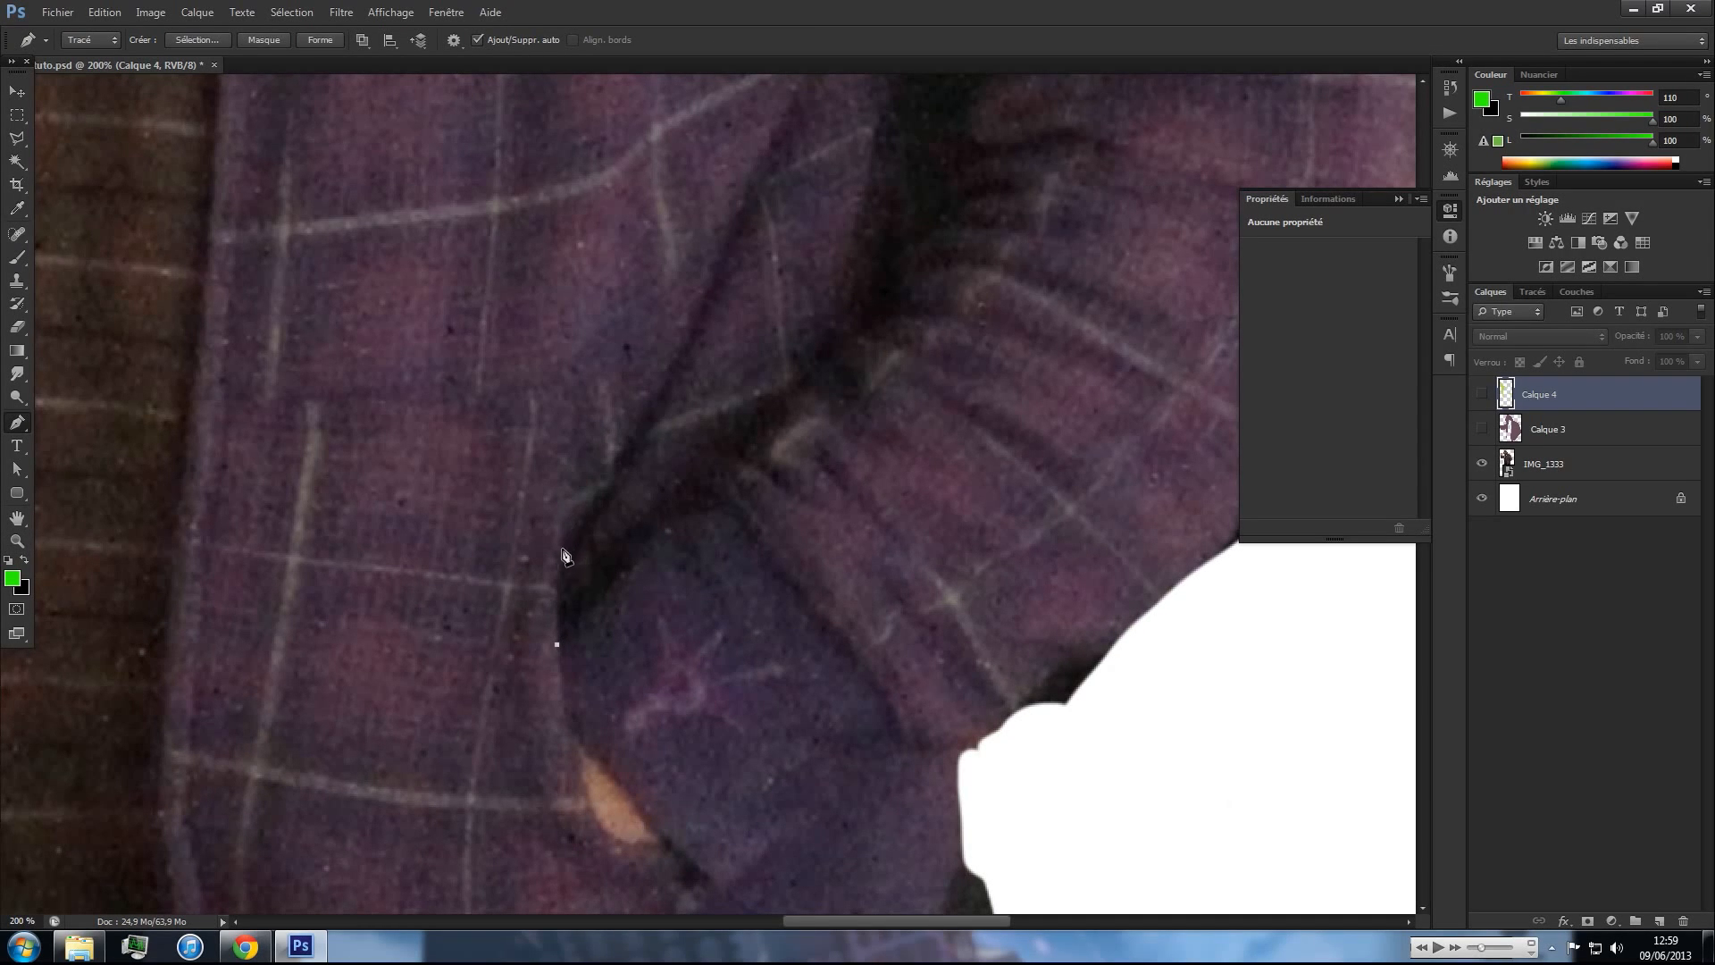
pyautogui.moveTo(650, 409); pyautogui.dragTo(653, 400)
pyautogui.moveTo(662, 384); pyautogui.dragTo(586, 612)
pyautogui.click(708, 354)
pyautogui.click(729, 307)
pyautogui.click(782, 216)
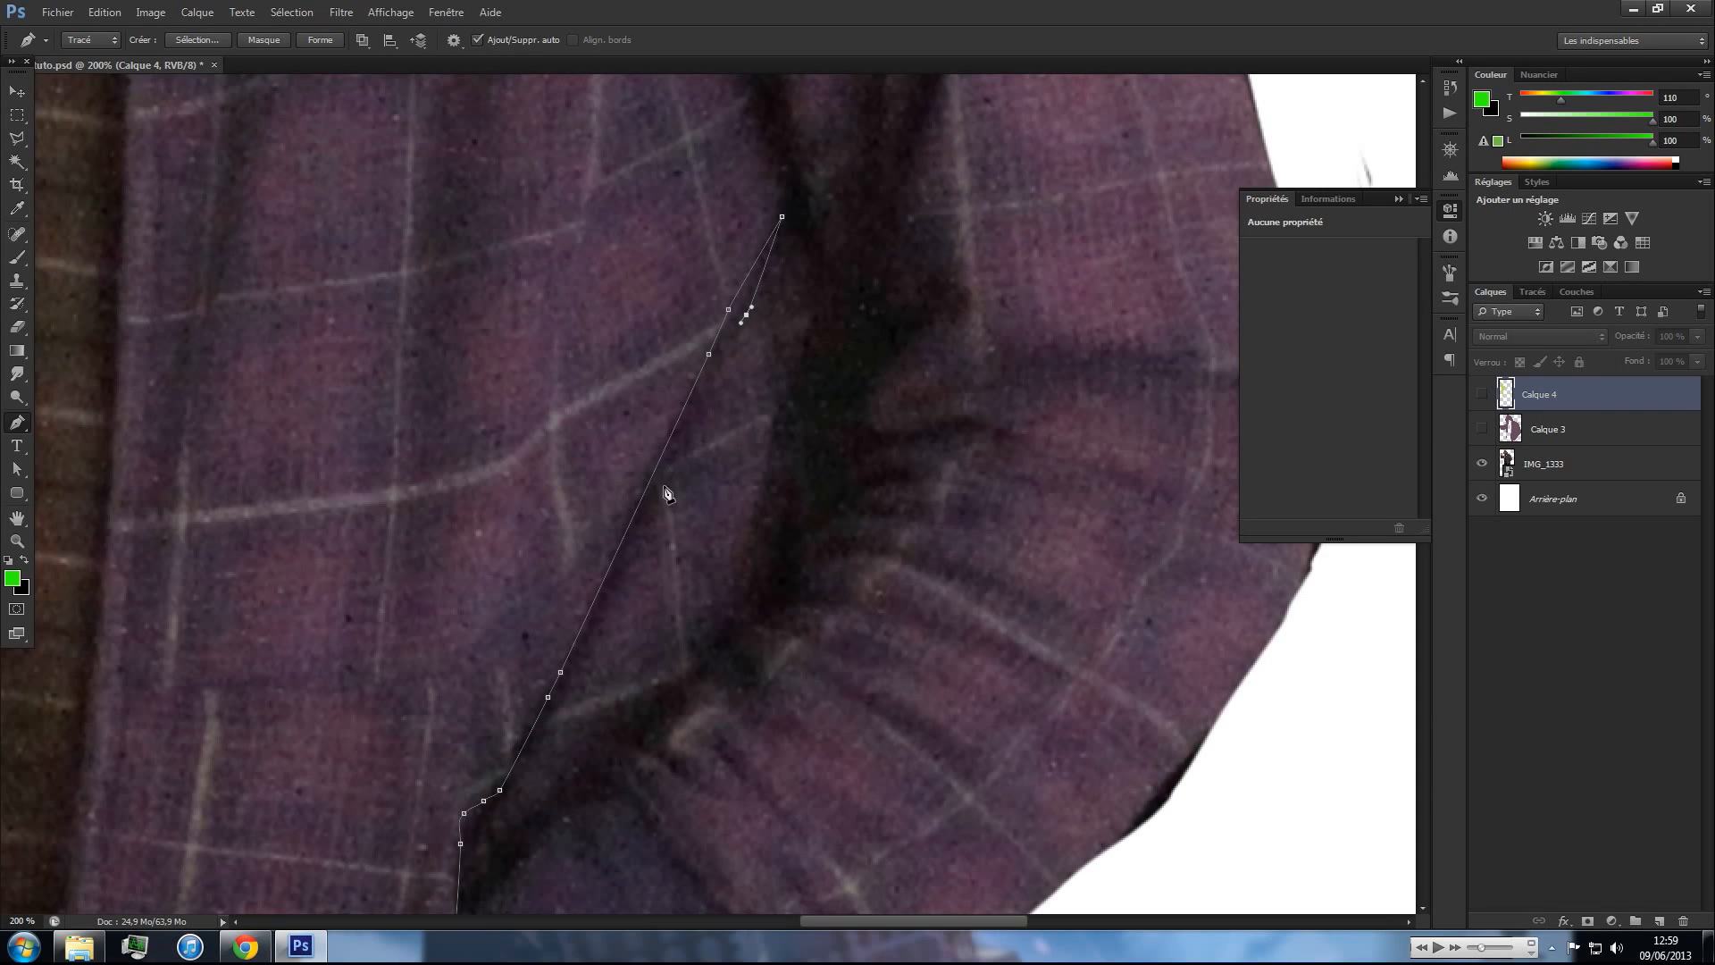
# - Bring the path back down the other side of the thin diagonal fold to just above the cuff
pyautogui.click(646, 536)
pyautogui.click(591, 658)
pyautogui.click(574, 695)
pyautogui.moveTo(562, 712); pyautogui.dragTo(557, 725)
pyautogui.click(555, 743)
# - Trace the body-side edge of the dark inner elbow shadow from above the cuff up to the fold's upper end
pyautogui.click(561, 744)
pyautogui.click(599, 726)
pyautogui.click(625, 716)
pyautogui.click(693, 658)
pyautogui.click(699, 648)
pyautogui.moveTo(709, 627); pyautogui.dragTo(754, 554)
pyautogui.click(738, 588)
pyautogui.click(762, 514)
pyautogui.click(810, 336)
pyautogui.click(808, 315)
pyautogui.moveTo(794, 298); pyautogui.dragTo(788, 290)
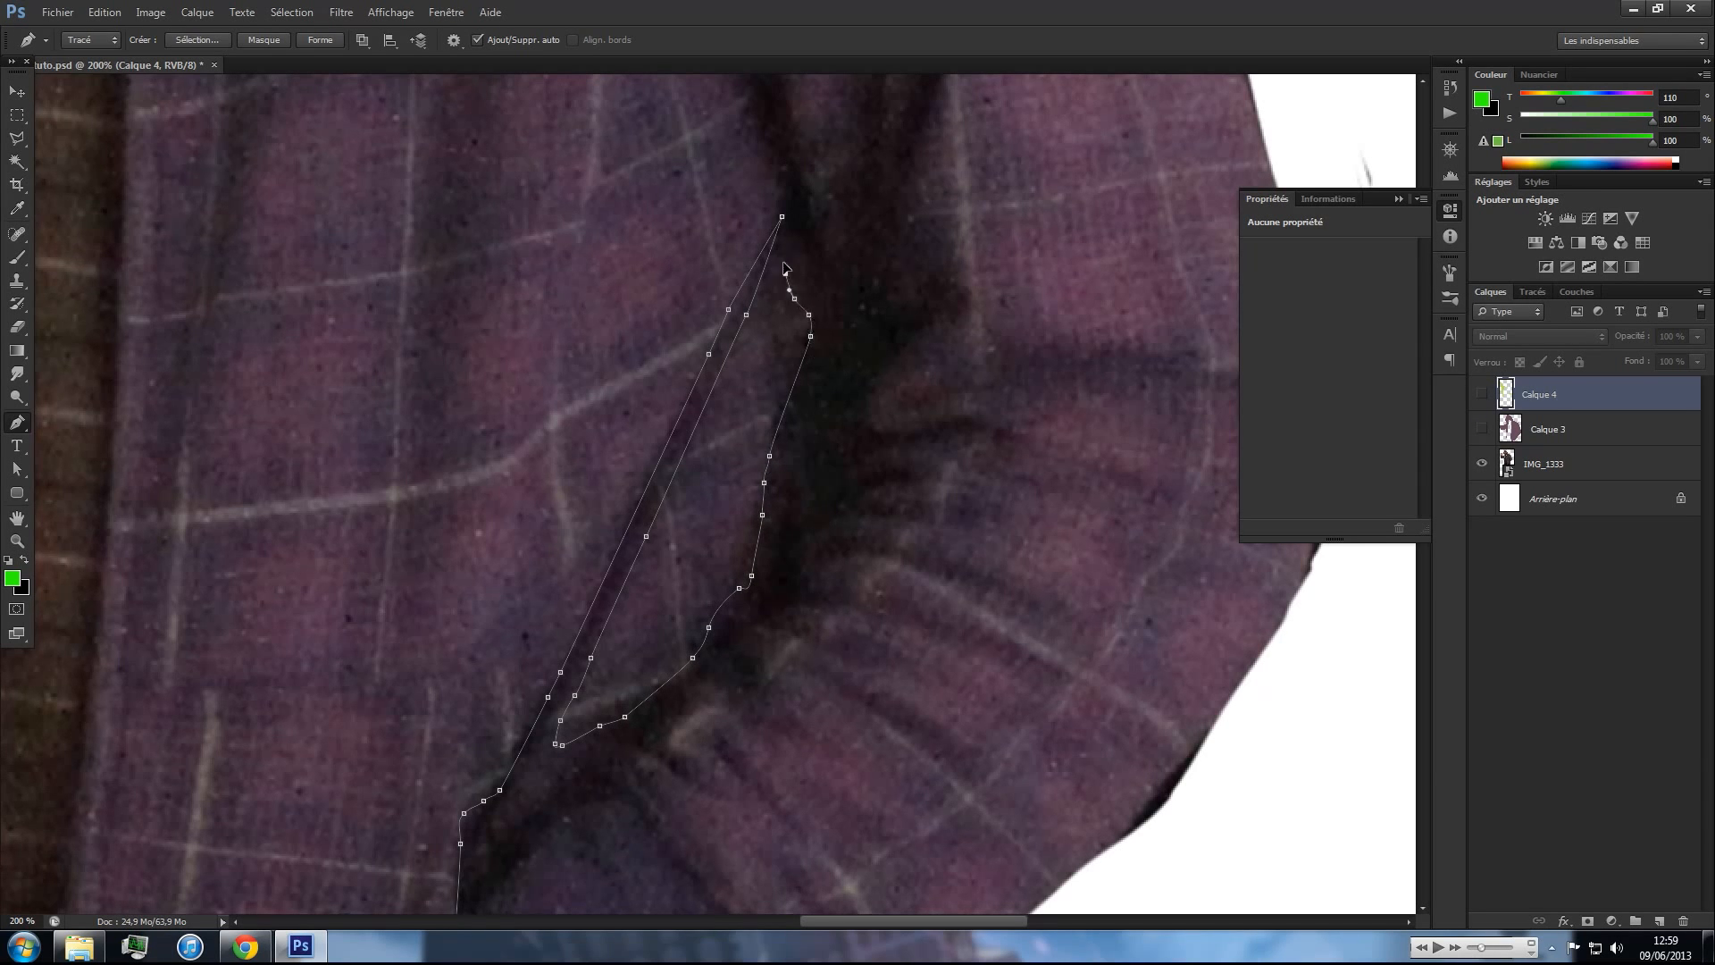
# - Extend the path up the underarm shadow and around its tip beside the green logo
pyautogui.moveTo(797, 419); pyautogui.dragTo(788, 479)
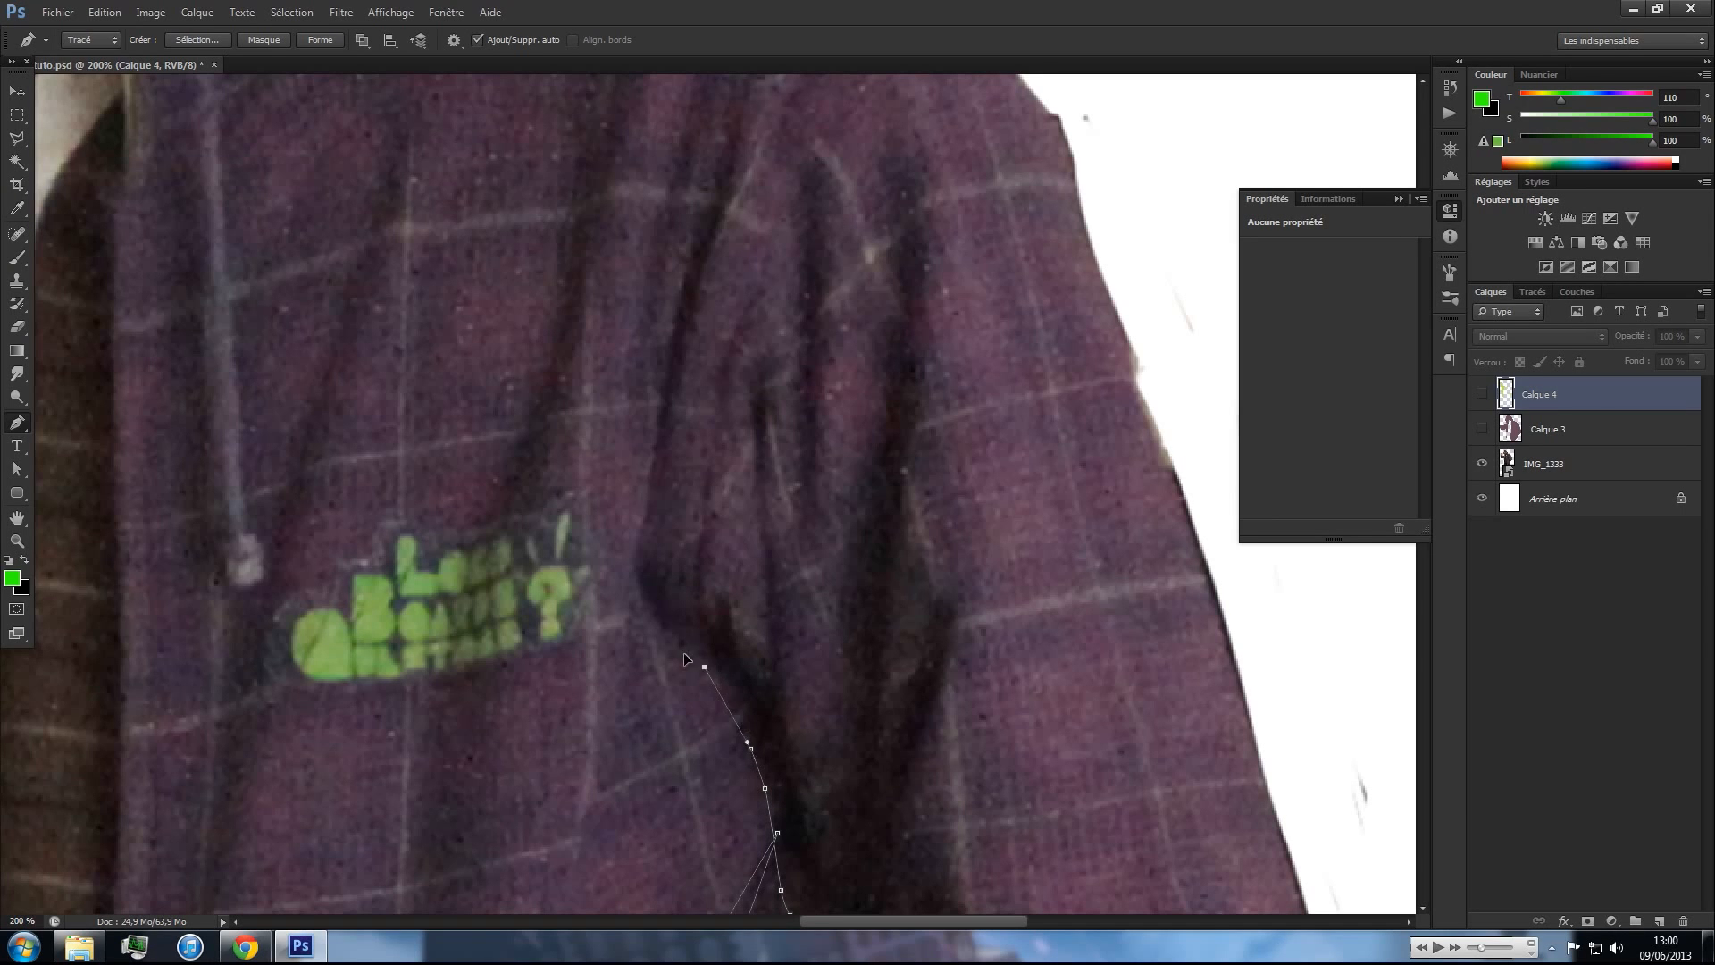
pyautogui.click(638, 622)
pyautogui.click(629, 594)
pyautogui.moveTo(627, 564); pyautogui.dragTo(630, 559)
pyautogui.click(690, 591)
# - Trace the first short, narrow underarm crease up to its point and back down
pyautogui.click(696, 575)
pyautogui.click(696, 531)
pyautogui.click(704, 495)
pyautogui.click(713, 471)
pyautogui.click(706, 513)
pyautogui.click(702, 552)
pyautogui.click(702, 582)
pyautogui.click(713, 599)
# - Continue the path down the underarm shadow and up one side of the second, taller sleeve crease to its tip
pyautogui.click(723, 588)
pyautogui.click(732, 602)
pyautogui.click(739, 625)
pyautogui.moveTo(746, 644); pyautogui.dragTo(768, 606)
pyautogui.click(772, 670)
pyautogui.click(756, 506)
pyautogui.moveTo(754, 475); pyautogui.dragTo(770, 516)
pyautogui.click(759, 361)
pyautogui.click(767, 356)
pyautogui.click(781, 353)
# - Trace the other side of the second sleeve crease down and round the bottom of the lighter cloth area
pyautogui.click(781, 363)
pyautogui.click(776, 386)
pyautogui.click(772, 420)
pyautogui.click(770, 457)
pyautogui.click(777, 575)
pyautogui.click(780, 600)
pyautogui.click(788, 624)
pyautogui.click(791, 656)
pyautogui.click(795, 686)
pyautogui.click(818, 756)
pyautogui.click(831, 752)
pyautogui.click(849, 727)
# - Trace the inner edge of the long upper-sleeve shadow upward from the lighter cloth area
pyautogui.click(843, 632)
pyautogui.click(841, 573)
pyautogui.moveTo(843, 530); pyautogui.dragTo(846, 507)
pyautogui.click(853, 488)
pyautogui.click(870, 468)
pyautogui.click(881, 446)
pyautogui.click(883, 420)
pyautogui.click(885, 394)
pyautogui.click(879, 357)
pyautogui.click(891, 318)
# - Carry the path over the upper tip of the long sleeve shadow near the shoulder and undo the last anchor point
pyautogui.moveTo(885, 268); pyautogui.dragTo(881, 243)
pyautogui.click(879, 202)
pyautogui.click(875, 169)
pyautogui.click(889, 156)
pyautogui.click(899, 153)
pyautogui.click(917, 163)
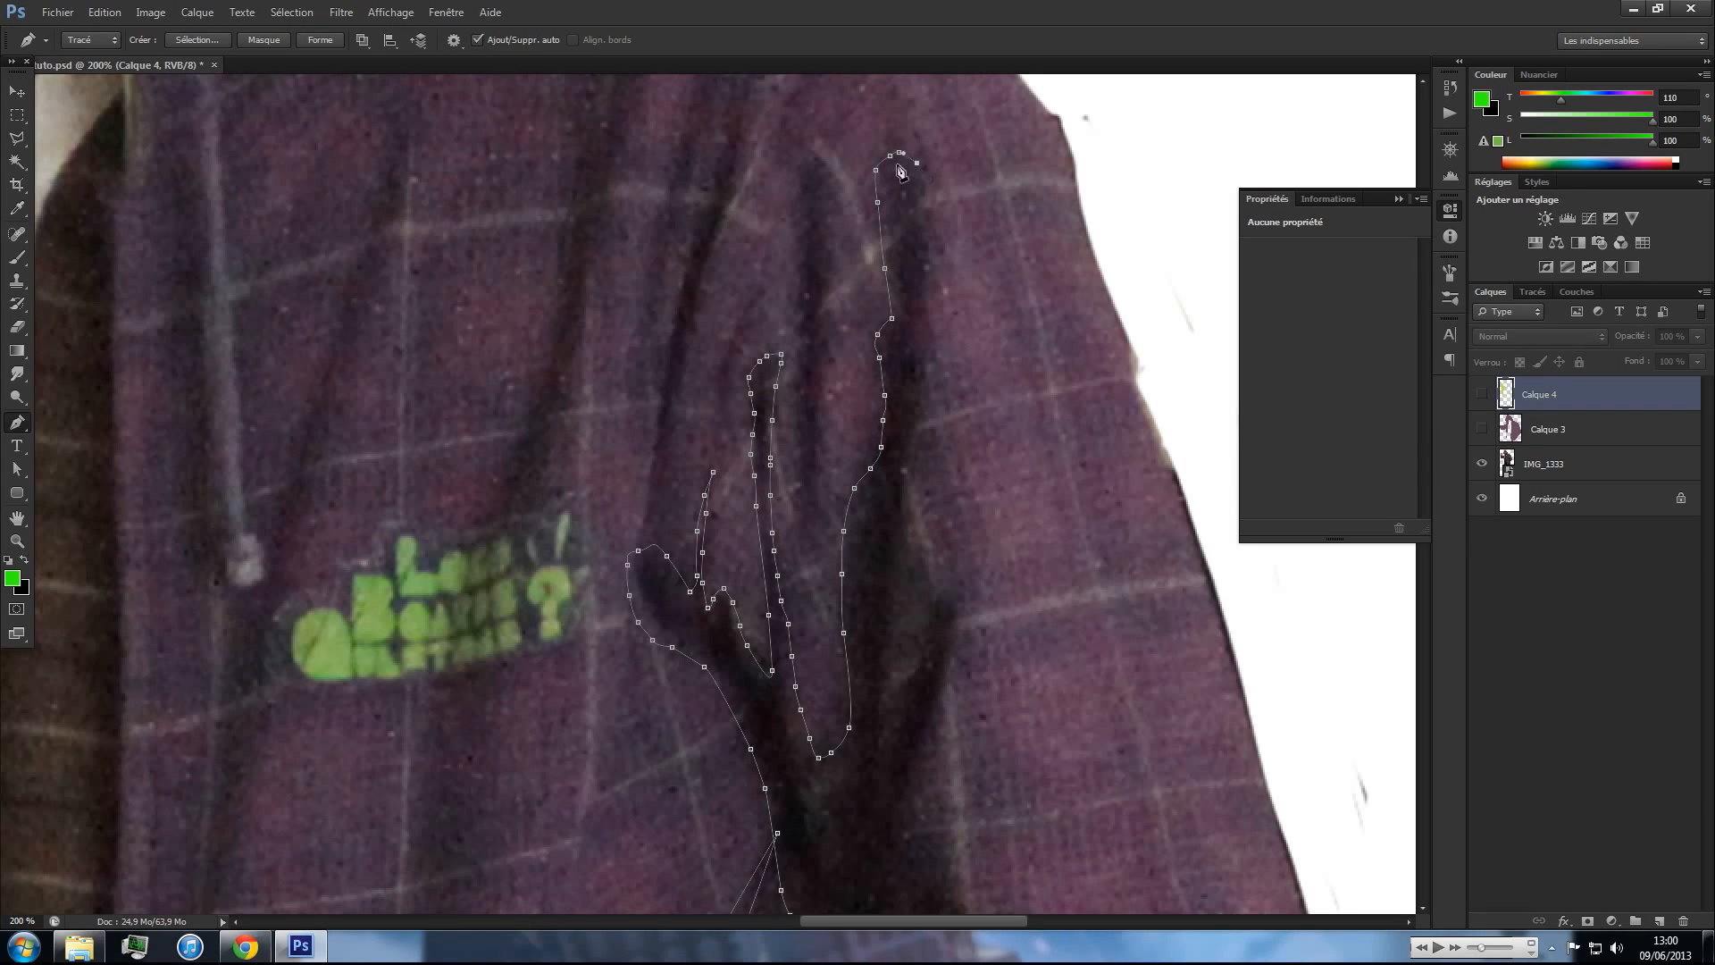
pyautogui.hotkey('ctrl', 'z')
# - Trace the outer edge of the long upper-sleeve shadow downward from its tip near the shoulder
pyautogui.click(922, 221)
pyautogui.click(920, 291)
pyautogui.click(915, 346)
pyautogui.click(914, 400)
pyautogui.click(910, 454)
pyautogui.moveTo(913, 500); pyautogui.dragTo(934, 565)
# - Continue the path down the outer edge of the sleeve shadow to the start of the horizontal elbow crease
pyautogui.moveTo(952, 634); pyautogui.dragTo(904, 393)
pyautogui.click(920, 424)
pyautogui.click(904, 471)
pyautogui.click(892, 502)
pyautogui.click(892, 526)
pyautogui.click(900, 541)
pyautogui.moveTo(935, 568); pyautogui.dragTo(962, 596)
pyautogui.click(971, 636)
pyautogui.click(949, 654)
pyautogui.click(942, 666)
pyautogui.click(959, 670)
# - Outline the horizontal elbow crease out to its tip and back toward the dark sleeve shadow
pyautogui.moveTo(986, 668); pyautogui.dragTo(1044, 694)
pyautogui.click(1133, 686)
pyautogui.moveTo(1030, 691); pyautogui.dragTo(839, 468)
pyautogui.click(989, 695)
pyautogui.click(972, 698)
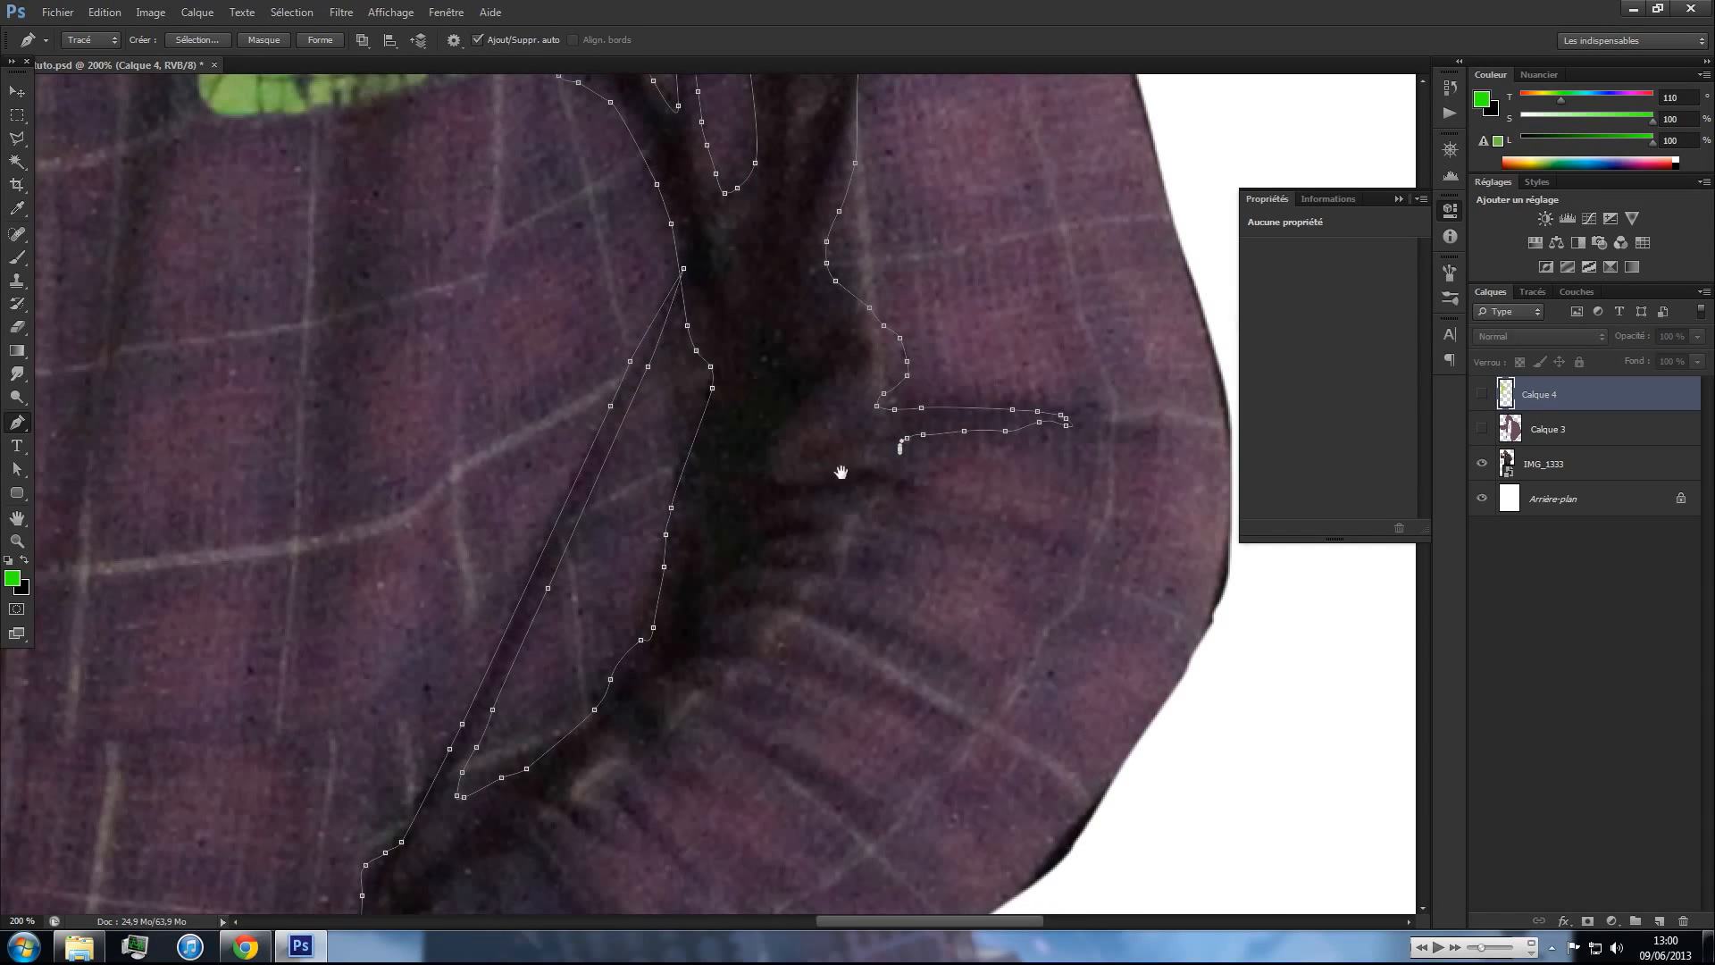
# - Trace the path around the long pointed crease just below the horizontal elbow crease
pyautogui.click(910, 479)
pyautogui.click(944, 500)
pyautogui.moveTo(996, 518); pyautogui.dragTo(1012, 521)
pyautogui.moveTo(1037, 530); pyautogui.dragTo(1047, 535)
pyautogui.click(1059, 545)
pyautogui.click(1010, 536)
pyautogui.click(949, 532)
pyautogui.click(918, 525)
pyautogui.click(889, 526)
# - Carry the path around the two short pointed creases in the middle of the elbow shadow
pyautogui.click(962, 575)
pyautogui.click(891, 577)
pyautogui.click(871, 576)
pyautogui.click(869, 579)
pyautogui.click(869, 588)
pyautogui.click(896, 605)
# - Outline the diagonal elbow crease above the pale fabric stripe, out to its rounded tip and back
pyautogui.moveTo(865, 600); pyautogui.dragTo(855, 597)
pyautogui.click(839, 593)
pyautogui.click(826, 605)
pyautogui.click(869, 625)
pyautogui.click(915, 643)
pyautogui.moveTo(949, 650); pyautogui.dragTo(921, 693)
pyautogui.click(907, 670)
pyautogui.click(863, 652)
pyautogui.click(841, 652)
# - Trace the long crease beneath the pale diagonal stripe and the short notch at its base
pyautogui.click(876, 668)
pyautogui.click(930, 700)
pyautogui.click(962, 738)
pyautogui.click(940, 741)
pyautogui.click(894, 726)
pyautogui.click(804, 675)
pyautogui.click(778, 663)
pyautogui.click(772, 673)
pyautogui.click(778, 684)
pyautogui.moveTo(809, 702); pyautogui.dragTo(814, 712)
pyautogui.click(766, 709)
# - Outline the lower elbow's long diagonal crease out to its tip and back toward the dark shadow
pyautogui.click(739, 716)
pyautogui.click(769, 745)
pyautogui.click(803, 760)
pyautogui.click(841, 771)
pyautogui.click(882, 802)
pyautogui.click(855, 820)
pyautogui.moveTo(812, 795); pyautogui.dragTo(799, 546)
pyautogui.click(771, 766)
pyautogui.click(744, 744)
# - Continue the path around the small notch and the narrow fold at the lower end of the elbow
pyautogui.click(719, 731)
pyautogui.click(725, 750)
pyautogui.click(712, 763)
pyautogui.click(694, 756)
pyautogui.click(763, 499)
pyautogui.click(794, 537)
pyautogui.click(779, 546)
pyautogui.click(756, 523)
pyautogui.click(739, 498)
pyautogui.click(723, 476)
pyautogui.click(706, 464)
# - Trace the short fold leading up to the start of the long forearm shadow
pyautogui.click(703, 477)
pyautogui.click(708, 508)
pyautogui.click(682, 498)
pyautogui.click(638, 465)
pyautogui.click(628, 464)
# - Trace the outer edge of the forearm shadow down to its end near the jacket's outer contour
pyautogui.click(651, 504)
pyautogui.click(672, 540)
pyautogui.moveTo(699, 565); pyautogui.dragTo(712, 580)
pyautogui.click(787, 684)
pyautogui.click(792, 704)
pyautogui.click(798, 725)
pyautogui.click(803, 736)
# - Trace the forearm shadow's inner edge back up, follow the dark area around the pocket fold, and close the path
pyautogui.moveTo(763, 625); pyautogui.dragTo(885, 471)
pyautogui.click(848, 420)
pyautogui.click(835, 402)
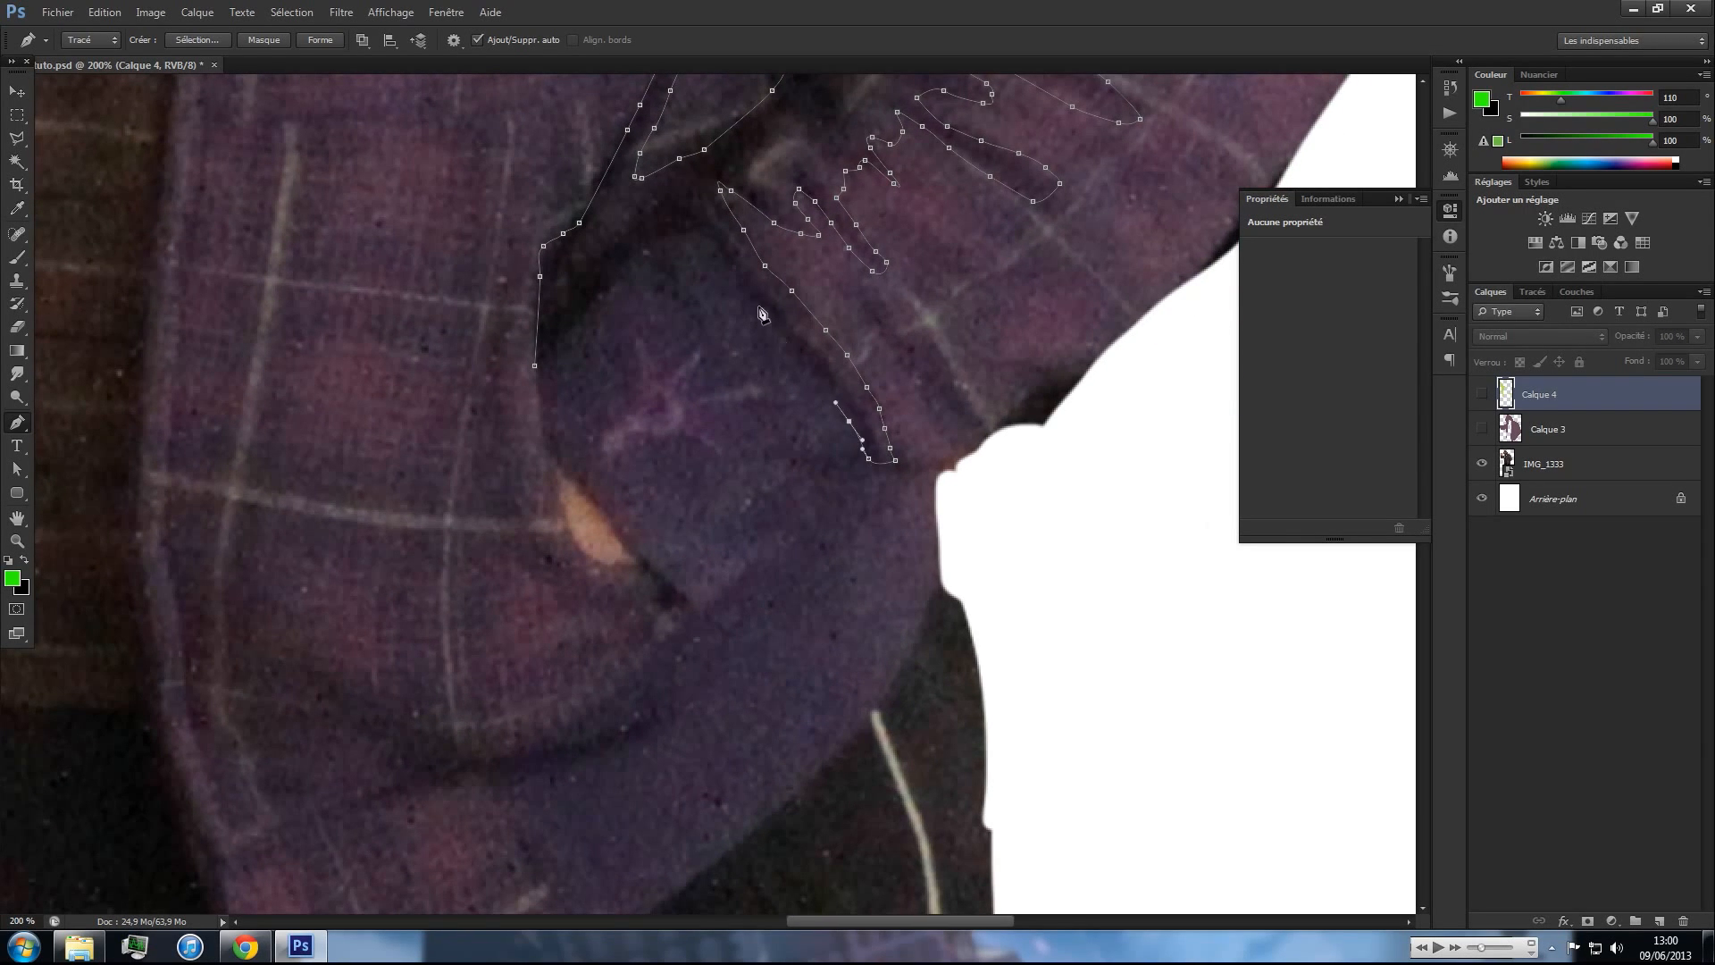
pyautogui.click(667, 304)
pyautogui.click(652, 324)
pyautogui.click(652, 349)
pyautogui.click(615, 360)
pyautogui.click(604, 360)
pyautogui.click(575, 416)
pyautogui.moveTo(564, 432); pyautogui.dragTo(552, 435)
pyautogui.click(535, 367)
# - Start a new path at the jacket's lower front edge and trace the upper edge of the curved shadow below the pocket
pyautogui.moveTo(612, 641); pyautogui.dragTo(800, 559)
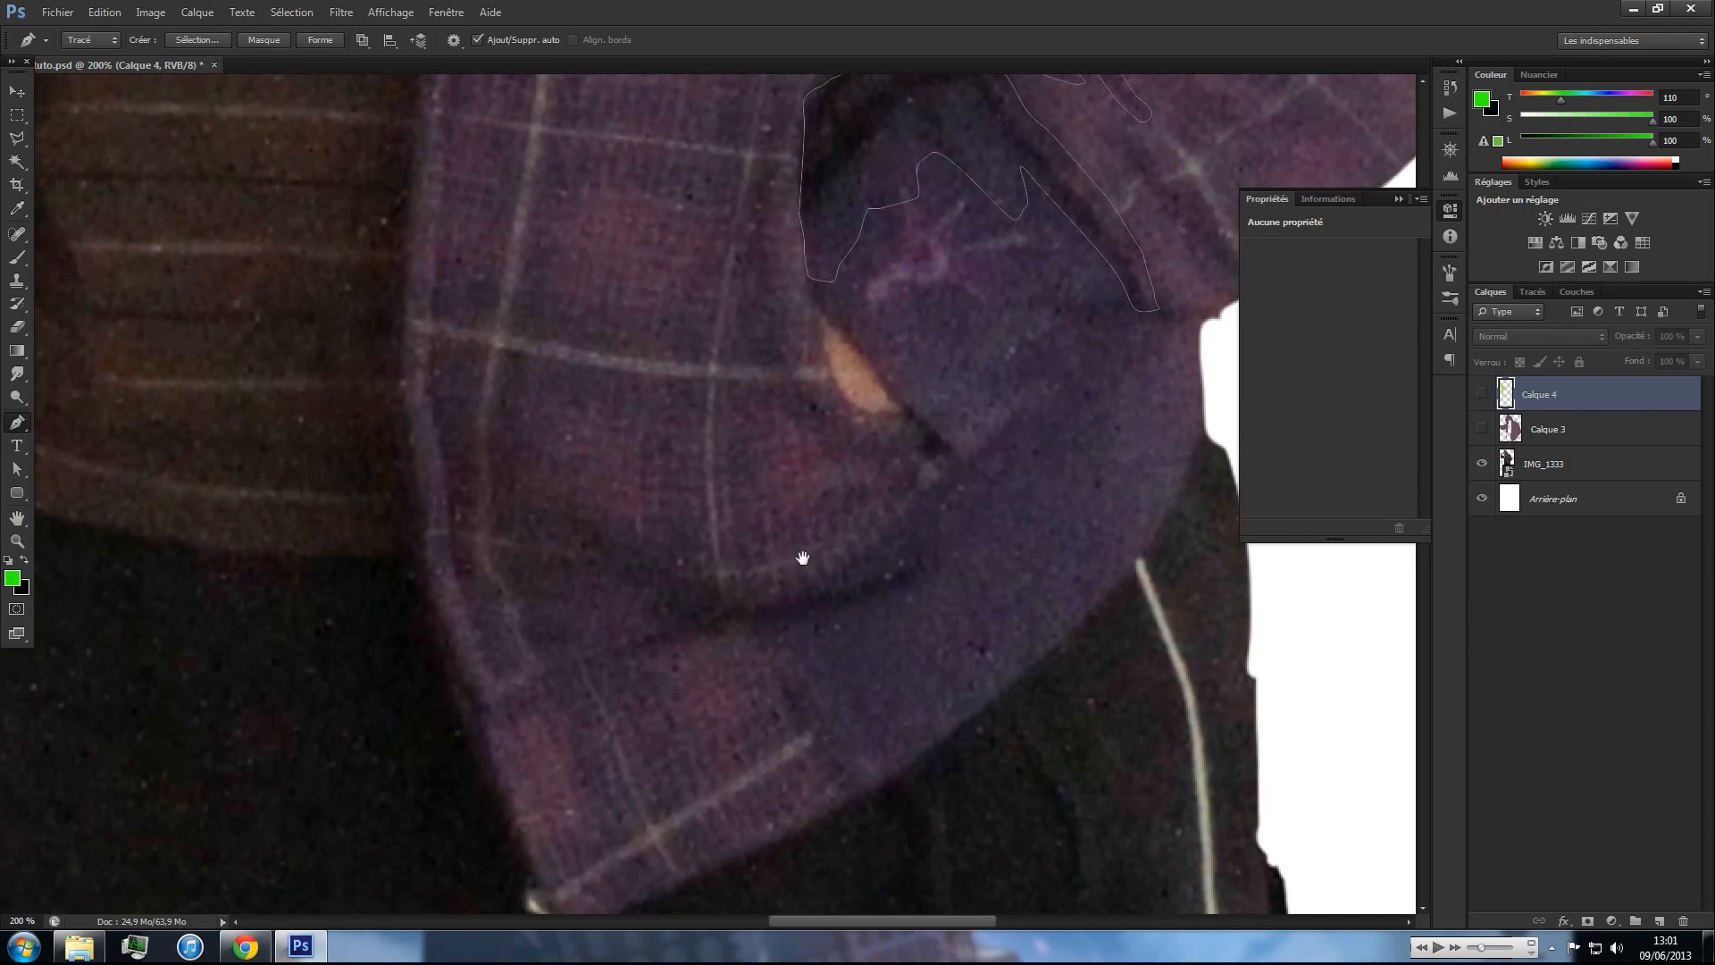
pyautogui.moveTo(544, 405); pyautogui.dragTo(635, 440)
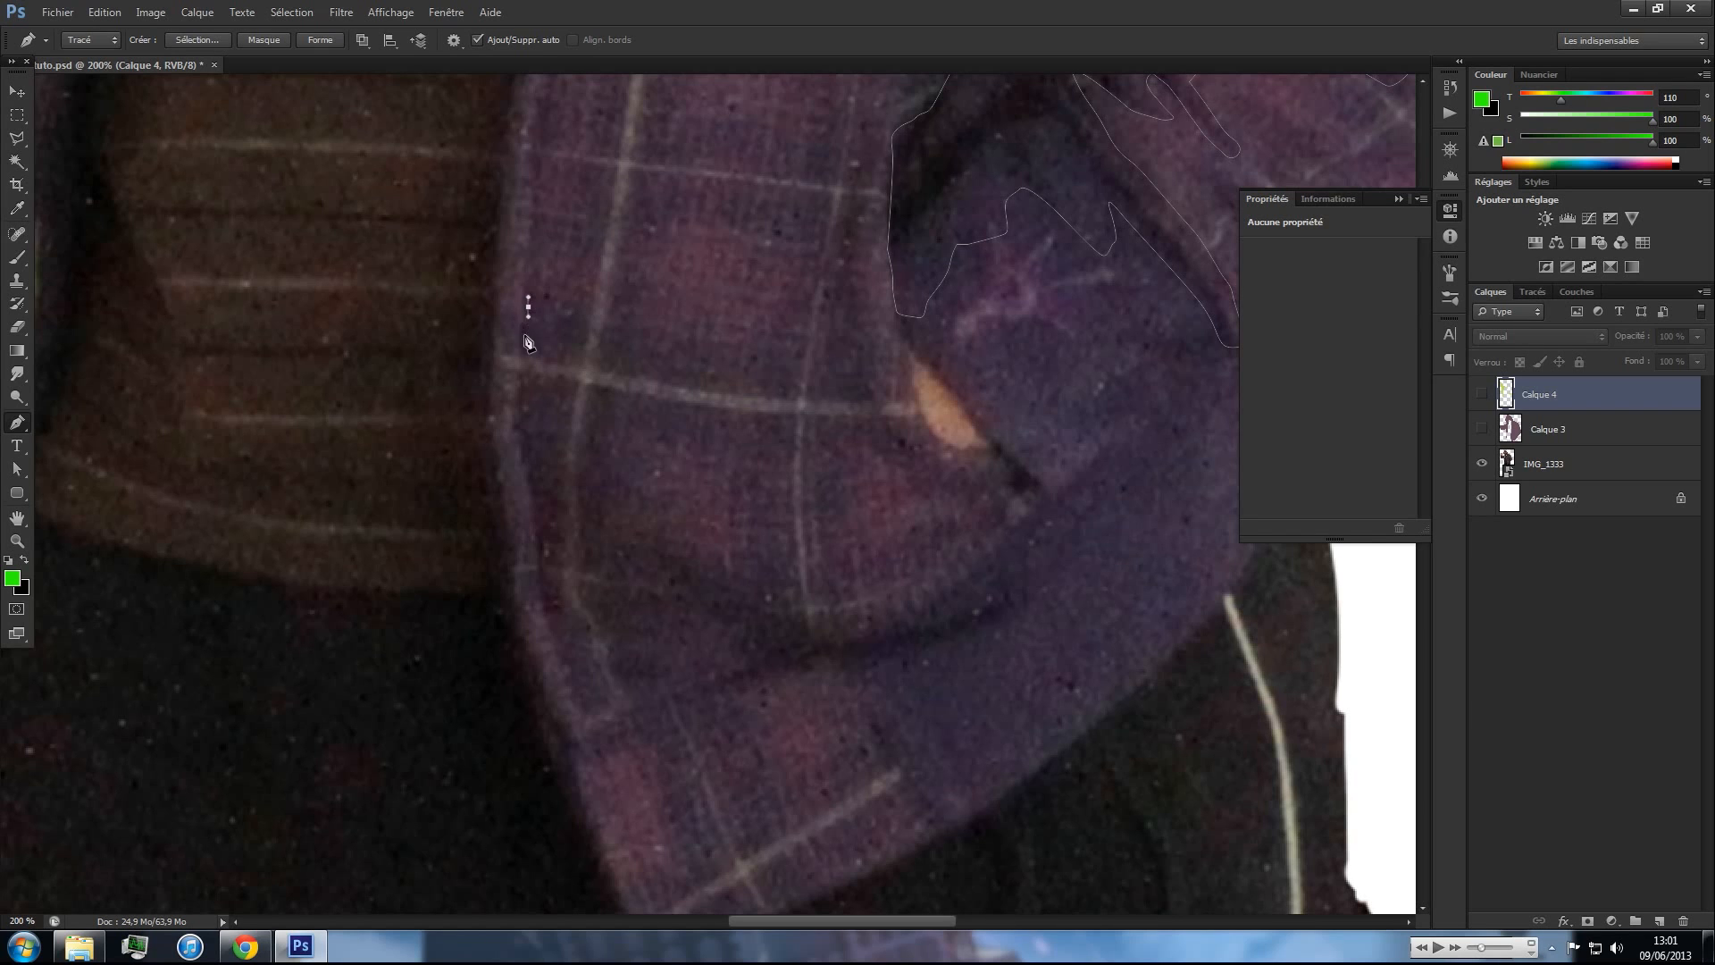
pyautogui.moveTo(549, 322); pyautogui.dragTo(563, 319)
pyautogui.moveTo(599, 323); pyautogui.dragTo(607, 326)
pyautogui.moveTo(621, 333); pyautogui.dragTo(626, 367)
pyautogui.click(941, 552)
pyautogui.click(1006, 524)
pyautogui.click(1014, 531)
# - Round the tip of the lower jacket shadow and trace its lower edge back to the jacket's front hem
pyautogui.moveTo(1017, 546); pyautogui.dragTo(1004, 597)
pyautogui.moveTo(993, 614); pyautogui.dragTo(921, 649)
pyautogui.click(841, 663)
pyautogui.click(780, 669)
pyautogui.click(758, 662)
pyautogui.click(723, 684)
pyautogui.click(704, 691)
pyautogui.click(683, 699)
pyautogui.click(656, 712)
pyautogui.click(637, 724)
pyautogui.click(626, 727)
pyautogui.click(591, 733)
pyautogui.click(585, 742)
# - Trace the lower jacket shadow upward along the jacket's front border and close the path at its starting point
pyautogui.click(610, 712)
pyautogui.click(612, 686)
pyautogui.click(596, 653)
pyautogui.click(580, 615)
pyautogui.click(575, 587)
pyautogui.click(569, 550)
pyautogui.click(510, 483)
pyautogui.moveTo(496, 420); pyautogui.dragTo(499, 373)
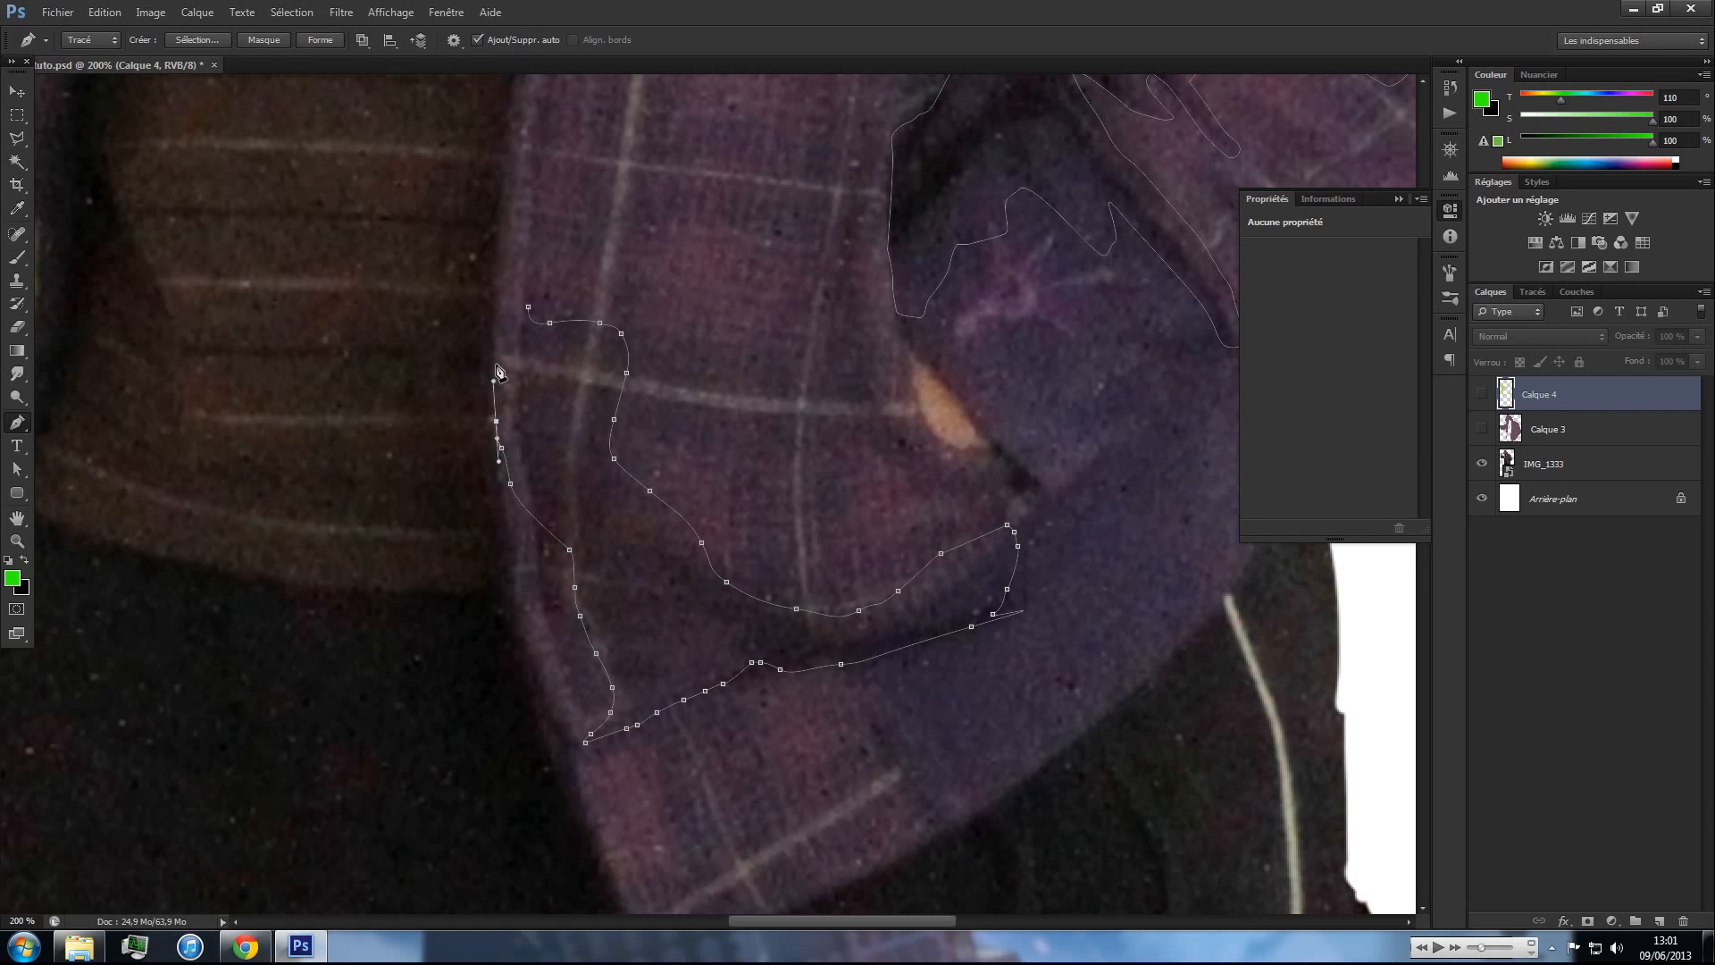
pyautogui.click(528, 307)
# - Outline the narrow curved shadow beside the pocket opening as a closed path
pyautogui.moveTo(828, 263); pyautogui.dragTo(677, 528)
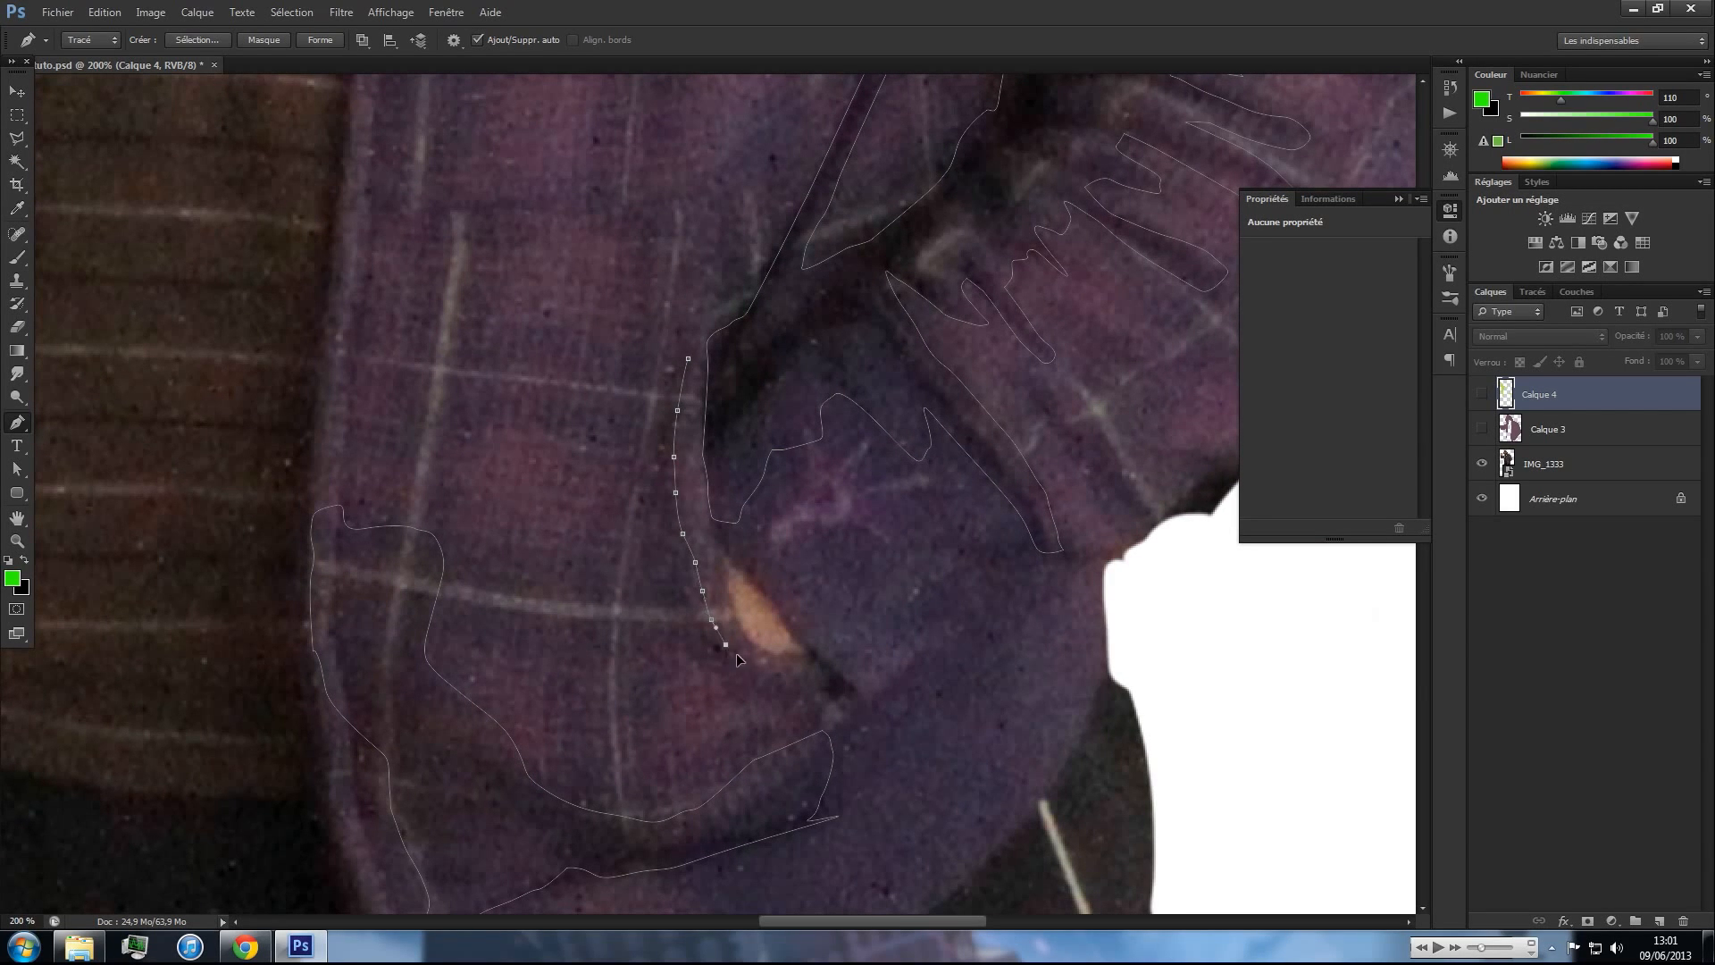
pyautogui.moveTo(750, 692); pyautogui.dragTo(739, 691)
pyautogui.moveTo(723, 683); pyautogui.dragTo(689, 651)
pyautogui.moveTo(667, 617); pyautogui.dragTo(662, 607)
pyautogui.moveTo(650, 571); pyautogui.dragTo(650, 560)
pyautogui.moveTo(652, 536); pyautogui.dragTo(653, 487)
pyautogui.moveTo(655, 462); pyautogui.dragTo(656, 453)
pyautogui.click(688, 362)
# - Start a path on the vertical chest fold, trace one edge upward through the green lettering, and round its upper tip
pyautogui.moveTo(662, 502); pyautogui.dragTo(632, 601)
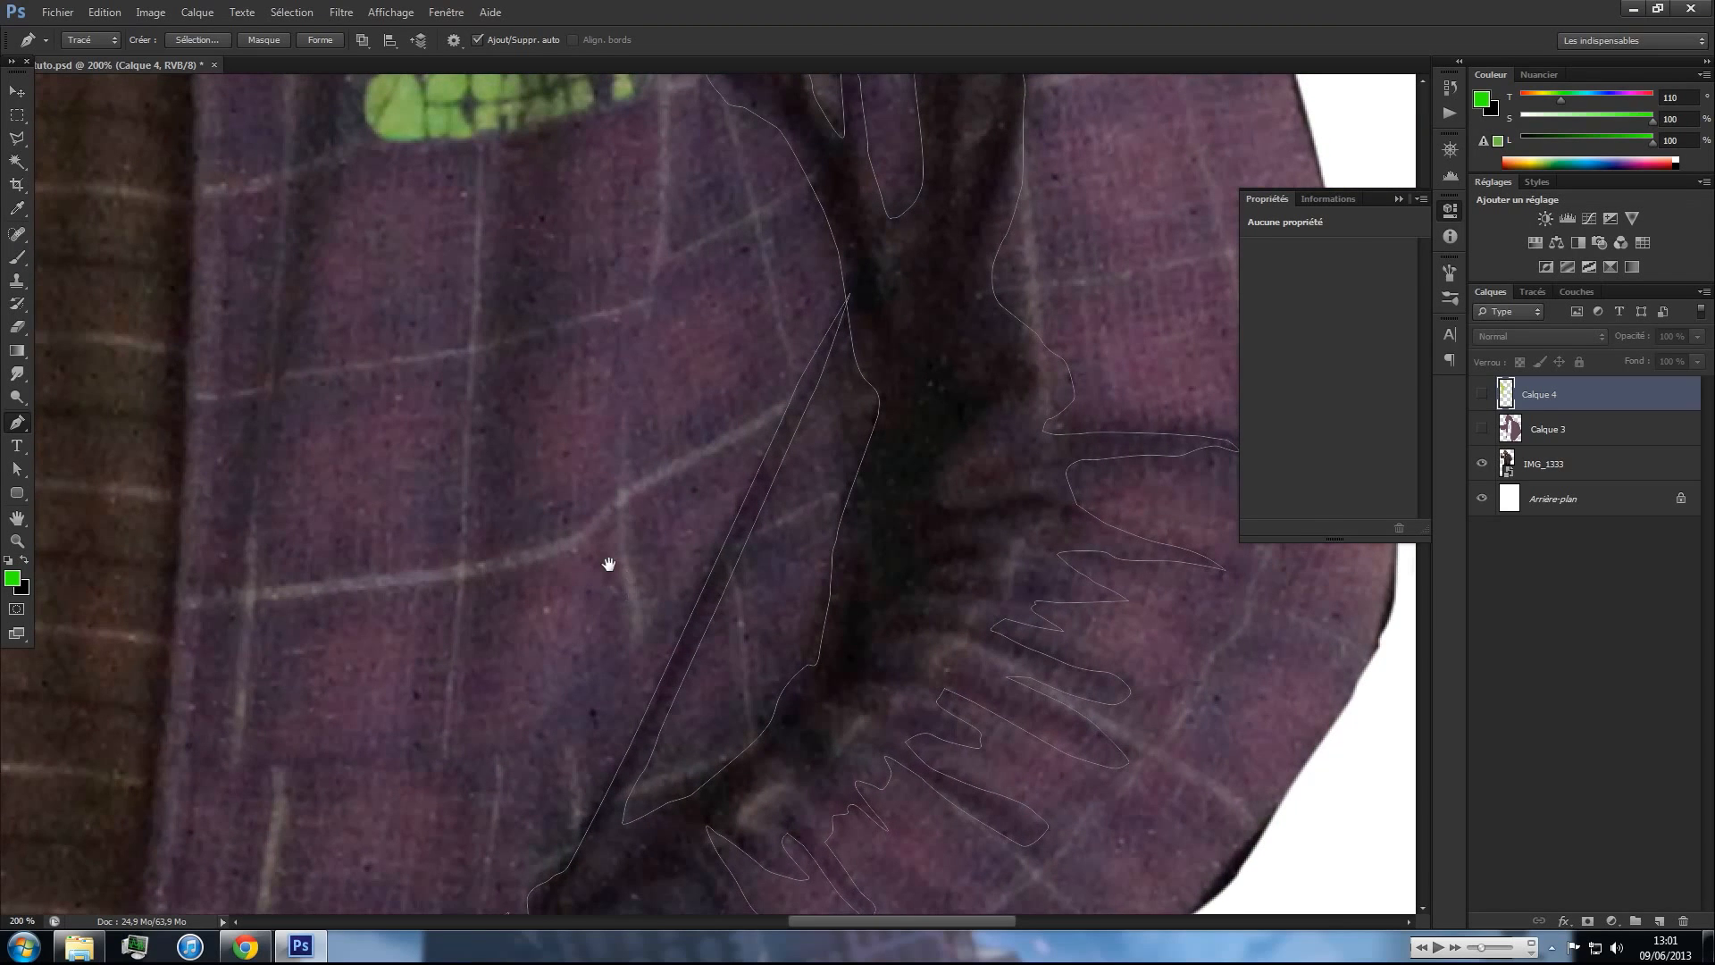
pyautogui.moveTo(536, 287); pyautogui.dragTo(581, 517)
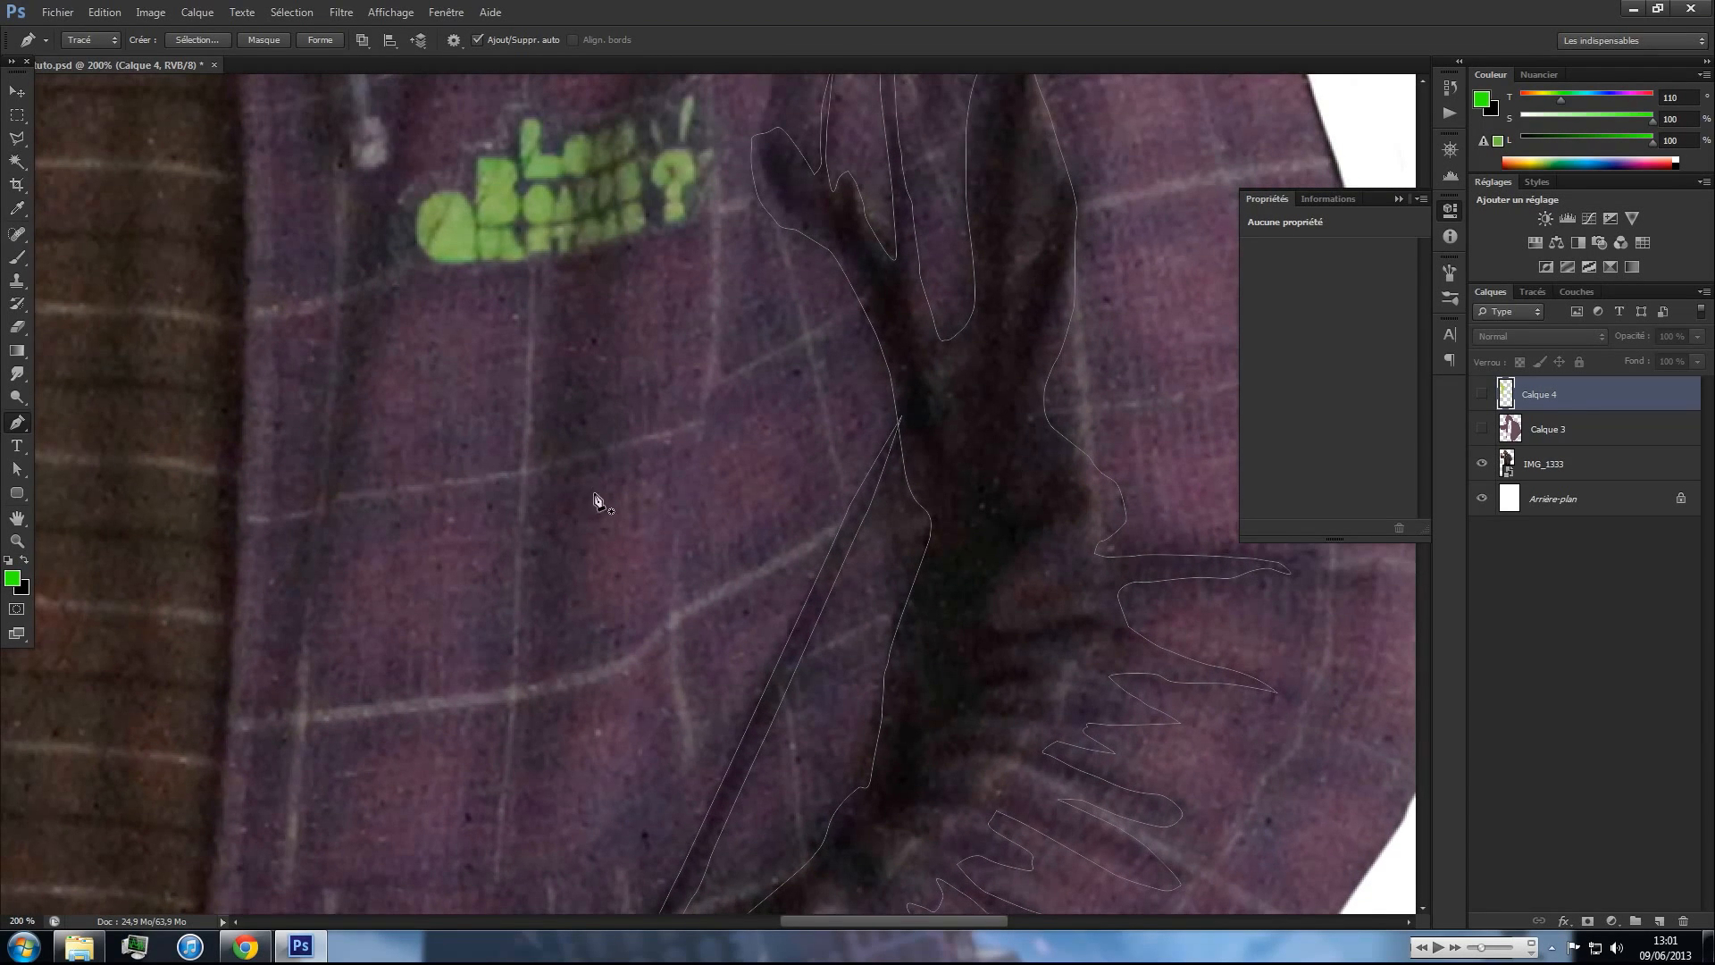
pyautogui.click(527, 766)
pyautogui.click(558, 237)
pyautogui.moveTo(577, 201); pyautogui.dragTo(566, 376)
pyautogui.moveTo(609, 278); pyautogui.dragTo(579, 414)
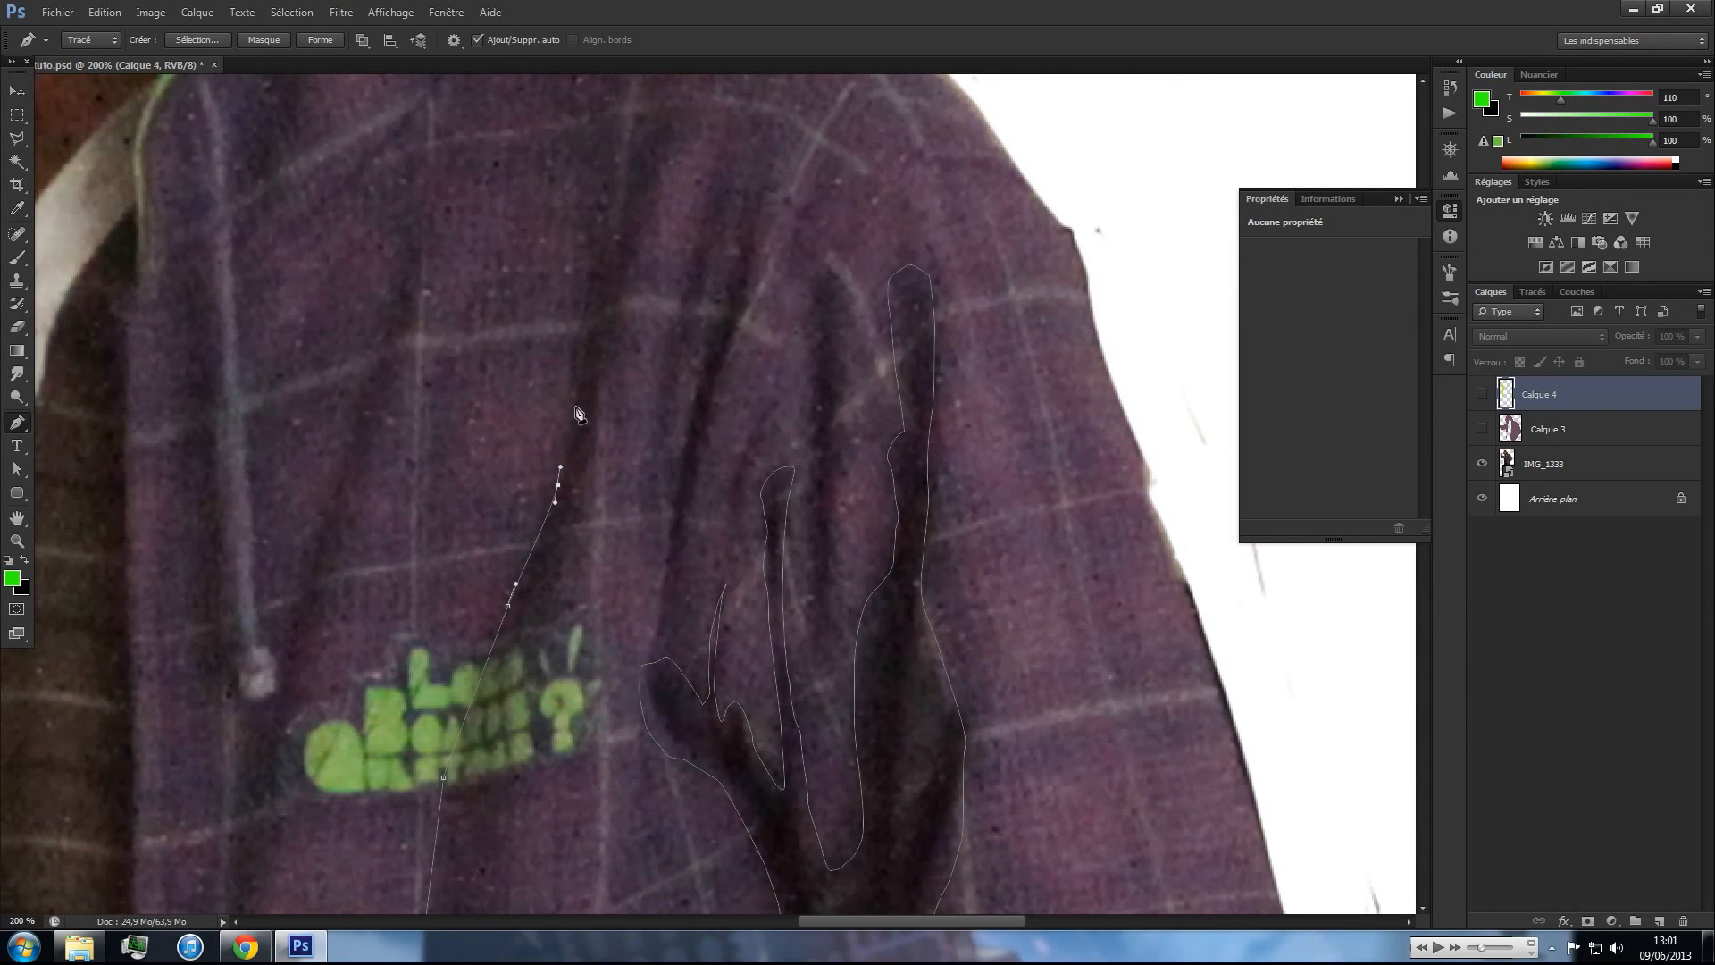
pyautogui.moveTo(611, 145); pyautogui.dragTo(618, 150)
pyautogui.moveTo(627, 157); pyautogui.dragTo(649, 144)
pyautogui.moveTo(677, 116); pyautogui.dragTo(685, 134)
# - Trace the opposite edge of the vertical chest fold down past the green lettering and close the path at its lower end
pyautogui.moveTo(673, 150); pyautogui.dragTo(652, 193)
pyautogui.moveTo(647, 211); pyautogui.dragTo(637, 248)
pyautogui.moveTo(621, 327); pyautogui.dragTo(615, 348)
pyautogui.moveTo(610, 382); pyautogui.dragTo(593, 469)
pyautogui.moveTo(588, 493); pyautogui.dragTo(571, 567)
pyautogui.moveTo(557, 621); pyautogui.dragTo(607, 459)
pyautogui.moveTo(595, 512); pyautogui.dragTo(586, 543)
pyautogui.moveTo(575, 611); pyautogui.dragTo(568, 692)
pyautogui.moveTo(566, 713); pyautogui.dragTo(564, 730)
pyautogui.moveTo(555, 833); pyautogui.dragTo(594, 550)
pyautogui.moveTo(585, 617); pyautogui.dragTo(584, 643)
pyautogui.click(546, 726)
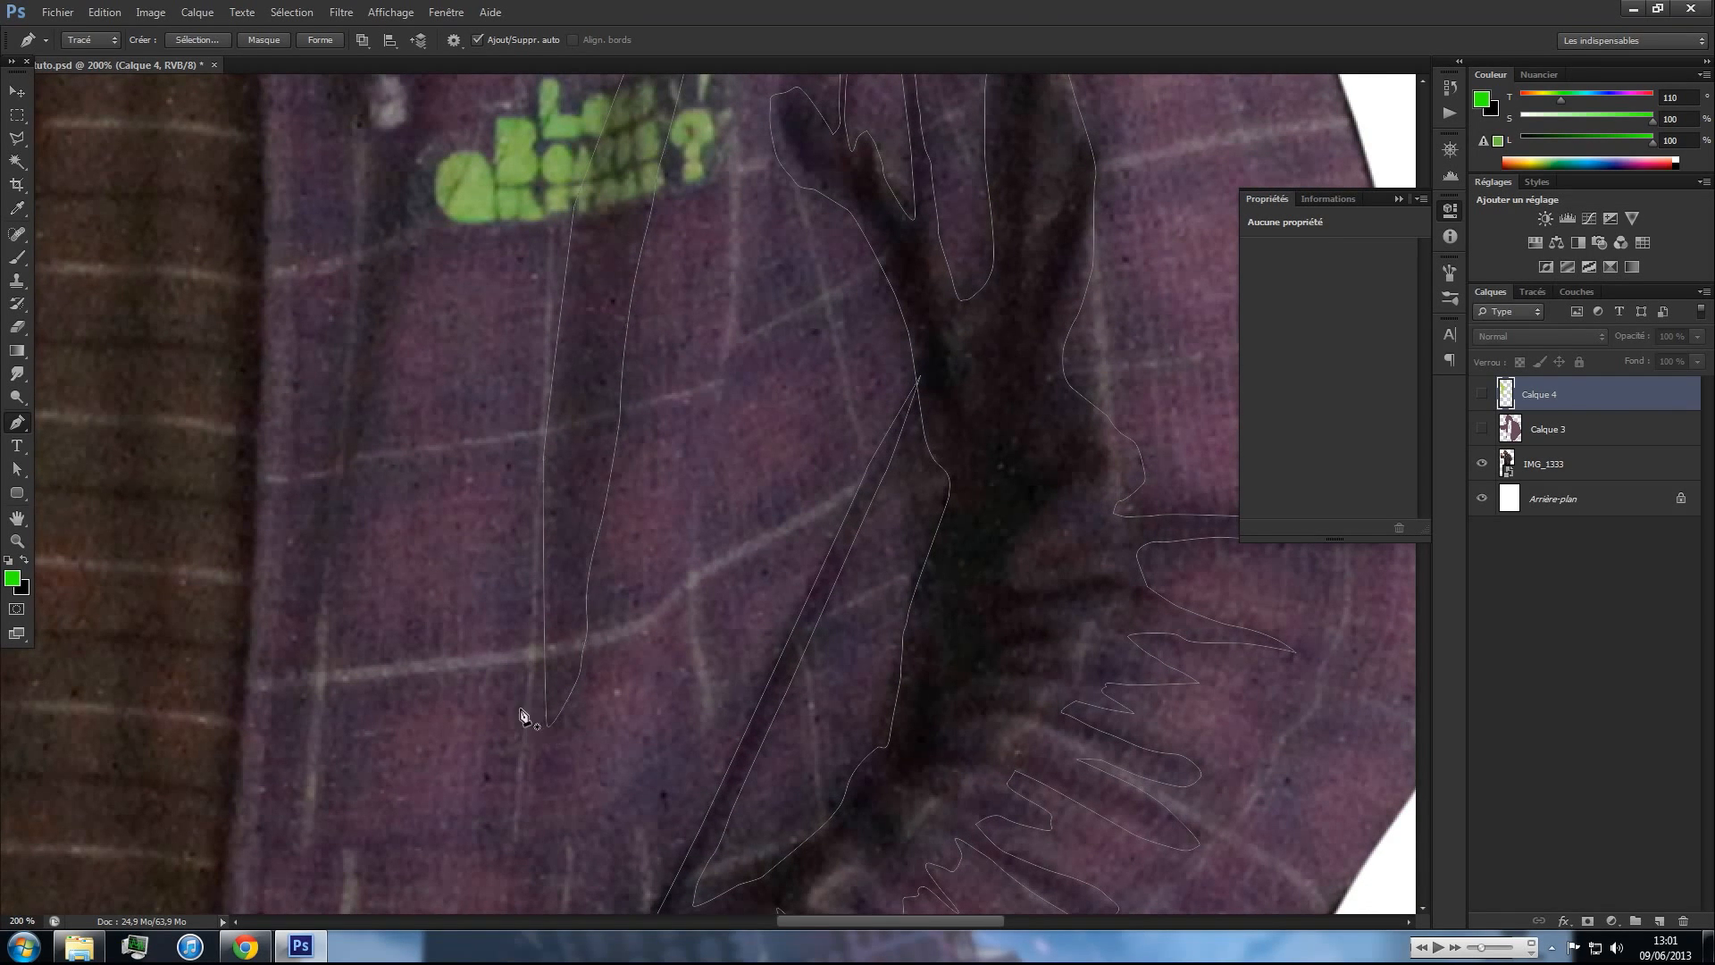
# - Start a path at the lower end of the long narrow fold beside the green lettering and trace its nearer edge up to the tip
pyautogui.moveTo(383, 582); pyautogui.dragTo(486, 710)
pyautogui.moveTo(476, 809)
pyautogui.mouseDown()
pyautogui.moveTo(532, 689)
pyautogui.moveTo(565, 674)
pyautogui.mouseUp()
pyautogui.moveTo(502, 750); pyautogui.dragTo(510, 643)
pyautogui.moveTo(515, 604); pyautogui.dragTo(523, 550)
pyautogui.moveTo(540, 488); pyautogui.dragTo(545, 436)
pyautogui.moveTo(588, 298); pyautogui.dragTo(593, 275)
pyautogui.moveTo(601, 236); pyautogui.dragTo(604, 201)
pyautogui.moveTo(638, 107); pyautogui.dragTo(591, 387)
pyautogui.moveTo(606, 349); pyautogui.dragTo(635, 280)
pyautogui.moveTo(656, 199); pyautogui.dragTo(609, 343)
# - Trace the opposite edge of the long narrow fold down past the drawstring end and close the path at its lower point
pyautogui.moveTo(618, 313); pyautogui.dragTo(593, 279)
pyautogui.moveTo(591, 299); pyautogui.dragTo(588, 312)
pyautogui.moveTo(571, 362); pyautogui.dragTo(563, 393)
pyautogui.moveTo(495, 641); pyautogui.dragTo(493, 647)
pyautogui.moveTo(489, 663); pyautogui.dragTo(485, 677)
pyautogui.moveTo(431, 784); pyautogui.dragTo(428, 794)
pyautogui.moveTo(485, 603); pyautogui.dragTo(605, 124)
pyautogui.moveTo(492, 721); pyautogui.dragTo(489, 731)
pyautogui.moveTo(489, 768); pyautogui.dragTo(487, 774)
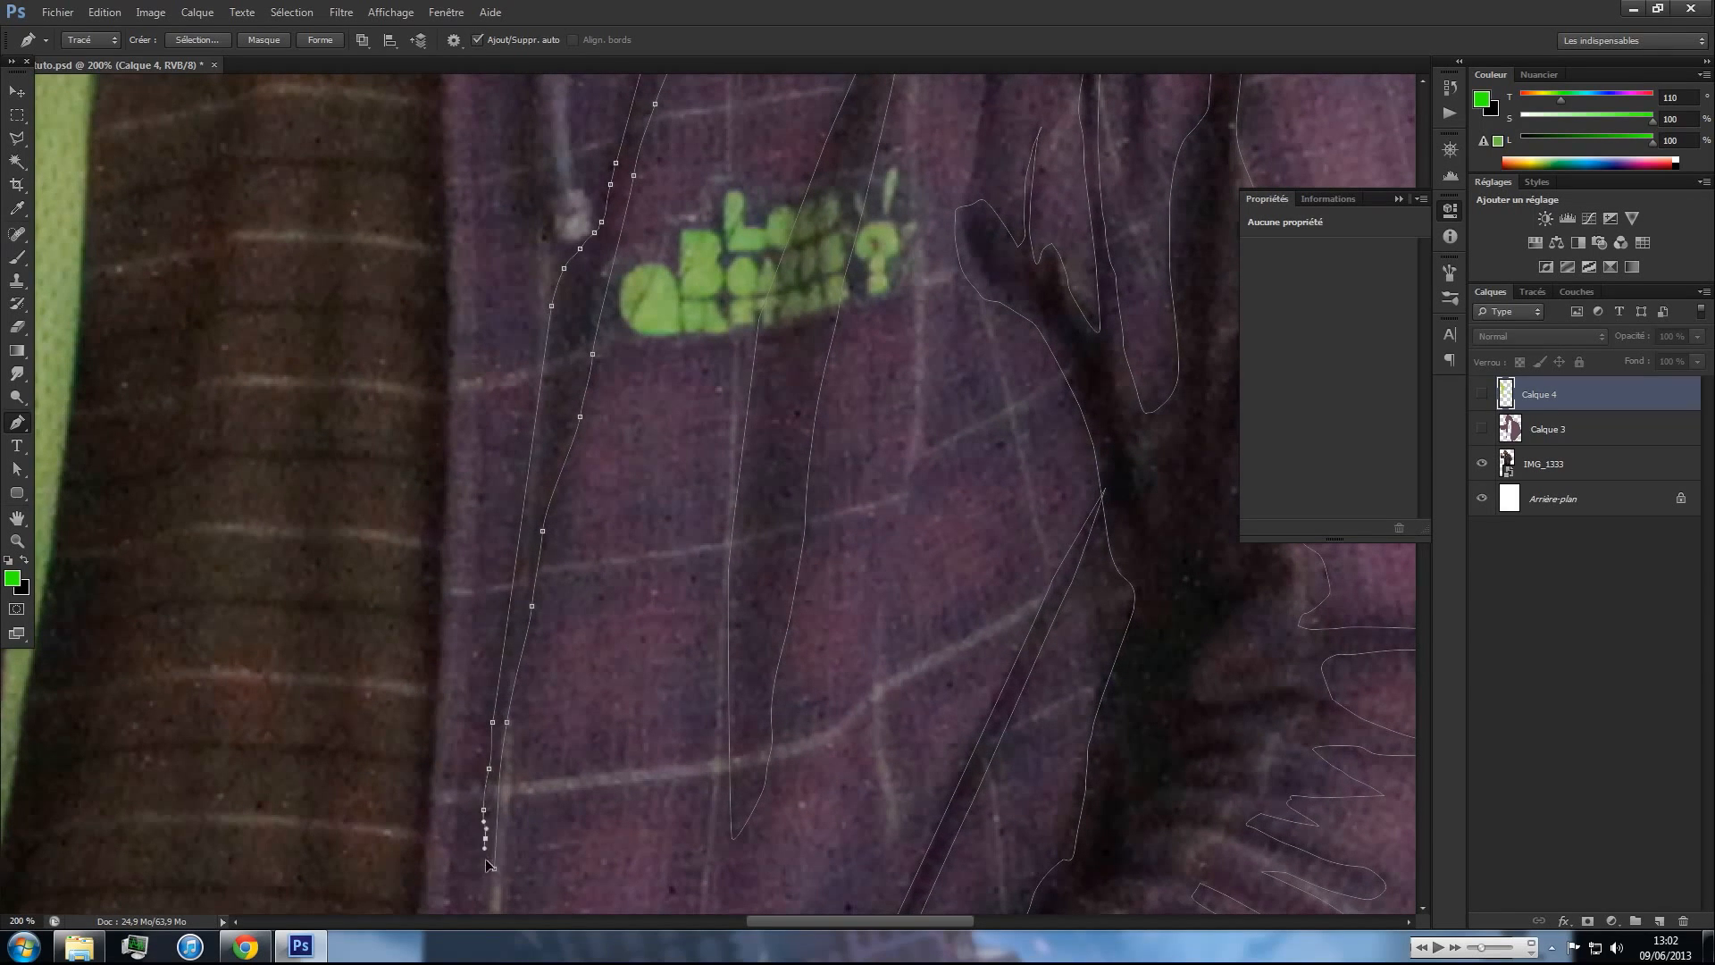
# - Trace the shadow beside the hood's drawstring upward from the cord's end and round its upper tip
pyautogui.moveTo(490, 312); pyautogui.dragTo(544, 683)
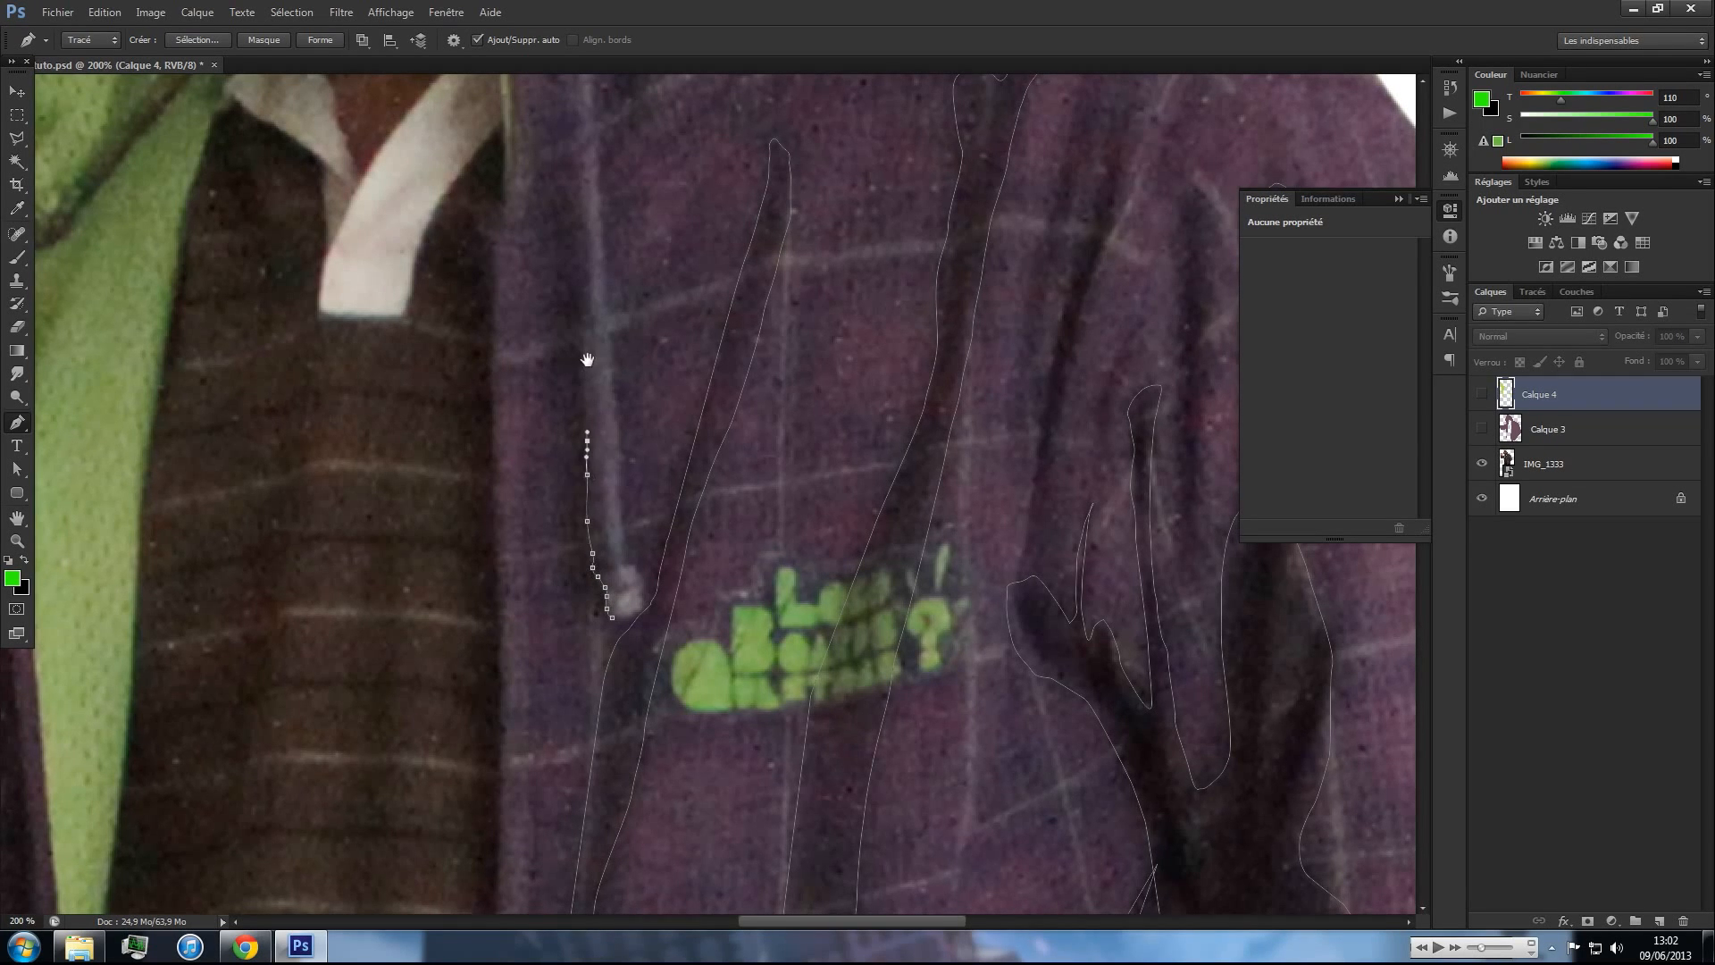
pyautogui.moveTo(587, 359); pyautogui.dragTo(602, 558)
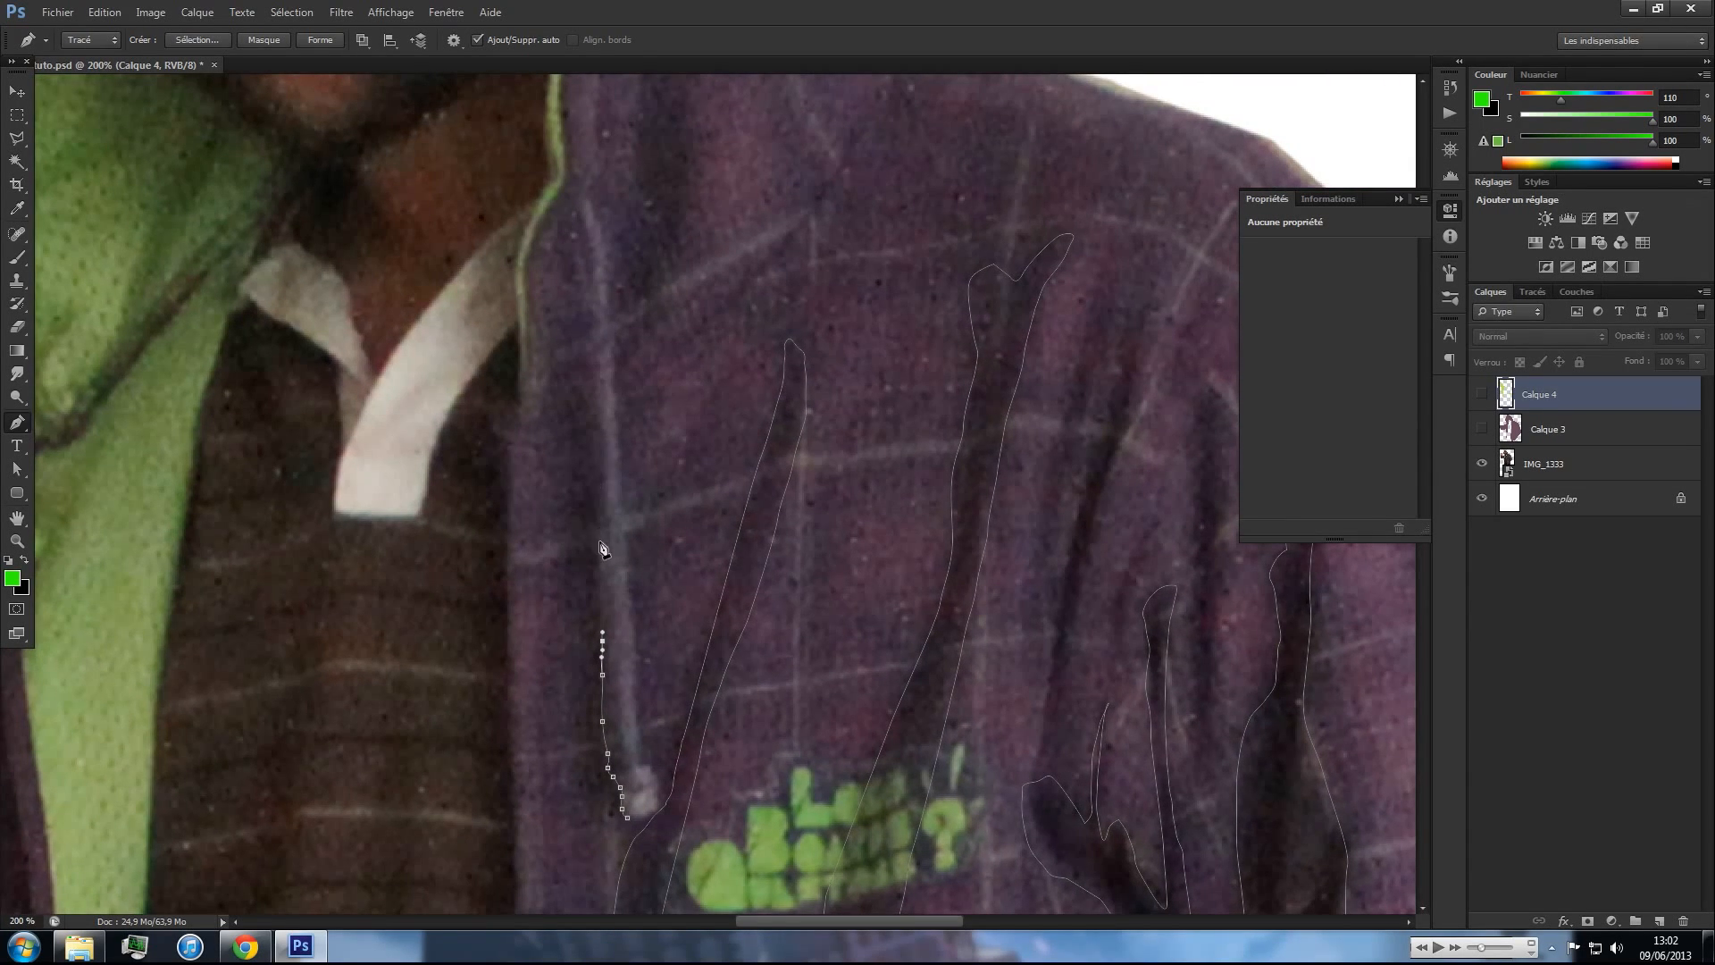
pyautogui.click(572, 387)
pyautogui.click(566, 415)
pyautogui.click(559, 456)
pyautogui.click(559, 489)
# - Trace the far edge of the drawstring shadow down to the cord's end and close the path
pyautogui.click(563, 689)
pyautogui.click(566, 717)
pyautogui.click(572, 755)
pyautogui.click(577, 796)
pyautogui.moveTo(586, 812); pyautogui.dragTo(598, 823)
pyautogui.click(624, 831)
pyautogui.hotkey('ctrl', 'z')
pyautogui.hotkey('ctrl', 'alt', 'z')
pyautogui.click(577, 815)
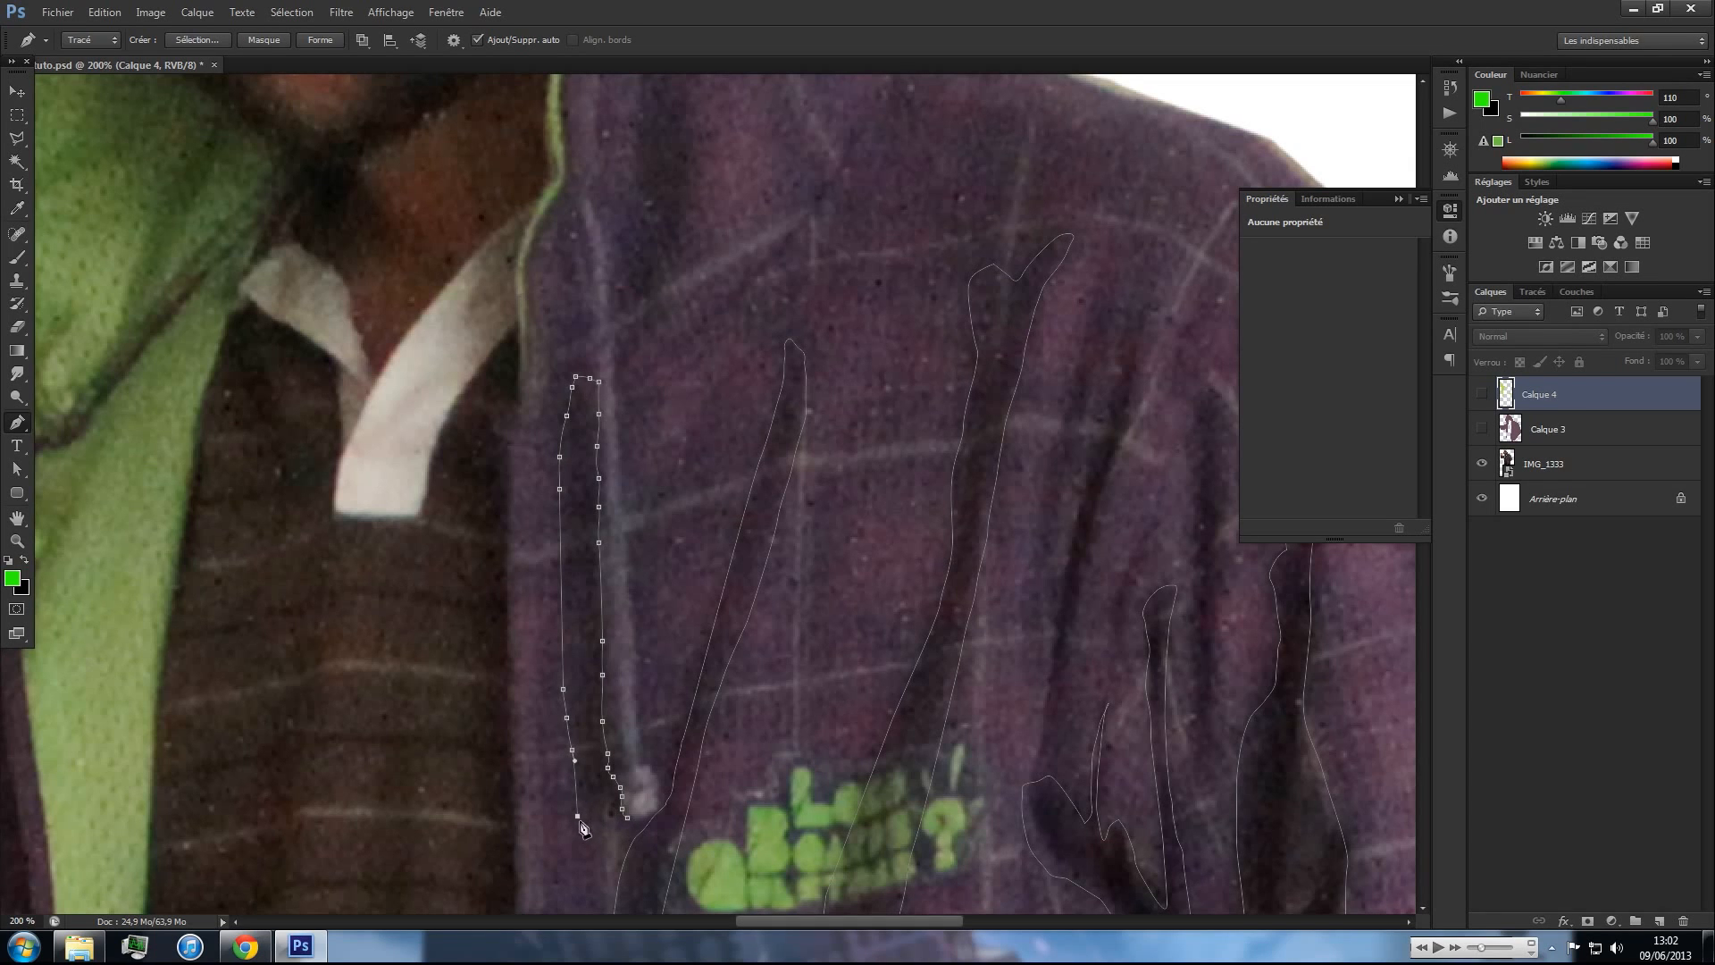
pyautogui.click(631, 822)
# - Outline the leaf-shaped shadow on the side of the hood above the drawstring as a closed path
pyautogui.scroll(4, 687, 347)
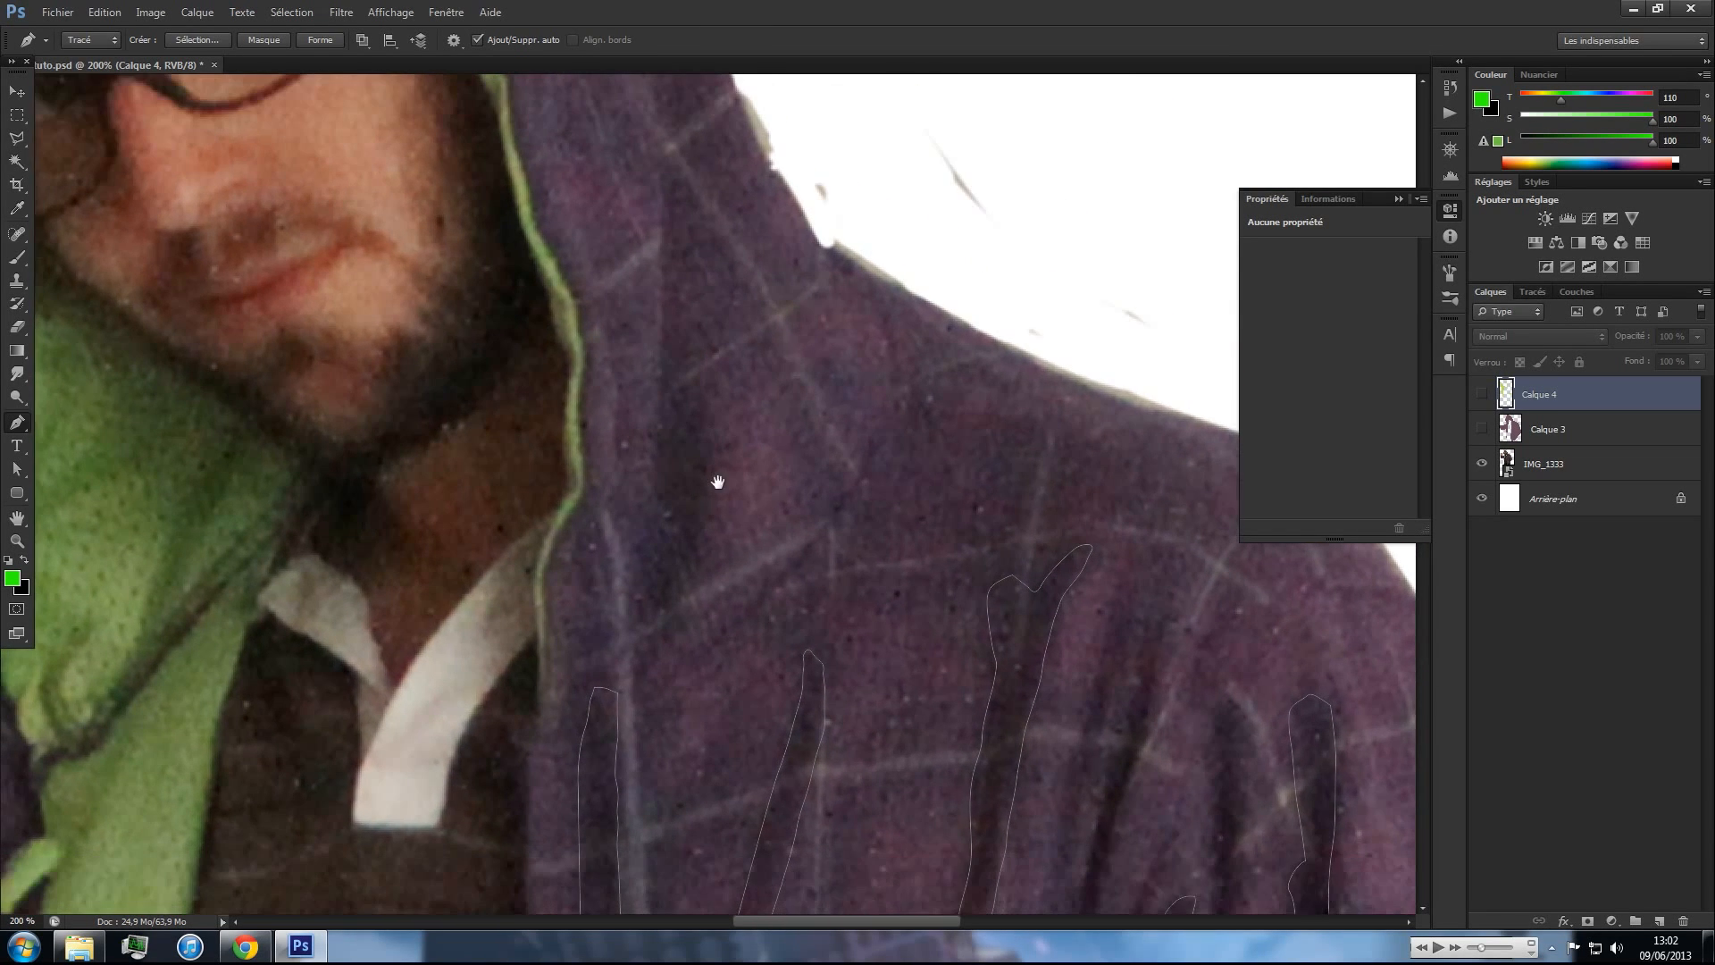
pyautogui.moveTo(650, 677); pyautogui.dragTo(689, 607)
pyautogui.moveTo(698, 580); pyautogui.dragTo(703, 564)
pyautogui.moveTo(705, 543); pyautogui.dragTo(714, 486)
pyautogui.moveTo(711, 451); pyautogui.dragTo(696, 407)
pyautogui.moveTo(690, 395); pyautogui.dragTo(671, 368)
pyautogui.moveTo(669, 362); pyautogui.dragTo(668, 352)
pyautogui.click(660, 298)
pyautogui.click(654, 430)
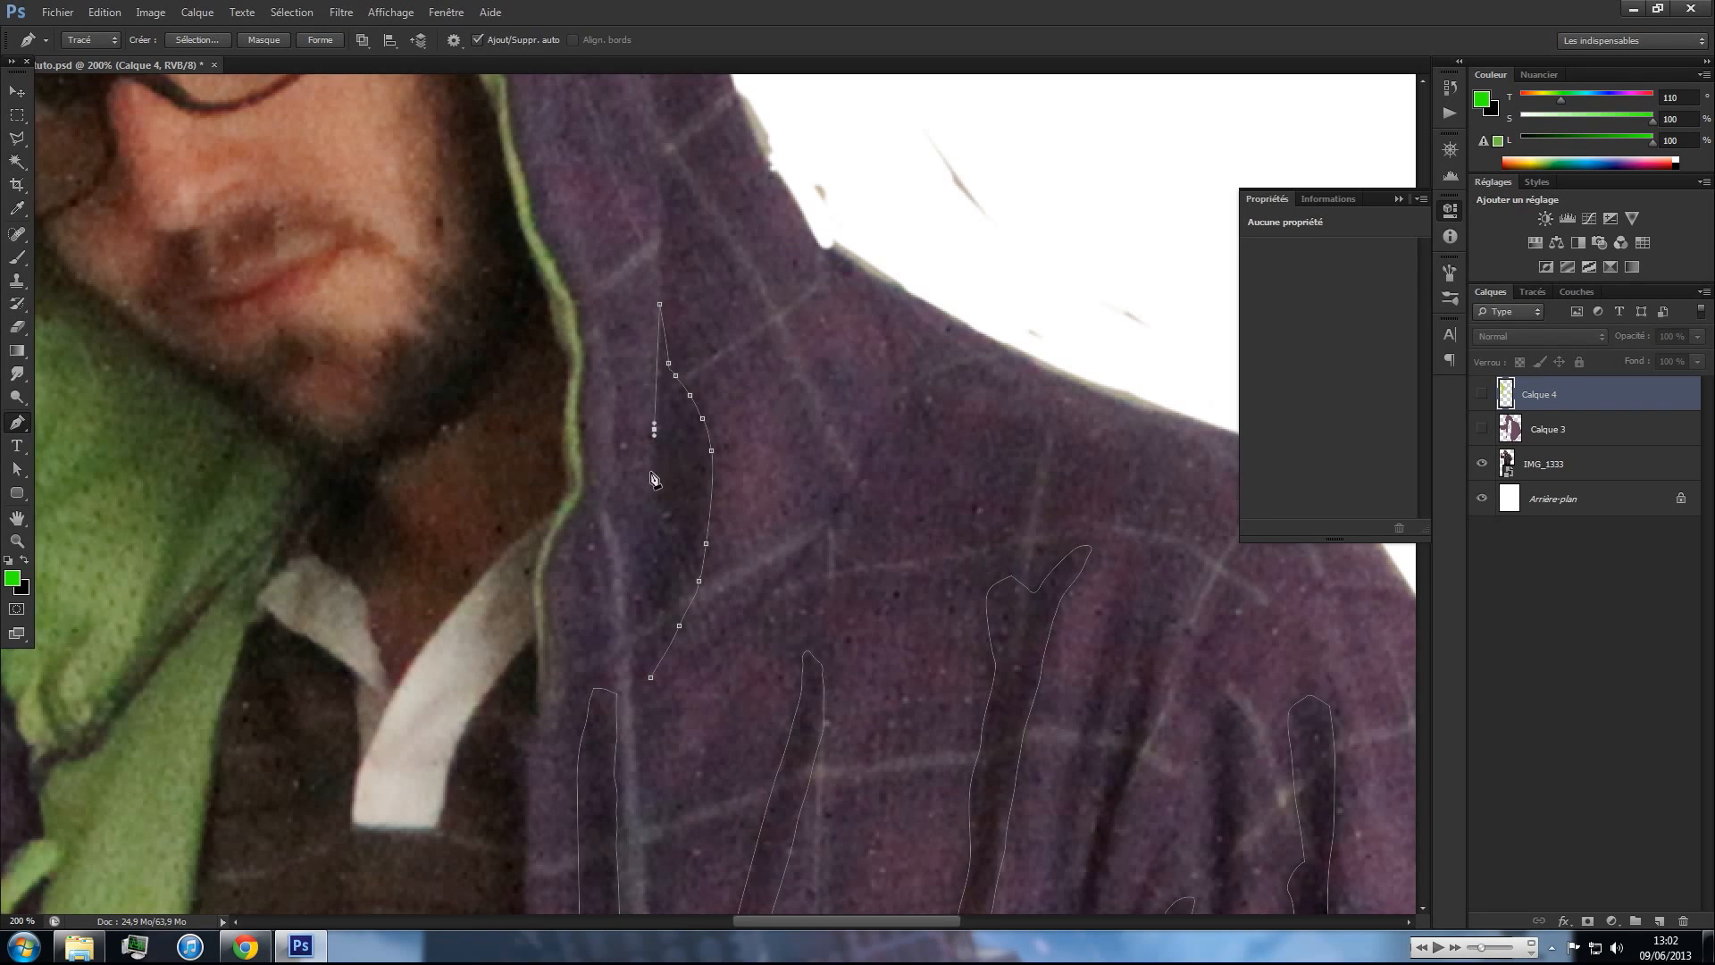
pyautogui.moveTo(646, 528); pyautogui.dragTo(633, 562)
pyautogui.moveTo(650, 675); pyautogui.dragTo(645, 688)
# - Outline the narrow slanted fold on the upper chest near the shoulder as a closed path
pyautogui.press('space')
pyautogui.moveTo(970, 637); pyautogui.dragTo(218, 292)
pyautogui.moveTo(748, 593); pyautogui.dragTo(708, 651)
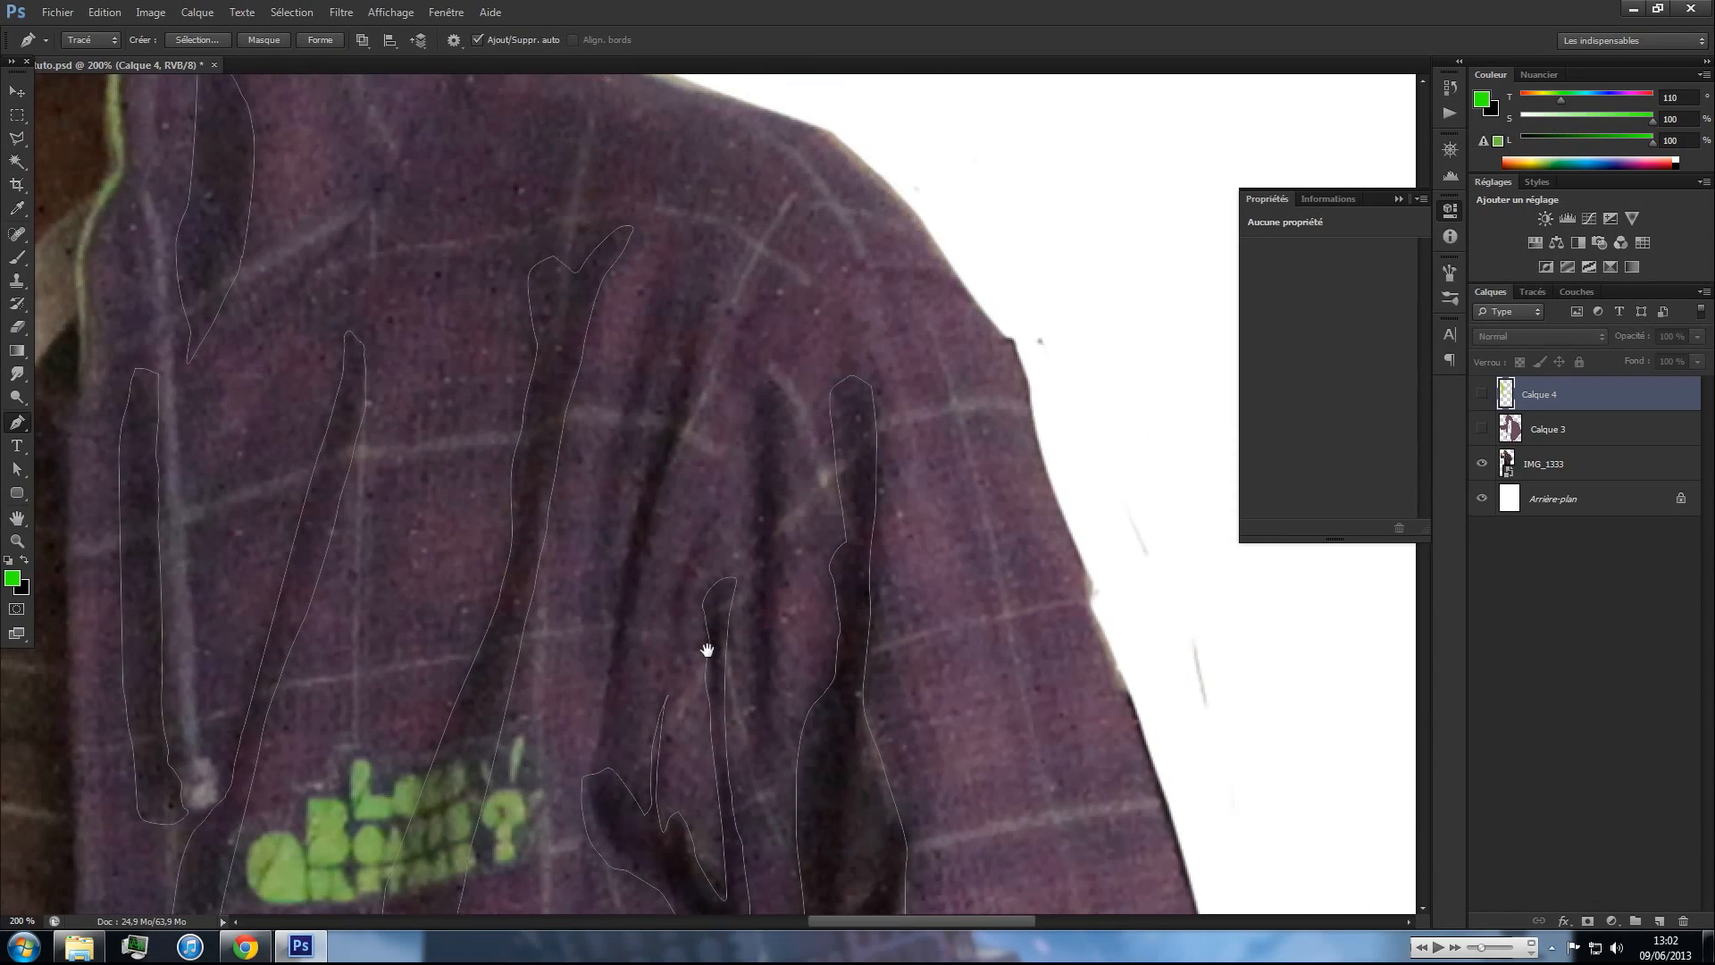
pyautogui.click(641, 426)
pyautogui.click(628, 483)
pyautogui.click(619, 526)
pyautogui.click(603, 479)
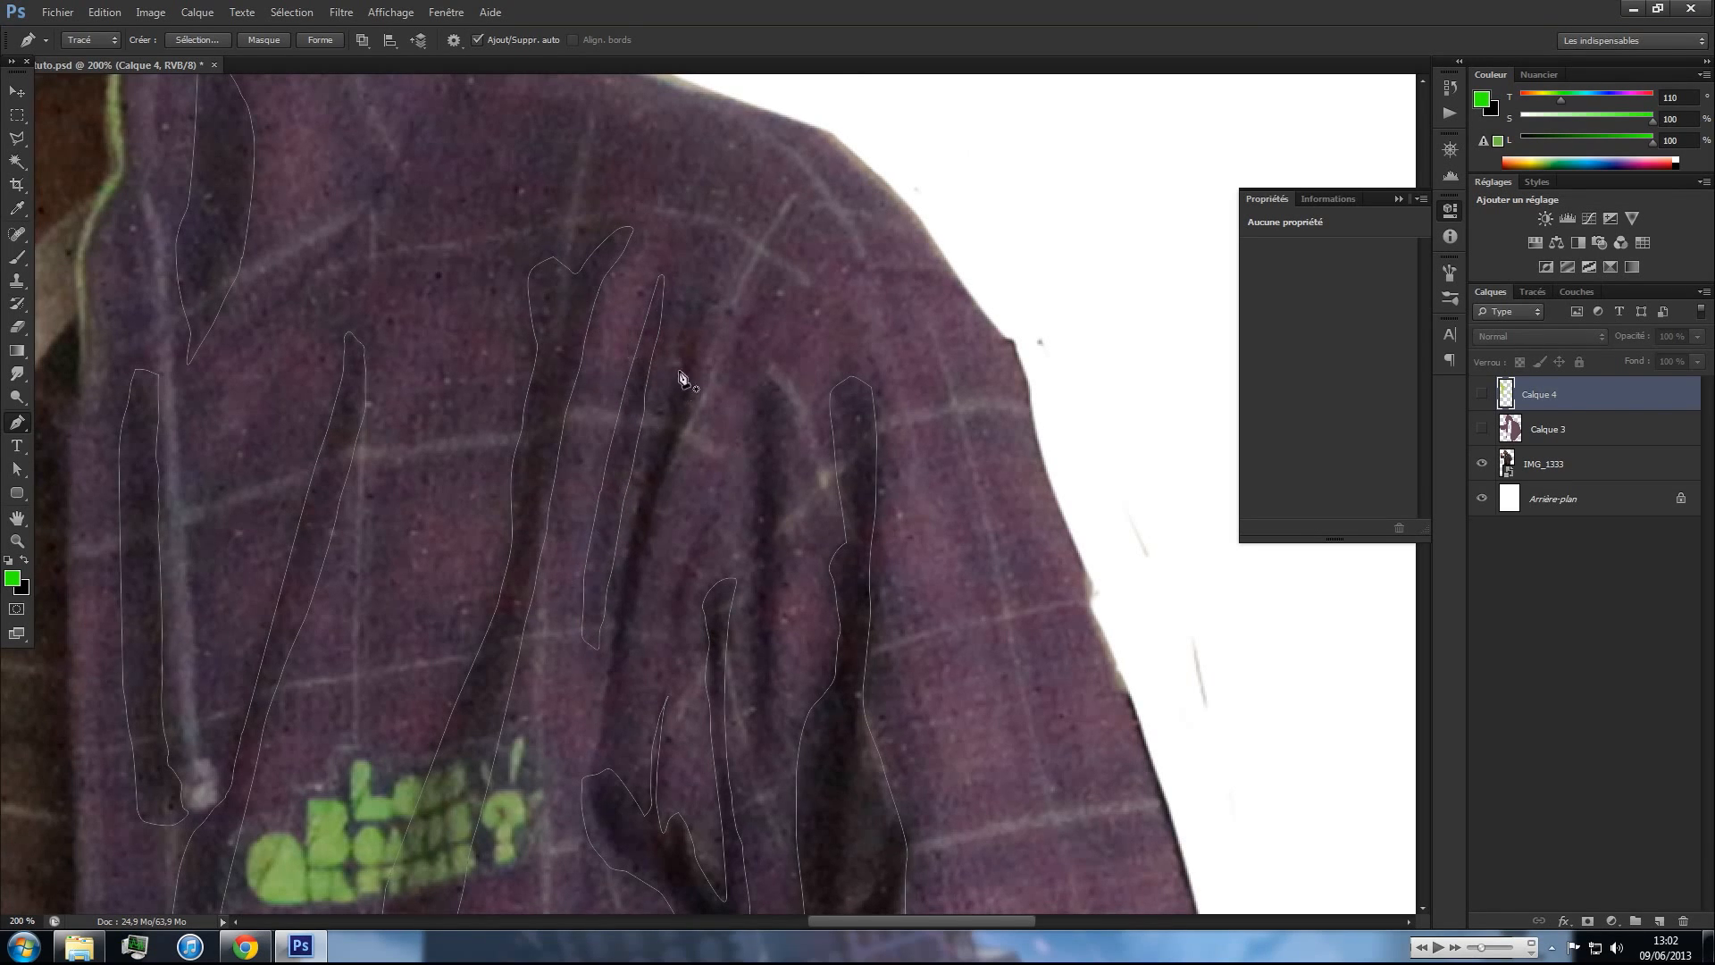
# - Outline the longer dark slanted fold next to it, from the shoulder down to the armpit shadow, as a closed path
pyautogui.click(716, 270)
pyautogui.moveTo(720, 292); pyautogui.dragTo(717, 306)
pyautogui.click(626, 667)
pyautogui.moveTo(624, 693)
pyautogui.mouseDown()
pyautogui.moveTo(619, 722)
pyautogui.moveTo(603, 710)
pyautogui.mouseUp()
pyautogui.click(607, 693)
pyautogui.click(610, 669)
pyautogui.click(615, 646)
pyautogui.click(641, 501)
pyautogui.moveTo(646, 467); pyautogui.dragTo(648, 449)
pyautogui.moveTo(658, 419); pyautogui.dragTo(663, 401)
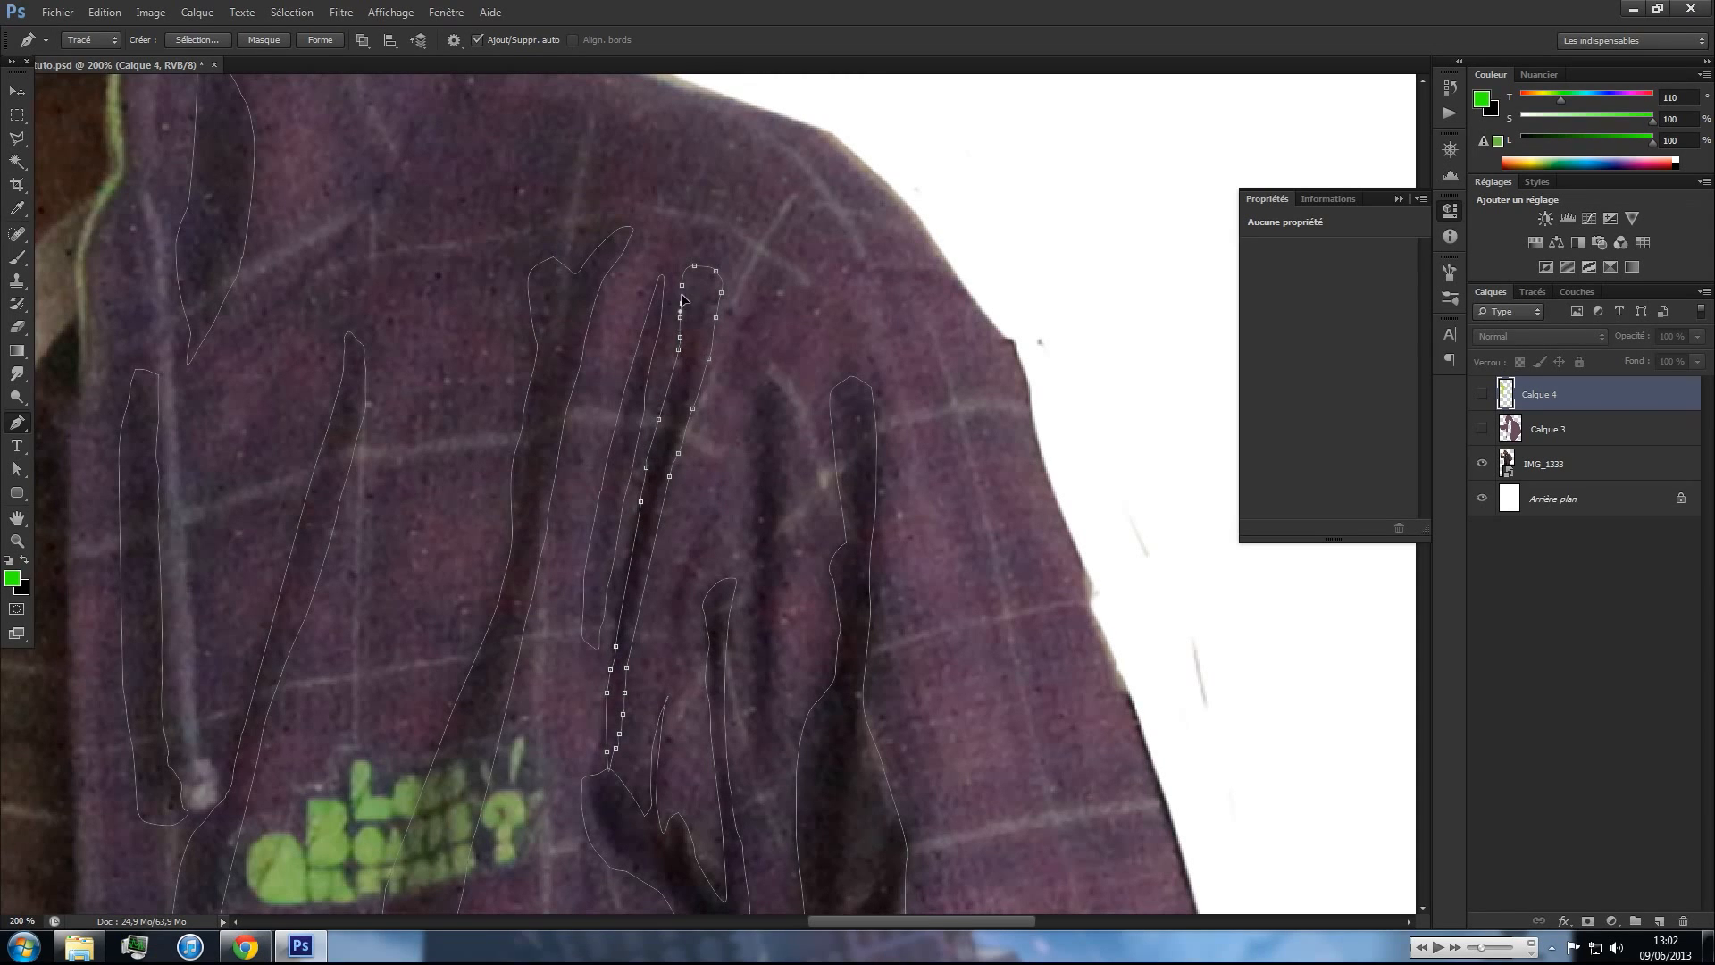
pyautogui.click(682, 291)
# - Outline the vertical shoulder fold between the slanted fold and the armhole shadow as a closed path
pyautogui.click(756, 393)
pyautogui.click(784, 461)
pyautogui.moveTo(778, 507); pyautogui.dragTo(776, 518)
pyautogui.click(776, 540)
pyautogui.click(763, 750)
pyautogui.click(755, 598)
pyautogui.click(755, 562)
pyautogui.click(753, 510)
pyautogui.moveTo(753, 479); pyautogui.dragTo(749, 468)
pyautogui.moveTo(752, 438); pyautogui.dragTo(750, 430)
pyautogui.click(756, 395)
# - Examine the outlined jacket shadows from the shoulder down the front and back up to the hood
pyautogui.moveTo(760, 590); pyautogui.dragTo(734, 277)
pyautogui.moveTo(773, 530); pyautogui.dragTo(768, 469)
pyautogui.moveTo(779, 665); pyautogui.dragTo(701, 367)
pyautogui.moveTo(741, 482); pyautogui.dragTo(1001, 325)
pyautogui.moveTo(858, 502); pyautogui.dragTo(703, 582)
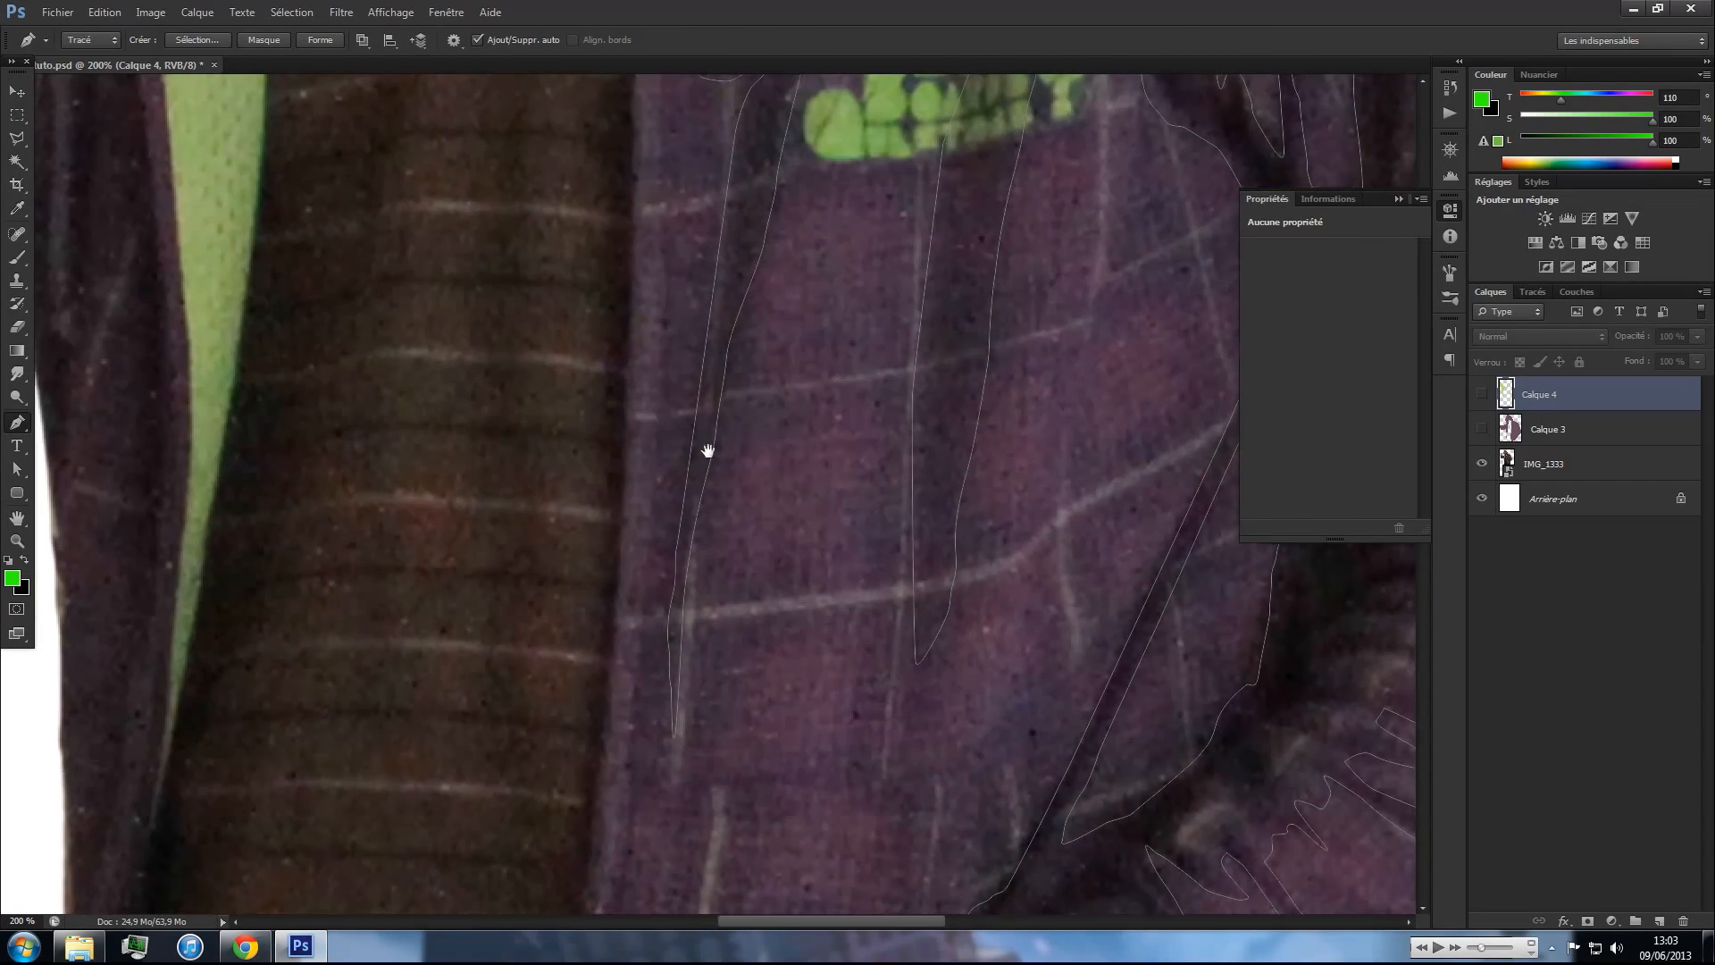
pyautogui.moveTo(786, 429); pyautogui.dragTo(655, 459)
pyautogui.moveTo(679, 340); pyautogui.dragTo(667, 525)
pyautogui.moveTo(652, 340); pyautogui.dragTo(727, 558)
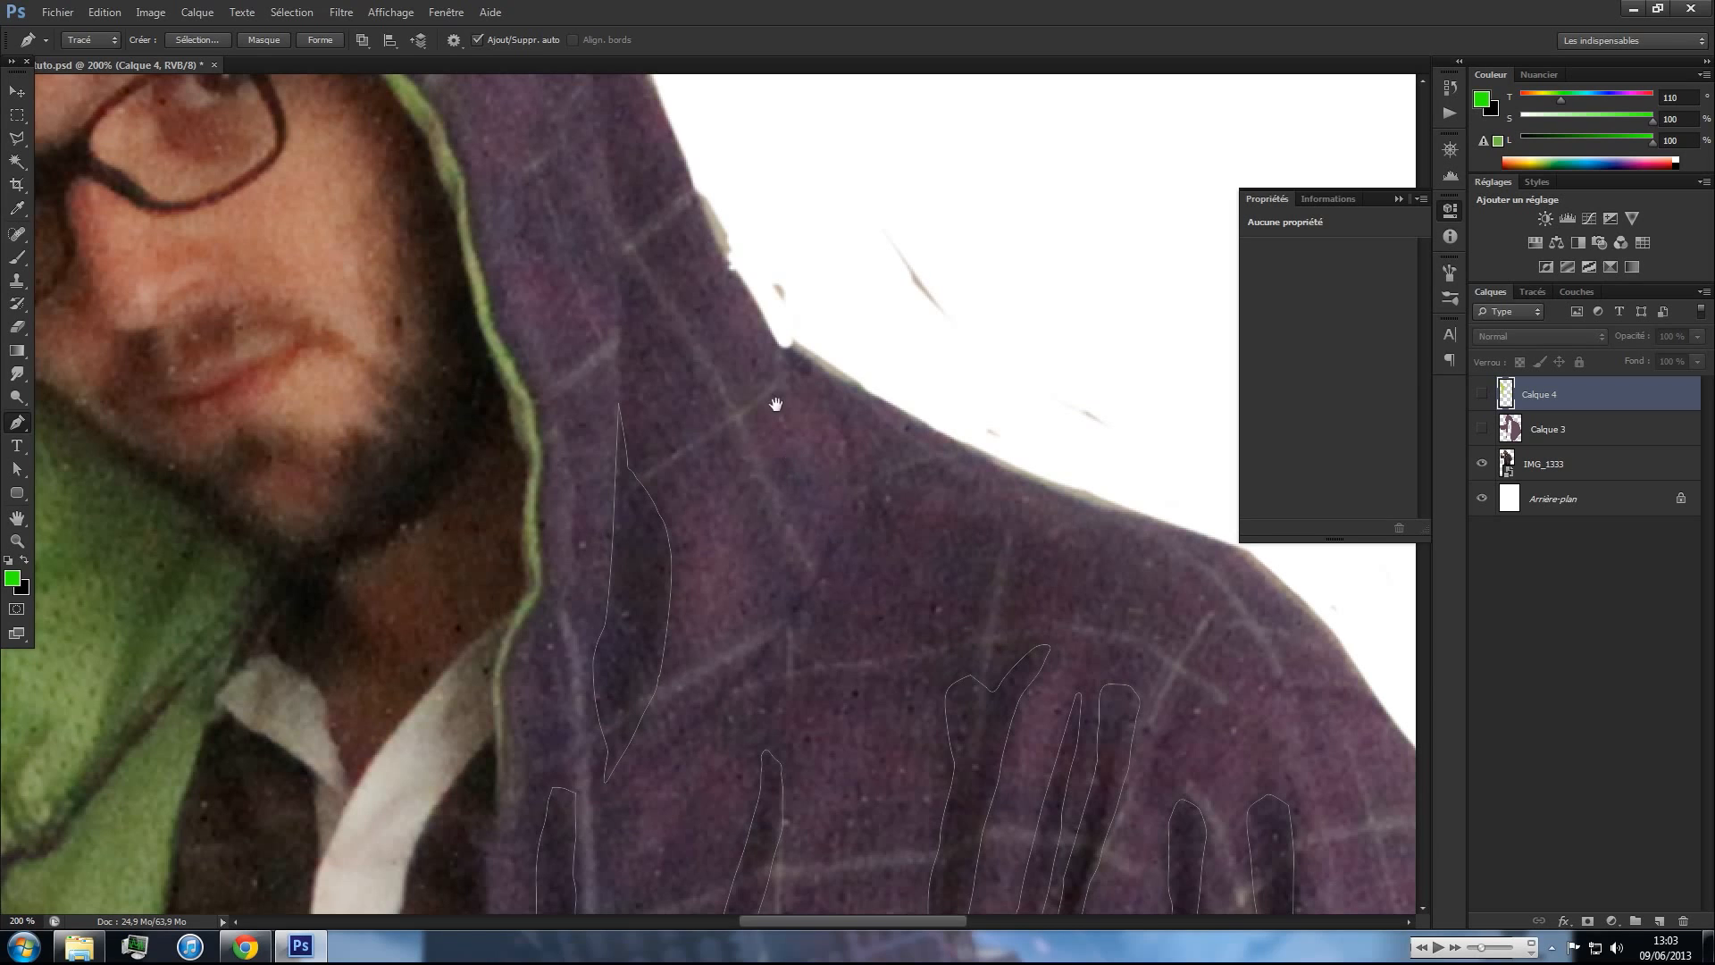
# - Outline the thin curved crease where the base of the hood meets the shoulder as a closed path
pyautogui.click(793, 371)
pyautogui.moveTo(711, 702); pyautogui.dragTo(669, 734)
pyautogui.click(636, 761)
pyautogui.click(809, 601)
pyautogui.moveTo(842, 538); pyautogui.dragTo(860, 508)
pyautogui.click(852, 475)
pyautogui.moveTo(845, 414); pyautogui.dragTo(828, 391)
# - Start a path at the hood's peak and trace the jagged edge of the shadow down toward the face opening
pyautogui.moveTo(784, 402); pyautogui.dragTo(807, 570)
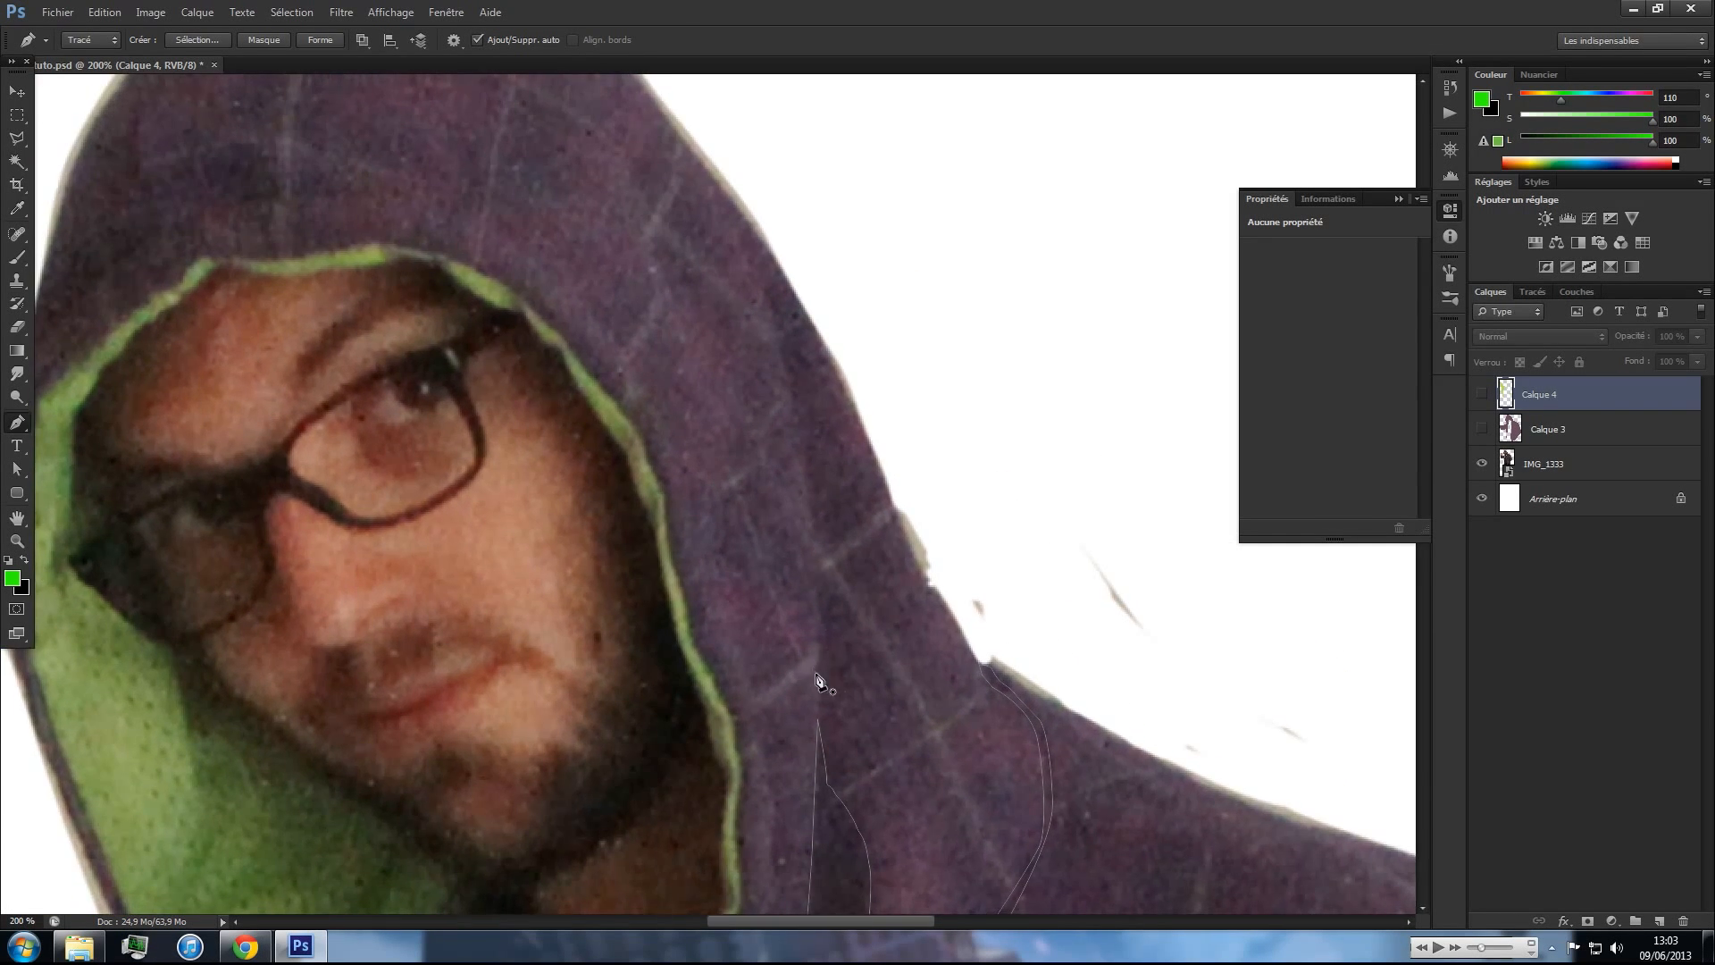
pyautogui.moveTo(805, 597); pyautogui.dragTo(846, 406)
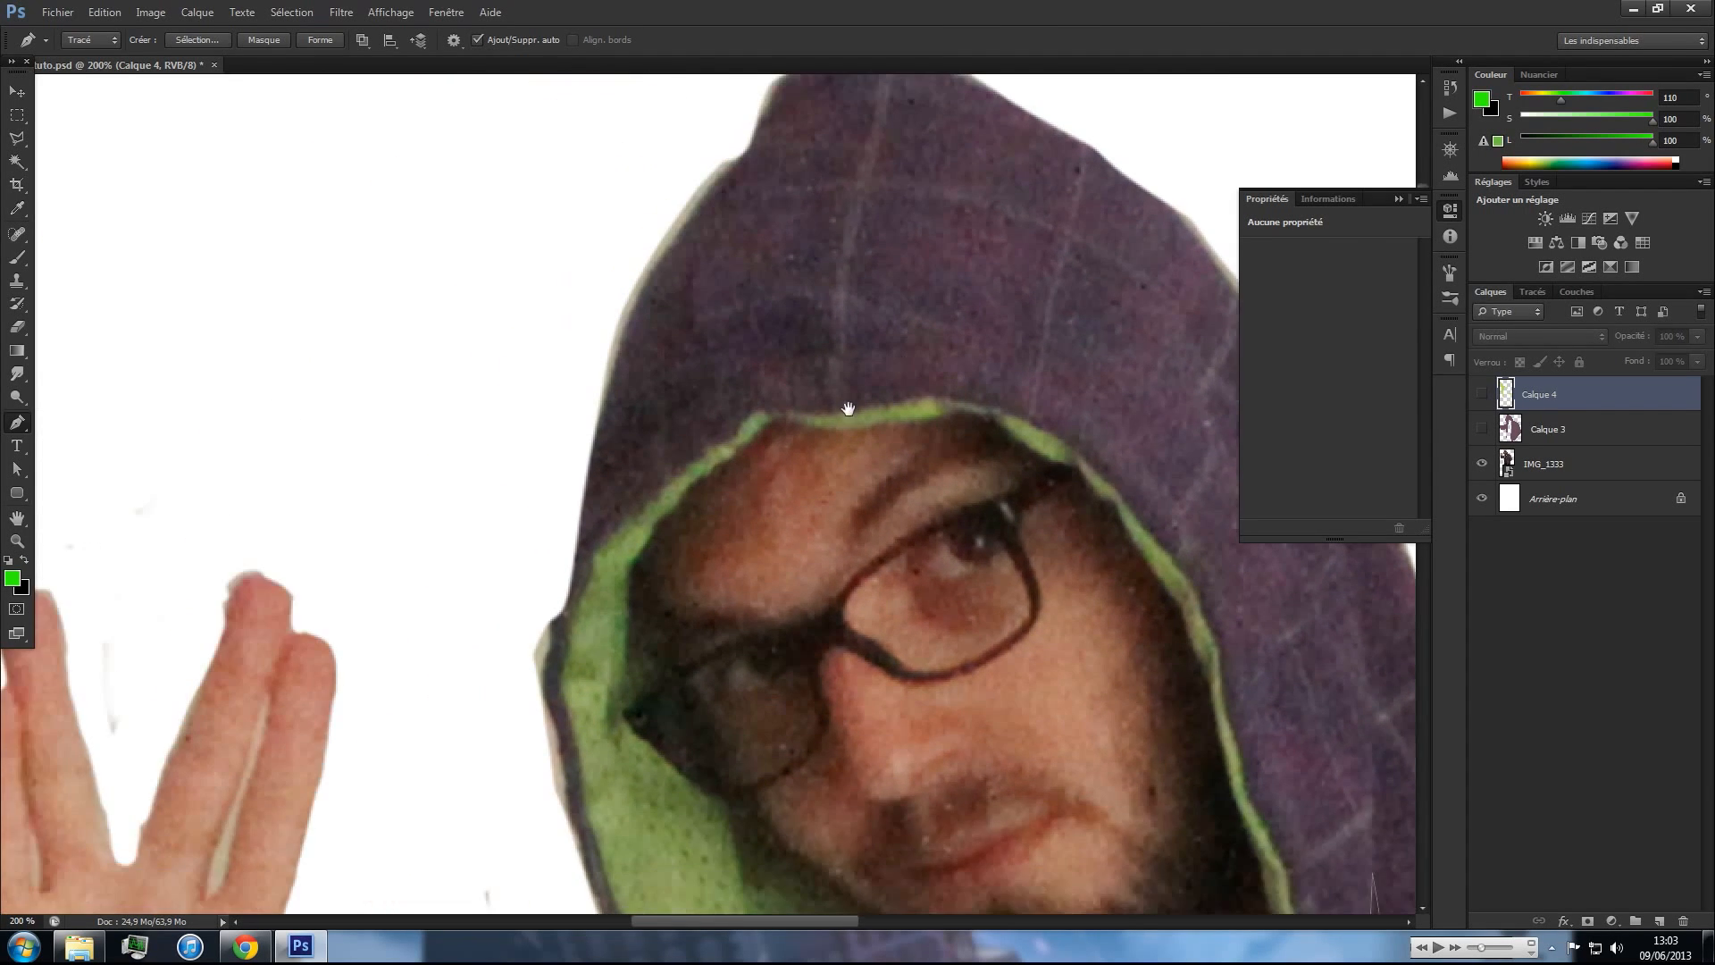
pyautogui.moveTo(816, 173); pyautogui.dragTo(762, 304)
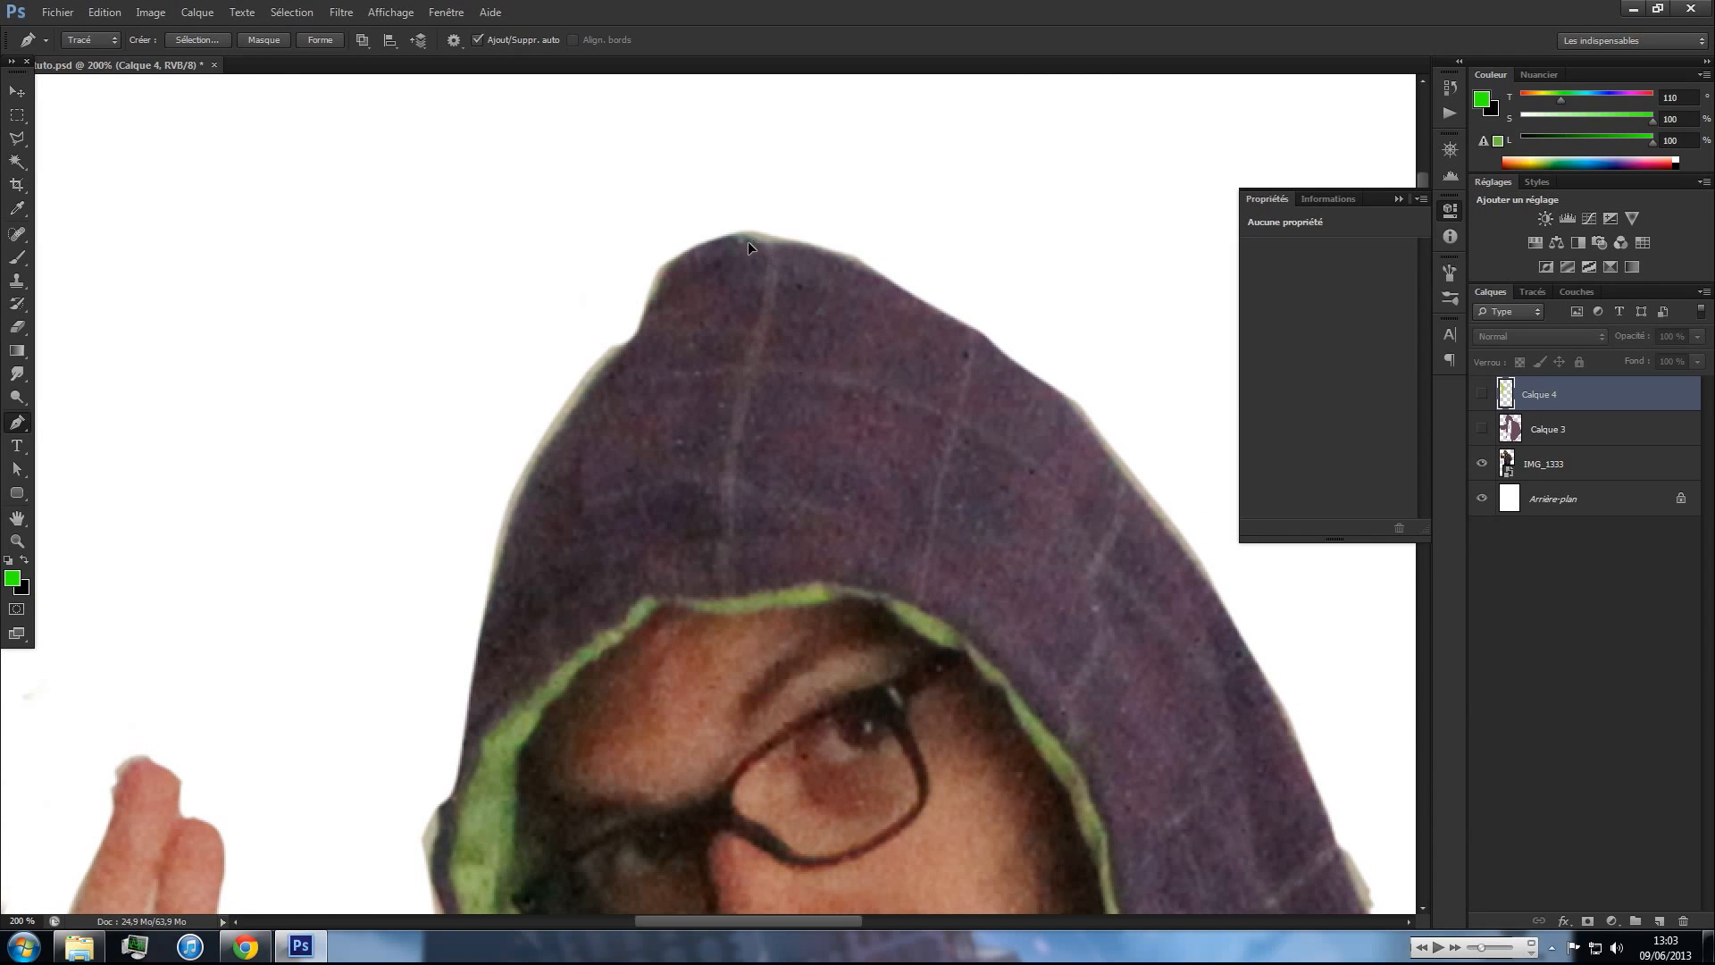
pyautogui.moveTo(673, 352); pyautogui.dragTo(664, 364)
pyautogui.click(781, 531)
pyautogui.click(775, 530)
pyautogui.moveTo(694, 541); pyautogui.dragTo(682, 542)
pyautogui.moveTo(668, 547); pyautogui.dragTo(652, 547)
# - Continue the hood shadow path down along the outer edge of the green lining
pyautogui.moveTo(630, 608); pyautogui.dragTo(749, 454)
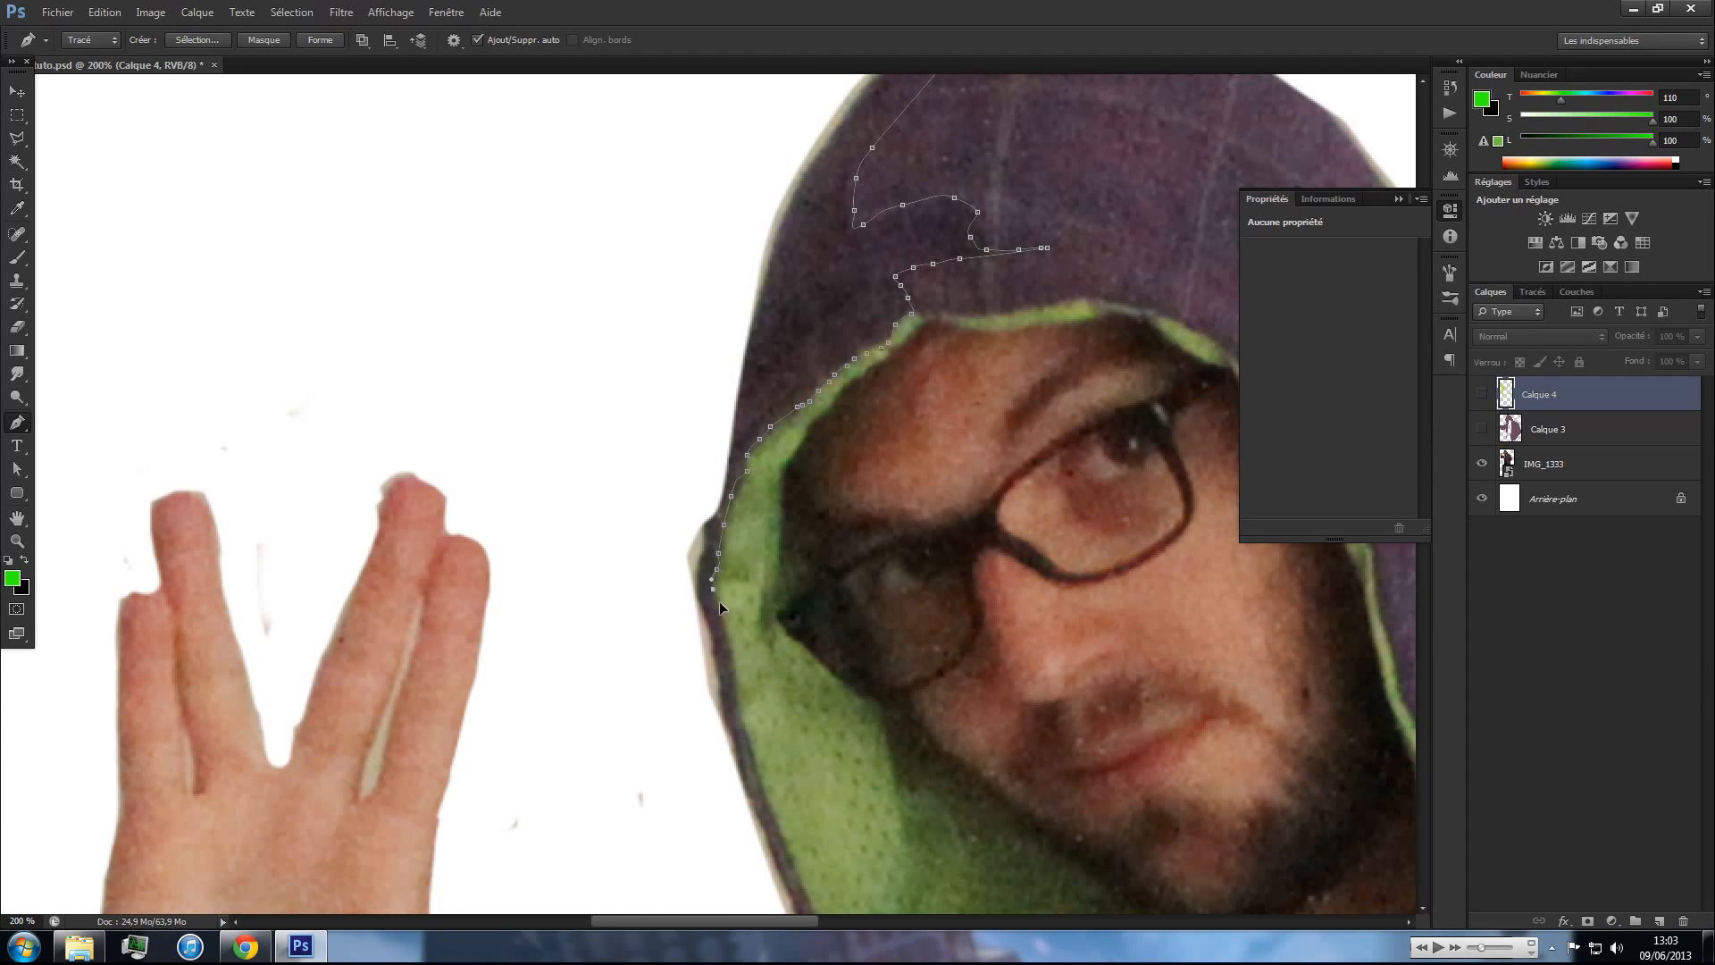
pyautogui.moveTo(761, 767); pyautogui.dragTo(729, 441)
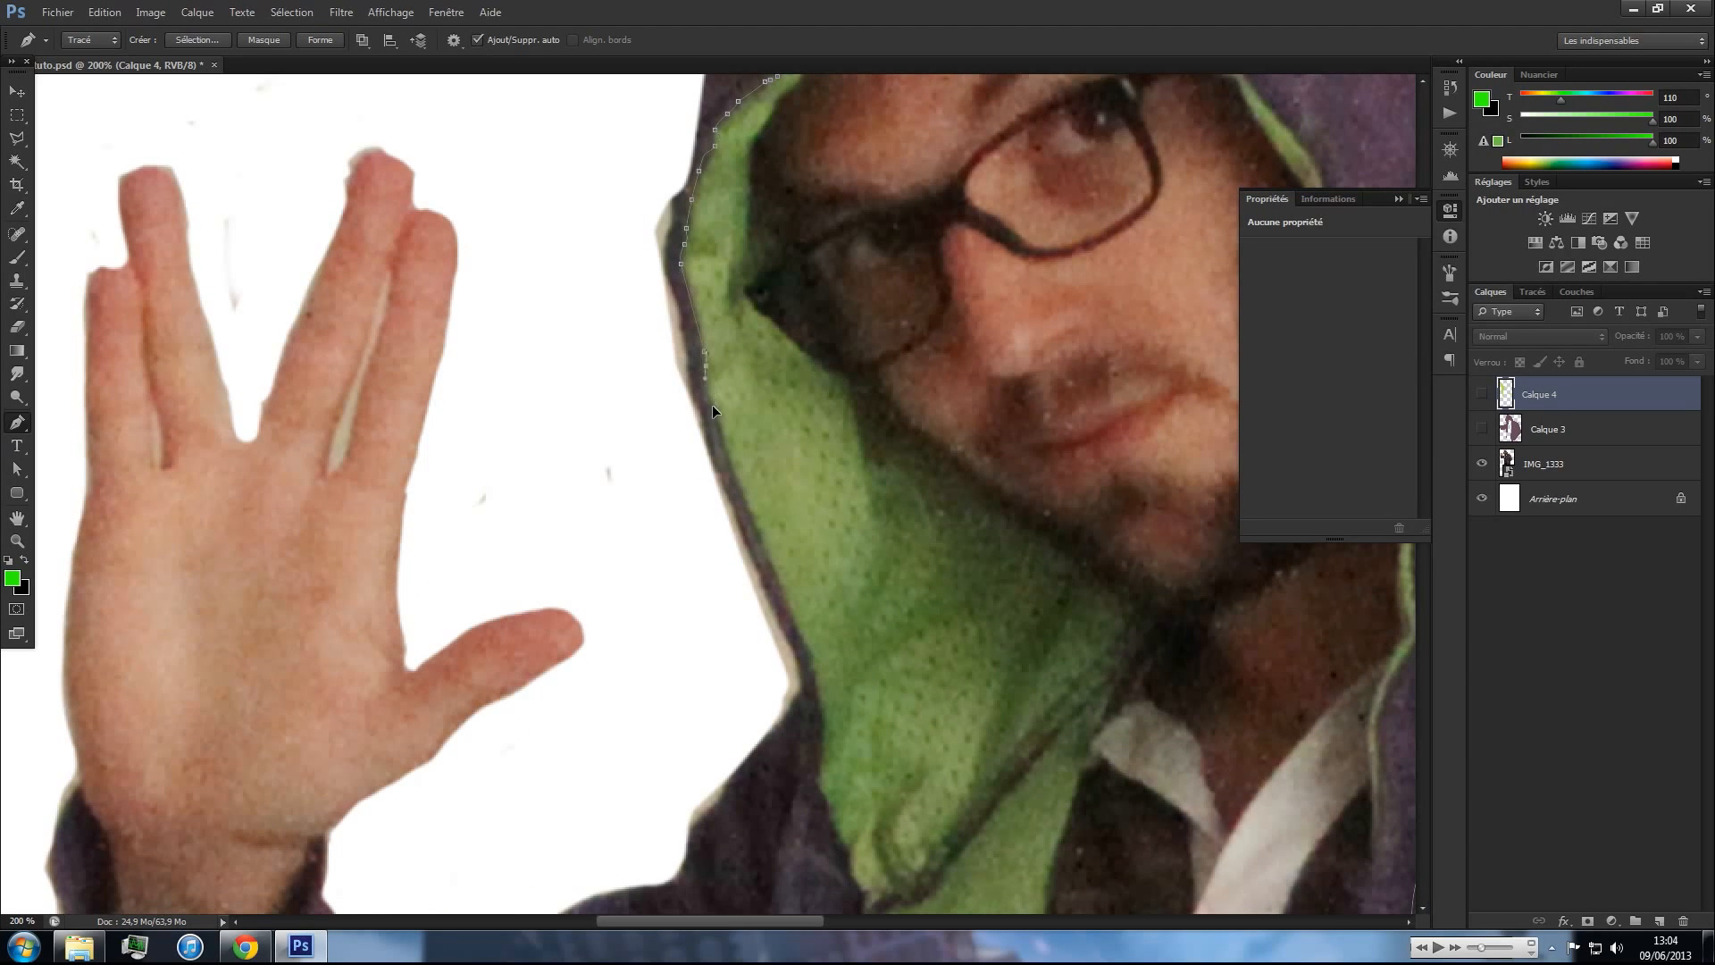
pyautogui.moveTo(810, 645); pyautogui.dragTo(798, 481)
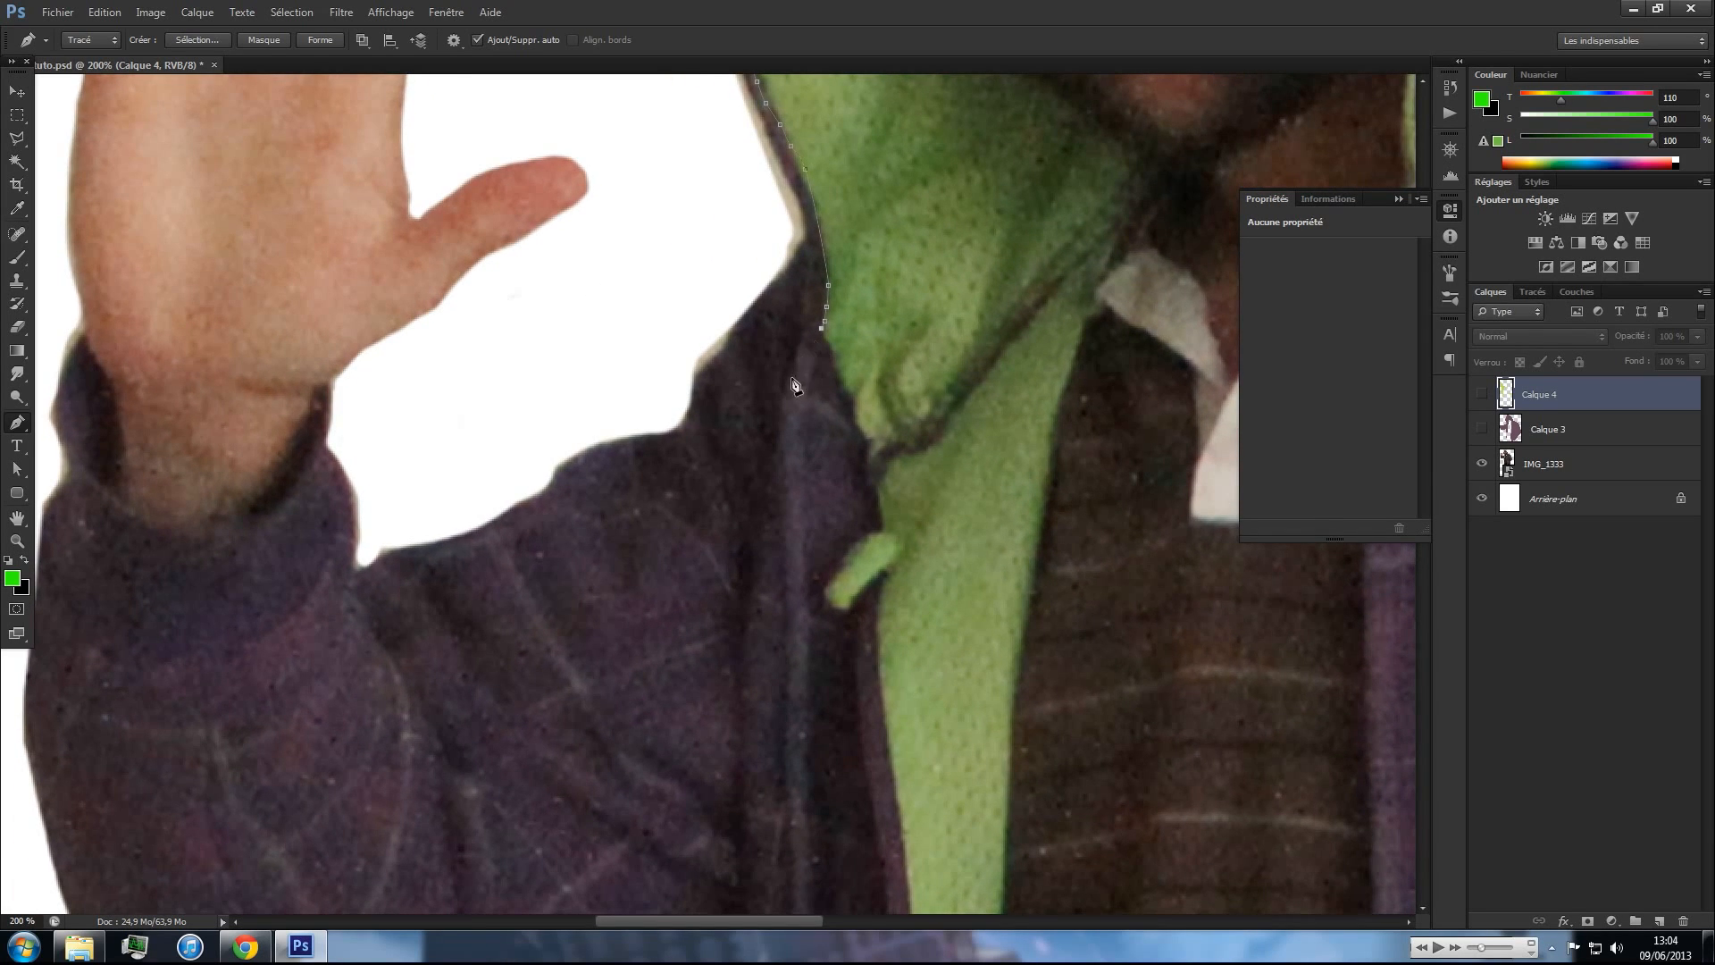
# - Extend the hood shadow path from the lining down the jacket front beside the green drawstring end
pyautogui.click(776, 470)
pyautogui.click(778, 496)
pyautogui.click(781, 519)
pyautogui.click(787, 546)
pyautogui.click(791, 569)
pyautogui.click(792, 612)
pyautogui.click(785, 645)
pyautogui.click(787, 671)
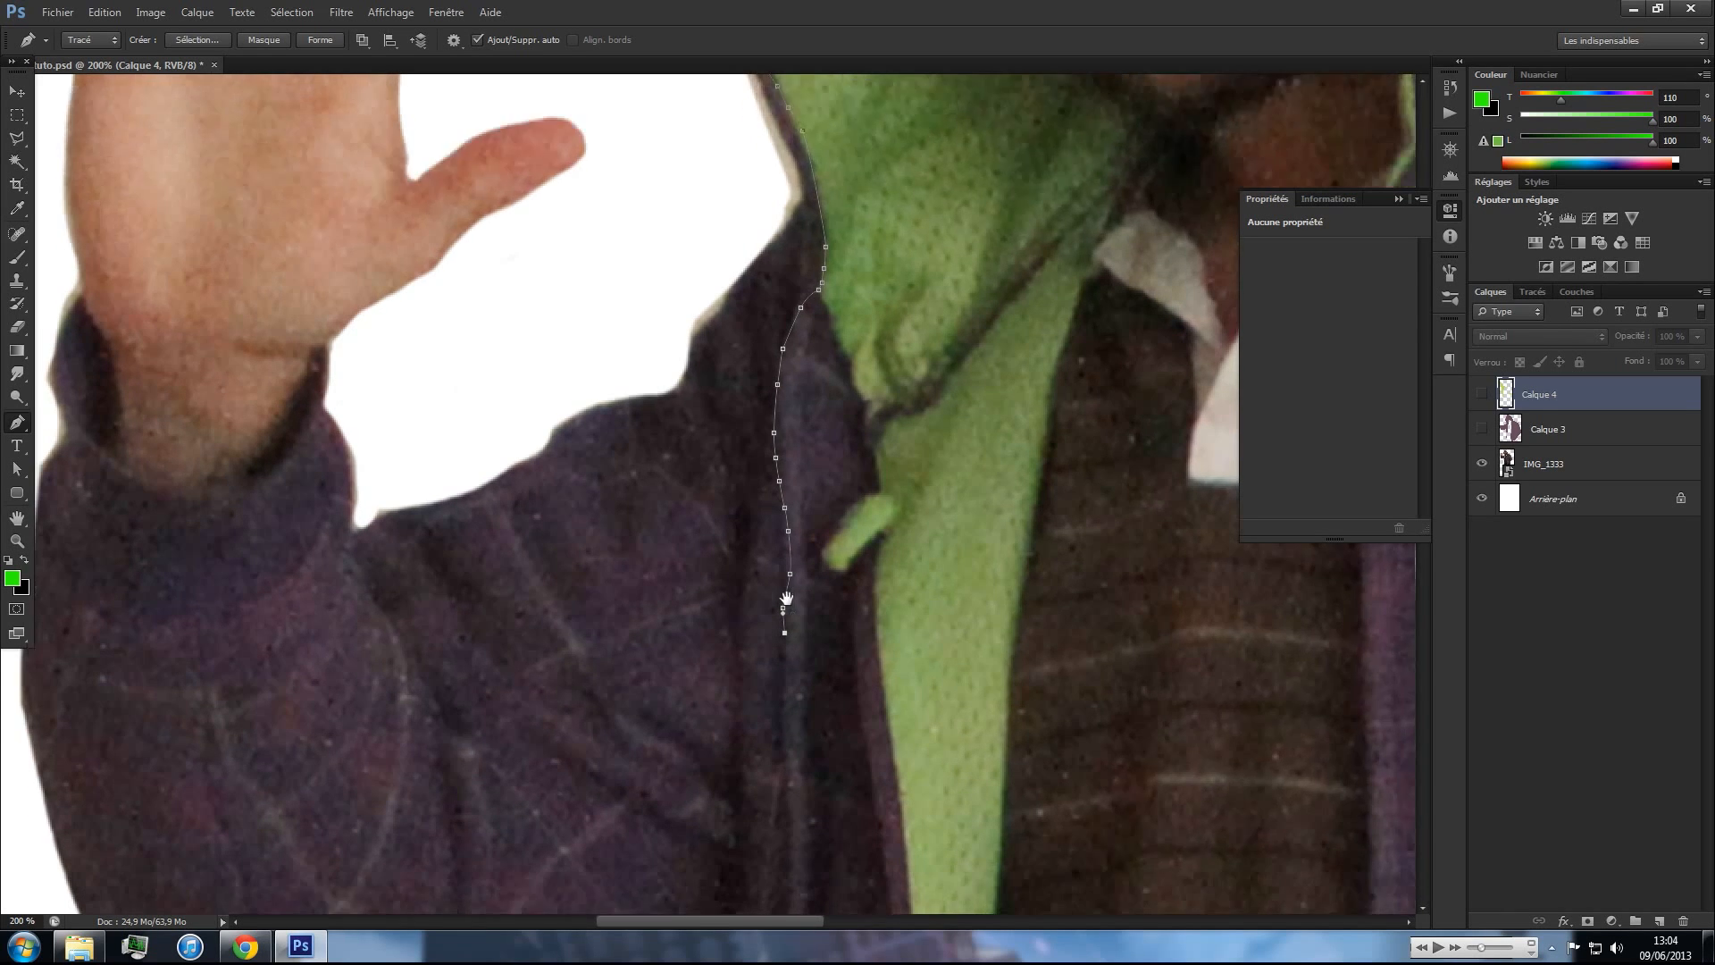
# - Turn the hood shadow path at its narrow lower tip and trace the other edge back up the jacket front
pyautogui.scroll(-5, 790, 714)
pyautogui.click(788, 600)
pyautogui.click(786, 580)
pyautogui.moveTo(777, 526); pyautogui.dragTo(778, 519)
pyautogui.moveTo(777, 503); pyautogui.dragTo(777, 496)
pyautogui.moveTo(779, 366); pyautogui.dragTo(779, 354)
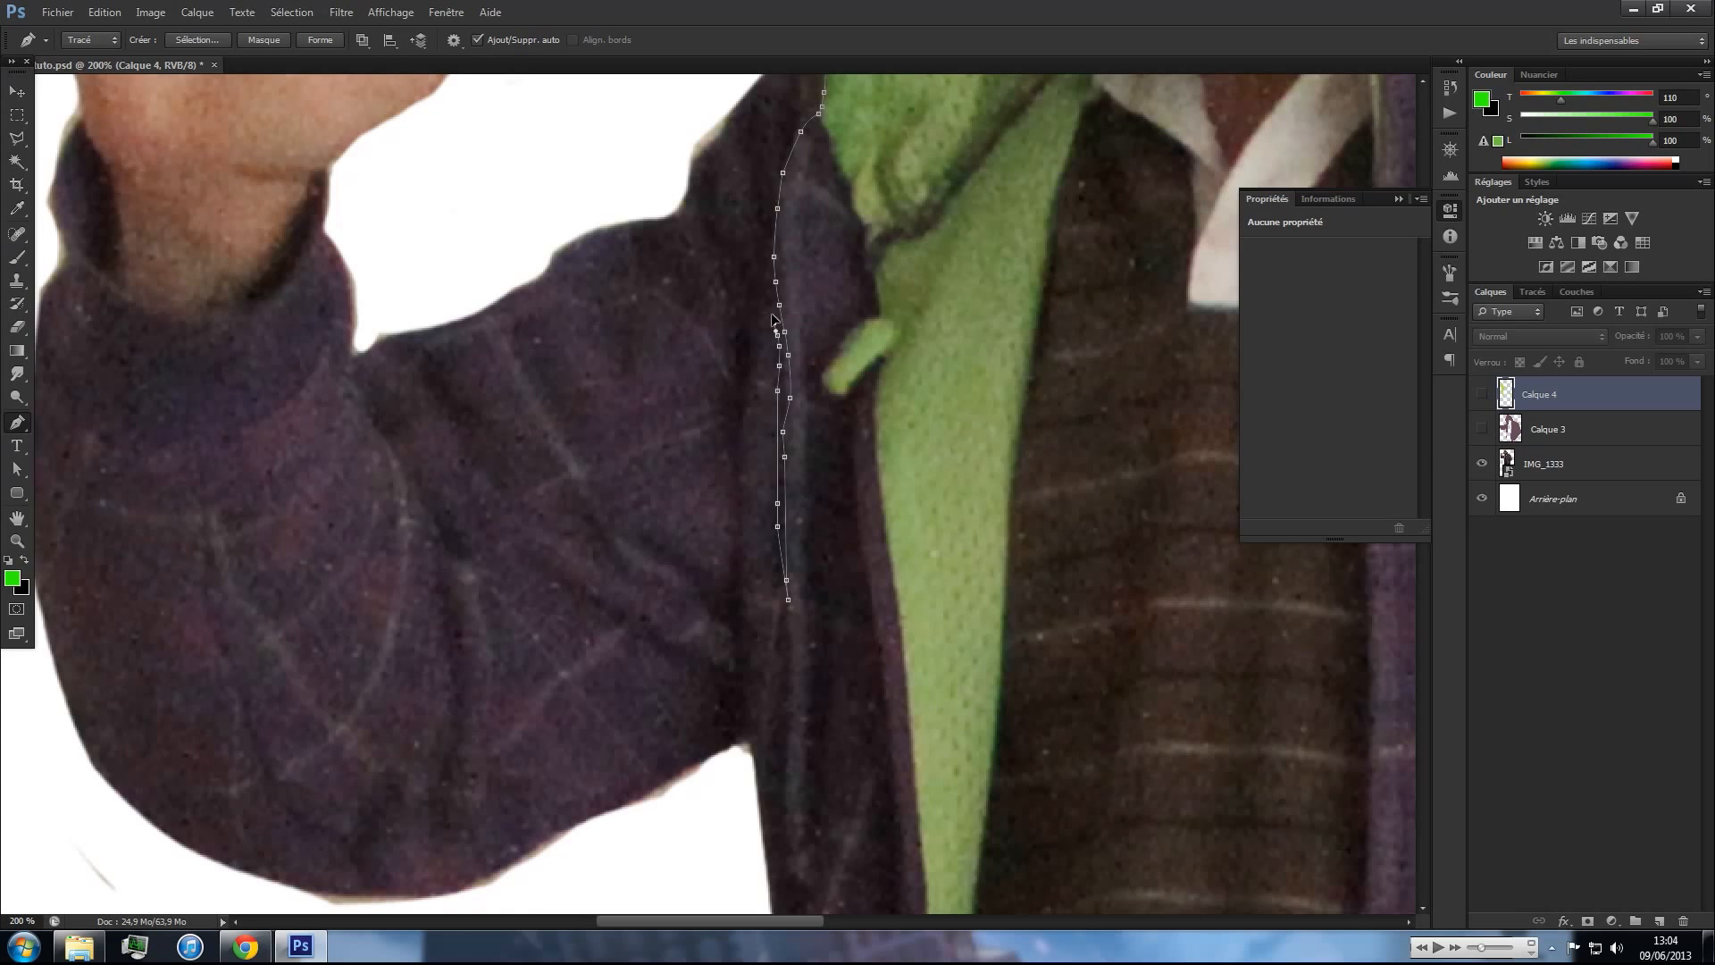
pyautogui.moveTo(752, 416); pyautogui.dragTo(738, 577)
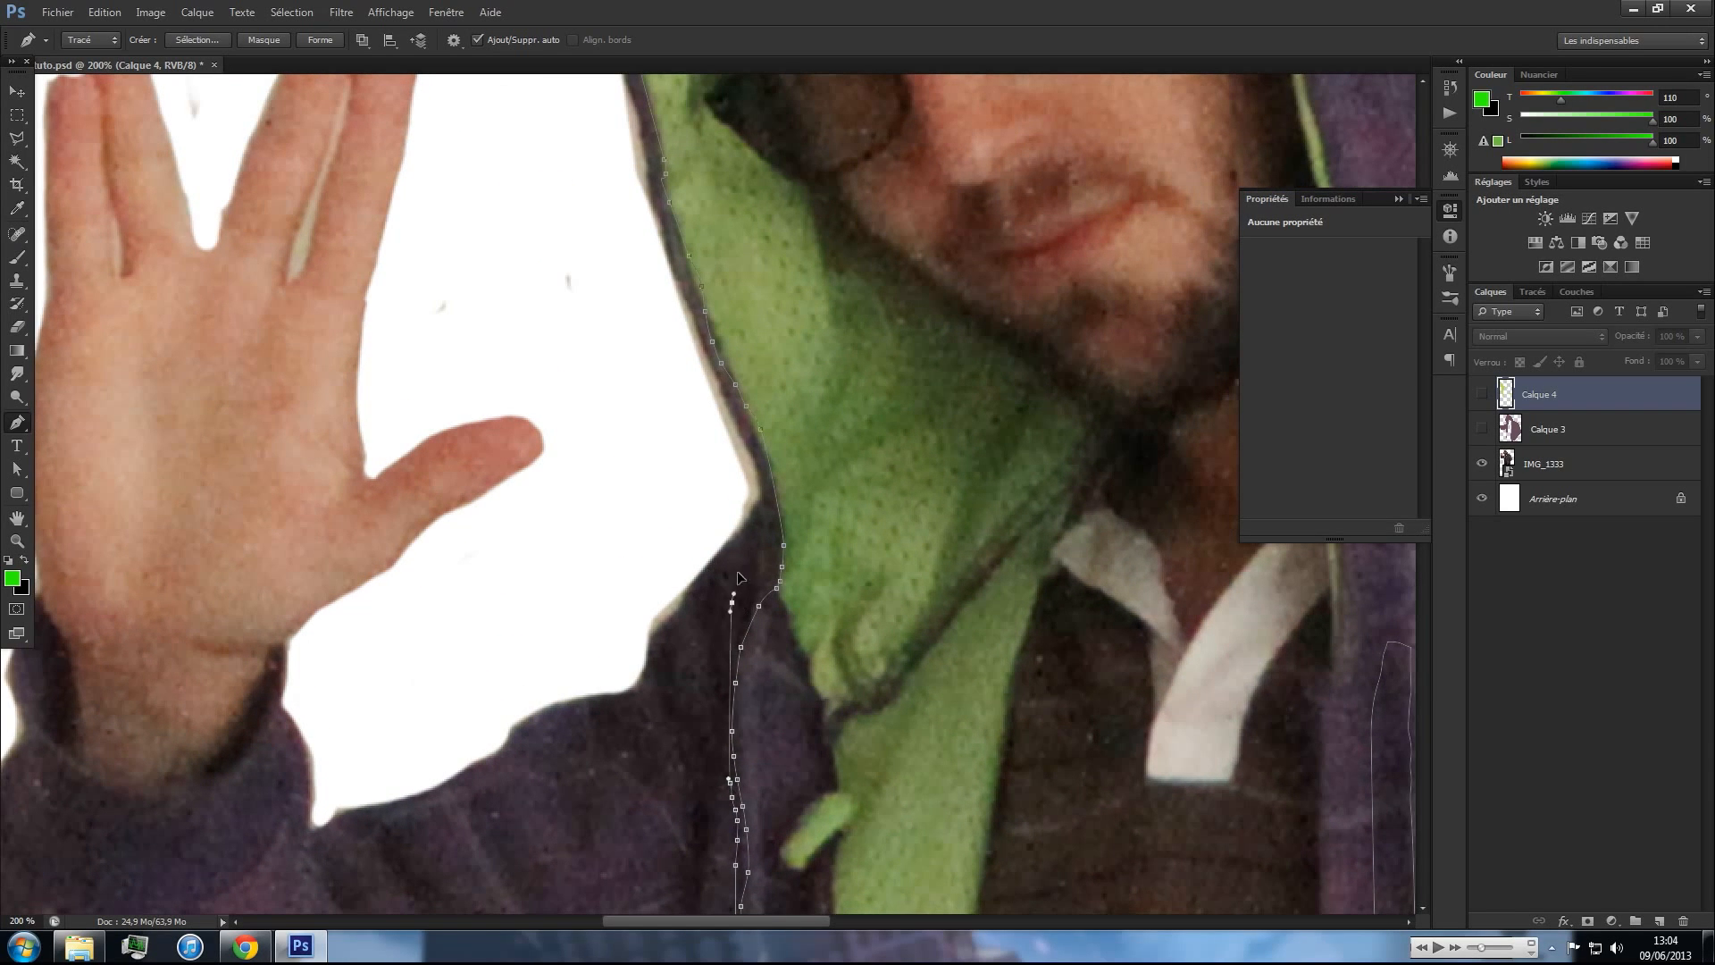
# - Route the path around the outside of the hood's silhouette and close it at the hood's peak
pyautogui.scroll(10, 625, 482)
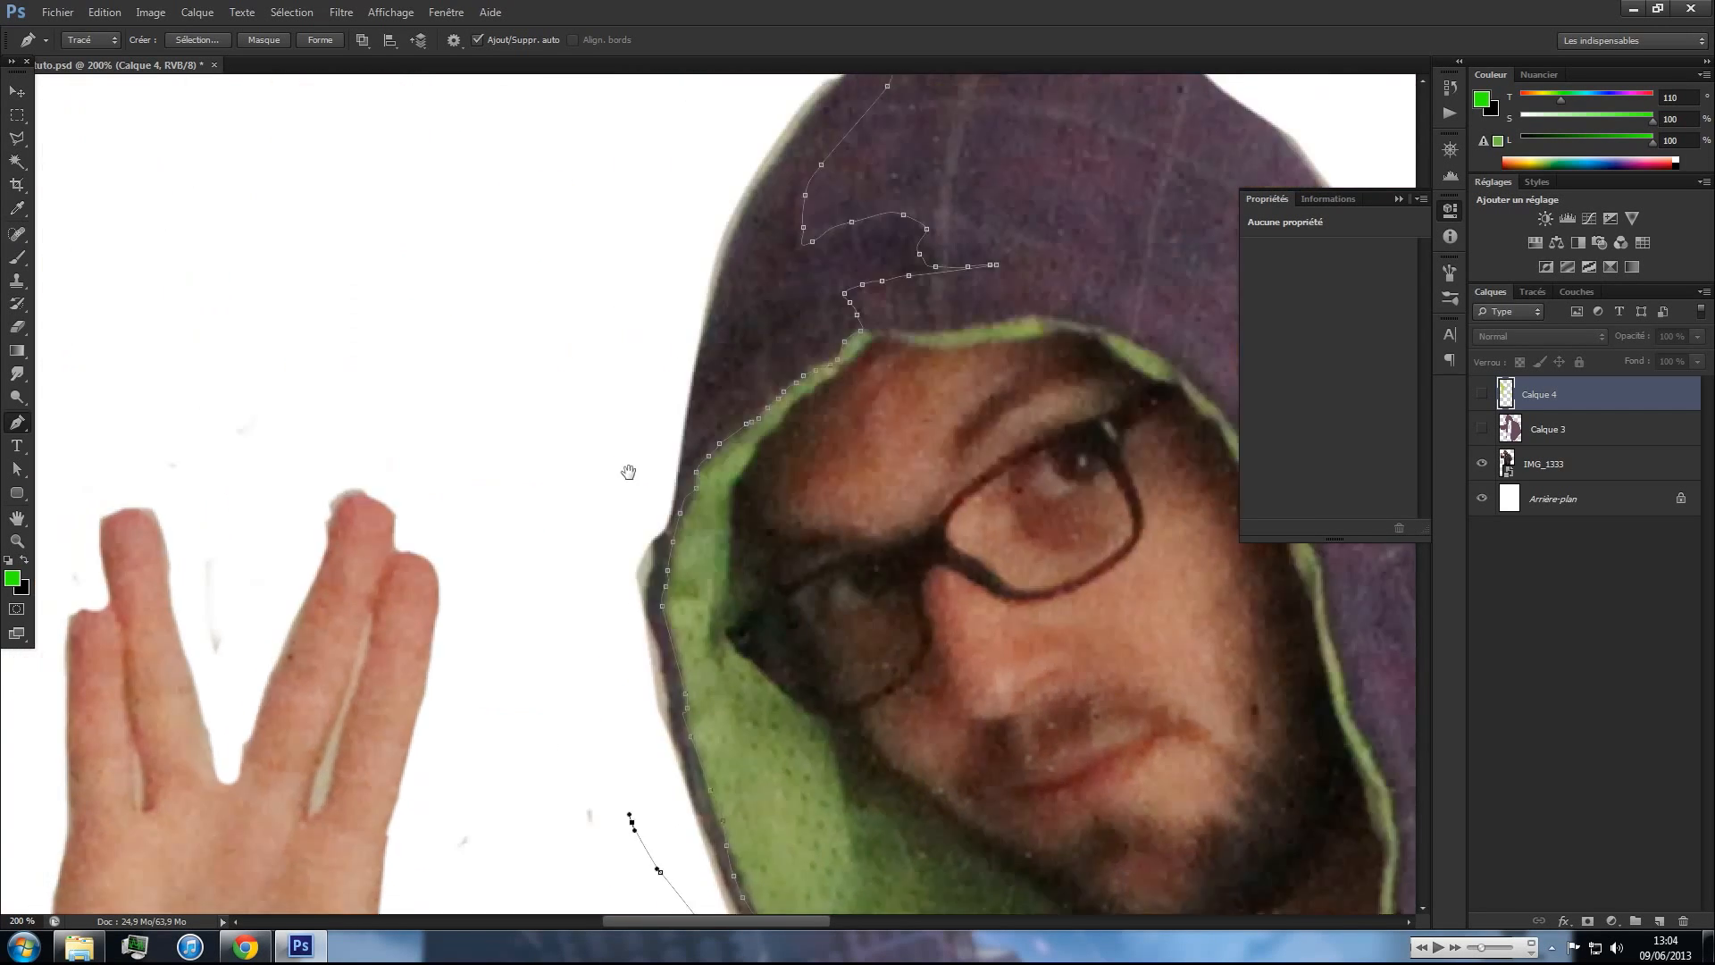
pyautogui.moveTo(601, 493); pyautogui.dragTo(641, 407)
pyautogui.click(639, 408)
pyautogui.click(684, 347)
pyautogui.click(758, 292)
pyautogui.moveTo(824, 254); pyautogui.dragTo(834, 247)
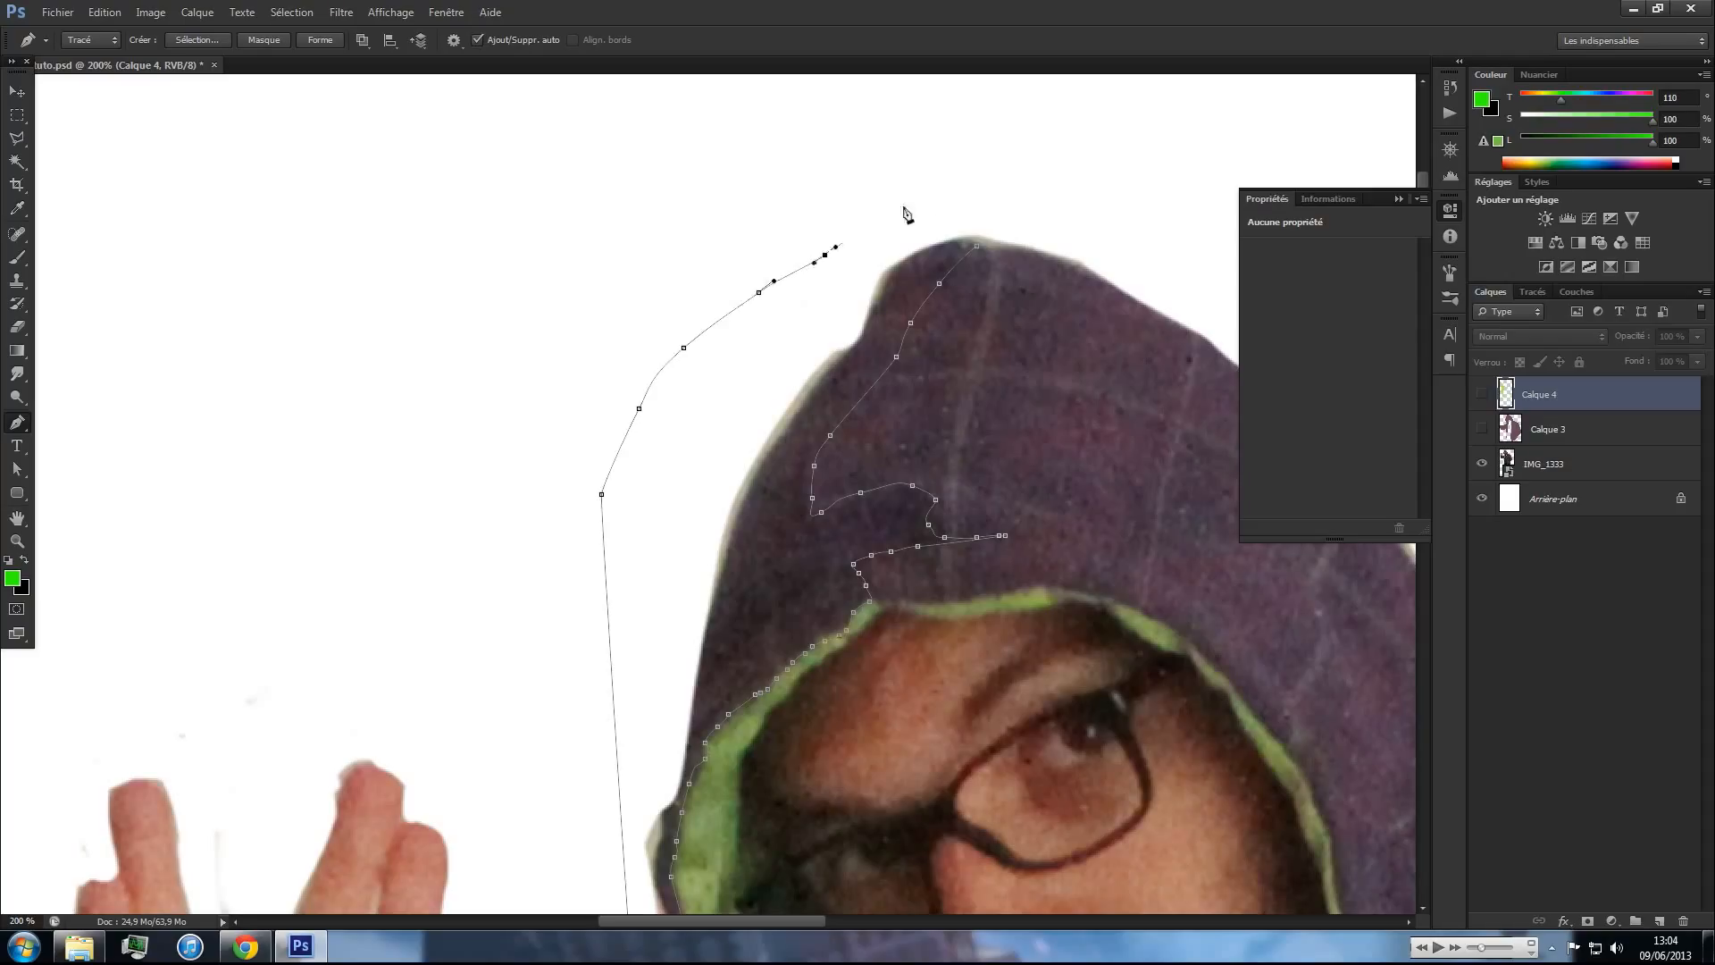
pyautogui.click(977, 247)
# - Show the purple Calque 3 layer, inspect the hood's work path over it, and hide the layer again
pyautogui.click(1483, 430)
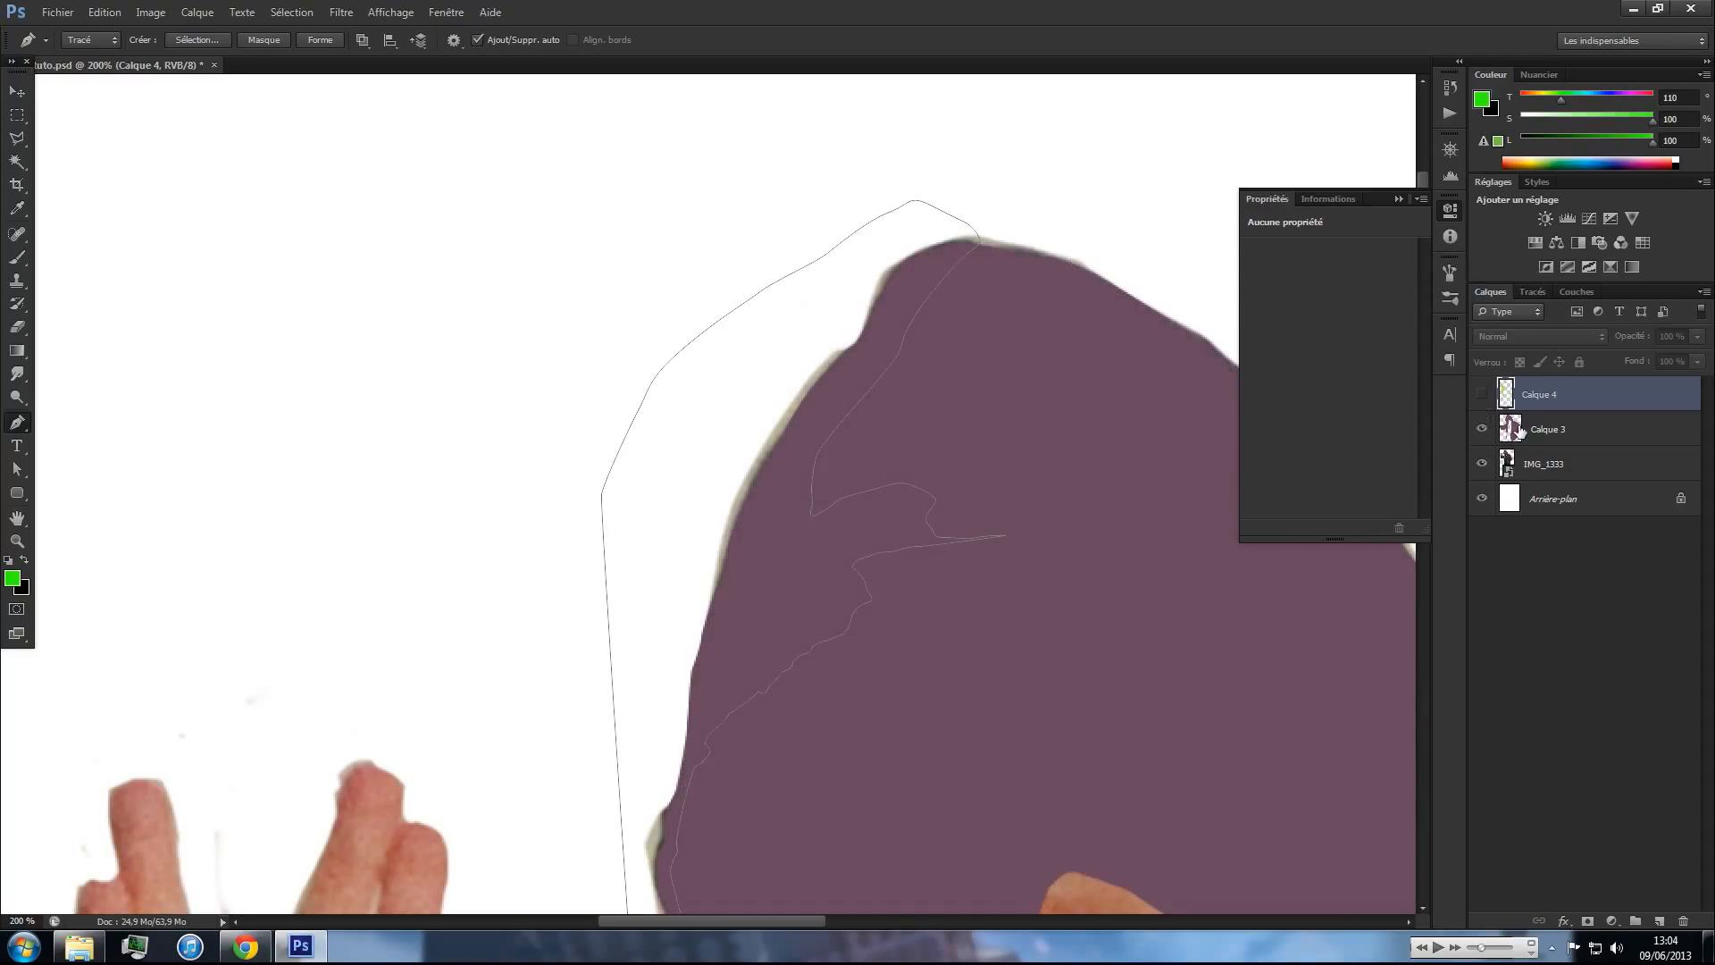
pyautogui.keyDown('ctrl'); pyautogui.click(1509, 430); pyautogui.keyUp('ctrl')
pyautogui.hotkey('ctrl', 'd')
pyautogui.click(1529, 291)
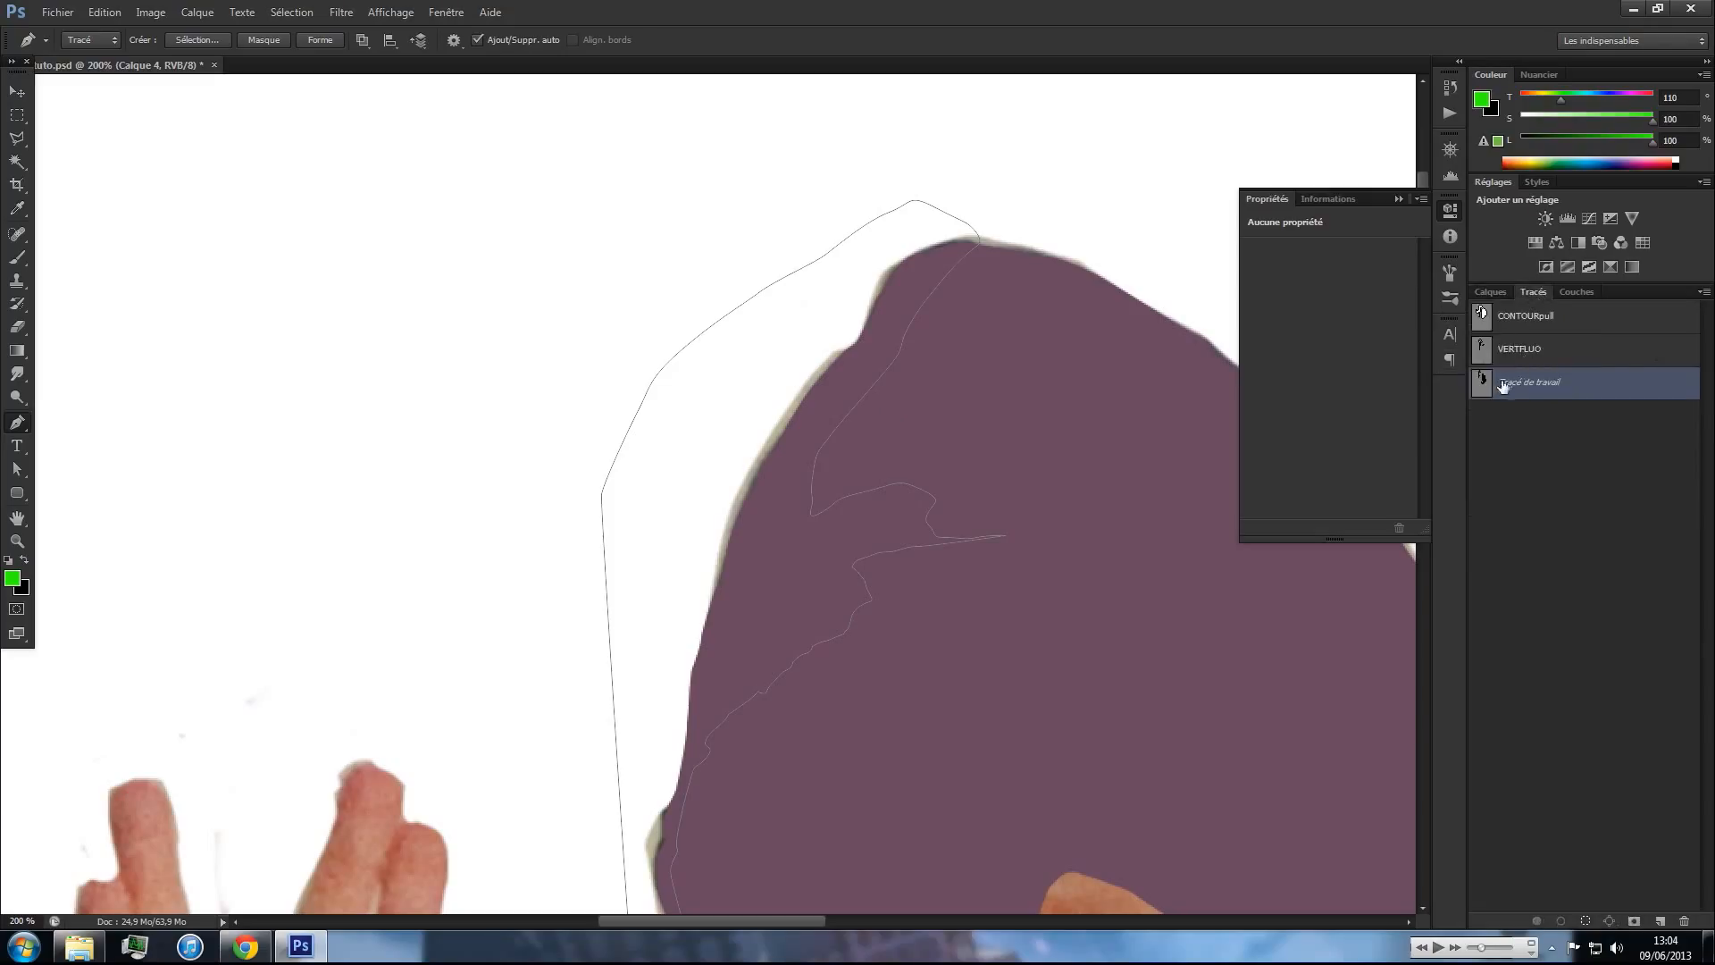
pyautogui.scroll(-15, 766, 620)
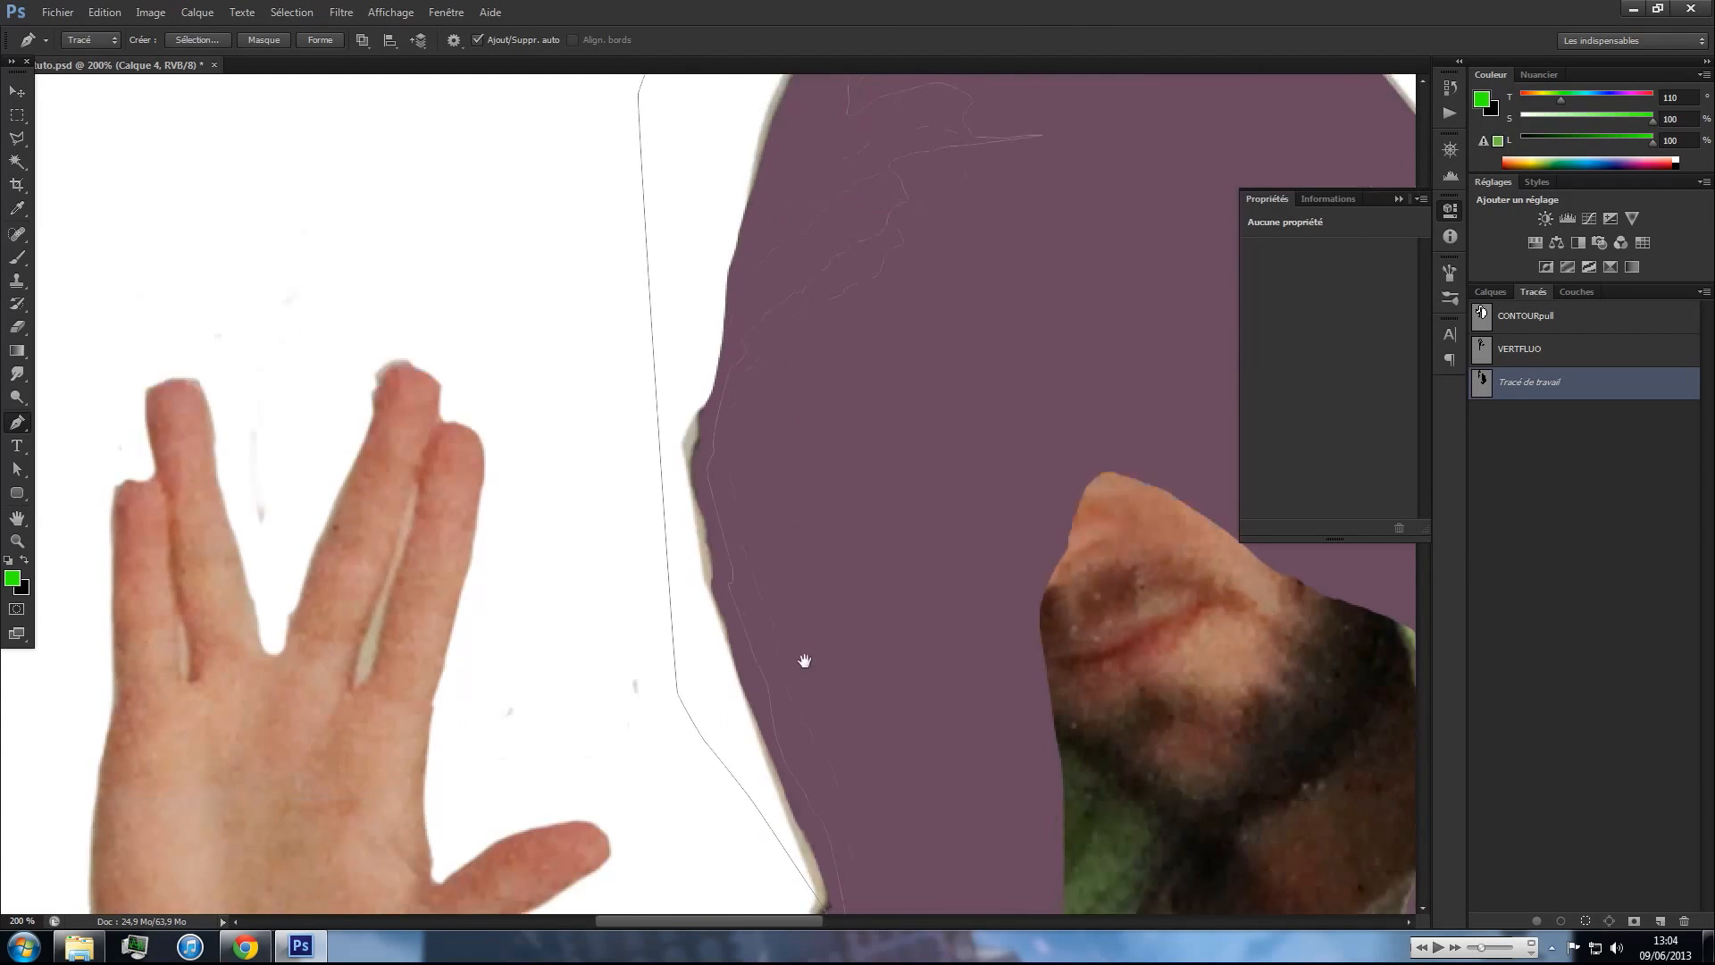
pyautogui.scroll(-2, 796, 643)
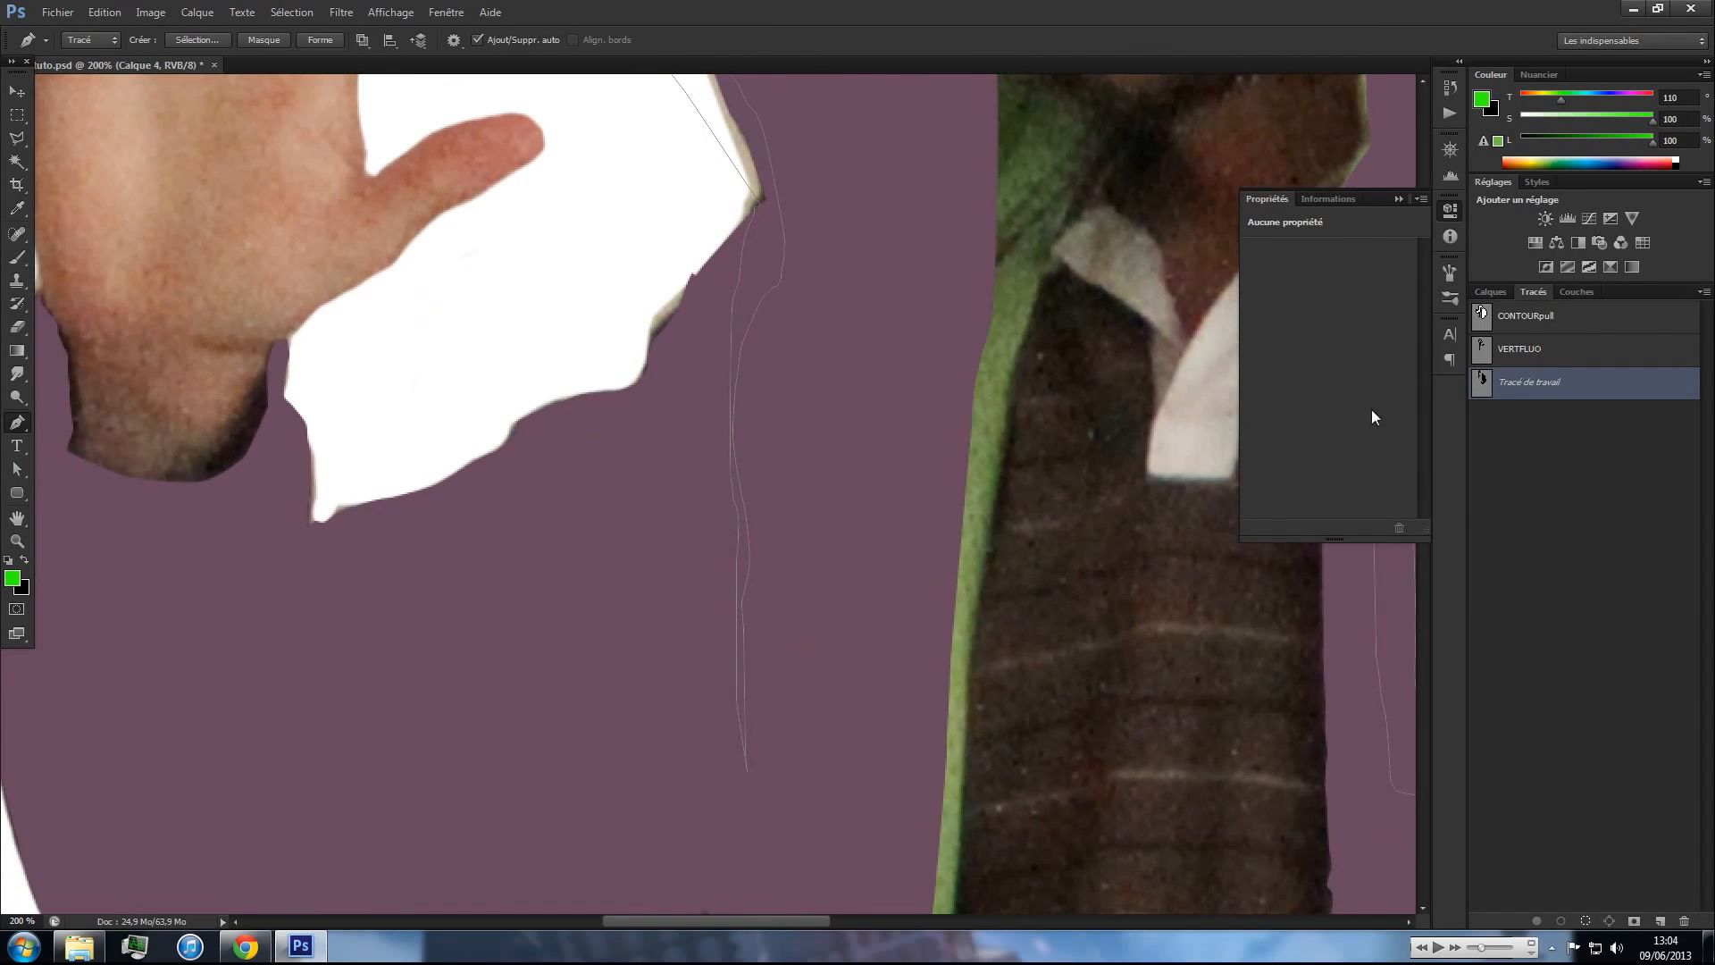
pyautogui.click(1490, 291)
pyautogui.click(1483, 430)
pyautogui.click(1485, 391)
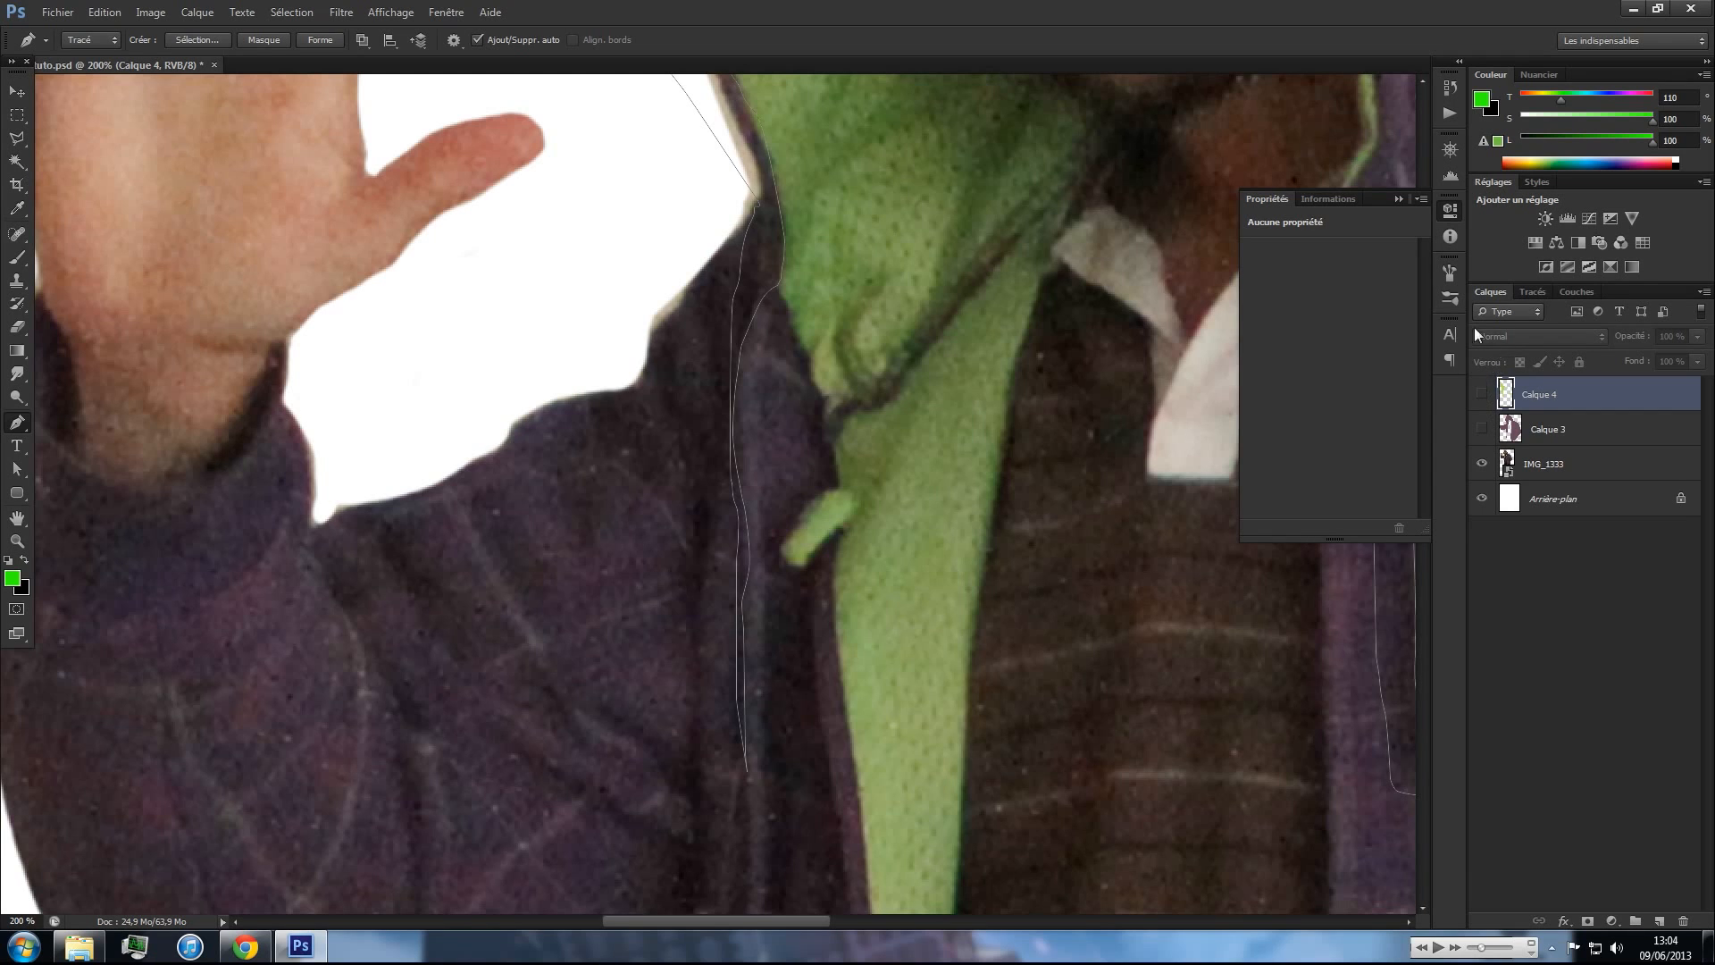
# - Start a path at the raised arm's wrist and trace the sleeve shadow along the cuff and down onto the forearm
pyautogui.scroll(-8, 796, 605)
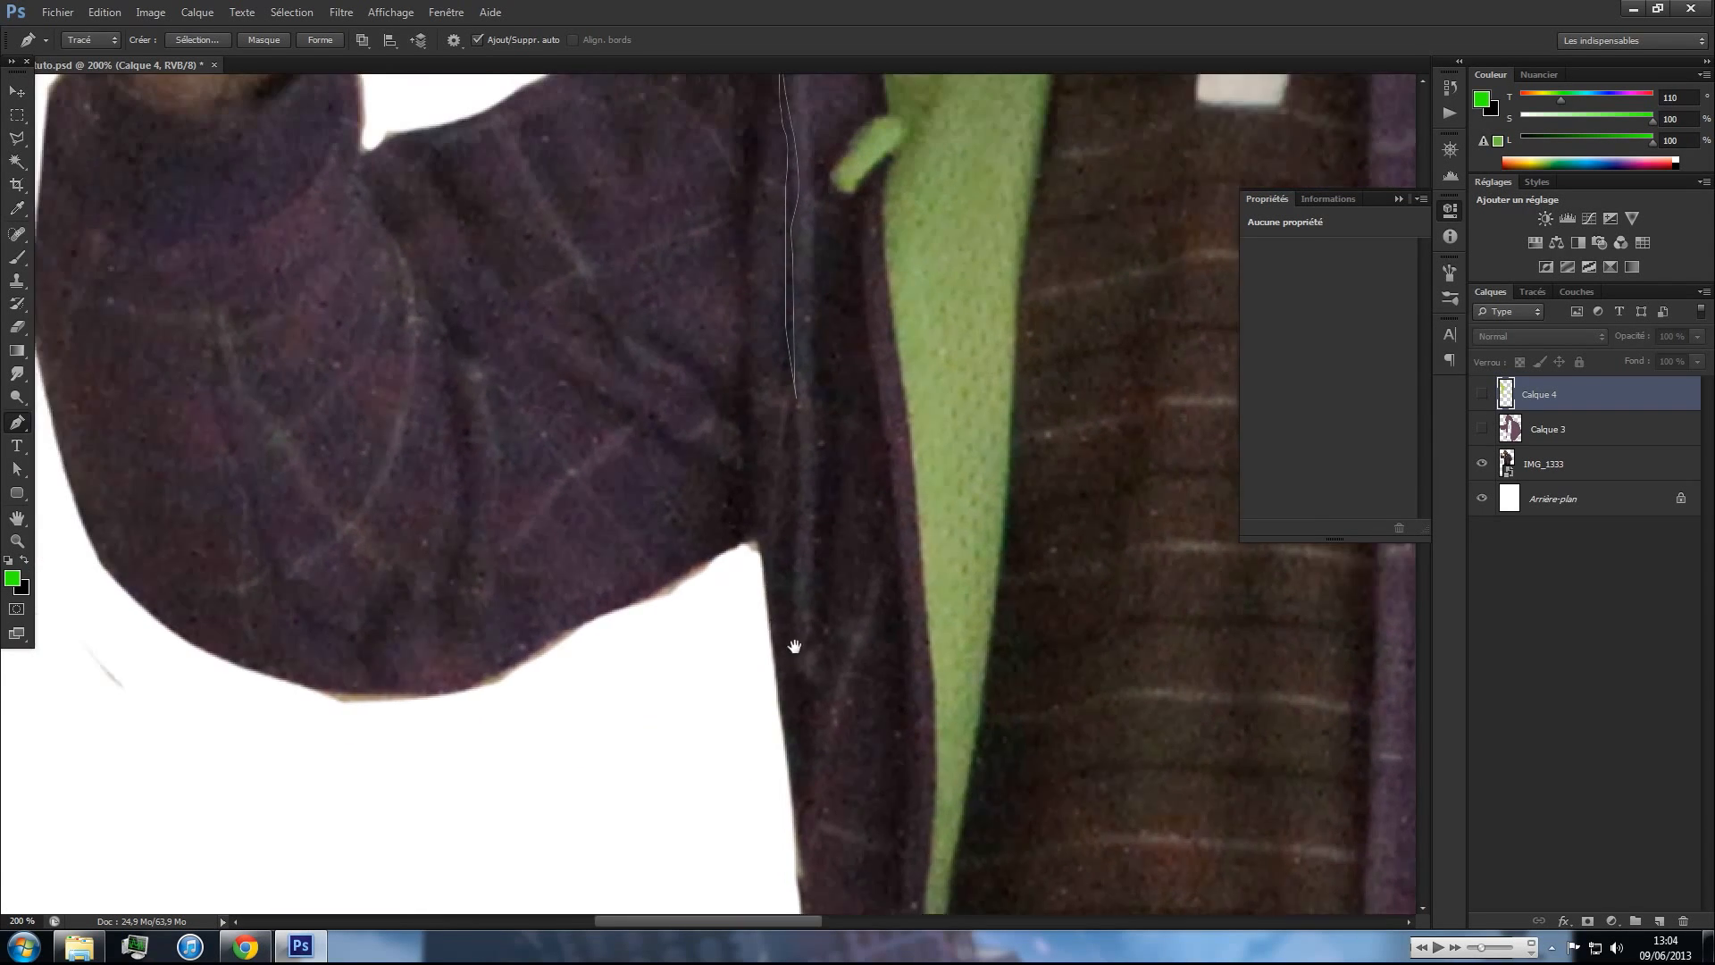
pyautogui.scroll(3, 794, 645)
pyautogui.hscroll(-3, 756, 619)
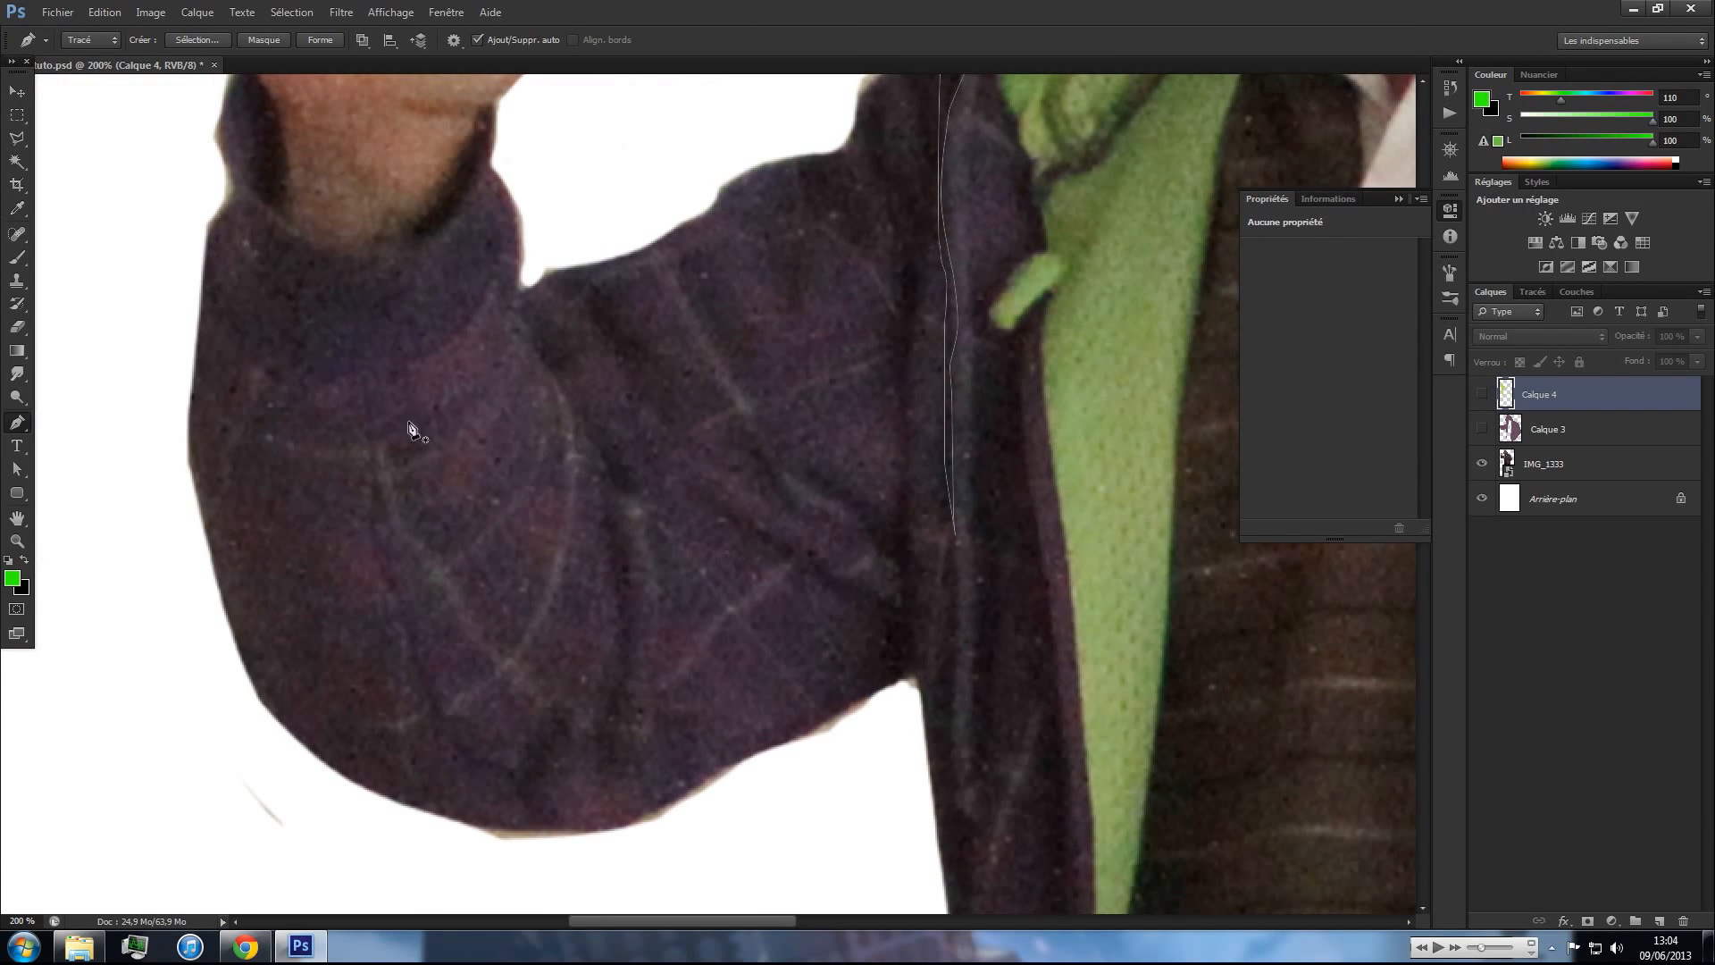
pyautogui.click(235, 186)
pyautogui.click(303, 241)
pyautogui.moveTo(335, 252); pyautogui.dragTo(345, 252)
pyautogui.click(364, 395)
pyautogui.click(351, 409)
pyautogui.click(342, 432)
# - Continue the sleeve shadow's inner edge down the forearm in small steps toward the elbow
pyautogui.moveTo(344, 466); pyautogui.dragTo(357, 513)
pyautogui.moveTo(347, 572); pyautogui.dragTo(349, 587)
pyautogui.moveTo(366, 592); pyautogui.dragTo(377, 592)
pyautogui.moveTo(394, 595); pyautogui.dragTo(394, 625)
pyautogui.moveTo(387, 632); pyautogui.dragTo(408, 655)
pyautogui.moveTo(410, 671); pyautogui.dragTo(411, 679)
pyautogui.moveTo(415, 692); pyautogui.dragTo(417, 697)
# - Continue the sleeve shadow's inner edge in jagged, fold-like points along the underside of the elbow
pyautogui.click(444, 743)
pyautogui.click(499, 729)
pyautogui.click(516, 756)
pyautogui.click(524, 745)
pyautogui.click(539, 730)
pyautogui.click(544, 783)
pyautogui.click(556, 789)
pyautogui.click(565, 736)
pyautogui.click(577, 715)
pyautogui.click(589, 720)
pyautogui.click(603, 770)
pyautogui.click(624, 773)
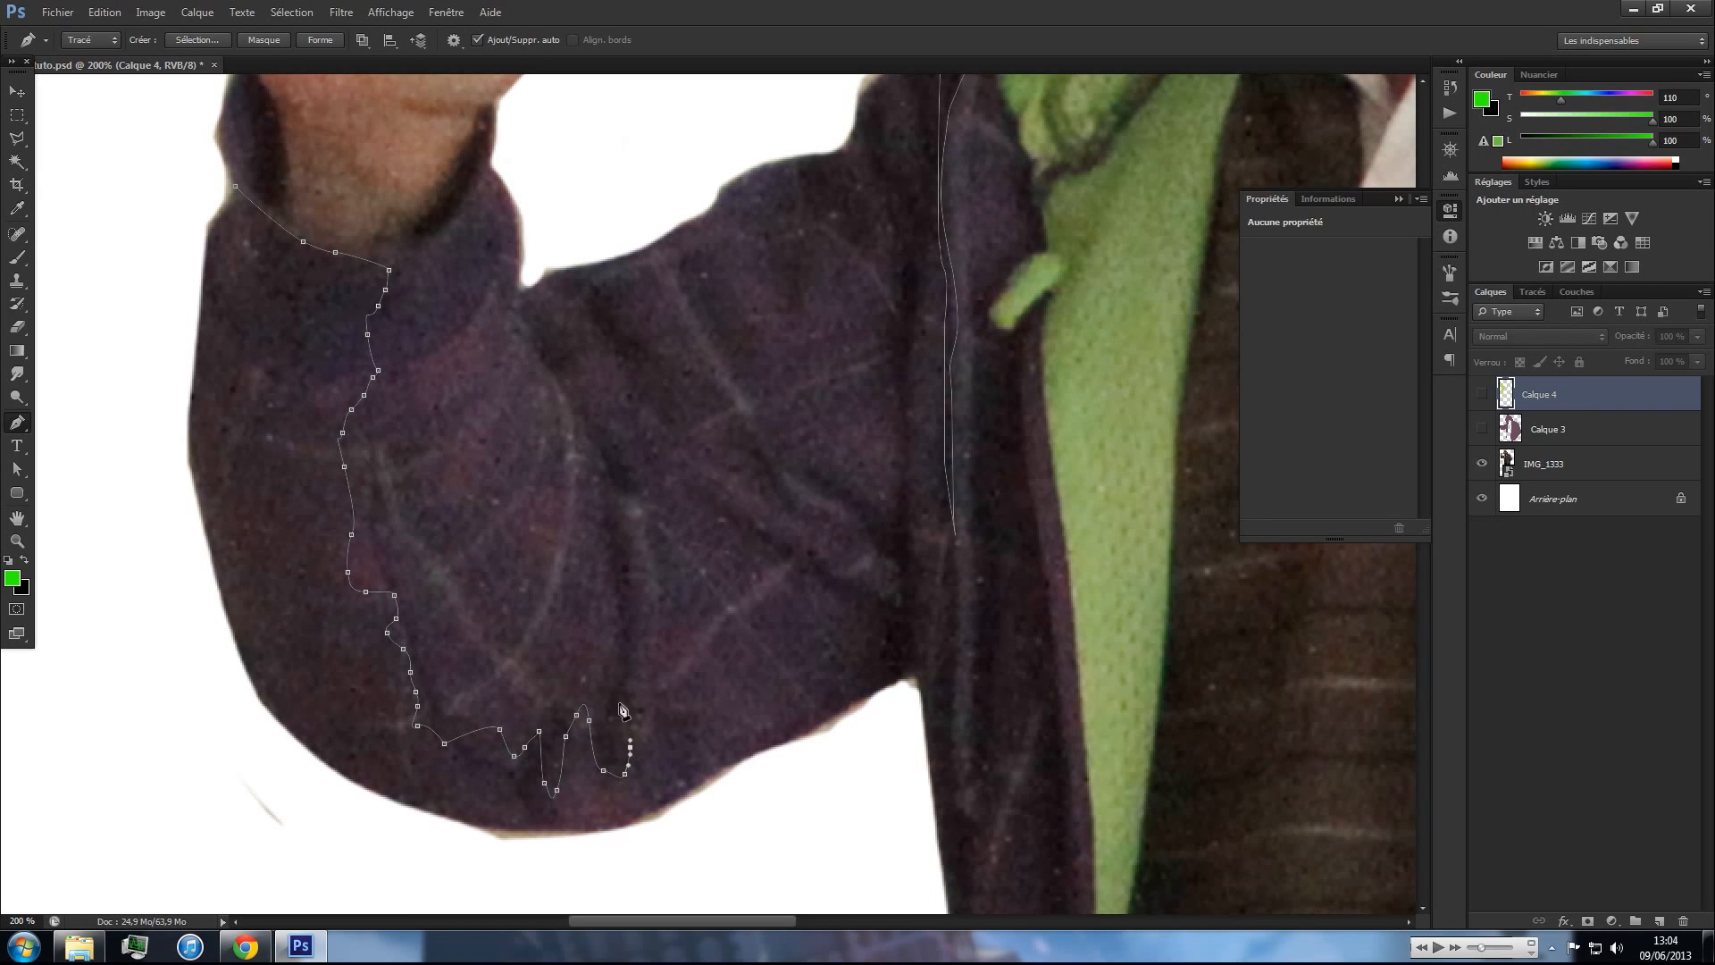
# - Carry the shadow edge up from the elbow and around the lowest crease of the upper sleeve
pyautogui.click(665, 720)
pyautogui.click(687, 686)
pyautogui.click(699, 670)
pyautogui.click(698, 649)
pyautogui.click(696, 636)
pyautogui.click(779, 631)
pyautogui.moveTo(826, 641); pyautogui.dragTo(843, 602)
pyautogui.click(770, 535)
# - Trace the two pointed creases above it on the upper sleeve, ending at a tip beside the jacket's front
pyautogui.click(857, 580)
pyautogui.click(875, 587)
pyautogui.click(882, 573)
pyautogui.click(869, 536)
pyautogui.click(857, 520)
pyautogui.click(828, 502)
pyautogui.click(819, 497)
pyautogui.click(796, 458)
pyautogui.click(815, 460)
pyautogui.click(838, 463)
pyautogui.click(855, 475)
pyautogui.click(866, 486)
pyautogui.click(880, 499)
pyautogui.click(898, 463)
pyautogui.click(909, 450)
# - Run the shadow path down the sleeve's junction with the torso and out past the silhouette below the armpit
pyautogui.click(899, 522)
pyautogui.click(903, 561)
pyautogui.click(905, 609)
pyautogui.click(905, 652)
pyautogui.click(868, 740)
pyautogui.click(844, 755)
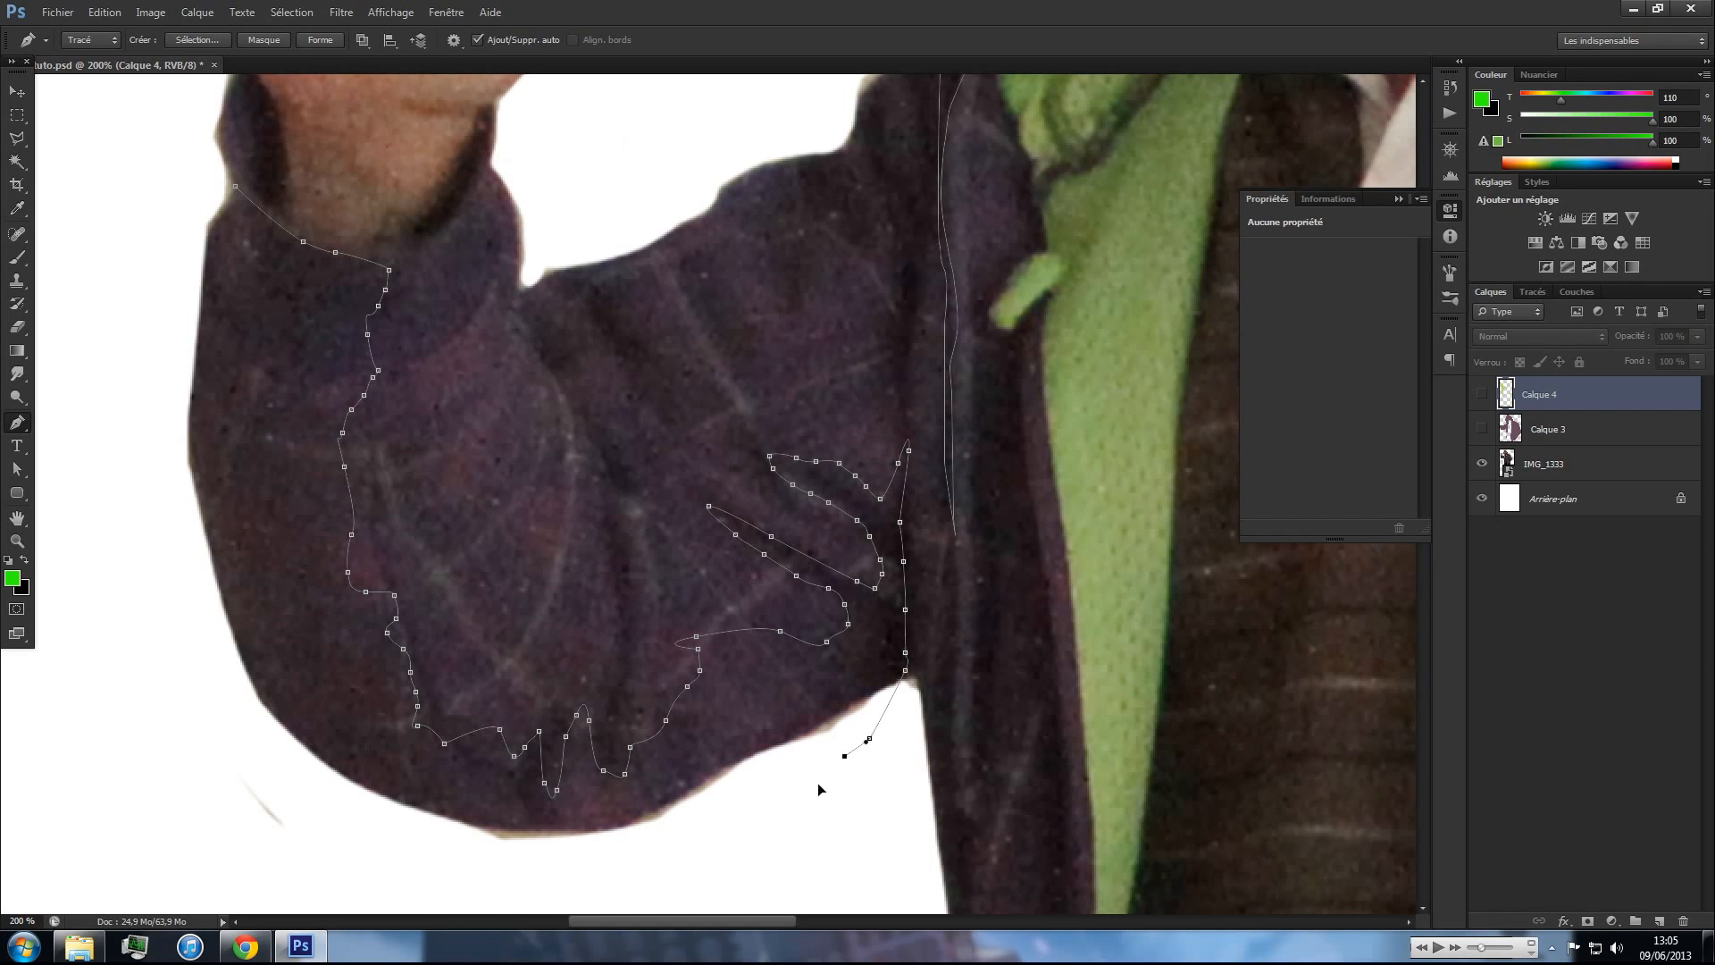
# - Route the path around the outside of the elbow and forearm and close it at the wrist
pyautogui.click(581, 839)
pyautogui.click(451, 829)
pyautogui.click(341, 799)
pyautogui.click(250, 734)
pyautogui.click(180, 668)
pyautogui.click(149, 613)
pyautogui.click(116, 425)
pyautogui.moveTo(118, 363); pyautogui.dragTo(119, 341)
pyautogui.click(129, 302)
pyautogui.click(184, 195)
pyautogui.click(210, 194)
pyautogui.click(238, 192)
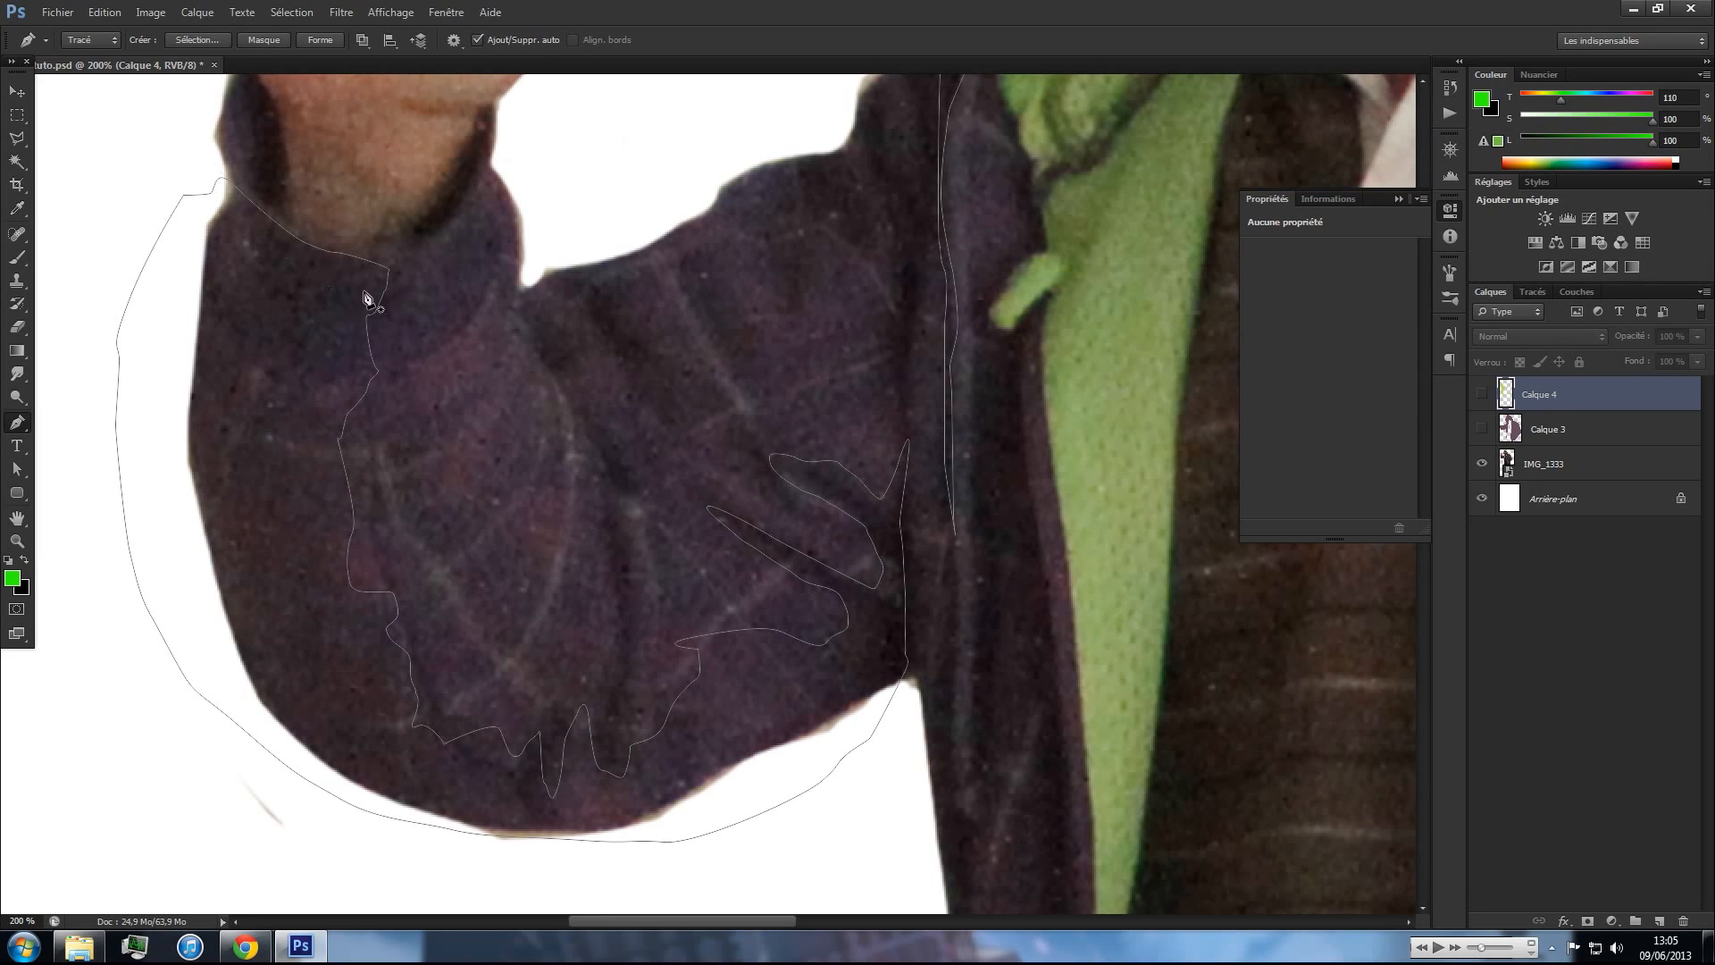
# - Outline the narrow vertical fold shadow in the middle of the bent sleeve as a closed path
pyautogui.click(601, 475)
pyautogui.click(603, 518)
pyautogui.click(608, 559)
pyautogui.click(612, 599)
pyautogui.click(616, 636)
pyautogui.click(610, 672)
pyautogui.click(608, 691)
pyautogui.click(610, 720)
pyautogui.click(634, 702)
pyautogui.click(640, 661)
pyautogui.click(644, 627)
pyautogui.click(641, 584)
pyautogui.click(633, 550)
pyautogui.click(622, 508)
pyautogui.click(601, 475)
# - Outline the diagonal fold shadow that descends from the sleeve's upper edge near the crook of the elbow
pyautogui.press('space')
pyautogui.moveTo(720, 329); pyautogui.dragTo(552, 579)
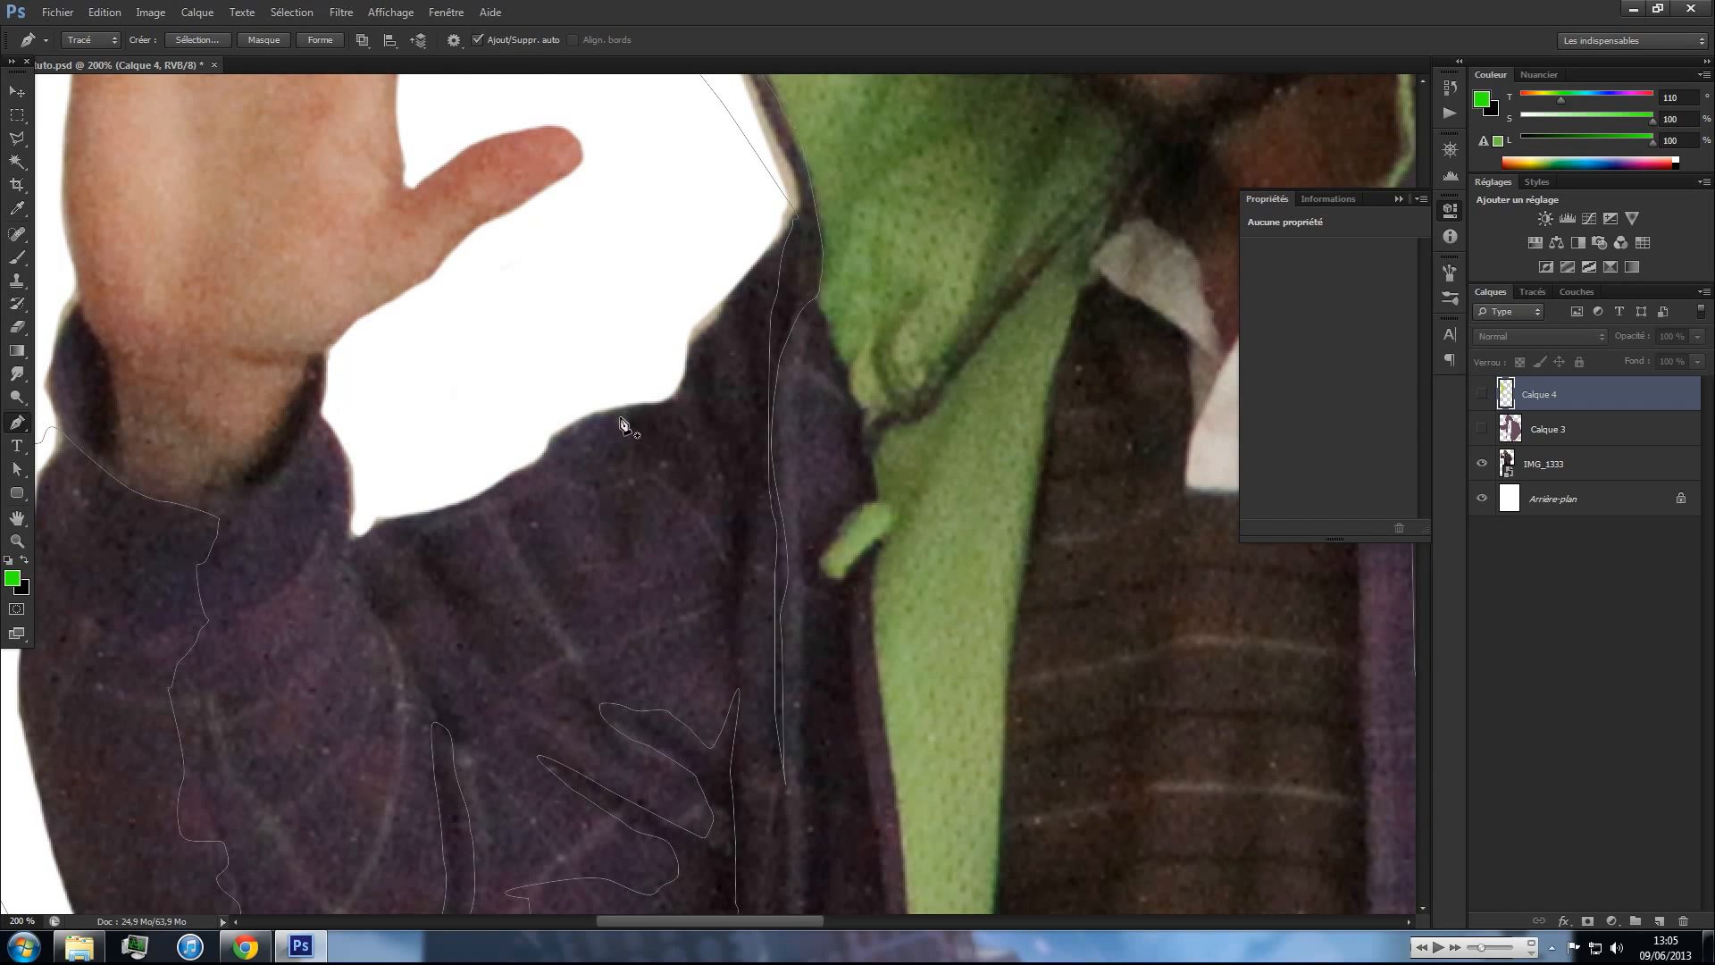
pyautogui.moveTo(447, 511); pyautogui.dragTo(443, 527)
pyautogui.moveTo(443, 545); pyautogui.dragTo(456, 575)
pyautogui.moveTo(549, 628); pyautogui.dragTo(565, 651)
pyautogui.moveTo(564, 660); pyautogui.dragTo(559, 671)
pyautogui.moveTo(531, 683); pyautogui.dragTo(519, 686)
pyautogui.moveTo(503, 678); pyautogui.dragTo(462, 628)
pyautogui.moveTo(456, 613); pyautogui.dragTo(452, 603)
pyautogui.moveTo(450, 596); pyautogui.dragTo(433, 570)
pyautogui.click(448, 512)
# - Outline the thin crease shadow running down from the crook of the elbow and close its path
pyautogui.click(479, 740)
pyautogui.click(480, 722)
pyautogui.click(476, 711)
pyautogui.click(467, 689)
pyautogui.click(457, 680)
pyautogui.click(449, 675)
pyautogui.click(430, 655)
pyautogui.click(412, 635)
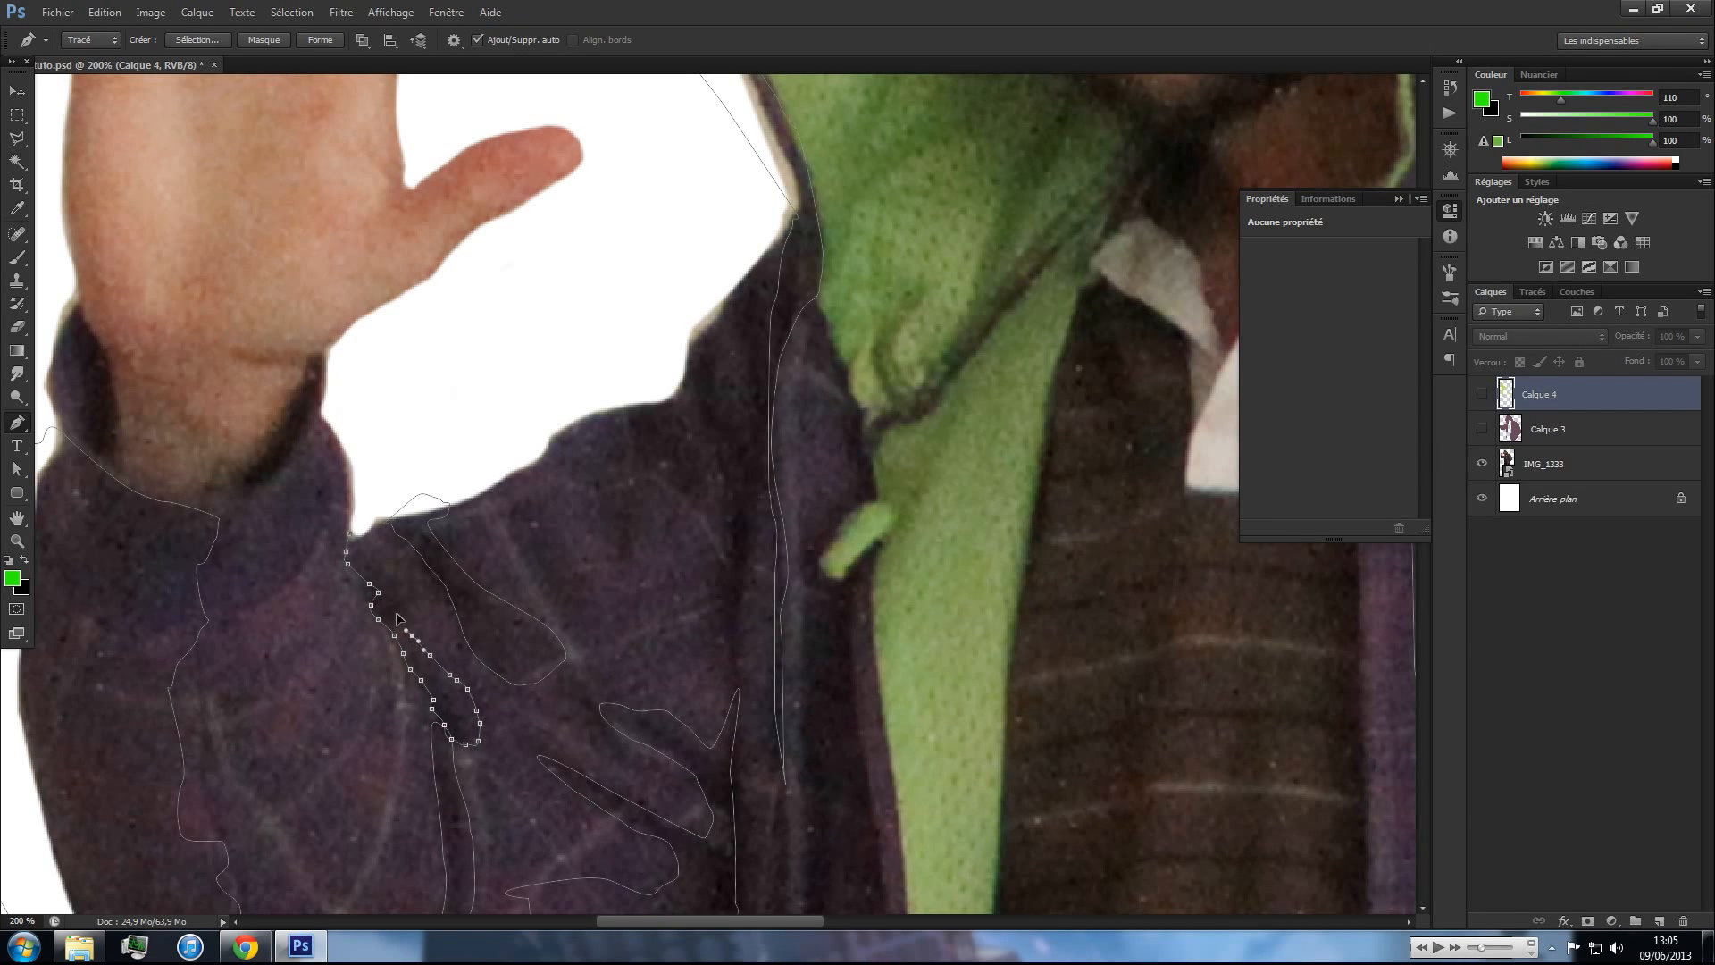
pyautogui.click(354, 535)
# - Outline the dark inside of the cuff on the outer side of the wrist as a closed path
pyautogui.hscroll(-3, 375, 480)
pyautogui.scroll(1, 376, 480)
pyautogui.click(284, 456)
pyautogui.click(283, 440)
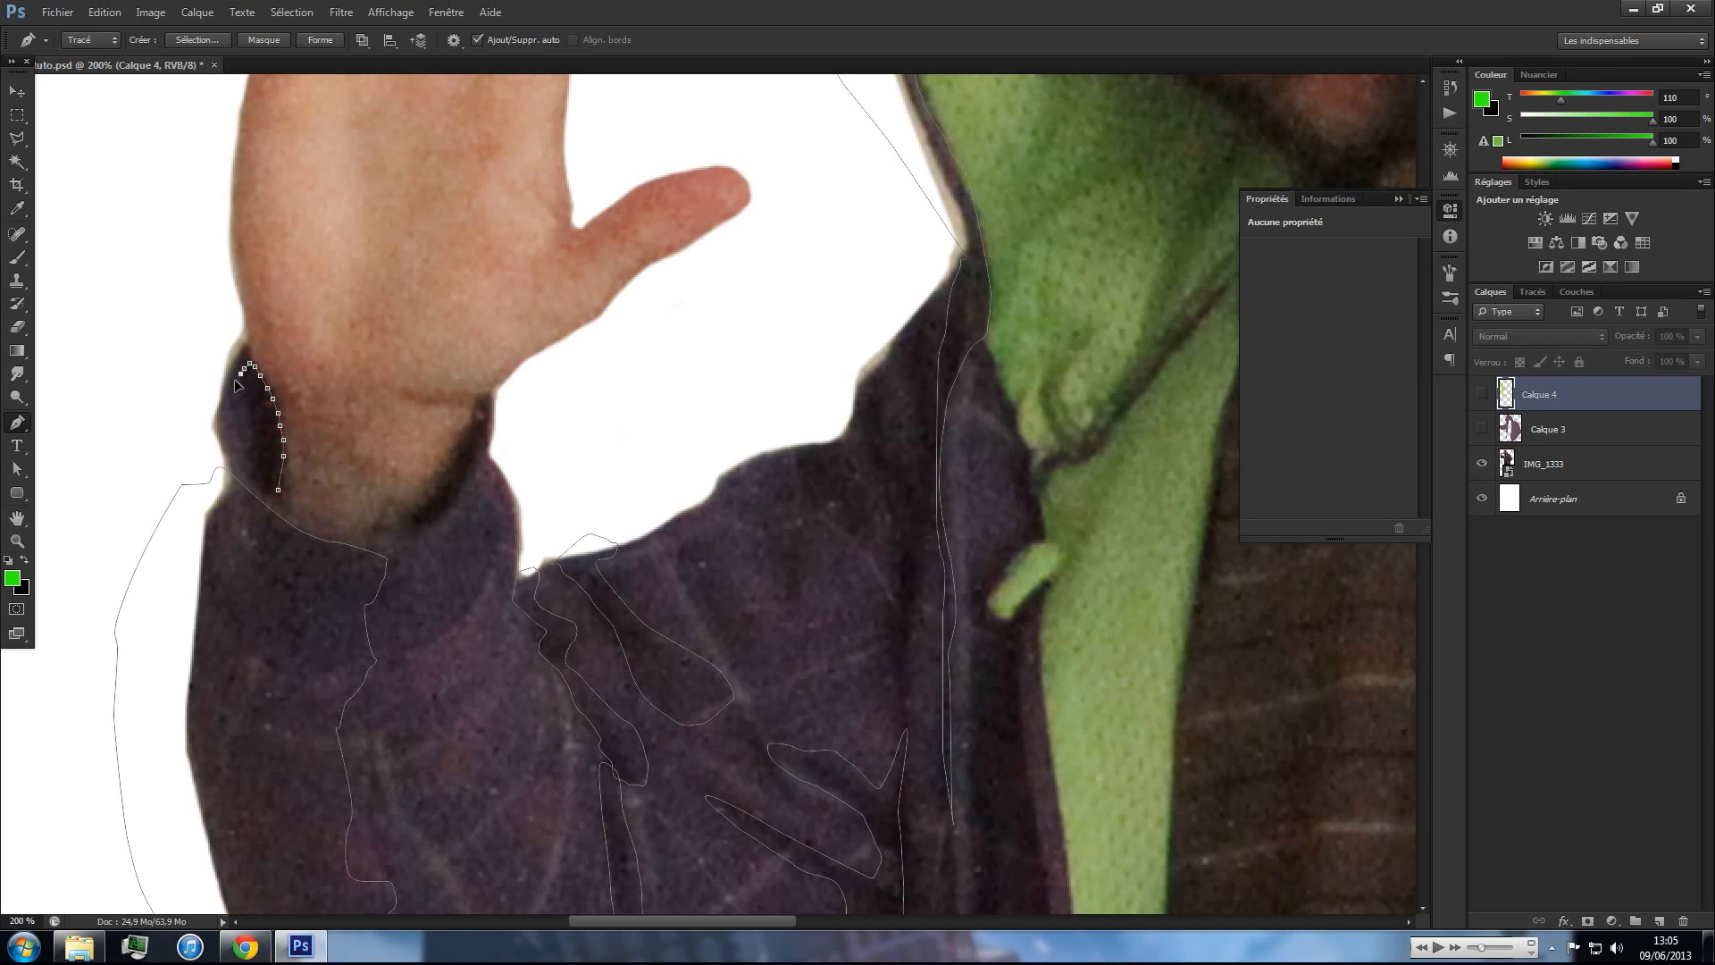
pyautogui.click(246, 463)
pyautogui.click(261, 487)
pyautogui.click(279, 492)
# - Start a shadow path at the upper sleeve's top edge and trace its jagged lower side toward the shoulder
pyautogui.click(788, 455)
pyautogui.click(785, 488)
pyautogui.click(759, 493)
pyautogui.click(748, 516)
pyautogui.click(769, 547)
pyautogui.click(837, 525)
pyautogui.click(860, 548)
pyautogui.click(923, 454)
pyautogui.click(919, 413)
pyautogui.click(904, 384)
# - Bring the upper-sleeve shadow path around outside the silhouette near the shoulder and close it at its starting point
pyautogui.click(892, 358)
pyautogui.click(885, 363)
pyautogui.click(880, 376)
pyautogui.click(872, 390)
pyautogui.click(805, 411)
pyautogui.click(791, 432)
pyautogui.click(789, 458)
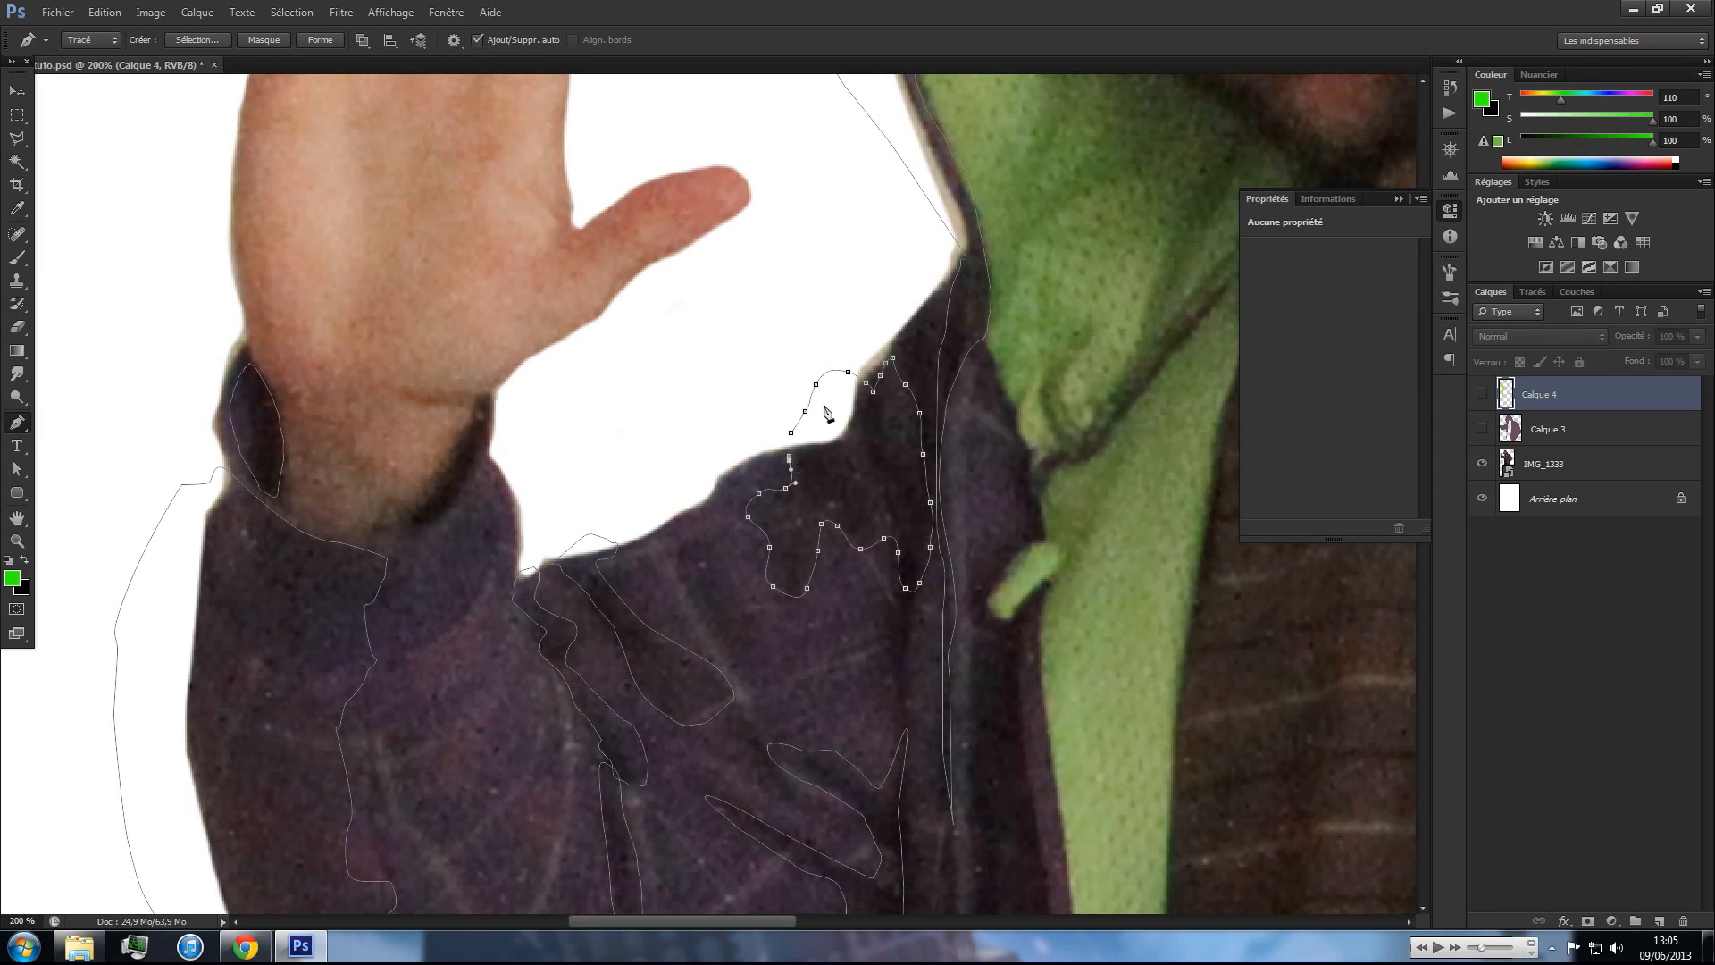
pyautogui.click(789, 457)
# - Outline the small slanted fold shadow between the elbow crook and the upper-sleeve shadow as a closed path
pyautogui.click(684, 581)
pyautogui.click(681, 549)
pyautogui.click(706, 539)
pyautogui.click(726, 559)
pyautogui.moveTo(742, 591); pyautogui.dragTo(751, 611)
pyautogui.click(743, 673)
pyautogui.click(722, 650)
pyautogui.click(701, 615)
pyautogui.click(683, 580)
# - Outline the jacket-edge shadow beside the green hood, routing it around the drawstring's end, and close the path
pyautogui.moveTo(902, 561); pyautogui.dragTo(337, 260)
pyautogui.moveTo(804, 566); pyautogui.dragTo(1024, 726)
pyautogui.moveTo(694, 243); pyautogui.dragTo(698, 266)
pyautogui.click(693, 453)
pyautogui.click(692, 470)
pyautogui.click(732, 502)
pyautogui.click(734, 520)
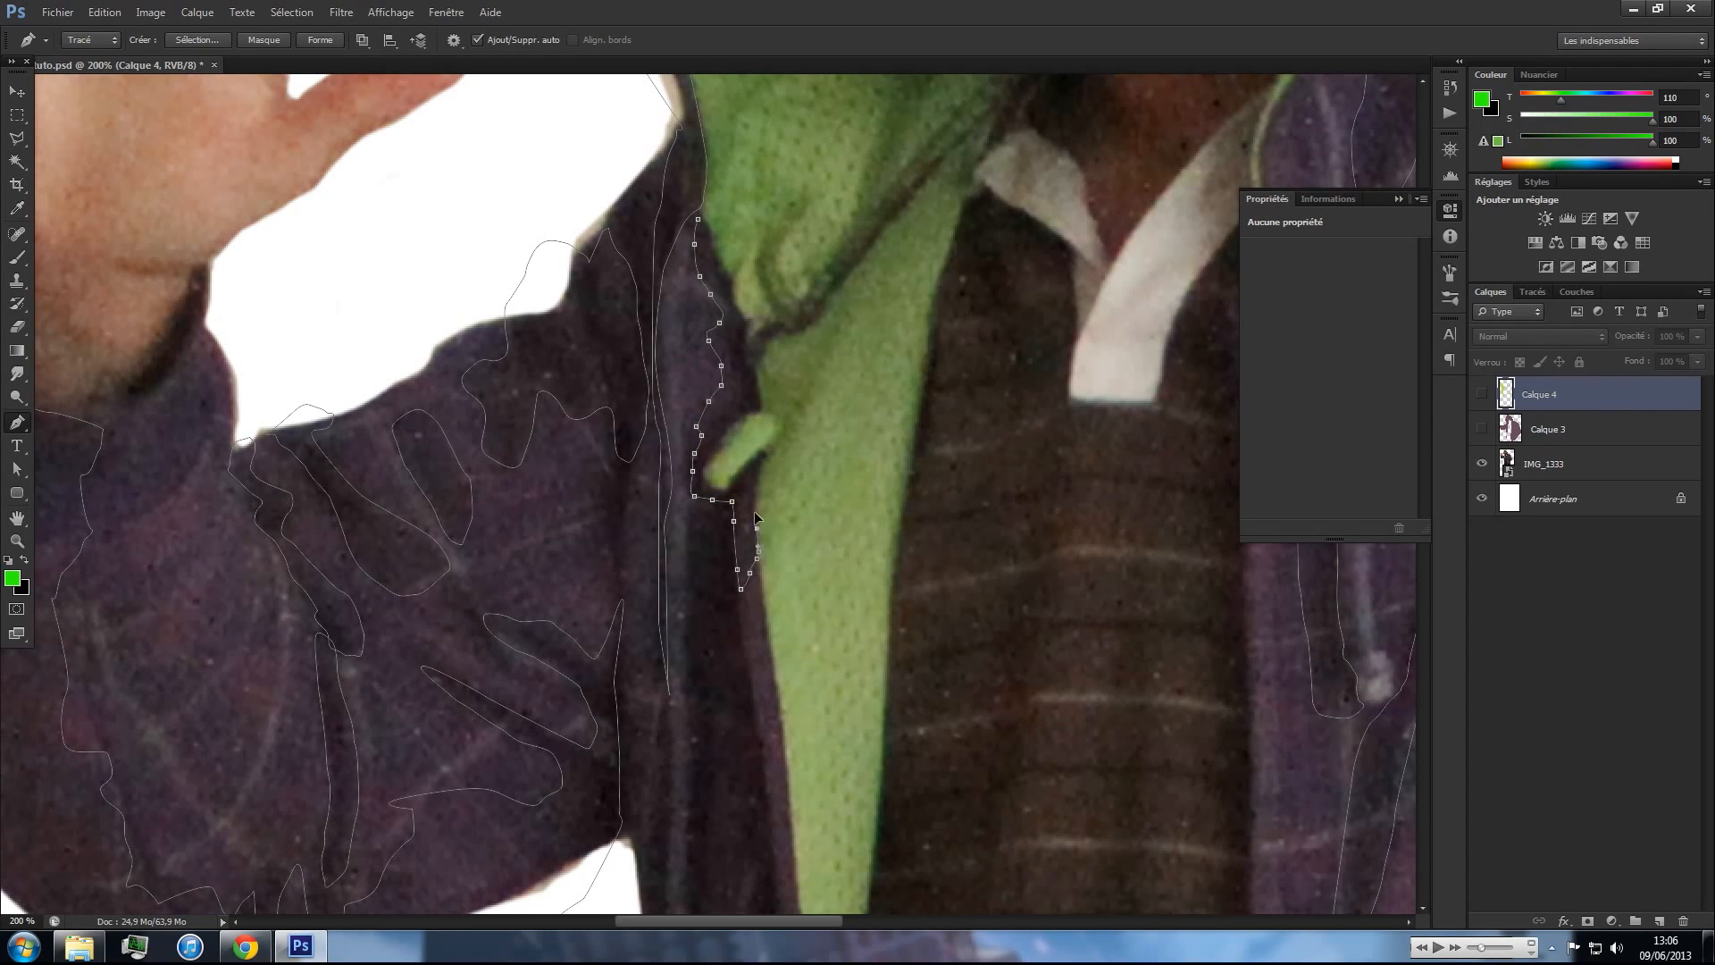
pyautogui.click(762, 327)
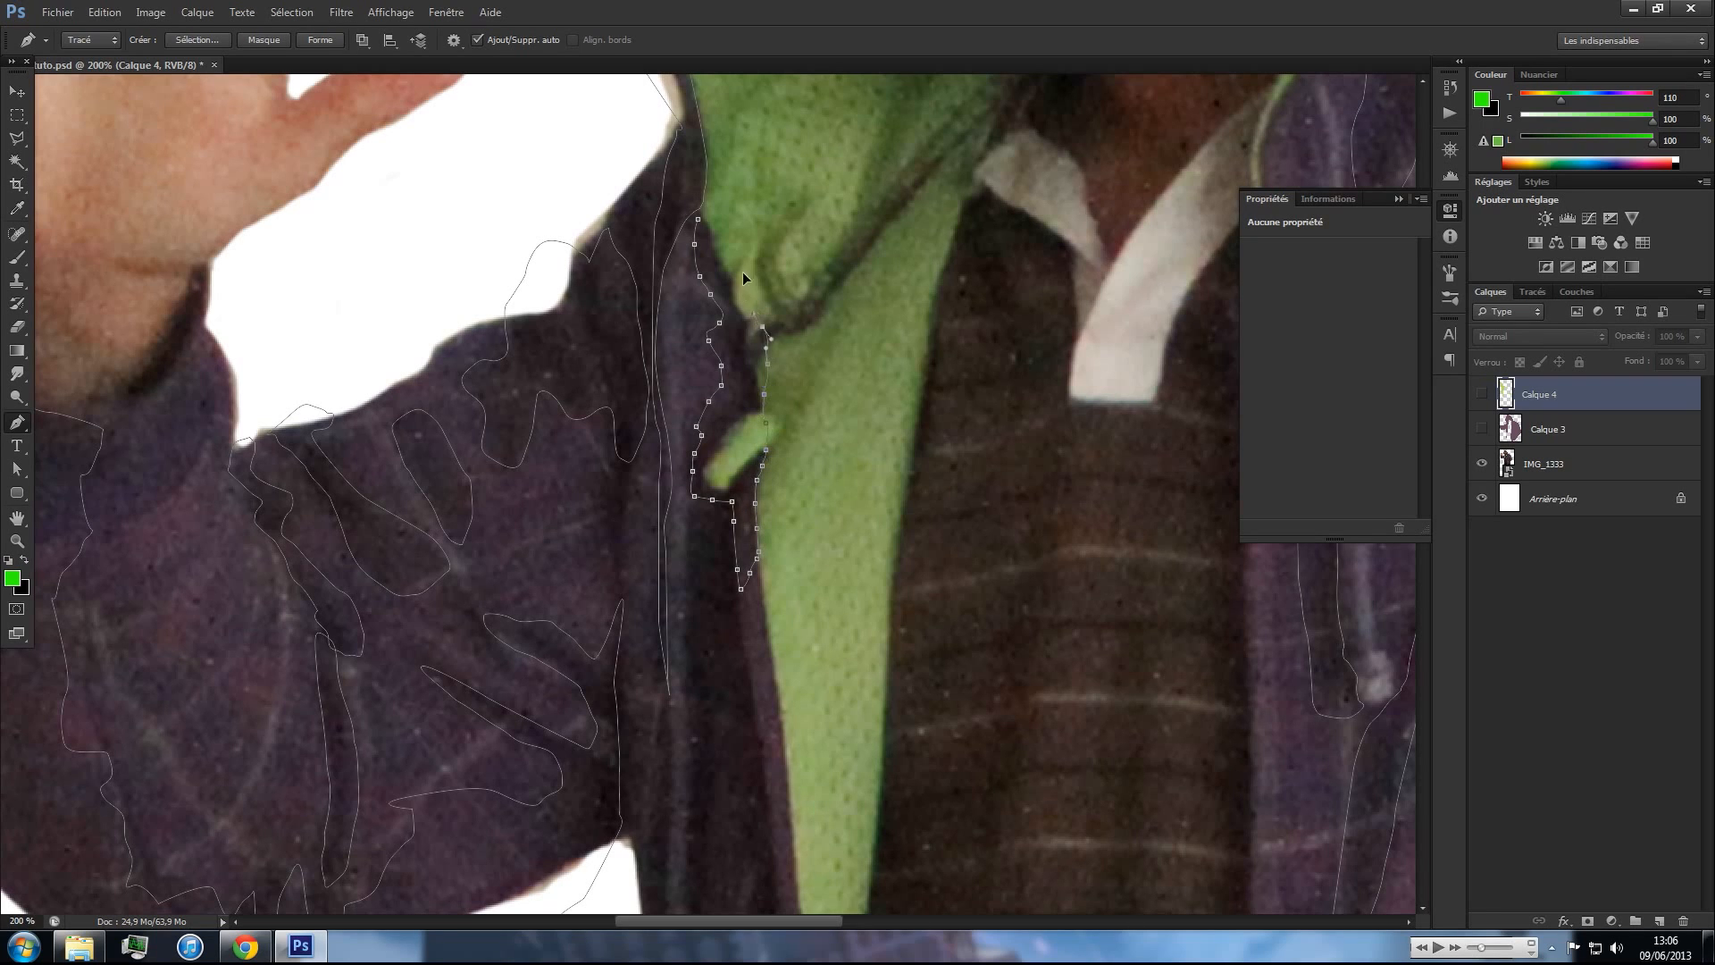
pyautogui.click(701, 225)
pyautogui.scroll(-5, 715, 348)
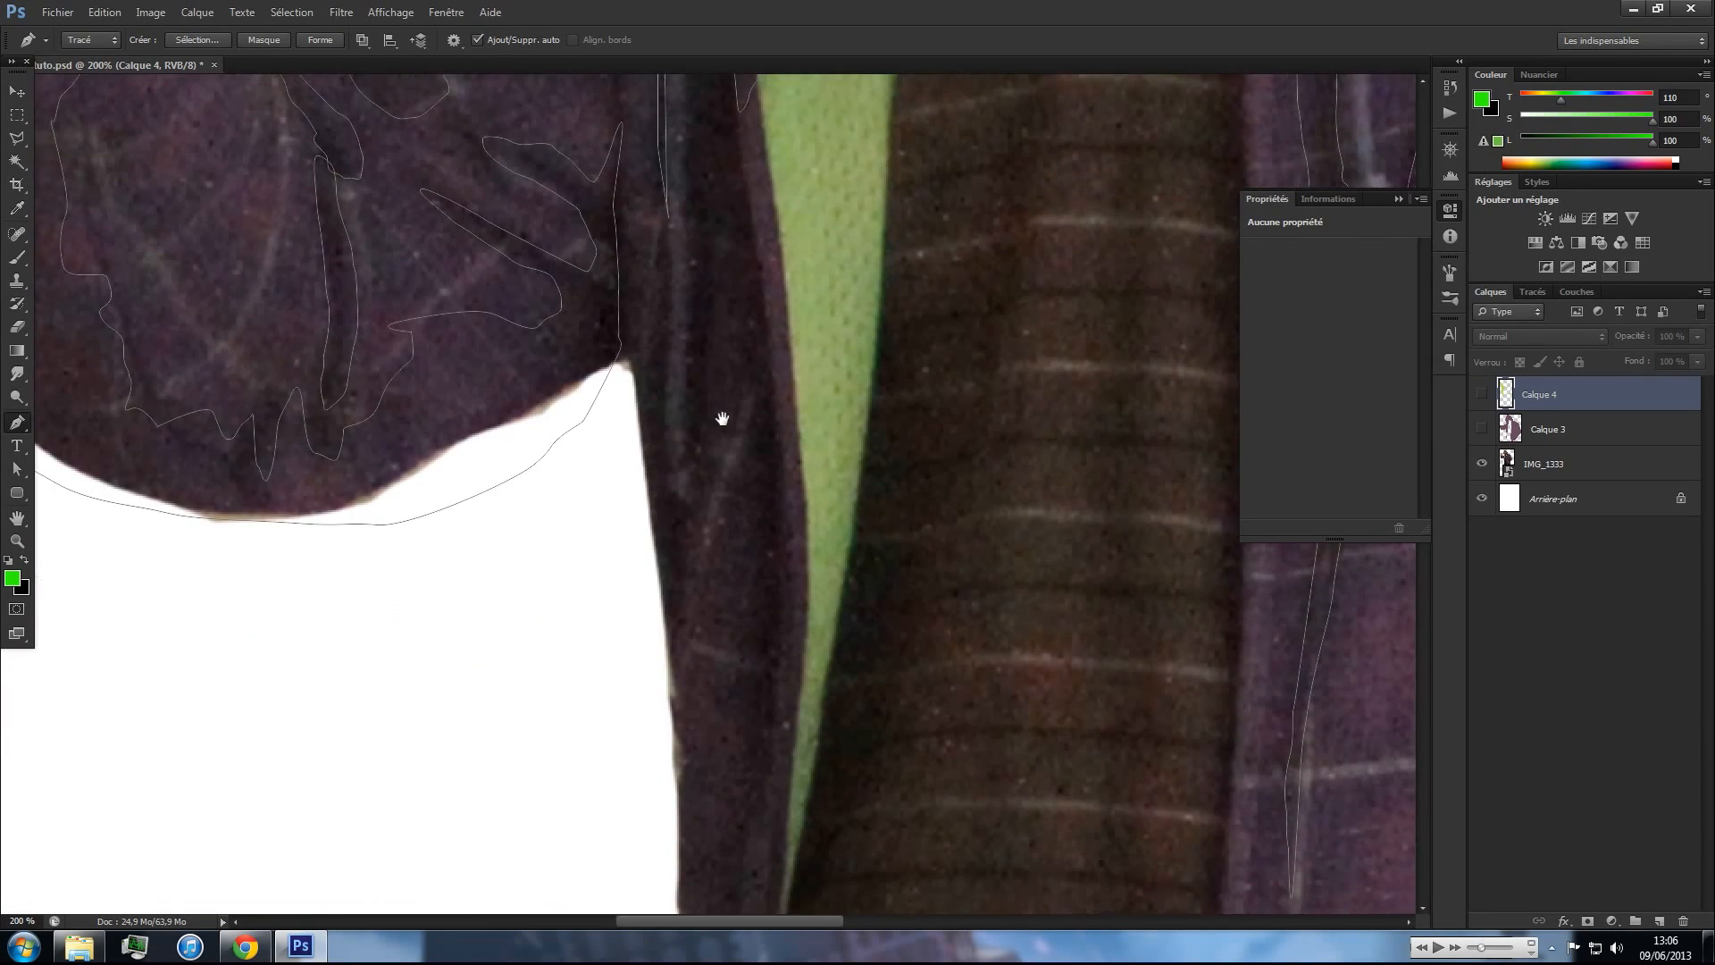
# - Start a shadow path on the narrow jacket front beside the green lining and trace it down outside the silhouette to its lower end
pyautogui.click(723, 296)
pyautogui.click(710, 366)
pyautogui.click(694, 448)
pyautogui.click(687, 516)
pyautogui.click(674, 582)
pyautogui.moveTo(670, 615); pyautogui.dragTo(667, 634)
pyautogui.moveTo(648, 710); pyautogui.dragTo(671, 354)
pyautogui.click(663, 508)
pyautogui.click(668, 766)
pyautogui.click(683, 844)
pyautogui.click(698, 885)
# - Trace the jacket-front shadow path back up along the green lining's edge and close it at its starting point
pyautogui.click(720, 859)
pyautogui.click(750, 769)
pyautogui.click(768, 682)
pyautogui.moveTo(796, 539); pyautogui.dragTo(806, 480)
pyautogui.moveTo(813, 258); pyautogui.dragTo(806, 499)
pyautogui.moveTo(805, 444); pyautogui.dragTo(793, 365)
pyautogui.moveTo(793, 352); pyautogui.dragTo(788, 338)
pyautogui.moveTo(785, 325); pyautogui.dragTo(778, 280)
pyautogui.moveTo(770, 201); pyautogui.dragTo(731, 211)
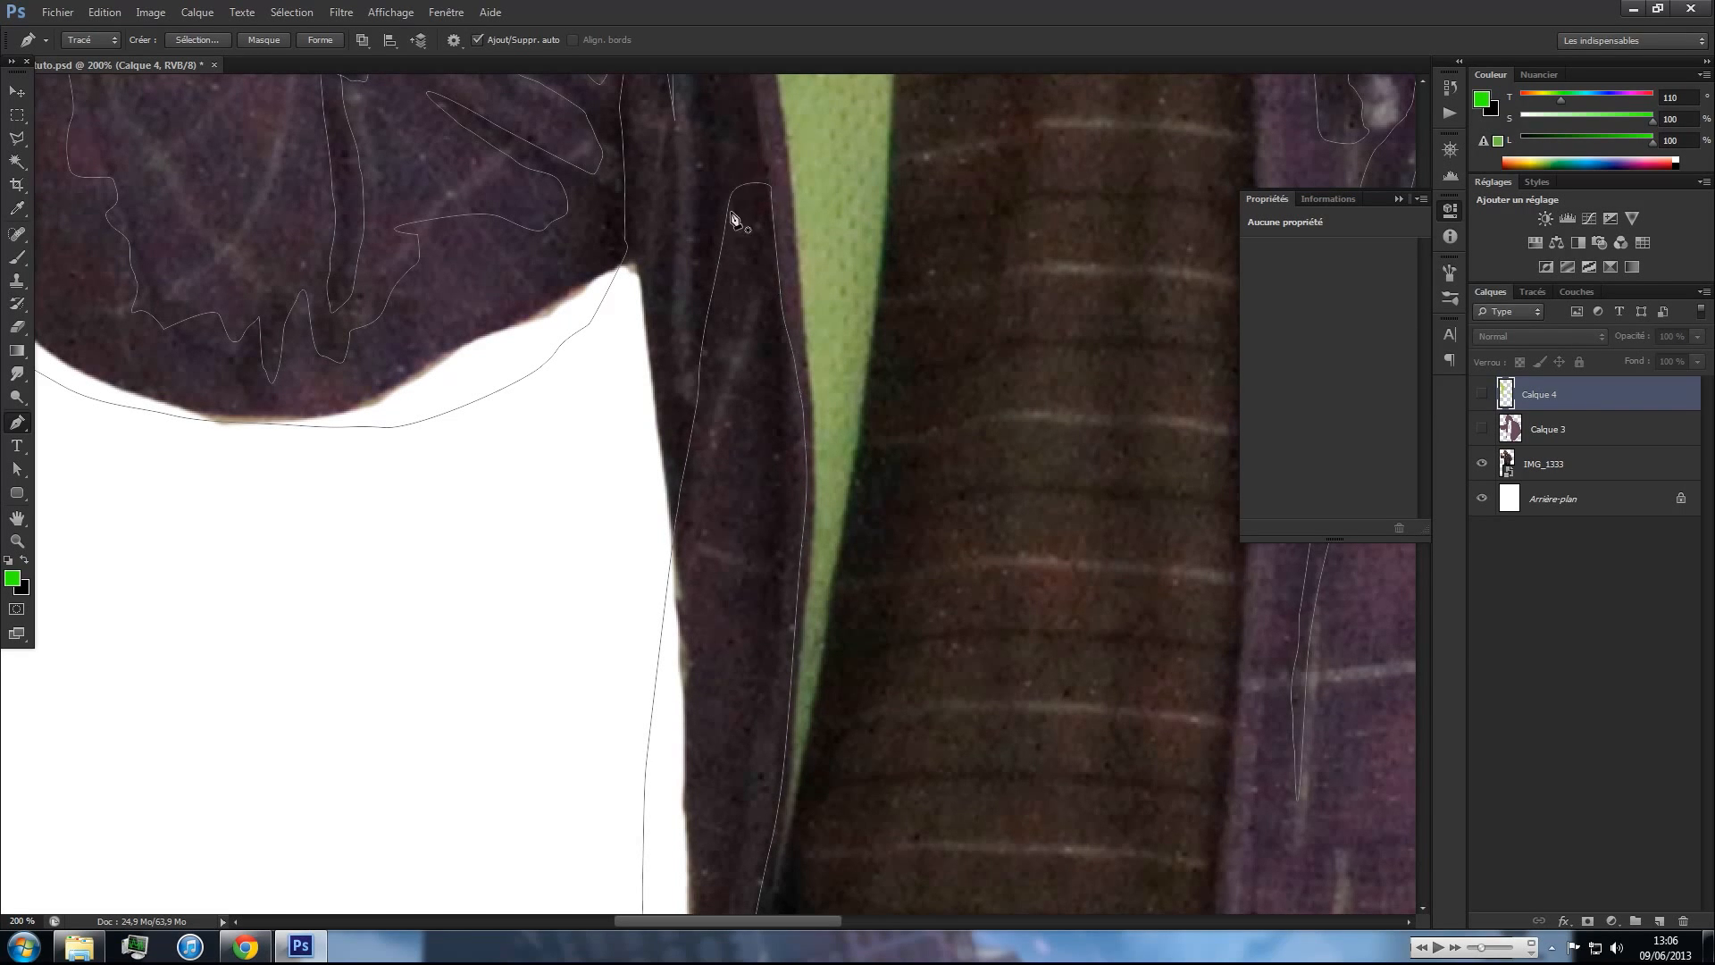
# - Save the work path of the jacket shadows under the name PULL_Ombre01
pyautogui.moveTo(746, 578); pyautogui.dragTo(531, 534)
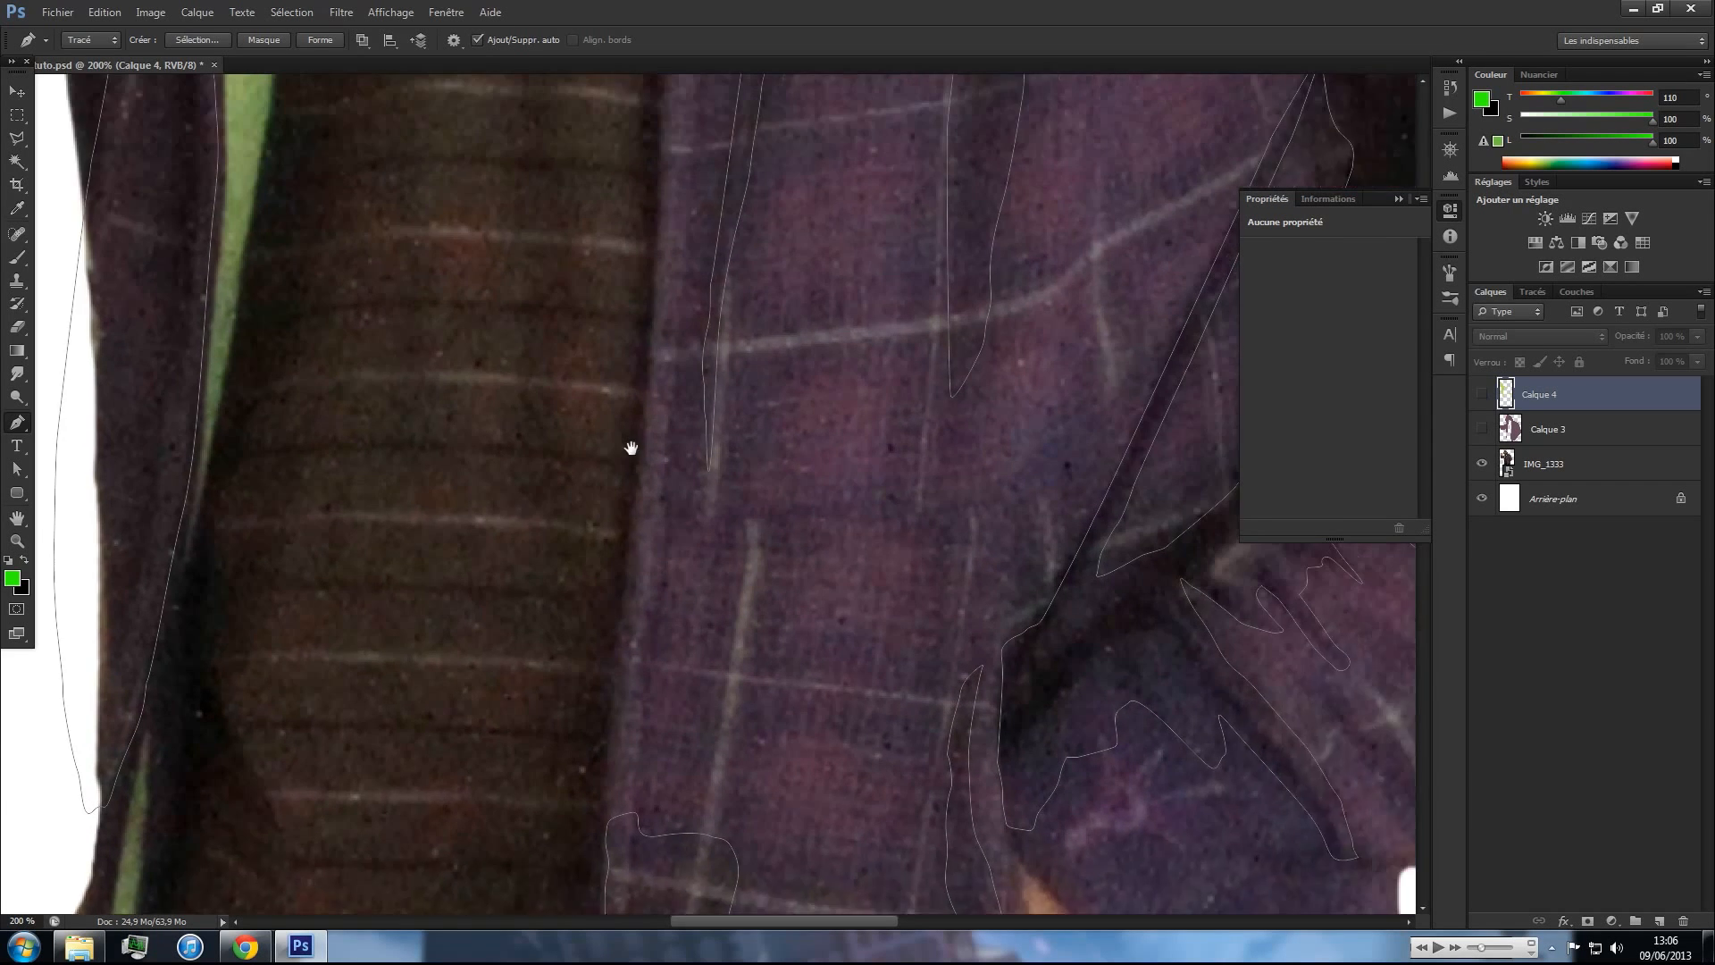
pyautogui.press('z')
pyautogui.keyDown('alt'); pyautogui.click(681, 430); pyautogui.keyUp('alt')
pyautogui.keyDown('alt'); pyautogui.click(683, 429); pyautogui.keyUp('alt')
pyautogui.keyDown('alt'); pyautogui.click(683, 429); pyautogui.keyUp('alt')
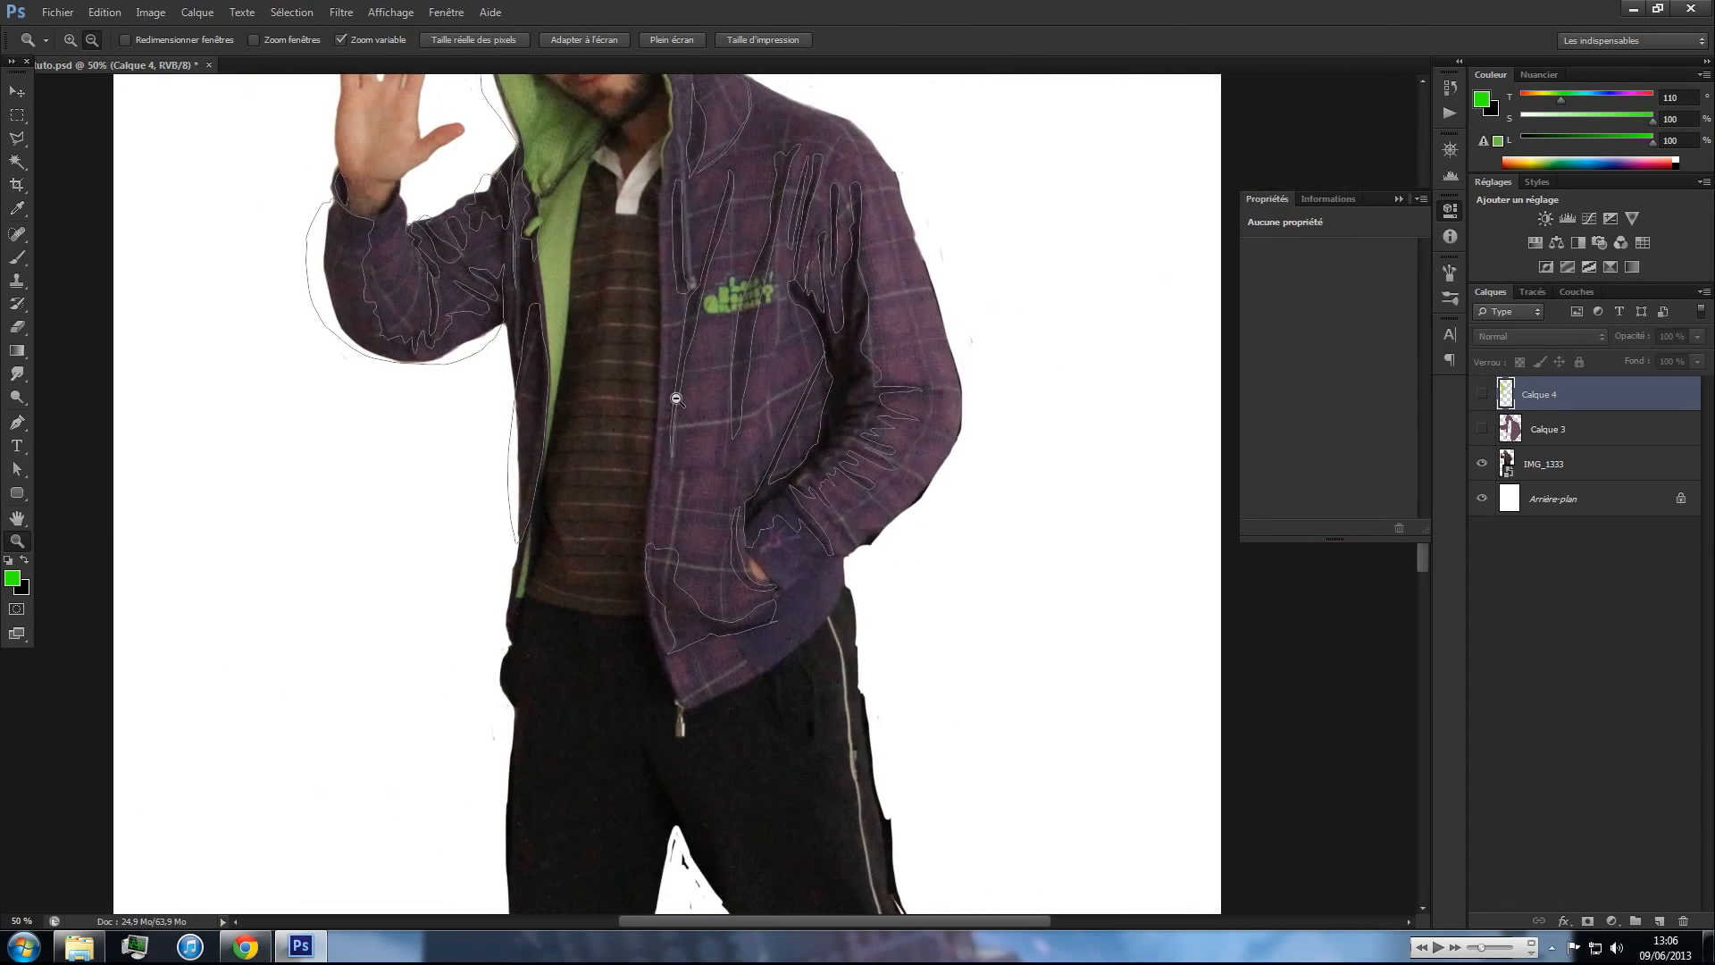
pyautogui.keyDown('alt'); pyautogui.click(681, 397); pyautogui.keyUp('alt')
pyautogui.moveTo(663, 315); pyautogui.dragTo(693, 409)
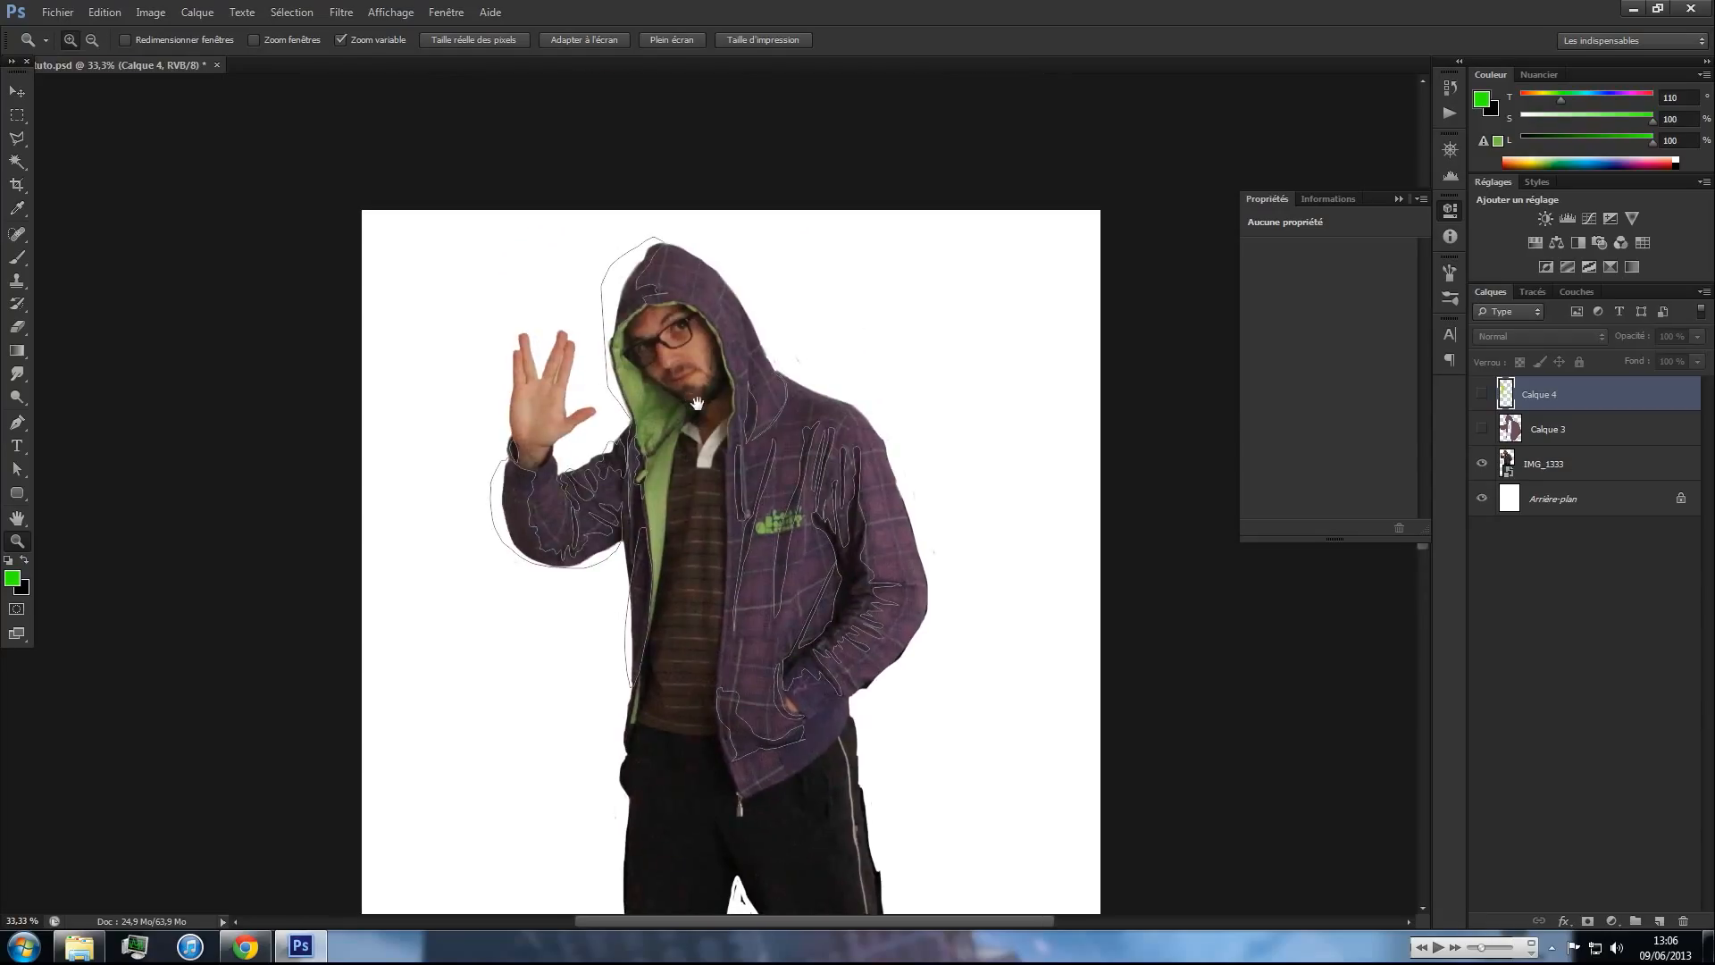
pyautogui.press('v')
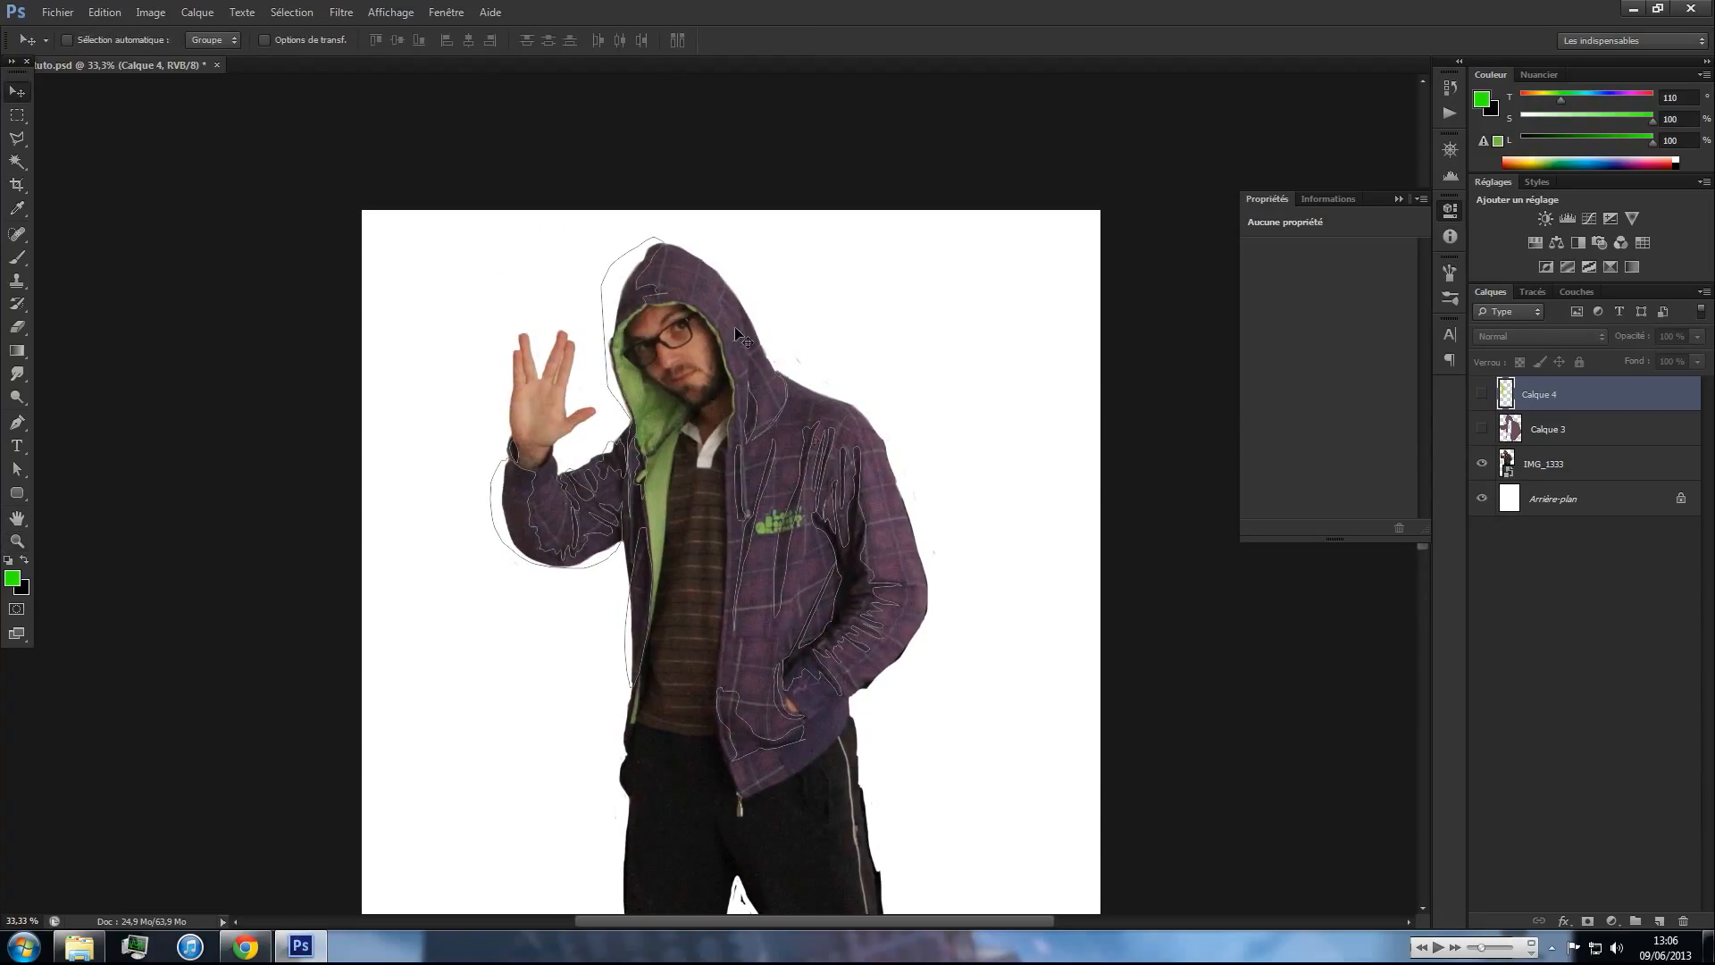
pyautogui.click(1533, 292)
pyautogui.doubleClick(1555, 394)
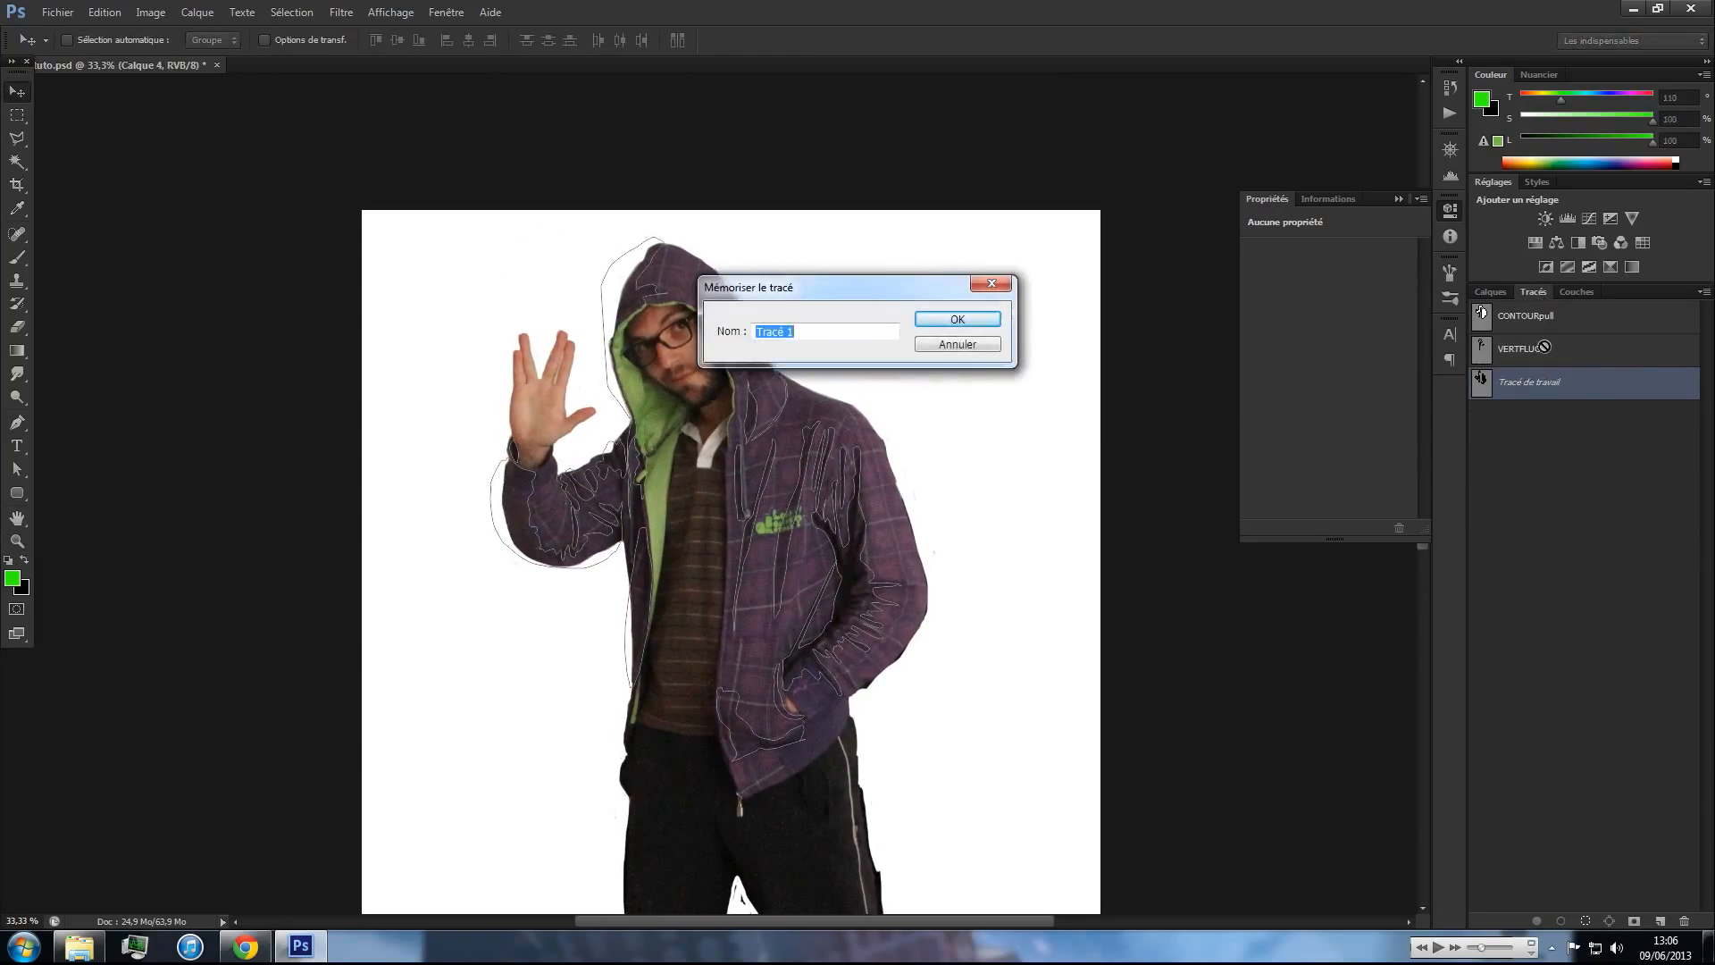
pyautogui.write('O')
pyautogui.write('U')
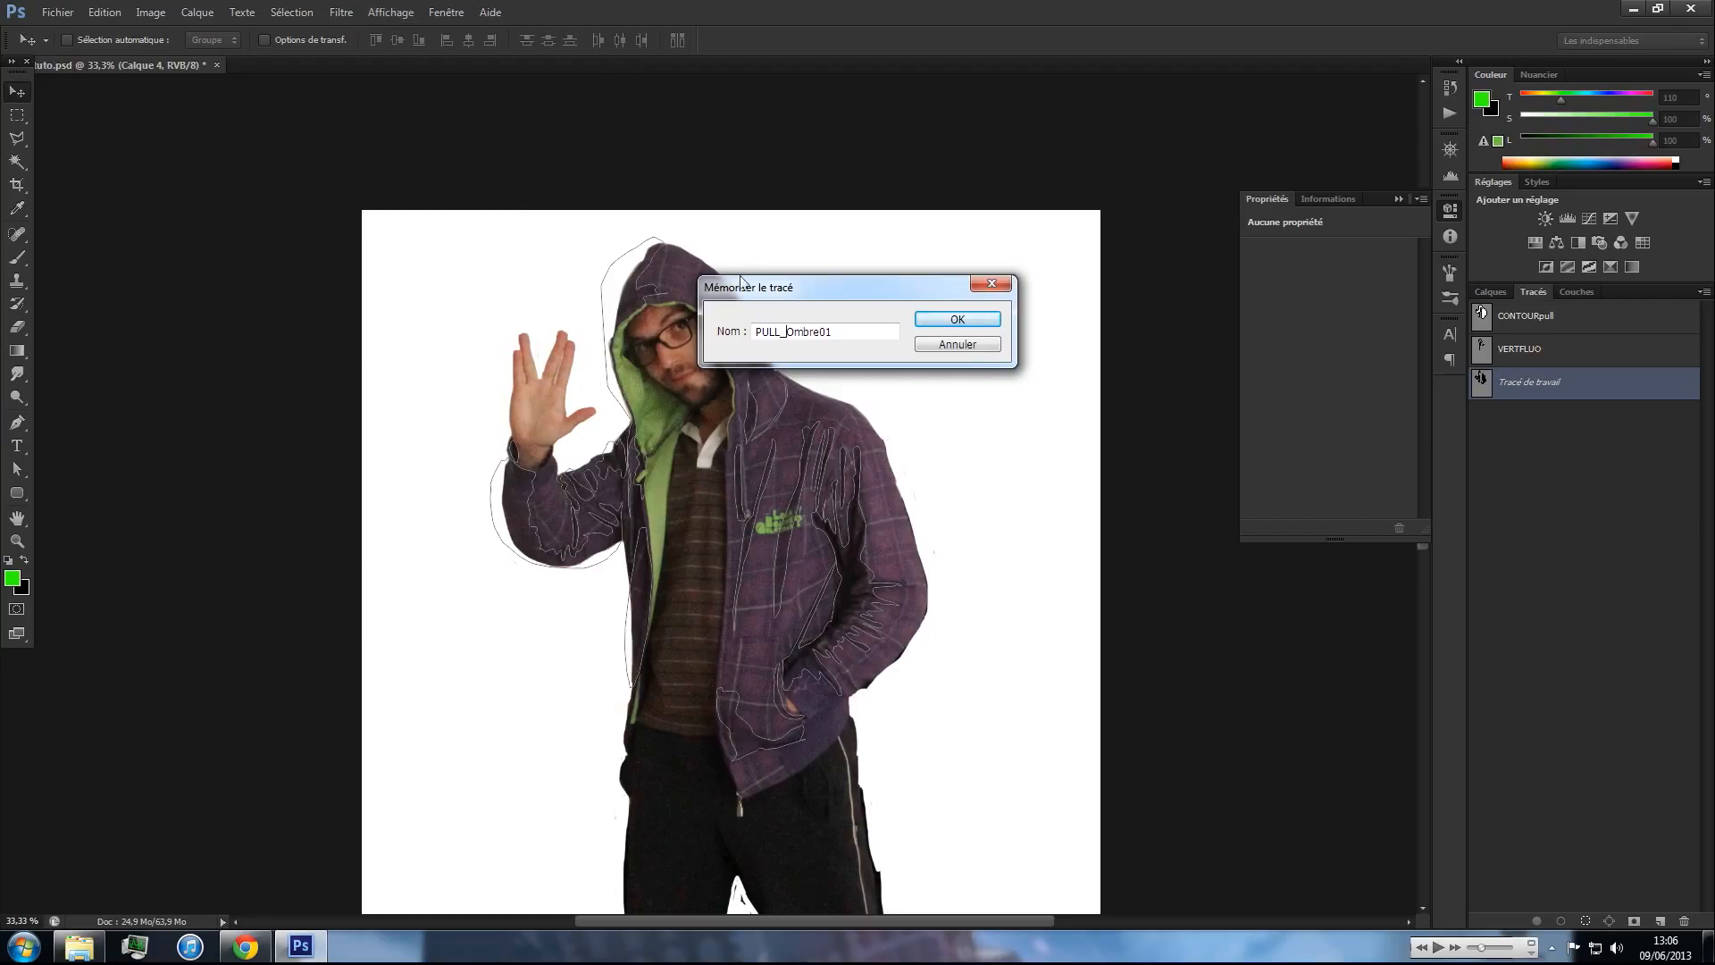
pyautogui.click(975, 318)
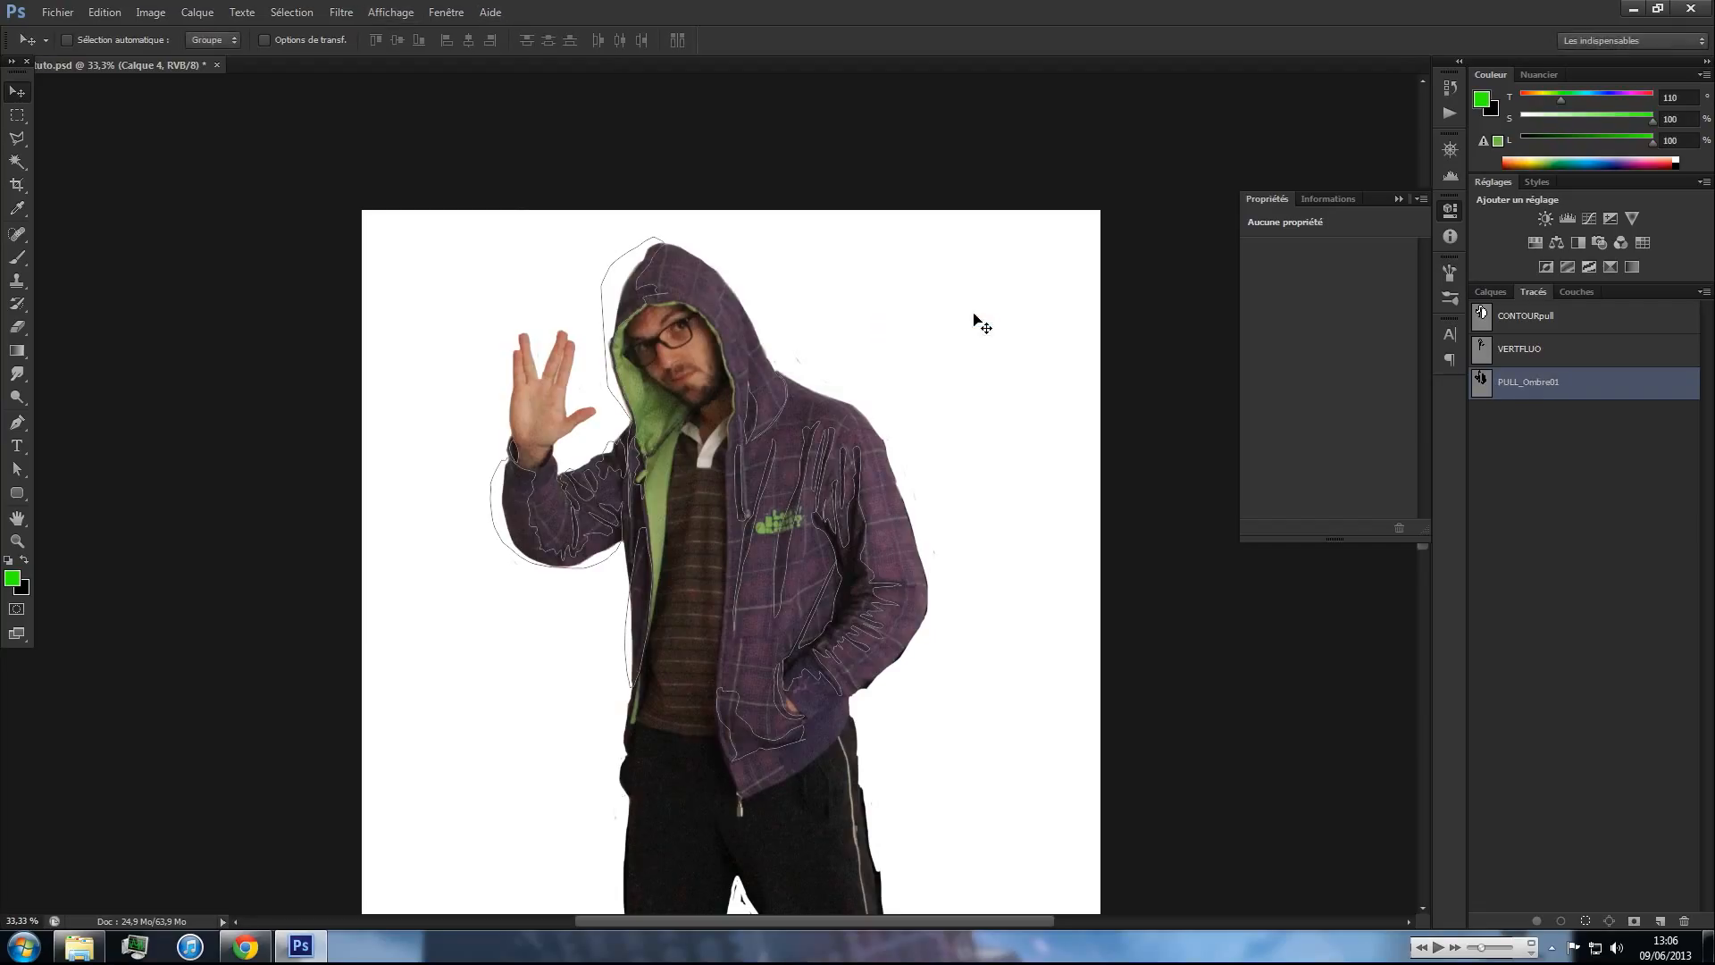
# - Make a new selection from the PULL_Ombre01 path with a 1-pixel feather radius
pyautogui.rightClick(1481, 381)
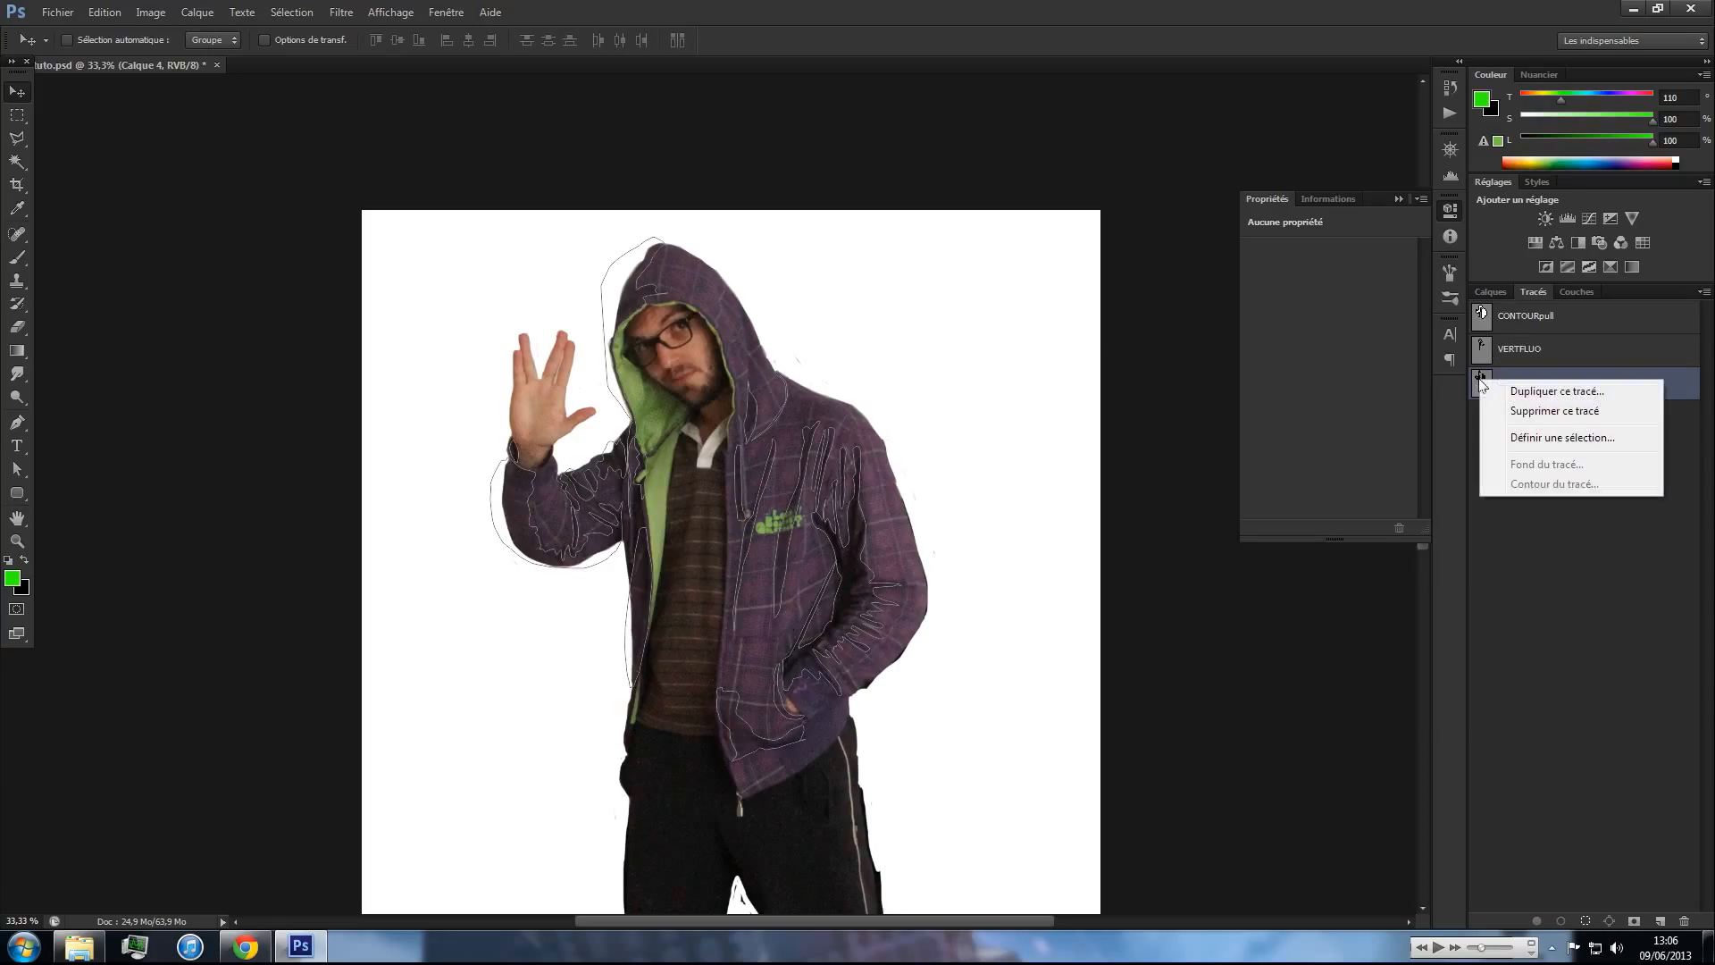
pyautogui.click(1515, 438)
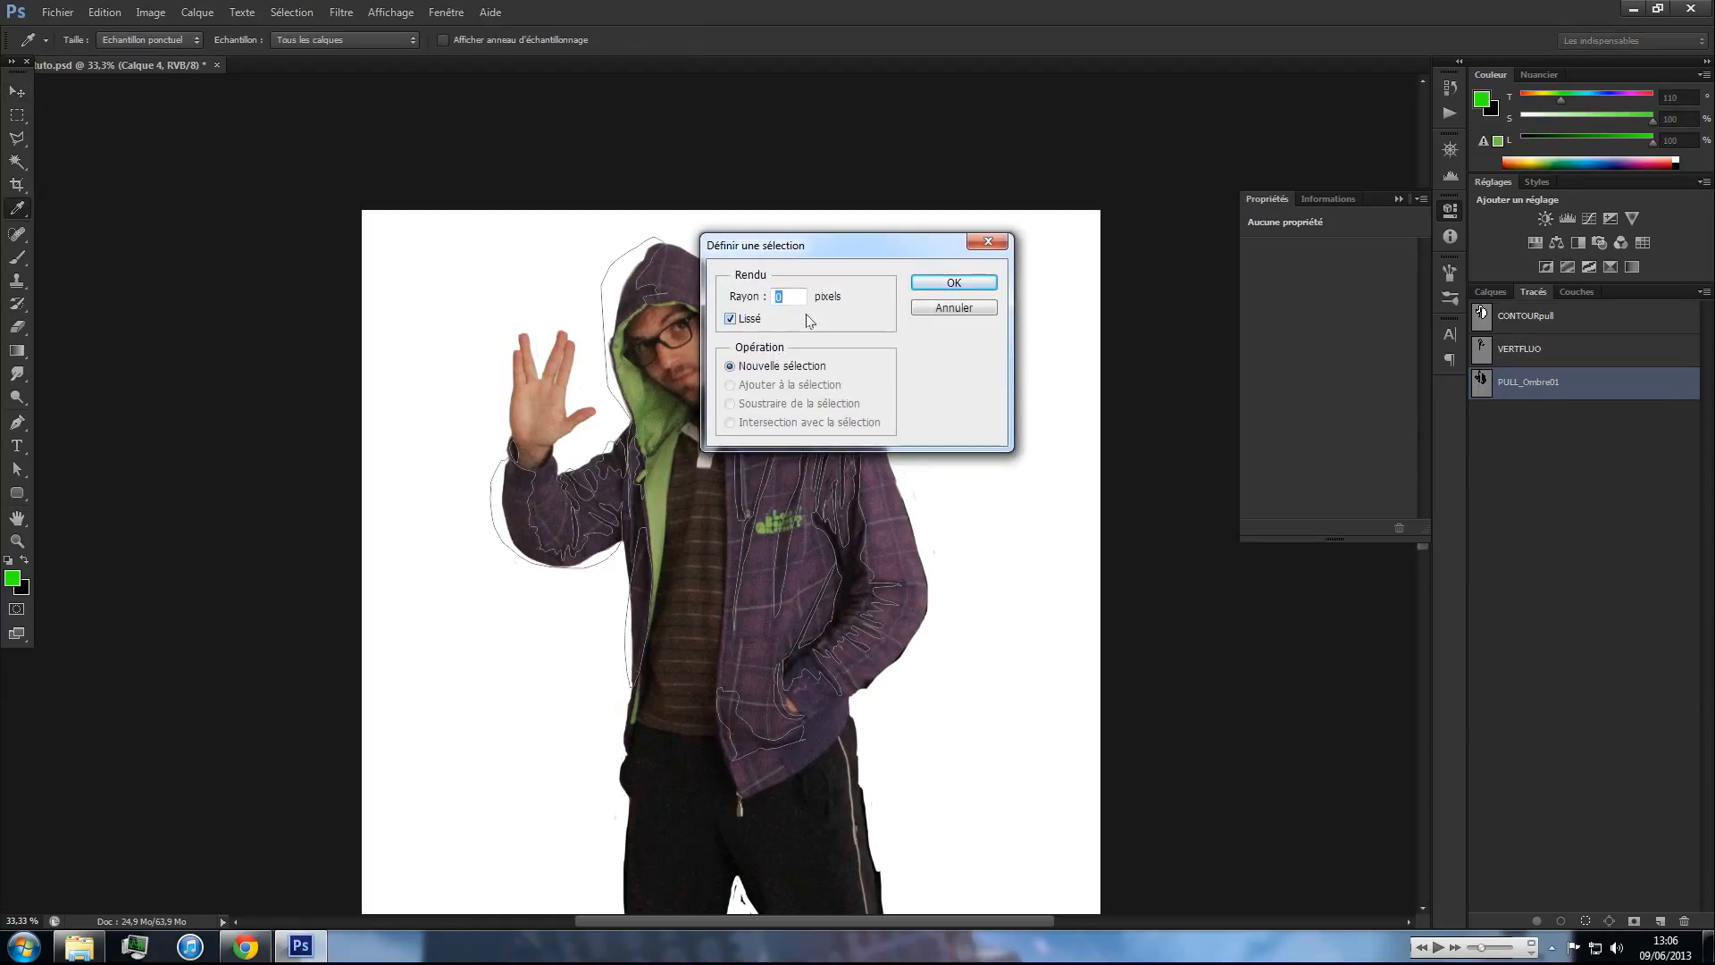
pyautogui.write('1')
pyautogui.click(954, 282)
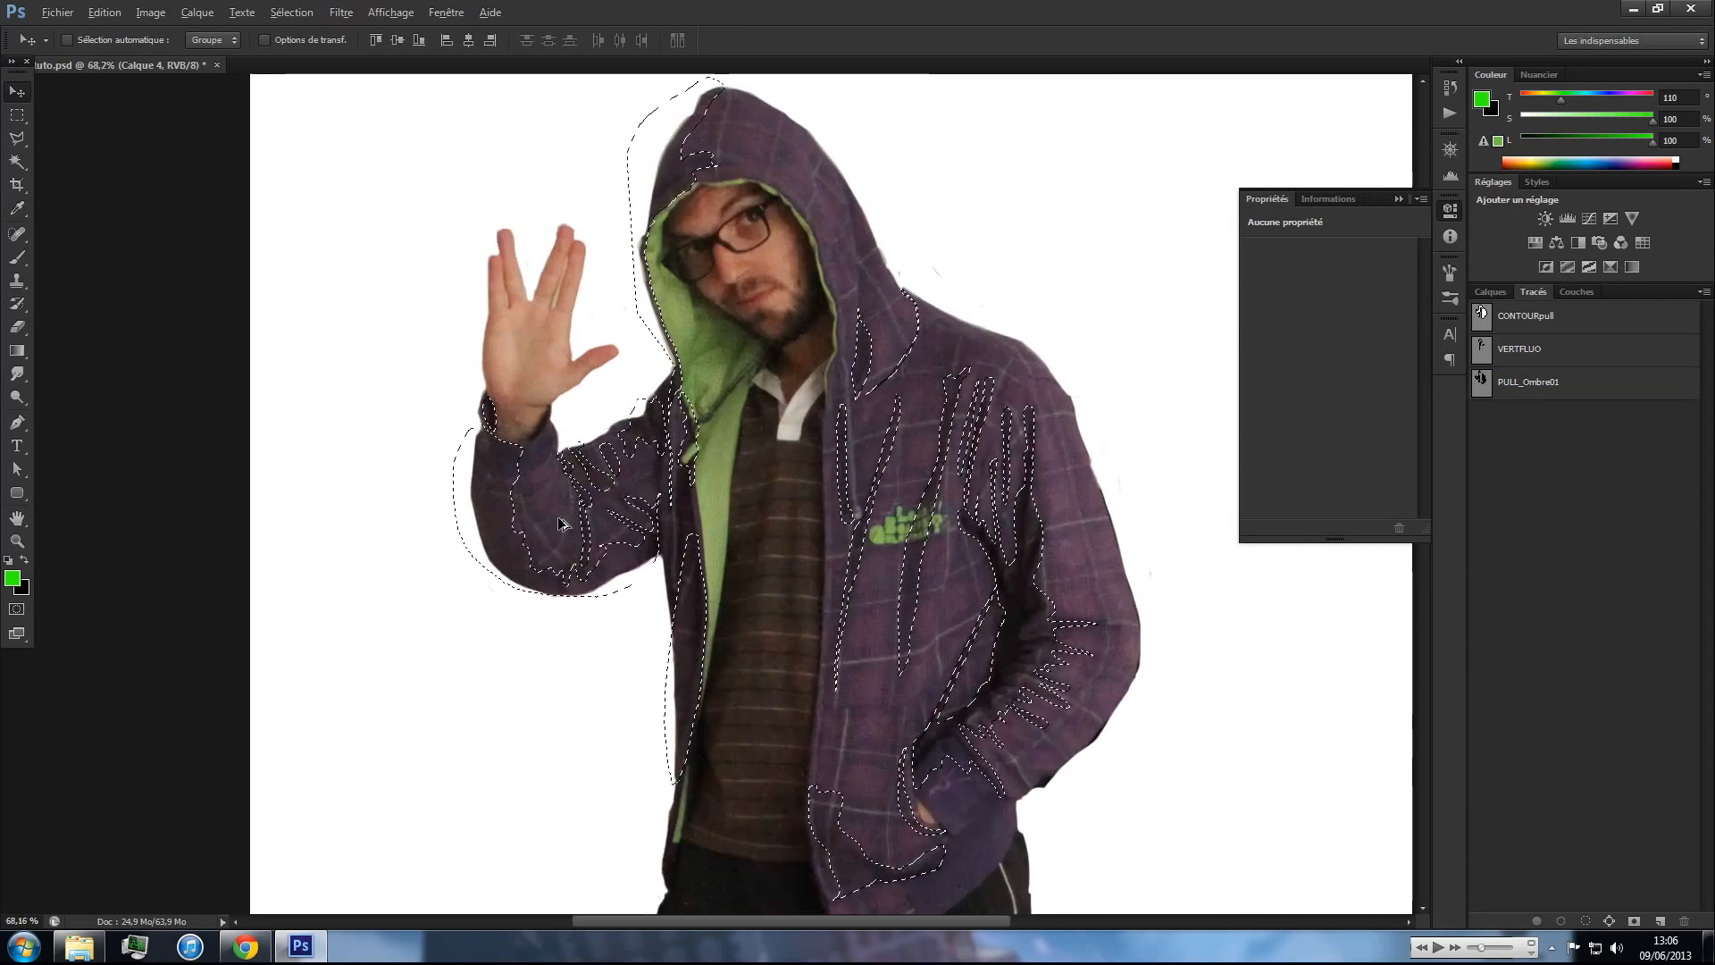
# - Show the flat purple jacket layer Calque 3 while keeping the shadow selection active
pyautogui.scroll(2, 558, 516)
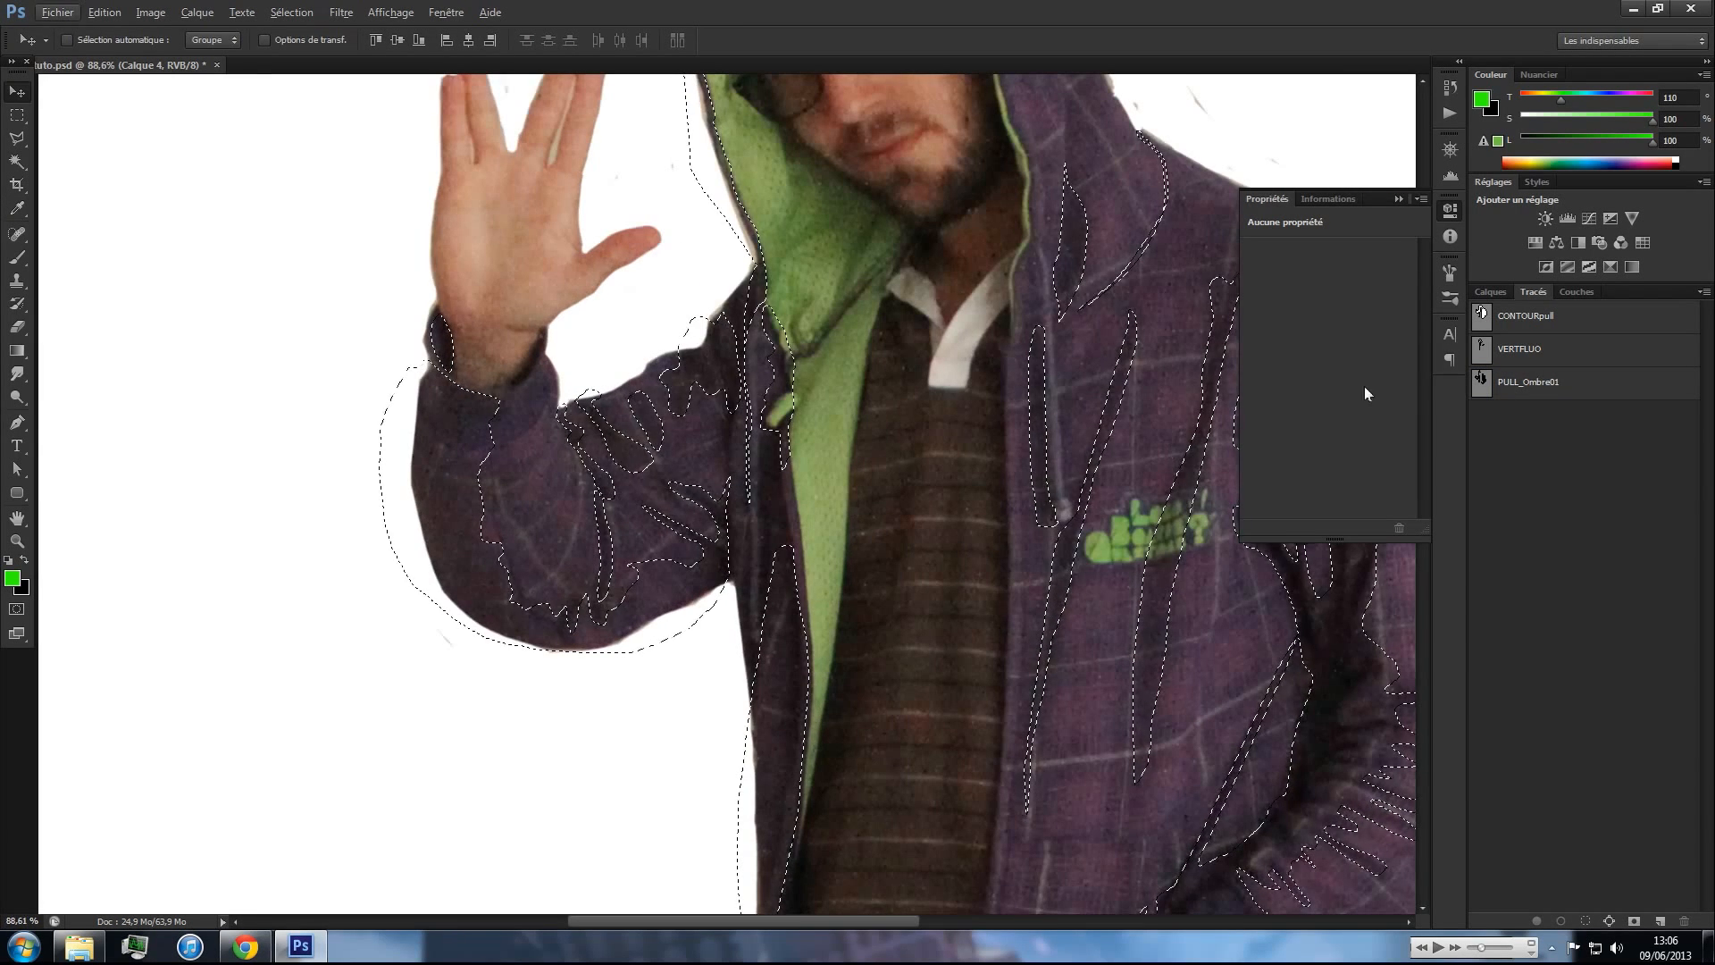
pyautogui.click(1492, 291)
pyautogui.click(1481, 430)
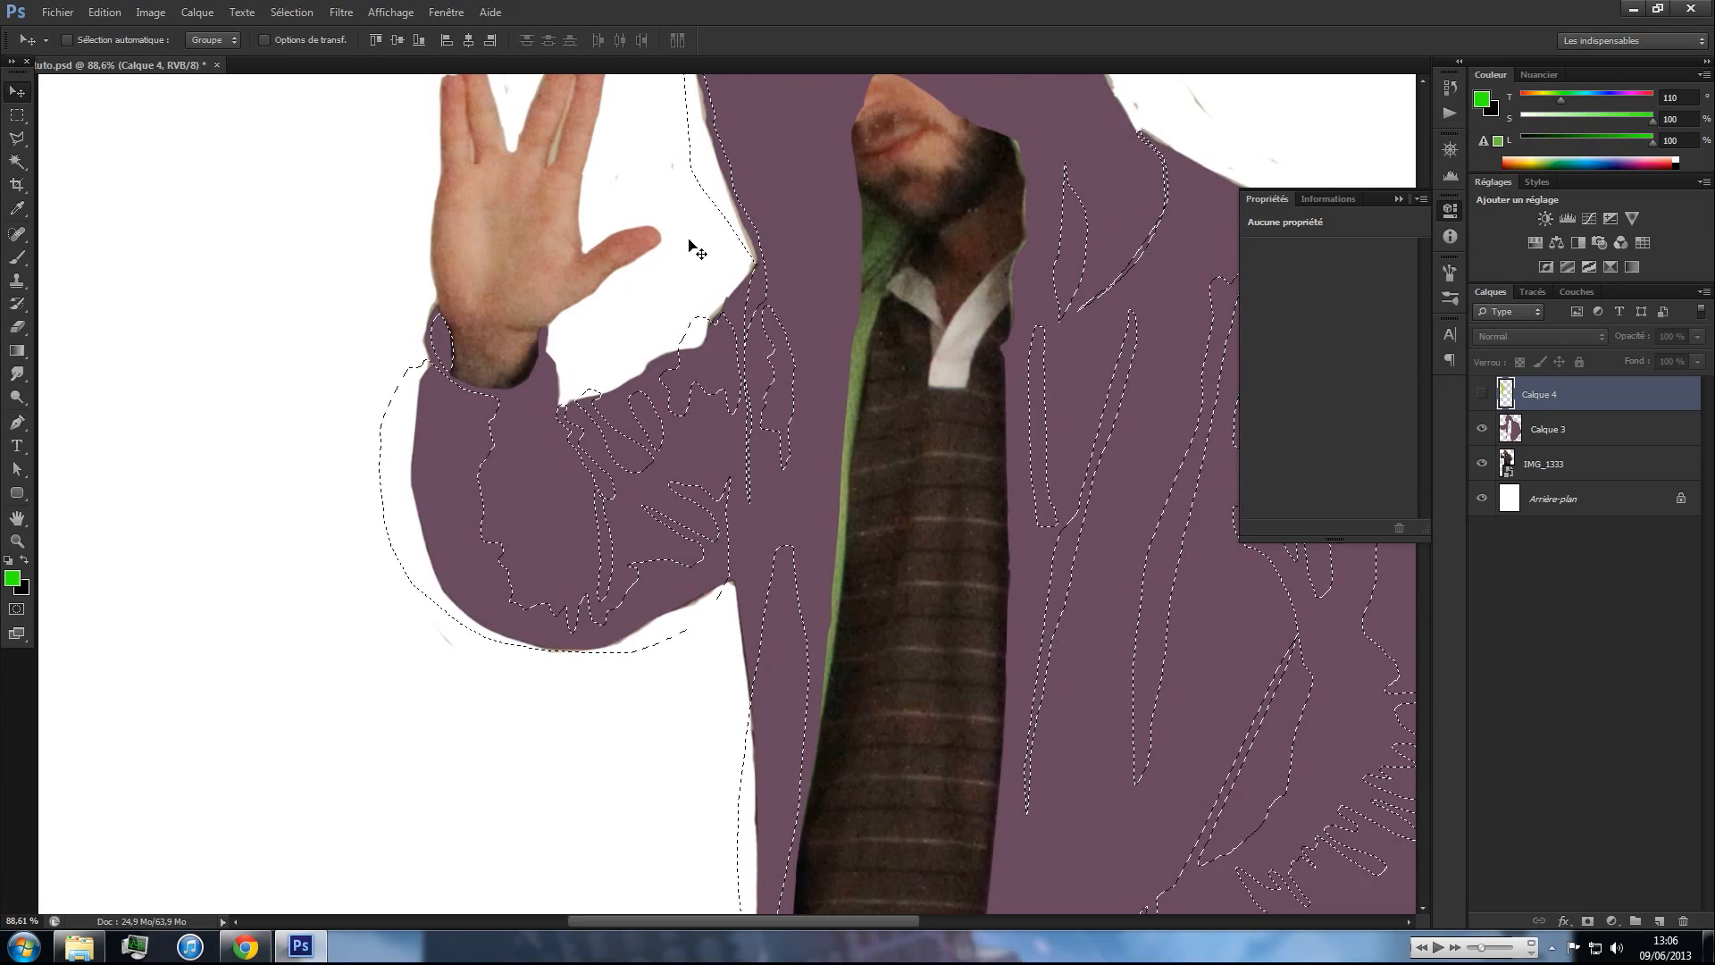
# - Sample the hoodie's purple as the brush colour and darken it to 35% luminosity
pyautogui.press('b')
pyautogui.press('alt')
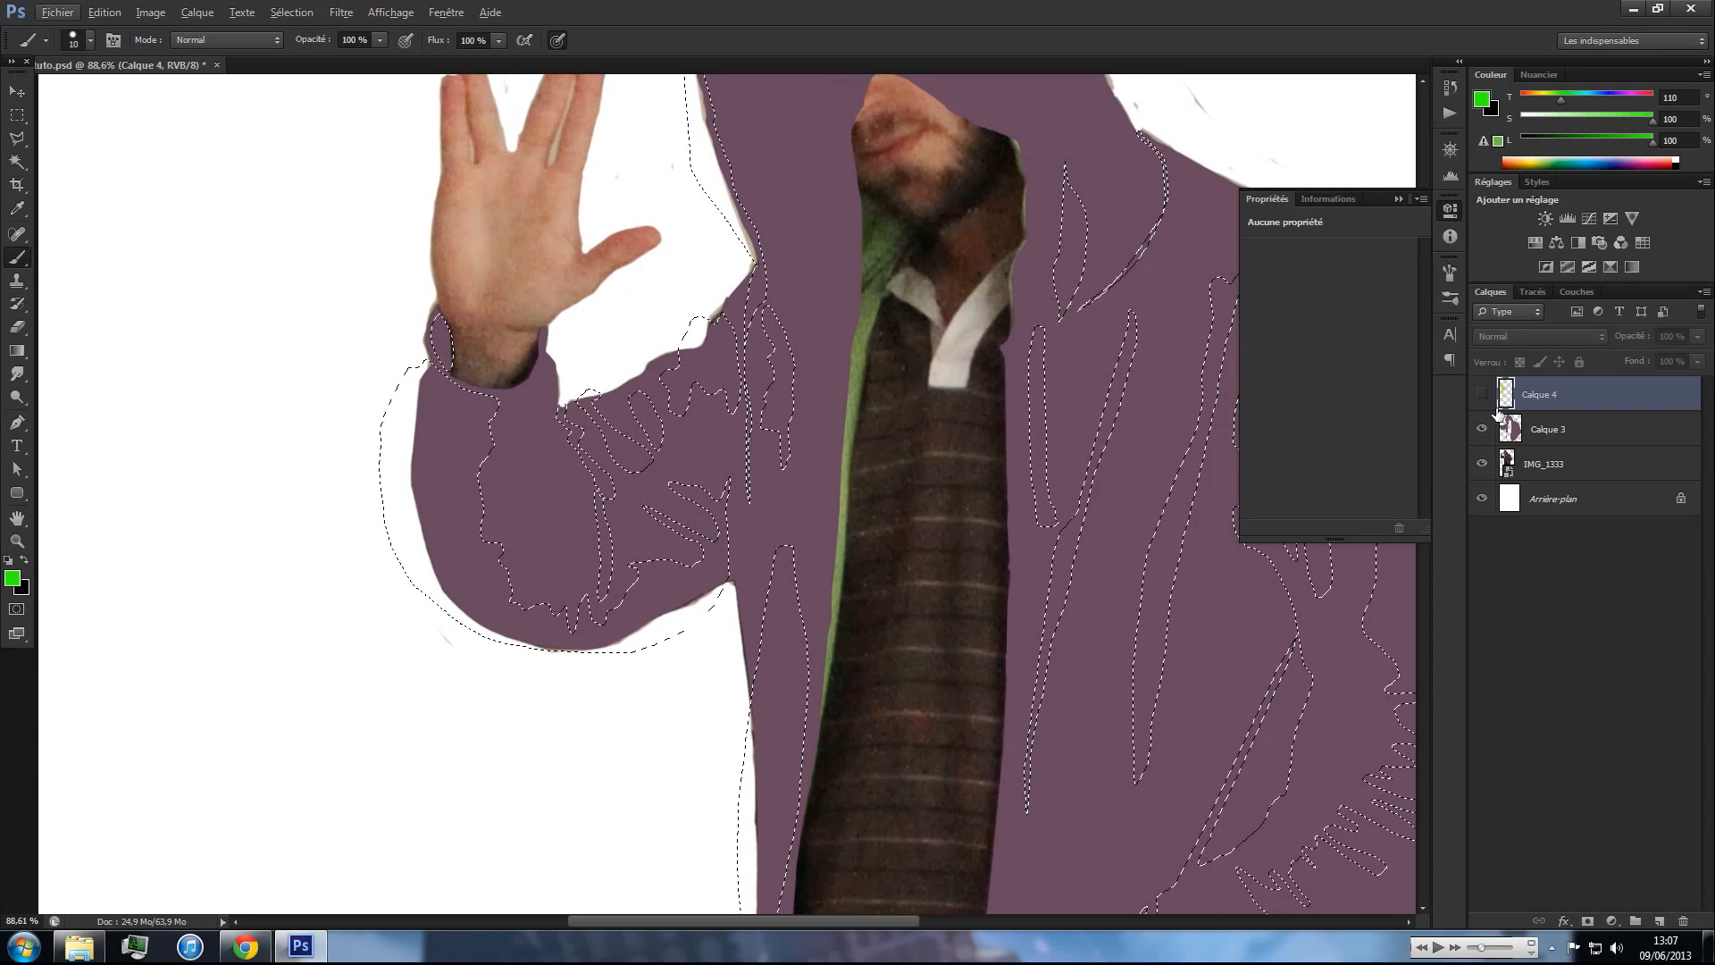
pyautogui.press('alt')
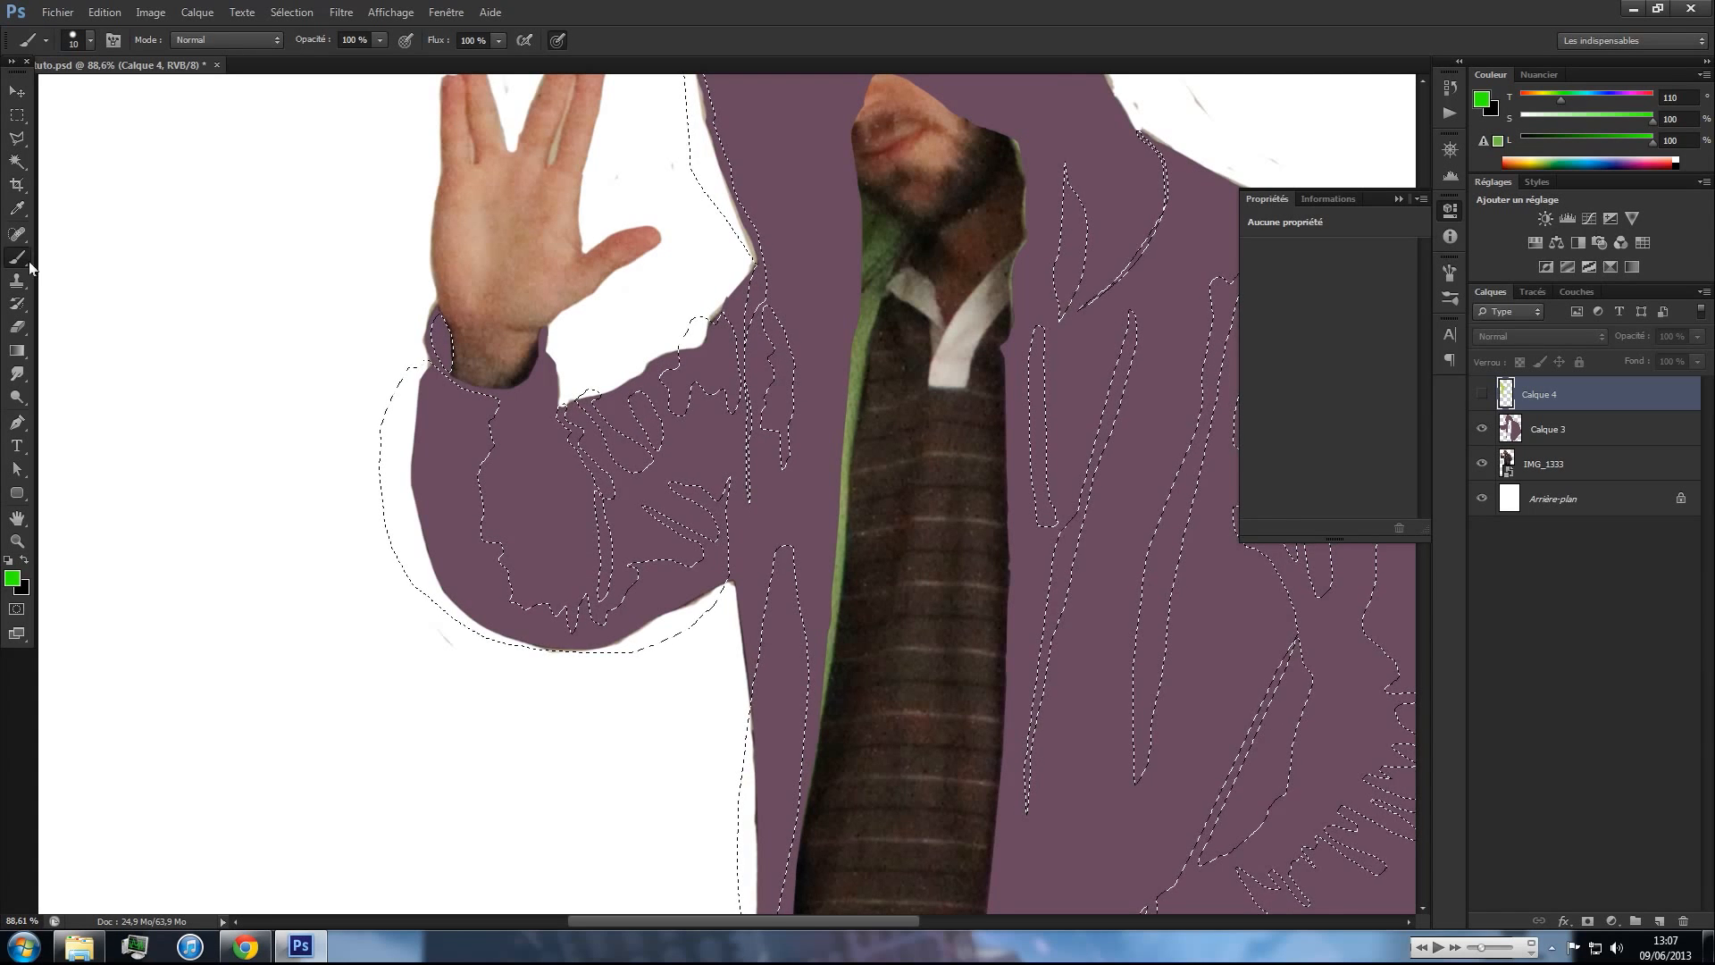
pyautogui.keyDown('alt'); pyautogui.click(822, 283); pyautogui.keyUp('alt')
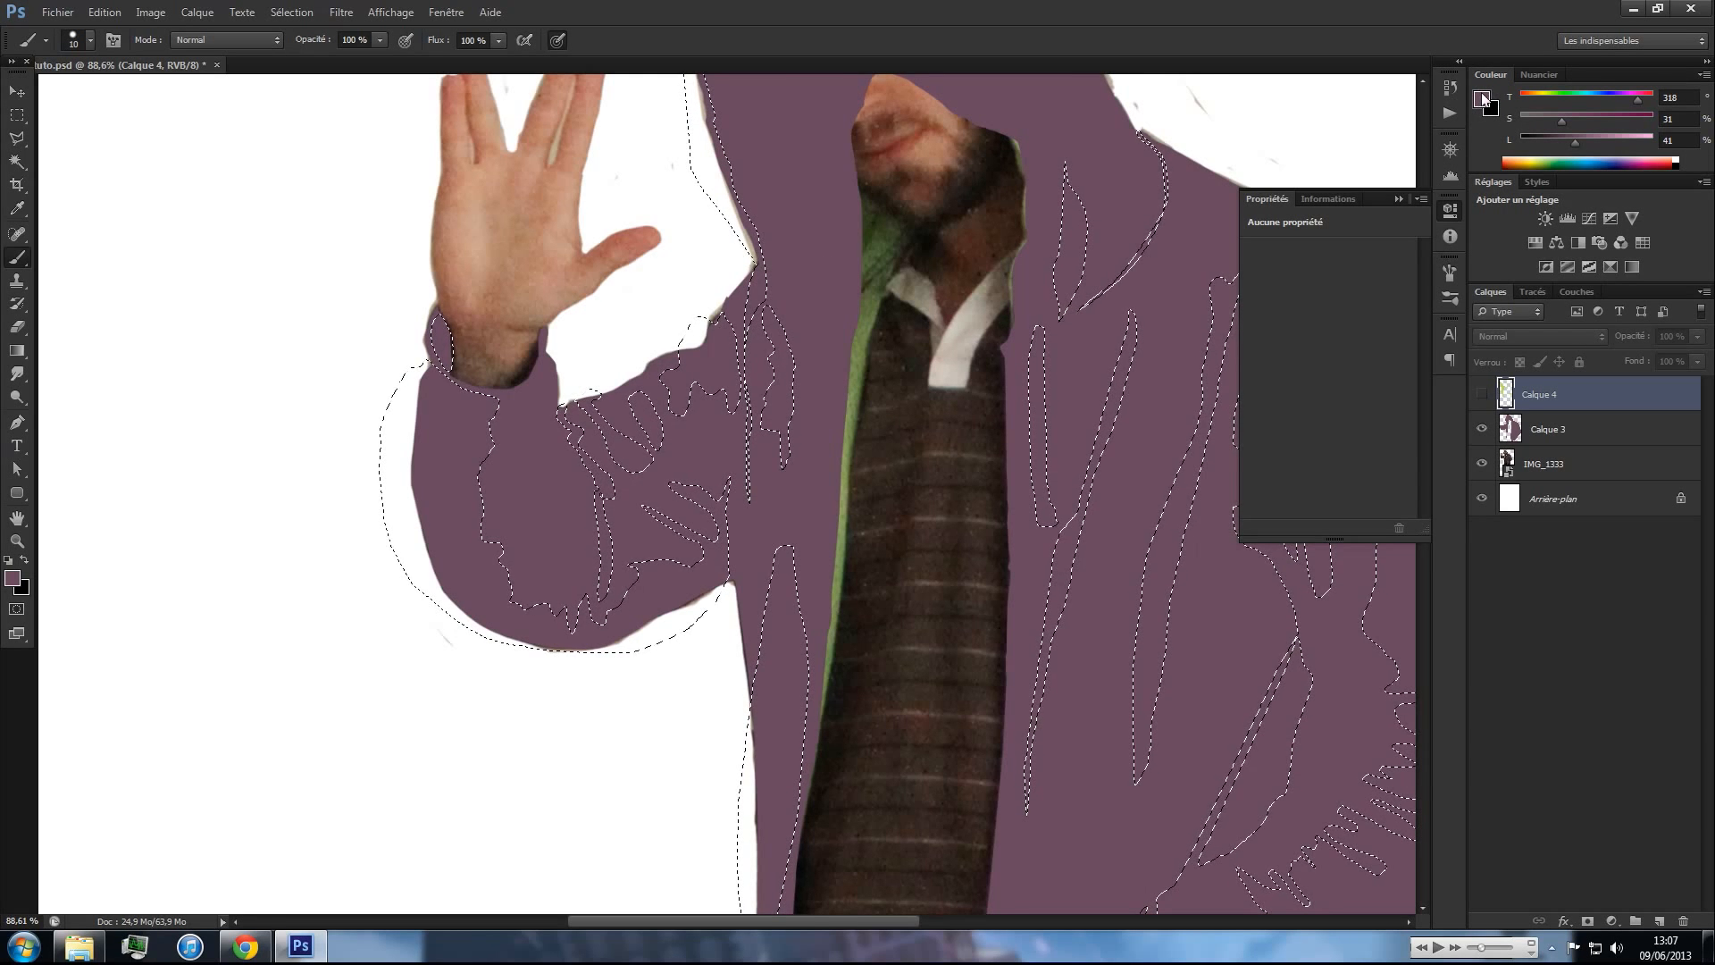
pyautogui.click(1573, 141)
# - Add a new layer directly below Calque 4 and brush the dark purple into the selected chest fold at size 73
pyautogui.click(1658, 919)
pyautogui.moveTo(1593, 402); pyautogui.dragTo(1573, 447)
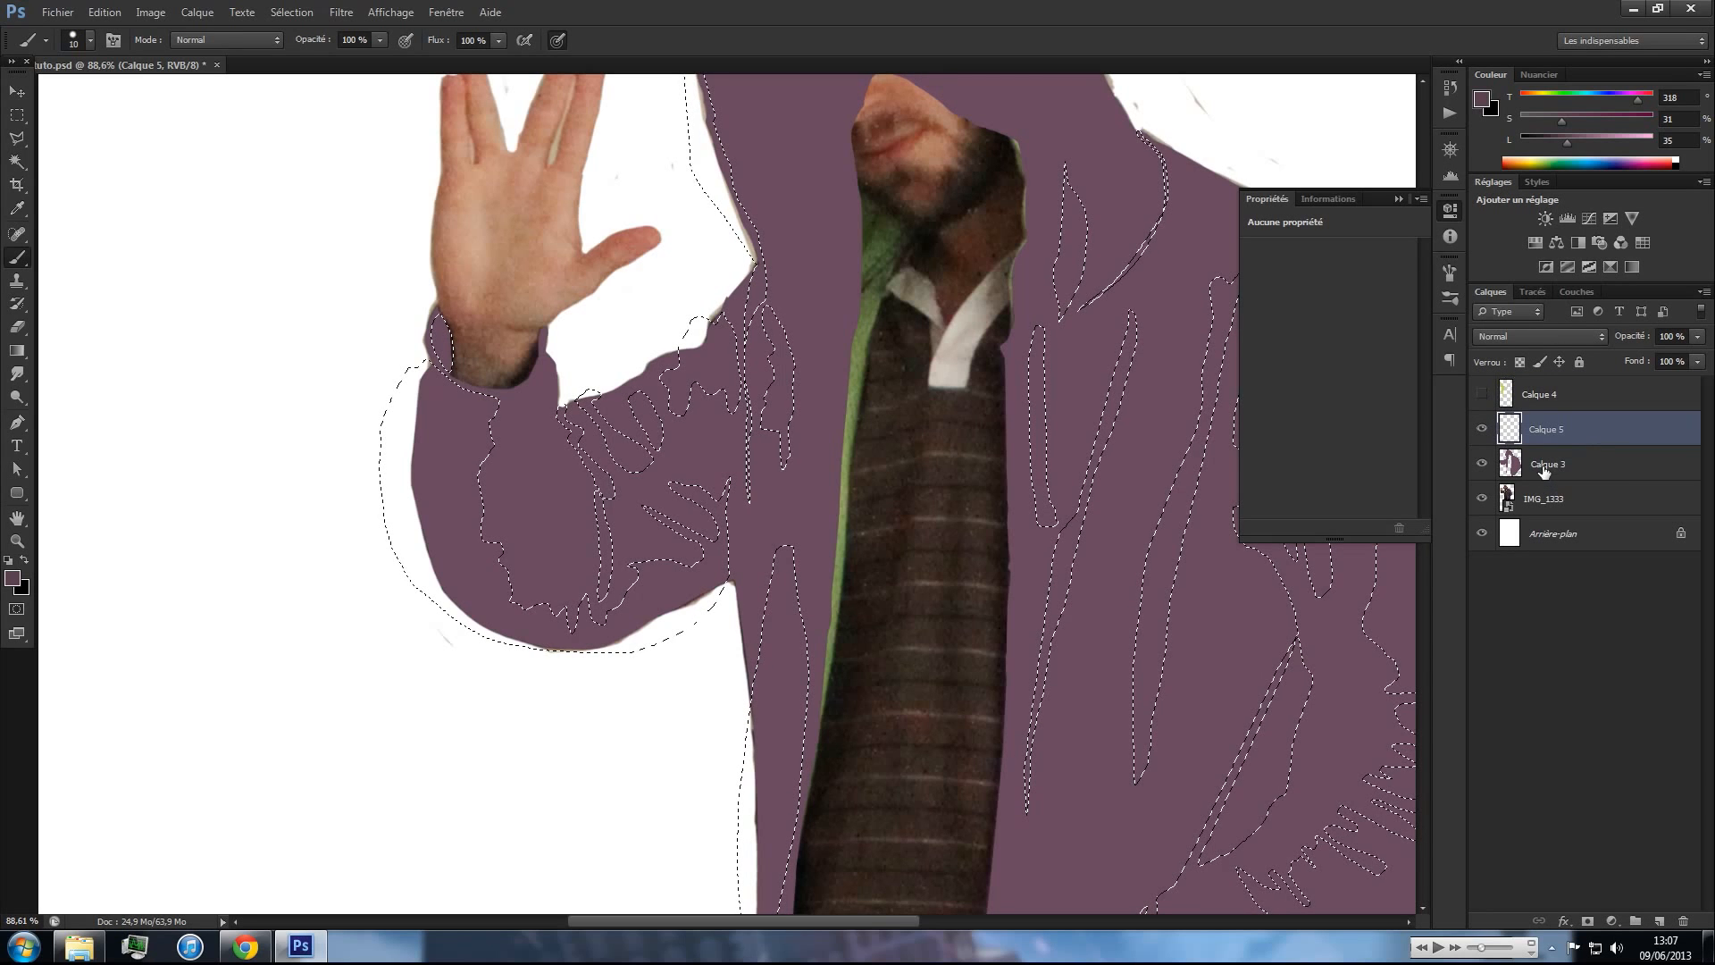
pyautogui.moveTo(808, 384); pyautogui.dragTo(781, 420)
pyautogui.rightClick(783, 413)
pyautogui.click(828, 453)
pyautogui.click(762, 341)
pyautogui.moveTo(763, 344); pyautogui.dragTo(783, 417)
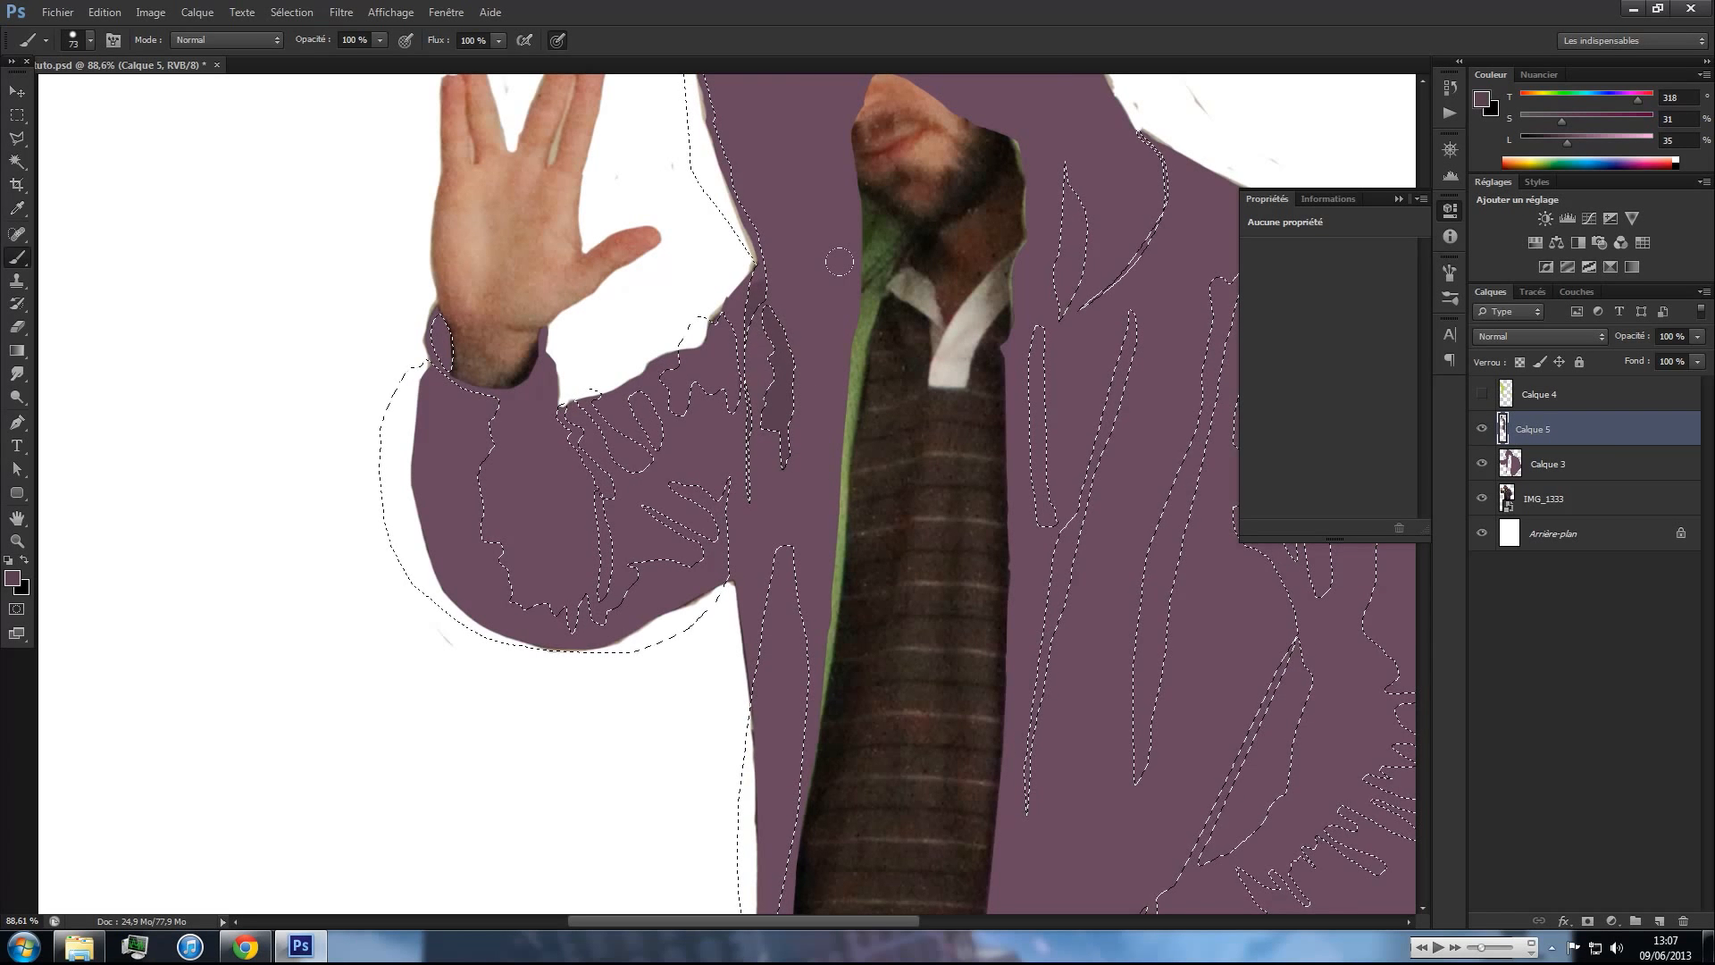
# - Fill all the selected shadow areas on Calque 5 with the dark purple and deselect
pyautogui.press('v')
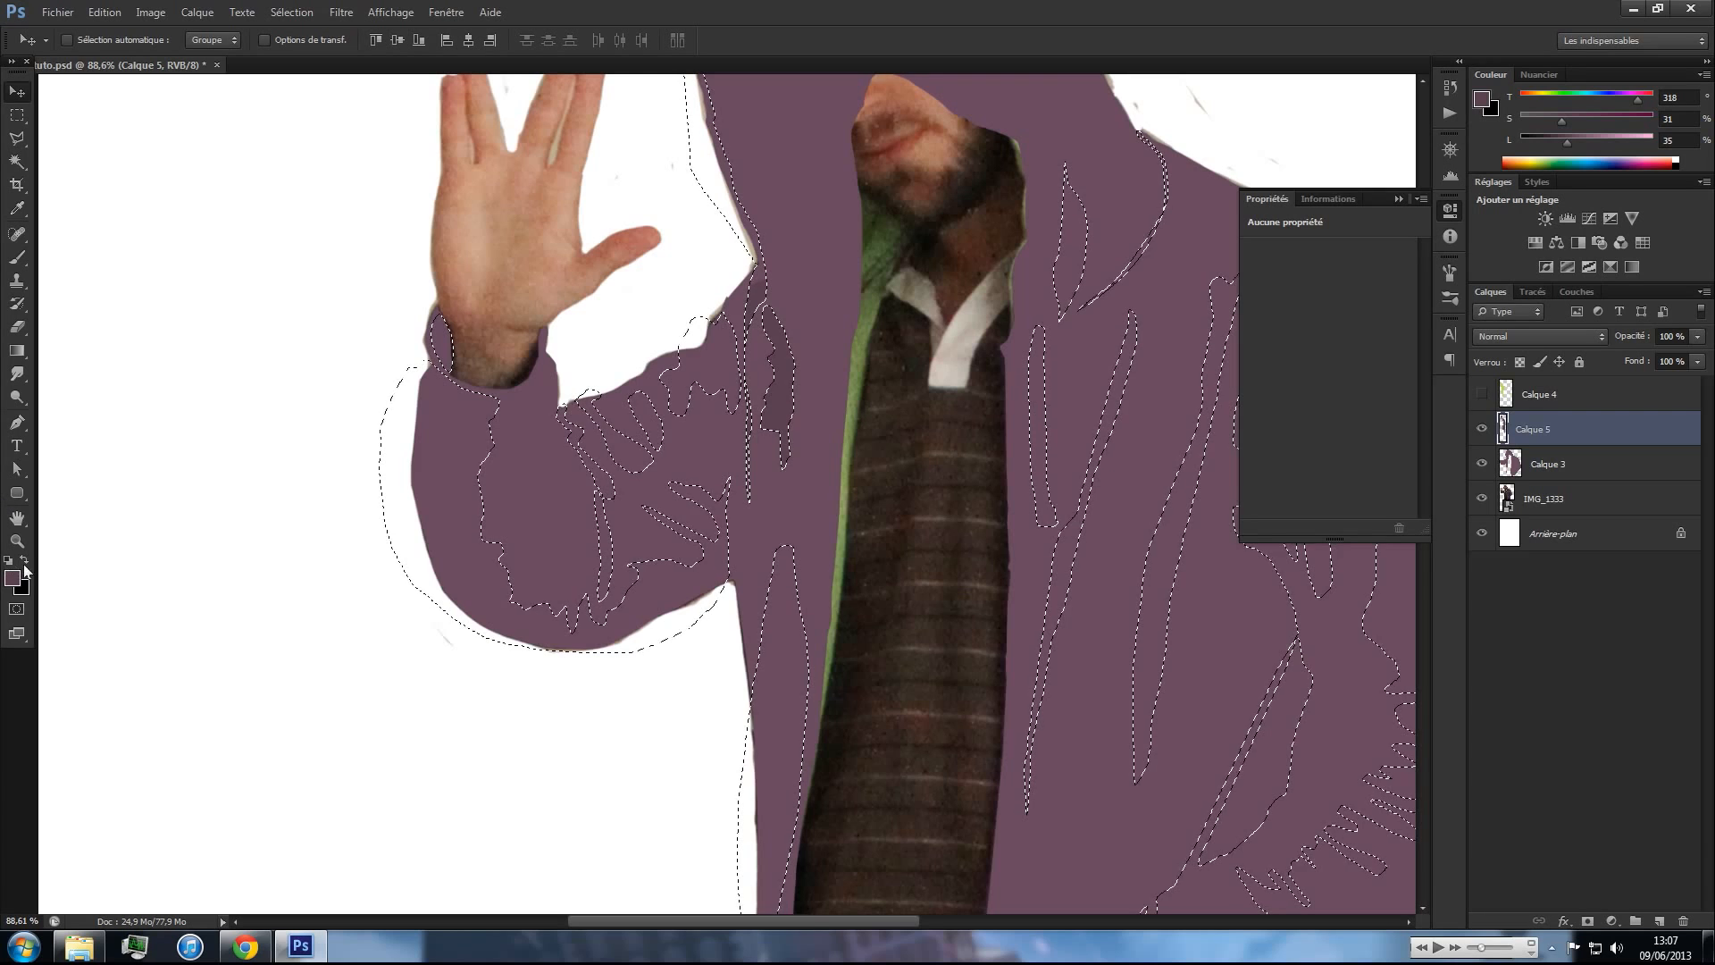
pyautogui.press('d')
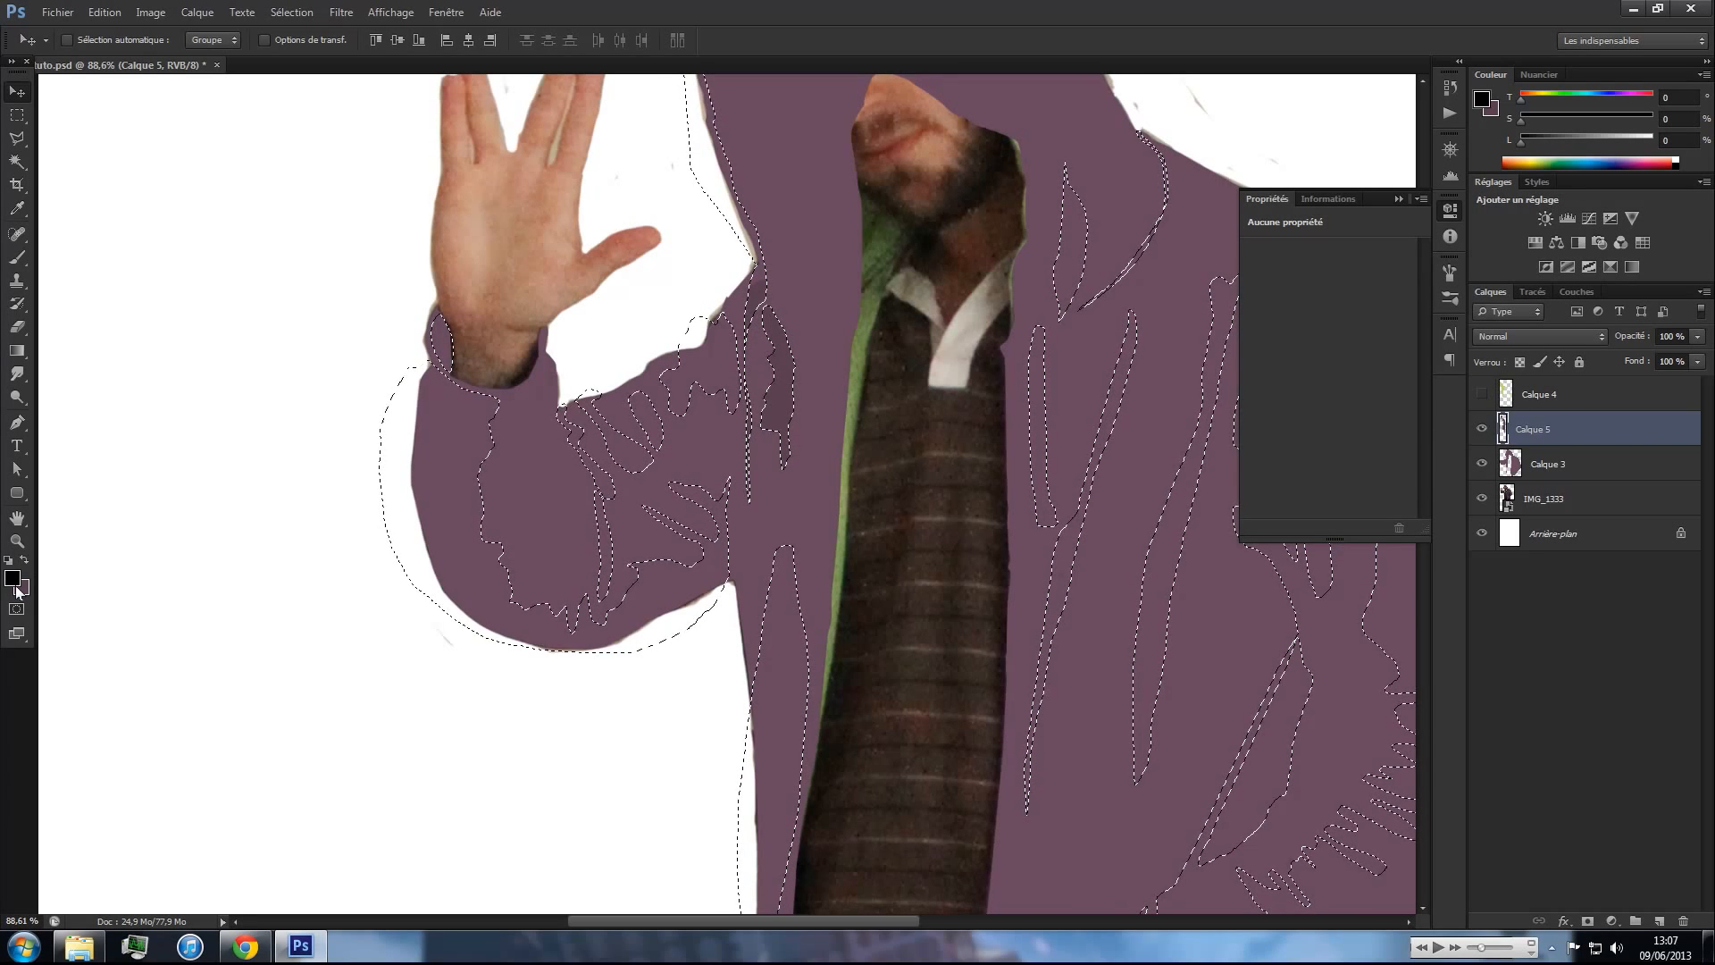
pyautogui.hotkey('alt', 'BackSpace')
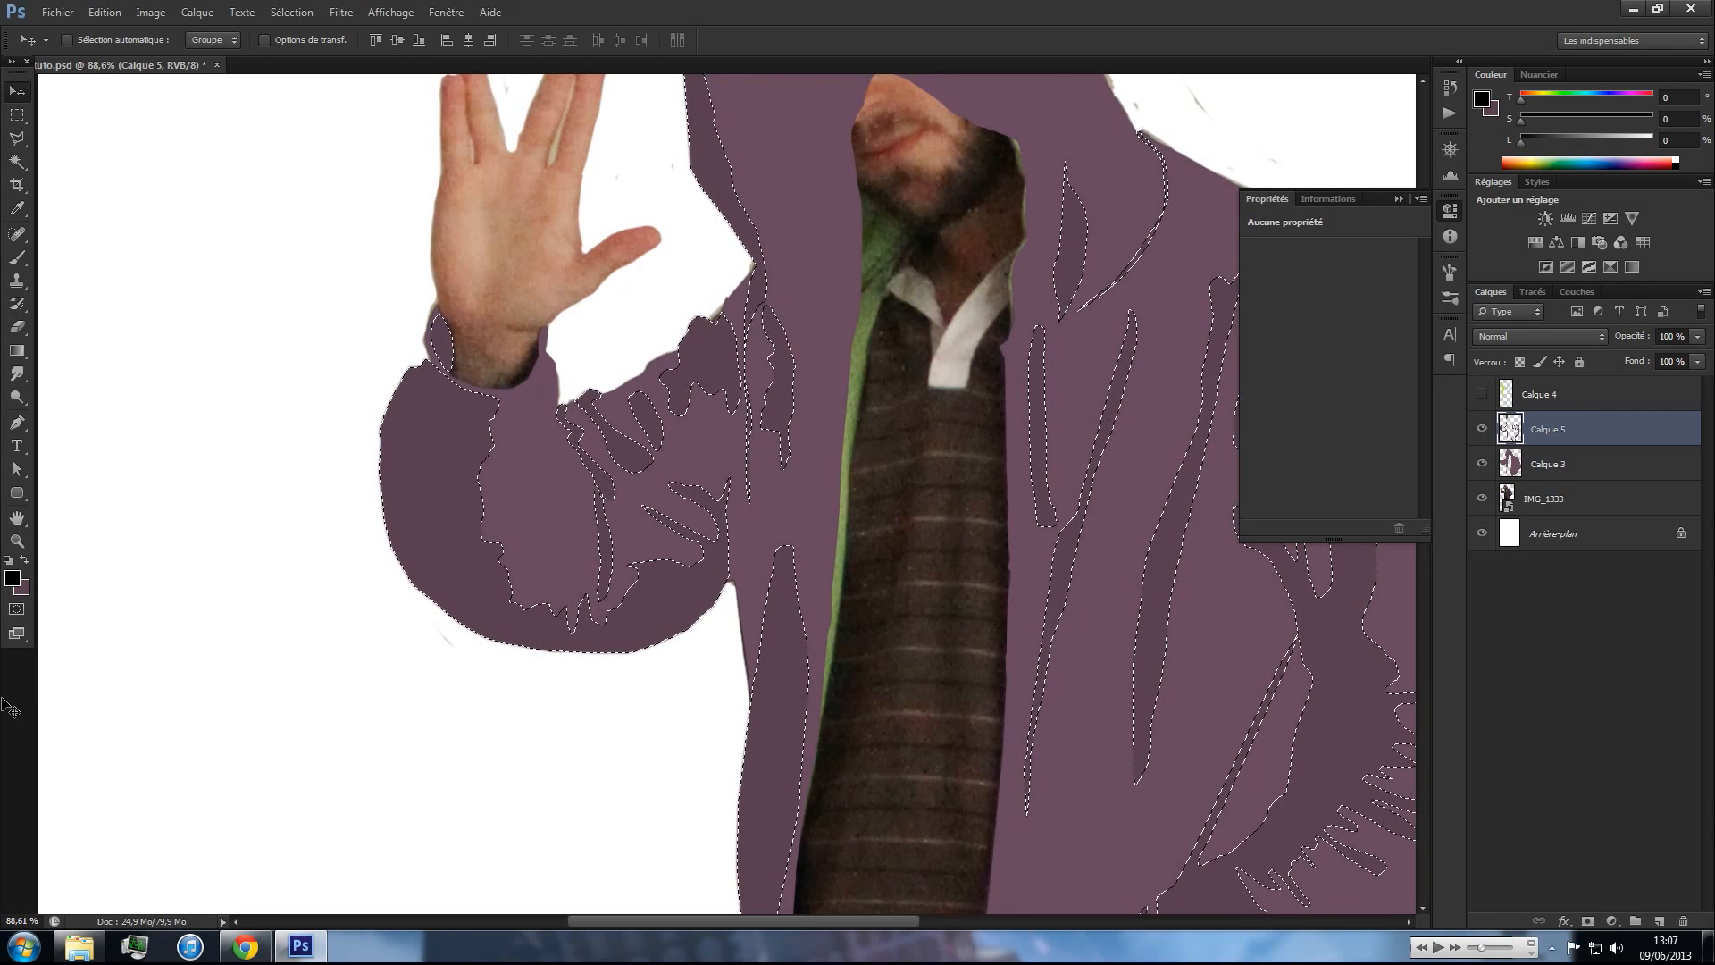
pyautogui.hotkey('ctrl', 'd')
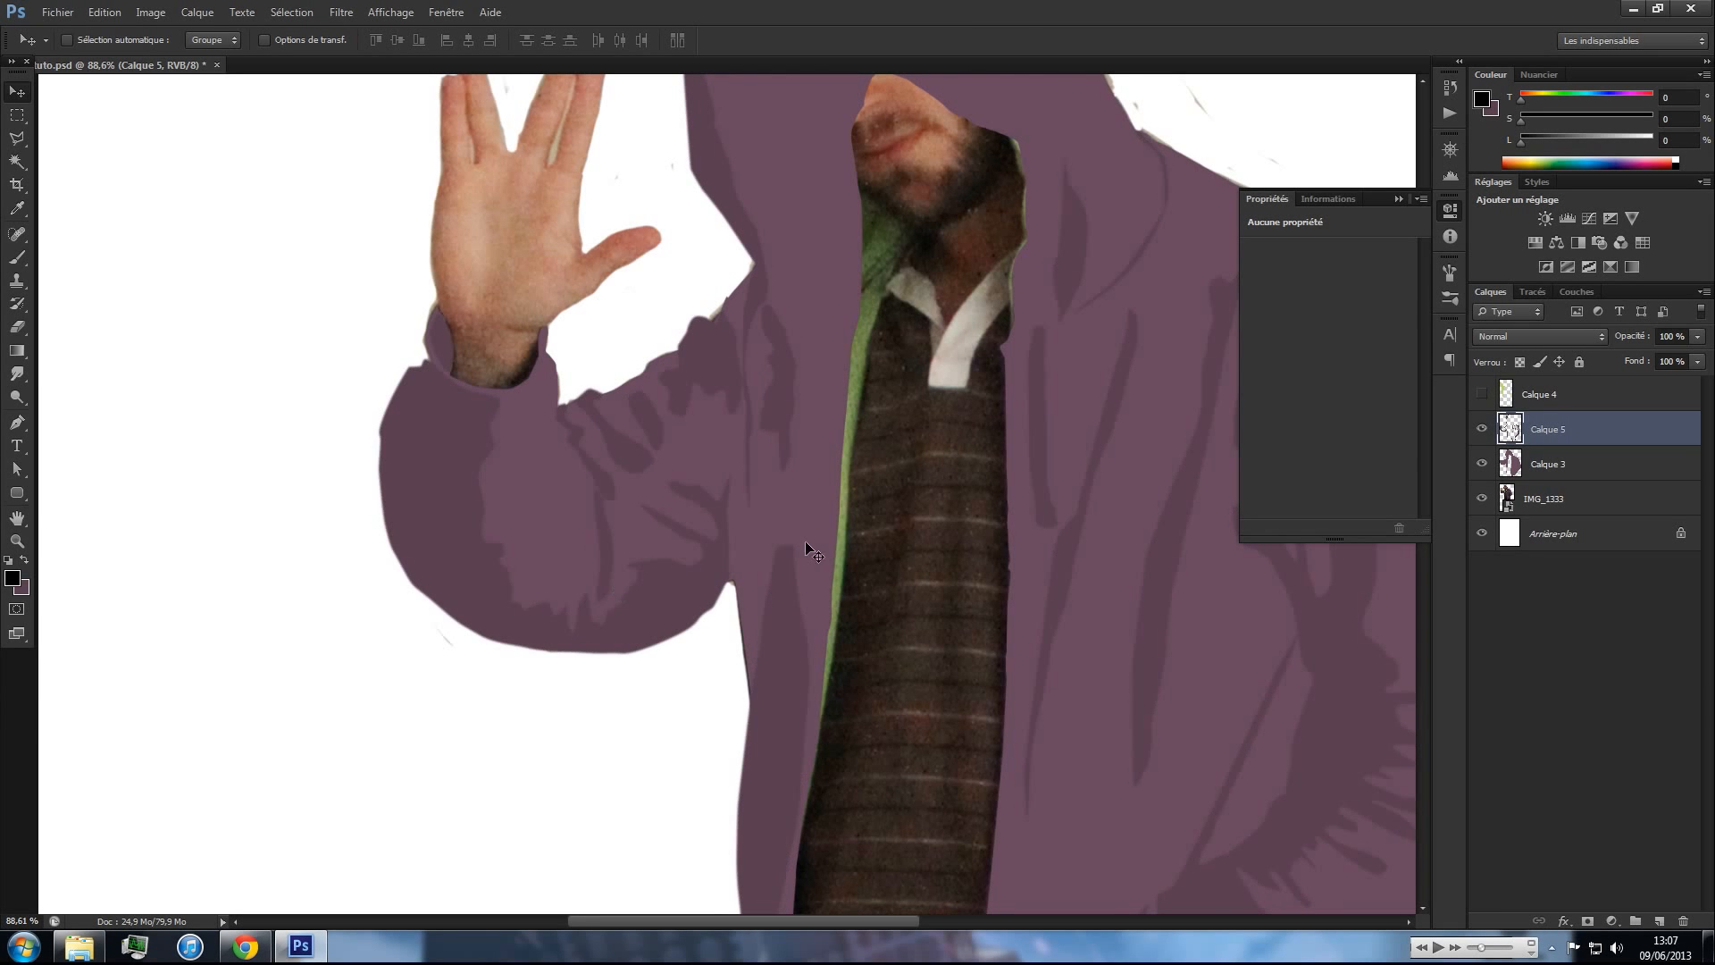
# - Load the hoodie shape of Calque 3 as a selection while keeping Calque 5 active
pyautogui.scroll(-6, 806, 540)
pyautogui.scroll(3, 936, 420)
pyautogui.press('alt')
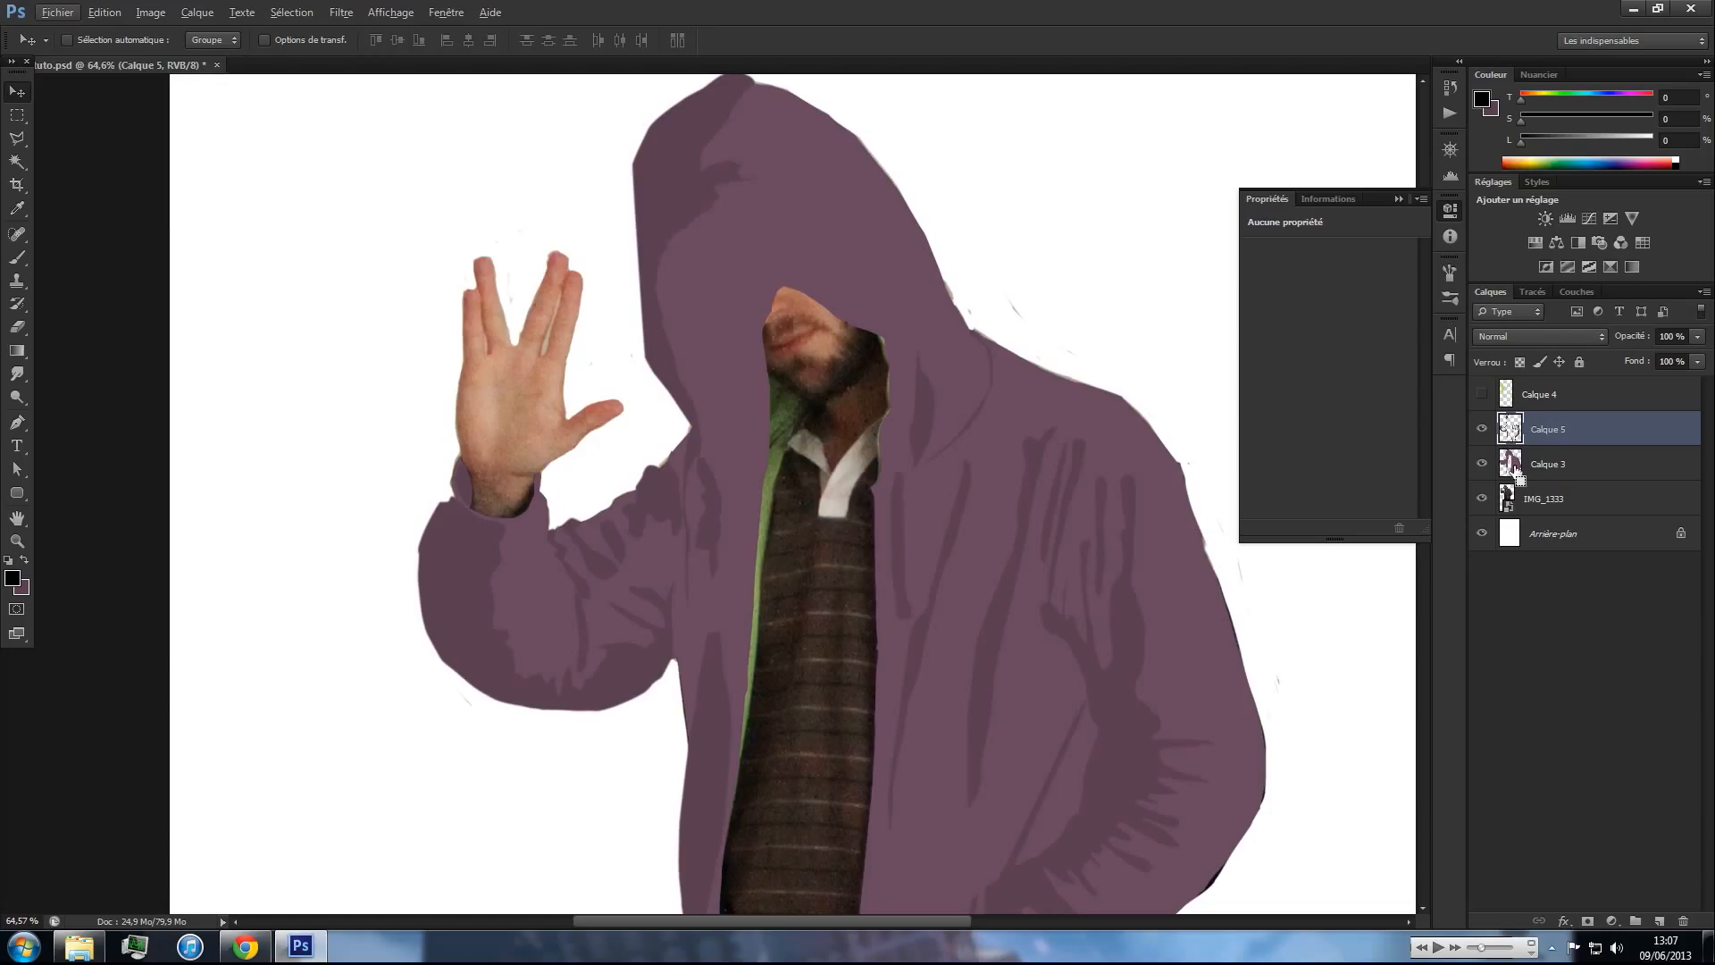
pyautogui.keyDown('ctrl'); pyautogui.click(1512, 466); pyautogui.keyUp('ctrl')
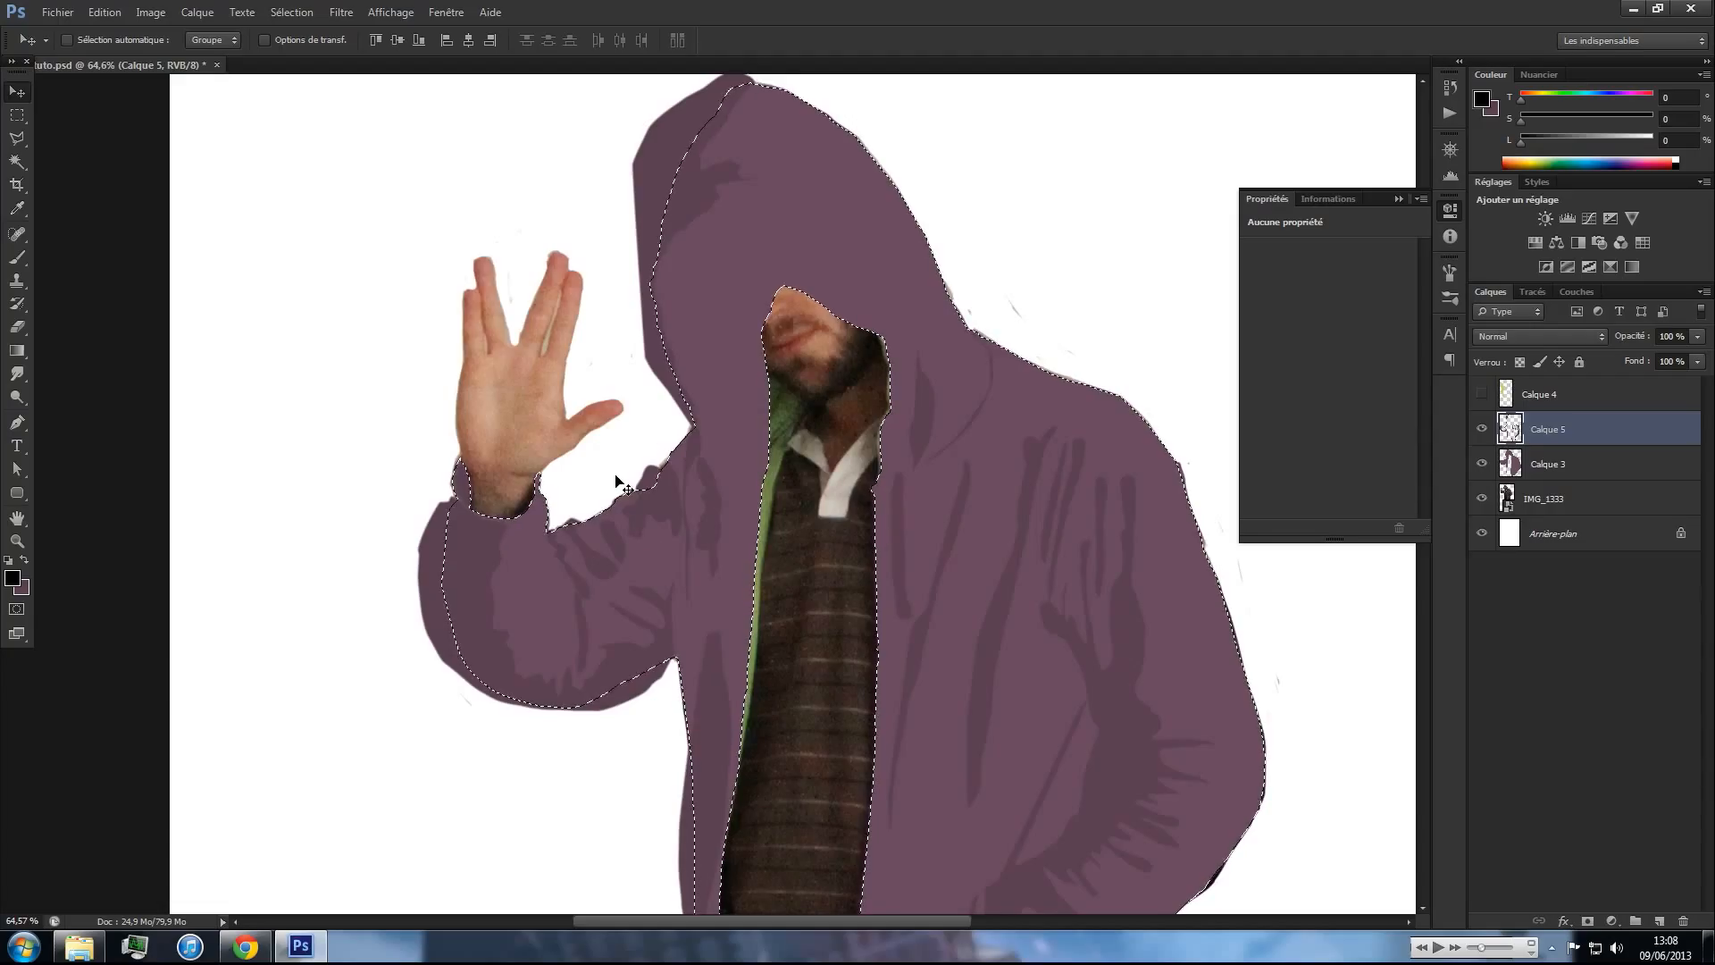
pyautogui.hotkey('ctrl', 'BackSpace')
pyautogui.hotkey('ctrl', 'd')
pyautogui.hotkey('ctrl', 'alt', 'z')
pyautogui.hotkey('ctrl', 'alt', 'z')
# - Invert the hoodie selection, delete the shadow overflow outside it on Calque 5, and deselect
pyautogui.hotkey('ctrl', 'shift', 'i')
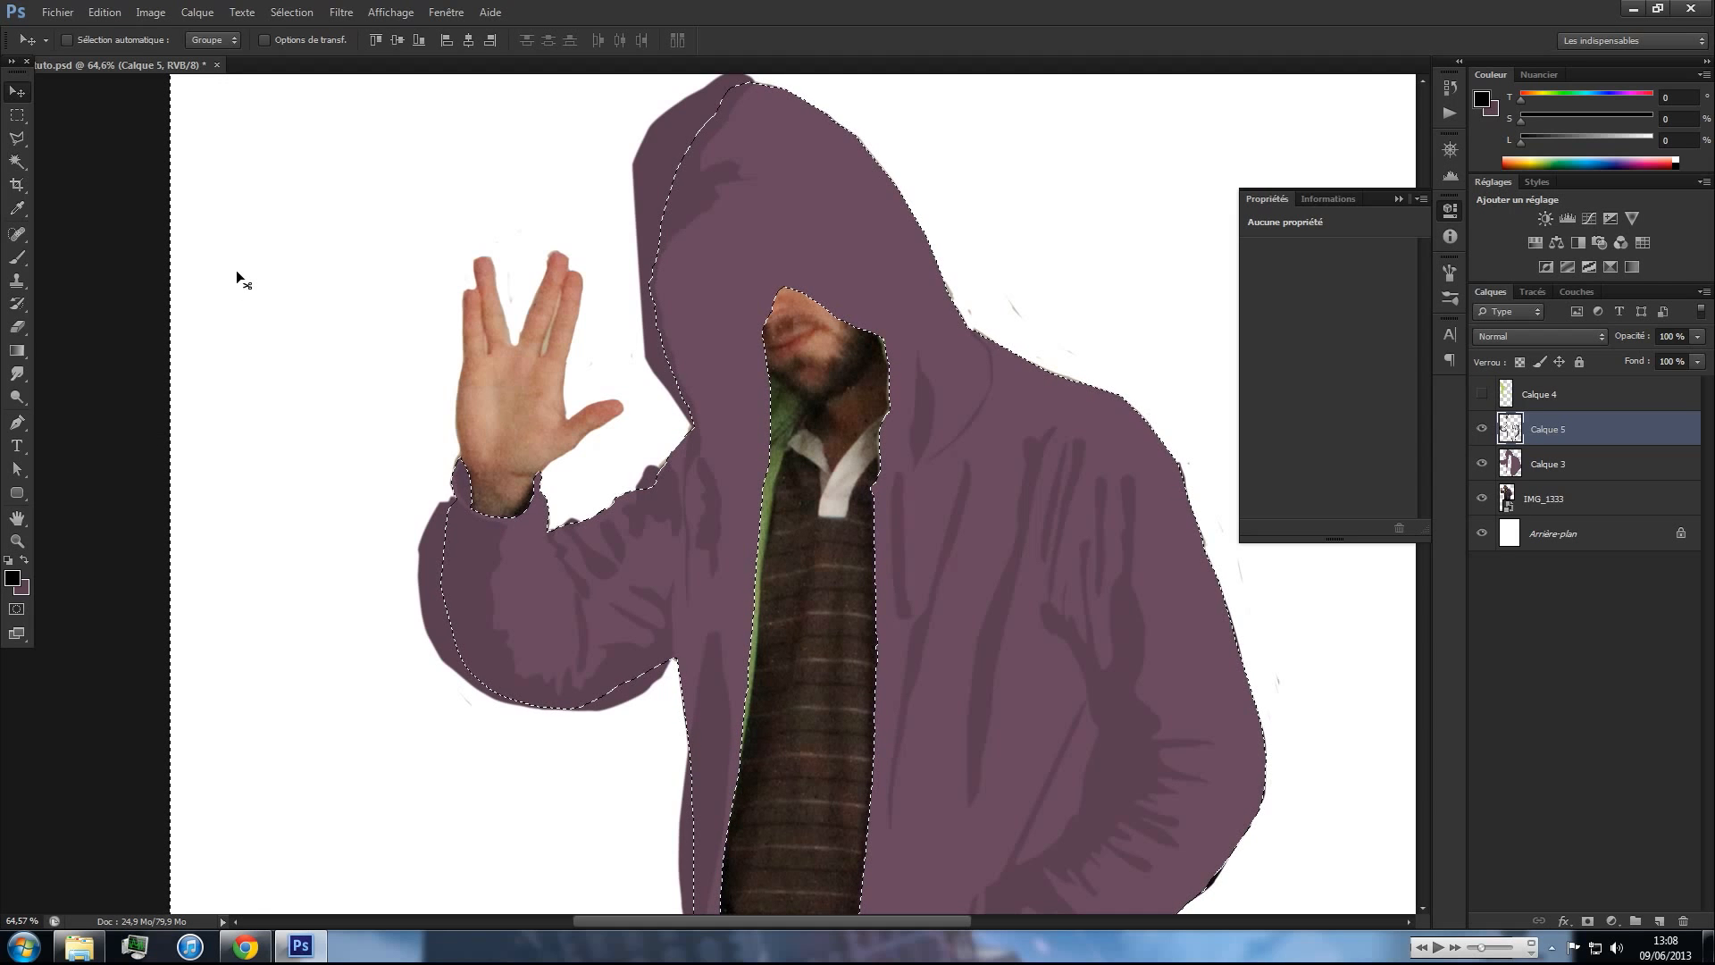
pyautogui.press('Delete')
pyautogui.hotkey('ctrl', 'd')
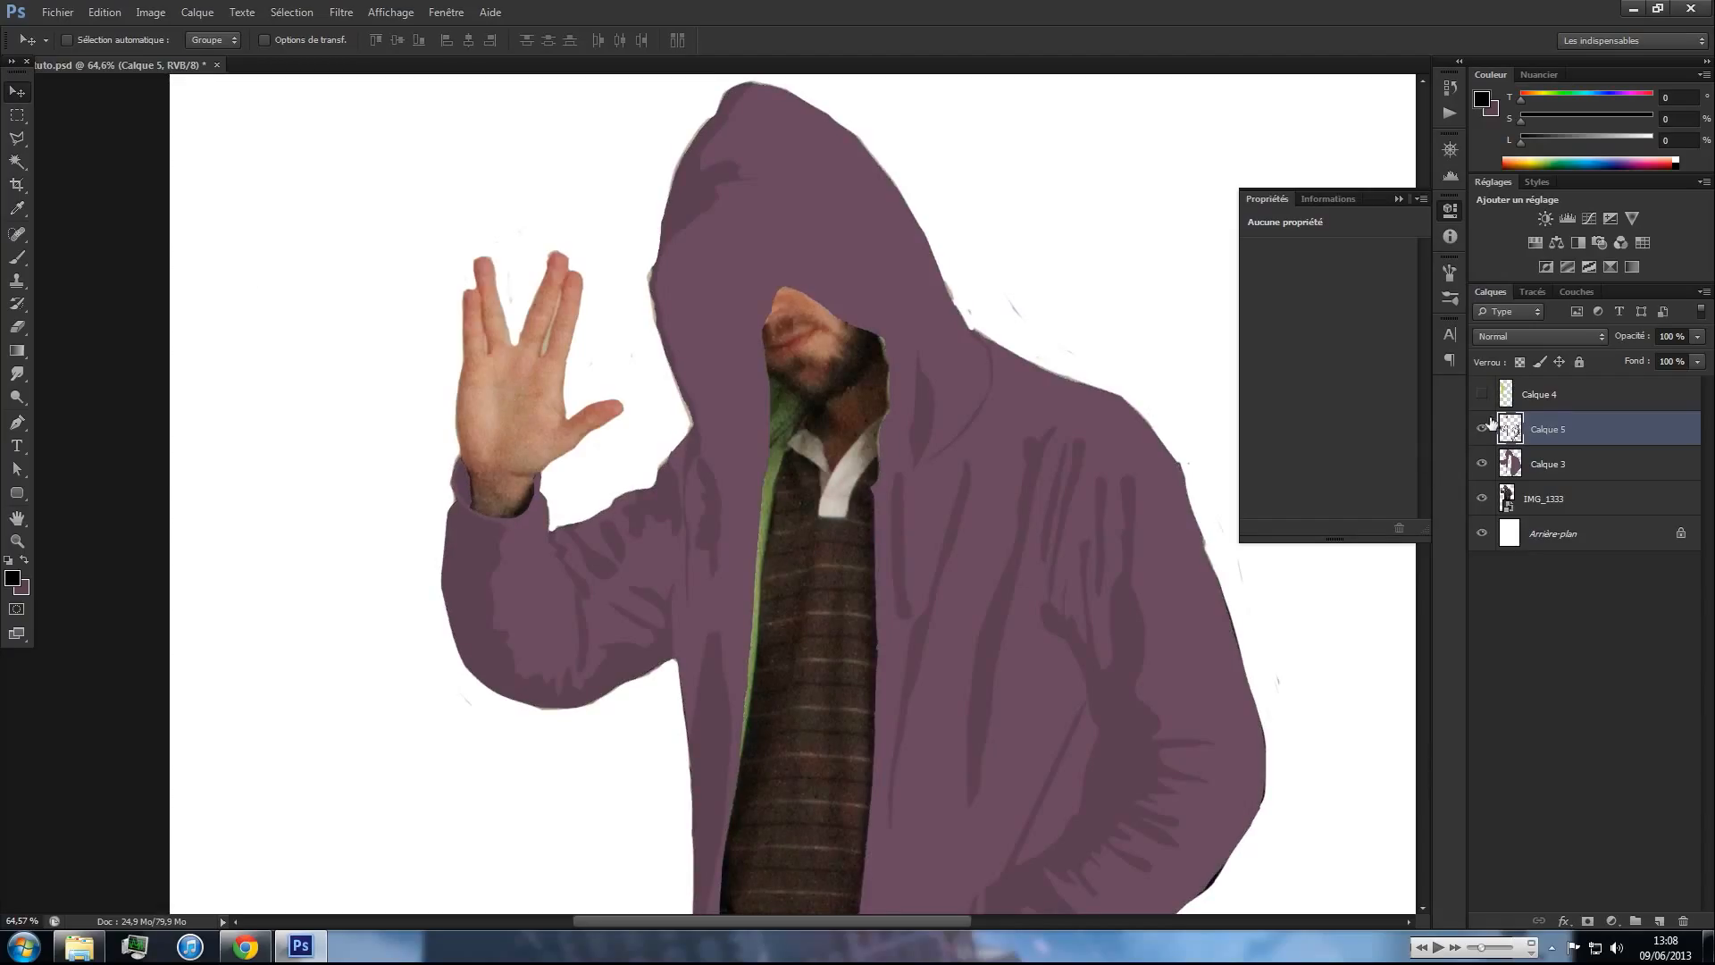
# - Show Calque 4 to check the shaded hoodie with its green lining, and hide Calque 3, 4 and 5 to expose the photo
pyautogui.click(1481, 394)
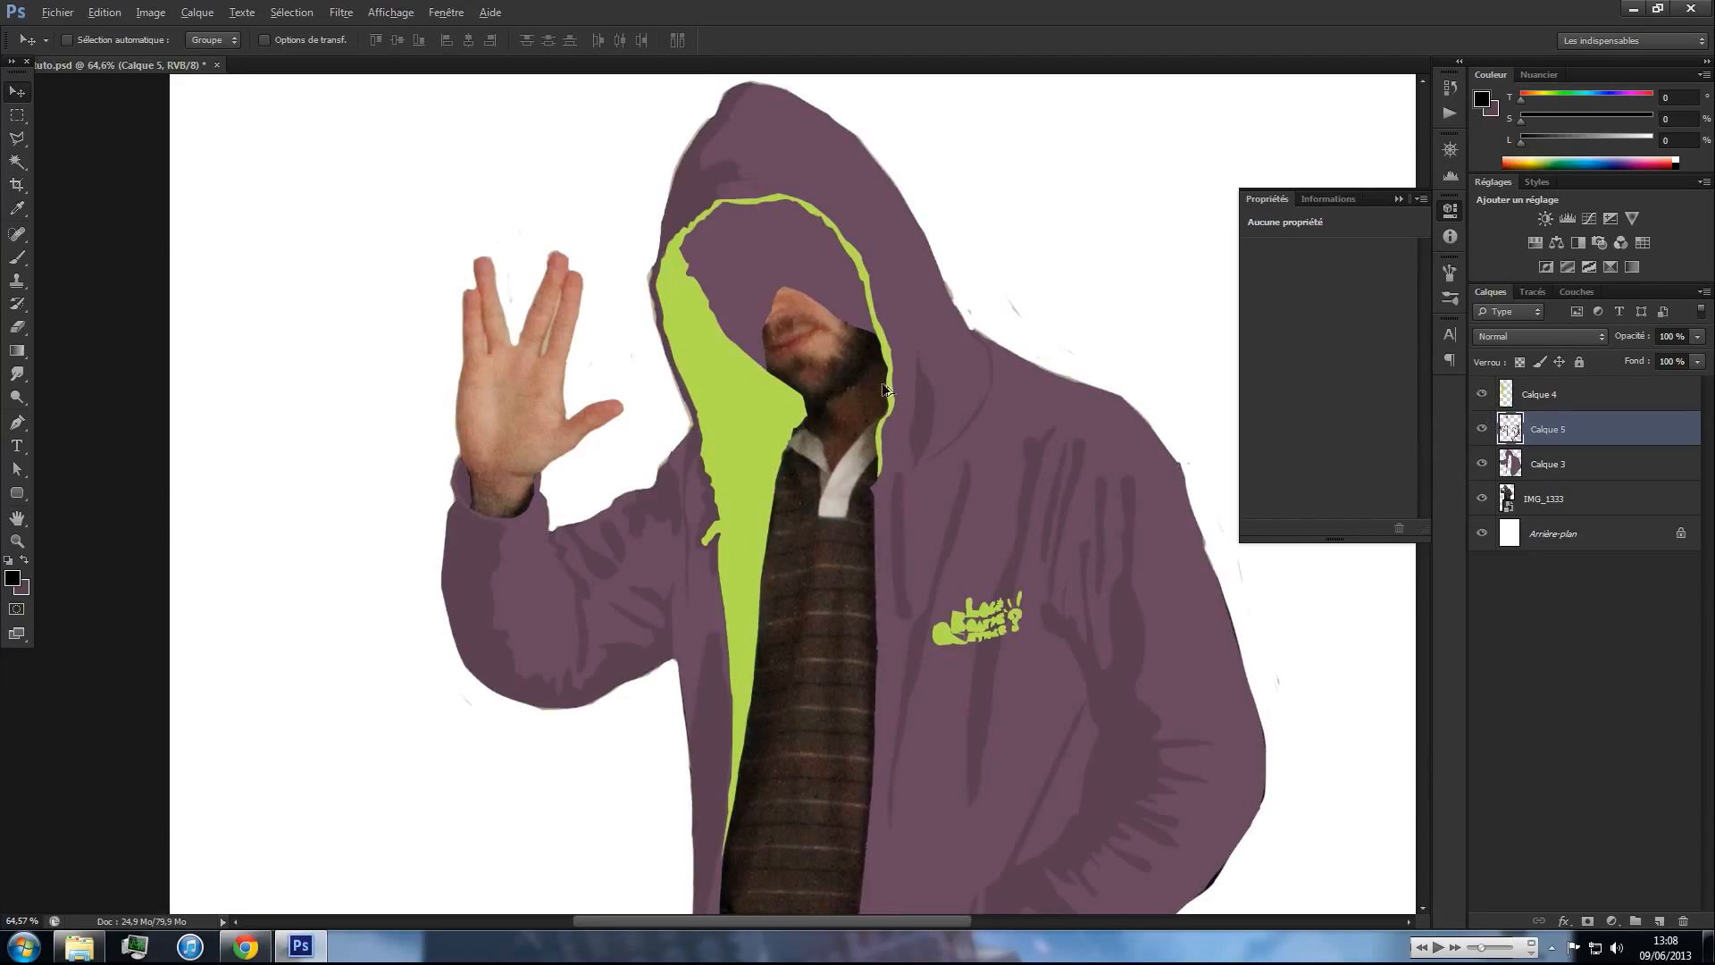
pyautogui.scroll(-3, 885, 389)
pyautogui.scroll(2, 929, 426)
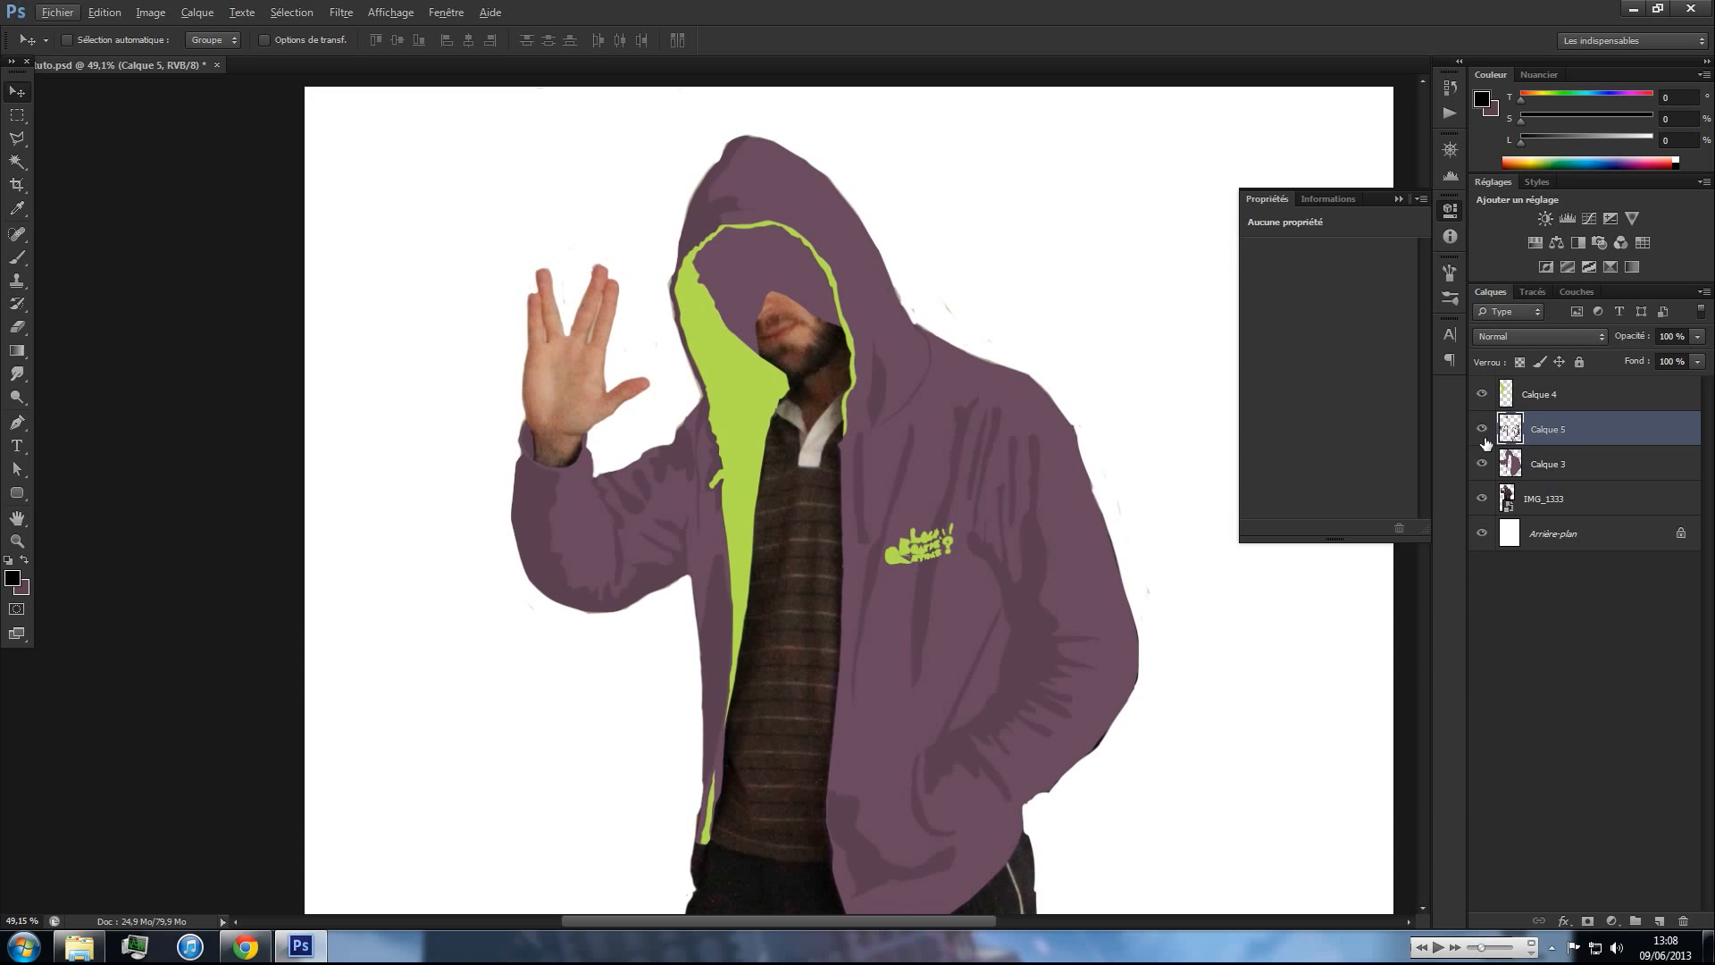
pyautogui.moveTo(1482, 436); pyautogui.dragTo(1476, 398)
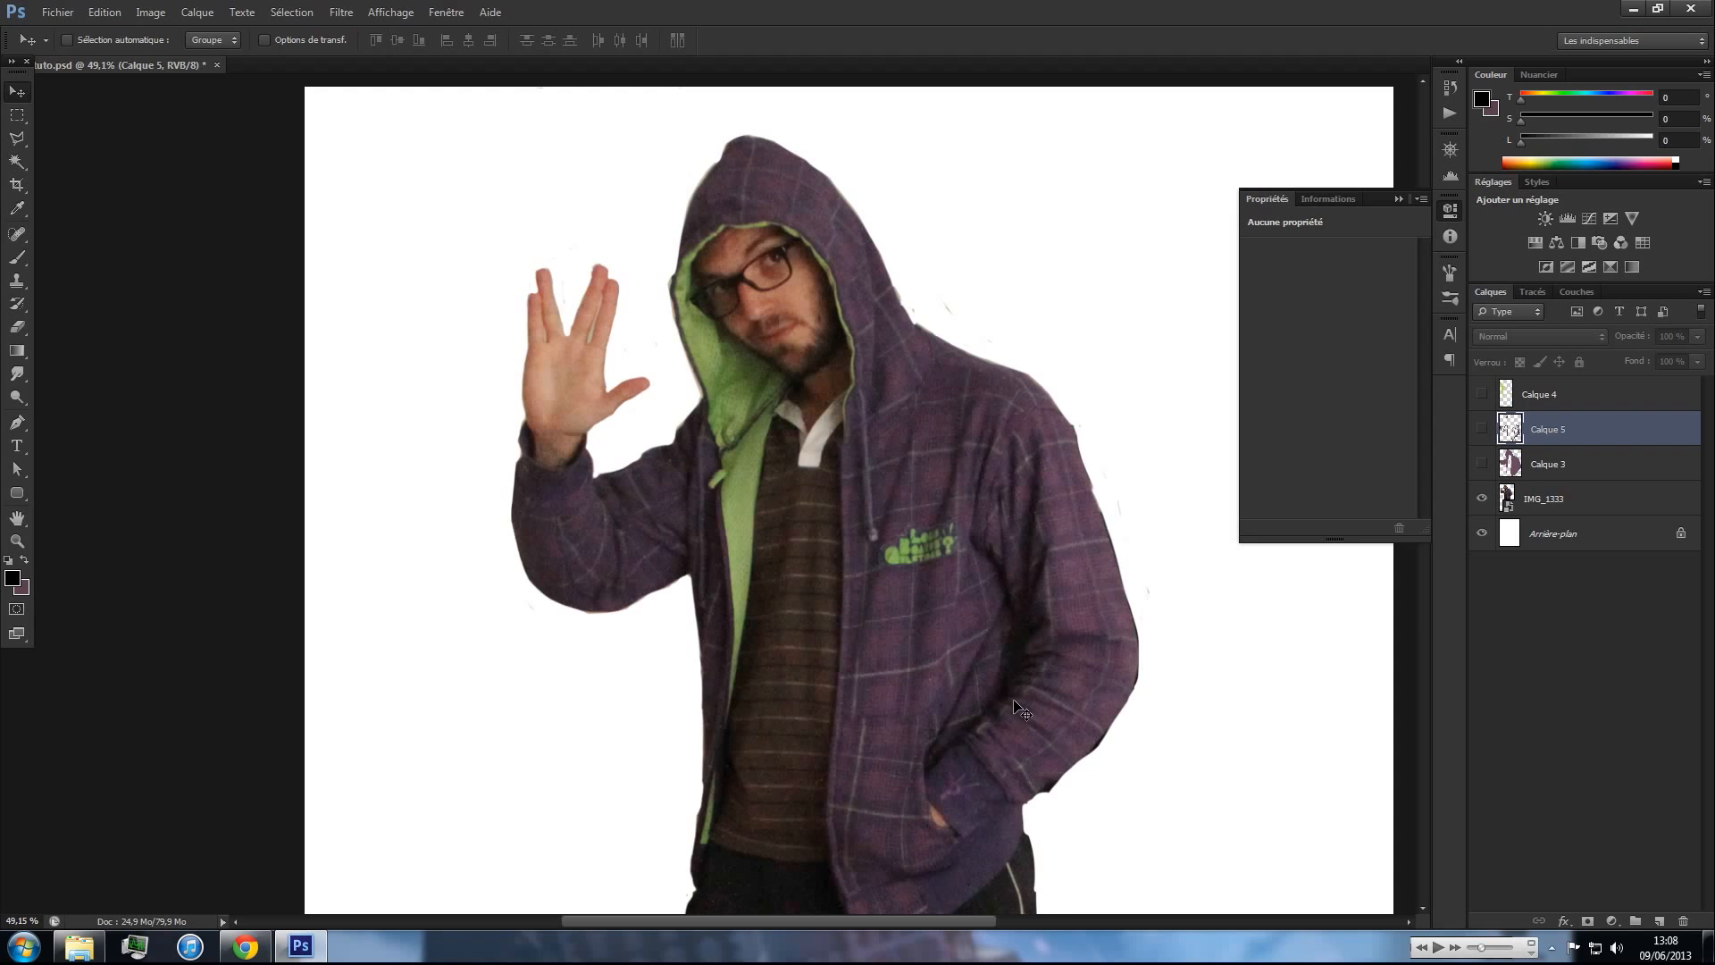
# - Start a Pen path at the pocket opening and trace up one side of the diagonal fold to its tip
pyautogui.press('z')
pyautogui.click(931, 651)
pyautogui.click(938, 651)
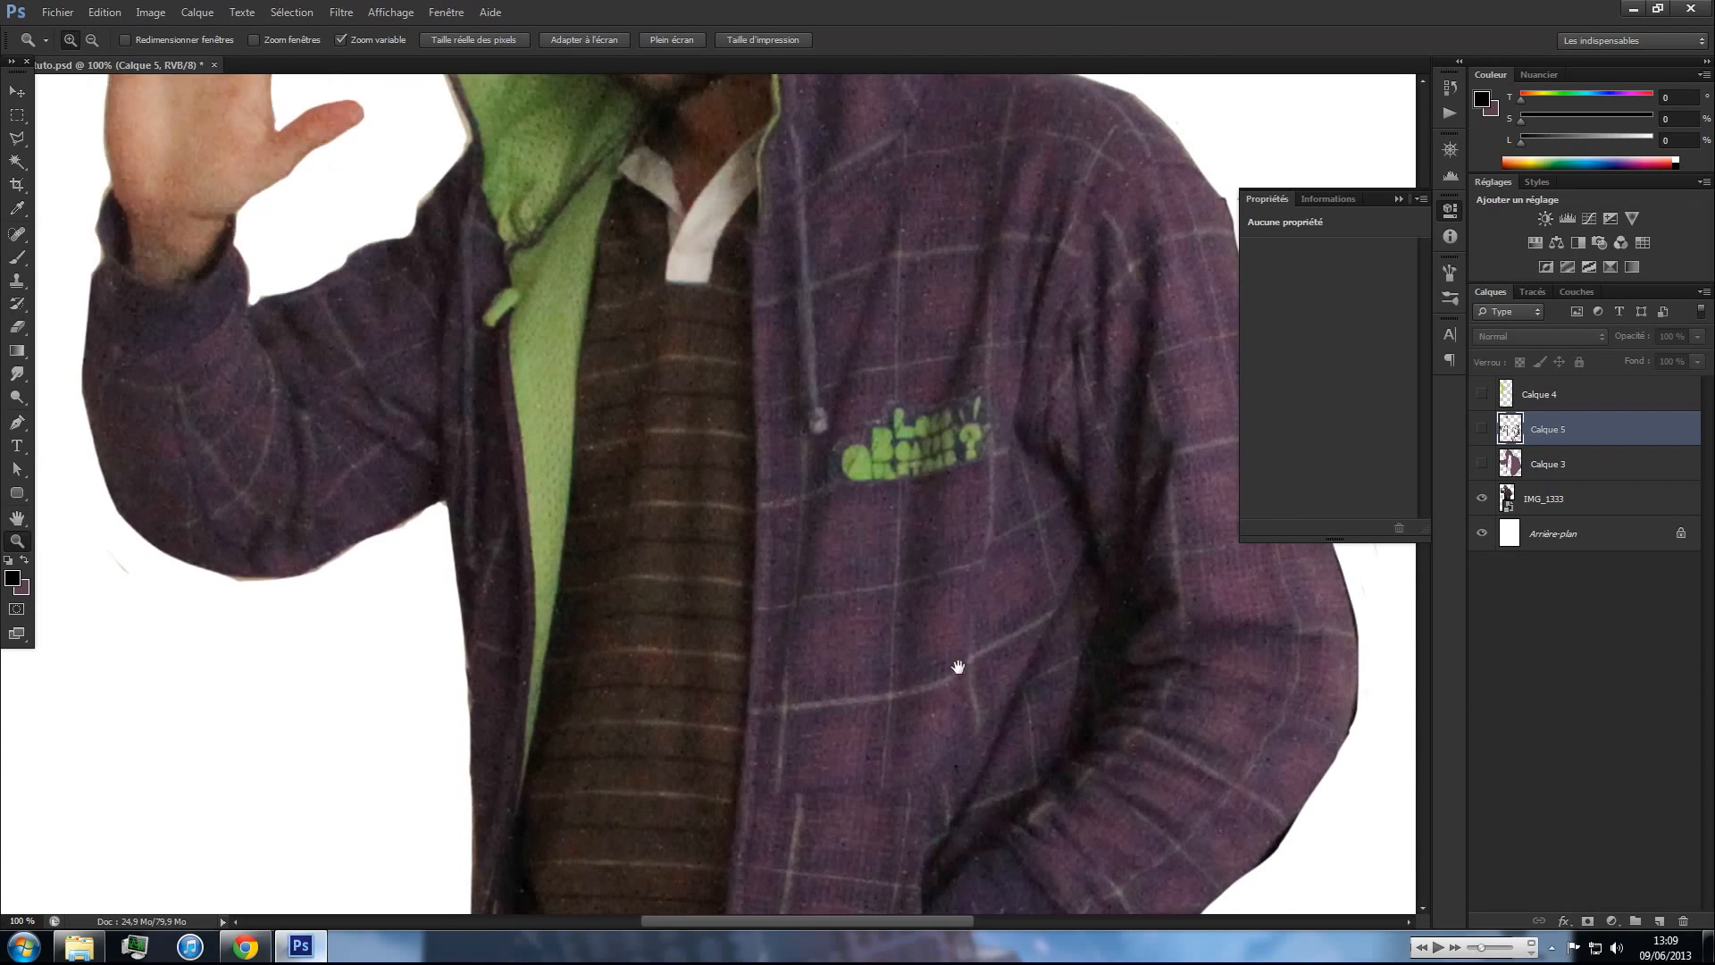
pyautogui.moveTo(956, 666); pyautogui.dragTo(853, 572)
pyautogui.press('p')
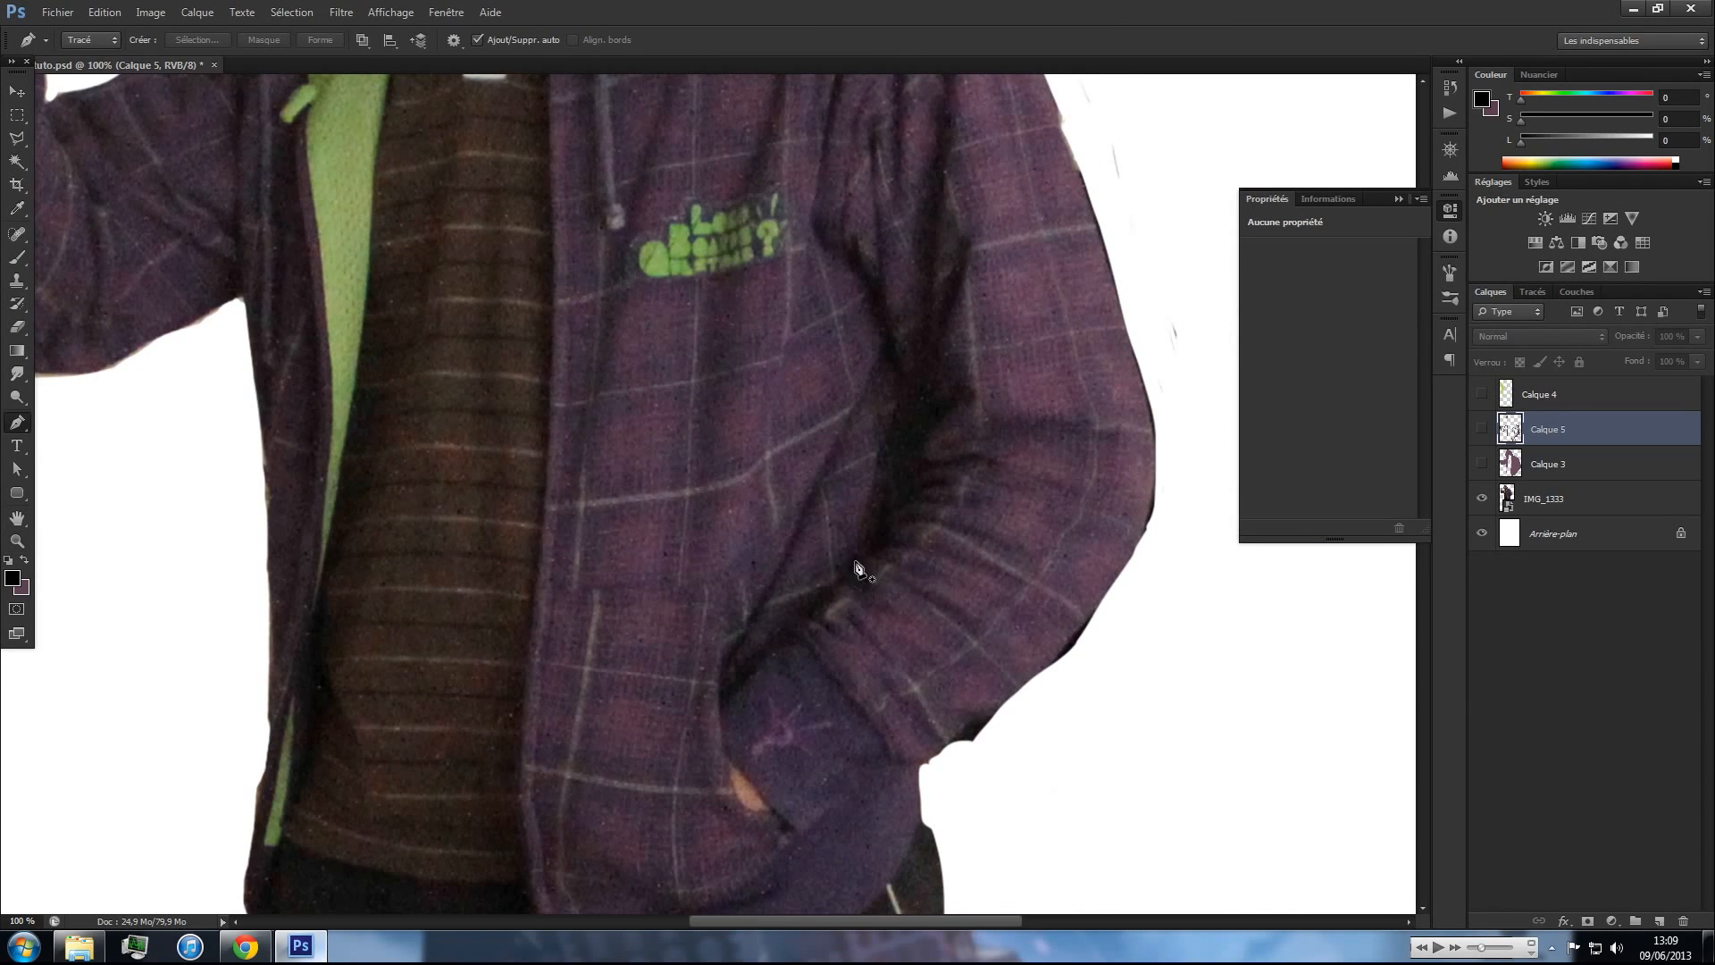
pyautogui.press('z')
pyautogui.click(768, 663)
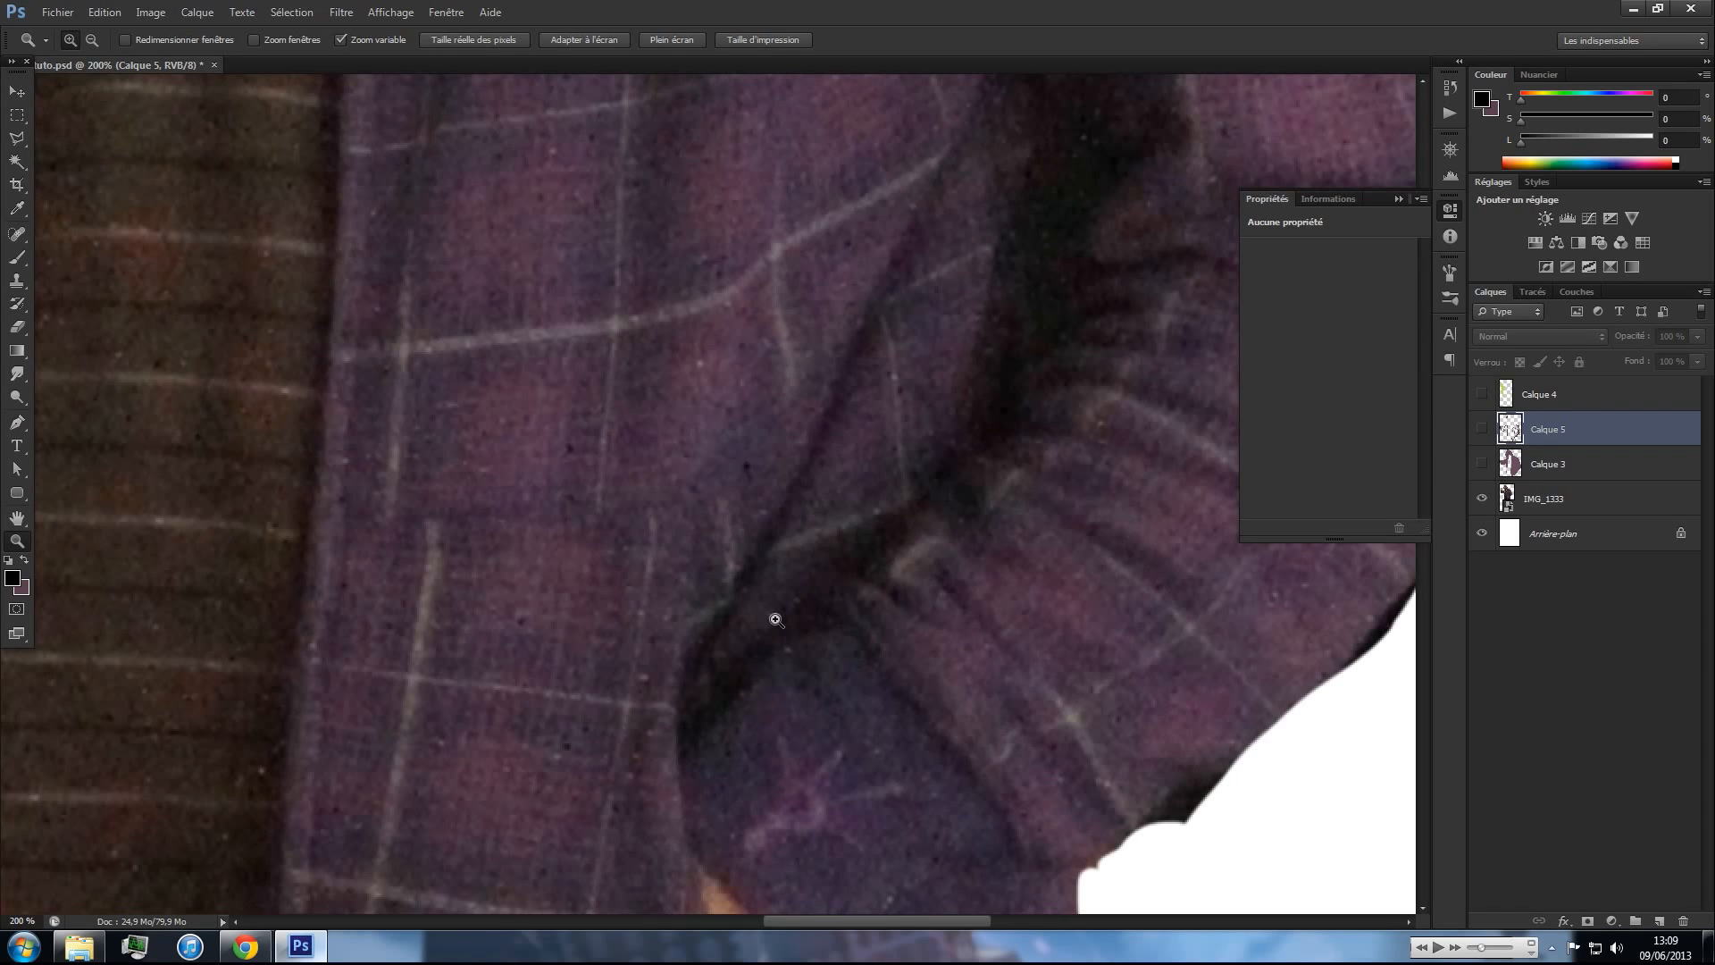
pyautogui.press('p')
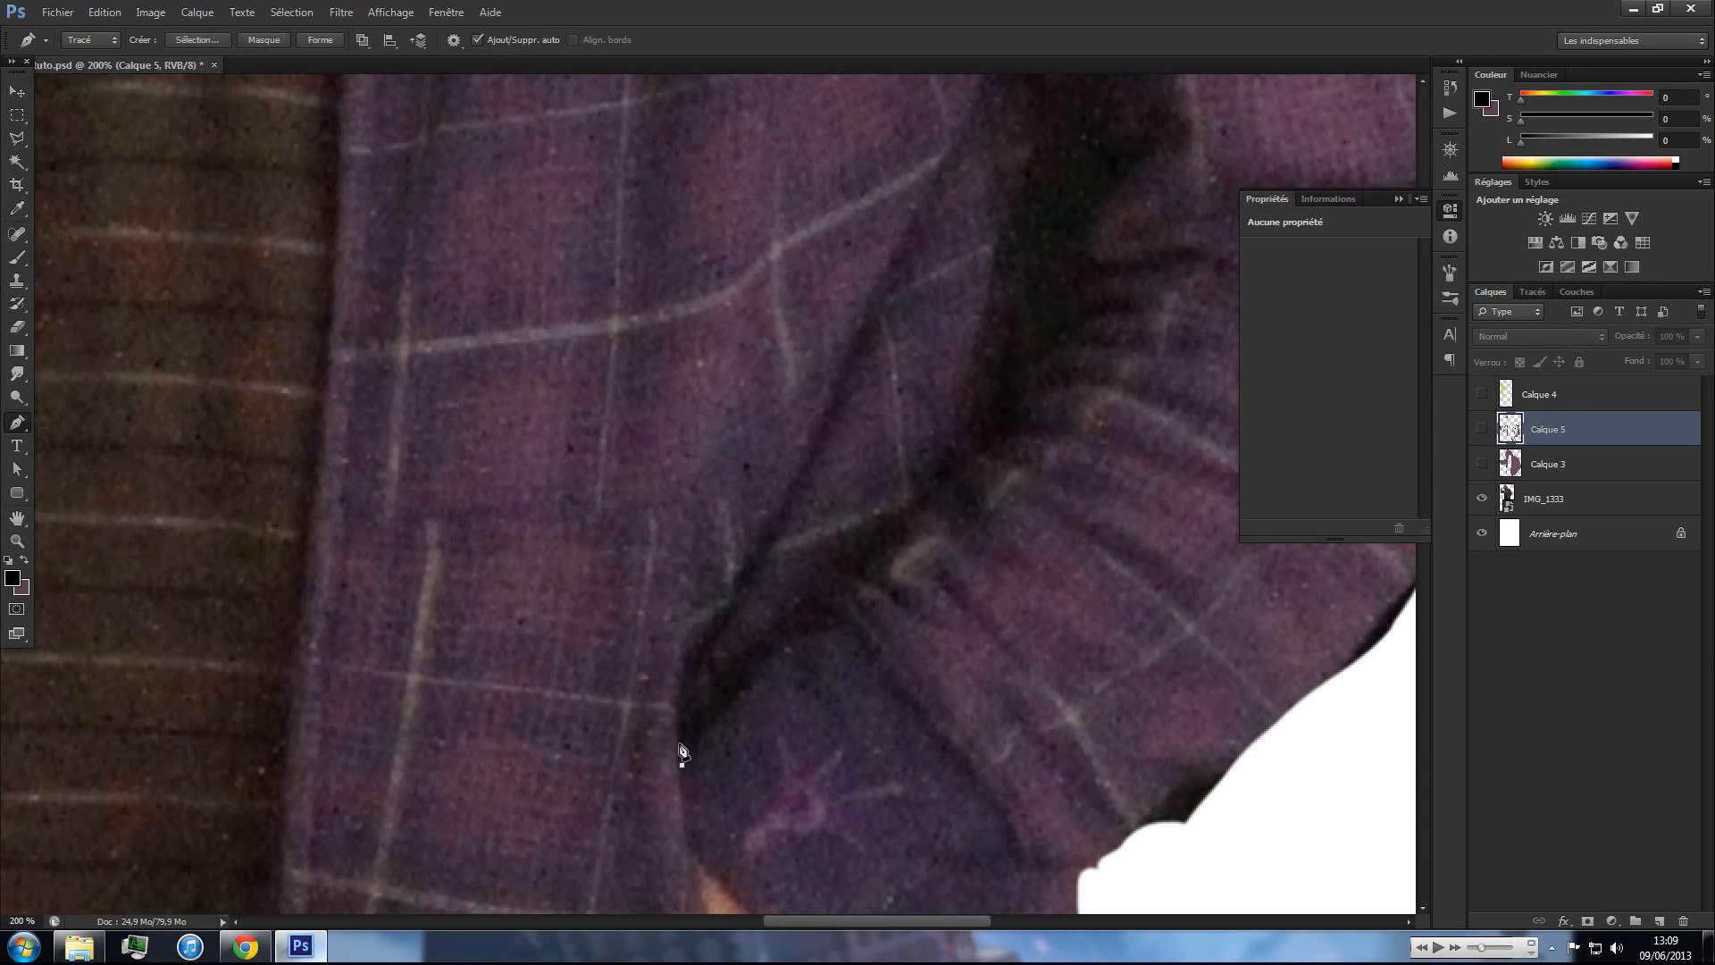
pyautogui.click(679, 661)
pyautogui.click(692, 636)
pyautogui.click(706, 623)
pyautogui.click(719, 611)
pyautogui.click(734, 608)
pyautogui.moveTo(765, 538); pyautogui.dragTo(773, 520)
pyautogui.moveTo(787, 495); pyautogui.dragTo(794, 476)
pyautogui.click(868, 326)
# - Continue the path down the other side of the diagonal fold to the dark corner of the pocket
pyautogui.click(771, 547)
pyautogui.click(762, 561)
pyautogui.click(759, 570)
pyautogui.click(751, 582)
pyautogui.click(744, 594)
pyautogui.click(738, 609)
pyautogui.click(730, 625)
pyautogui.click(718, 633)
pyautogui.click(721, 663)
pyautogui.moveTo(700, 697); pyautogui.dragTo(739, 652)
# - Extend the path from the pocket along the upper edge of the dark crease above the lowered forearm
pyautogui.moveTo(753, 635); pyautogui.dragTo(770, 624)
pyautogui.click(803, 584)
pyautogui.moveTo(823, 558); pyautogui.dragTo(830, 543)
pyautogui.moveTo(844, 534); pyautogui.dragTo(907, 504)
pyautogui.moveTo(917, 501); pyautogui.dragTo(935, 465)
pyautogui.moveTo(946, 440); pyautogui.dragTo(780, 546)
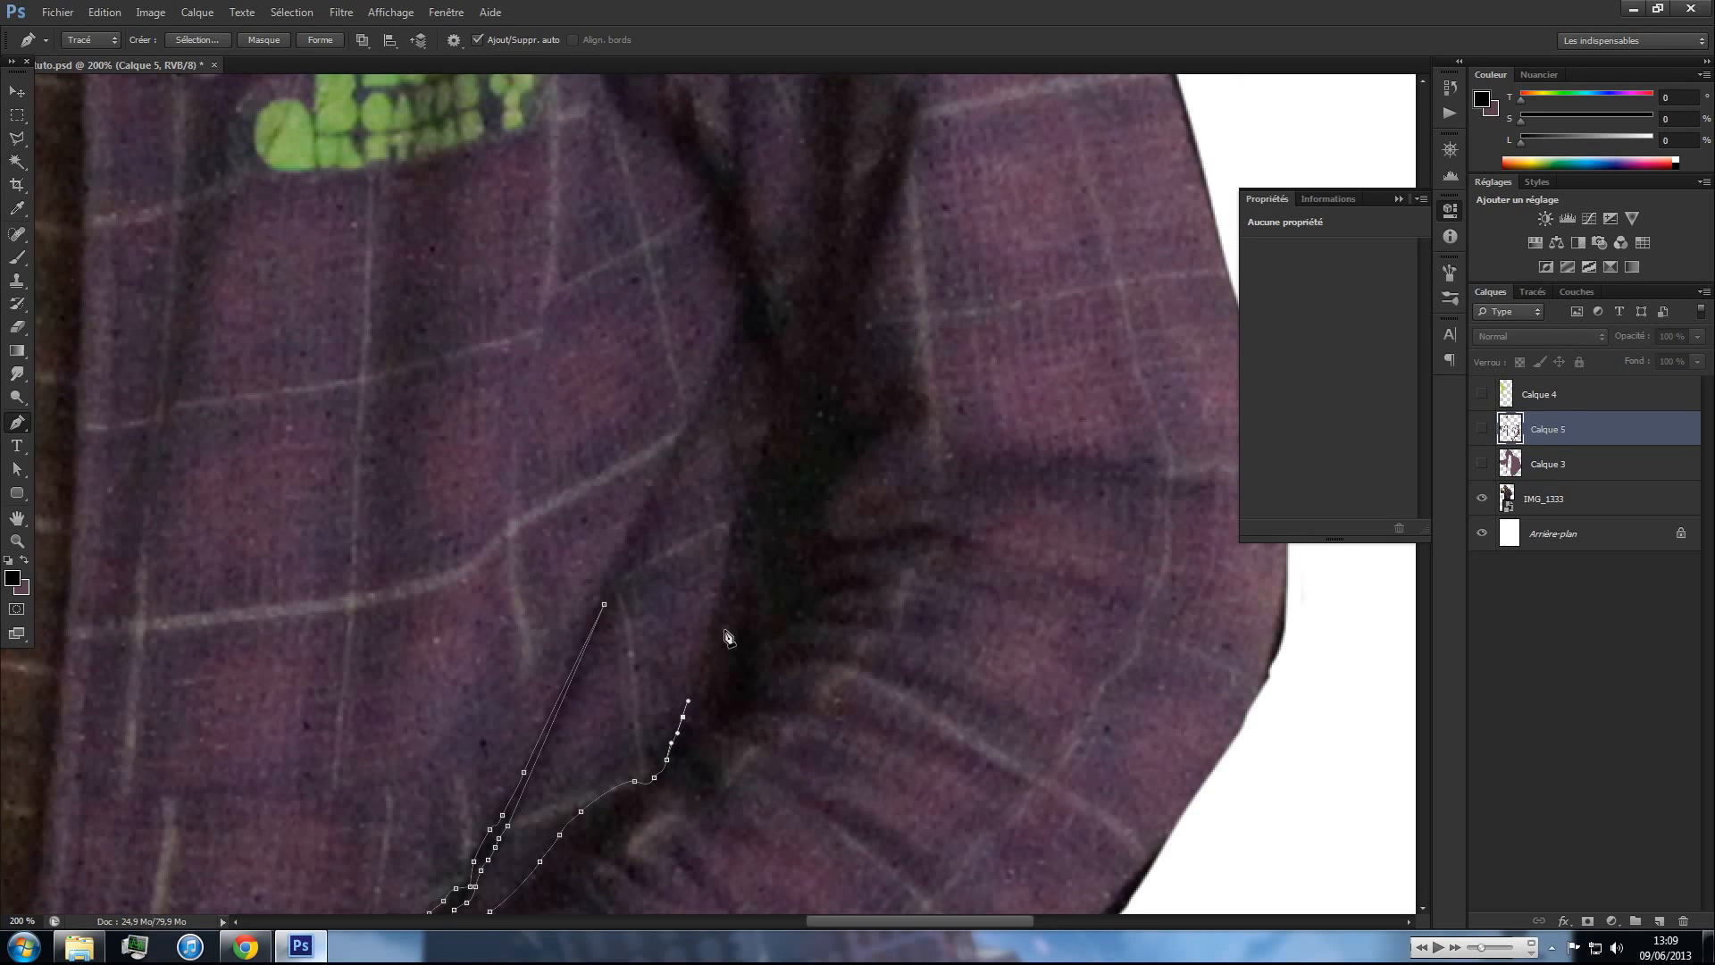
# - Trace the path up the torso-side edge of the deep shadow between the torso and the lowered arm
pyautogui.click(706, 659)
pyautogui.click(721, 607)
pyautogui.click(733, 568)
pyautogui.click(756, 493)
pyautogui.click(768, 448)
pyautogui.moveTo(772, 409); pyautogui.dragTo(746, 331)
pyautogui.moveTo(741, 304); pyautogui.dragTo(740, 296)
# - Carry the path up to the tip of the shadow branch beside the chest logo
pyautogui.moveTo(703, 120); pyautogui.dragTo(764, 424)
pyautogui.moveTo(780, 536); pyautogui.dragTo(776, 531)
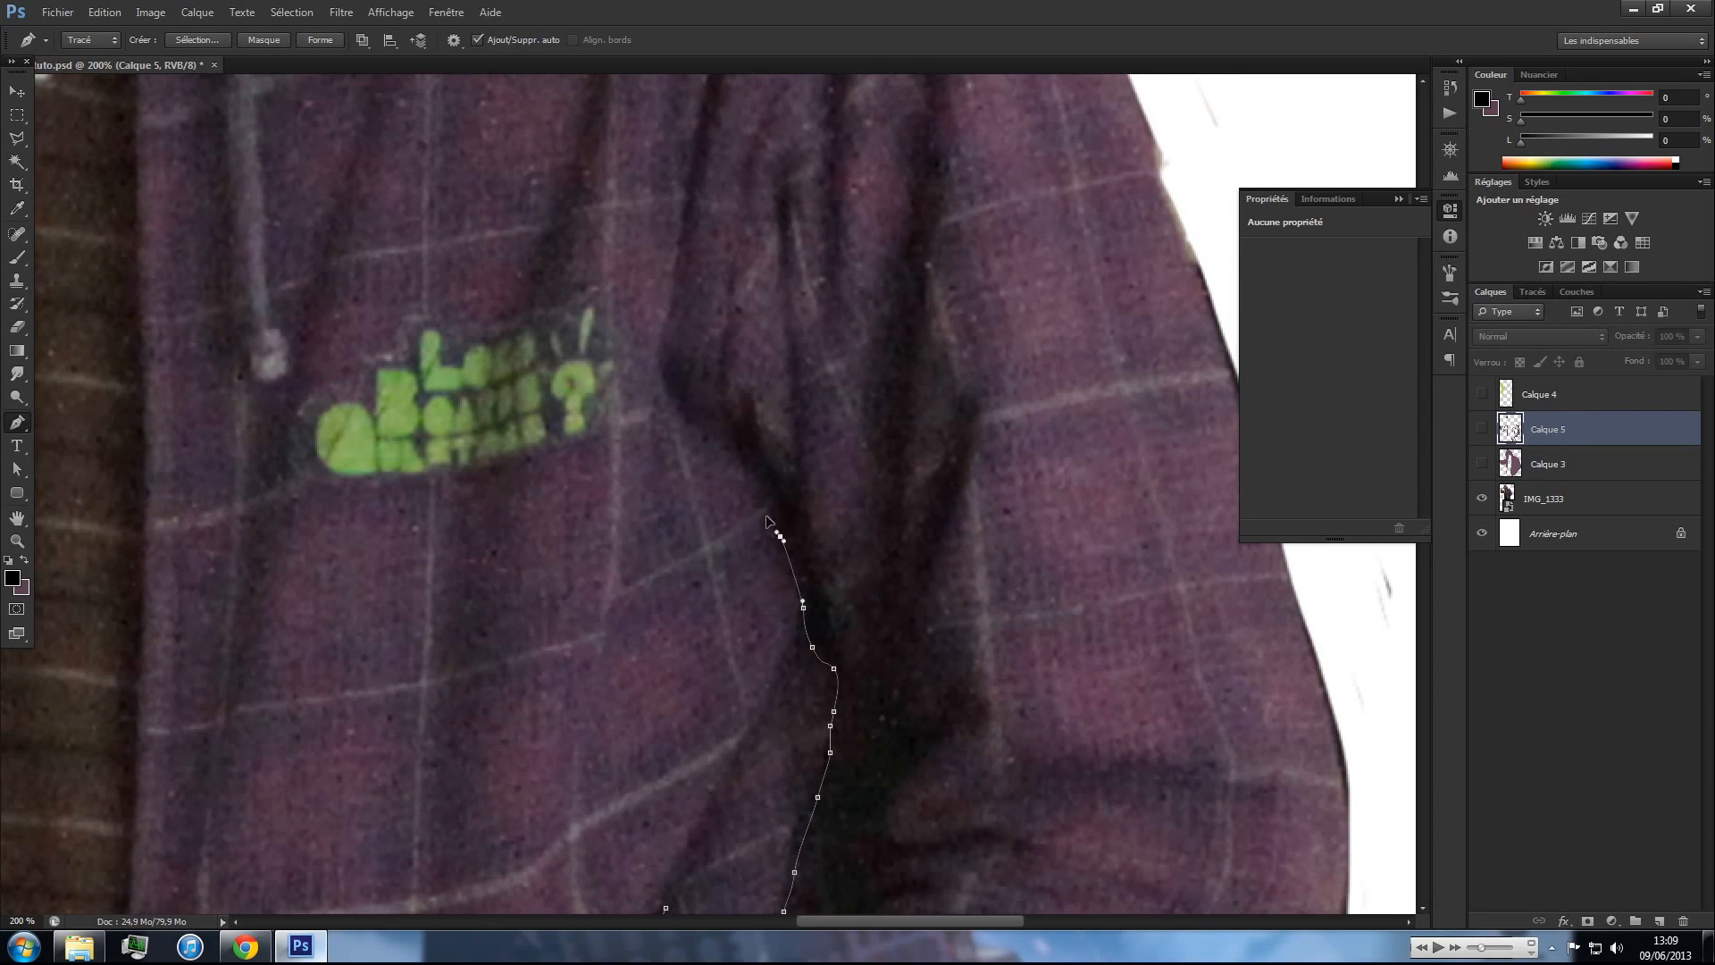
pyautogui.click(735, 454)
pyautogui.click(718, 447)
pyautogui.click(698, 431)
pyautogui.click(660, 353)
# - Turn the path at the branch tip beside the logo and outline the first thin spike and small folds next to it
pyautogui.click(671, 355)
pyautogui.click(685, 359)
pyautogui.click(696, 368)
pyautogui.click(725, 325)
pyautogui.click(728, 383)
pyautogui.click(741, 397)
pyautogui.click(748, 391)
pyautogui.click(755, 405)
pyautogui.click(760, 430)
# - Outline the second thin spike and bring the path down into the notch between the two main shadow branches
pyautogui.click(767, 451)
pyautogui.click(780, 469)
pyautogui.click(791, 468)
pyautogui.click(801, 436)
pyautogui.click(812, 530)
pyautogui.click(814, 563)
pyautogui.moveTo(820, 591); pyautogui.dragTo(860, 623)
pyautogui.click(830, 614)
pyautogui.click(836, 636)
pyautogui.click(847, 638)
# - Trace the path up the inner edge of the long sleeve shadow to its rounded upper tip
pyautogui.click(876, 536)
pyautogui.click(878, 503)
pyautogui.click(883, 487)
pyautogui.moveTo(880, 466); pyautogui.dragTo(874, 456)
pyautogui.moveTo(869, 436); pyautogui.dragTo(864, 392)
pyautogui.moveTo(887, 326)
pyautogui.mouseDown()
pyautogui.moveTo(853, 440)
pyautogui.moveTo(880, 343)
pyautogui.mouseUp()
pyautogui.click(866, 412)
pyautogui.click(875, 299)
pyautogui.click(877, 283)
pyautogui.click(873, 252)
pyautogui.moveTo(882, 240); pyautogui.dragTo(888, 238)
pyautogui.click(896, 244)
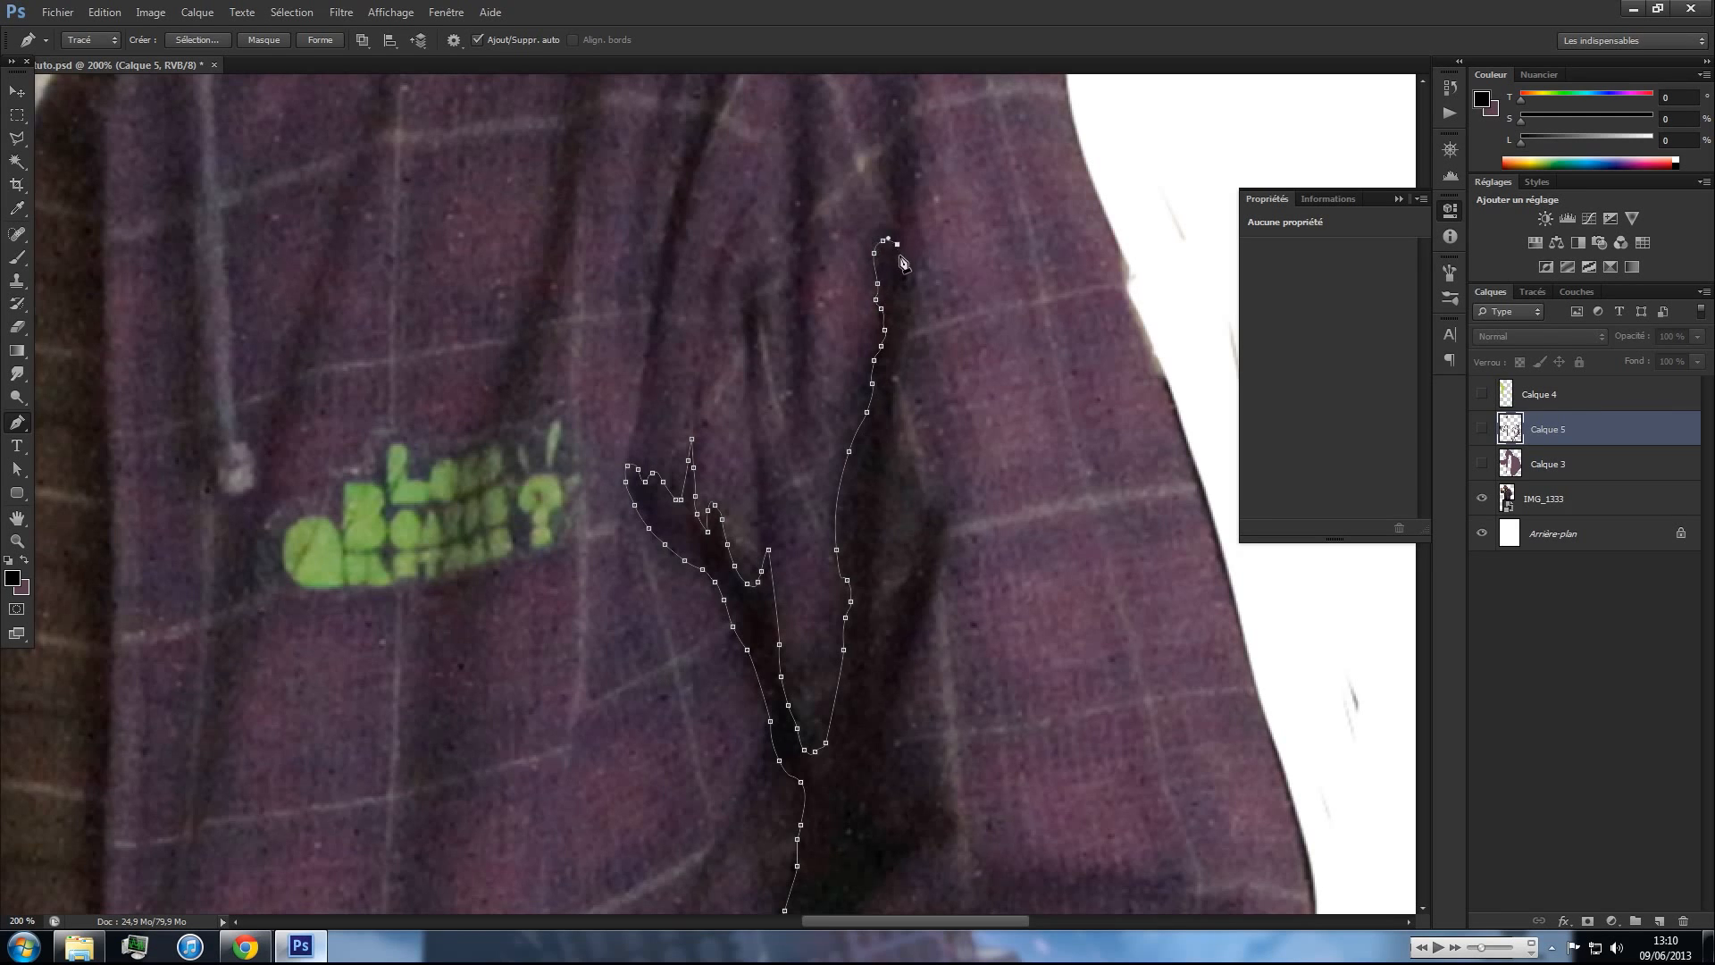
# - Trace the path down the outer edge of the long sleeve shadow from its rounded tip
pyautogui.moveTo(946, 174); pyautogui.dragTo(835, 447)
pyautogui.click(794, 546)
pyautogui.click(792, 564)
pyautogui.click(781, 564)
pyautogui.click(780, 583)
pyautogui.click(790, 604)
pyautogui.click(787, 627)
pyautogui.moveTo(778, 642); pyautogui.dragTo(776, 654)
# - Outline the narrow spur on the sleeve shadow and follow its edge down to the bottom of the narrow notch
pyautogui.moveTo(798, 505); pyautogui.dragTo(832, 430)
pyautogui.click(827, 358)
pyautogui.click(820, 417)
pyautogui.click(816, 451)
pyautogui.click(814, 494)
pyautogui.click(813, 551)
pyautogui.click(809, 585)
pyautogui.click(807, 619)
# - Trace the path up and around the neighbouring sleeve fold and down its outer edge toward the elbow shadow
pyautogui.click(821, 581)
pyautogui.click(857, 507)
pyautogui.moveTo(859, 485); pyautogui.dragTo(862, 456)
pyautogui.click(872, 488)
pyautogui.click(874, 505)
pyautogui.click(868, 543)
pyautogui.moveTo(859, 563); pyautogui.dragTo(929, 407)
pyautogui.click(948, 249)
pyautogui.click(940, 283)
# - Outline the rounded shadow bulge on the sleeve and bring the path back in toward the elbow crease
pyautogui.click(947, 319)
pyautogui.click(964, 310)
pyautogui.click(986, 307)
pyautogui.click(995, 321)
pyautogui.click(961, 380)
pyautogui.click(936, 403)
pyautogui.click(920, 424)
pyautogui.click(906, 452)
# - Outline the long finger-shaped crease extending across the sleeve at the inner elbow
pyautogui.click(916, 473)
pyautogui.click(966, 455)
pyautogui.click(1006, 456)
pyautogui.click(1027, 476)
pyautogui.click(990, 476)
pyautogui.click(965, 480)
pyautogui.click(941, 485)
pyautogui.click(920, 490)
pyautogui.click(901, 499)
# - Outline the two short pointed spurs on the elbow shadow, directly below the long finger-shaped crease
pyautogui.click(954, 510)
pyautogui.click(961, 516)
pyautogui.click(945, 519)
pyautogui.click(915, 524)
pyautogui.click(902, 528)
pyautogui.click(897, 536)
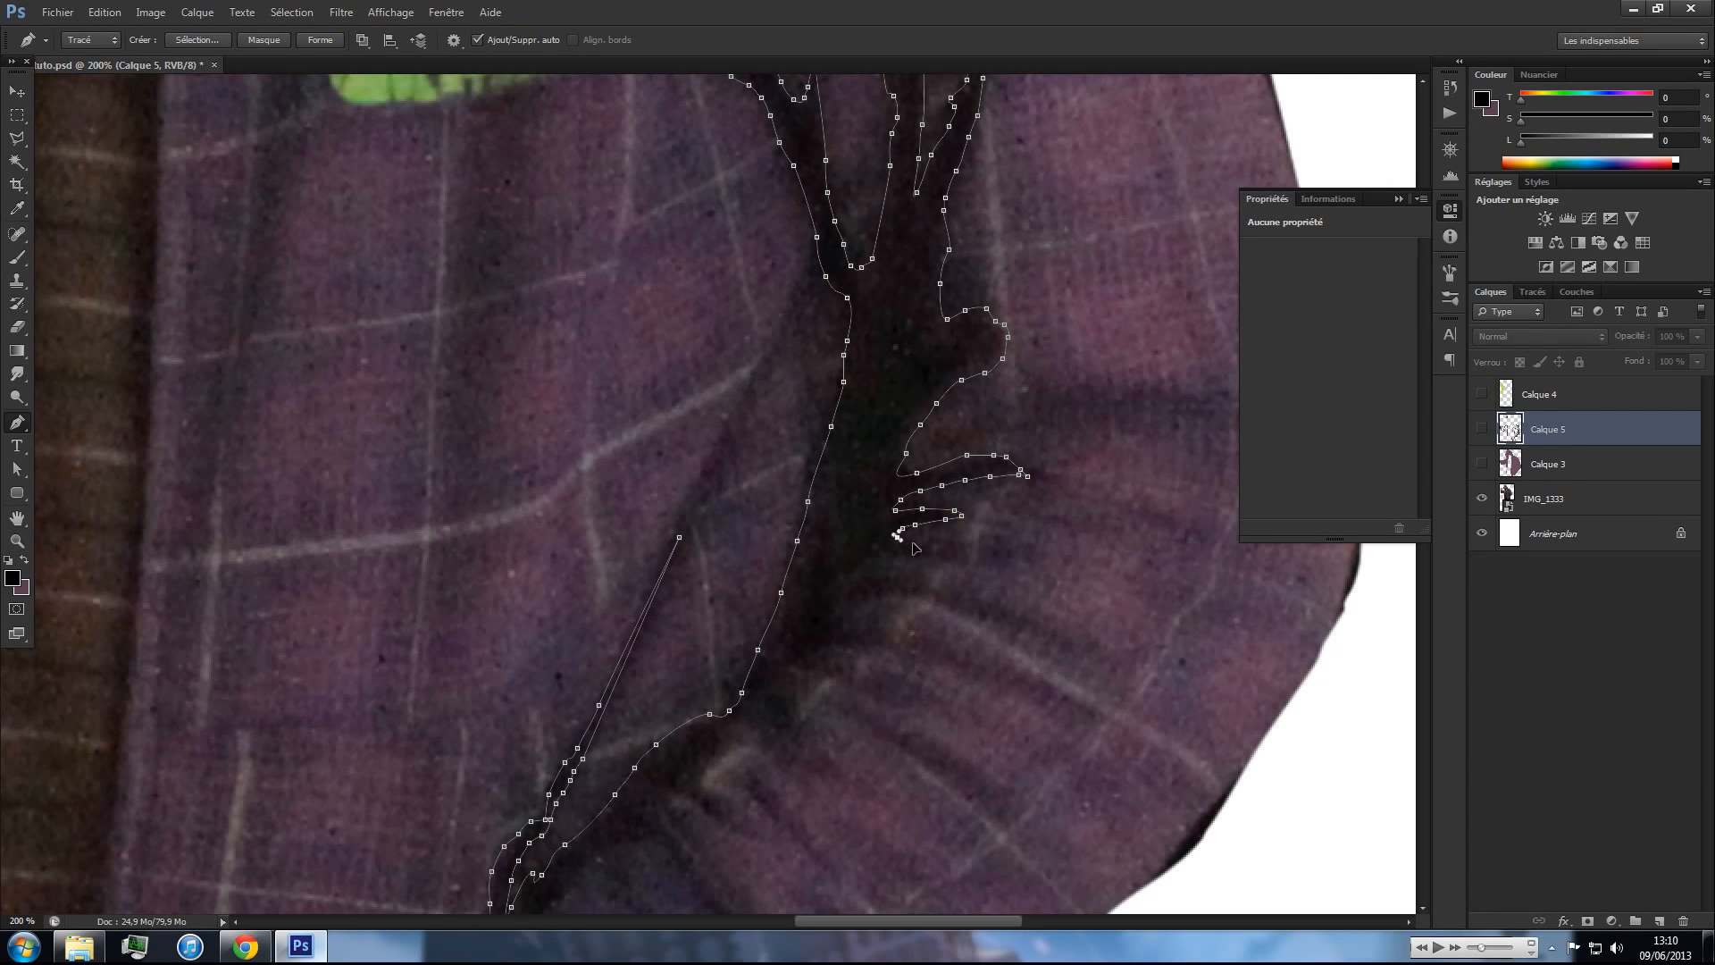
pyautogui.click(916, 557)
pyautogui.click(895, 556)
pyautogui.click(885, 553)
# - Outline the longer finger-shaped crease below the short spurs and bring the path back to the elbow shadow
pyautogui.click(850, 575)
pyautogui.click(841, 585)
pyautogui.click(870, 582)
pyautogui.click(888, 579)
pyautogui.click(905, 582)
pyautogui.click(904, 596)
pyautogui.click(879, 600)
pyautogui.click(859, 600)
pyautogui.click(838, 612)
# - Trace the small blunt spur at the inner elbow and continue the path along its underside
pyautogui.click(834, 618)
pyautogui.click(840, 630)
pyautogui.click(852, 641)
pyautogui.click(848, 647)
pyautogui.click(833, 647)
pyautogui.click(822, 648)
pyautogui.click(813, 650)
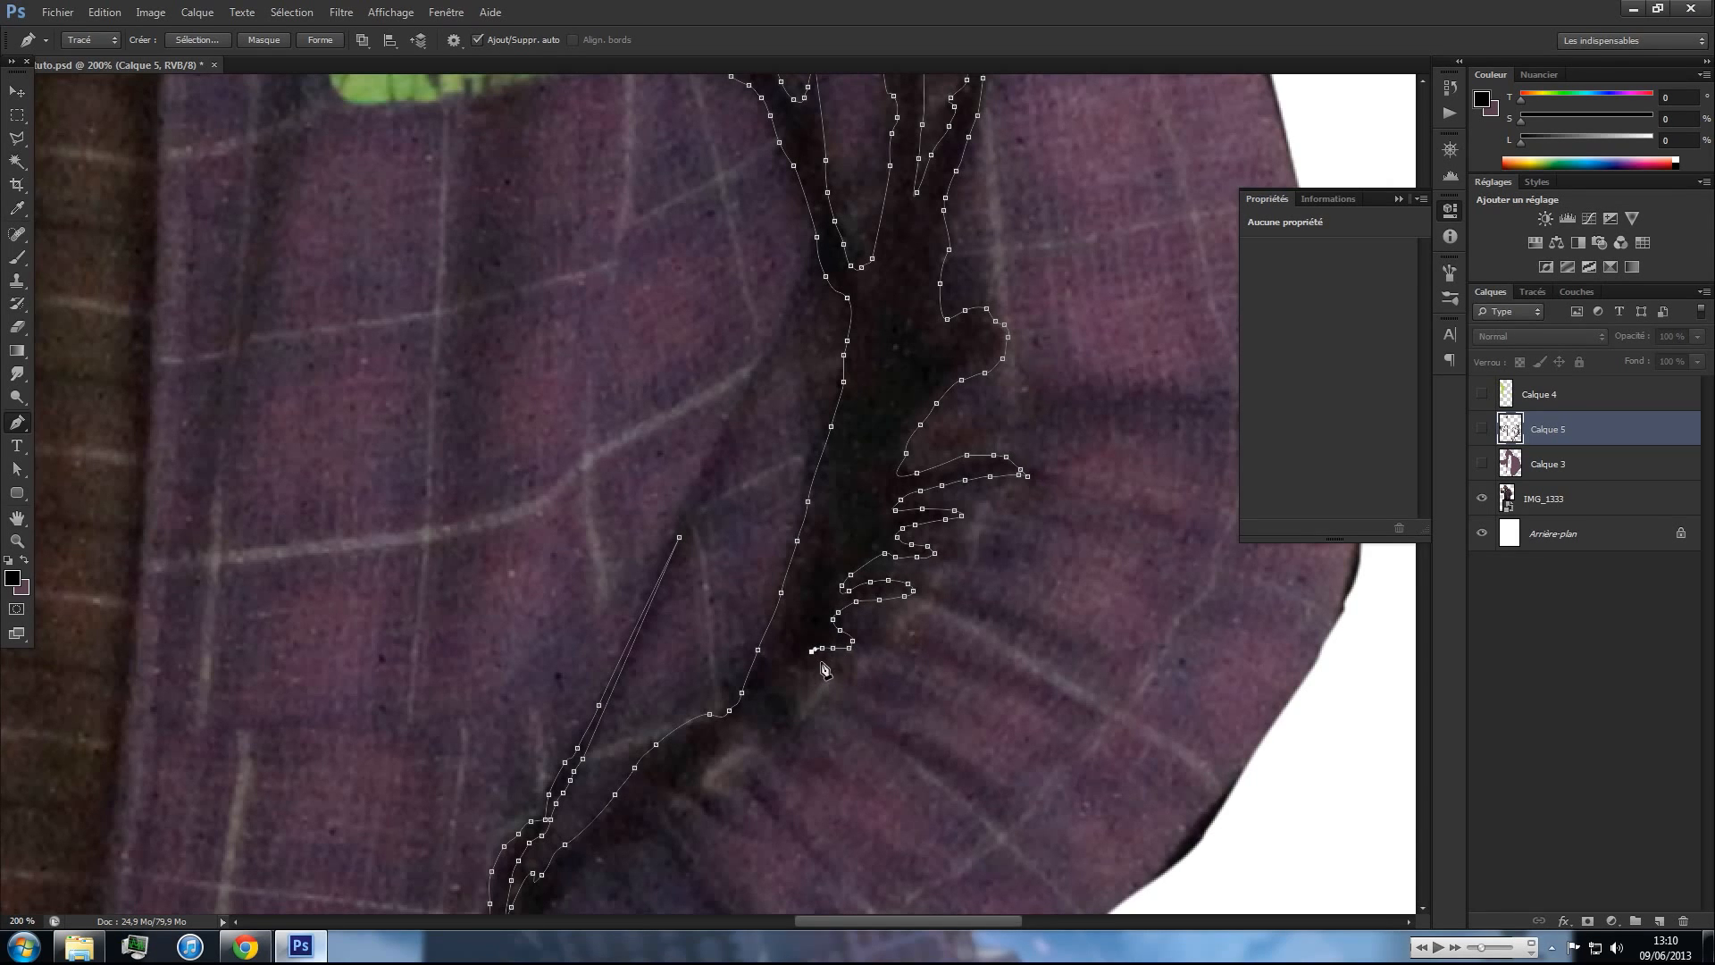
# - Trace the shadow edge down and around the small downward bulge in the elbow crease
pyautogui.click(771, 676)
pyautogui.click(768, 690)
pyautogui.click(780, 697)
pyautogui.click(784, 711)
pyautogui.click(785, 720)
pyautogui.click(770, 730)
# - Continue the path along the lower edge of the elbow crease and around the next notch toward the forearm
pyautogui.click(724, 728)
pyautogui.click(717, 747)
pyautogui.click(695, 769)
pyautogui.click(686, 790)
pyautogui.click(671, 785)
pyautogui.click(655, 785)
# - Trace the last stretch of the shadow's lower edge along the forearm and close the path at its starting point
pyautogui.moveTo(736, 718); pyautogui.dragTo(890, 458)
pyautogui.click(926, 393)
pyautogui.click(920, 407)
pyautogui.click(926, 419)
pyautogui.click(928, 431)
pyautogui.click(915, 439)
pyautogui.click(890, 447)
pyautogui.click(865, 467)
pyautogui.click(835, 500)
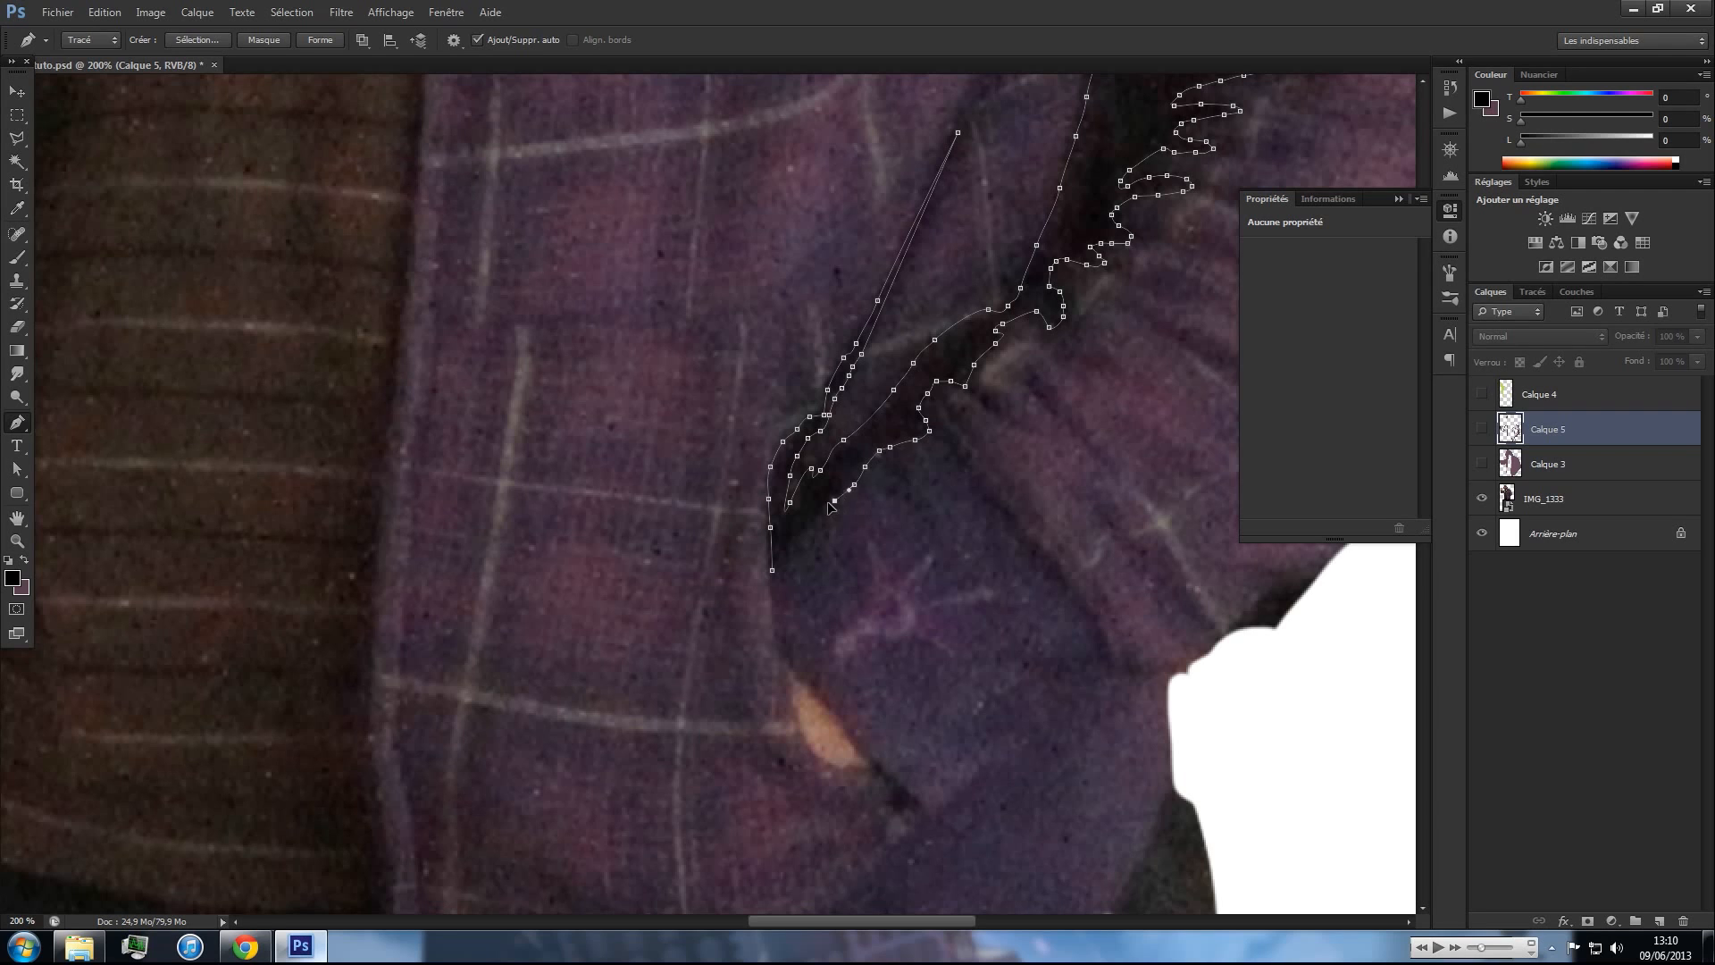
pyautogui.click(772, 570)
# - Trace the short dark crease beside the small skin-coloured patch at the end of the sleeve
pyautogui.click(874, 763)
pyautogui.click(893, 779)
pyautogui.click(901, 809)
# - Outline the narrow vertical fold on the upper sleeve, above the branching shadow, as a closed shape
pyautogui.moveTo(930, 447); pyautogui.dragTo(827, 555)
pyautogui.moveTo(870, 498); pyautogui.dragTo(884, 685)
pyautogui.moveTo(693, 496); pyautogui.dragTo(815, 619)
pyautogui.click(793, 620)
pyautogui.click(791, 604)
pyautogui.click(787, 588)
pyautogui.click(804, 568)
pyautogui.click(804, 579)
pyautogui.click(804, 590)
pyautogui.click(803, 599)
pyautogui.click(798, 654)
# - Outline the small teardrop-shaped shadow above the tall sleeve shadow as a closed shape
pyautogui.click(941, 495)
pyautogui.click(941, 495)
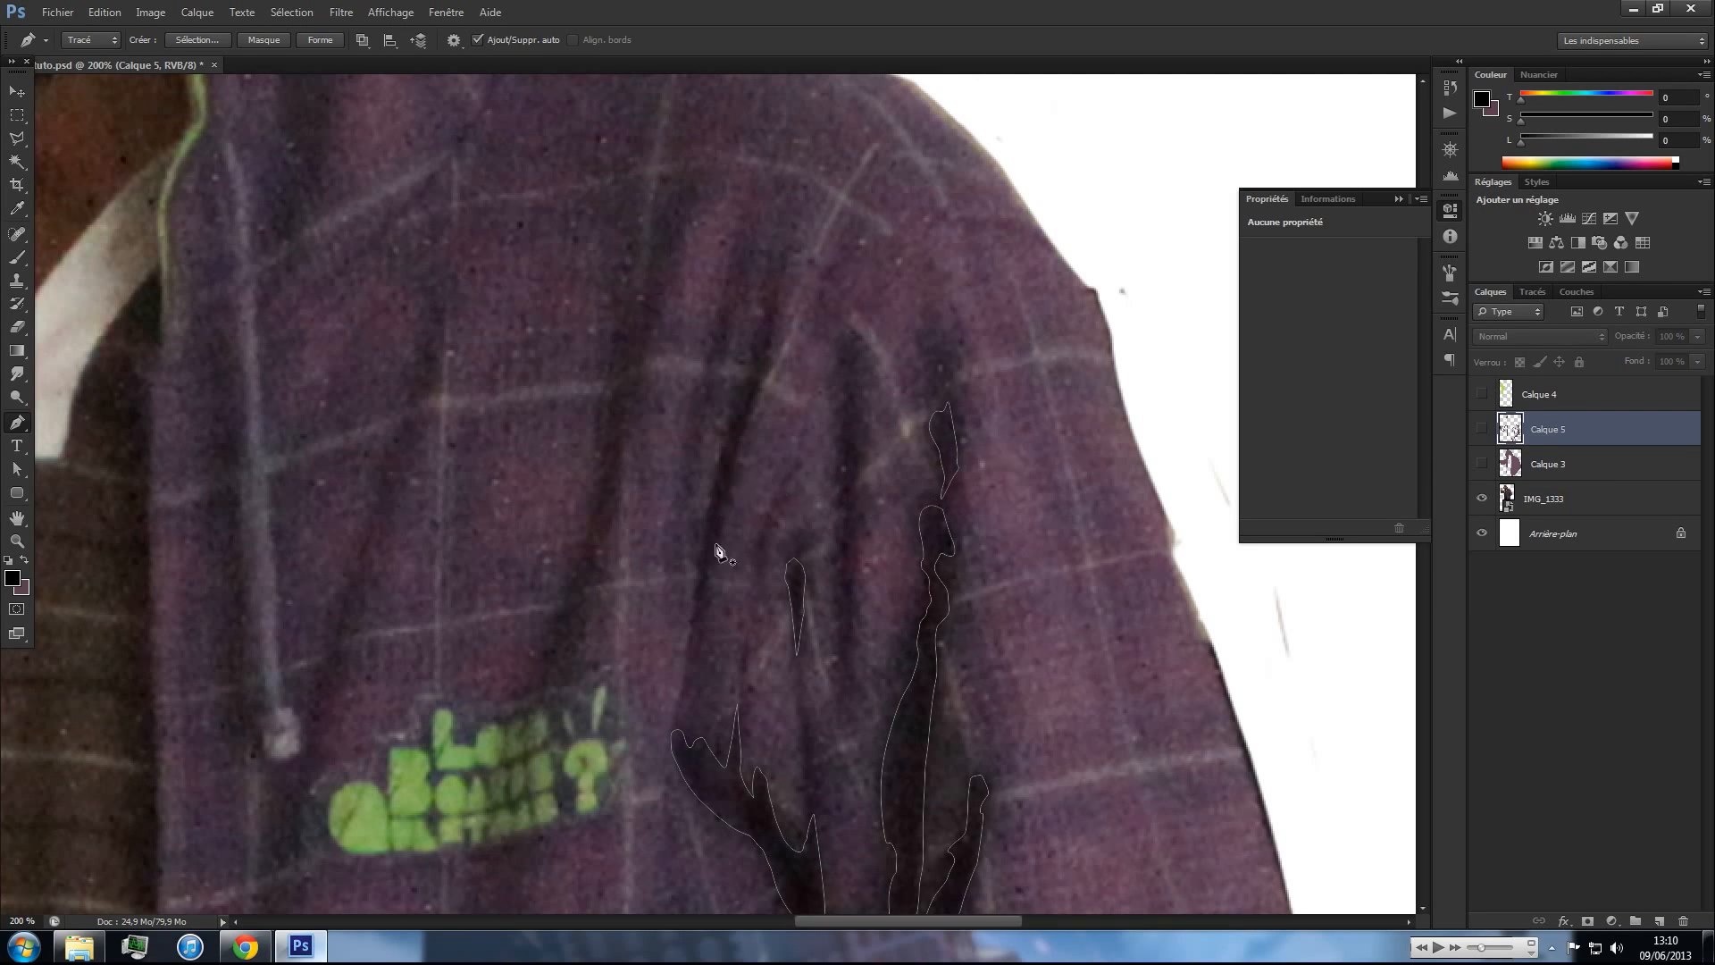
# - Outline the long, thin fold rising from the armpit toward the shoulder as a narrow shape
pyautogui.click(719, 507)
pyautogui.click(730, 474)
pyautogui.click(737, 452)
pyautogui.click(747, 423)
pyautogui.click(752, 406)
pyautogui.click(753, 390)
pyautogui.click(767, 347)
pyautogui.click(769, 331)
pyautogui.click(769, 324)
pyautogui.click(761, 341)
pyautogui.click(711, 548)
# - Outline the teardrop-shaped fold near the bottom of the raised arm's elbow as a closed shape
pyautogui.moveTo(527, 478); pyautogui.dragTo(840, 616)
pyautogui.moveTo(536, 492); pyautogui.dragTo(957, 384)
pyautogui.moveTo(536, 714); pyautogui.dragTo(876, 547)
pyautogui.moveTo(577, 630); pyautogui.dragTo(793, 571)
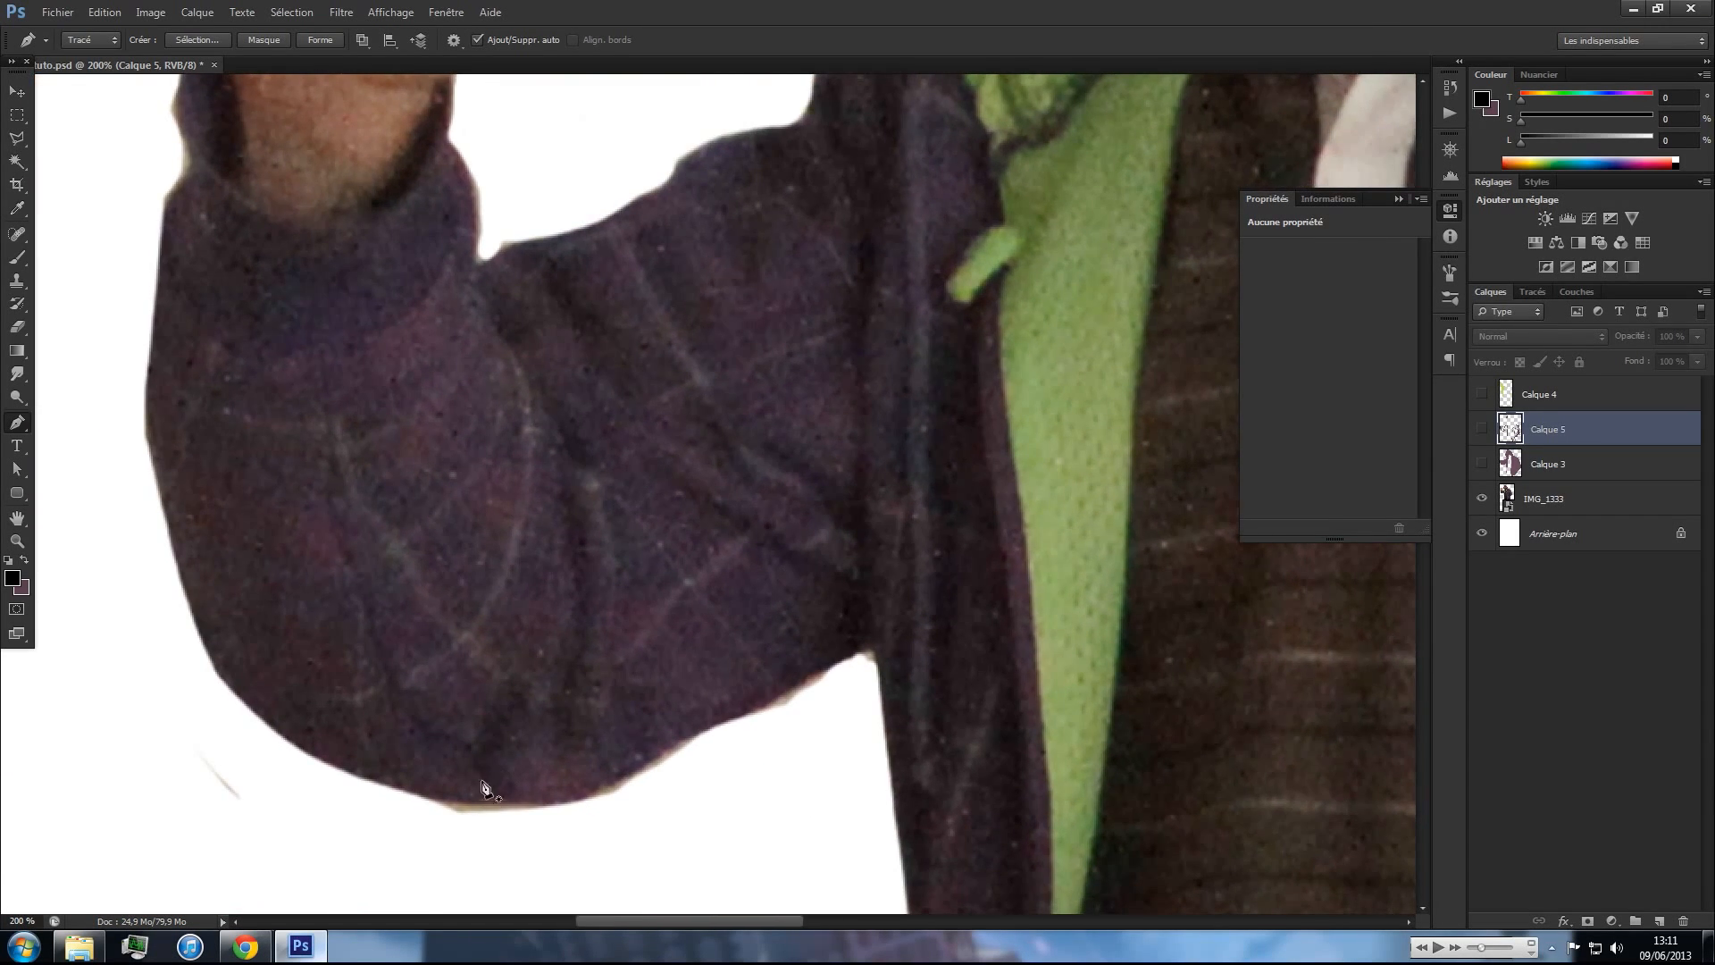
pyautogui.click(494, 715)
pyautogui.click(507, 681)
pyautogui.click(523, 677)
pyautogui.click(533, 691)
pyautogui.click(527, 715)
pyautogui.click(512, 730)
pyautogui.click(494, 746)
pyautogui.click(485, 761)
pyautogui.click(486, 786)
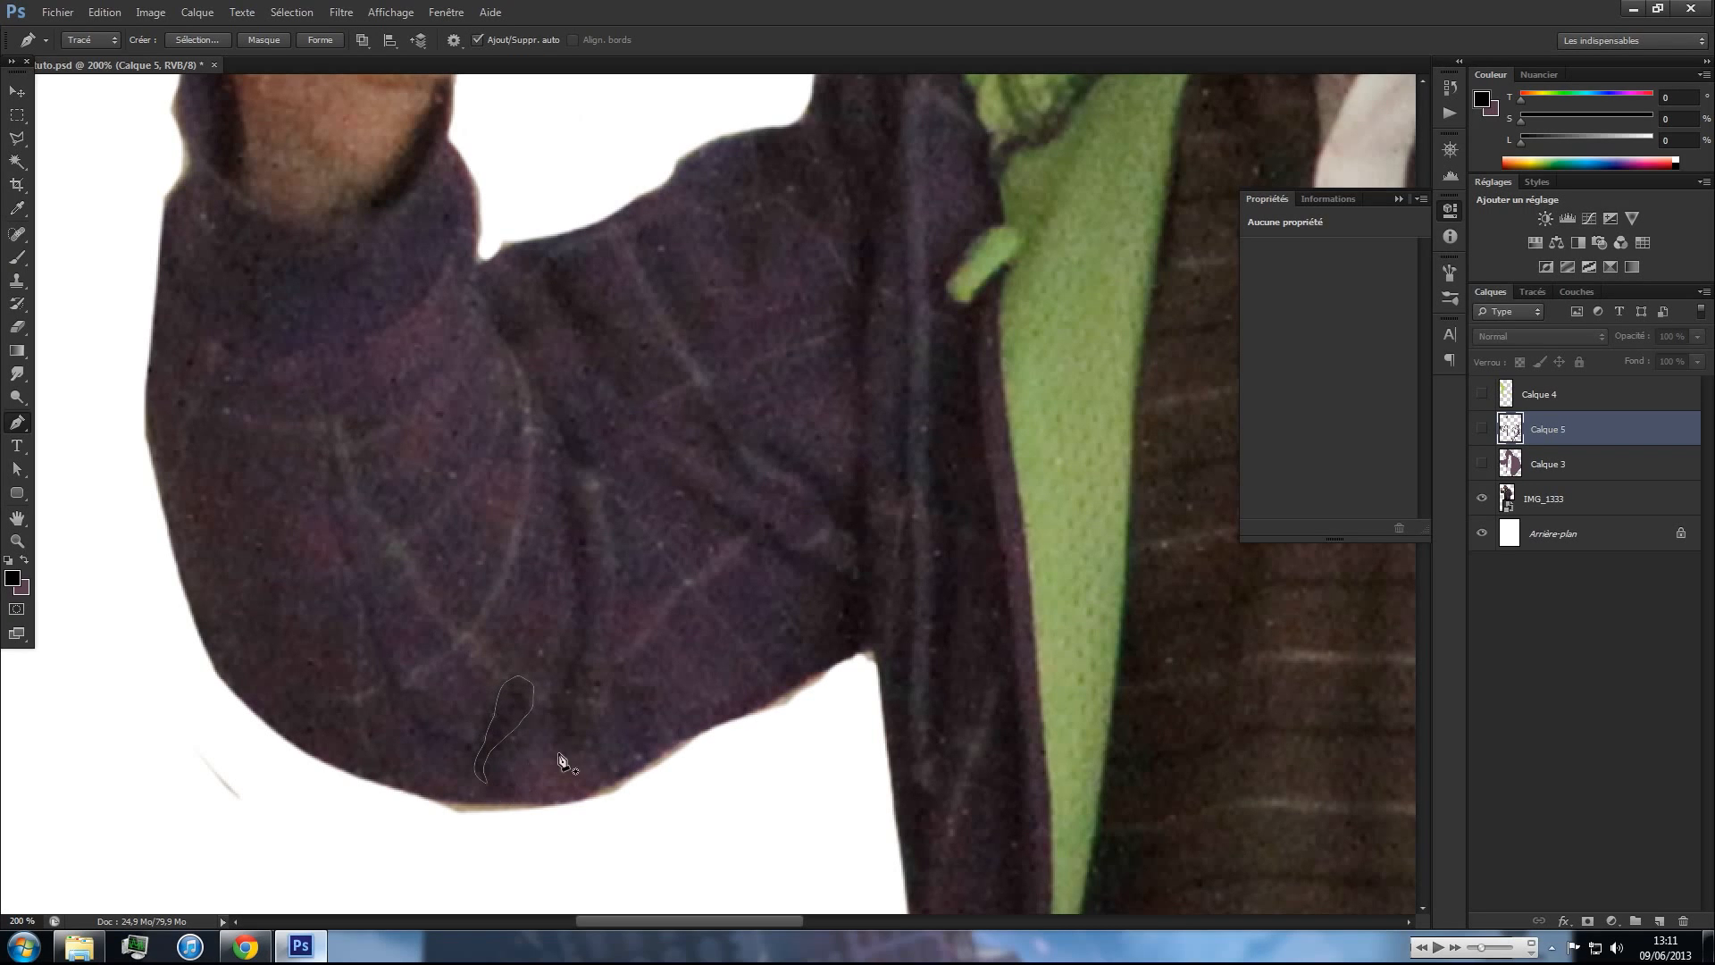
# - Outline the thin vertical crease in the middle of the raised arm's sleeve as a closed shape
pyautogui.moveTo(566, 491); pyautogui.dragTo(581, 523)
pyautogui.click(581, 615)
pyautogui.click(579, 572)
pyautogui.click(573, 541)
pyautogui.click(565, 490)
# - Outline the dark crescent shadow inside the sleeve cuff on the thumb side of the wrist as a closed shape
pyautogui.moveTo(455, 406); pyautogui.dragTo(615, 734)
pyautogui.click(553, 508)
pyautogui.click(560, 495)
pyautogui.click(567, 484)
pyautogui.click(576, 468)
pyautogui.click(586, 452)
pyautogui.click(590, 443)
pyautogui.click(592, 467)
pyautogui.click(585, 489)
pyautogui.click(576, 510)
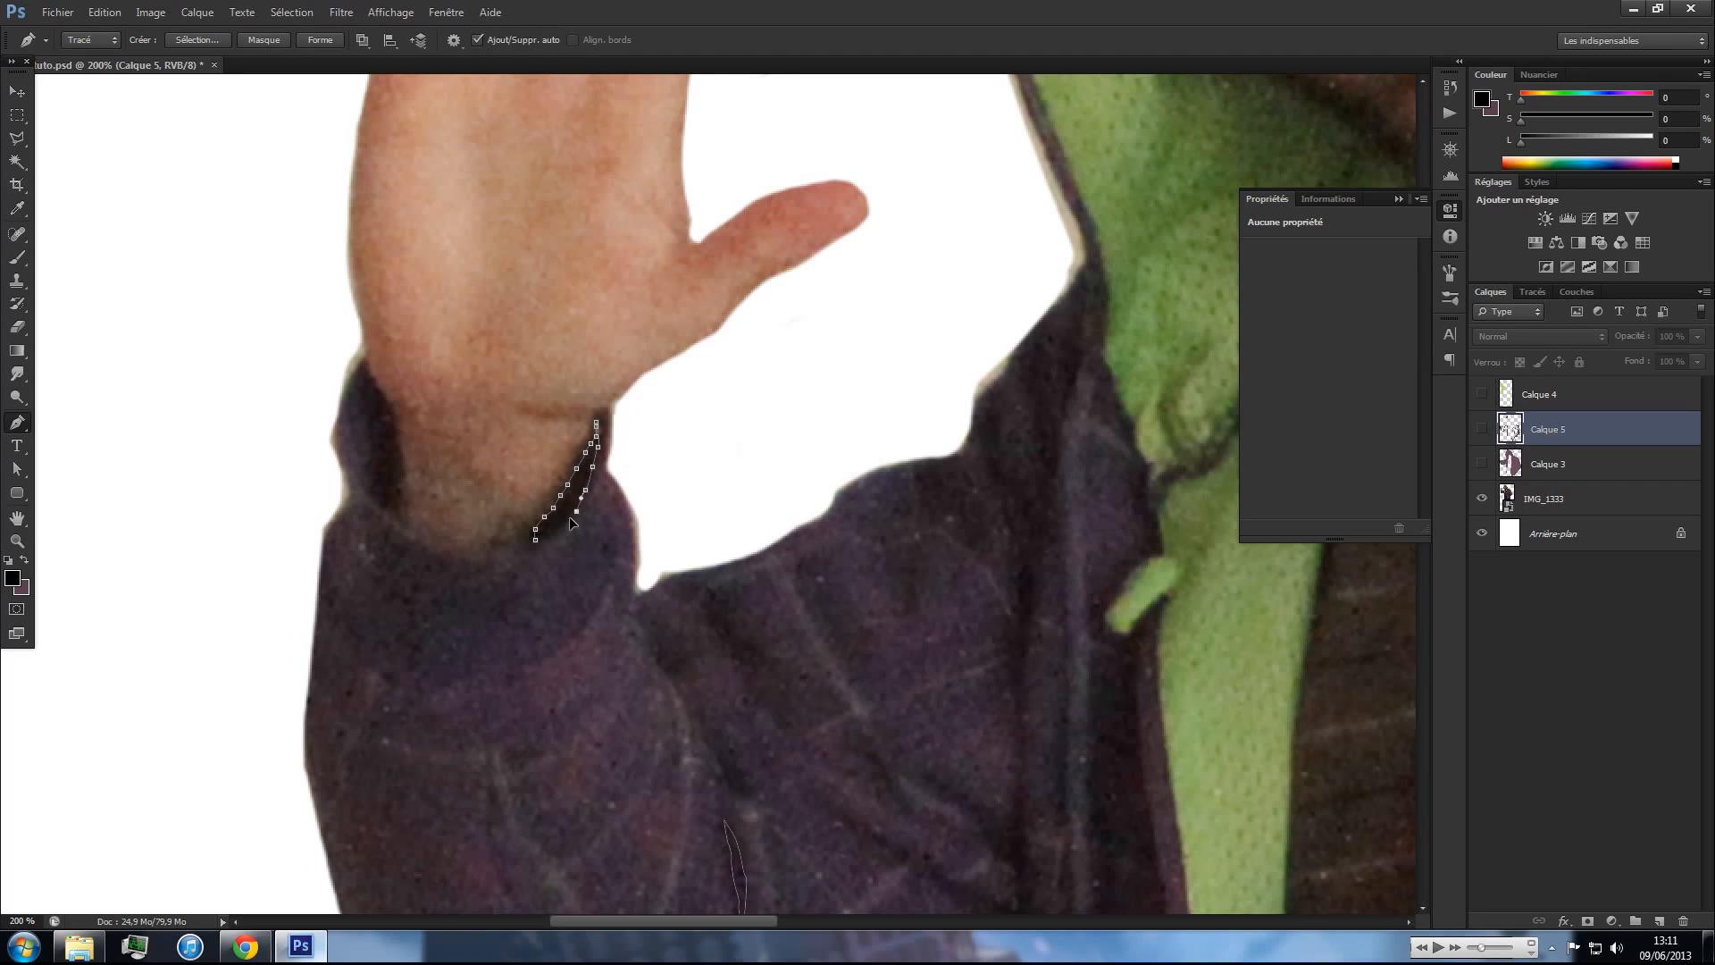
pyautogui.click(535, 539)
# - Outline the dark shadow inside the cuff on the side of the wrist opposite the thumb as a closed shape
pyautogui.click(397, 497)
pyautogui.click(382, 486)
pyautogui.moveTo(379, 463); pyautogui.dragTo(380, 454)
pyautogui.click(364, 399)
pyautogui.click(358, 392)
pyautogui.moveTo(353, 392); pyautogui.dragTo(353, 381)
pyautogui.click(392, 409)
pyautogui.click(397, 444)
pyautogui.click(404, 482)
pyautogui.moveTo(397, 499); pyautogui.dragTo(412, 510)
# - Outline the two small fold shadows on the raised arm's sleeve just below the cuff as closed shapes
pyautogui.click(655, 636)
pyautogui.click(712, 607)
pyautogui.click(712, 618)
pyautogui.moveTo(726, 636); pyautogui.dragTo(732, 650)
pyautogui.click(744, 659)
pyautogui.click(756, 650)
pyautogui.click(738, 640)
pyautogui.click(713, 607)
# - Start outlining the branching shadow below the shoulder by tracing the branch that points toward the forearm
pyautogui.moveTo(994, 533); pyautogui.dragTo(1013, 549)
pyautogui.click(1011, 527)
pyautogui.click(993, 516)
pyautogui.click(971, 500)
pyautogui.click(949, 489)
pyautogui.click(919, 468)
# - Continue the branching shadow's outline up the sleeve edge and around its curved inner hollow below the shoulder
pyautogui.moveTo(1023, 520); pyautogui.dragTo(996, 419)
pyautogui.click(1014, 504)
pyautogui.click(993, 482)
pyautogui.click(978, 450)
pyautogui.click(978, 436)
pyautogui.click(976, 401)
pyautogui.click(985, 386)
pyautogui.click(998, 375)
pyautogui.click(1001, 383)
pyautogui.click(1004, 475)
pyautogui.click(1021, 484)
pyautogui.click(1031, 490)
pyautogui.click(1039, 481)
pyautogui.click(1042, 452)
pyautogui.click(1042, 432)
pyautogui.click(1040, 403)
pyautogui.click(1028, 389)
# - Trace the branching shadow up to the shoulder tip and back down its body-side edge, closing the shape
pyautogui.click(1049, 401)
pyautogui.moveTo(1057, 395); pyautogui.dragTo(1062, 382)
pyautogui.moveTo(1071, 364); pyautogui.dragTo(1086, 314)
pyautogui.click(1087, 325)
pyautogui.click(1085, 339)
pyautogui.click(1084, 350)
pyautogui.click(1082, 377)
pyautogui.click(1064, 402)
pyautogui.click(1056, 418)
pyautogui.moveTo(1057, 432); pyautogui.dragTo(1057, 440)
pyautogui.click(1056, 467)
pyautogui.click(1054, 484)
pyautogui.click(1050, 502)
pyautogui.click(1048, 523)
pyautogui.click(1045, 535)
pyautogui.click(1037, 541)
pyautogui.click(1026, 528)
# - Outline the thin shadow running along the jacket's edge beside the green hood, down to just above the drawstring, as a closed shape
pyautogui.moveTo(1112, 574); pyautogui.dragTo(910, 574)
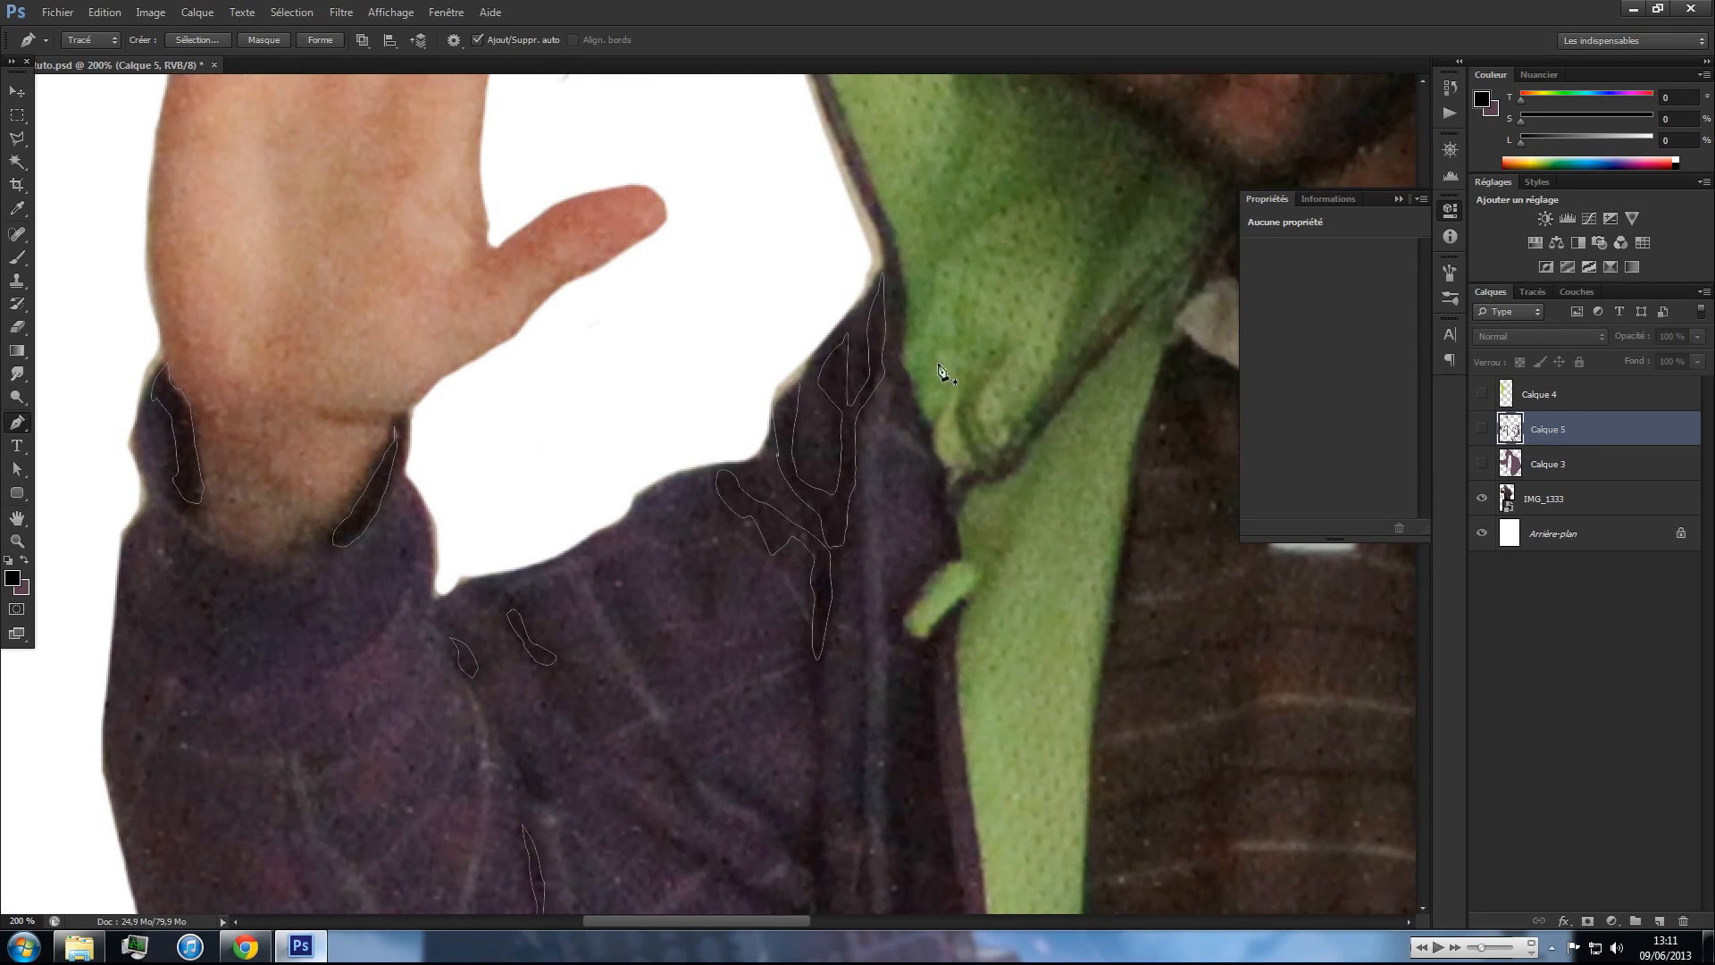
pyautogui.click(891, 366)
pyautogui.click(897, 384)
pyautogui.click(892, 404)
pyautogui.click(895, 415)
pyautogui.click(932, 497)
pyautogui.click(933, 512)
pyautogui.click(942, 527)
pyautogui.click(944, 540)
pyautogui.click(947, 558)
pyautogui.click(952, 509)
pyautogui.click(944, 503)
pyautogui.click(940, 492)
pyautogui.click(896, 362)
# - Start outlining the jacket front's long shadow beside the green drawstring, tracing its narrow outer strand down and back up
pyautogui.scroll(-5, 918, 571)
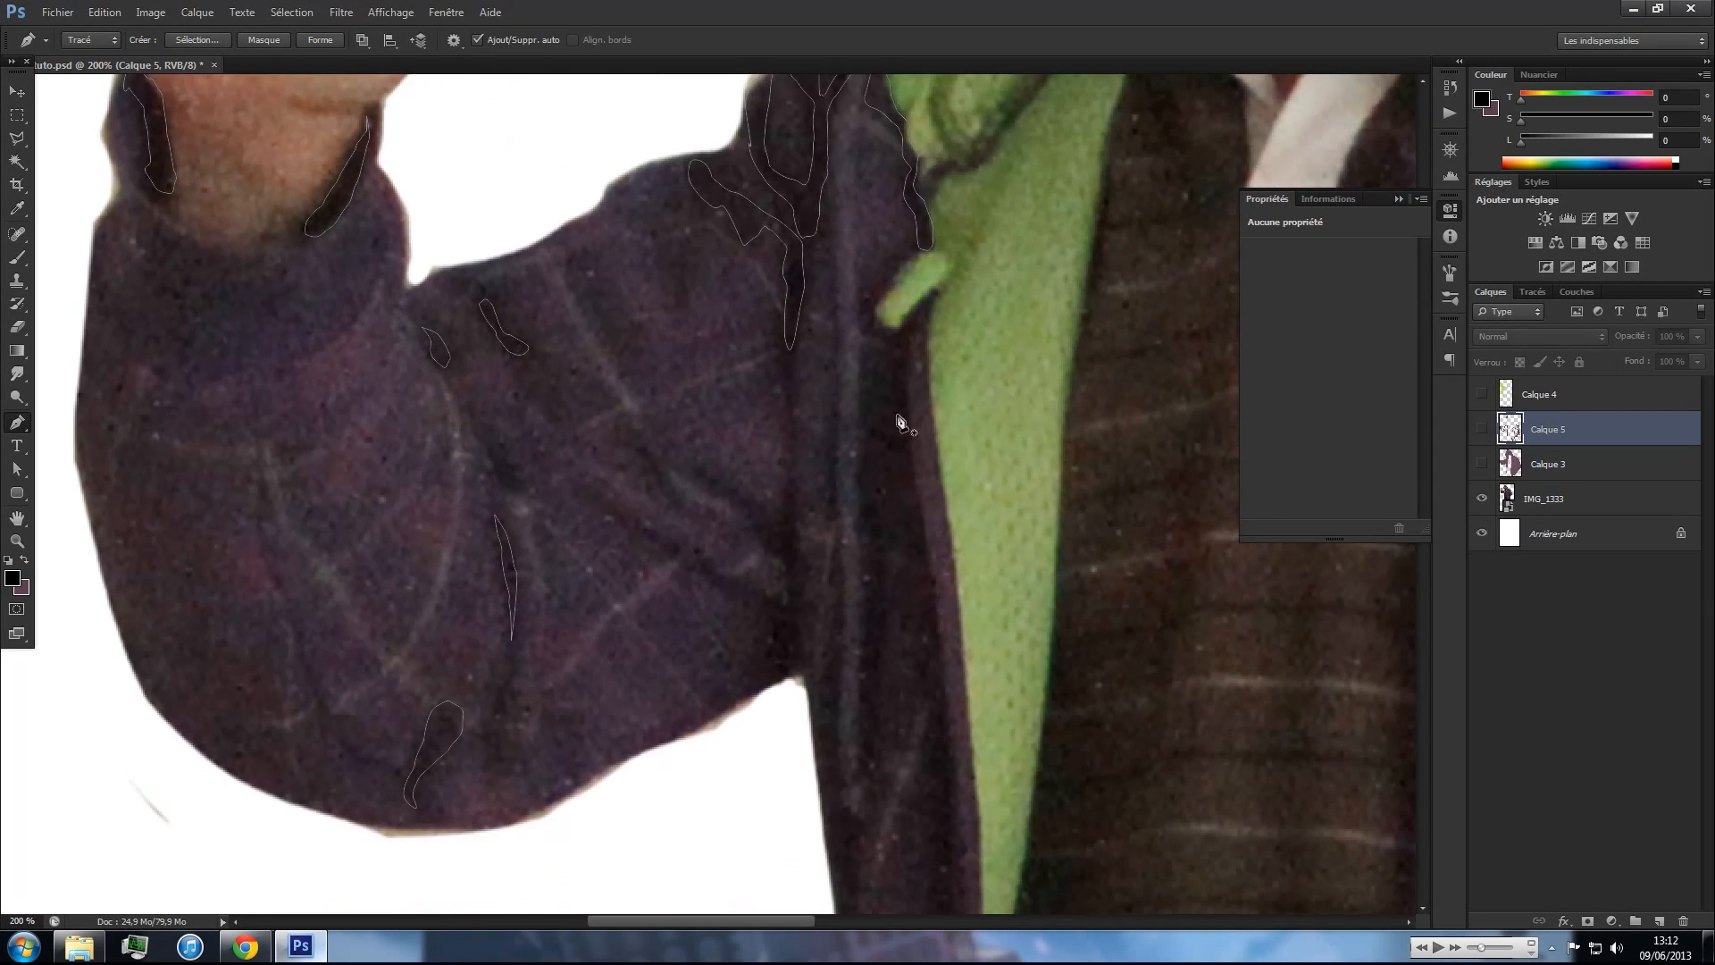
pyautogui.click(897, 270)
pyautogui.click(874, 292)
pyautogui.click(863, 310)
pyautogui.click(857, 322)
pyautogui.moveTo(905, 349); pyautogui.dragTo(906, 349)
pyautogui.click(886, 351)
pyautogui.click(861, 504)
pyautogui.click(863, 526)
pyautogui.click(867, 544)
pyautogui.click(866, 672)
pyautogui.click(861, 701)
pyautogui.moveTo(859, 732); pyautogui.dragTo(860, 747)
pyautogui.click(872, 765)
pyautogui.click(873, 728)
pyautogui.click(874, 688)
pyautogui.click(878, 663)
pyautogui.click(882, 643)
pyautogui.click(884, 607)
pyautogui.moveTo(879, 574); pyautogui.dragTo(878, 551)
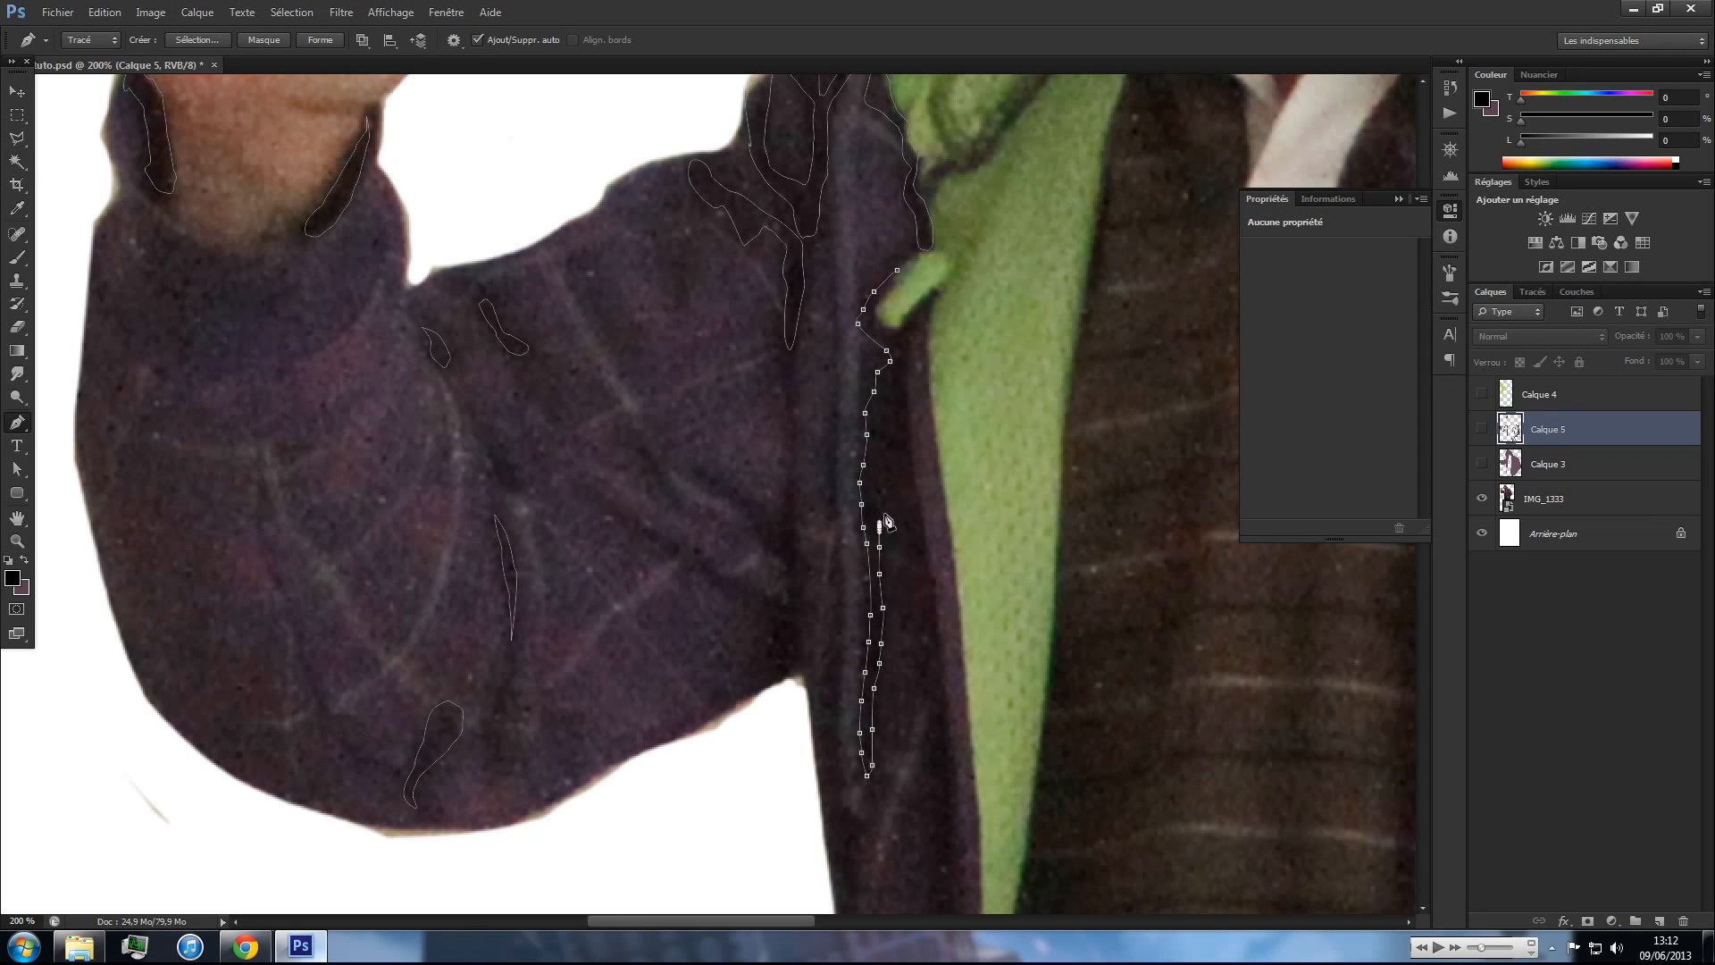
# - Continue the jacket front shadow's outline down the second strand along the zip edge to its lower tip
pyautogui.click(917, 569)
pyautogui.click(921, 606)
pyautogui.click(925, 624)
pyautogui.click(927, 643)
pyautogui.click(926, 667)
pyautogui.moveTo(927, 687); pyautogui.dragTo(927, 695)
pyautogui.moveTo(972, 893); pyautogui.dragTo(858, 578)
pyautogui.click(866, 460)
pyautogui.click(869, 506)
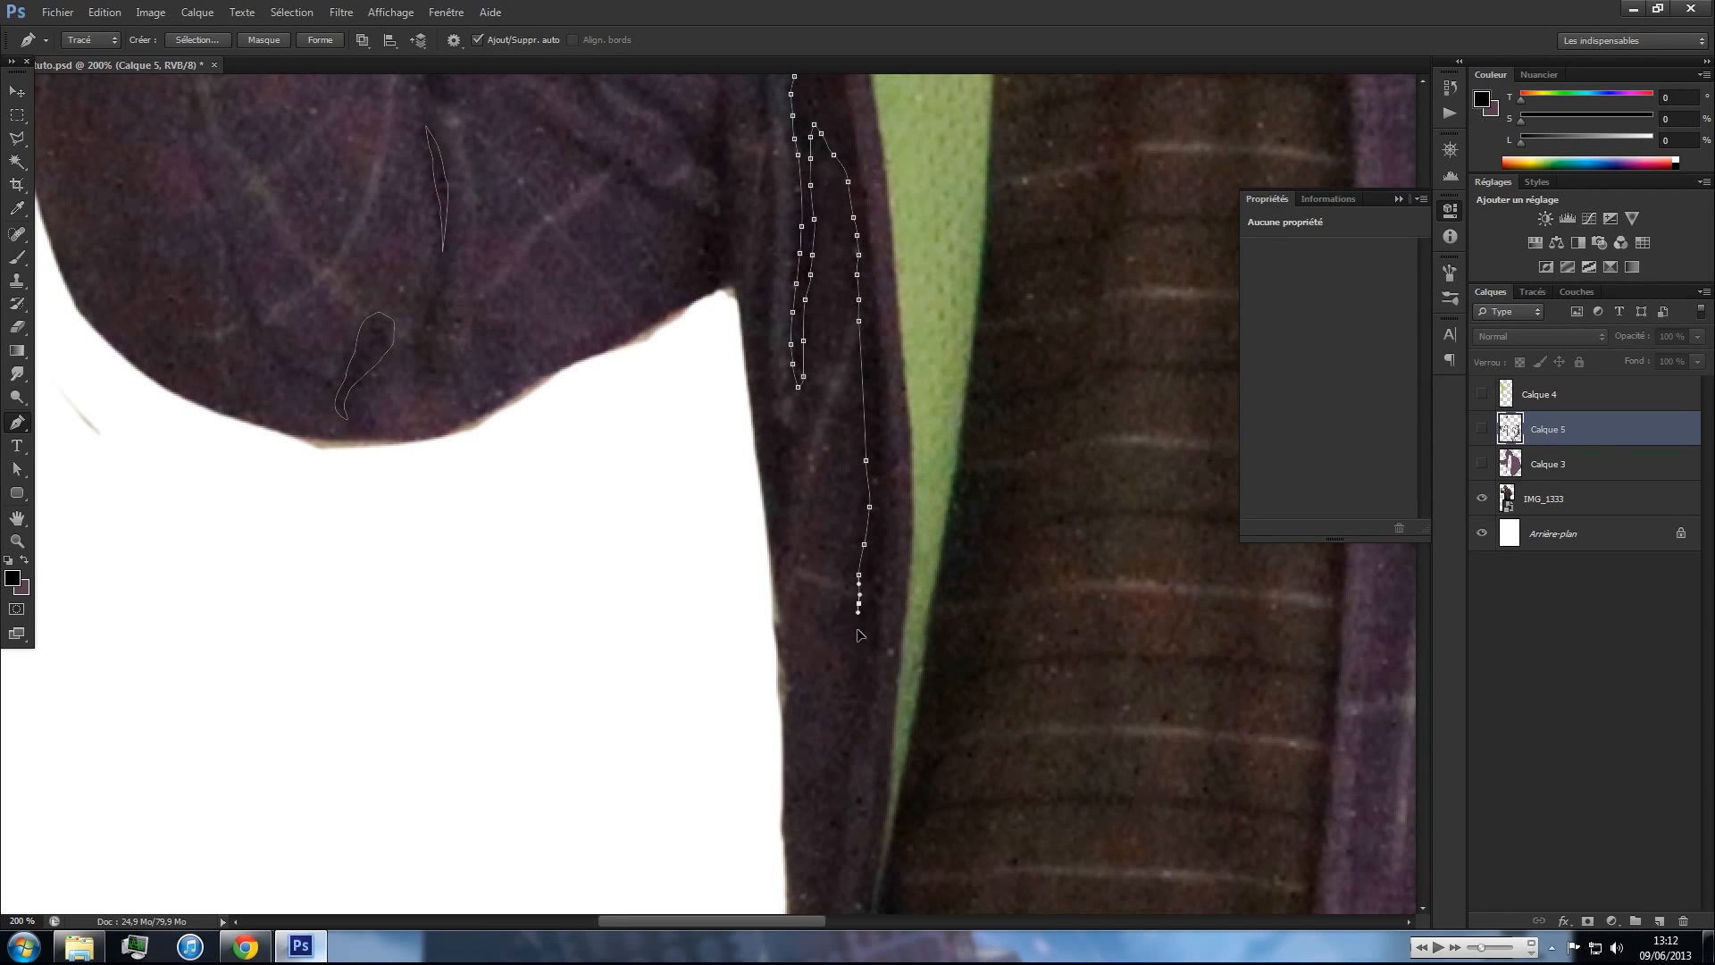
pyautogui.moveTo(869, 743); pyautogui.dragTo(853, 601)
pyautogui.click(848, 562)
pyautogui.click(842, 599)
pyautogui.click(839, 631)
# - Trace the jacket front shadow's inner edge back up beside the green lining and around the drawstring, closing the shape
pyautogui.moveTo(867, 407); pyautogui.dragTo(867, 396)
pyautogui.click(865, 371)
pyautogui.moveTo(867, 486); pyautogui.dragTo(870, 839)
pyautogui.click(866, 530)
pyautogui.moveTo(864, 488); pyautogui.dragTo(855, 433)
pyautogui.moveTo(848, 361); pyautogui.dragTo(844, 349)
pyautogui.click(831, 255)
pyautogui.click(826, 209)
pyautogui.moveTo(828, 180); pyautogui.dragTo(835, 322)
pyautogui.click(835, 367)
pyautogui.click(836, 383)
pyautogui.click(838, 395)
pyautogui.click(842, 366)
pyautogui.click(844, 342)
pyautogui.click(845, 335)
pyautogui.click(829, 357)
pyautogui.click(819, 368)
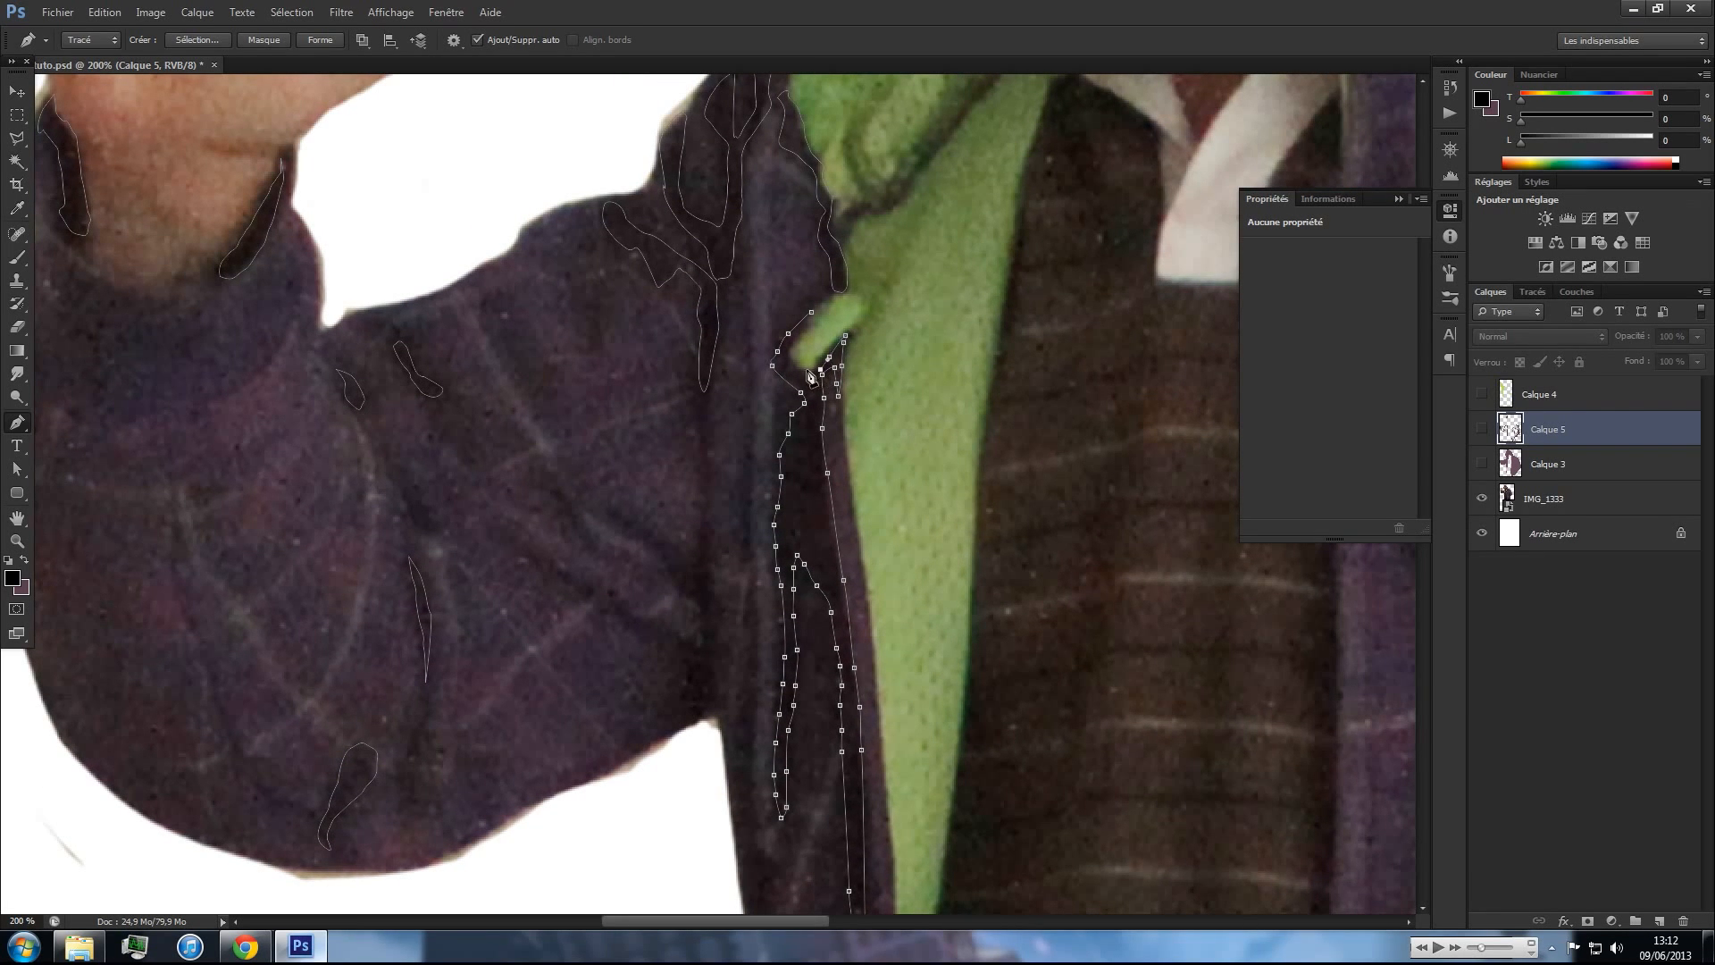
pyautogui.click(815, 316)
# - Start outlining the armpit shadow by tracing the long thin fold that points toward the elbow
pyautogui.click(684, 660)
pyautogui.click(657, 638)
pyautogui.click(626, 619)
pyautogui.click(597, 594)
pyautogui.click(581, 580)
pyautogui.click(620, 604)
pyautogui.click(666, 630)
pyautogui.click(690, 642)
pyautogui.click(702, 632)
# - Trace the armpit shadow's two upper branches and its base at the sleeve's lower edge, closing the shape
pyautogui.click(700, 608)
pyautogui.moveTo(682, 590); pyautogui.dragTo(715, 686)
pyautogui.click(661, 544)
pyautogui.click(679, 558)
pyautogui.click(695, 566)
pyautogui.click(697, 550)
pyautogui.click(710, 514)
pyautogui.click(711, 534)
pyautogui.click(711, 566)
pyautogui.click(713, 631)
pyautogui.click(696, 714)
pyautogui.moveTo(745, 758); pyautogui.dragTo(713, 468)
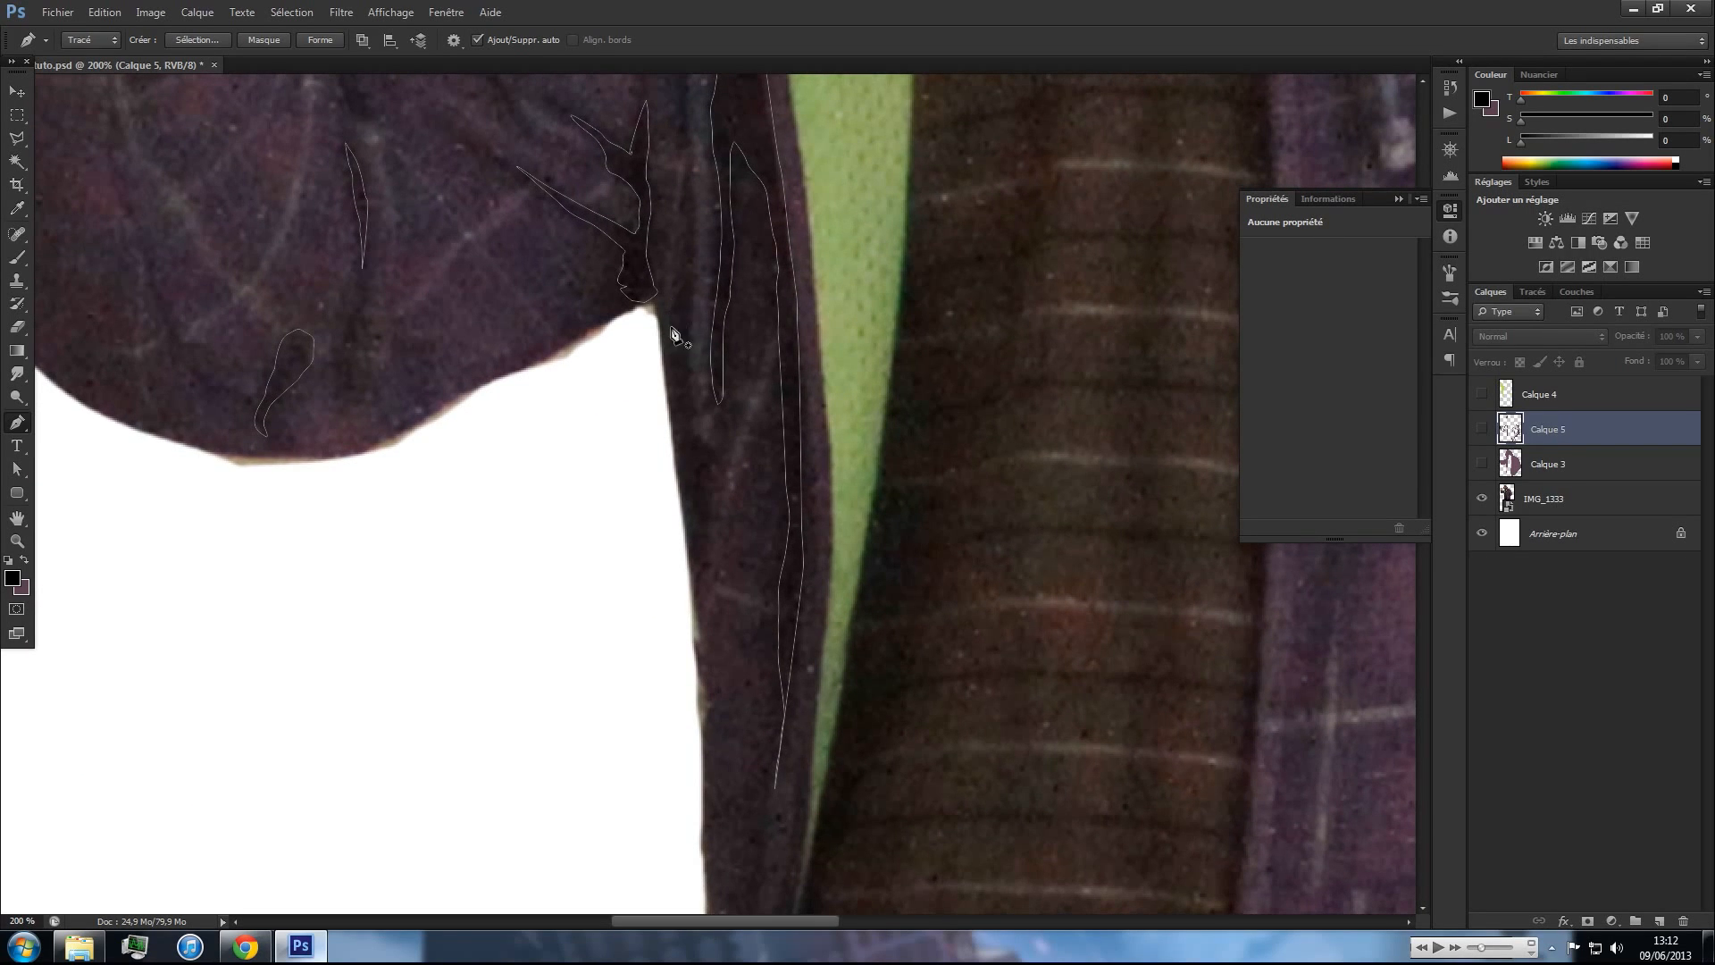
# - Trace a small narrow shadow along the jacket's outer edge just below the armpit, closing the shape
pyautogui.click(692, 364)
pyautogui.moveTo(692, 401); pyautogui.dragTo(694, 406)
pyautogui.click(668, 335)
# - Outline the dark shadow between the striped shirt and the lower green lining, down to its tip and back up the shirt side
pyautogui.moveTo(775, 769); pyautogui.dragTo(762, 601)
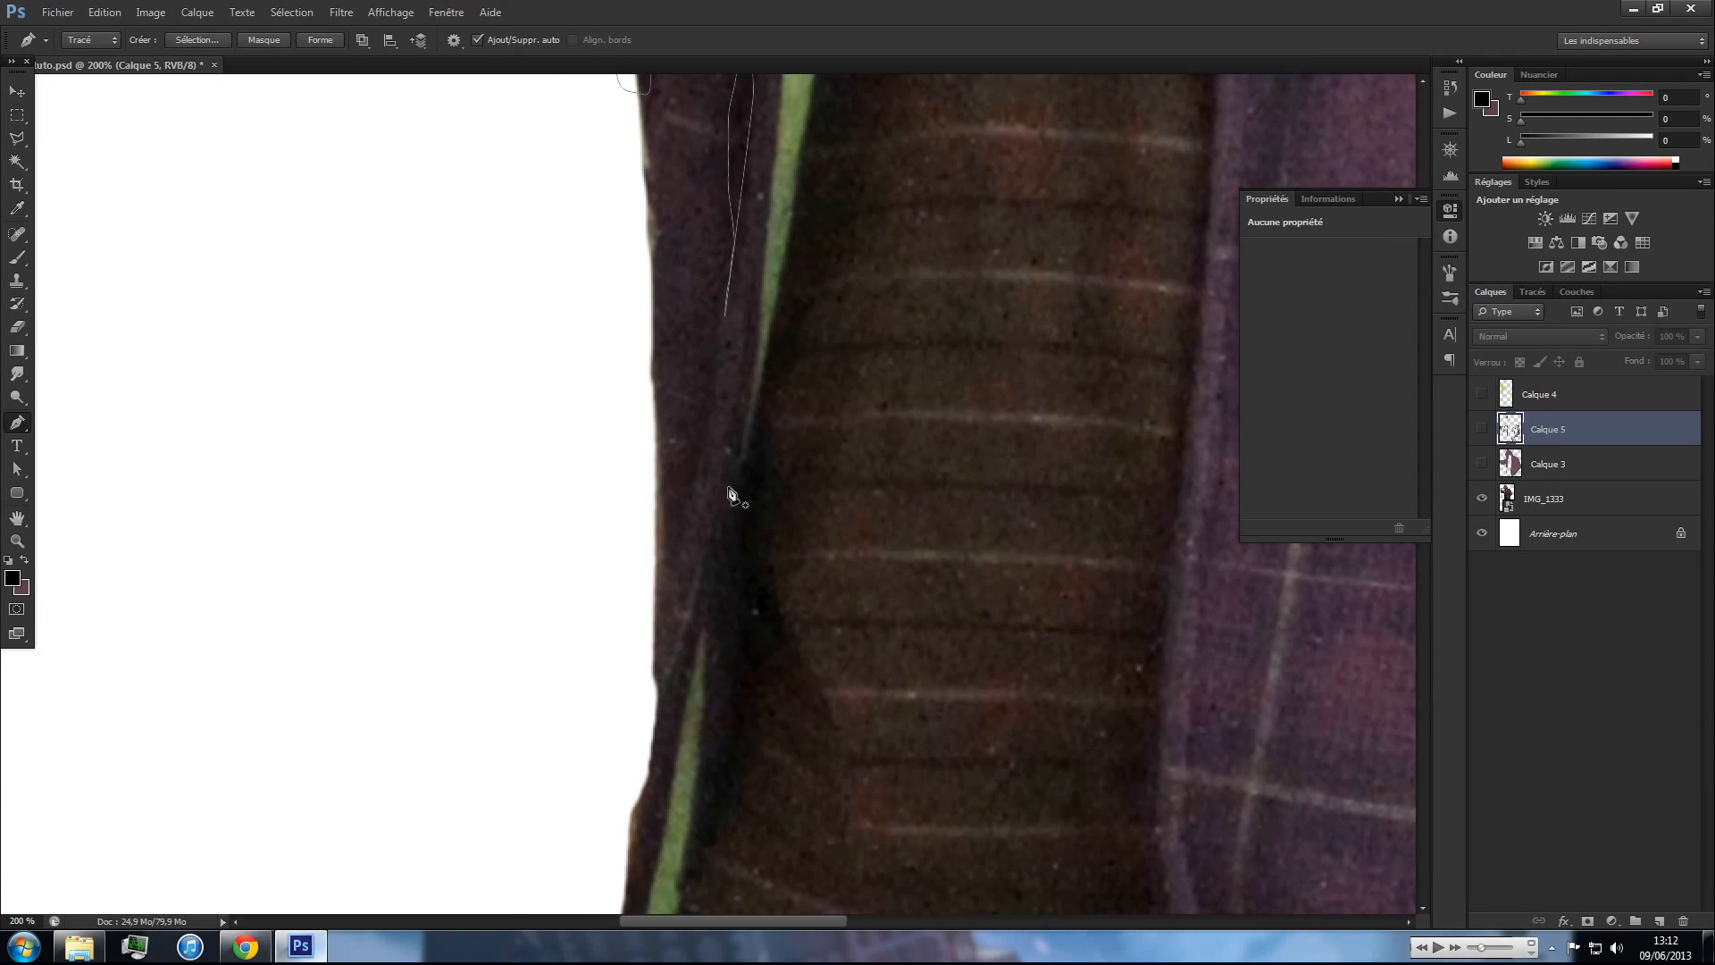
pyautogui.click(730, 459)
pyautogui.moveTo(723, 488); pyautogui.dragTo(720, 498)
pyautogui.click(695, 833)
pyautogui.click(719, 799)
pyautogui.click(733, 769)
pyautogui.click(741, 741)
pyautogui.click(742, 704)
pyautogui.click(744, 671)
pyautogui.click(748, 644)
pyautogui.click(747, 618)
# - Trace the pointed upper end of the shadow beside the shirt and close the shape at its starting point
pyautogui.moveTo(765, 467); pyautogui.dragTo(764, 422)
pyautogui.click(763, 419)
pyautogui.click(761, 405)
pyautogui.click(759, 410)
pyautogui.click(755, 422)
pyautogui.click(751, 440)
pyautogui.click(748, 455)
pyautogui.click(731, 461)
# - Outline the shadow at the jacket's lower front corner, looping generously outside the jacket edge down to the hem
pyautogui.scroll(-3, 739, 498)
pyautogui.hscroll(-2, 740, 498)
pyautogui.scroll(-3, 727, 670)
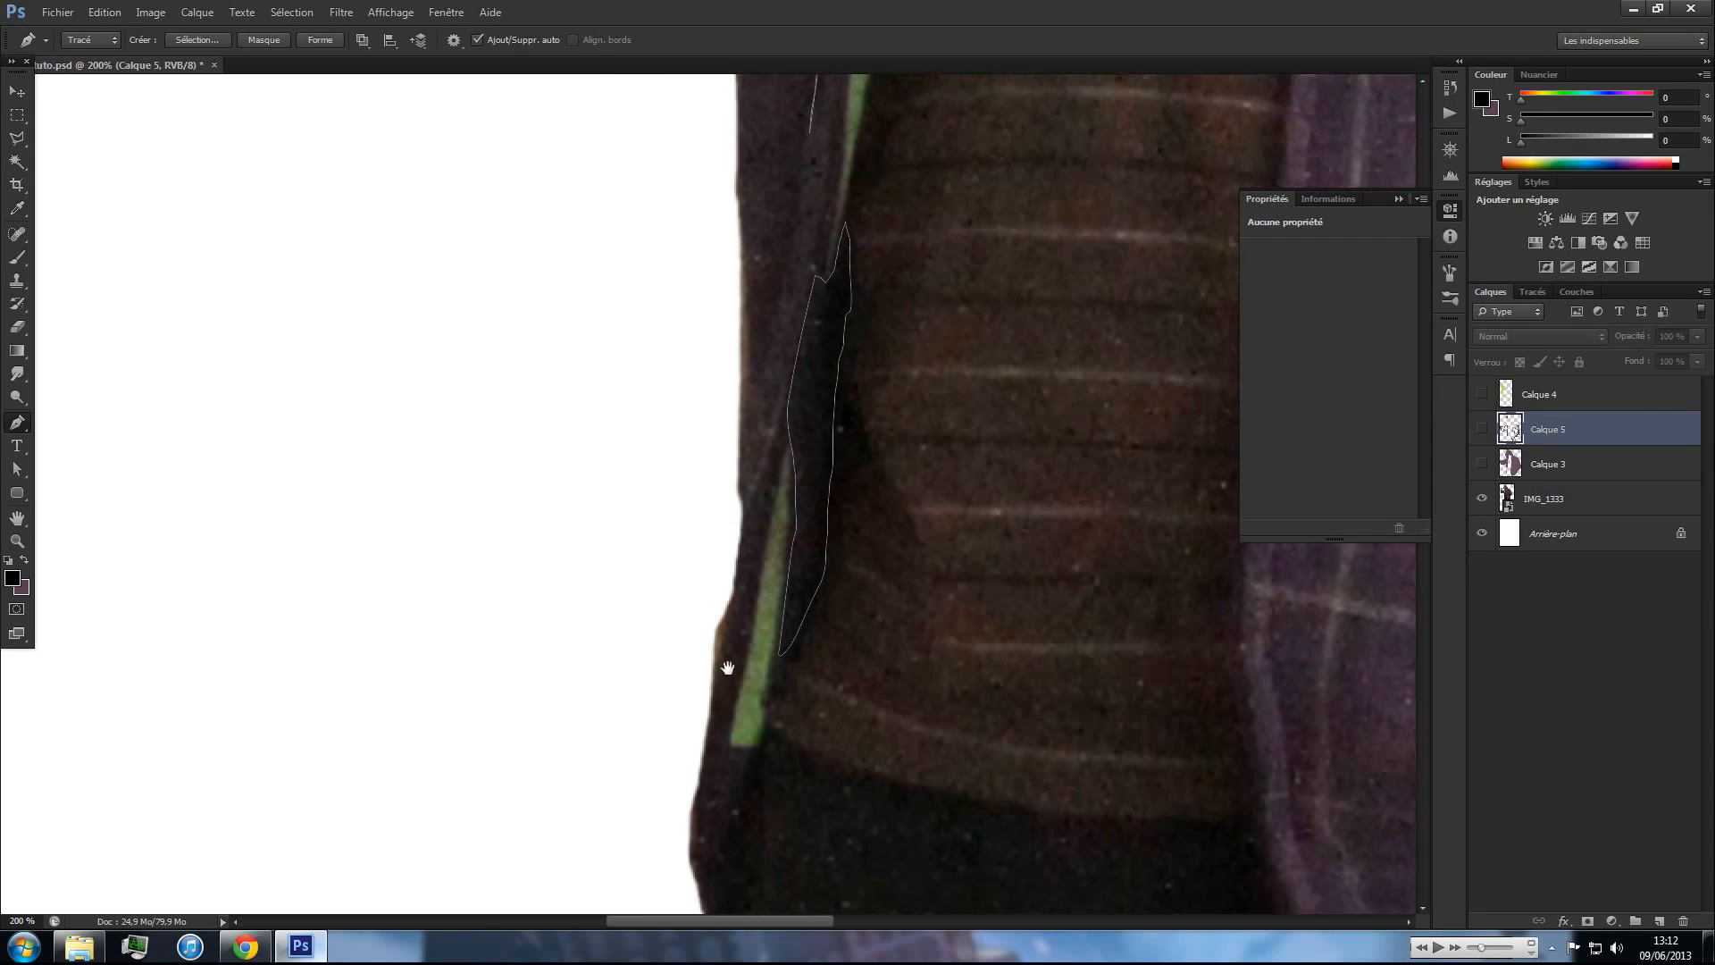
pyautogui.hscroll(-1, 727, 670)
pyautogui.click(809, 318)
pyautogui.click(763, 443)
pyautogui.click(755, 481)
pyautogui.click(727, 532)
pyautogui.click(688, 611)
pyautogui.moveTo(670, 727); pyautogui.dragTo(670, 757)
pyautogui.click(680, 791)
pyautogui.moveTo(706, 834); pyautogui.dragTo(718, 849)
pyautogui.click(724, 850)
# - Trace the inner edge of the lower corner shadow from the hem back up along the green lining
pyautogui.click(766, 703)
pyautogui.click(770, 674)
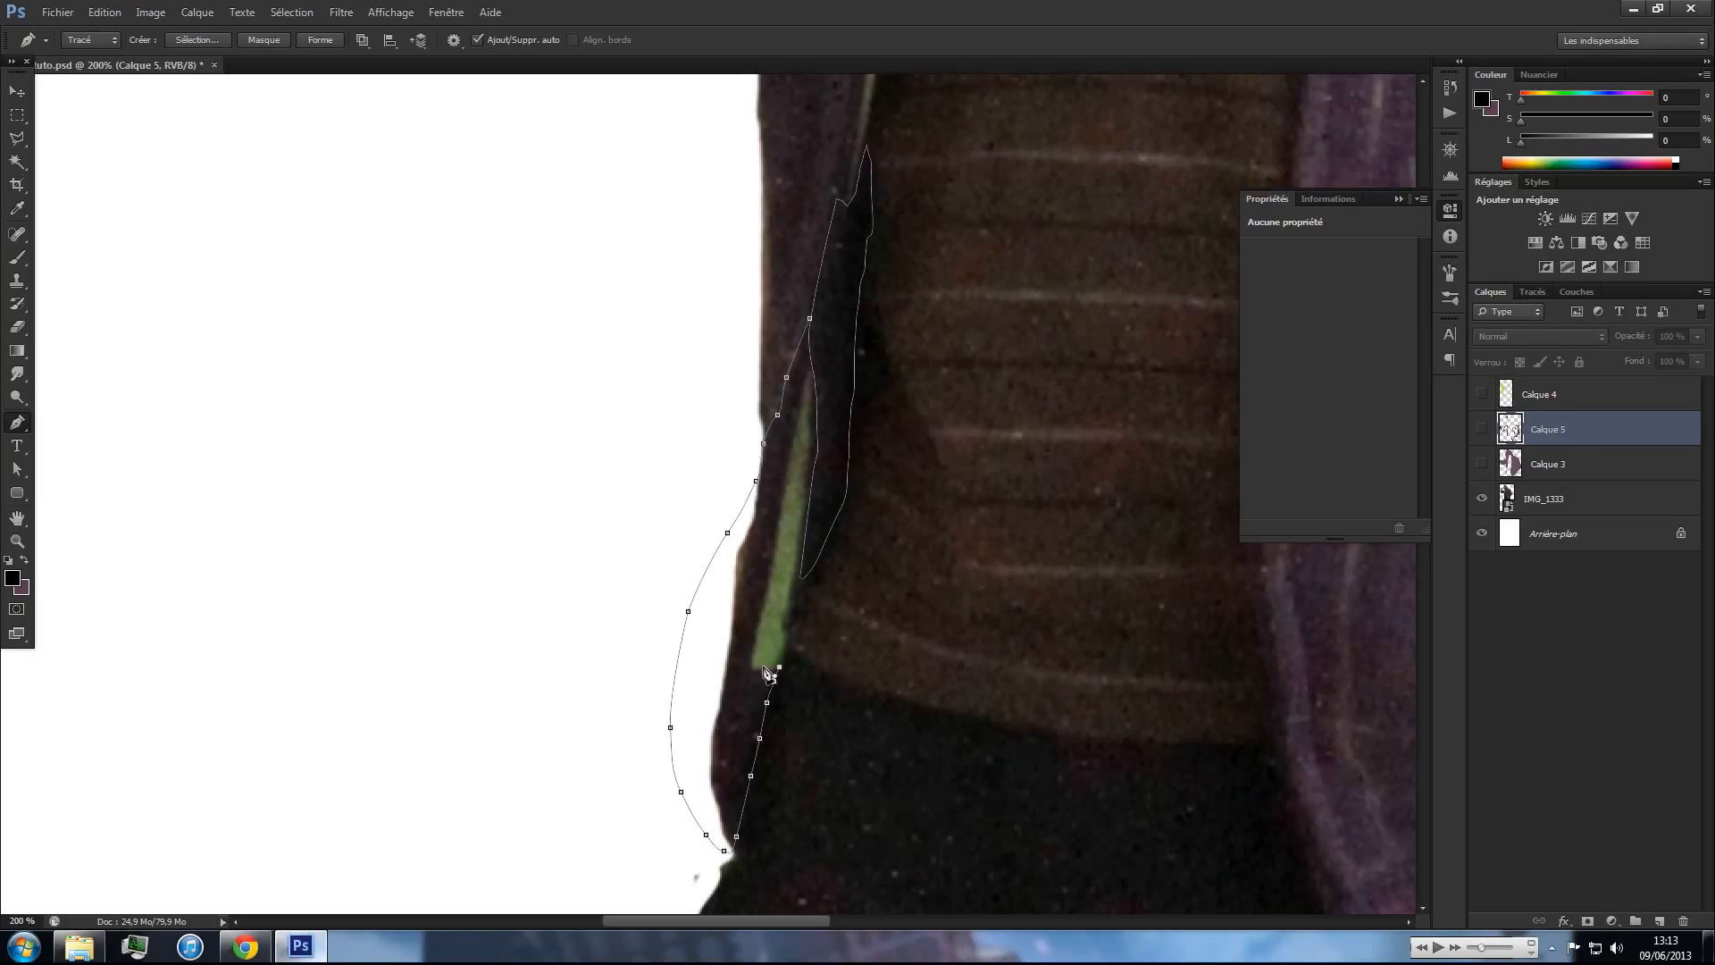
pyautogui.moveTo(795, 449); pyautogui.dragTo(795, 438)
pyautogui.moveTo(797, 431); pyautogui.dragTo(797, 422)
# - Trace two small fold shadows on the hood, one along its outer side and one above the face opening
pyautogui.press('z')
pyautogui.keyDown('alt'); pyautogui.click(916, 389); pyautogui.keyUp('alt')
pyautogui.keyDown('alt'); pyautogui.click(915, 389); pyautogui.keyUp('alt')
pyautogui.keyDown('alt'); pyautogui.click(1025, 454); pyautogui.keyUp('alt')
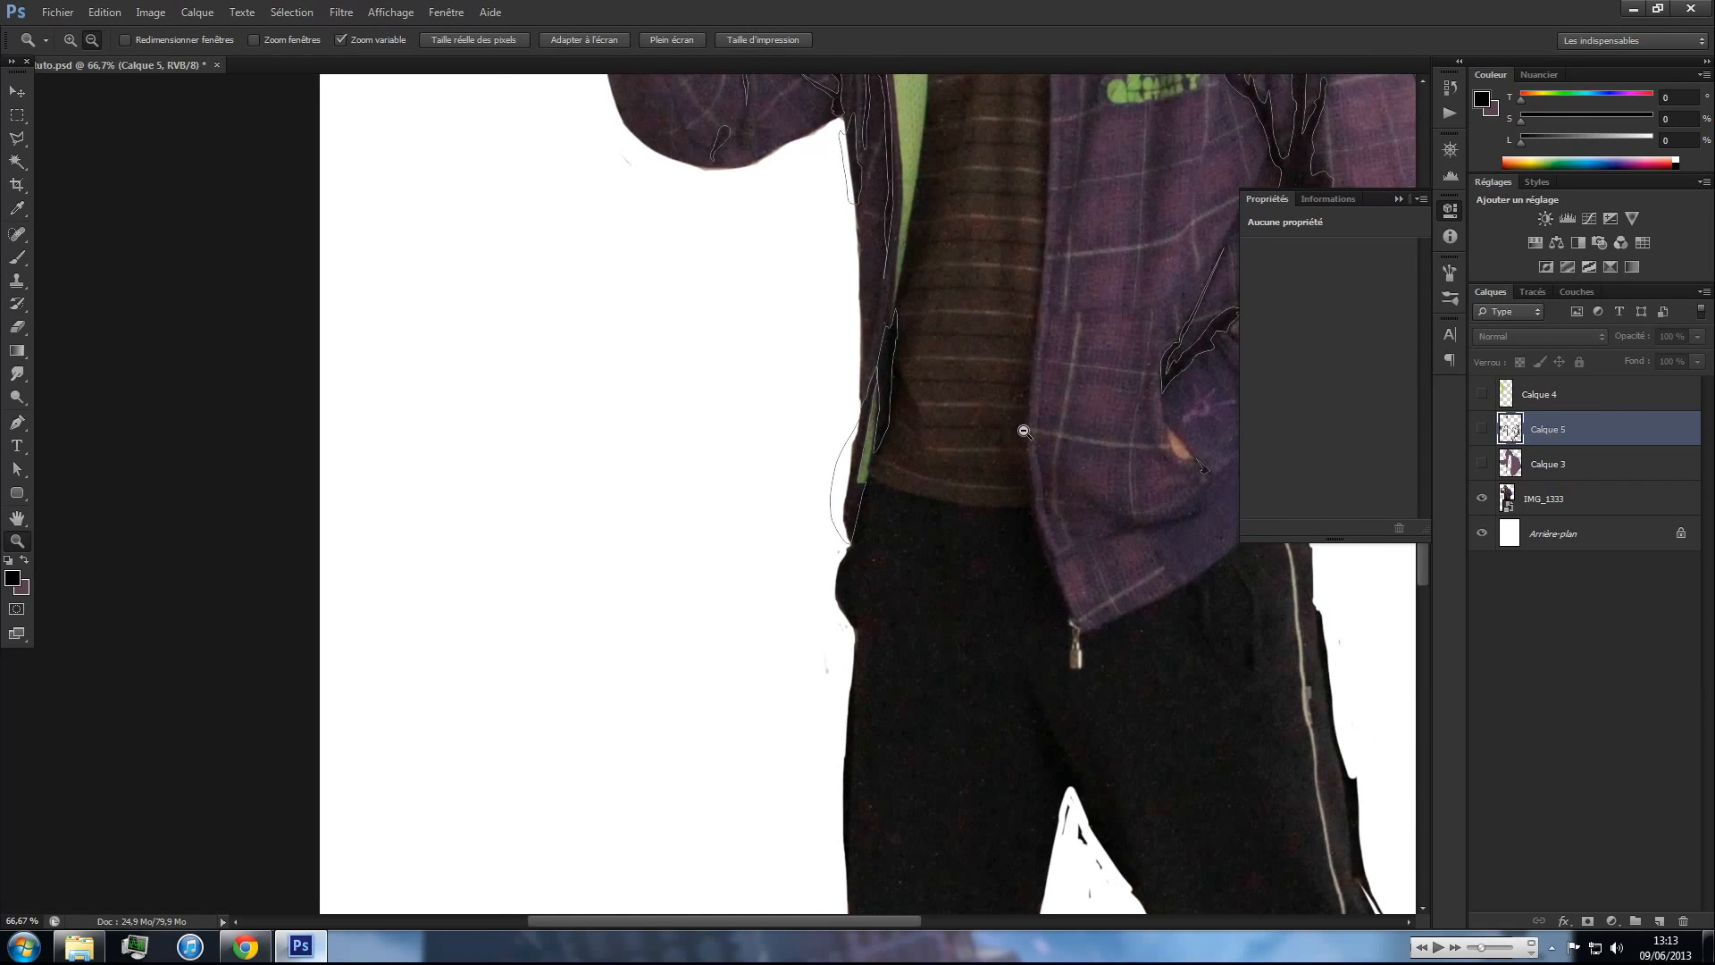
pyautogui.keyDown('alt'); pyautogui.click(1025, 431); pyautogui.keyUp('alt')
pyautogui.keyDown('alt'); pyautogui.click(1009, 319); pyautogui.keyUp('alt')
pyautogui.moveTo(1007, 300); pyautogui.dragTo(941, 446)
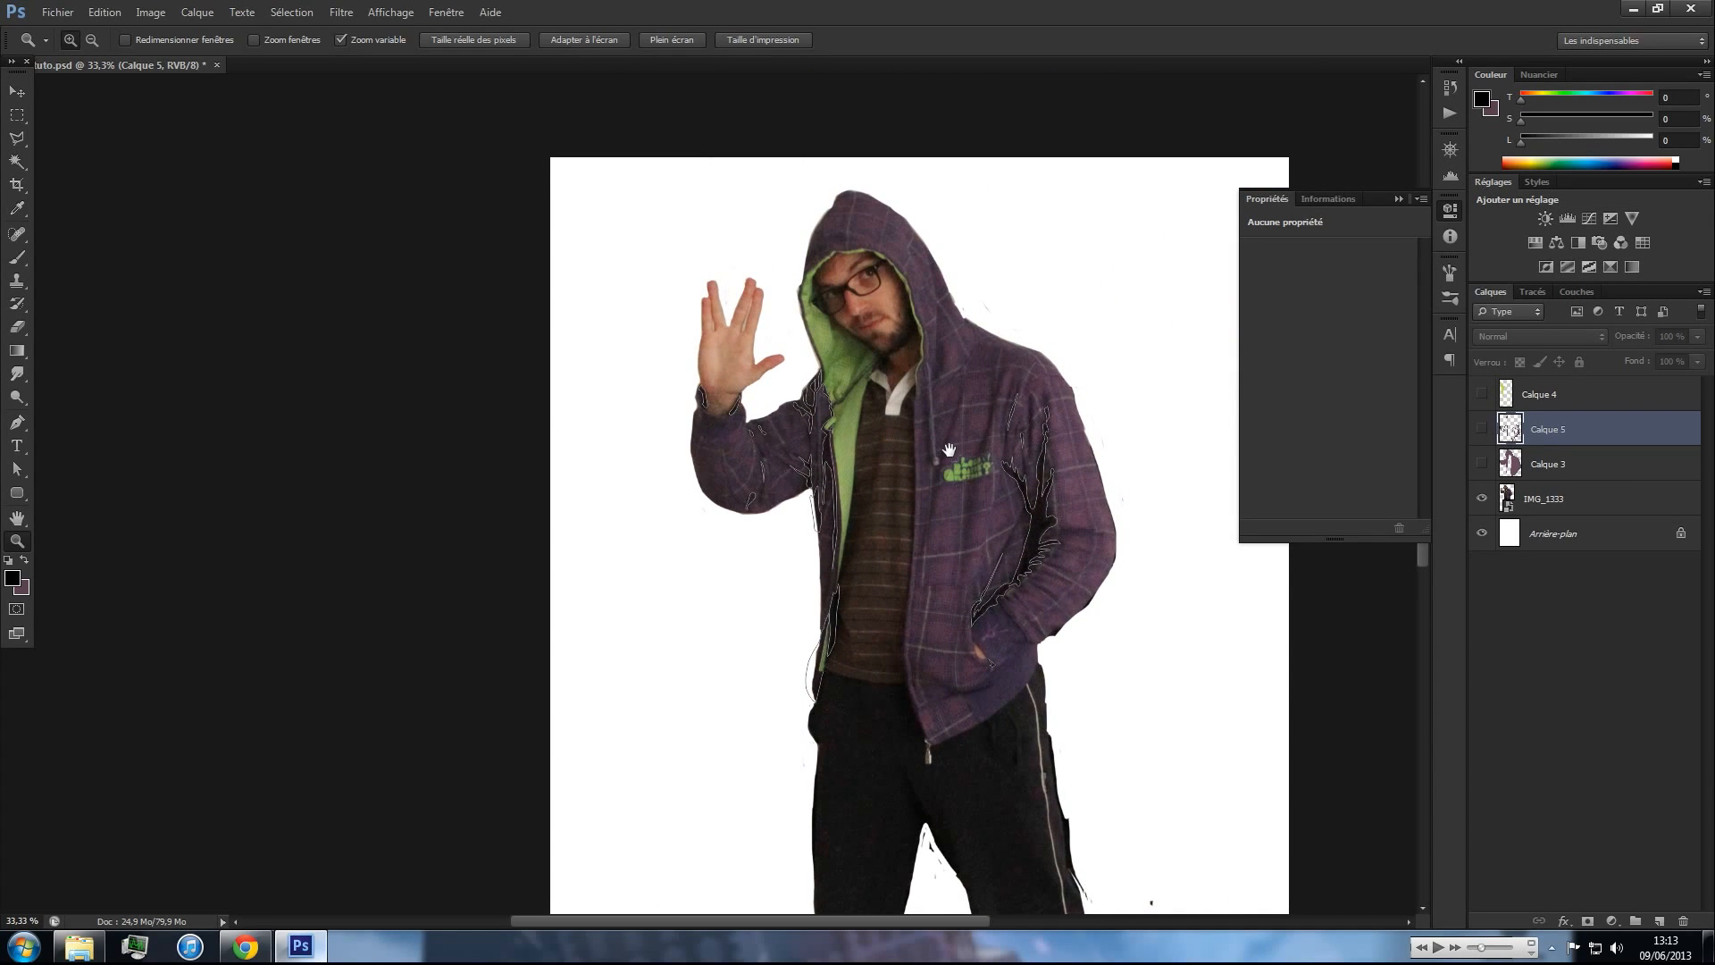
pyautogui.moveTo(799, 251); pyautogui.dragTo(831, 252)
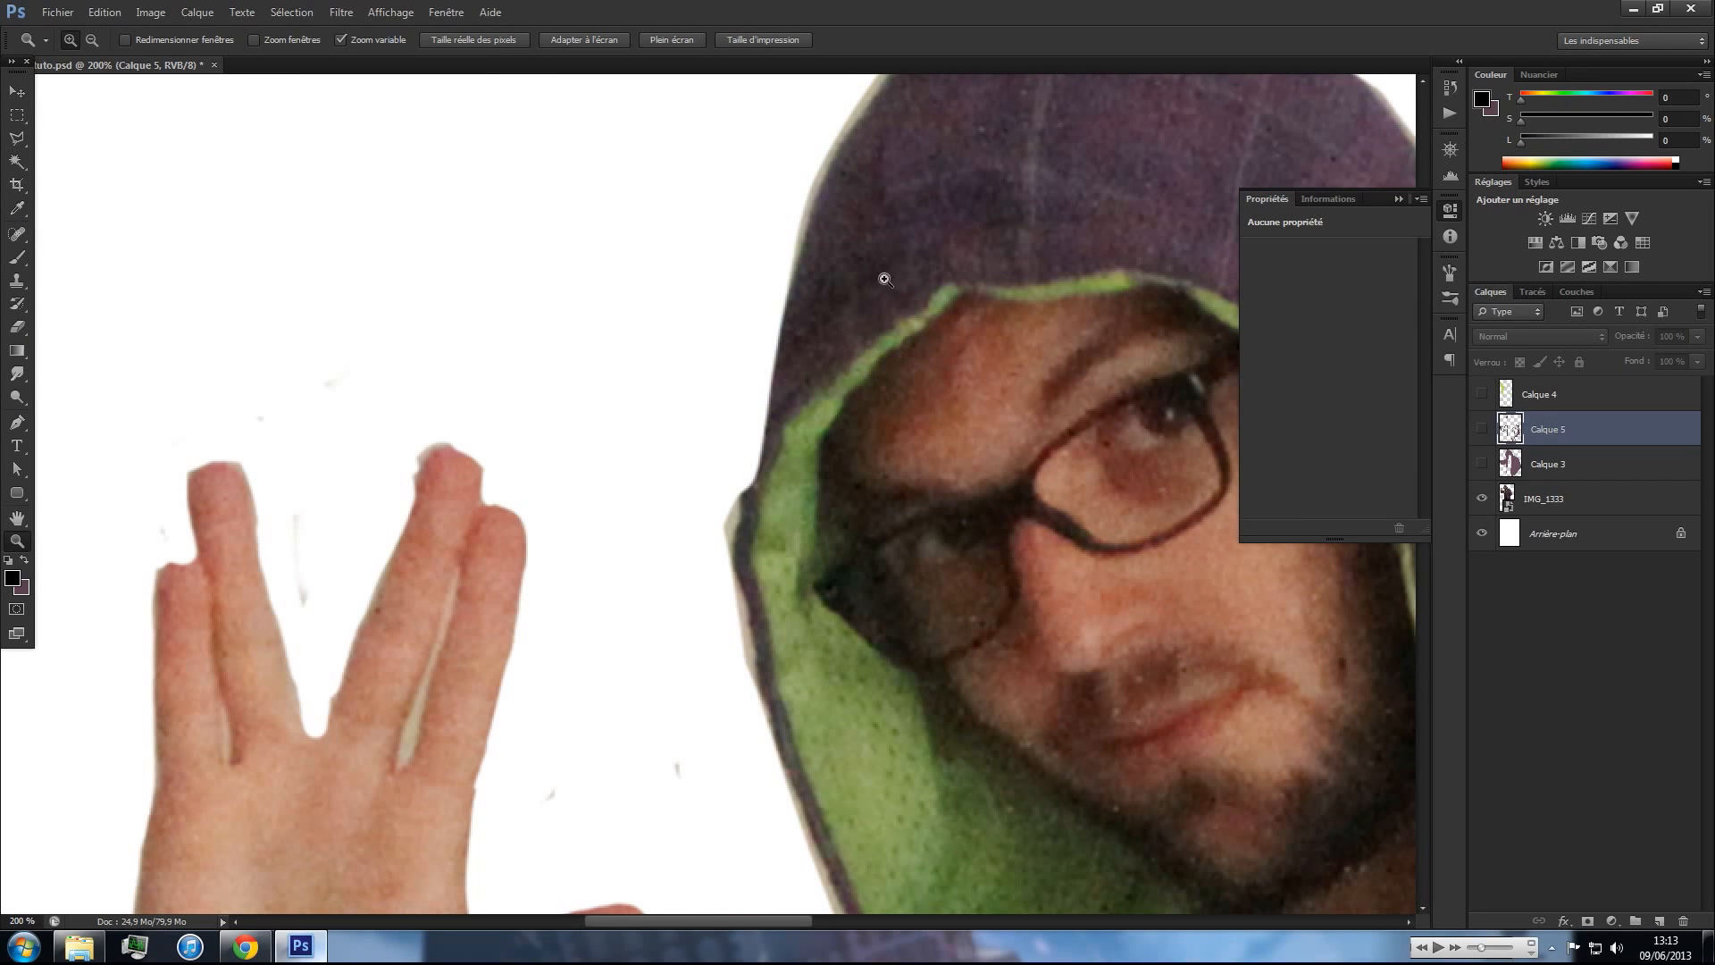
pyautogui.press('p')
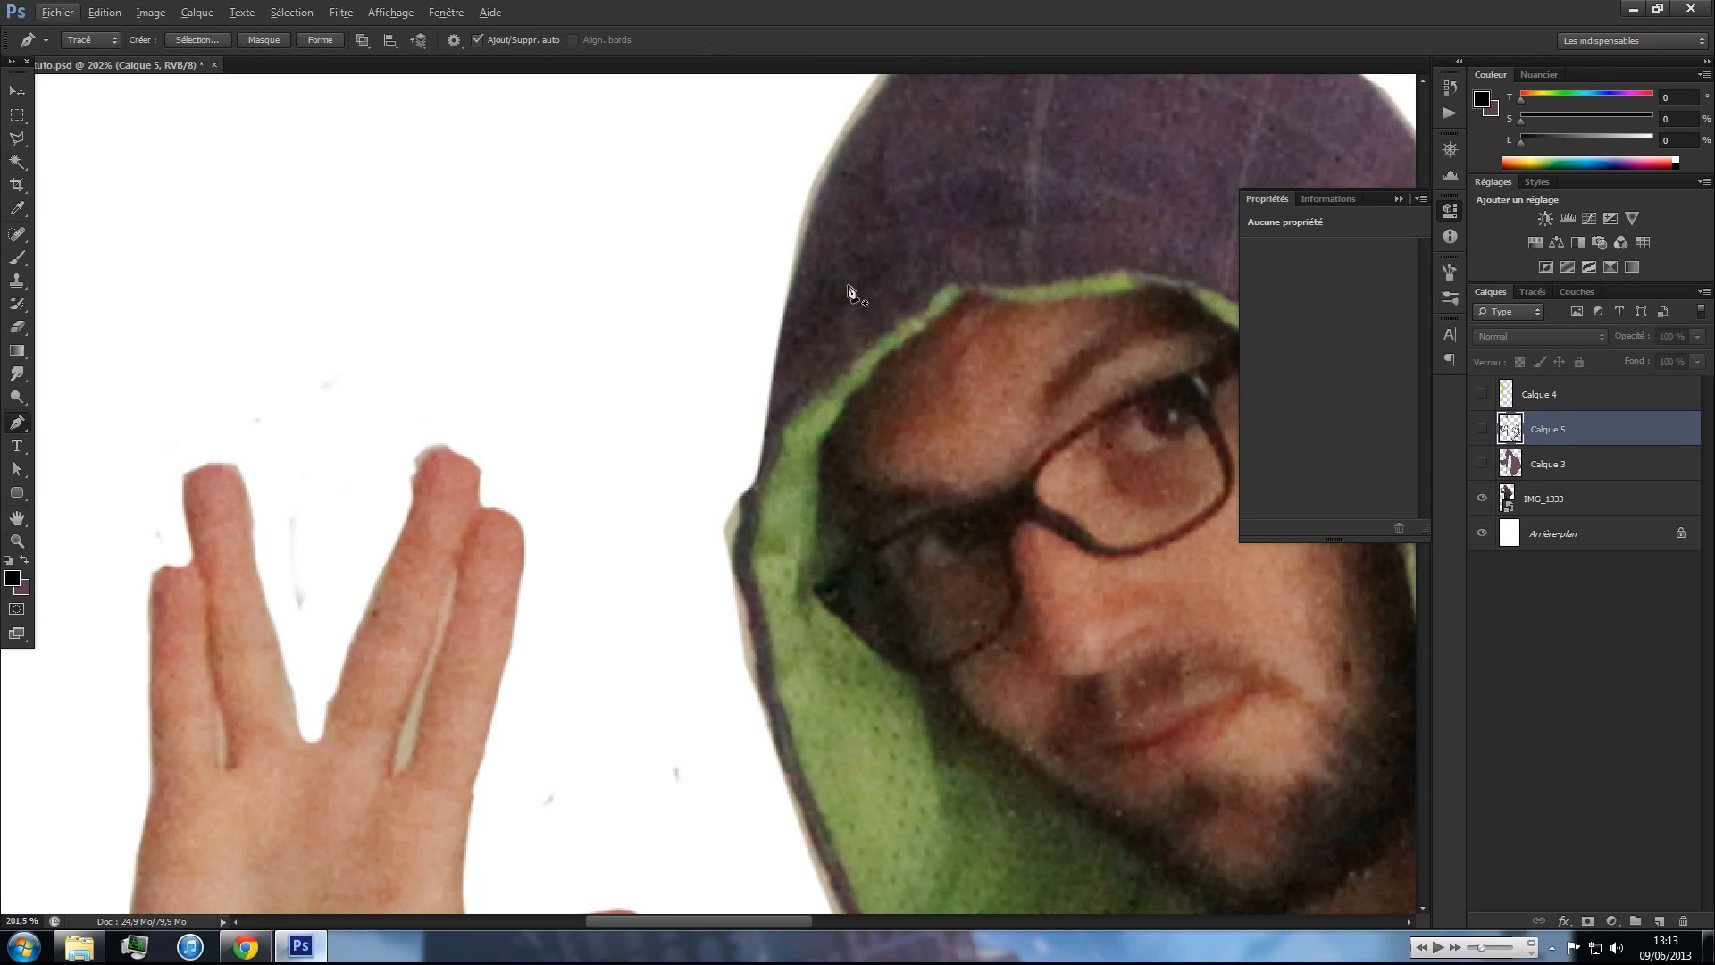
pyautogui.click(785, 355)
pyautogui.moveTo(825, 319); pyautogui.dragTo(833, 313)
pyautogui.moveTo(848, 306); pyautogui.dragTo(890, 265)
pyautogui.click(786, 356)
pyautogui.click(983, 232)
pyautogui.click(1059, 224)
# - Save the work path under the name PULL_ombre2
pyautogui.press('z')
pyautogui.keyDown('alt'); pyautogui.click(1121, 311); pyautogui.keyUp('alt')
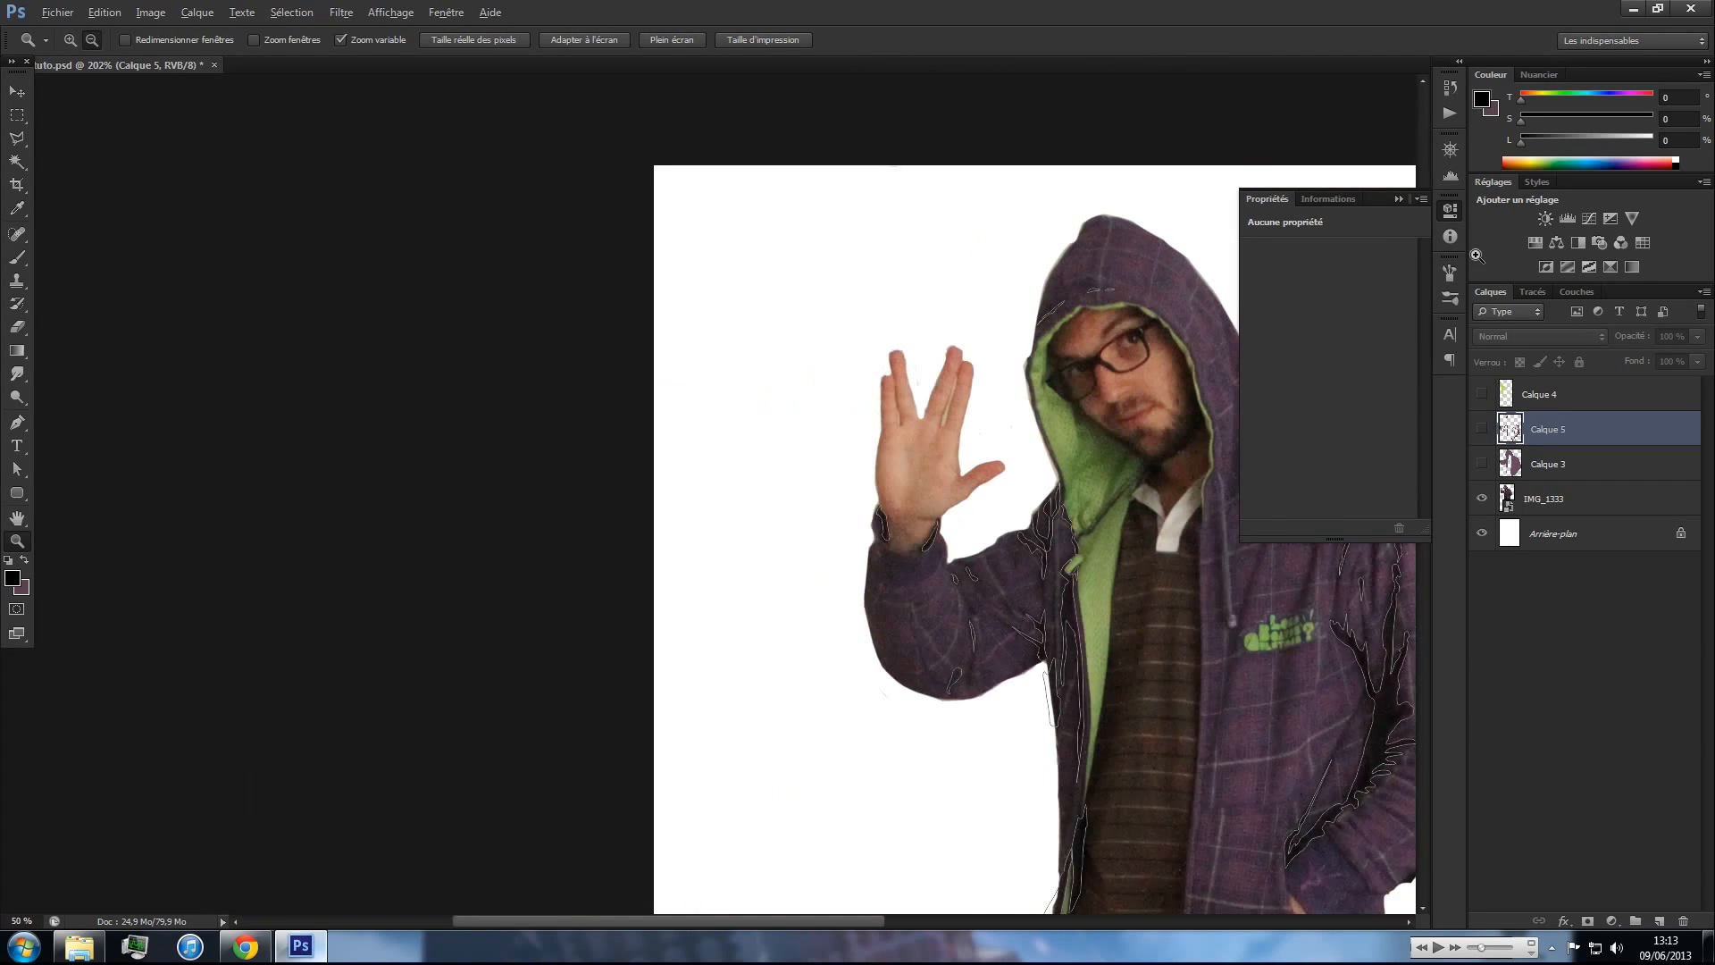
pyautogui.hotkey('ctrl', '+')
pyautogui.click(1532, 292)
pyautogui.doubleClick(1538, 417)
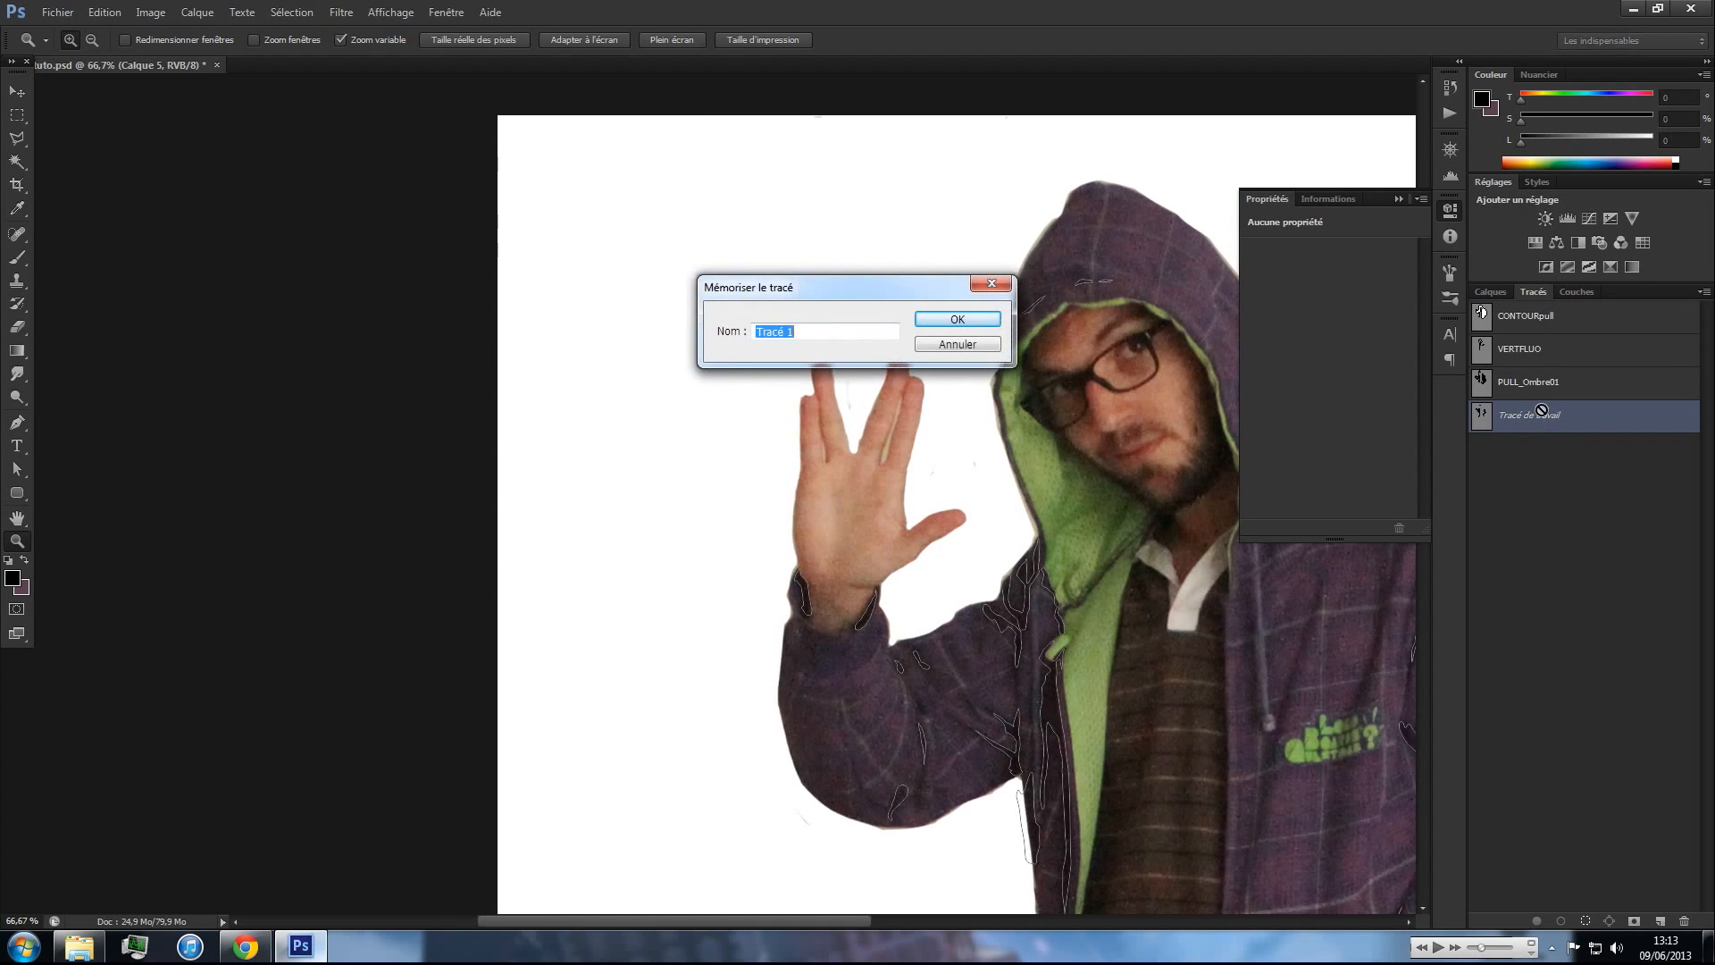
pyautogui.write('PULL_ombre2')
pyautogui.press('Return')
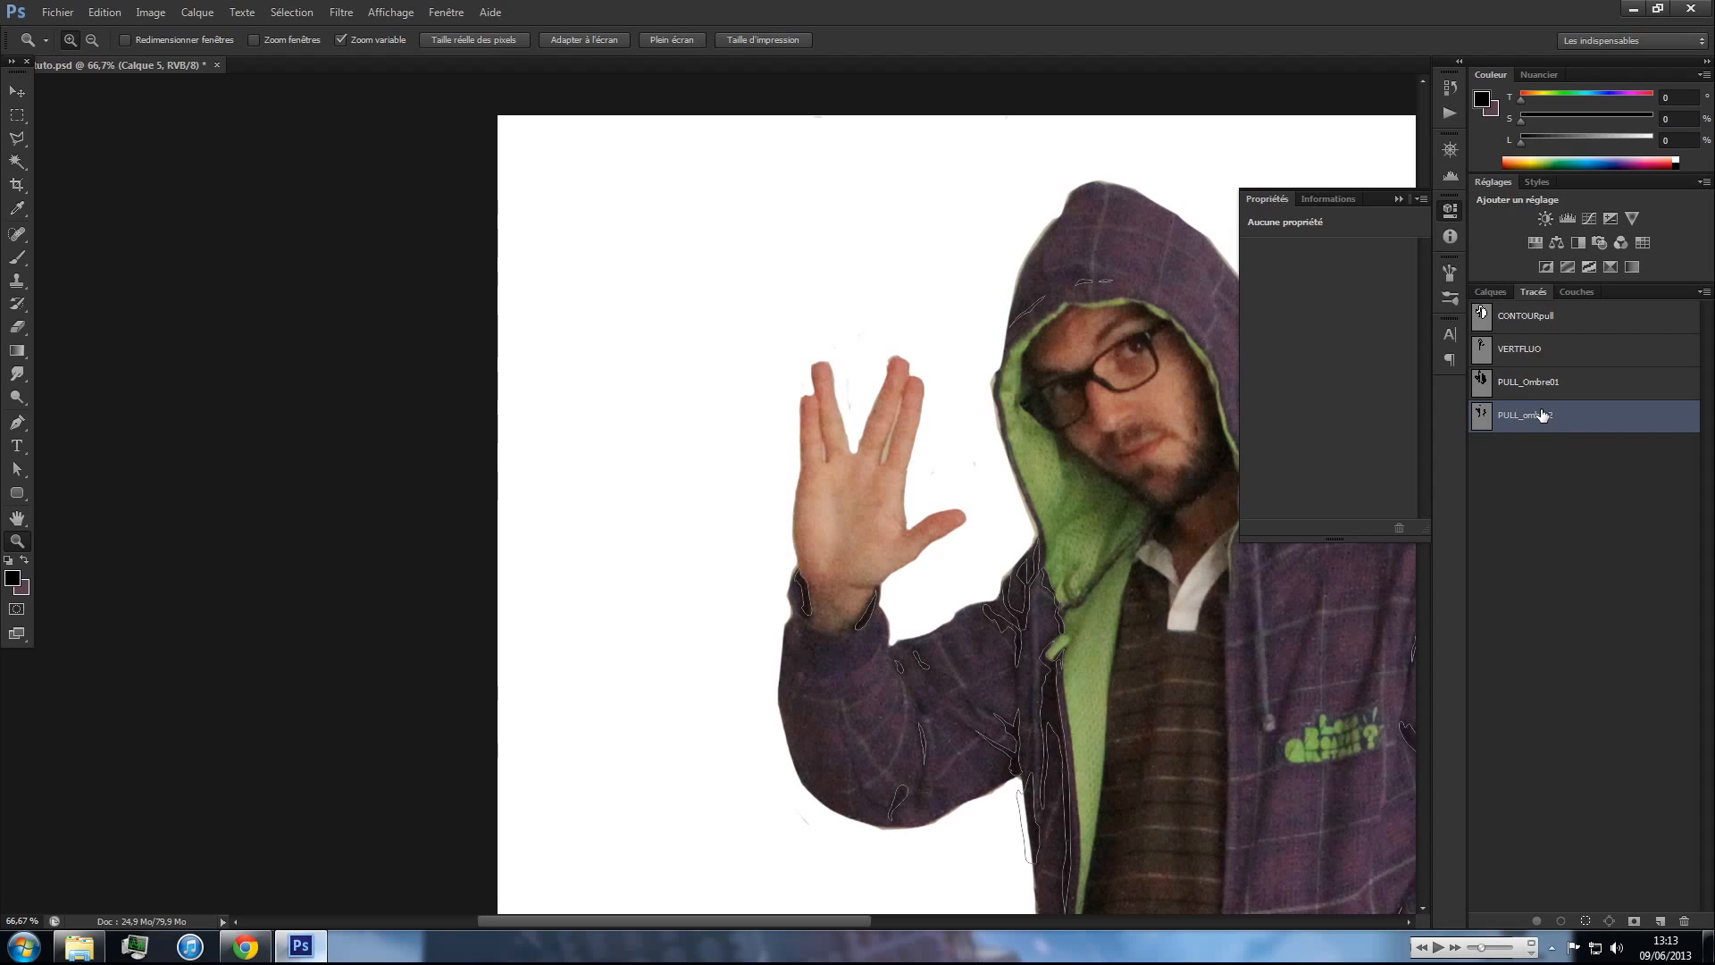
# - Load the PULL_ombre2 path as a selection and add a new layer above Calque 5
pyautogui.keyDown('ctrl'); pyautogui.click(1542, 416); pyautogui.keyUp('ctrl')
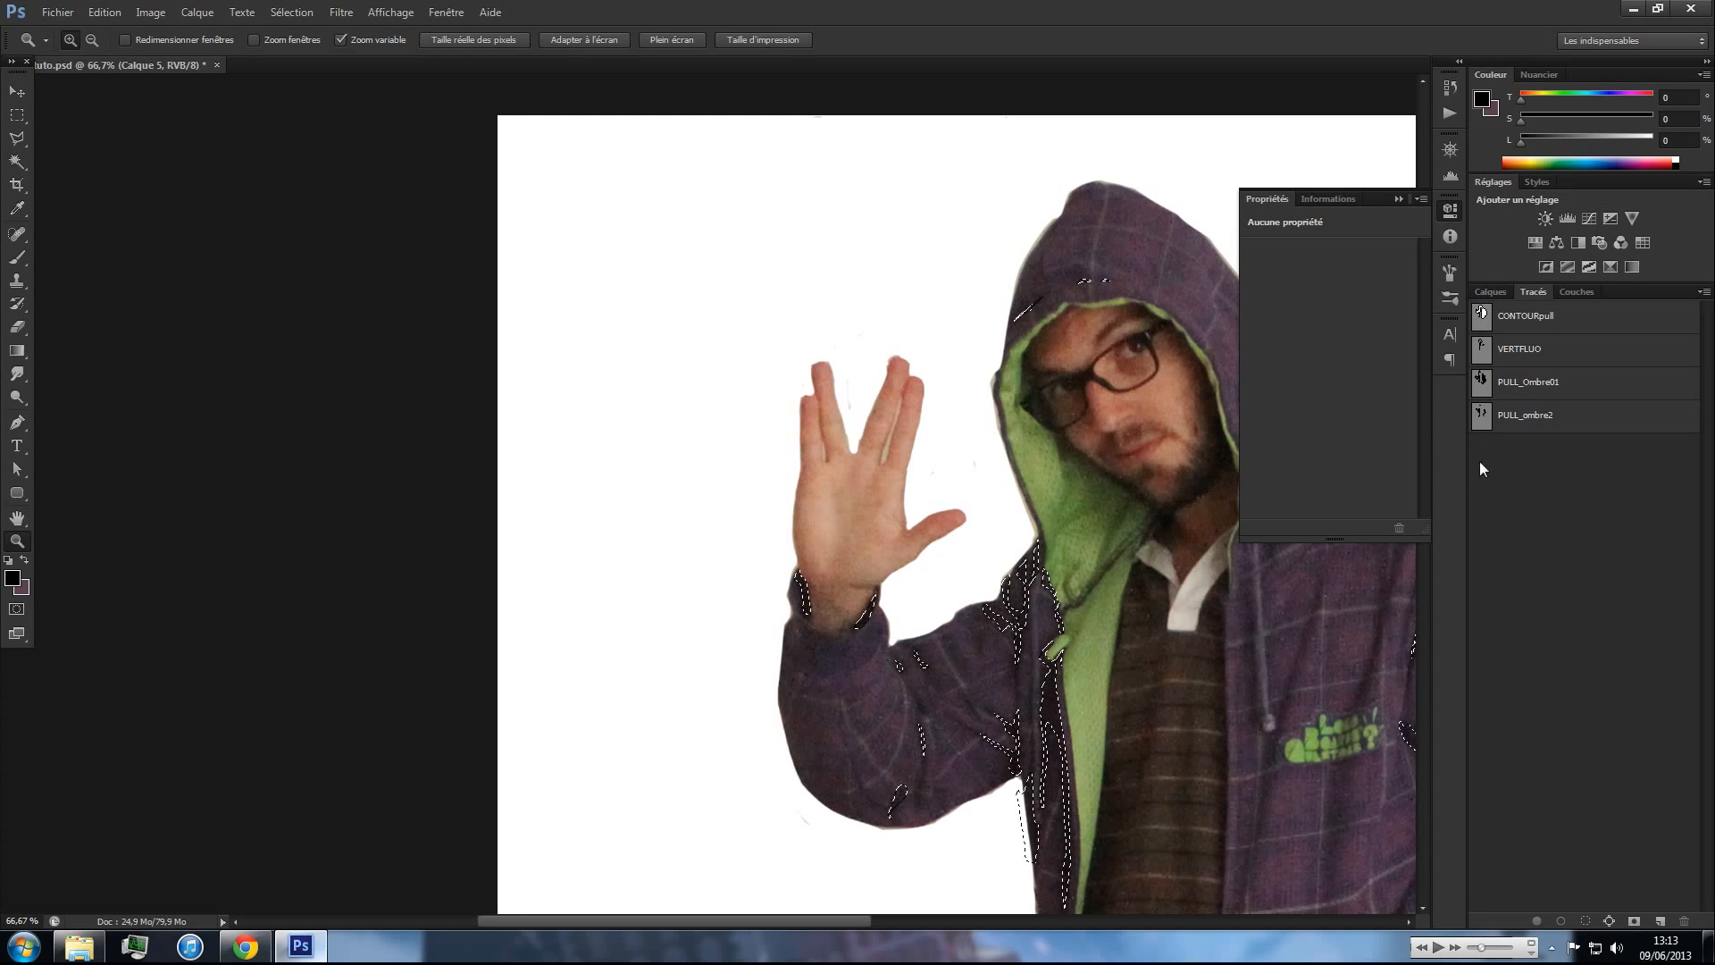
pyautogui.click(1487, 291)
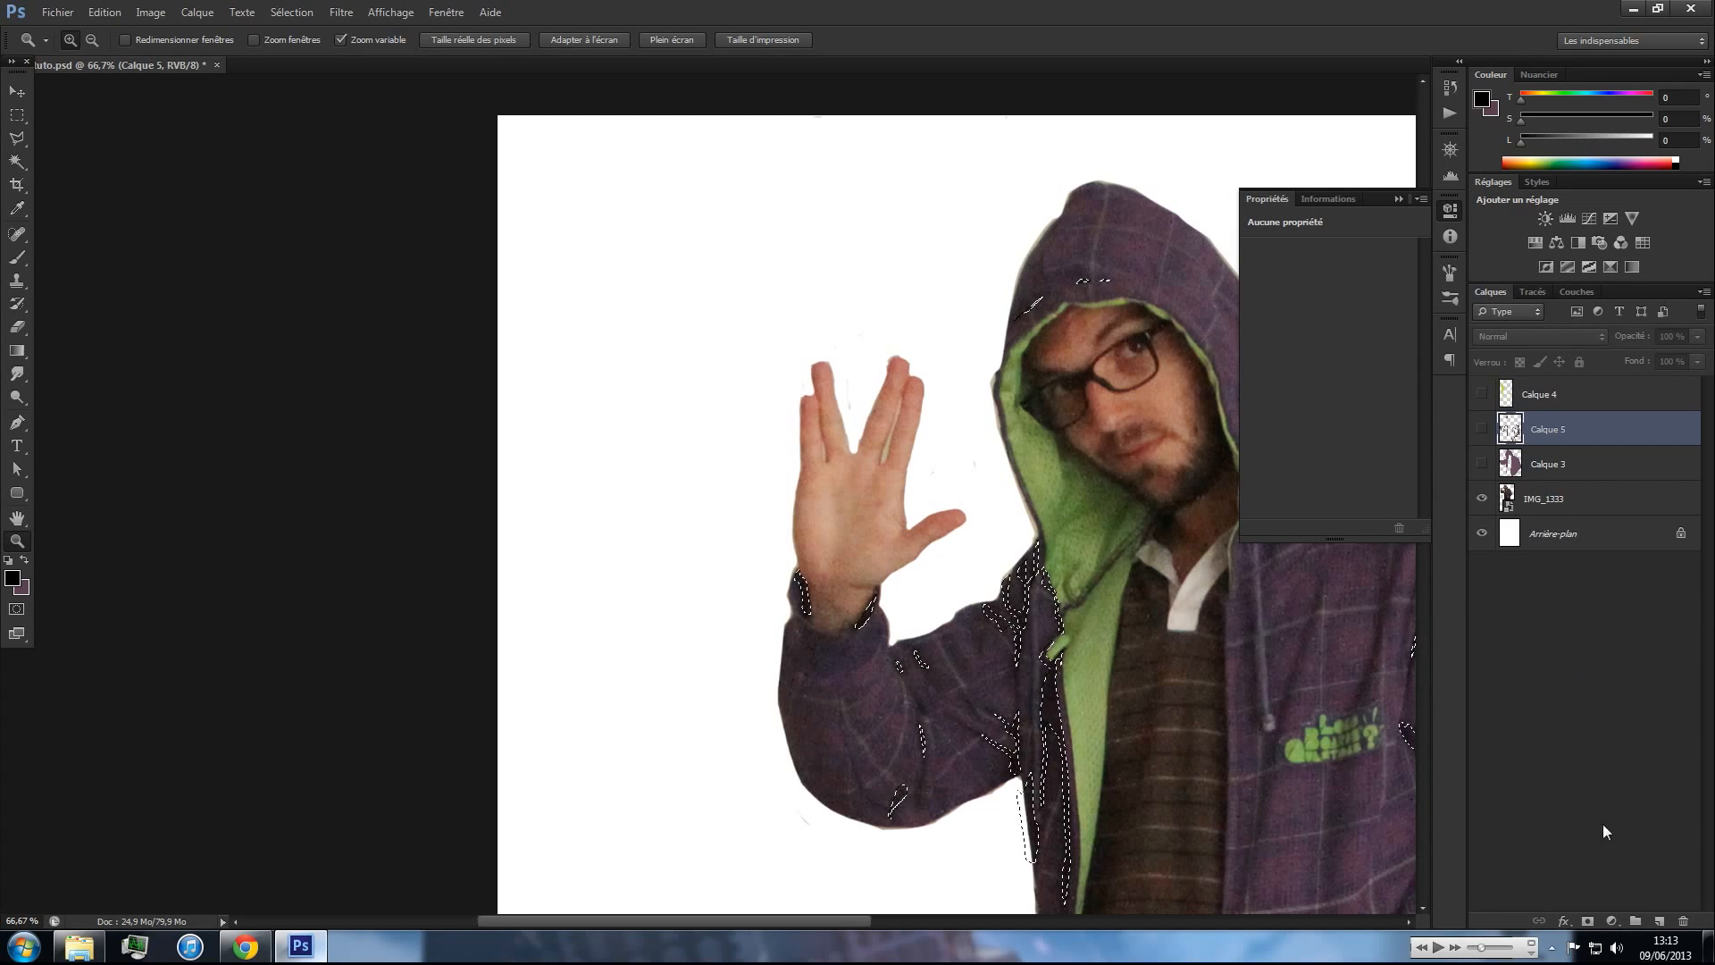
pyautogui.click(1657, 920)
# - Show the Calque 5 and Calque 3 layers again and sample the sleeve's shadow purple as the brush colour
pyautogui.click(1482, 463)
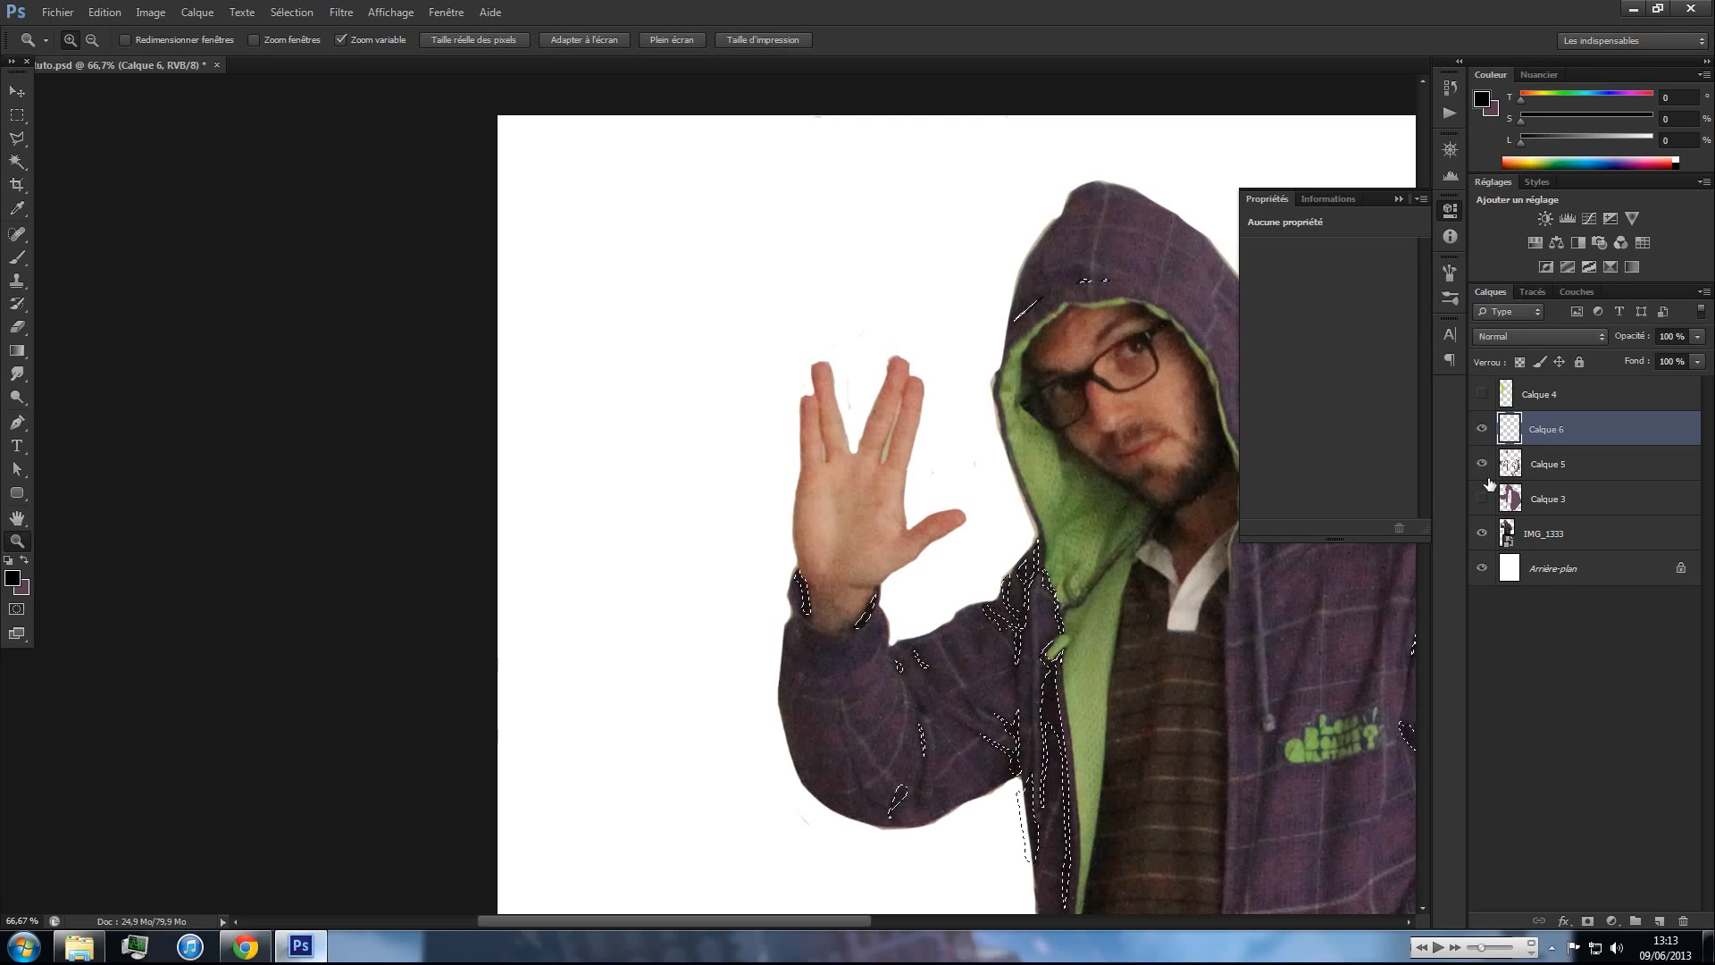
pyautogui.click(1481, 499)
pyautogui.scroll(-3, 1039, 624)
pyautogui.scroll(5, 889, 676)
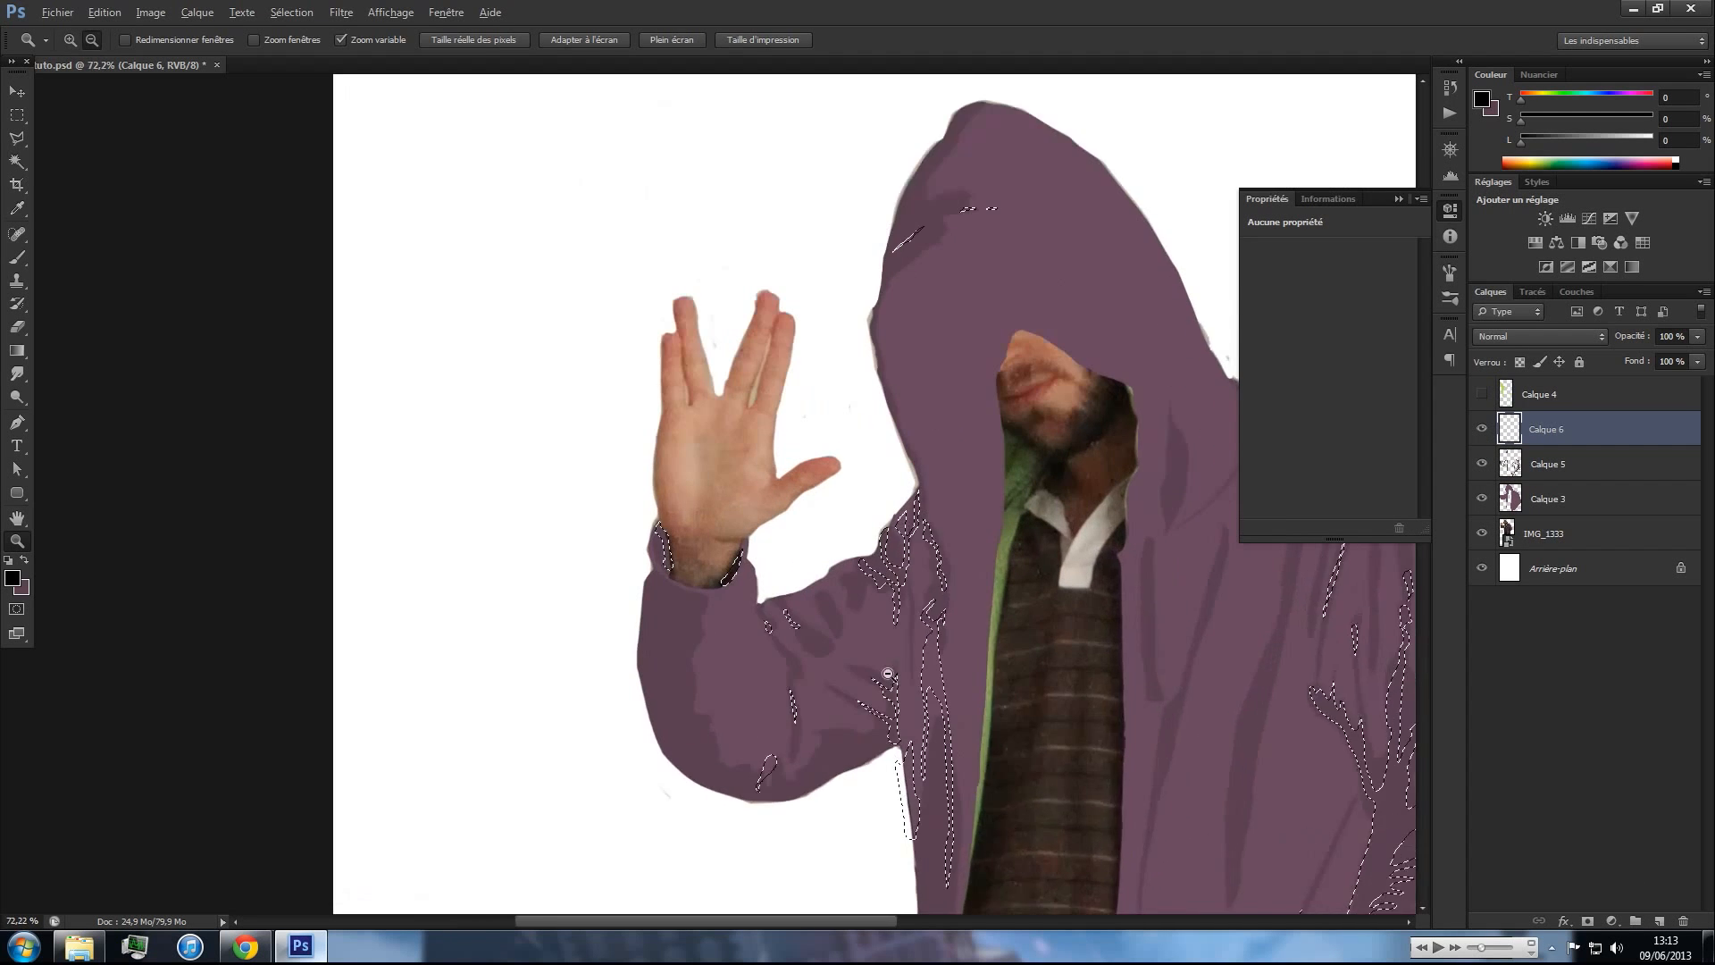
pyautogui.press('b')
pyautogui.scroll(4, 497, 651)
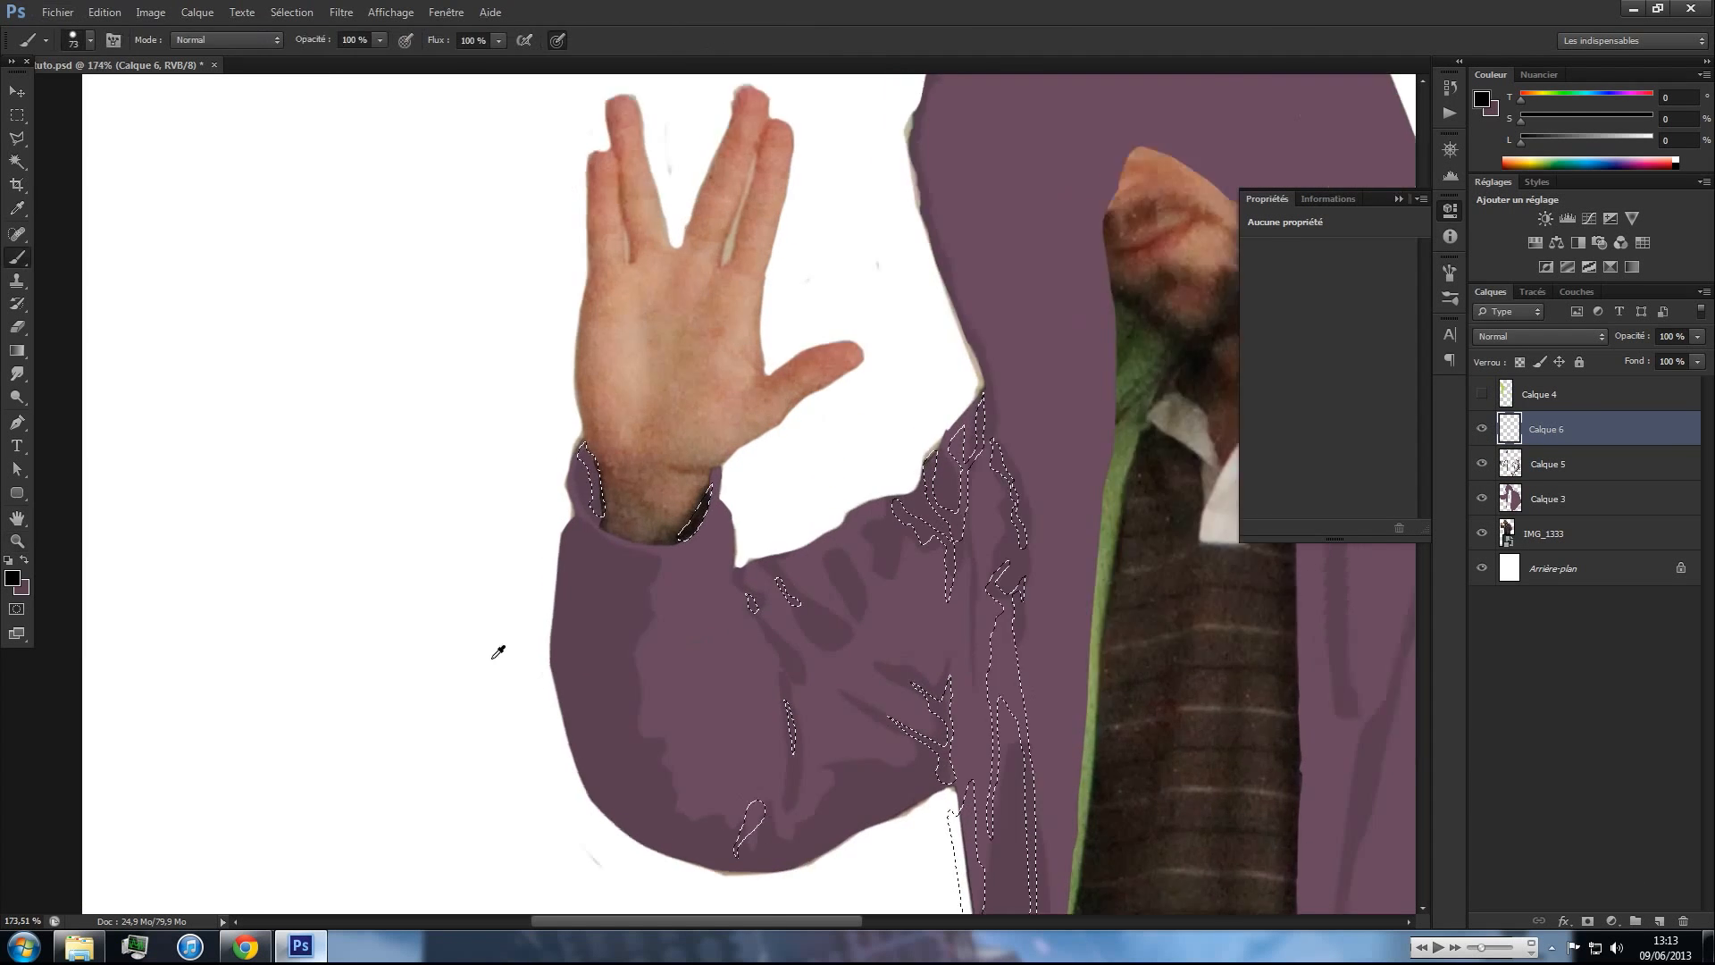
pyautogui.scroll(1, 756, 592)
pyautogui.keyDown('alt'); pyautogui.click(758, 590); pyautogui.keyUp('alt')
pyautogui.scroll(-3, 1282, 650)
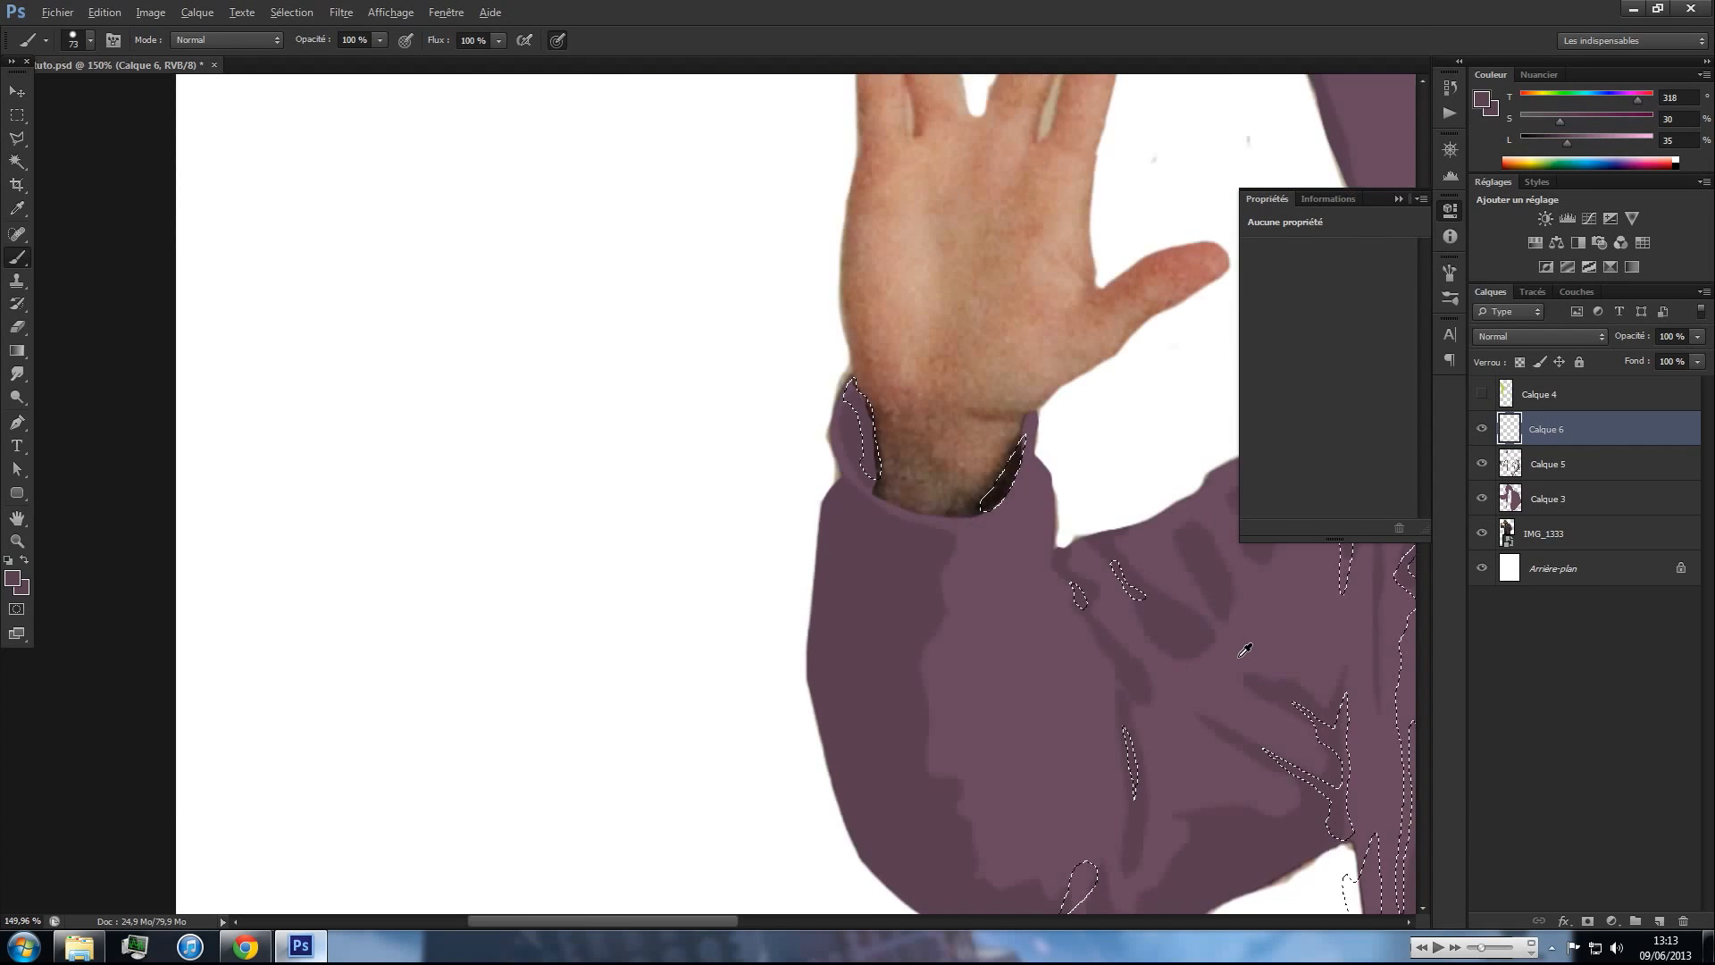
# - Make a new selection from the PULL_ombre2 path with a 1-pixel radius and anti-aliasing on
pyautogui.scroll(-1, 1282, 649)
pyautogui.scroll(-1, 1282, 650)
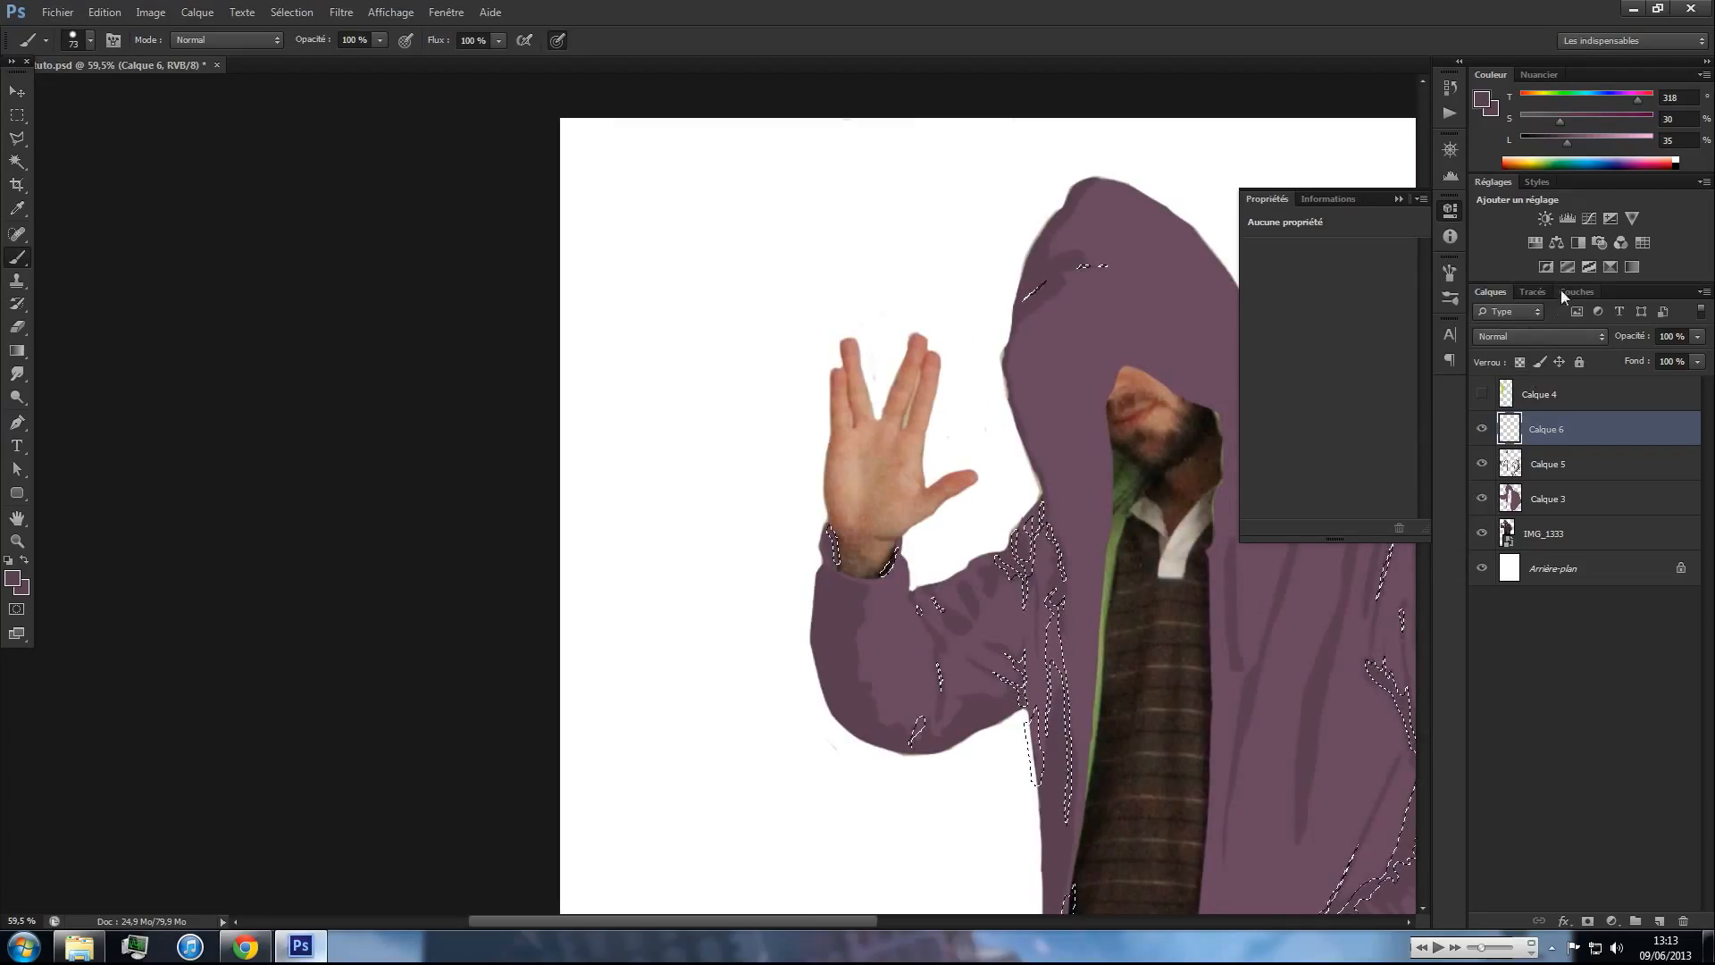
pyautogui.click(1533, 293)
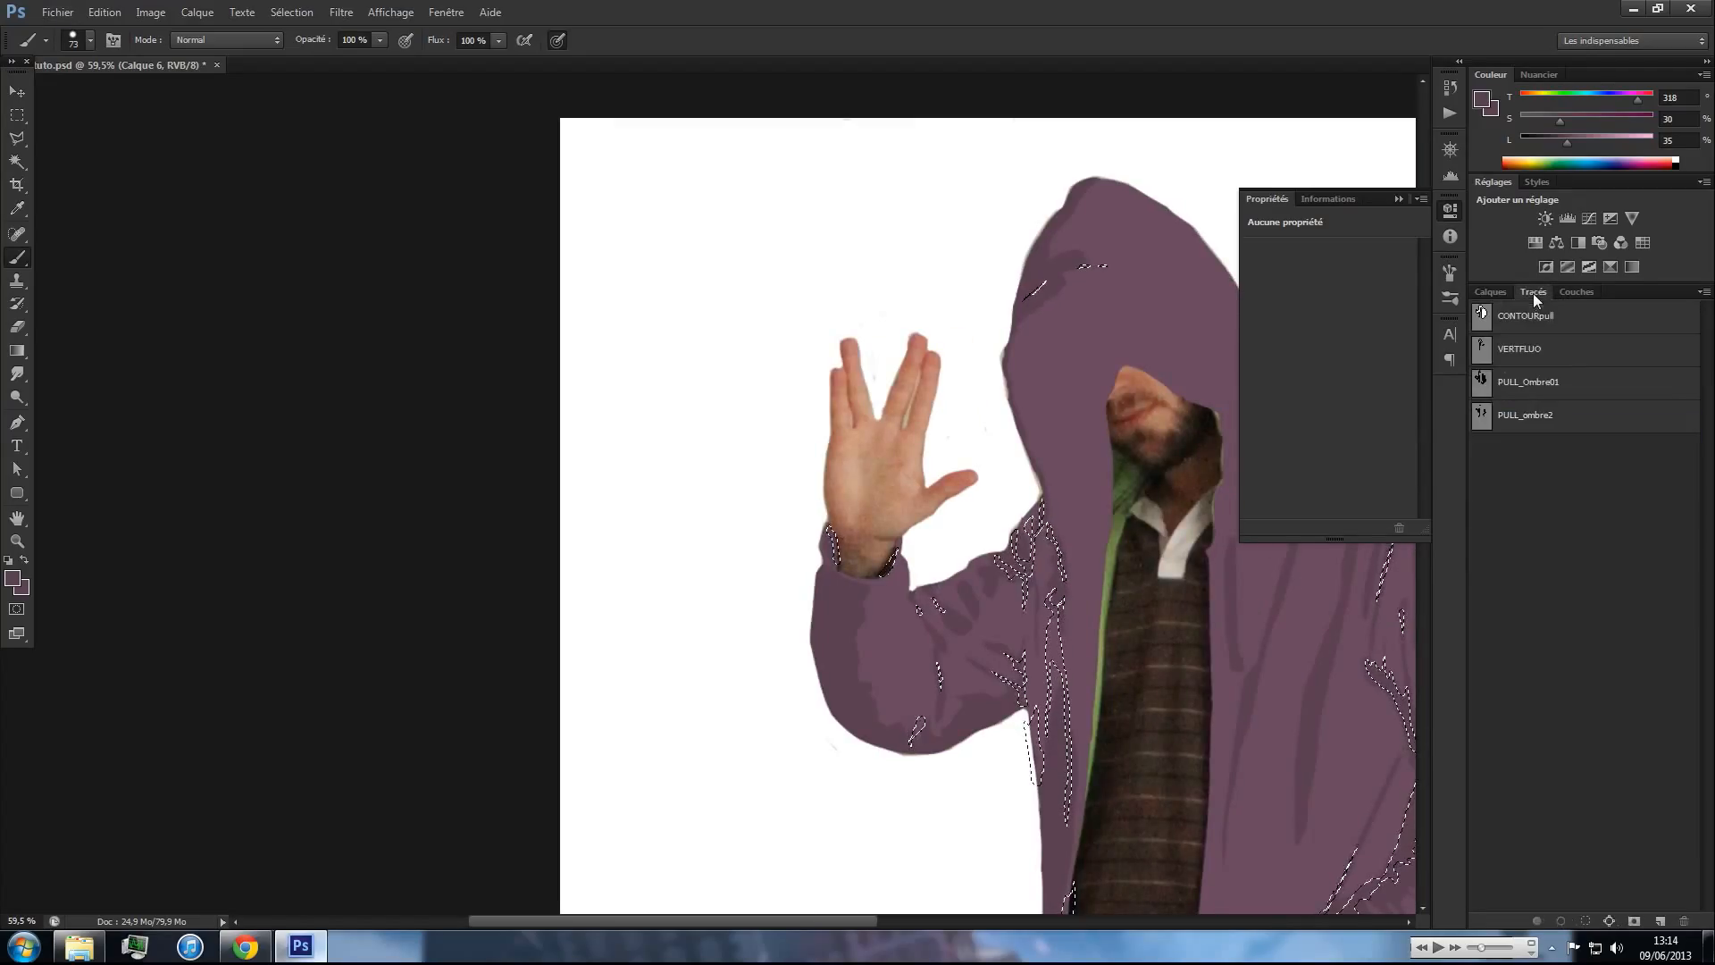
pyautogui.rightClick(1481, 417)
pyautogui.click(1537, 473)
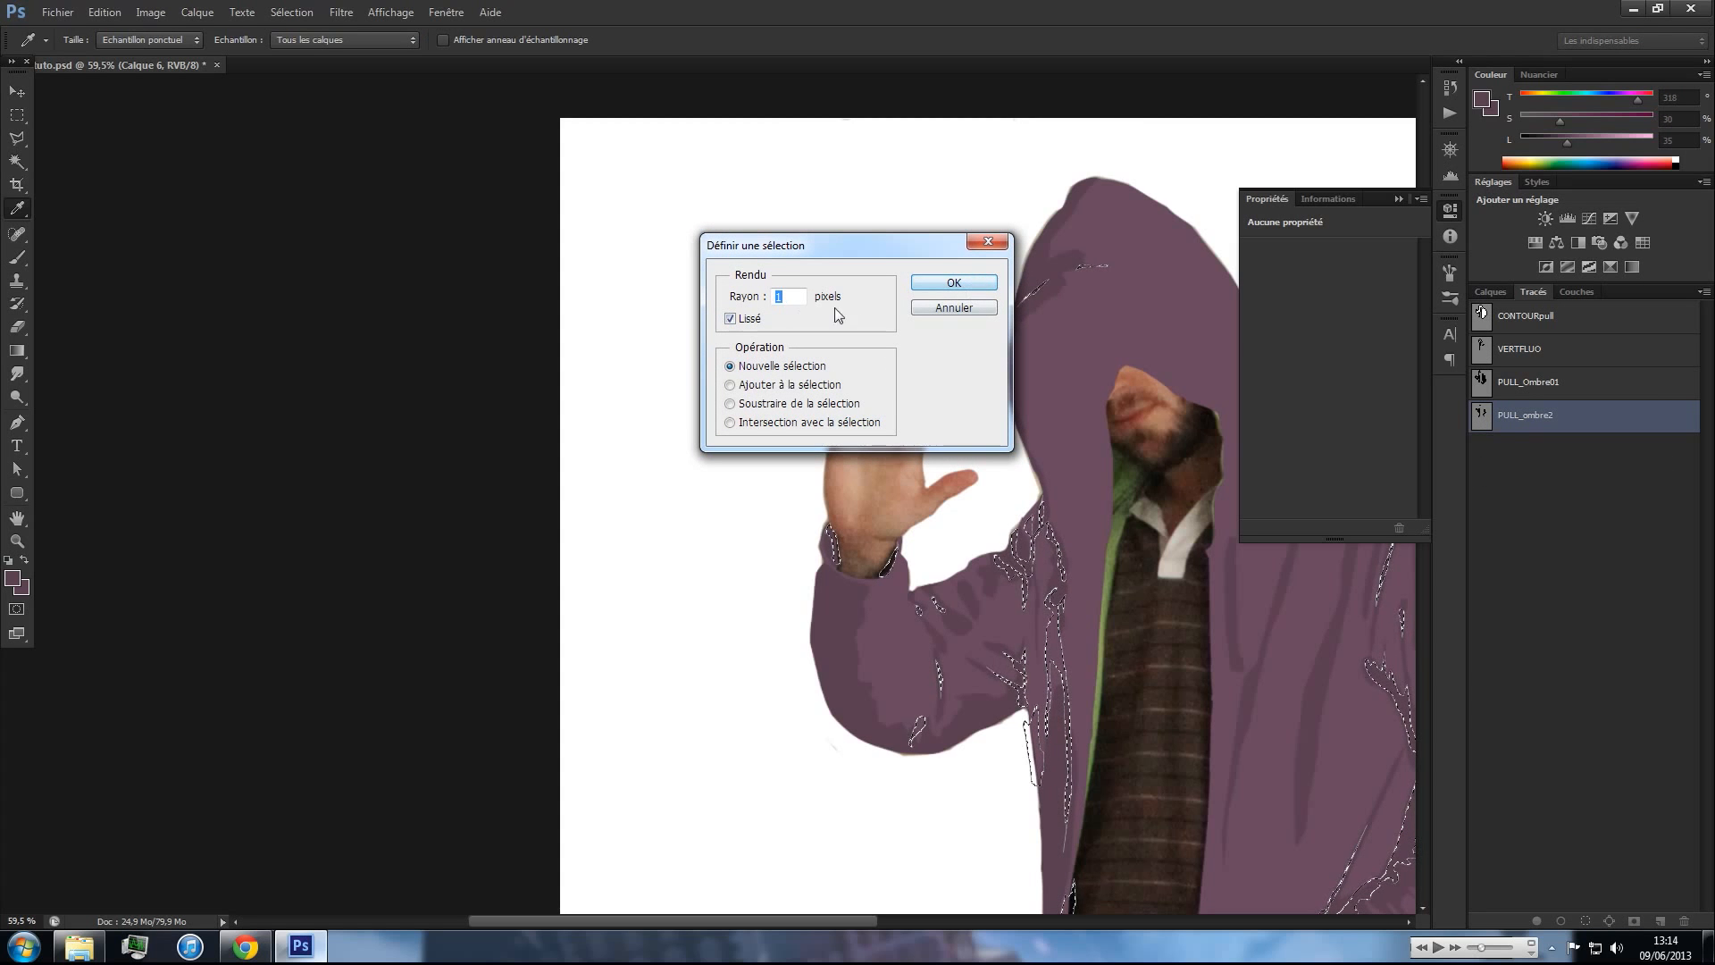
pyautogui.click(953, 283)
# - Darken the shadow purple to a luminosity of 25 and brush it into the selected shadow shapes on Calque 6
pyautogui.press('b')
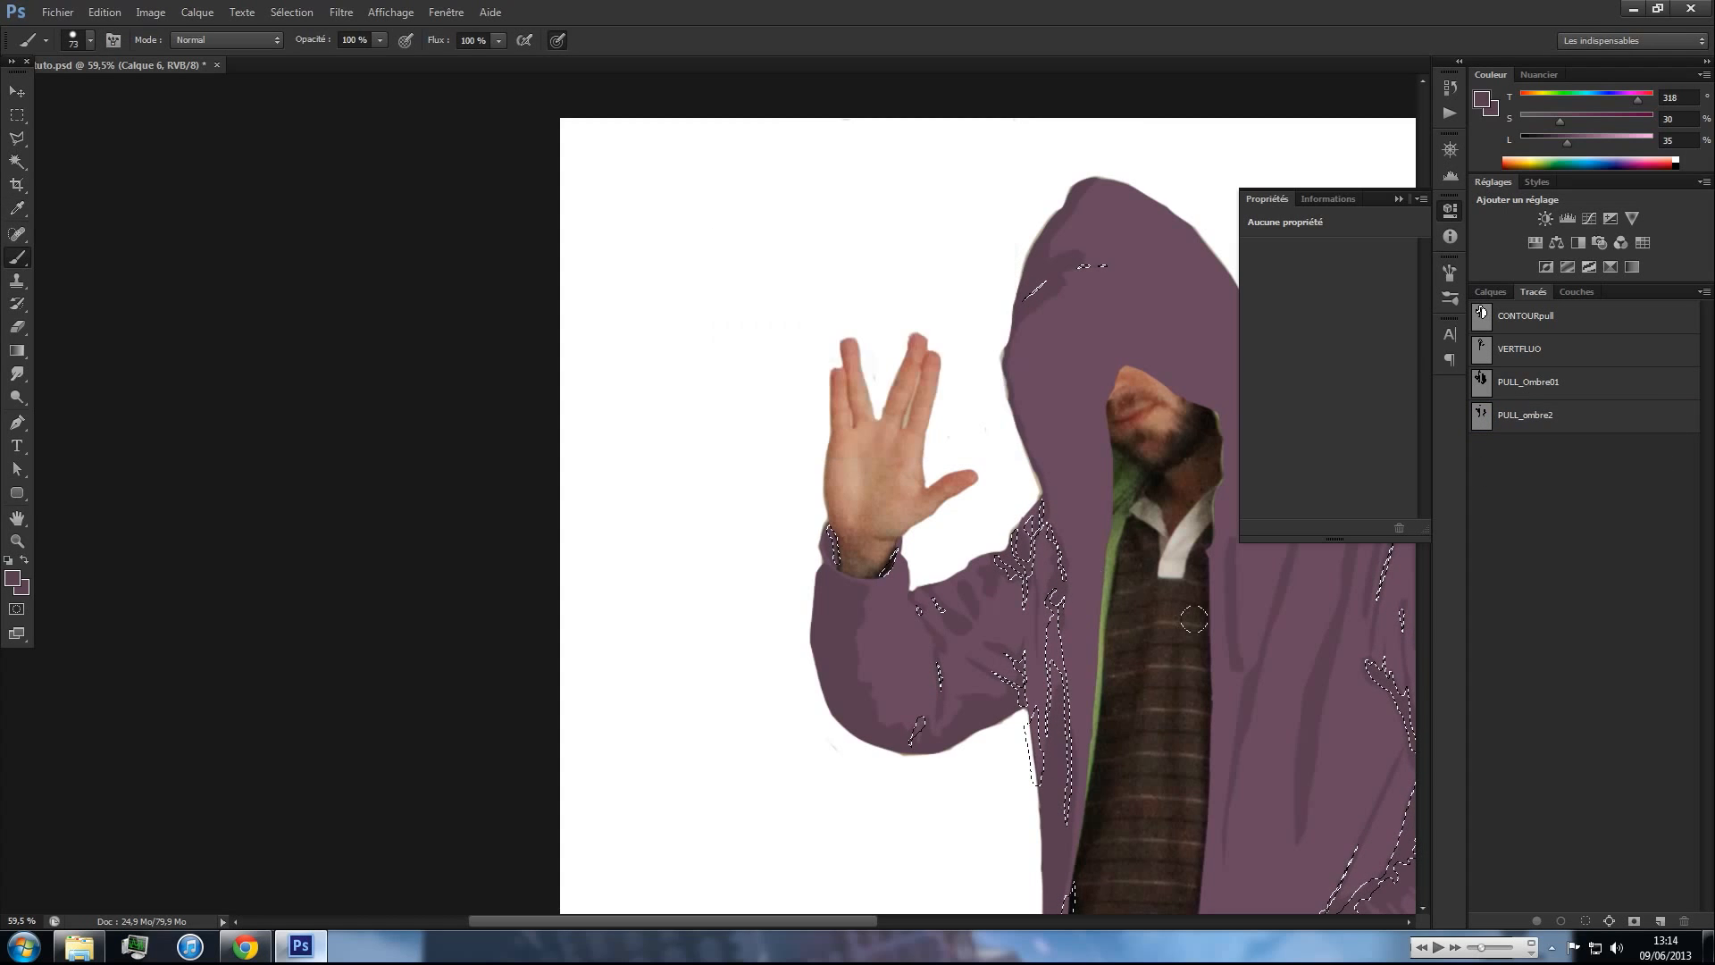
pyautogui.click(1502, 292)
pyautogui.scroll(5, 1000, 668)
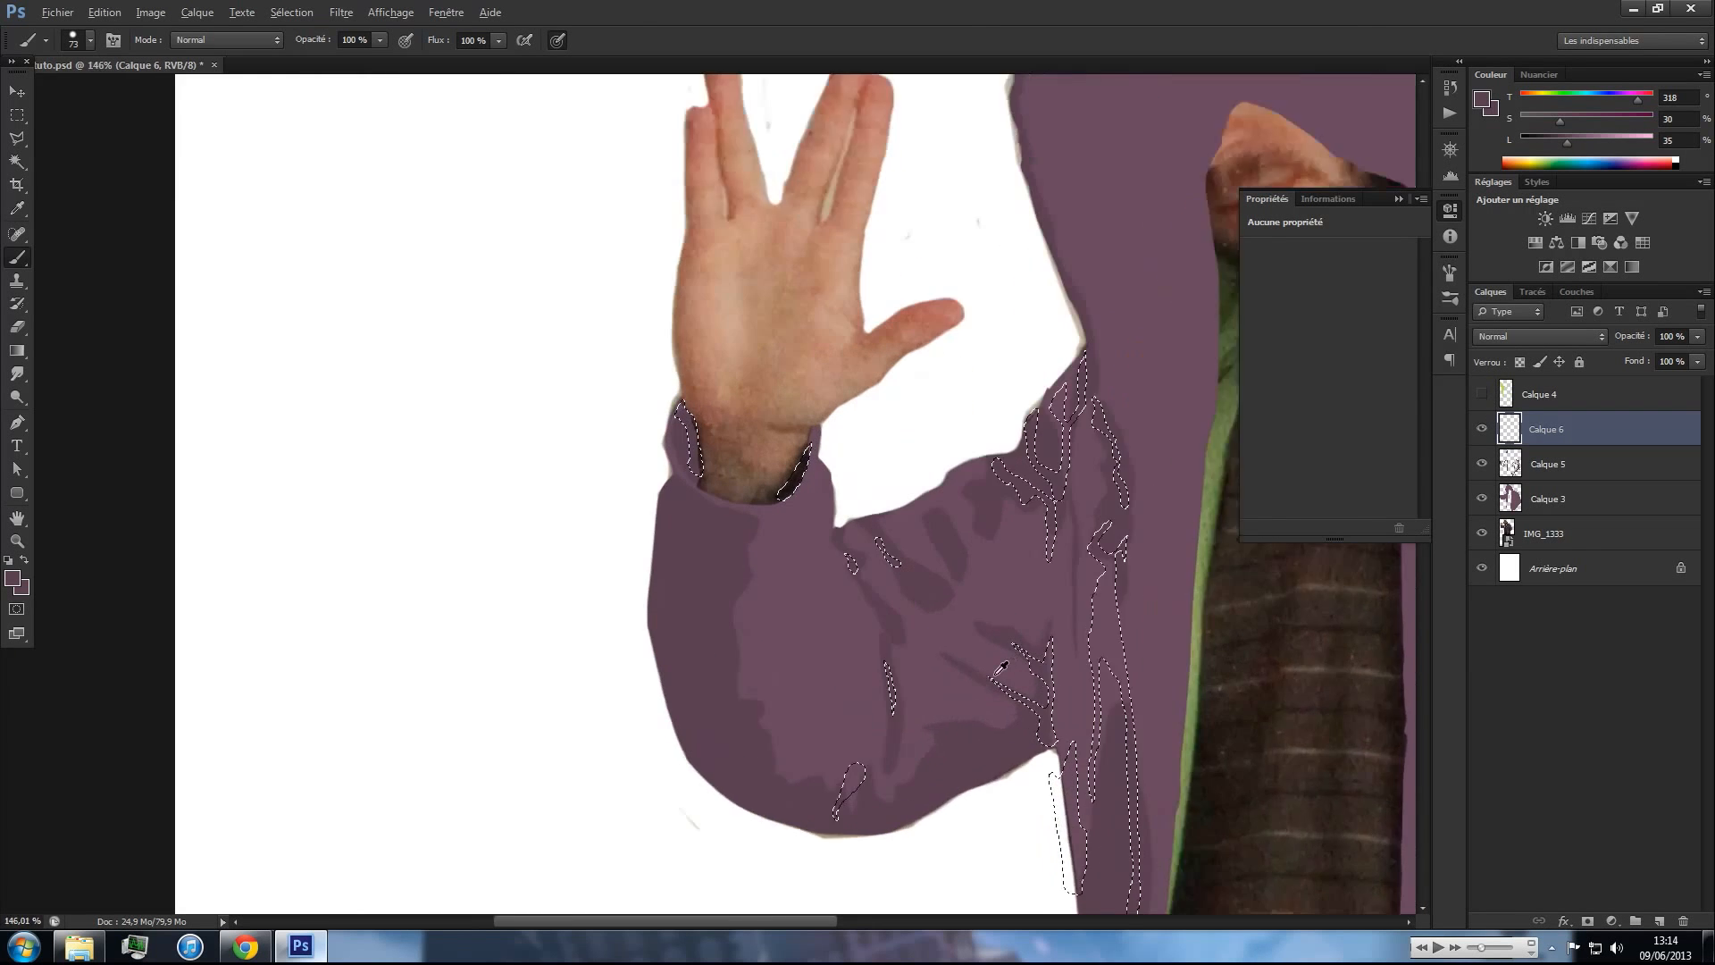
pyautogui.scroll(2, 1000, 669)
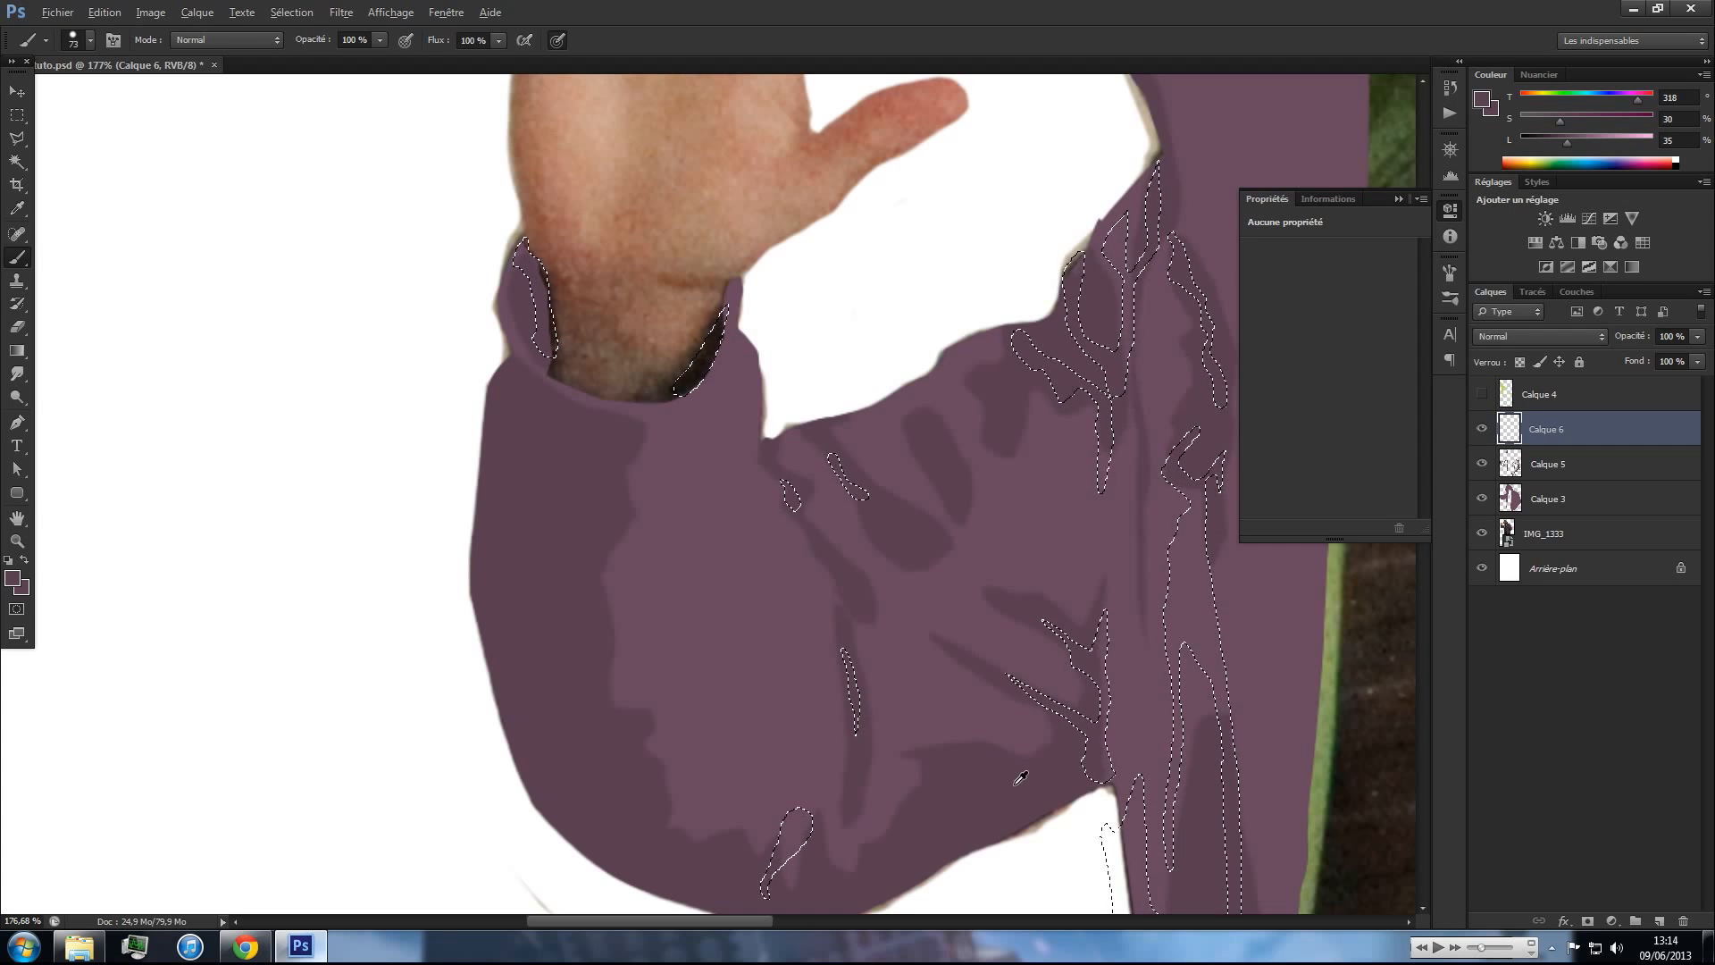
pyautogui.moveTo(1566, 143); pyautogui.dragTo(1552, 141)
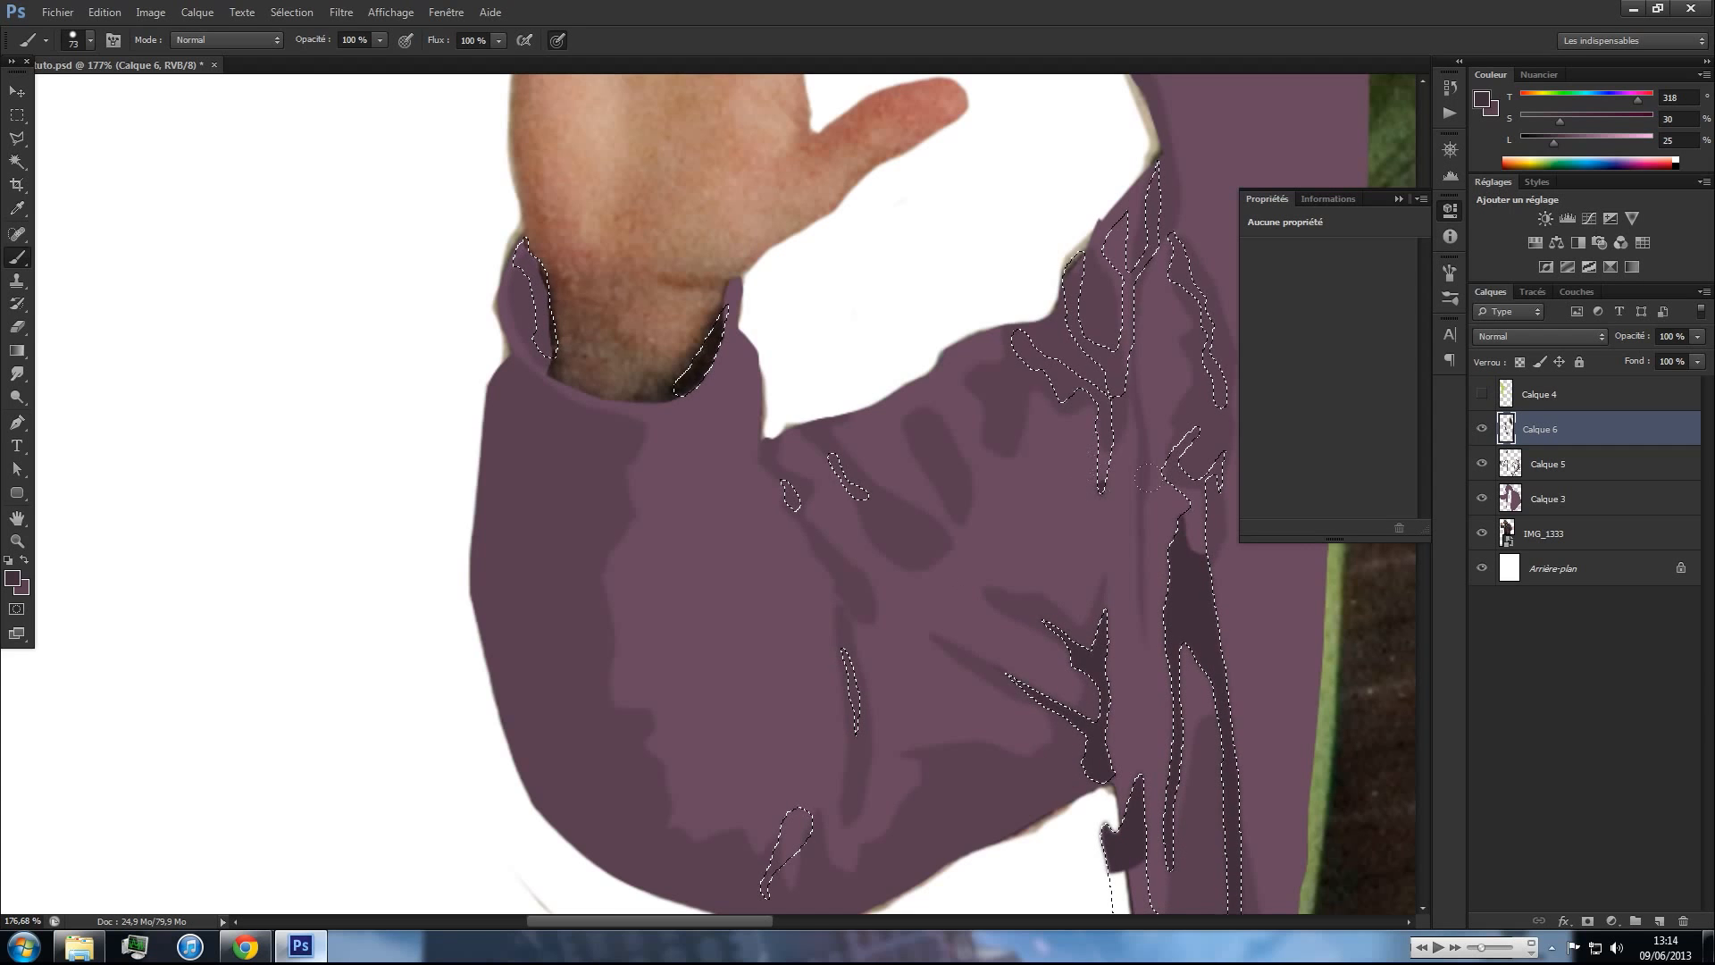
pyautogui.scroll(-3, 1112, 490)
pyautogui.scroll(-3, 1111, 490)
# - Swap the foreground and background colours and clear the selection
pyautogui.click(26, 559)
pyautogui.press('x')
pyautogui.press('x')
pyautogui.press('x')
pyautogui.press('x')
pyautogui.press('x')
pyautogui.press('x')
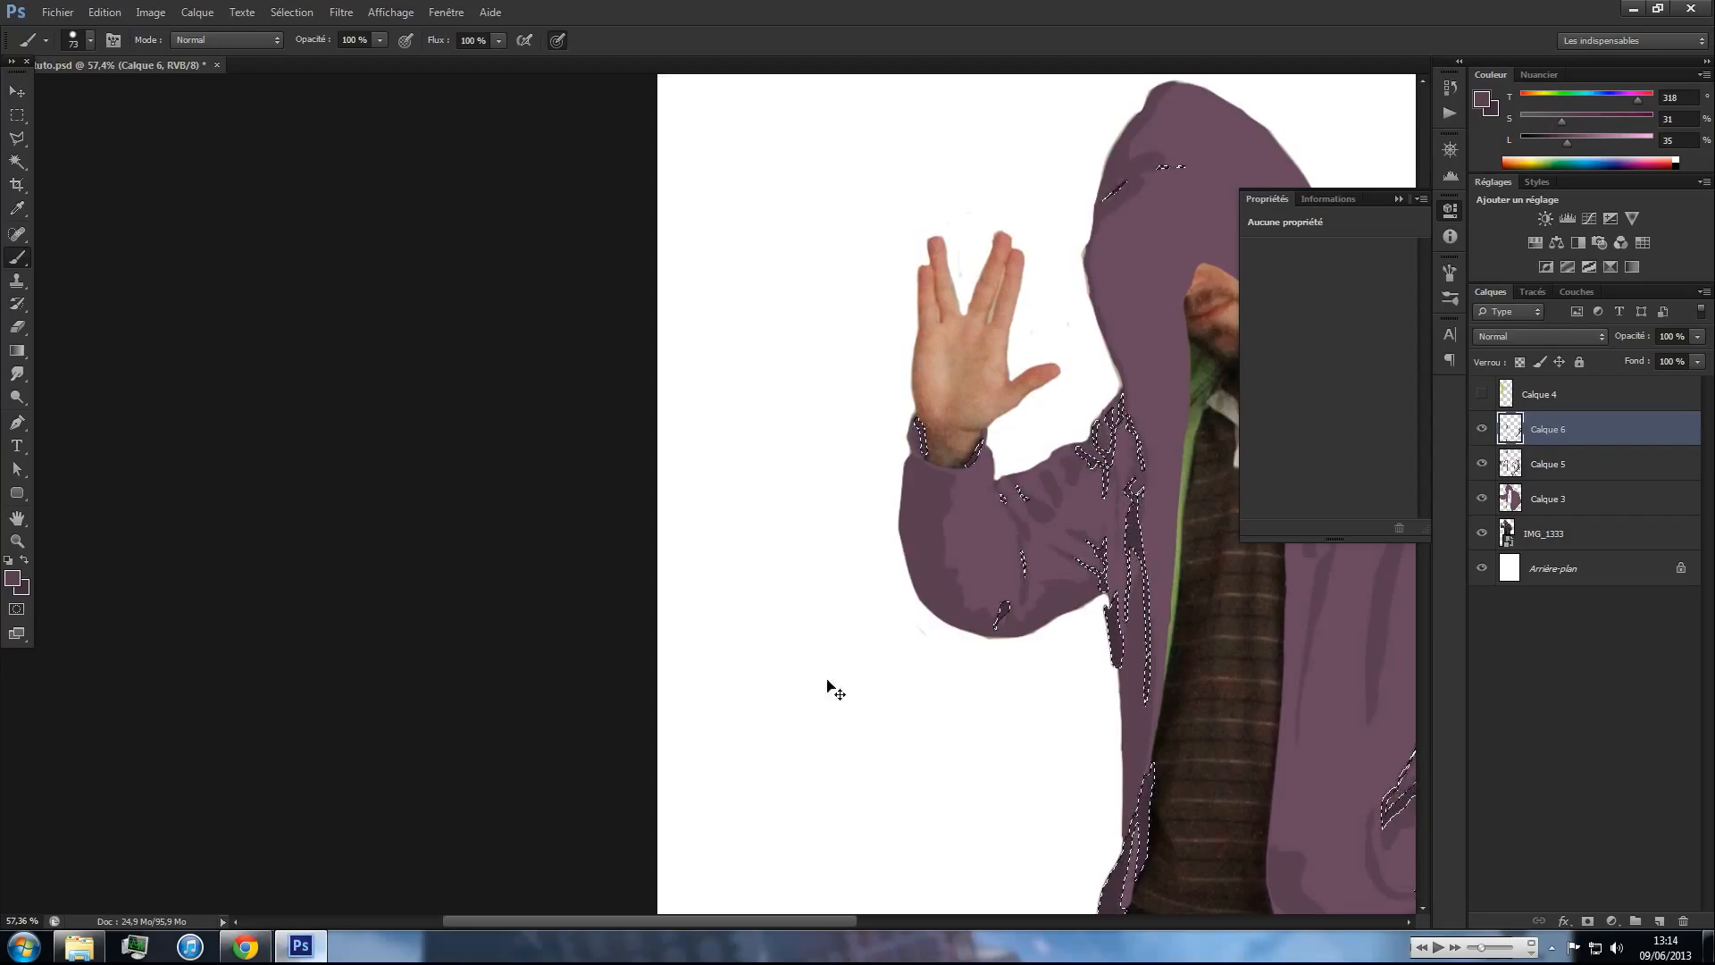
pyautogui.hotkey('ctrl', 'd')
# - Delete the Calque 6 shadow areas that spill outside the jacket, using the inverted outline of Calque 3, and deselect
pyautogui.moveTo(1101, 650); pyautogui.dragTo(586, 539)
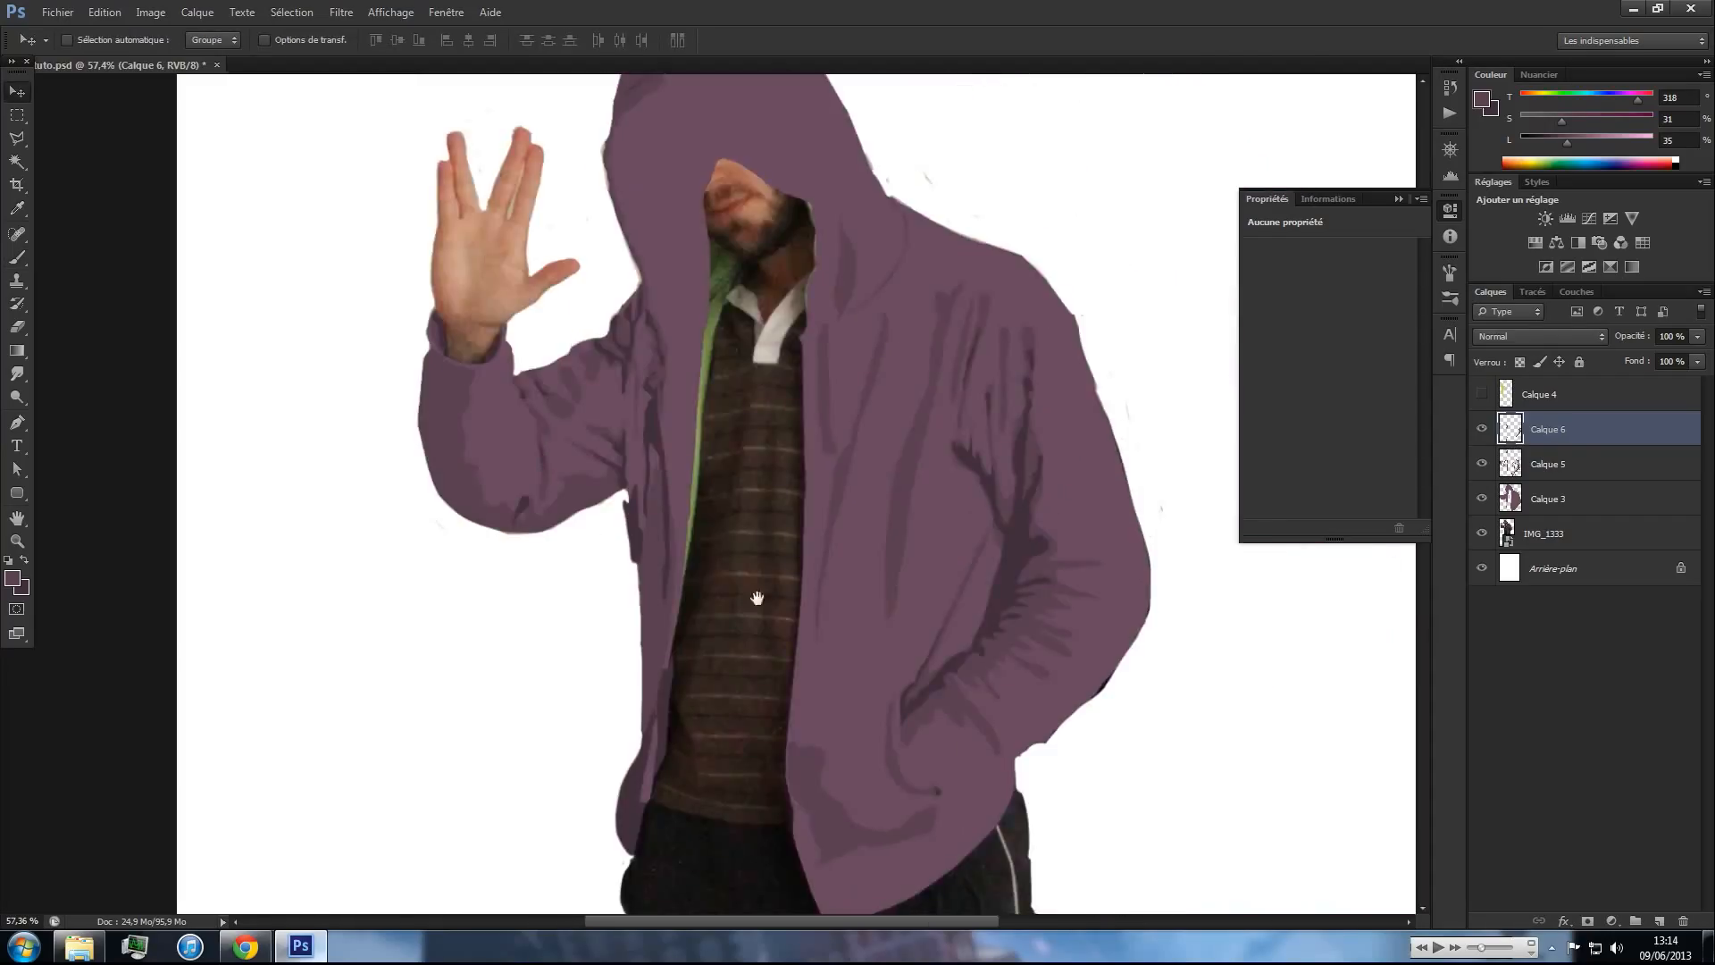
pyautogui.keyDown('ctrl'); pyautogui.click(1508, 507); pyautogui.keyUp('ctrl')
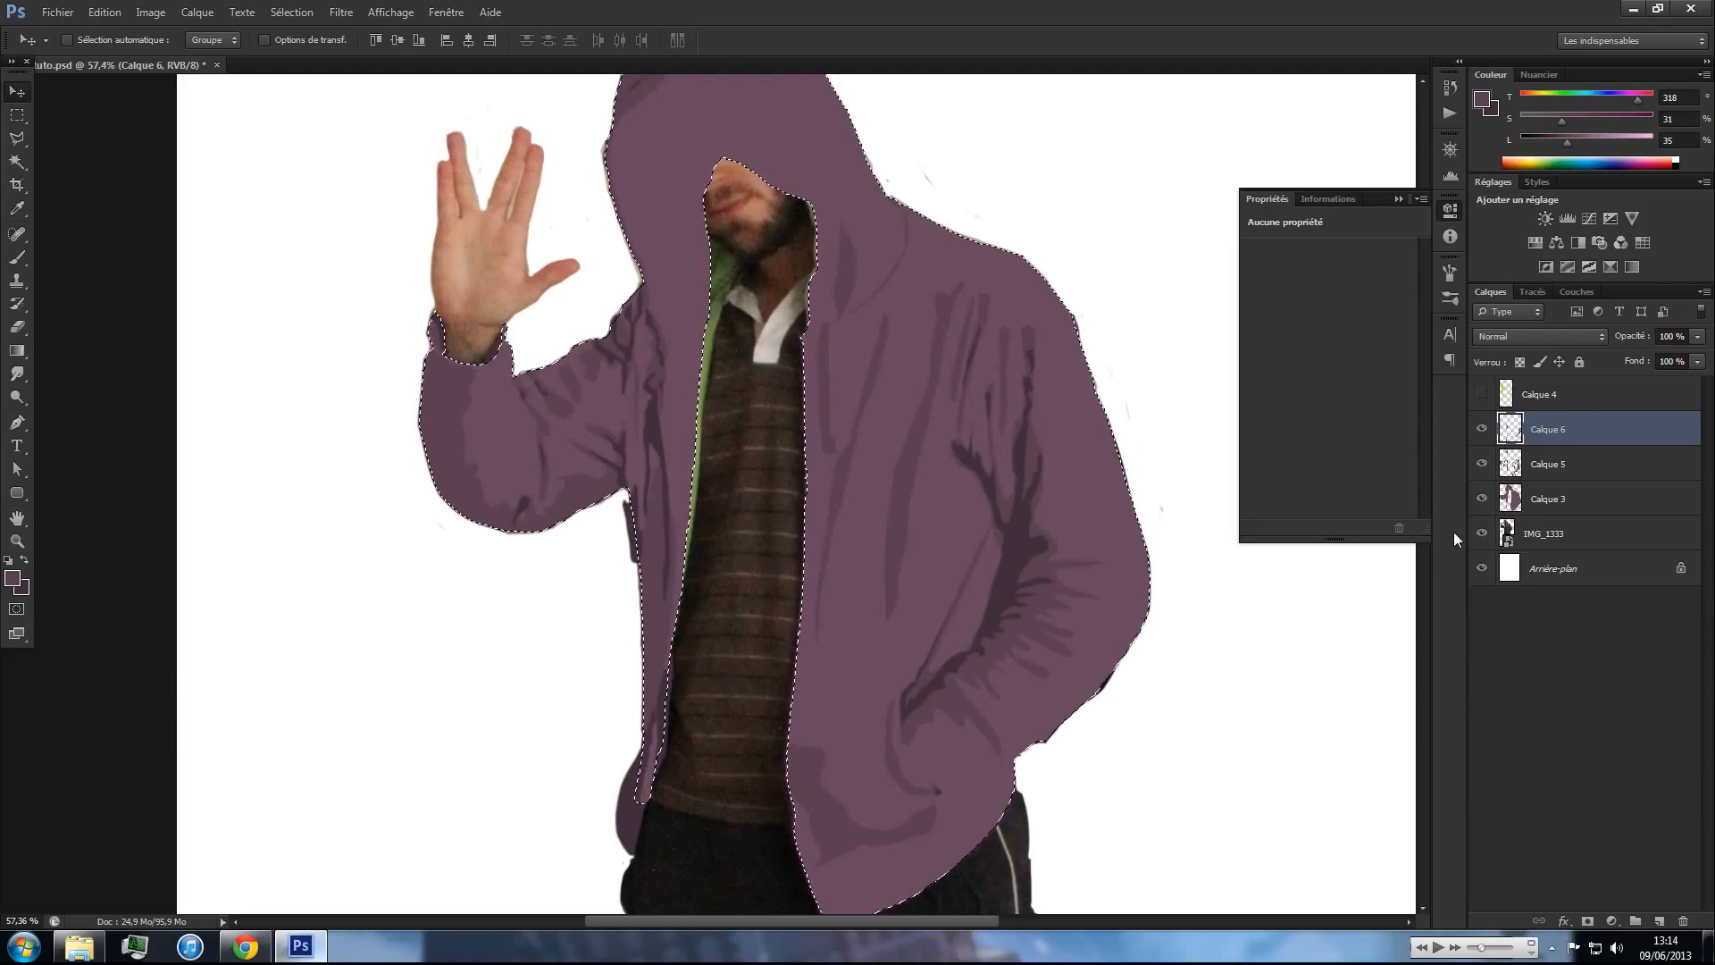
pyautogui.hotkey('ctrl', 'shift', 'i')
pyautogui.press('Delete')
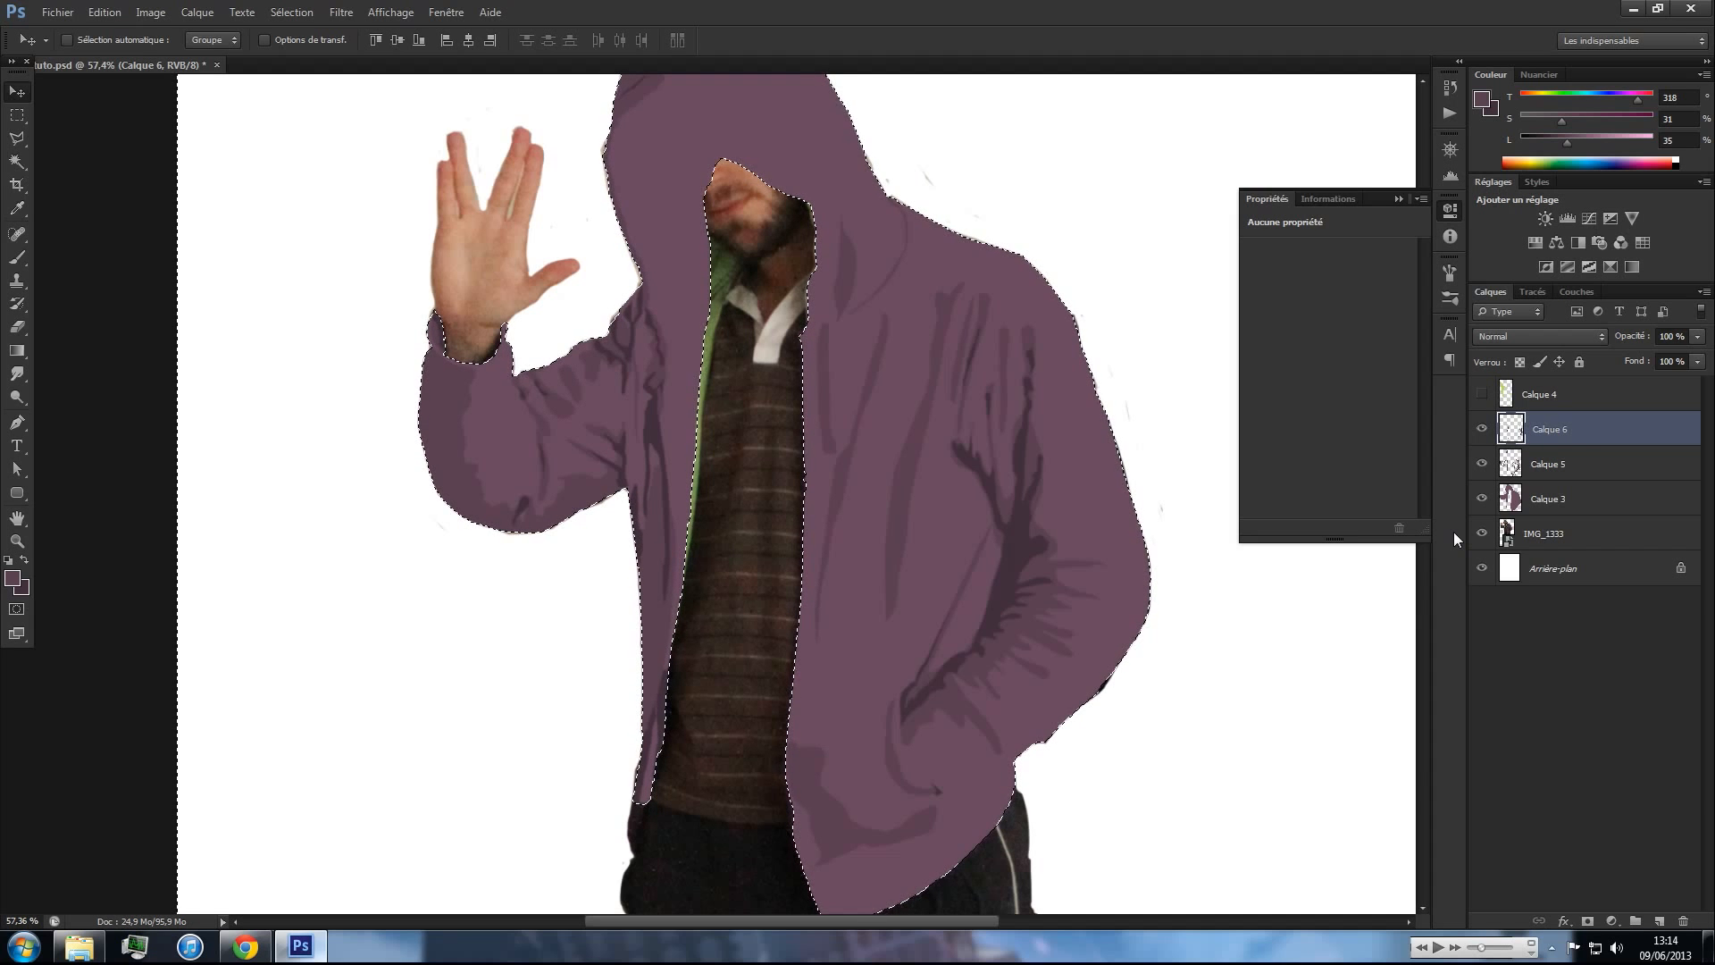
pyautogui.hotkey('ctrl', 'd')
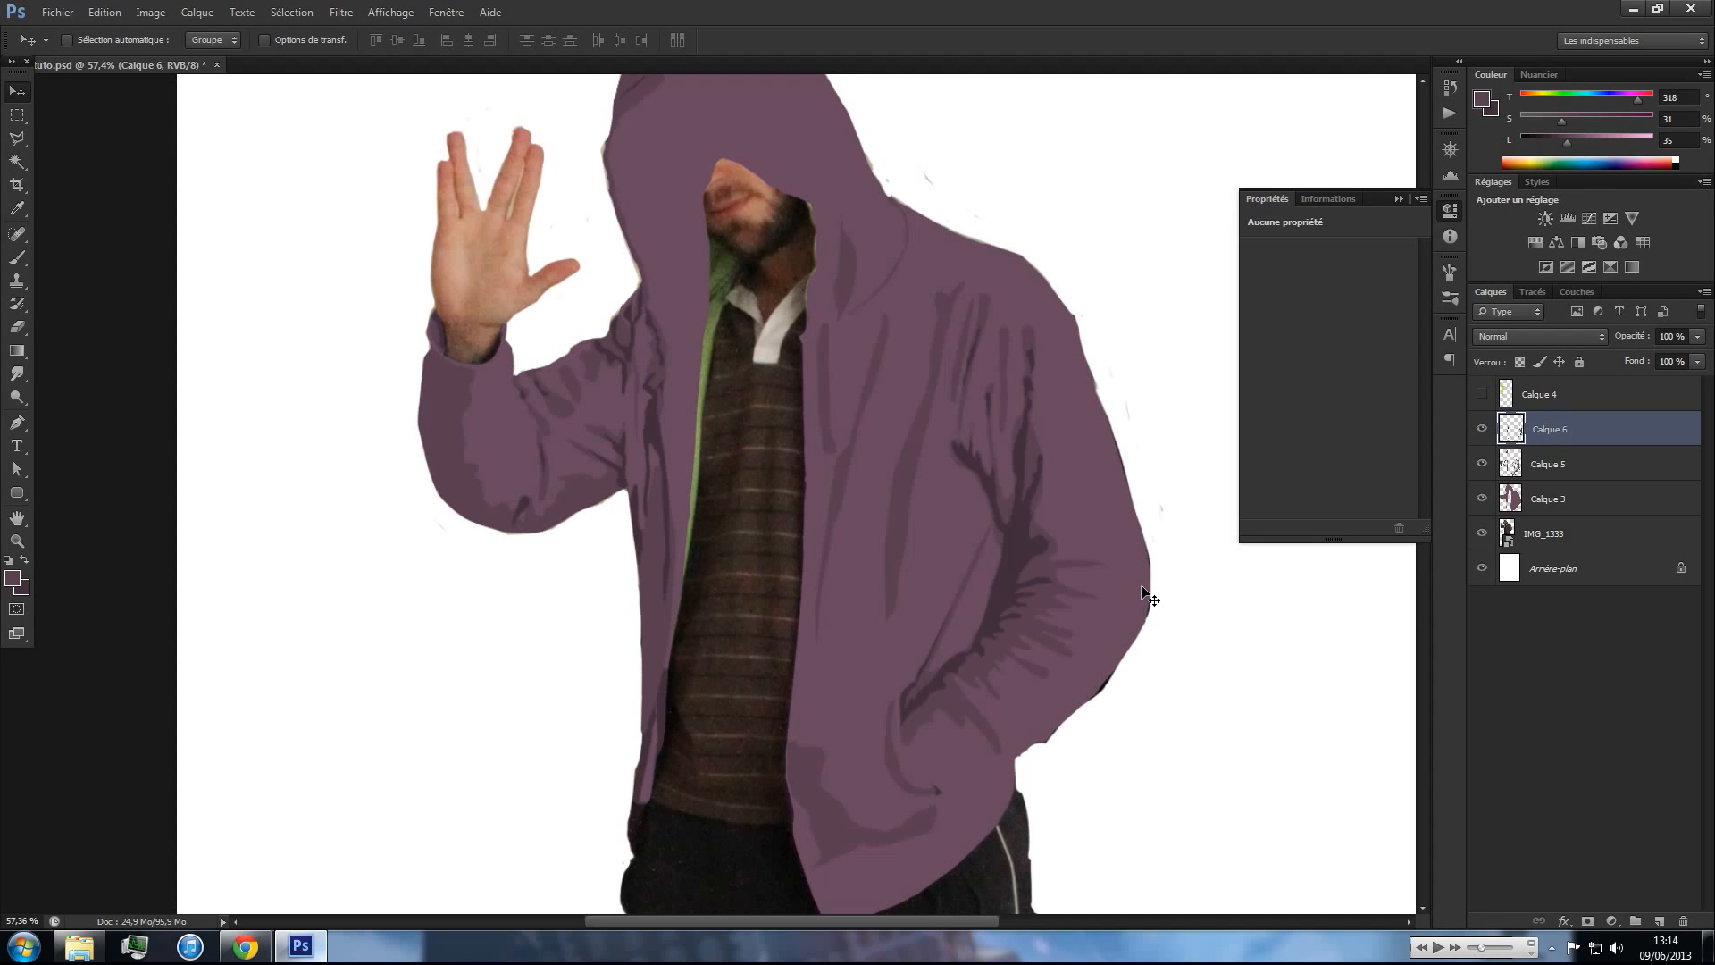
# - Hide the Calque 6, Calque 5 and Calque 3 layers to uncover the original photo
pyautogui.scroll(-4, 995, 524)
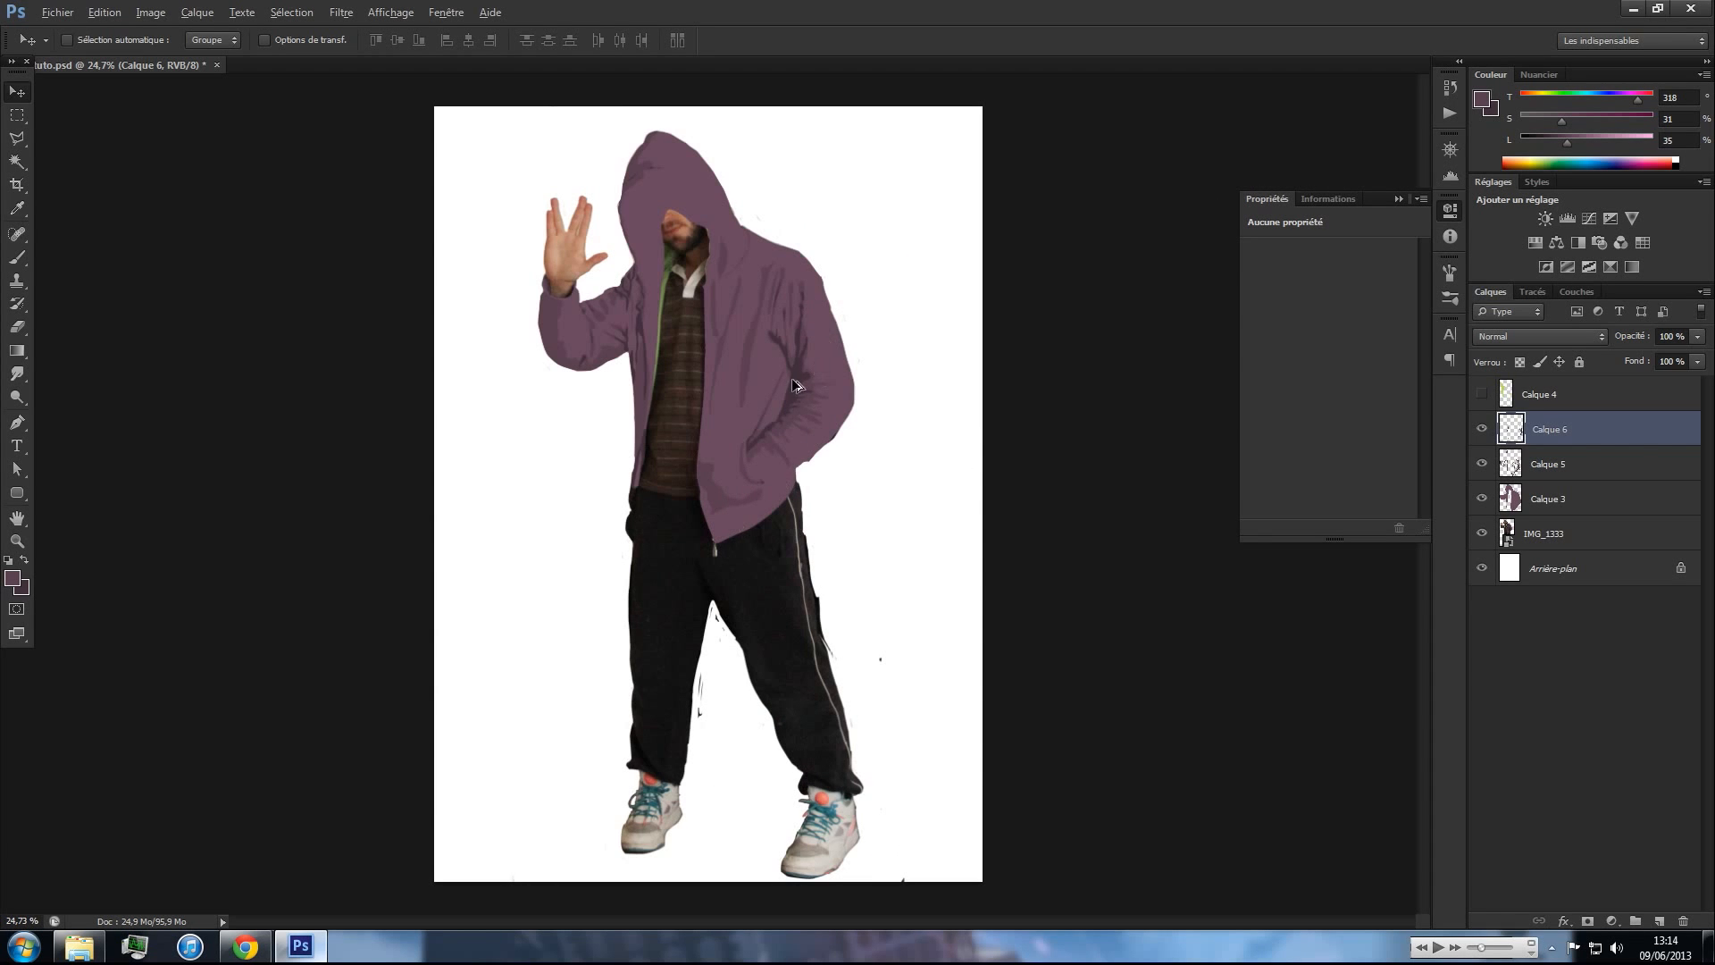
pyautogui.scroll(4, 792, 378)
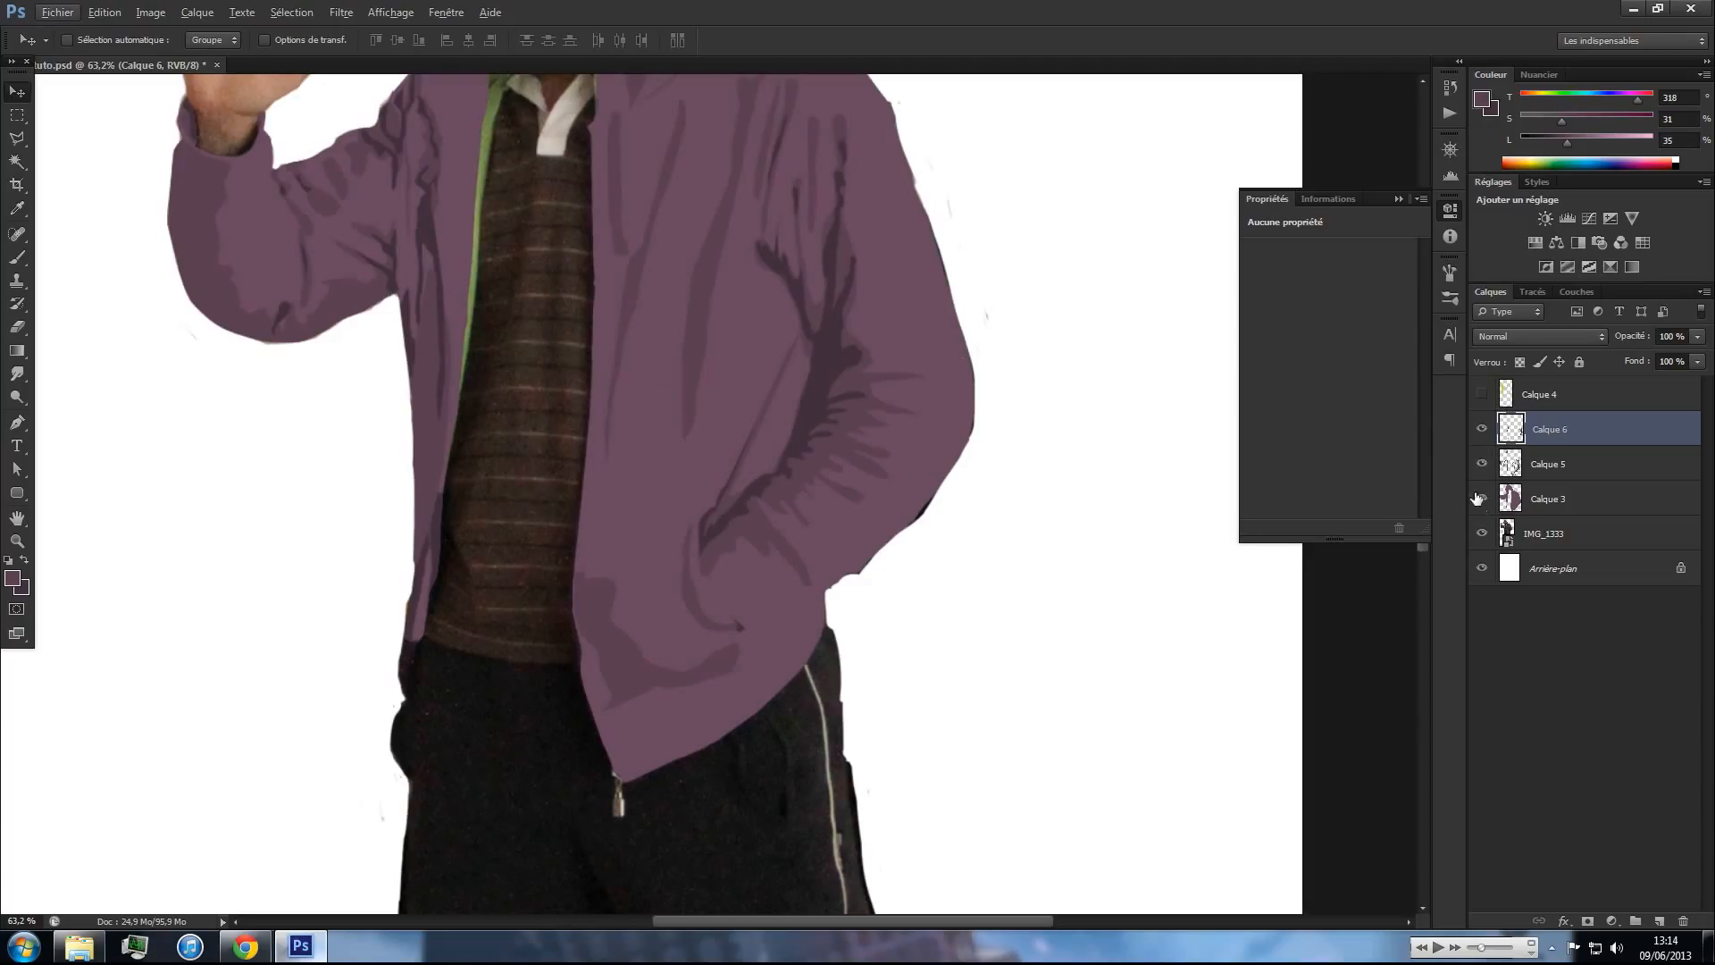
pyautogui.moveTo(1481, 430); pyautogui.dragTo(1482, 498)
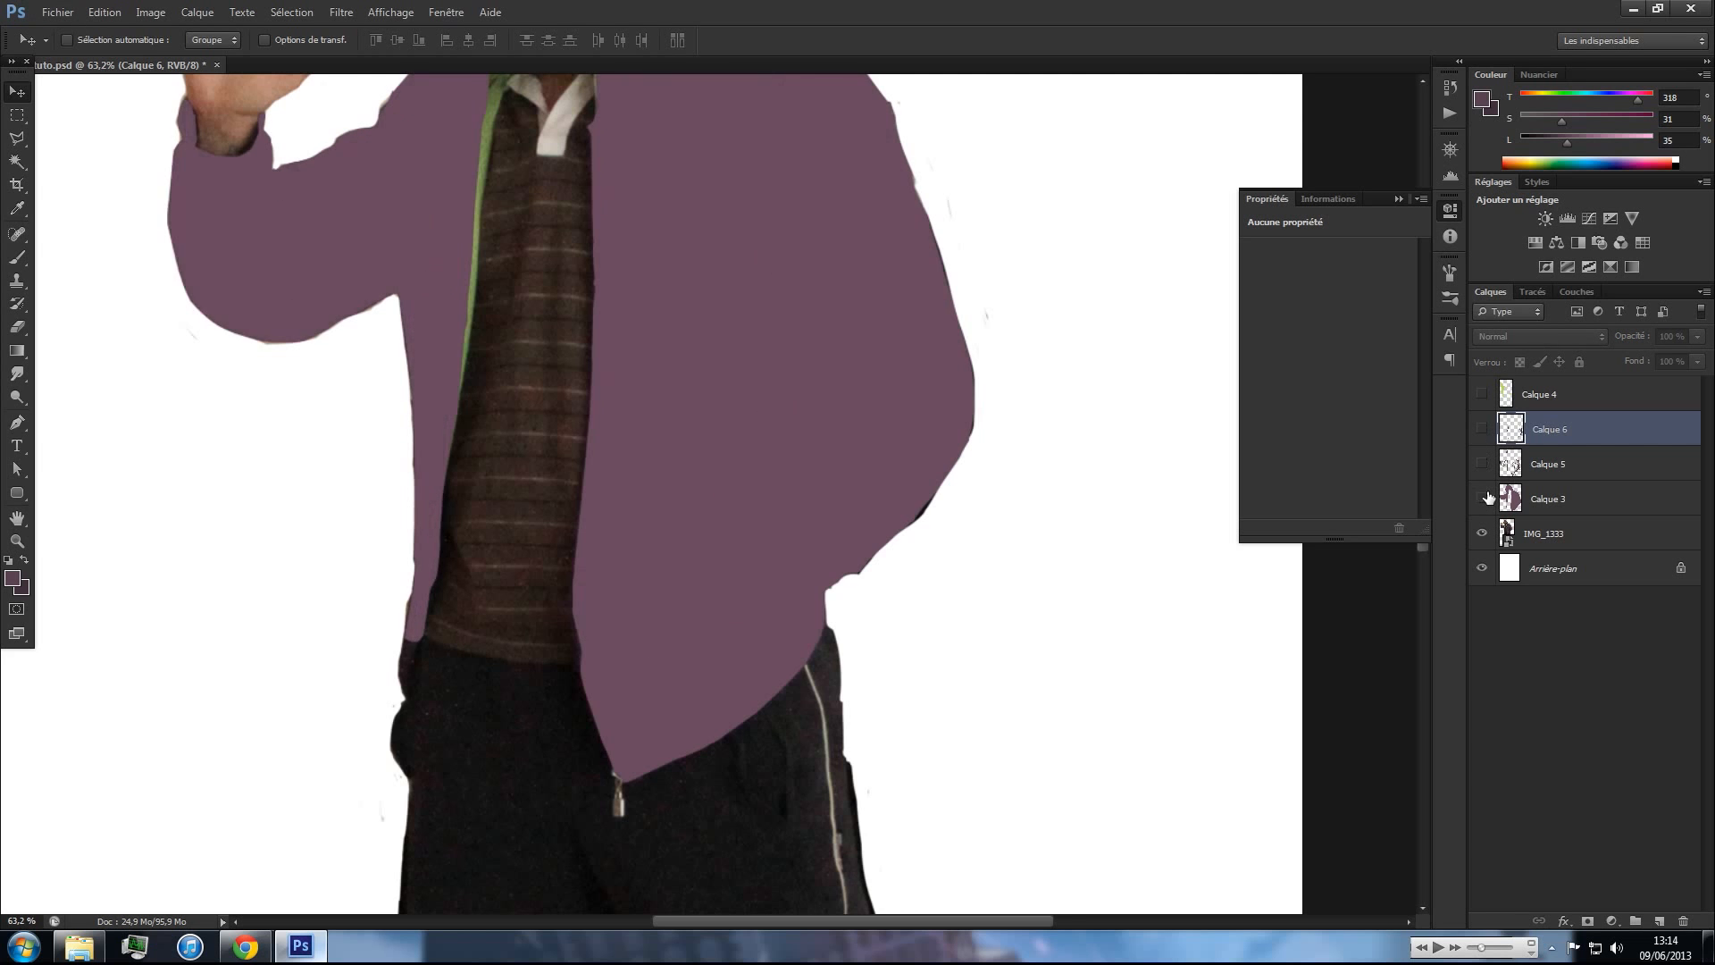
# - Trace a closed Pen highlight outline along the outer upper sleeve of the pocketed arm, looping outside the jacket edge
pyautogui.scroll(-1, 863, 358)
pyautogui.scroll(-1, 863, 358)
pyautogui.scroll(1, 641, 306)
pyautogui.scroll(1, 641, 306)
pyautogui.moveTo(640, 306); pyautogui.dragTo(643, 272)
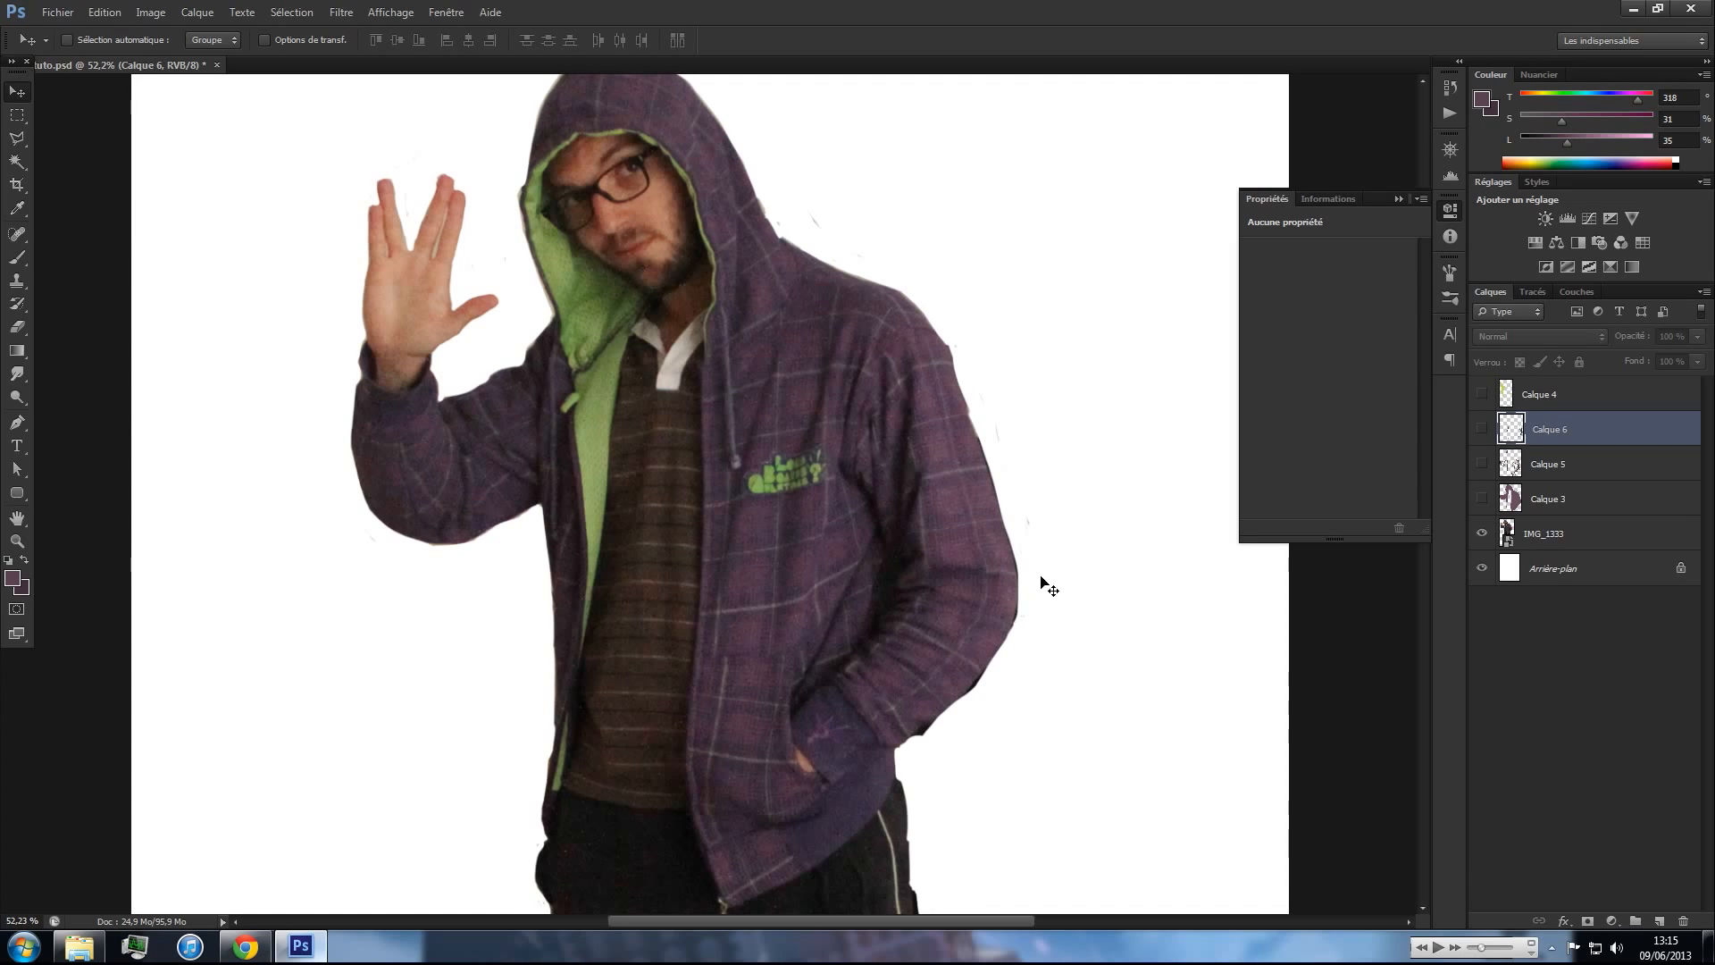
pyautogui.press('p')
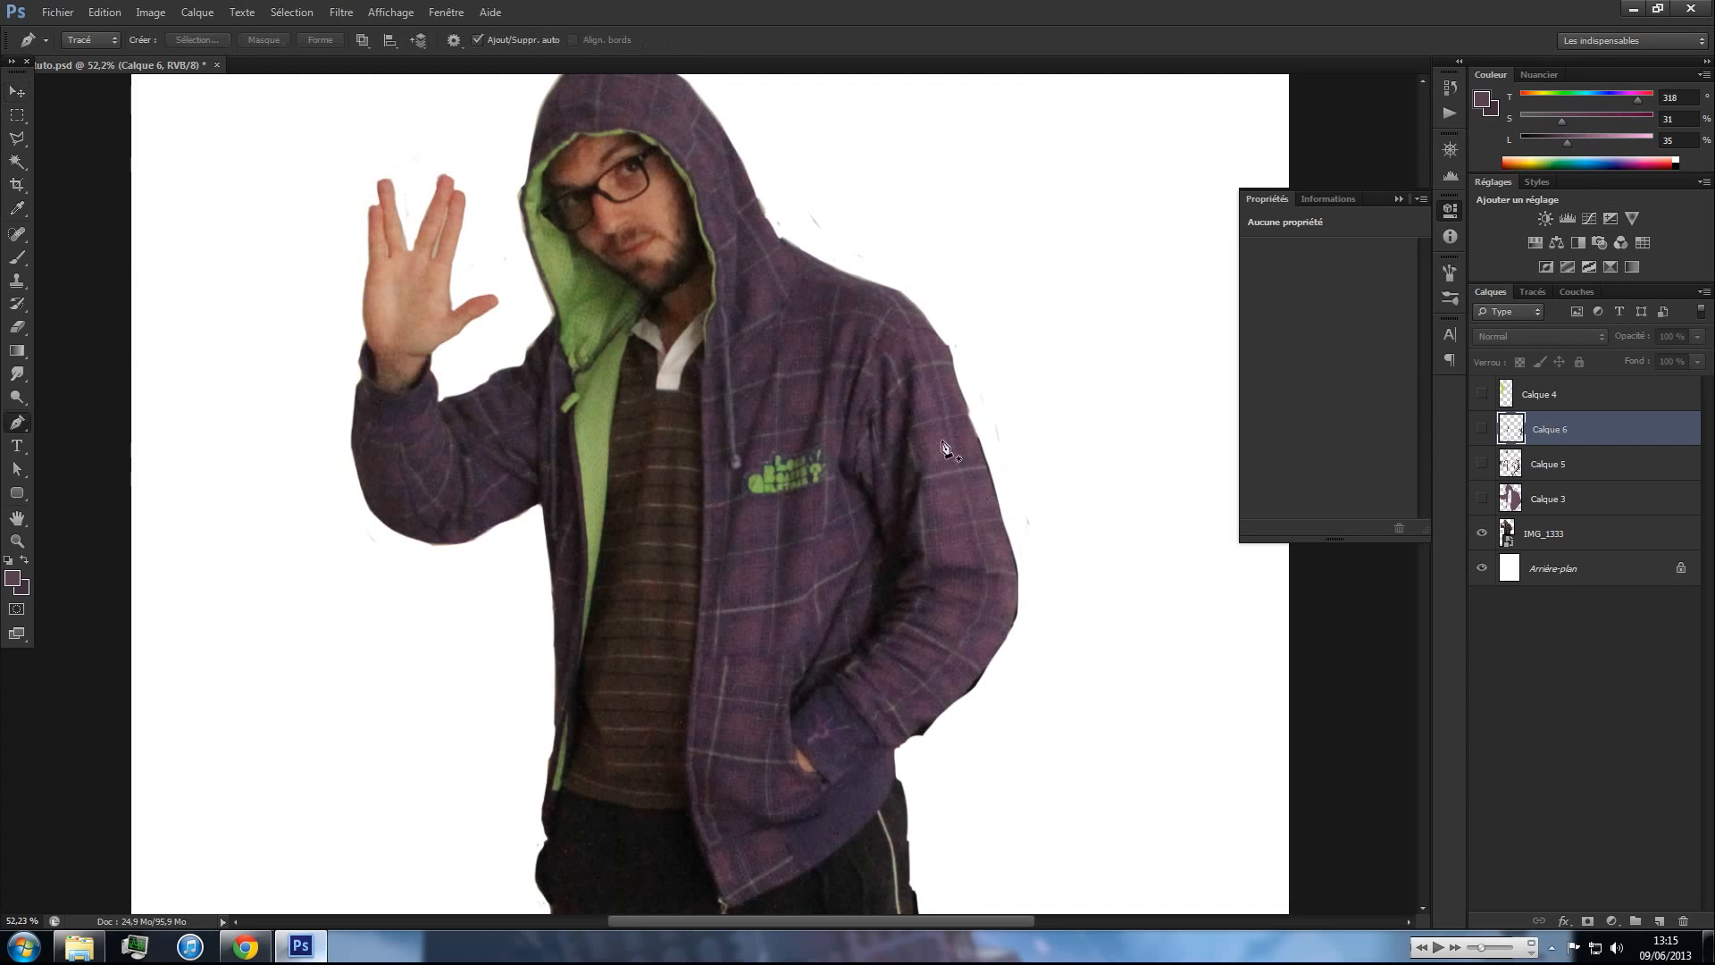
pyautogui.press('z')
pyautogui.moveTo(916, 355); pyautogui.dragTo(982, 386)
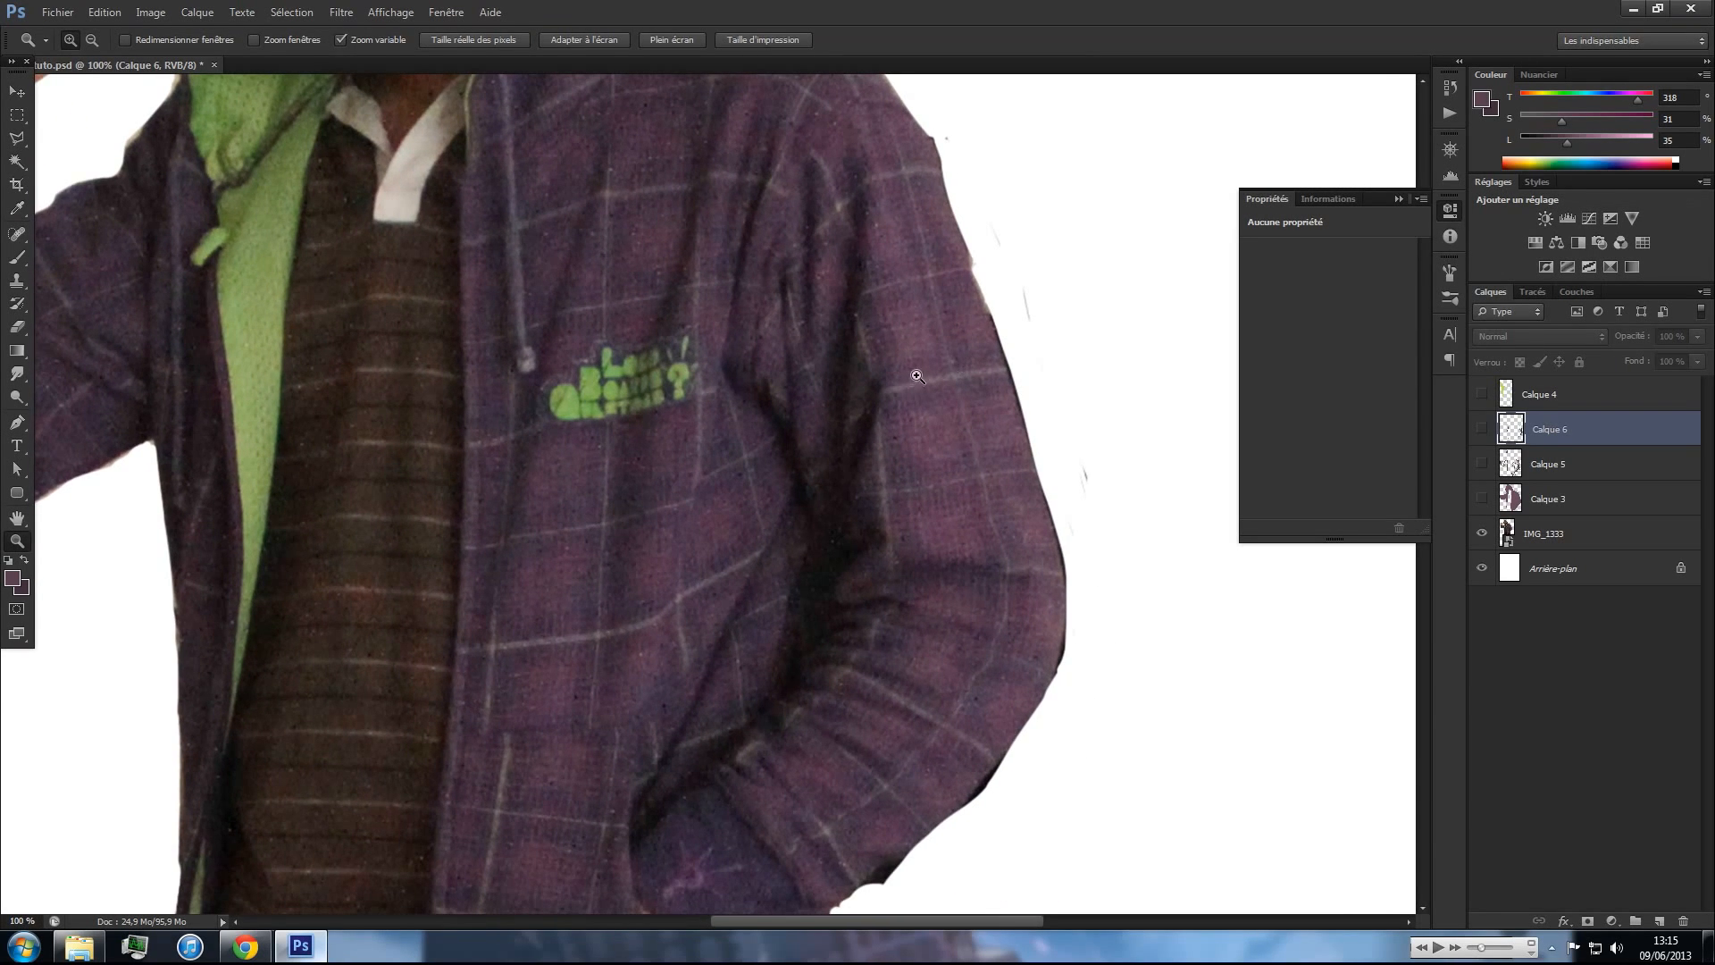
pyautogui.press('p')
pyautogui.moveTo(848, 190); pyautogui.dragTo(839, 301)
pyautogui.click(860, 392)
pyautogui.moveTo(866, 412); pyautogui.dragTo(865, 421)
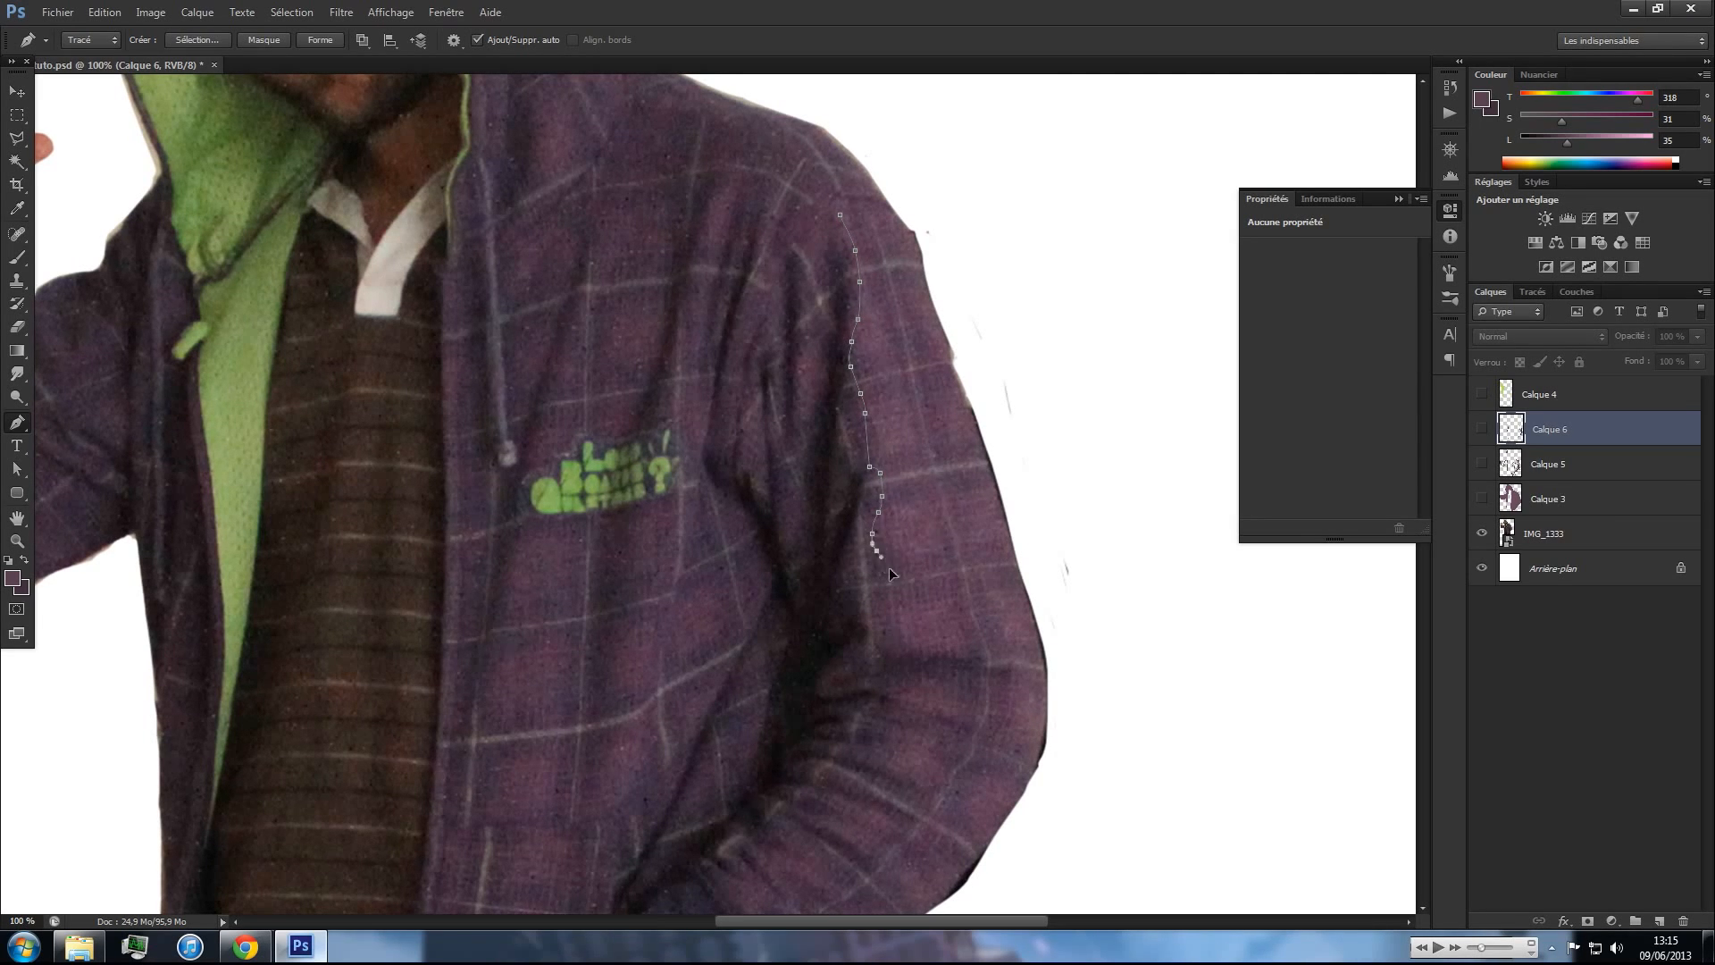
pyautogui.click(932, 647)
pyautogui.click(959, 646)
pyautogui.click(978, 648)
pyautogui.click(985, 651)
pyautogui.moveTo(992, 665); pyautogui.dragTo(995, 678)
pyautogui.click(1039, 649)
pyautogui.moveTo(1038, 565); pyautogui.dragTo(1037, 555)
pyautogui.click(1043, 485)
pyautogui.click(984, 279)
pyautogui.click(951, 233)
pyautogui.moveTo(929, 208); pyautogui.dragTo(918, 195)
pyautogui.click(840, 214)
# - Trace a jagged highlight outline around the folds of the pocketed arm's forearm, extending past the outer sleeve edge
pyautogui.scroll(-5, 888, 563)
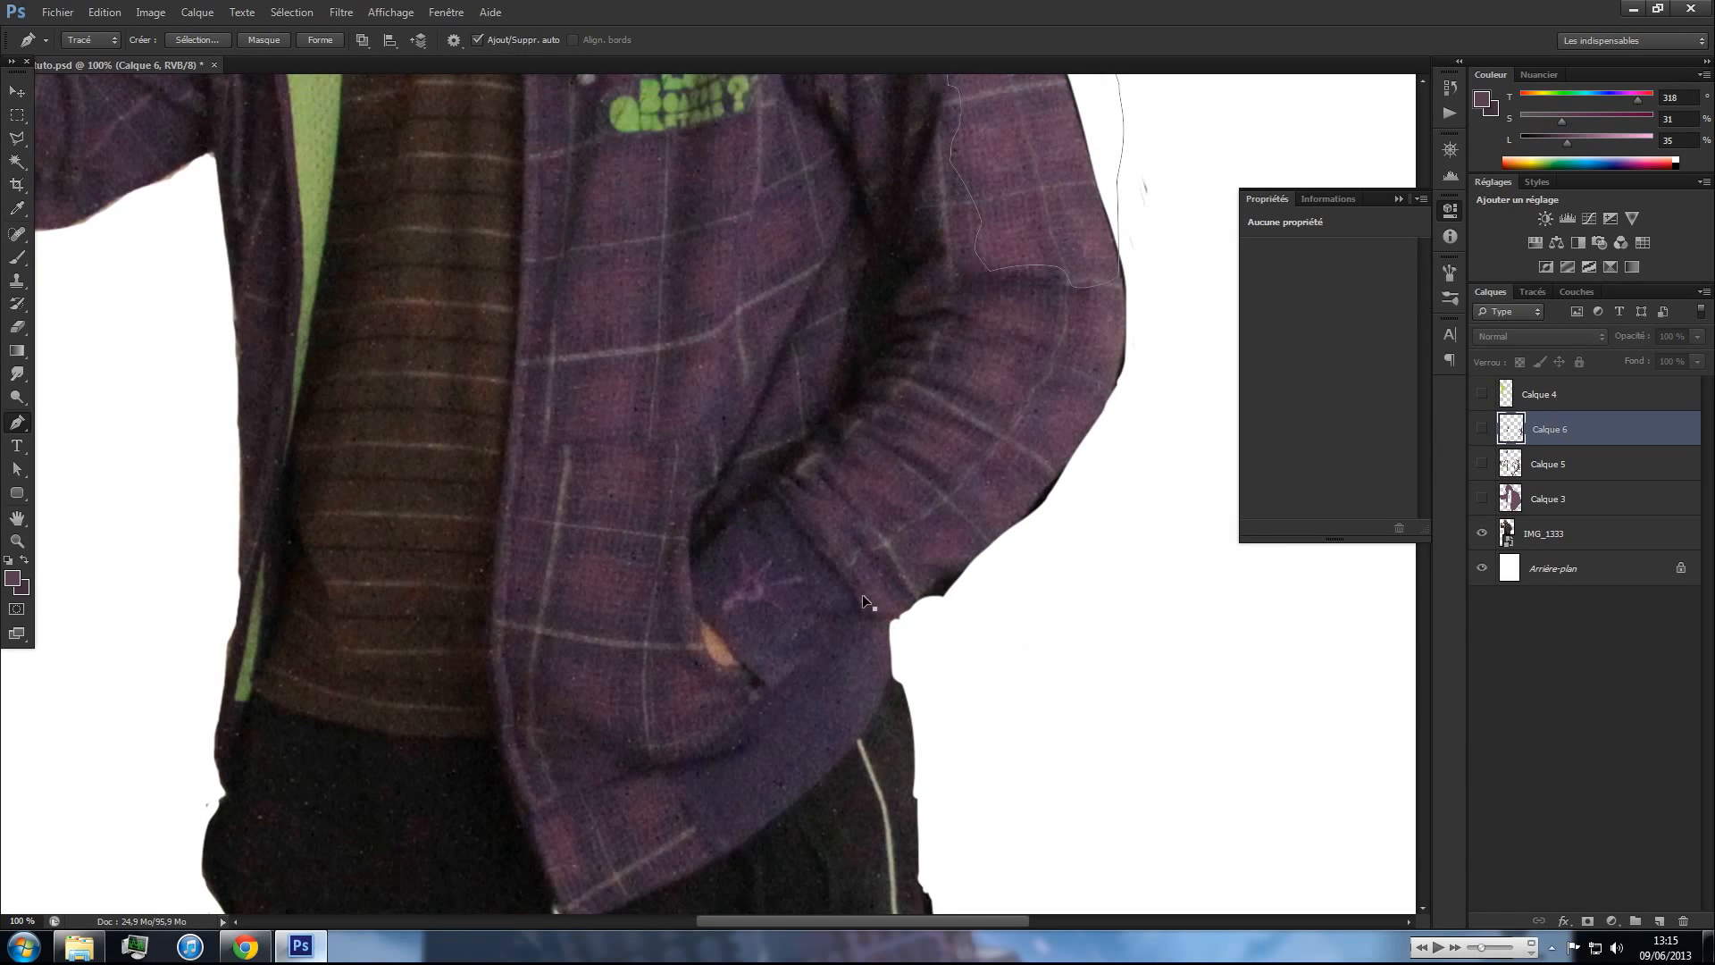
pyautogui.click(833, 542)
pyautogui.click(819, 524)
pyautogui.moveTo(819, 506); pyautogui.dragTo(825, 507)
pyautogui.moveTo(830, 476); pyautogui.dragTo(965, 438)
pyautogui.click(919, 447)
pyautogui.click(909, 437)
pyautogui.click(930, 443)
pyautogui.click(942, 442)
pyautogui.click(932, 427)
pyautogui.click(982, 448)
pyautogui.click(1039, 341)
pyautogui.click(1008, 315)
pyautogui.moveTo(1000, 323); pyautogui.dragTo(1079, 313)
pyautogui.click(1054, 318)
pyautogui.moveTo(1087, 301); pyautogui.dragTo(1109, 296)
pyautogui.click(1127, 353)
pyautogui.click(1126, 384)
pyautogui.moveTo(1111, 452); pyautogui.dragTo(1102, 478)
pyautogui.moveTo(1070, 541); pyautogui.dragTo(1056, 552)
pyautogui.click(1016, 581)
pyautogui.click(948, 604)
pyautogui.moveTo(905, 621); pyautogui.dragTo(899, 619)
pyautogui.click(877, 611)
# - Trace a closed highlight outline on the lower front panel, between the zipper edge and the pocket
pyautogui.click(668, 634)
pyautogui.click(688, 670)
pyautogui.click(709, 679)
pyautogui.click(728, 691)
pyautogui.click(736, 706)
pyautogui.click(711, 735)
pyautogui.click(685, 740)
pyautogui.moveTo(660, 741); pyautogui.dragTo(652, 740)
pyautogui.click(595, 656)
pyautogui.click(549, 595)
pyautogui.click(530, 538)
pyautogui.click(536, 483)
pyautogui.moveTo(551, 427); pyautogui.dragTo(553, 412)
pyautogui.click(628, 317)
pyautogui.click(627, 383)
pyautogui.click(632, 424)
pyautogui.click(663, 437)
pyautogui.click(671, 436)
pyautogui.click(656, 495)
pyautogui.click(654, 543)
pyautogui.moveTo(649, 576); pyautogui.dragTo(651, 589)
pyautogui.click(668, 634)
# - Trace a closed highlight outline around the jacket's bottom corner just above the zipper pull
pyautogui.moveTo(561, 811); pyautogui.dragTo(580, 691)
pyautogui.click(567, 751)
pyautogui.click(580, 775)
pyautogui.click(588, 788)
pyautogui.click(607, 787)
pyautogui.moveTo(639, 767); pyautogui.dragTo(651, 764)
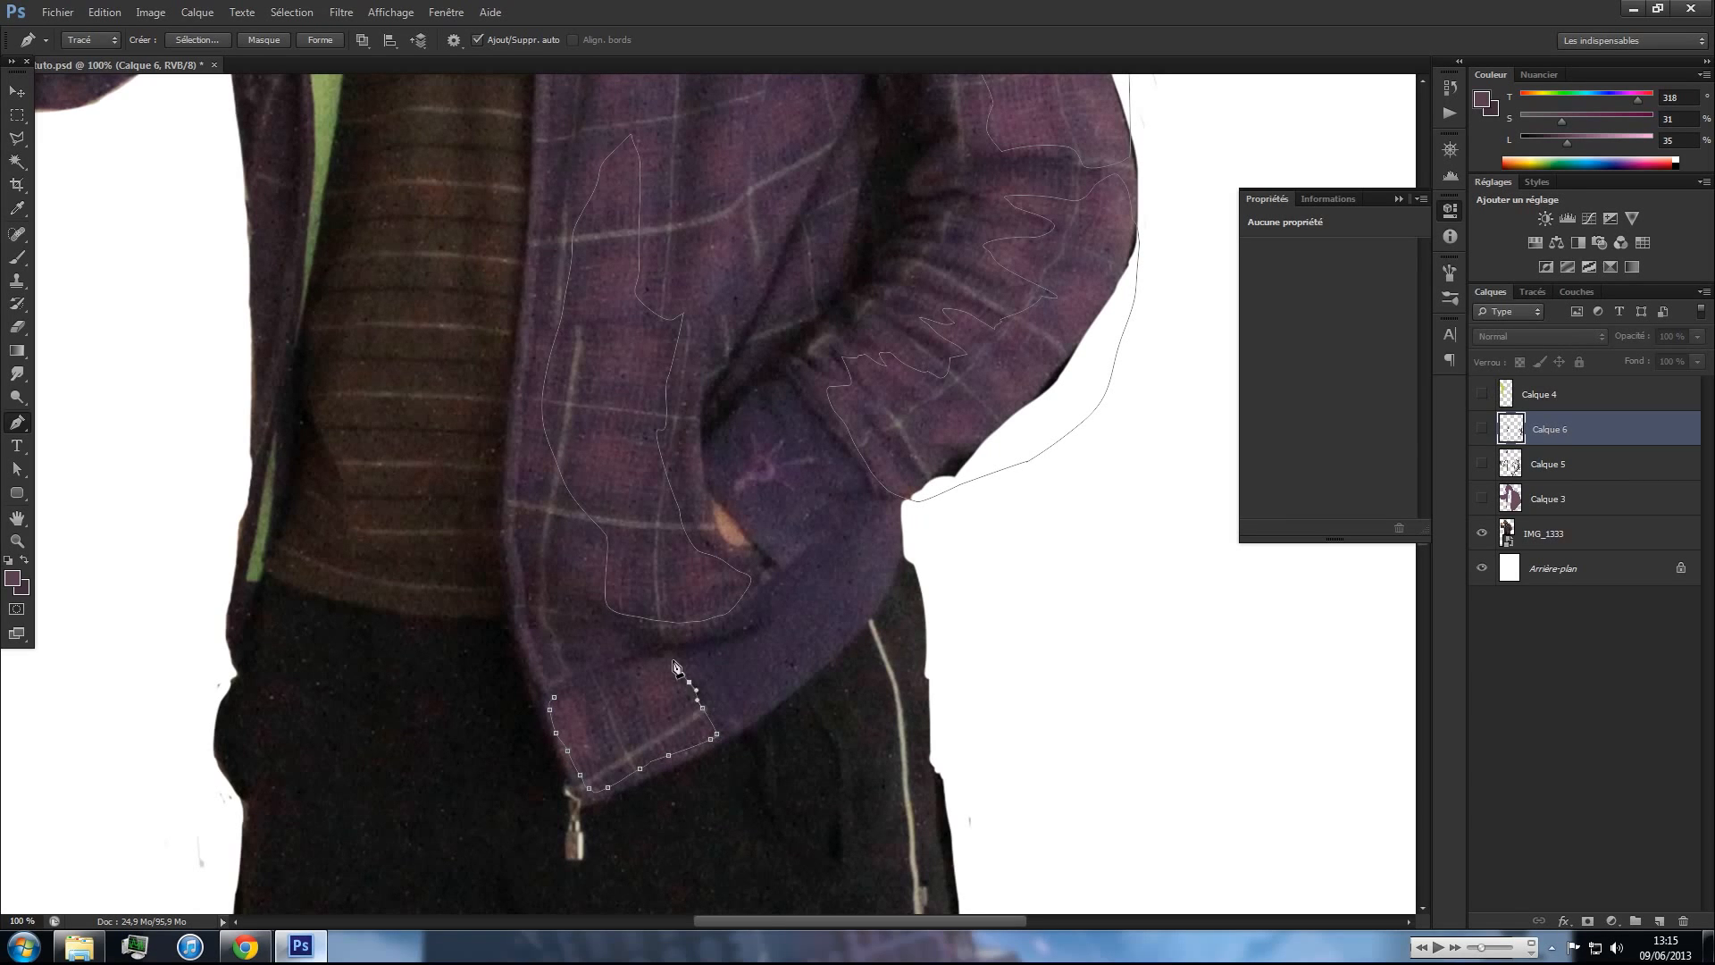
pyautogui.click(565, 696)
# - Trace a long, narrow highlight outline running down the chest through the green logo
pyautogui.moveTo(747, 471); pyautogui.dragTo(674, 682)
pyautogui.moveTo(625, 786); pyautogui.dragTo(659, 676)
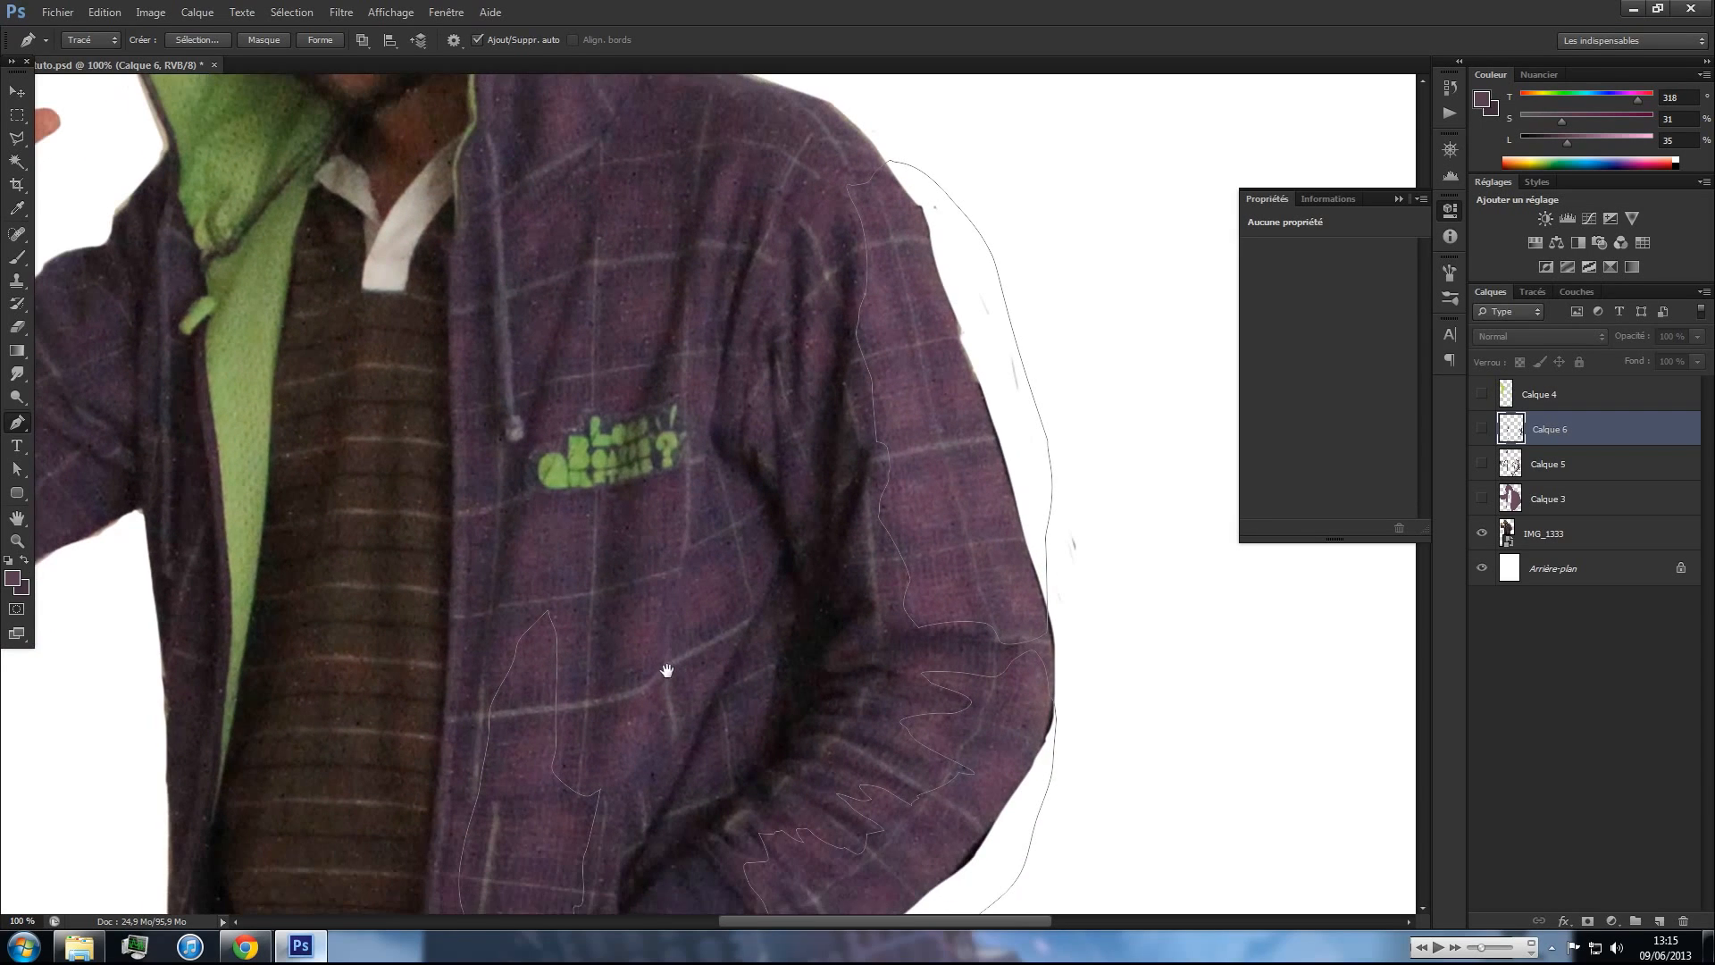
pyautogui.moveTo(614, 744); pyautogui.dragTo(615, 723)
pyautogui.moveTo(623, 659); pyautogui.dragTo(628, 589)
pyautogui.moveTo(659, 473); pyautogui.dragTo(661, 467)
pyautogui.moveTo(683, 384); pyautogui.dragTo(689, 366)
pyautogui.moveTo(695, 454); pyautogui.dragTo(687, 524)
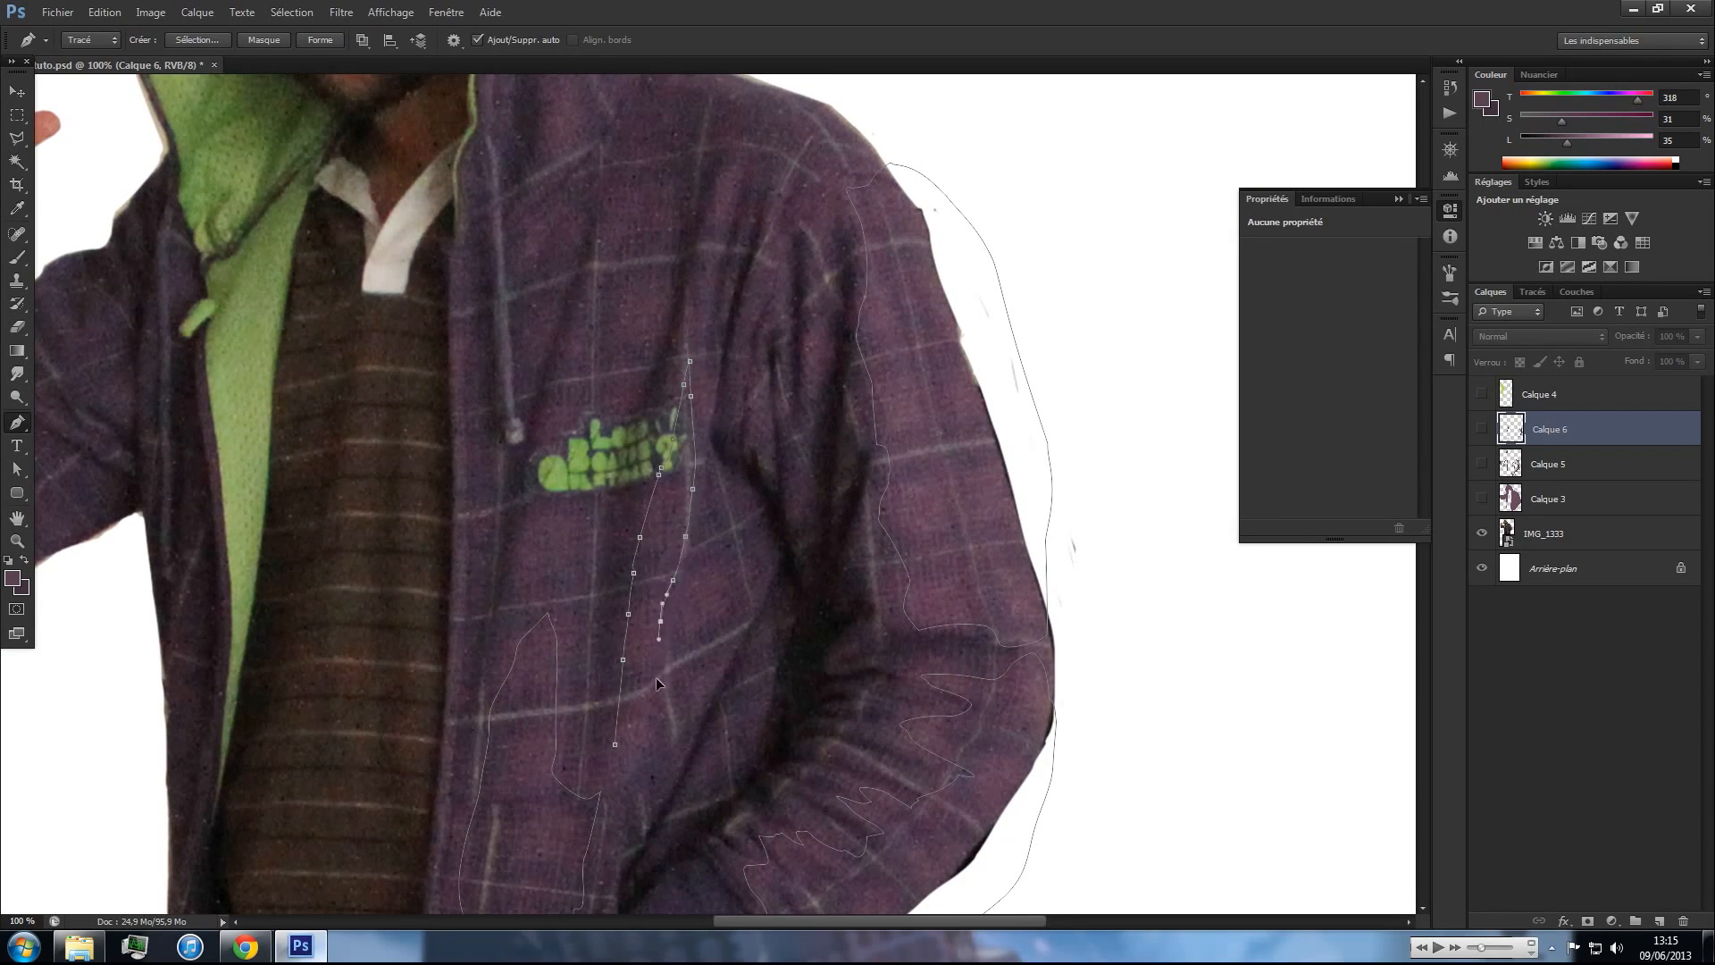
pyautogui.click(615, 744)
pyautogui.keyDown('ctrl'); pyautogui.click(661, 759); pyautogui.keyUp('ctrl')
# - Trace a small highlight outline between the chest logo and the pocketed arm
pyautogui.click(755, 528)
pyautogui.moveTo(759, 558); pyautogui.dragTo(755, 568)
pyautogui.click(688, 687)
pyautogui.keyDown('ctrl'); pyautogui.click(692, 716); pyautogui.keyUp('ctrl')
# - Trace a closed highlight outline at the base of the hood, where it meets the shoulder
pyautogui.moveTo(591, 461); pyautogui.dragTo(662, 638)
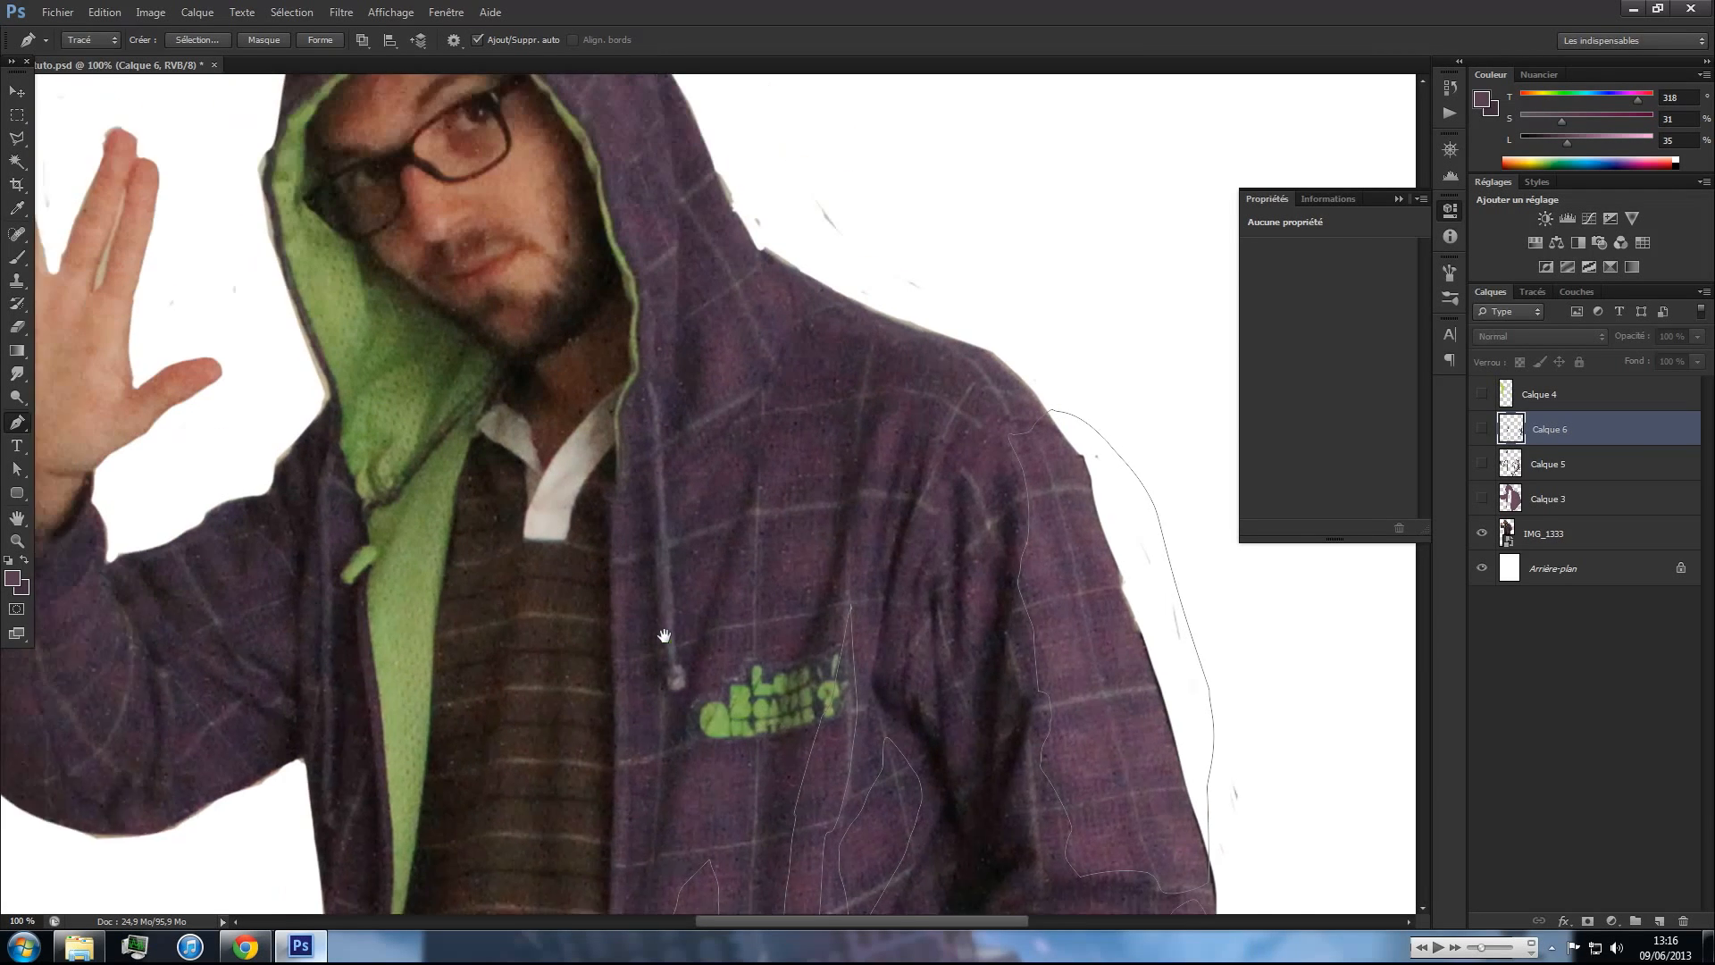
pyautogui.moveTo(781, 414); pyautogui.dragTo(827, 469)
pyautogui.click(769, 508)
pyautogui.click(767, 521)
pyautogui.click(780, 512)
pyautogui.click(807, 487)
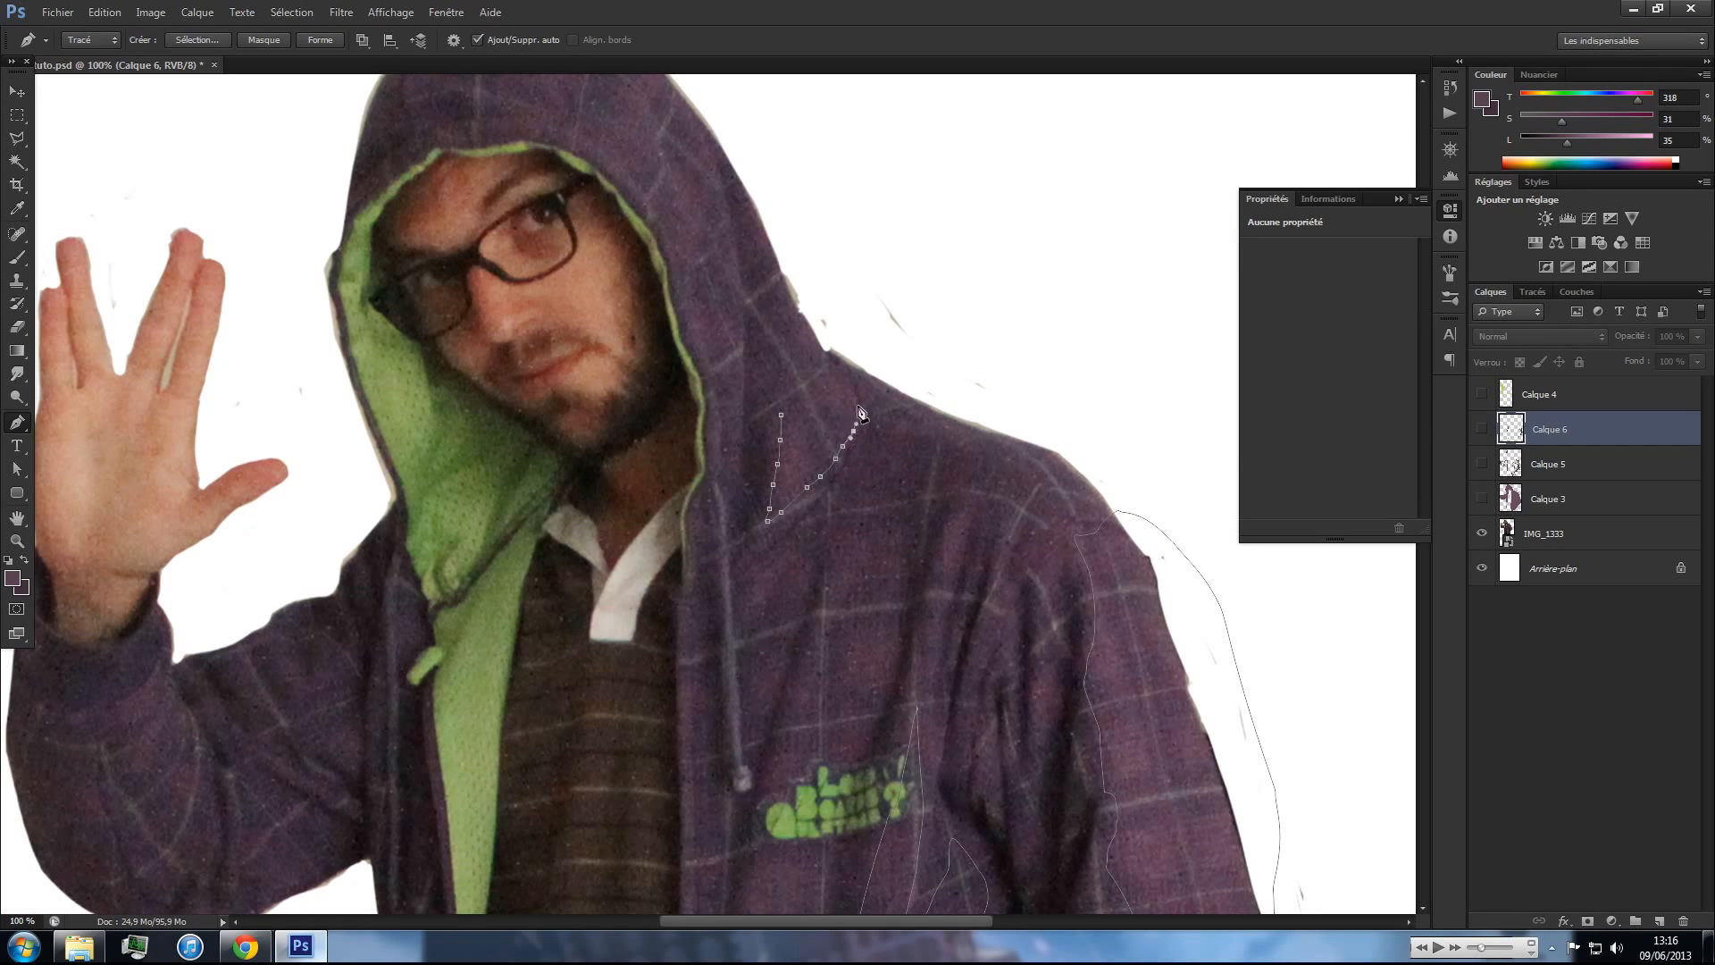
pyautogui.click(831, 366)
pyautogui.click(781, 414)
# - Trace a closed highlight outline on the raised arm's sleeve, just below the cuff
pyautogui.moveTo(679, 209); pyautogui.dragTo(648, 410)
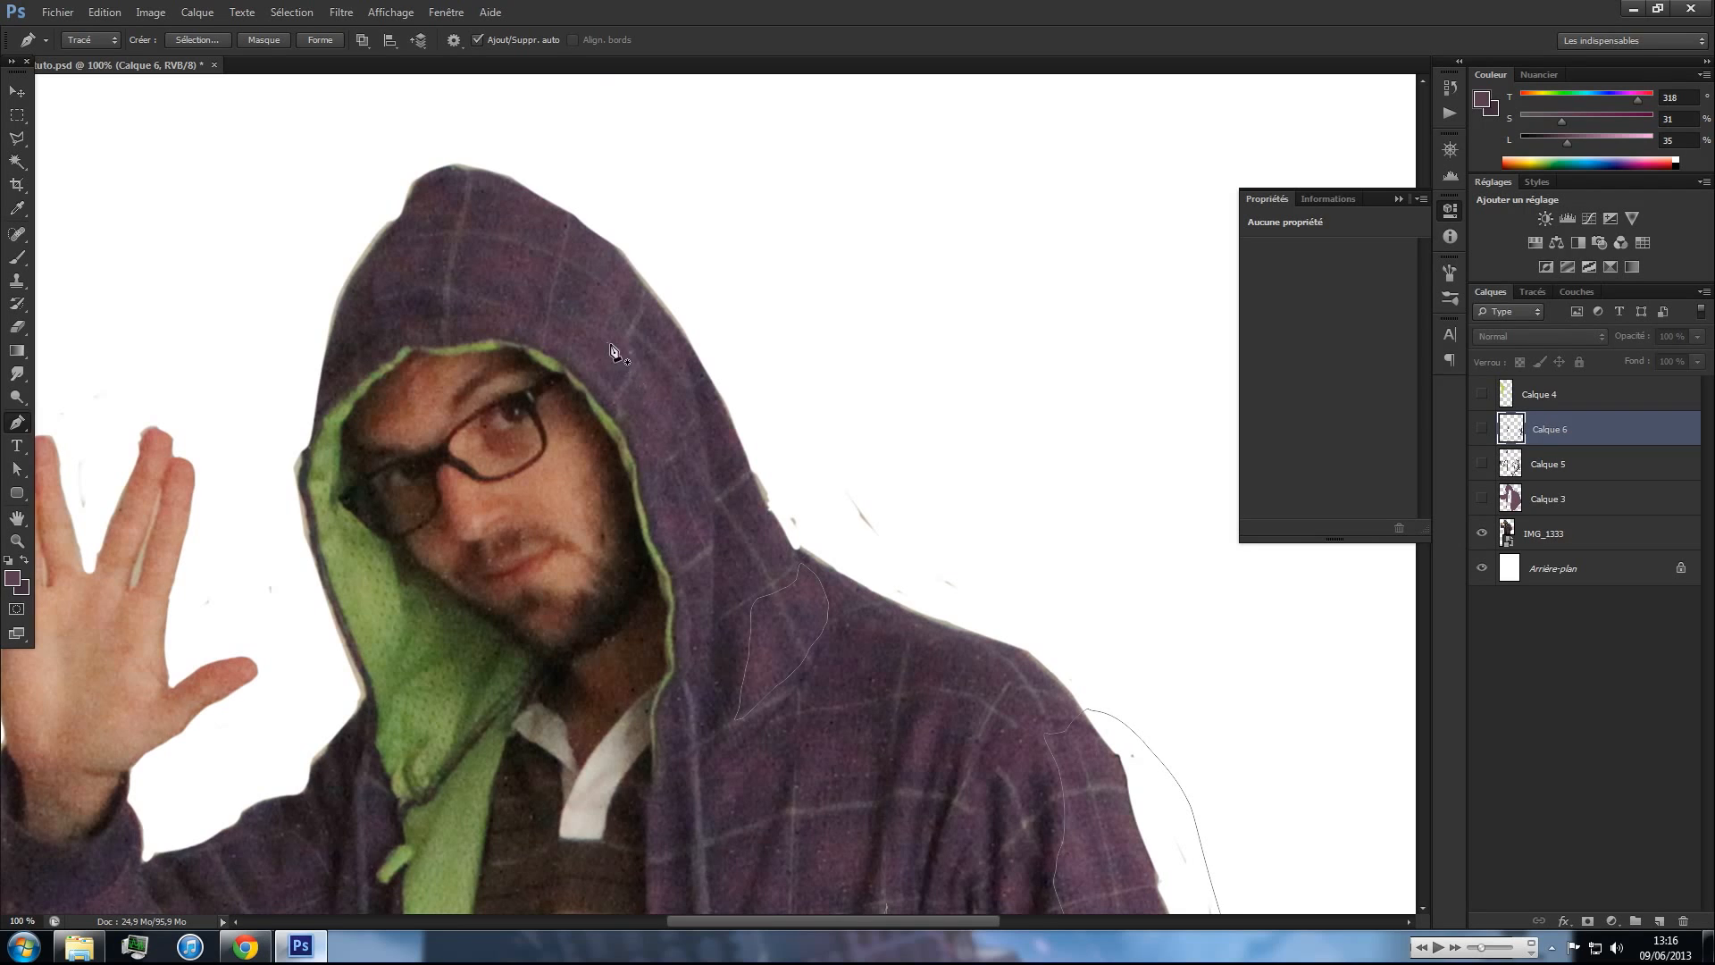
pyautogui.scroll(-10, 655, 375)
pyautogui.hscroll(-6, 655, 375)
pyautogui.click(341, 444)
pyautogui.moveTo(421, 409); pyautogui.dragTo(424, 445)
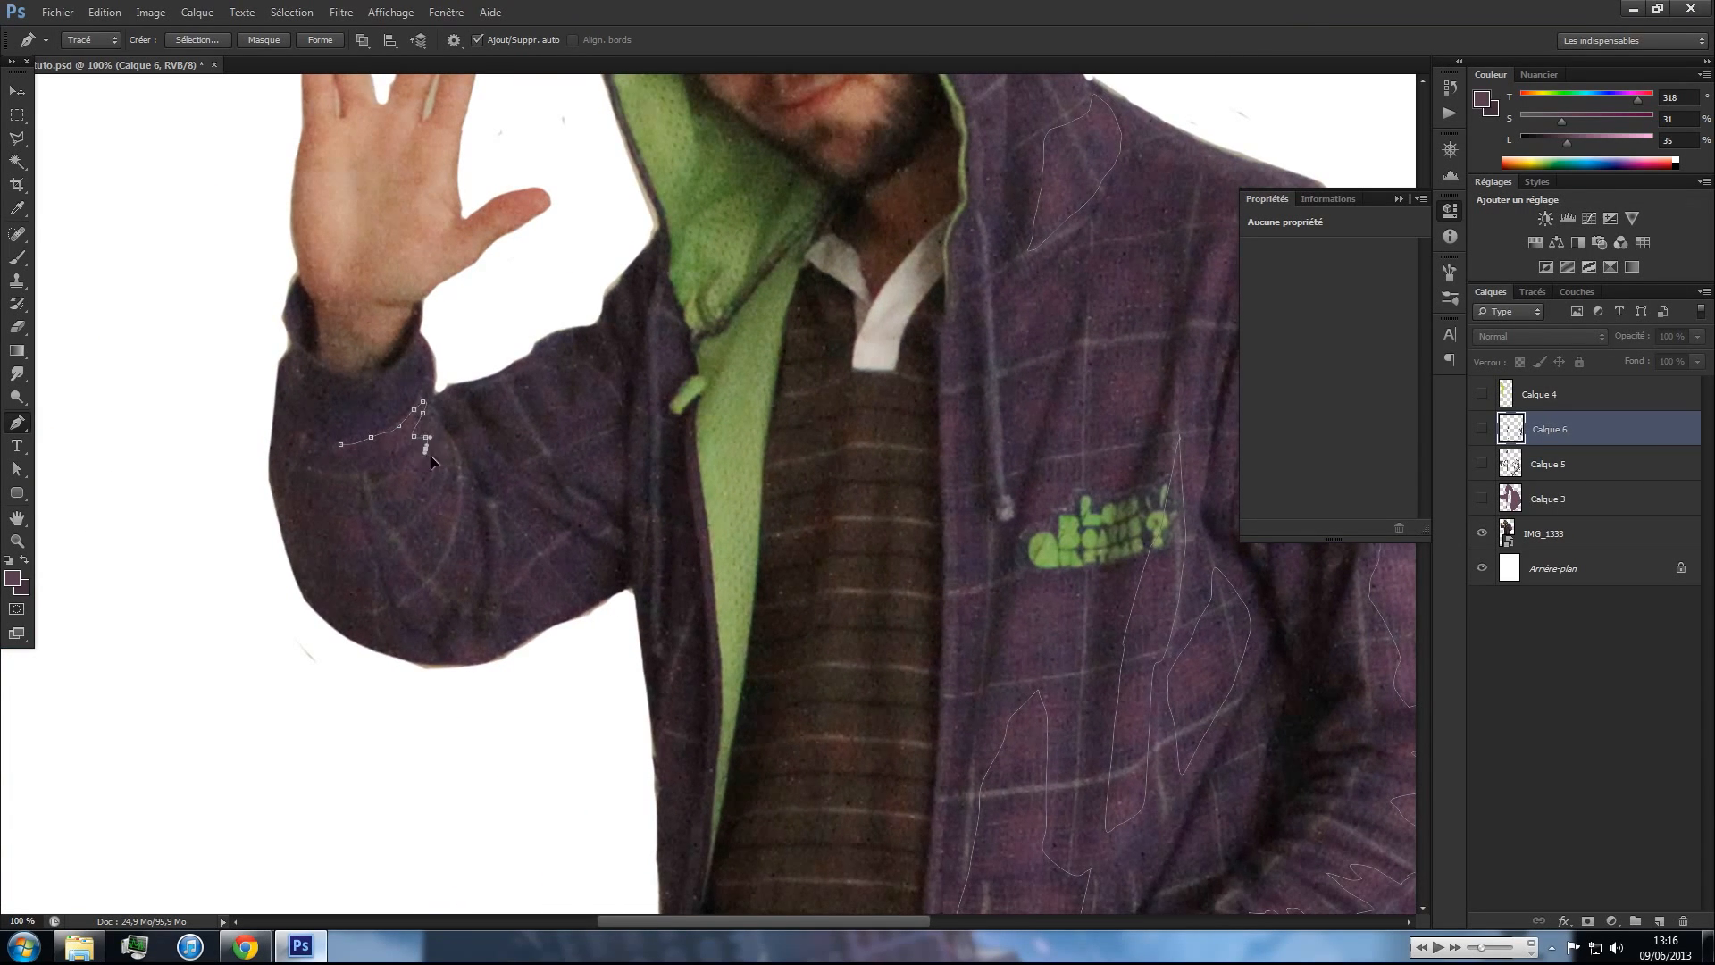
pyautogui.moveTo(458, 512); pyautogui.dragTo(471, 519)
pyautogui.click(471, 589)
pyautogui.click(459, 577)
pyautogui.click(446, 582)
pyautogui.click(432, 590)
pyautogui.moveTo(409, 591); pyautogui.dragTo(405, 580)
pyautogui.click(382, 471)
pyautogui.click(390, 456)
pyautogui.click(381, 451)
pyautogui.click(363, 453)
pyautogui.moveTo(348, 455); pyautogui.dragTo(338, 449)
# - Load the PULL_ombre2 path as a new selection with a radius of 1 pixel
pyautogui.press('z')
pyautogui.keyDown('alt'); pyautogui.click(980, 438); pyautogui.keyUp('alt')
pyautogui.keyDown('alt'); pyautogui.click(981, 438); pyautogui.keyUp('alt')
pyautogui.keyDown('alt'); pyautogui.click(982, 438); pyautogui.keyUp('alt')
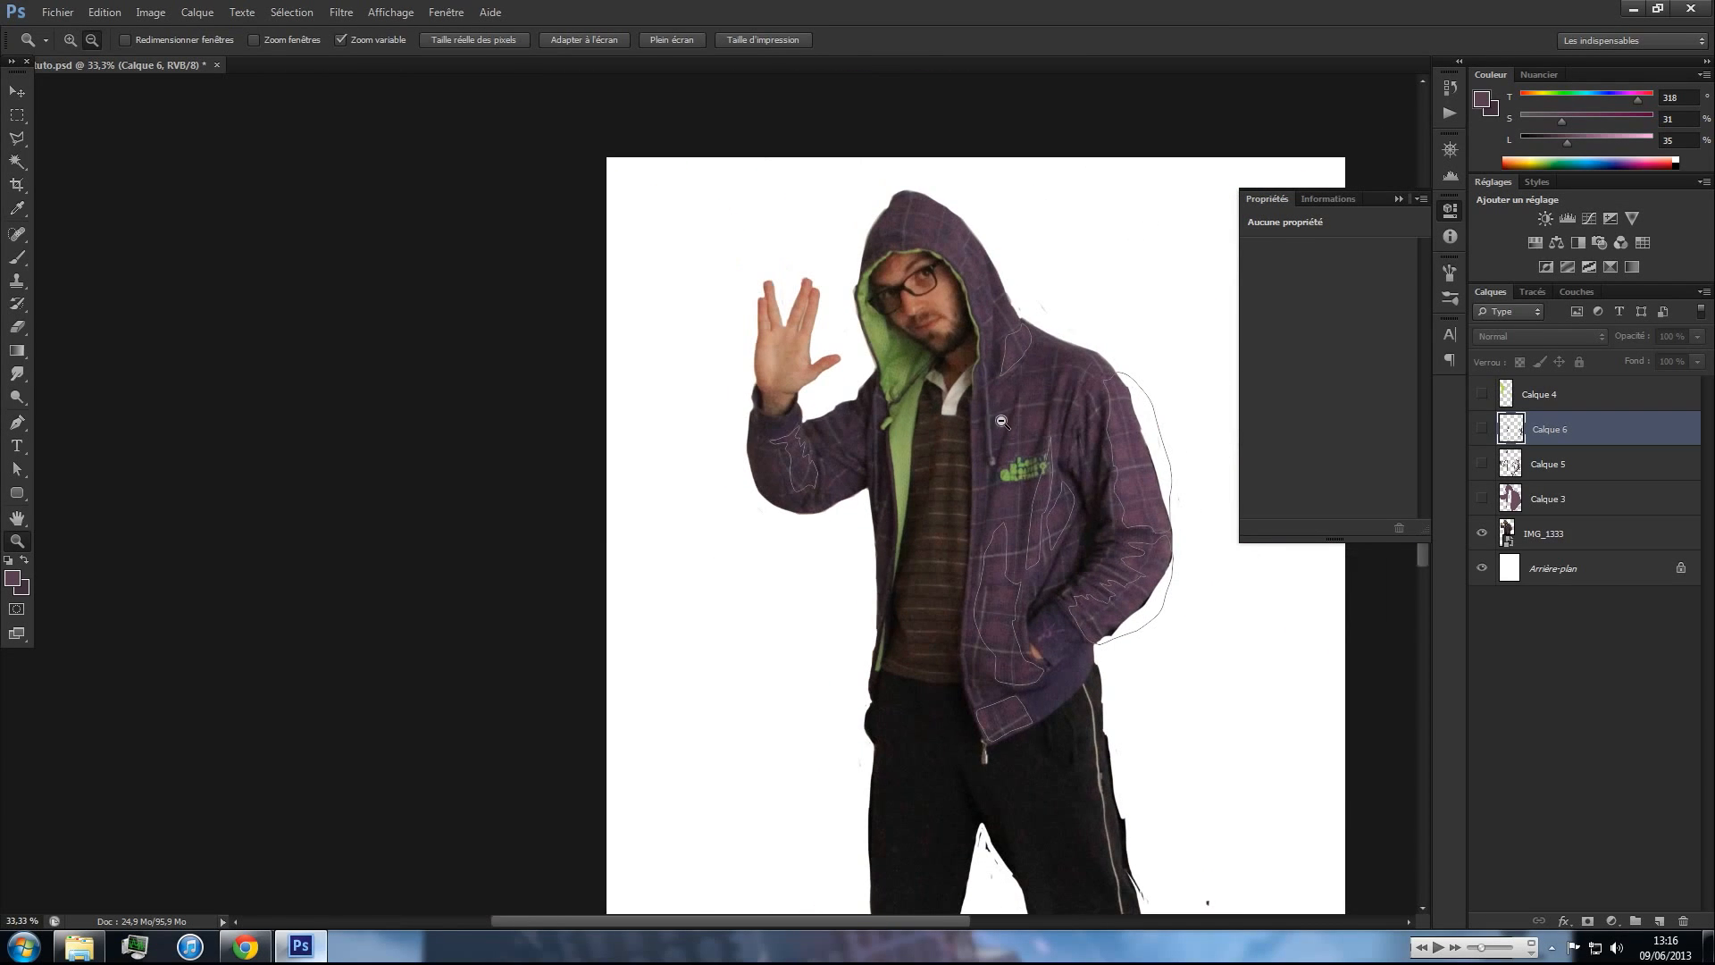
pyautogui.click(1532, 292)
pyautogui.rightClick(1481, 447)
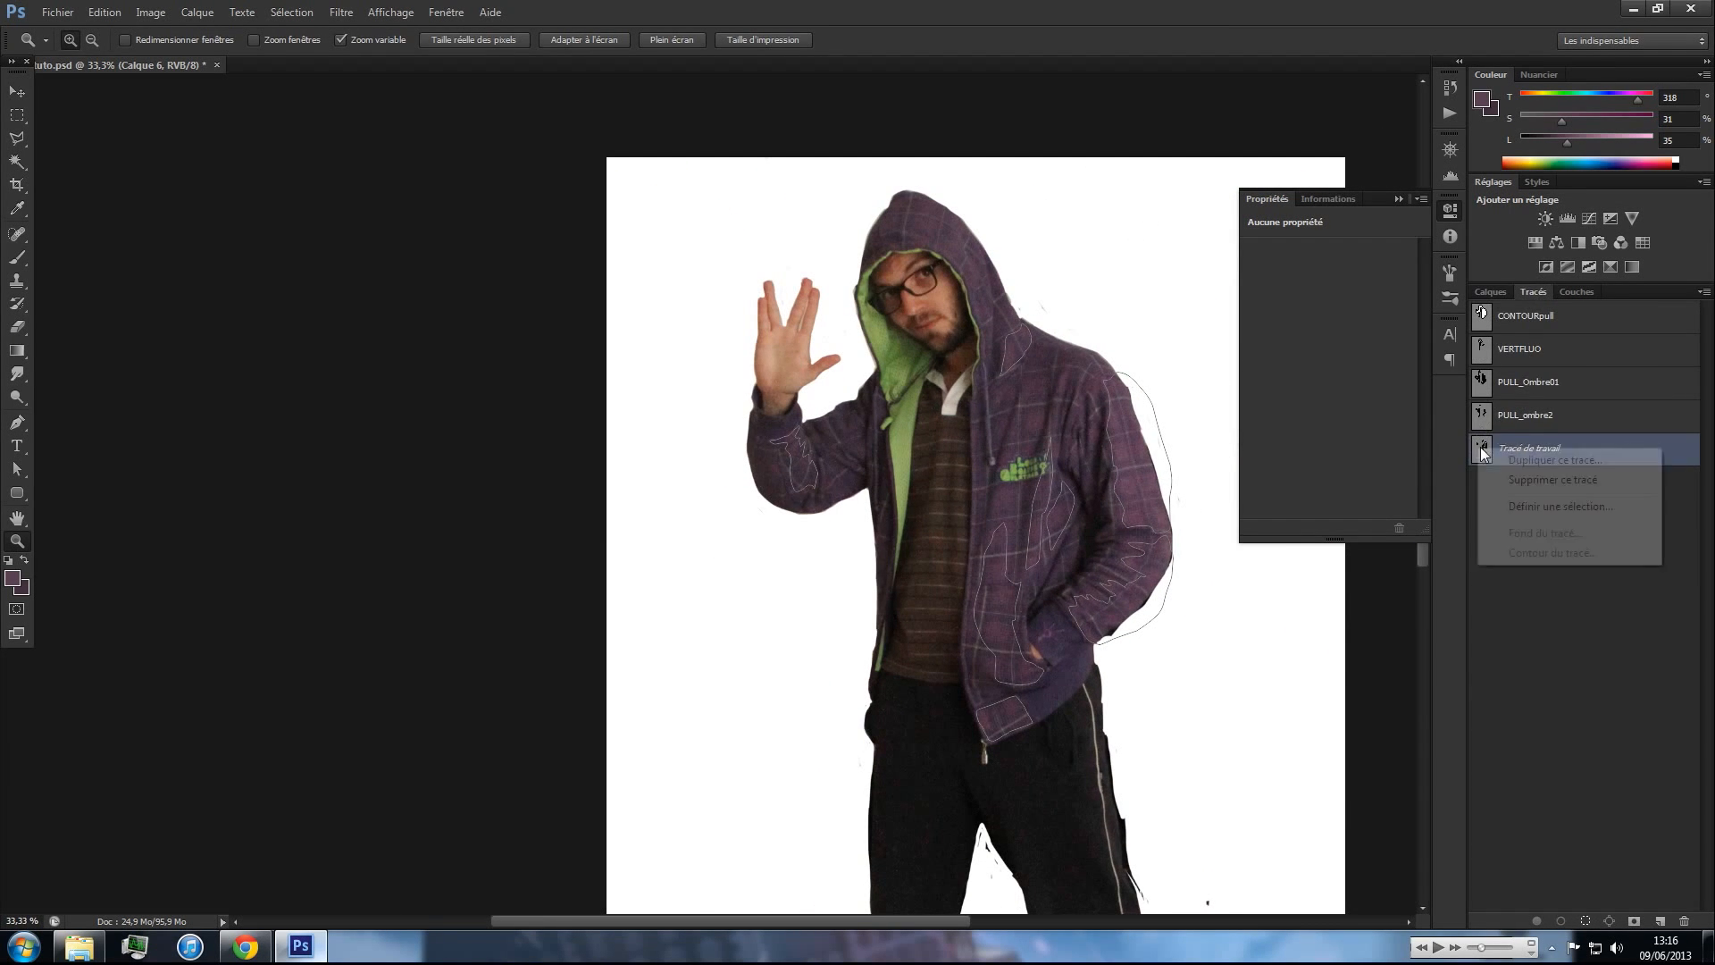
pyautogui.click(1535, 506)
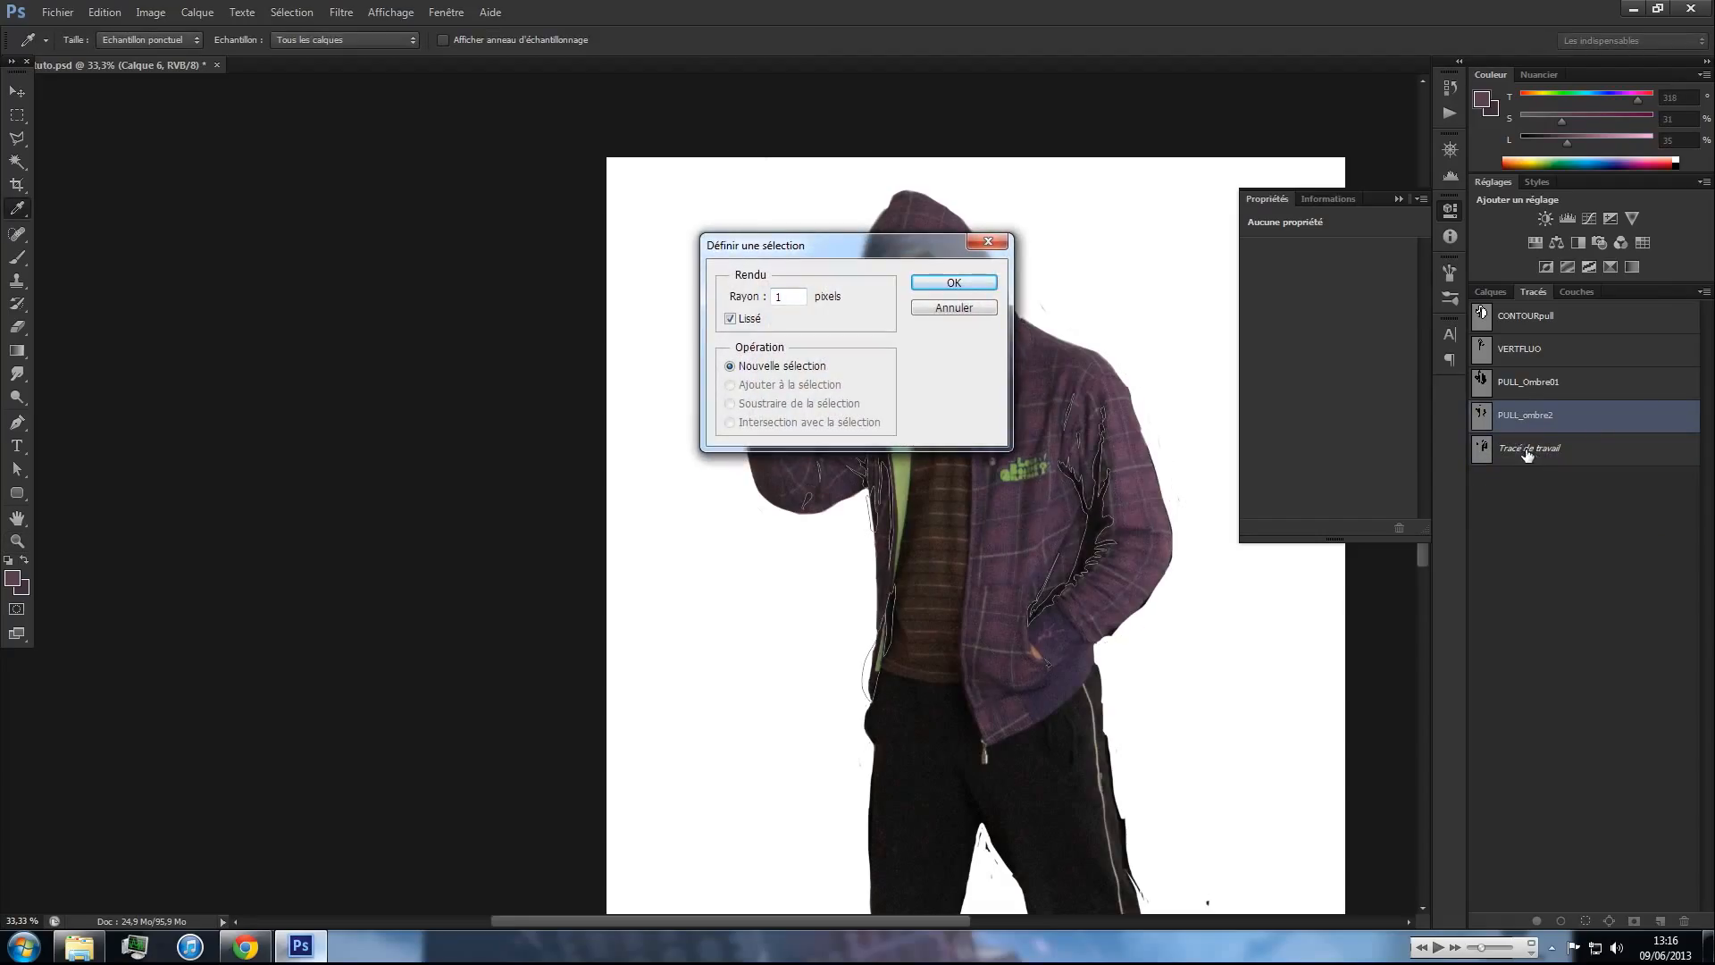
pyautogui.click(952, 282)
pyautogui.press('z')
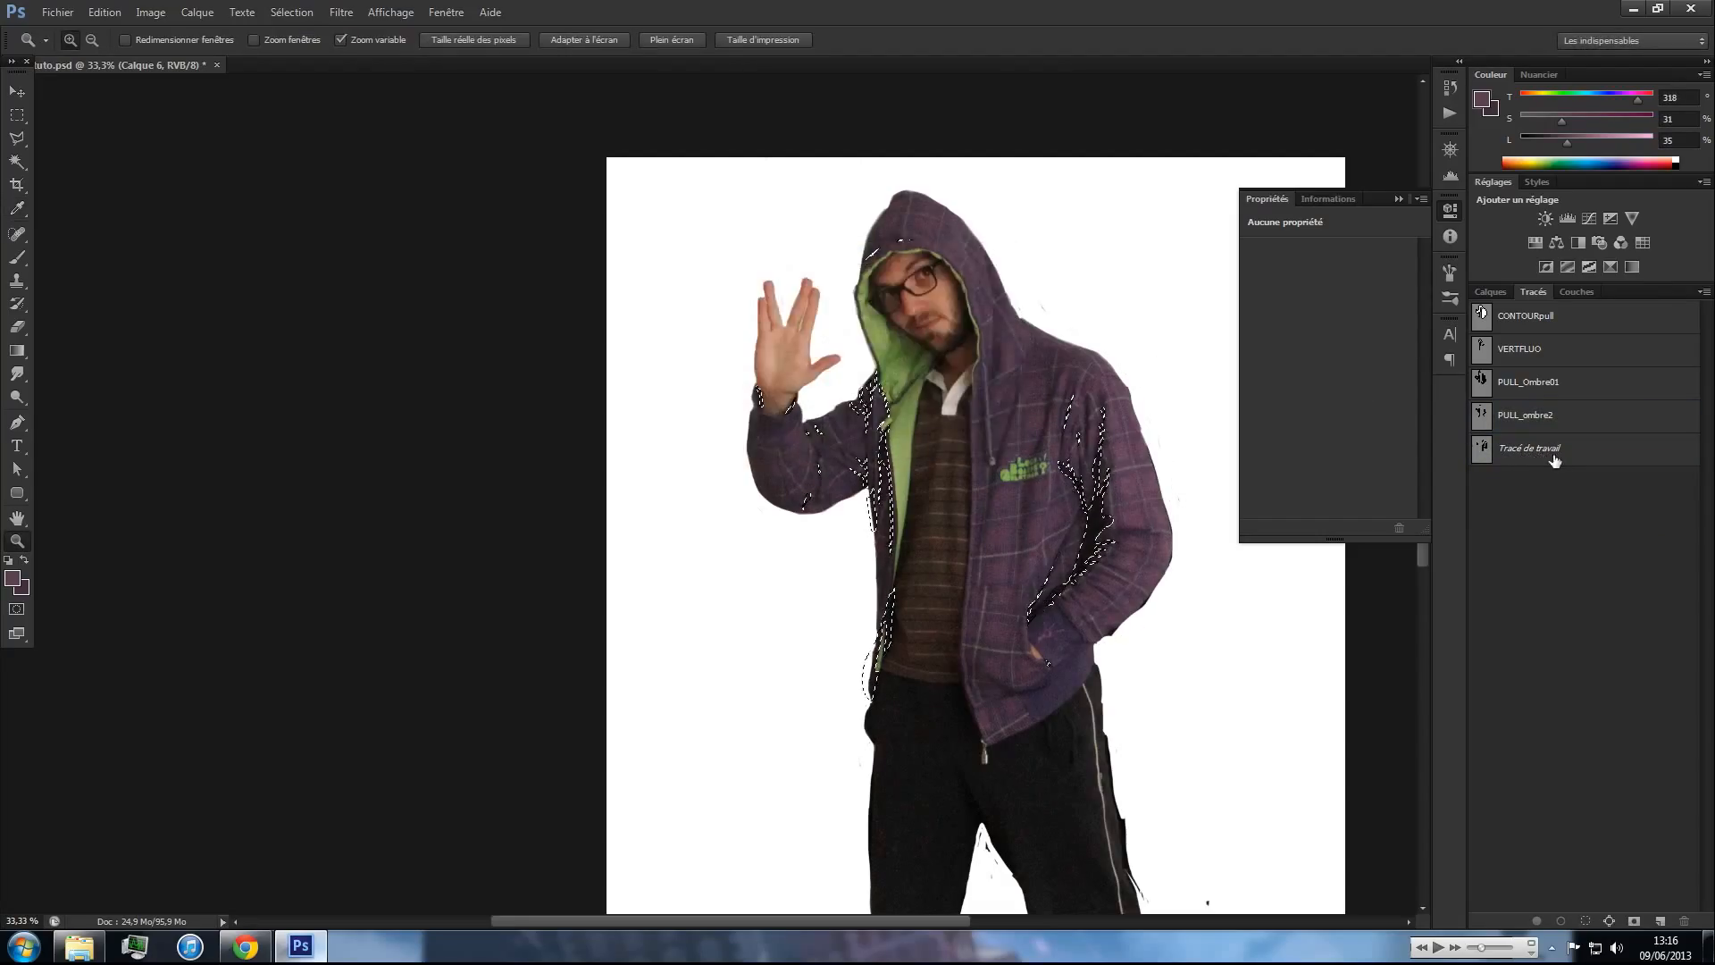
# - Save the work path of highlight outlines under the name PUYLL_clair01
pyautogui.click(1550, 454)
pyautogui.doubleClick(1550, 454)
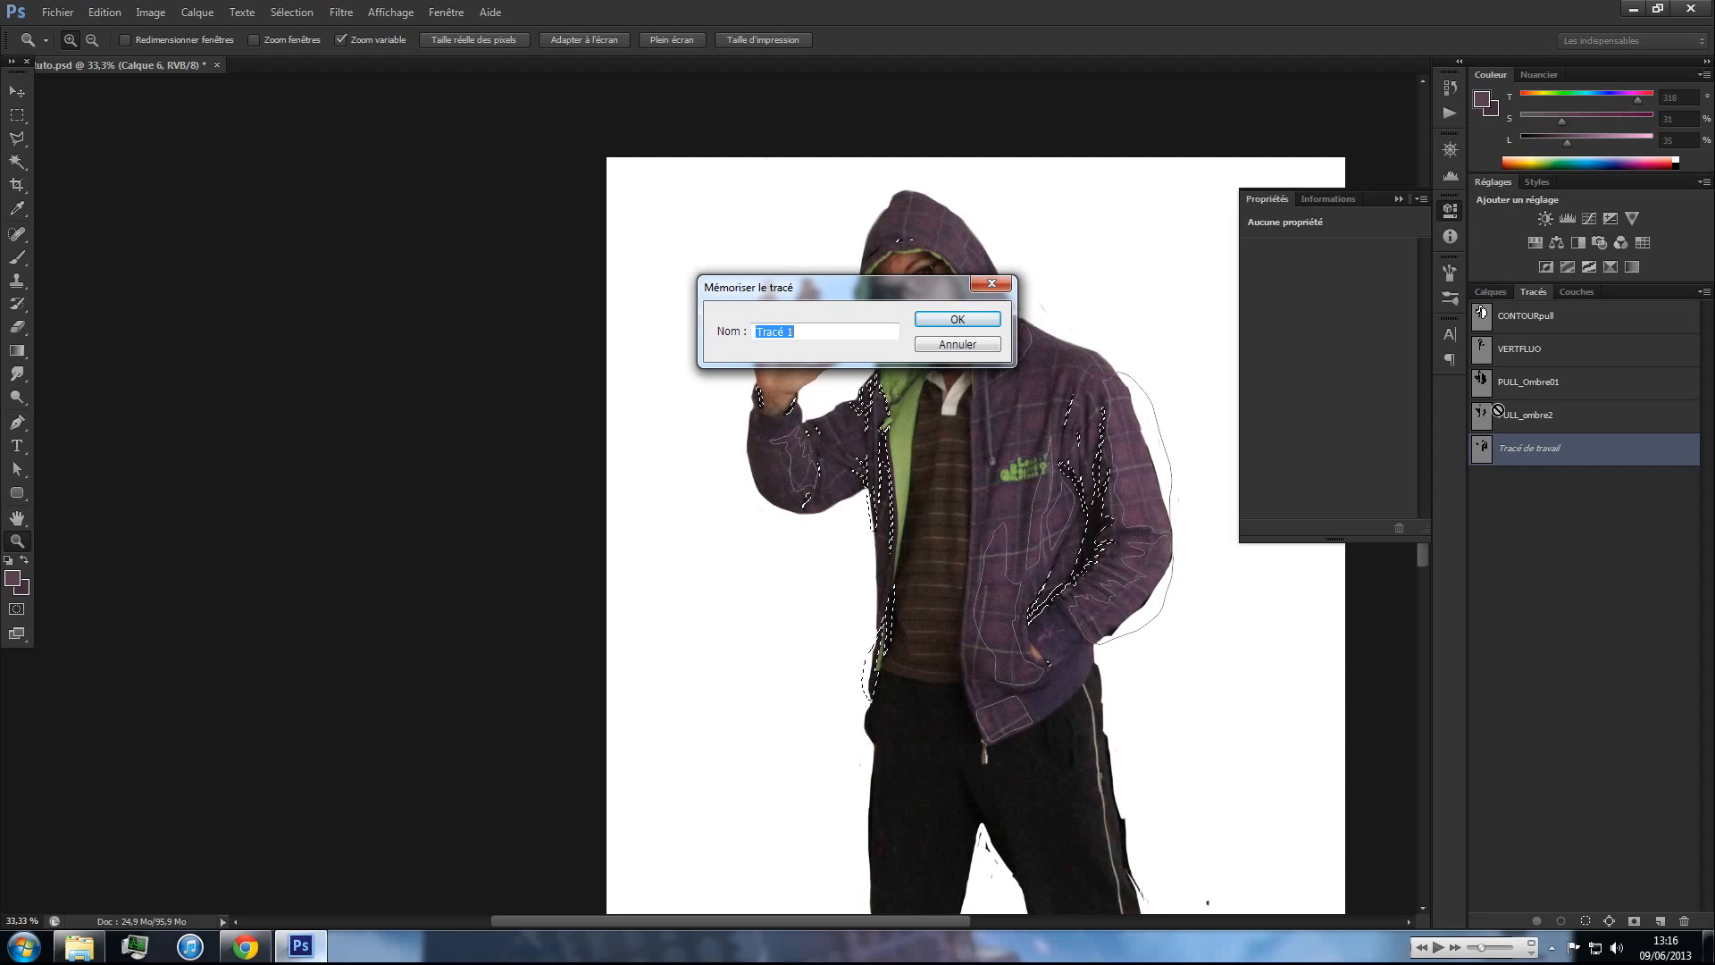
pyautogui.write('PUYLL_clair01')
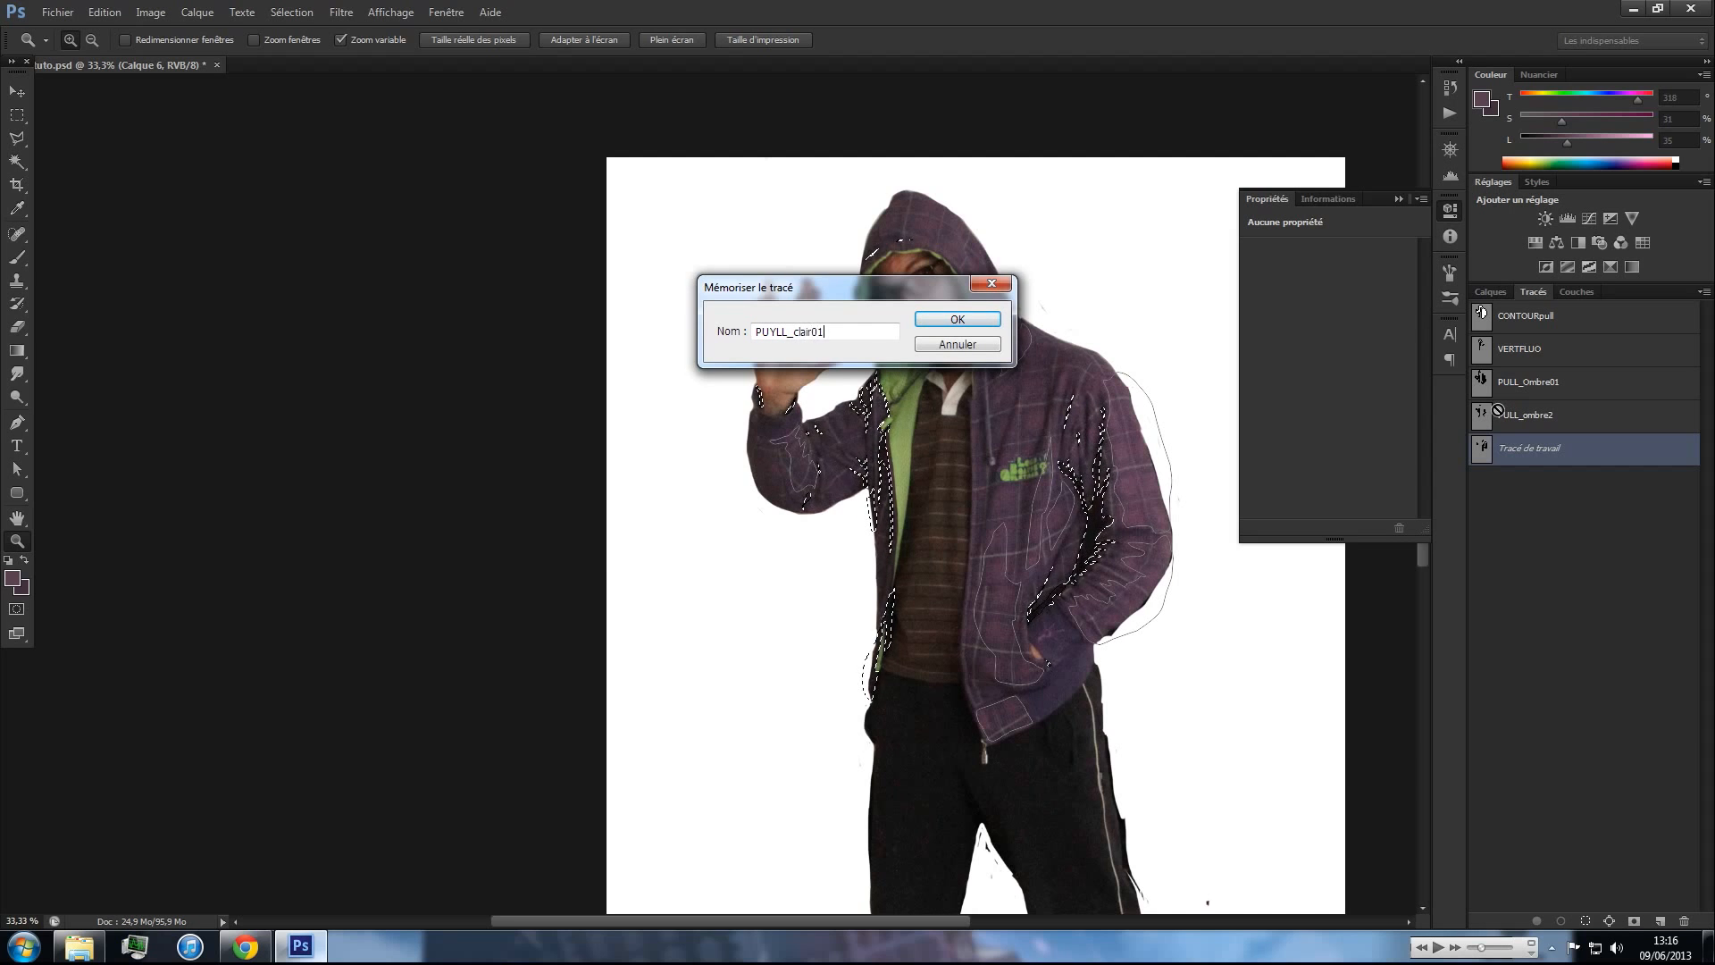
pyautogui.press('Return')
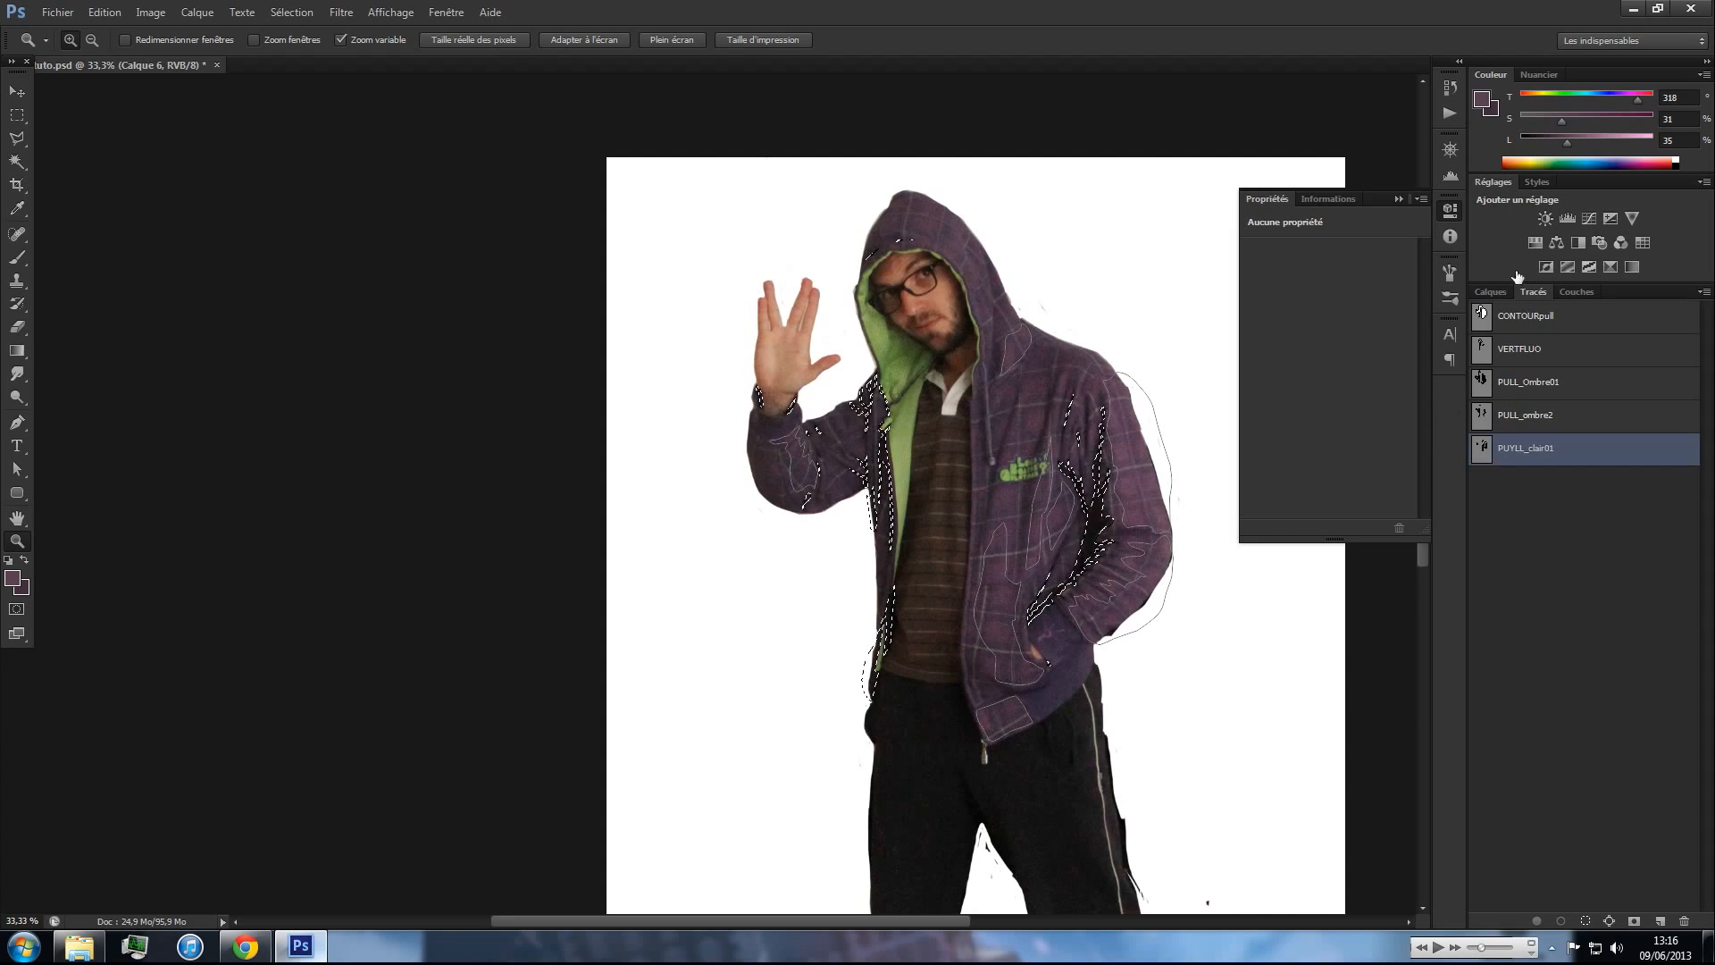
# - Create a new layer above Calque 6 and show the Calque 6, Calque 5 and Calque 3 layers
pyautogui.click(1494, 287)
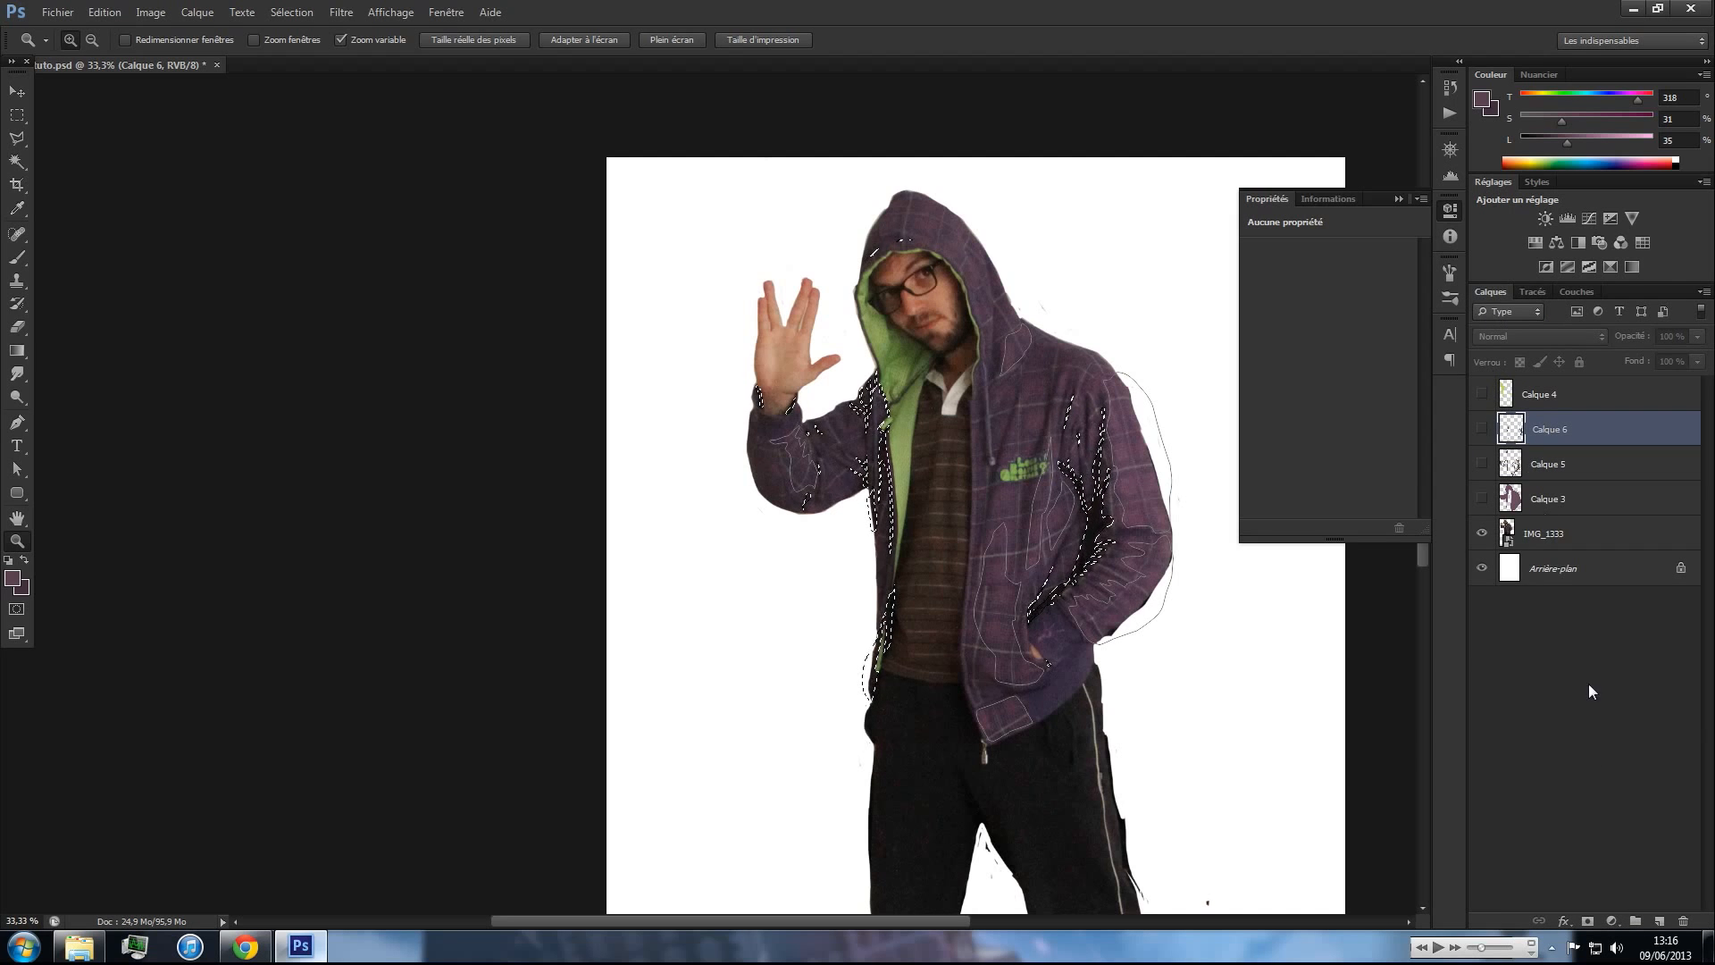
pyautogui.click(1660, 920)
pyautogui.click(1482, 463)
pyautogui.click(1482, 499)
pyautogui.click(1482, 533)
# - Lighten the foreground purple to a luminosity of 44 and brush it over the pocketed arm's sleeve on Calque 7
pyautogui.press('b')
pyautogui.click(1578, 142)
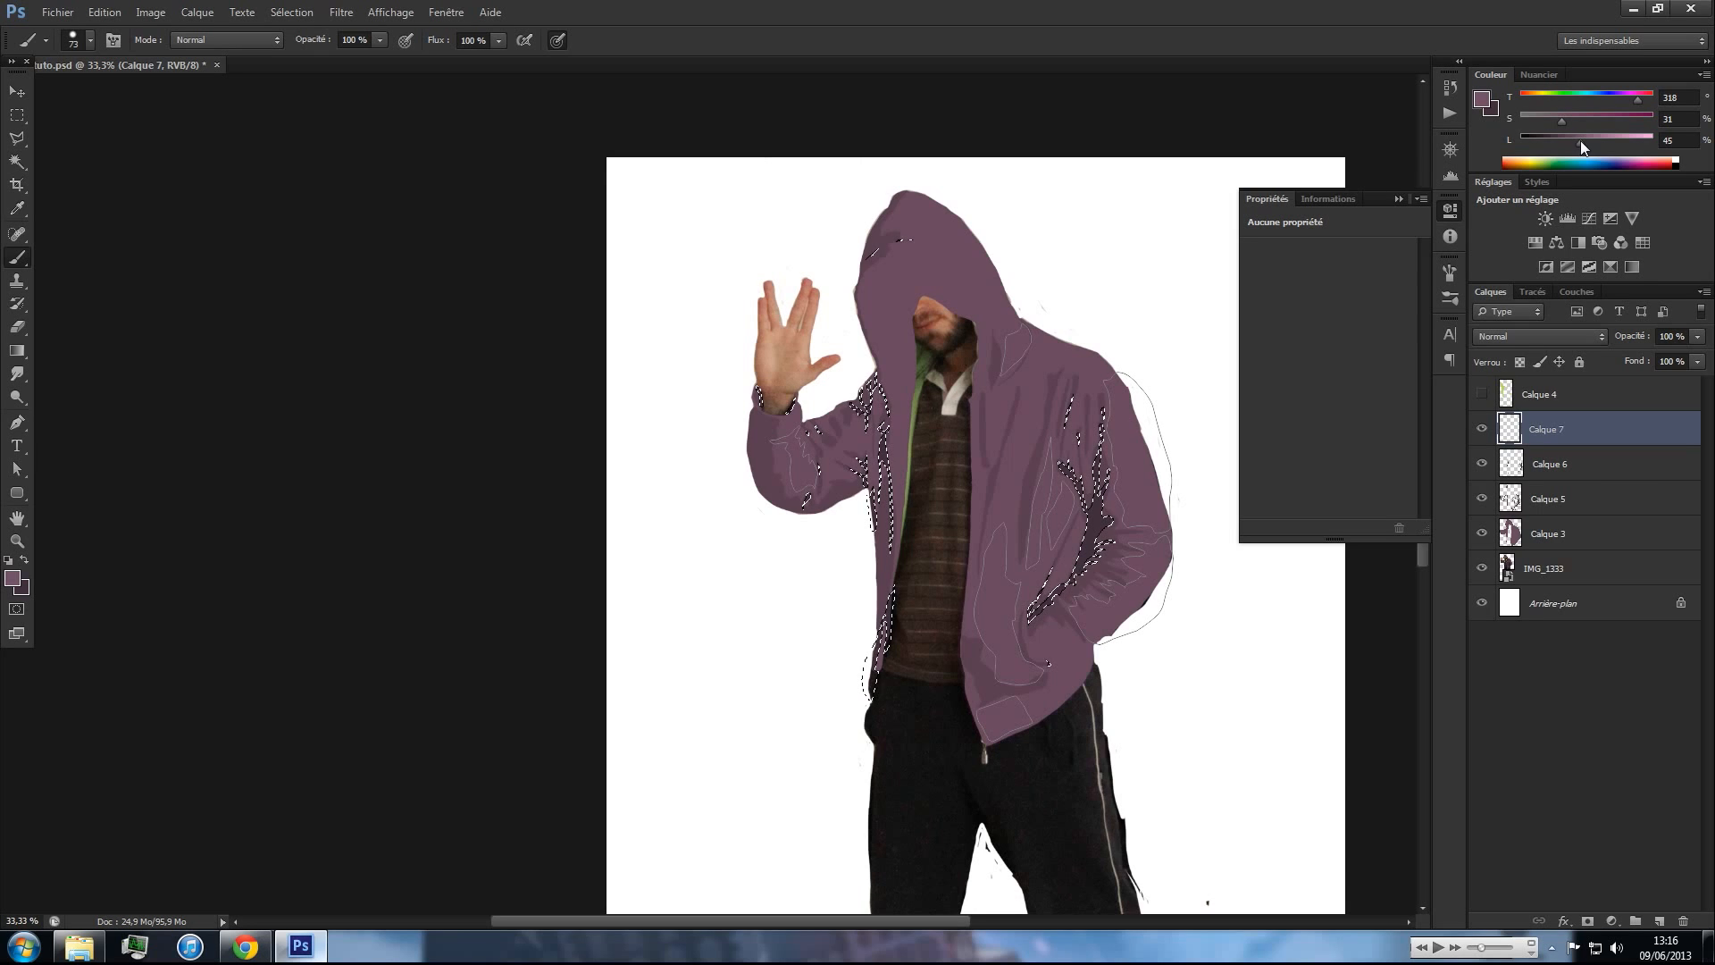
pyautogui.moveTo(1138, 451)
pyautogui.mouseDown()
pyautogui.moveTo(1123, 424)
pyautogui.moveTo(1157, 467)
pyautogui.mouseUp()
pyautogui.moveTo(1136, 482); pyautogui.dragTo(1179, 485)
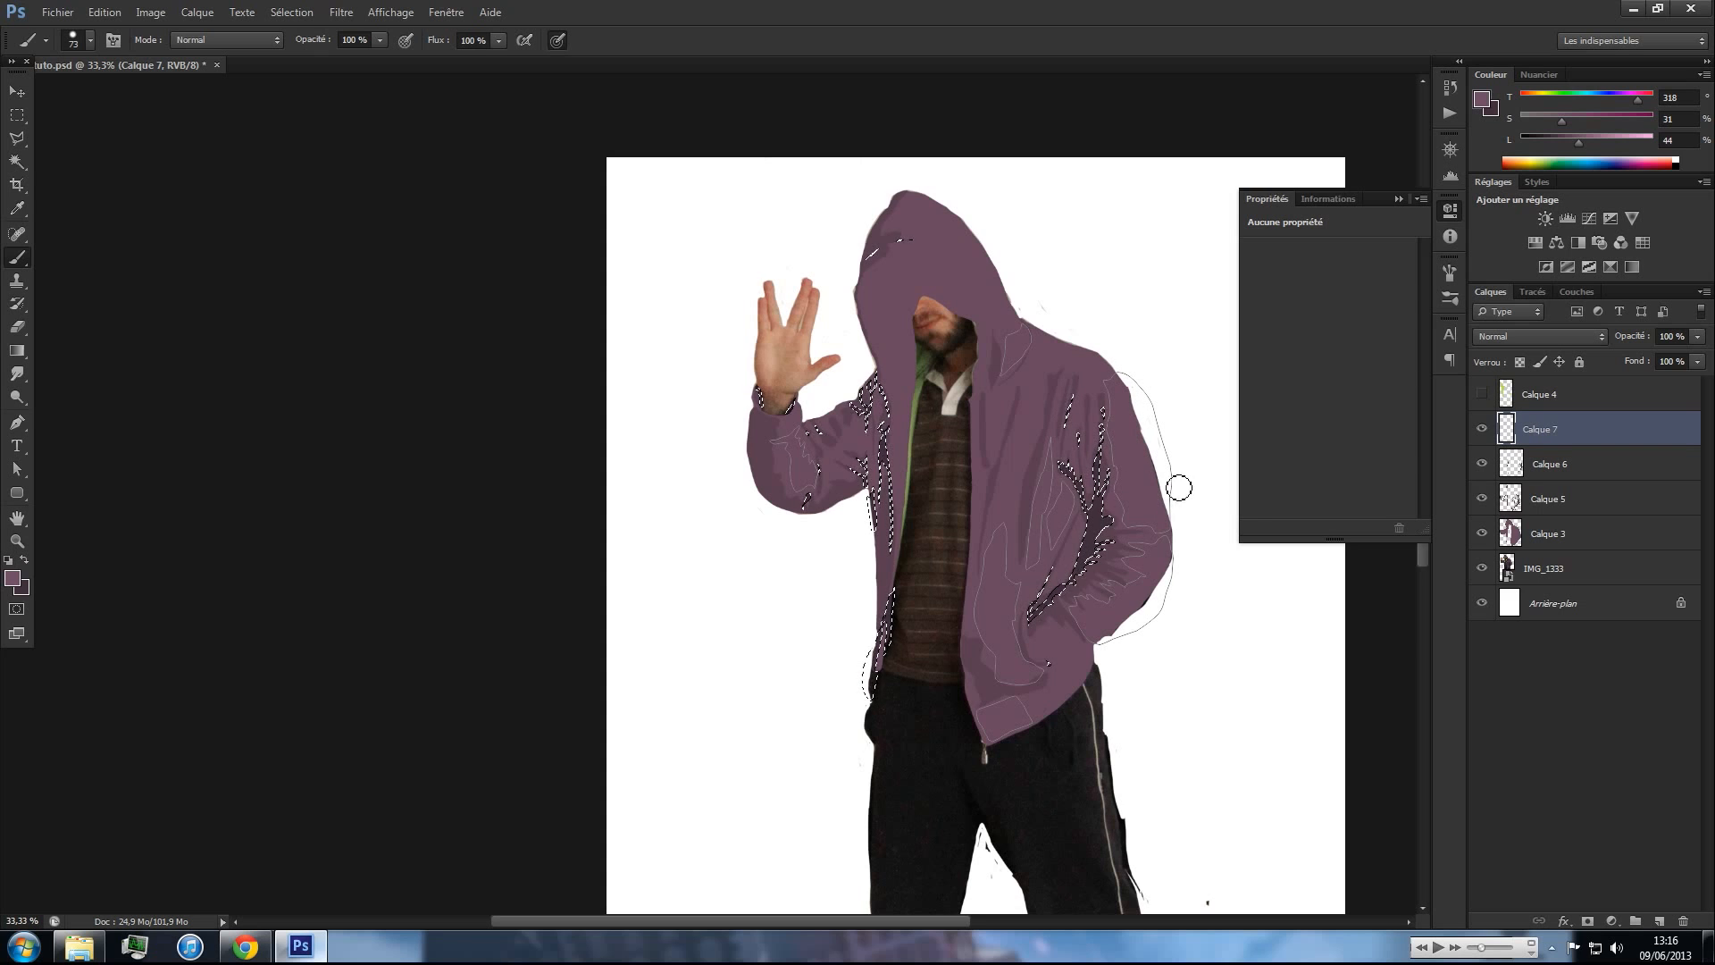
pyautogui.moveTo(1101, 527); pyautogui.dragTo(1129, 547)
# - Load the PUYLL_clair01 path as a new selection and return to the Calque 7 layer
pyautogui.click(1531, 293)
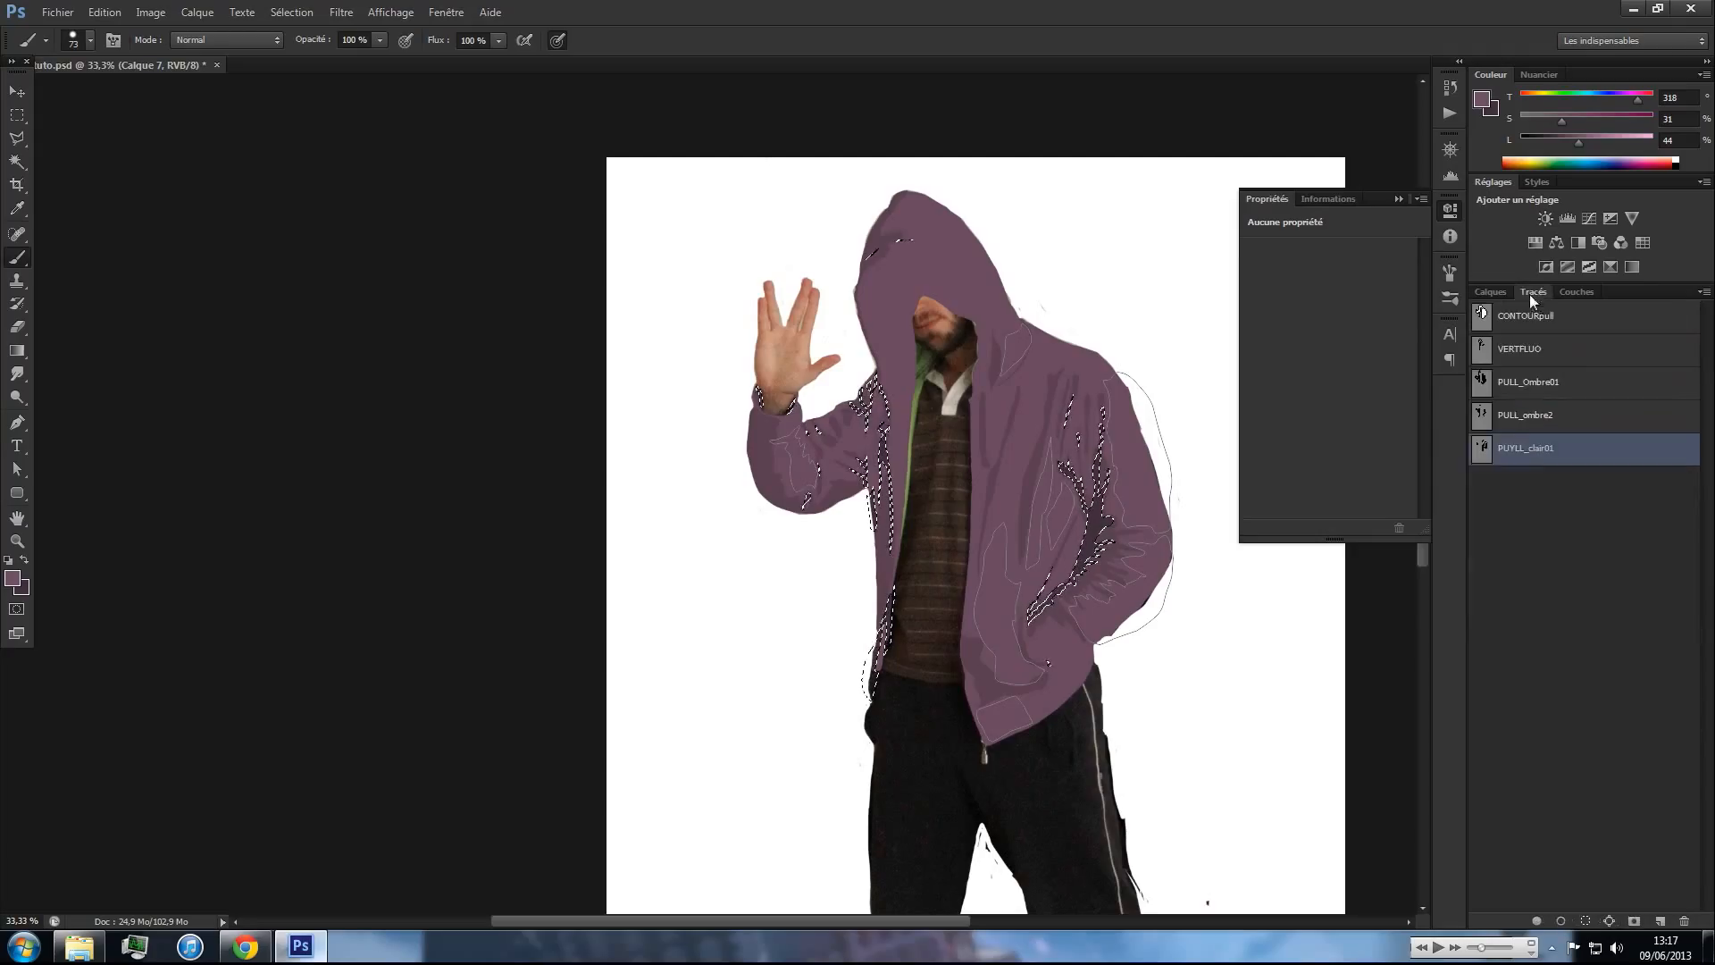
pyautogui.keyDown('ctrl'); pyautogui.click(1479, 452); pyautogui.keyUp('ctrl')
pyautogui.rightClick(1480, 453)
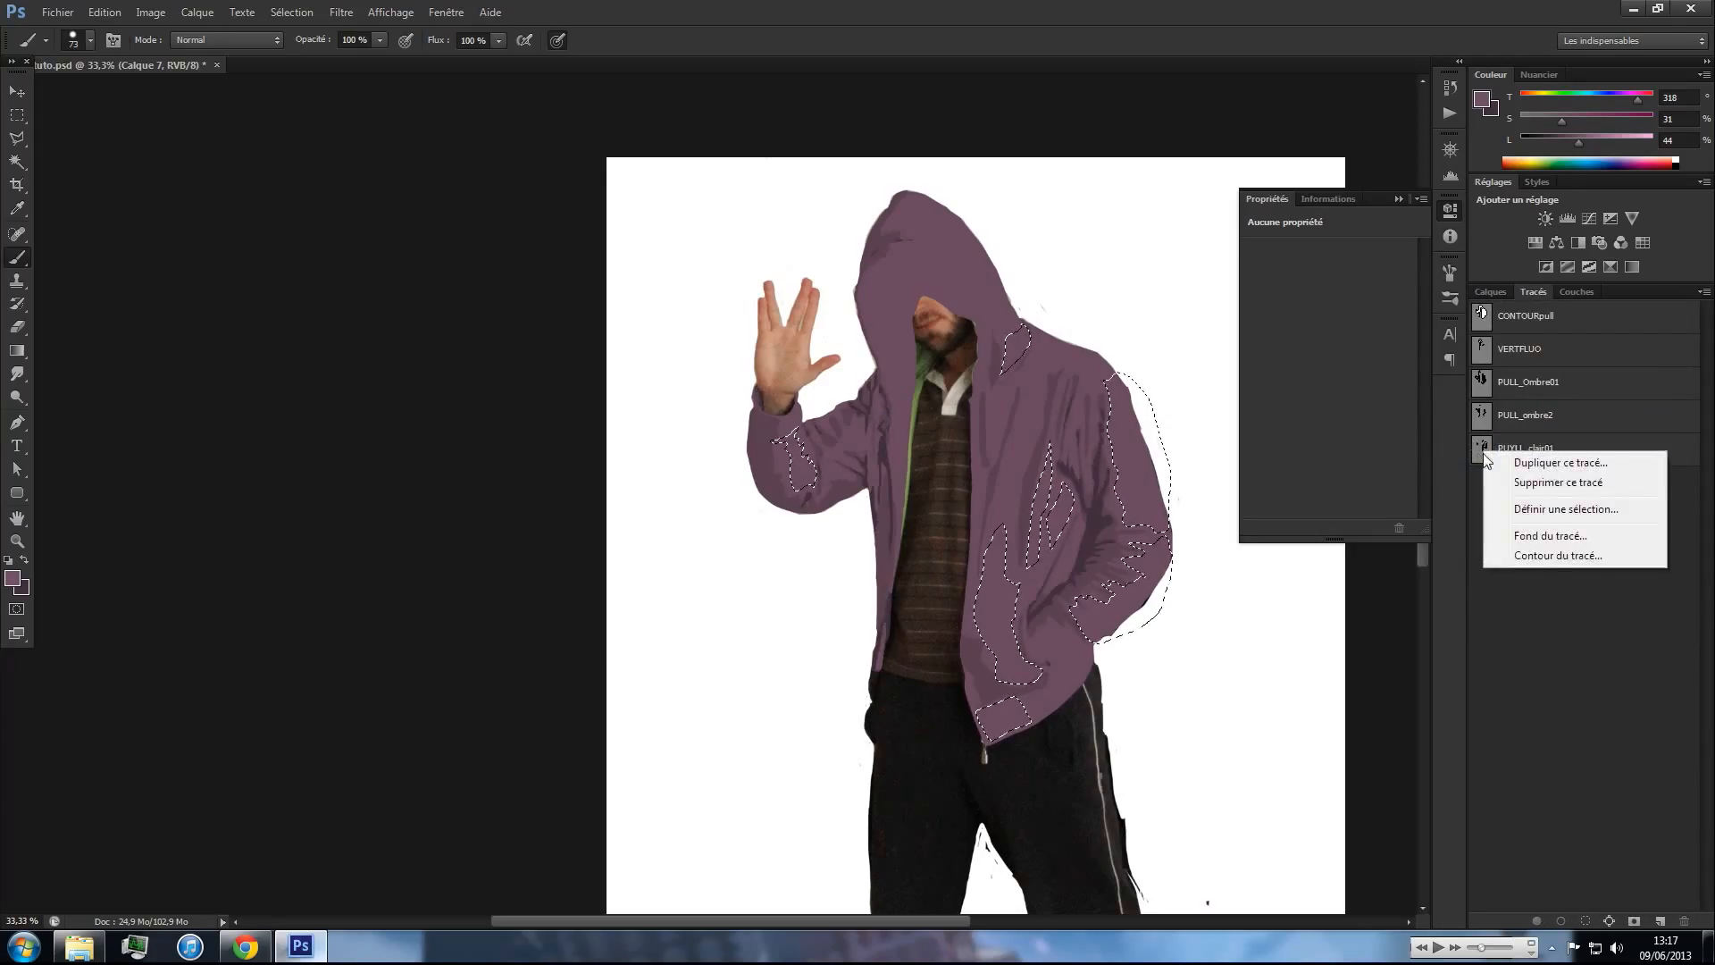
pyautogui.click(1531, 506)
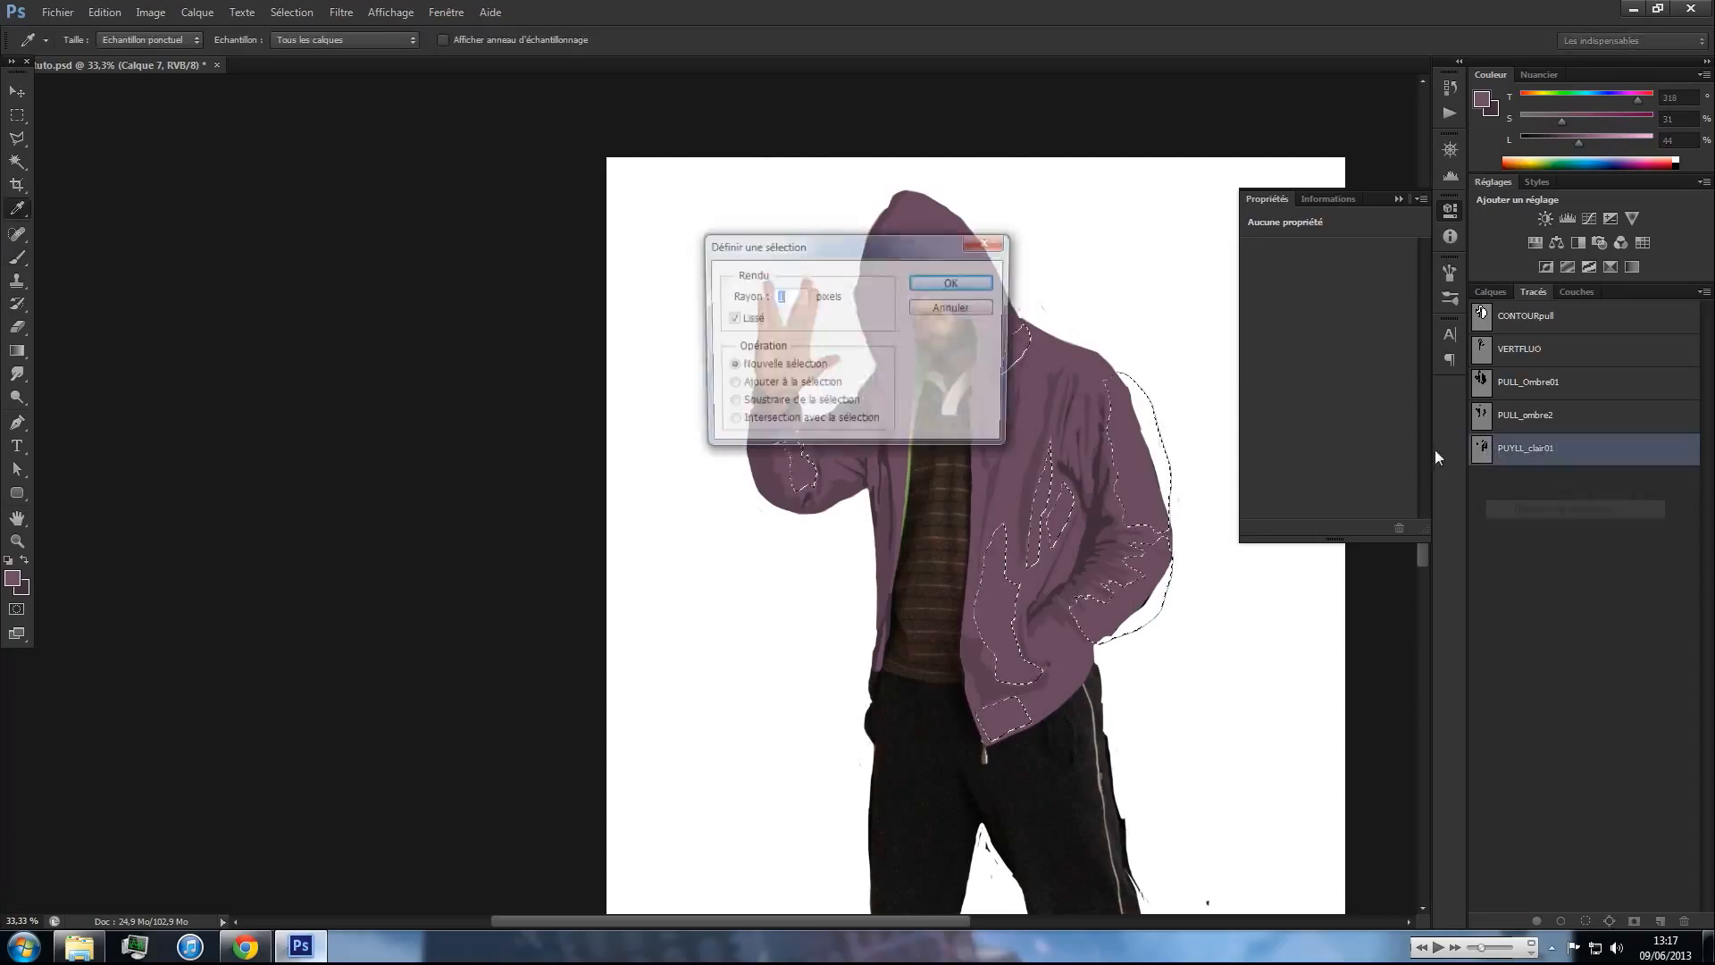
pyautogui.click(950, 282)
pyautogui.press('b')
pyautogui.click(1489, 292)
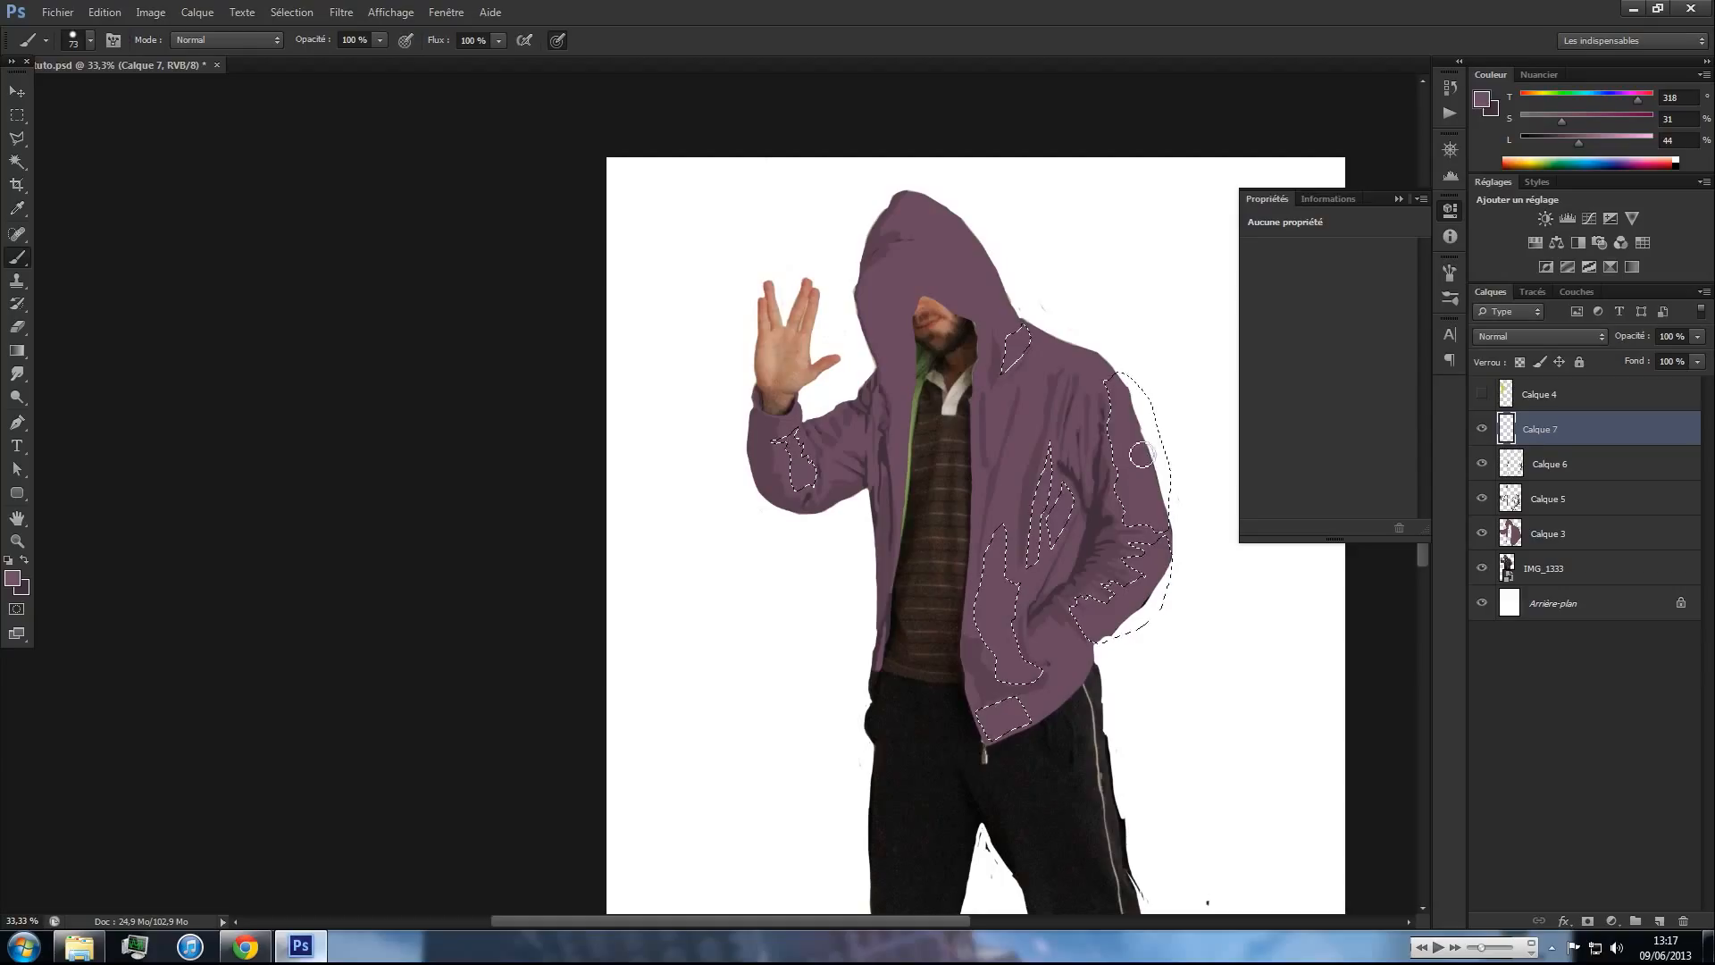
# - Fill the selected highlight shapes on Calque 7 with the lighter purple, swapping it to the background colour, and deselect
pyautogui.moveTo(1119, 400)
pyautogui.mouseDown()
pyautogui.moveTo(1163, 442)
pyautogui.moveTo(1139, 612)
pyautogui.mouseUp()
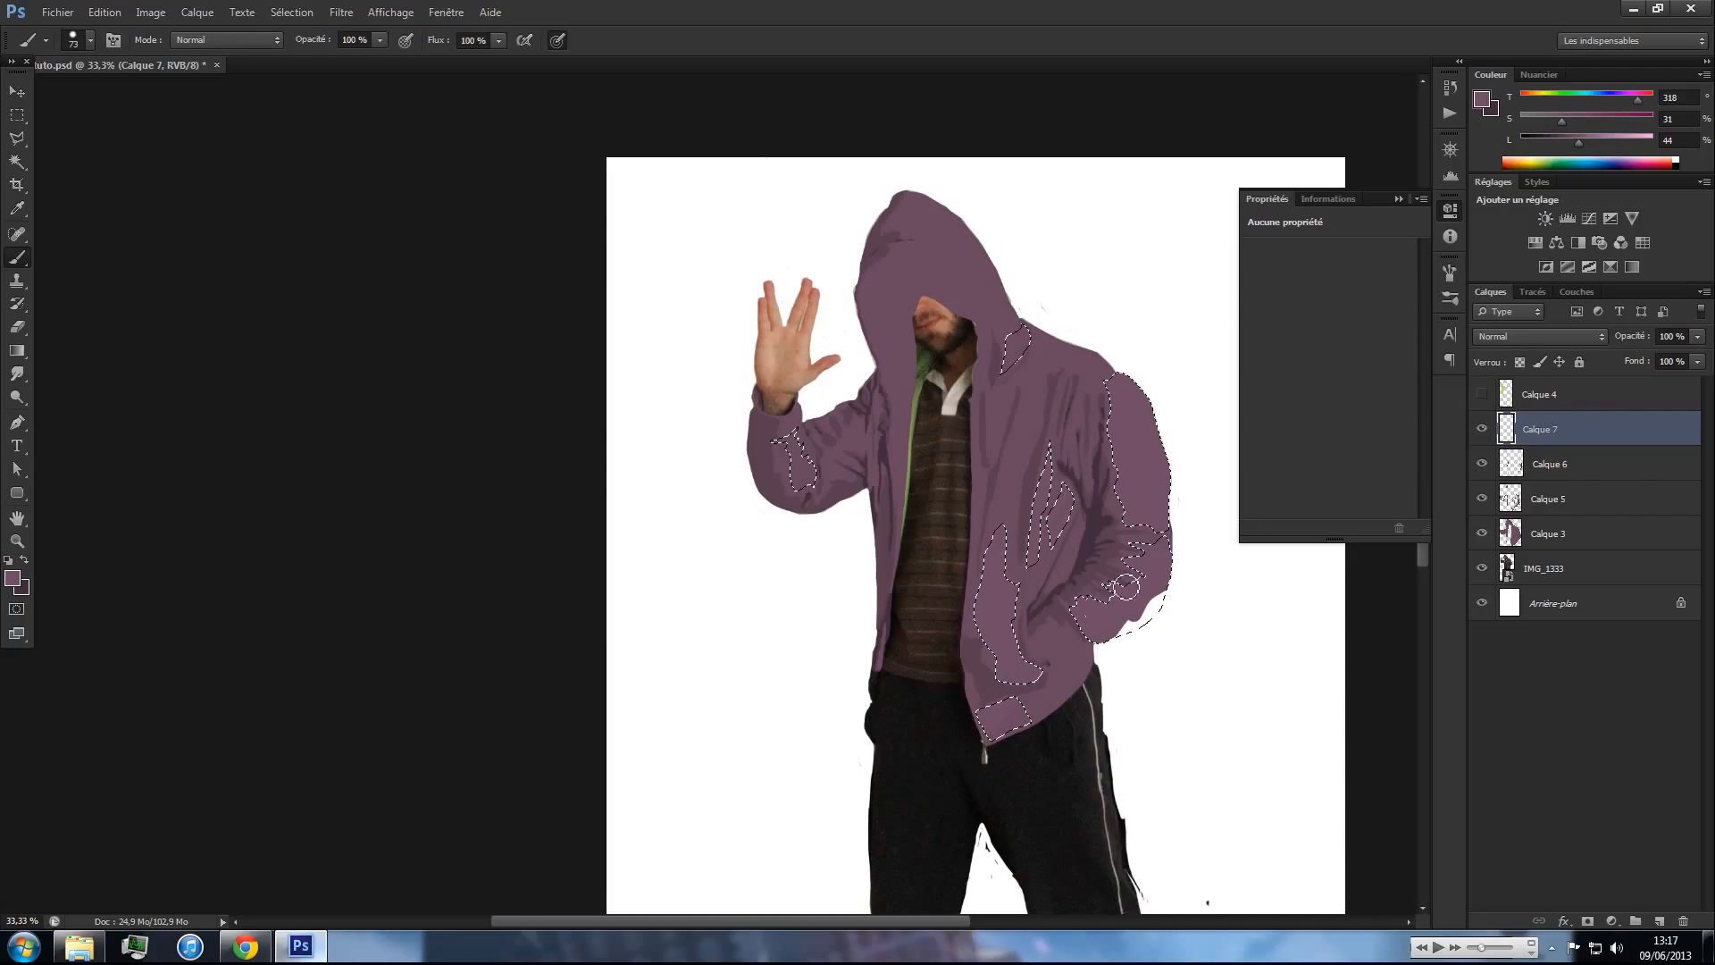
pyautogui.press('x')
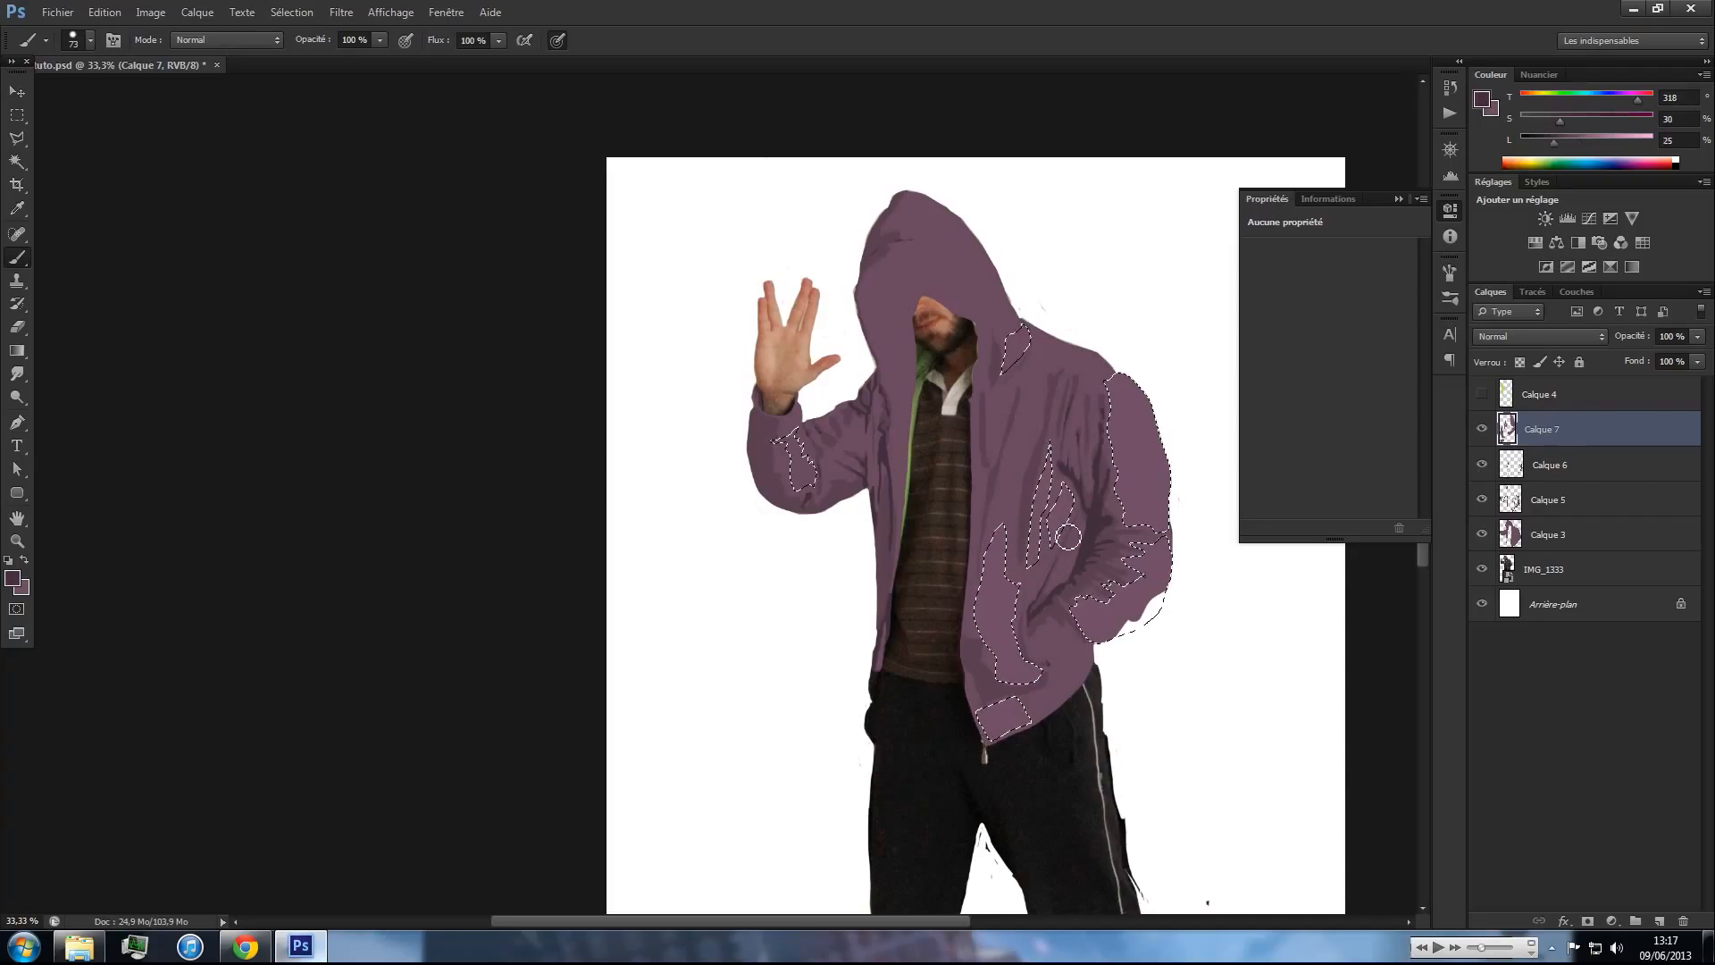
pyautogui.hotkey('ctrl', 'BackSpace')
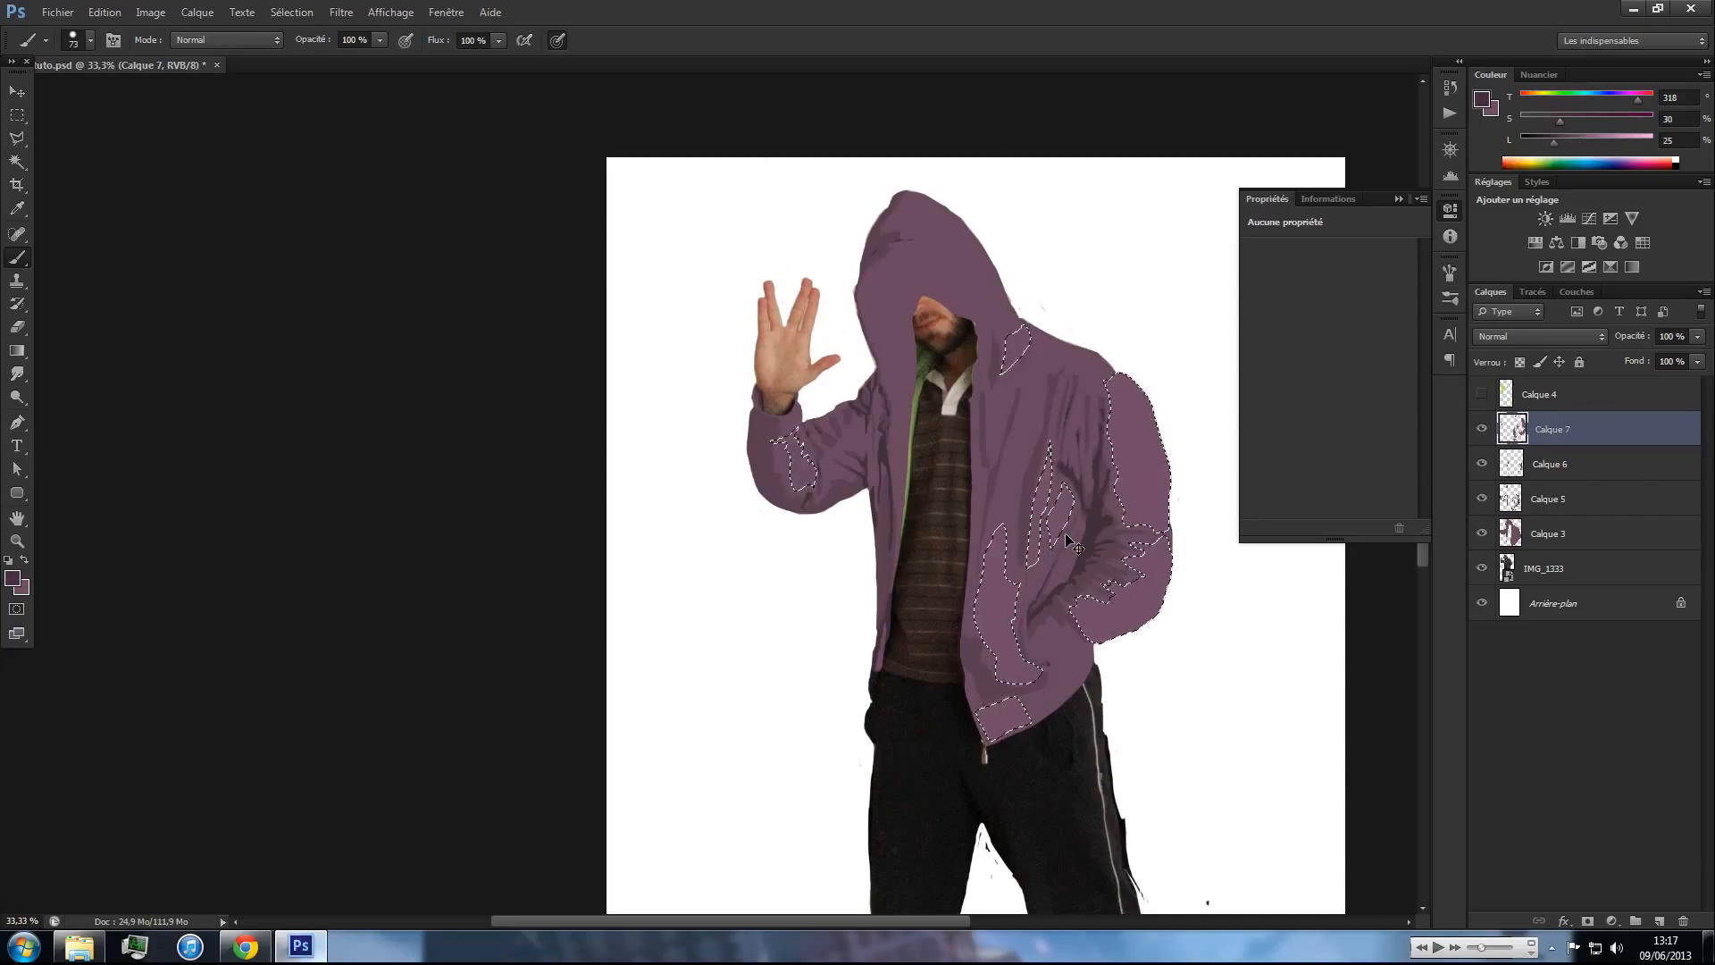
pyautogui.hotkey('ctrl', 'd')
pyautogui.press('v')
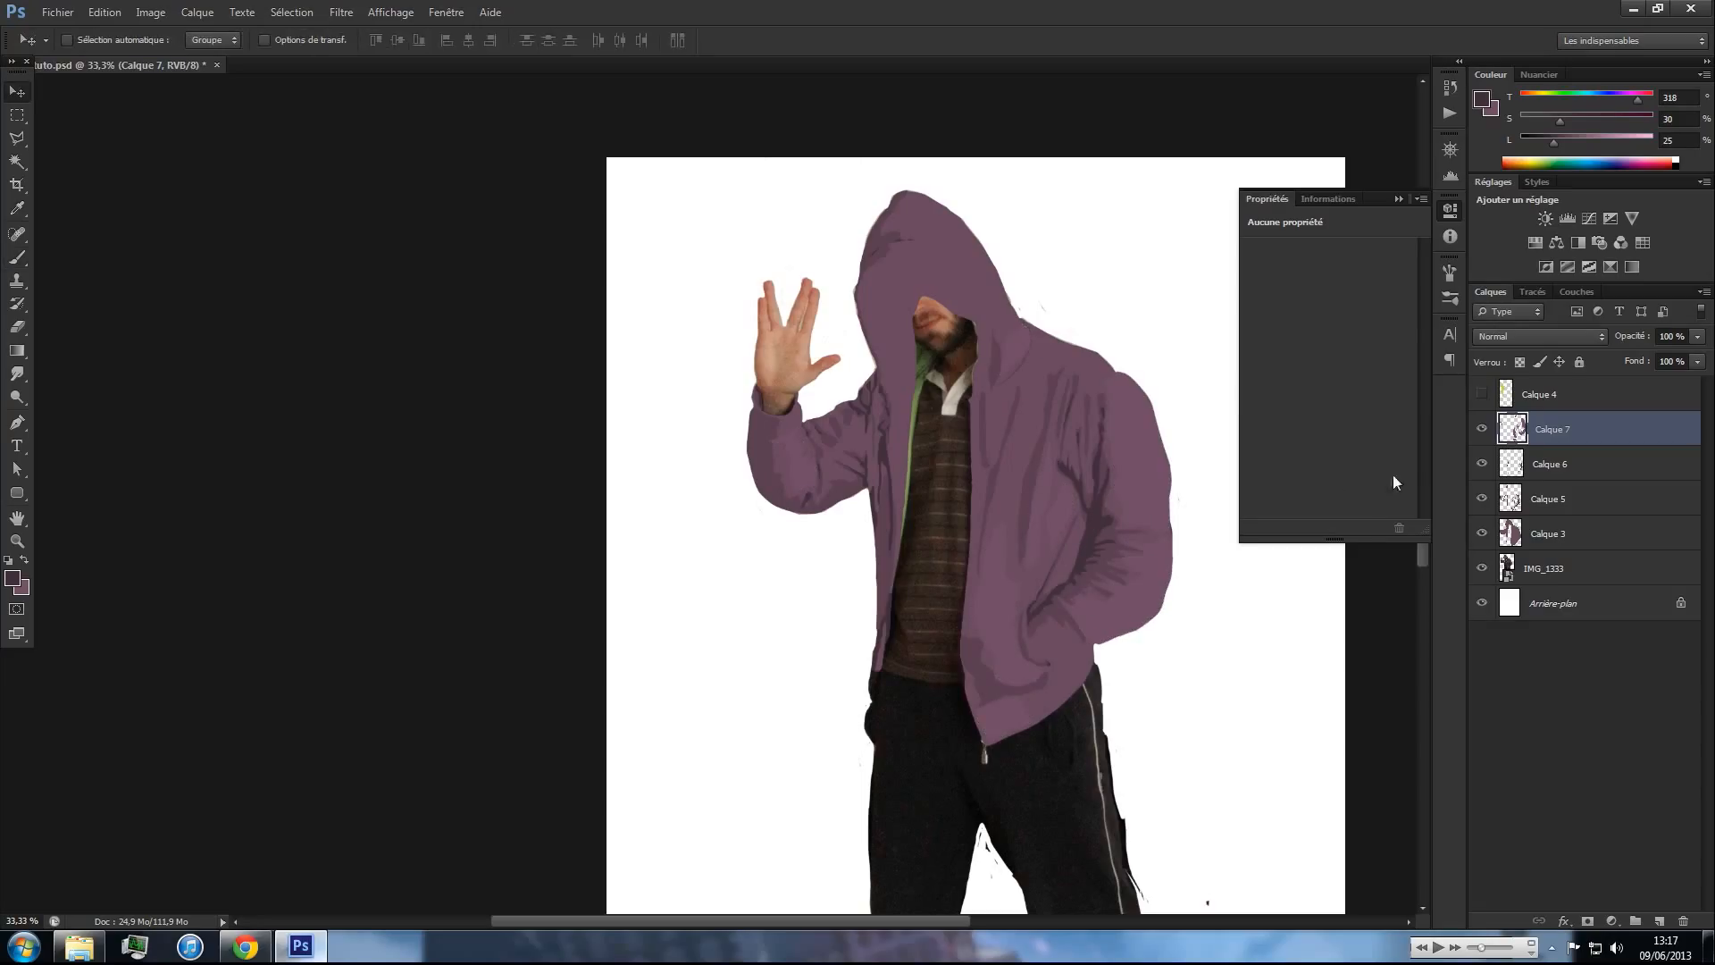
# - Delete the Calque 7 highlight areas that spill outside the jacket, using the inverted outline of Calque 3, and deselect
pyautogui.keyDown('ctrl'); pyautogui.click(1511, 532); pyautogui.keyUp('ctrl')
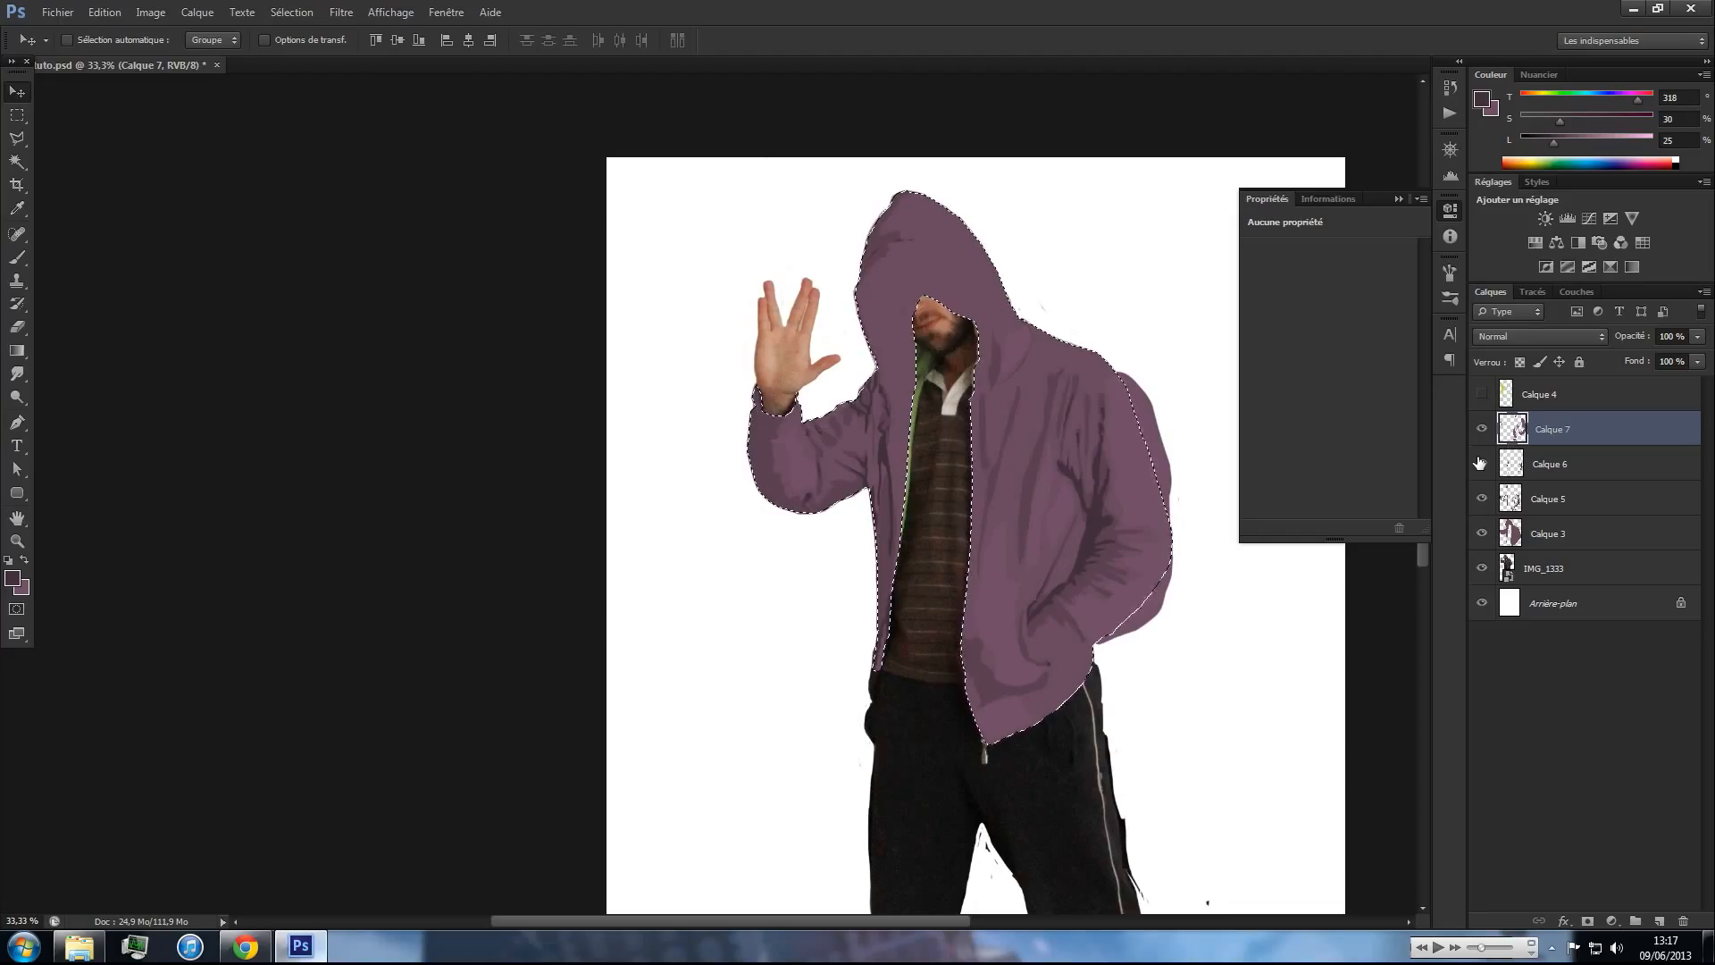
pyautogui.hotkey('ctrl', 'shift', 'i')
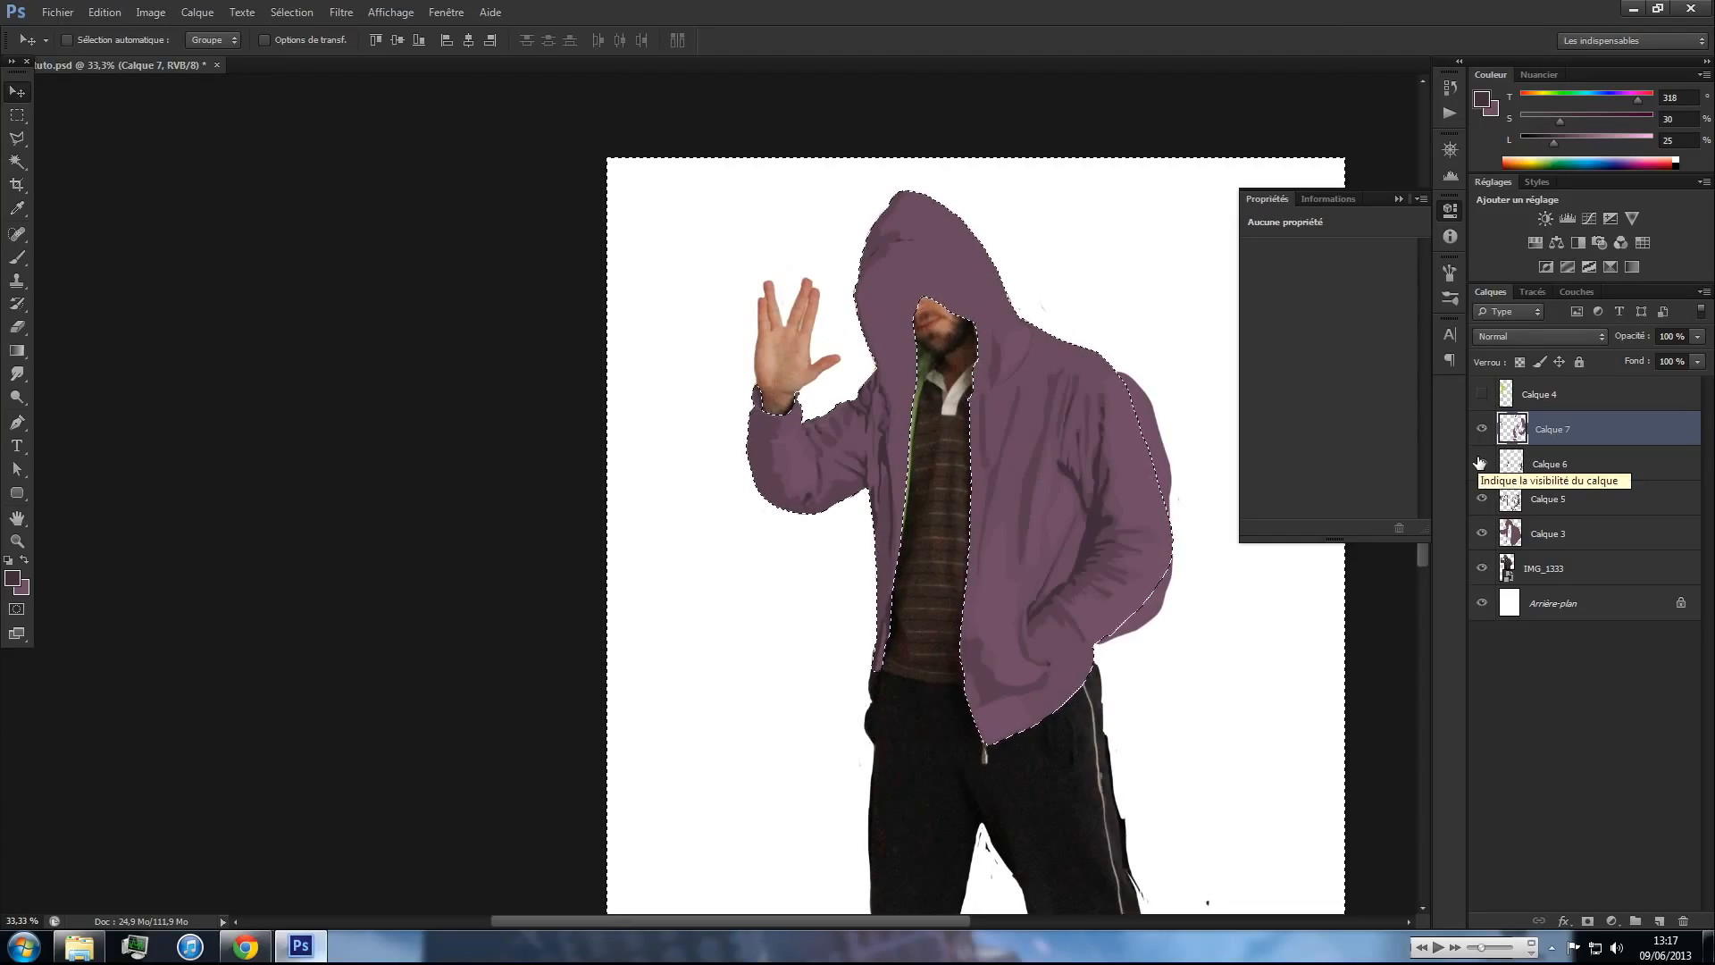
pyautogui.hotkey('ctrl', 'd')
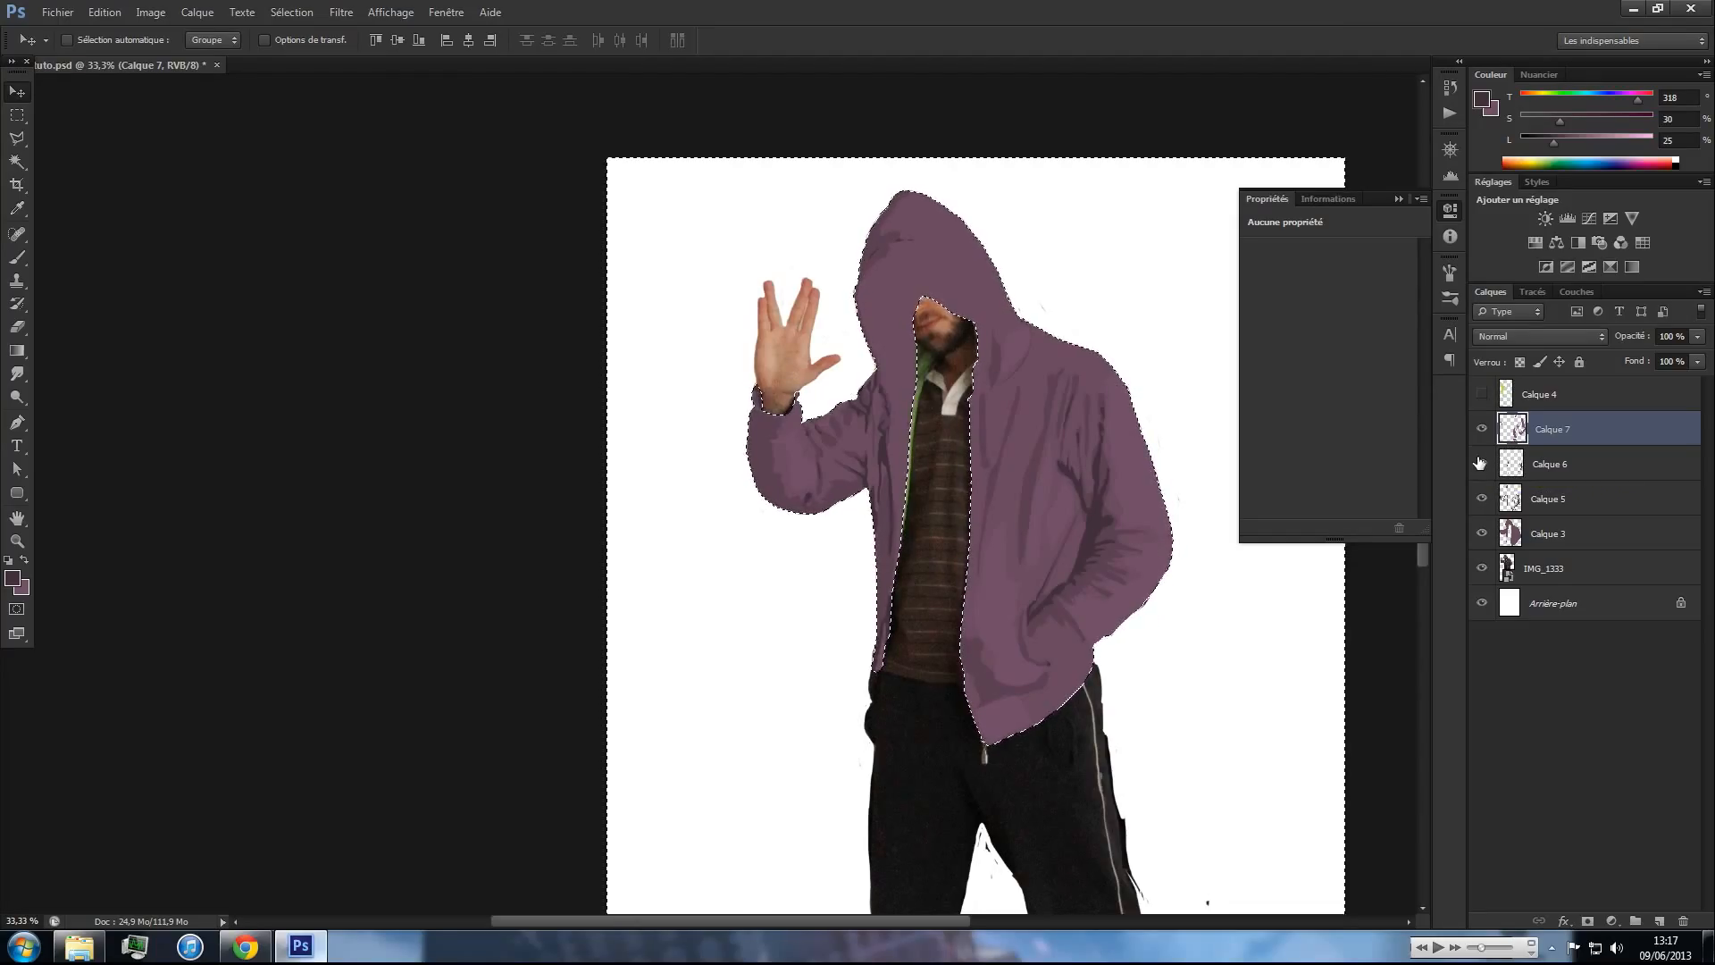
pyautogui.press('z')
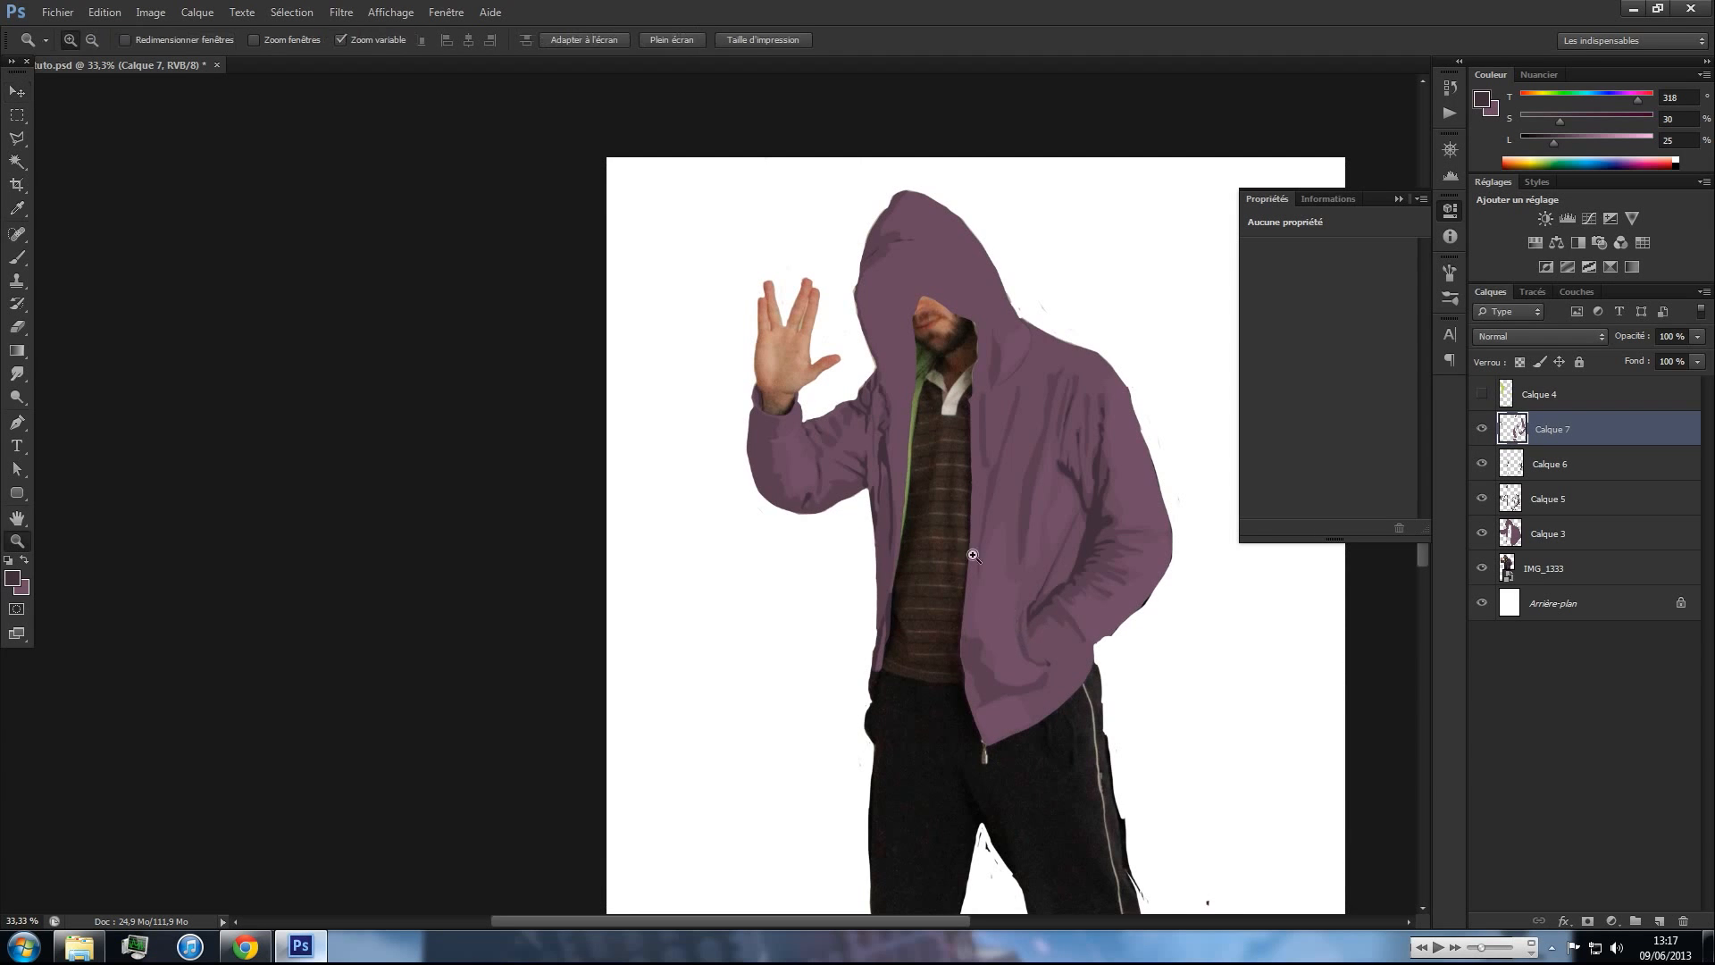
pyautogui.click(1002, 515)
pyautogui.click(1002, 514)
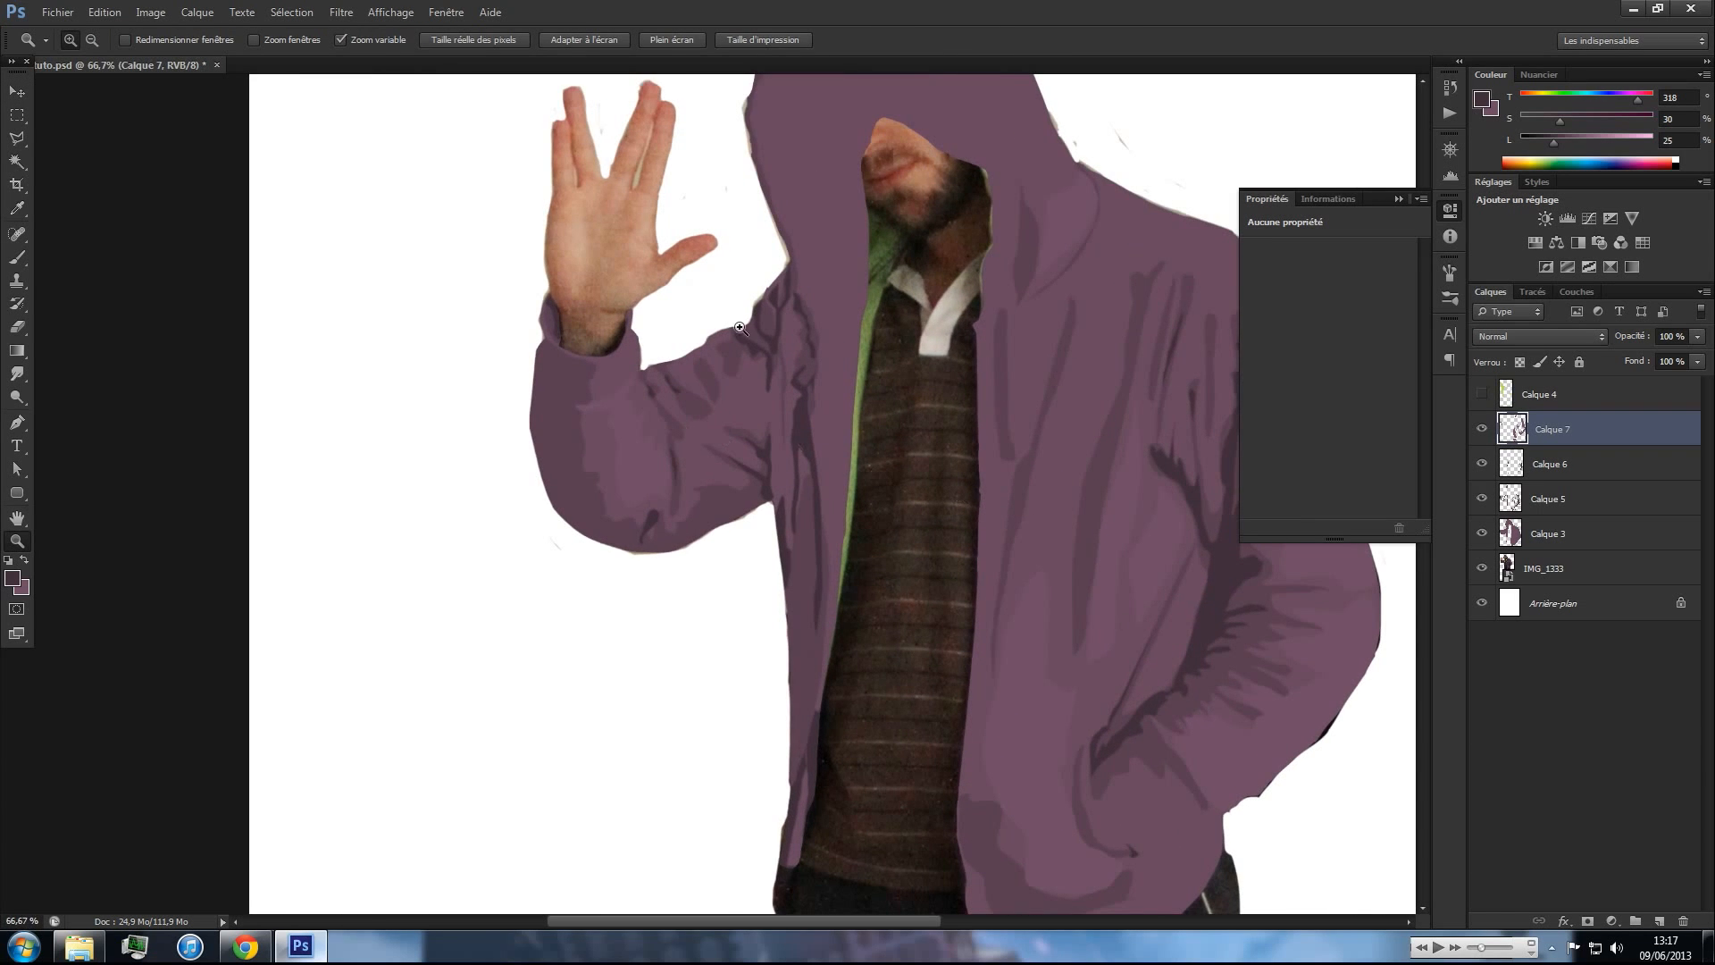
# - Show the green Calque 4 layer and examine the whole jacket from hood to hem
pyautogui.moveTo(992, 302); pyautogui.dragTo(943, 624)
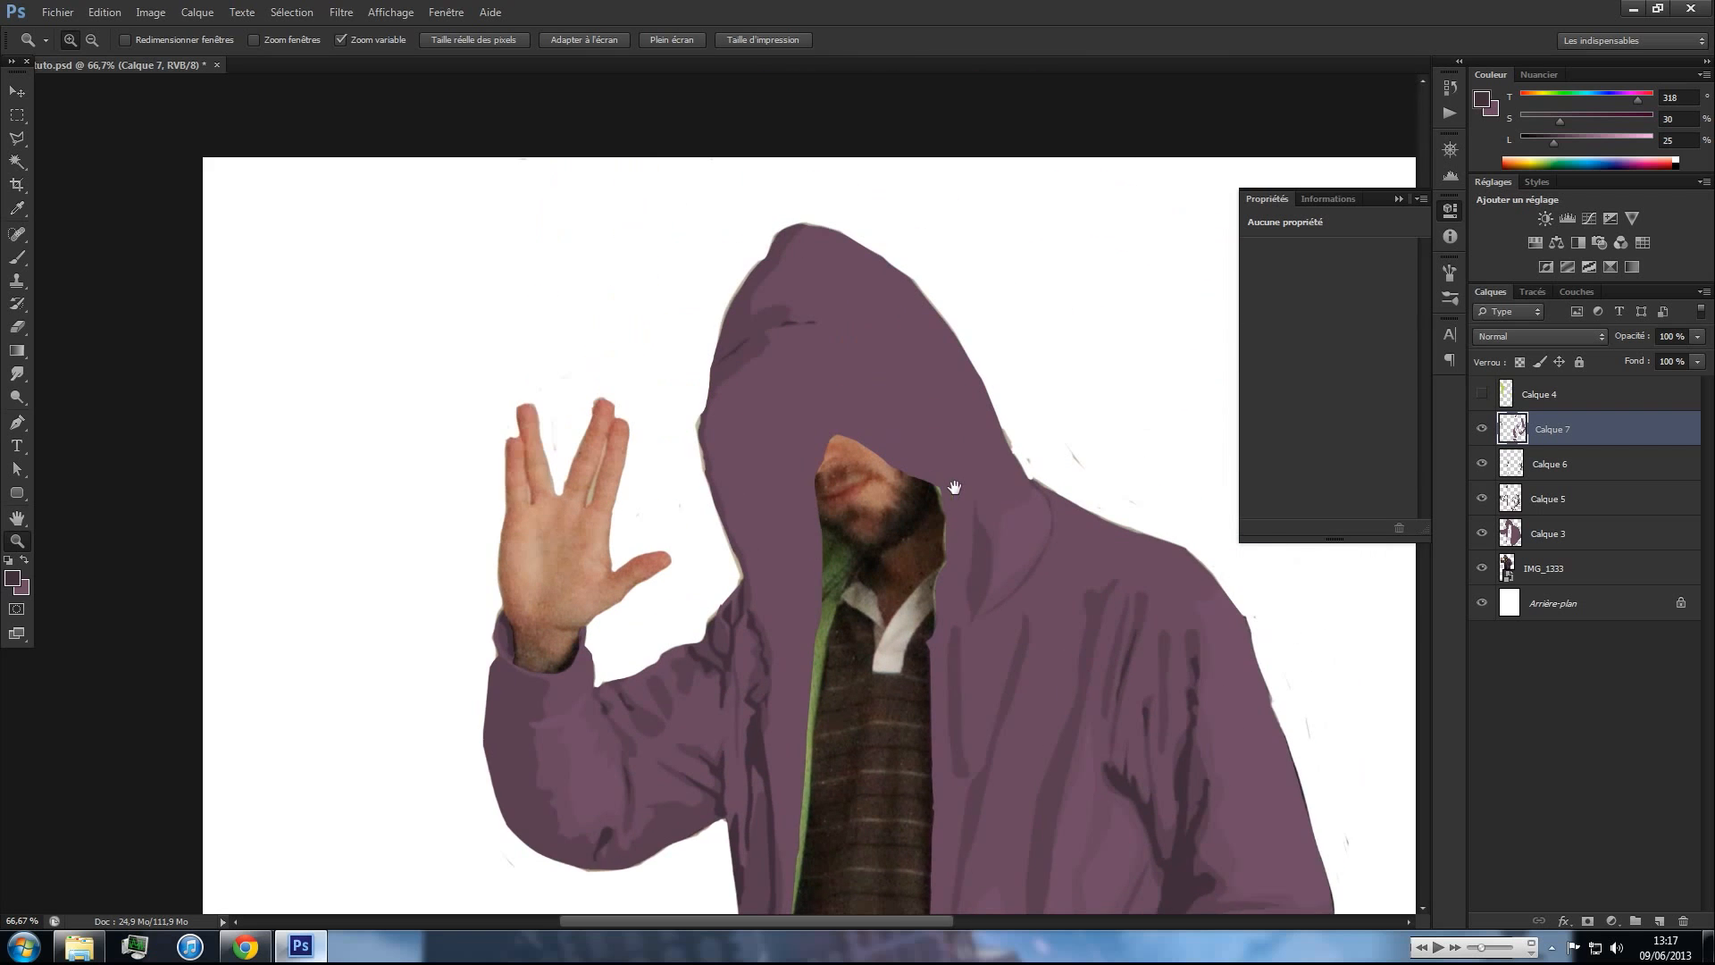
pyautogui.click(1483, 394)
pyautogui.moveTo(1146, 822); pyautogui.dragTo(1120, 597)
pyautogui.moveTo(1155, 657); pyautogui.dragTo(1054, 634)
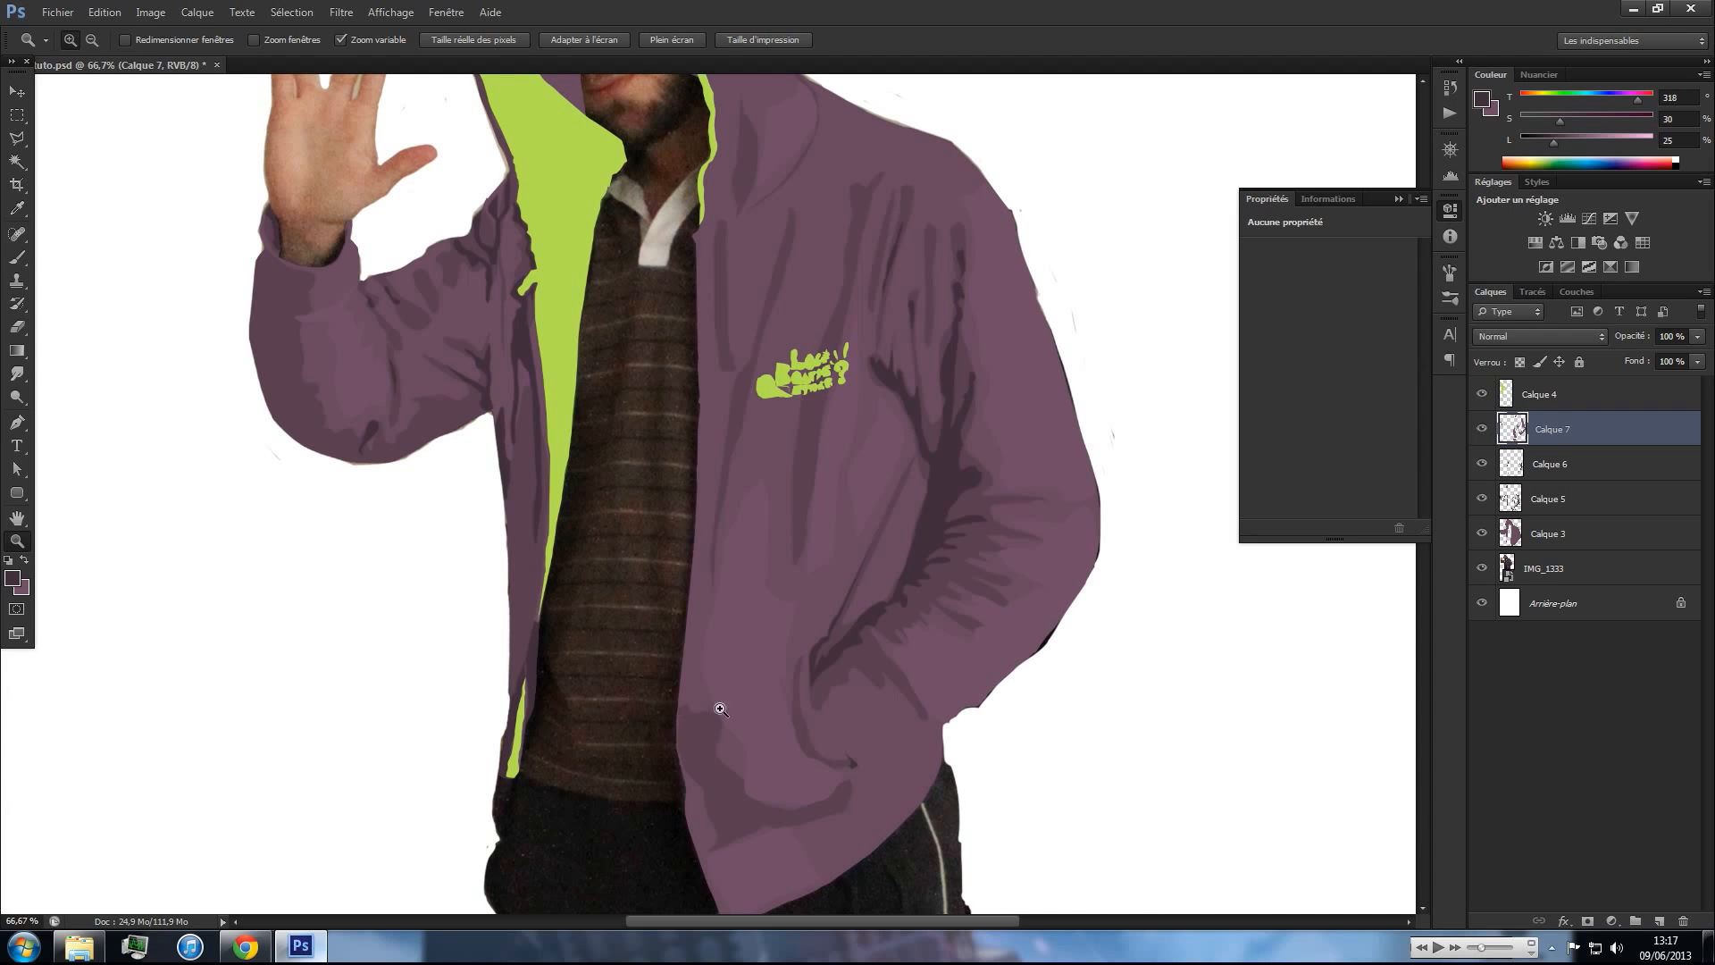
pyautogui.moveTo(849, 474); pyautogui.dragTo(992, 749)
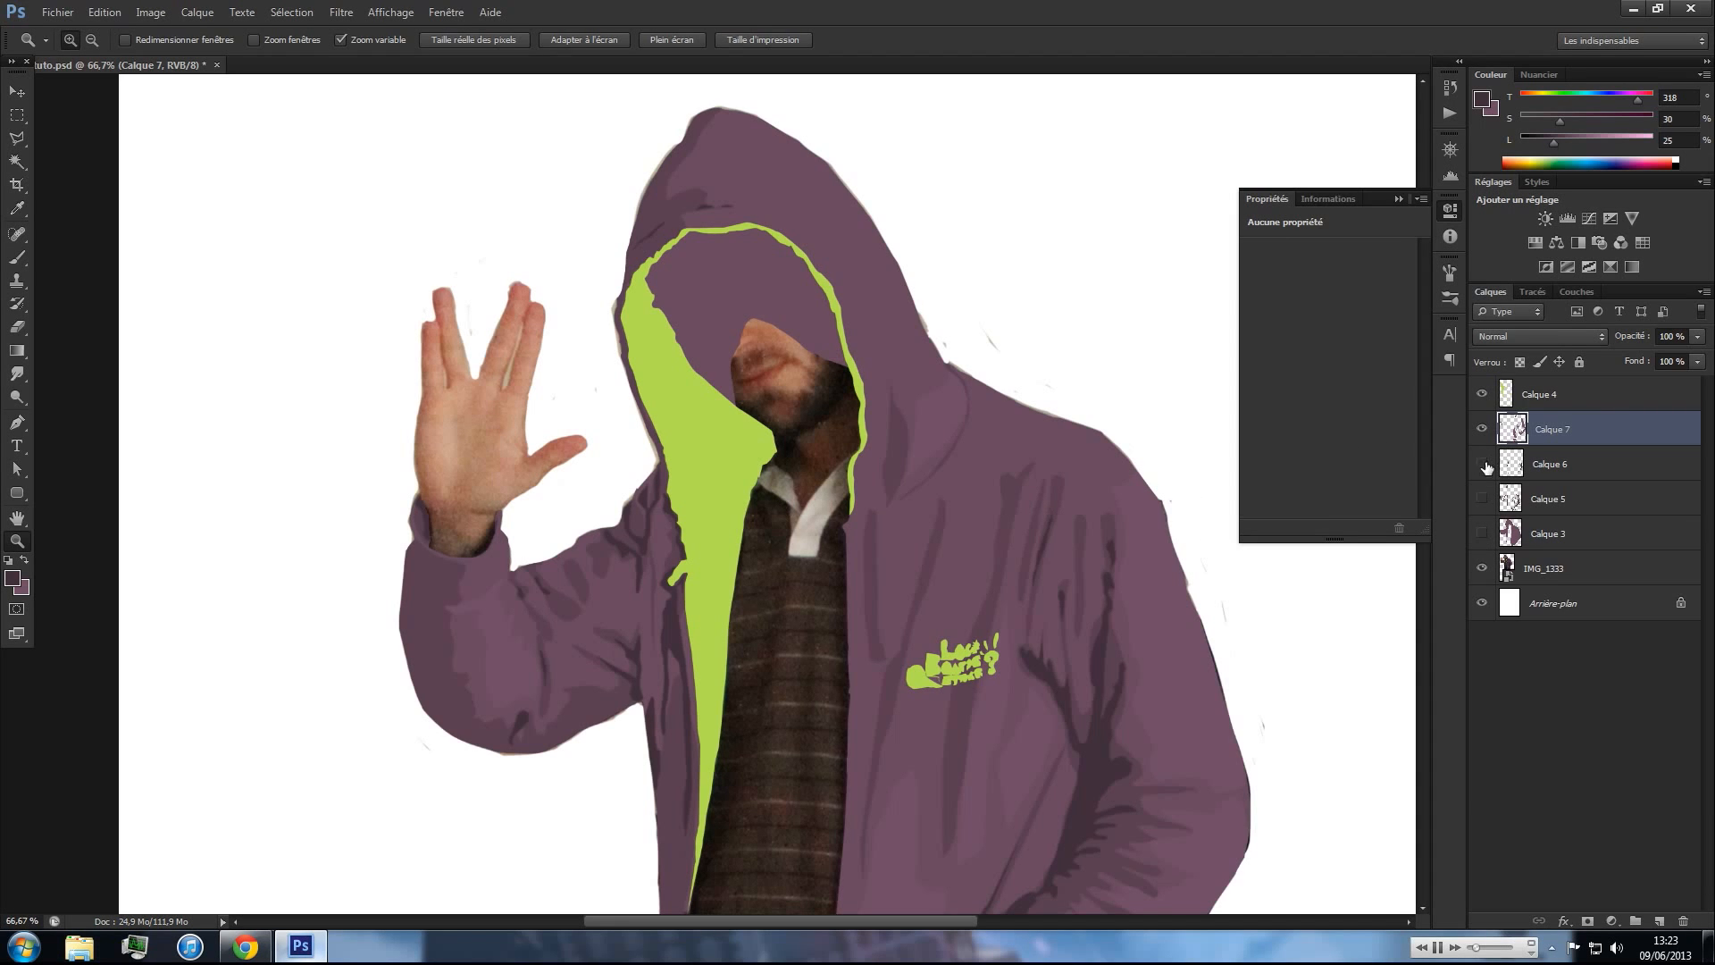
# - Hide Calque 4 and group the jacket layers Calque 3, Calque 5, Calque 6 and Calque 7
pyautogui.click(1483, 464)
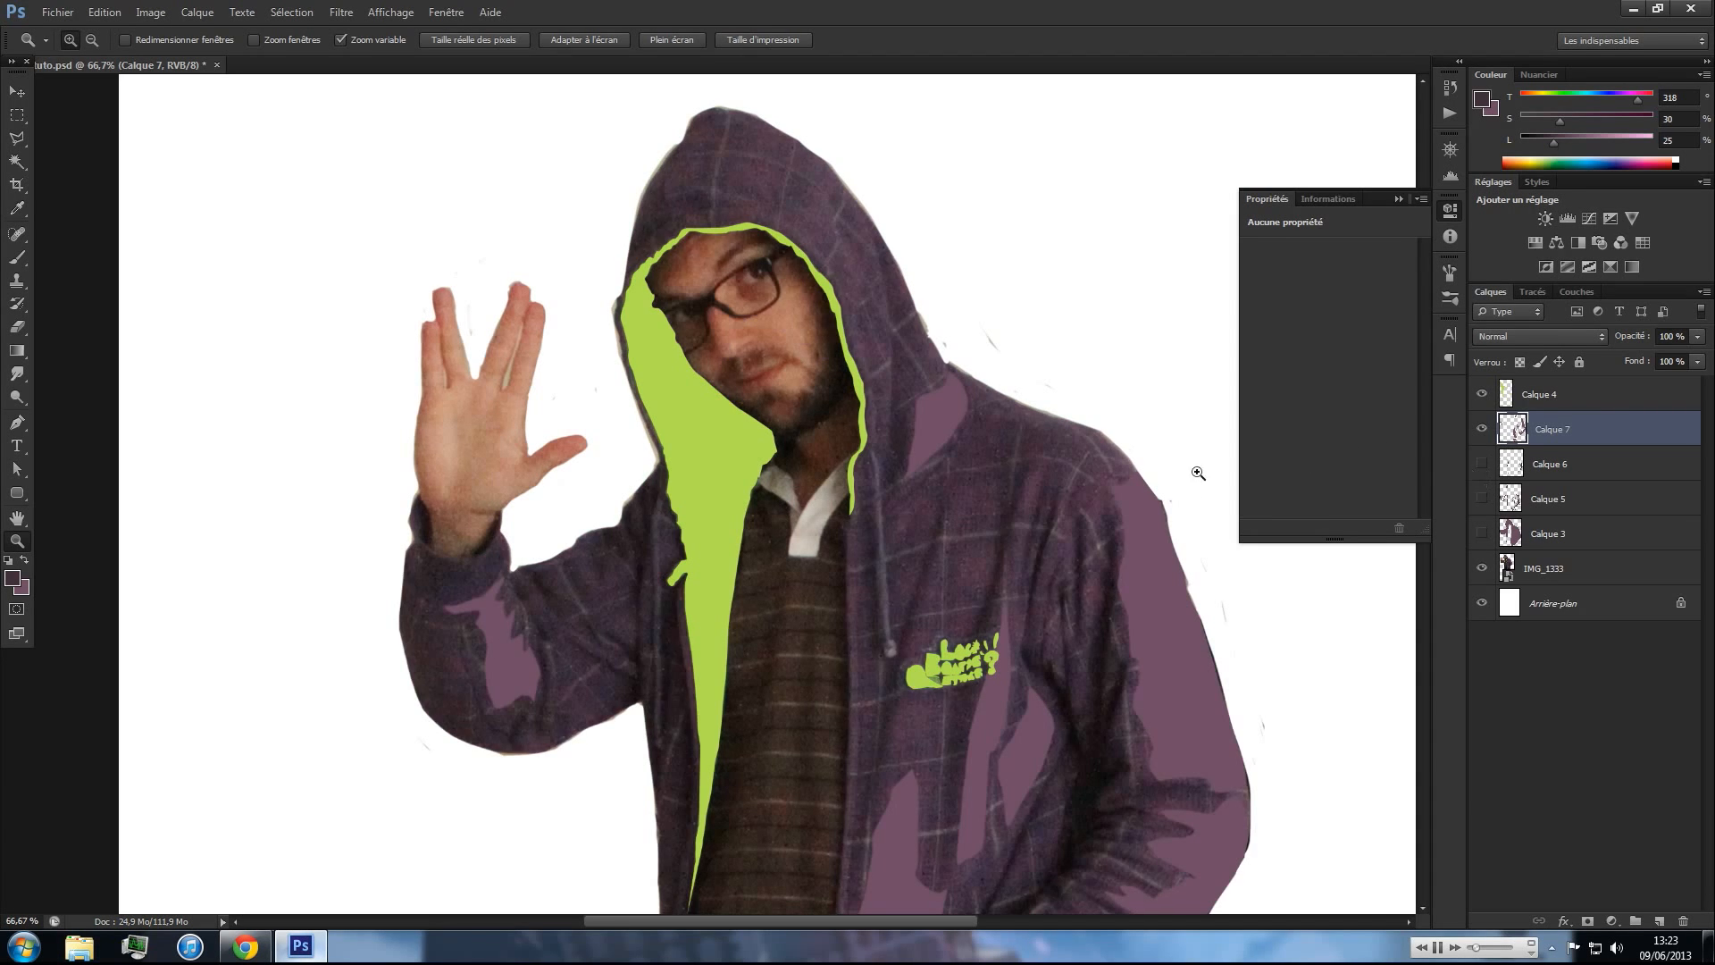
pyautogui.click(1483, 430)
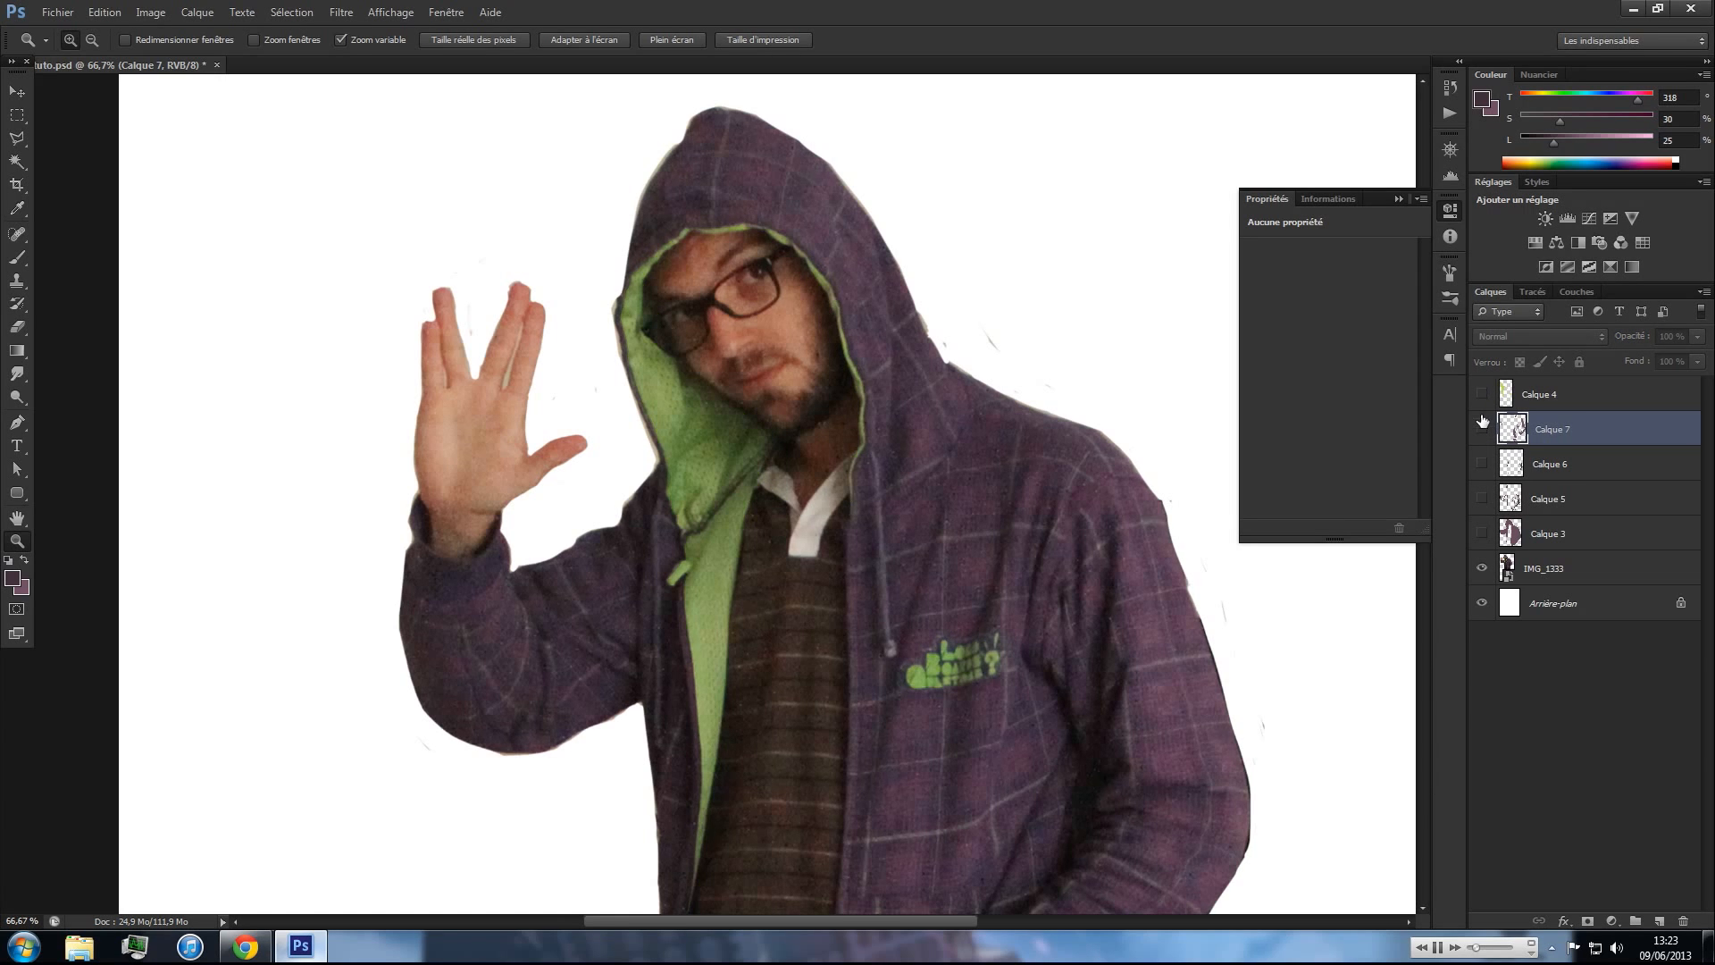
pyautogui.keyDown('shift'); pyautogui.click(1569, 535); pyautogui.keyUp('shift')
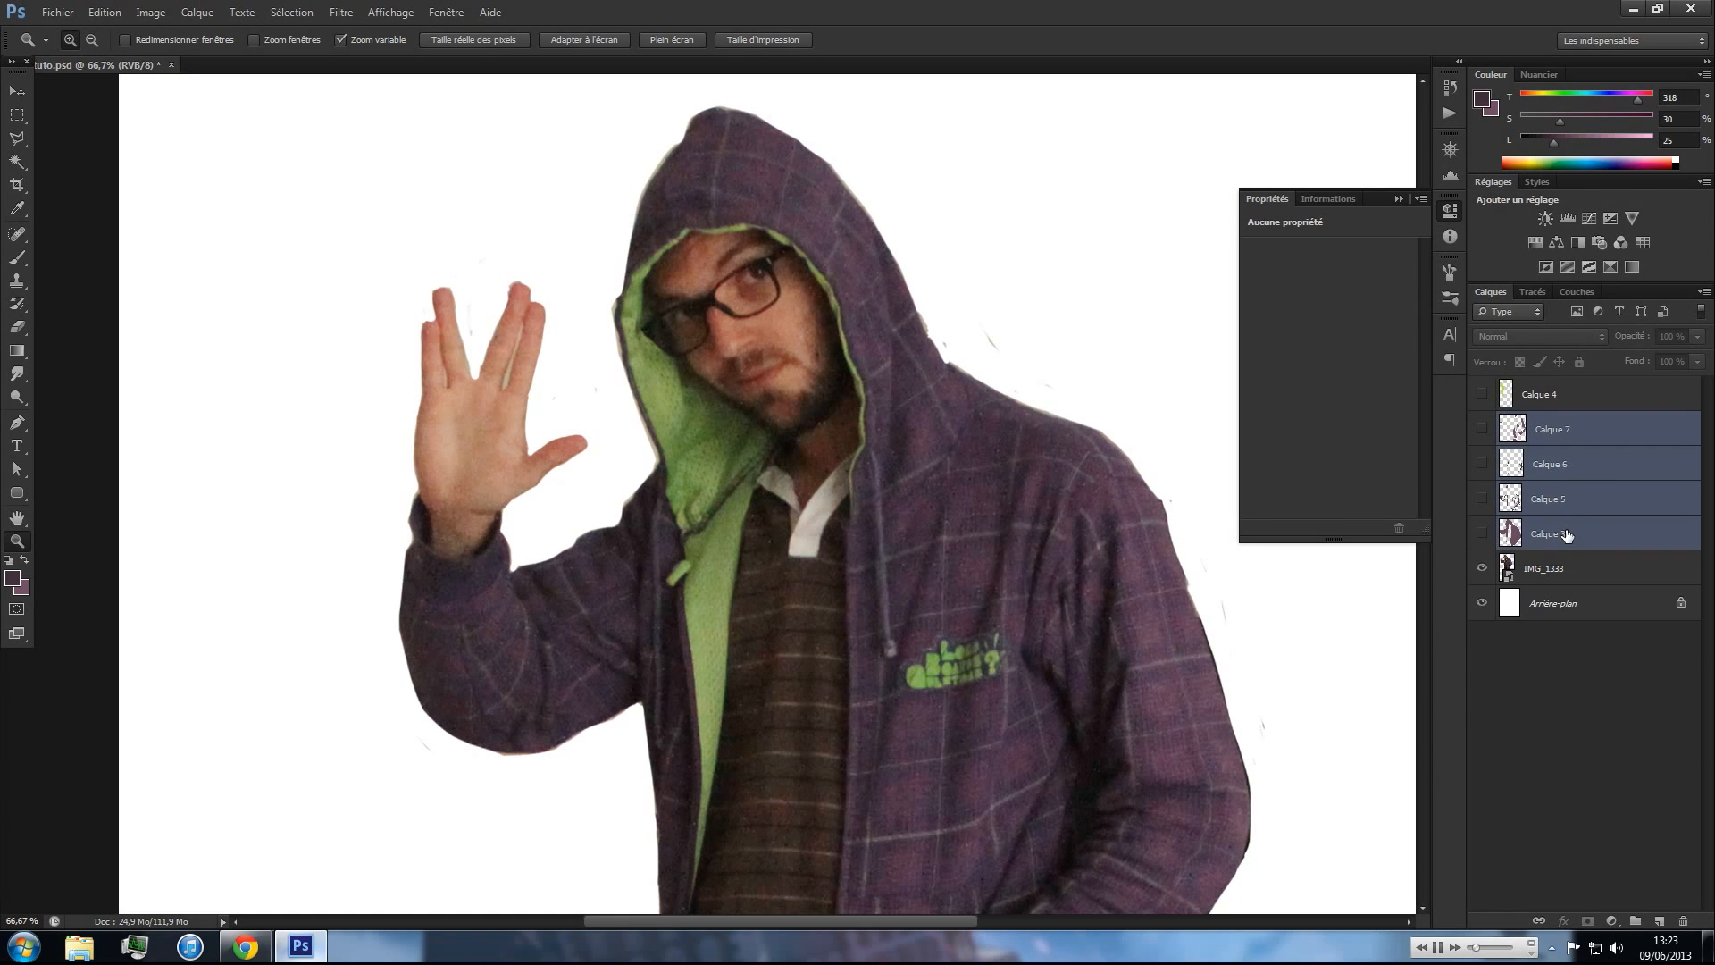
pyautogui.click(1583, 439)
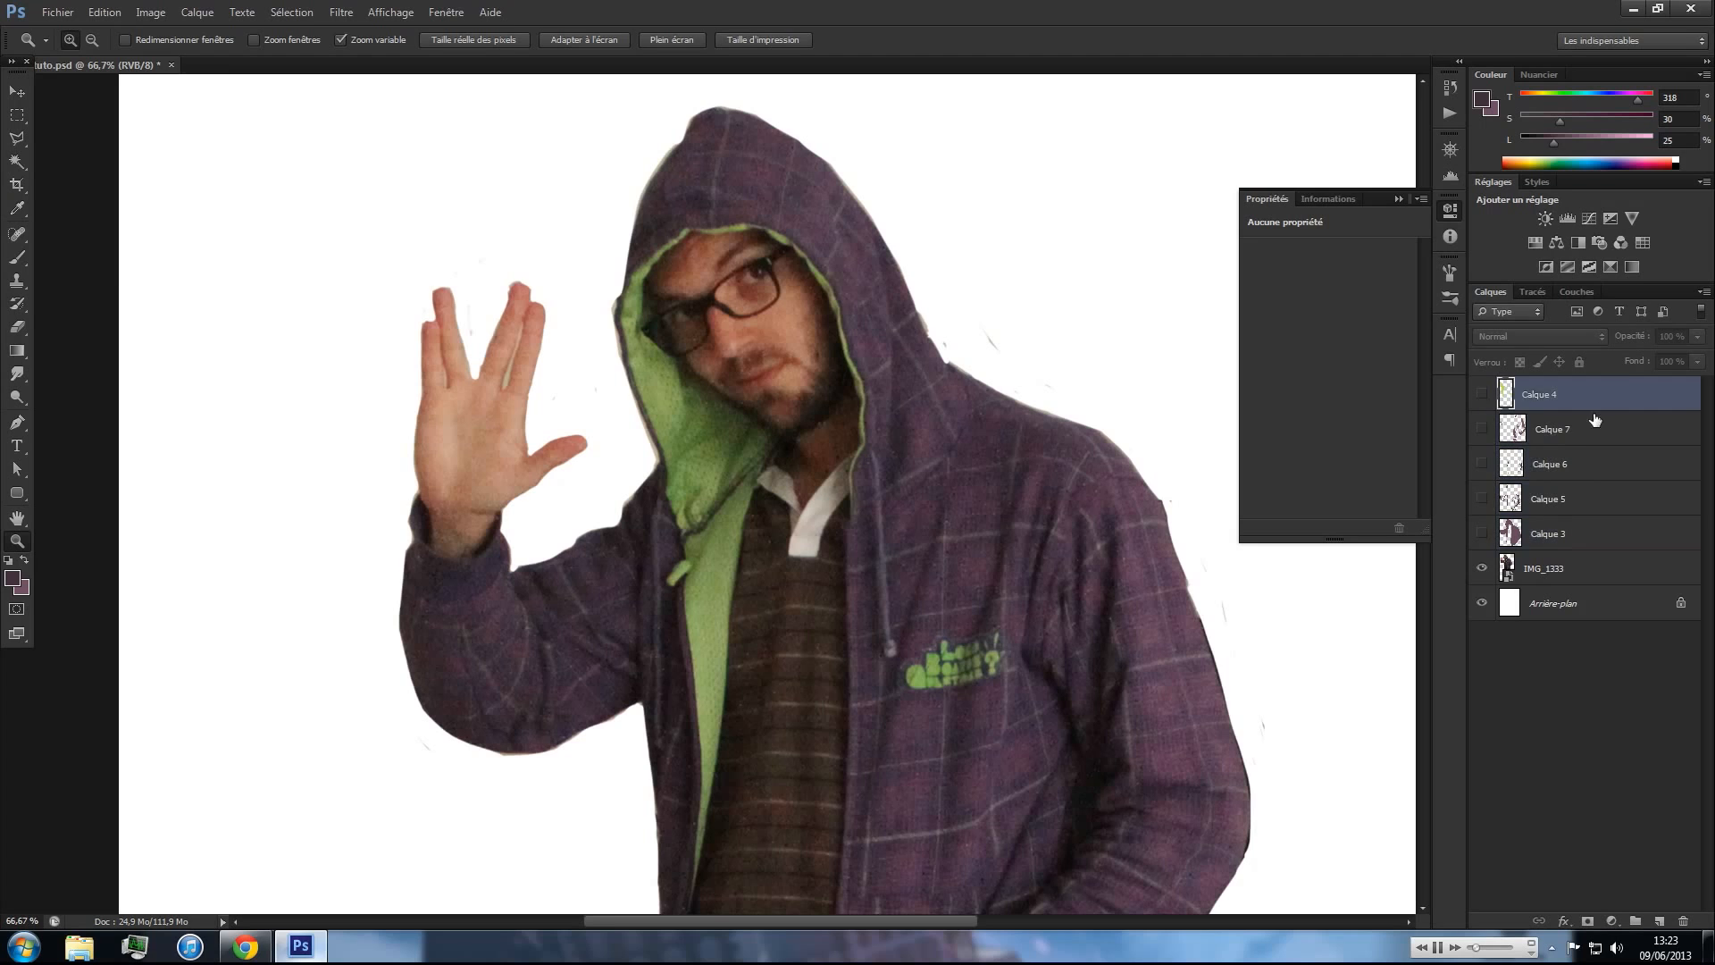
pyautogui.keyDown('shift'); pyautogui.click(1581, 534); pyautogui.keyUp('shift')
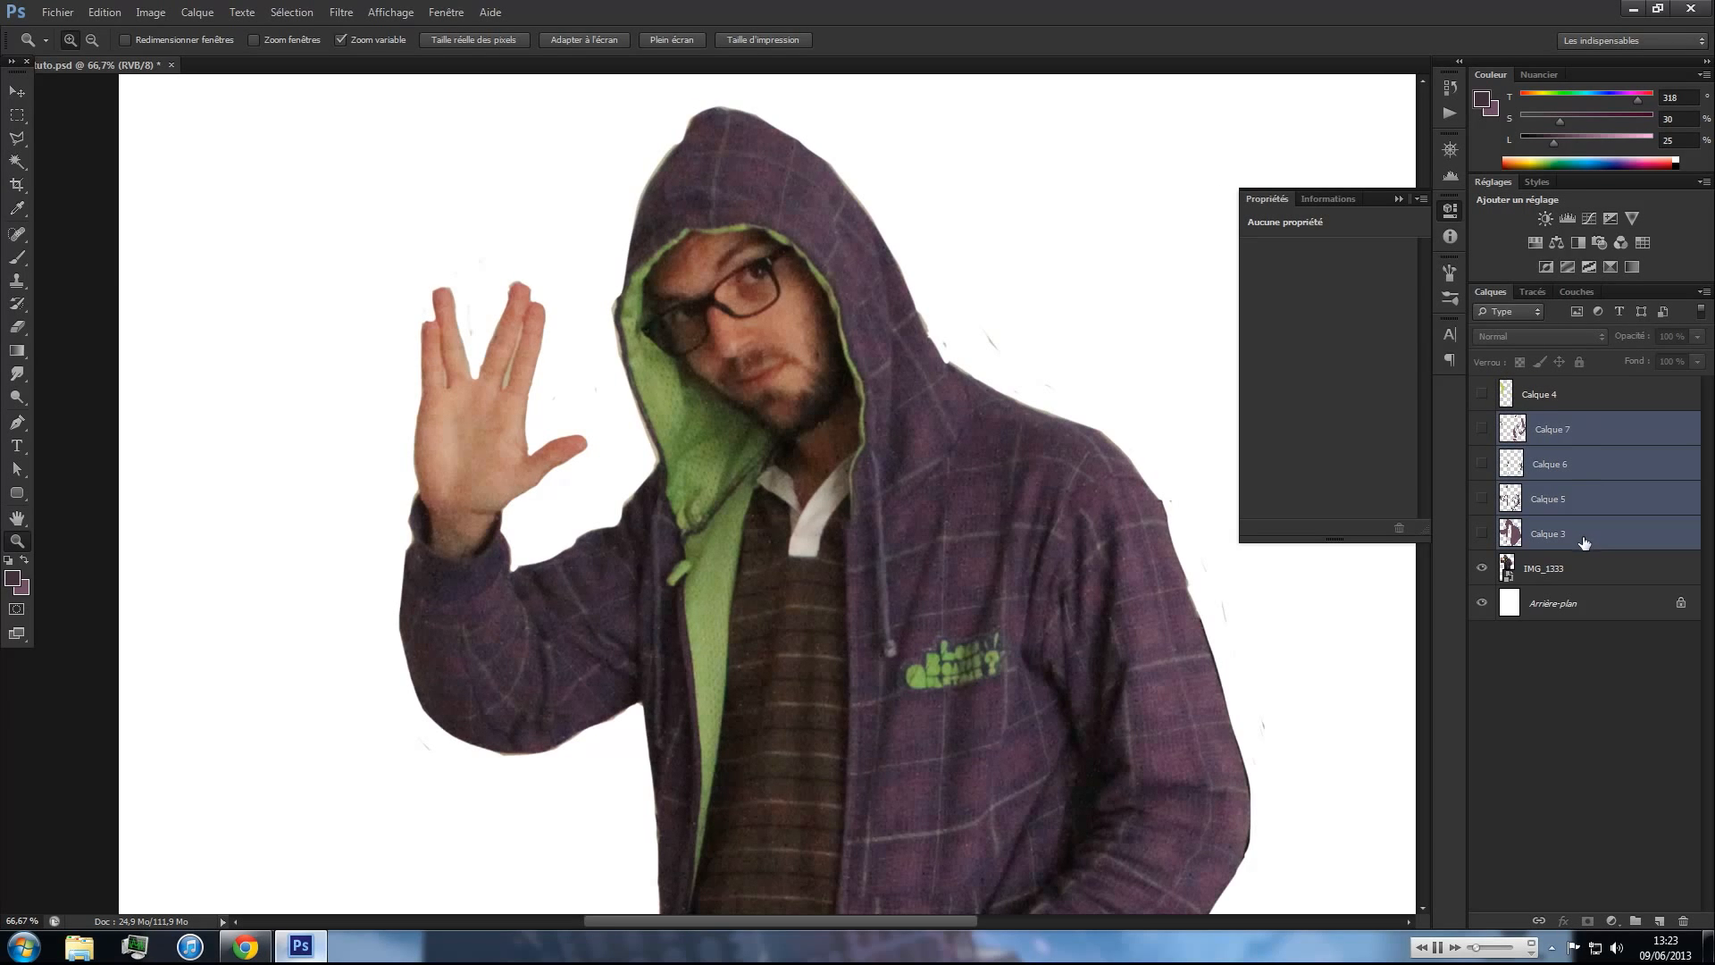
pyautogui.moveTo(1480, 438); pyautogui.dragTo(1482, 531)
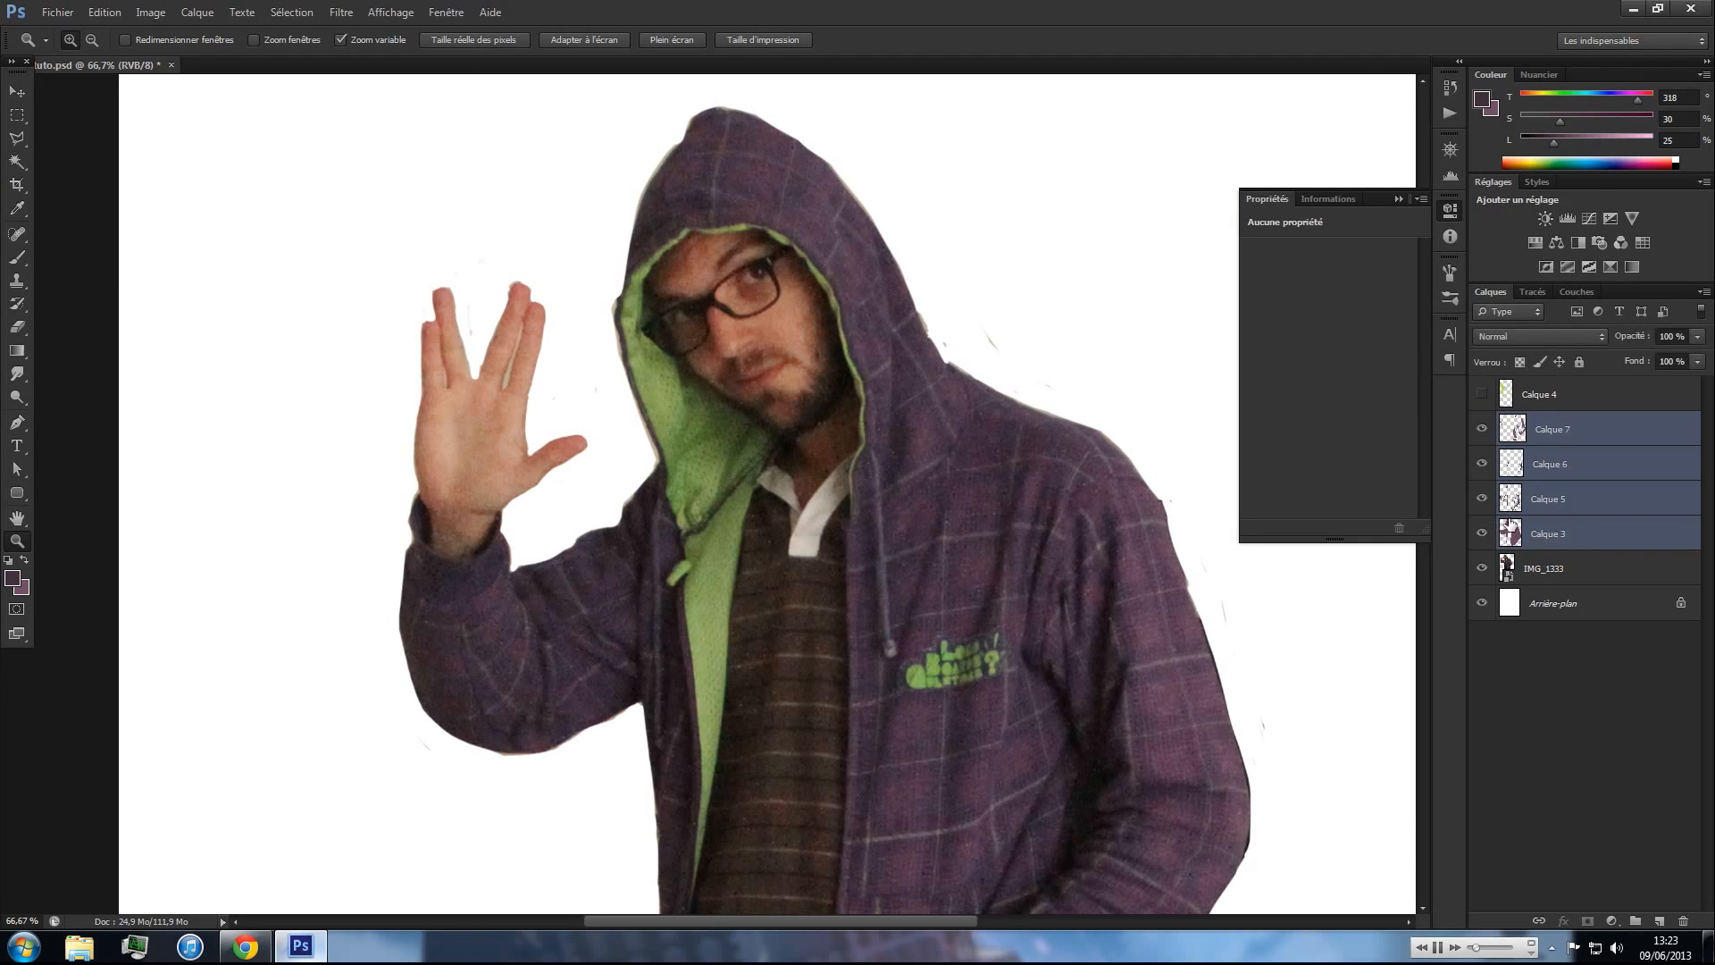
pyautogui.hotkey('ctrl', 'g')
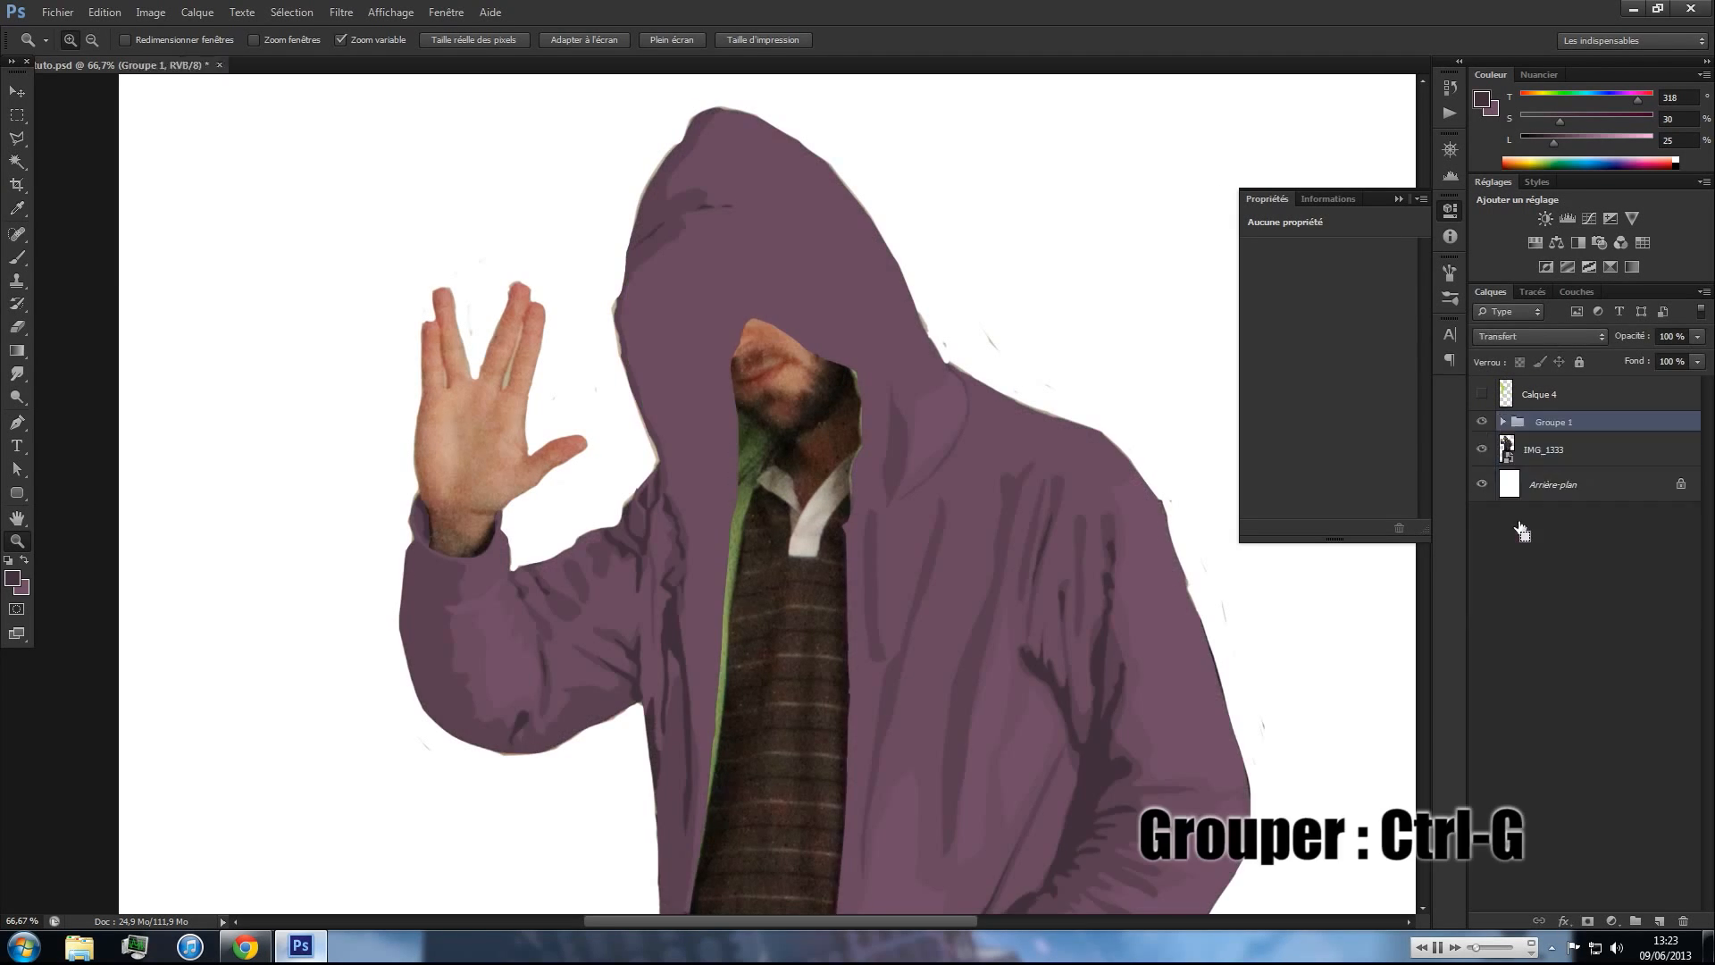
# - Hide the jacket group, check Calque 4 briefly, and make the IMG_1333 photo layer active
pyautogui.click(1482, 421)
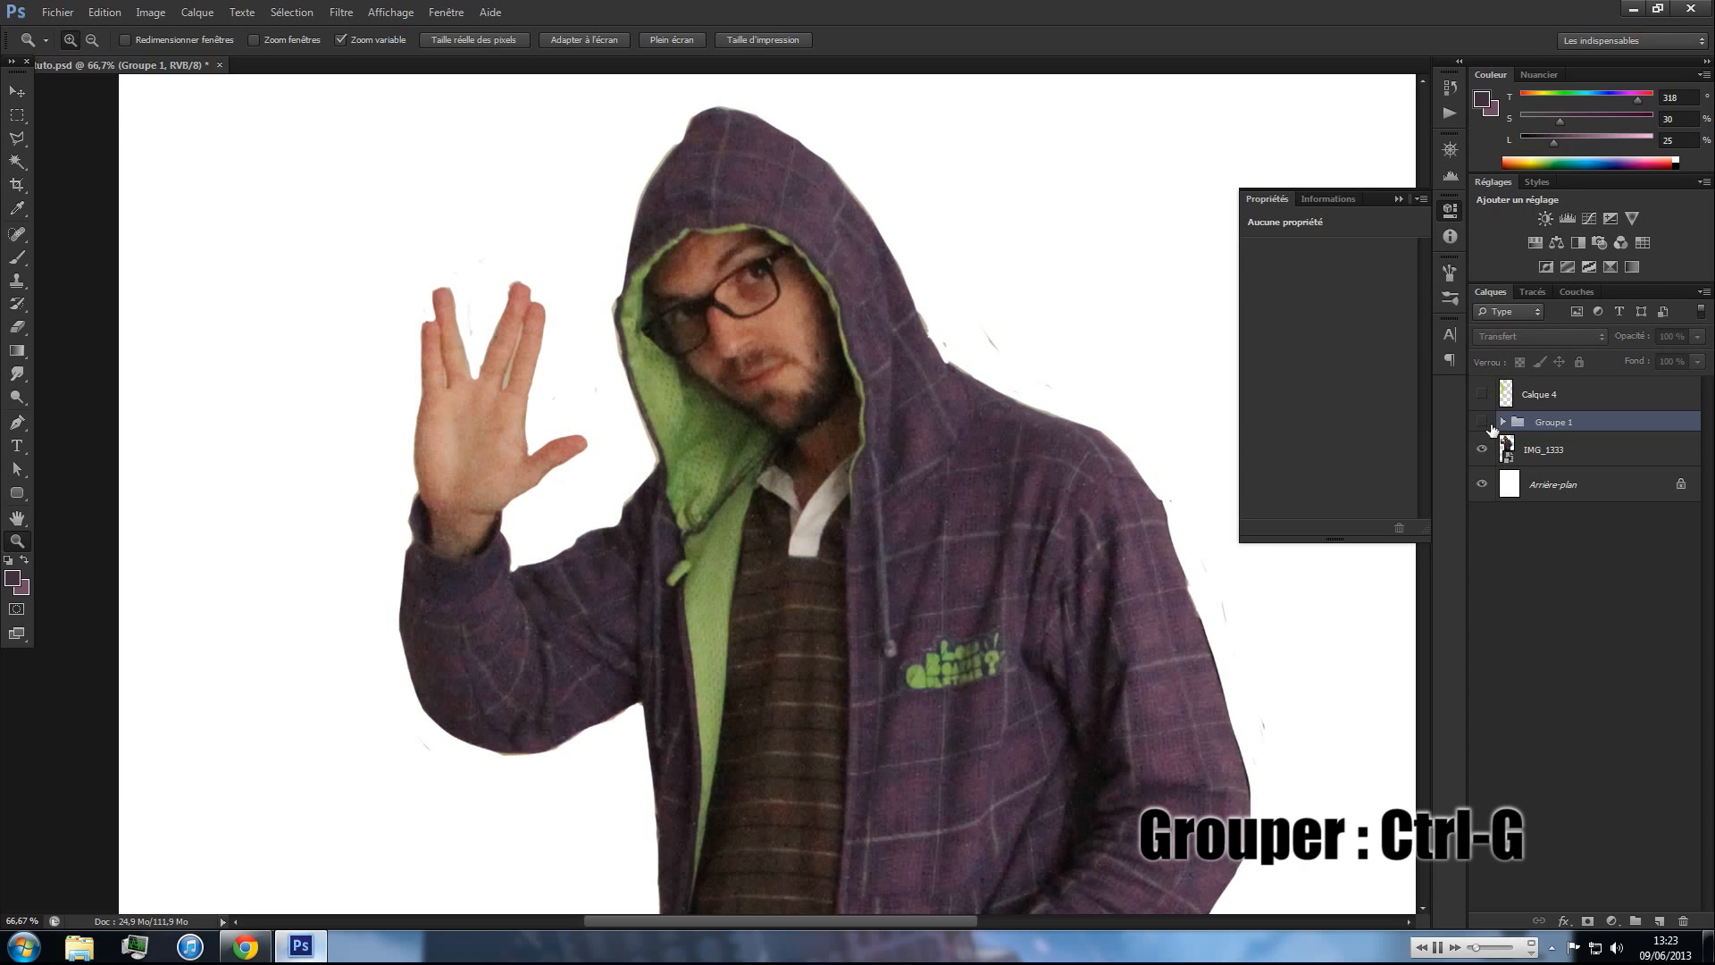
pyautogui.click(1482, 394)
pyautogui.click(1481, 394)
pyautogui.click(1536, 465)
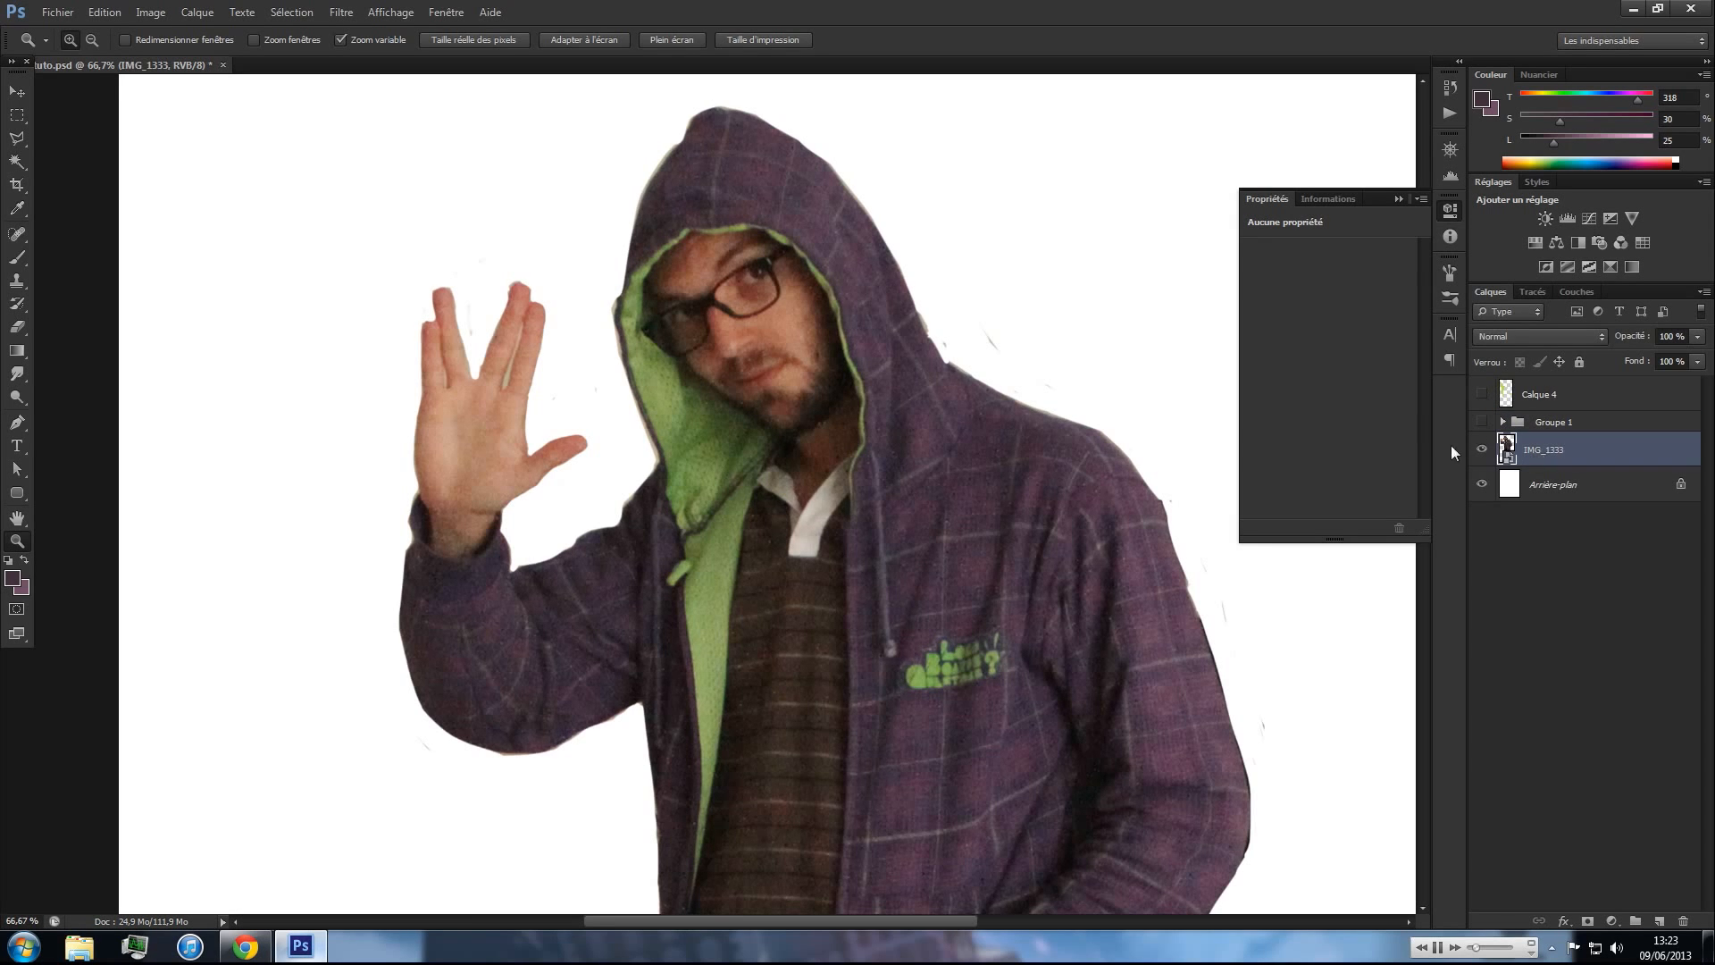
# - Start a Pen tool path along the green lining's inner shadow edge, from the forehead down to the glasses' temple
pyautogui.click(697, 441)
pyautogui.scroll(-1, 711, 459)
pyautogui.press('p')
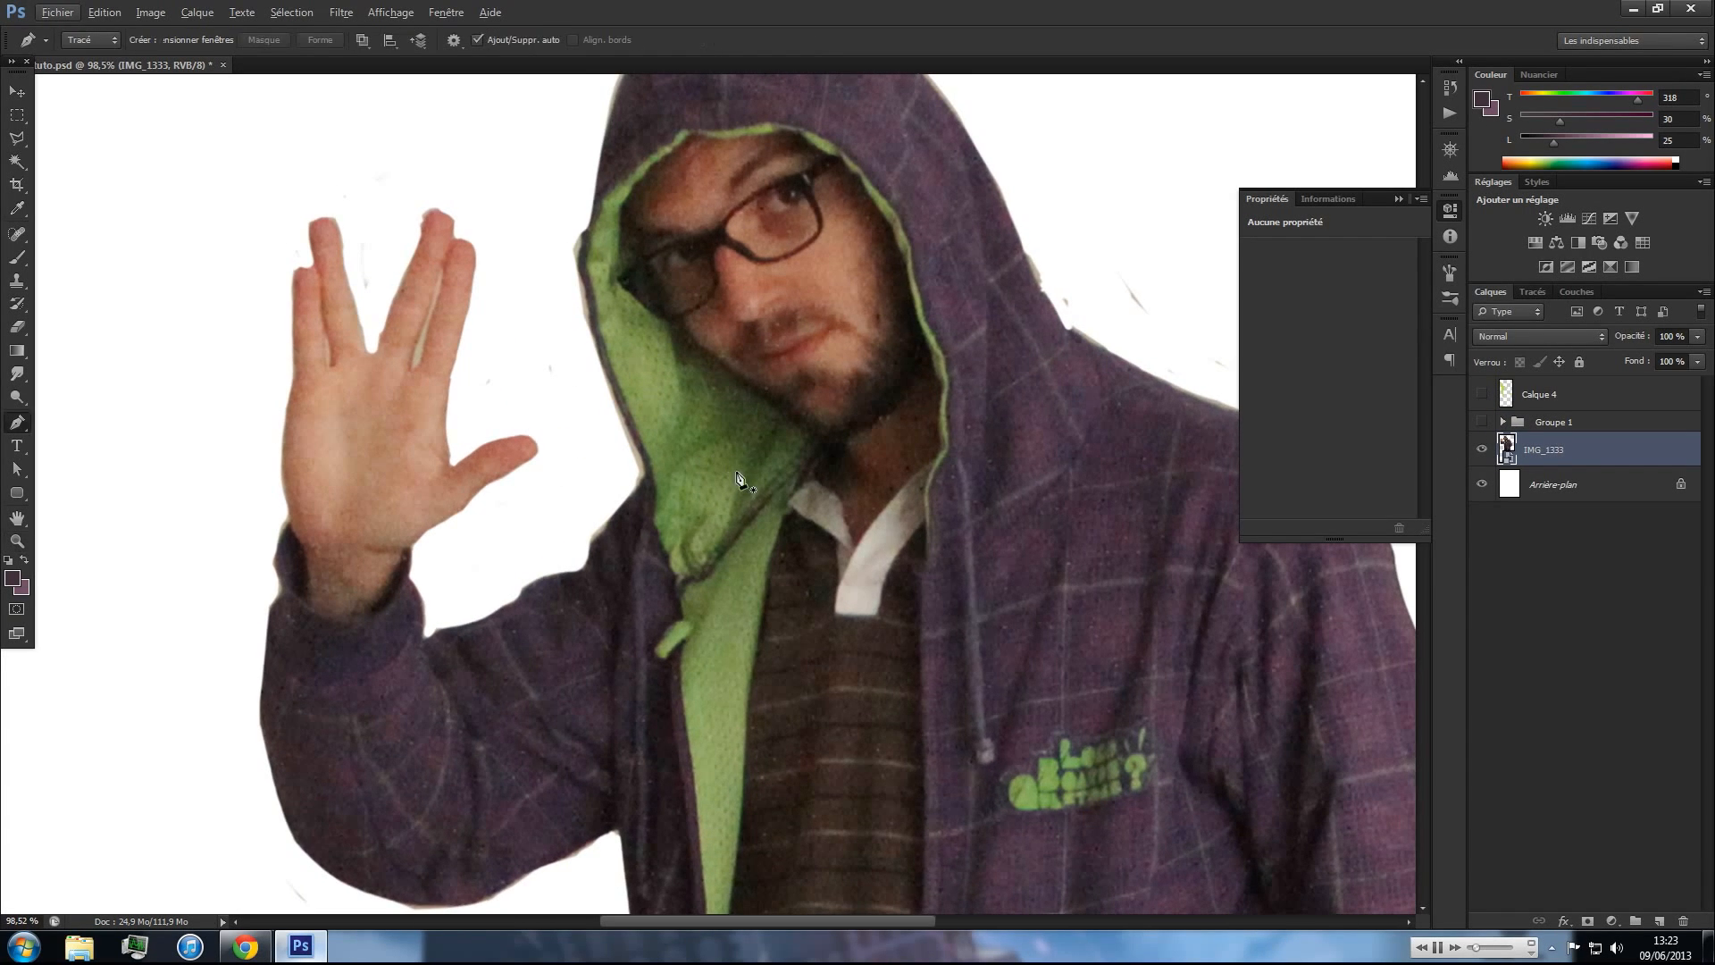
pyautogui.scroll(-3, 755, 491)
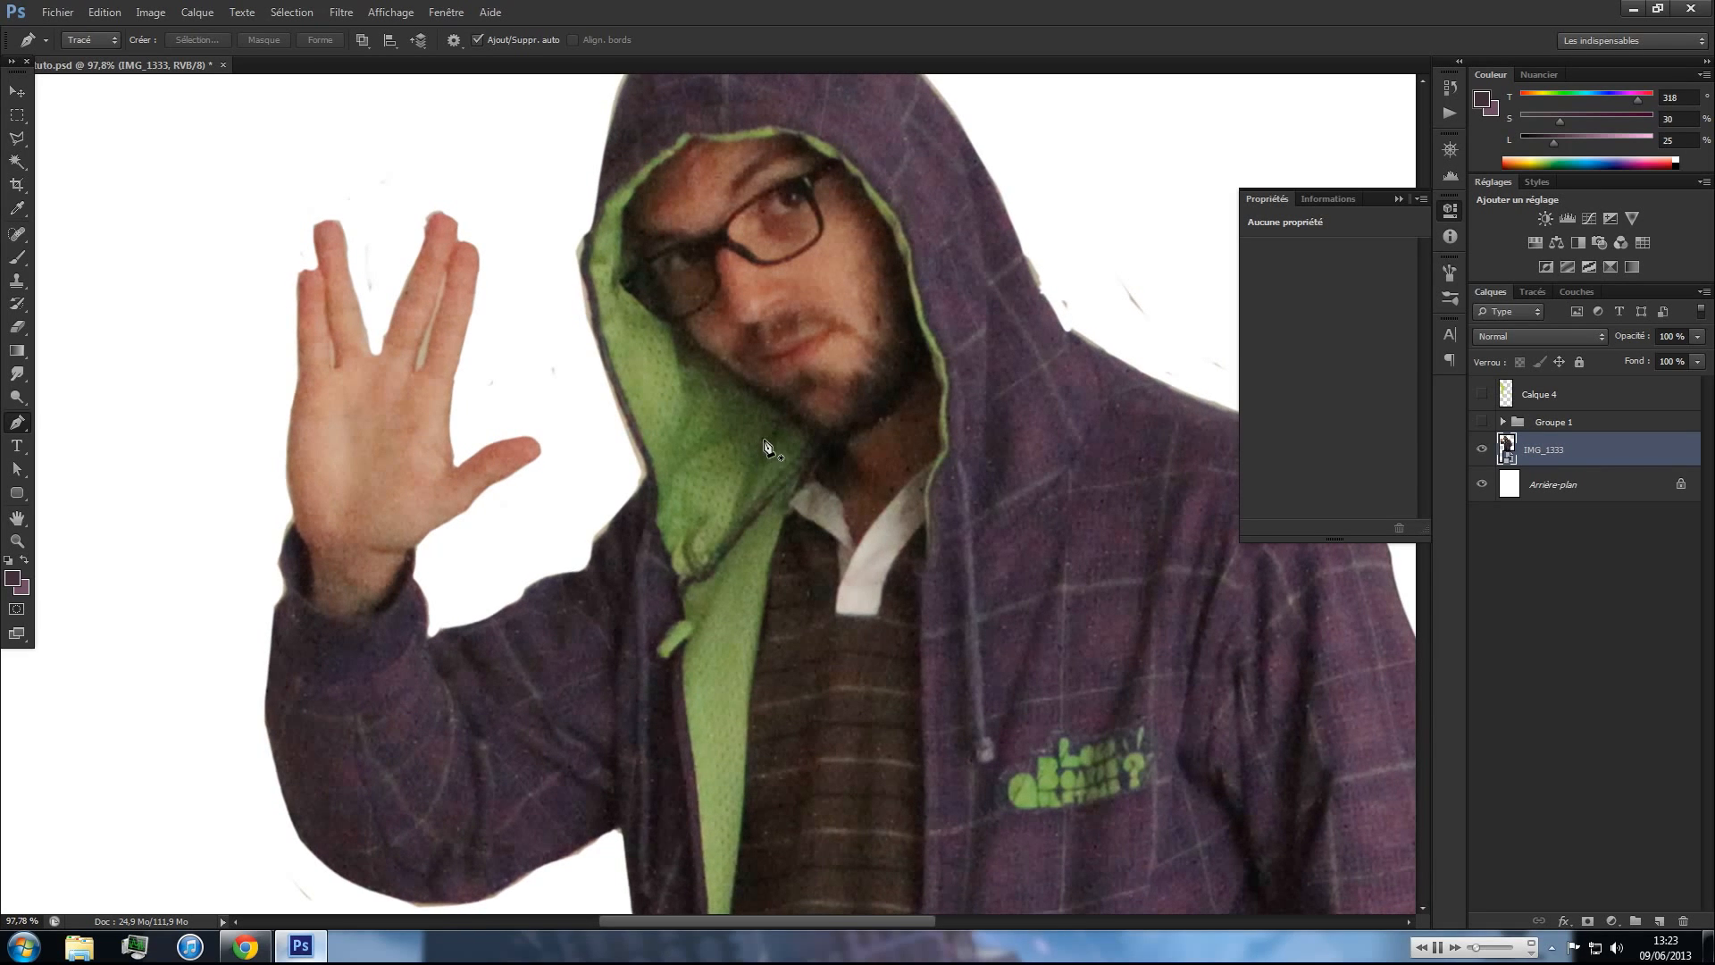
pyautogui.press('z')
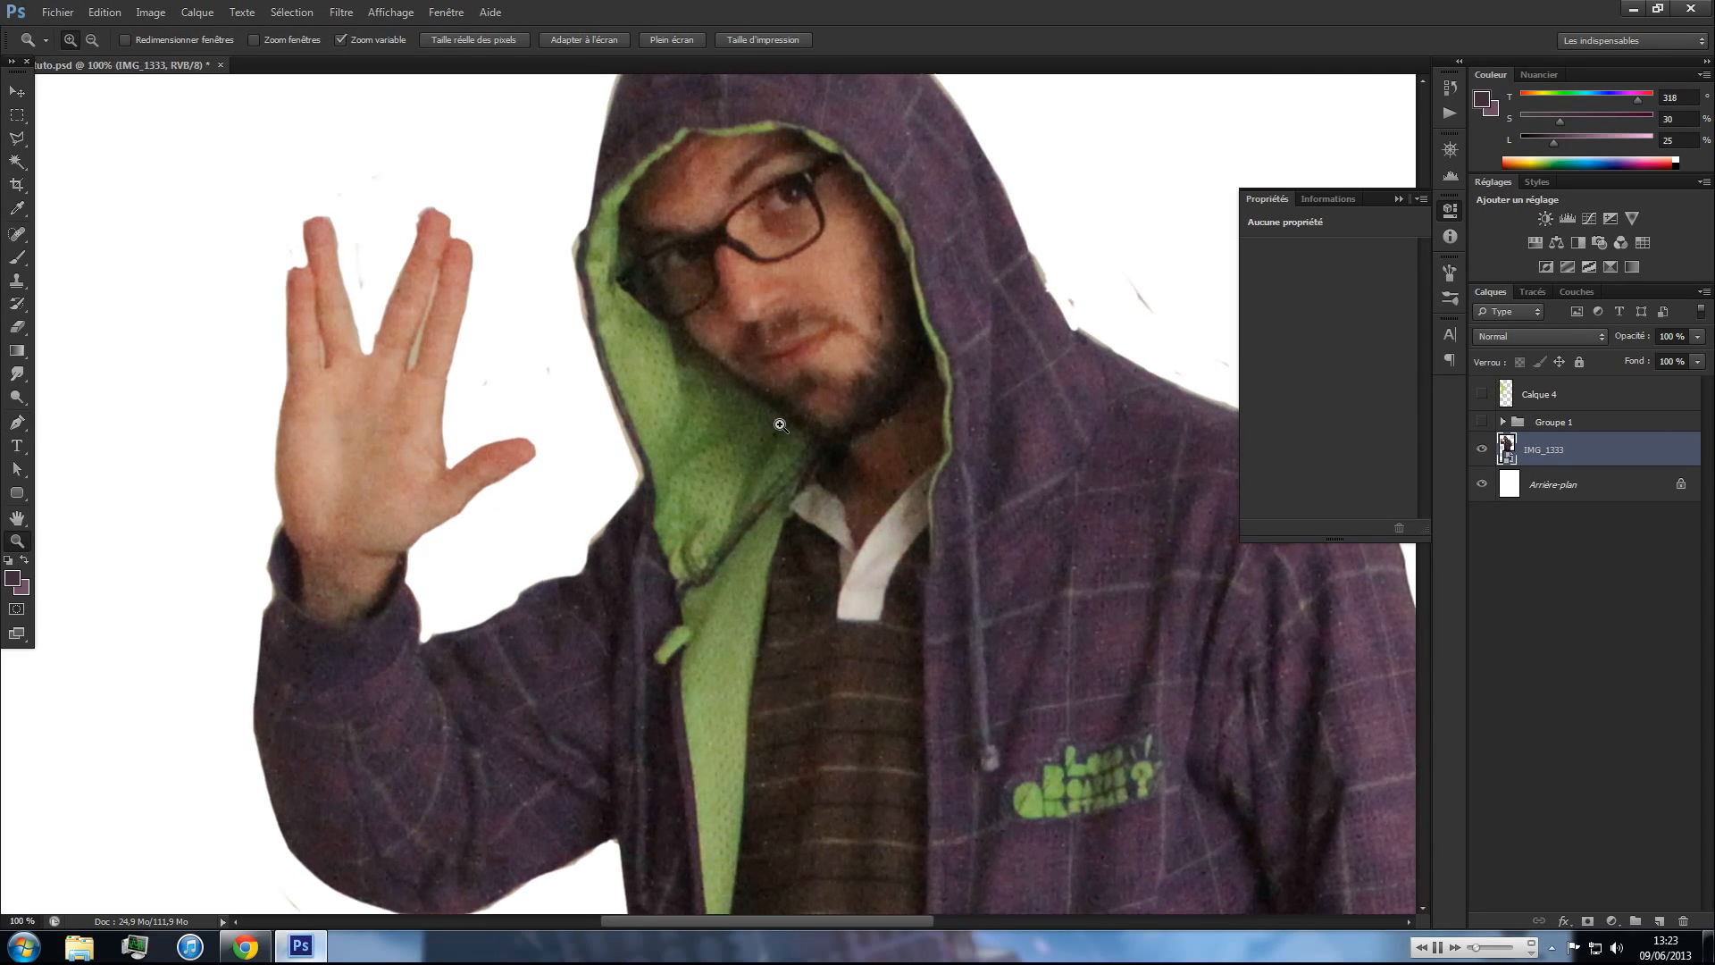
pyautogui.scroll(5, 776, 413)
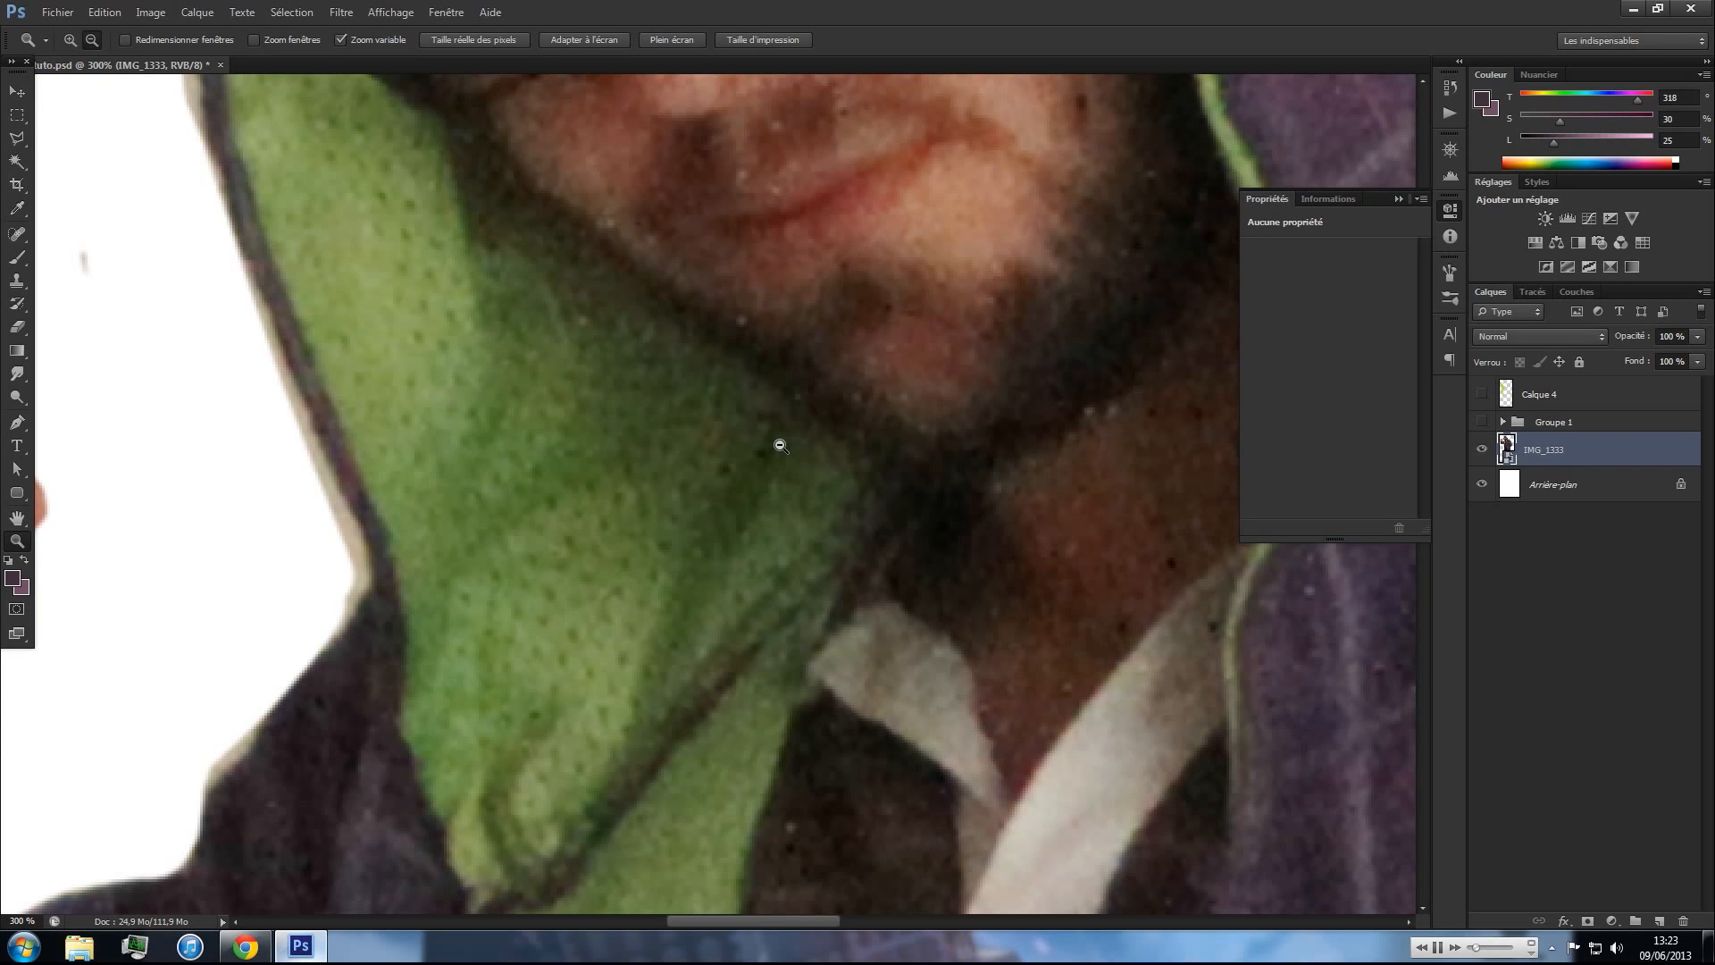
pyautogui.keyDown('alt'); pyautogui.click(781, 443); pyautogui.keyUp('alt')
pyautogui.keyDown('alt'); pyautogui.click(781, 443); pyautogui.keyUp('alt')
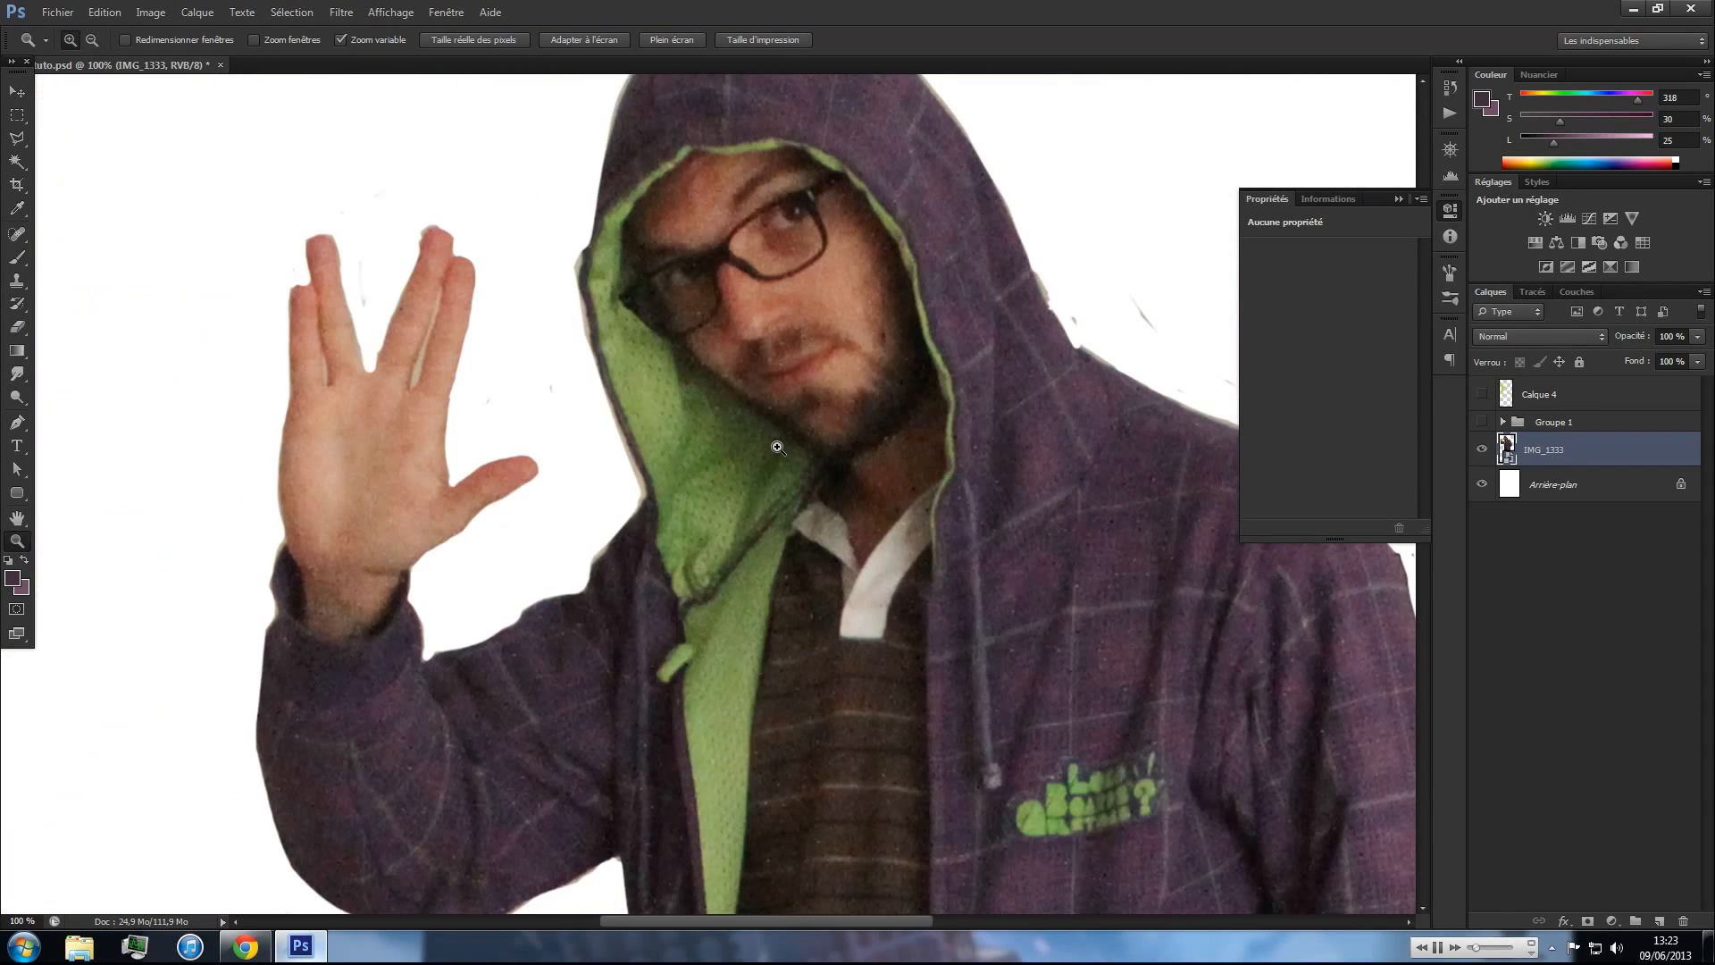
pyautogui.press('p')
pyautogui.press('z')
pyautogui.click(646, 309)
pyautogui.press('p')
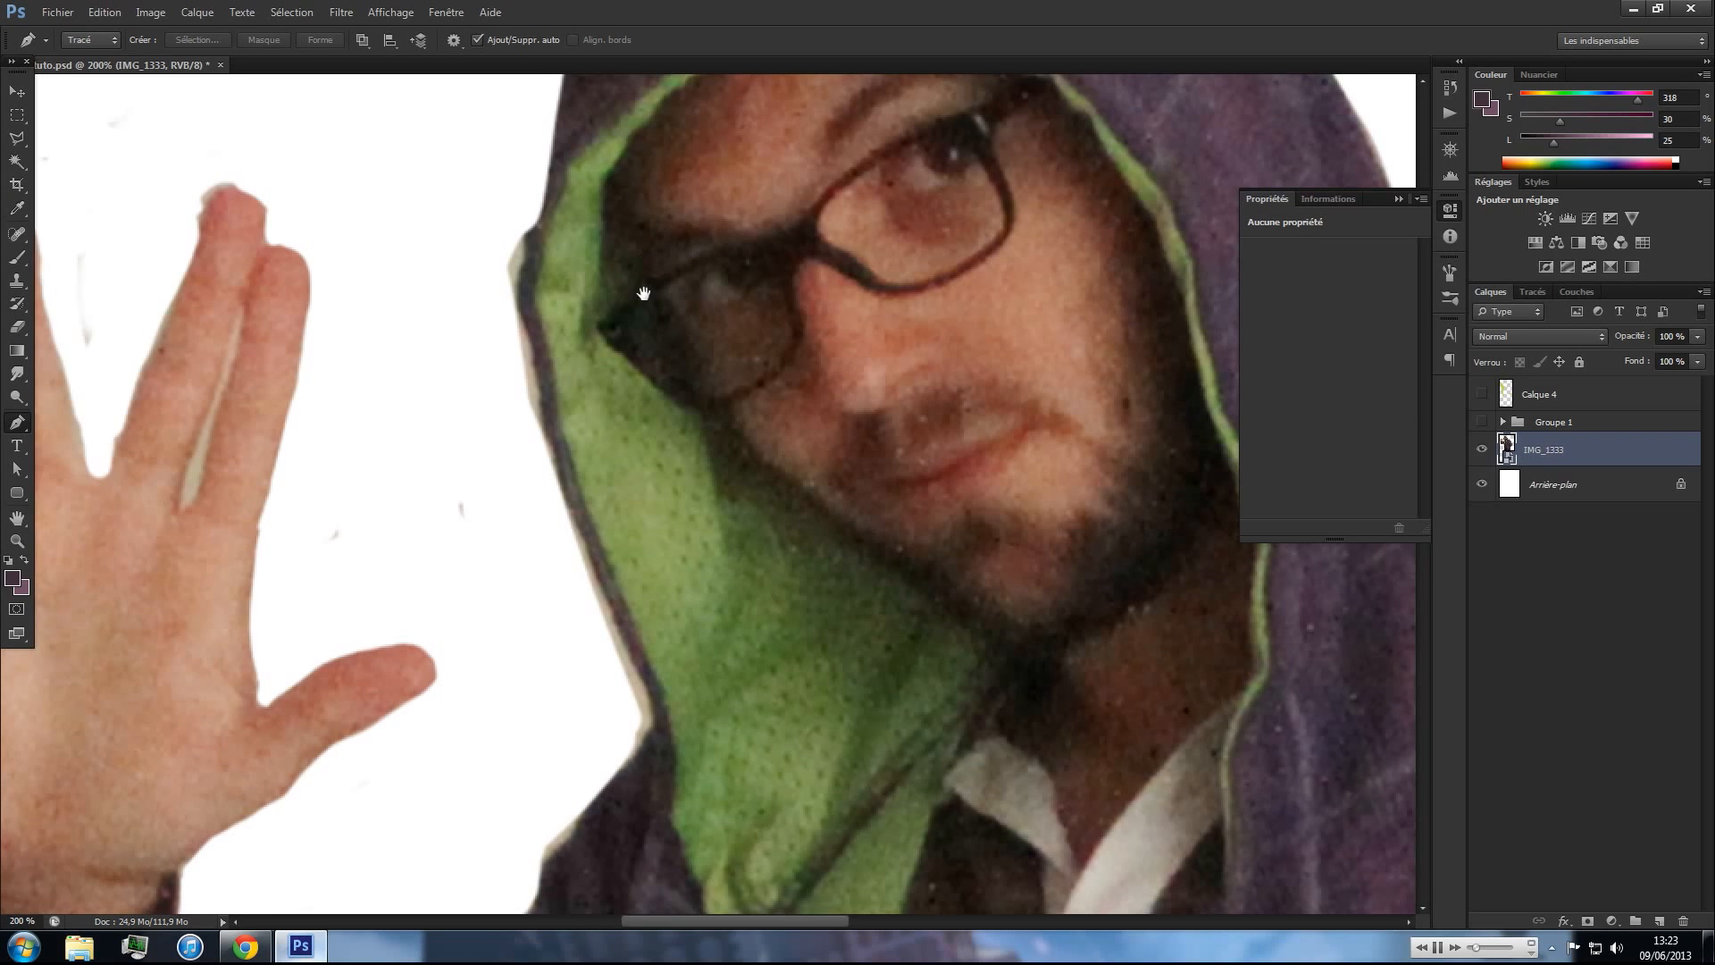
pyautogui.scroll(3, 629, 233)
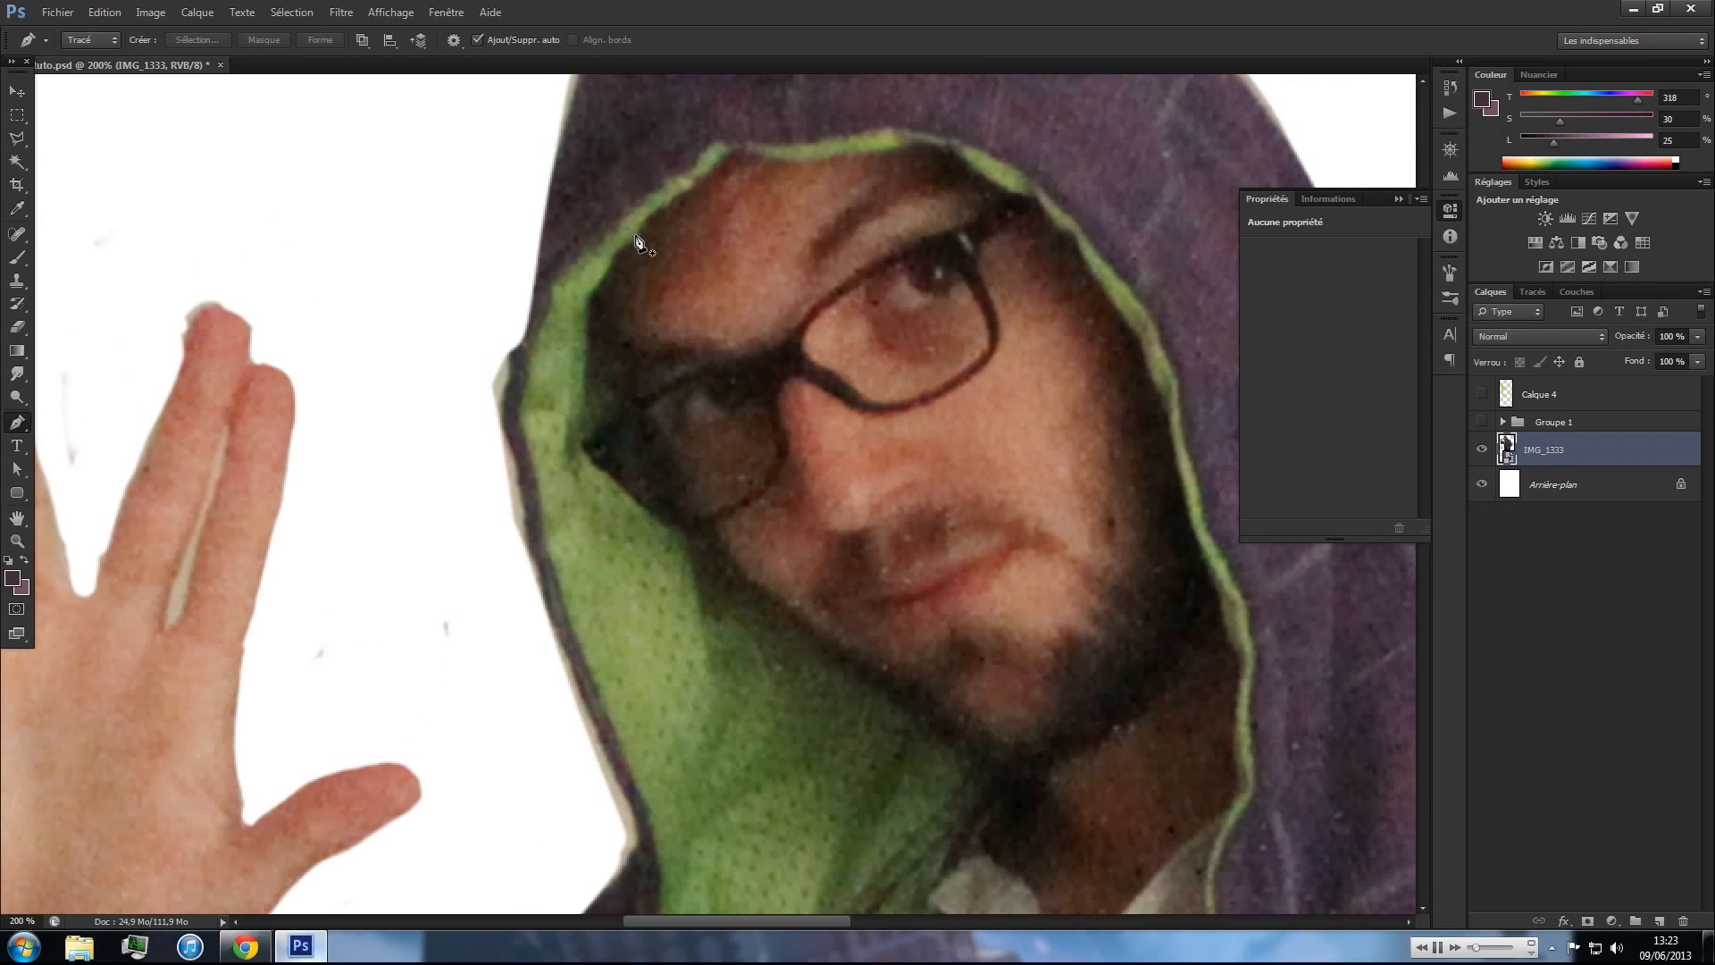
pyautogui.moveTo(642, 229); pyautogui.dragTo(598, 293)
pyautogui.moveTo(585, 393)
pyautogui.mouseDown()
pyautogui.moveTo(575, 418)
pyautogui.moveTo(592, 436)
pyautogui.mouseUp()
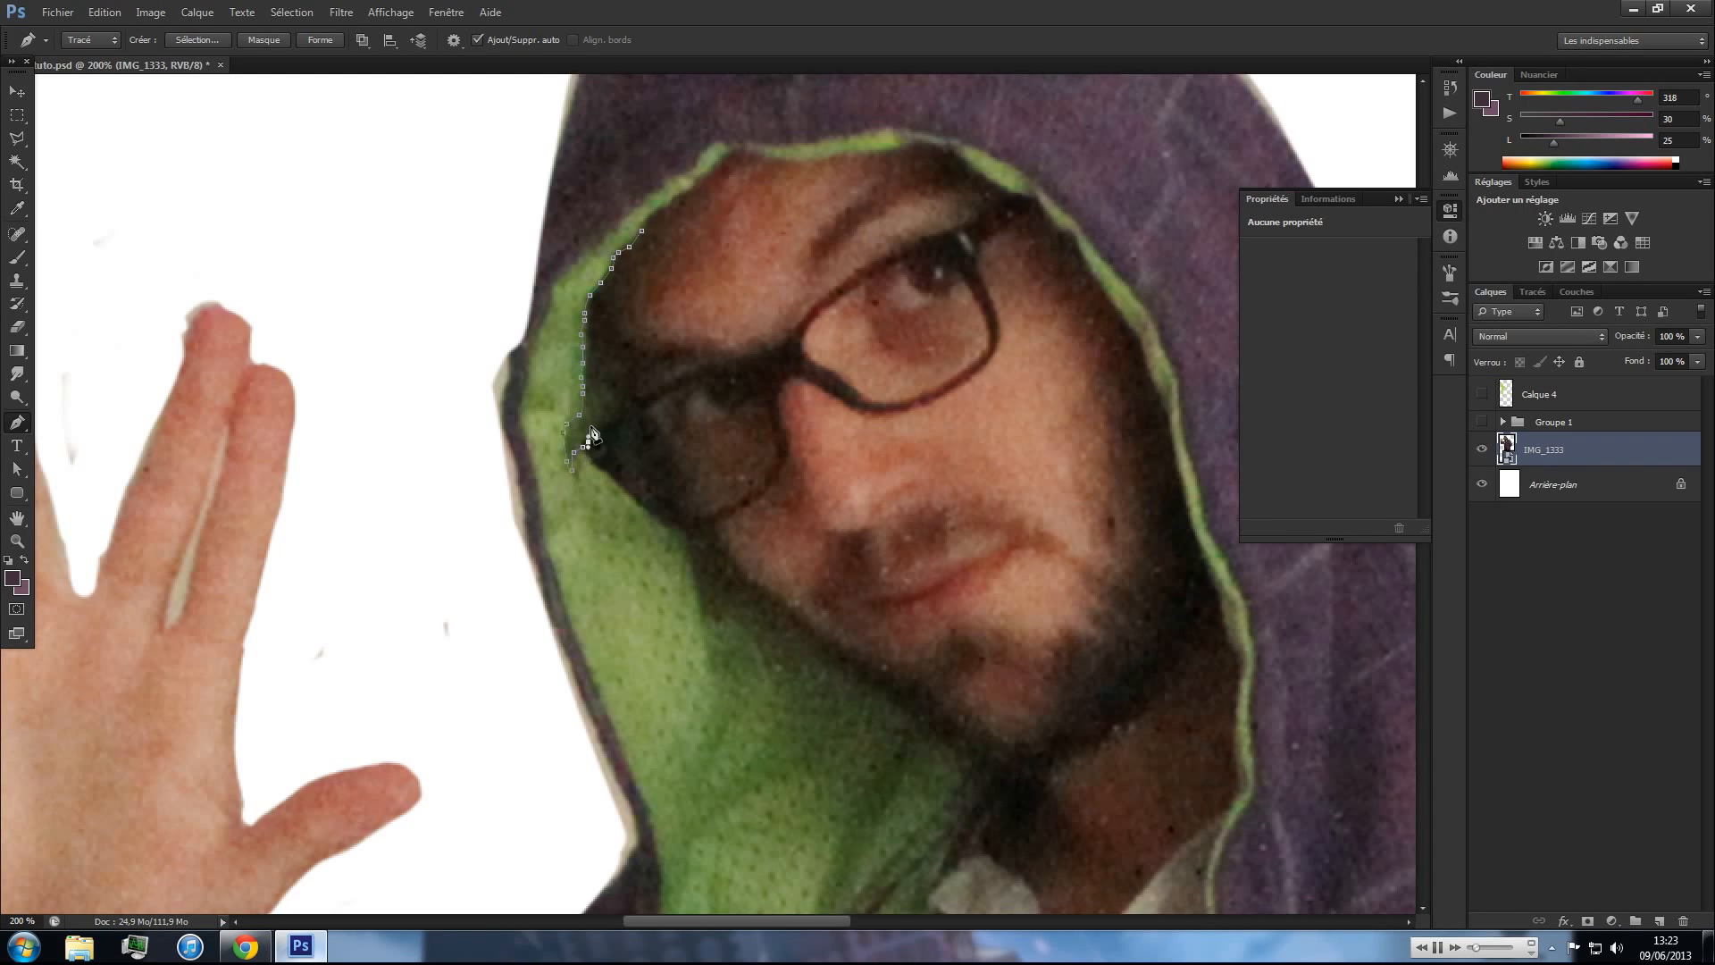
# - Continue the path with jagged points along the lining's shadow edge, from below the glasses to under the chin
pyautogui.click(678, 529)
pyautogui.click(684, 539)
pyautogui.click(692, 564)
pyautogui.click(695, 580)
pyautogui.moveTo(699, 595); pyautogui.dragTo(854, 683)
pyautogui.click(702, 618)
pyautogui.click(706, 622)
pyautogui.click(713, 616)
pyautogui.click(721, 622)
pyautogui.click(735, 620)
pyautogui.click(743, 620)
pyautogui.click(786, 670)
pyautogui.click(804, 667)
pyautogui.click(861, 693)
pyautogui.click(877, 704)
pyautogui.click(893, 716)
pyautogui.click(898, 716)
pyautogui.click(907, 718)
pyautogui.click(904, 727)
pyautogui.moveTo(890, 743); pyautogui.dragTo(954, 567)
pyautogui.moveTo(1025, 592); pyautogui.dragTo(1036, 600)
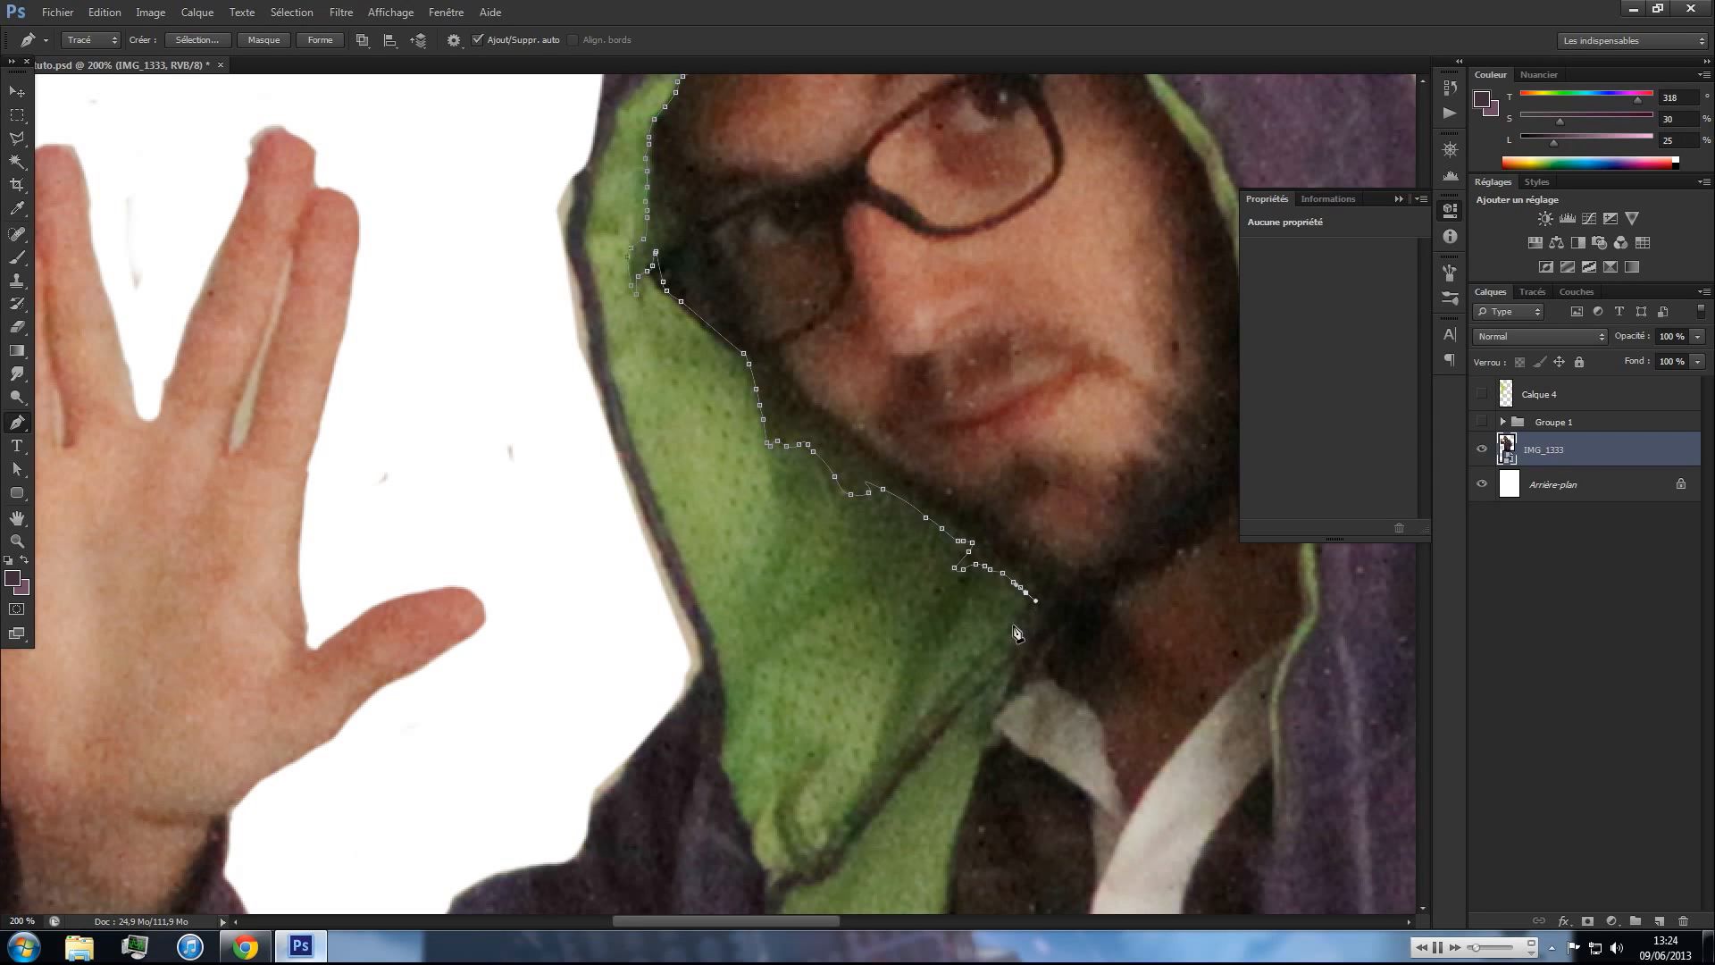
# - Extend the path down the lining's edge to the shirt collar and back up the neck below the chin
pyautogui.click(1029, 613)
pyautogui.click(1021, 621)
pyautogui.click(1016, 626)
pyautogui.click(1015, 631)
pyautogui.click(1011, 677)
pyautogui.click(1006, 694)
pyautogui.click(1001, 711)
pyautogui.click(999, 730)
pyautogui.click(993, 742)
pyautogui.click(985, 753)
pyautogui.moveTo(991, 754); pyautogui.dragTo(1026, 738)
pyautogui.click(1078, 675)
pyautogui.click(1099, 651)
pyautogui.click(1106, 631)
pyautogui.click(1116, 608)
pyautogui.click(1123, 597)
pyautogui.moveTo(1133, 564); pyautogui.dragTo(971, 636)
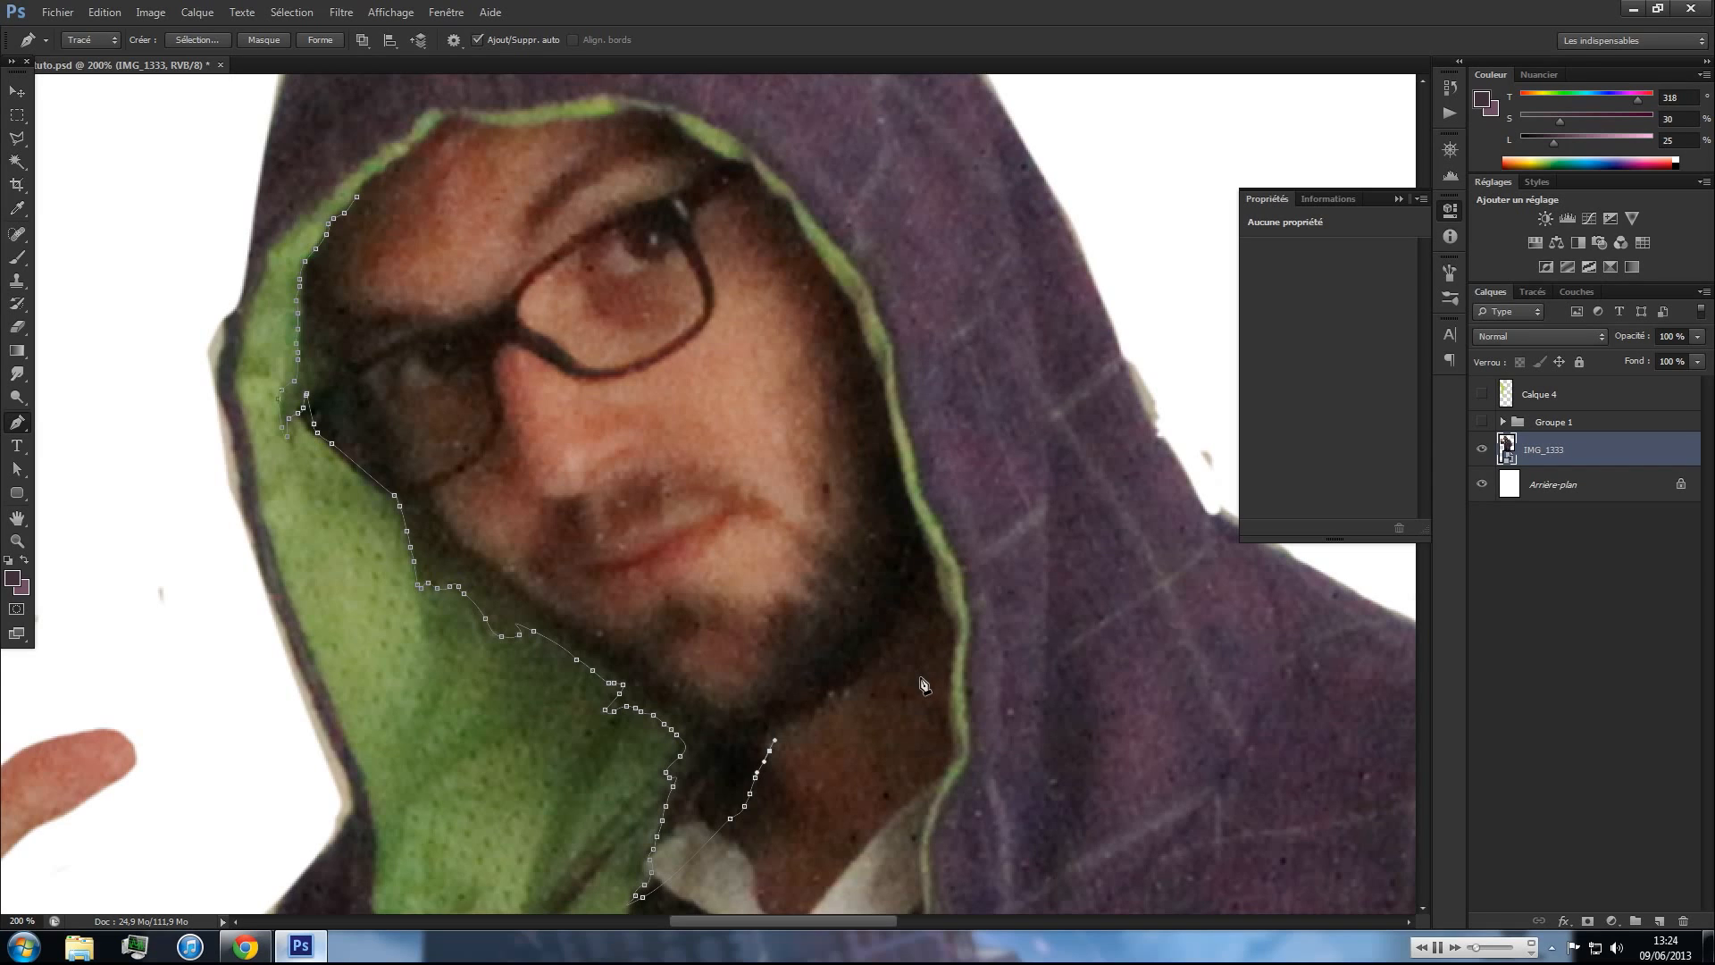
# - Carry the path across the neck under the jaw and up to the thin green hood edging on the far side
pyautogui.click(904, 672)
pyautogui.click(920, 703)
pyautogui.click(929, 728)
pyautogui.click(934, 741)
pyautogui.click(945, 756)
pyautogui.click(954, 758)
pyautogui.click(960, 752)
pyautogui.click(960, 744)
pyautogui.click(950, 715)
pyautogui.click(943, 706)
pyautogui.click(939, 684)
pyautogui.click(941, 668)
pyautogui.click(946, 654)
pyautogui.click(956, 633)
# - Trace the path up the inside of the thin green hood edging, from jaw level to eye level
pyautogui.click(935, 590)
pyautogui.click(931, 545)
pyautogui.click(921, 537)
pyautogui.click(892, 491)
pyautogui.click(885, 449)
pyautogui.click(882, 440)
pyautogui.click(884, 427)
pyautogui.click(883, 411)
pyautogui.click(884, 398)
pyautogui.click(885, 377)
pyautogui.click(884, 365)
pyautogui.click(885, 347)
pyautogui.click(872, 364)
pyautogui.click(868, 361)
pyautogui.click(862, 355)
pyautogui.click(858, 323)
pyautogui.click(861, 292)
pyautogui.click(844, 296)
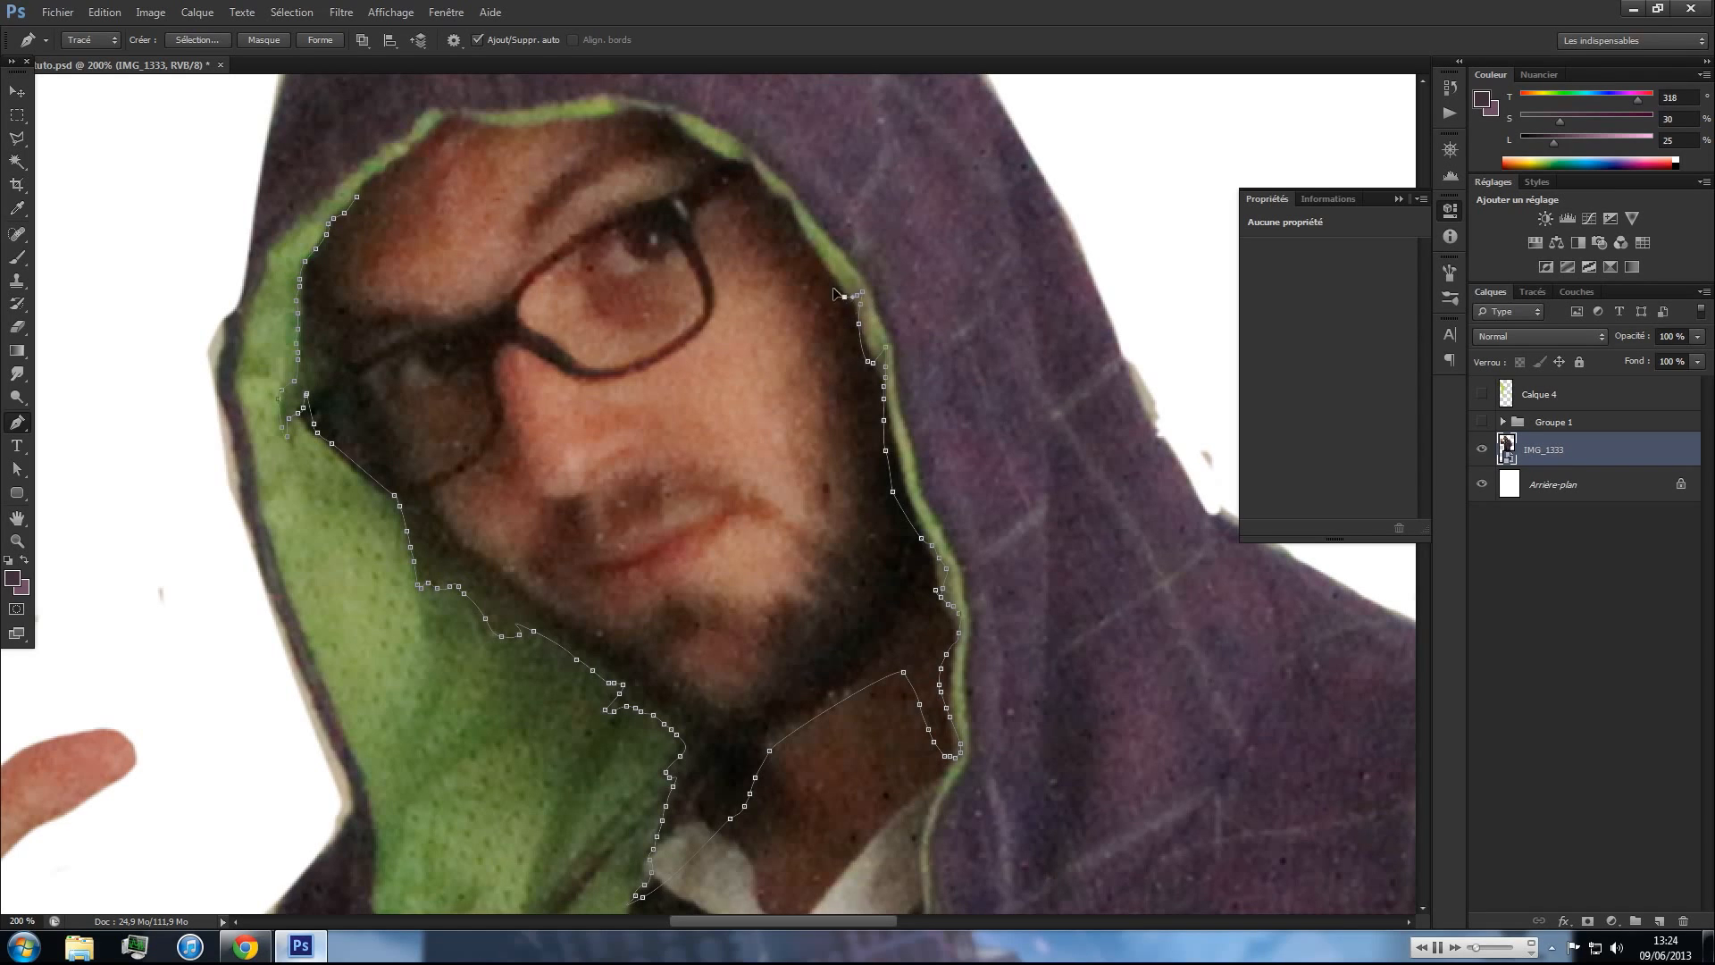
# - Follow the hood edging past the brow to the top of the opening and close the path across the forehead
pyautogui.click(794, 227)
pyautogui.click(785, 192)
pyautogui.click(776, 193)
pyautogui.click(767, 190)
pyautogui.click(760, 179)
pyautogui.click(751, 159)
pyautogui.click(740, 161)
pyautogui.click(734, 161)
pyautogui.click(726, 162)
pyautogui.click(672, 123)
pyautogui.click(669, 114)
pyautogui.click(659, 105)
pyautogui.click(653, 105)
pyautogui.click(645, 96)
pyautogui.click(639, 104)
pyautogui.click(628, 107)
pyautogui.click(612, 114)
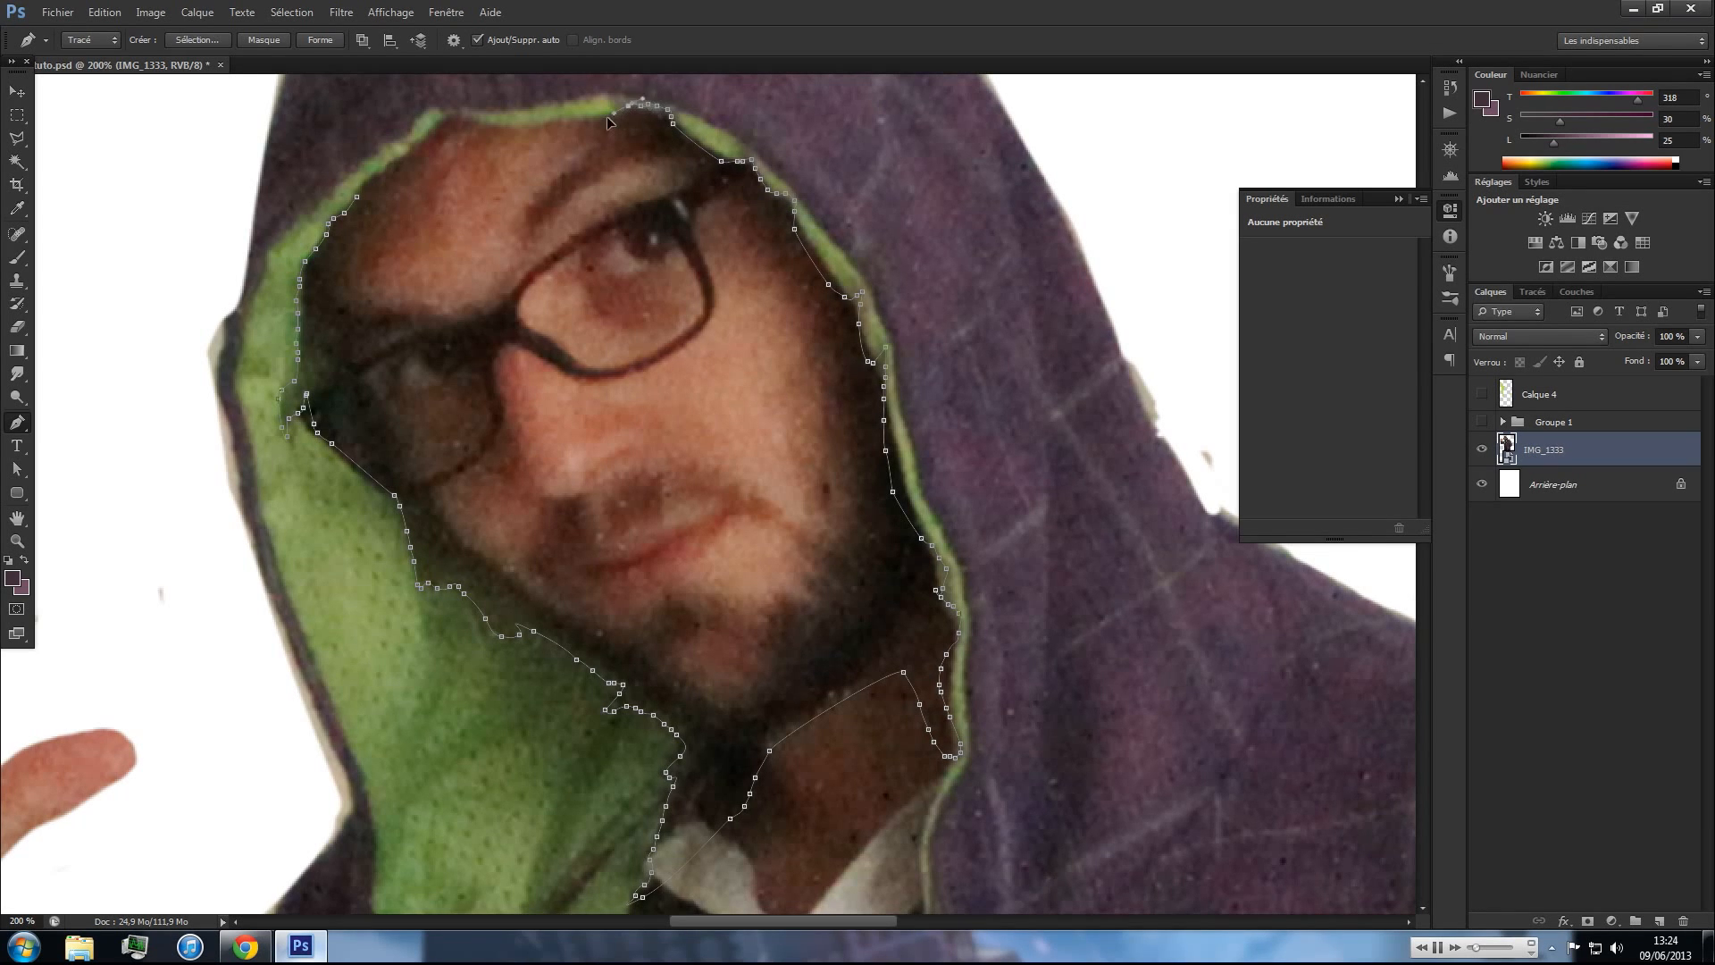
pyautogui.click(356, 196)
# - Load the working path of the lining shadow as a new selection
pyautogui.click(1532, 292)
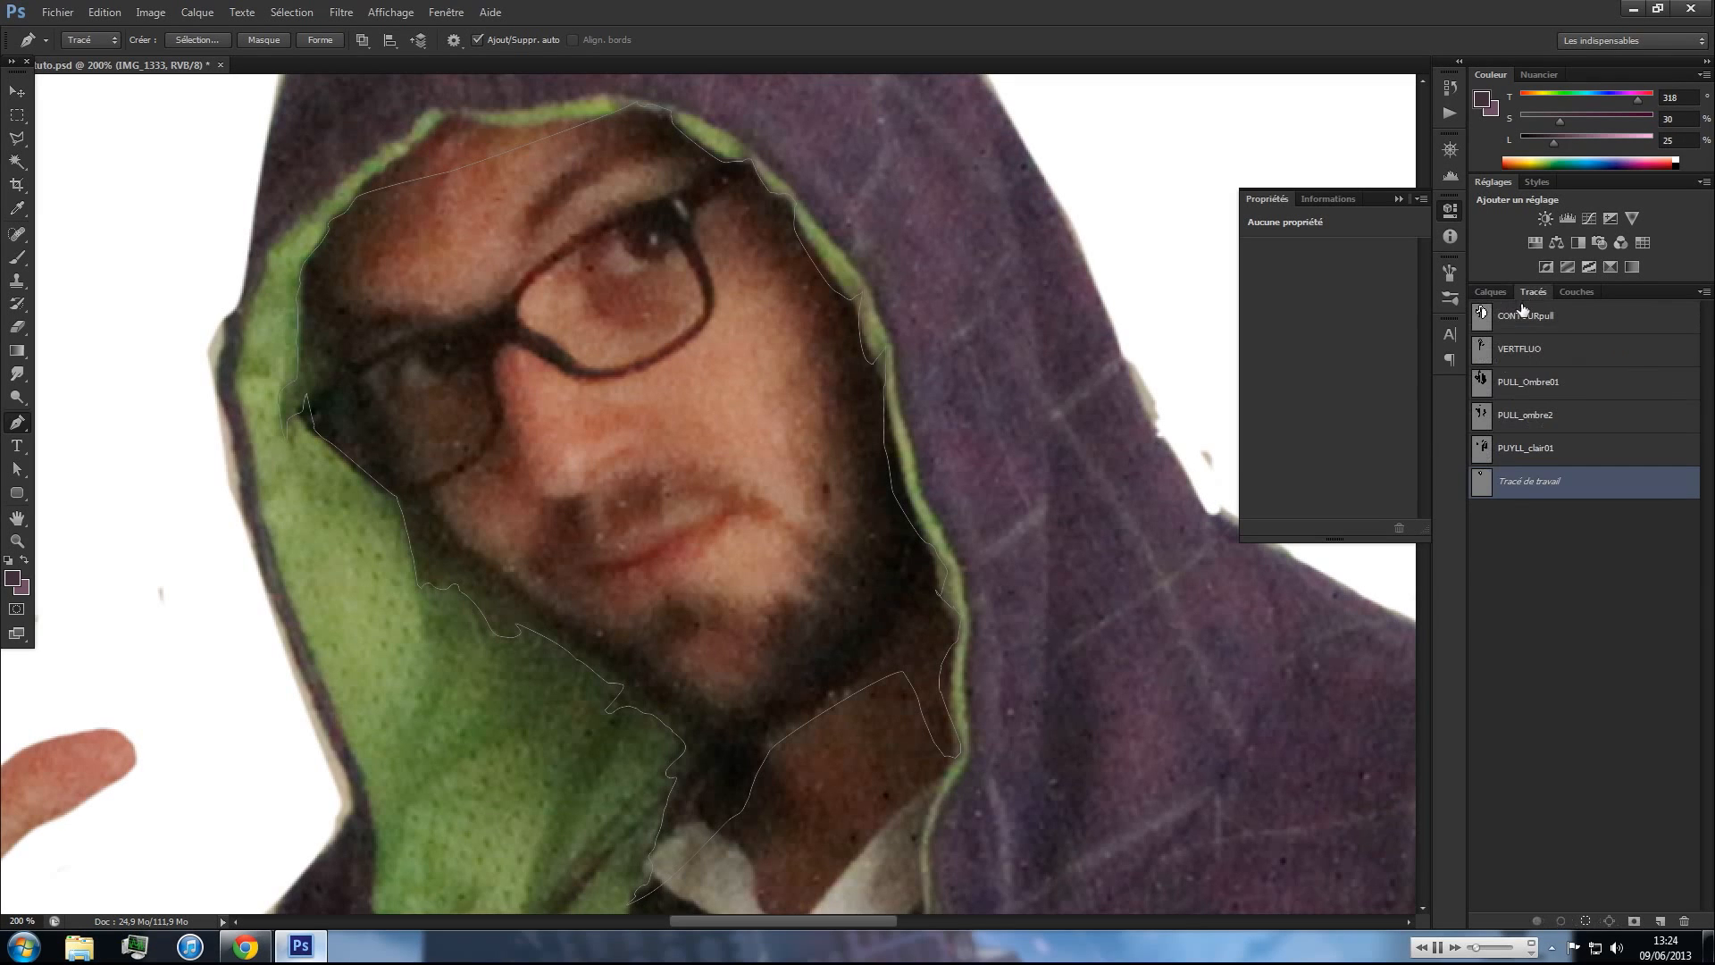
pyautogui.rightClick(1479, 487)
pyautogui.click(1513, 536)
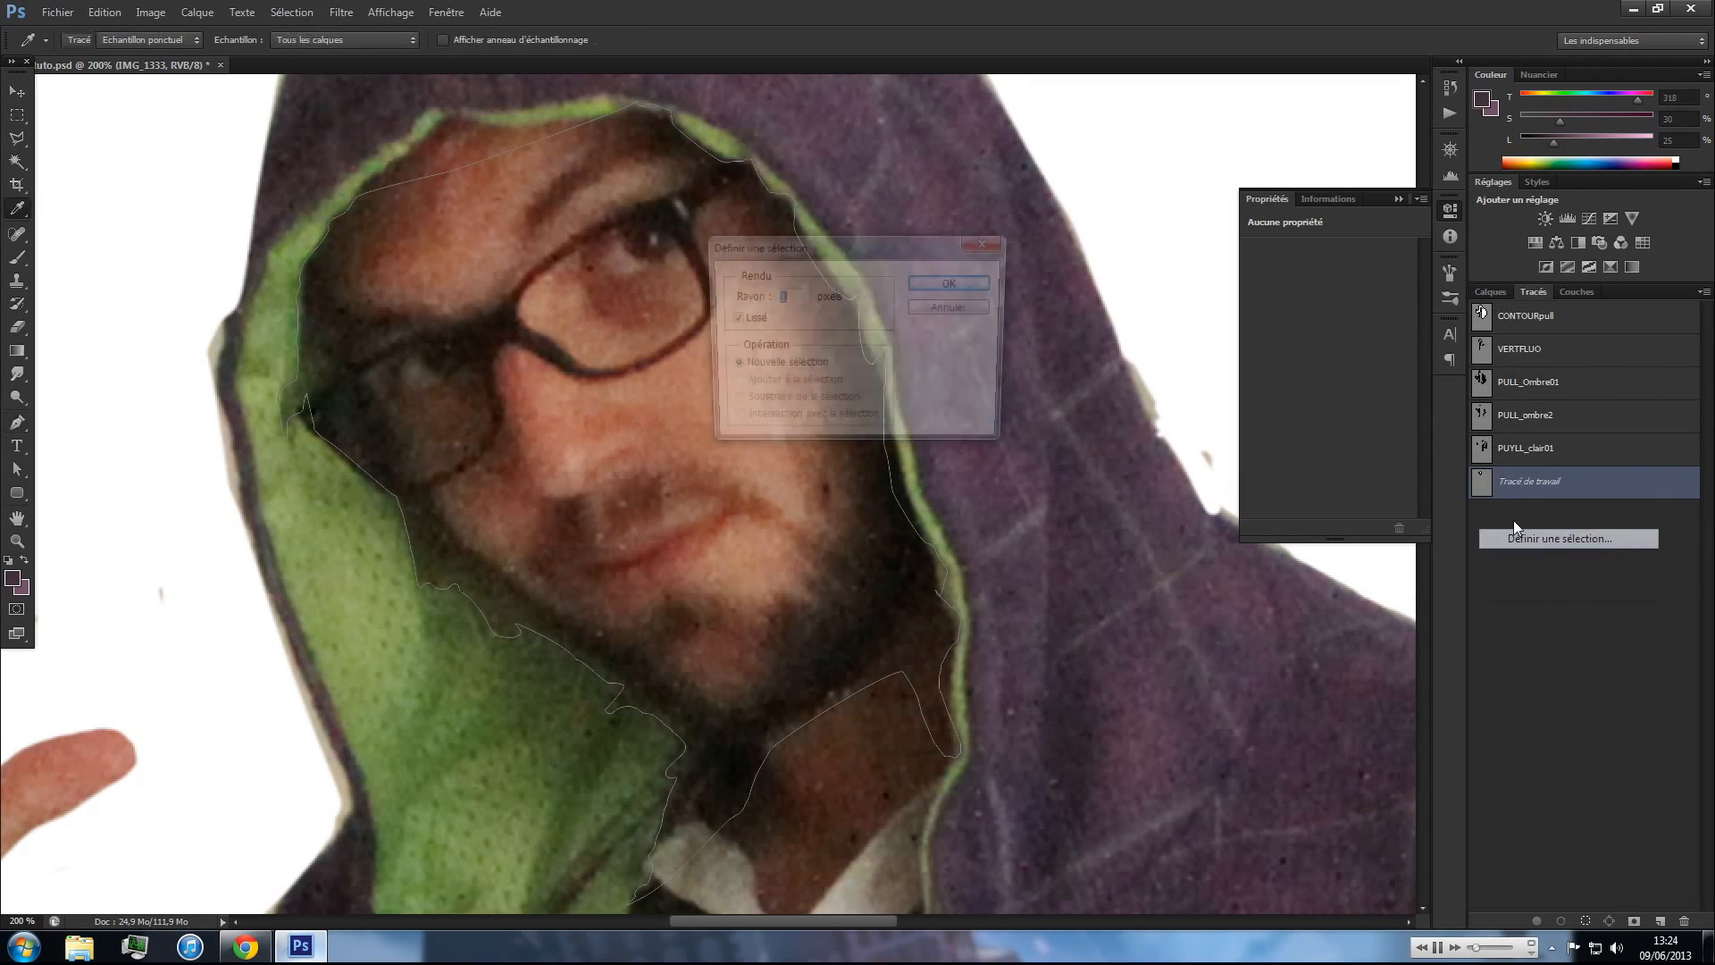
pyautogui.click(981, 281)
# - Add a new layer, place it above Calque 4, and show Calque 4 beneath it
pyautogui.click(1489, 292)
pyautogui.click(1659, 920)
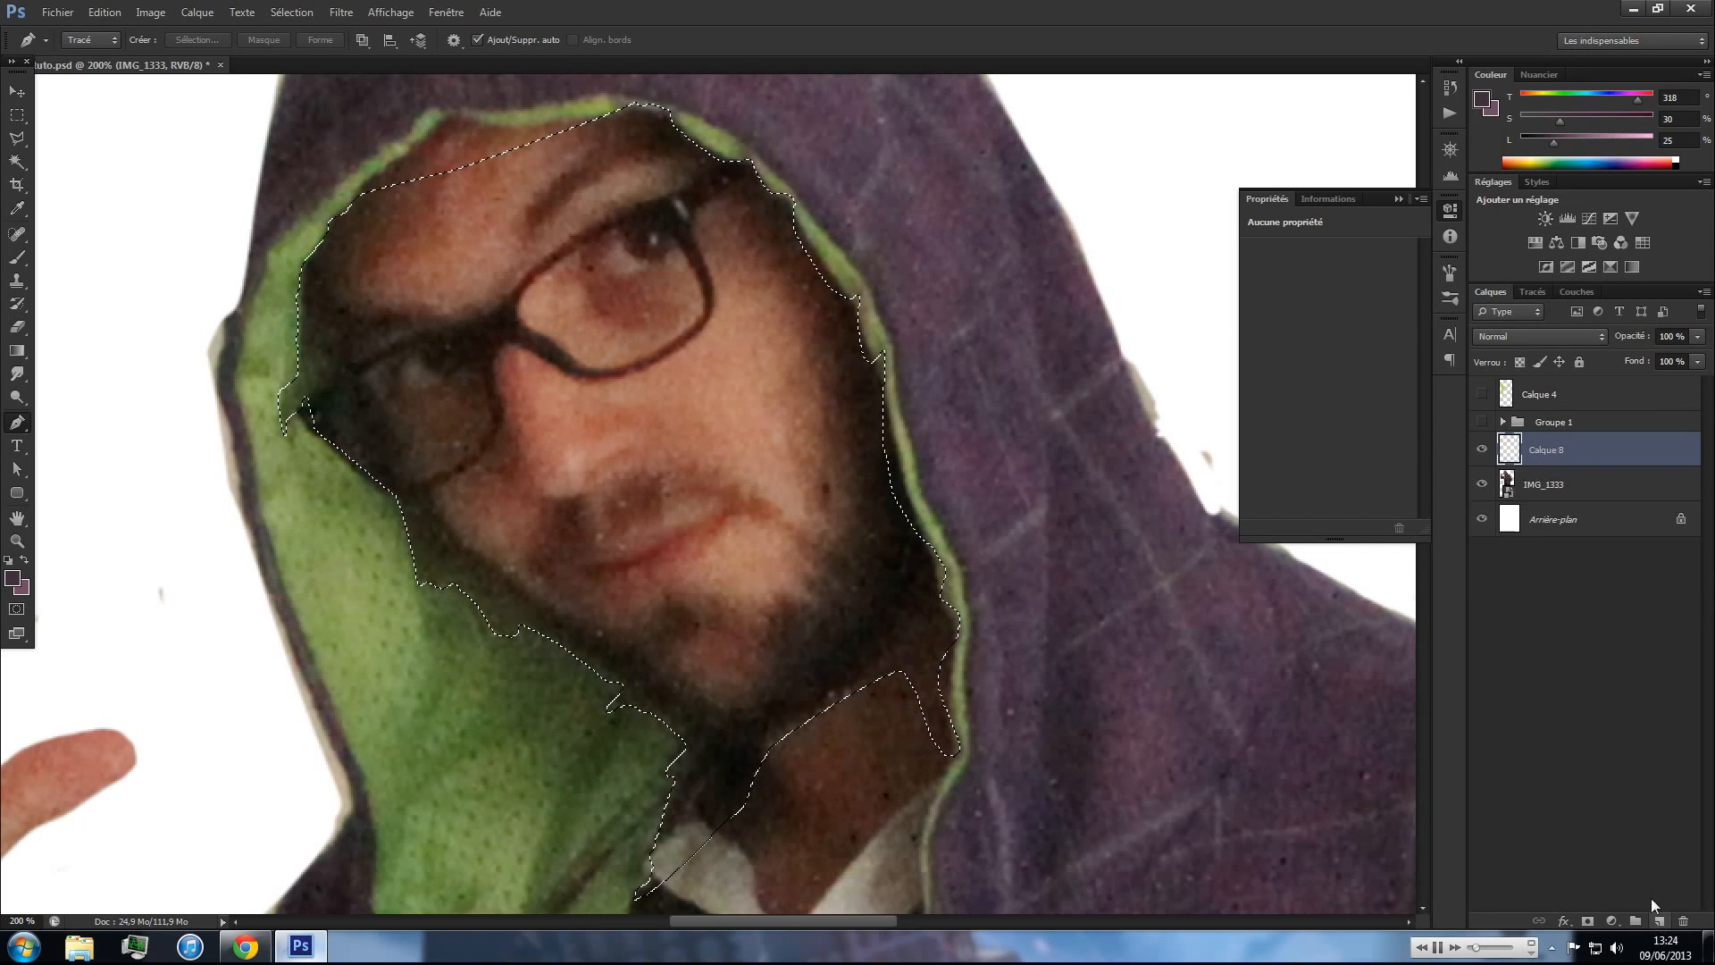
pyautogui.moveTo(1552, 453); pyautogui.dragTo(1535, 410)
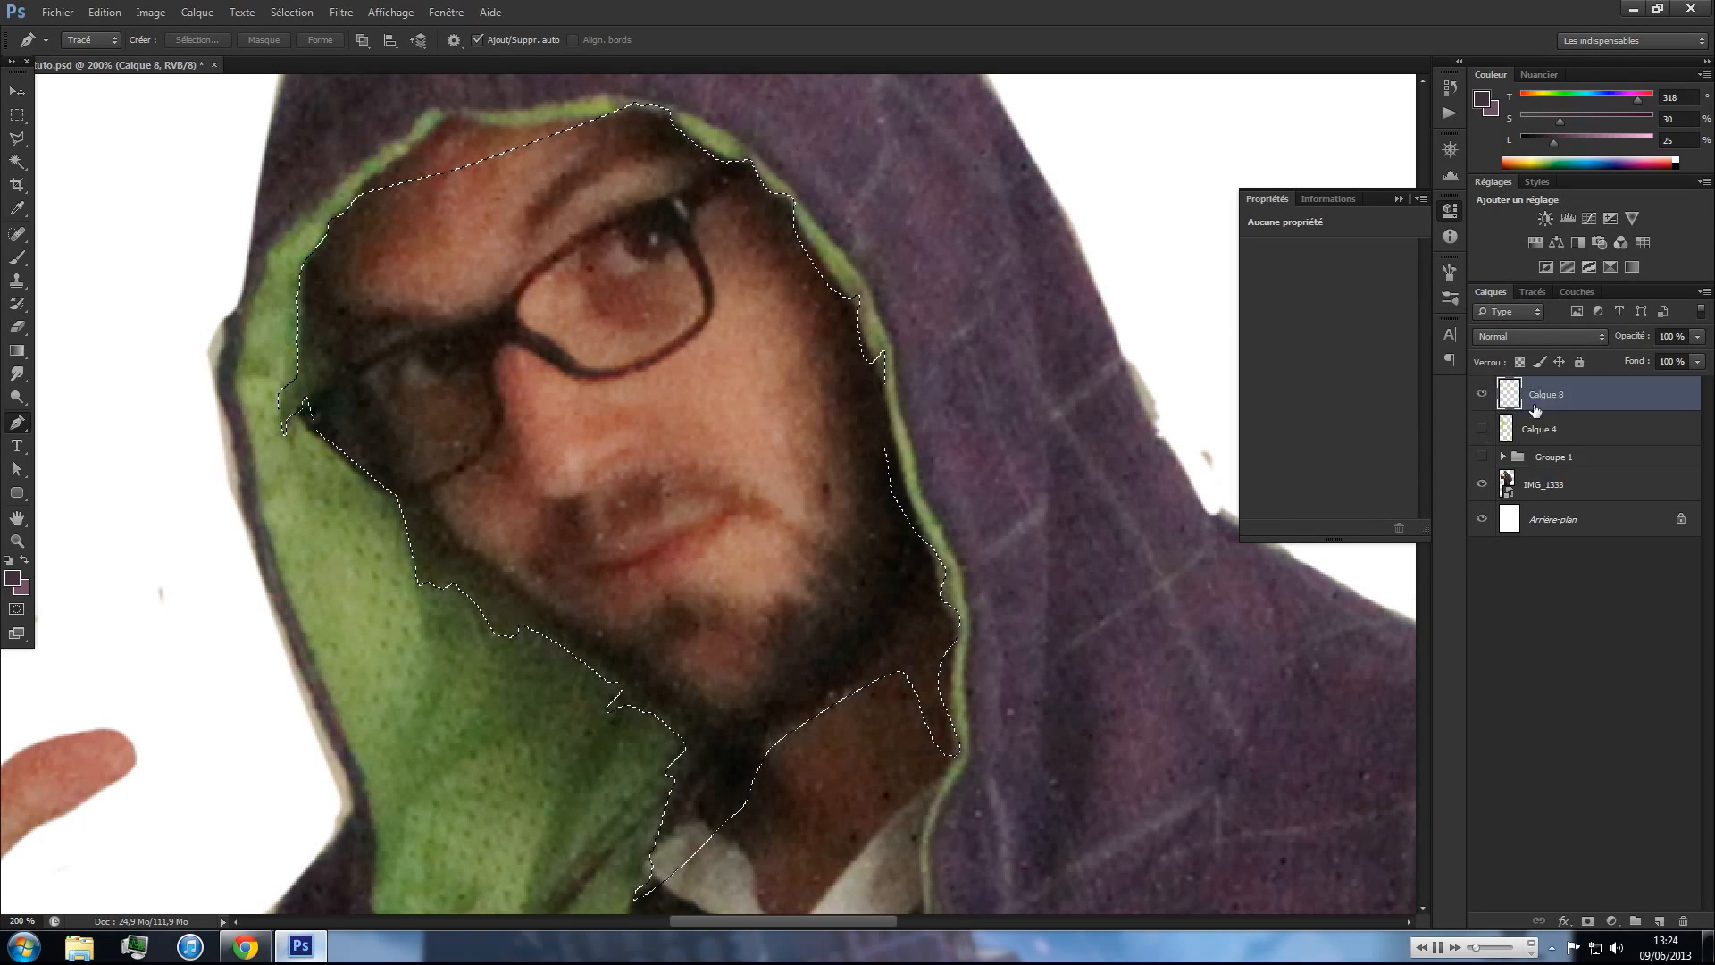
pyautogui.click(1487, 430)
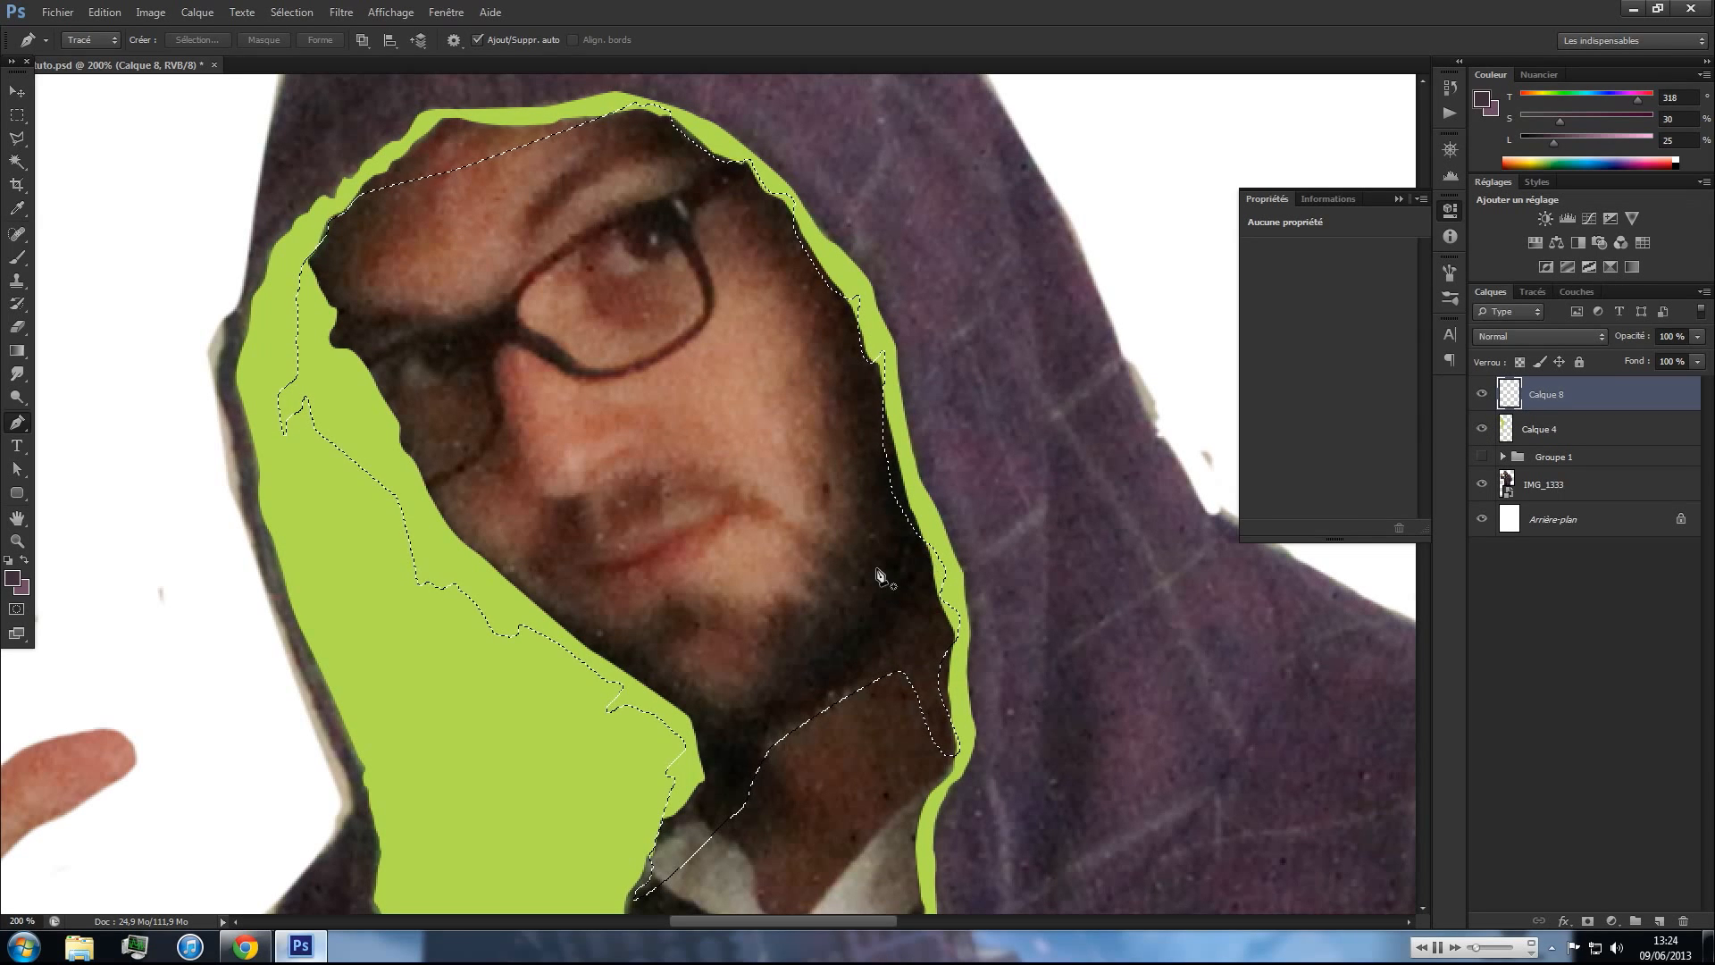
# - Sample the bright green of the lining as the brush colour and darken it to a luminosity of 56
pyautogui.press('b')
pyautogui.press('alt')
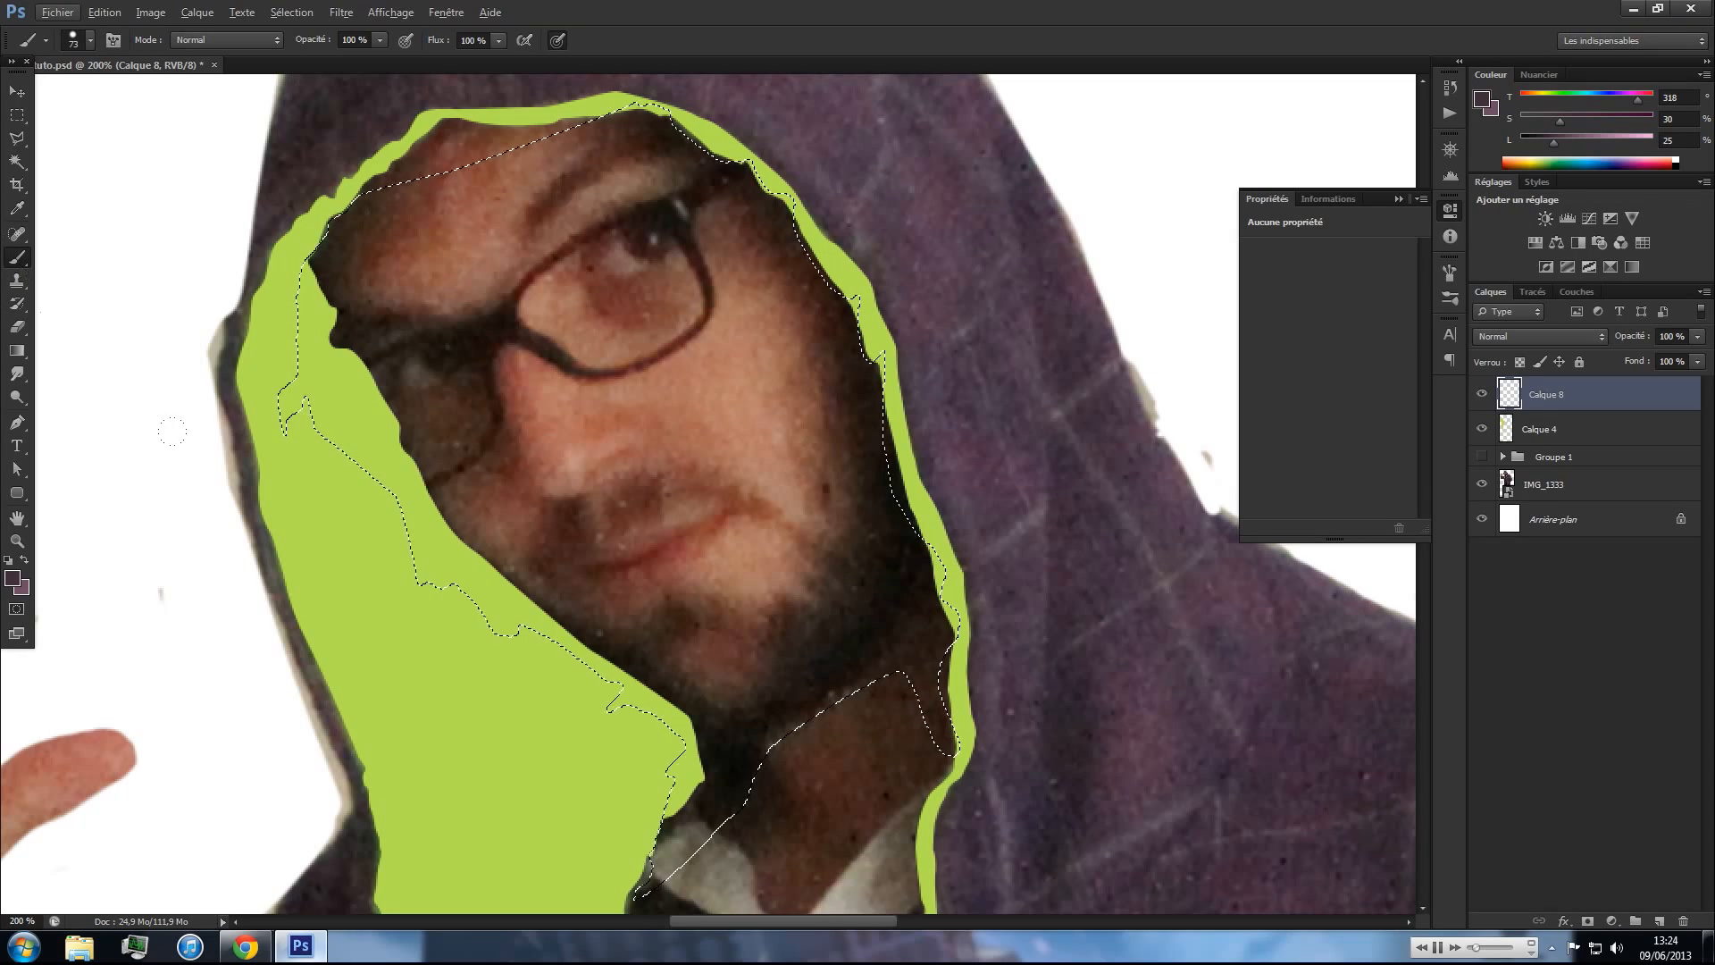
pyautogui.keyDown('alt'); pyautogui.click(585, 725); pyautogui.keyUp('alt')
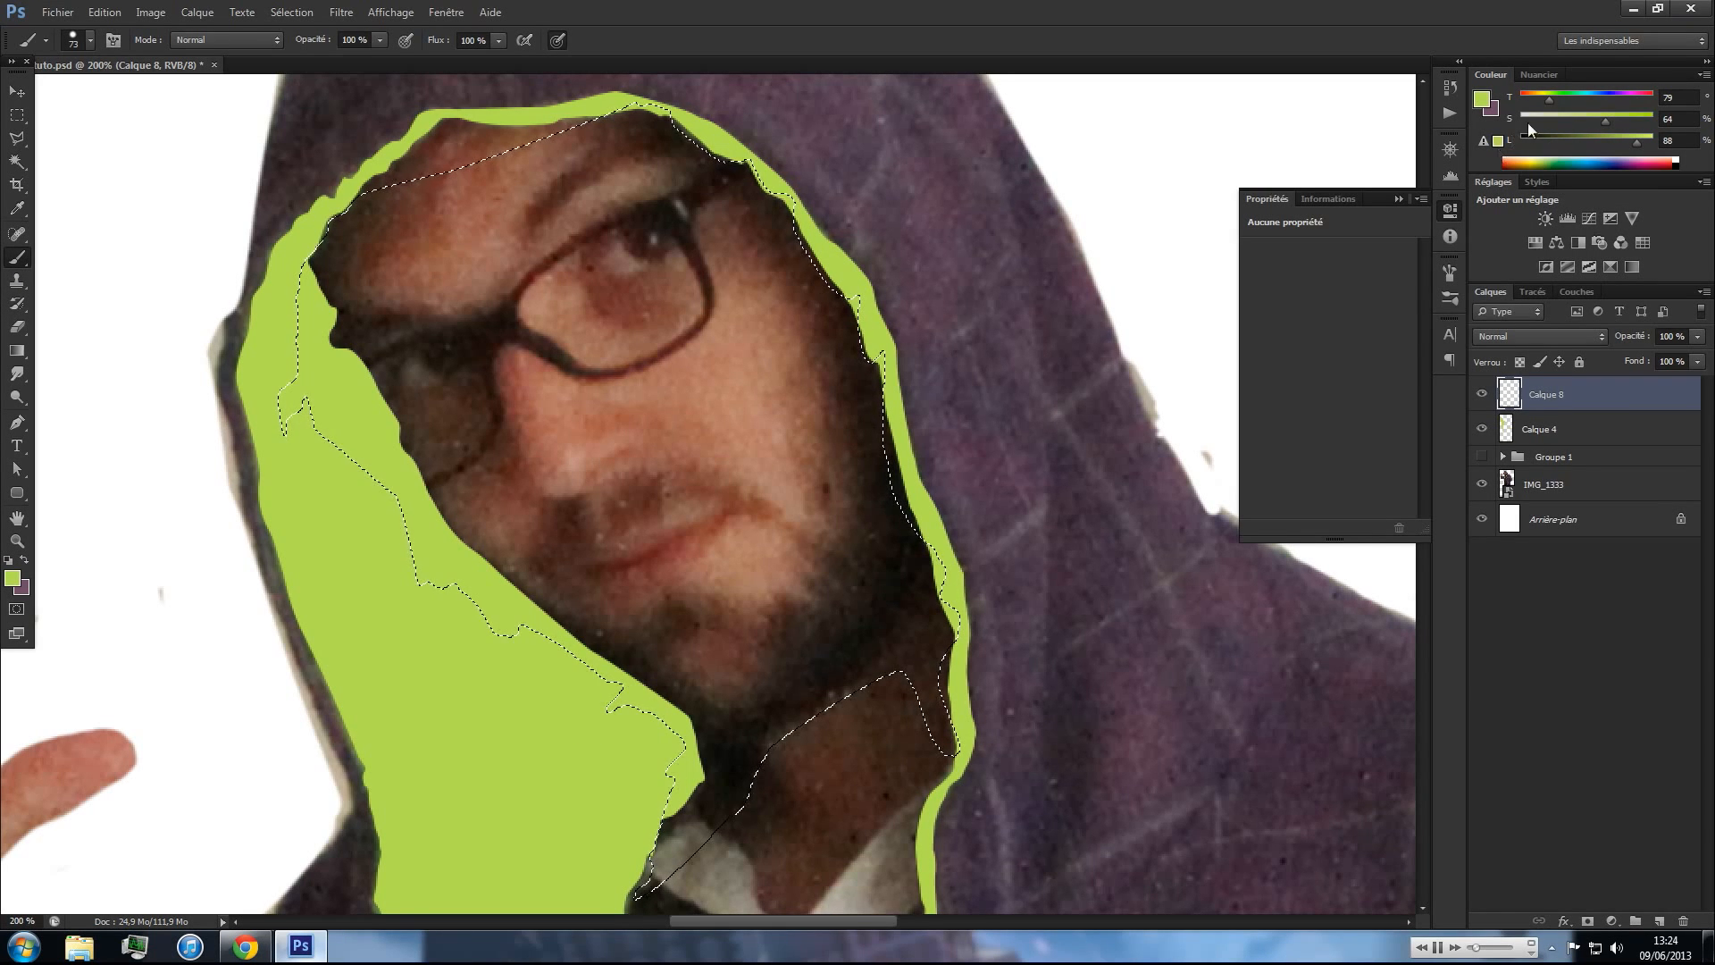
pyautogui.moveTo(1635, 141); pyautogui.dragTo(1595, 143)
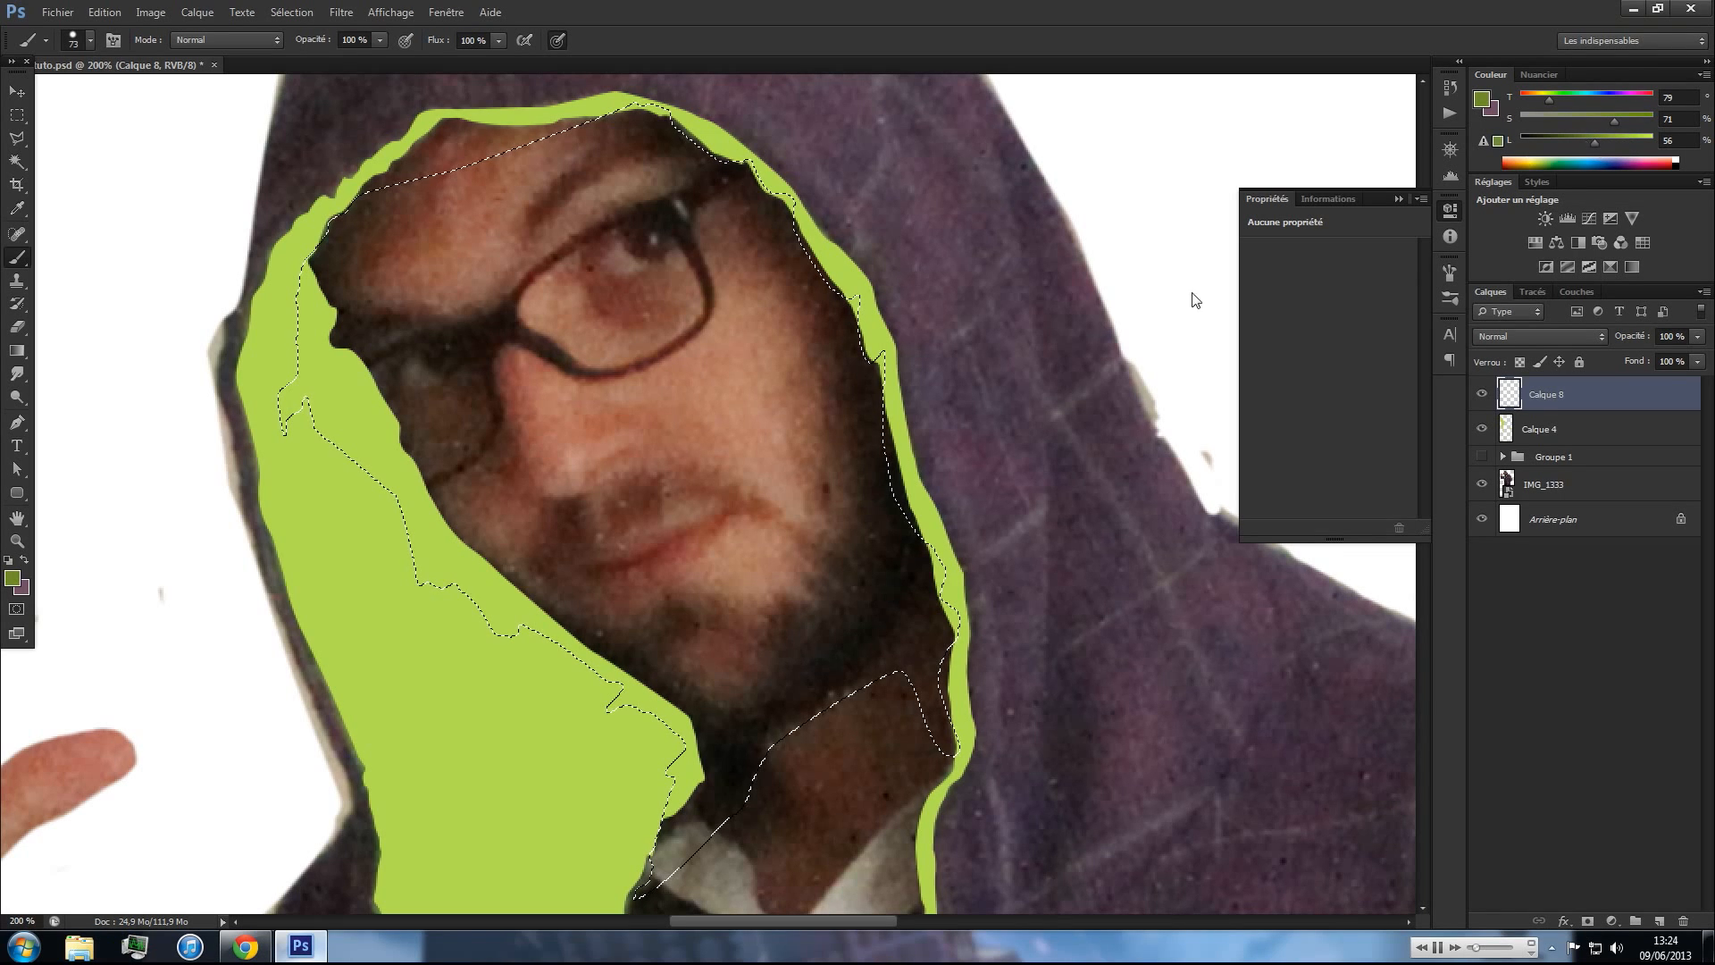
# - Fill the selected lining shadow on Calque 8 with the dark green, swapping it to the background colour, and deselect
pyautogui.moveTo(454, 539); pyautogui.dragTo(487, 572)
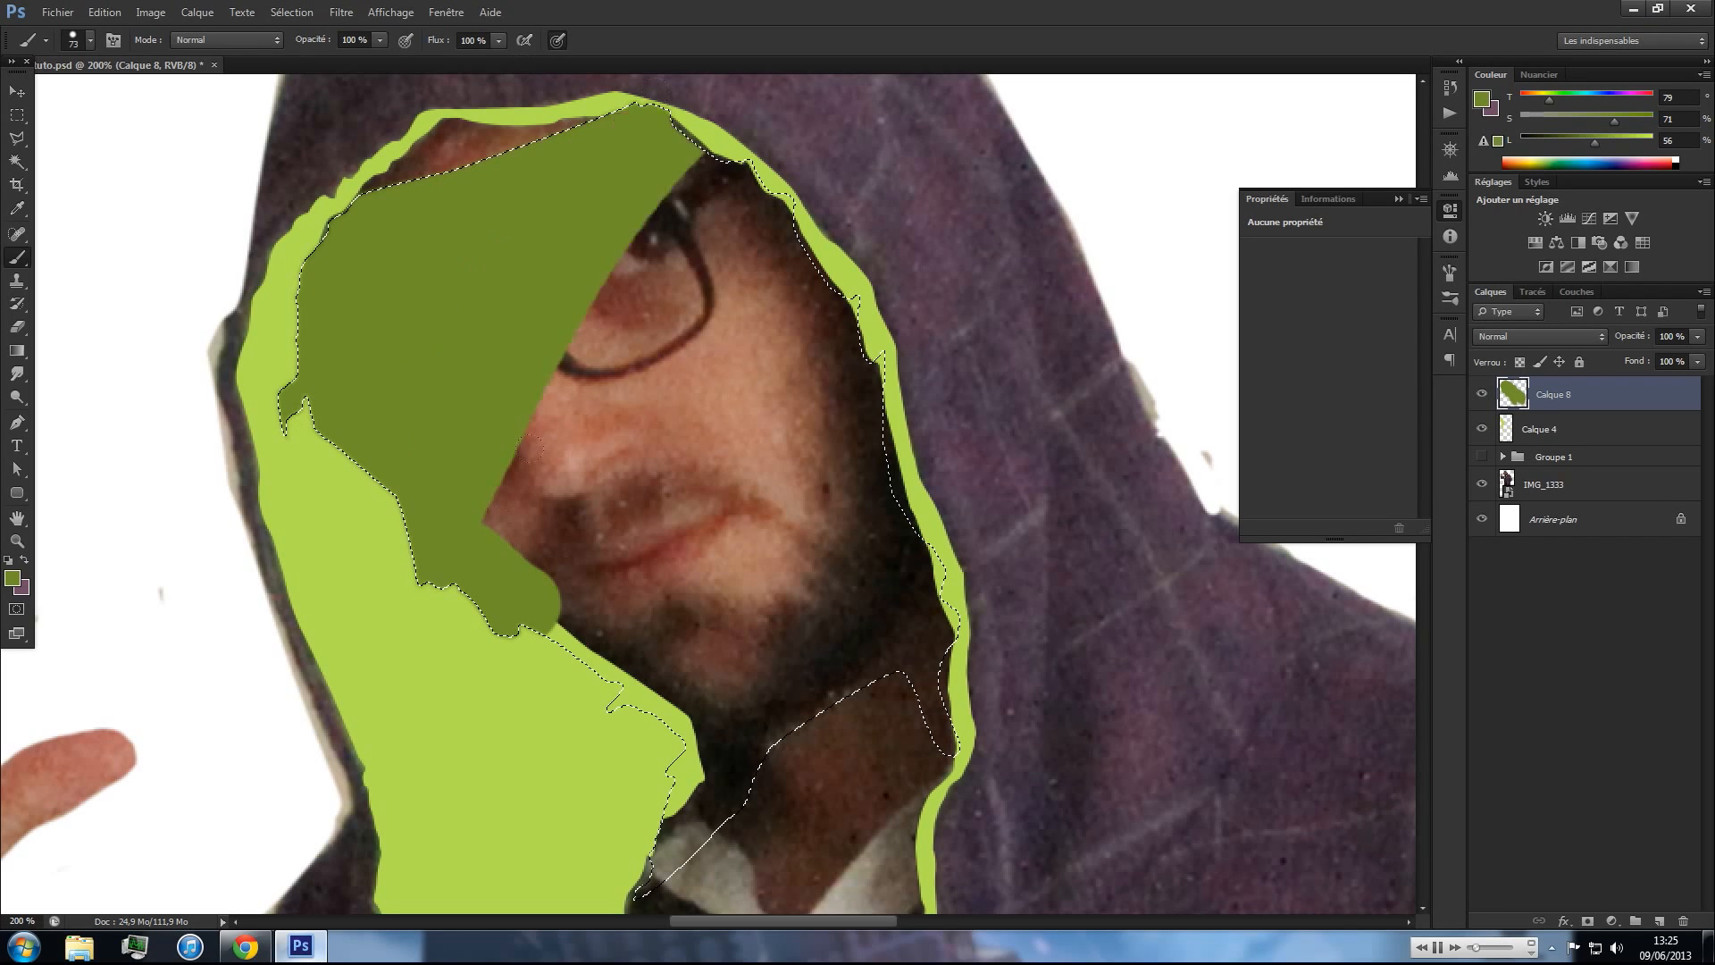
pyautogui.moveTo(688, 205); pyautogui.dragTo(571, 527)
pyautogui.press('x')
pyautogui.hotkey('ctrl', 'BackSpace')
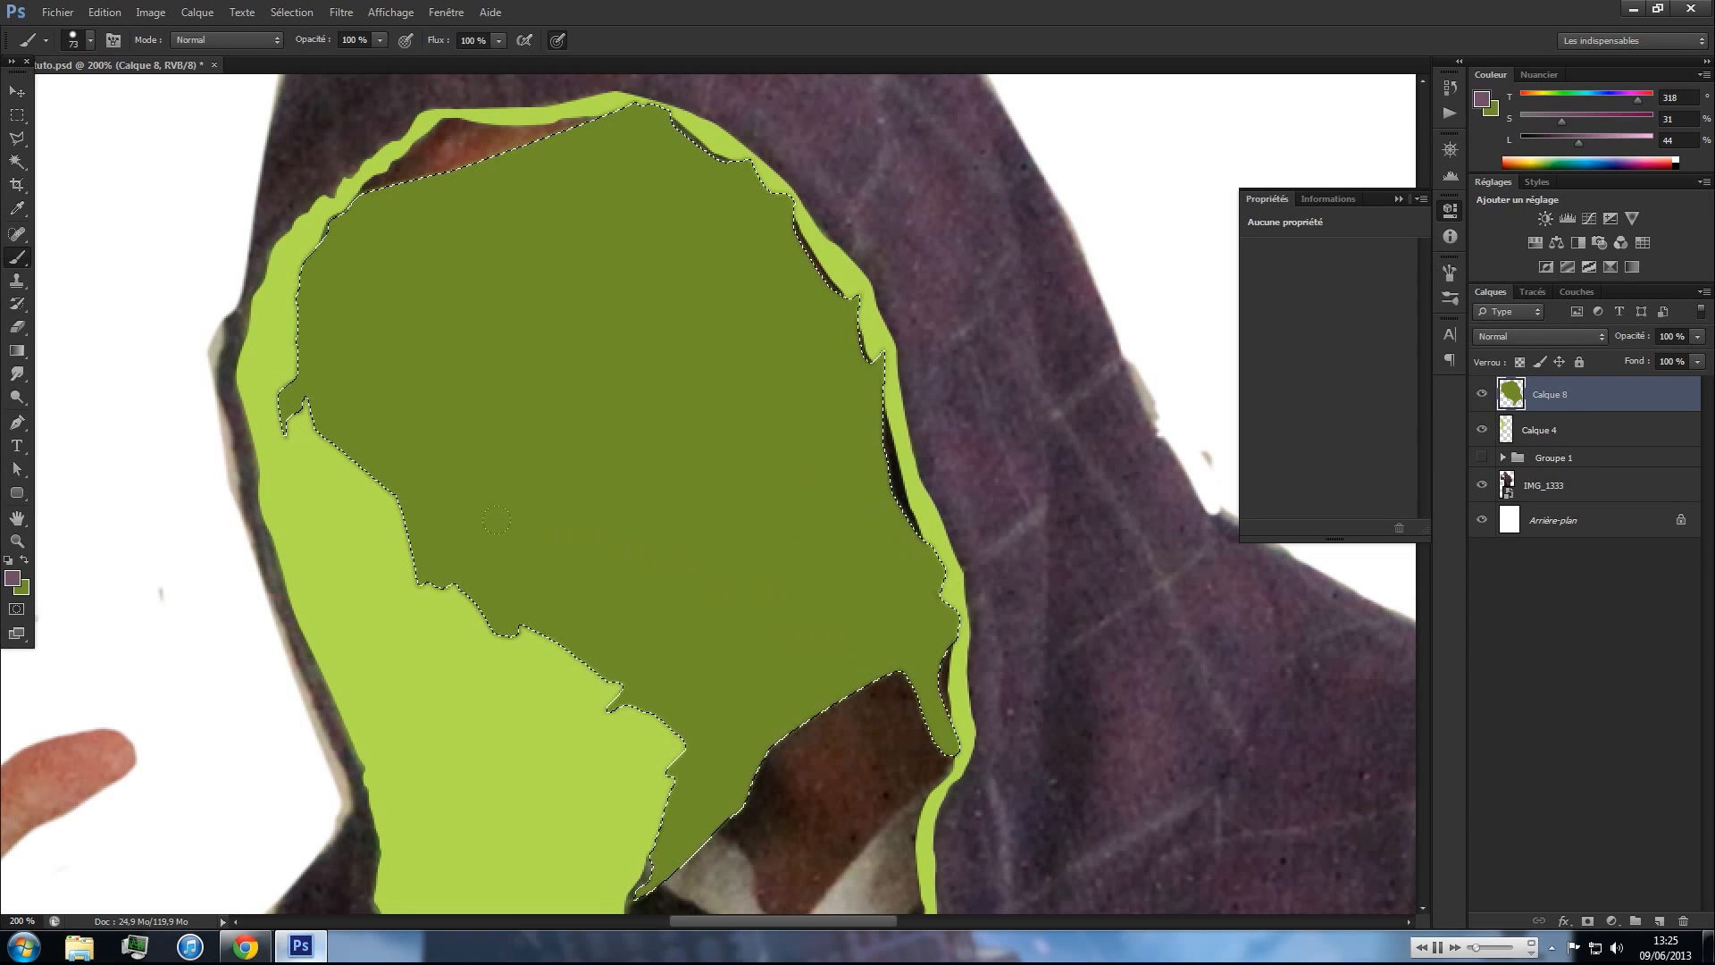
pyautogui.hotkey('ctrl', 'd')
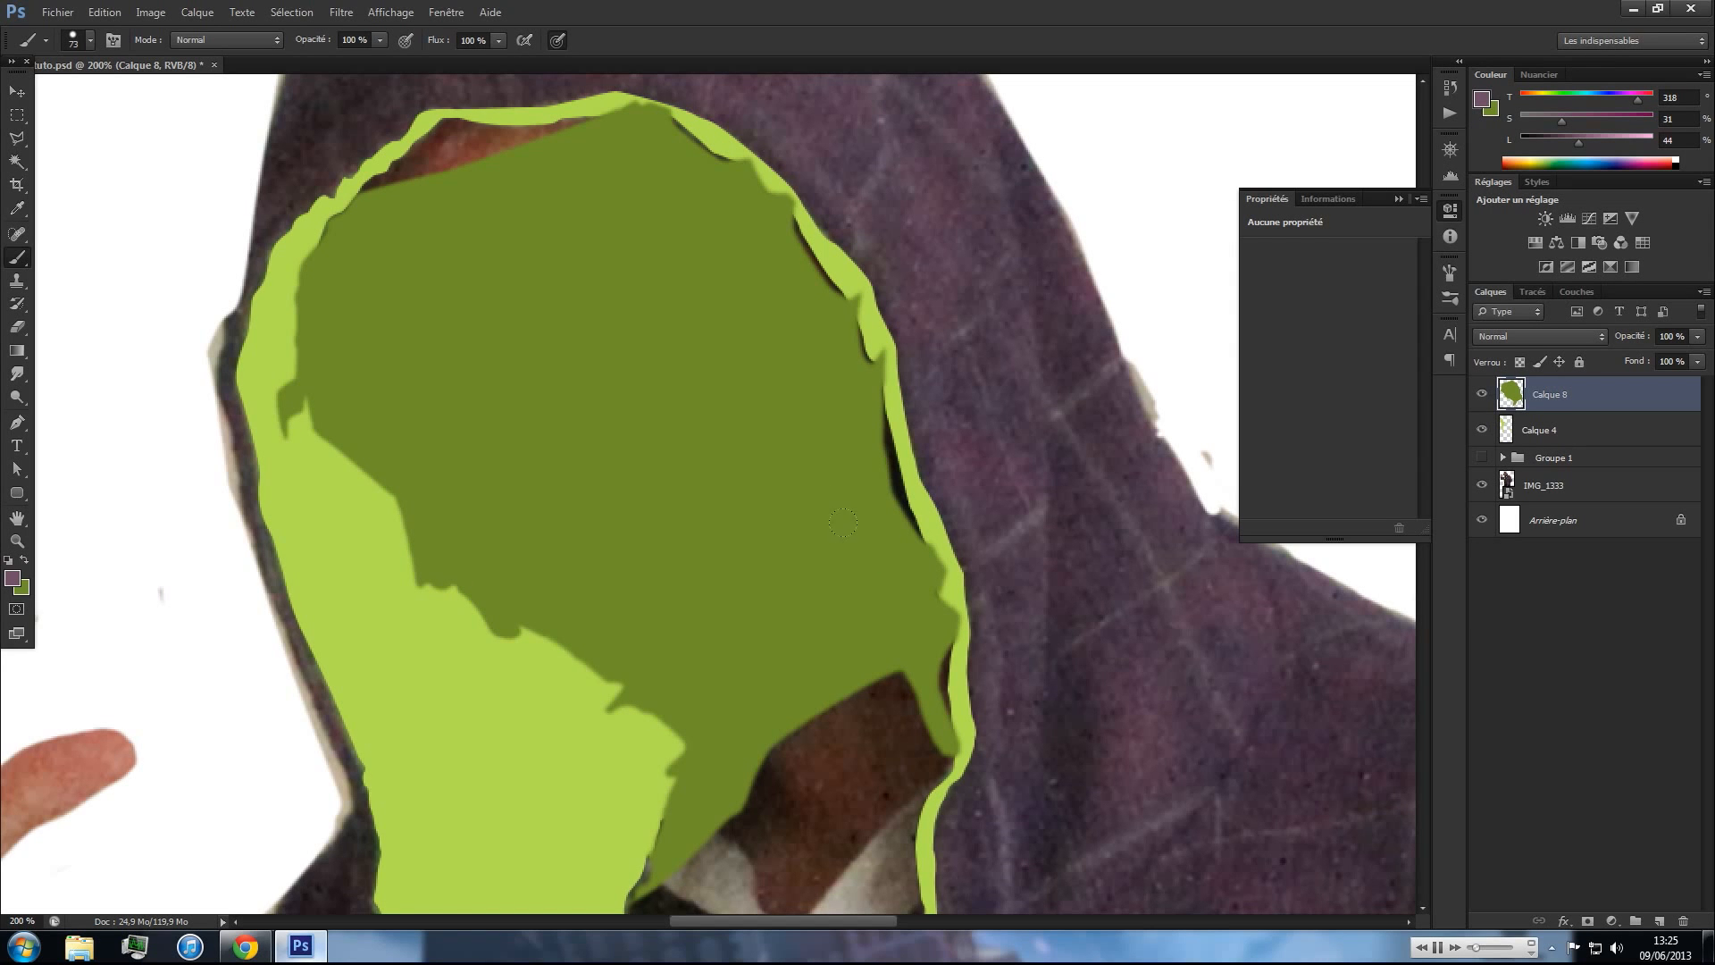
pyautogui.press('z')
pyautogui.click(884, 396)
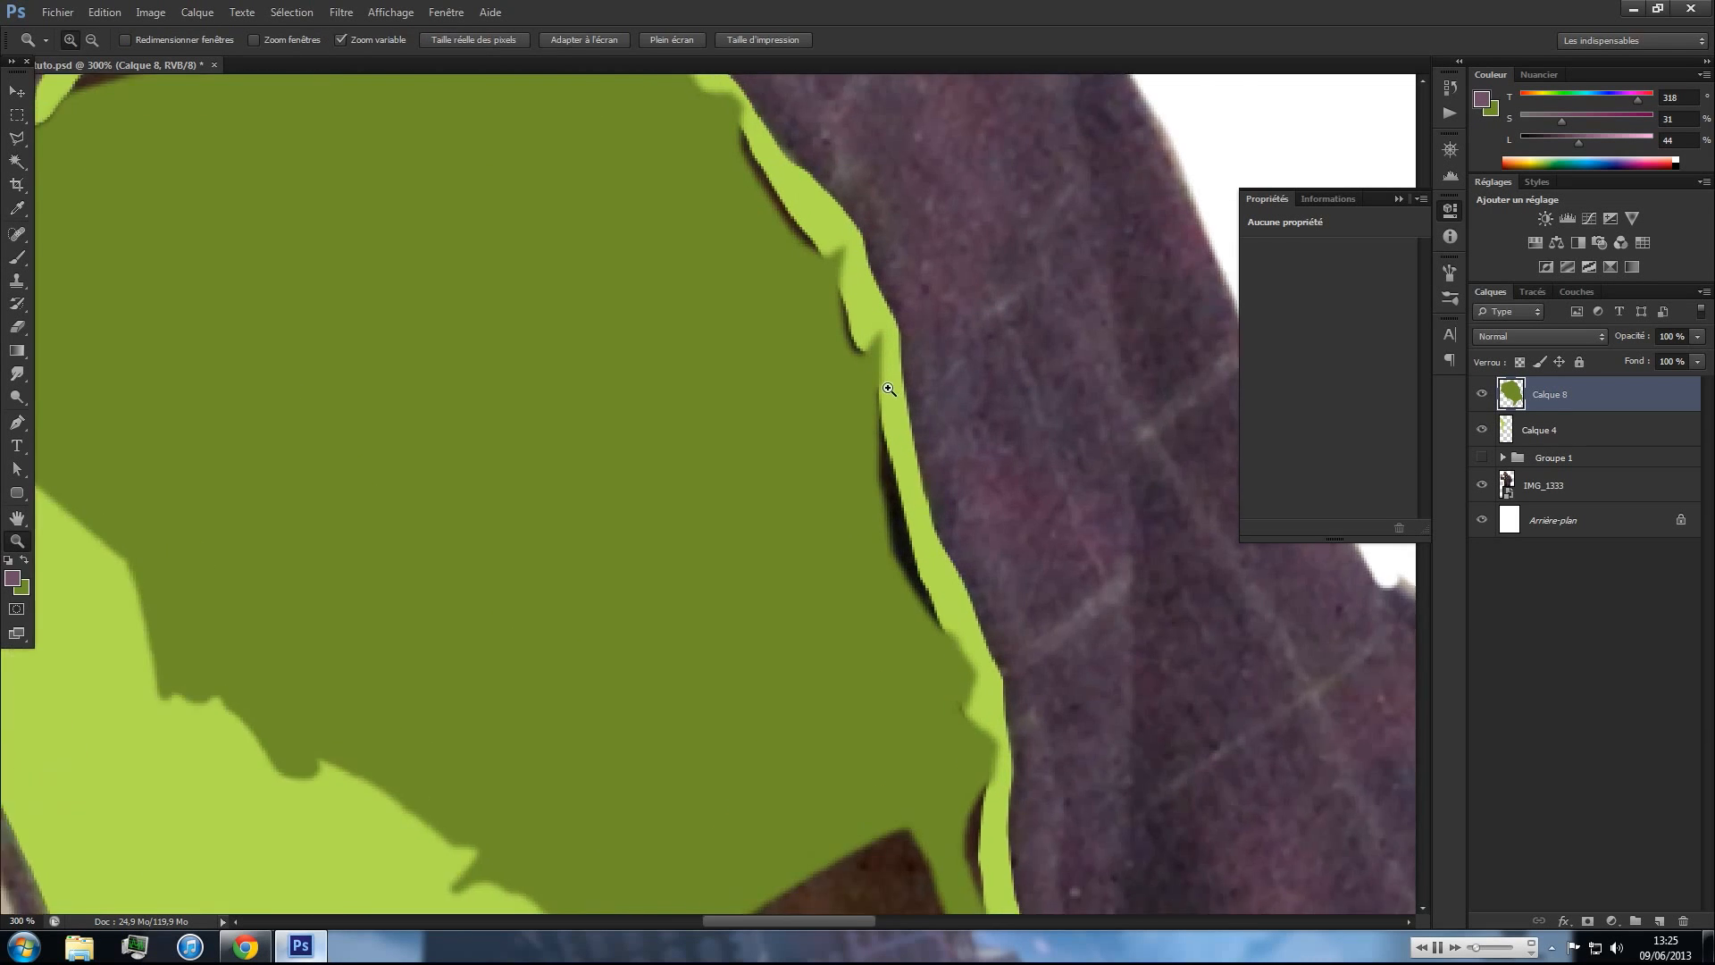
pyautogui.keyDown('alt'); pyautogui.click(889, 402); pyautogui.keyUp('alt')
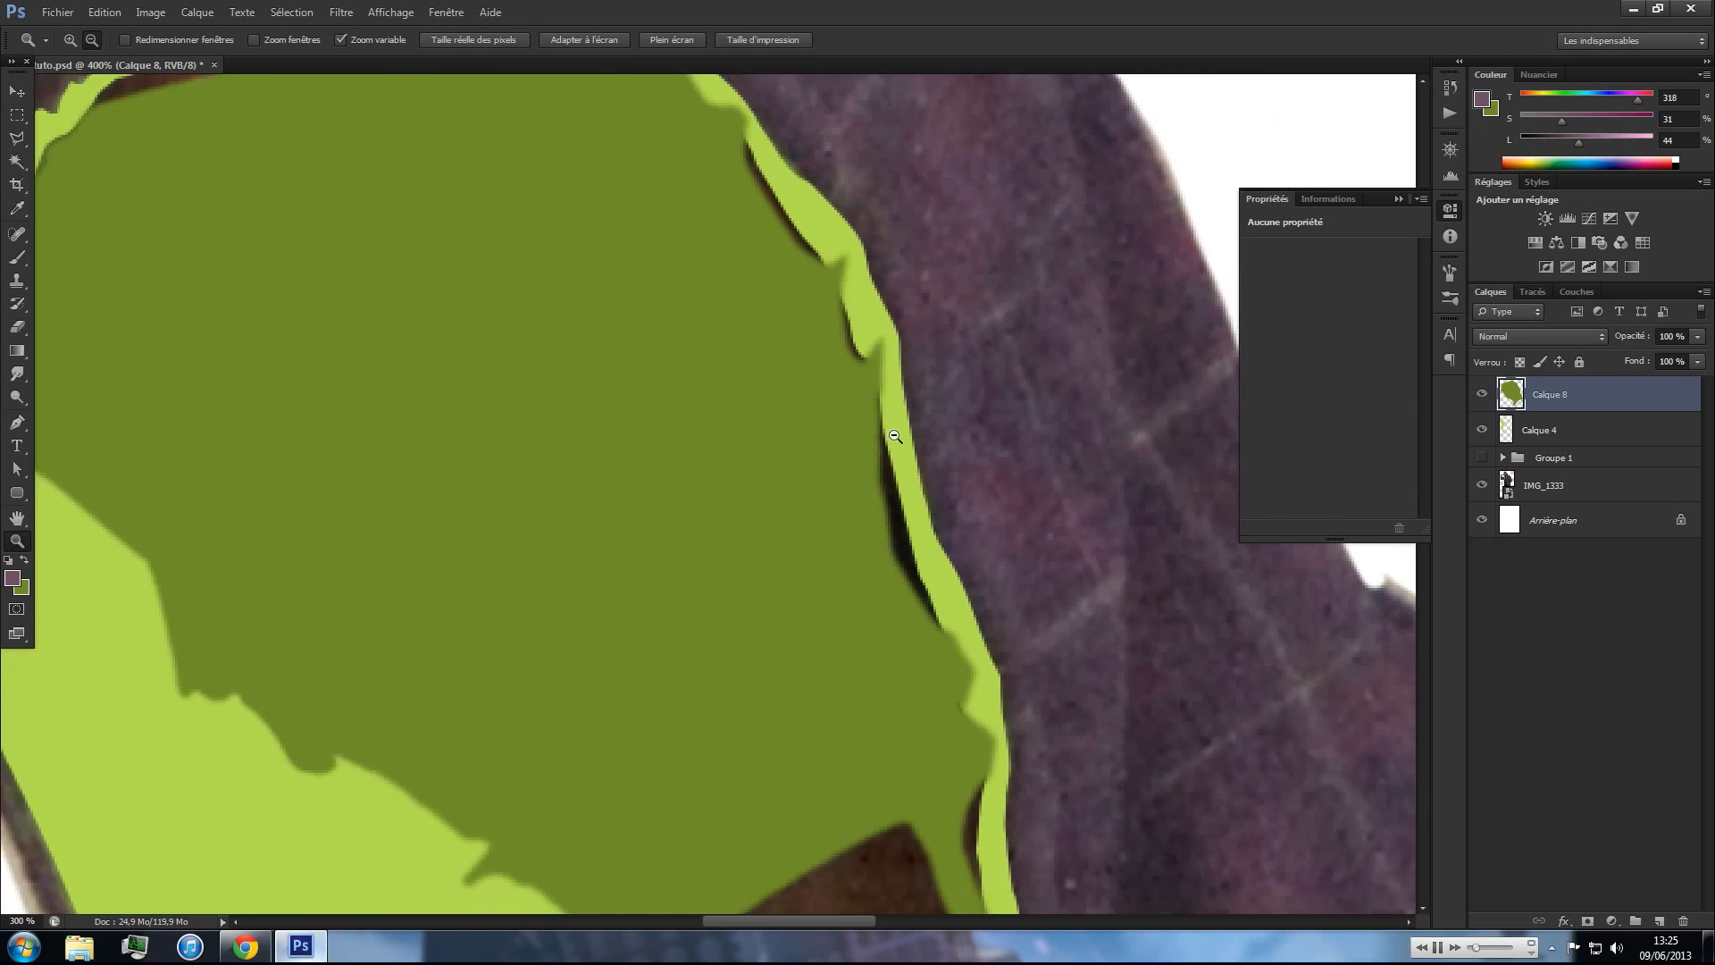
pyautogui.click(781, 589)
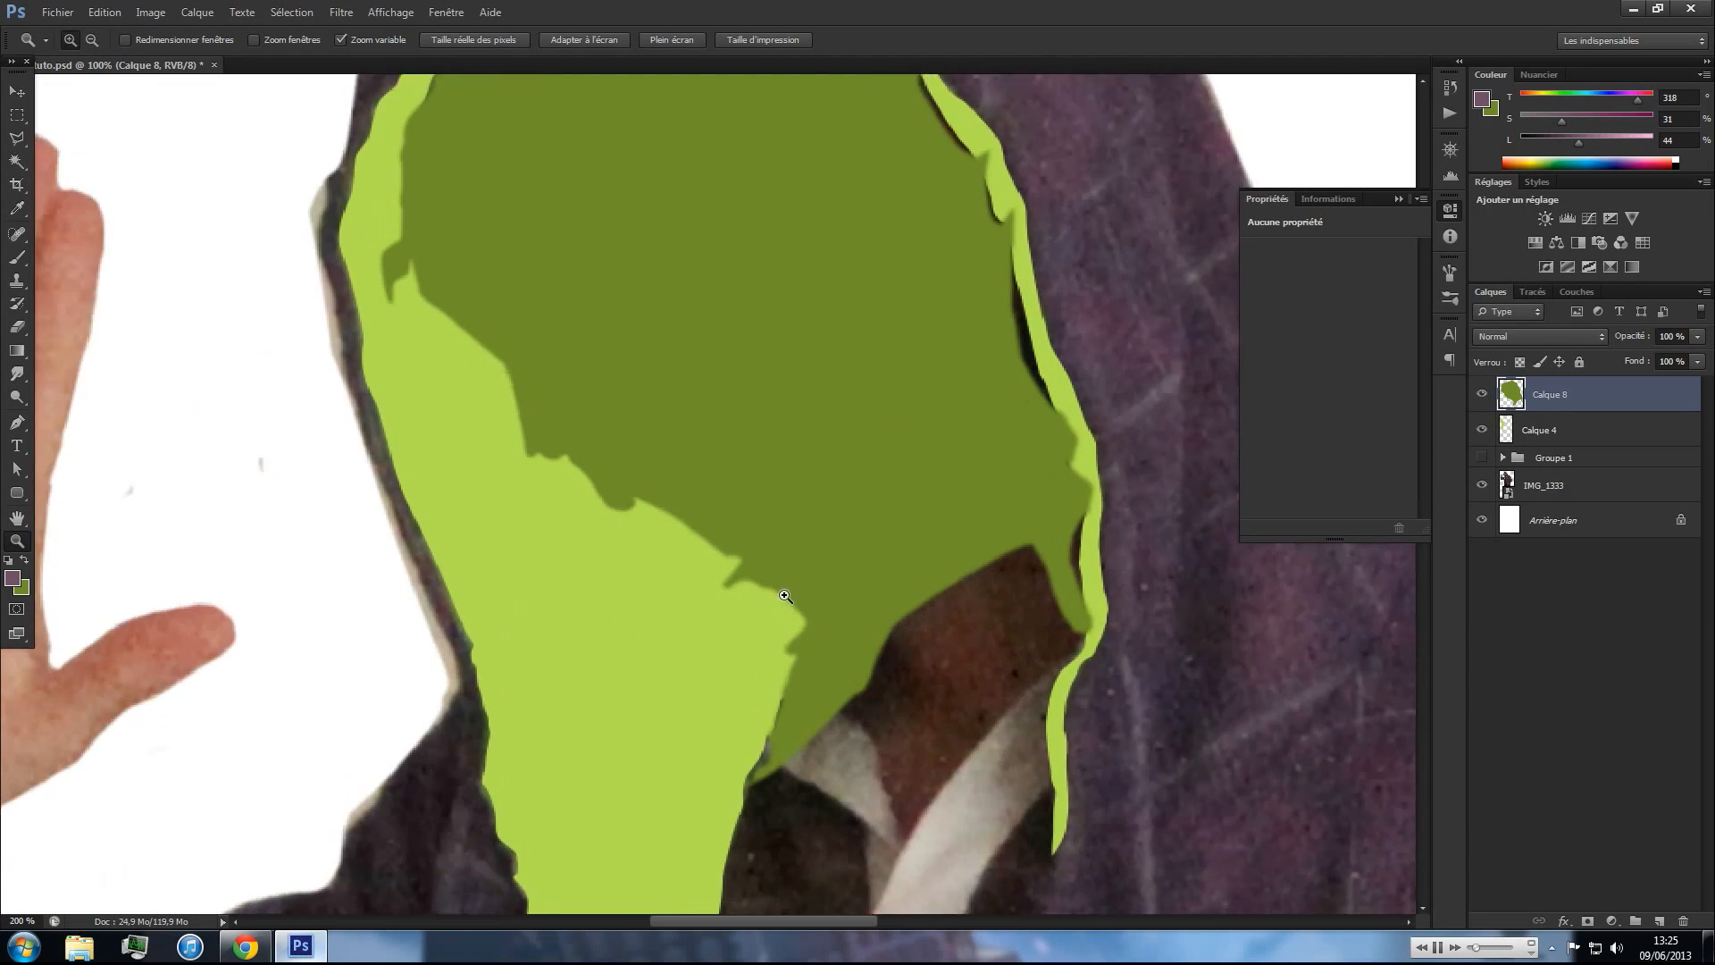
pyautogui.press('v')
pyautogui.click(1532, 292)
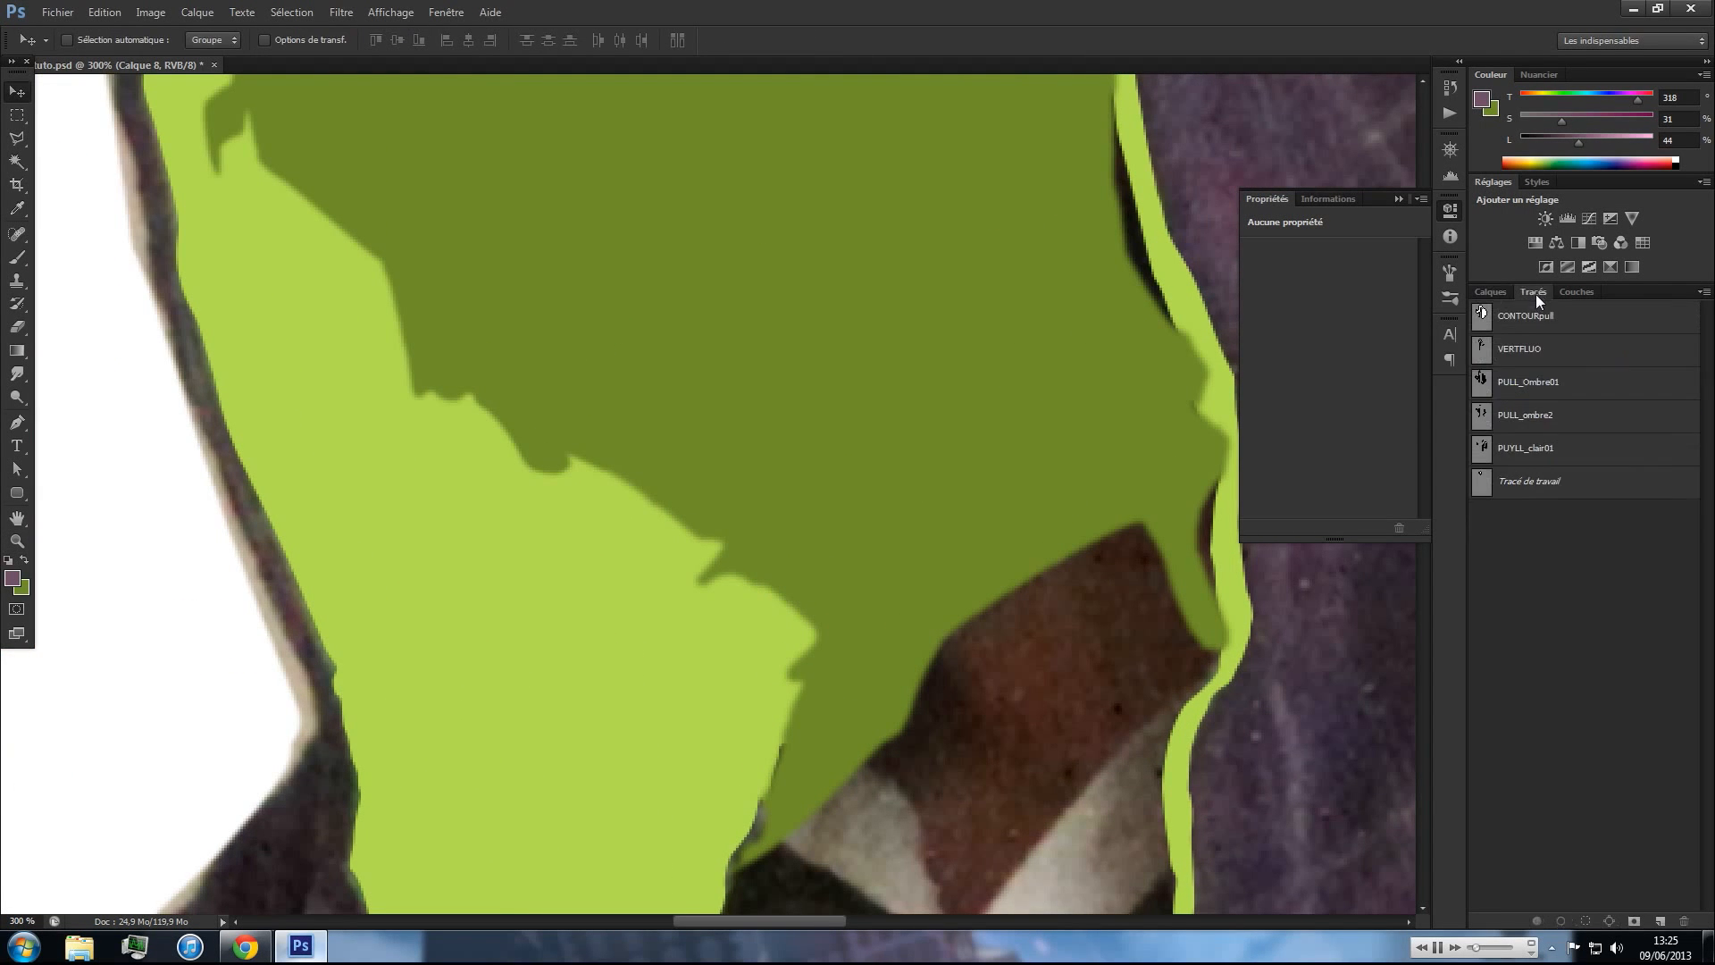
pyautogui.keyDown('ctrl'); pyautogui.click(1482, 483); pyautogui.keyUp('ctrl')
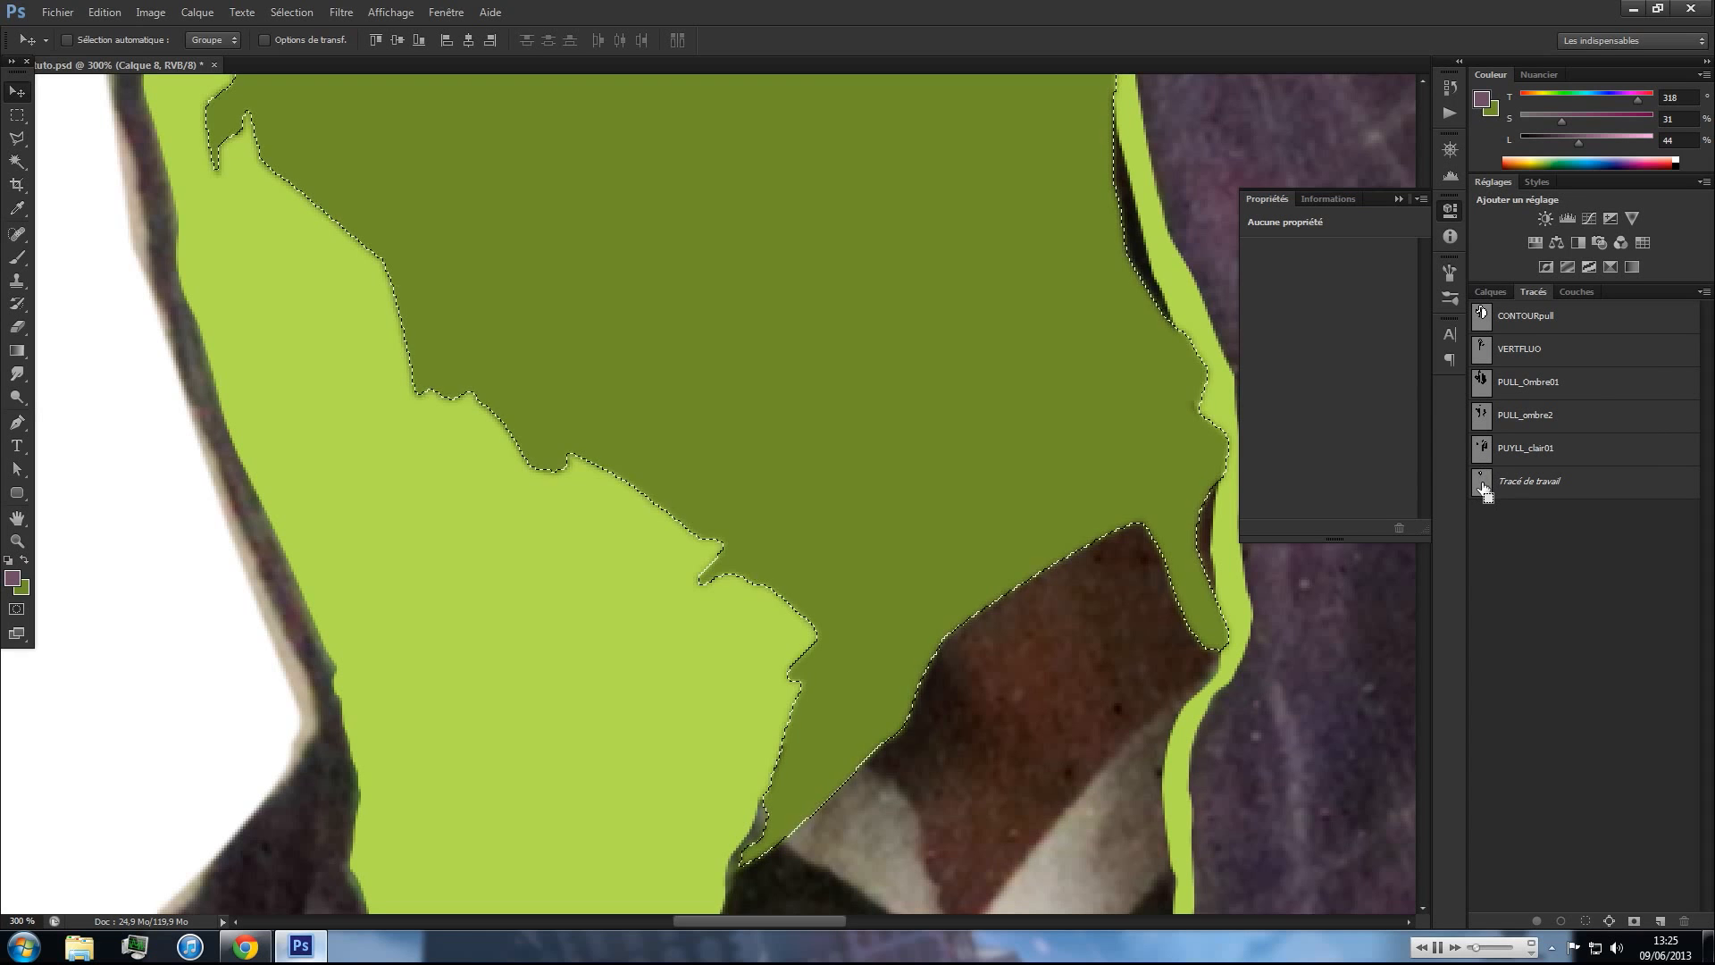
pyautogui.rightClick(1479, 482)
pyautogui.click(1519, 539)
pyautogui.write('0')
pyautogui.press('BackSpace')
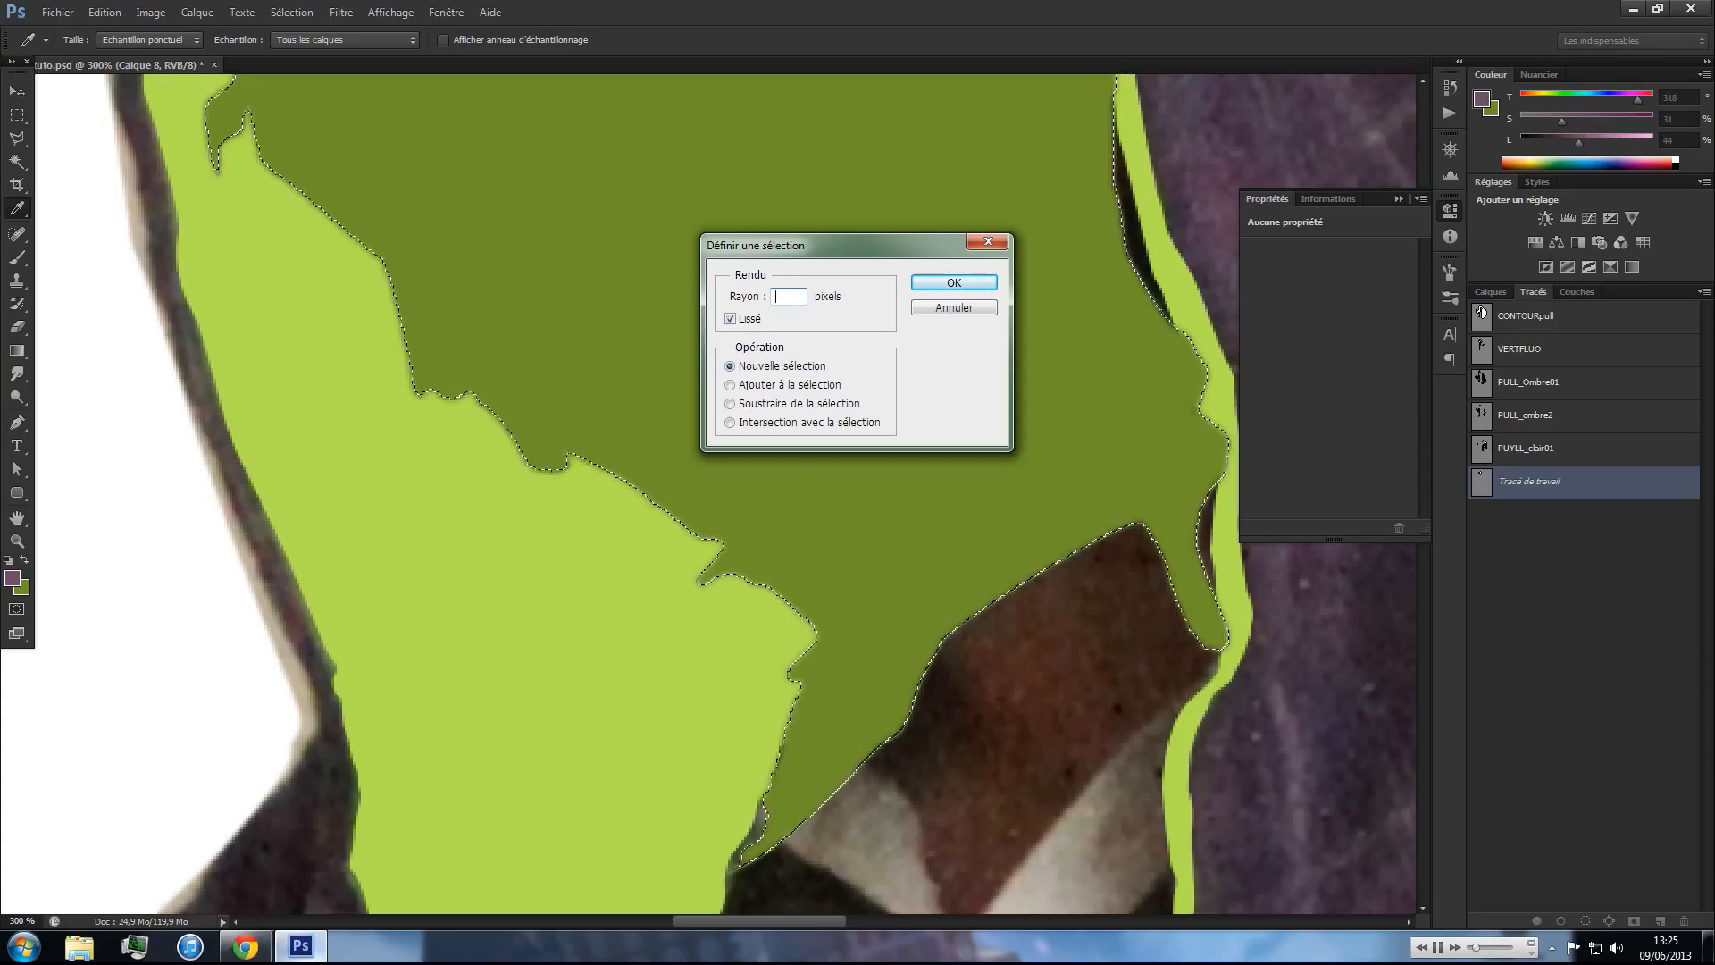
pyautogui.click(953, 295)
pyautogui.click(856, 358)
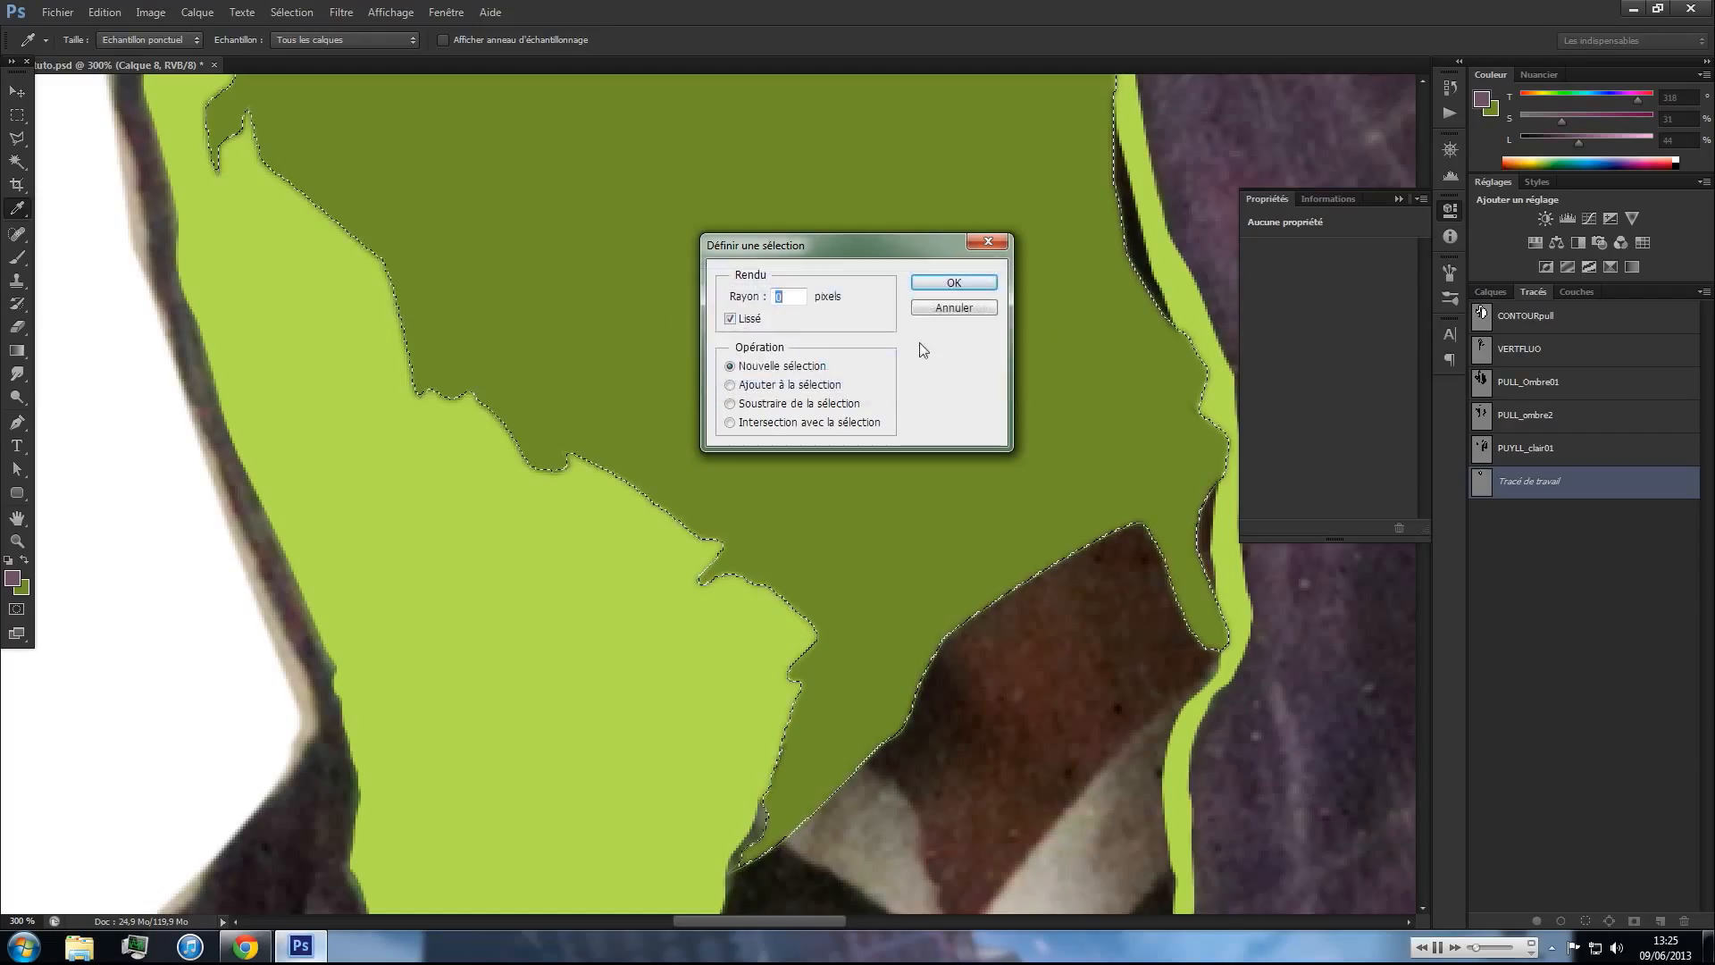
pyautogui.click(953, 283)
pyautogui.press('v')
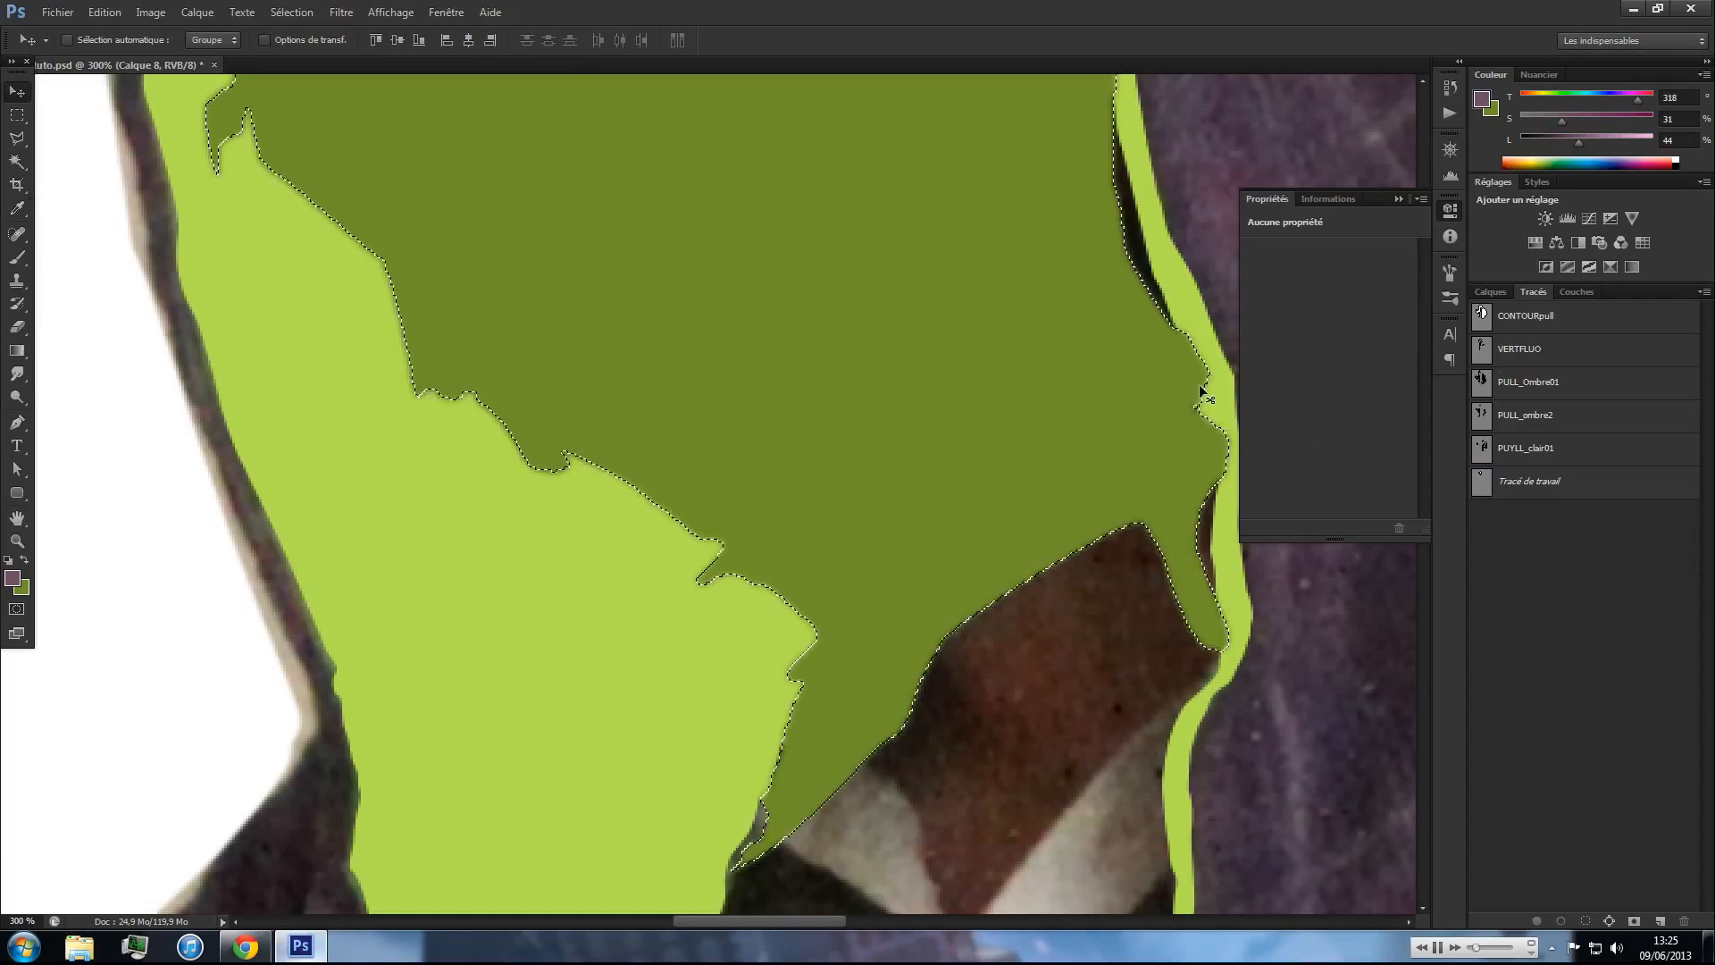
pyautogui.hotkey('ctrl', 'd')
# - Load the shape of Calque 4 as a selection, clear the dark green shadow on Calque 8 outside it, and deselect
pyautogui.press('z')
pyautogui.keyDown('alt'); pyautogui.click(727, 547); pyautogui.keyUp('alt')
pyautogui.keyDown('alt'); pyautogui.click(747, 551); pyautogui.keyUp('alt')
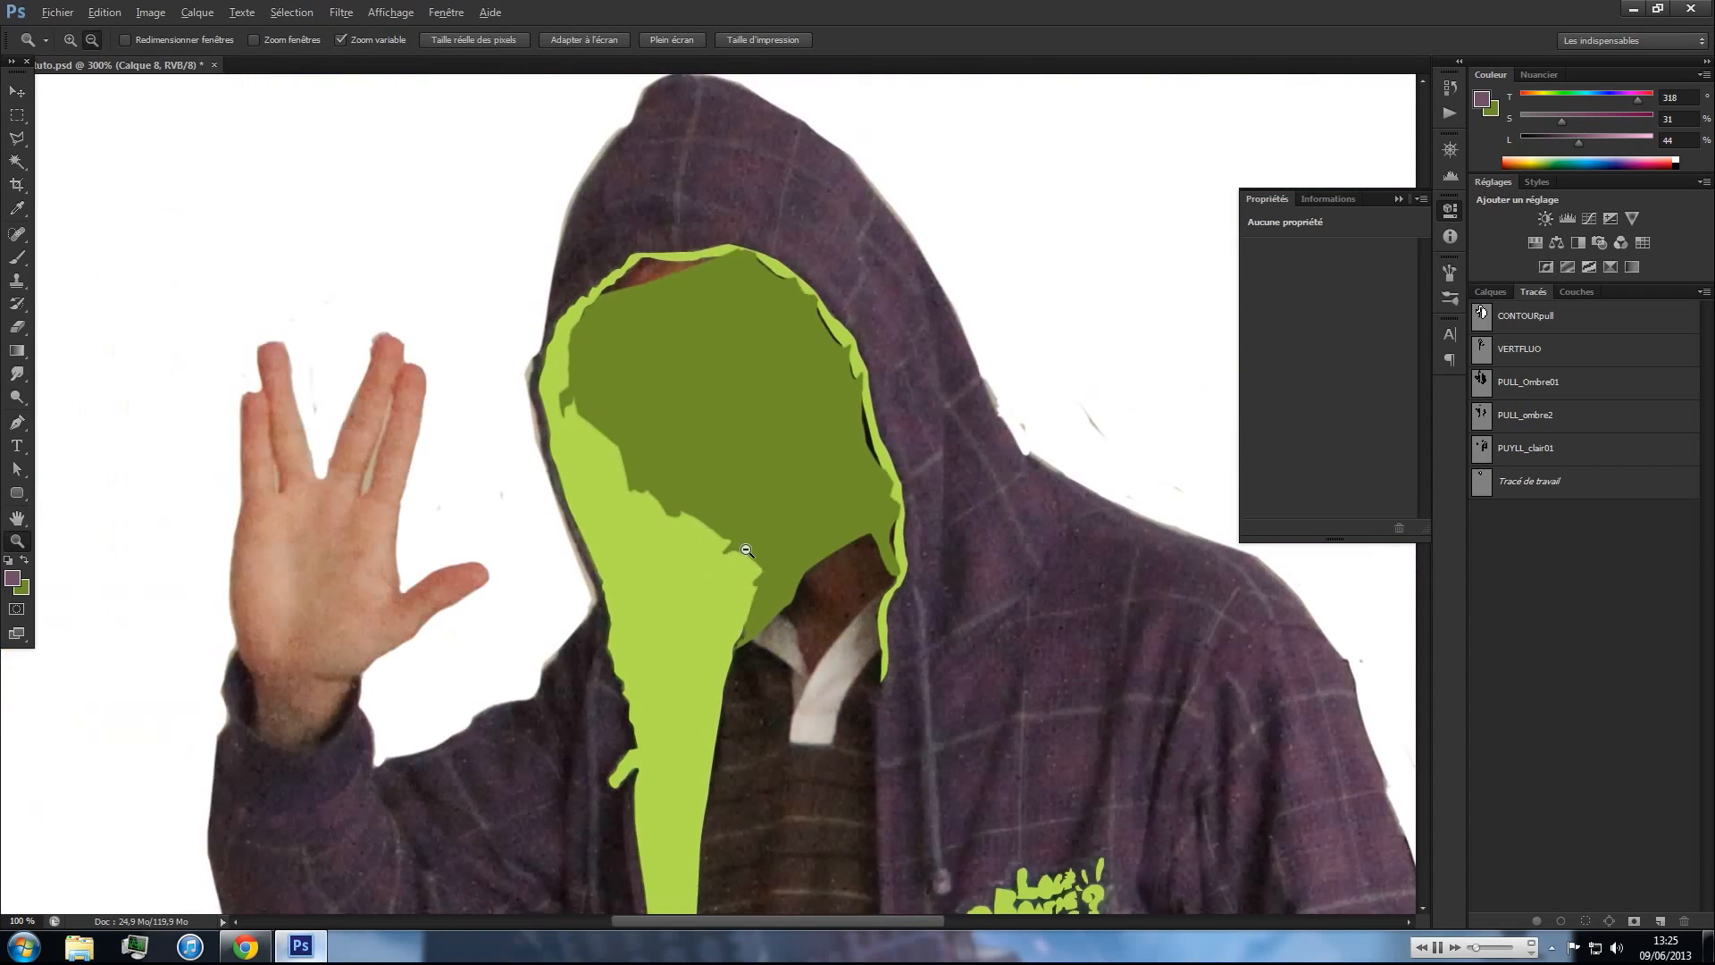
pyautogui.hotkey('ctrl', 'space')
pyautogui.keyDown('ctrl'); pyautogui.click(685, 459); pyautogui.keyUp('ctrl')
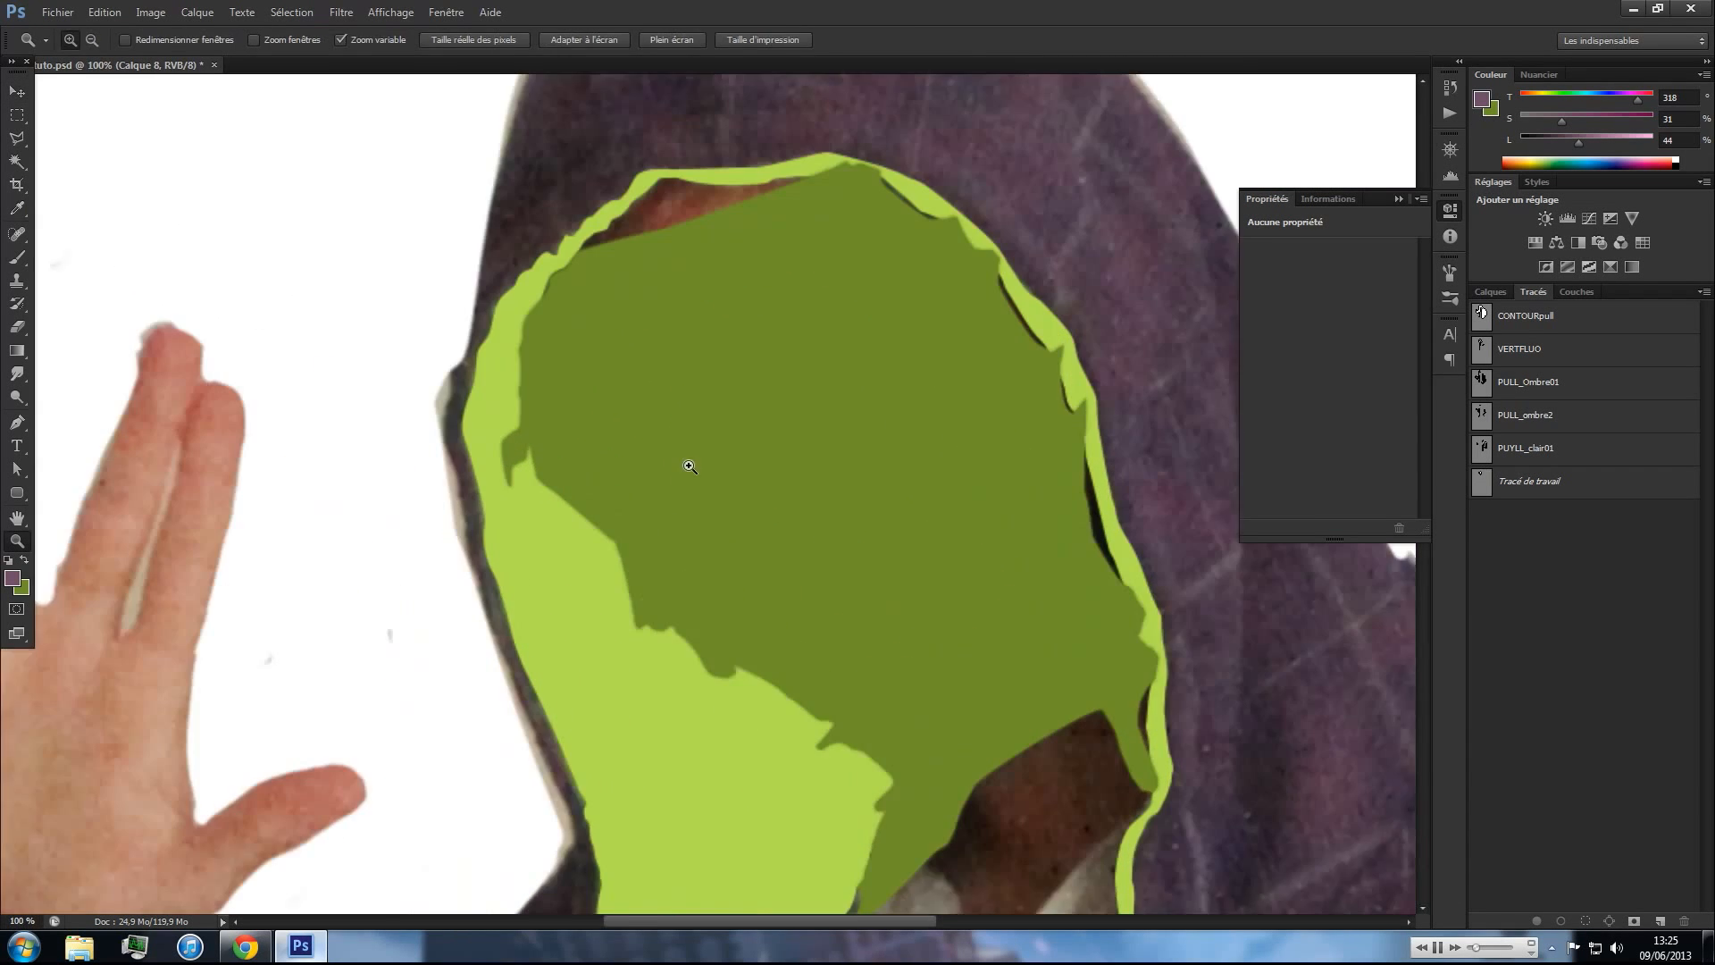
pyautogui.keyDown('ctrl'); pyautogui.click(689, 466); pyautogui.keyUp('ctrl')
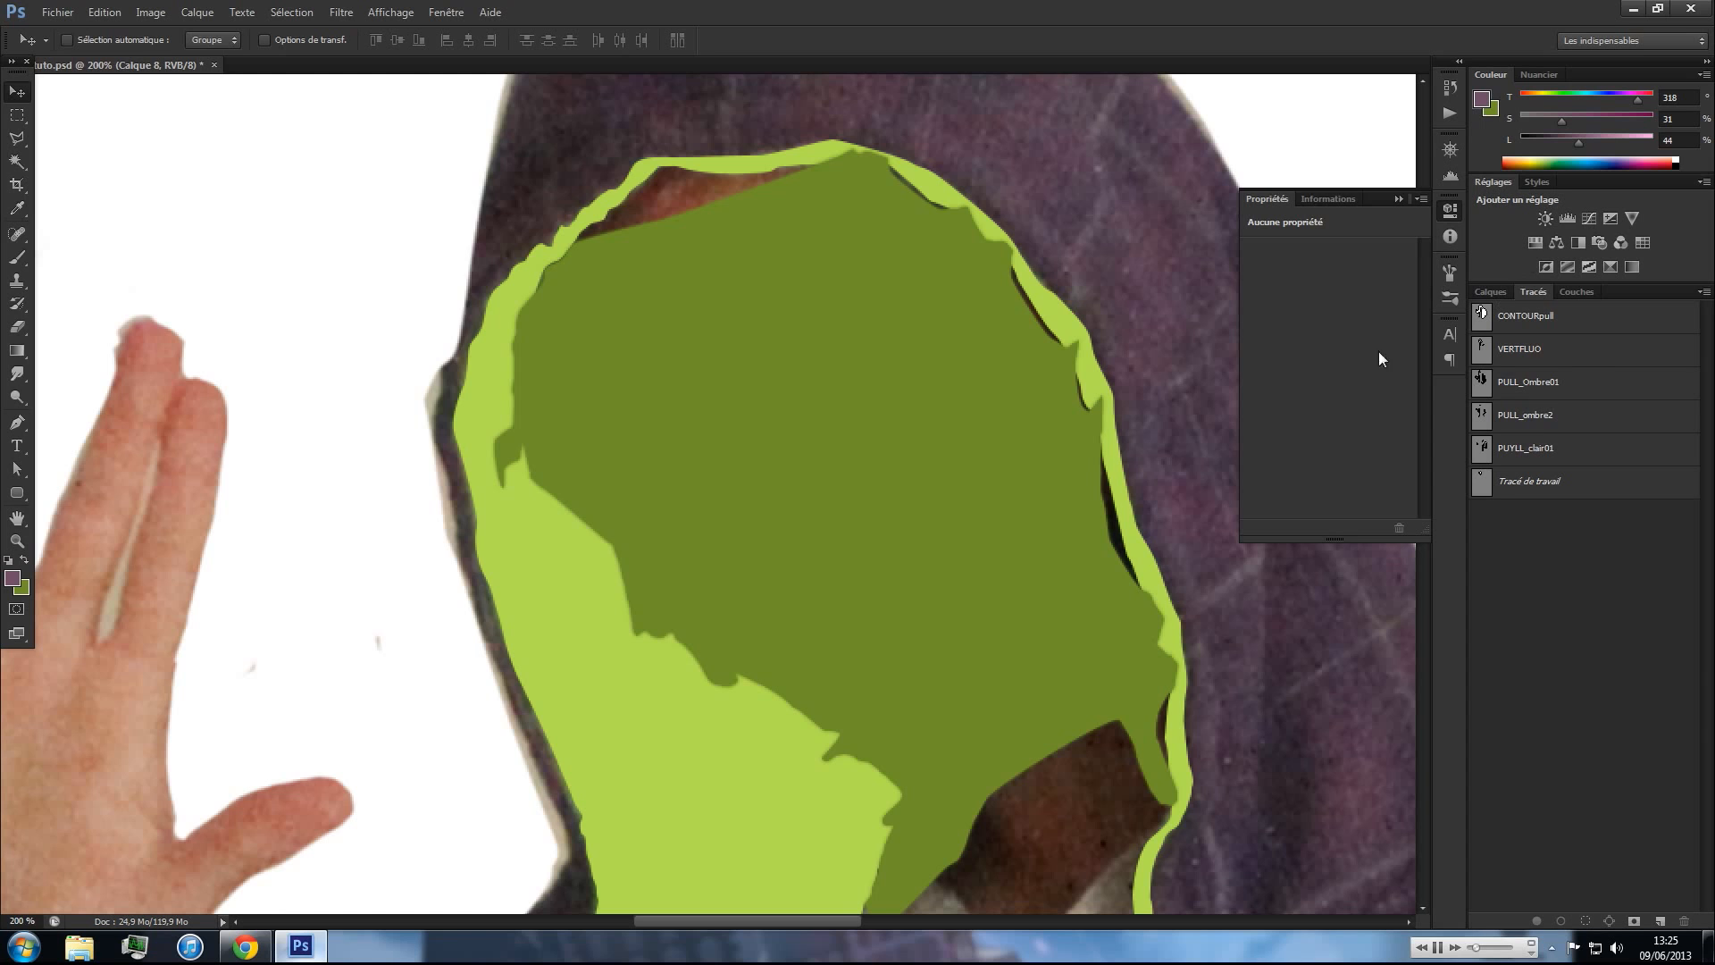
pyautogui.click(1490, 293)
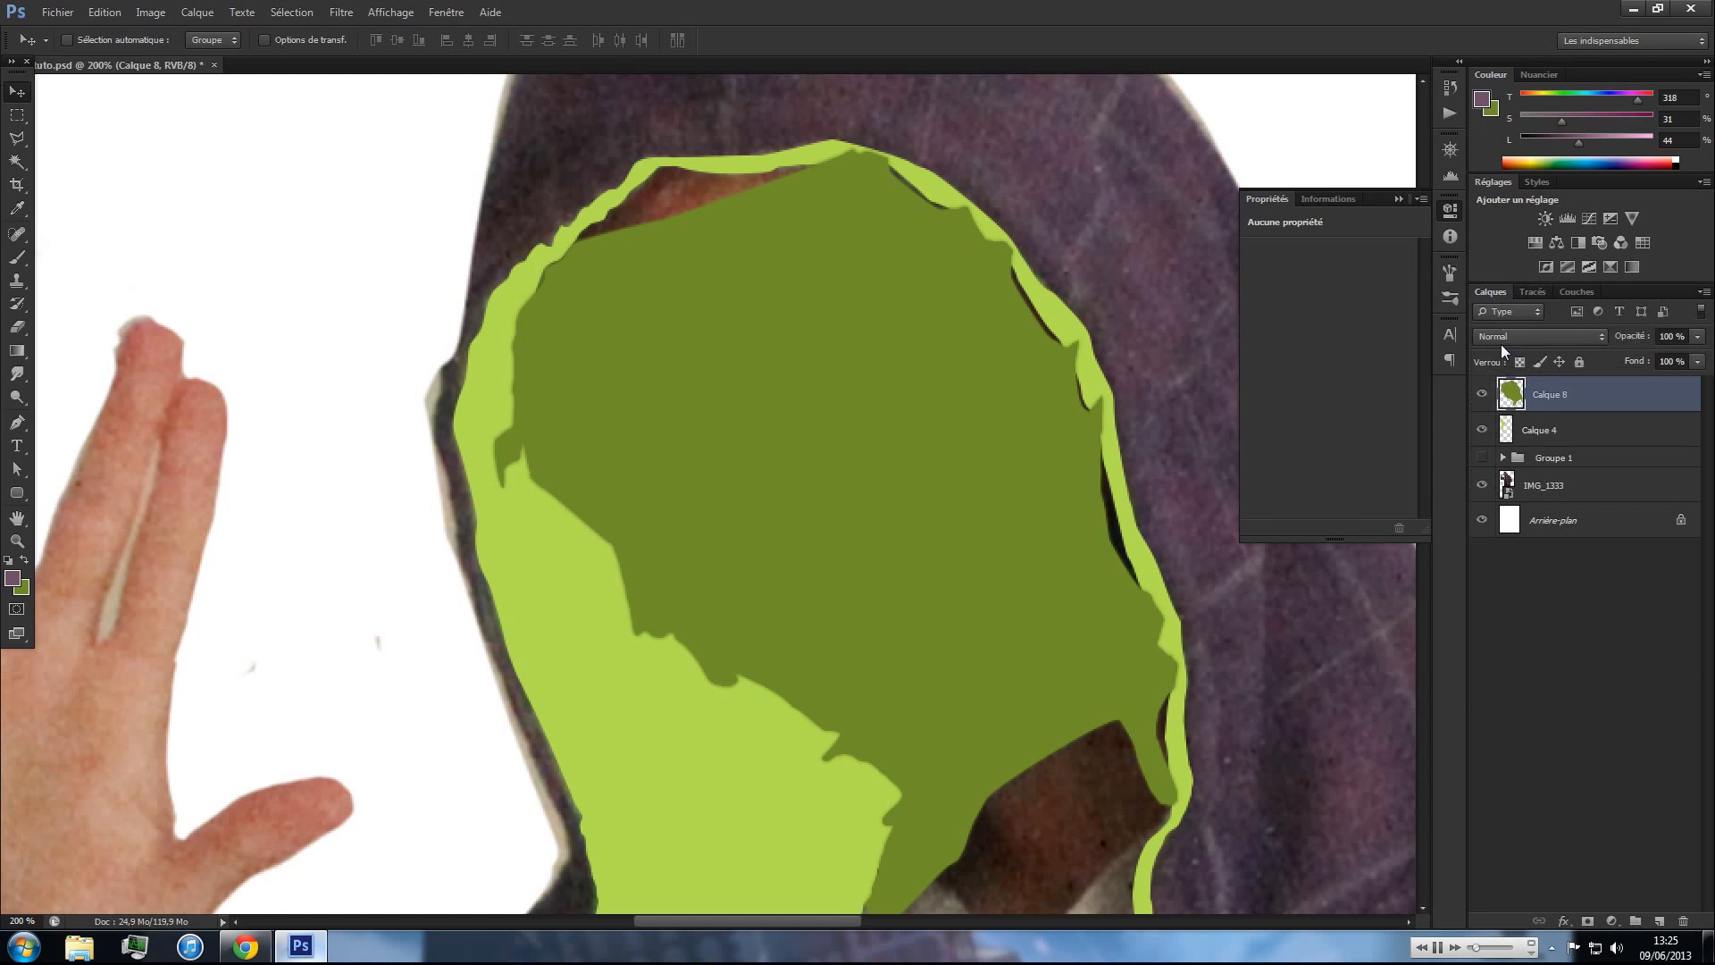
pyautogui.keyDown('ctrl'); pyautogui.click(1506, 432); pyautogui.keyUp('ctrl')
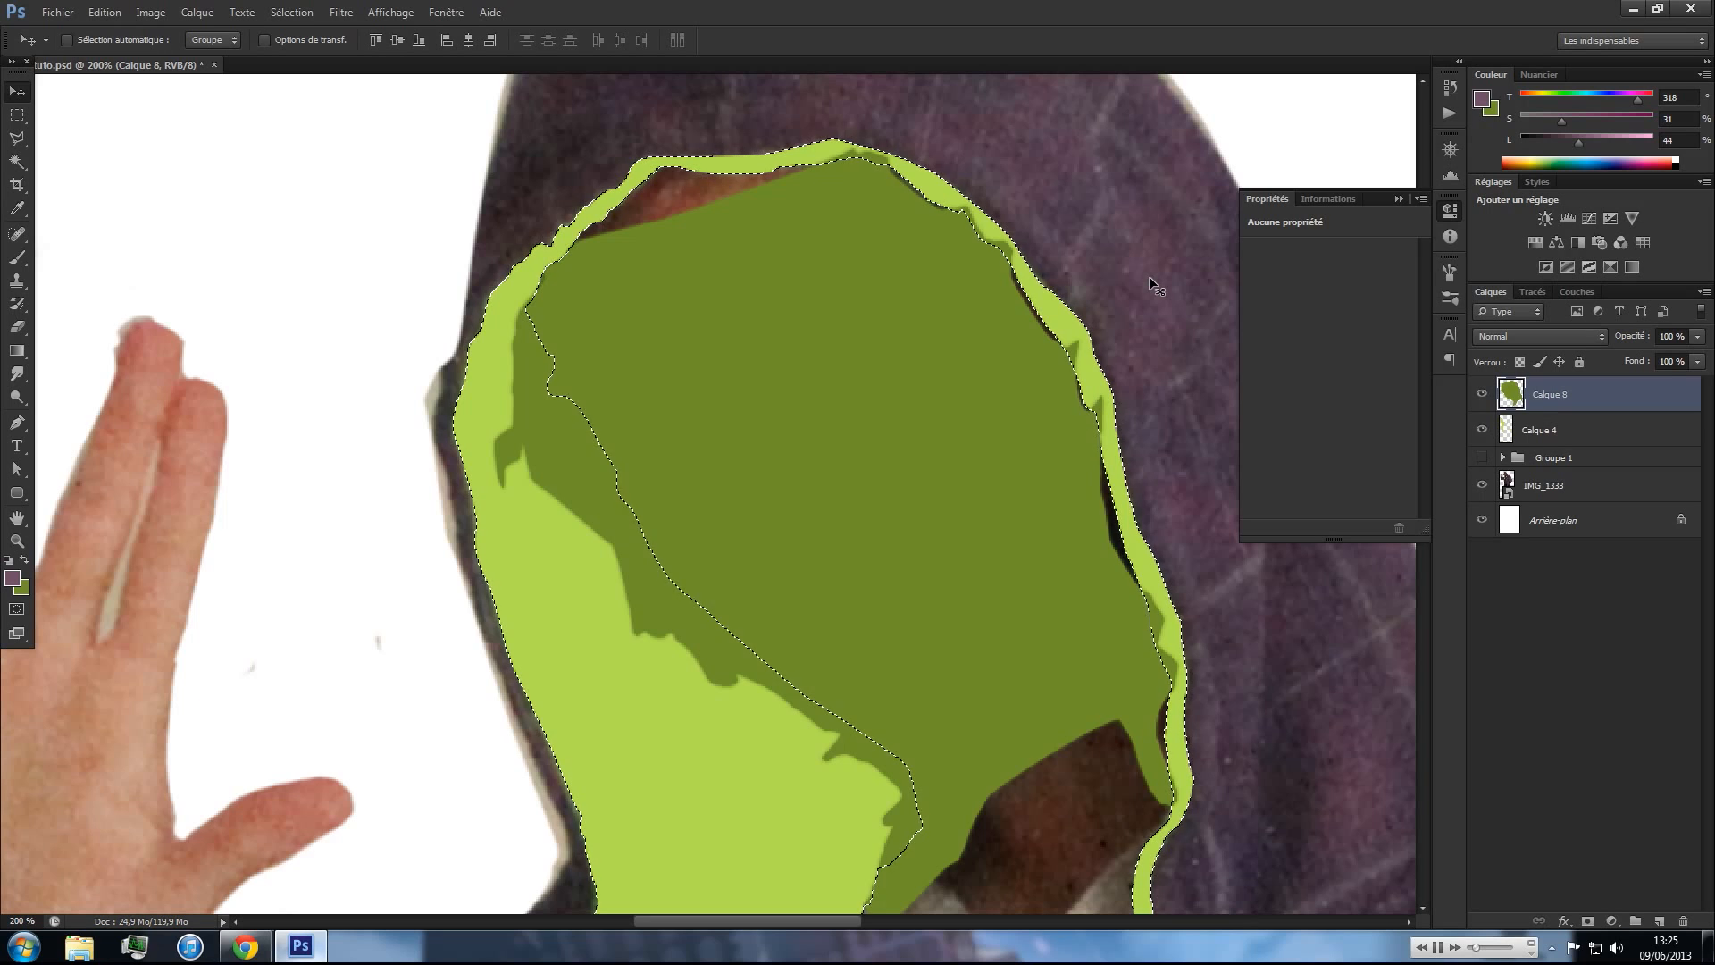
pyautogui.press('Delete')
pyautogui.hotkey('ctrl', 'd')
pyautogui.press('z')
pyautogui.press('alt')
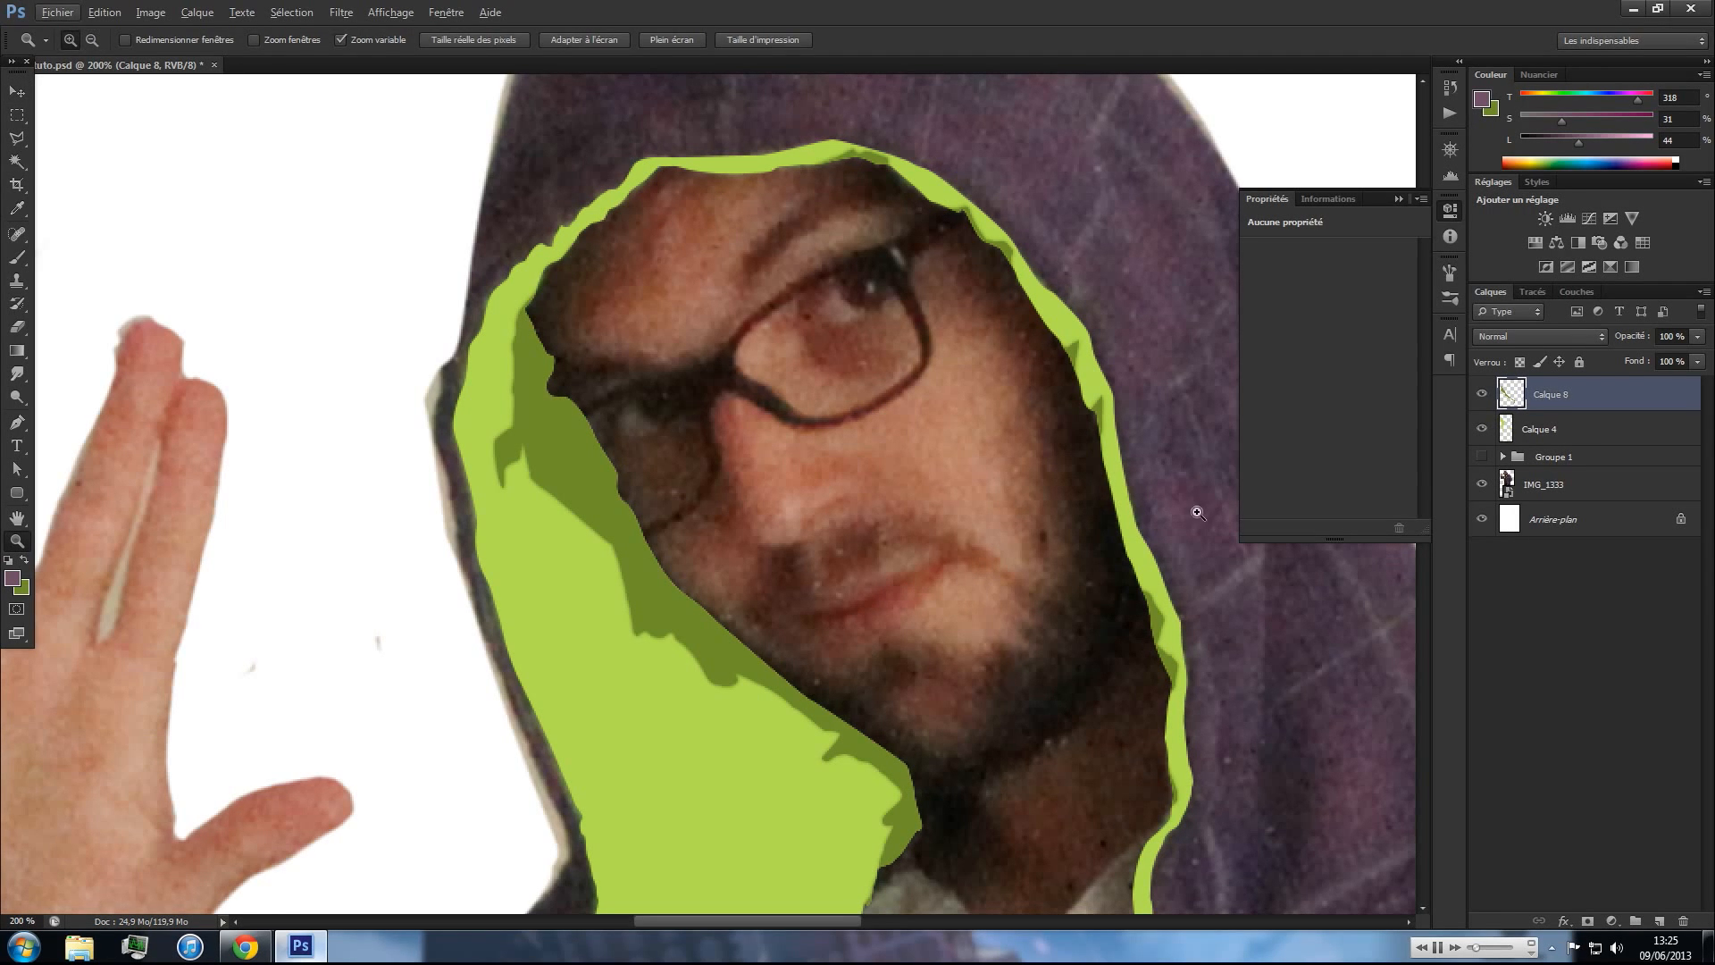
pyautogui.press('c')
pyautogui.press('n')
pyautogui.press('c')
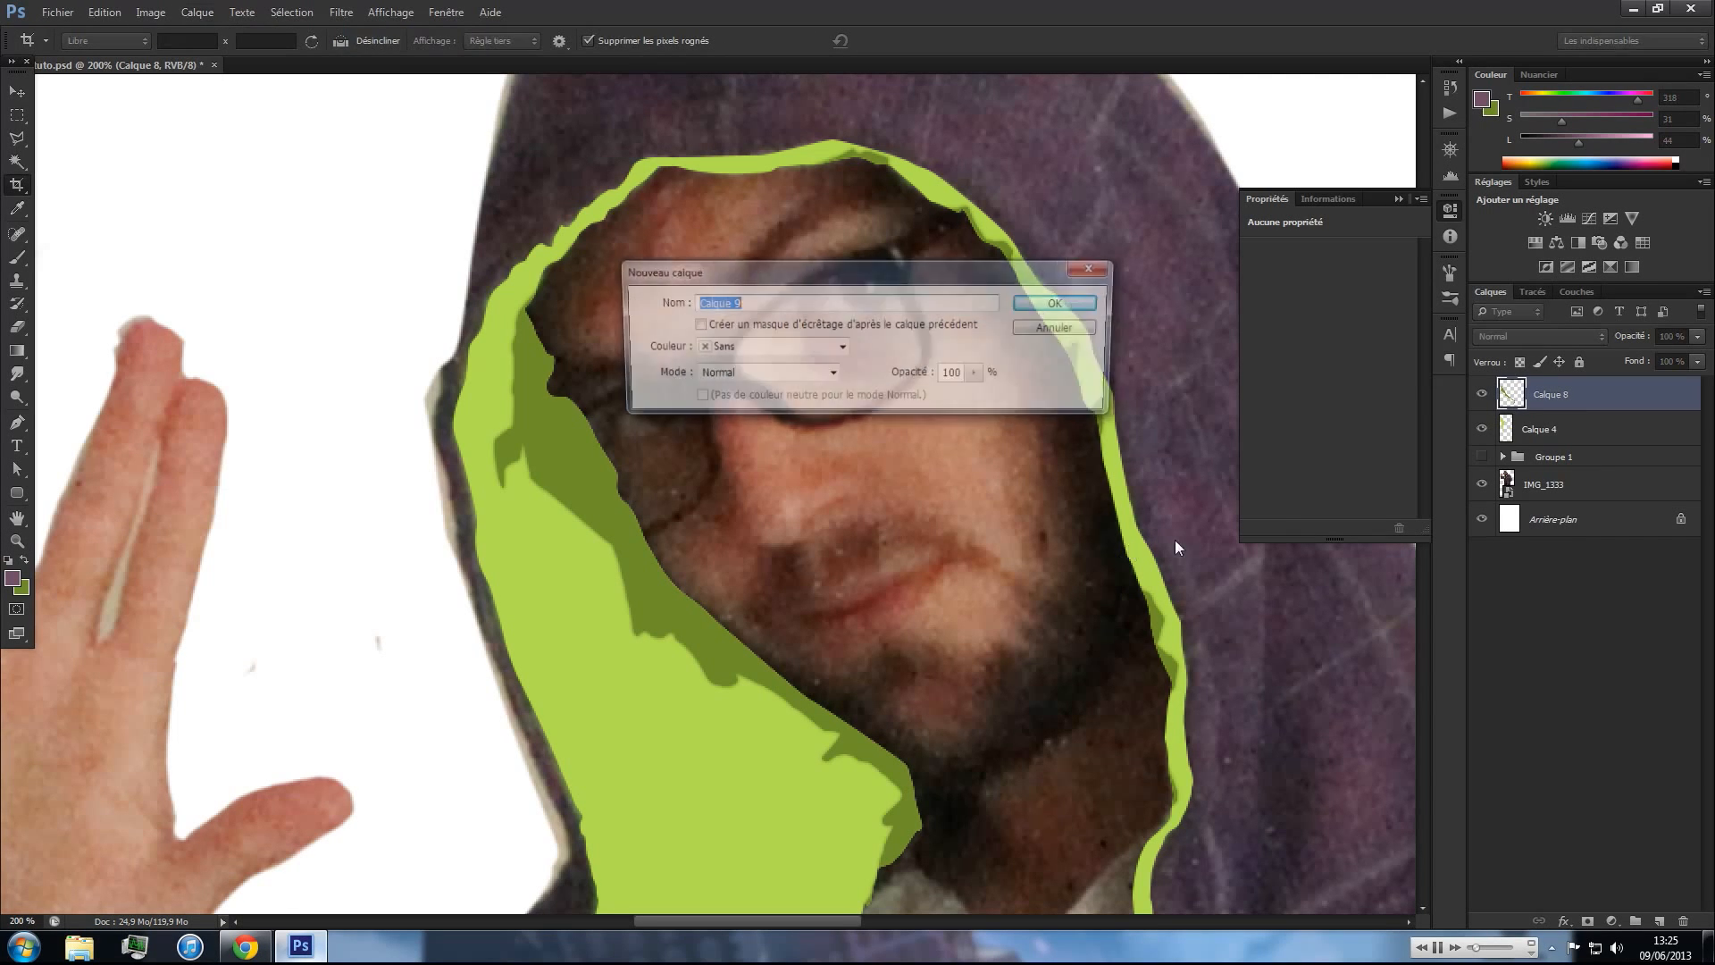
pyautogui.press('Escape')
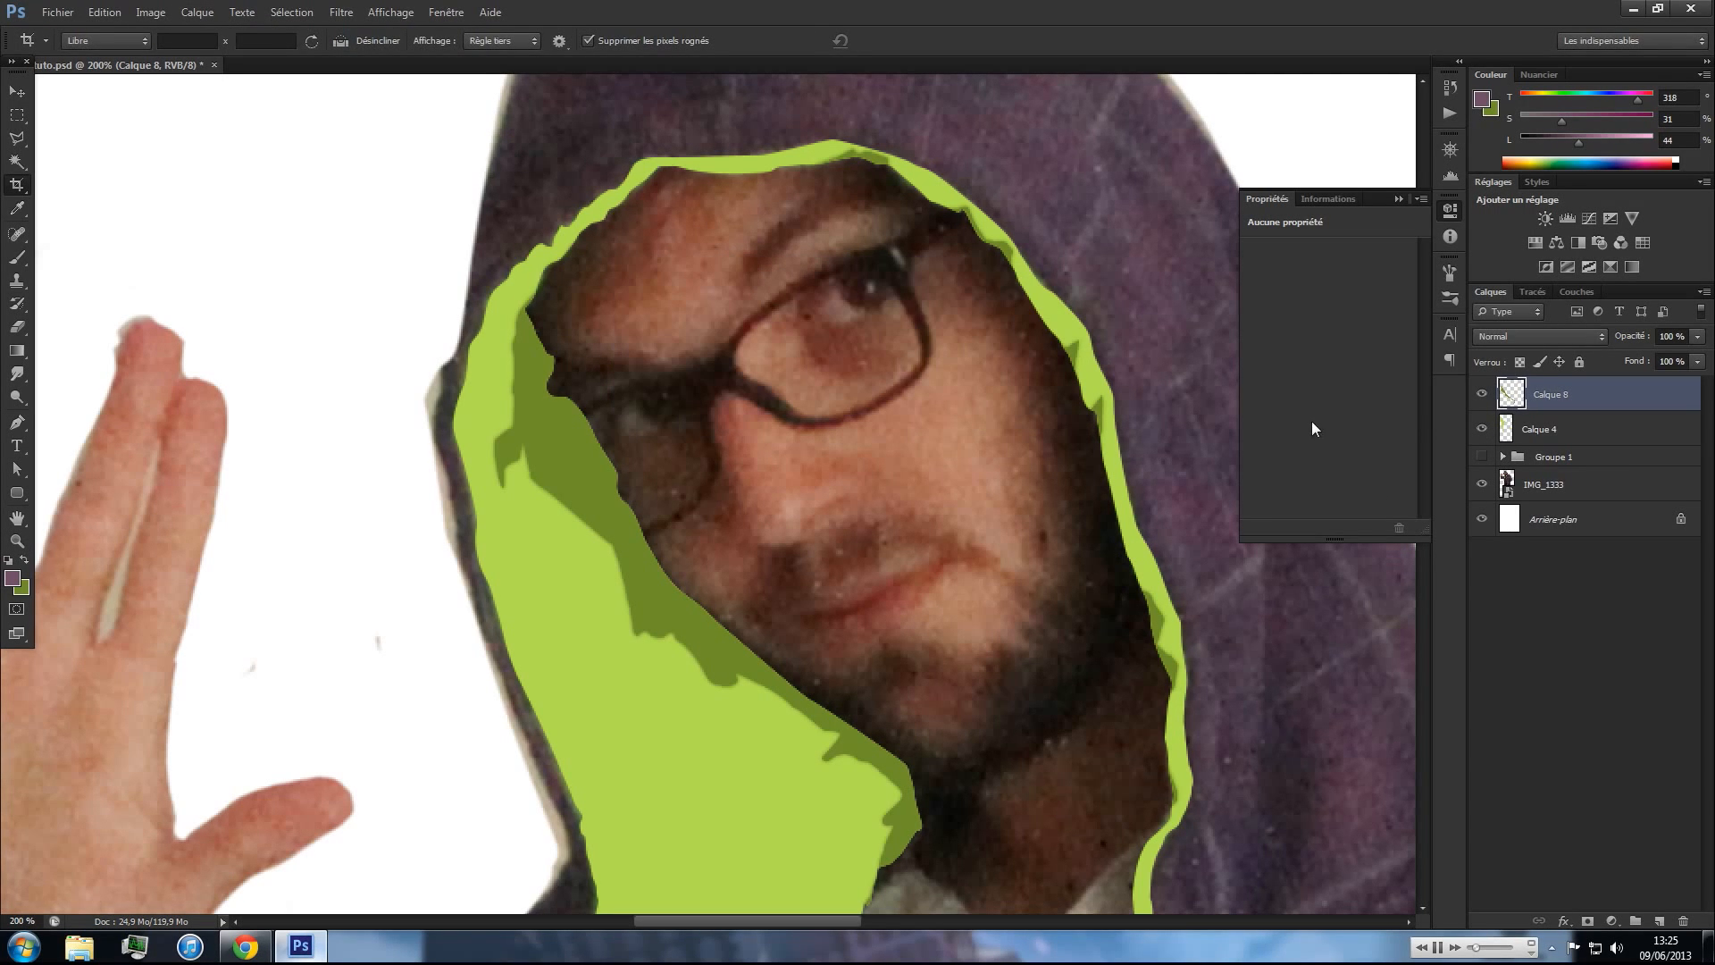
# - Adjust the hue/saturation of the bright green lining on Calque 4 to saturation +23 and luminosity -9
pyautogui.press('z')
pyautogui.click(1535, 434)
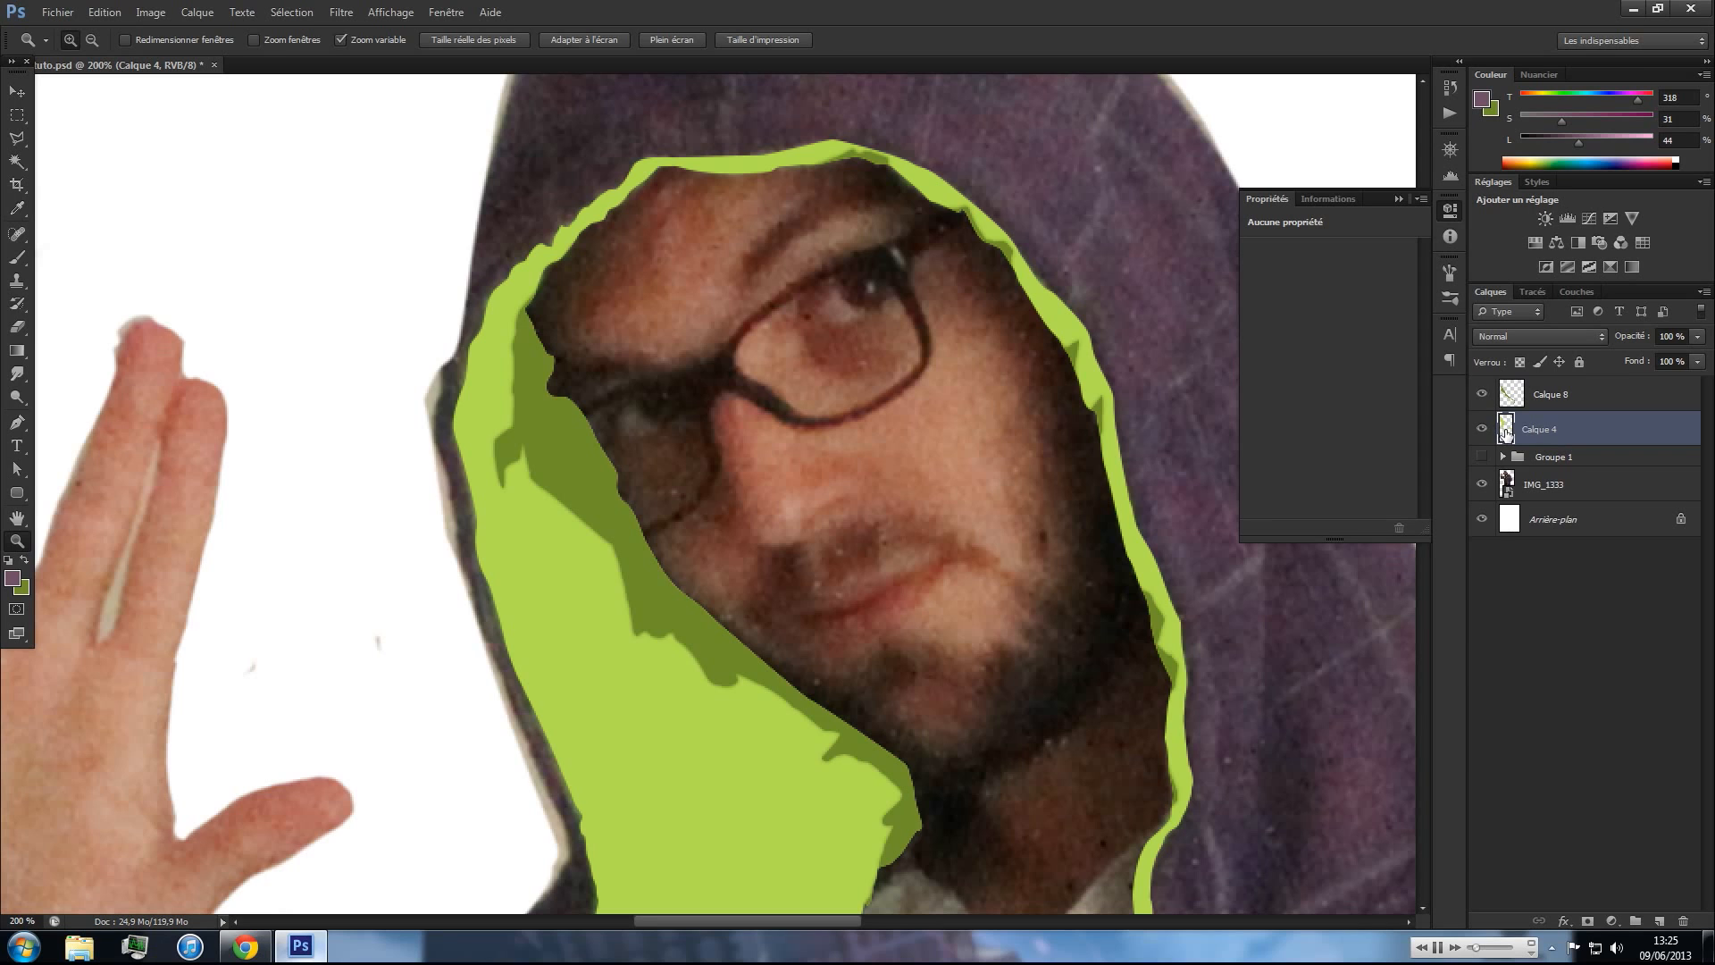
pyautogui.click(1482, 430)
pyautogui.click(1482, 429)
pyautogui.hotkey('ctrl', 'u')
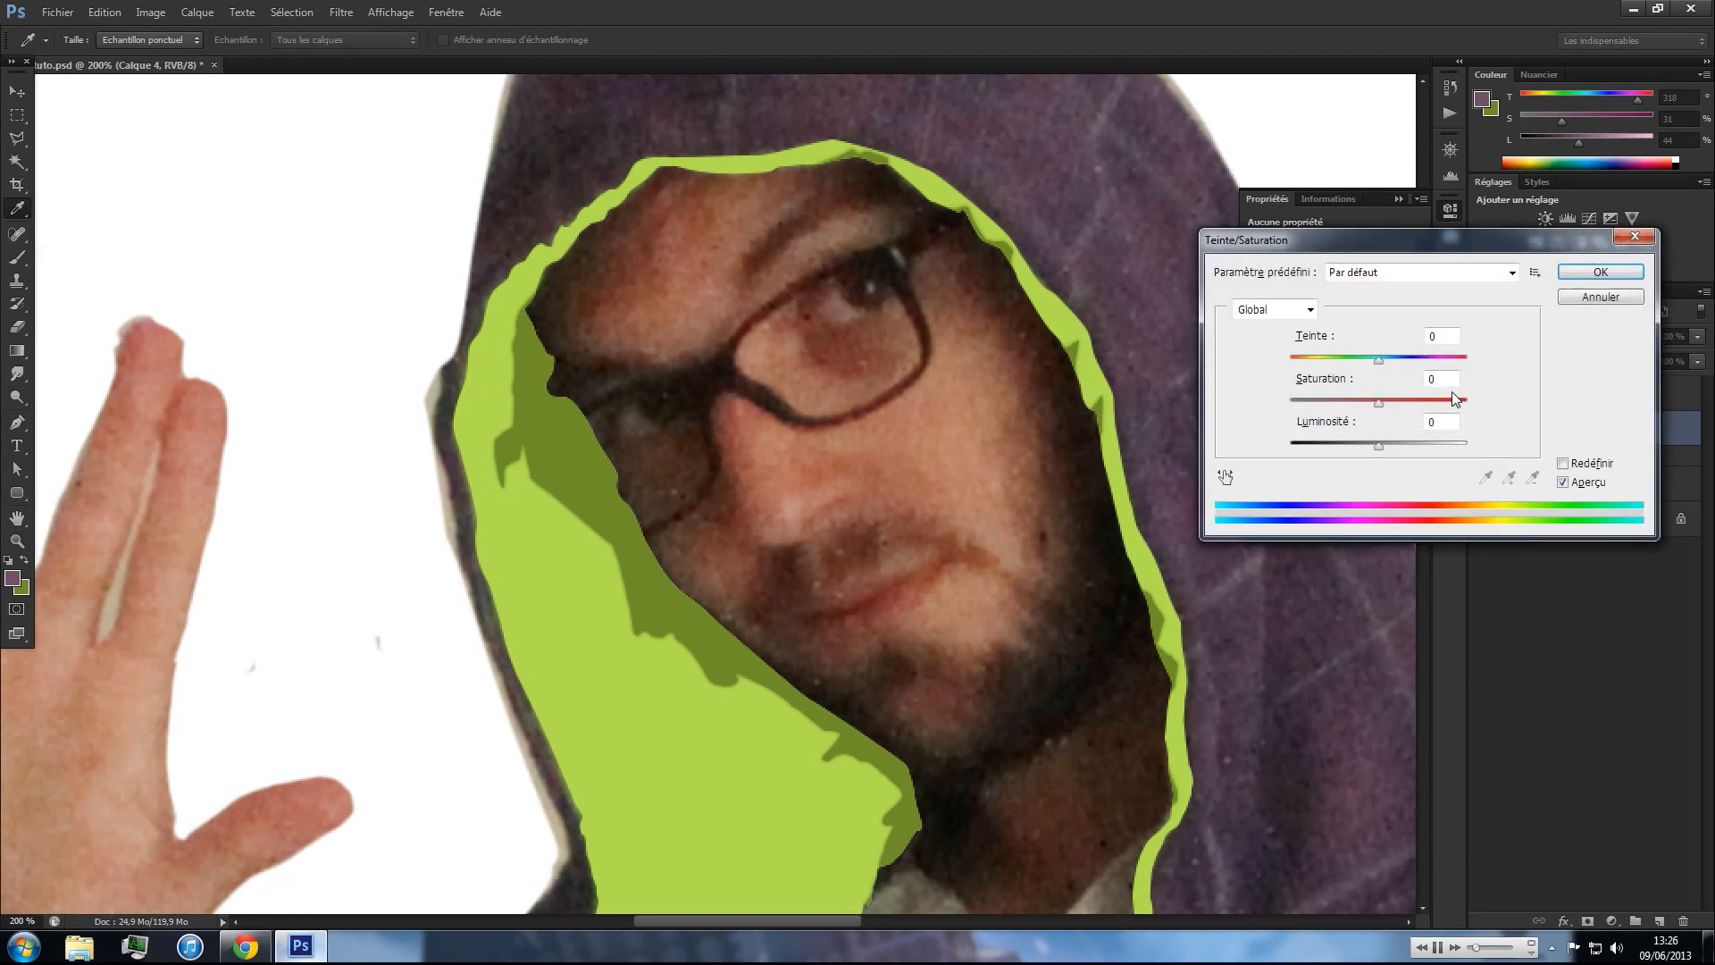
pyautogui.moveTo(1390, 404)
pyautogui.mouseDown()
pyautogui.moveTo(1412, 408)
pyautogui.moveTo(1384, 403)
pyautogui.moveTo(1368, 446)
pyautogui.moveTo(1399, 404)
pyautogui.mouseUp()
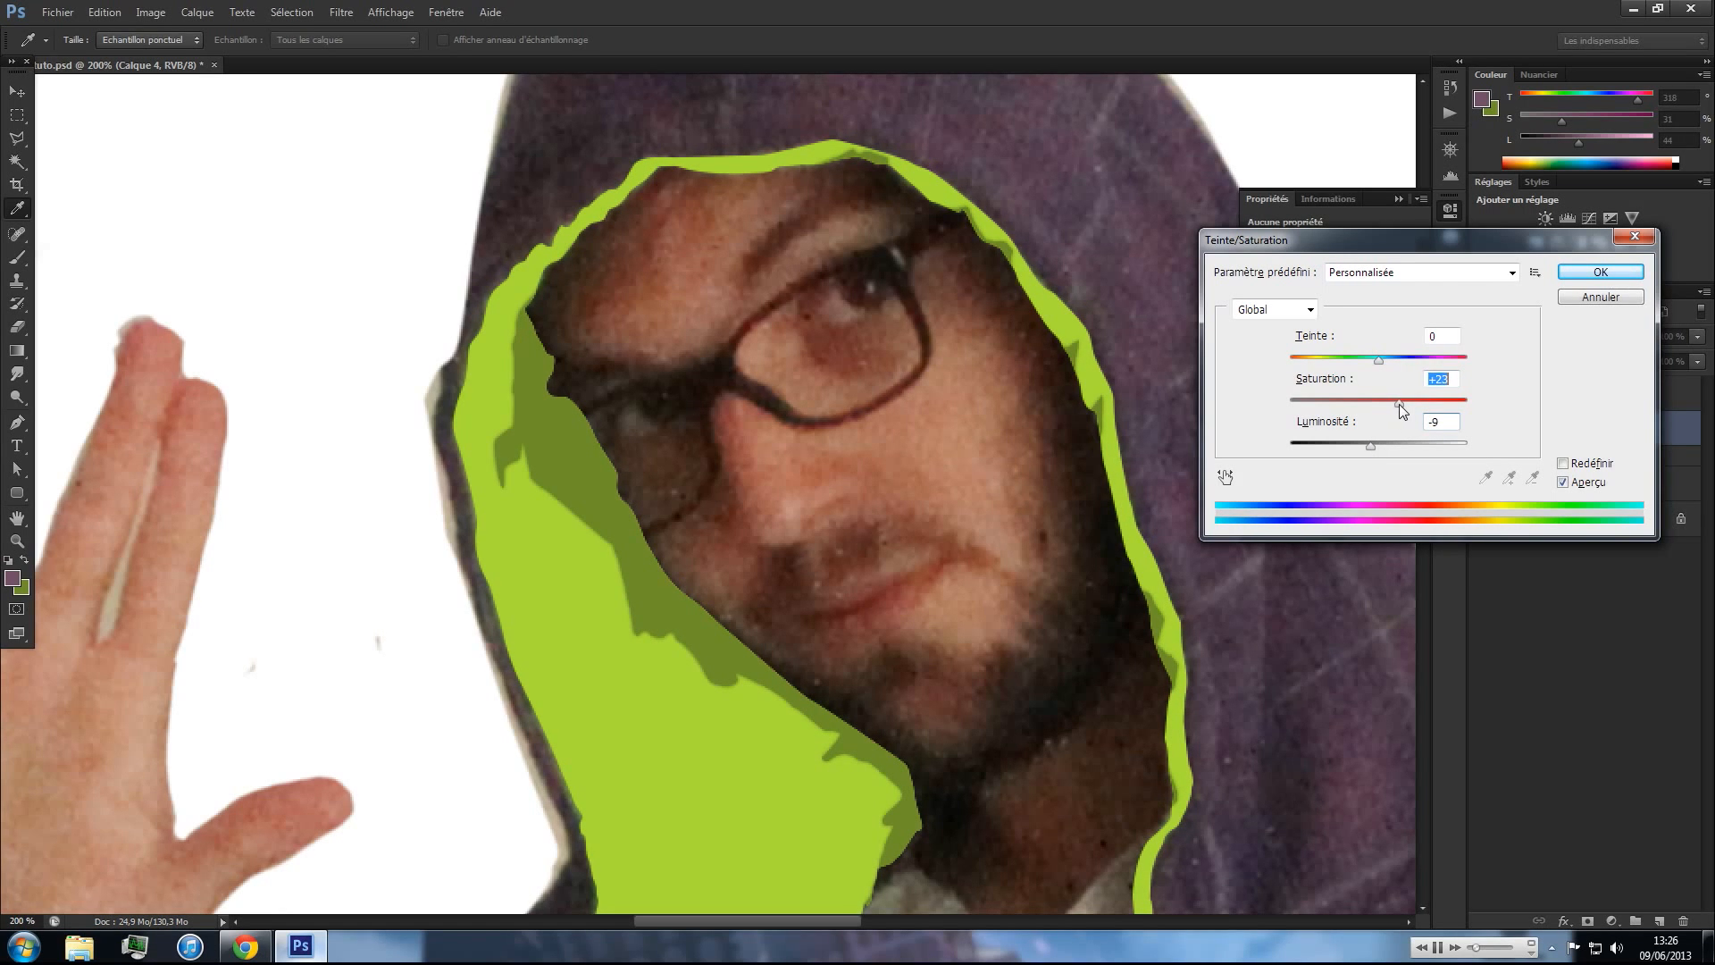
pyautogui.click(1599, 272)
pyautogui.press('z')
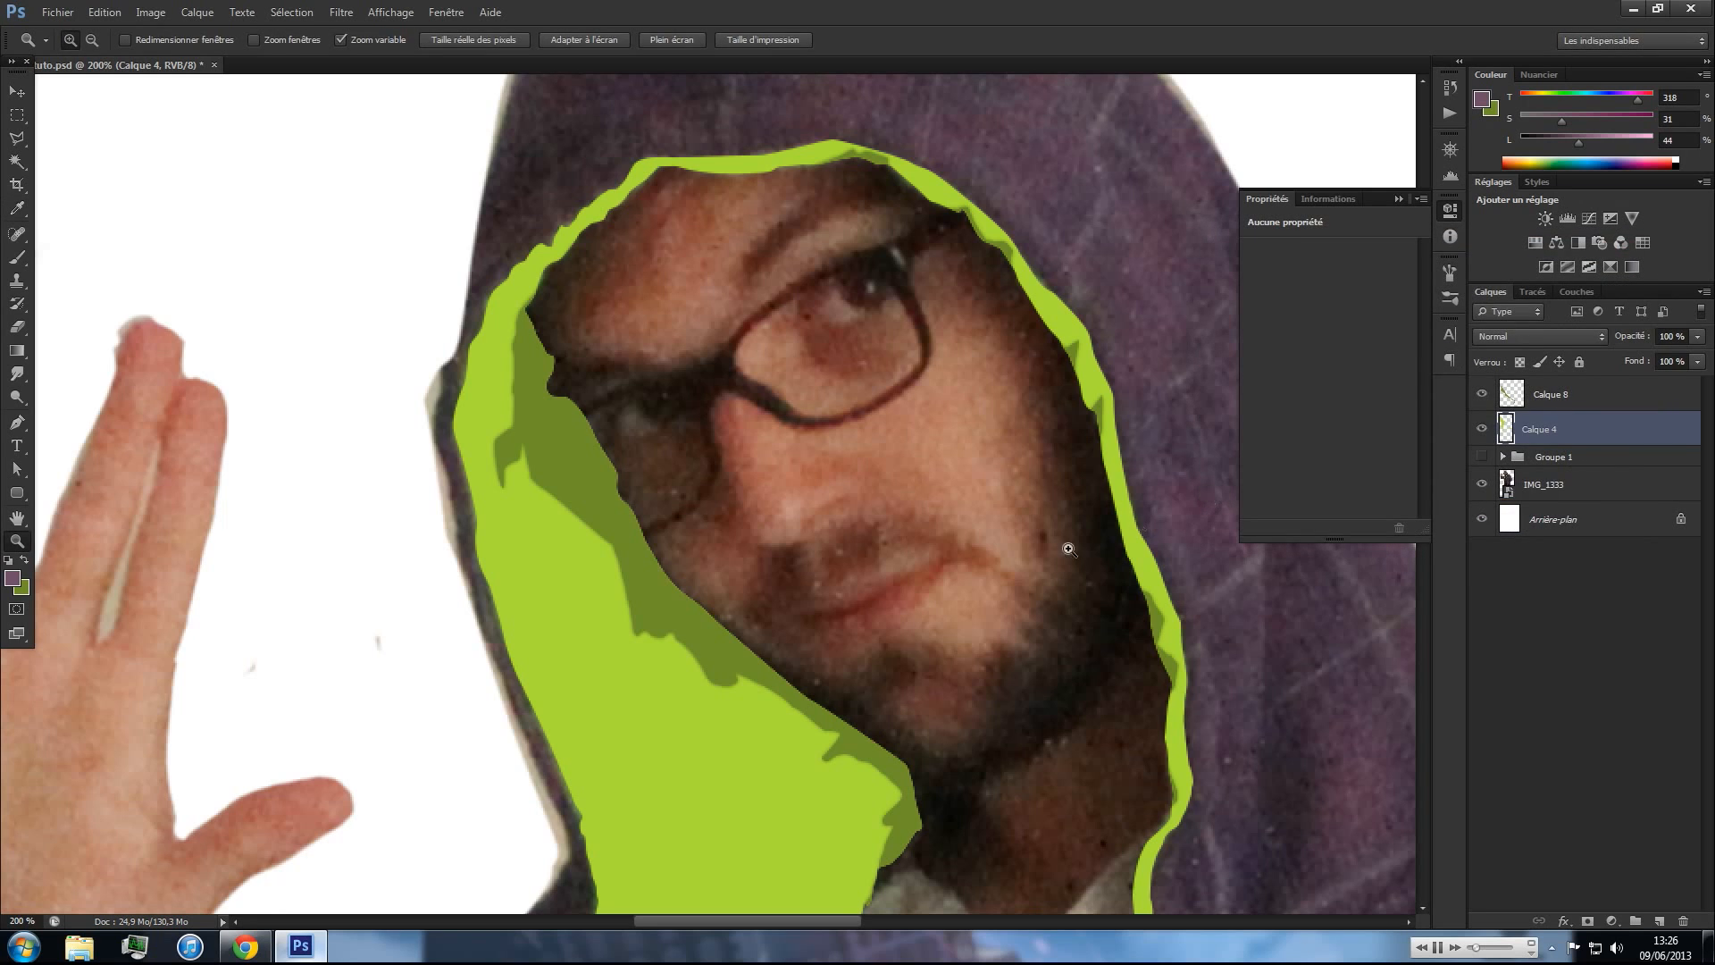
# - Sample the bright green of the lining and check its hexadecimal code in the colour picker
pyautogui.press('b')
pyautogui.press('alt')
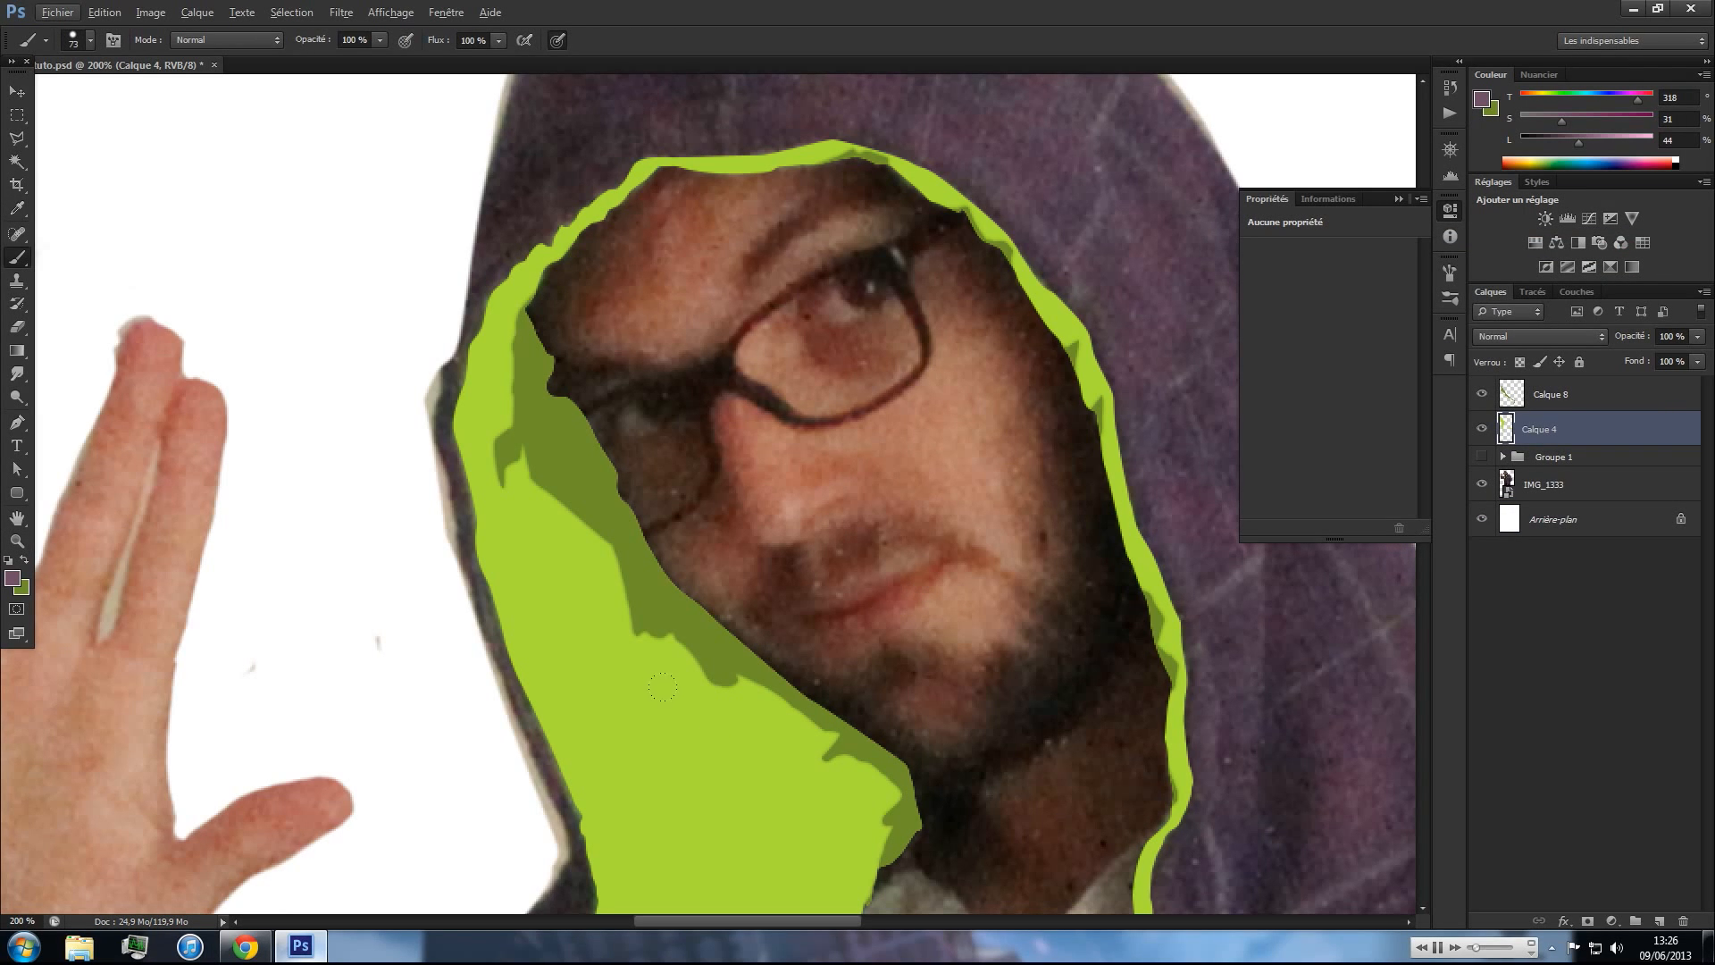
pyautogui.hotkey('alt', 'i')
pyautogui.press('alt')
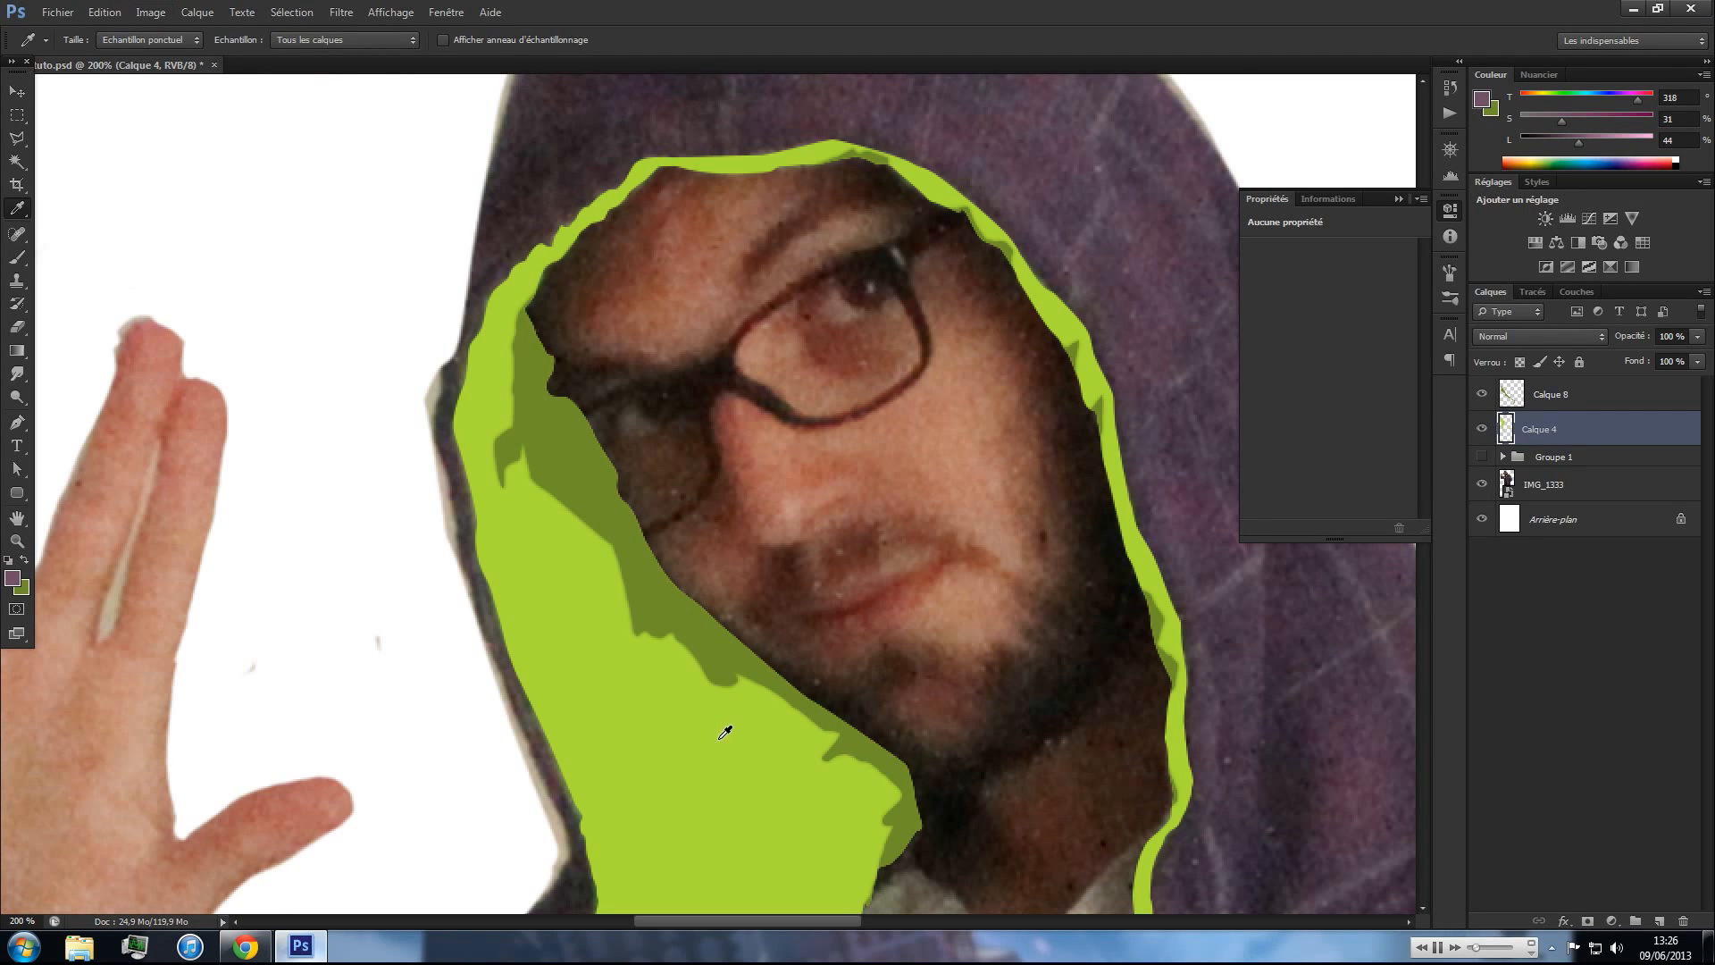
pyautogui.press('b')
pyautogui.press('alt')
pyautogui.click(679, 716)
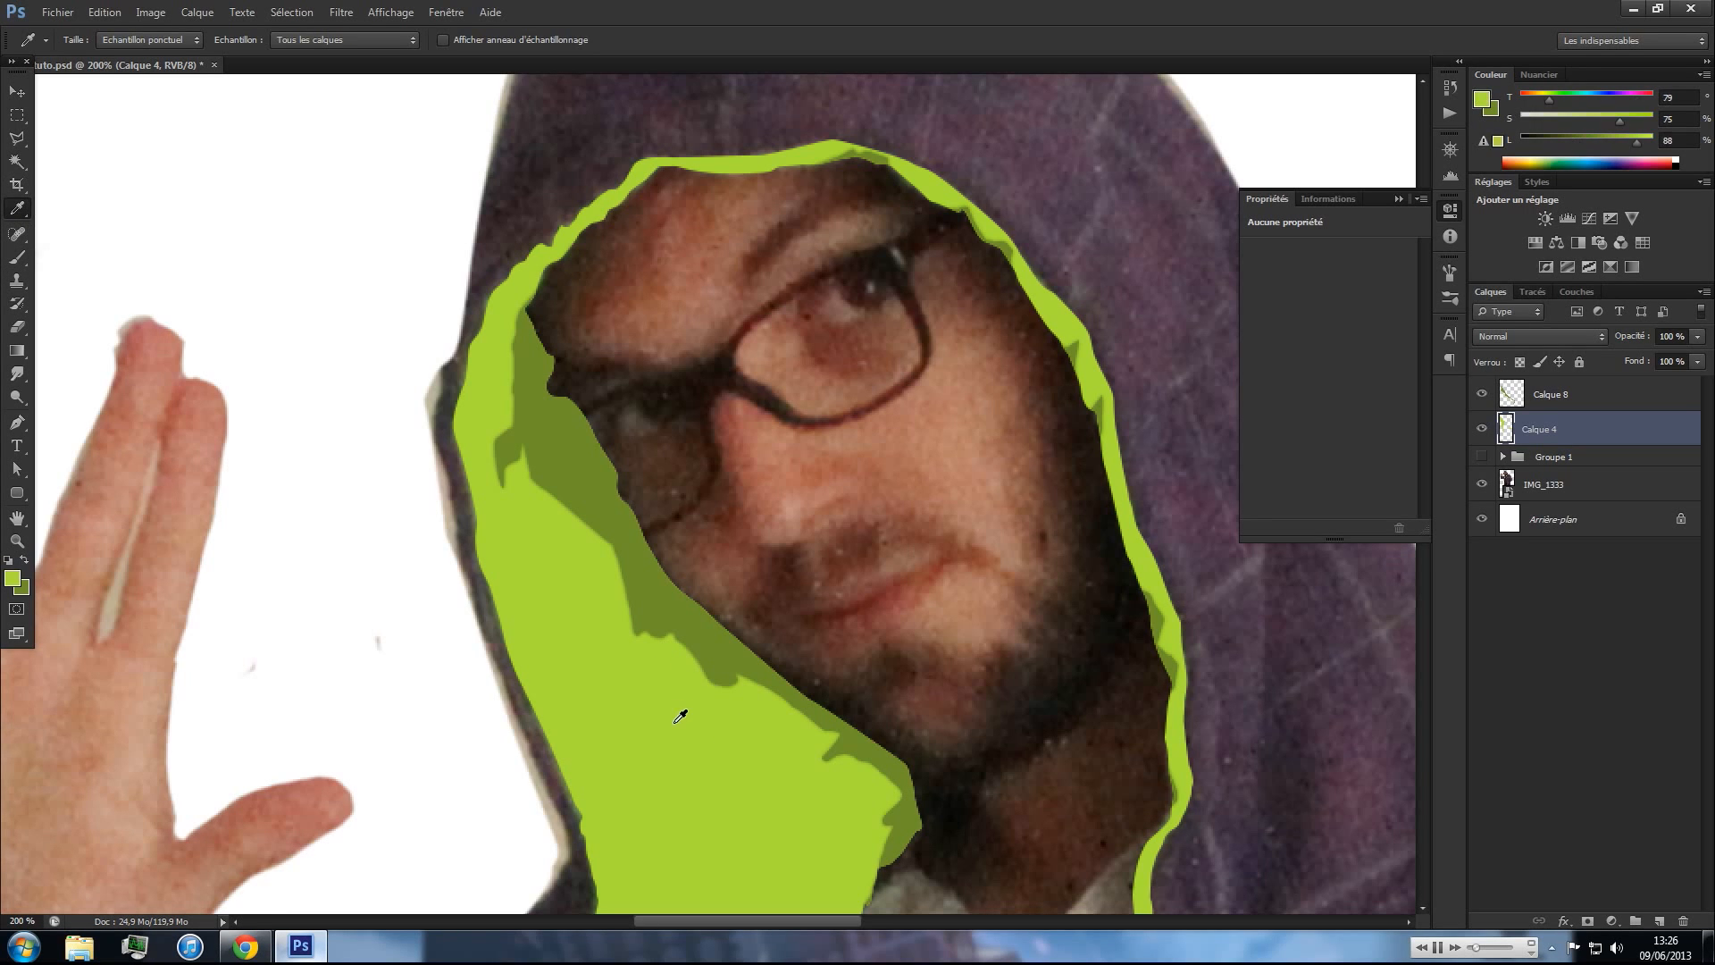
pyautogui.click(1484, 101)
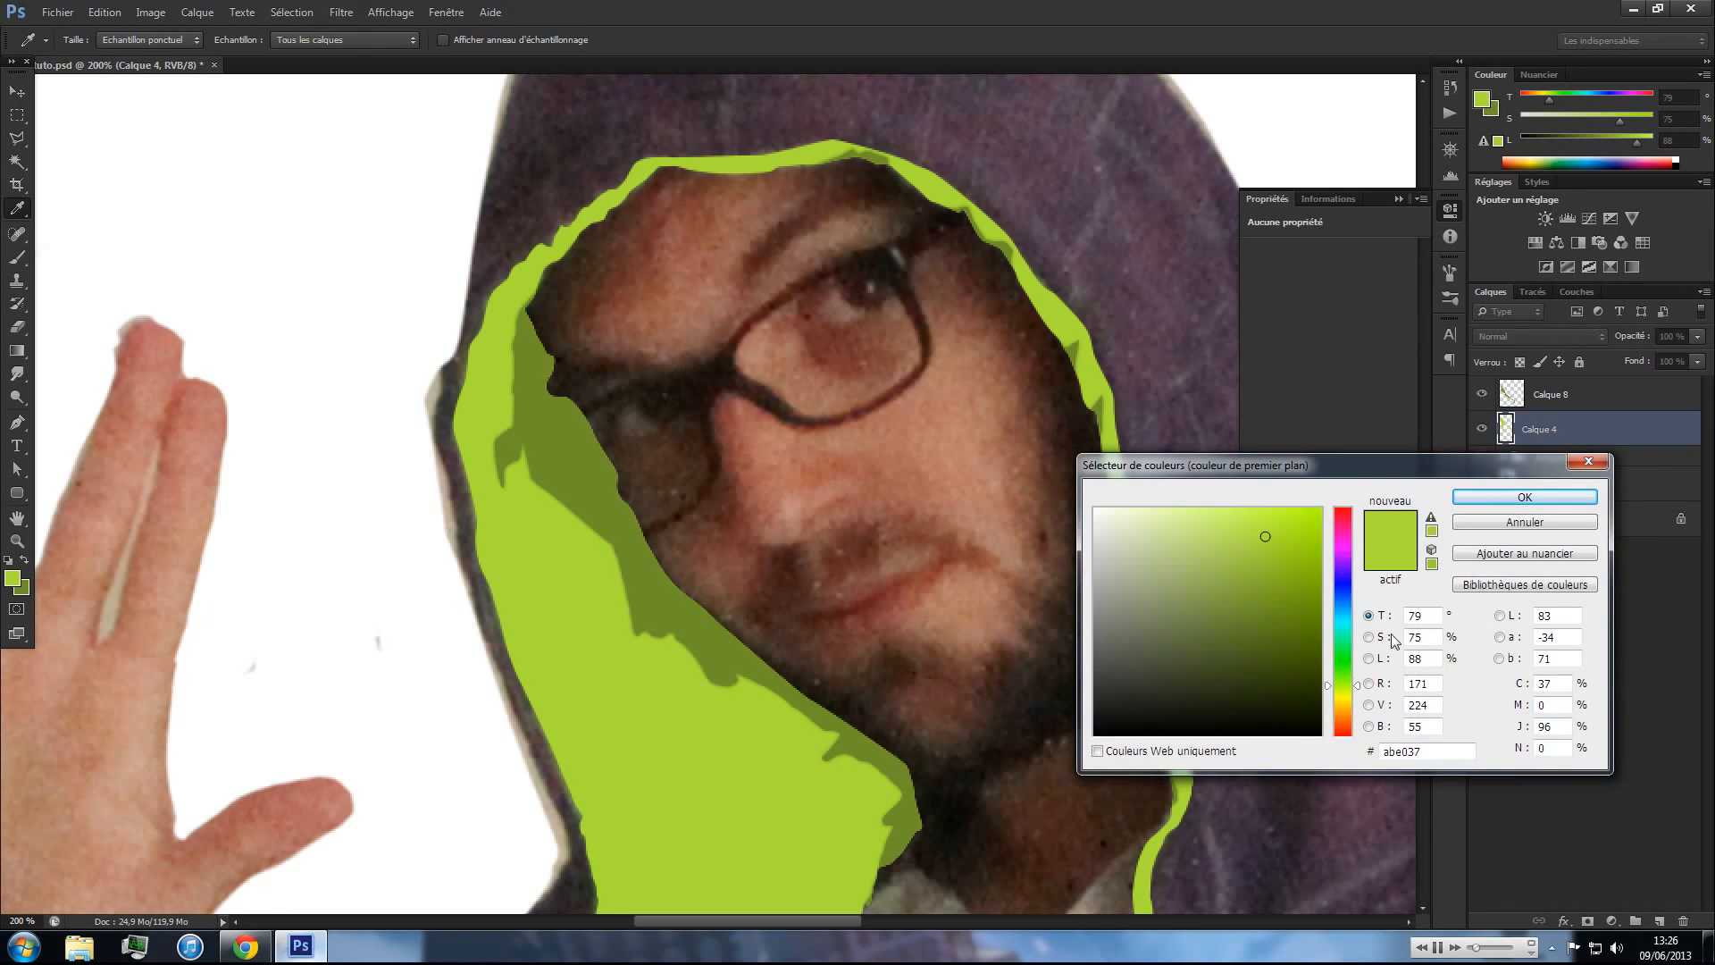
pyautogui.doubleClick(1405, 752)
pyautogui.click(1519, 523)
# - Sample the dark green lining shadow as the foreground colour, check its values in the colour picker, and return to the Brush
pyautogui.click(855, 737)
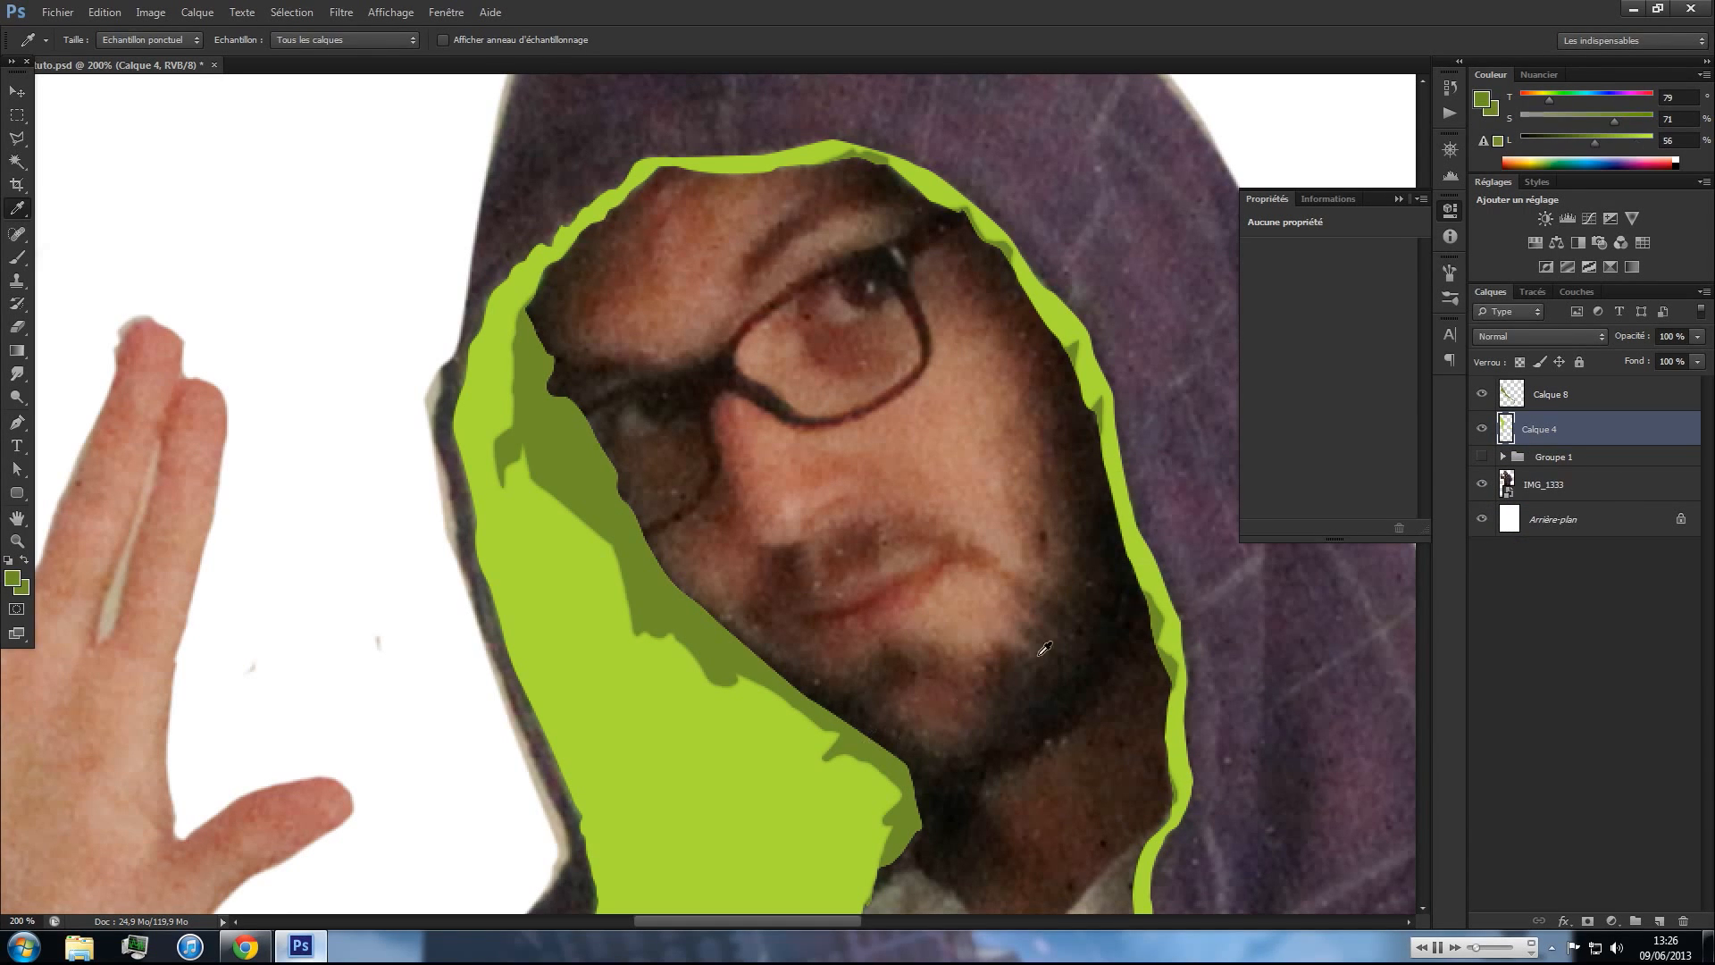
pyautogui.click(1482, 103)
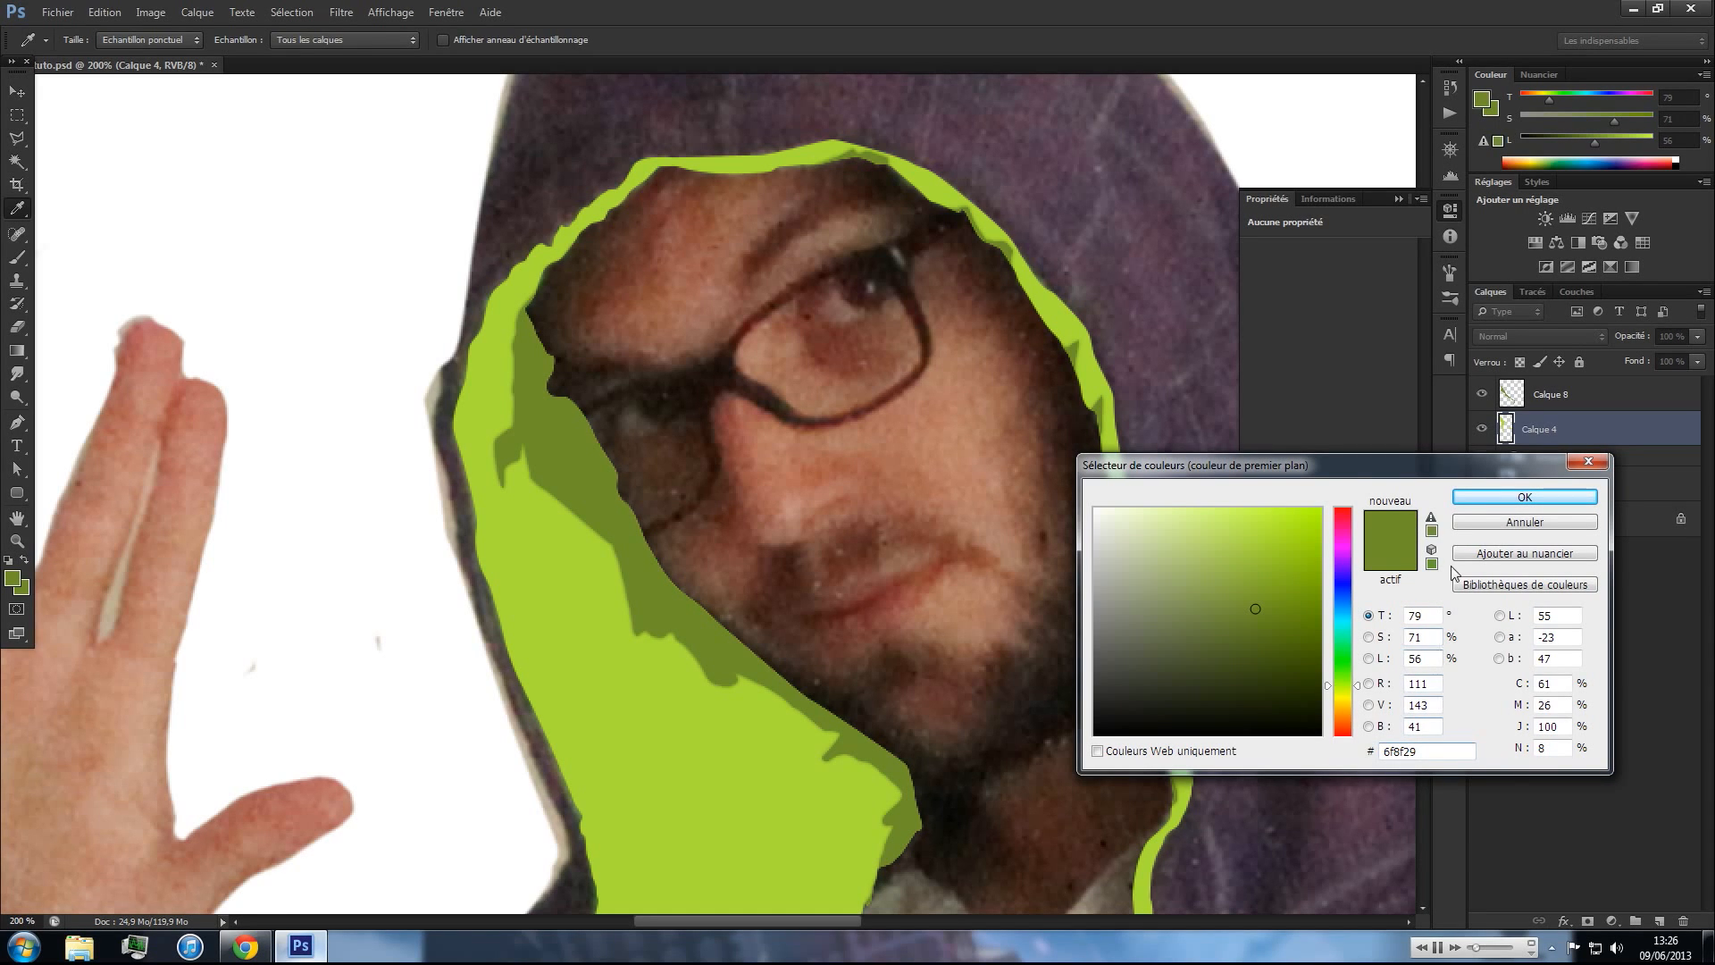
pyautogui.click(1481, 523)
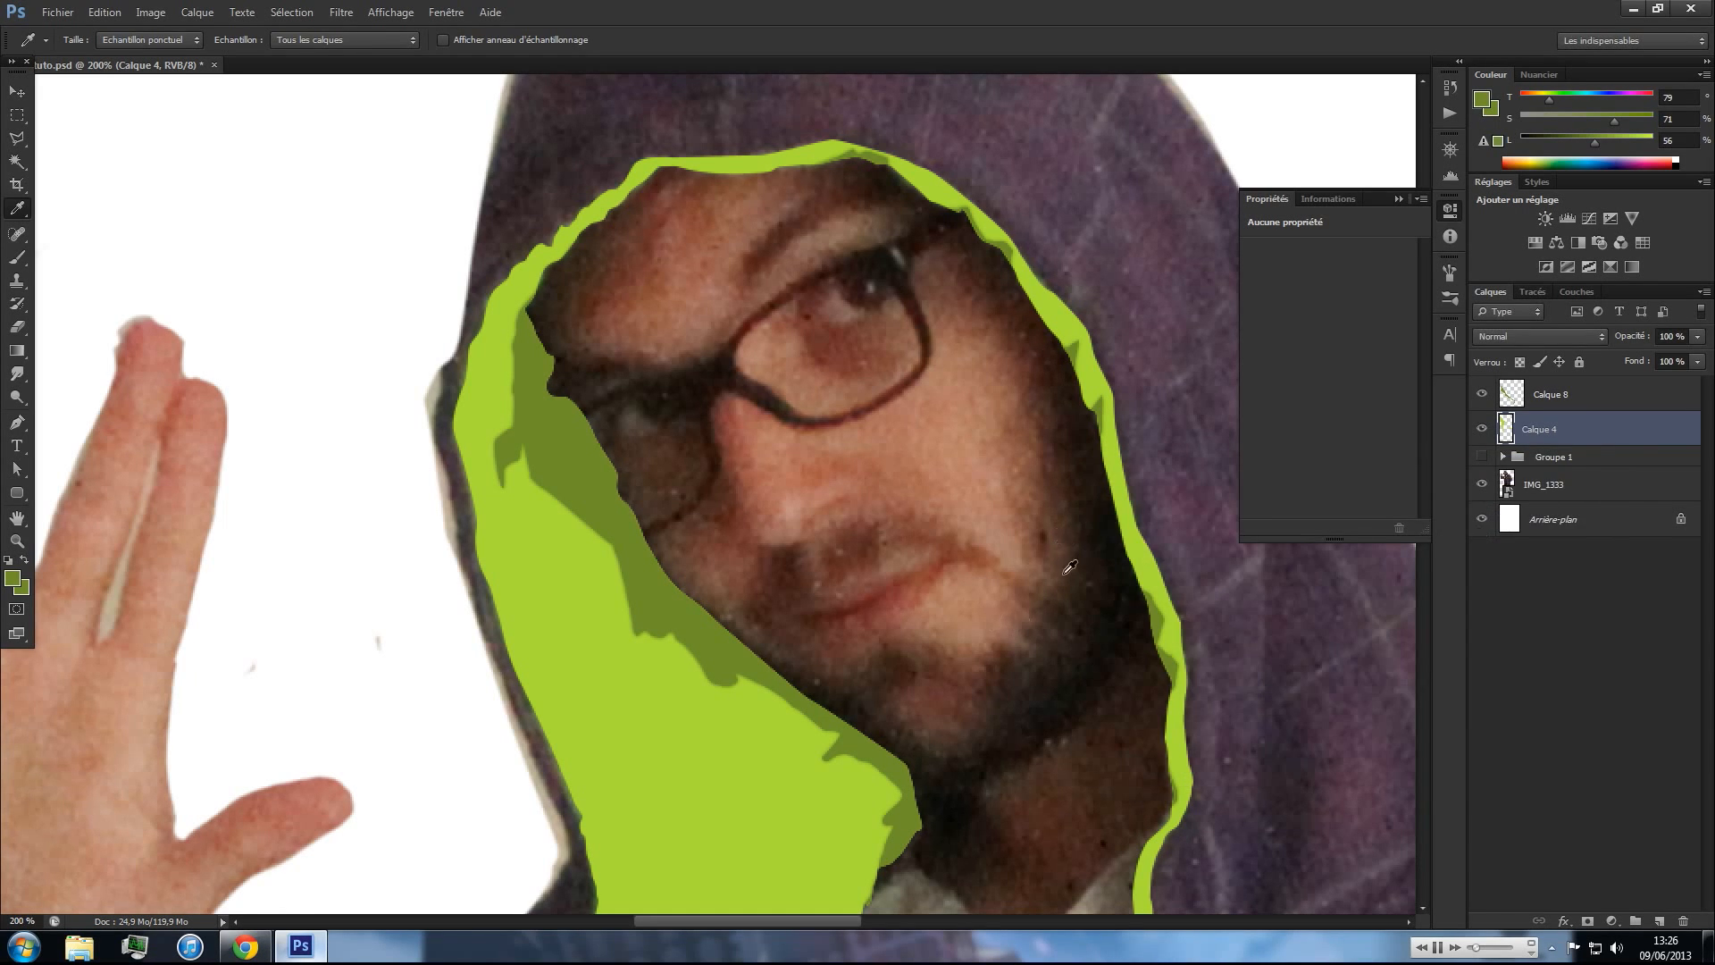
pyautogui.press('b')
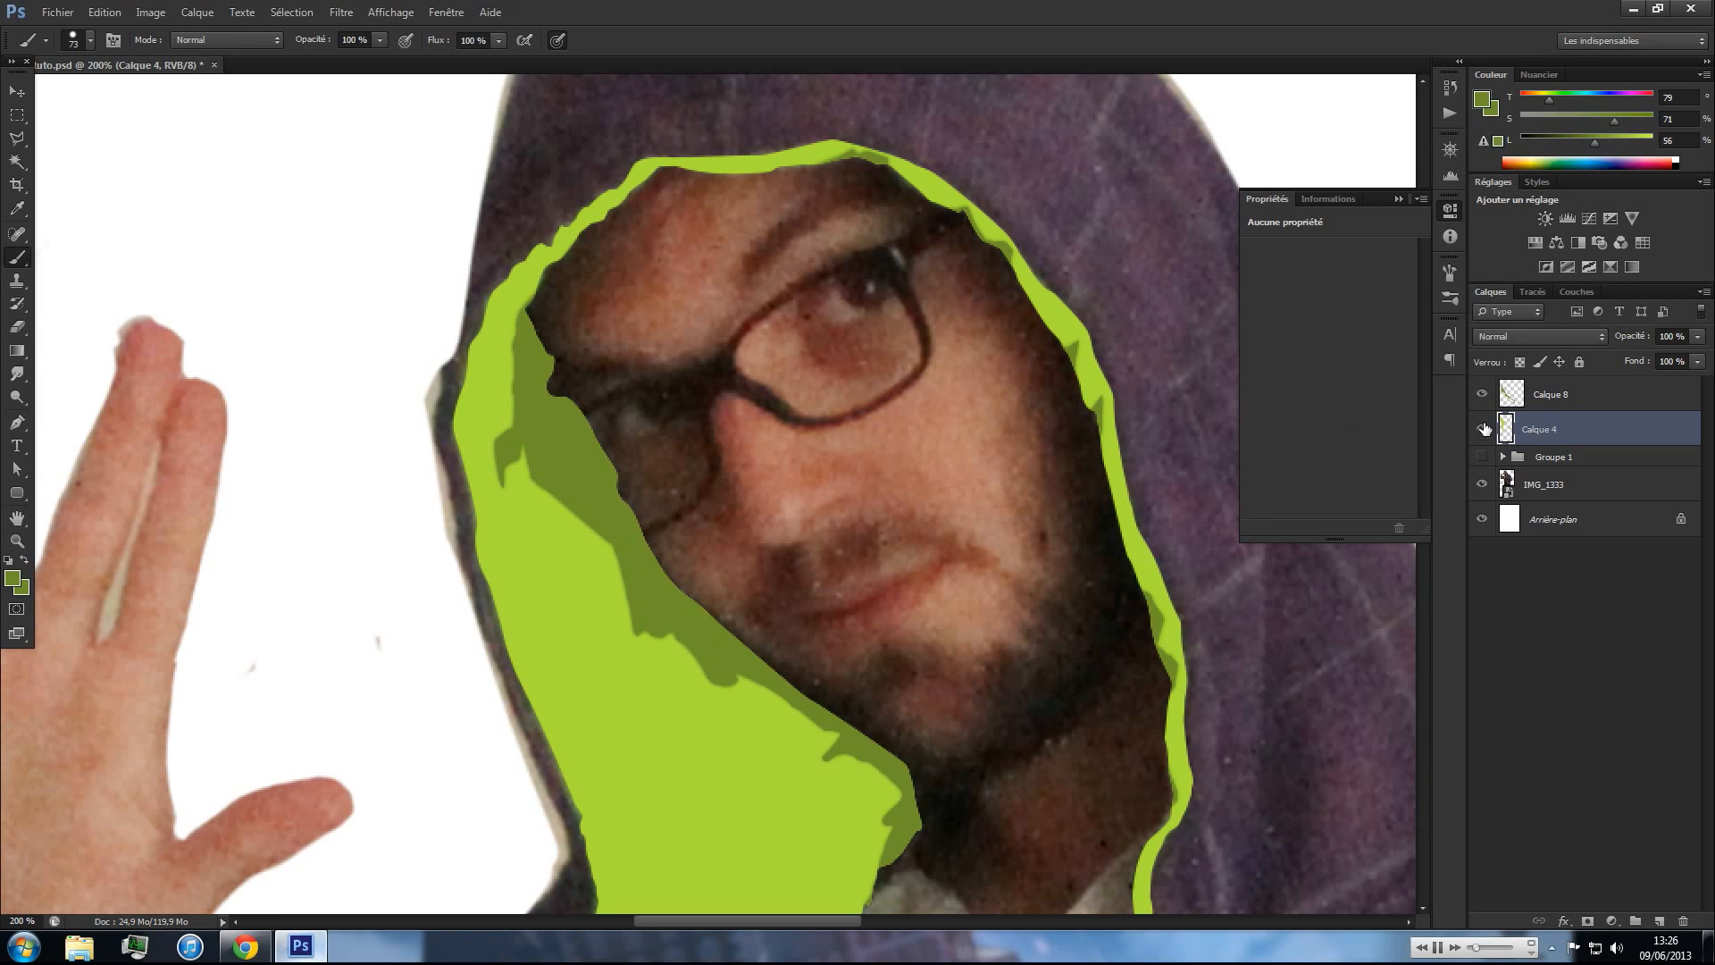
# - Hide Calque 8 and Calque 4, and start a Pen path along the lining's shadow edge, from the hood opening down past the glasses
pyautogui.click(1483, 429)
pyautogui.press('z')
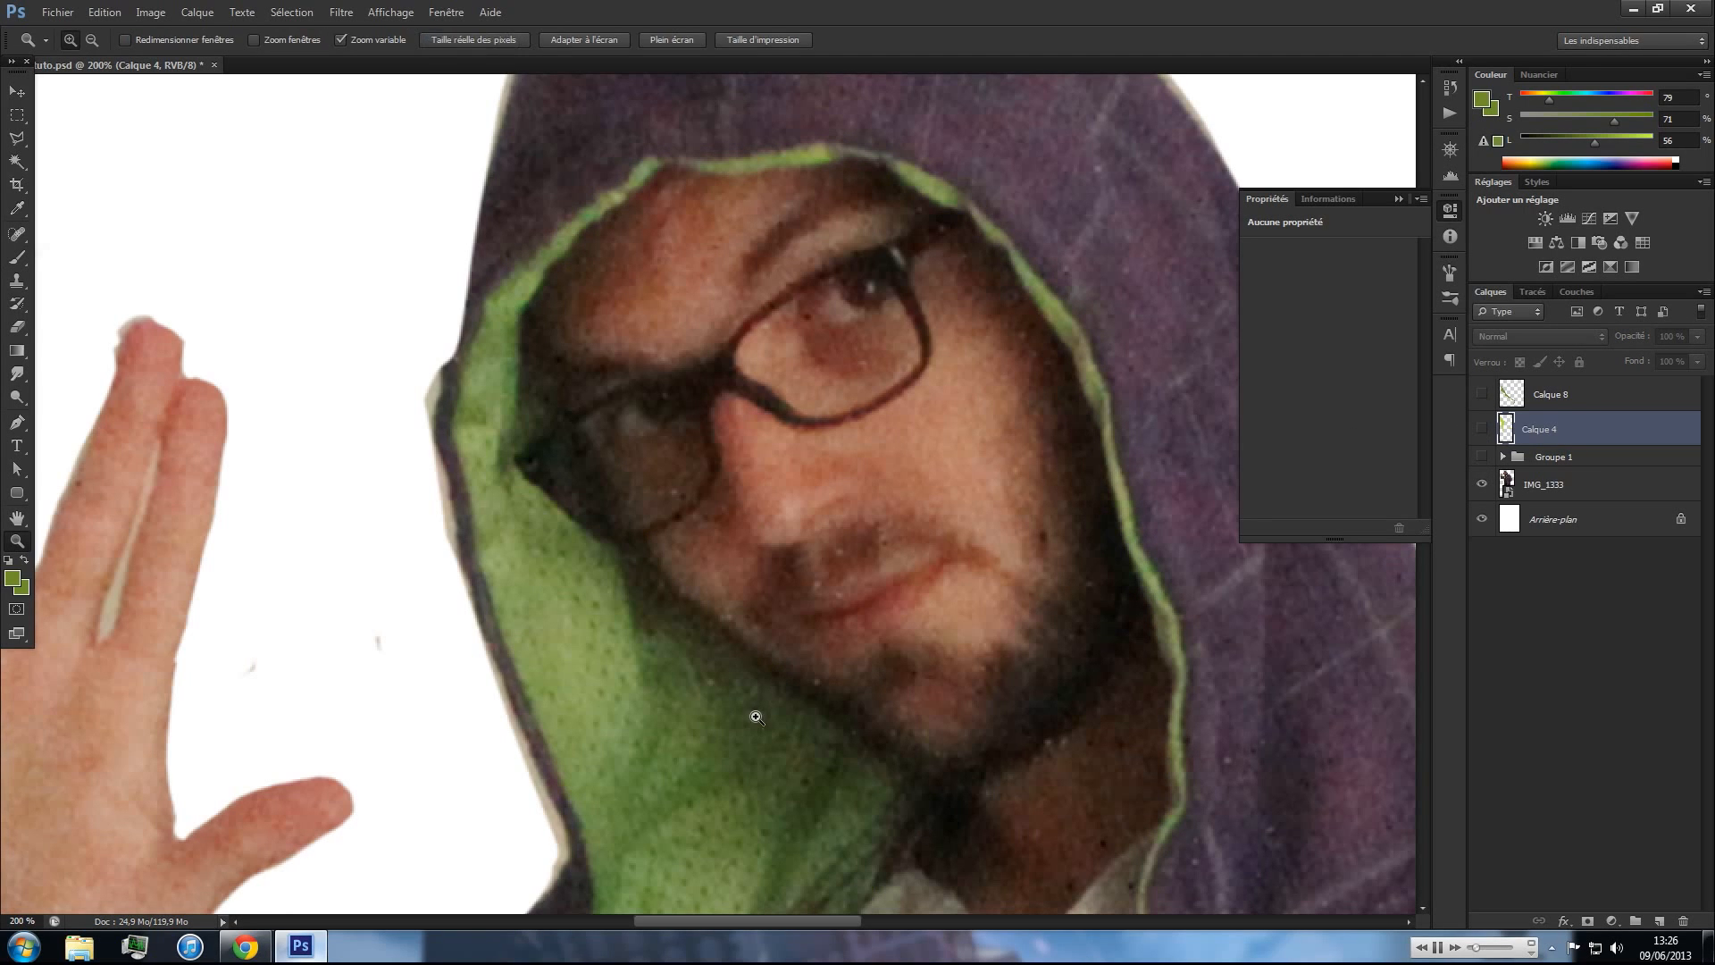
pyautogui.press('p')
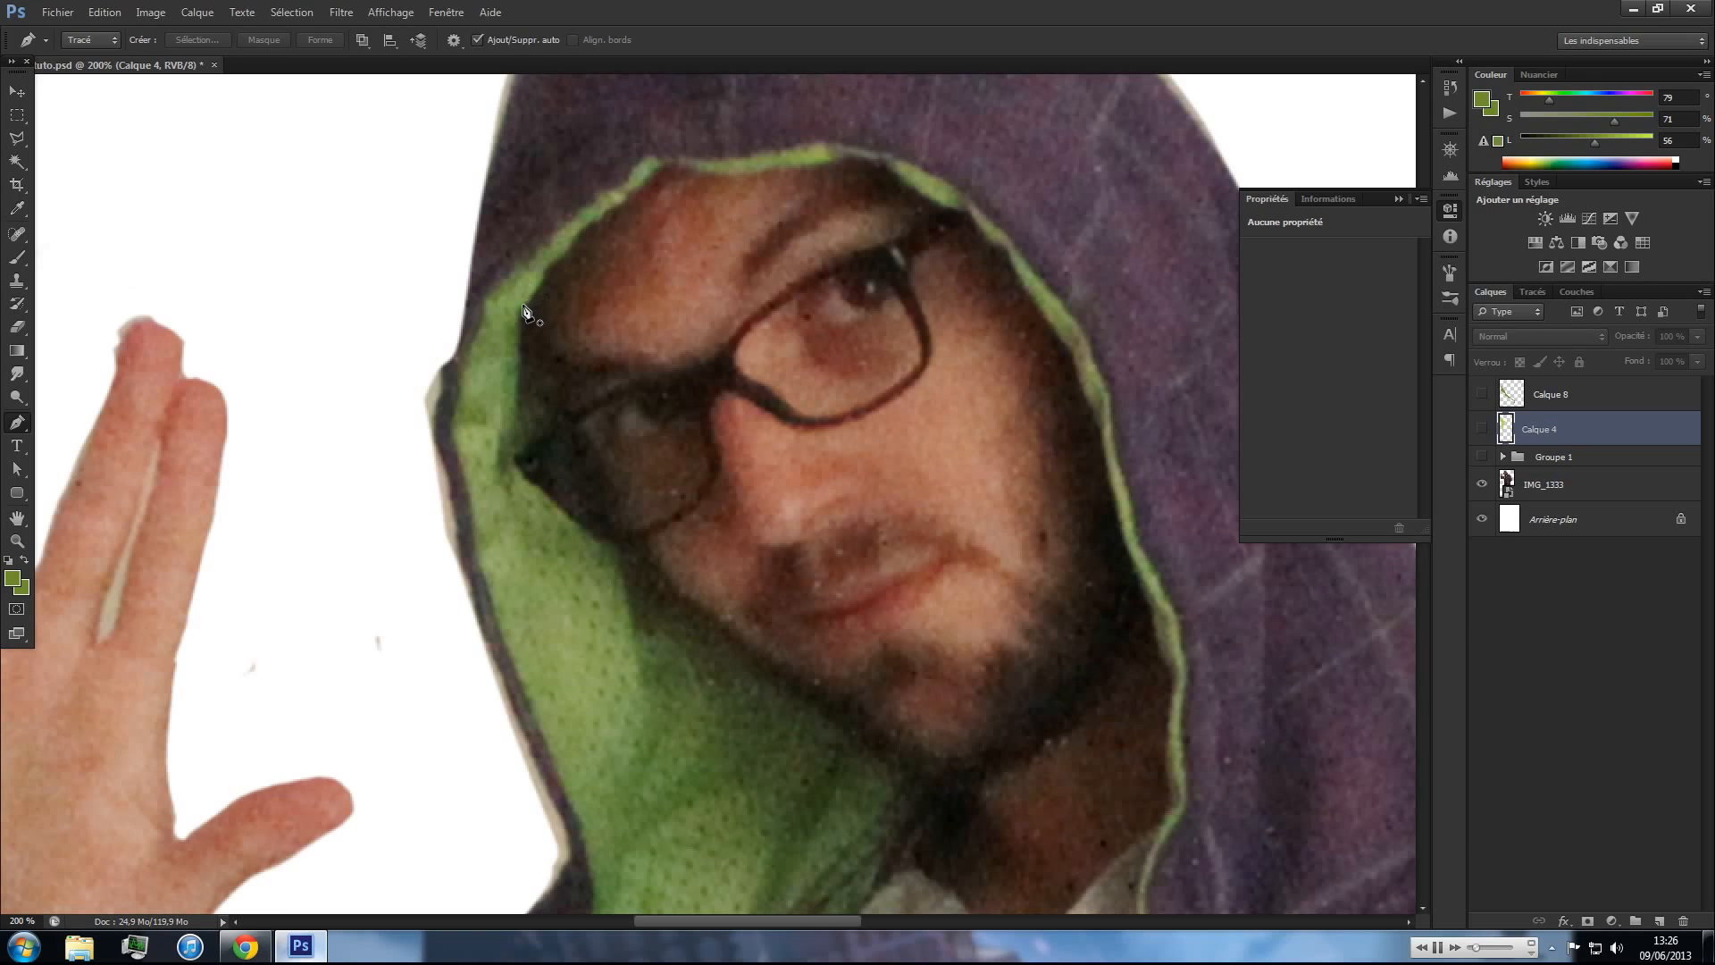
pyautogui.moveTo(513, 318); pyautogui.dragTo(507, 344)
pyautogui.moveTo(592, 563); pyautogui.dragTo(612, 567)
pyautogui.click(632, 624)
pyautogui.click(631, 638)
pyautogui.moveTo(639, 677); pyautogui.dragTo(649, 689)
# - Continue the Pen path down and around the first shadow fold in the middle of the green lining
pyautogui.click(614, 796)
pyautogui.click(608, 807)
pyautogui.moveTo(622, 807); pyautogui.dragTo(731, 548)
pyautogui.click(697, 583)
pyautogui.click(708, 587)
pyautogui.click(725, 581)
pyautogui.moveTo(735, 532); pyautogui.dragTo(759, 472)
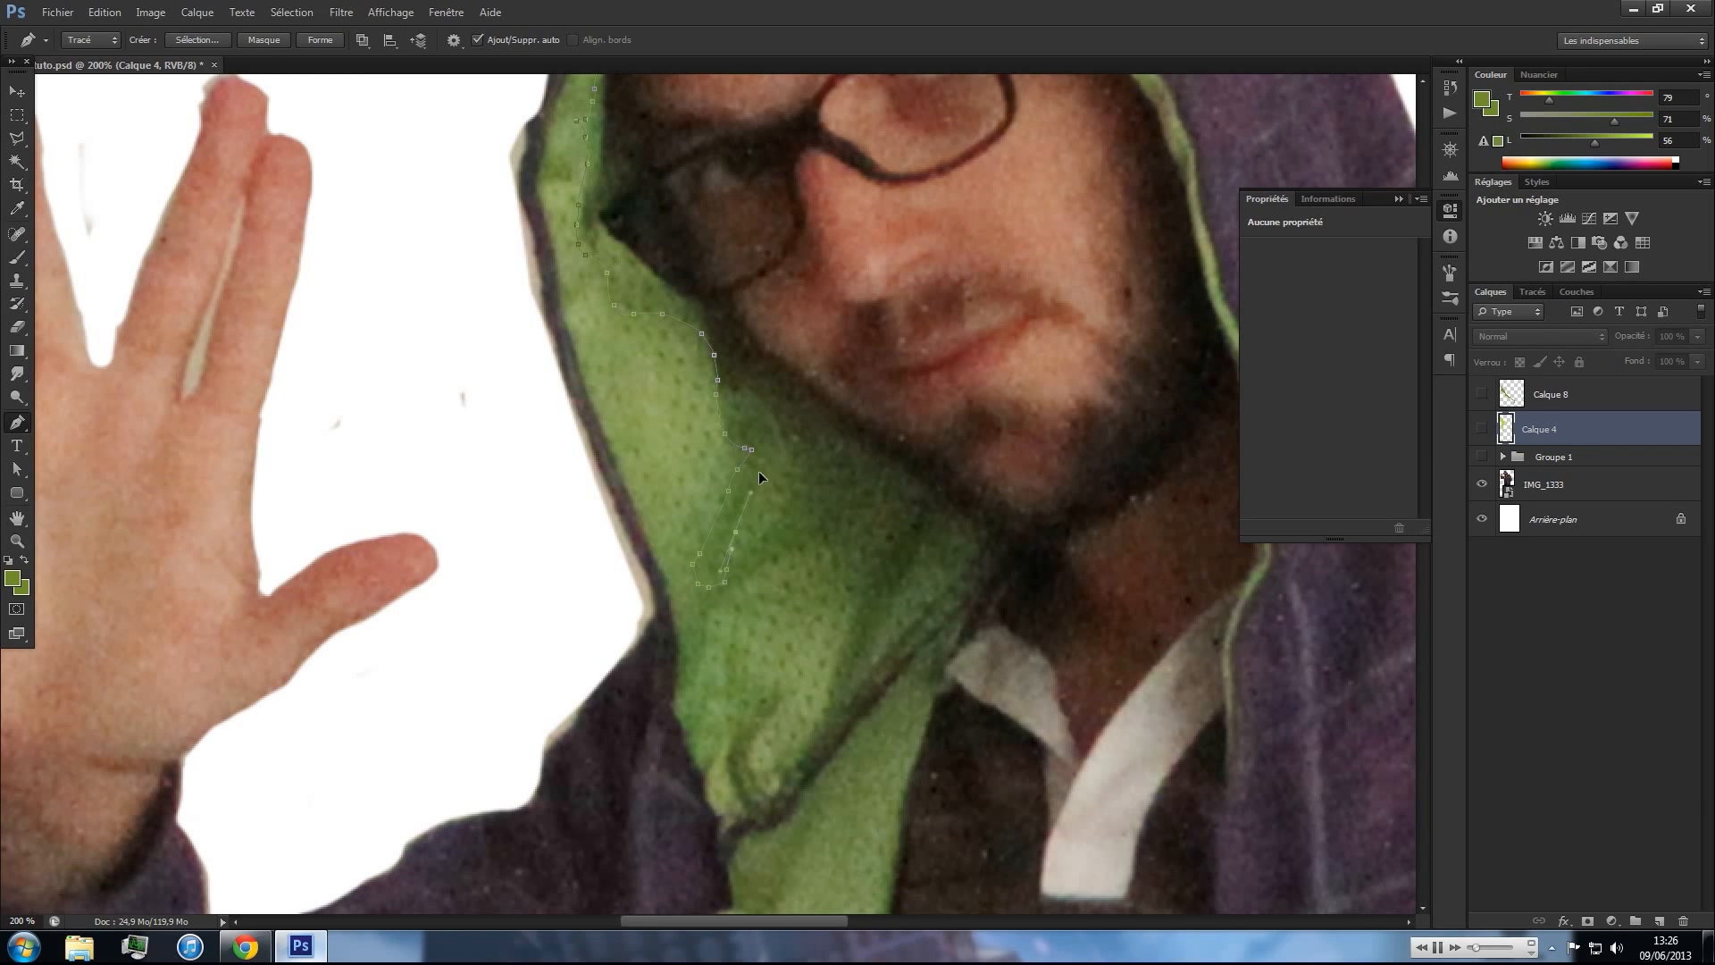
pyautogui.click(757, 540)
pyautogui.moveTo(810, 549); pyautogui.dragTo(853, 529)
# - Trace the next shadow fold of the lining below the chin, up to the upper end of the dark crease
pyautogui.click(850, 622)
pyautogui.click(842, 651)
pyautogui.click(833, 682)
pyautogui.click(866, 678)
pyautogui.click(882, 647)
pyautogui.click(889, 621)
pyautogui.click(901, 589)
pyautogui.click(949, 586)
# - Trace the path down along the dark crease of the lining to its lower end and back up its other side
pyautogui.click(890, 660)
pyautogui.click(785, 802)
pyautogui.click(780, 813)
pyautogui.moveTo(833, 758); pyautogui.dragTo(843, 742)
pyautogui.click(911, 664)
pyautogui.click(929, 644)
pyautogui.click(941, 637)
pyautogui.moveTo(928, 664); pyautogui.dragTo(936, 582)
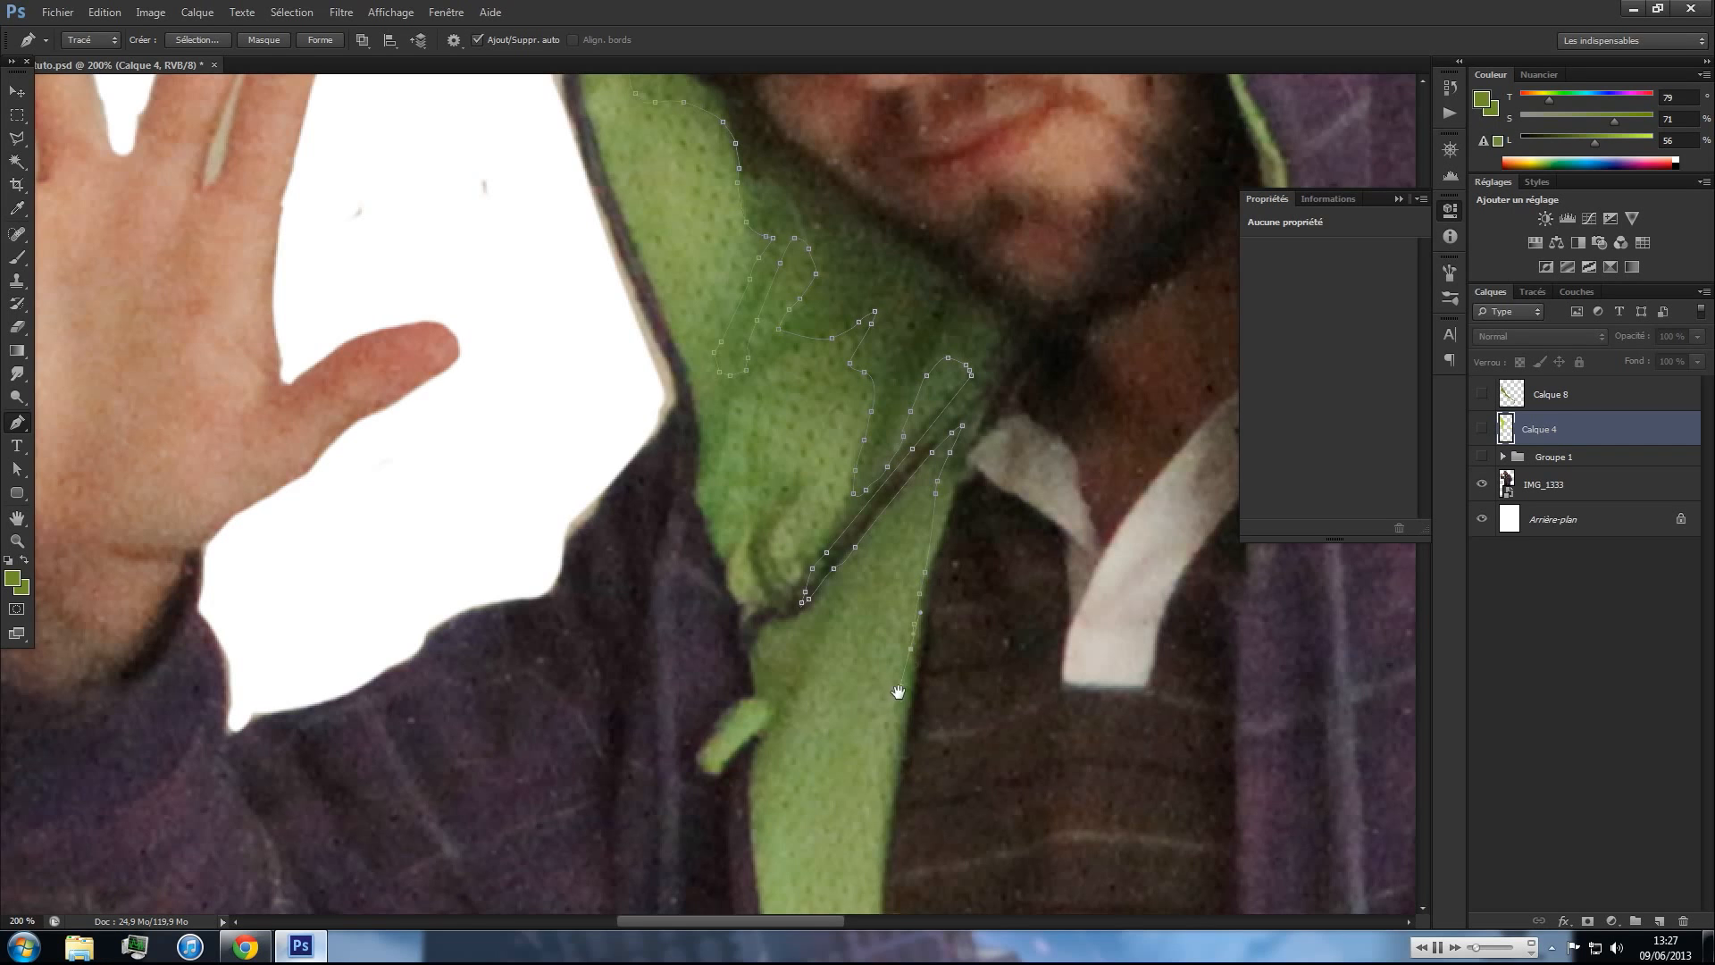
# - Extend the path down the lining's inner edge beside the striped shirt to its narrow lower end
pyautogui.moveTo(897, 691); pyautogui.dragTo(919, 582)
pyautogui.moveTo(900, 715); pyautogui.dragTo(913, 594)
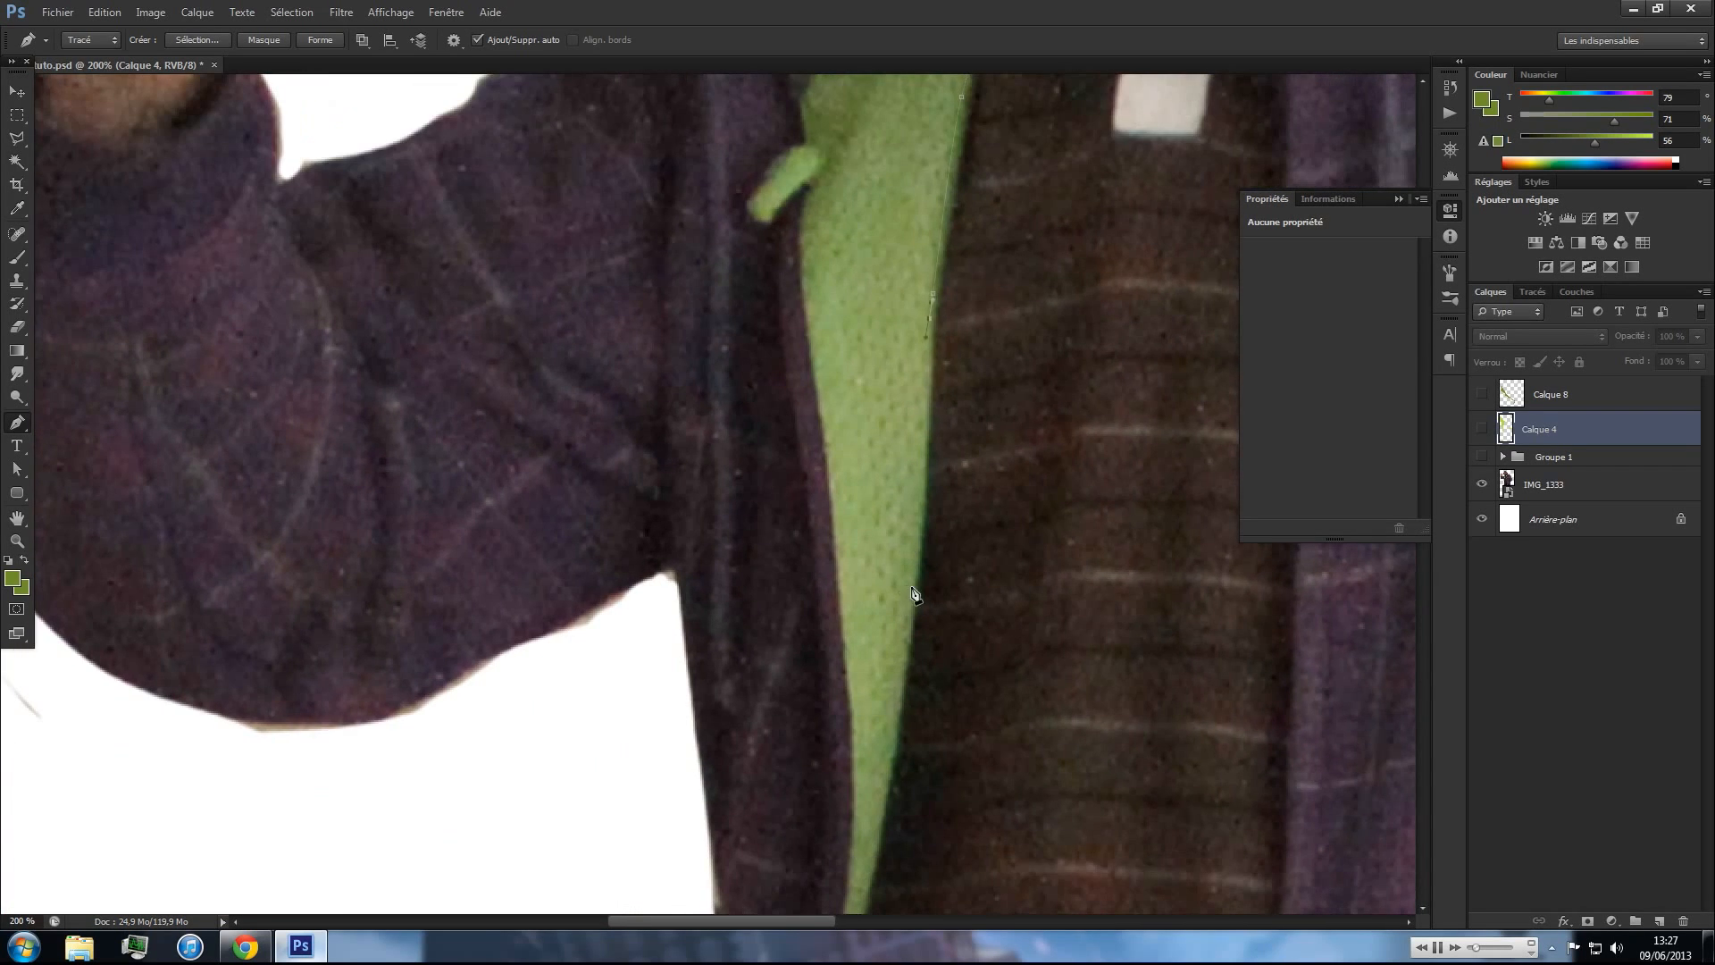
pyautogui.moveTo(880, 830); pyautogui.dragTo(957, 665)
pyautogui.click(903, 780)
pyautogui.click(894, 822)
pyautogui.click(888, 850)
pyautogui.click(911, 815)
# - Carry the Pen path across the striped shirt and collar, and up the thin green lining edge on the far side of the face
pyautogui.moveTo(960, 591); pyautogui.dragTo(871, 884)
pyautogui.click(1054, 482)
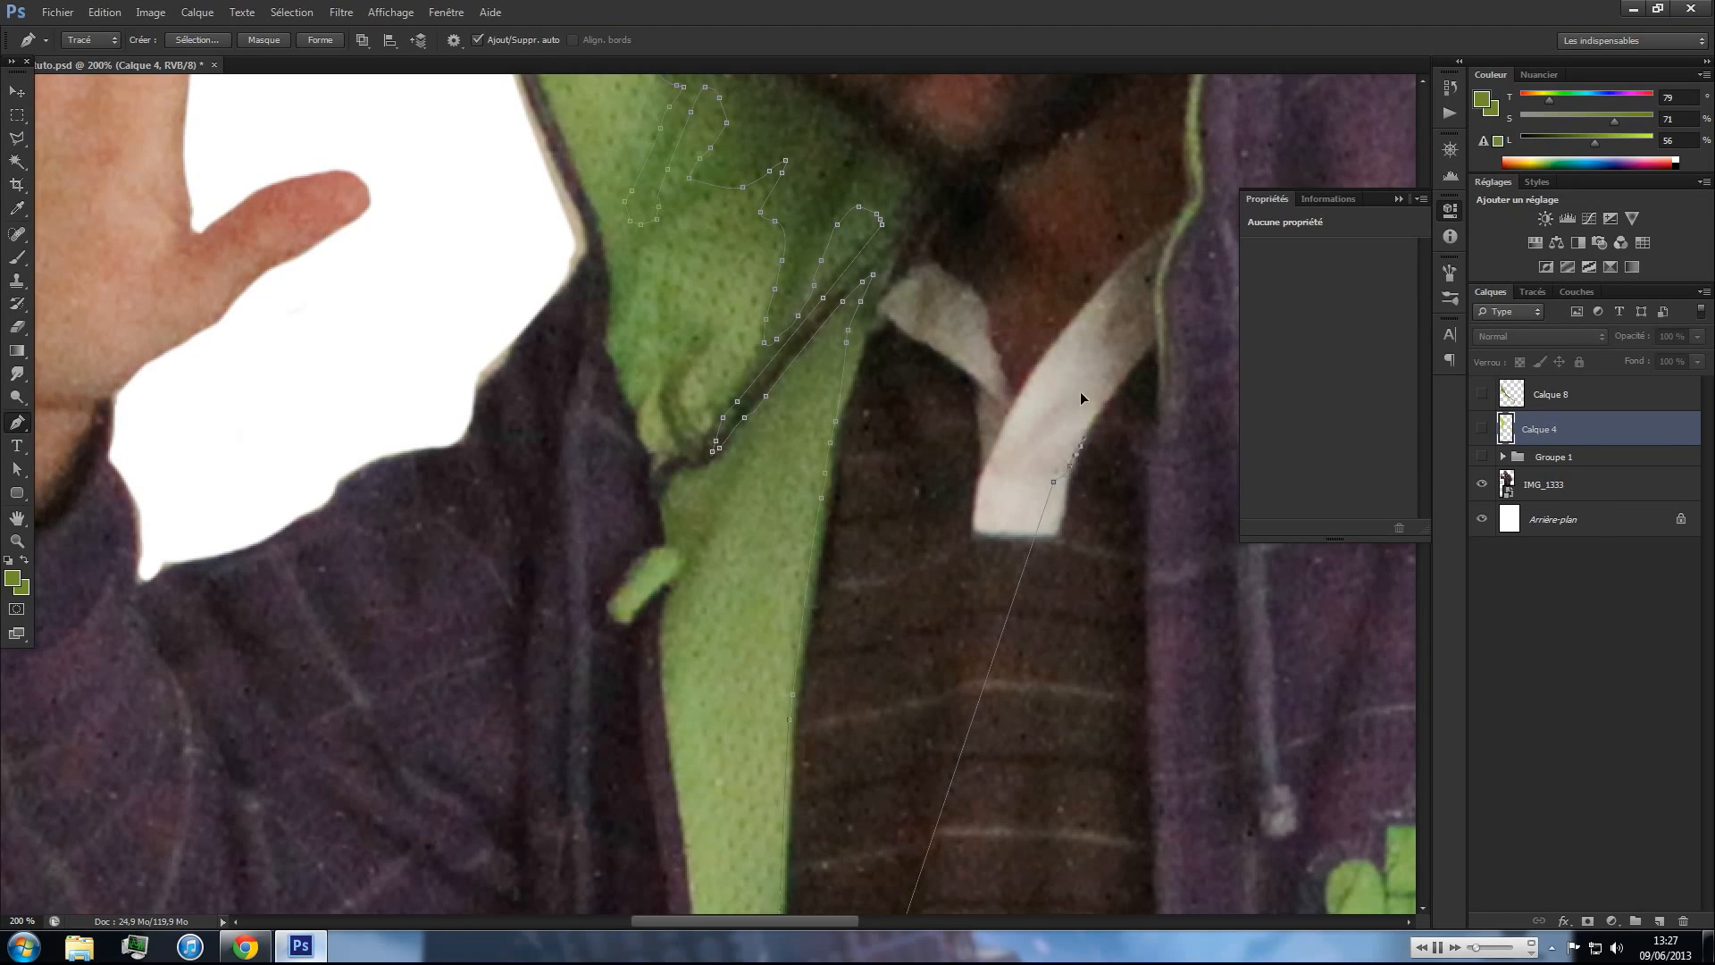
pyautogui.moveTo(1088, 287); pyautogui.dragTo(1022, 440)
pyautogui.click(1051, 545)
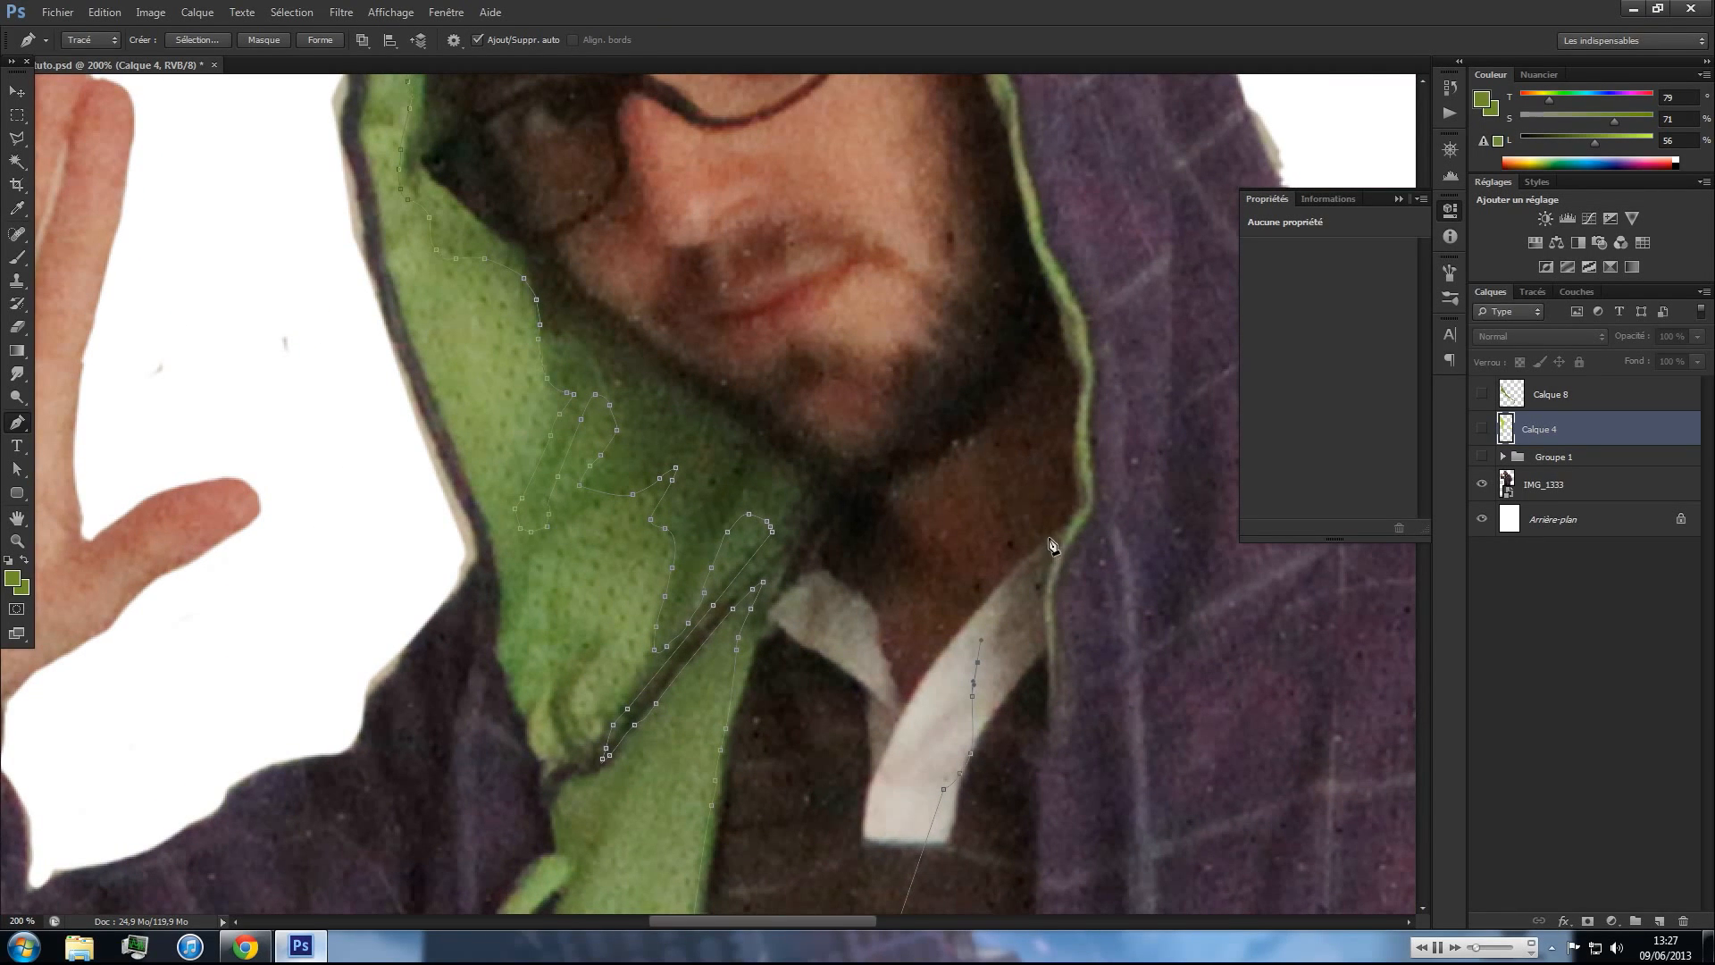
pyautogui.click(1061, 530)
pyautogui.click(1072, 521)
pyautogui.moveTo(1078, 438)
pyautogui.mouseDown()
pyautogui.moveTo(1084, 366)
pyautogui.moveTo(1034, 421)
pyautogui.moveTo(1048, 756)
pyautogui.mouseUp()
pyautogui.moveTo(1045, 577); pyautogui.dragTo(1041, 551)
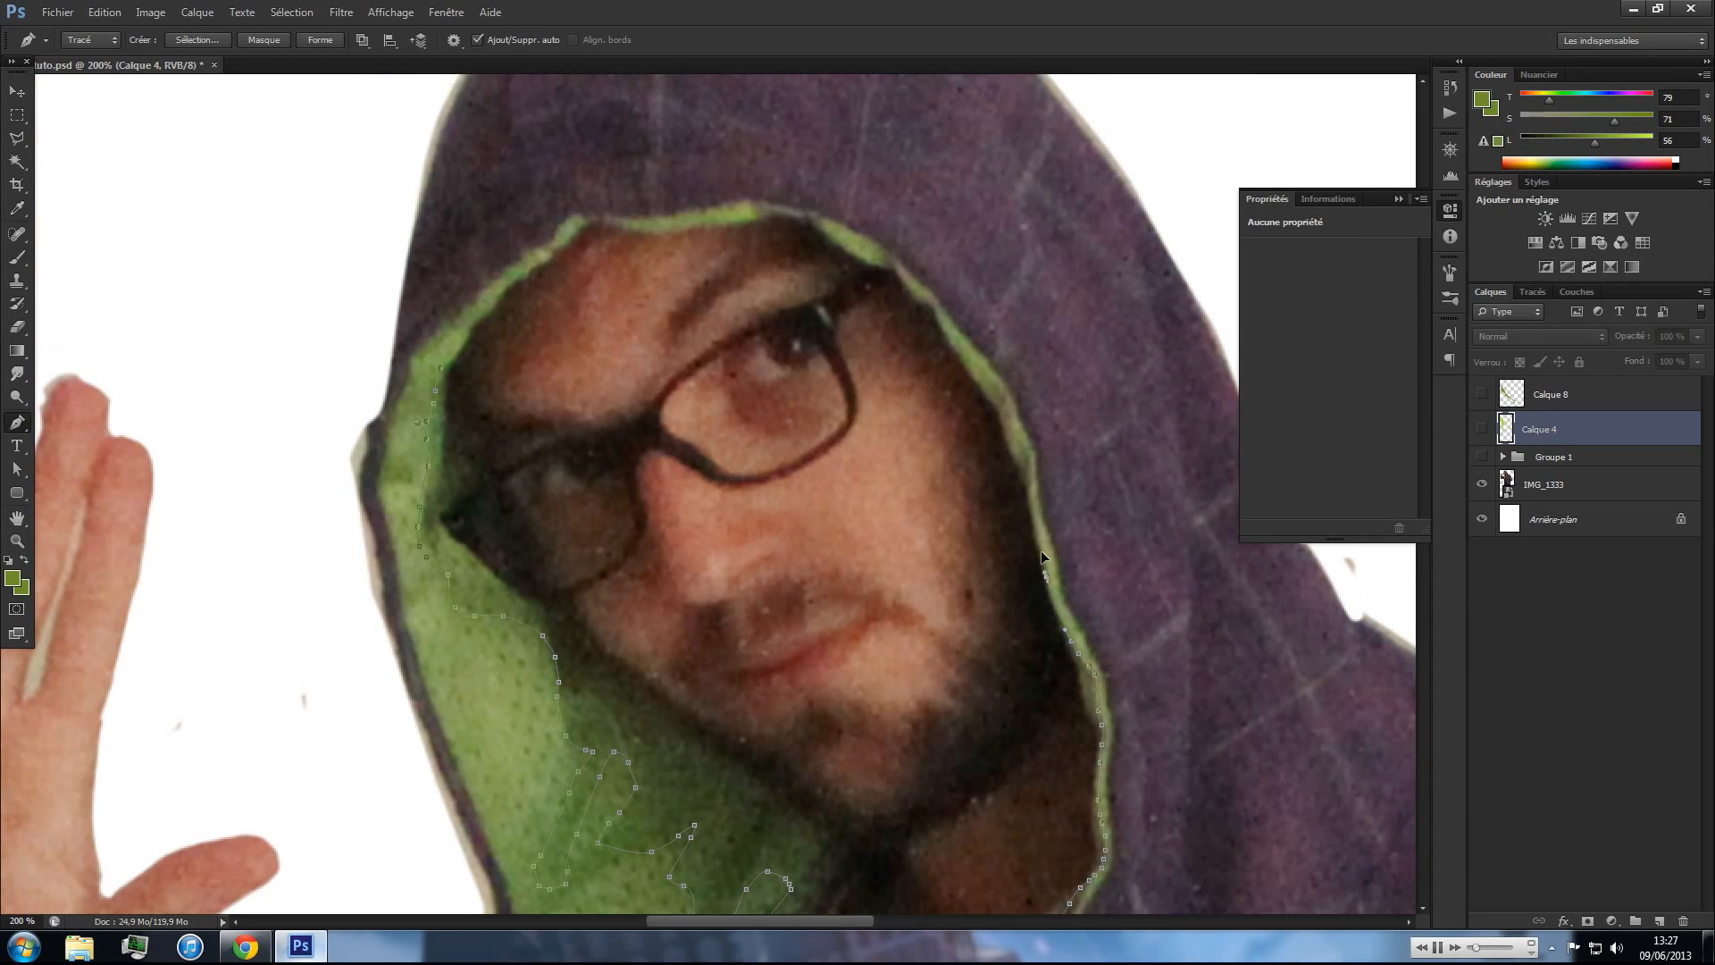
# - Extend the path over the top of the face opening, across the forehead, and close it at its starting point
pyautogui.moveTo(1029, 460)
pyautogui.mouseDown()
pyautogui.moveTo(989, 377)
pyautogui.moveTo(875, 246)
pyautogui.moveTo(888, 260)
pyautogui.moveTo(789, 210)
pyautogui.moveTo(649, 276)
pyautogui.mouseUp()
pyautogui.click(555, 283)
pyautogui.click(459, 378)
pyautogui.click(441, 367)
# - Turn the work path into a new selection with a feather radius of 0 pixels
pyautogui.click(1532, 292)
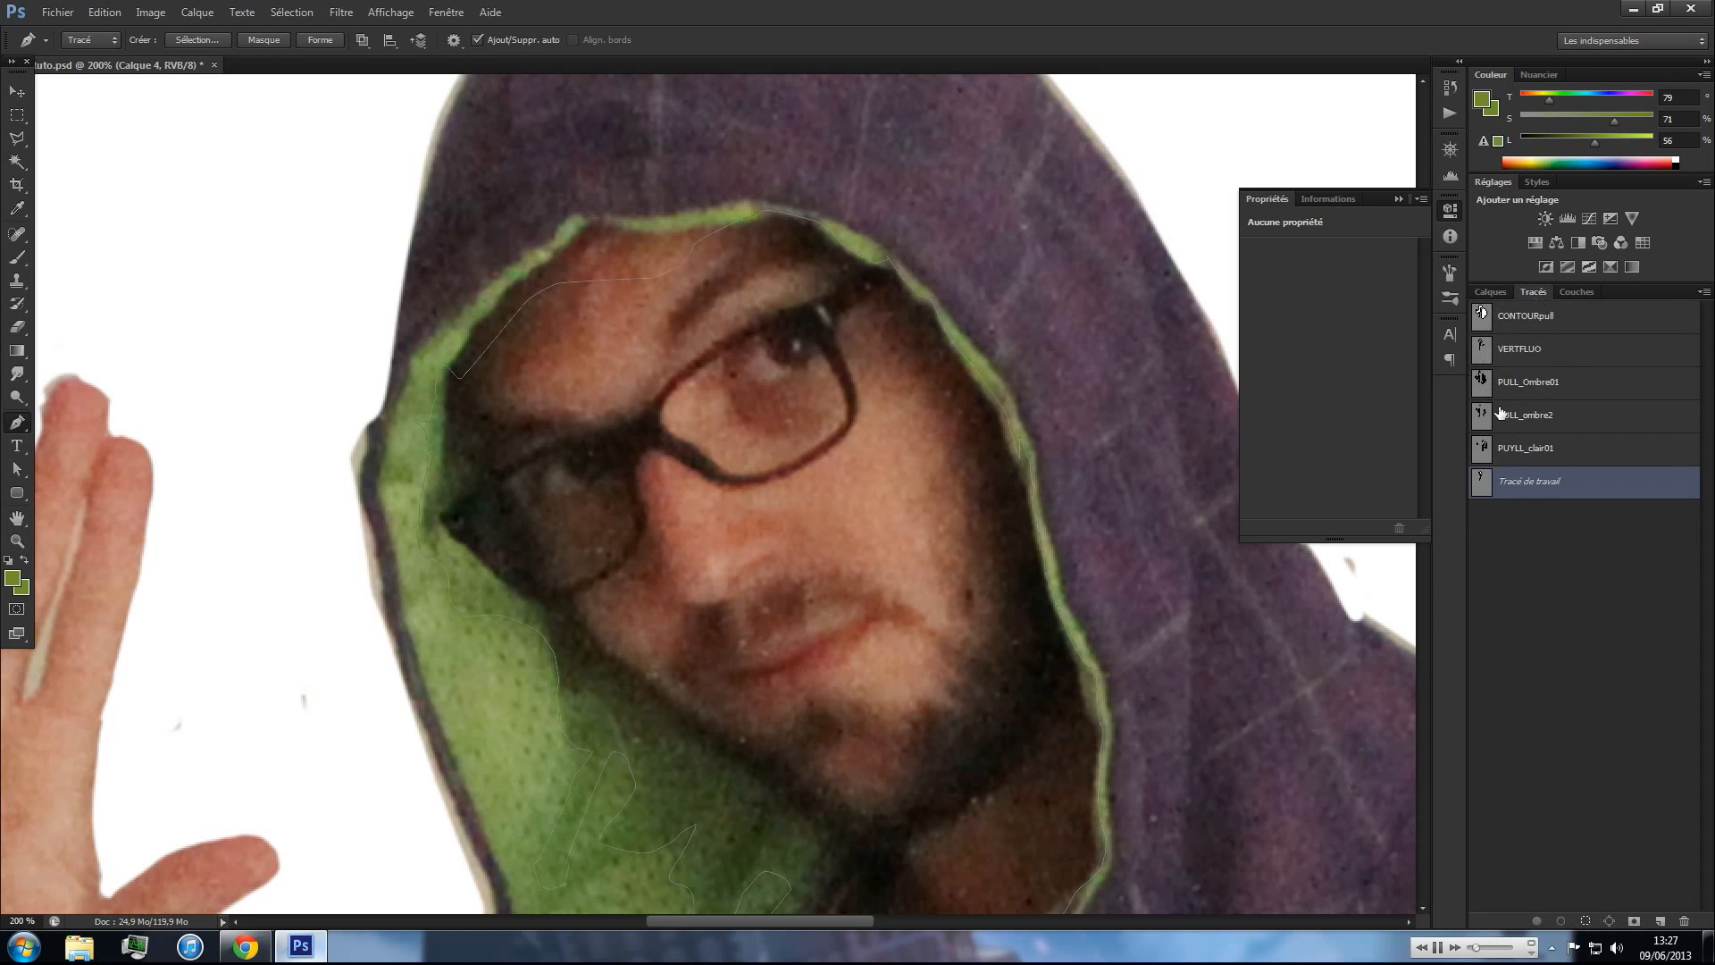
pyautogui.rightClick(1480, 485)
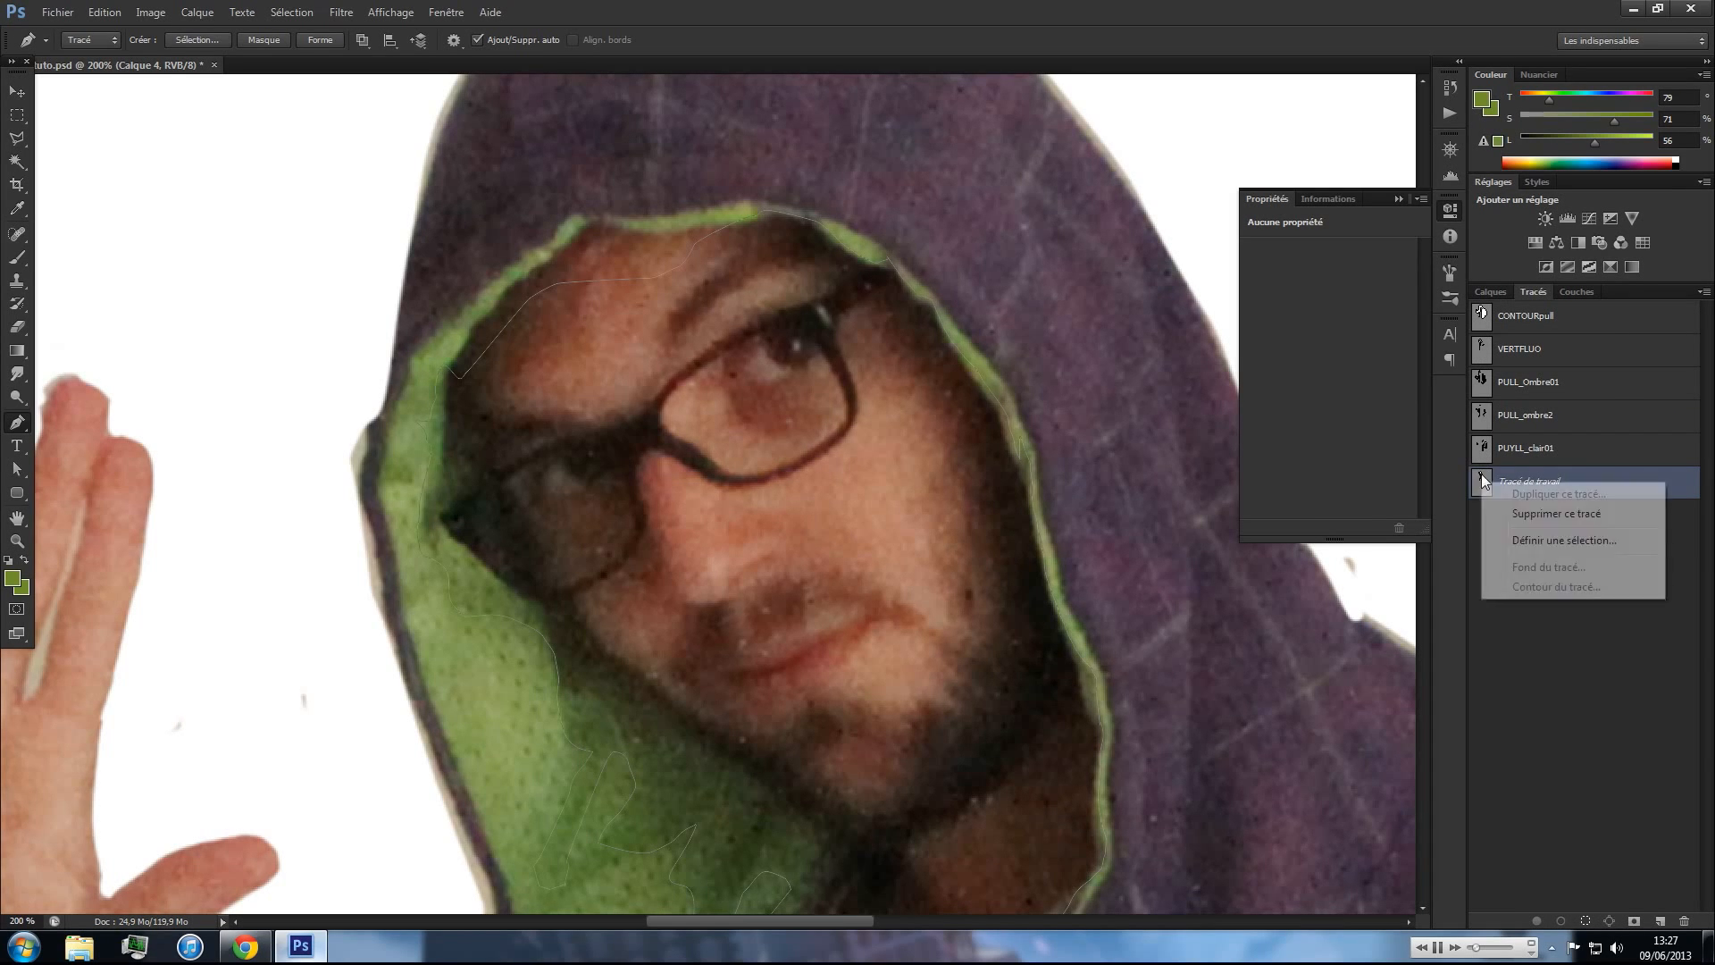
pyautogui.click(1514, 541)
pyautogui.click(953, 282)
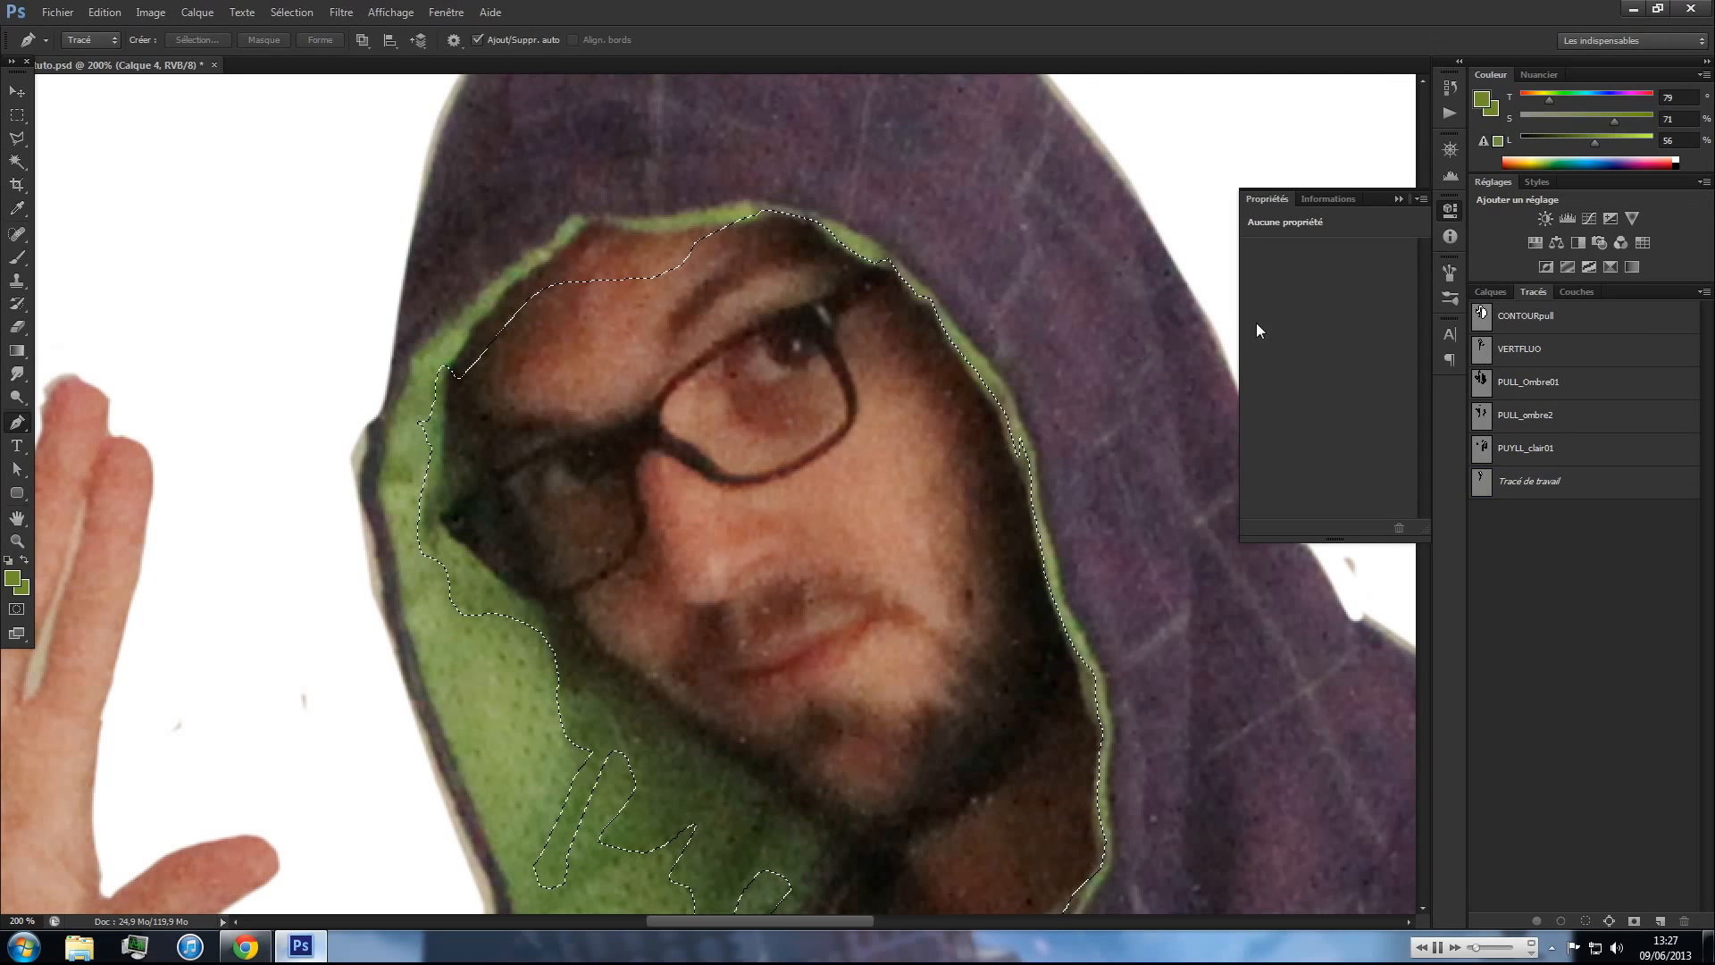
# - Show the Calque 4 and Calque 8 layers and add a new layer above Calque 8
pyautogui.click(1492, 292)
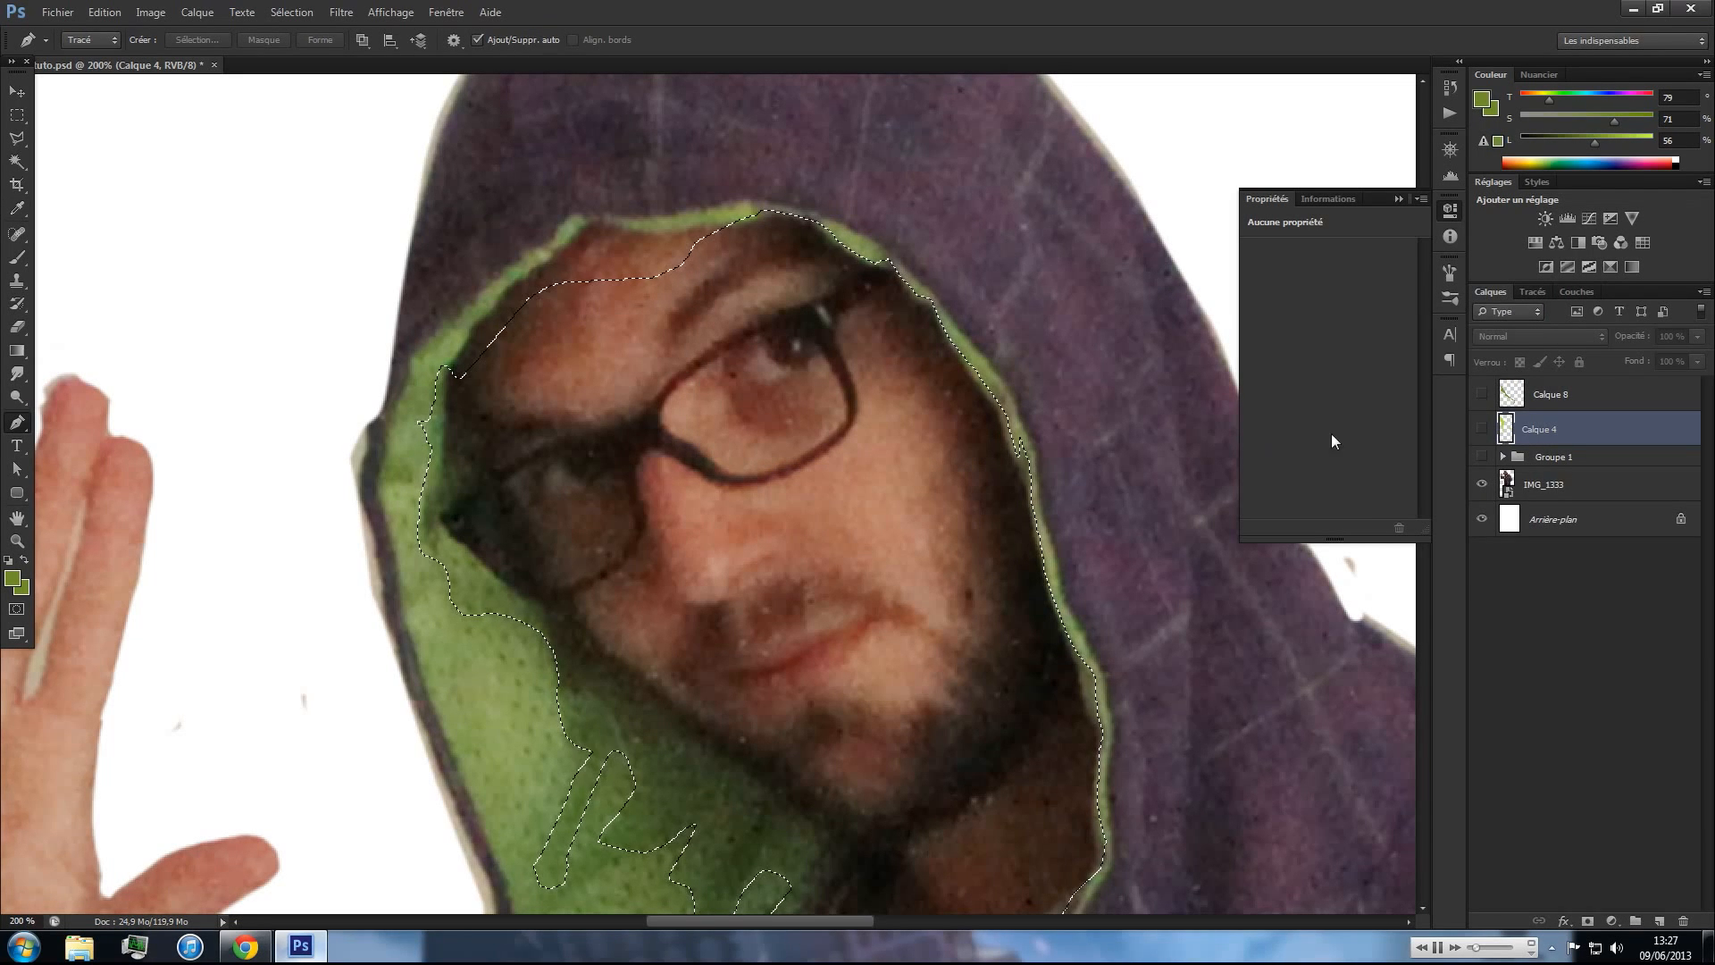
pyautogui.moveTo(1483, 435); pyautogui.dragTo(1481, 393)
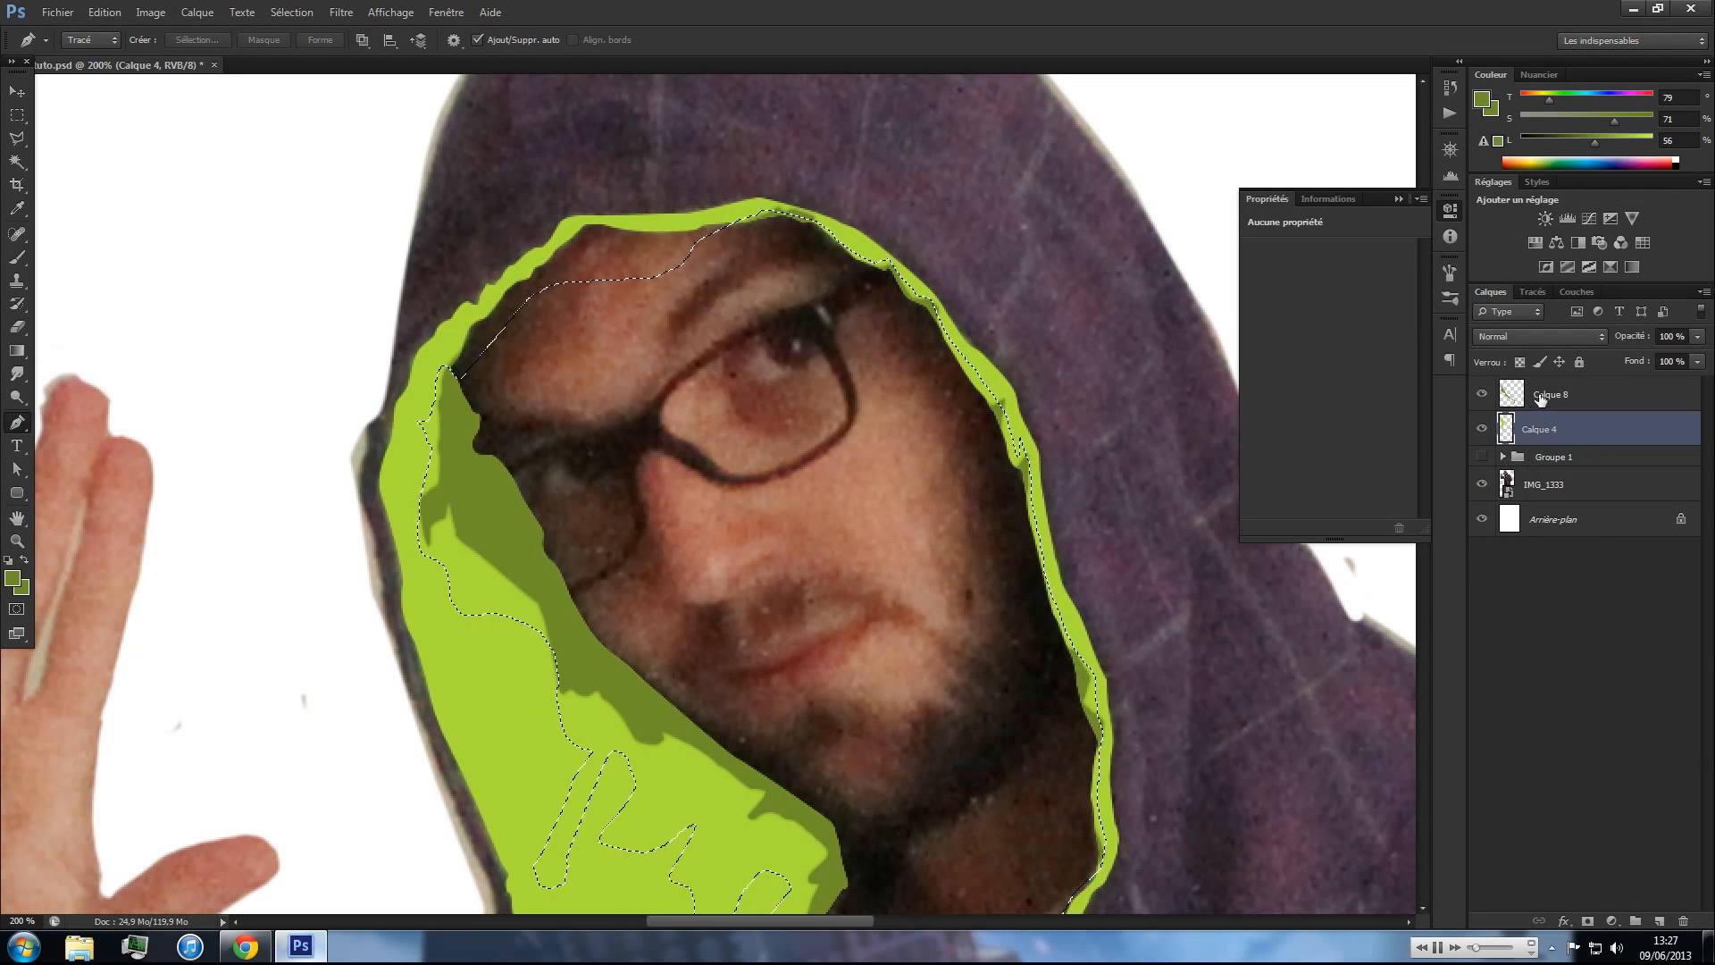
pyautogui.click(1551, 394)
pyautogui.click(1659, 920)
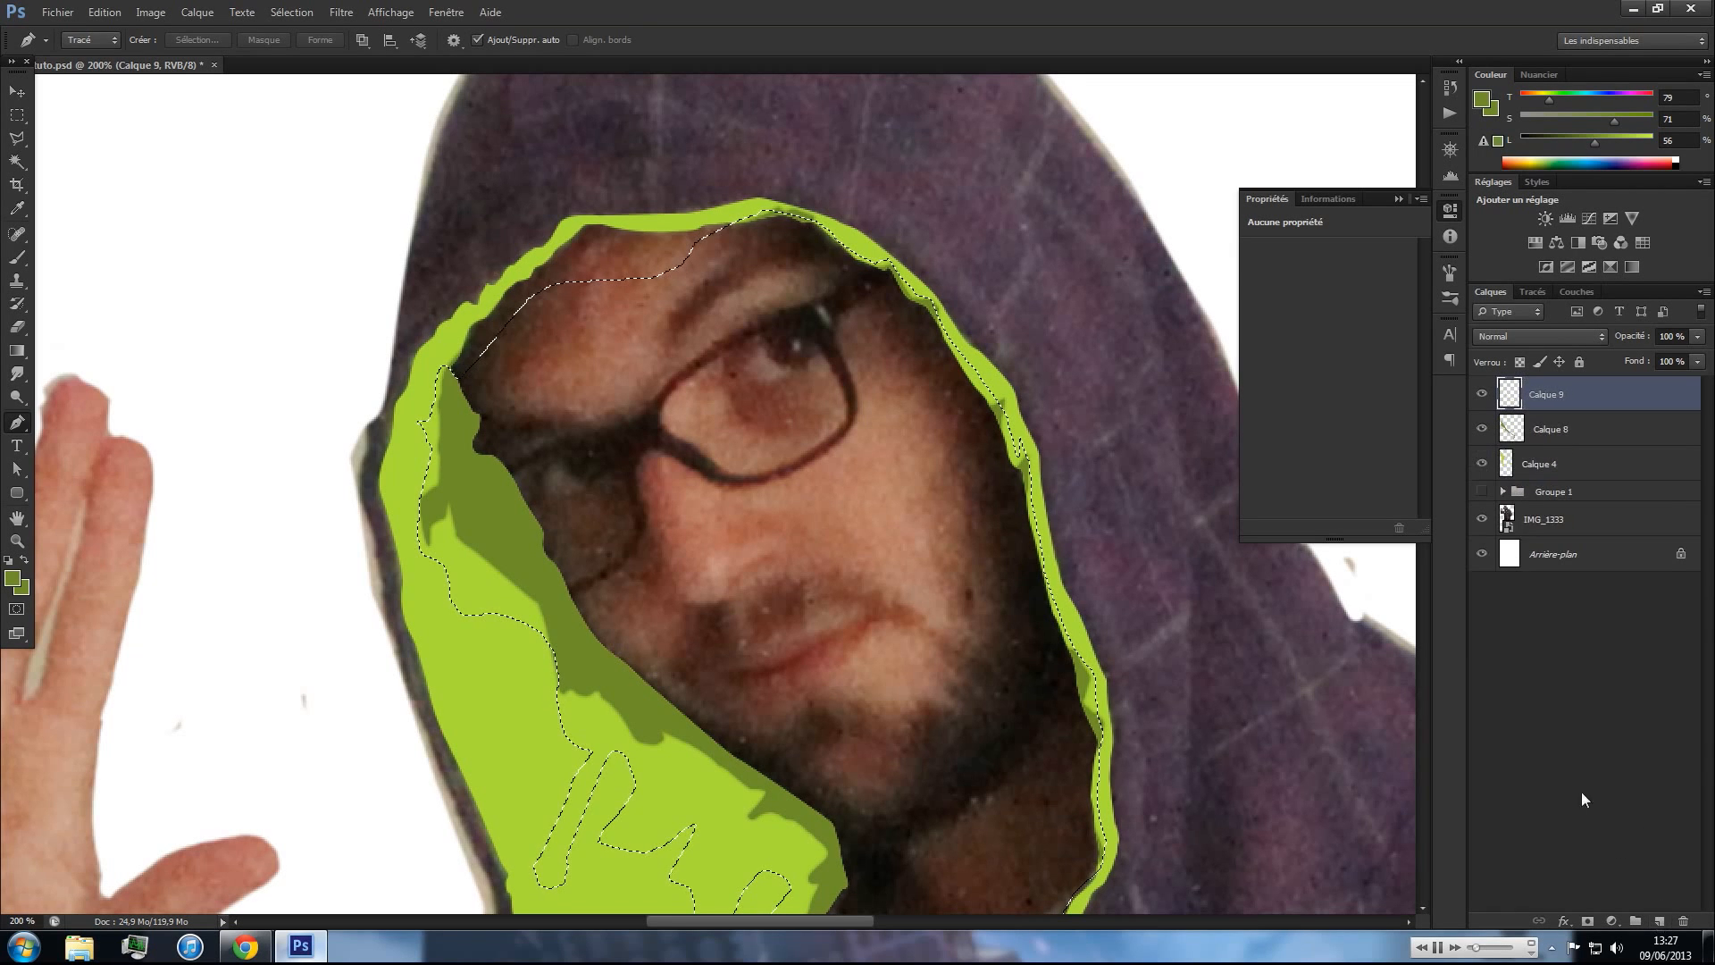
# - Brush the shadow selection with the lining's light green darkened to brightness 70, and move the new layer below Calque 8
pyautogui.press('b')
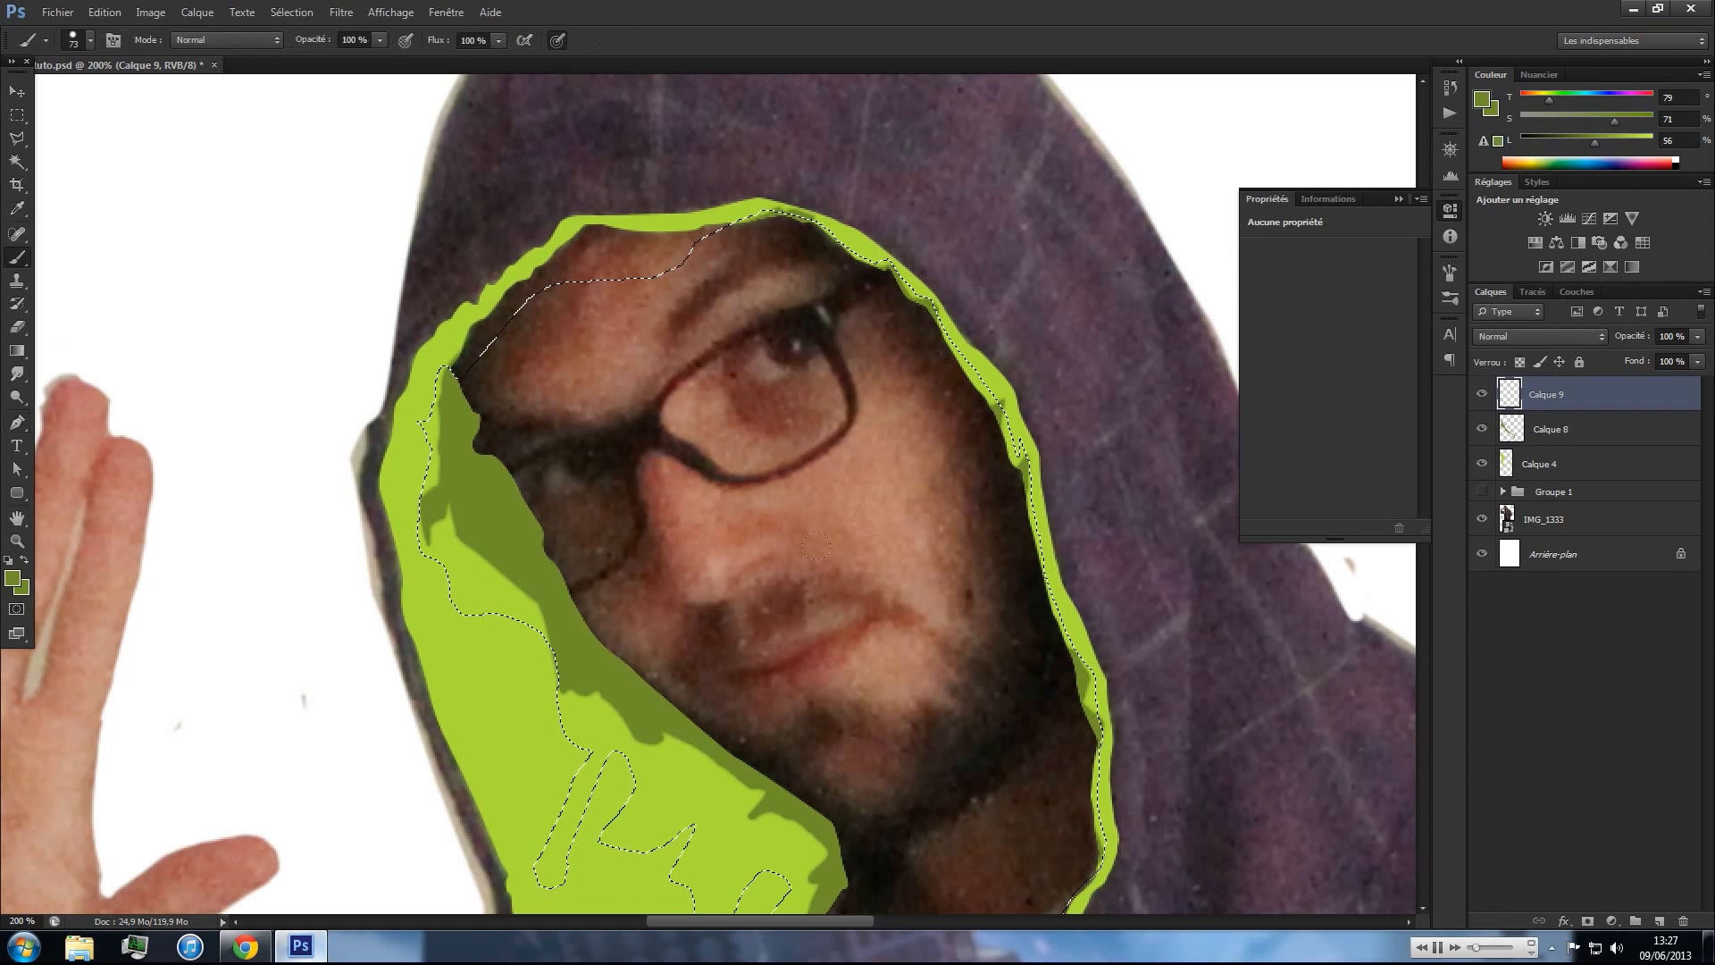
pyautogui.keyDown('alt'); pyautogui.click(677, 779); pyautogui.keyUp('alt')
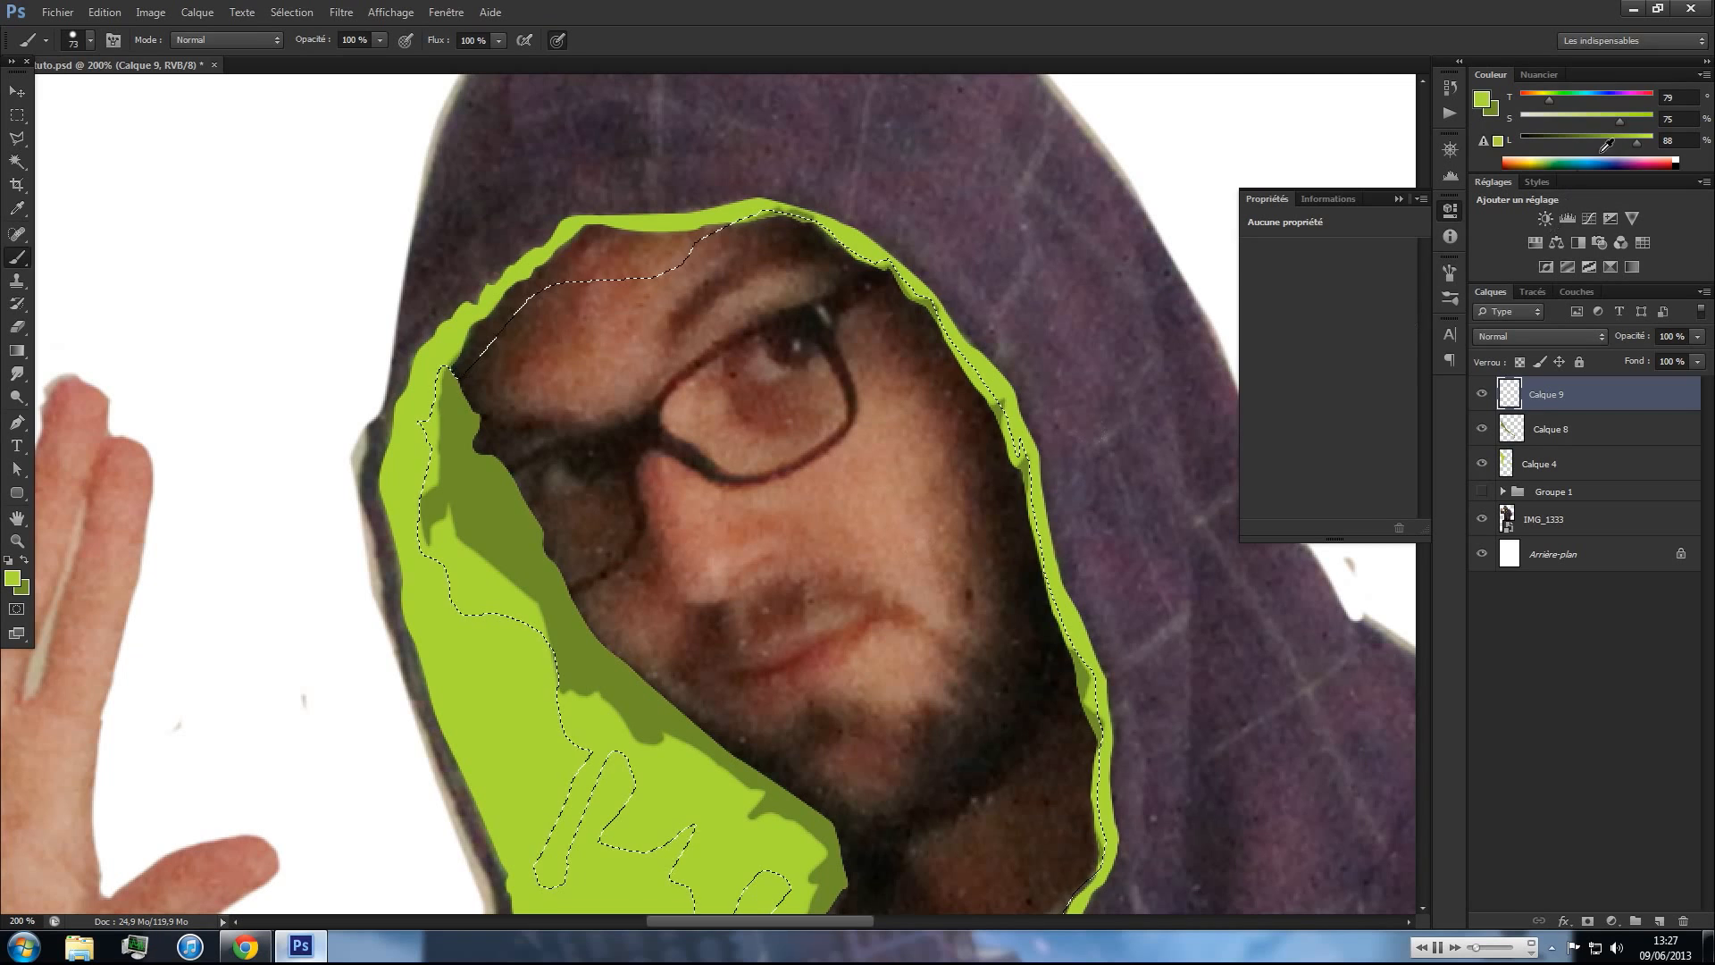
pyautogui.moveTo(1634, 141); pyautogui.dragTo(1604, 152)
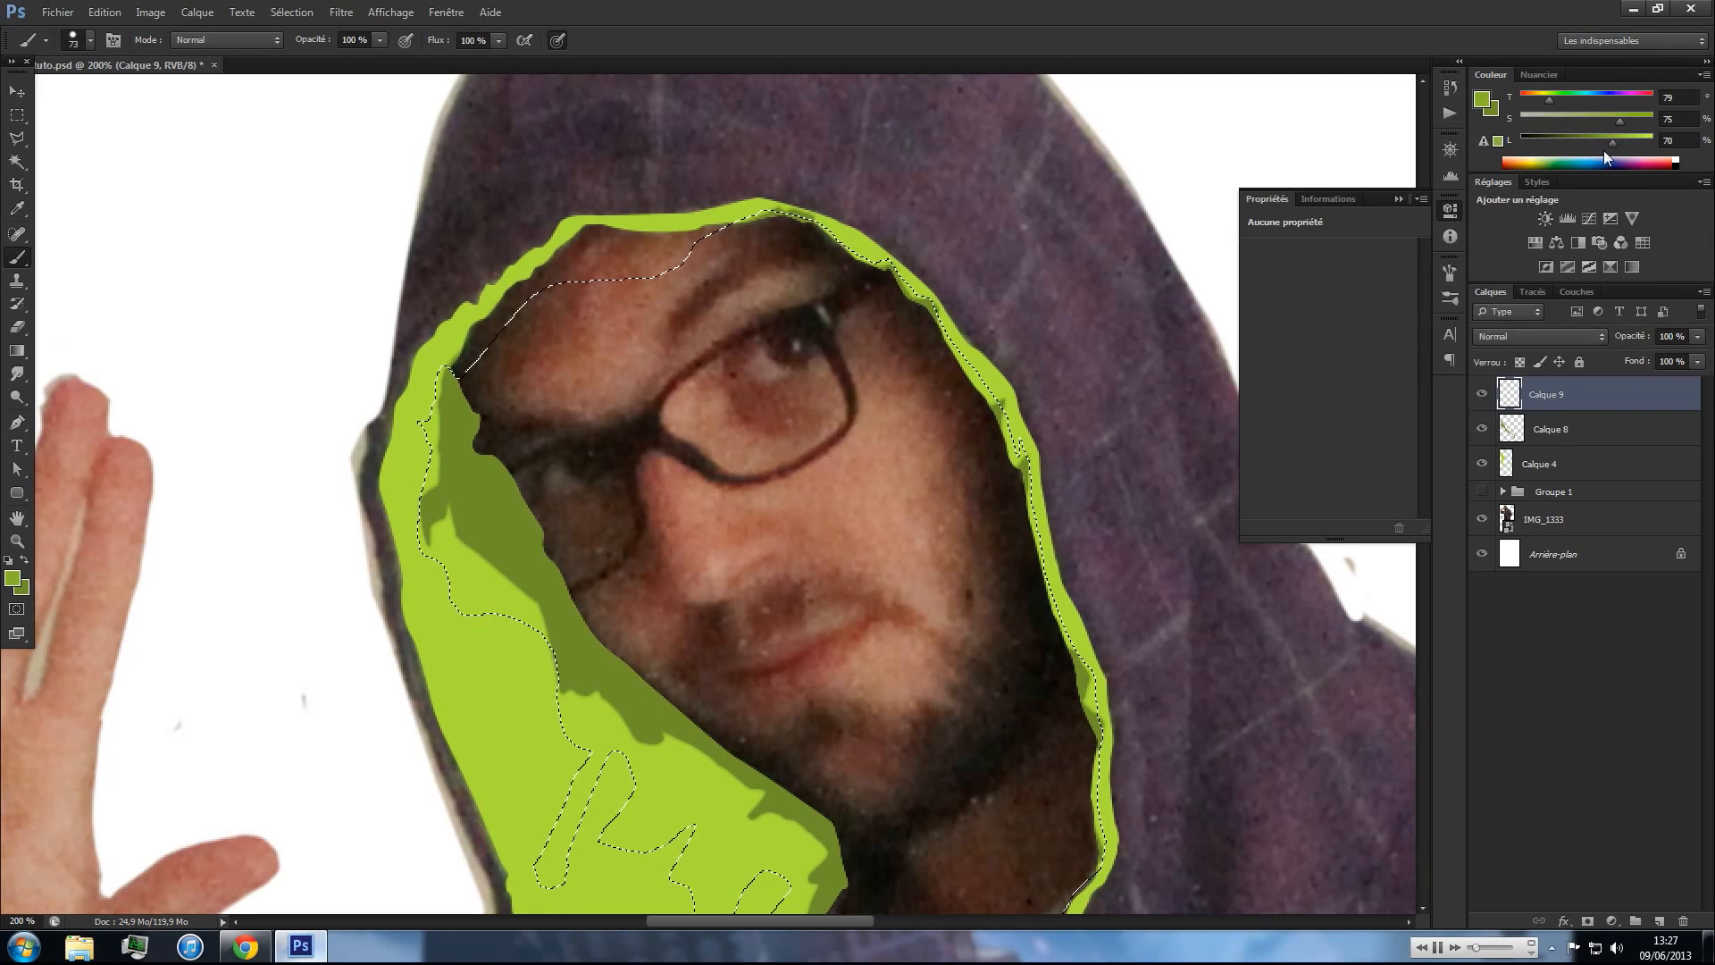
pyautogui.moveTo(612, 752)
pyautogui.mouseDown()
pyautogui.moveTo(659, 730)
pyautogui.moveTo(739, 849)
pyautogui.mouseUp()
pyautogui.moveTo(1559, 396); pyautogui.dragTo(1552, 451)
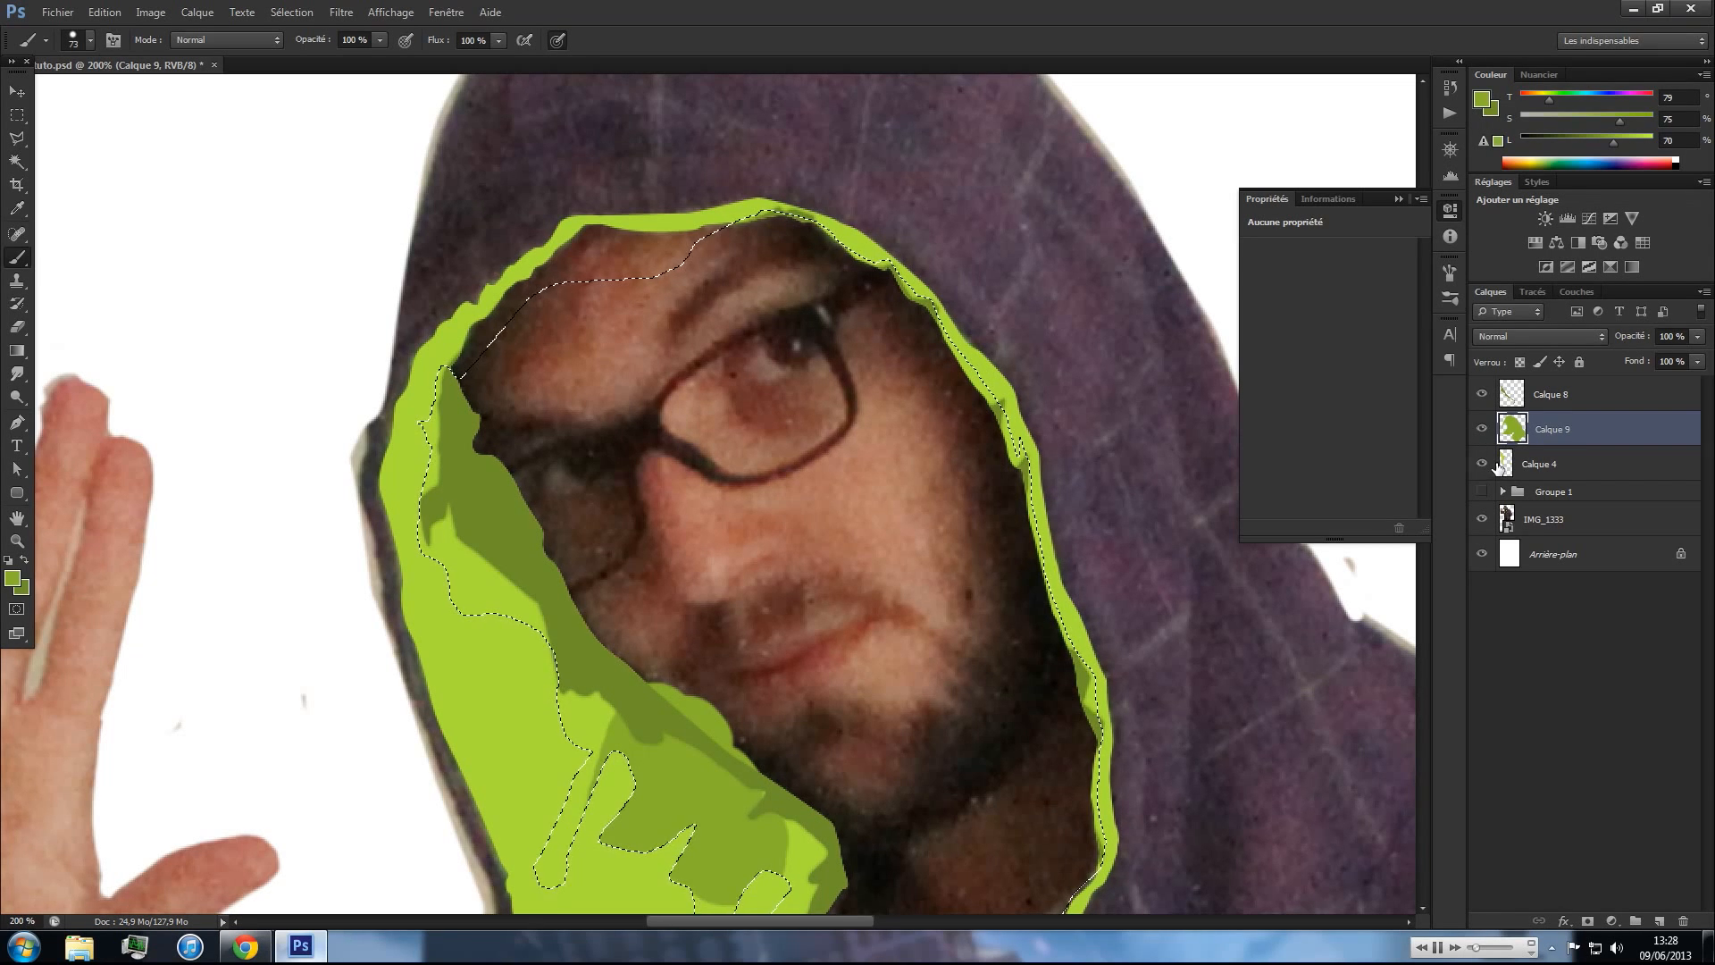
pyautogui.hotkey('ctrl', 'd')
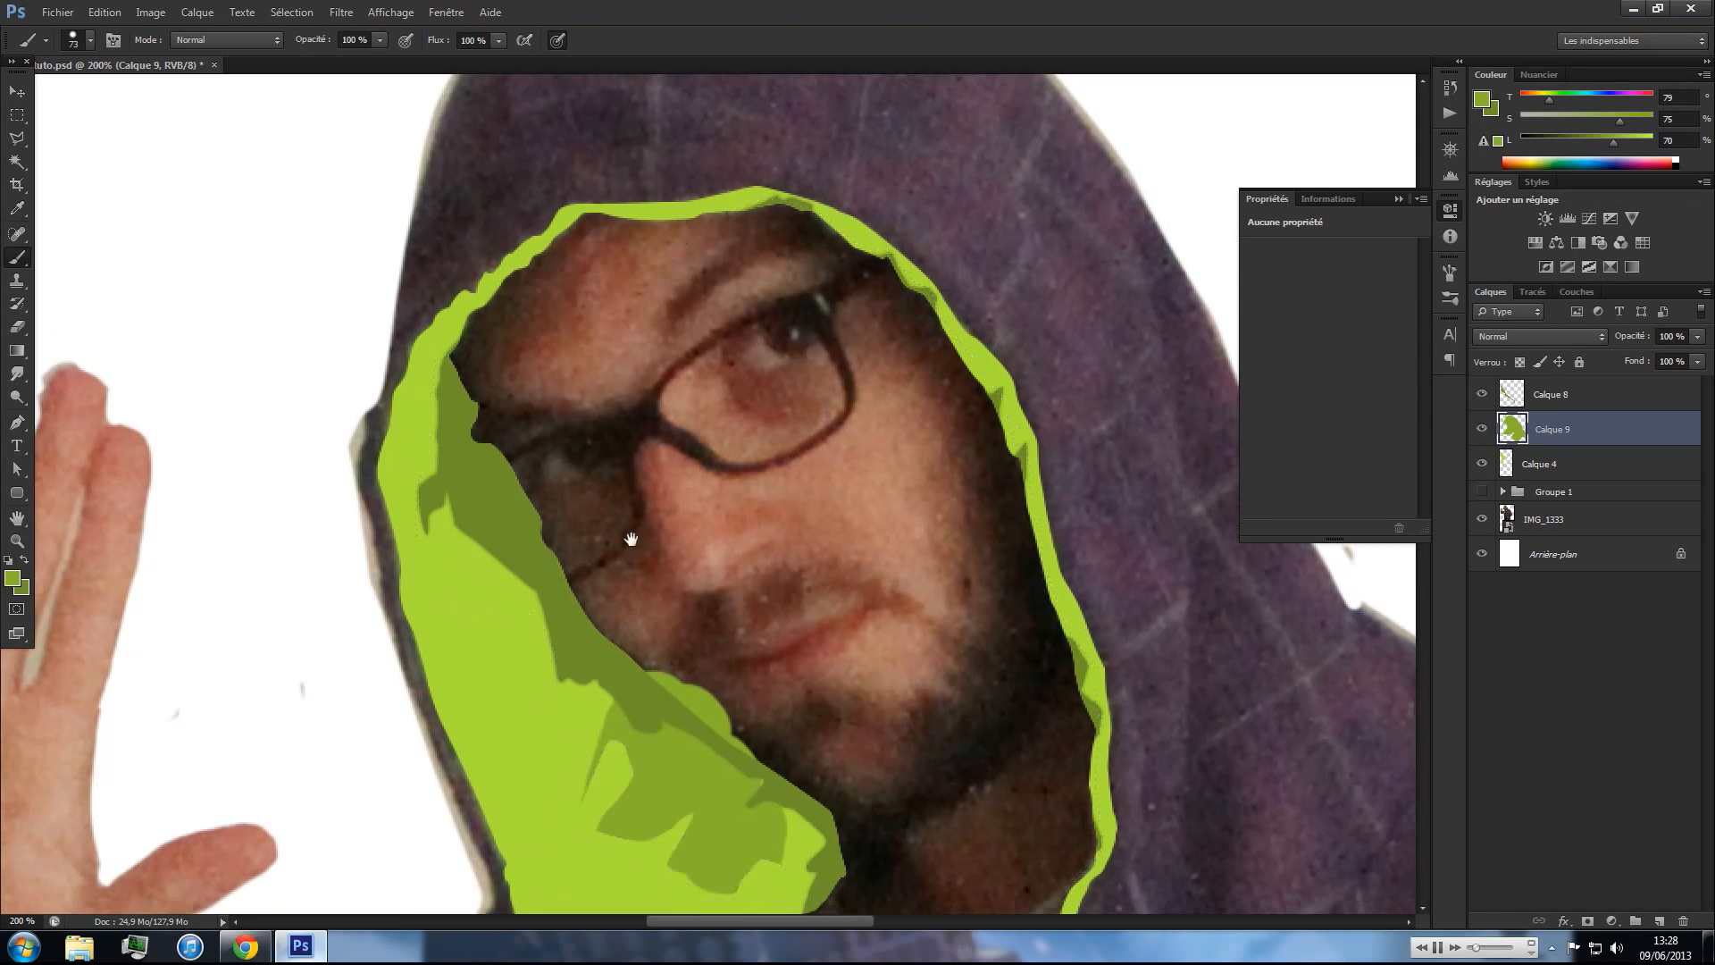
pyautogui.moveTo(690, 788); pyautogui.dragTo(681, 547)
pyautogui.hotkey('ctrl', 'z')
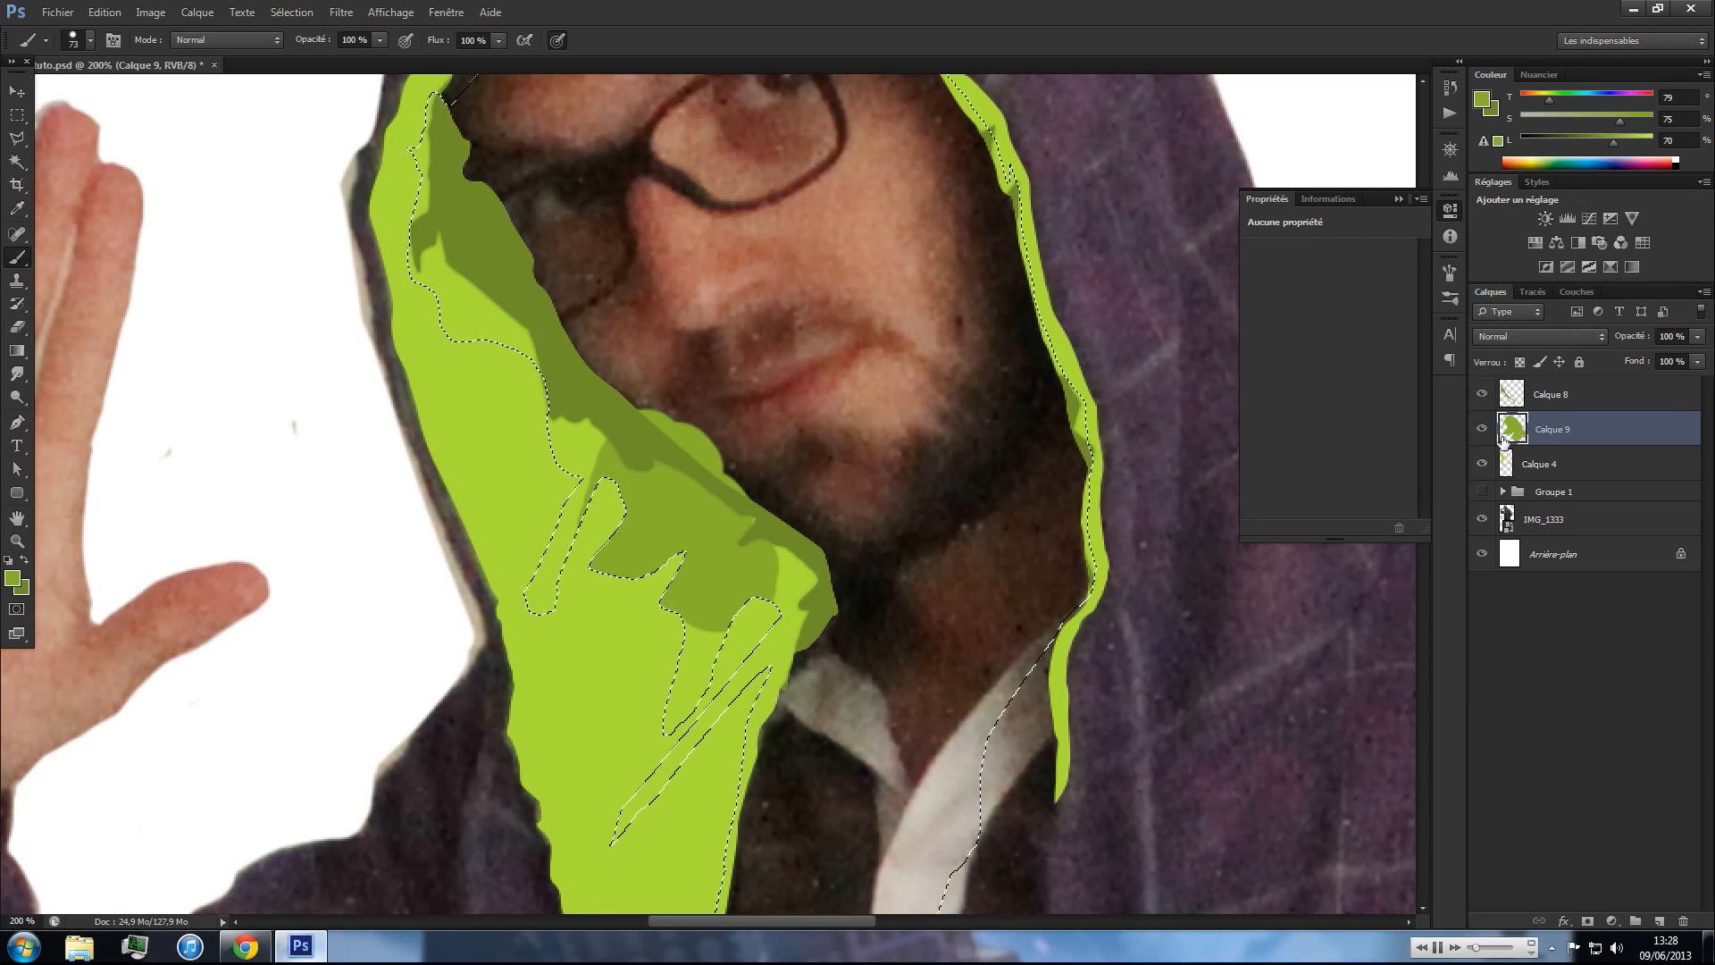
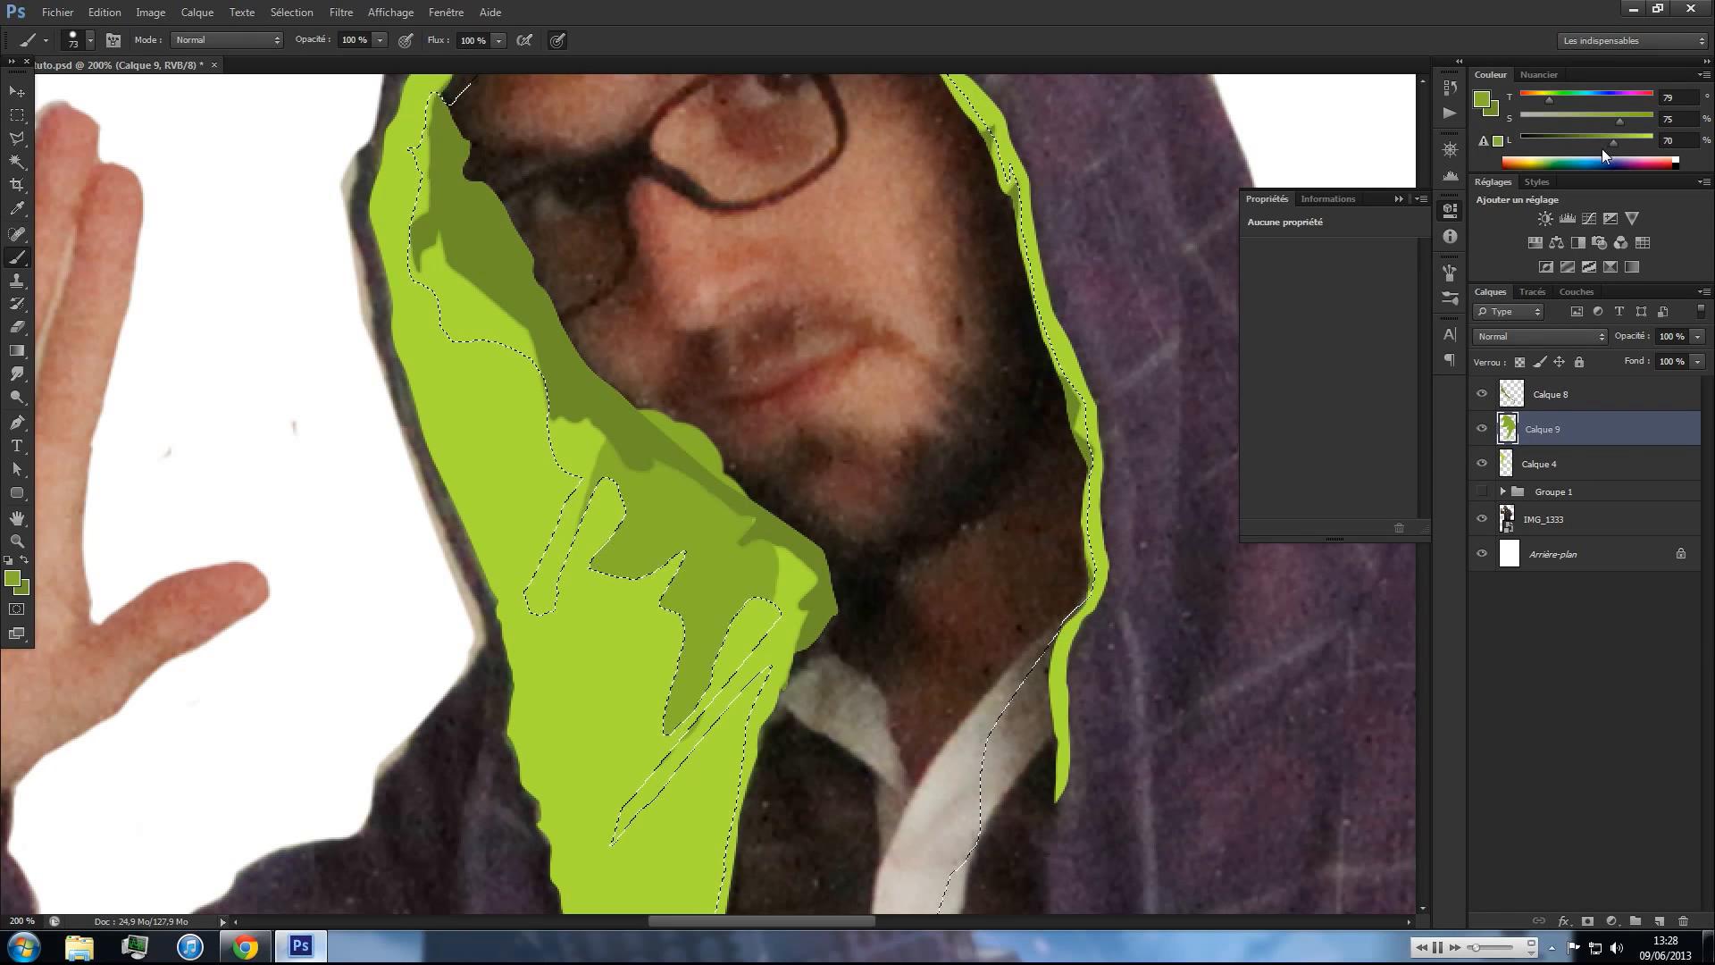
# - Load the outline of Calque 4 as a selection and recolour the whole lining with the medium green of brightness 70
pyautogui.click(1506, 466)
pyautogui.keyDown('ctrl'); pyautogui.click(1505, 468); pyautogui.keyUp('ctrl')
pyautogui.click(589, 688)
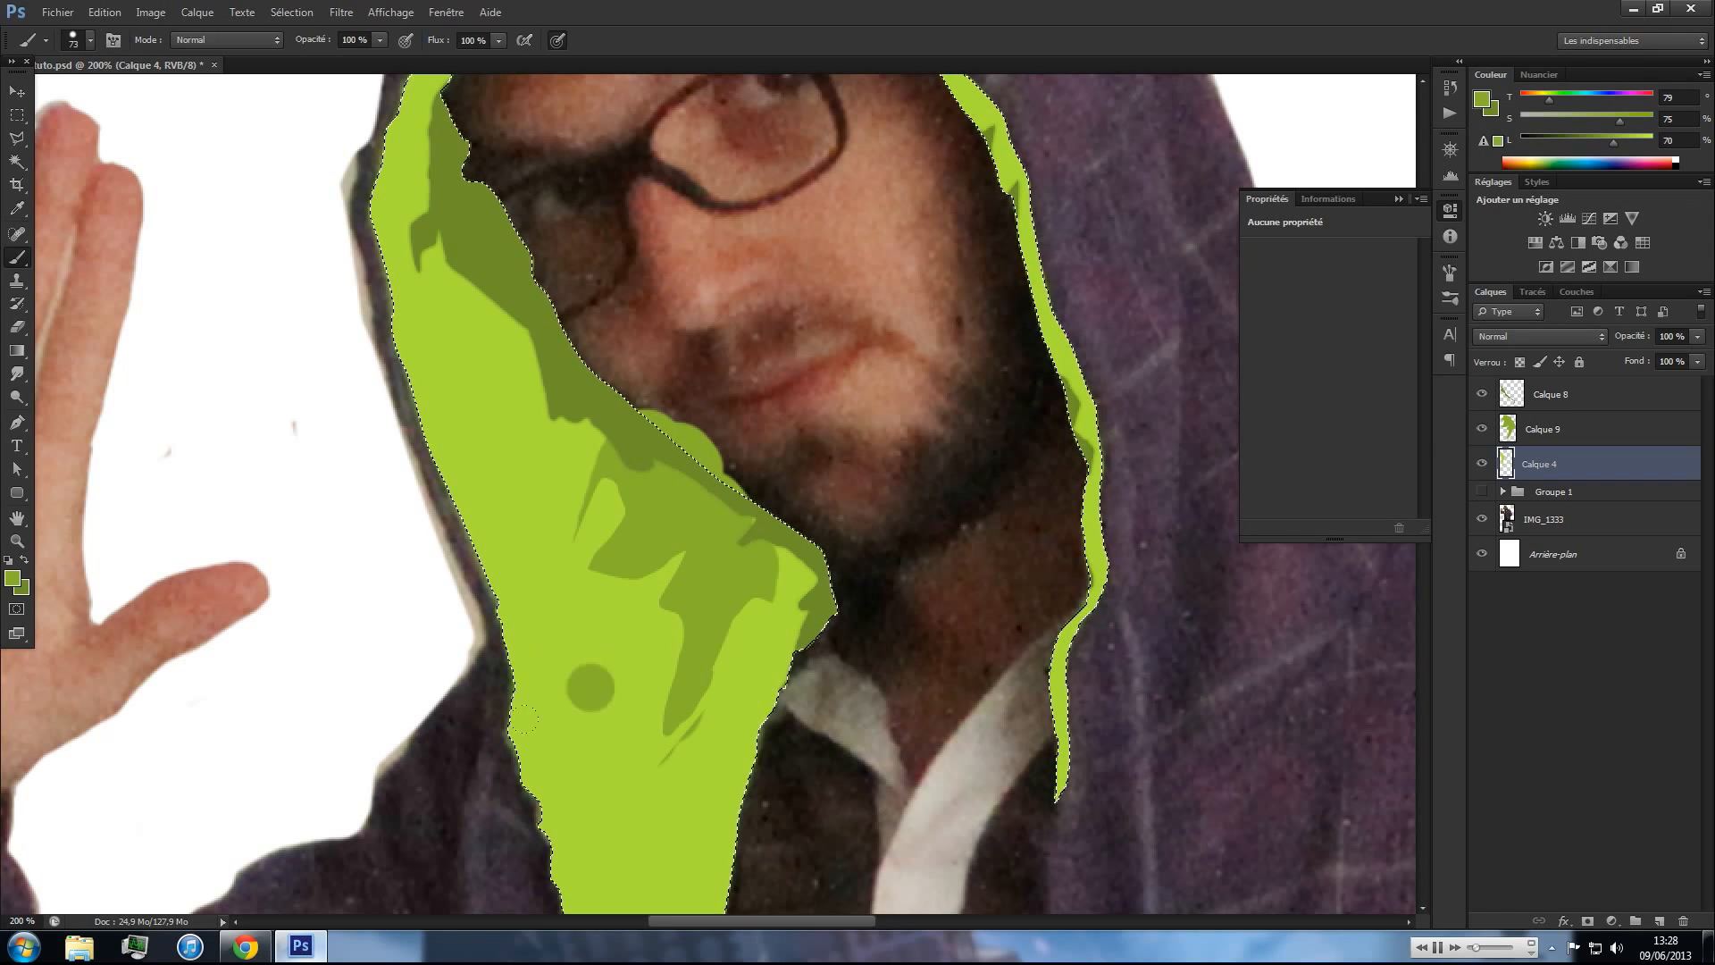
pyautogui.moveTo(523, 717); pyautogui.dragTo(443, 653)
pyautogui.moveTo(614, 797); pyautogui.dragTo(627, 901)
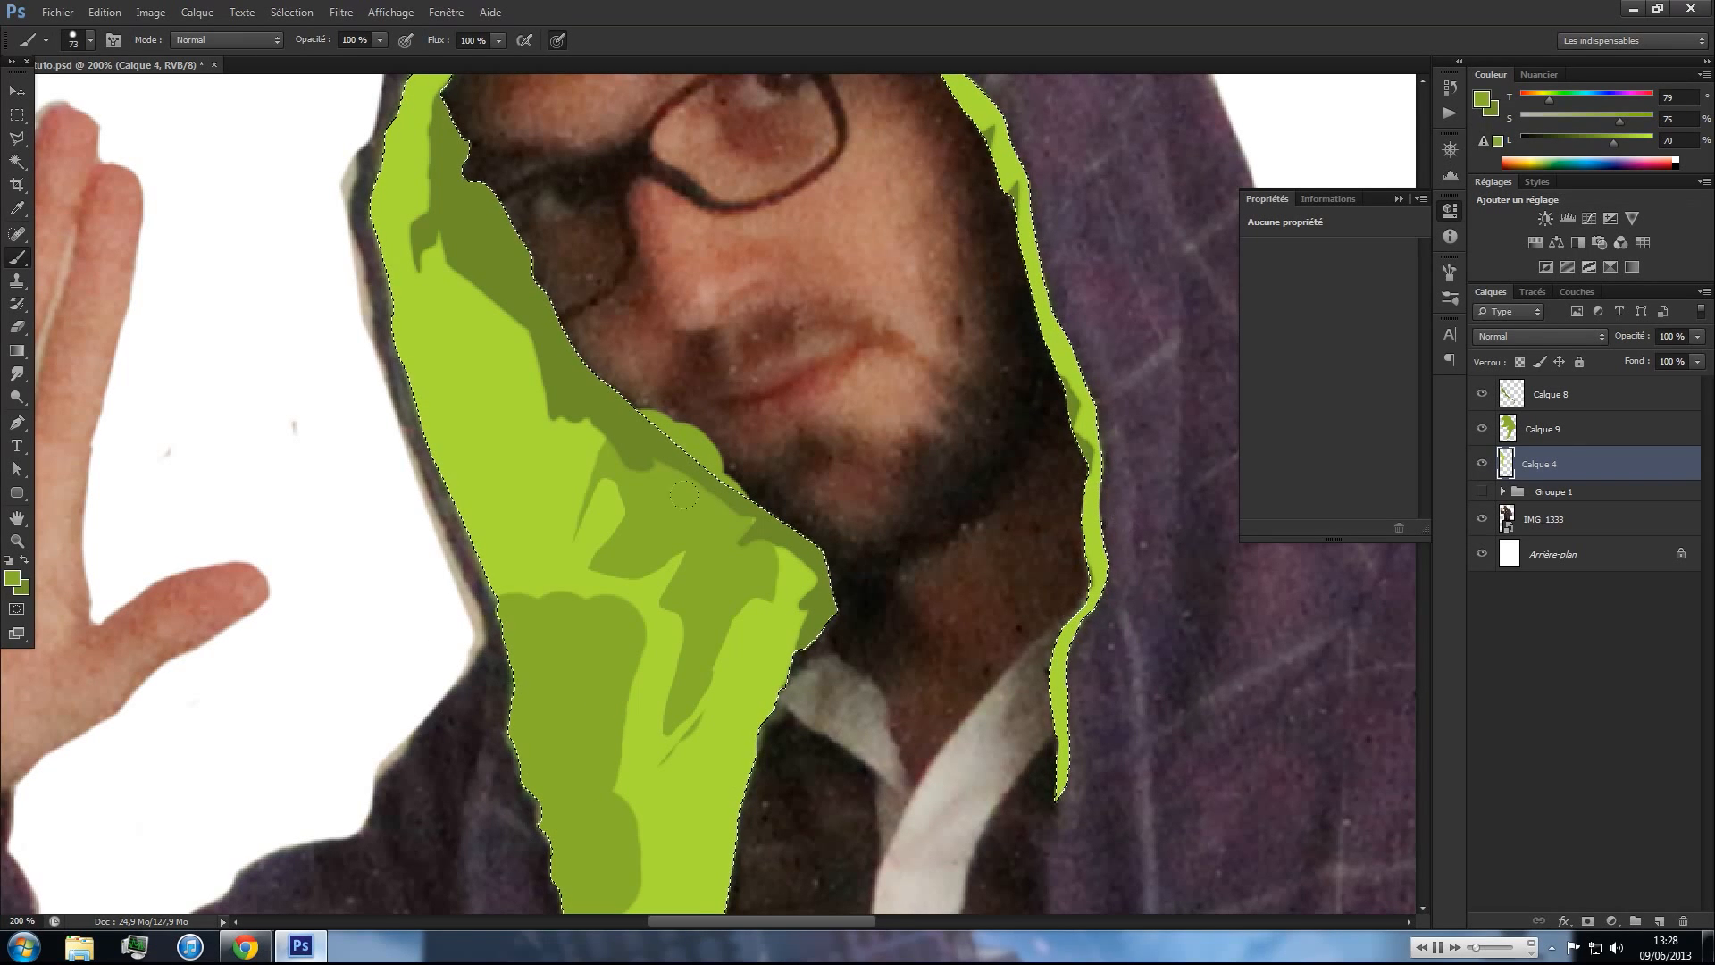
pyautogui.keyDown('alt'); pyautogui.click(734, 564); pyautogui.keyUp('alt')
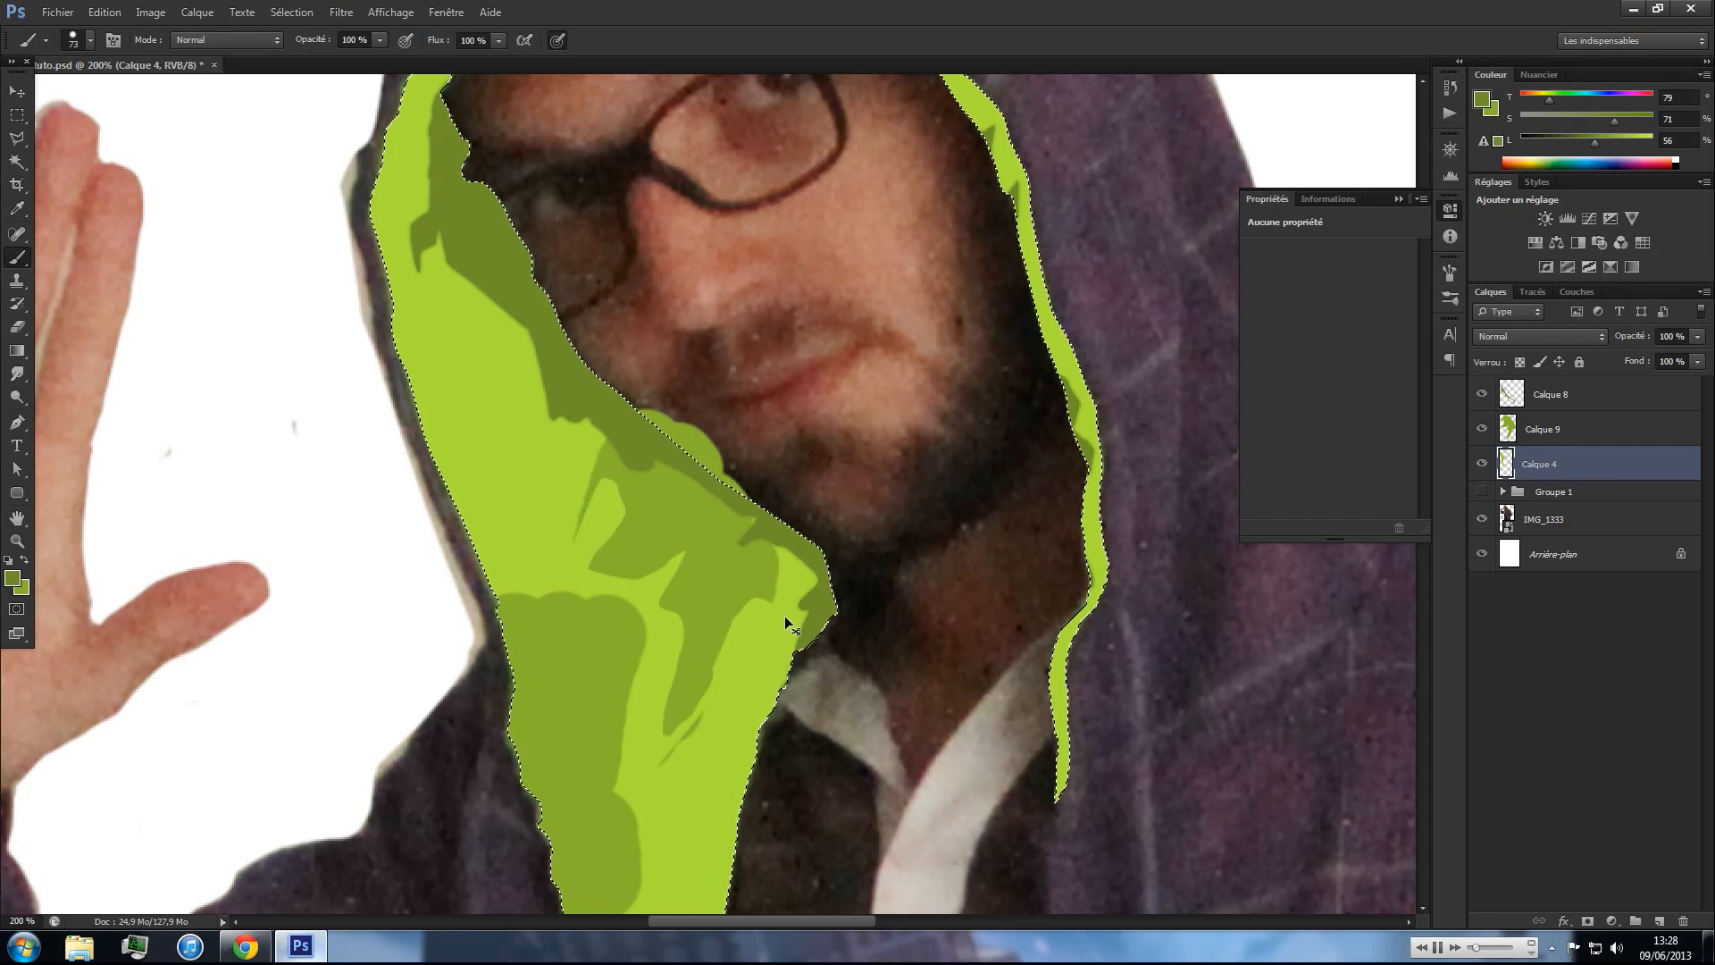
pyautogui.hotkey('alt', 'BackSpace')
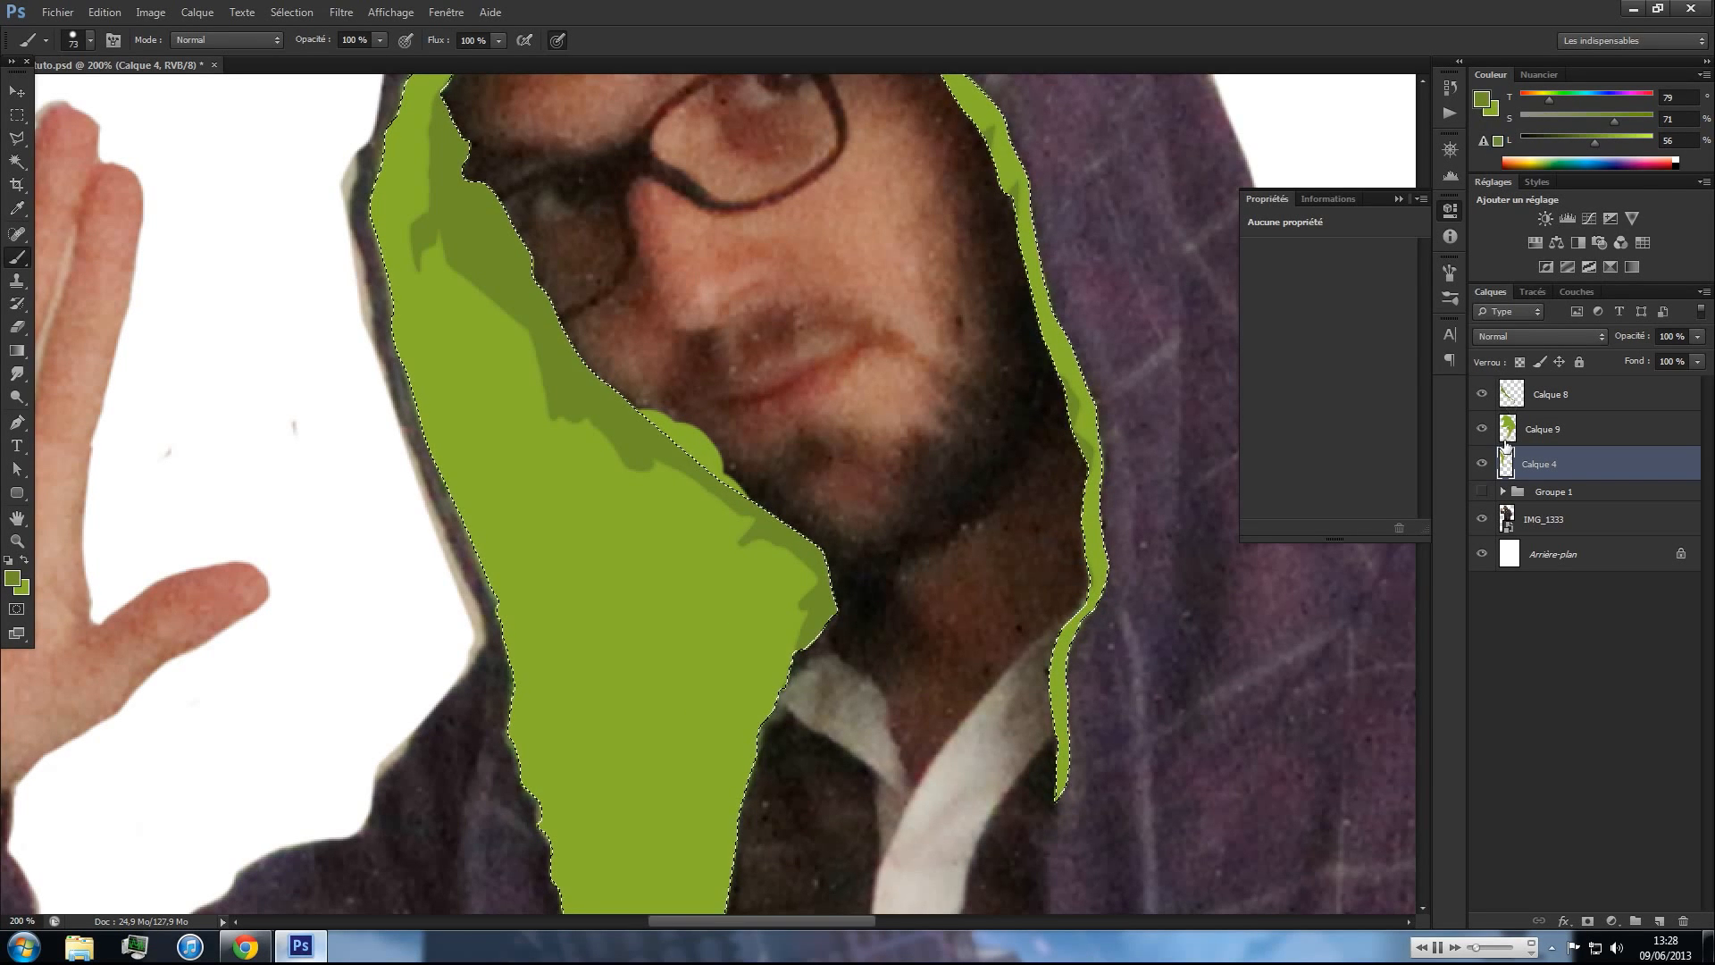
# - Load the work path as a new selection again and make Calque 9 the active layer
pyautogui.click(1482, 394)
pyautogui.click(1482, 394)
pyautogui.click(1533, 291)
pyautogui.rightClick(1486, 483)
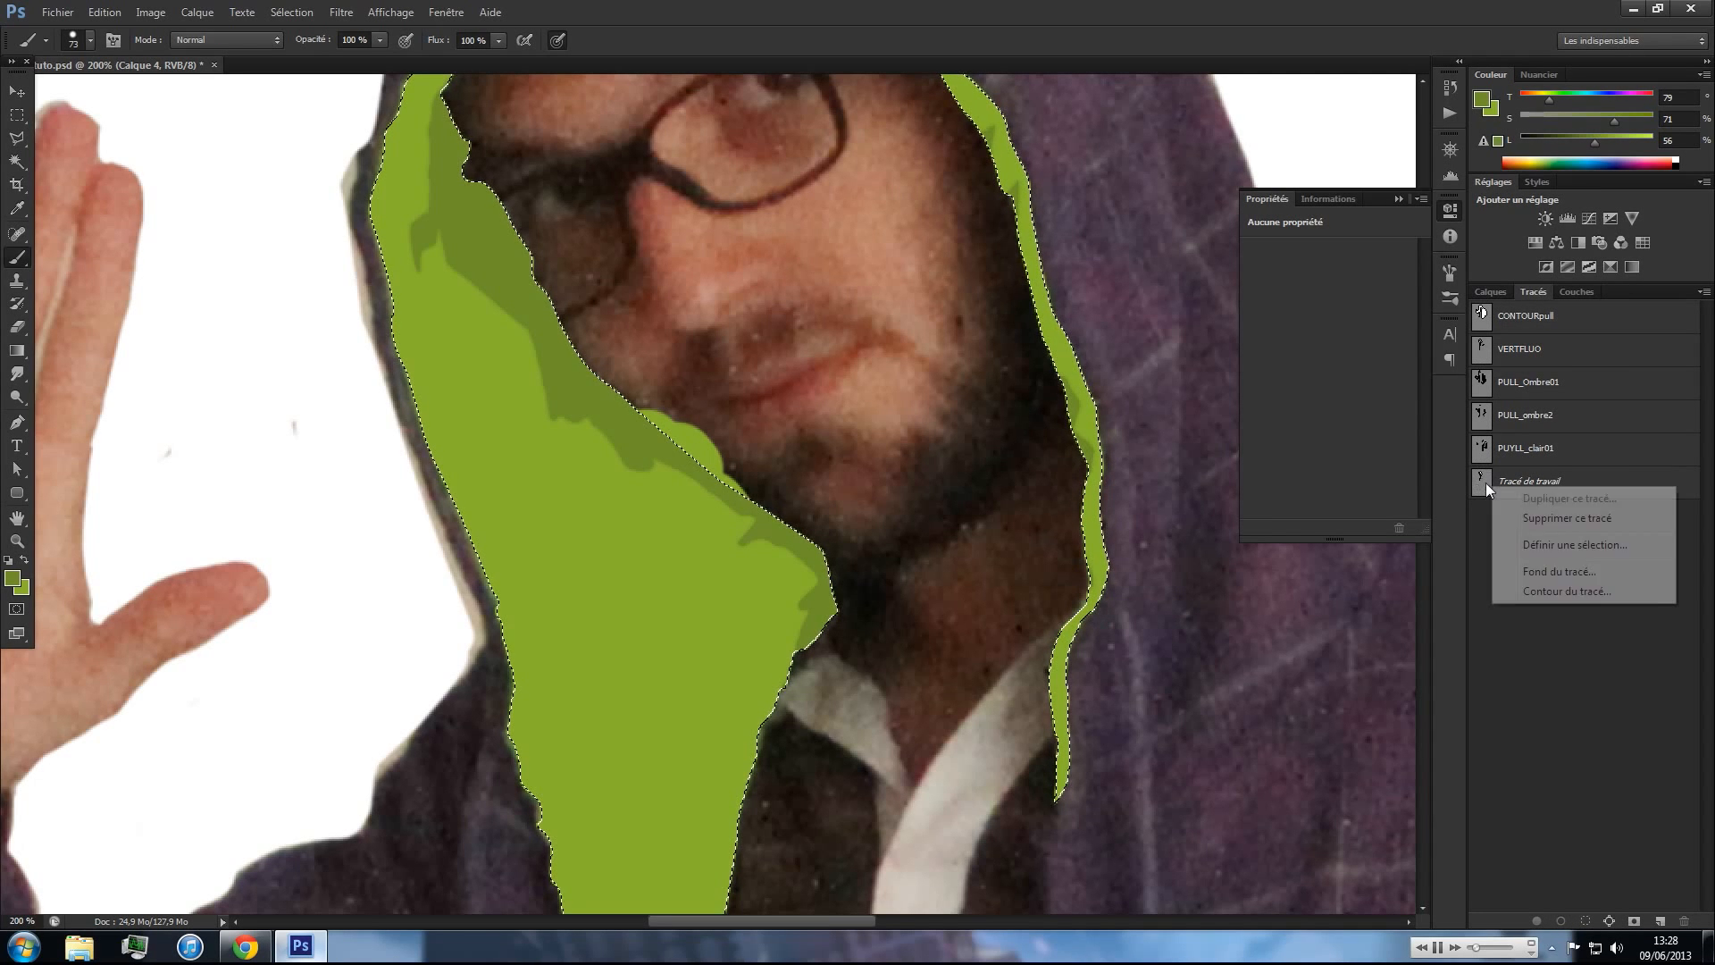
pyautogui.click(1530, 545)
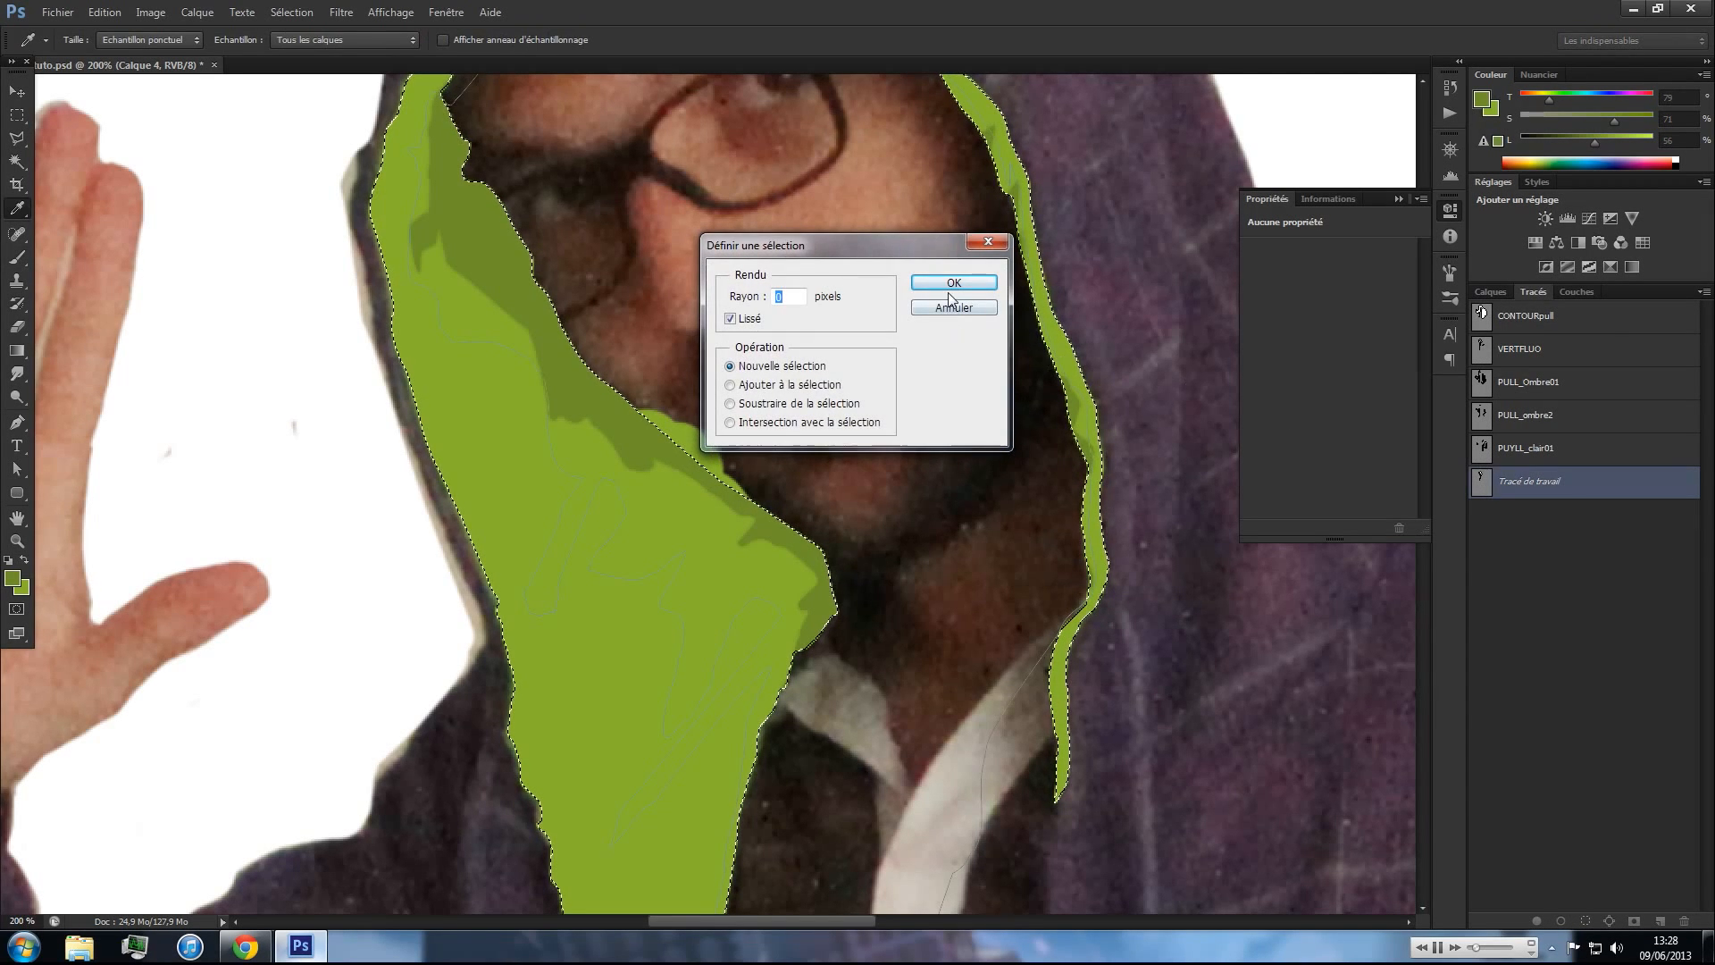
pyautogui.press('Return')
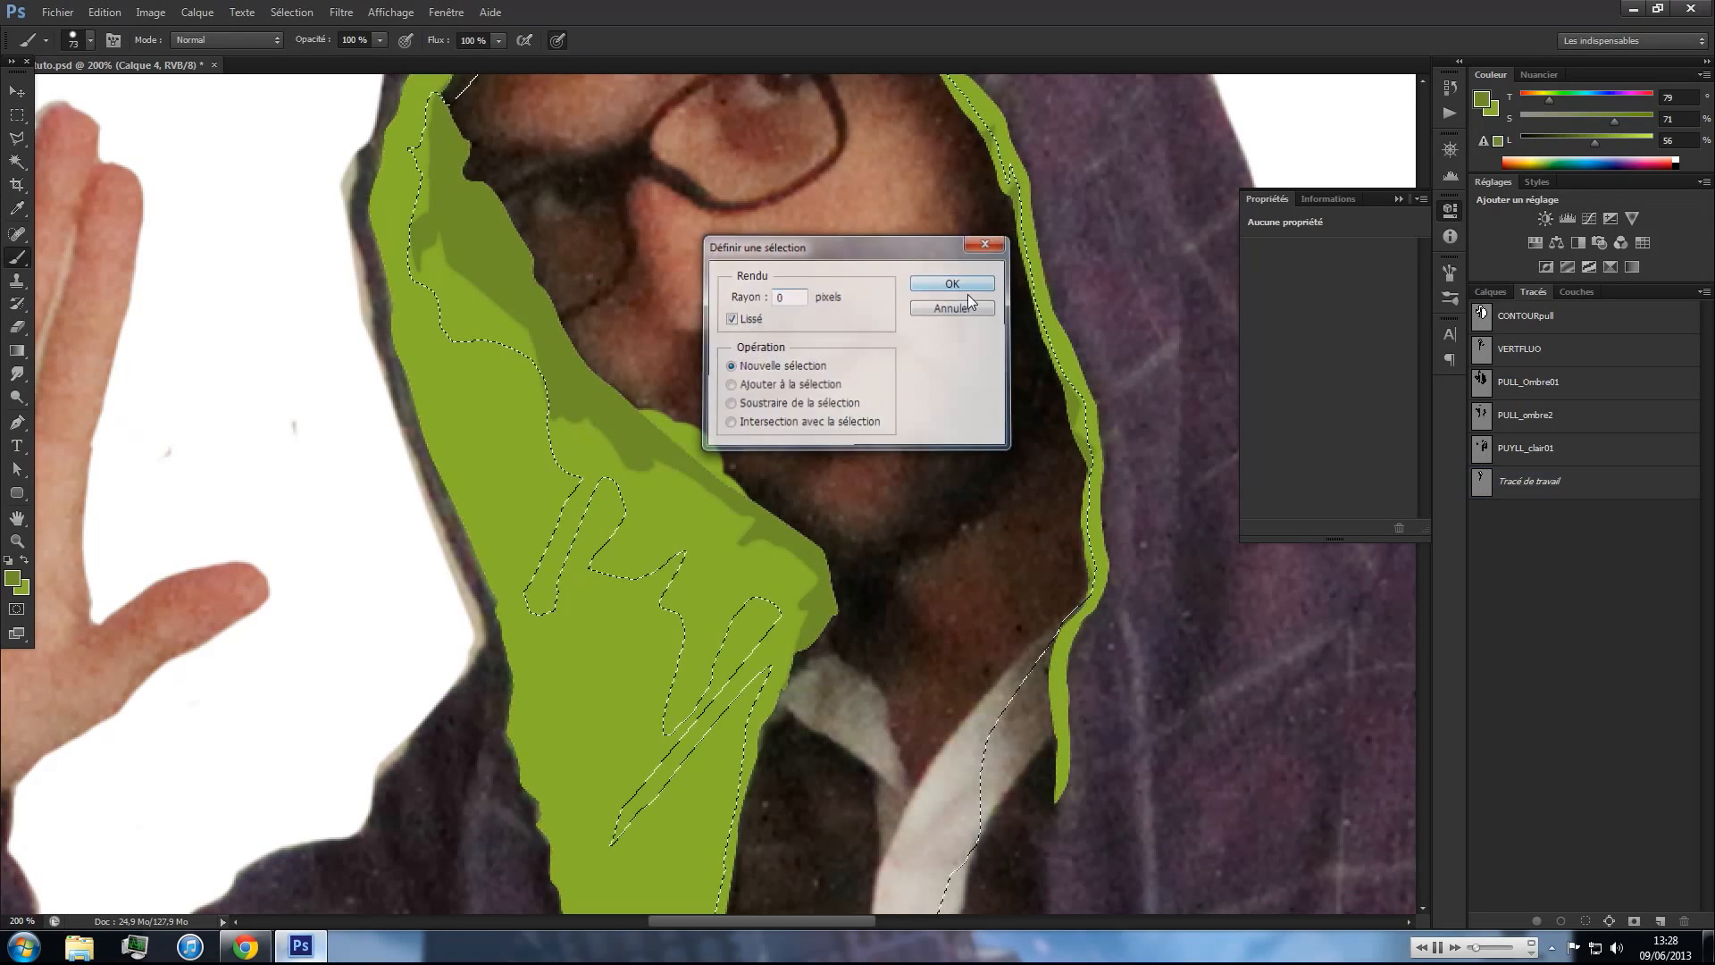
pyautogui.press('b')
pyautogui.click(1501, 293)
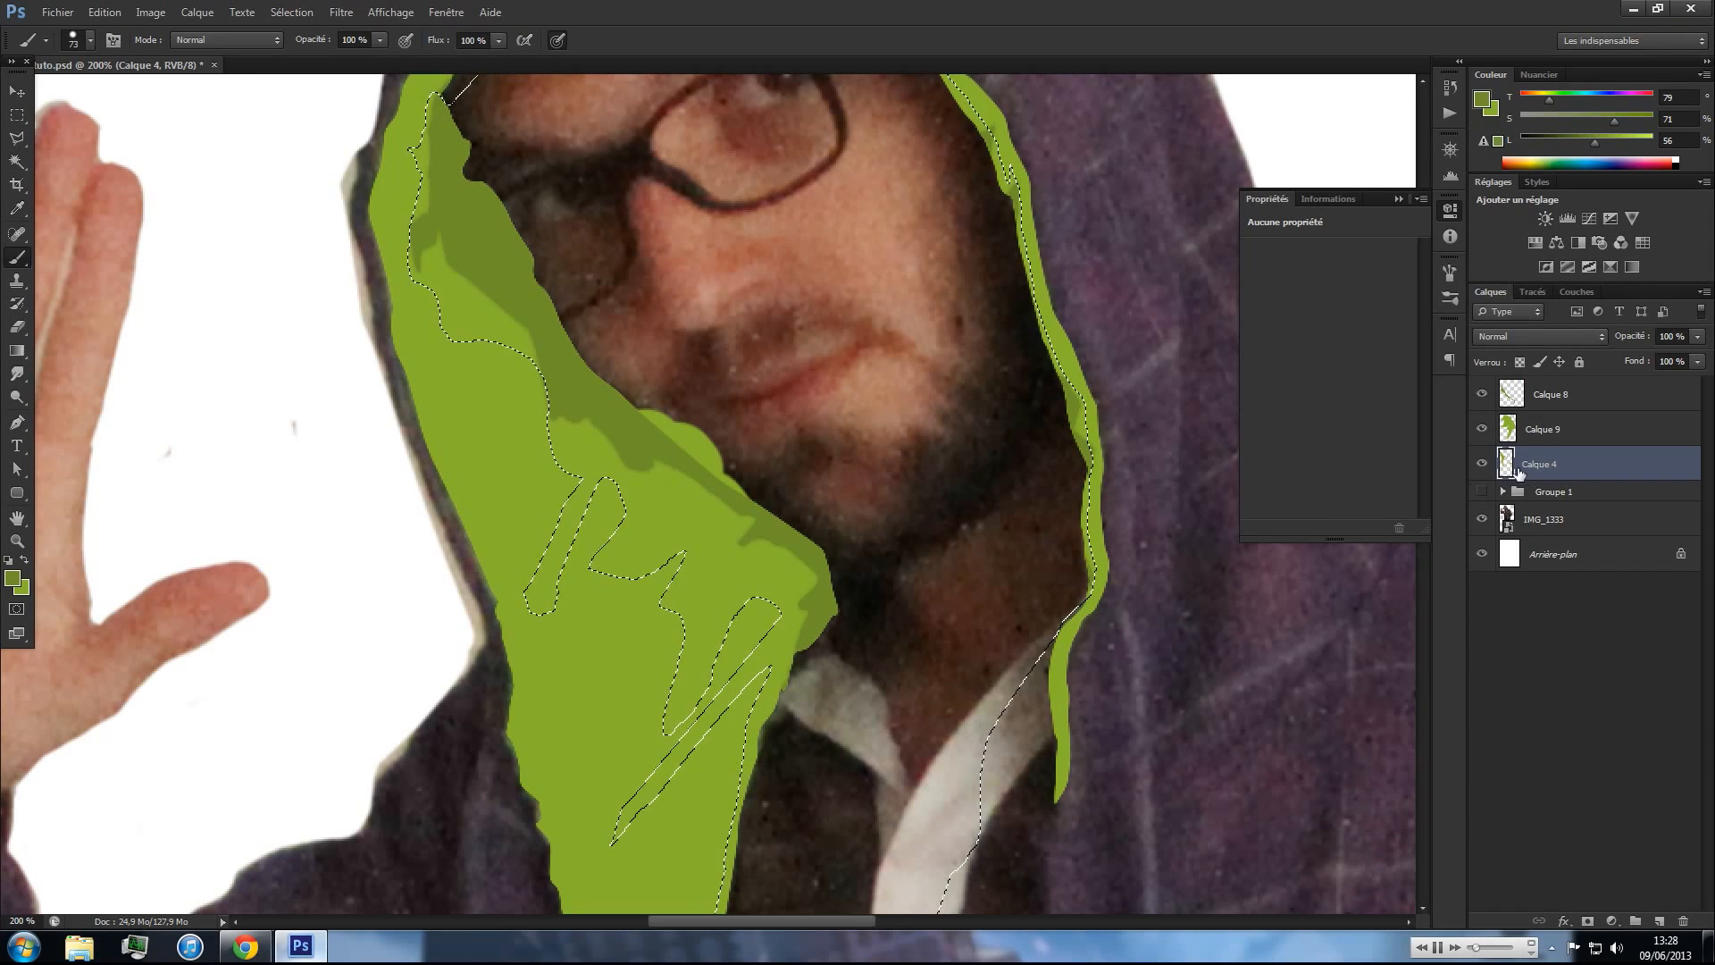
pyautogui.click(1509, 428)
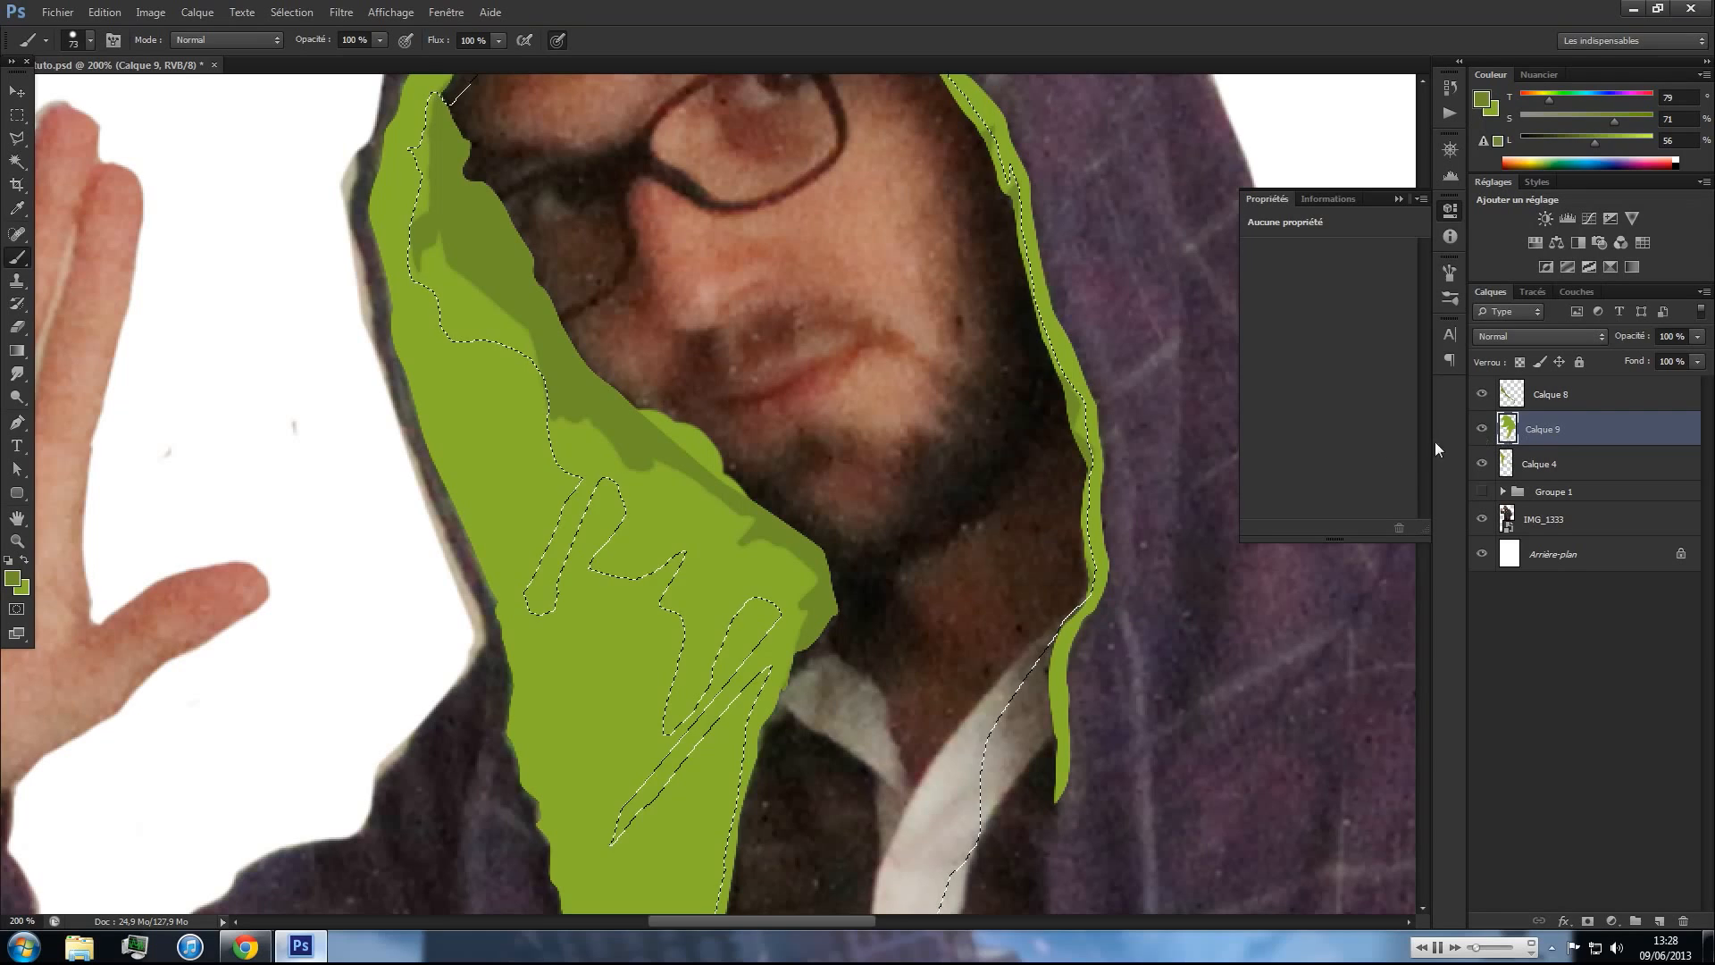
# - Try brushing the shadow selection with the dark green lowered to brightness 50
pyautogui.moveTo(1591, 140); pyautogui.dragTo(1587, 143)
pyautogui.moveTo(654, 510); pyautogui.dragTo(742, 518)
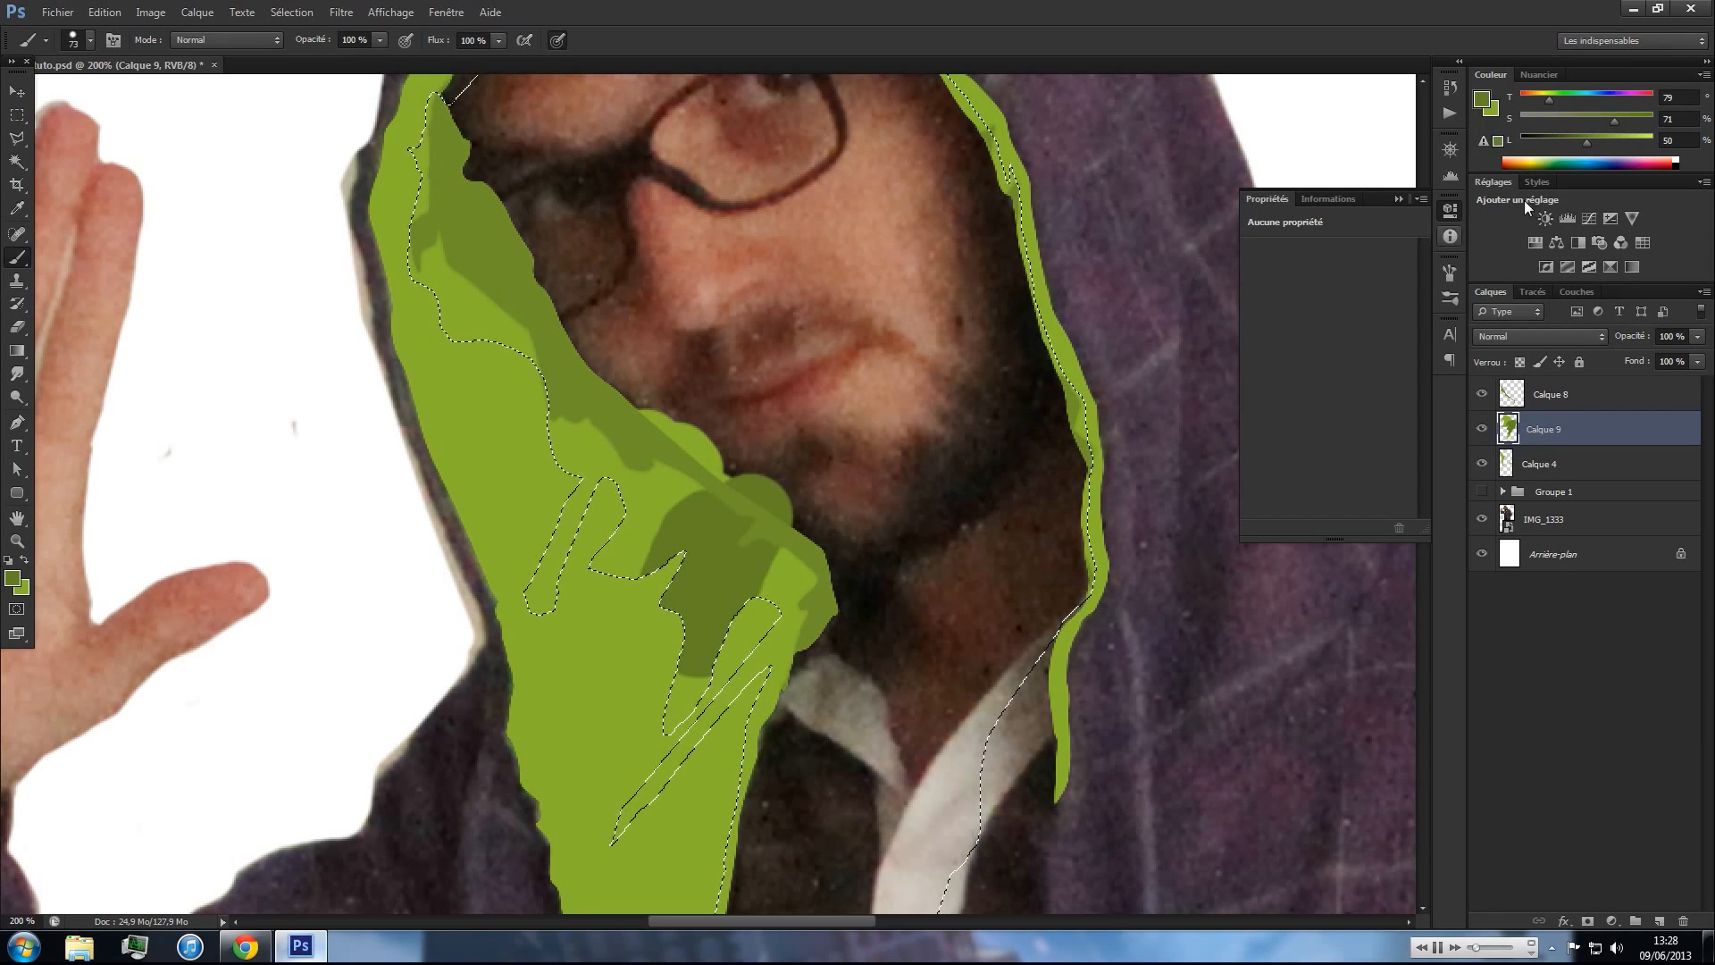
pyautogui.hotkey('ctrl', 'z')
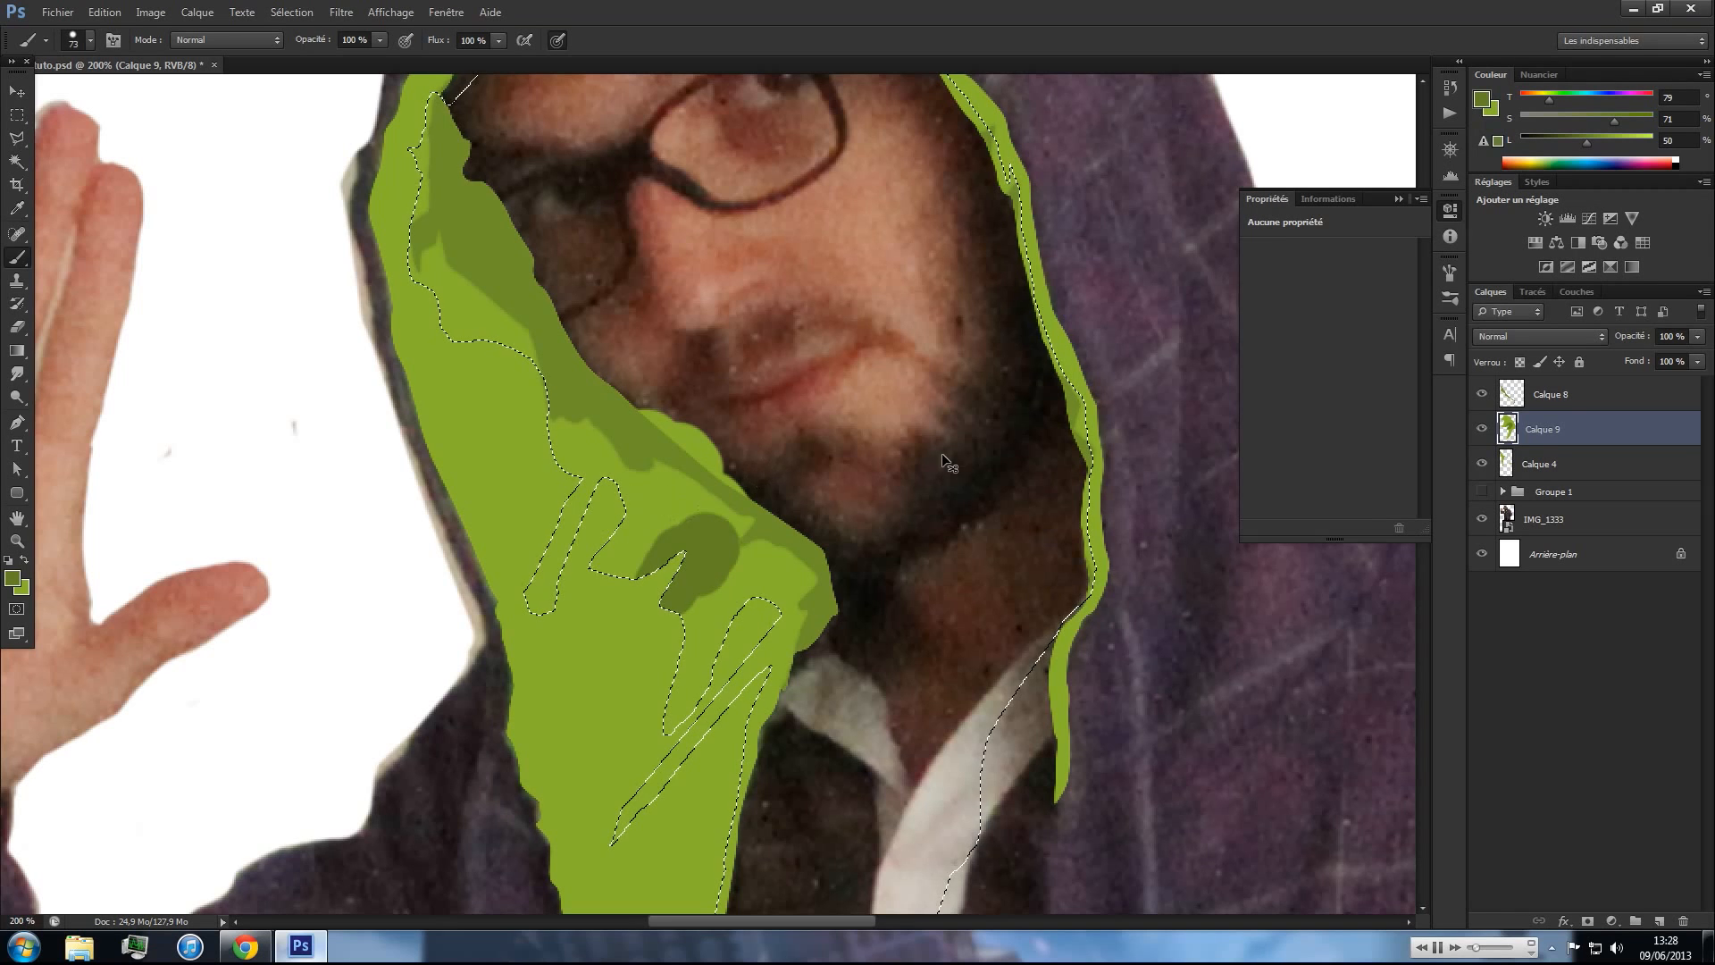
pyautogui.moveTo(1599, 141); pyautogui.dragTo(1595, 142)
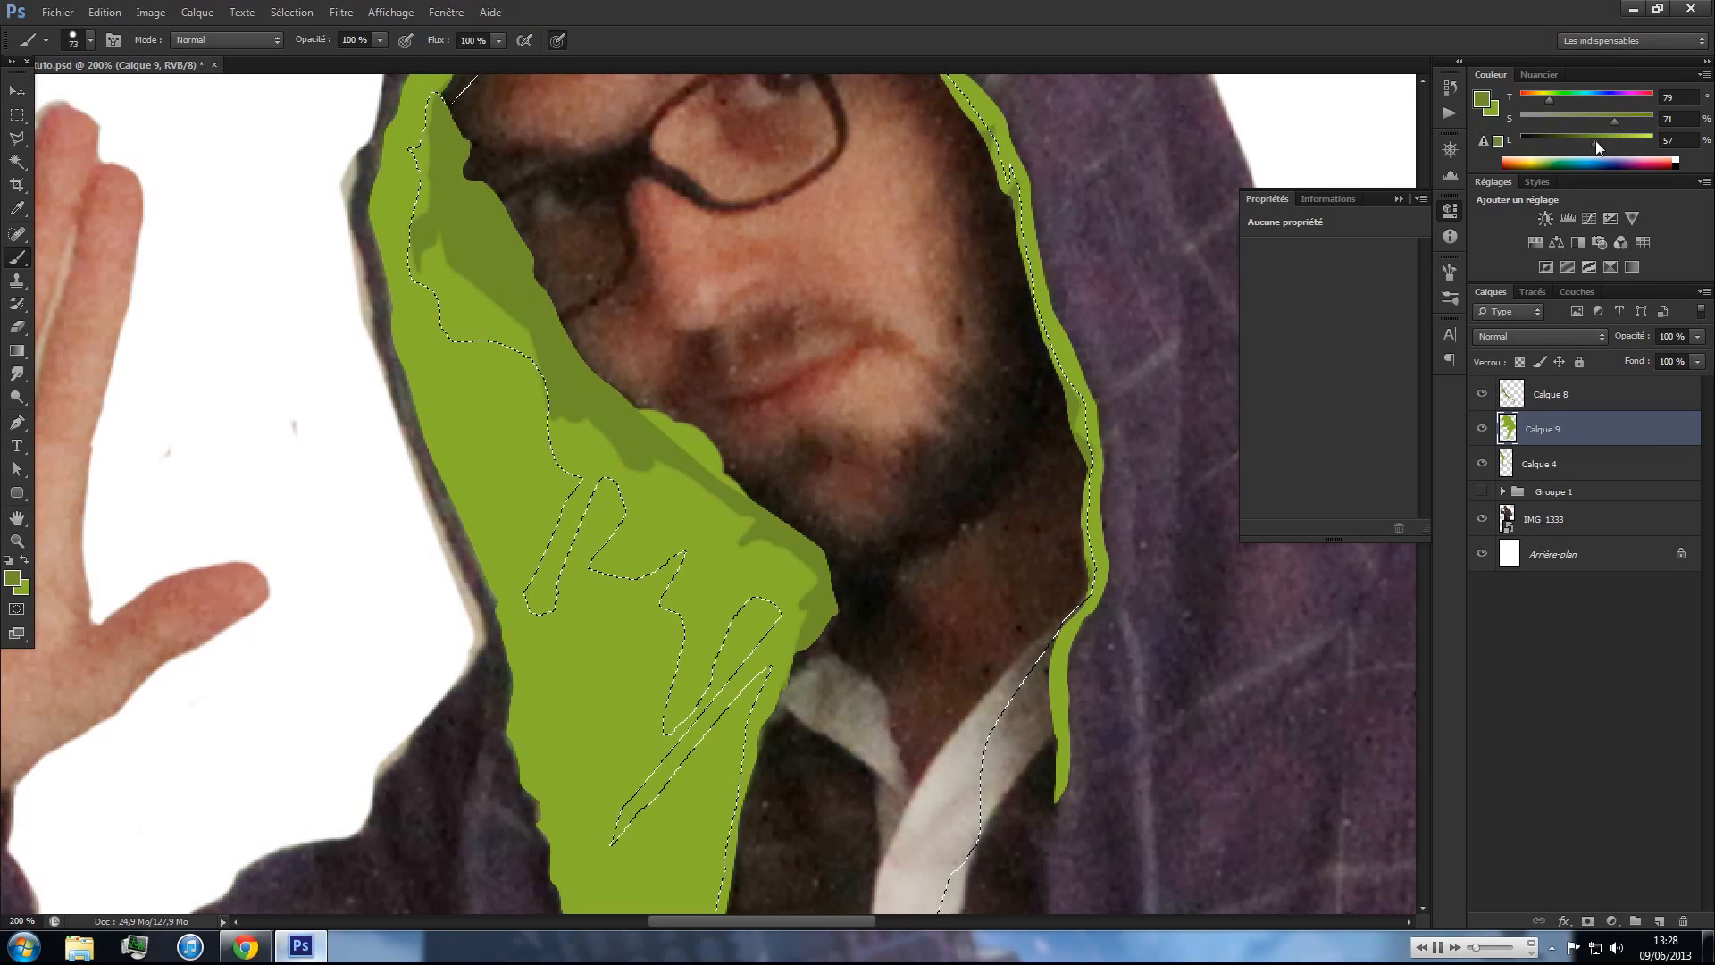
# - Fill the shadow selection on Calque 9 with the lining's medium green darkened to brightness 62, and deselect
pyautogui.keyDown('alt'); pyautogui.click(1083, 370); pyautogui.keyUp('alt')
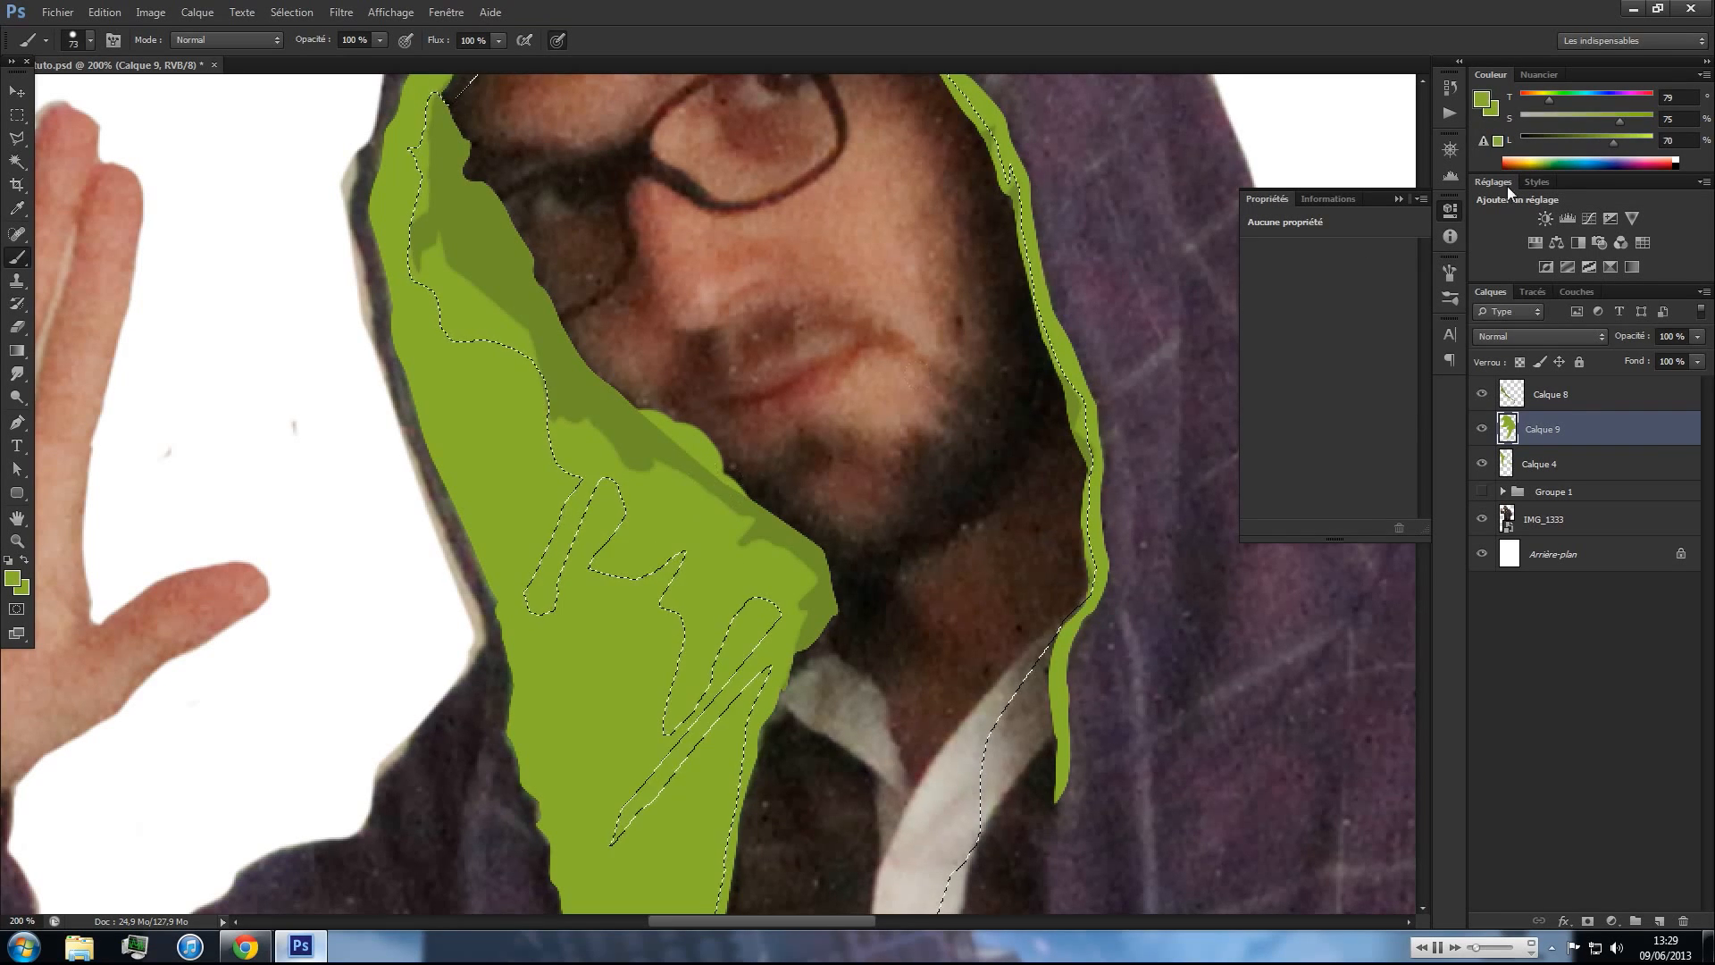
pyautogui.moveTo(1611, 142); pyautogui.dragTo(1603, 142)
pyautogui.click(708, 583)
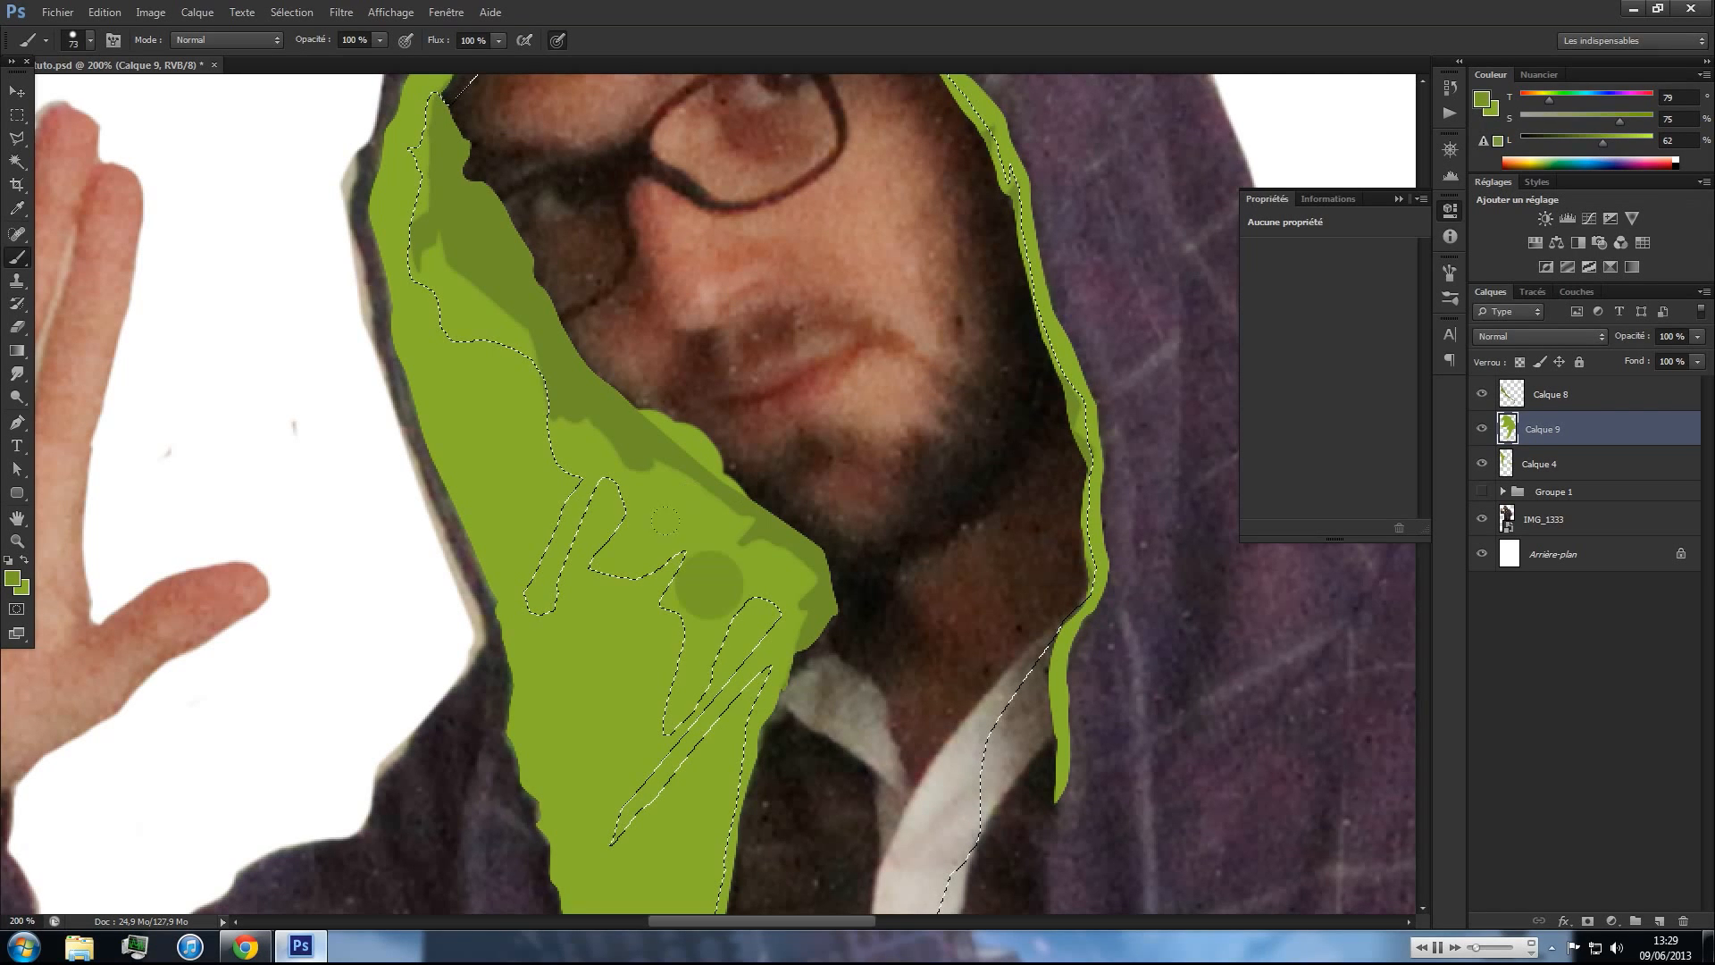
pyautogui.moveTo(742, 483); pyautogui.dragTo(826, 562)
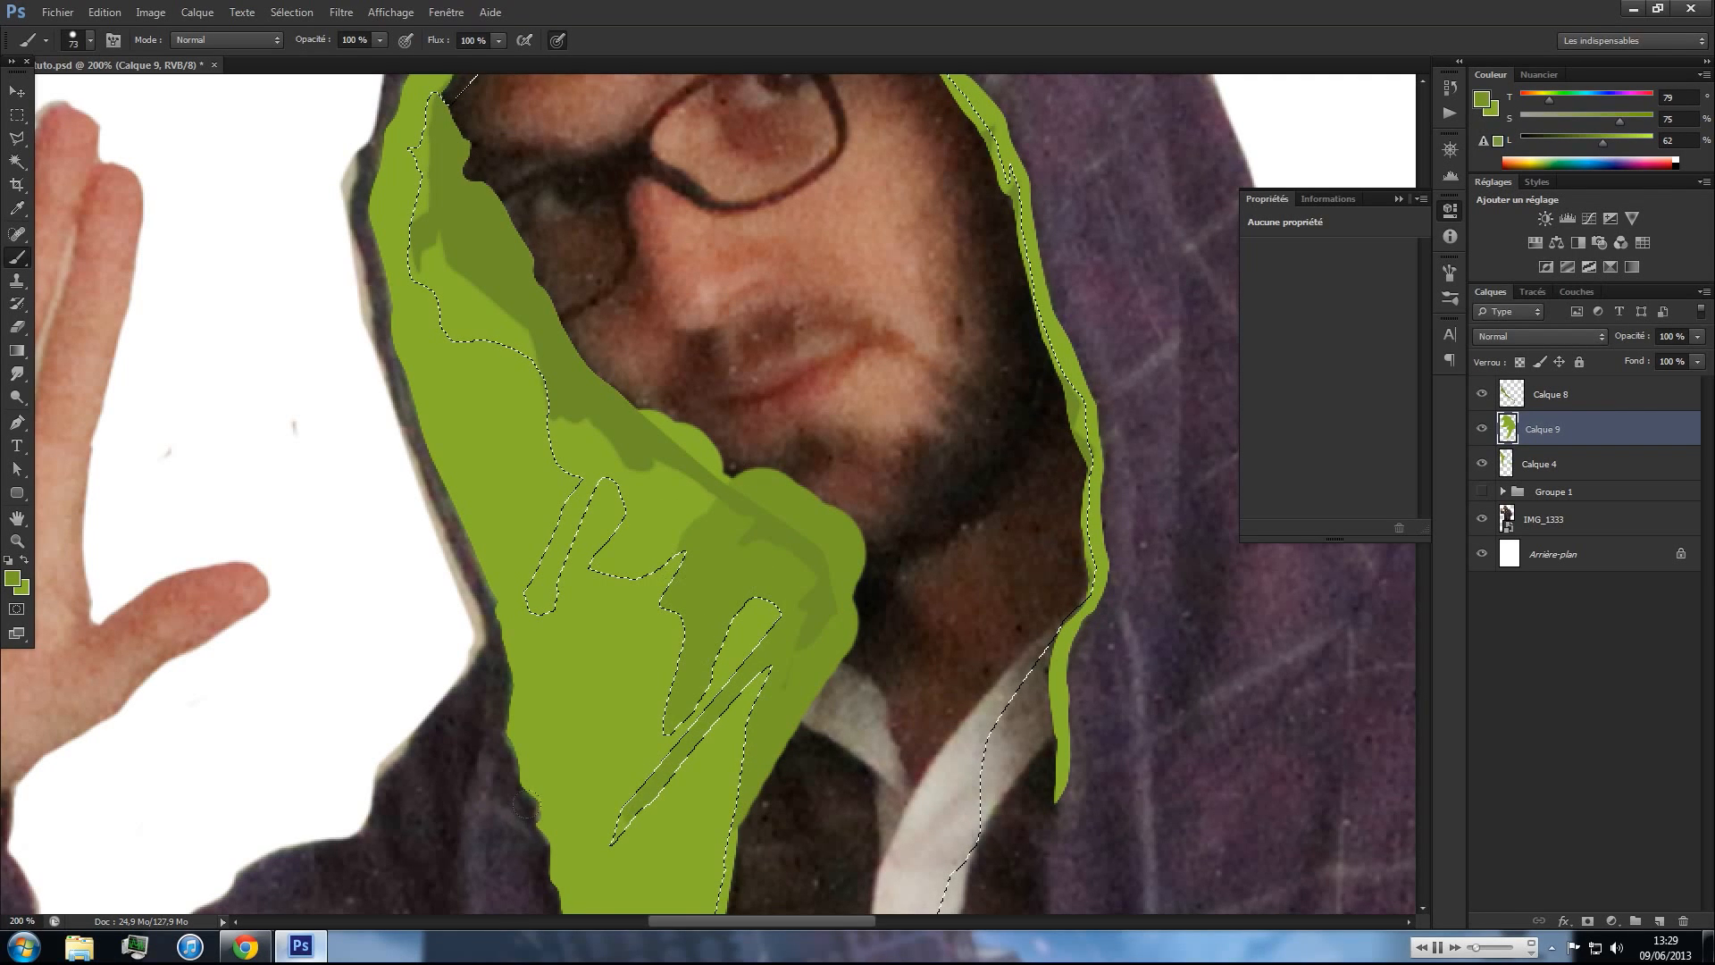
pyautogui.press('x')
pyautogui.hotkey('ctrl', 'BackSpace')
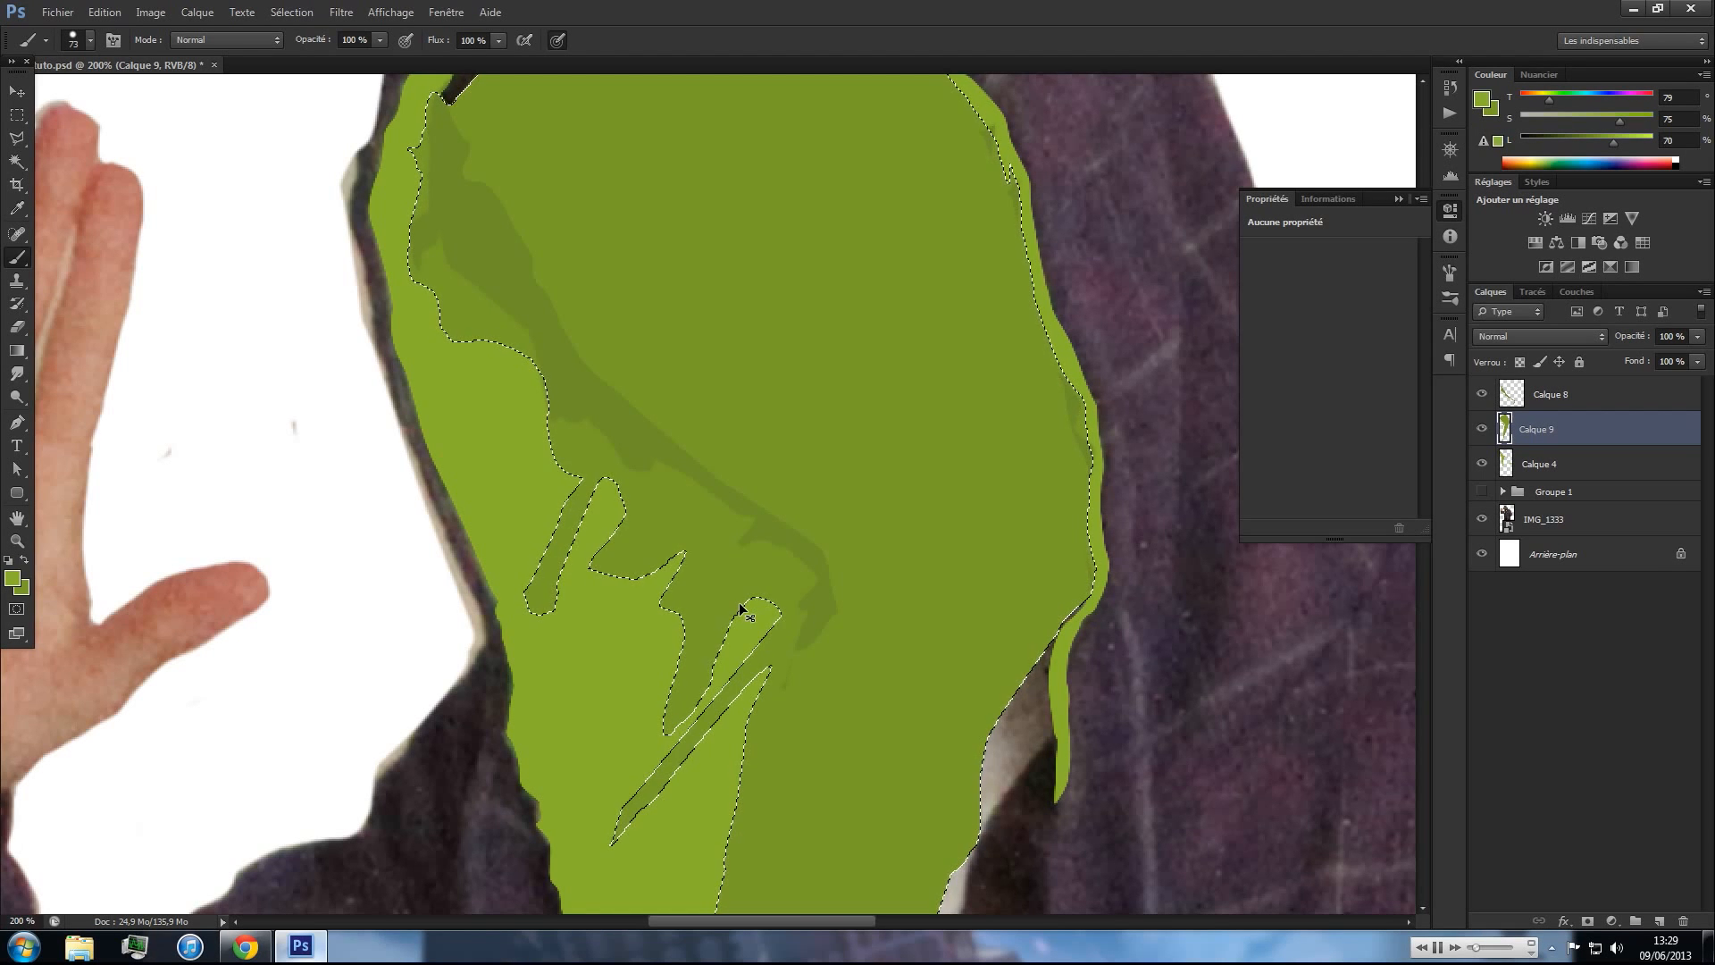
pyautogui.hotkey('ctrl', 'd')
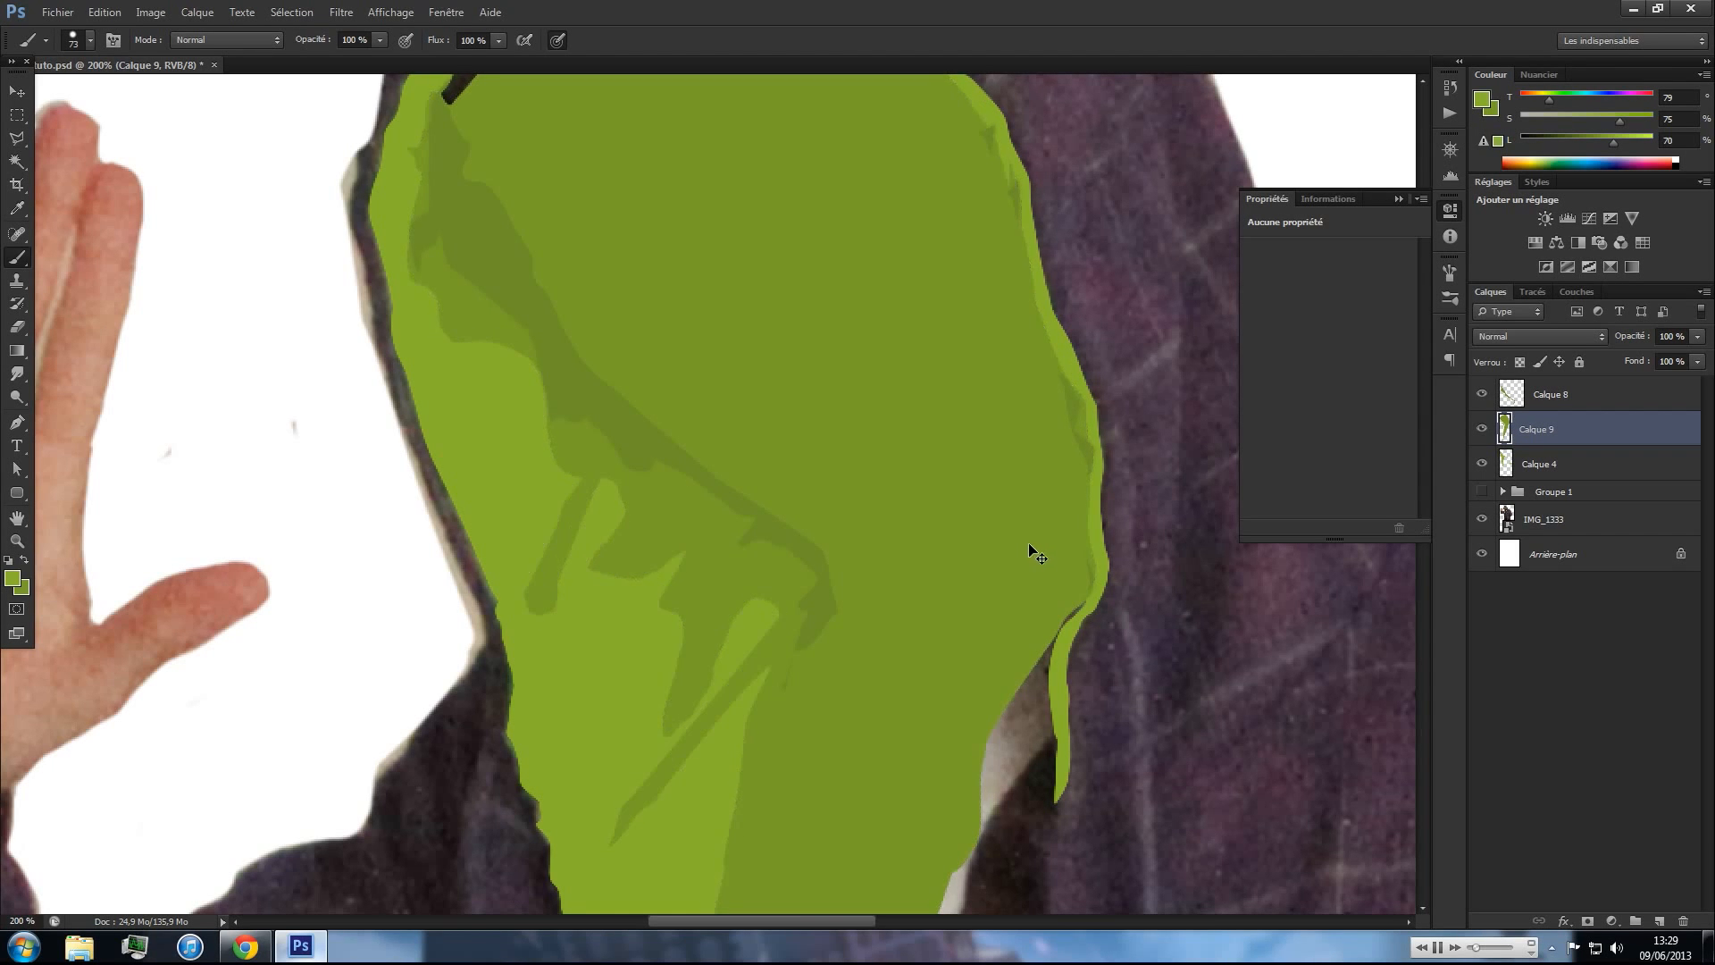
# - Delete the parts of the Calque 9 shadow that lie outside the Calque 4 lining outline, and deselect
pyautogui.press('v')
pyautogui.moveTo(1512, 418); pyautogui.dragTo(1508, 460)
pyautogui.keyDown('ctrl'); pyautogui.click(1507, 460); pyautogui.keyUp('ctrl')
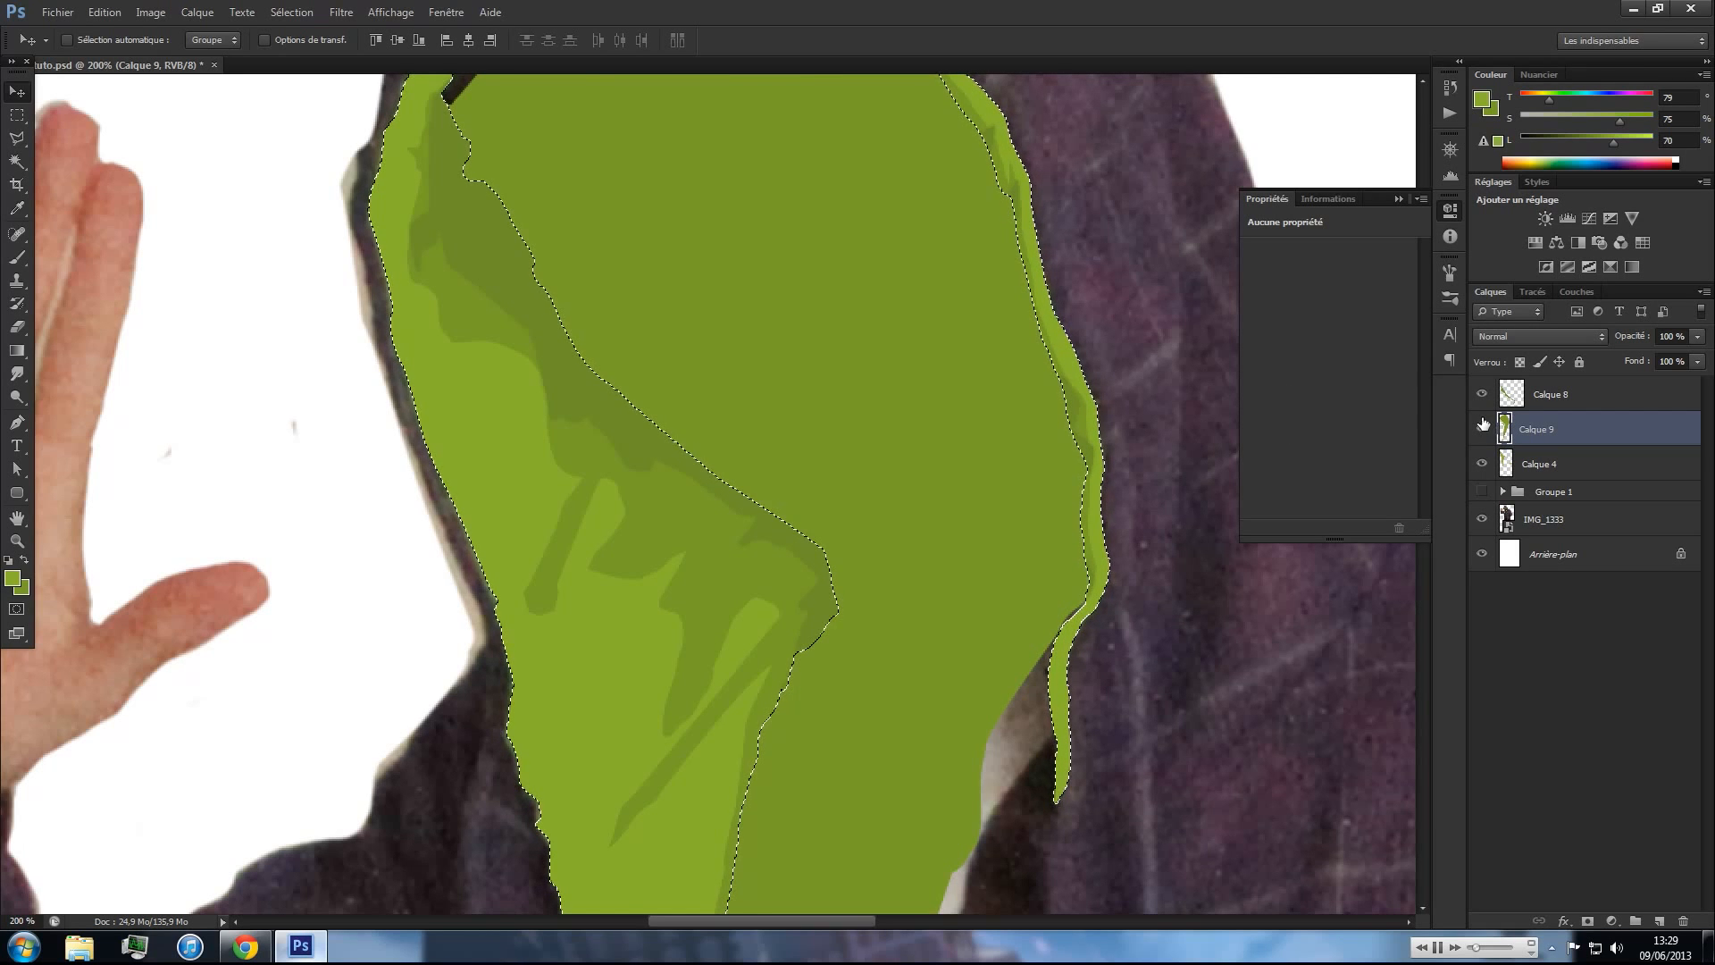
pyautogui.press('Delete')
pyautogui.hotkey('ctrl', 'd')
pyautogui.press('z')
pyautogui.moveTo(879, 492); pyautogui.dragTo(1018, 536)
pyautogui.press('v')
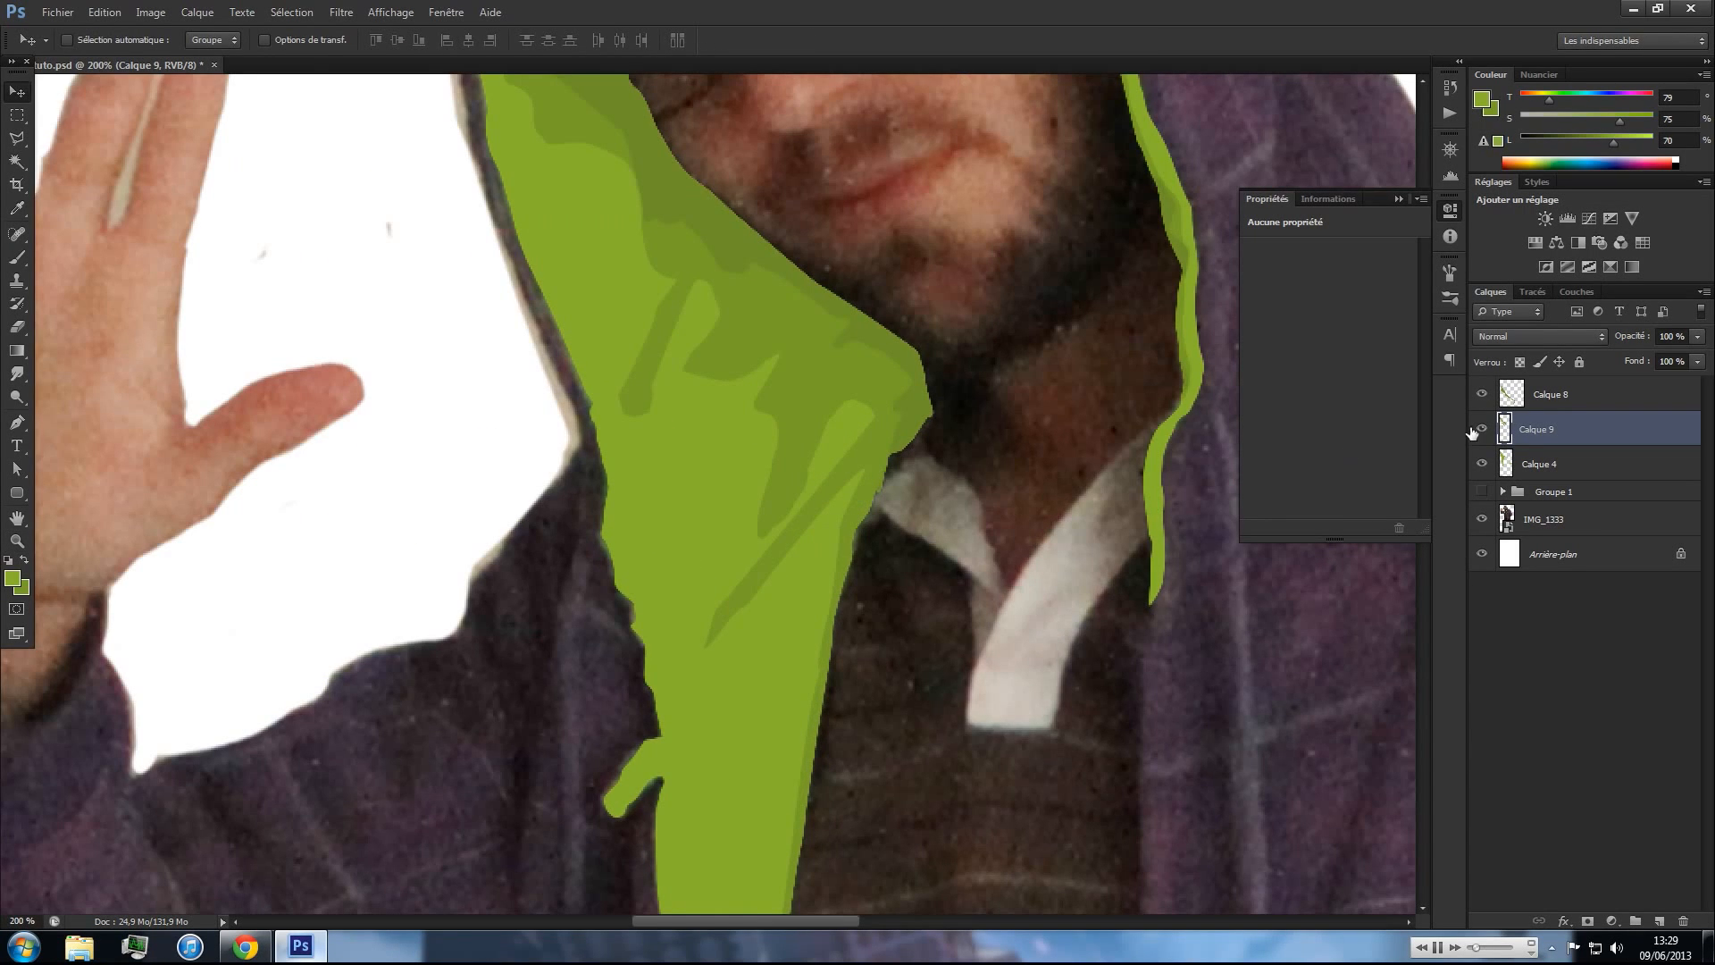
# - Hide the green lining layers and trace a small highlight with the Pen tool on the lining's lower fold below the chin
pyautogui.moveTo(1482, 394); pyautogui.dragTo(1481, 464)
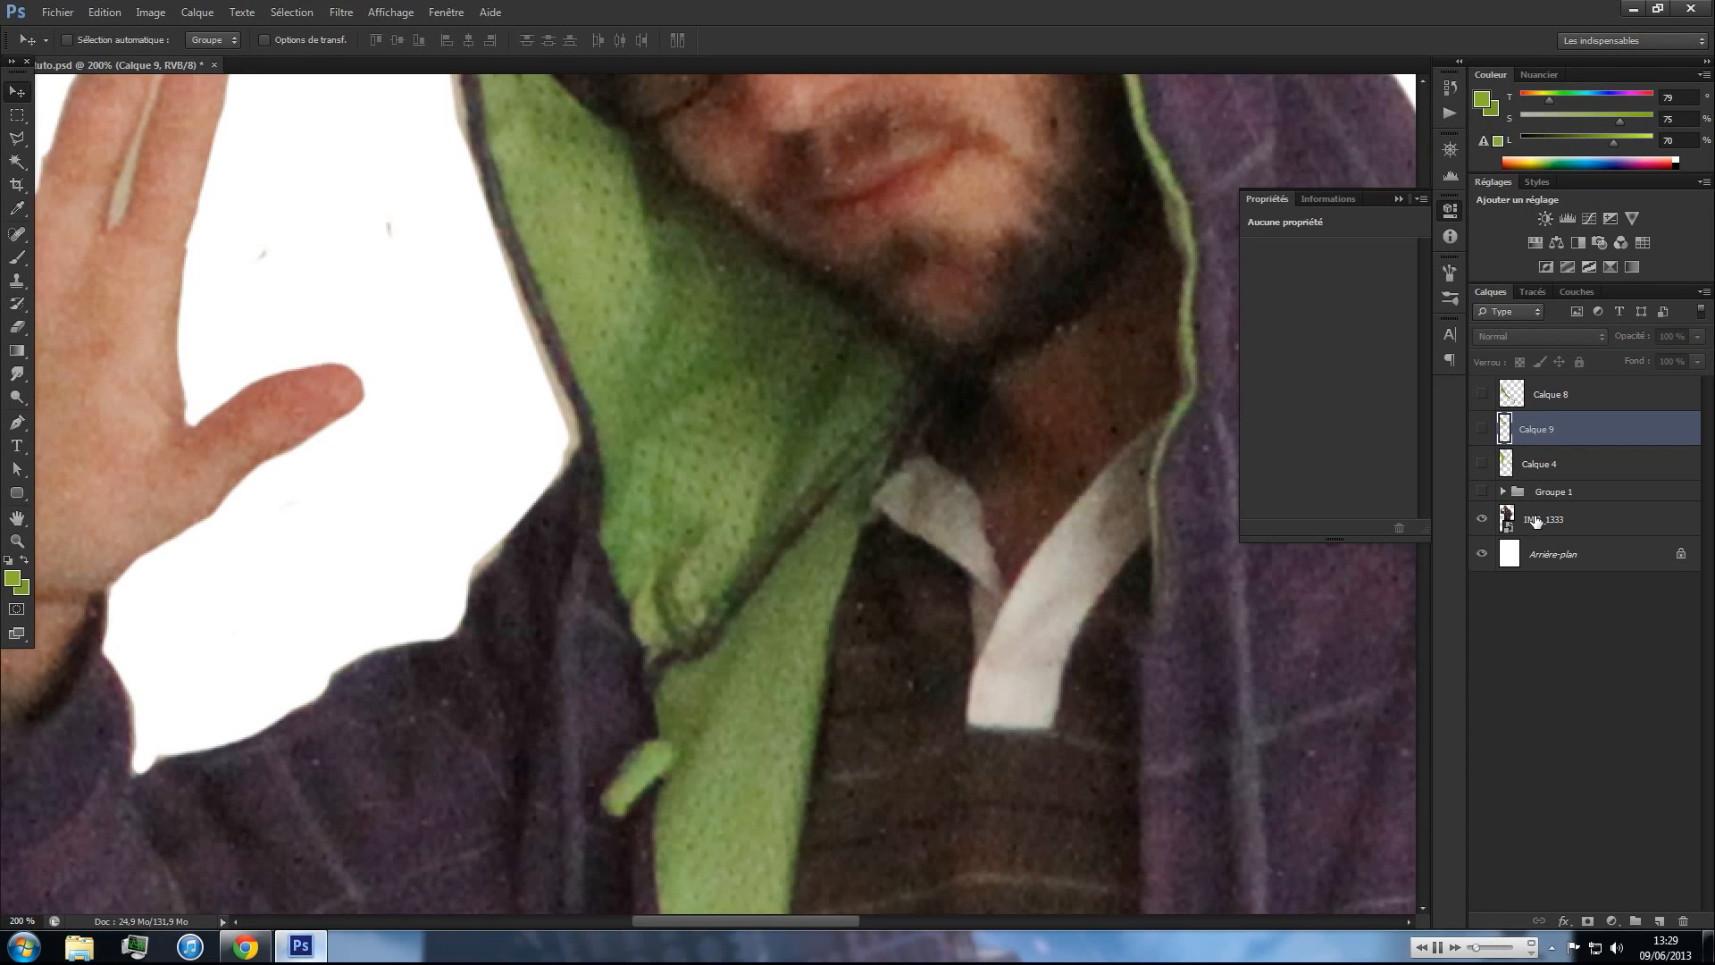
pyautogui.press('p')
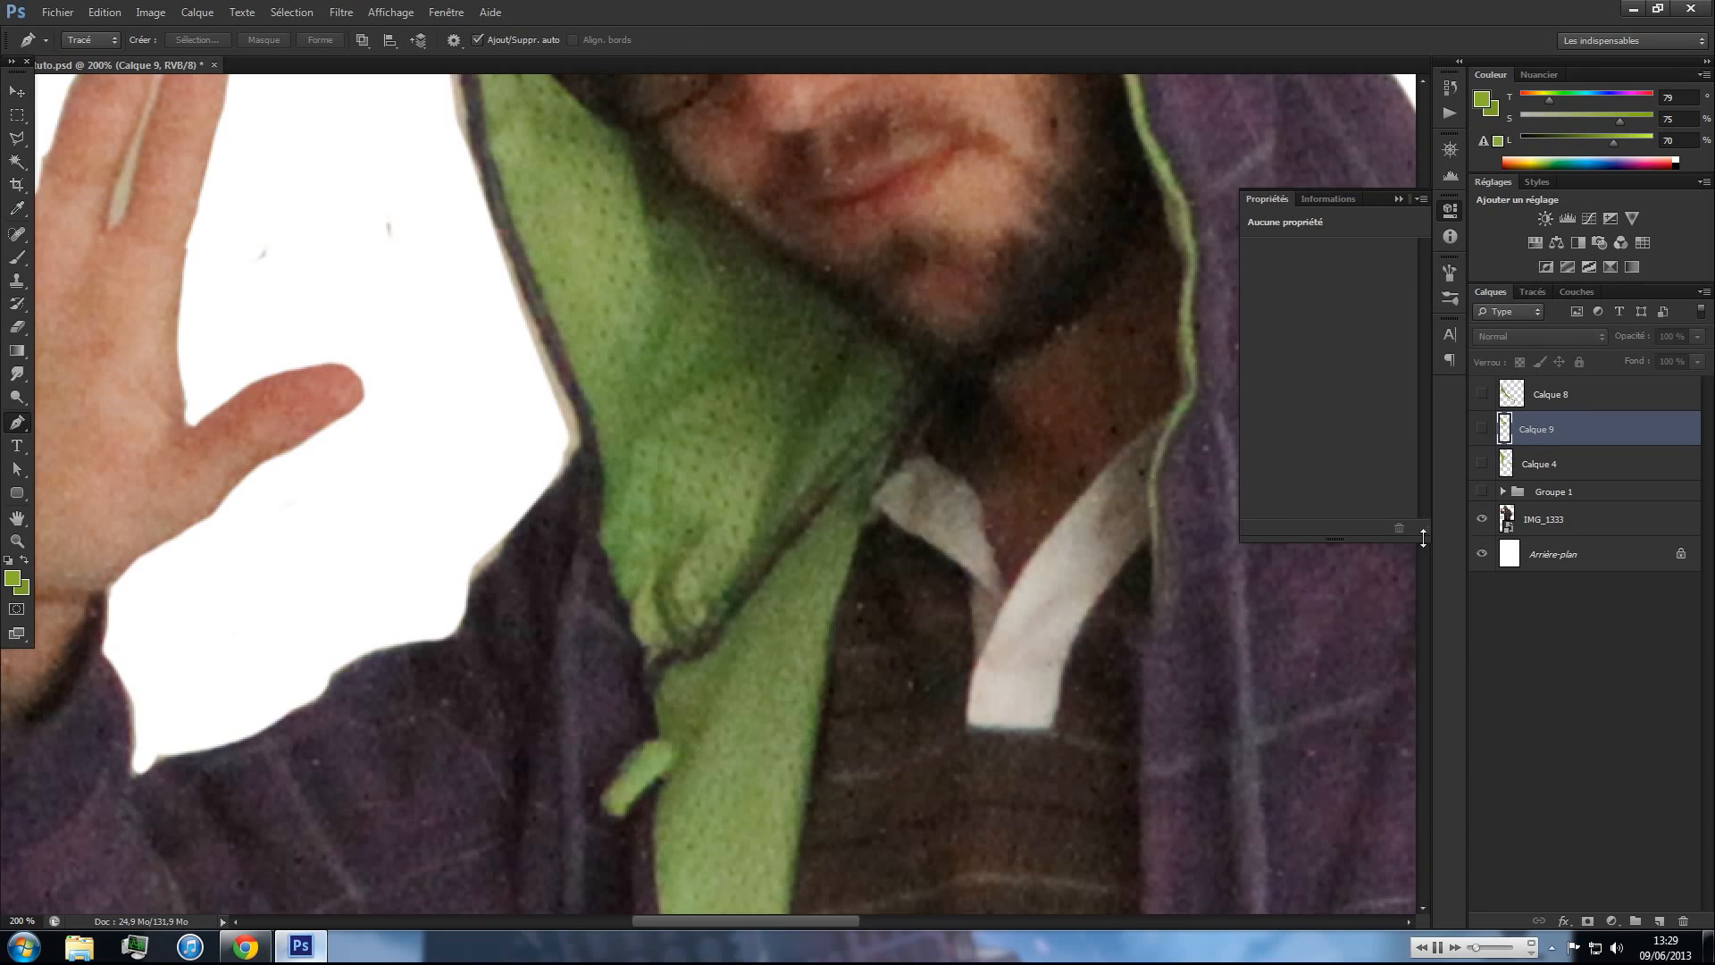
pyautogui.moveTo(701, 513); pyautogui.dragTo(711, 517)
pyautogui.moveTo(697, 618); pyautogui.dragTo(706, 598)
pyautogui.moveTo(764, 435); pyautogui.dragTo(713, 455)
pyautogui.click(684, 453)
# - Trace a long highlight shape on the upper part of the hood lining, between its outer edge and the cheek
pyautogui.scroll(3, 624, 344)
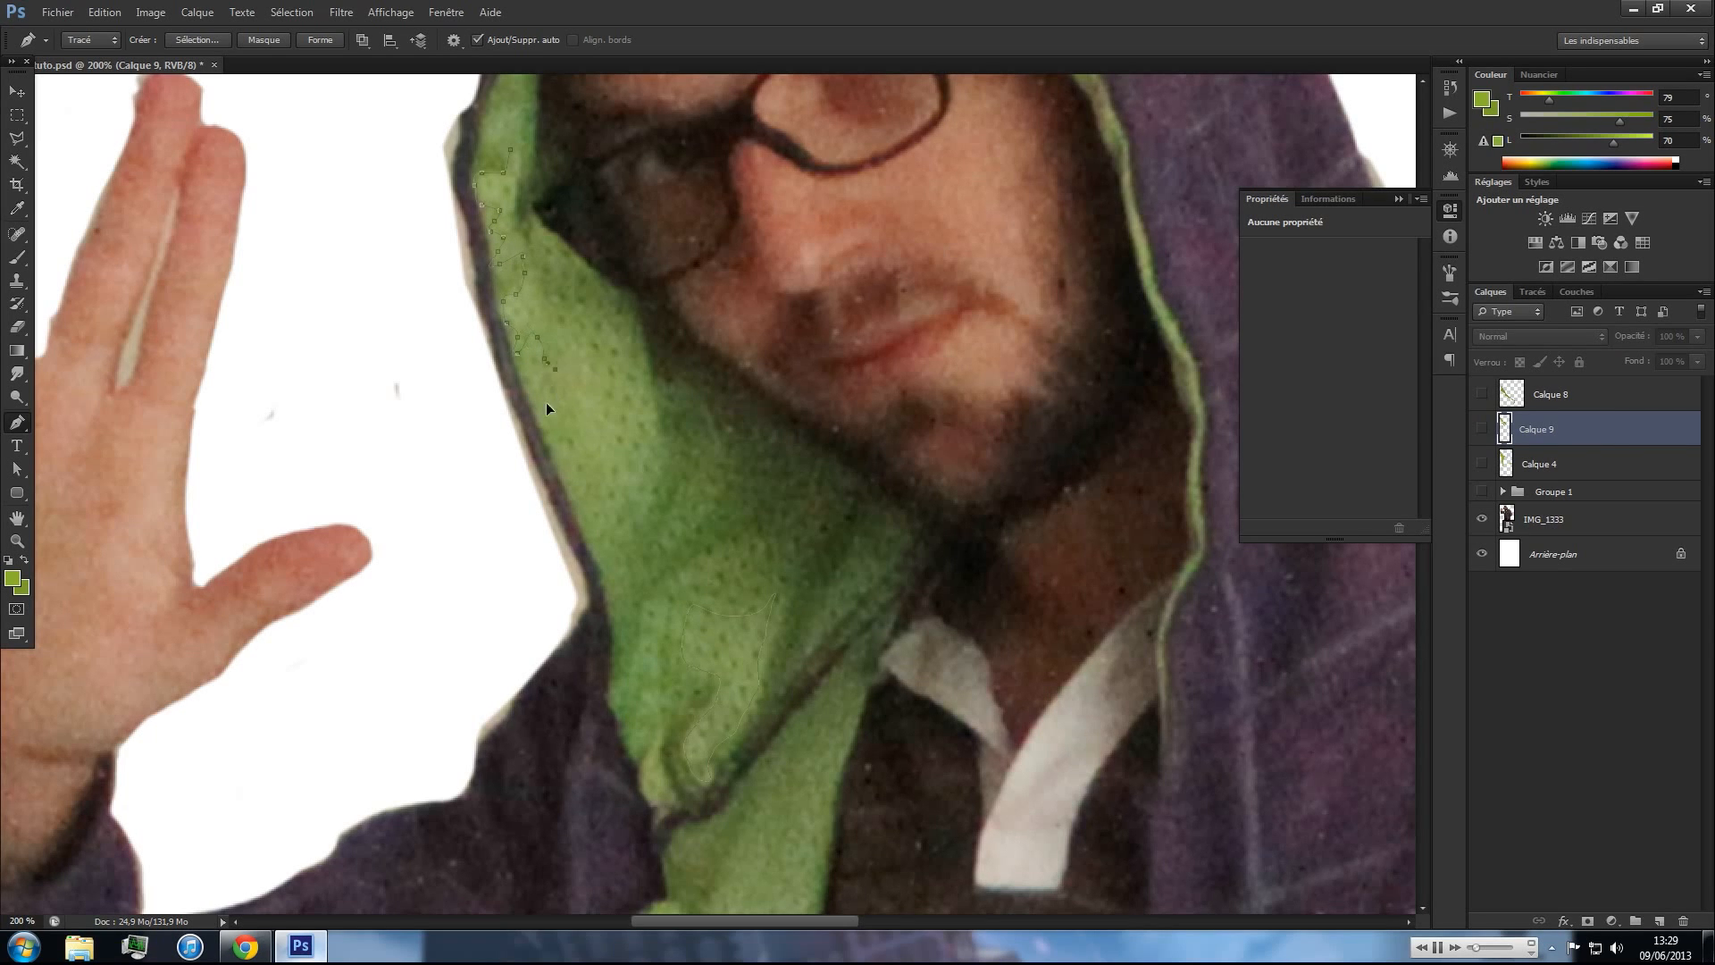
pyautogui.moveTo(584, 503); pyautogui.dragTo(601, 522)
pyautogui.click(602, 335)
pyautogui.moveTo(566, 327); pyautogui.dragTo(526, 242)
pyautogui.click(510, 149)
# - Trace the jagged upper end of a highlight on the lining strip beside the striped shirt and follow its outer edge downwards
pyautogui.scroll(-5, 816, 670)
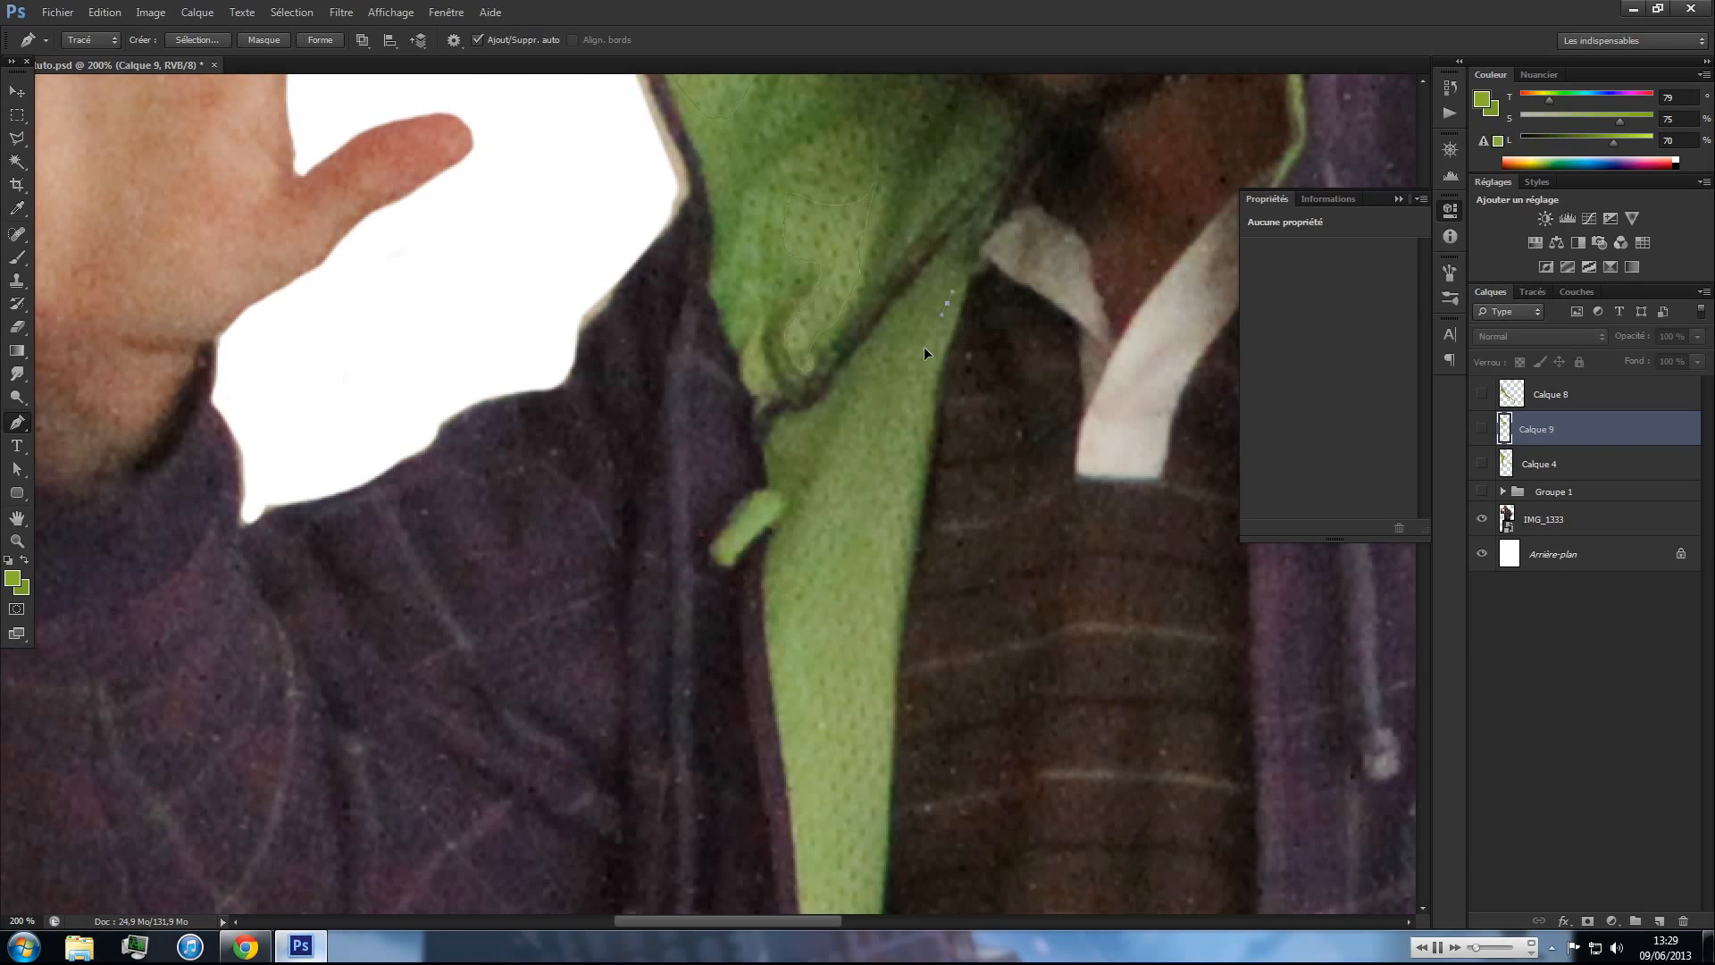
pyautogui.moveTo(855, 464); pyautogui.dragTo(865, 426)
pyautogui.click(868, 413)
pyautogui.moveTo(863, 408); pyautogui.dragTo(857, 423)
pyautogui.moveTo(800, 504); pyautogui.dragTo(795, 517)
pyautogui.scroll(-4, 783, 731)
pyautogui.click(780, 565)
pyautogui.click(793, 715)
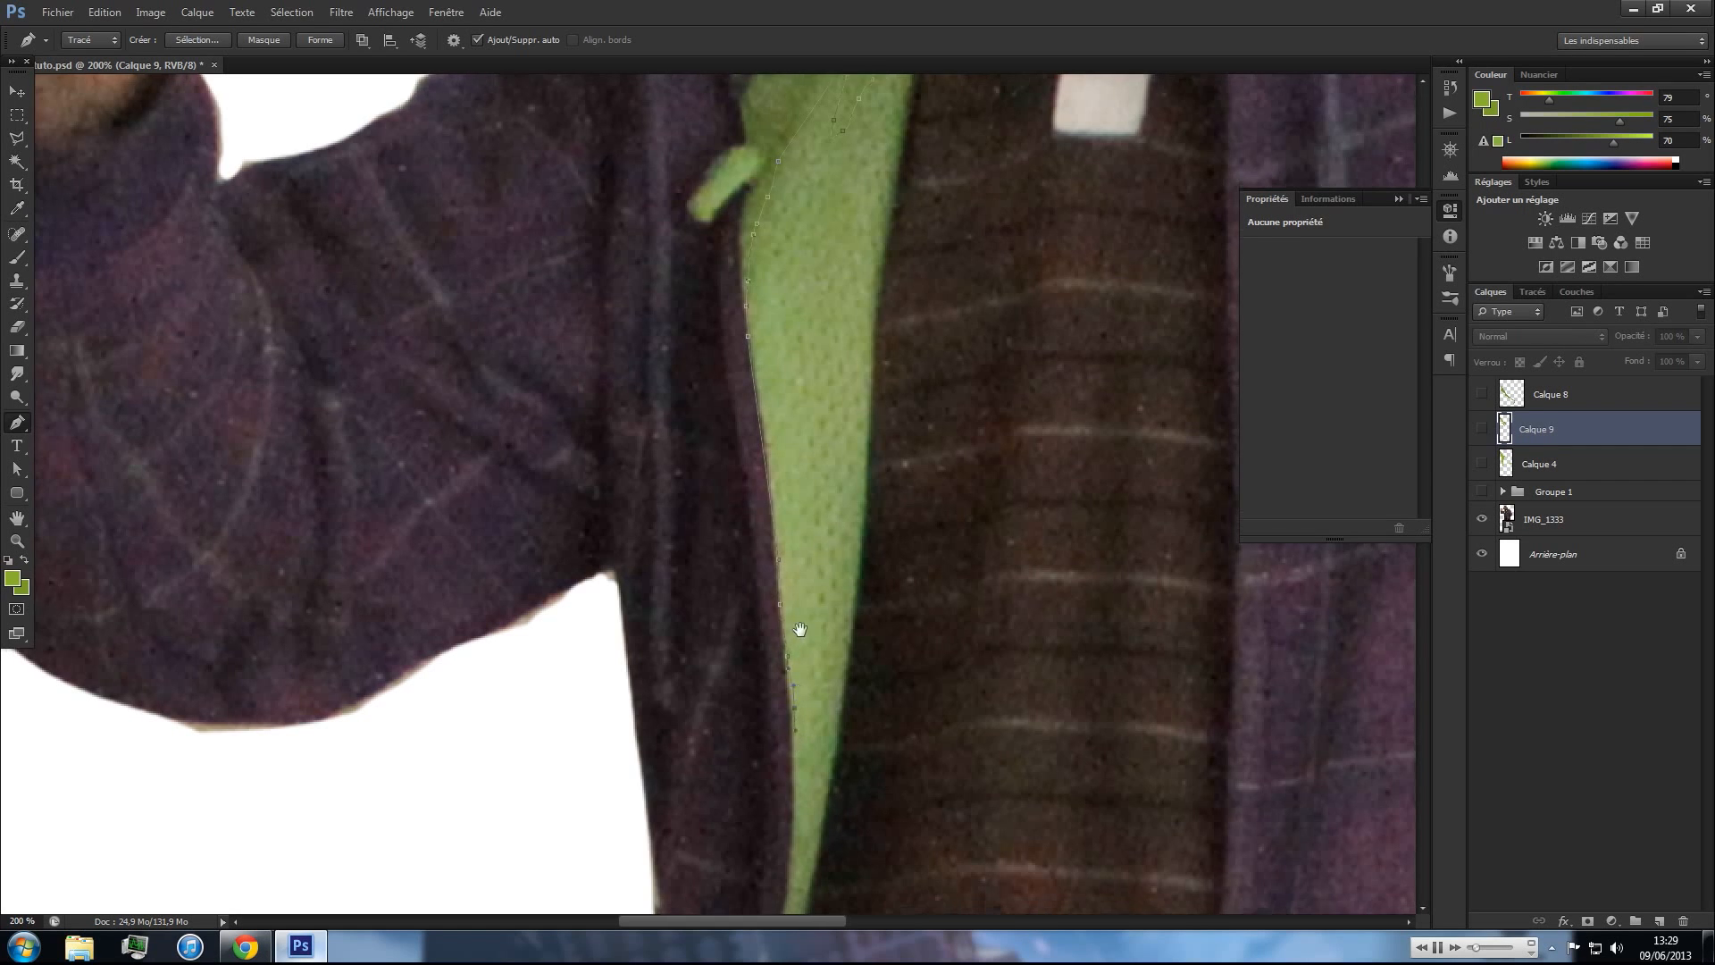
# - Continue the strip's highlight outline to its pointed lower end and back up along the shirt side to the collar
pyautogui.scroll(-2, 795, 681)
pyautogui.moveTo(789, 652); pyautogui.dragTo(788, 675)
pyautogui.click(776, 795)
pyautogui.click(773, 831)
pyautogui.click(770, 860)
pyautogui.click(773, 889)
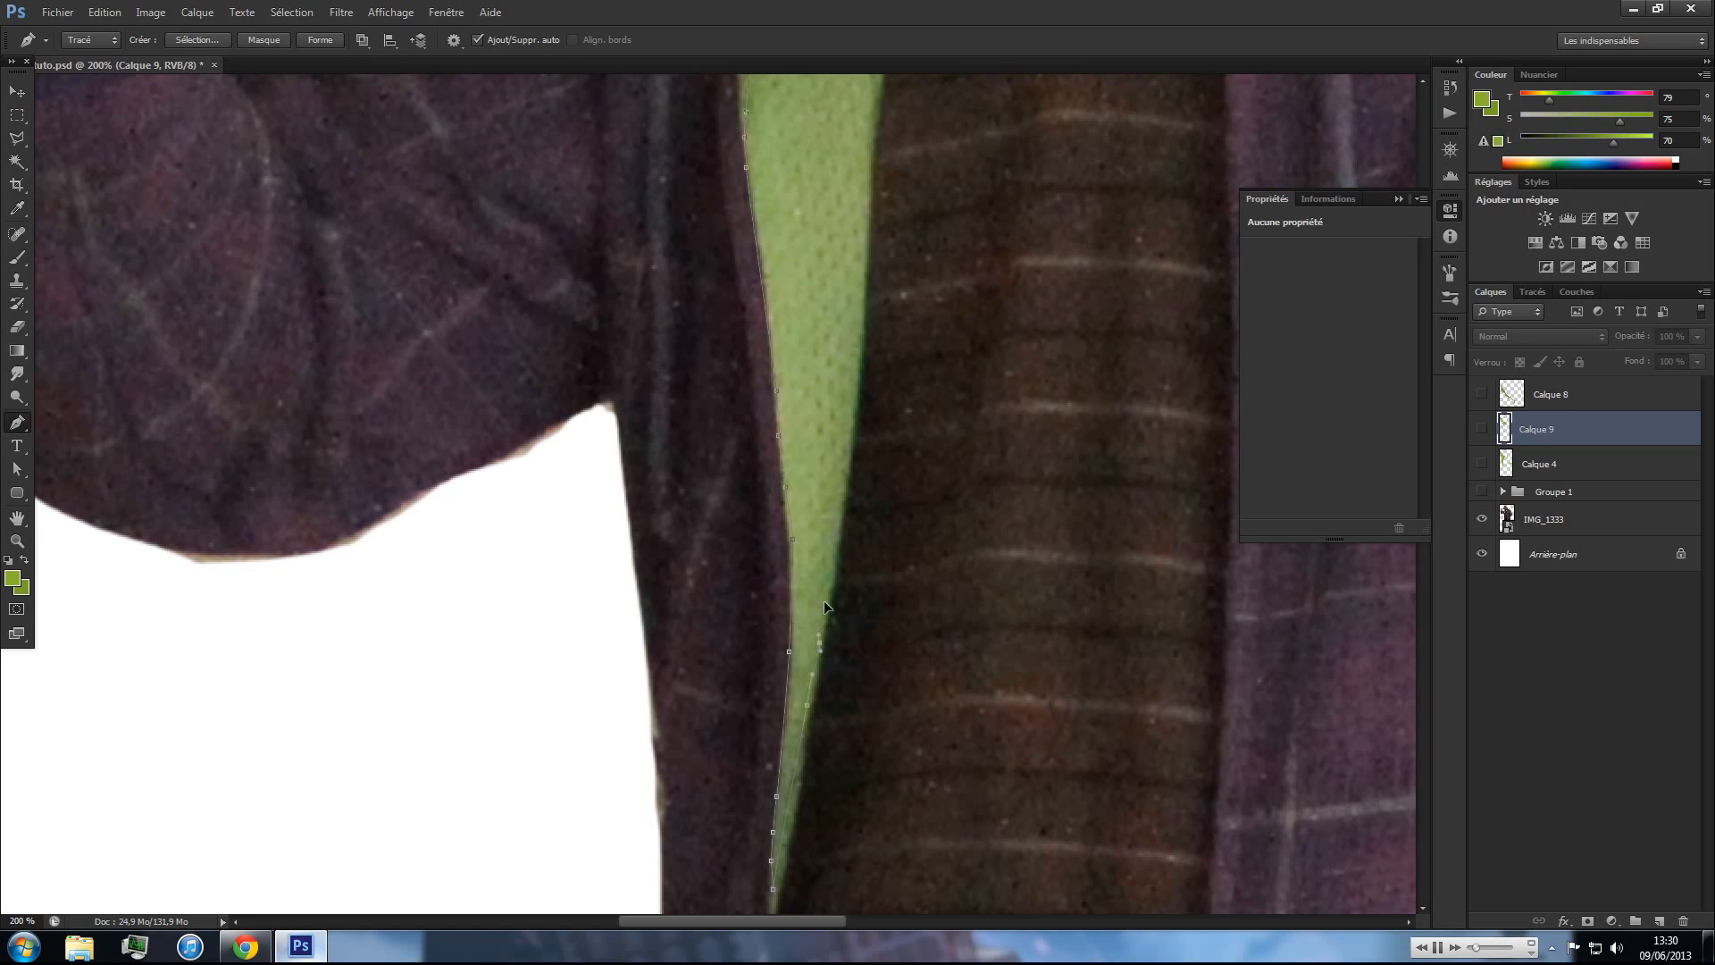
pyautogui.moveTo(846, 449); pyautogui.dragTo(851, 426)
pyautogui.moveTo(847, 296); pyautogui.dragTo(838, 420)
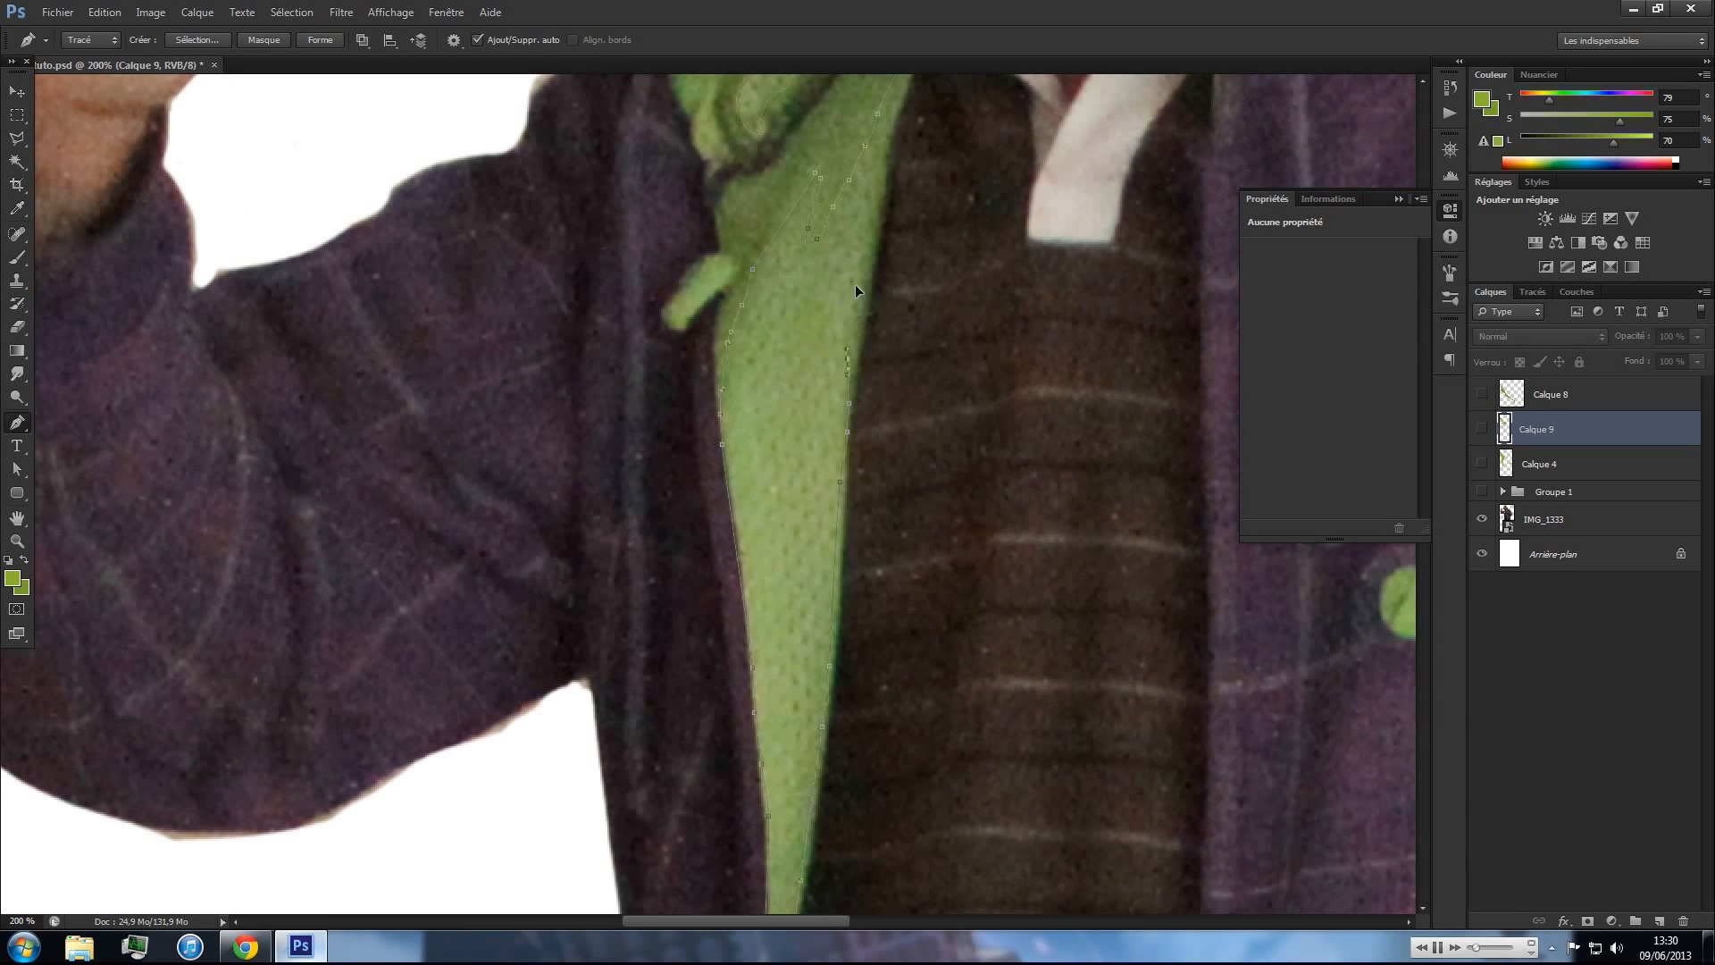
pyautogui.moveTo(835, 260); pyautogui.dragTo(815, 383)
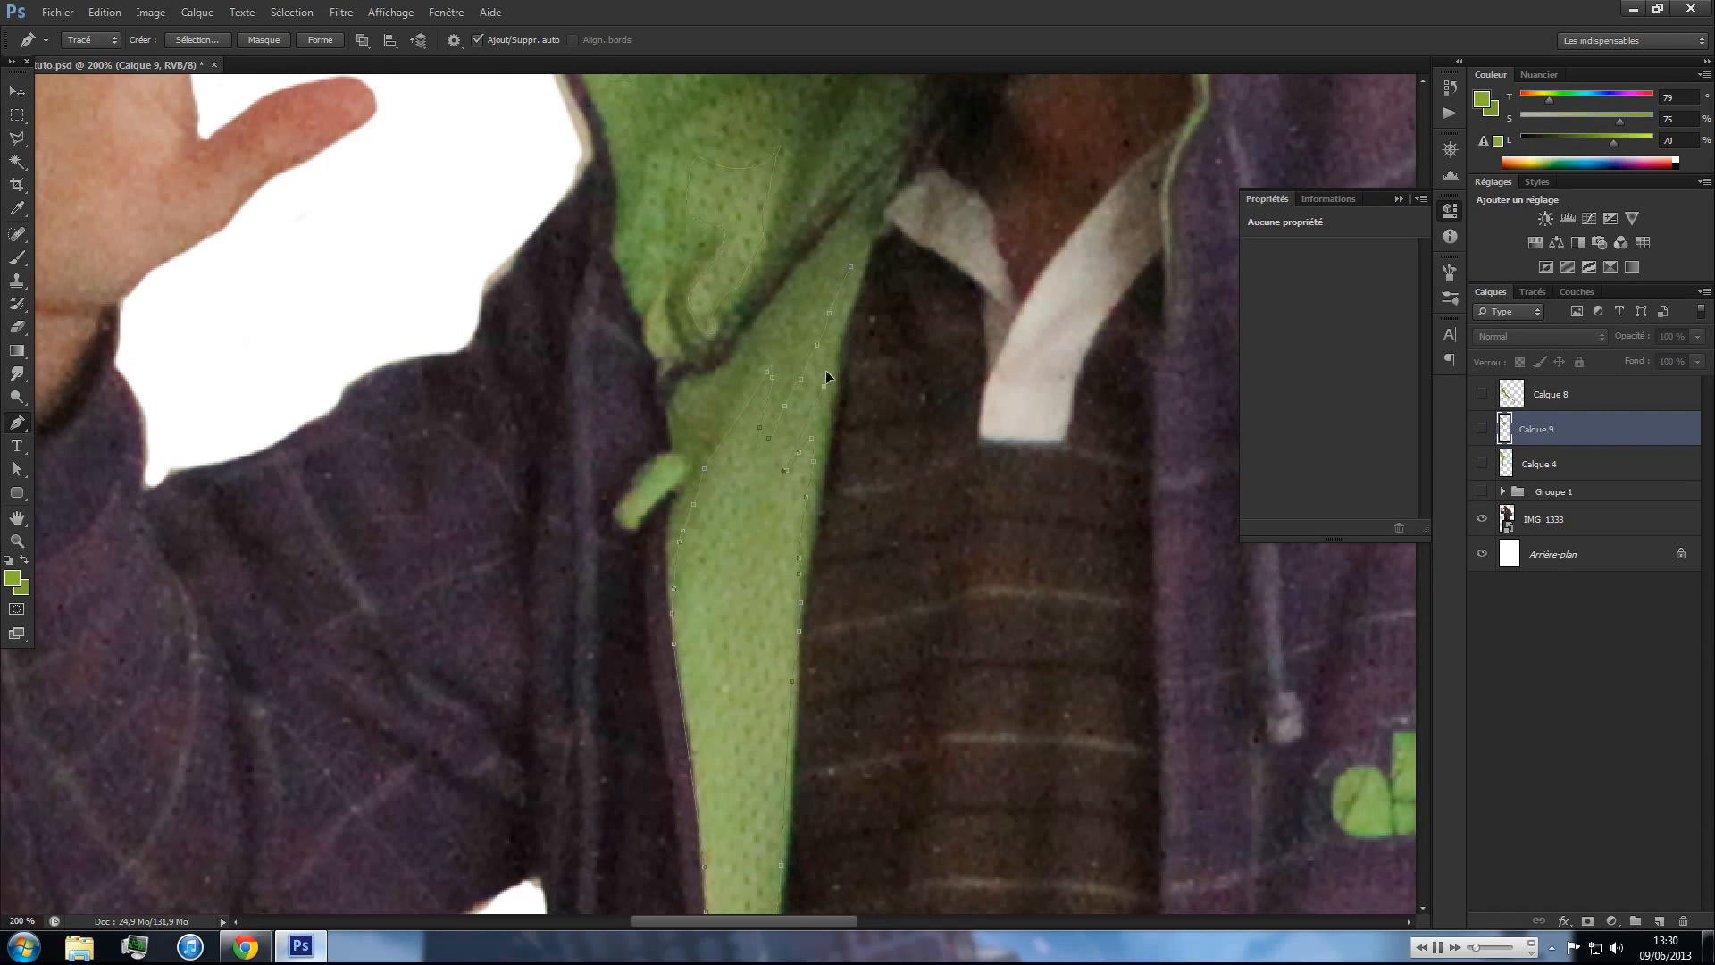
# - Begin tracing a thin highlight on the green hood edging opposite the wide lining, from eye level down towards the jaw
pyautogui.moveTo(906, 230); pyautogui.dragTo(625, 571)
pyautogui.moveTo(808, 331); pyautogui.dragTo(754, 437)
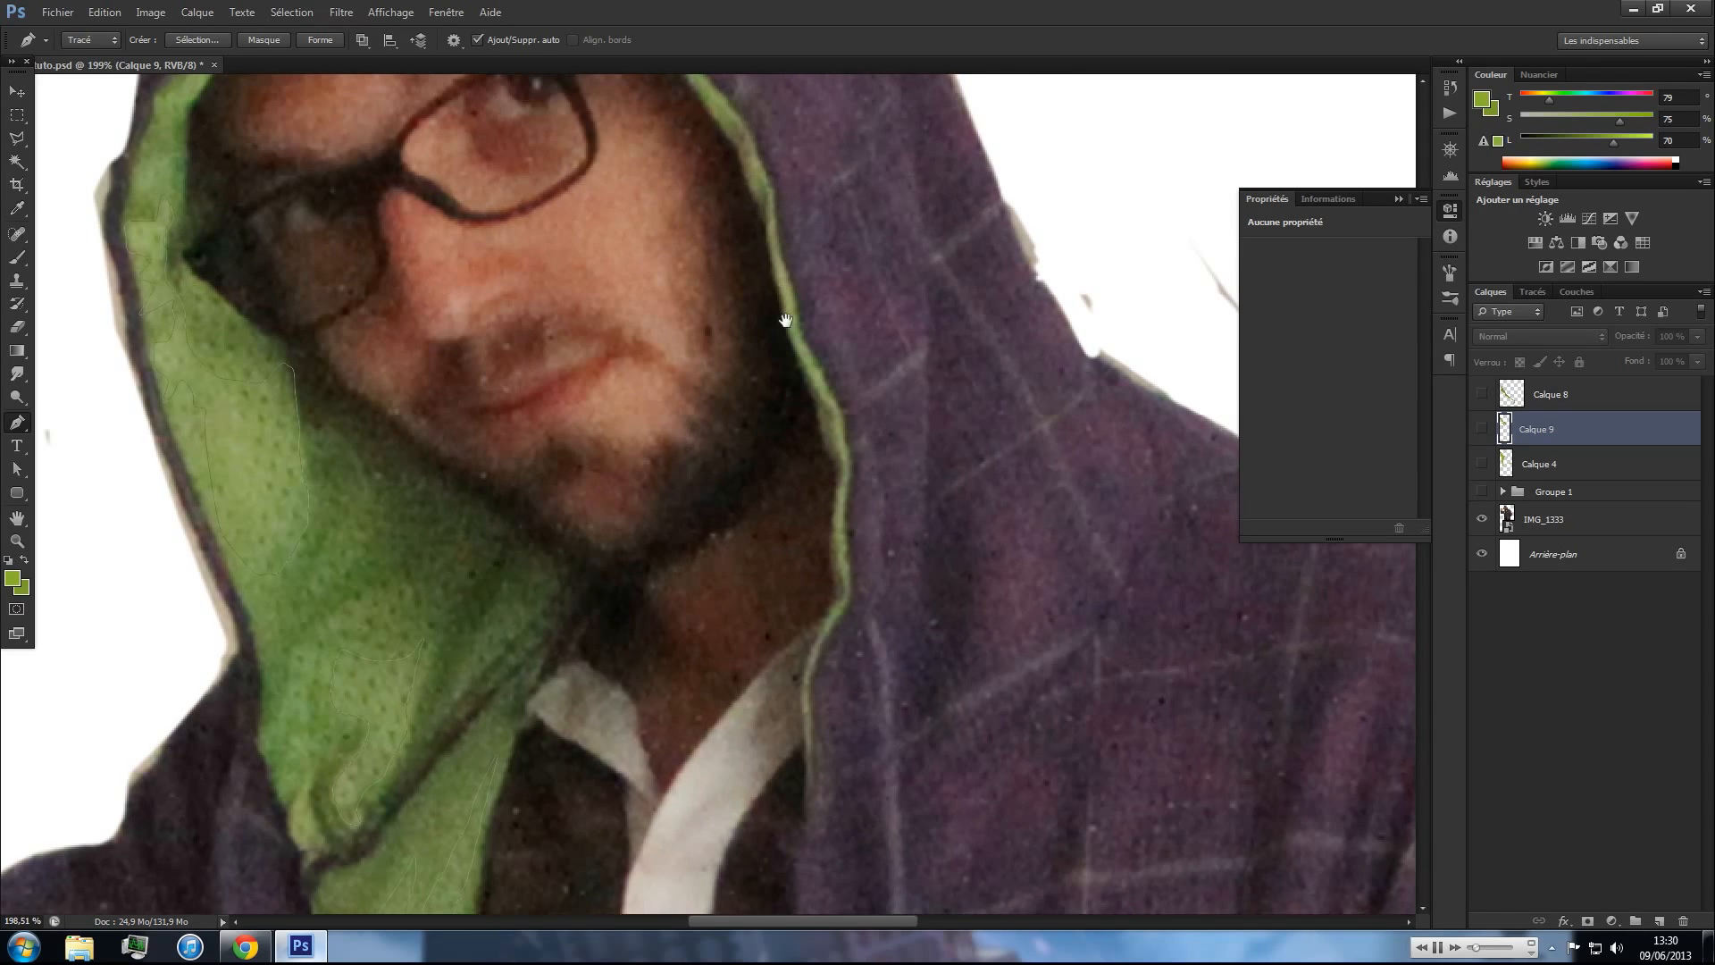
pyautogui.moveTo(785, 323); pyautogui.dragTo(751, 426)
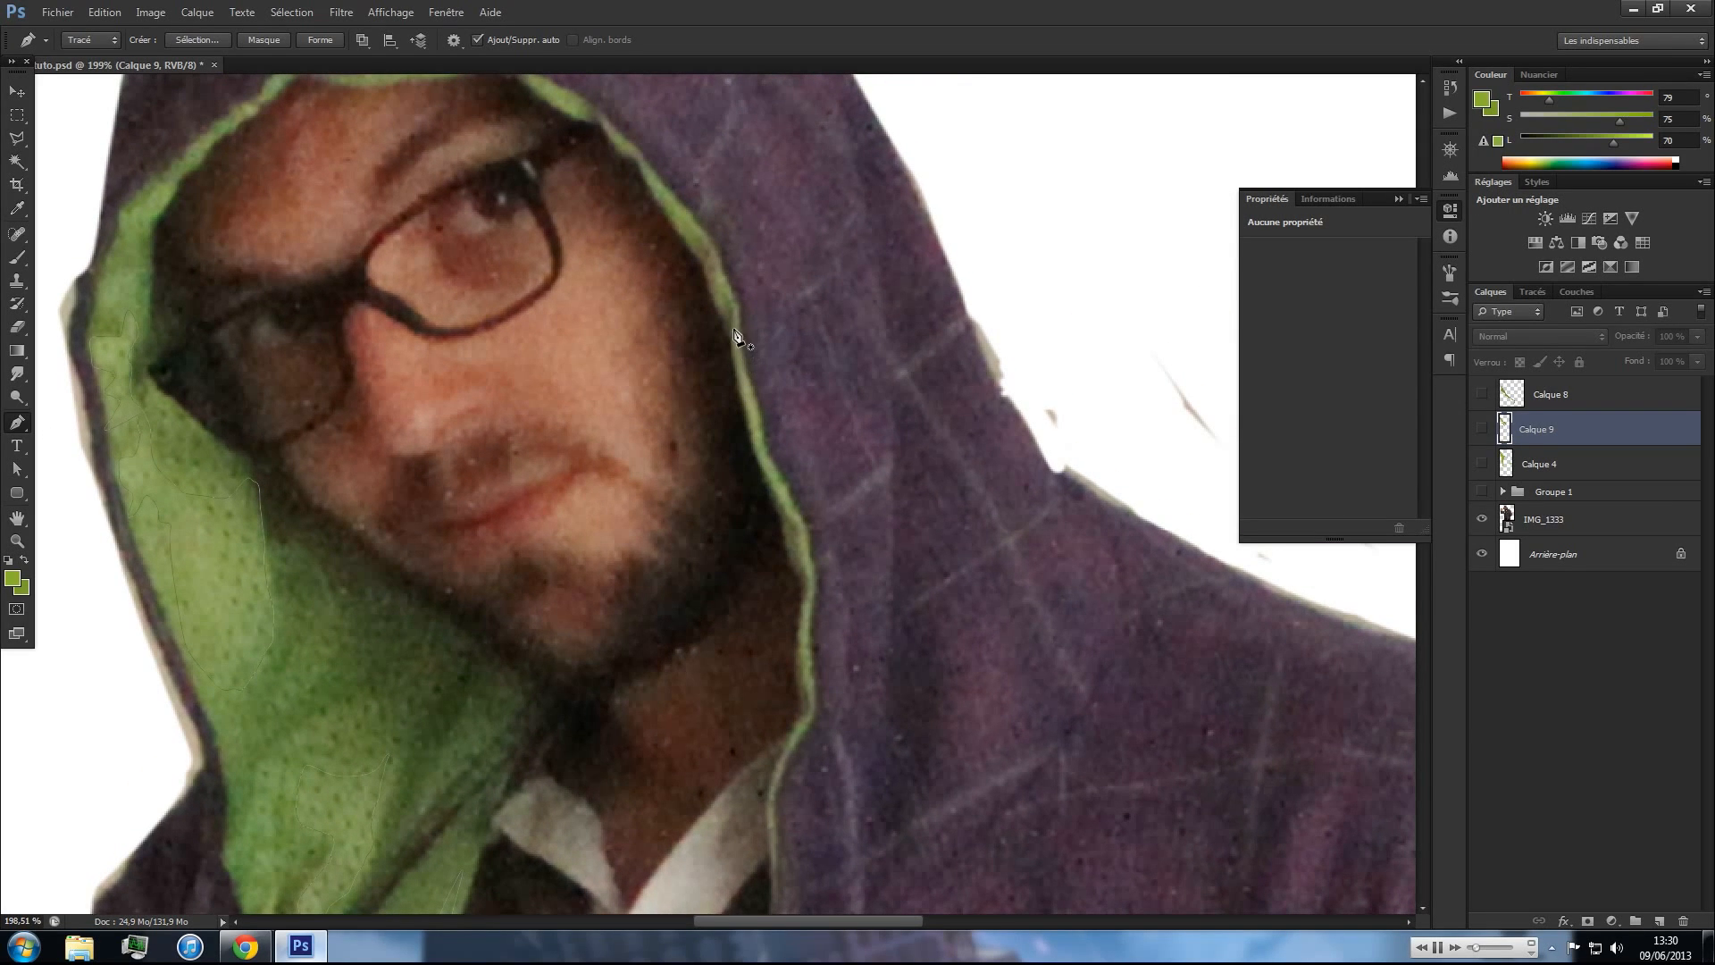
pyautogui.click(734, 316)
pyautogui.click(733, 336)
pyautogui.click(735, 367)
pyautogui.click(742, 394)
pyautogui.click(754, 449)
pyautogui.click(765, 468)
pyautogui.click(774, 485)
# - Trace the thin edging highlight from beside the neck back up to its starting point at eye level and close it
pyautogui.click(812, 721)
pyautogui.click(818, 710)
pyautogui.click(818, 701)
pyautogui.click(815, 685)
pyautogui.click(812, 669)
pyautogui.click(812, 649)
pyautogui.click(812, 638)
pyautogui.moveTo(812, 615); pyautogui.dragTo(814, 603)
pyautogui.click(815, 580)
pyautogui.click(815, 562)
pyautogui.click(812, 545)
pyautogui.moveTo(812, 533); pyautogui.dragTo(808, 526)
pyautogui.moveTo(764, 425); pyautogui.dragTo(760, 406)
pyautogui.click(727, 286)
pyautogui.click(734, 316)
# - Trace a short closed highlight on the hood edging beside the temple, at the arm of the glasses
pyautogui.click(643, 166)
pyautogui.click(681, 227)
pyautogui.click(698, 246)
pyautogui.click(708, 246)
pyautogui.click(704, 233)
pyautogui.click(697, 223)
pyautogui.click(643, 166)
# - Trace another small closed highlight on the hood edging just above the temple
pyautogui.moveTo(673, 198); pyautogui.dragTo(792, 325)
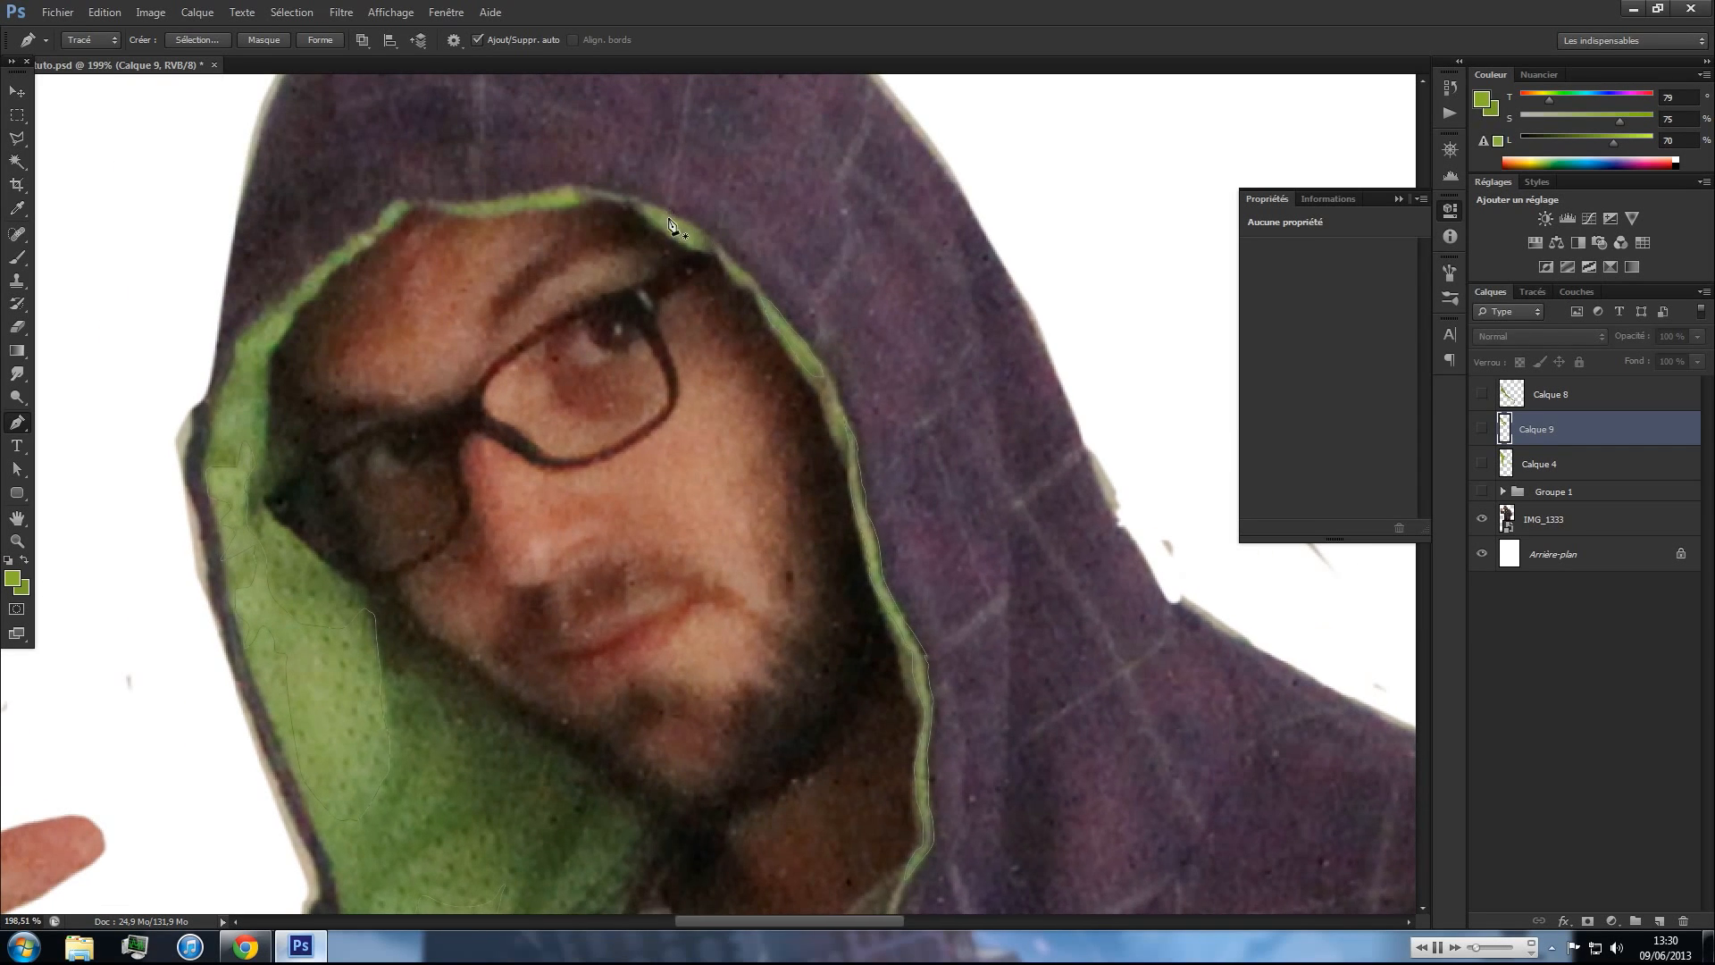
pyautogui.click(642, 202)
pyautogui.click(656, 221)
pyautogui.click(669, 230)
pyautogui.click(682, 237)
pyautogui.click(690, 227)
pyautogui.click(678, 216)
pyautogui.click(664, 207)
pyautogui.moveTo(653, 205); pyautogui.dragTo(646, 201)
pyautogui.click(642, 202)
# - Trace a small closed highlight on the hood edging at the middle of the forehead
pyautogui.click(558, 189)
pyautogui.click(564, 185)
pyautogui.click(574, 193)
pyautogui.click(574, 199)
pyautogui.click(561, 202)
pyautogui.click(551, 204)
pyautogui.click(541, 191)
pyautogui.click(558, 189)
# - Trace a narrow highlight along the curved hood edging above the forehead, on the wide lining's side, and close it
pyautogui.click(240, 359)
pyautogui.click(314, 280)
pyautogui.click(323, 262)
pyautogui.click(333, 254)
pyautogui.click(341, 247)
pyautogui.click(354, 239)
pyautogui.click(362, 232)
pyautogui.click(382, 214)
pyautogui.click(396, 206)
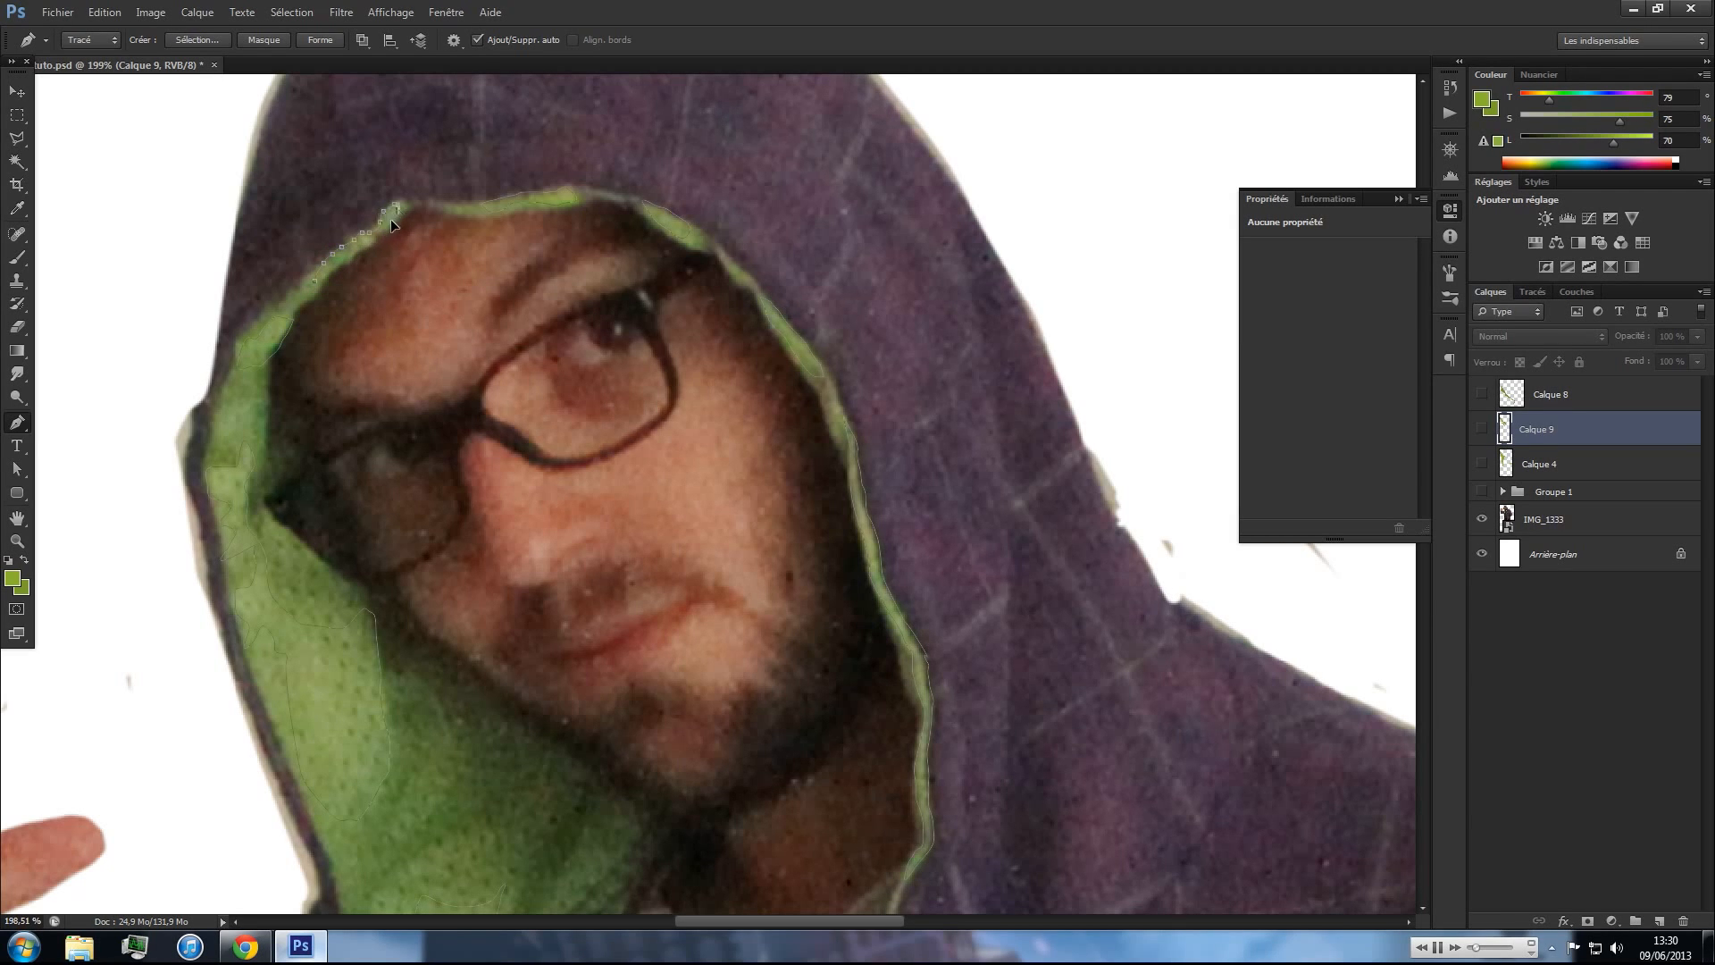
pyautogui.click(317, 282)
# - Trace two loose highlight shapes over opposite ends of the green chest logo
pyautogui.press('space')
pyautogui.moveTo(804, 630); pyautogui.dragTo(714, 170)
pyautogui.moveTo(929, 822); pyautogui.dragTo(776, 462)
pyautogui.moveTo(840, 649); pyautogui.dragTo(777, 497)
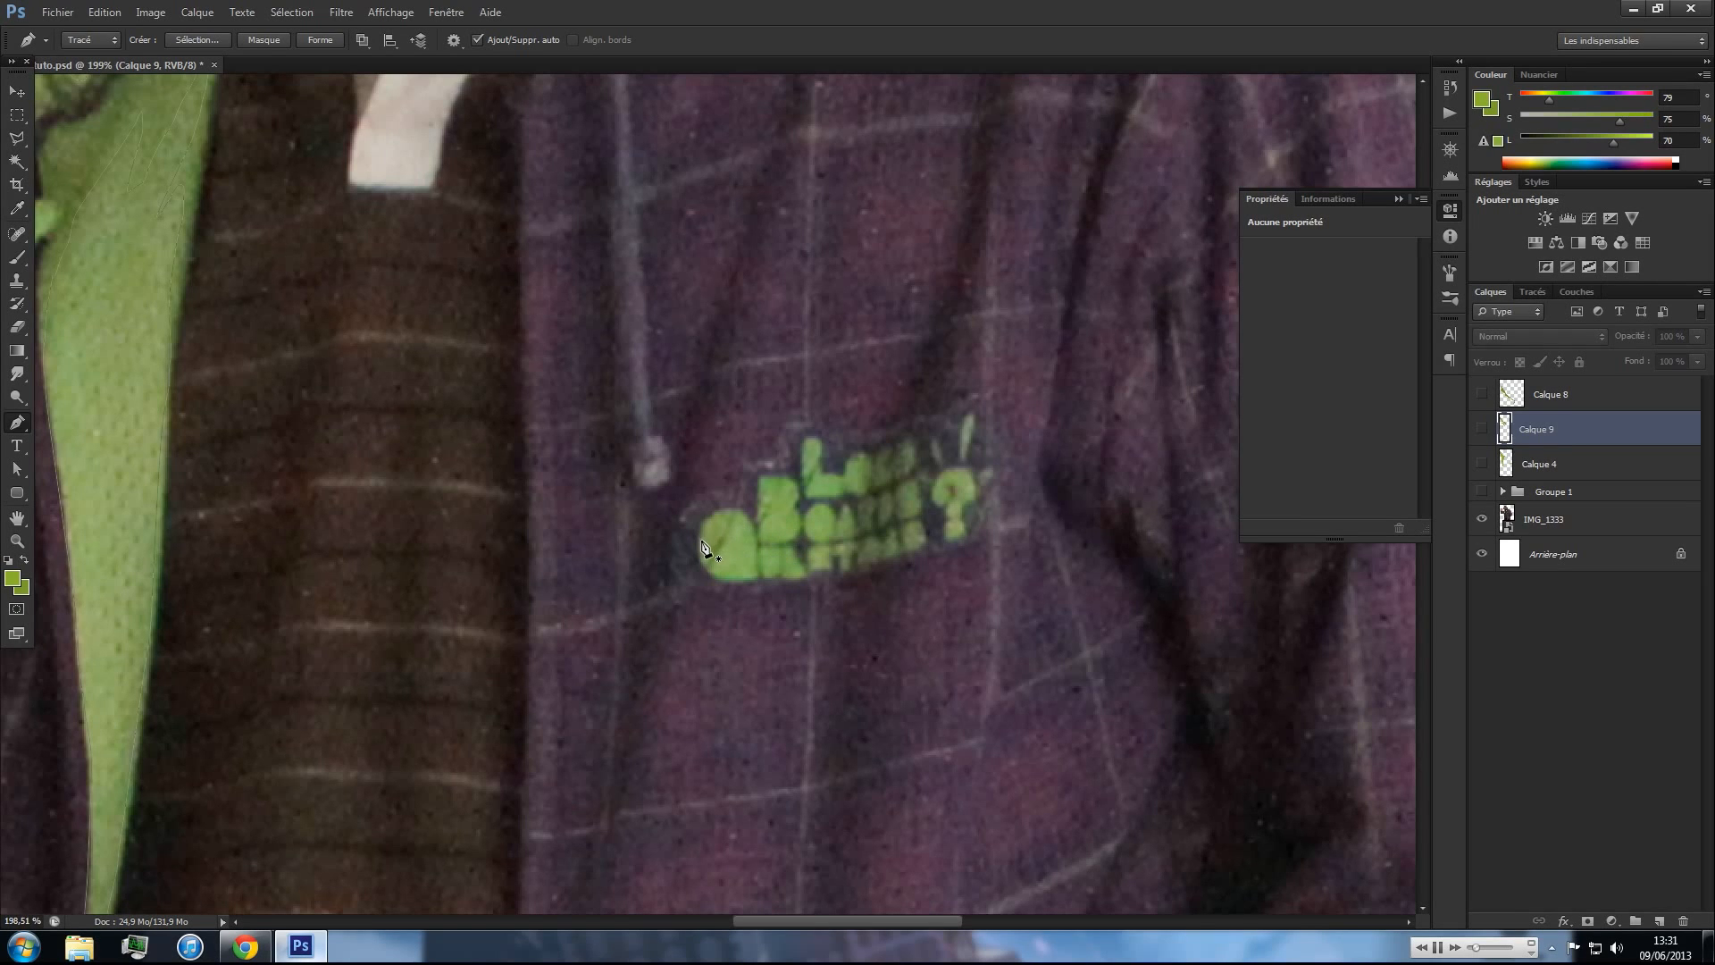
pyautogui.click(719, 507)
pyautogui.click(730, 506)
pyautogui.click(738, 510)
pyautogui.click(749, 522)
pyautogui.click(794, 456)
pyautogui.click(804, 436)
pyautogui.click(701, 540)
pyautogui.click(974, 410)
pyautogui.click(953, 438)
pyautogui.click(975, 409)
# - Load the work path as a new anti-aliased selection with a 0 px feather radius
pyautogui.press('z')
pyautogui.keyDown('alt'); pyautogui.click(872, 451); pyautogui.keyUp('alt')
pyautogui.keyDown('alt'); pyautogui.click(872, 451); pyautogui.keyUp('alt')
pyautogui.keyDown('alt'); pyautogui.click(873, 451); pyautogui.keyUp('alt')
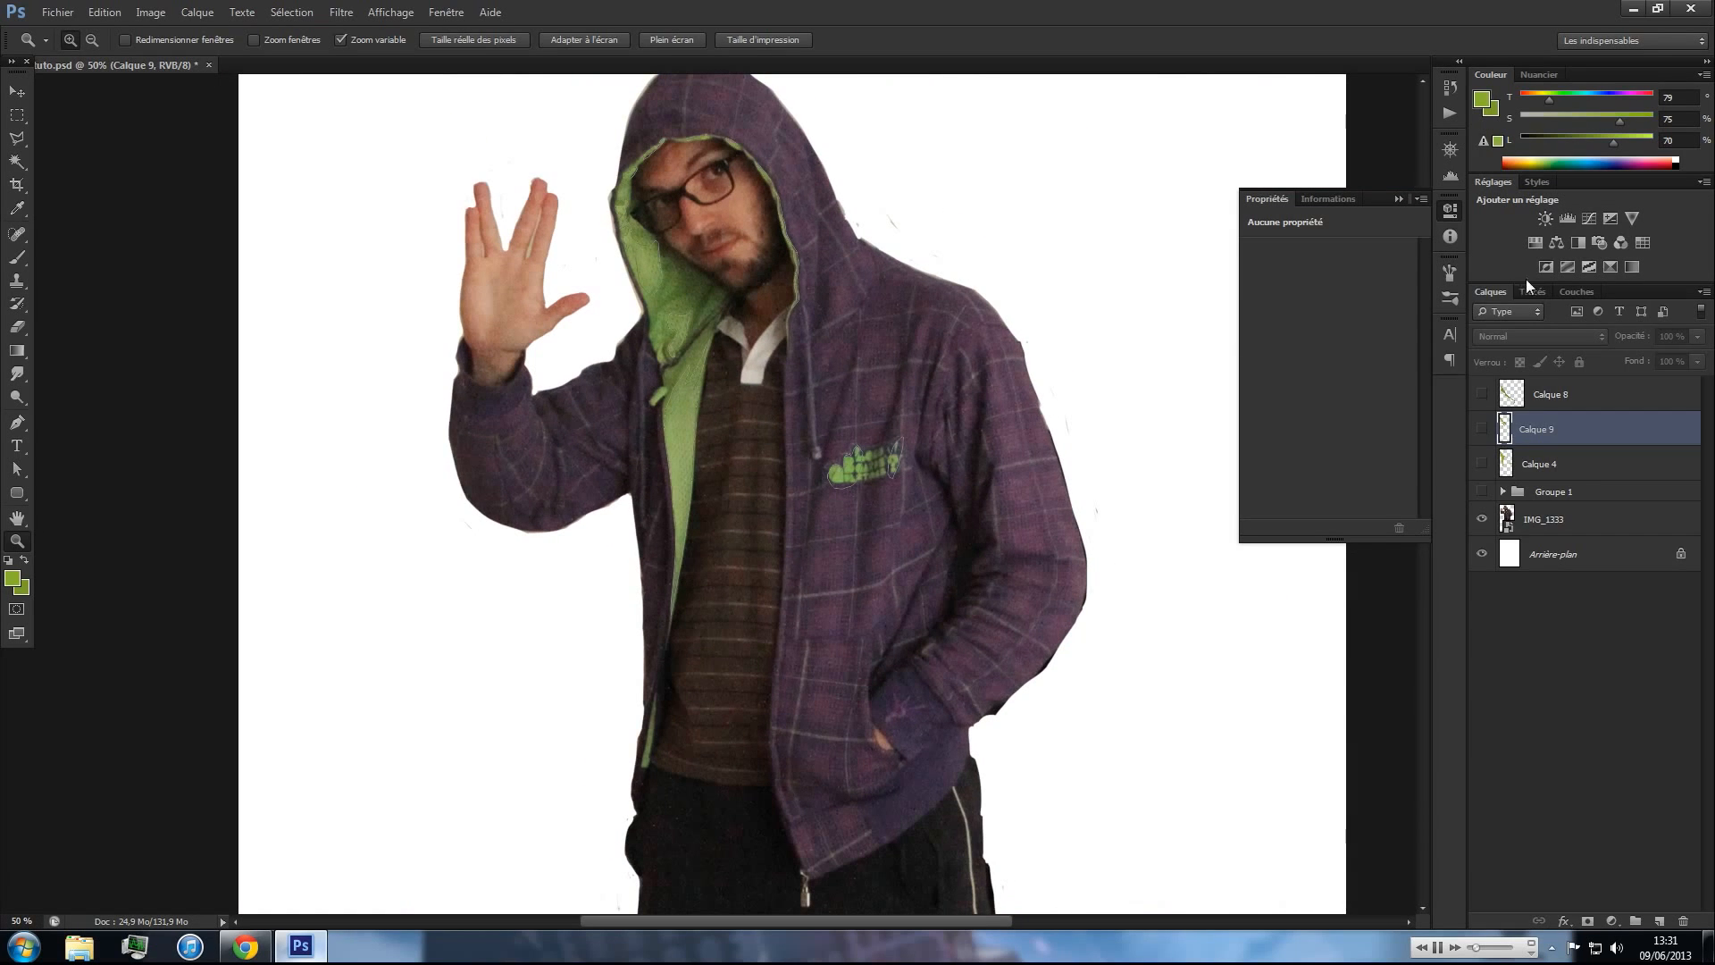
pyautogui.click(1533, 292)
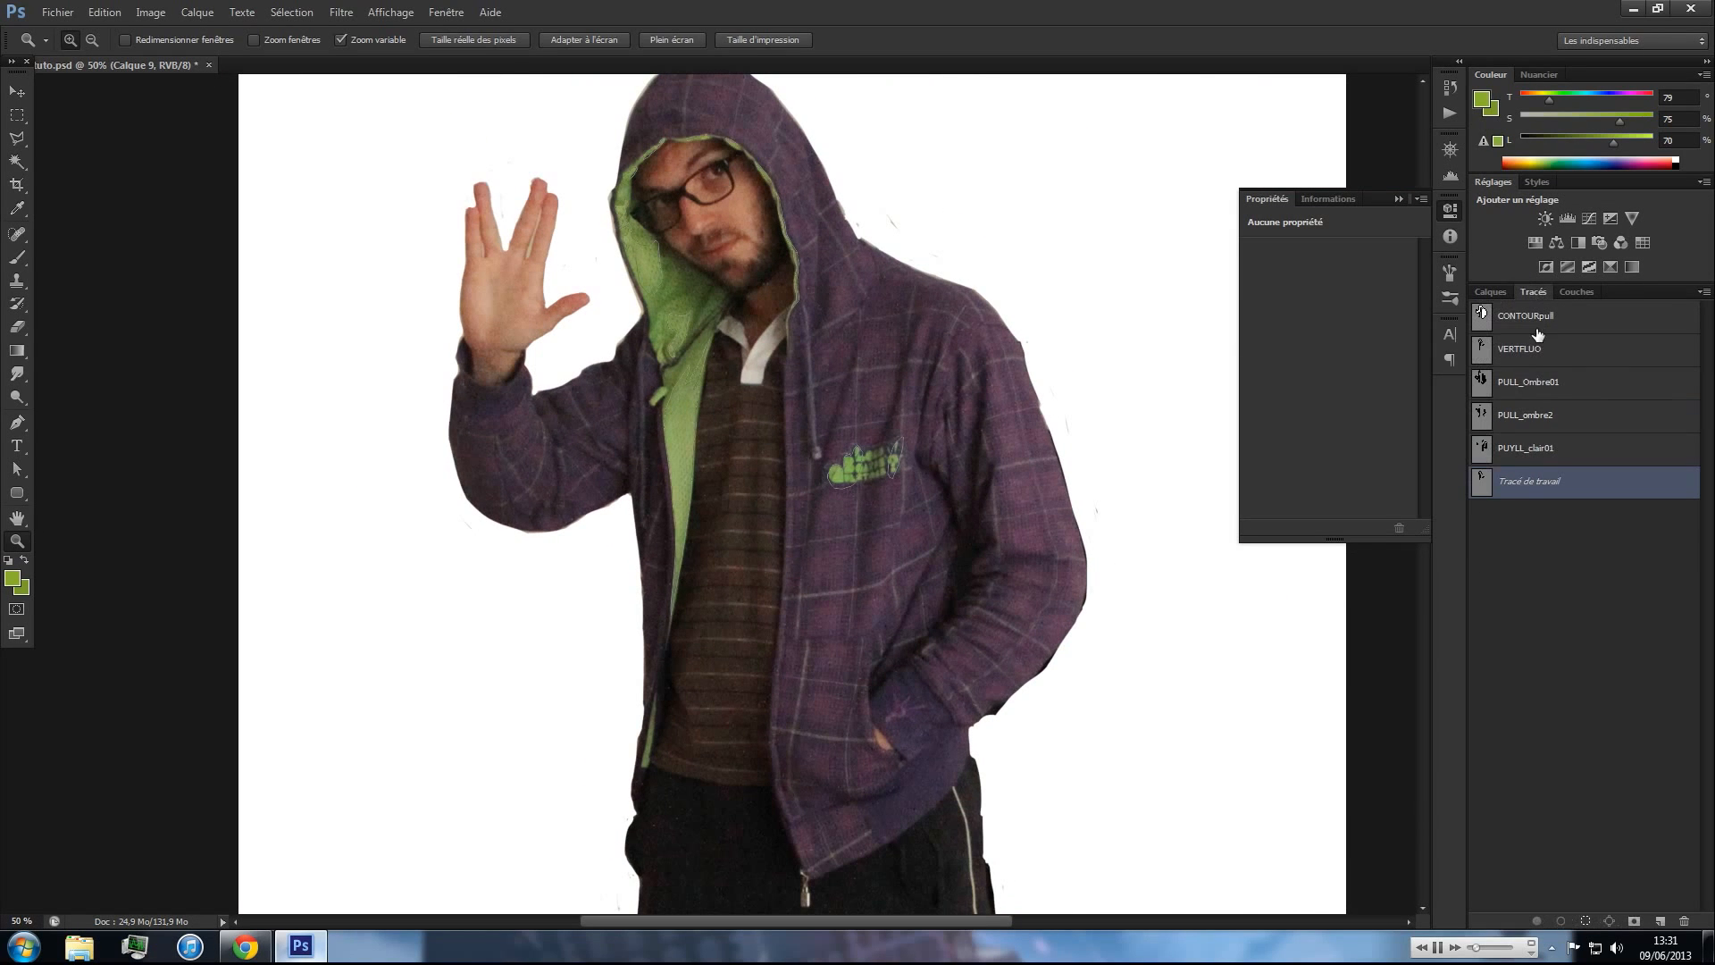
pyautogui.keyDown('ctrl'); pyautogui.click(1482, 486); pyautogui.keyUp('ctrl')
pyautogui.rightClick(1482, 487)
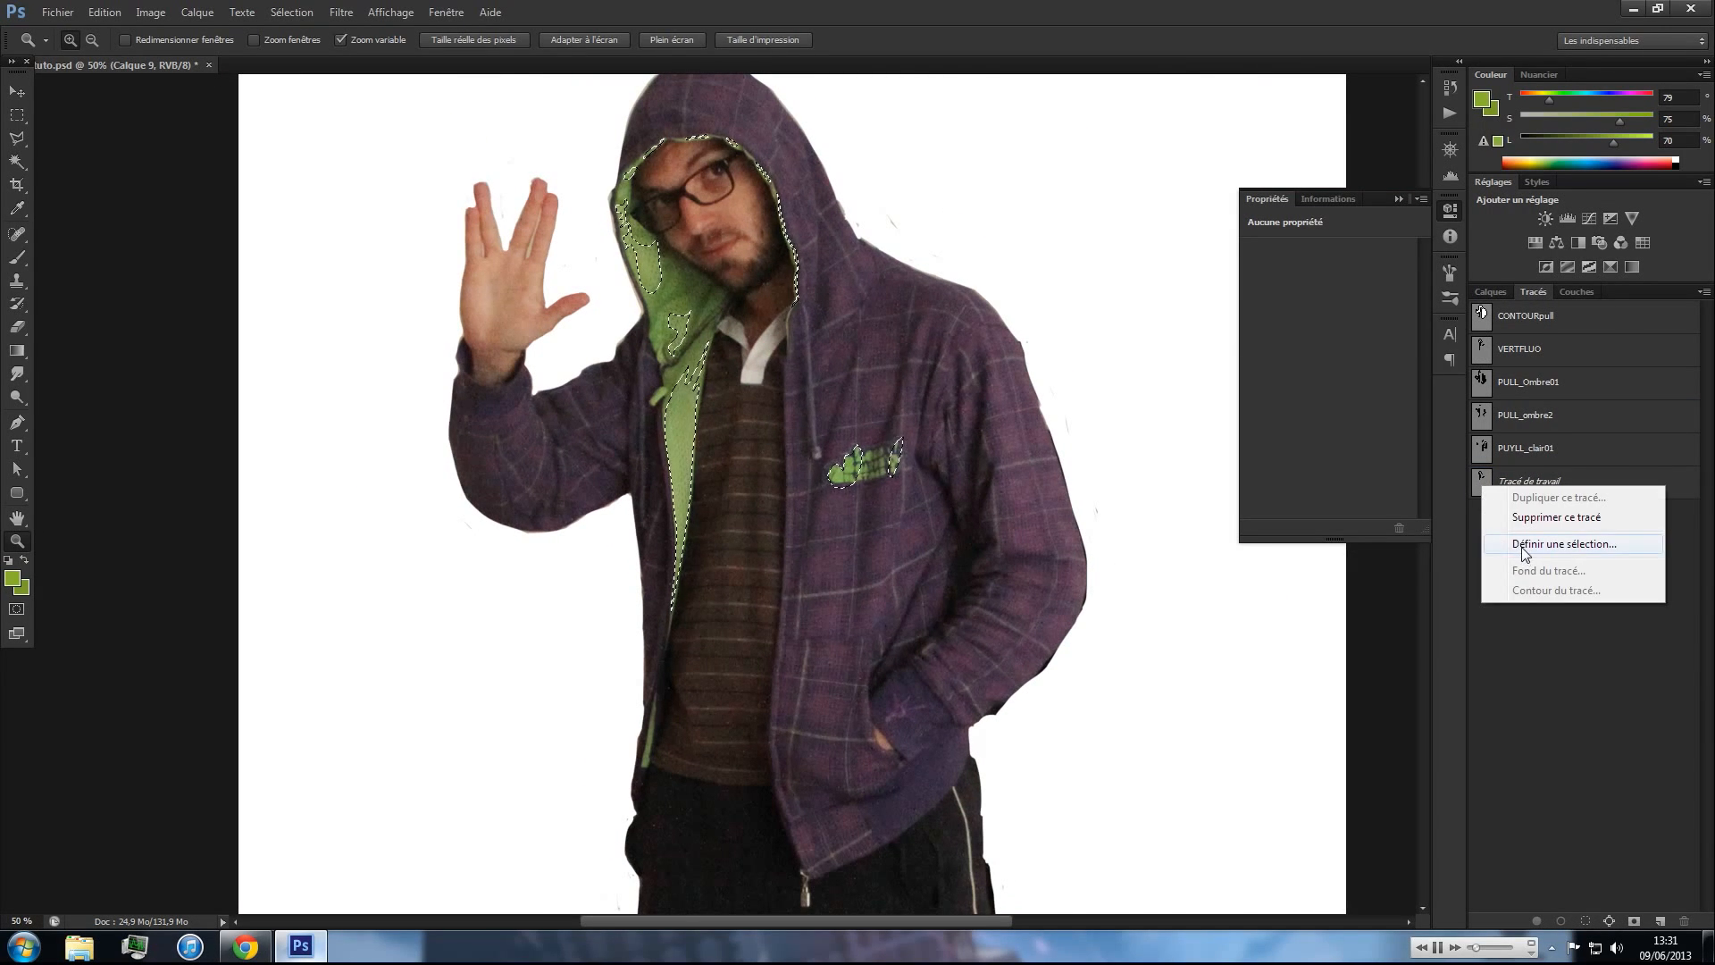
pyautogui.click(1522, 545)
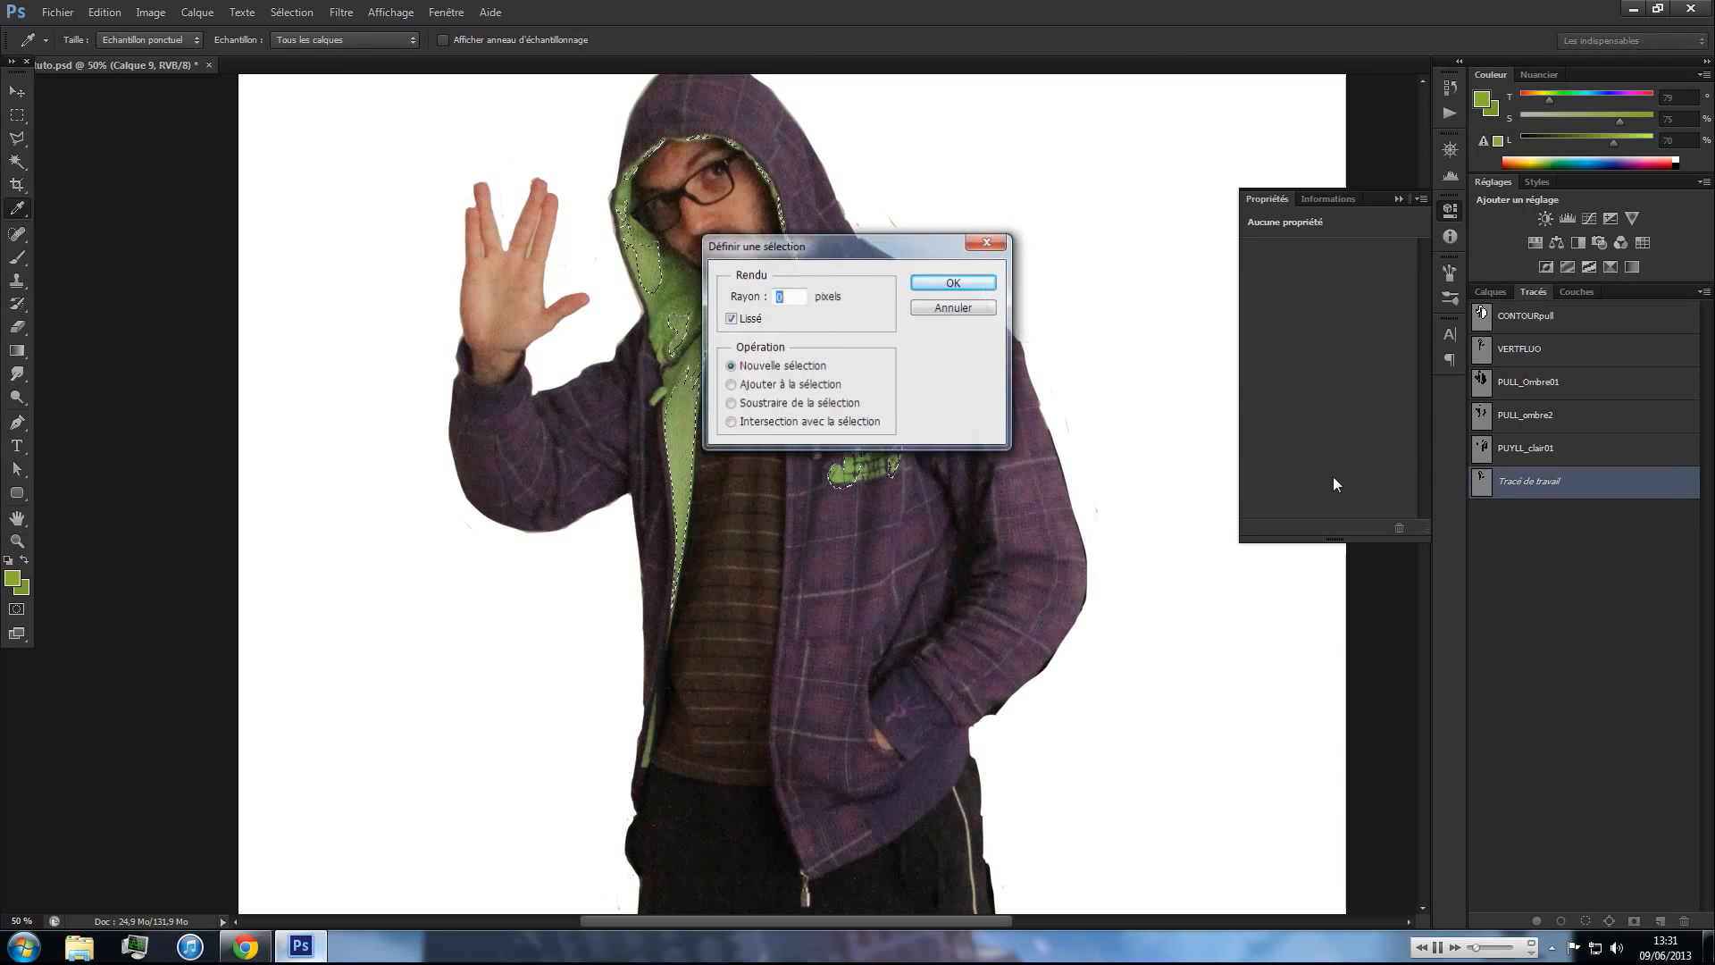
pyautogui.click(969, 293)
# - Add a new layer at the top of the layer stack and show the green lining layers again
pyautogui.press('z')
pyautogui.click(1490, 291)
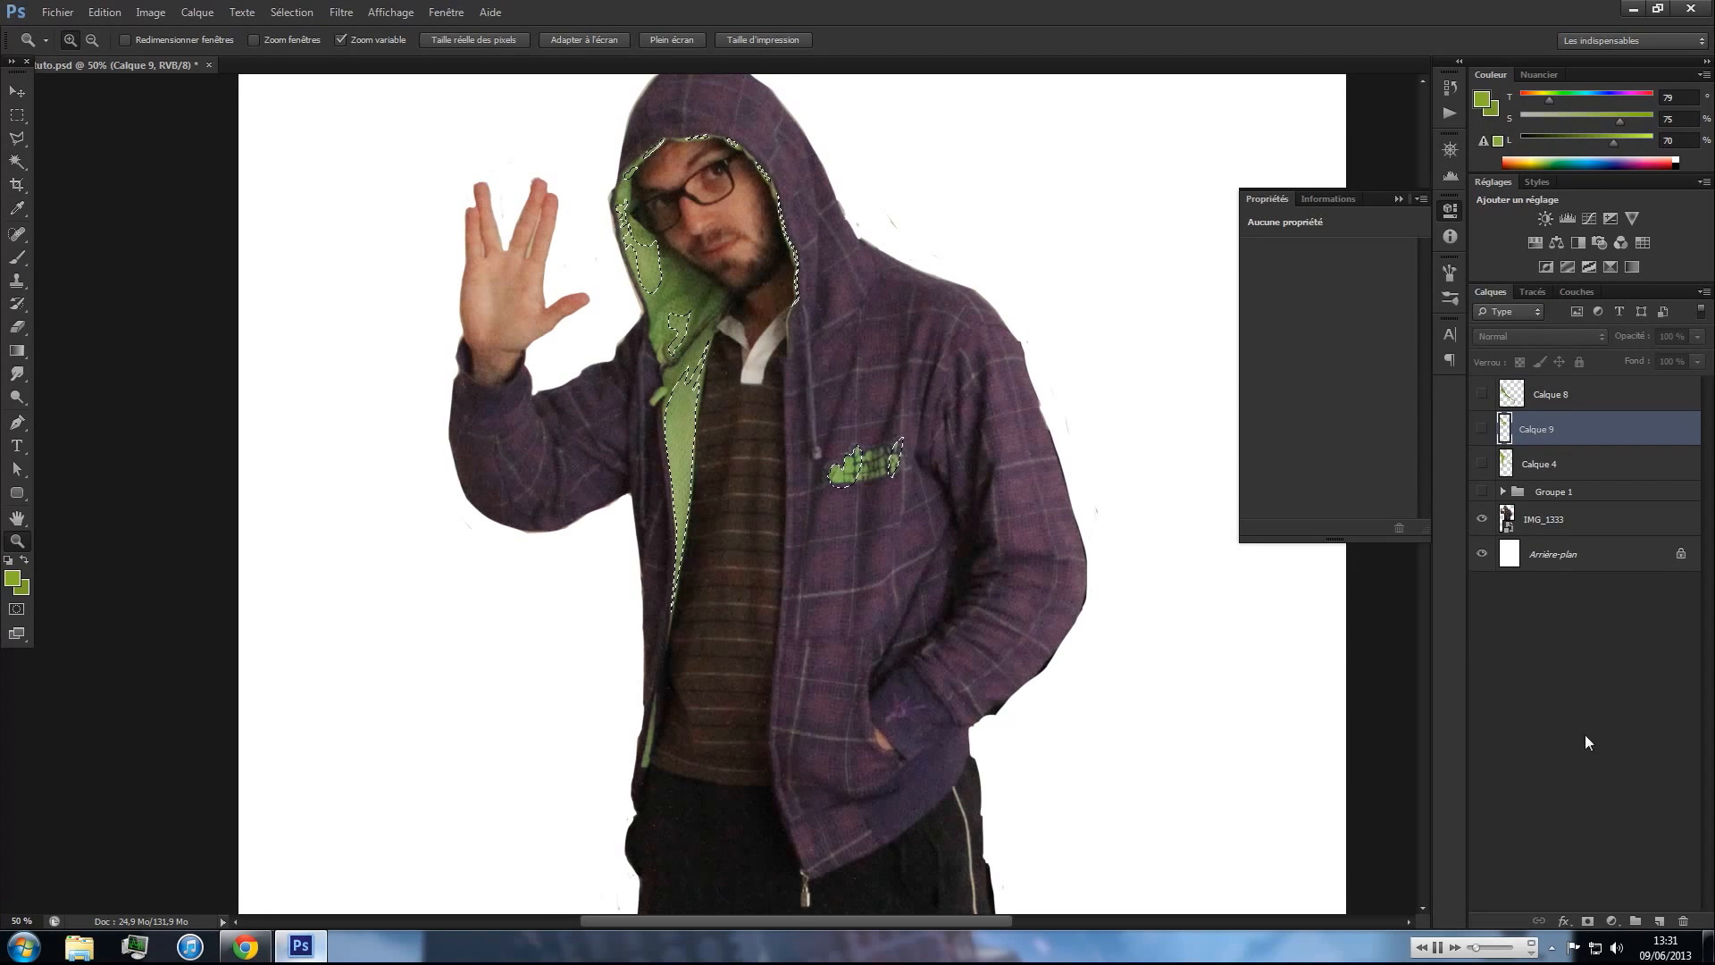
pyautogui.click(1658, 920)
pyautogui.moveTo(1573, 432); pyautogui.dragTo(1579, 391)
pyautogui.moveTo(1482, 431); pyautogui.dragTo(1474, 511)
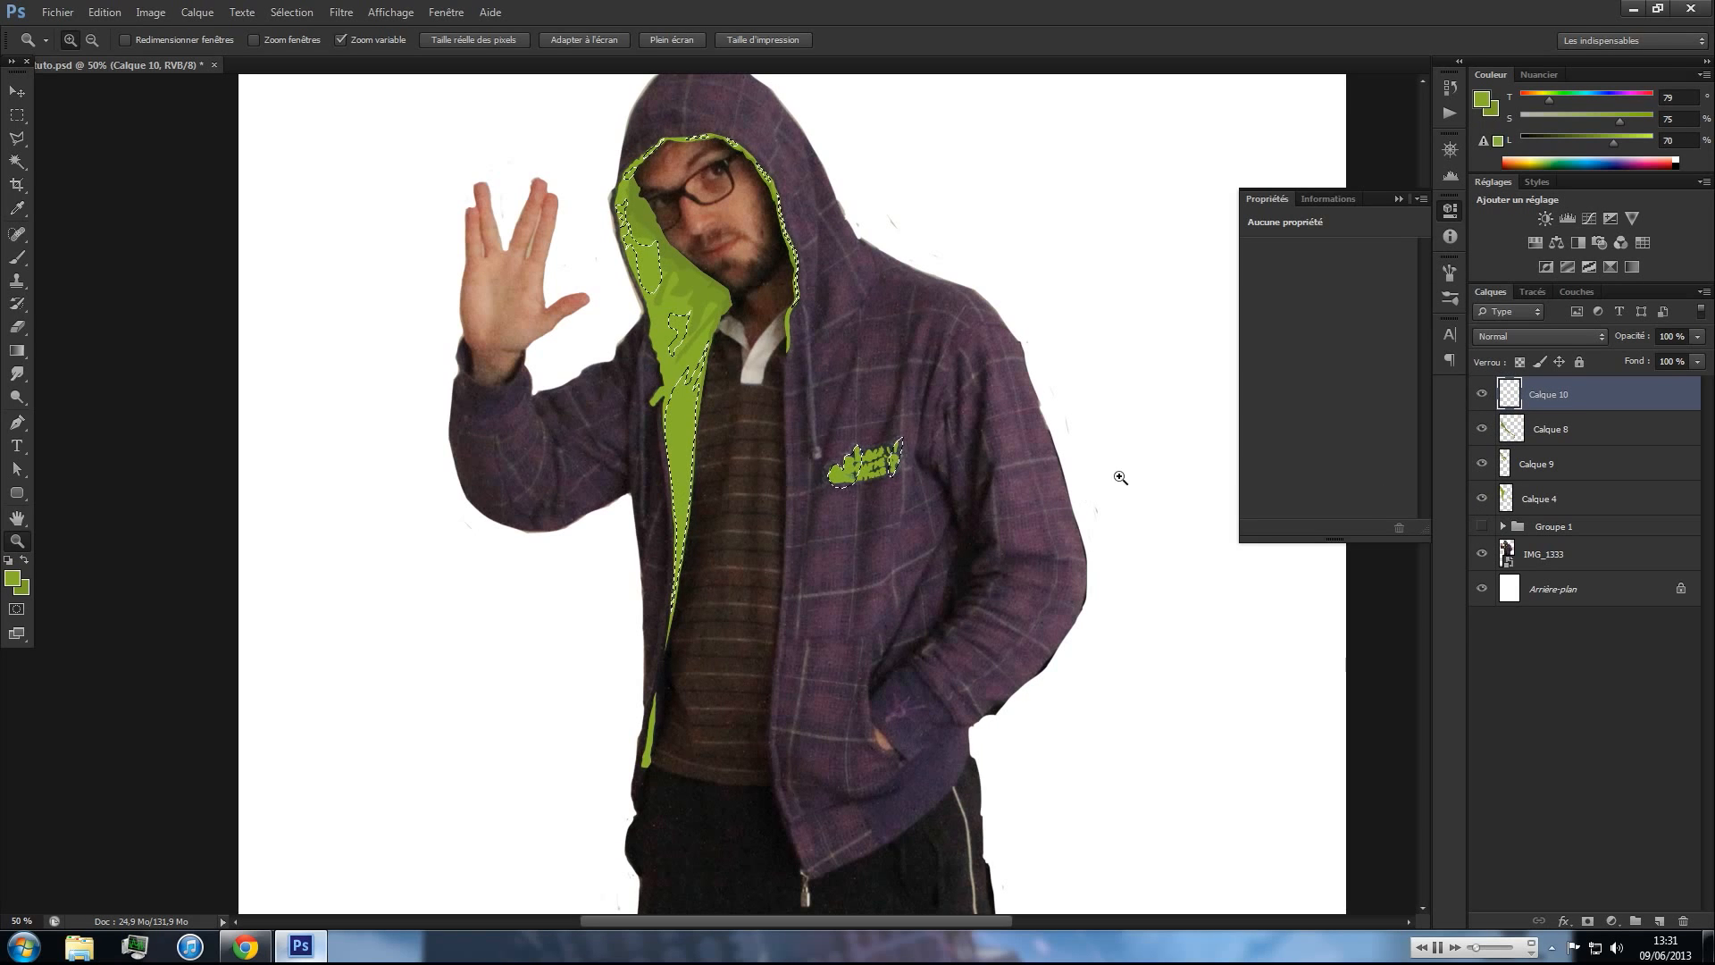
# - Fill the highlight selection on Calque 10 with the lining green lightened to saturation 65 and brightness 80
pyautogui.press('b')
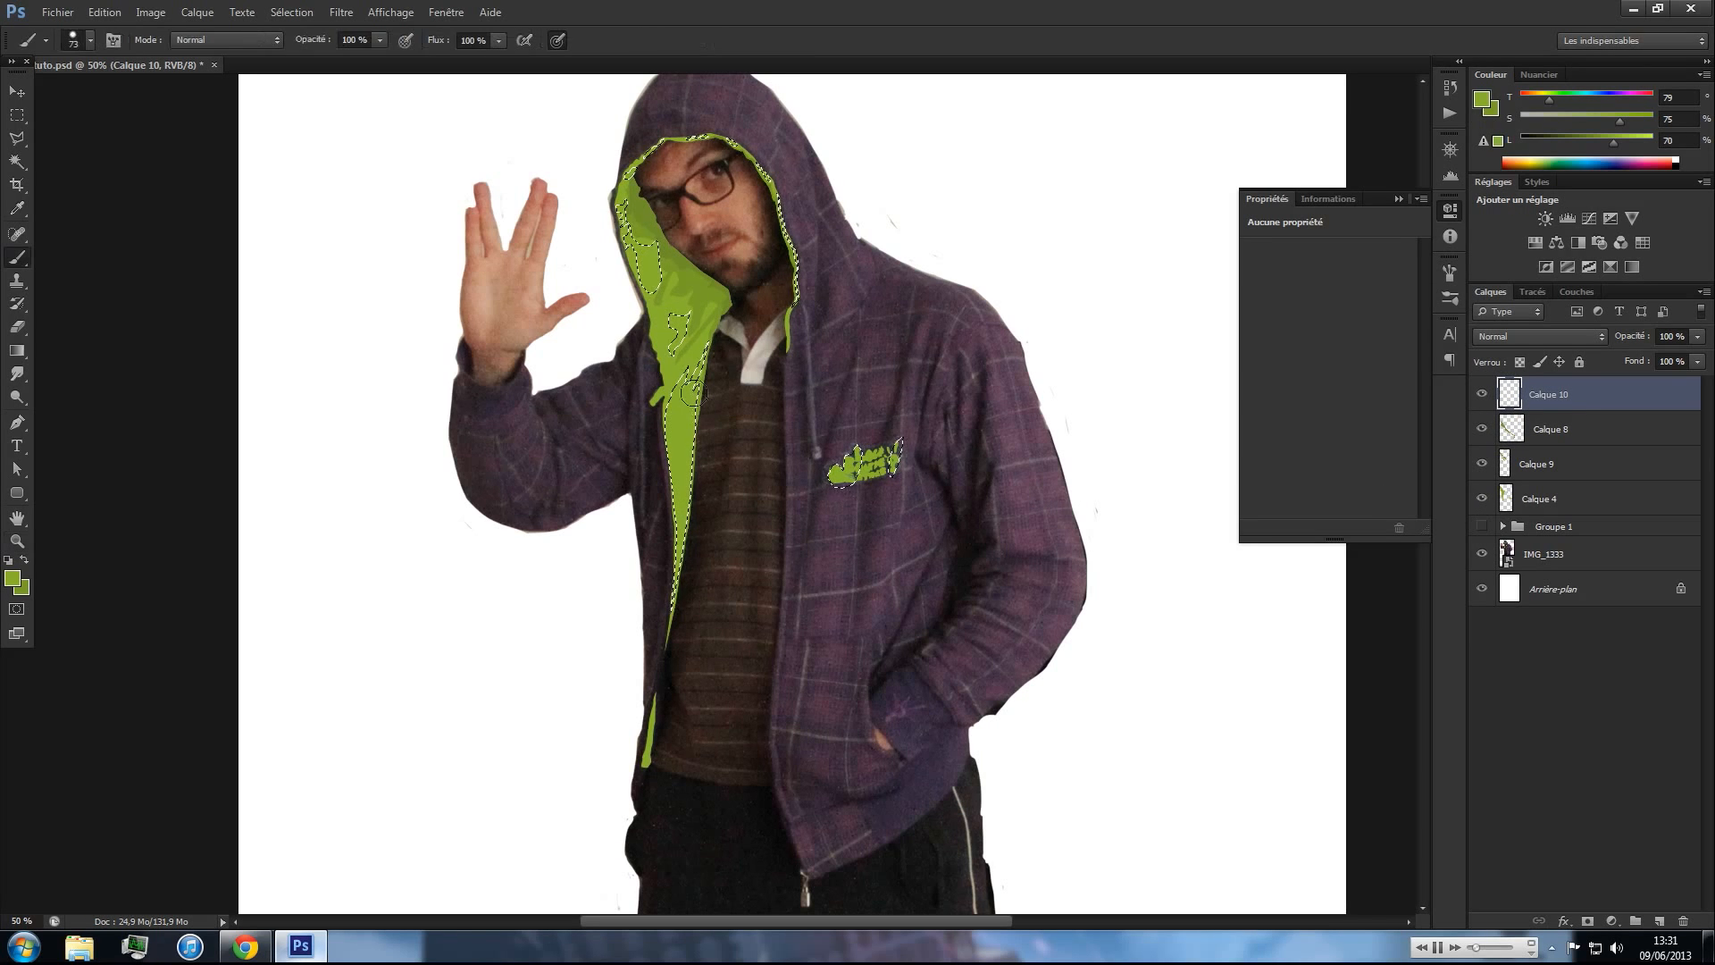
pyautogui.press('z')
pyautogui.click(677, 335)
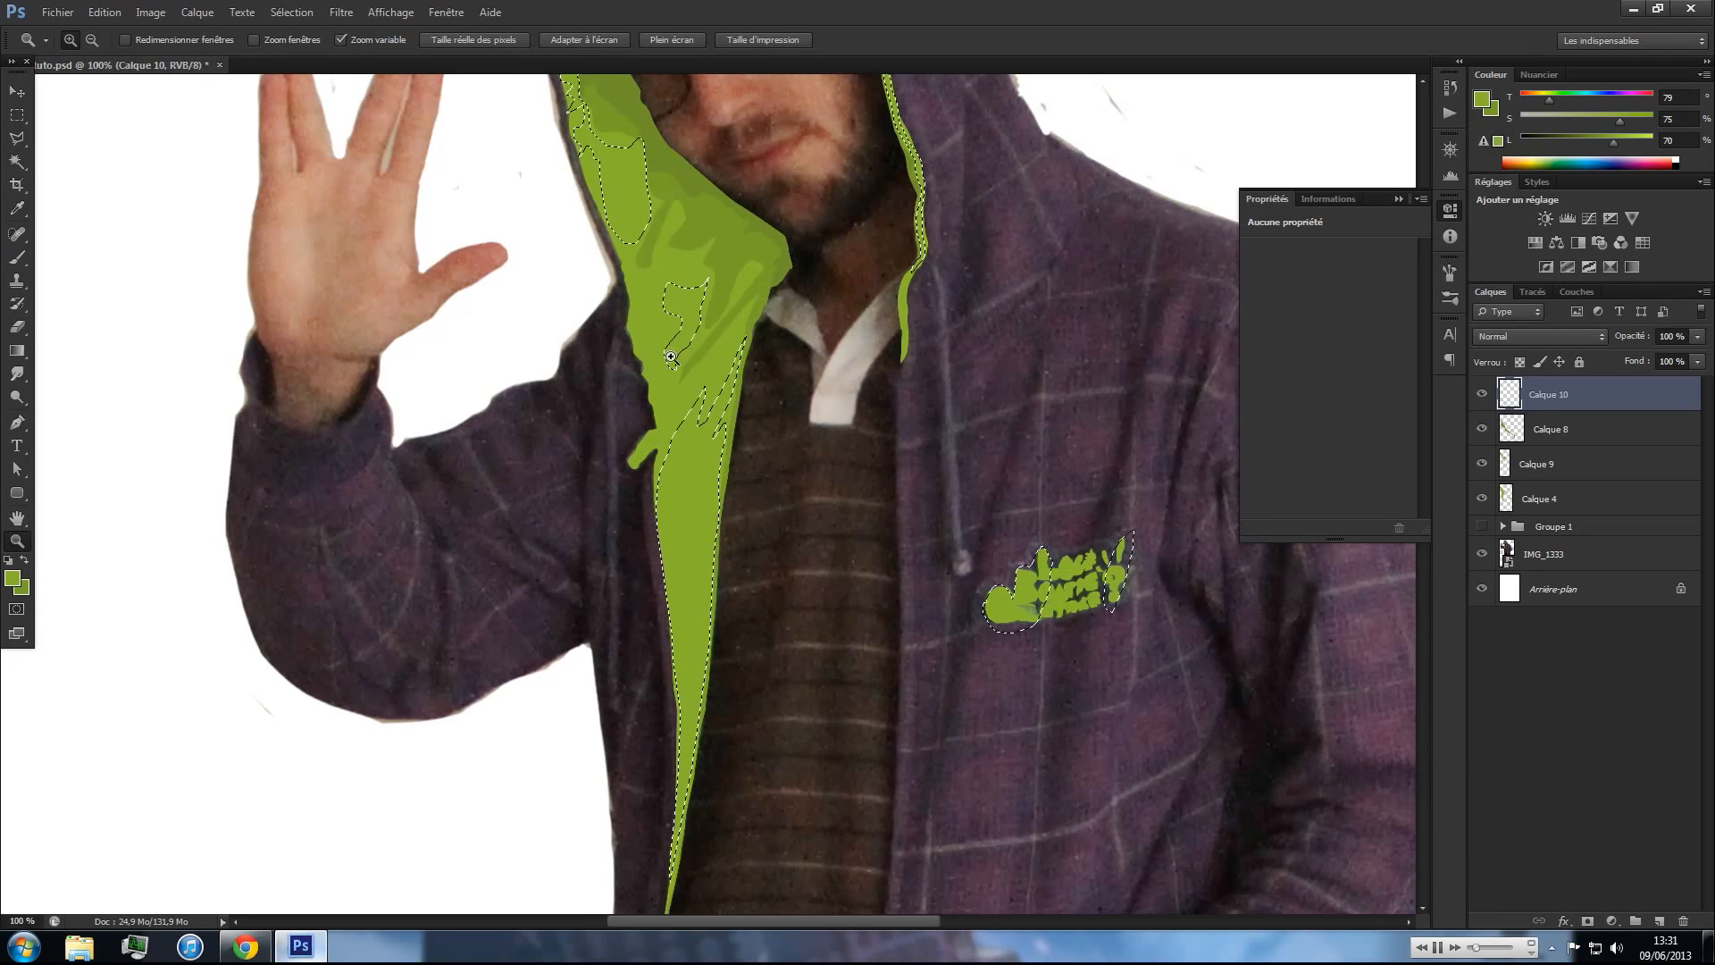
pyautogui.press('b')
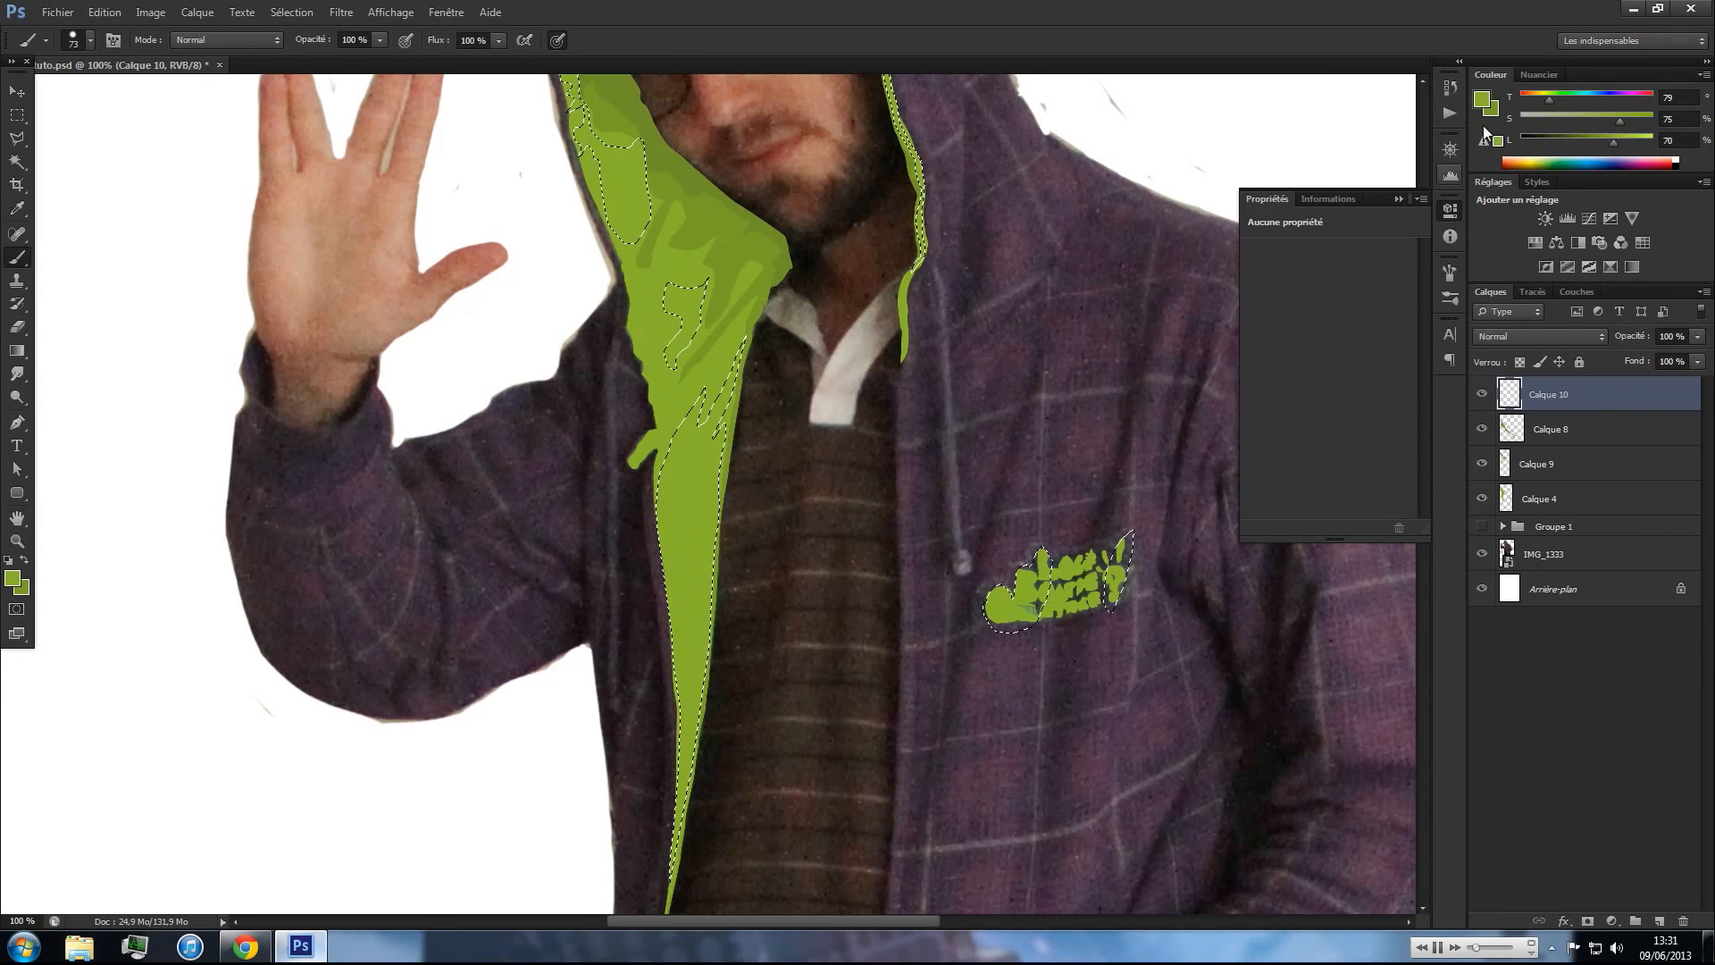
pyautogui.moveTo(1615, 141); pyautogui.dragTo(1622, 142)
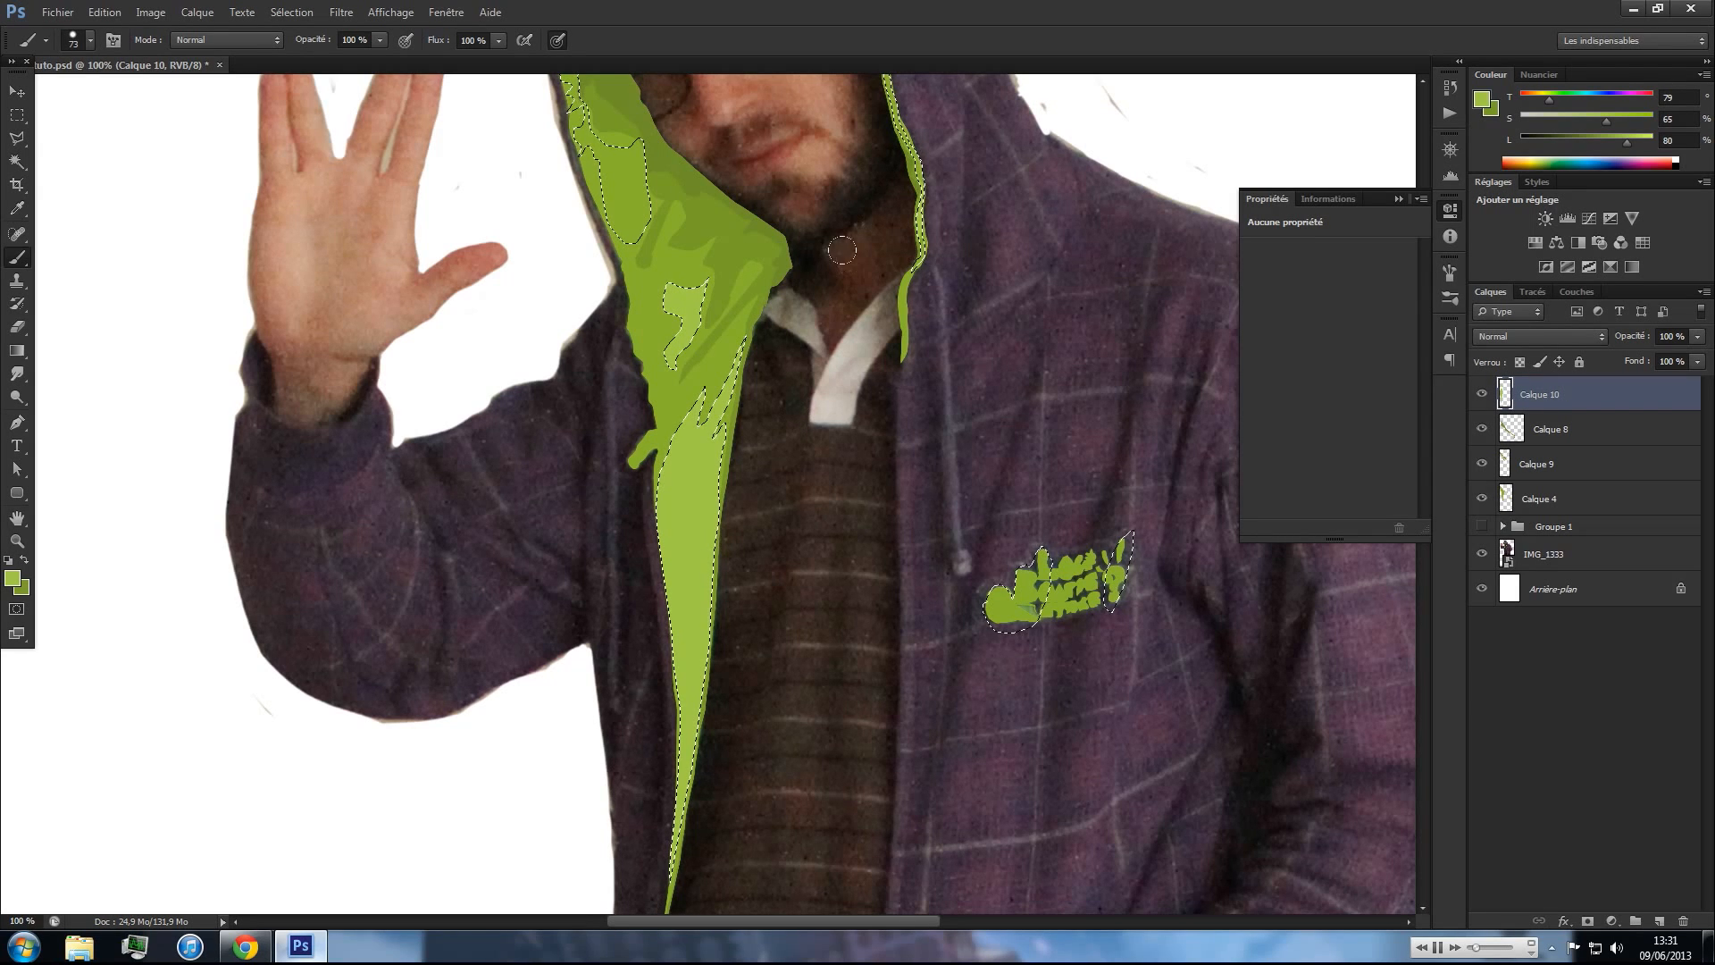
pyautogui.press('x')
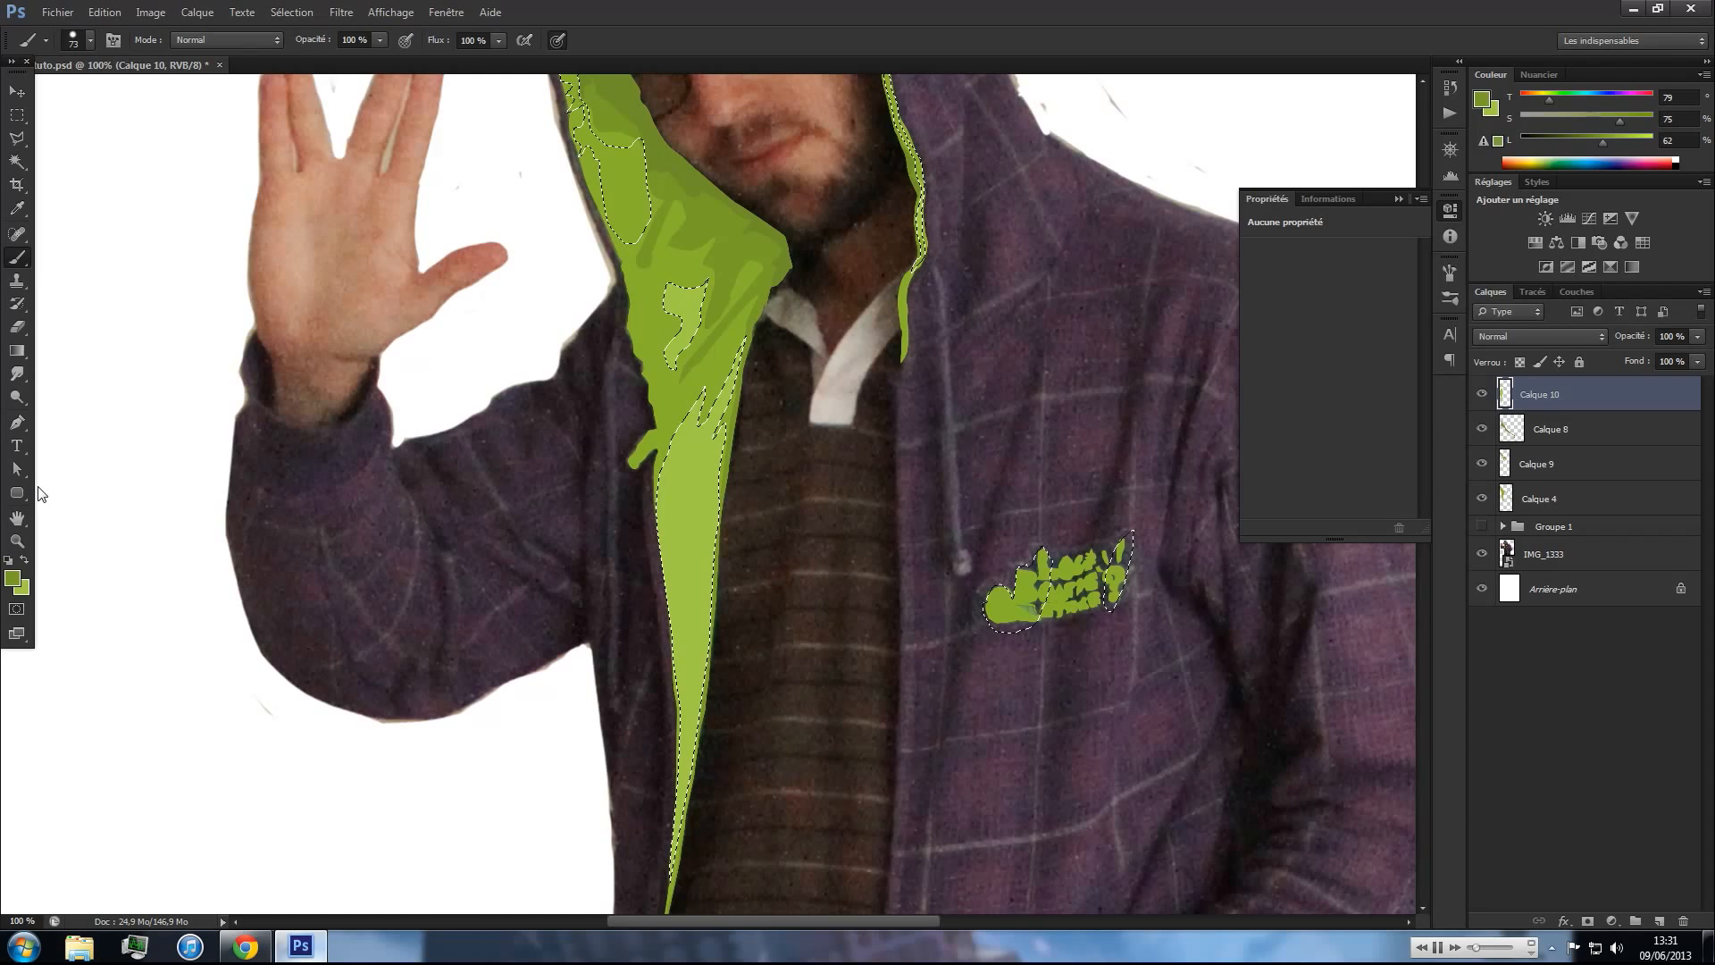
pyautogui.hotkey('ctrl', 'BackSpace')
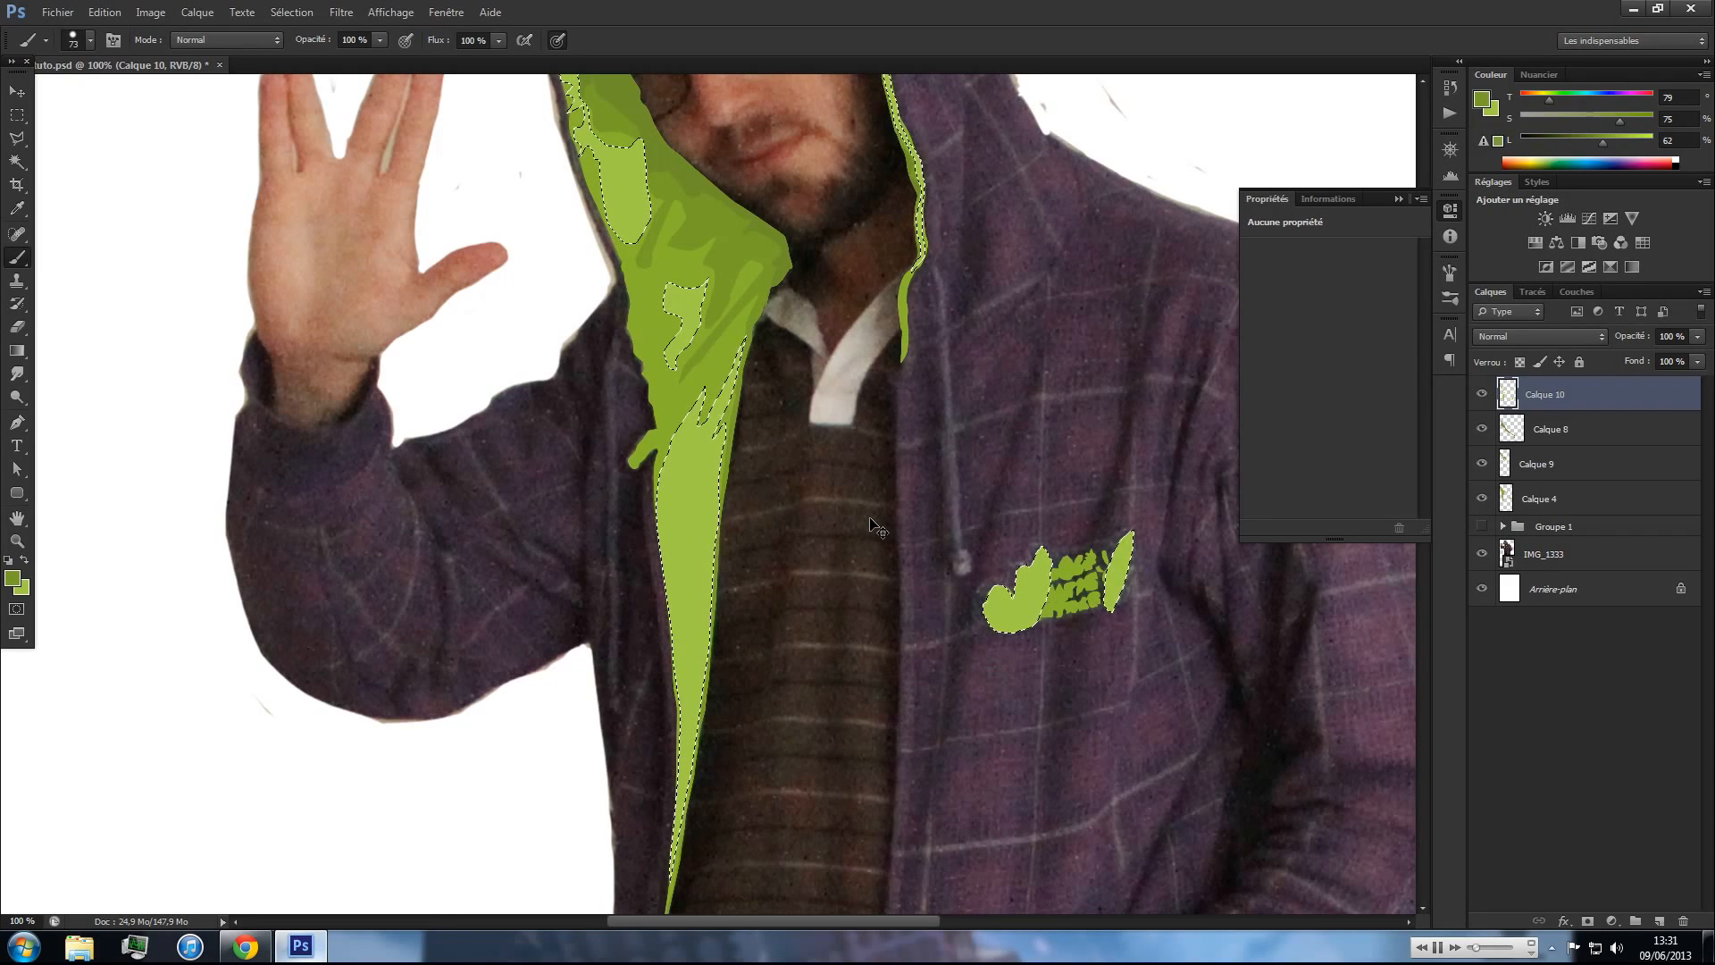
# - Delete the parts of the Calque 10 highlights that lie outside the Calque 4 outline, and deselect
pyautogui.hotkey('ctrl', 'd')
pyautogui.keyDown('ctrl'); pyautogui.click(1504, 503); pyautogui.keyUp('ctrl')
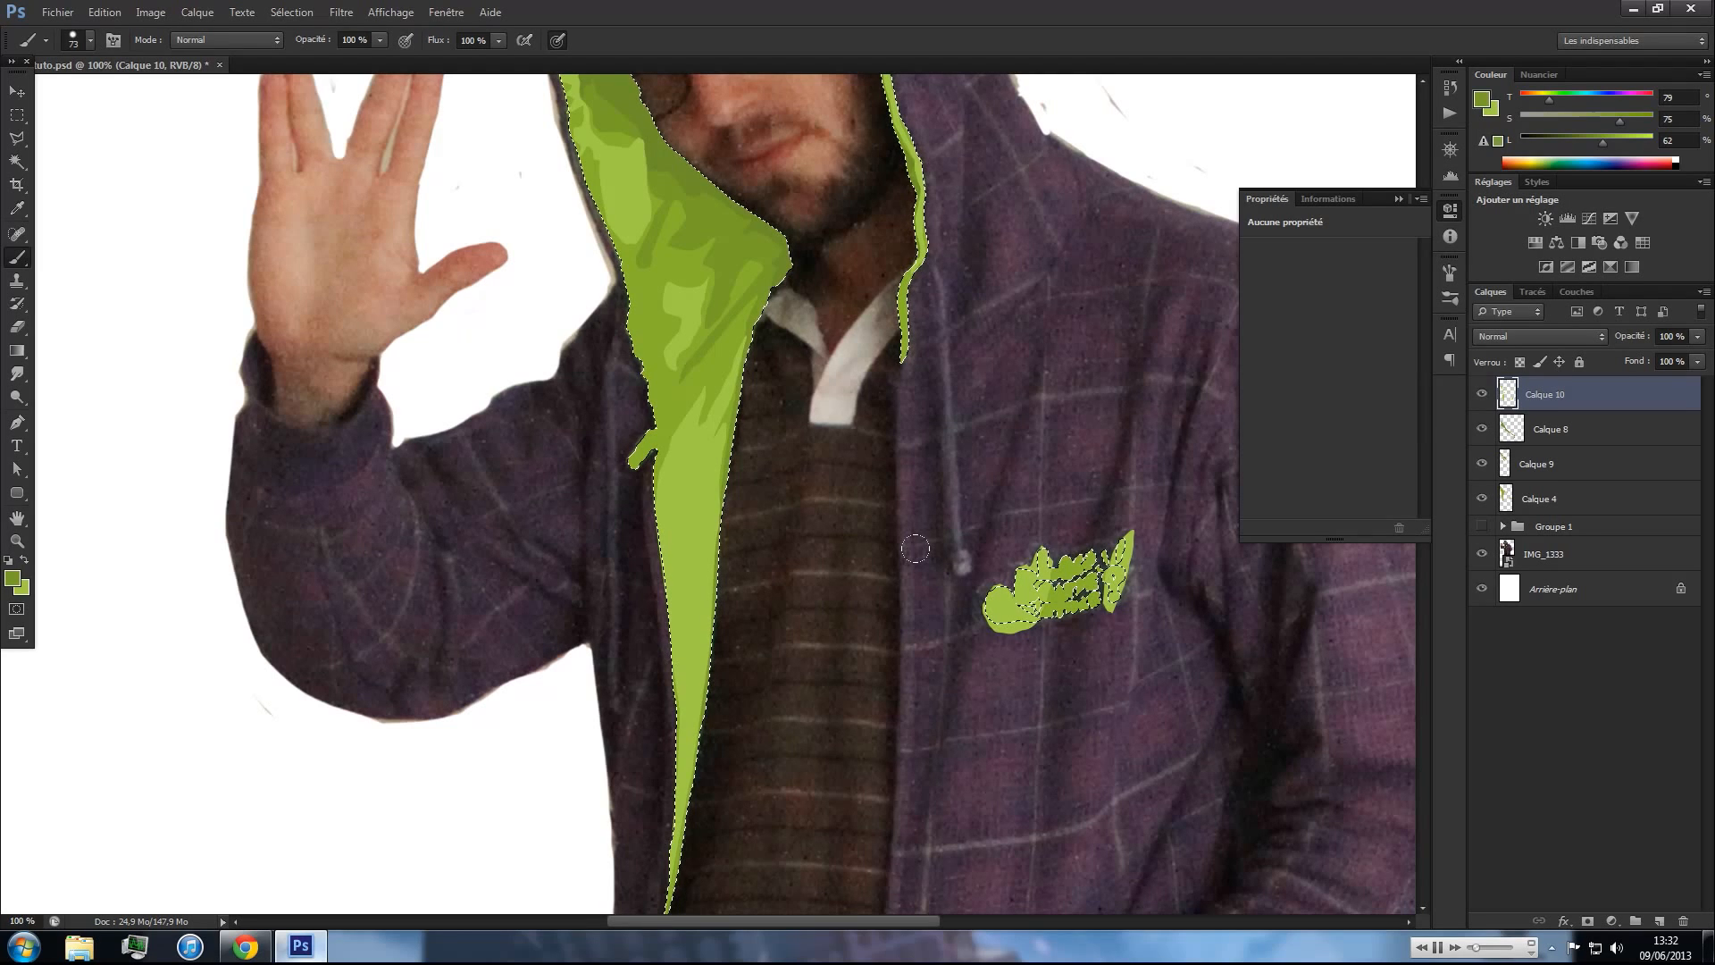
pyautogui.hotkey('ctrl', 'd')
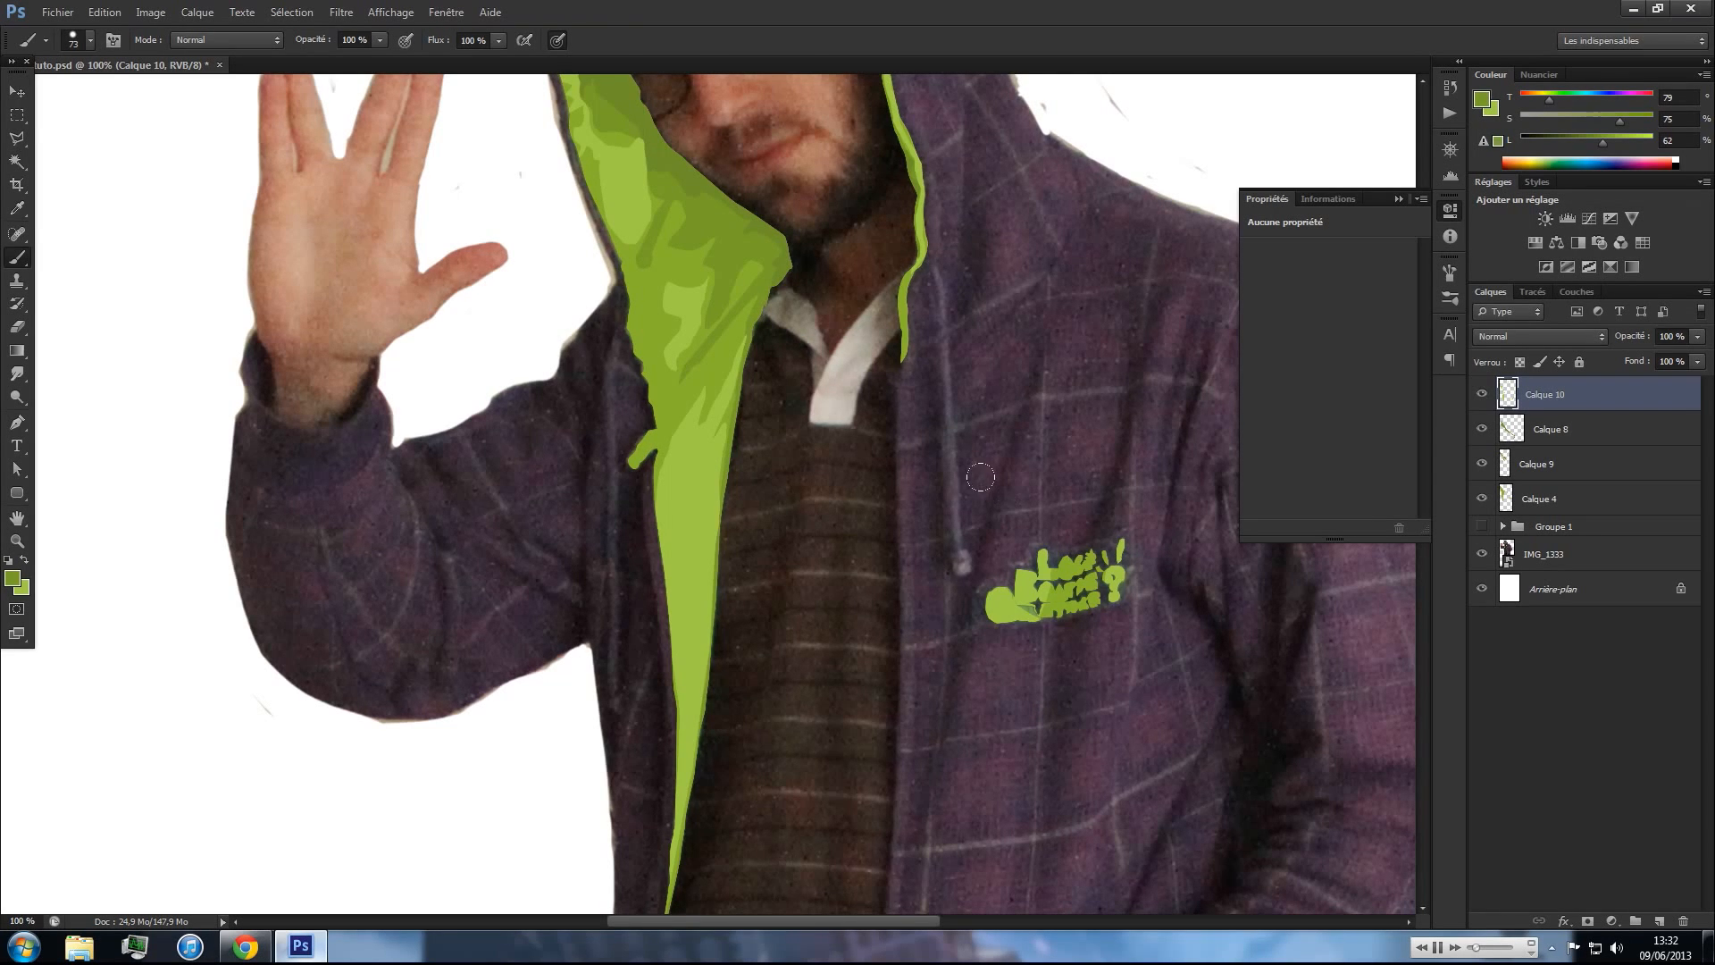
# - Show the purple hoodie layers of Groupe 1 together with the green lining
pyautogui.press('z')
pyautogui.keyDown('alt'); pyautogui.click(985, 471); pyautogui.keyUp('alt')
pyautogui.keyDown('alt'); pyautogui.click(984, 471); pyautogui.keyUp('alt')
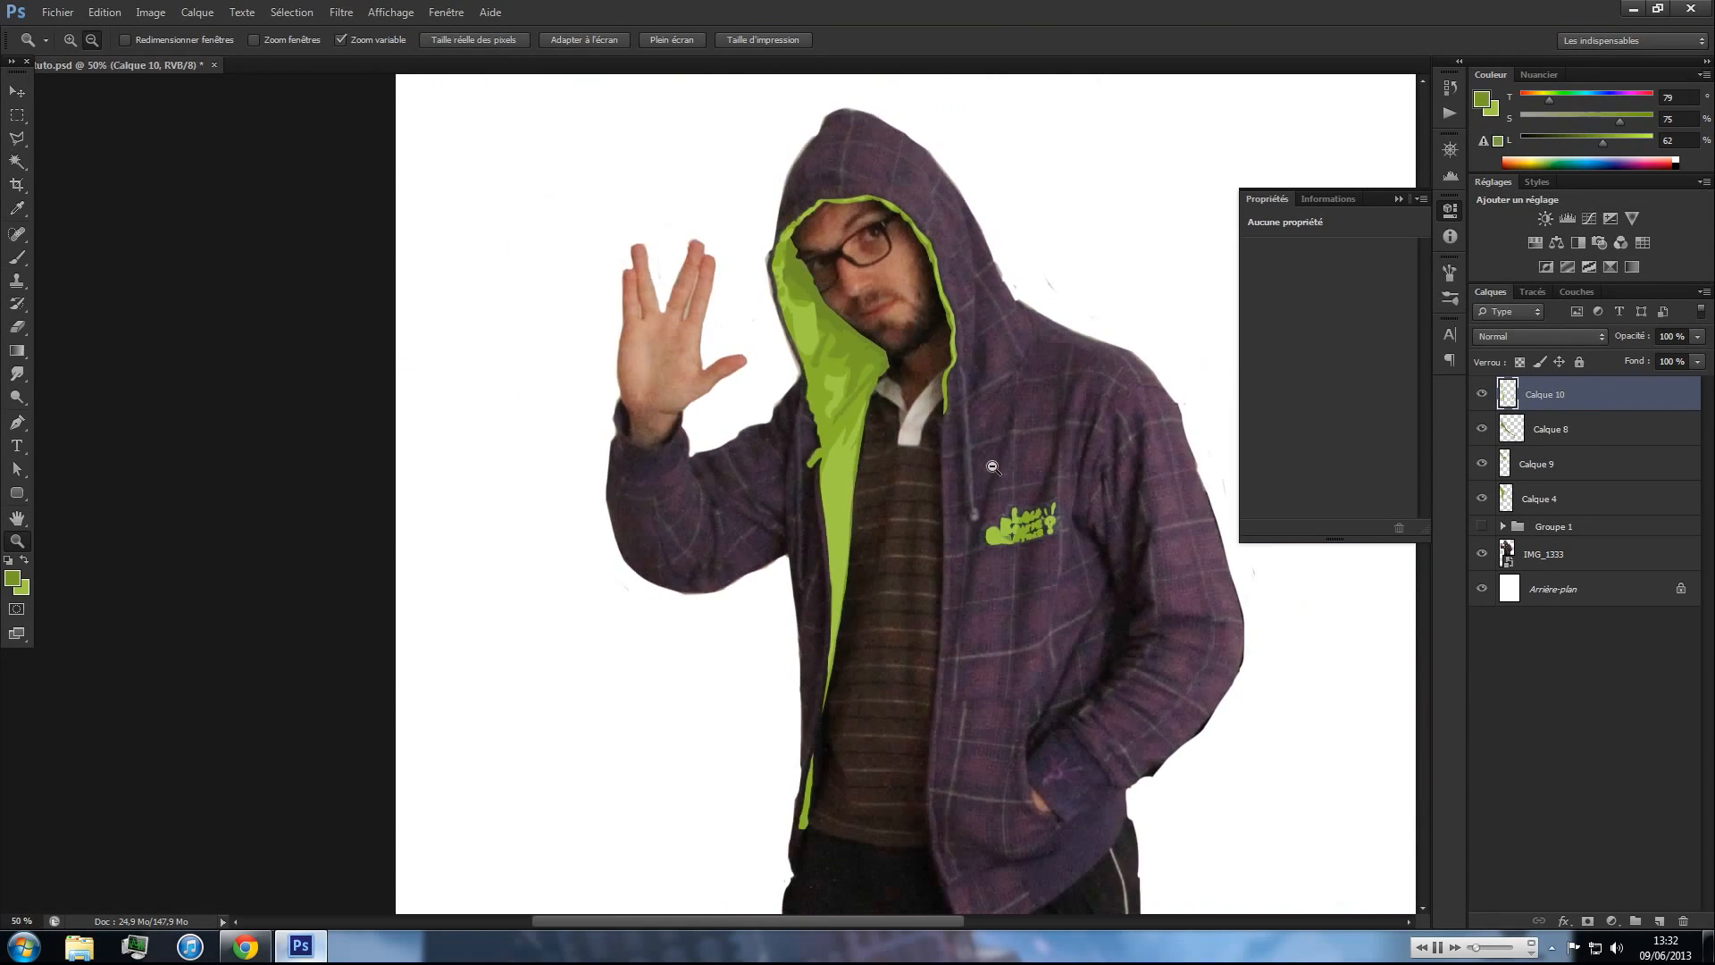
pyautogui.click(1480, 527)
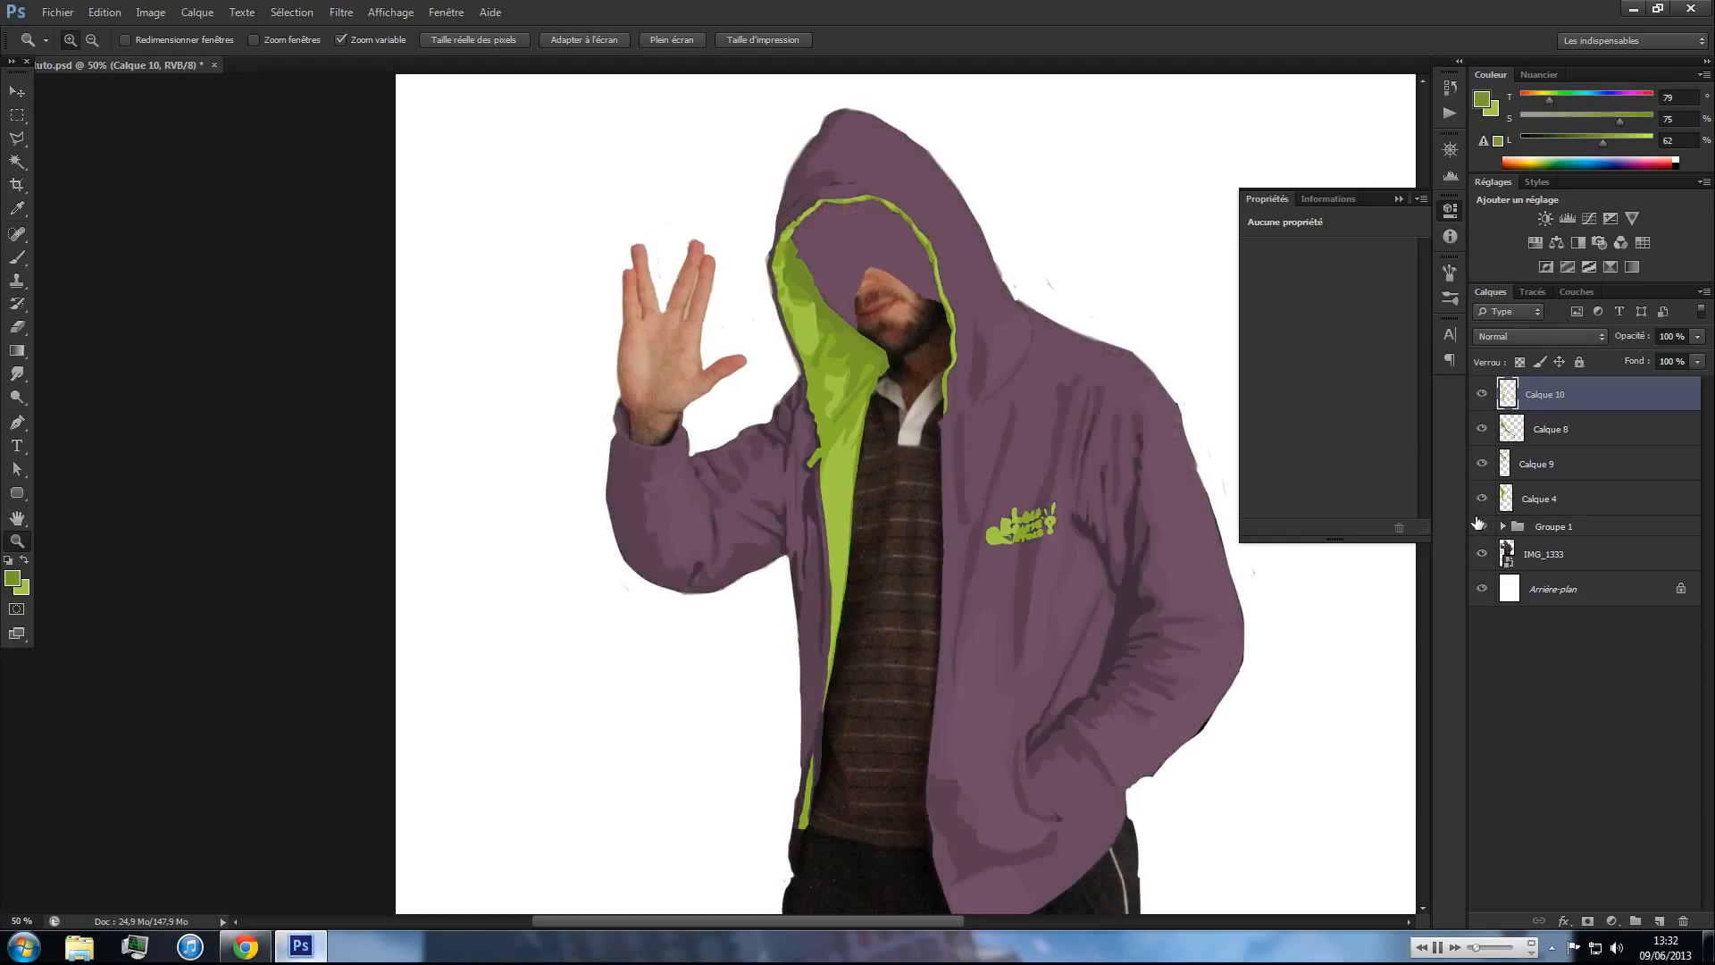
# - Group the four green layers, Calque 4 through Calque 10, into one layer group
pyautogui.press('v')
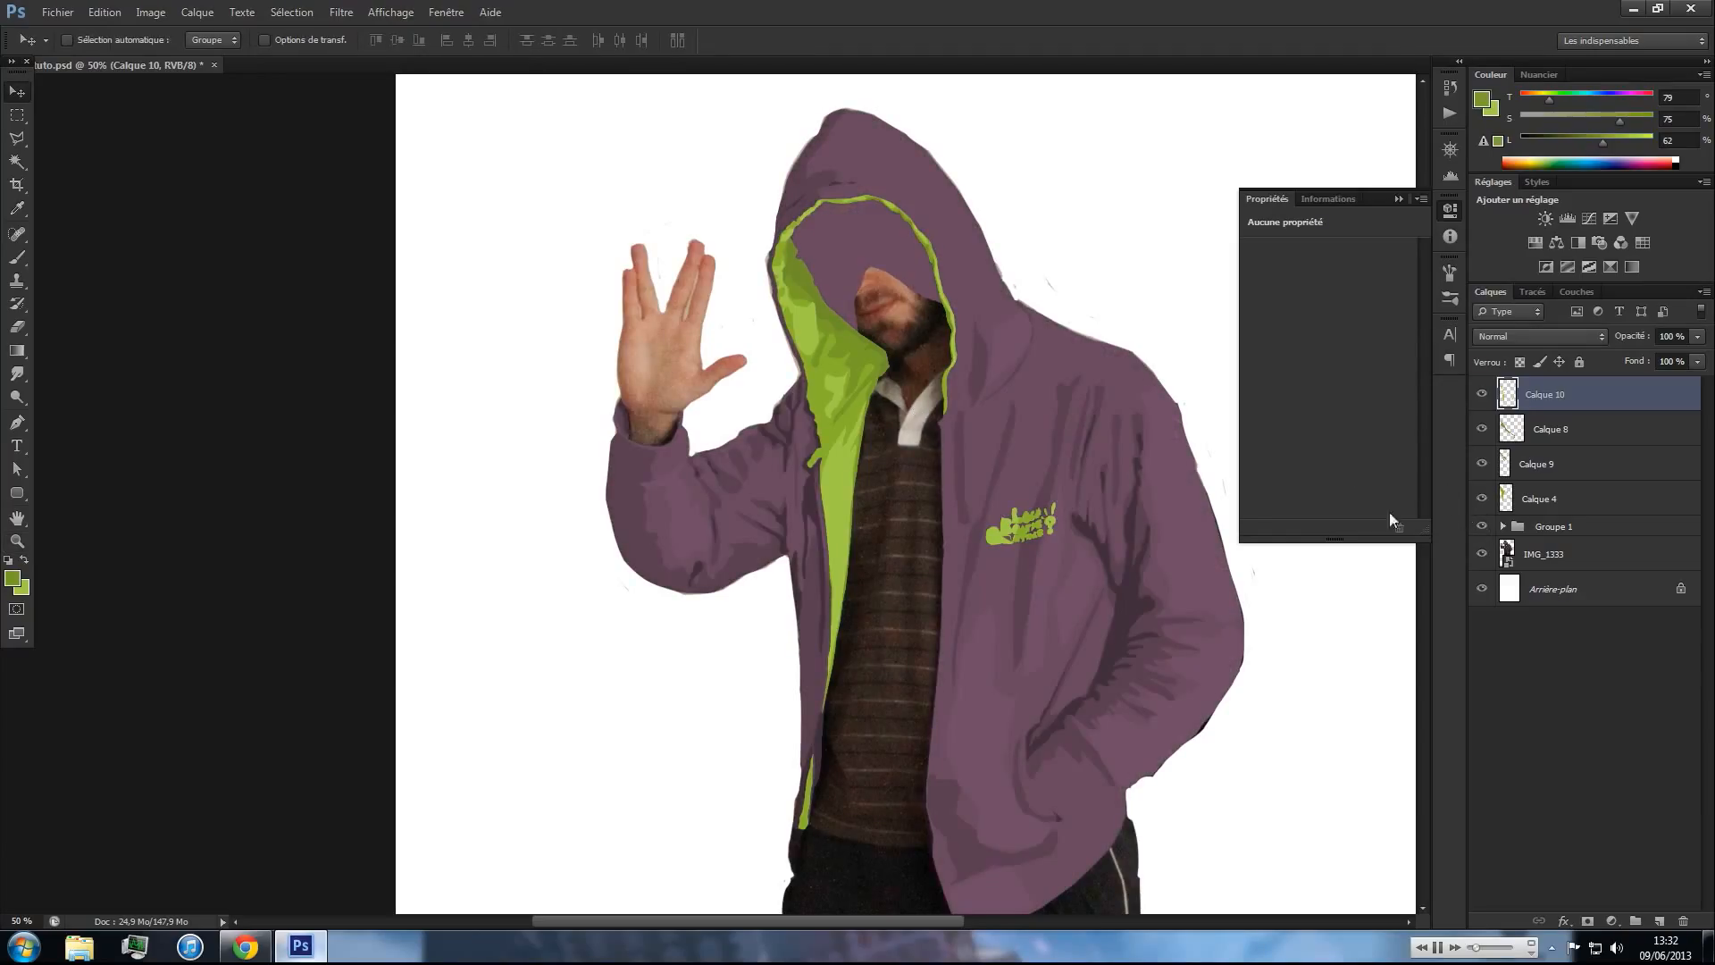
pyautogui.click(1535, 494)
pyautogui.keyDown('shift'); pyautogui.click(1556, 398); pyautogui.keyUp('shift')
pyautogui.hotkey('ctrl', 'g')
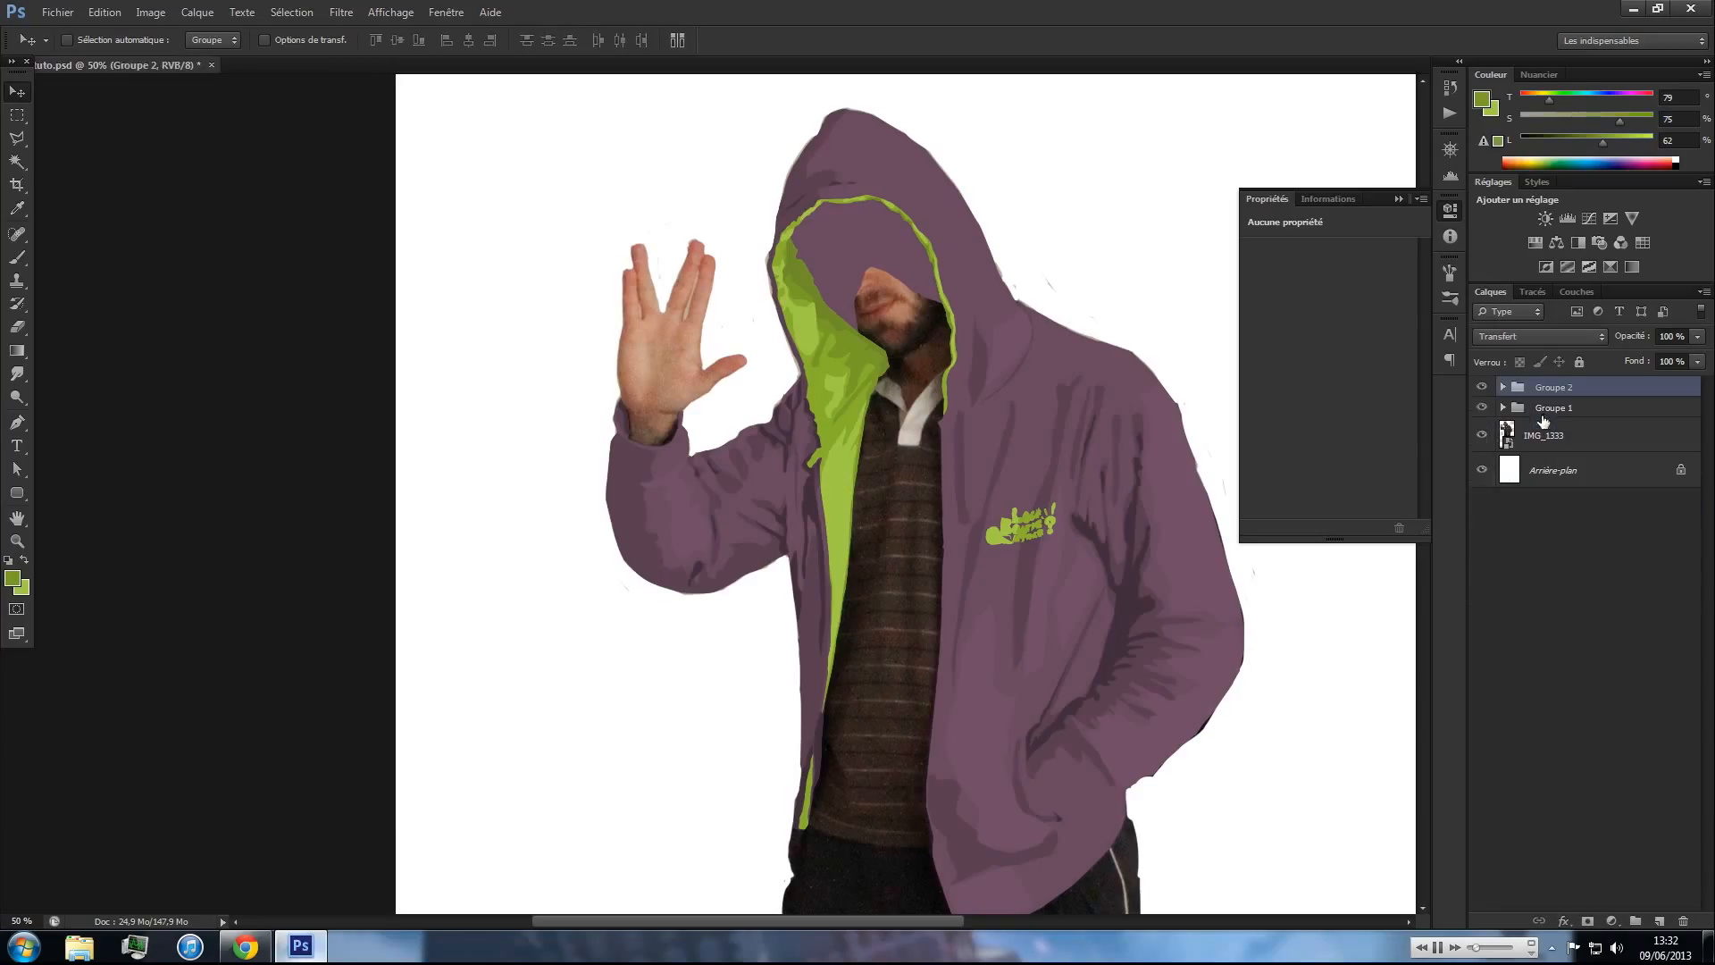
# - Toggle the visibility of Groupe 1 and Groupe 2 to compare the flat-colour artwork with the original photo
pyautogui.moveTo(1484, 397); pyautogui.dragTo(1486, 410)
pyautogui.click(1488, 410)
pyautogui.click(1488, 410)
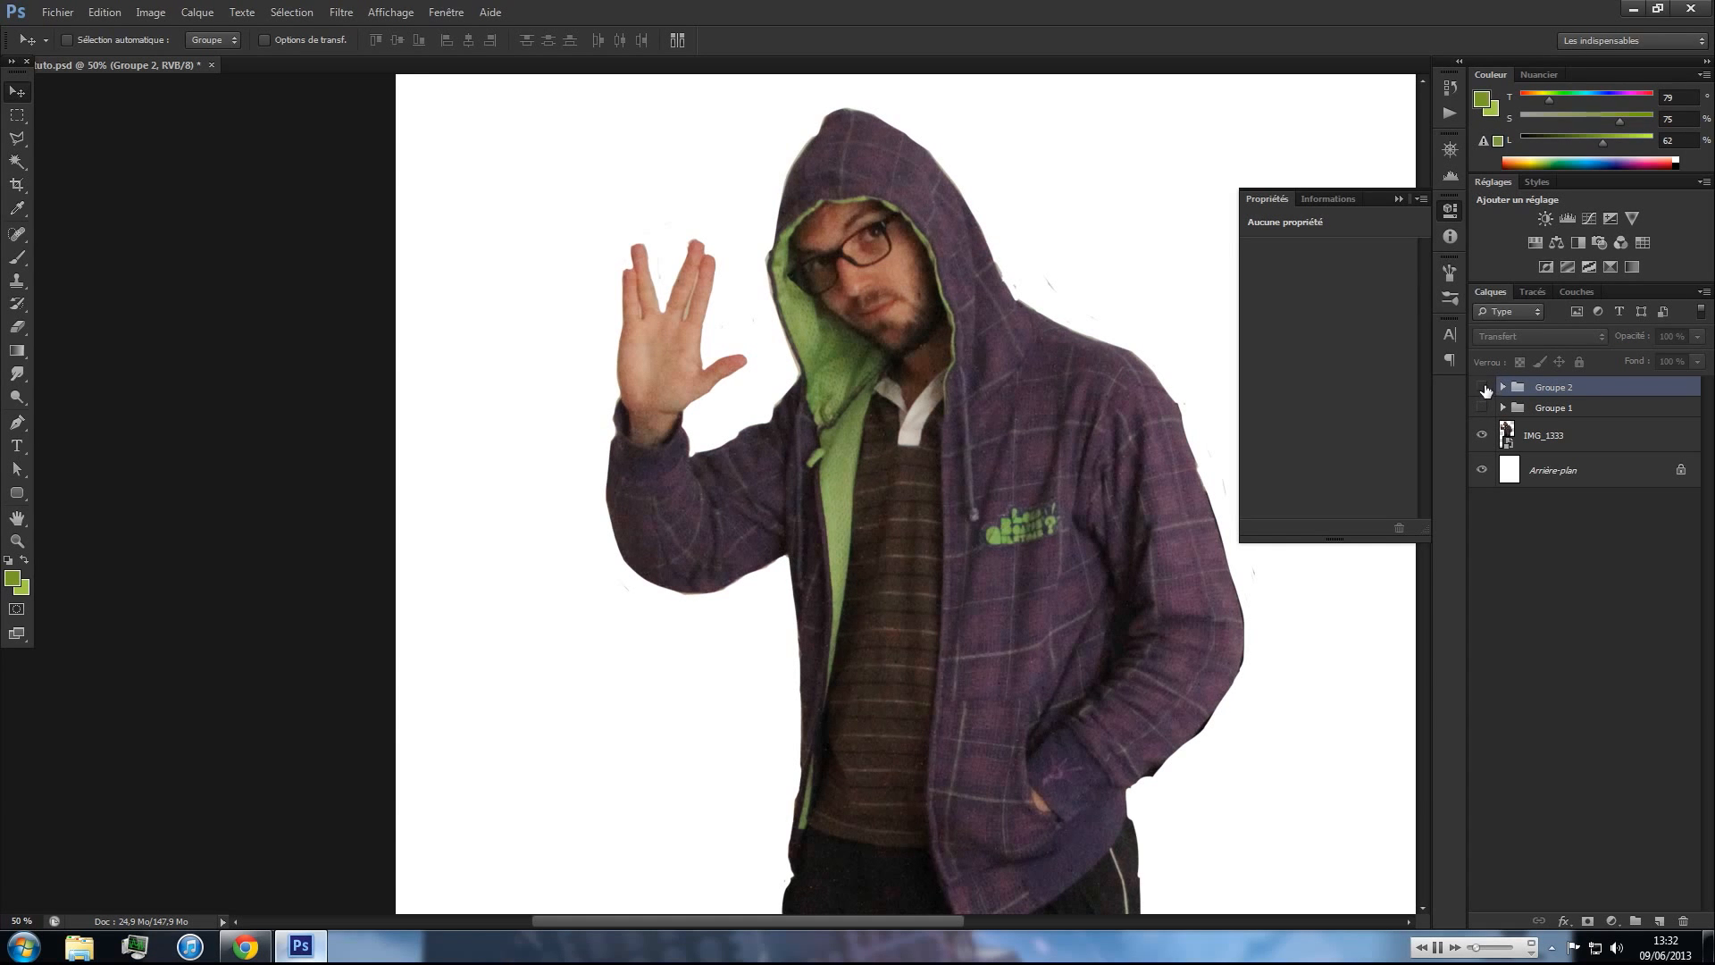
pyautogui.moveTo(1483, 388); pyautogui.dragTo(1484, 407)
pyautogui.click(1483, 399)
pyautogui.click(1484, 388)
pyautogui.click(1484, 387)
pyautogui.click(1483, 397)
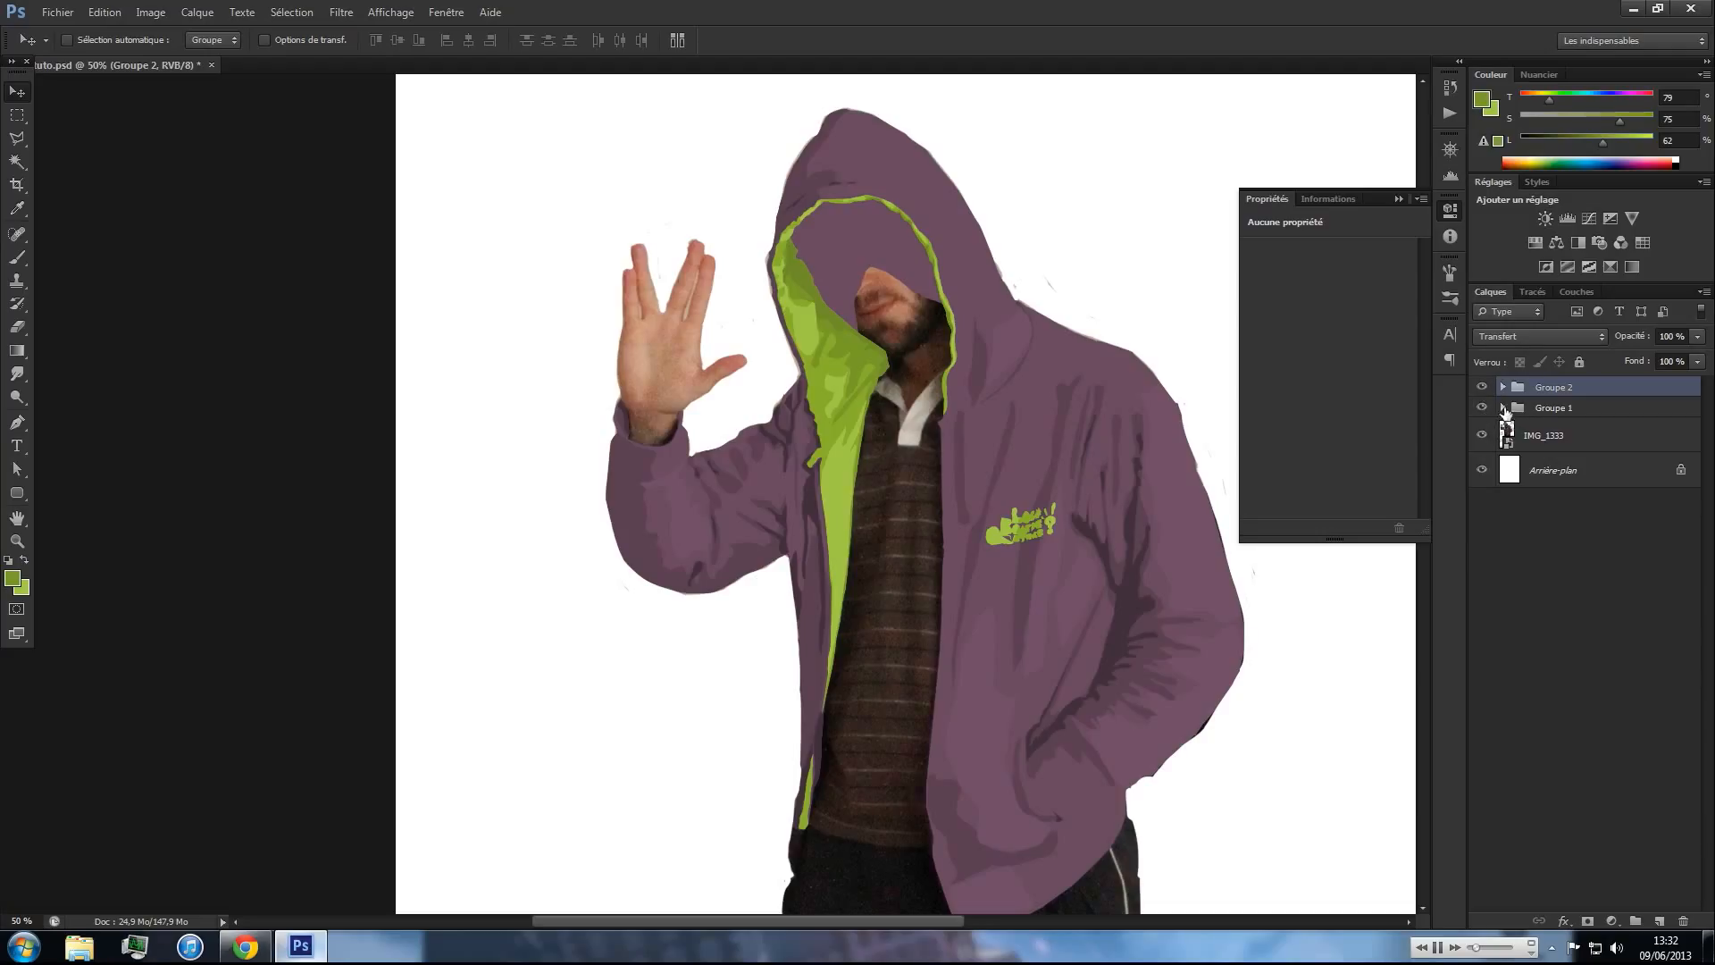
# - Expand Groupe 1 to examine its layers and compare both groups with the photo by switching their visibility
pyautogui.click(1502, 407)
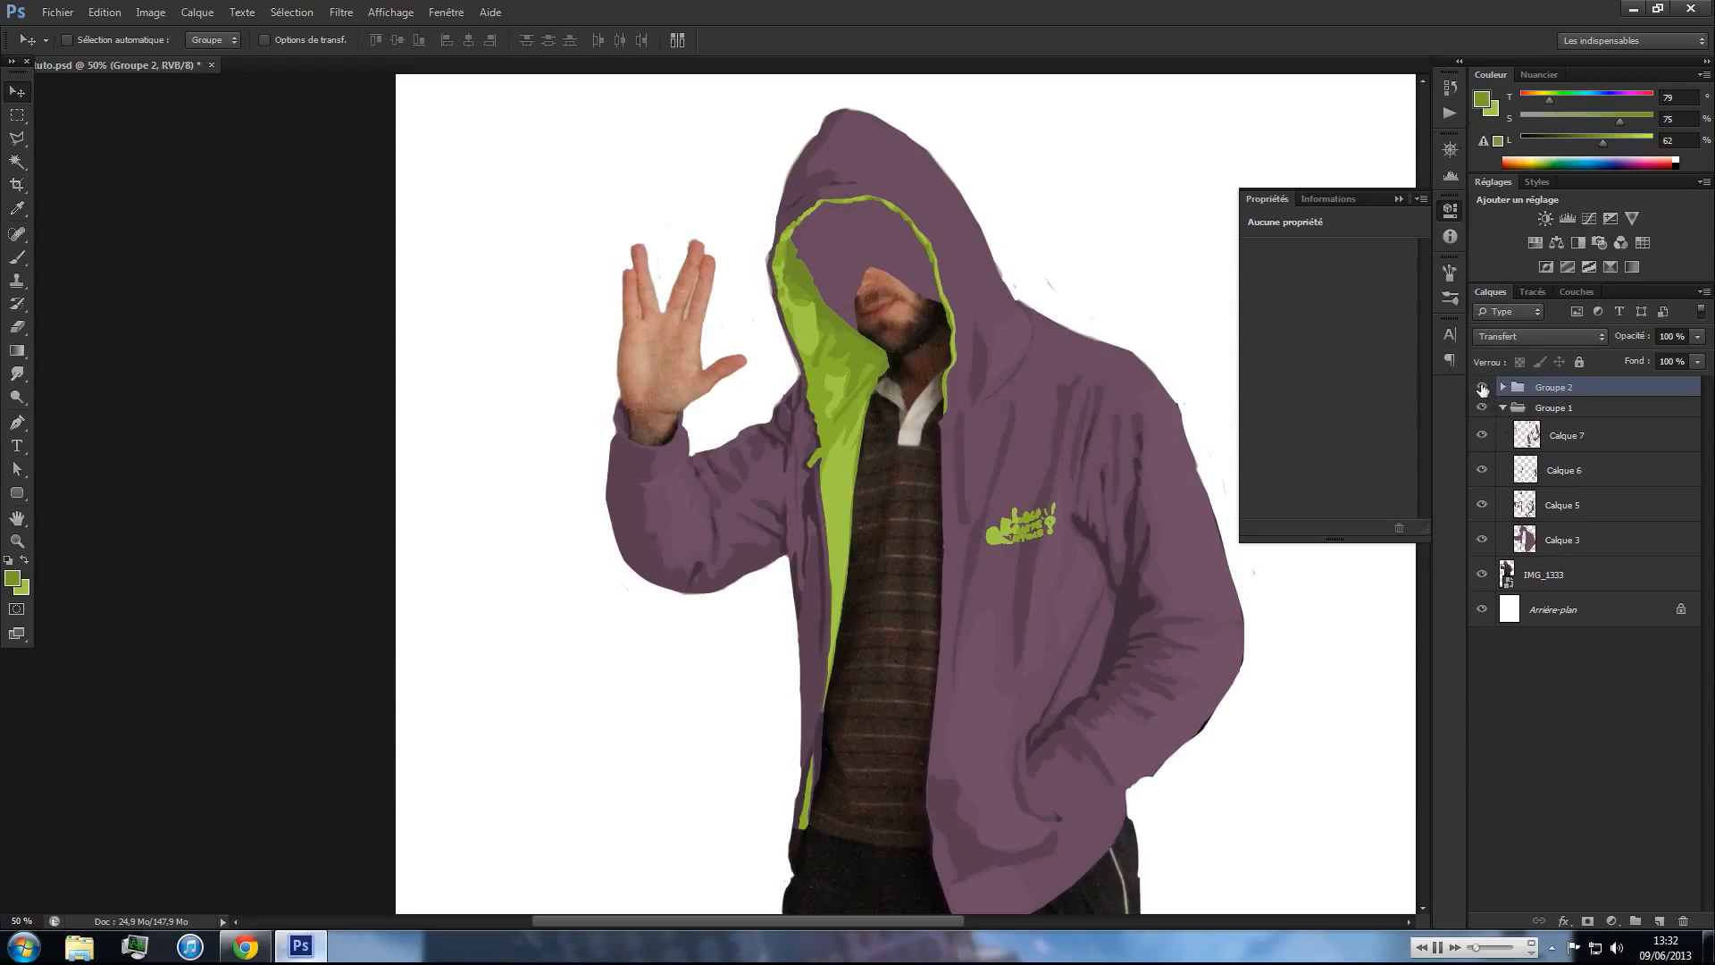
pyautogui.click(1482, 408)
pyautogui.click(1482, 407)
pyautogui.click(1483, 413)
pyautogui.click(1482, 391)
pyautogui.click(1483, 391)
pyautogui.click(1483, 391)
pyautogui.click(1483, 391)
pyautogui.click(1483, 392)
pyautogui.click(1483, 391)
pyautogui.click(1483, 391)
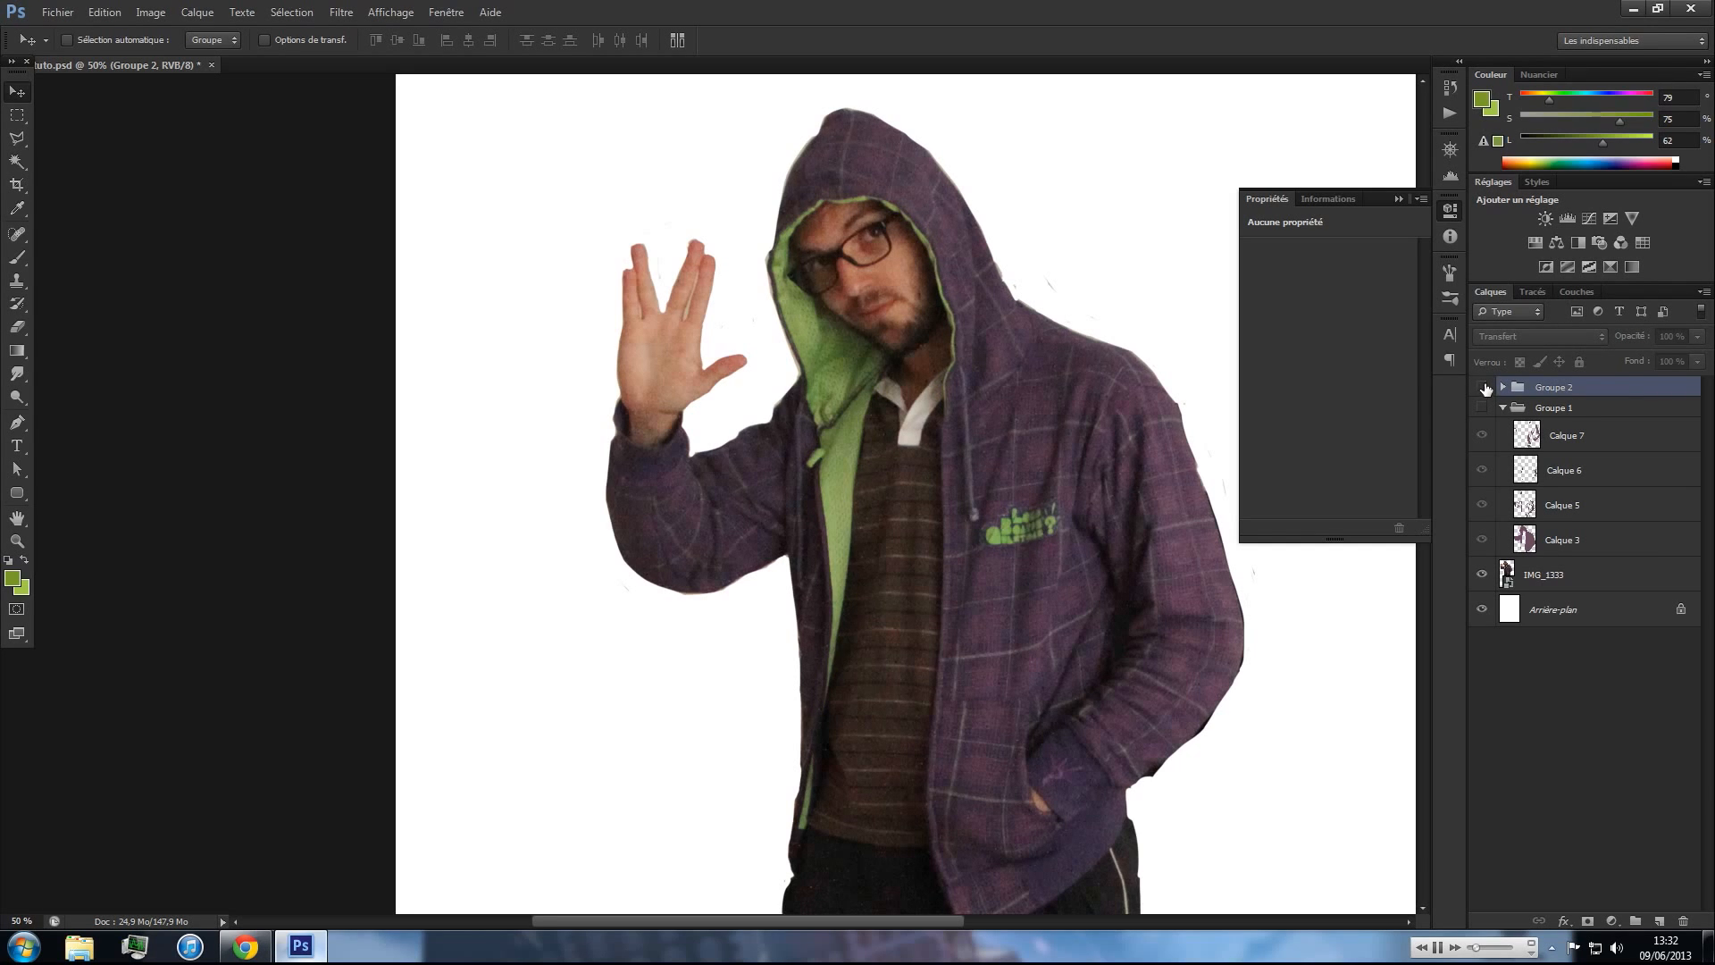
# - Switch the visibility of Groupe 2 on and off to compare the flat green lining with the photo, leaving it shown
pyautogui.click(1483, 388)
pyautogui.click(1483, 388)
pyautogui.click(1483, 390)
pyautogui.click(1483, 389)
pyautogui.click(1483, 389)
# - Switch the visibility of Groupe 1 on and off to compare the flat purple hoodie with the photo, leaving it shown
pyautogui.click(1481, 409)
pyautogui.click(1481, 409)
pyautogui.click(1482, 411)
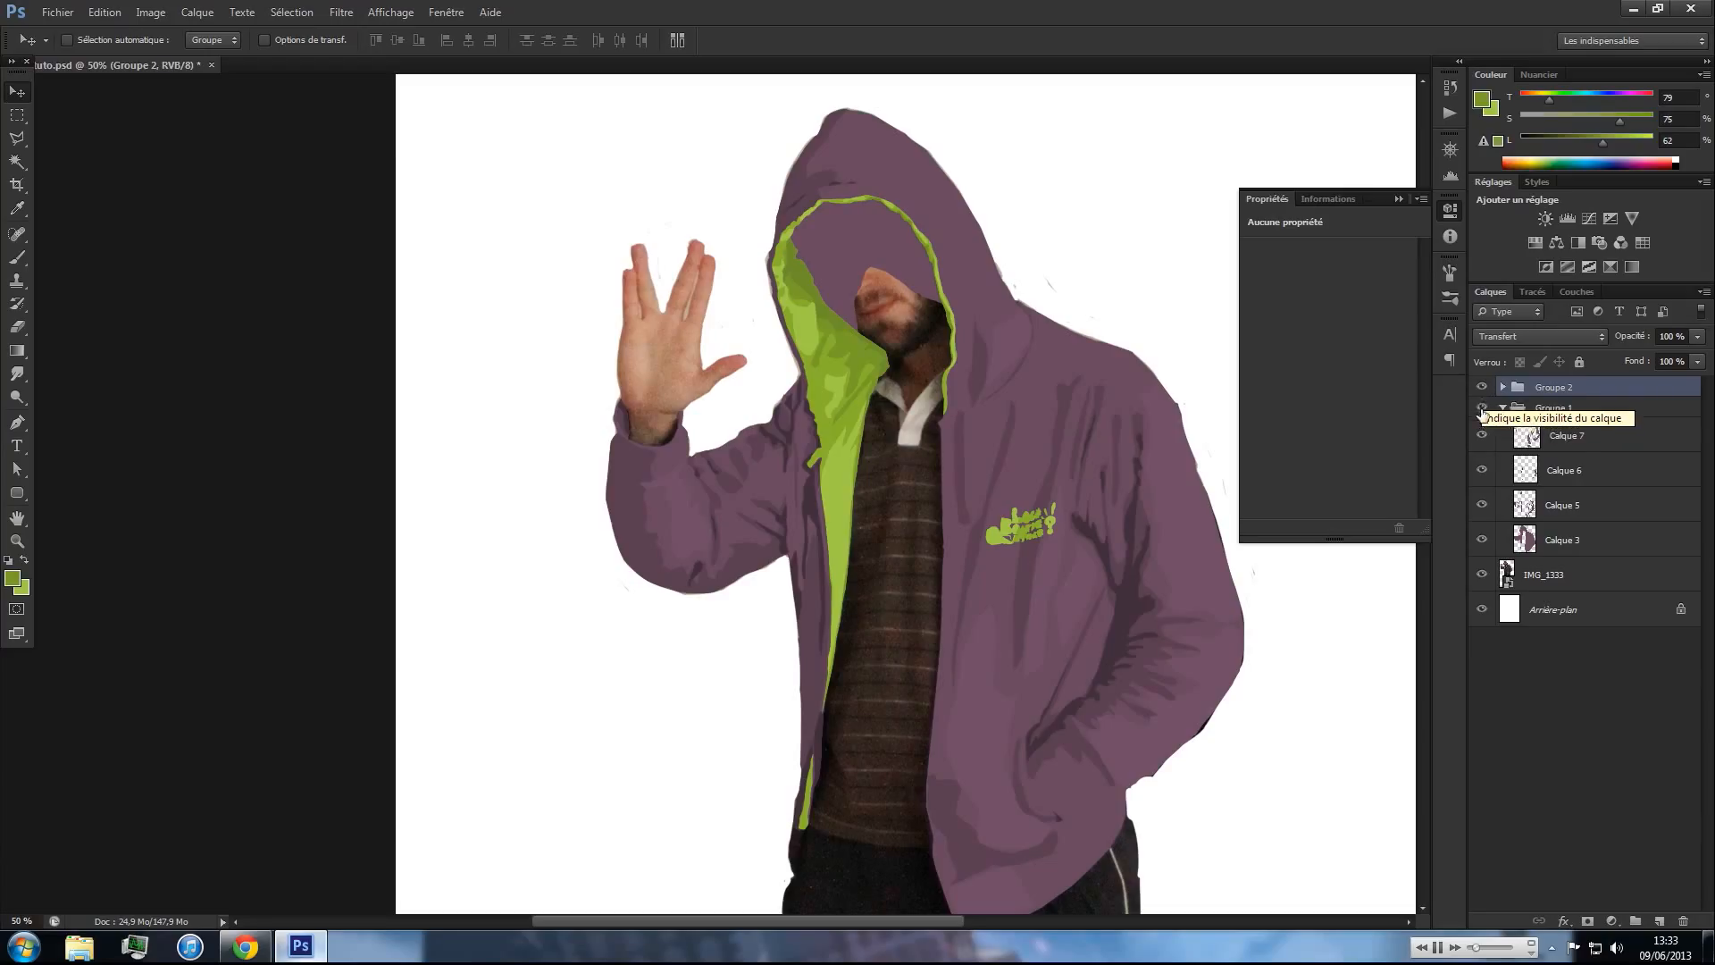
pyautogui.click(1484, 407)
pyautogui.click(1484, 407)
pyautogui.click(1483, 407)
pyautogui.click(1483, 408)
pyautogui.click(1484, 407)
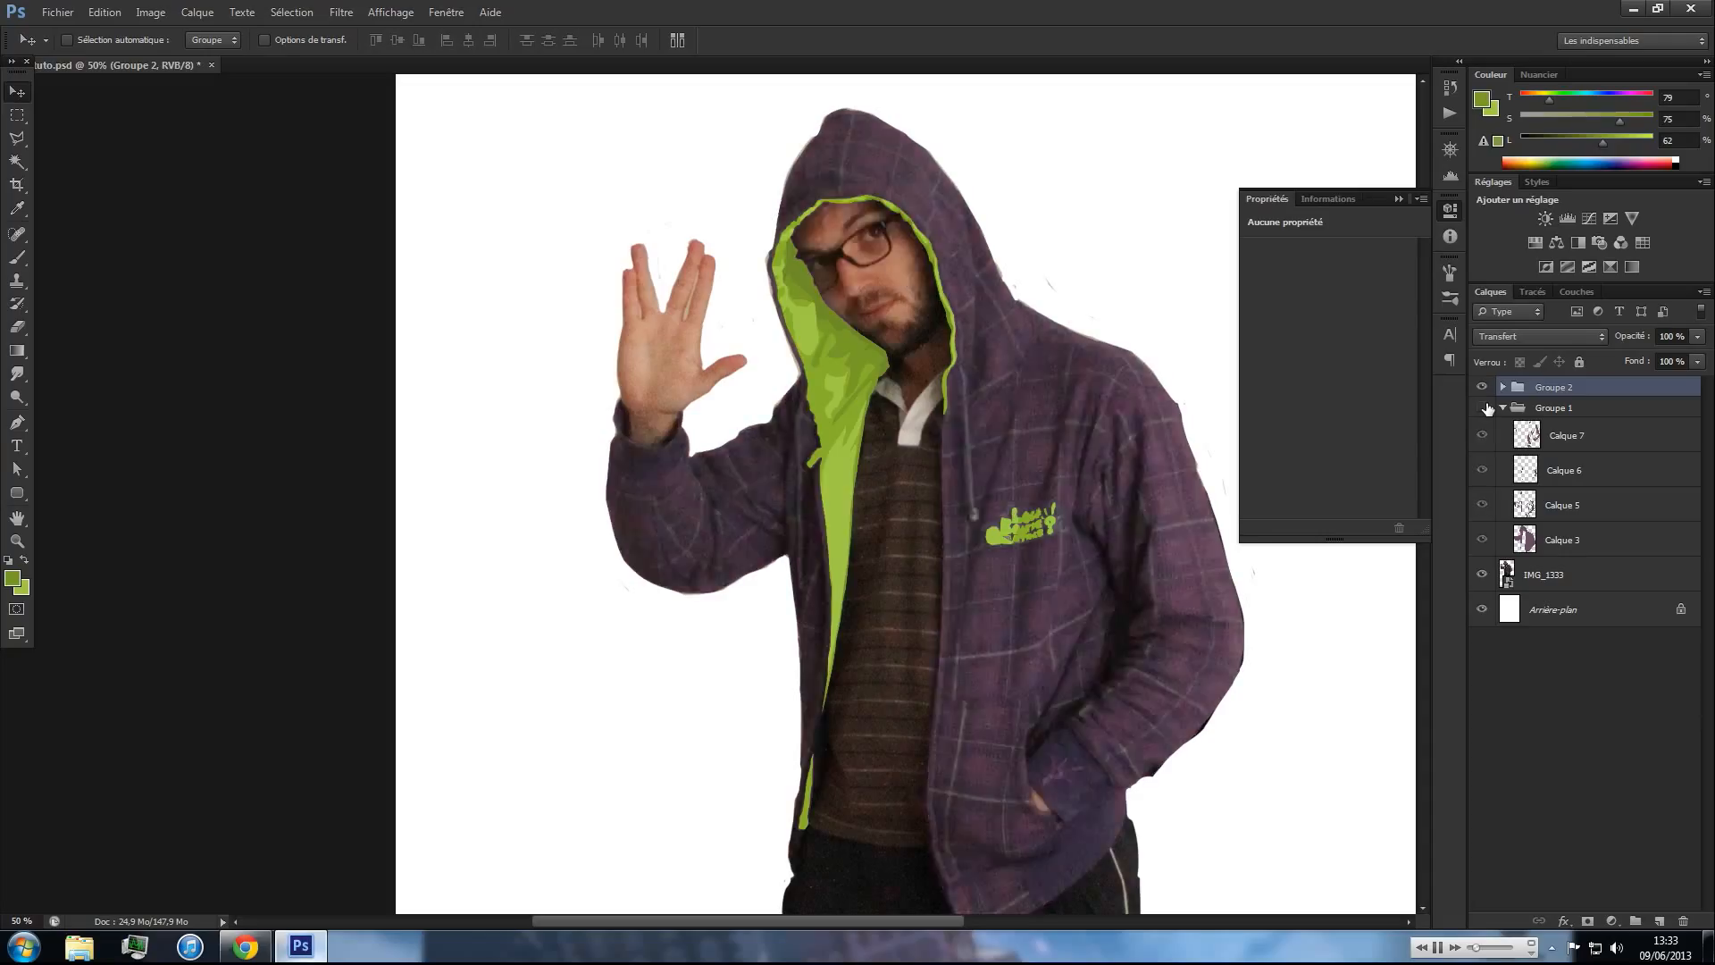
pyautogui.click(1483, 407)
pyautogui.click(1484, 407)
pyautogui.click(1483, 407)
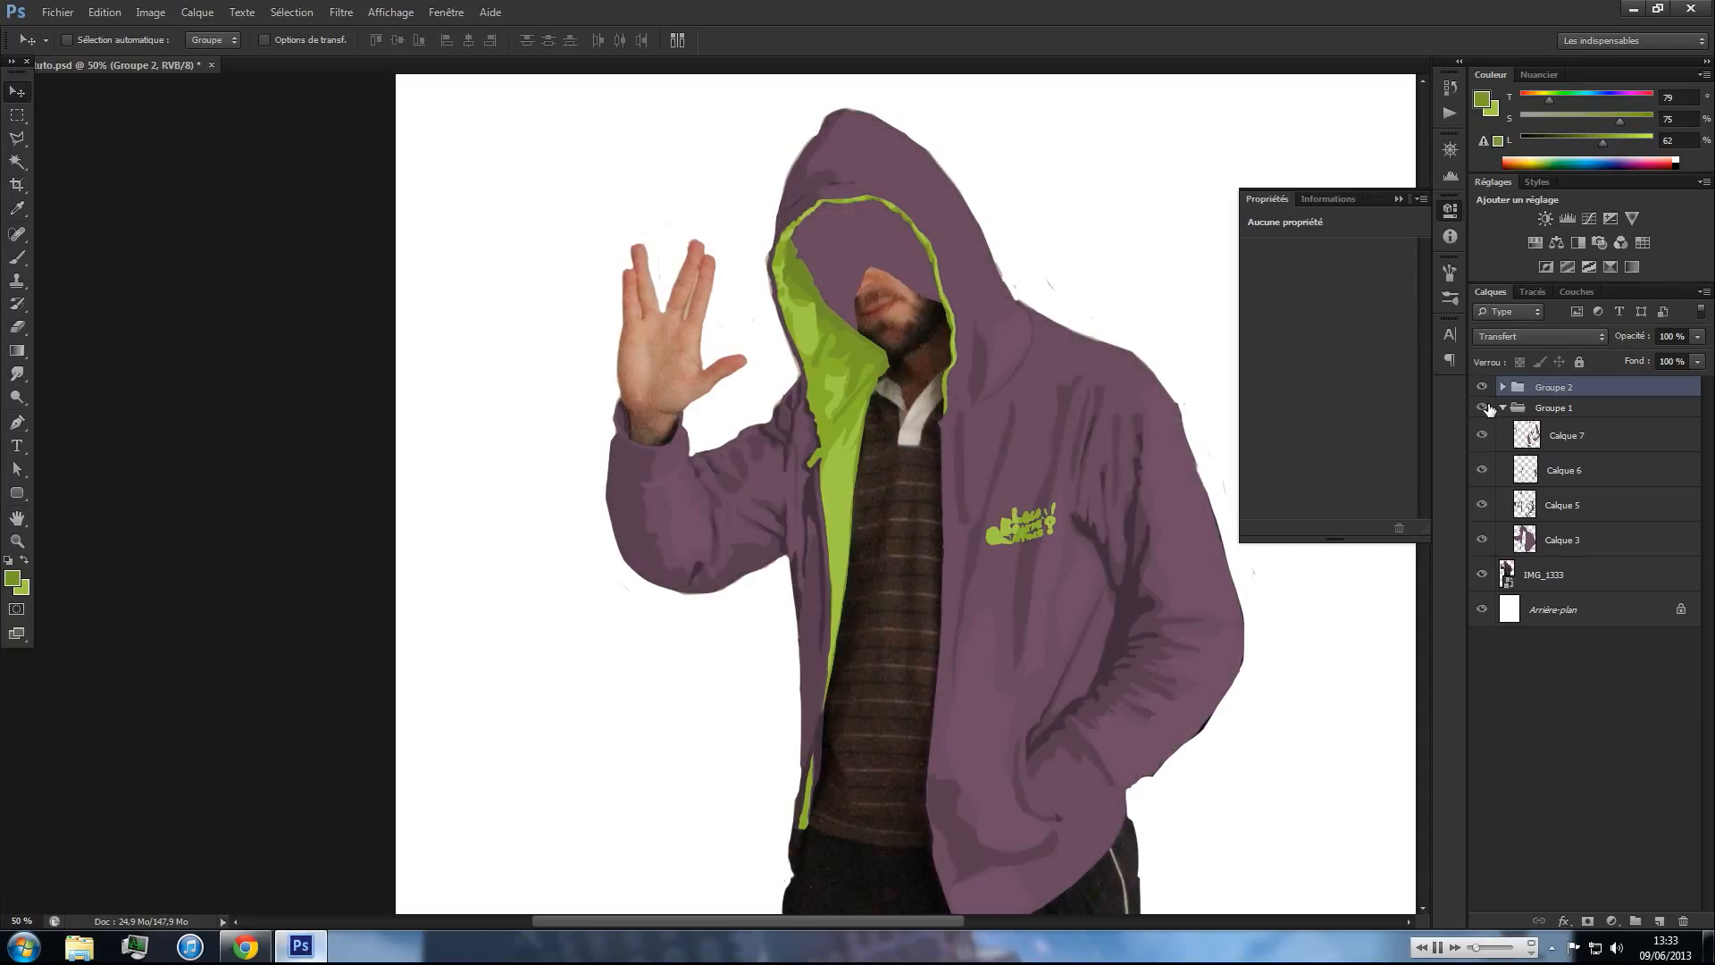
# - Save the document with Groupe 1 collapsed, and hide the flat-colour groups to show the original photo
pyautogui.click(1502, 407)
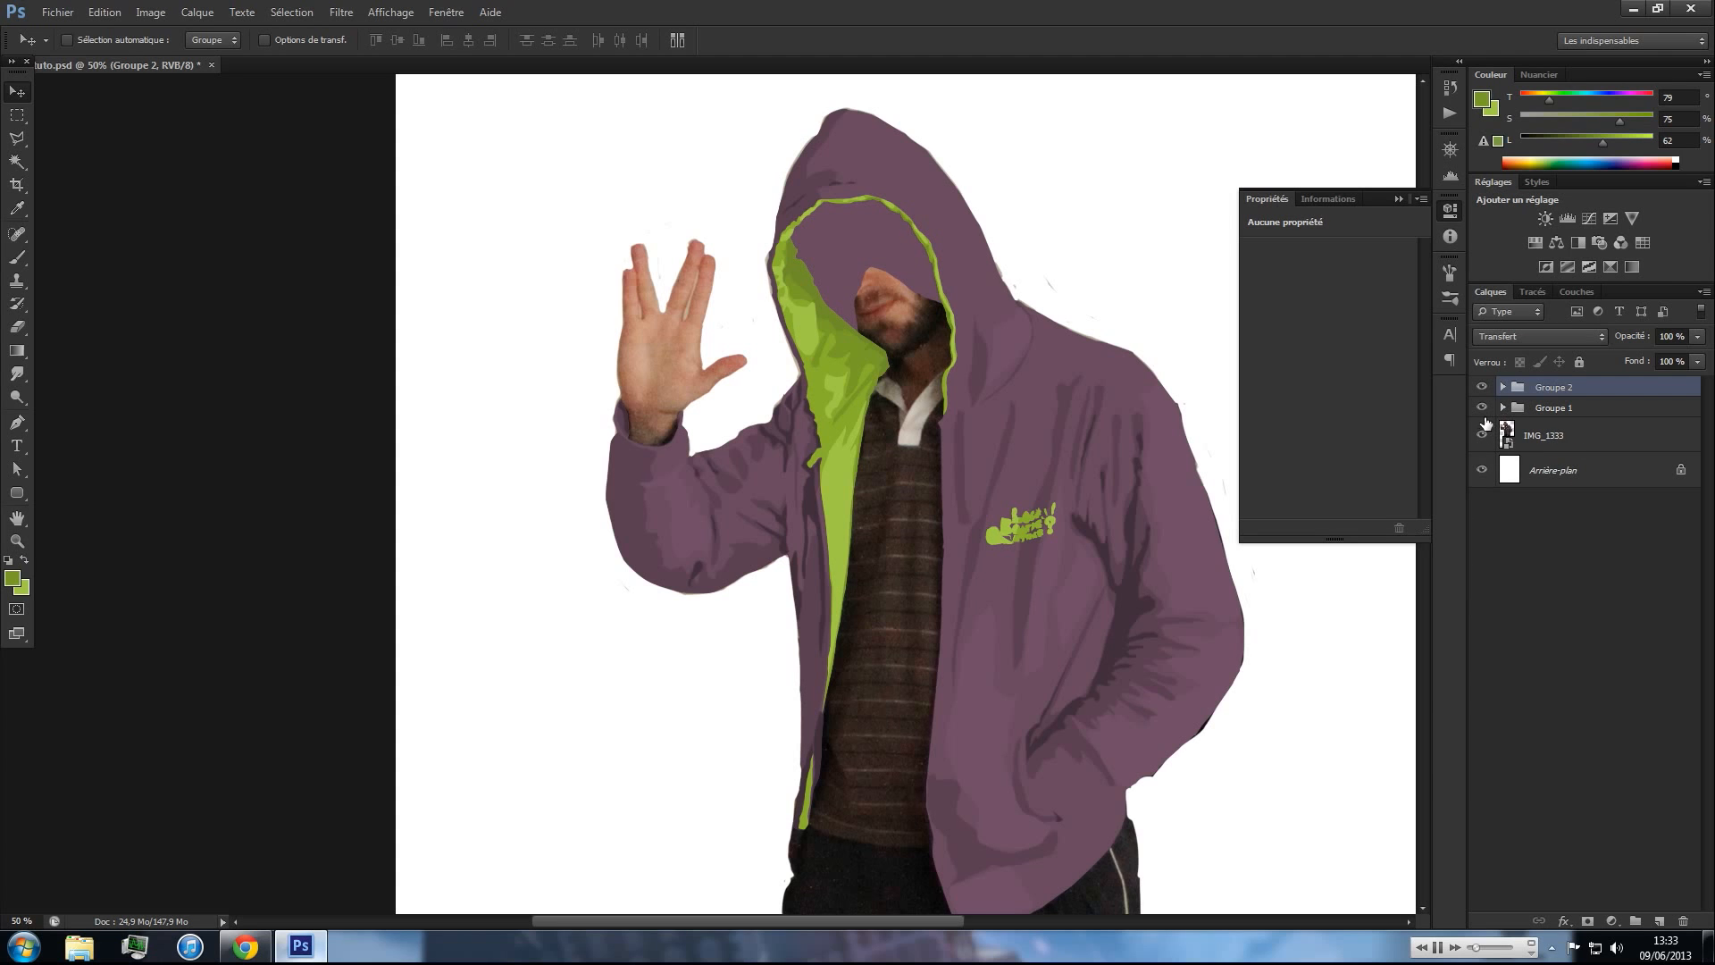
pyautogui.hotkey('ctrl', 's')
pyautogui.click(1483, 408)
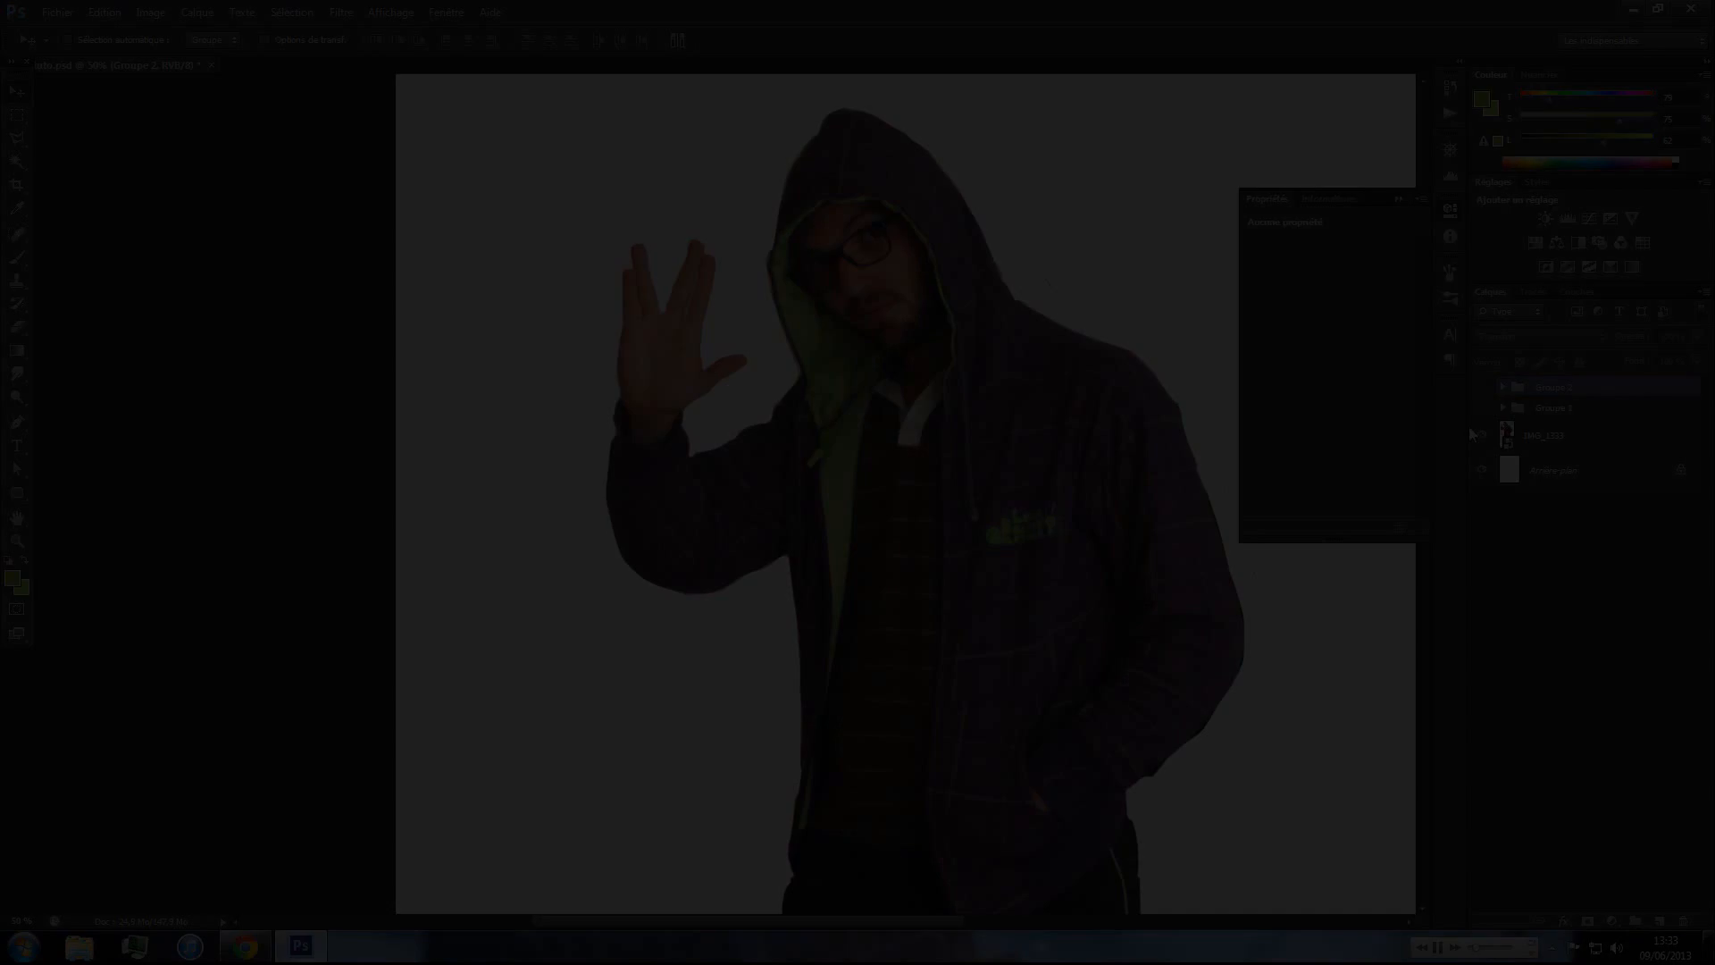